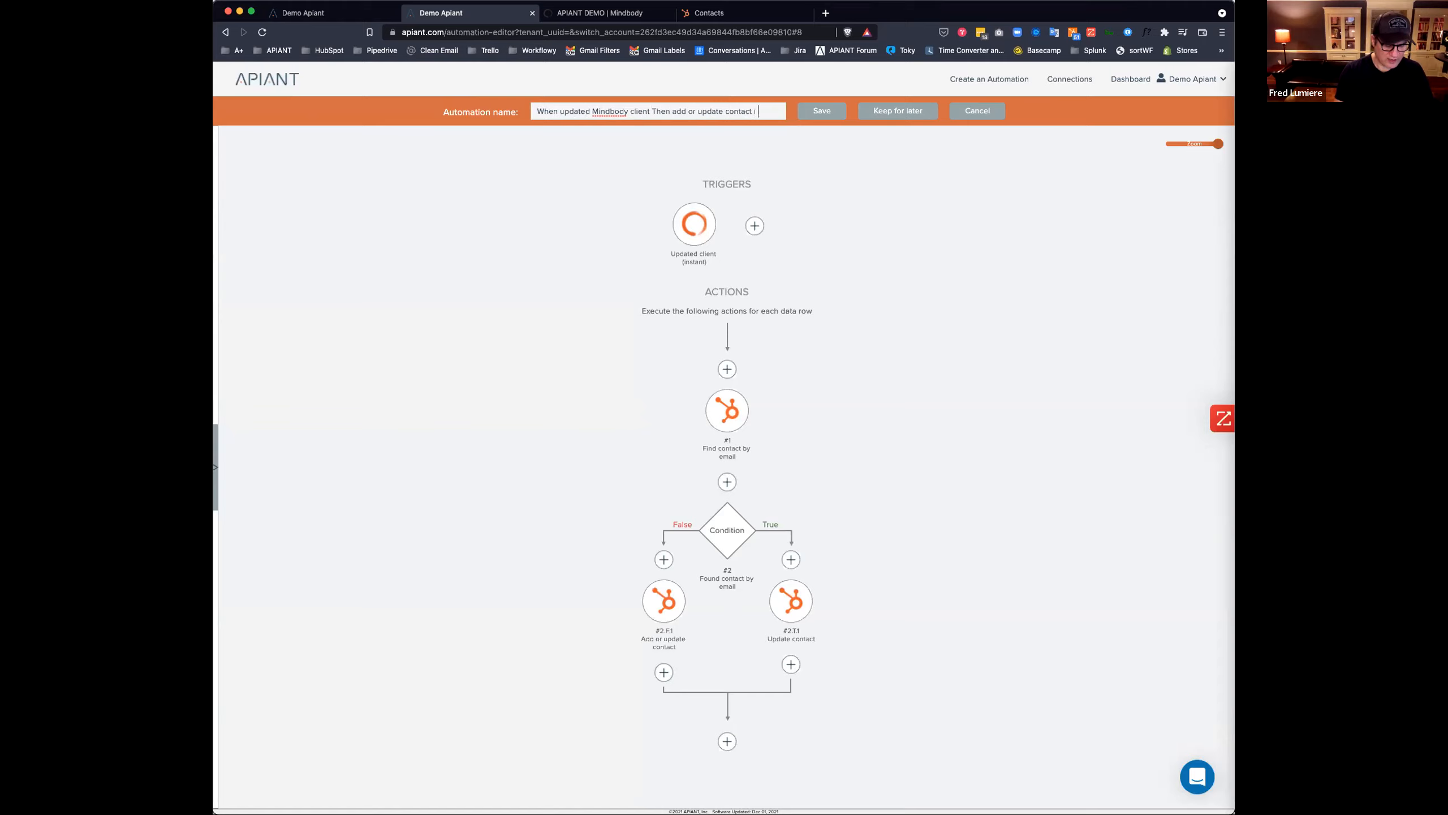
Finish the name with 'HubSpot' and save the automation, switched on, into the Demo folder.
type("n ")
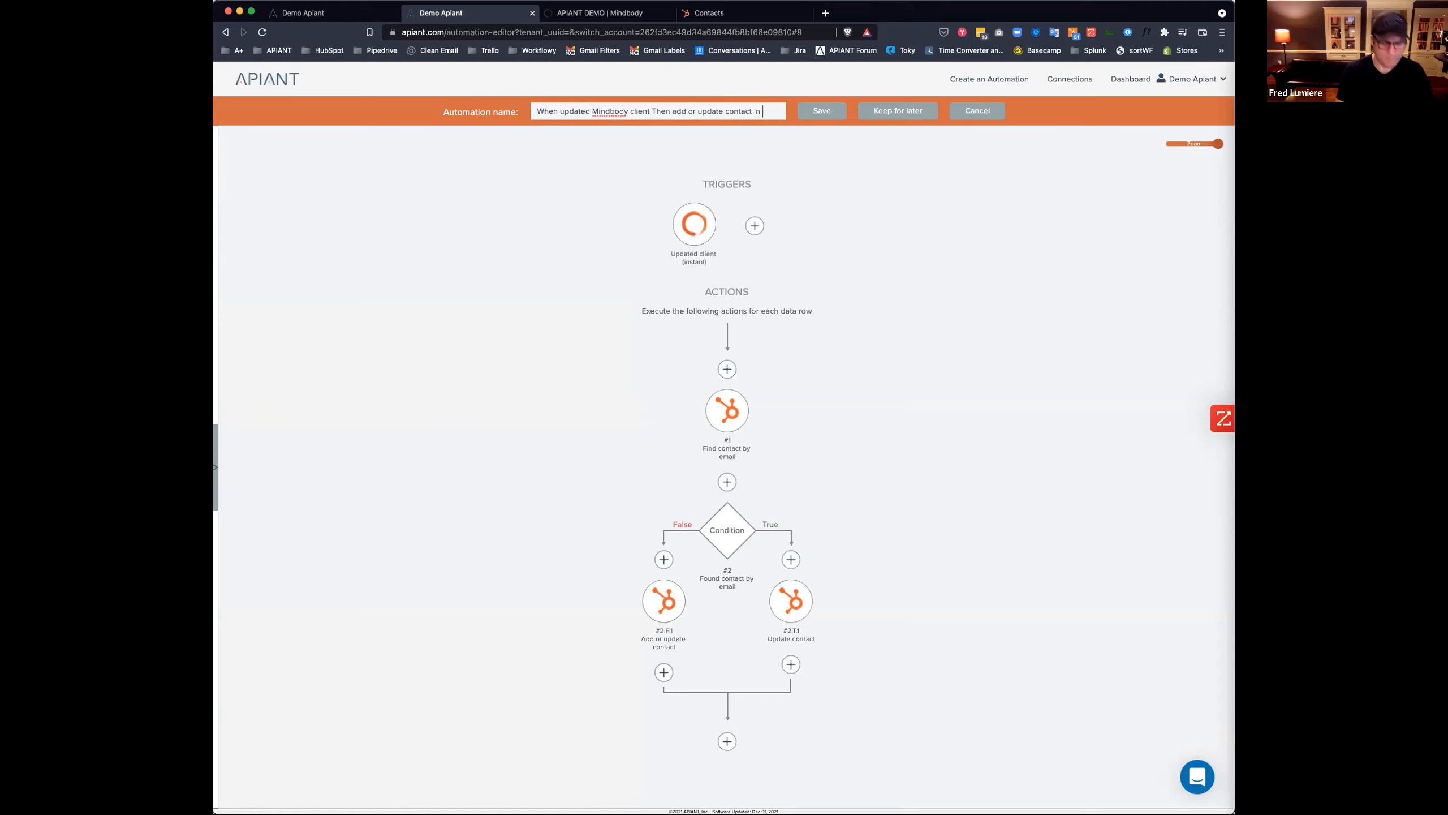
type("HubSpot")
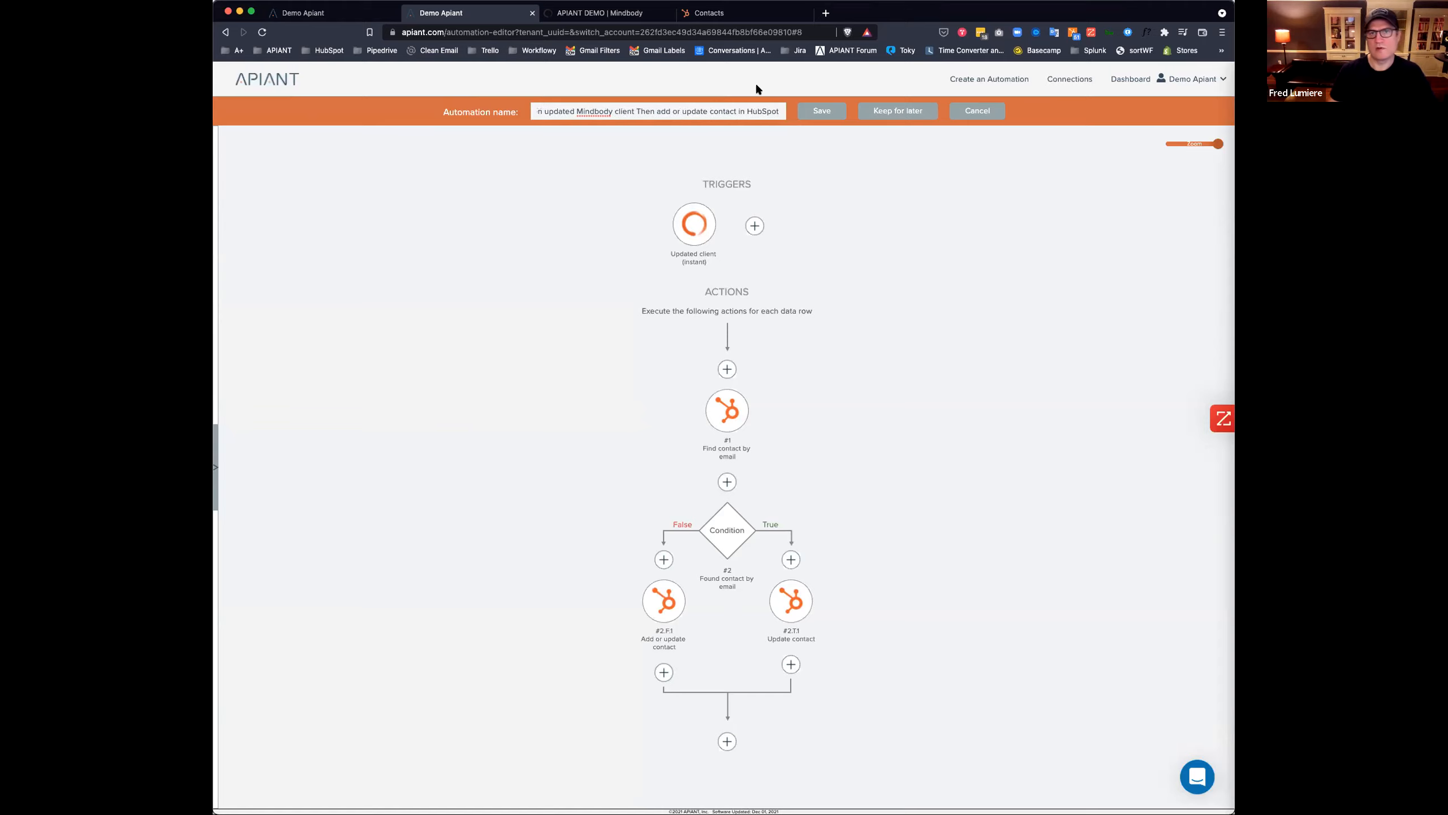
left_click(819, 113)
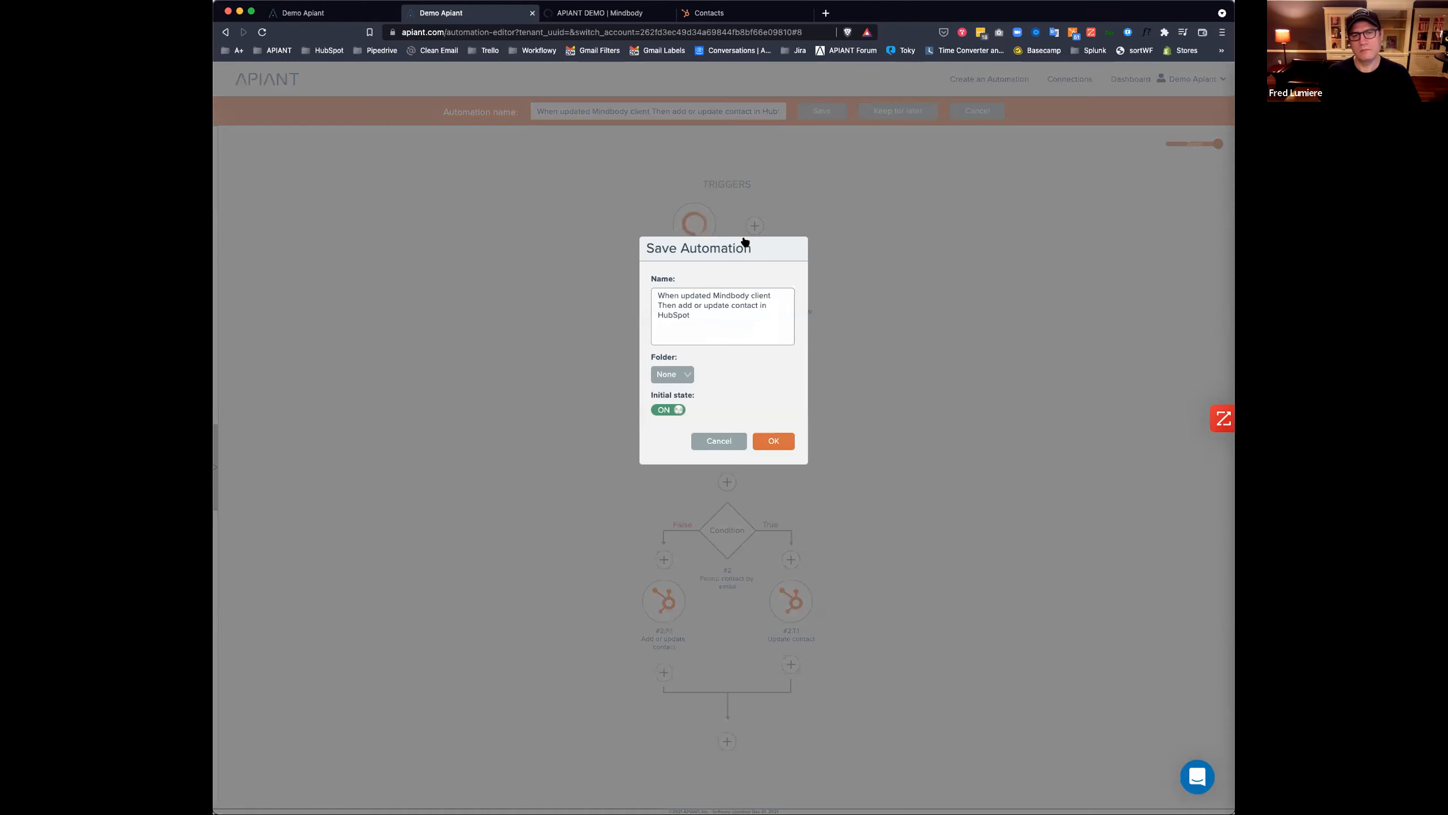
left_click(670, 374)
left_click(667, 420)
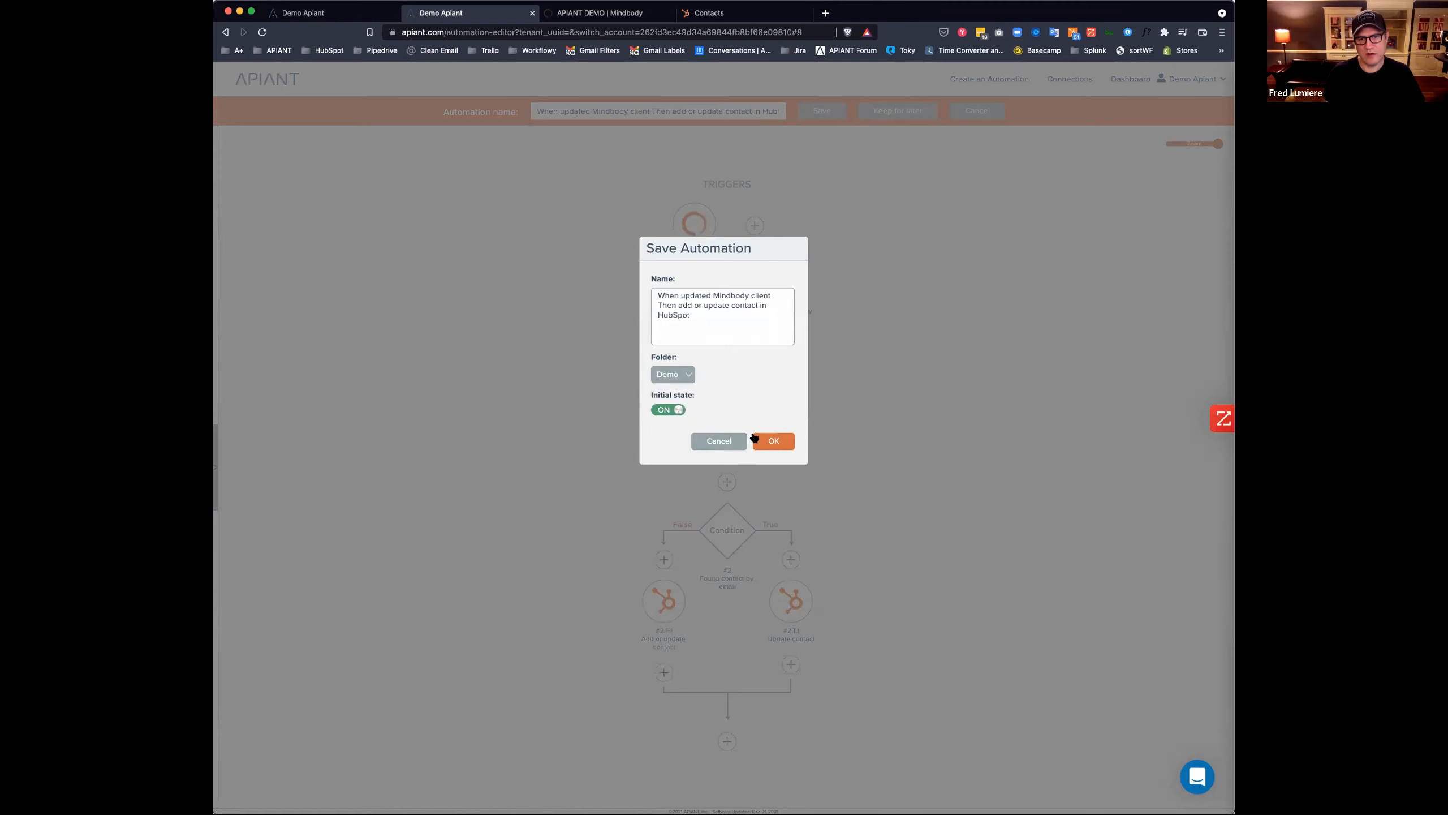
left_click(774, 441)
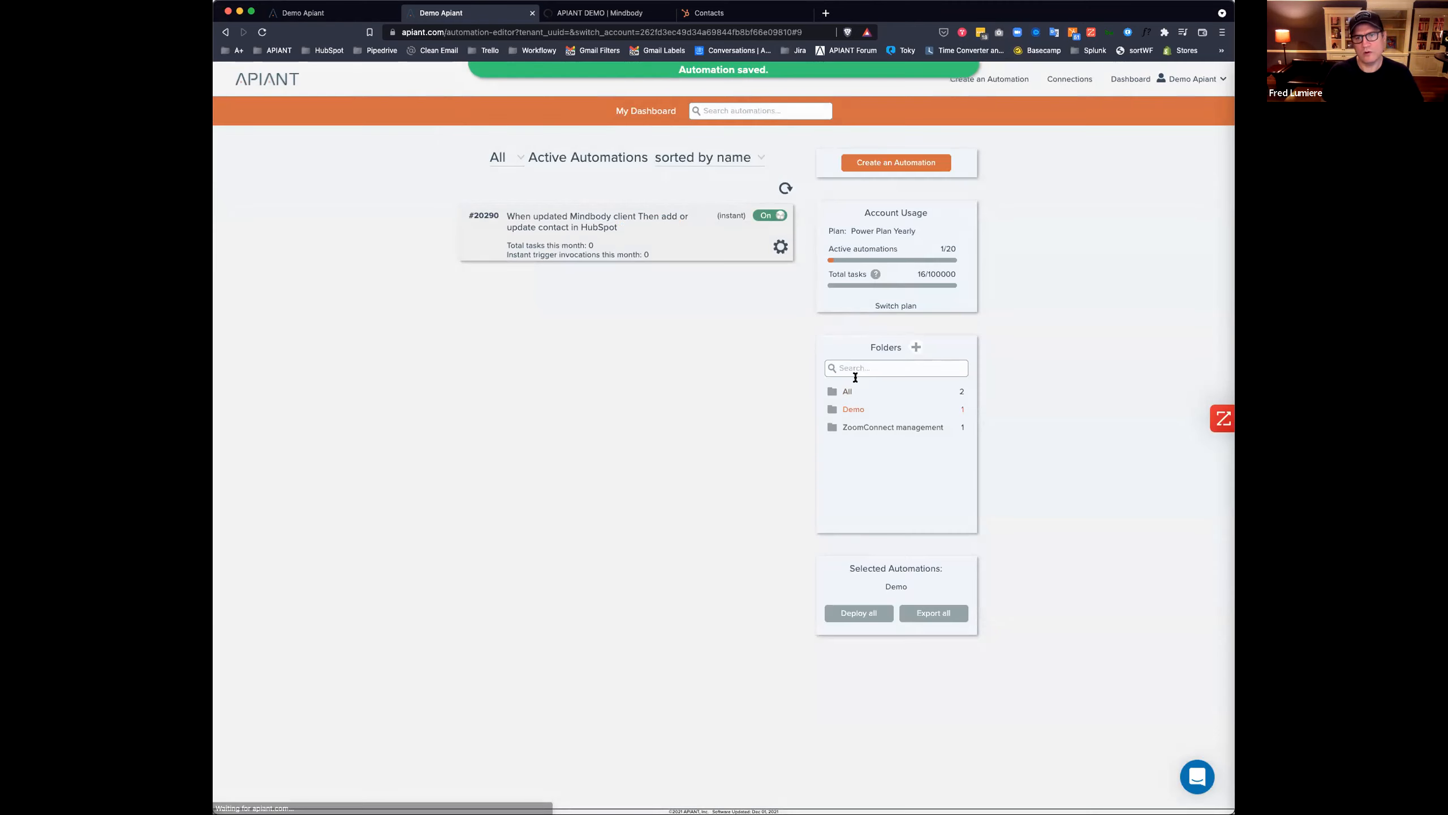
Open the automation's execution history and snap the Mindbody client window to the left half.
left_click(558, 246)
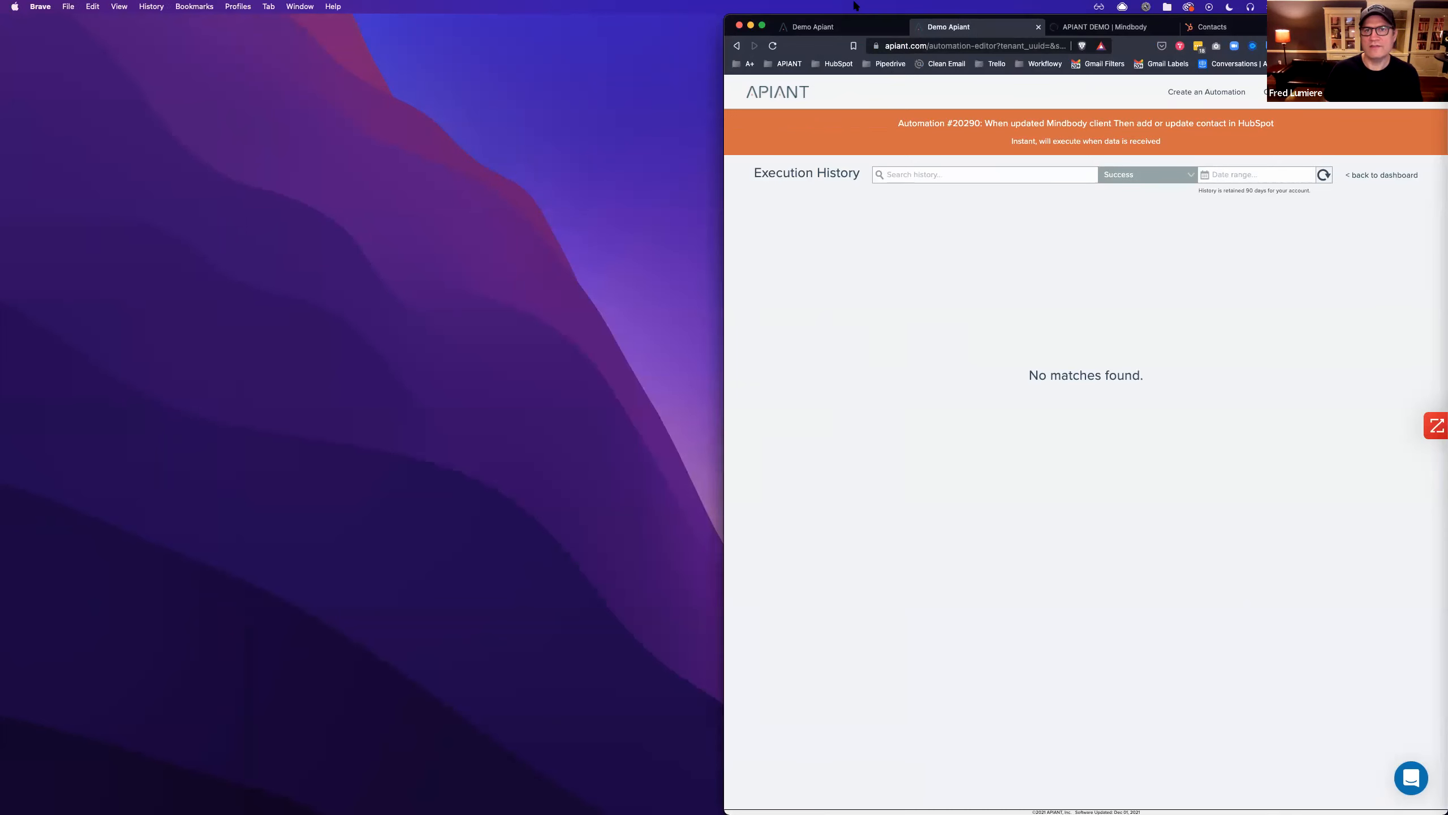
left_click_drag(839, 26, 539, 133)
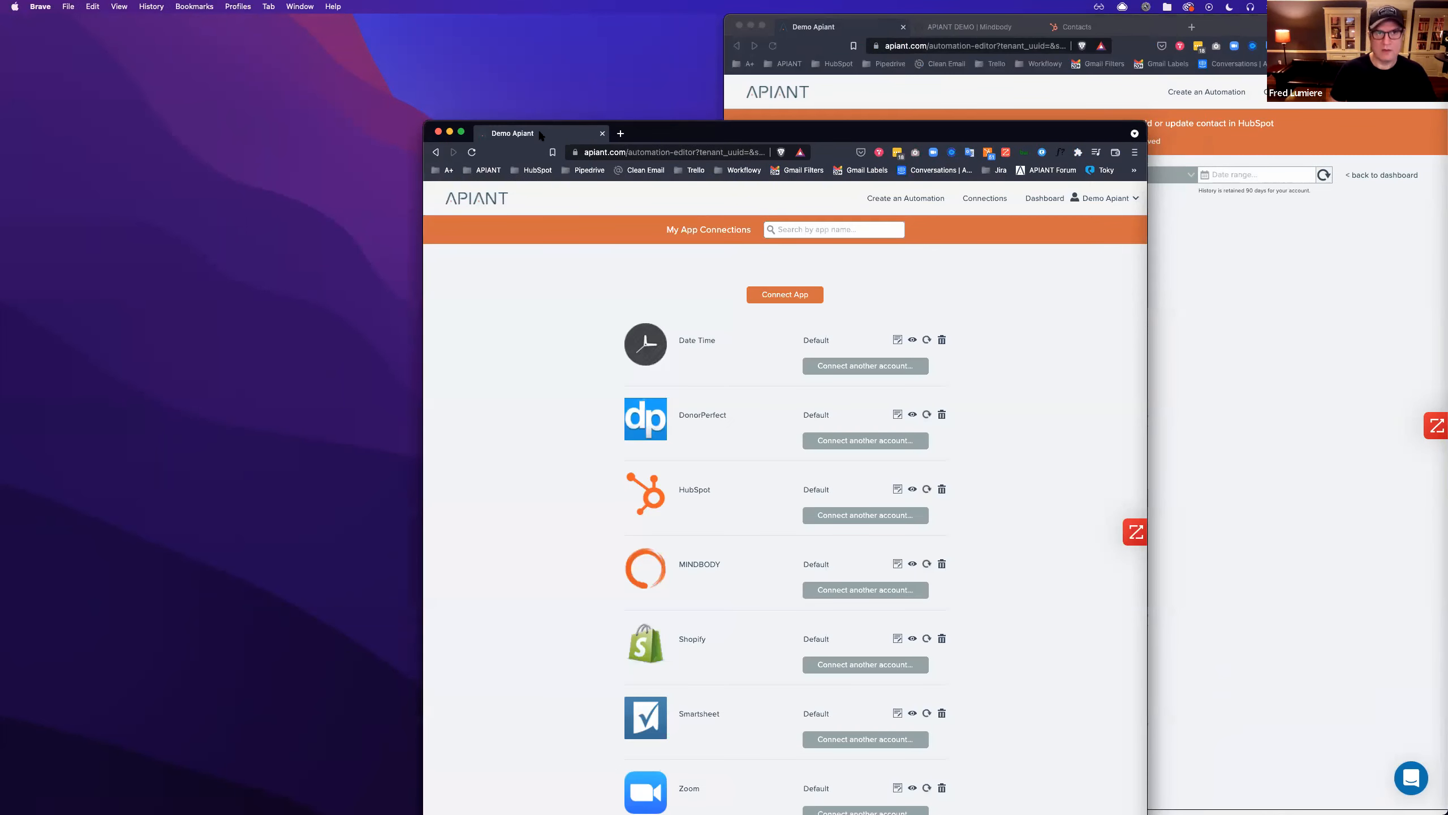
left_click(438, 132)
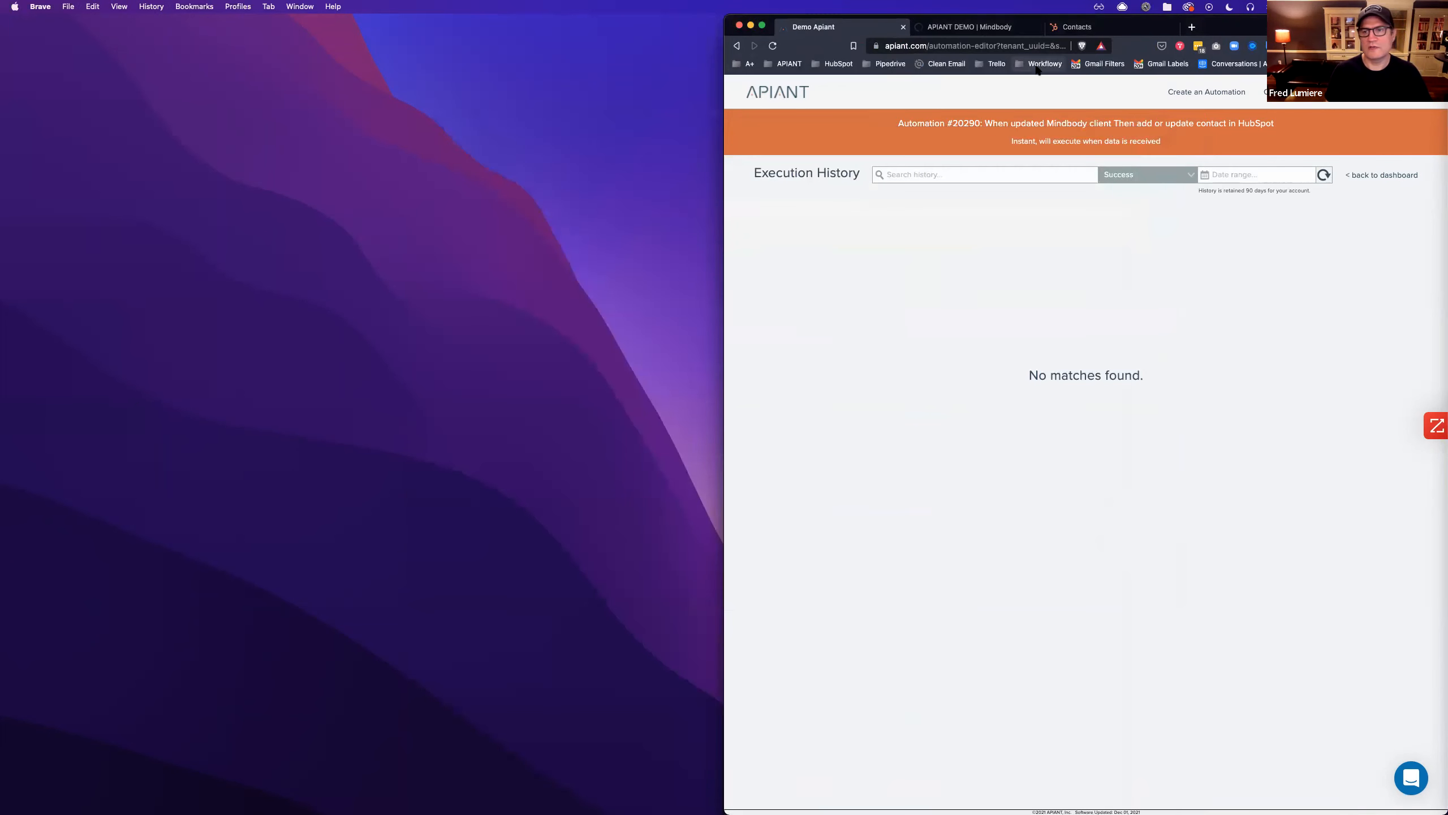
left_click_drag(970, 27, 598, 112)
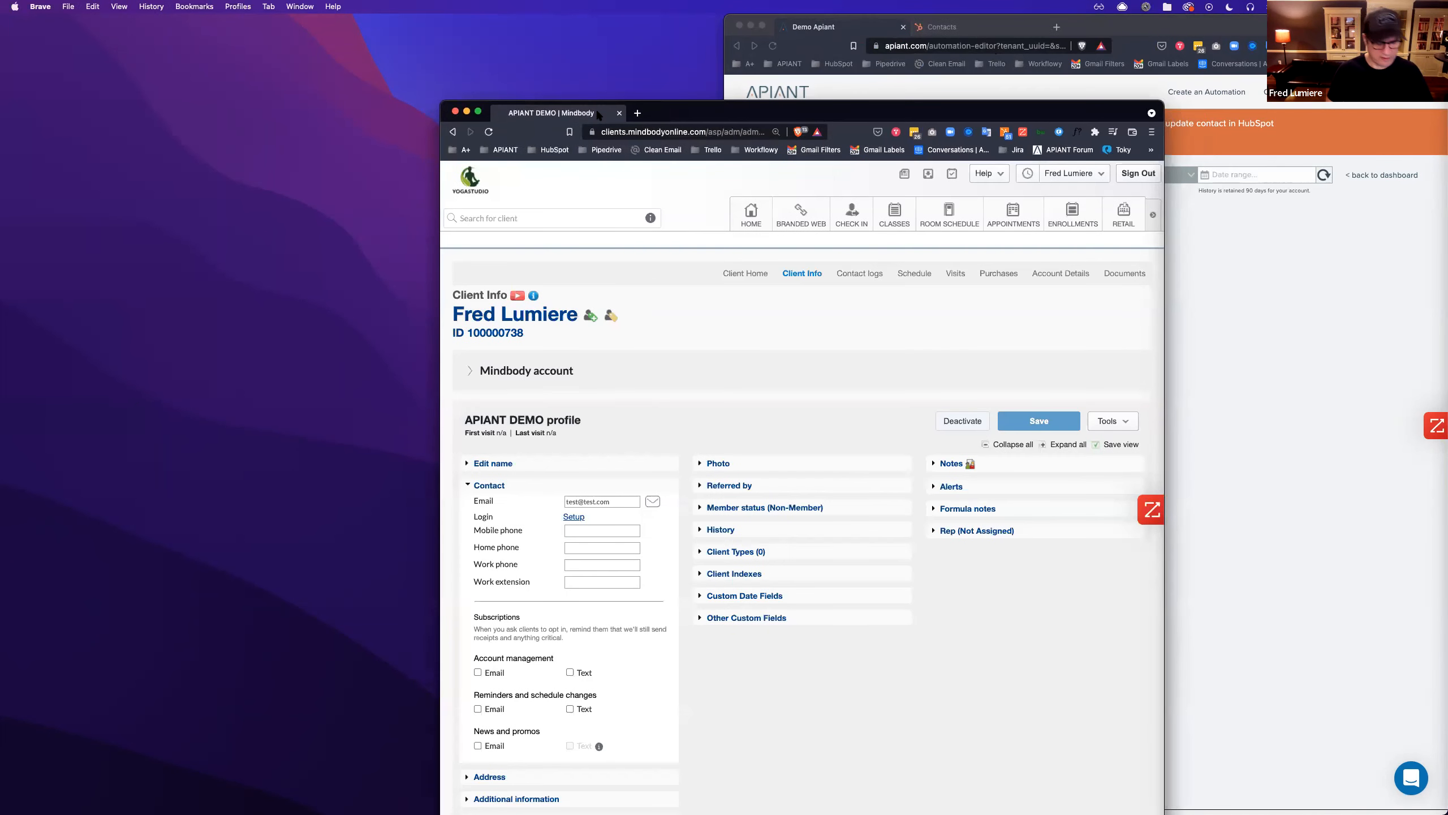
key("ctrl+alt+Left")
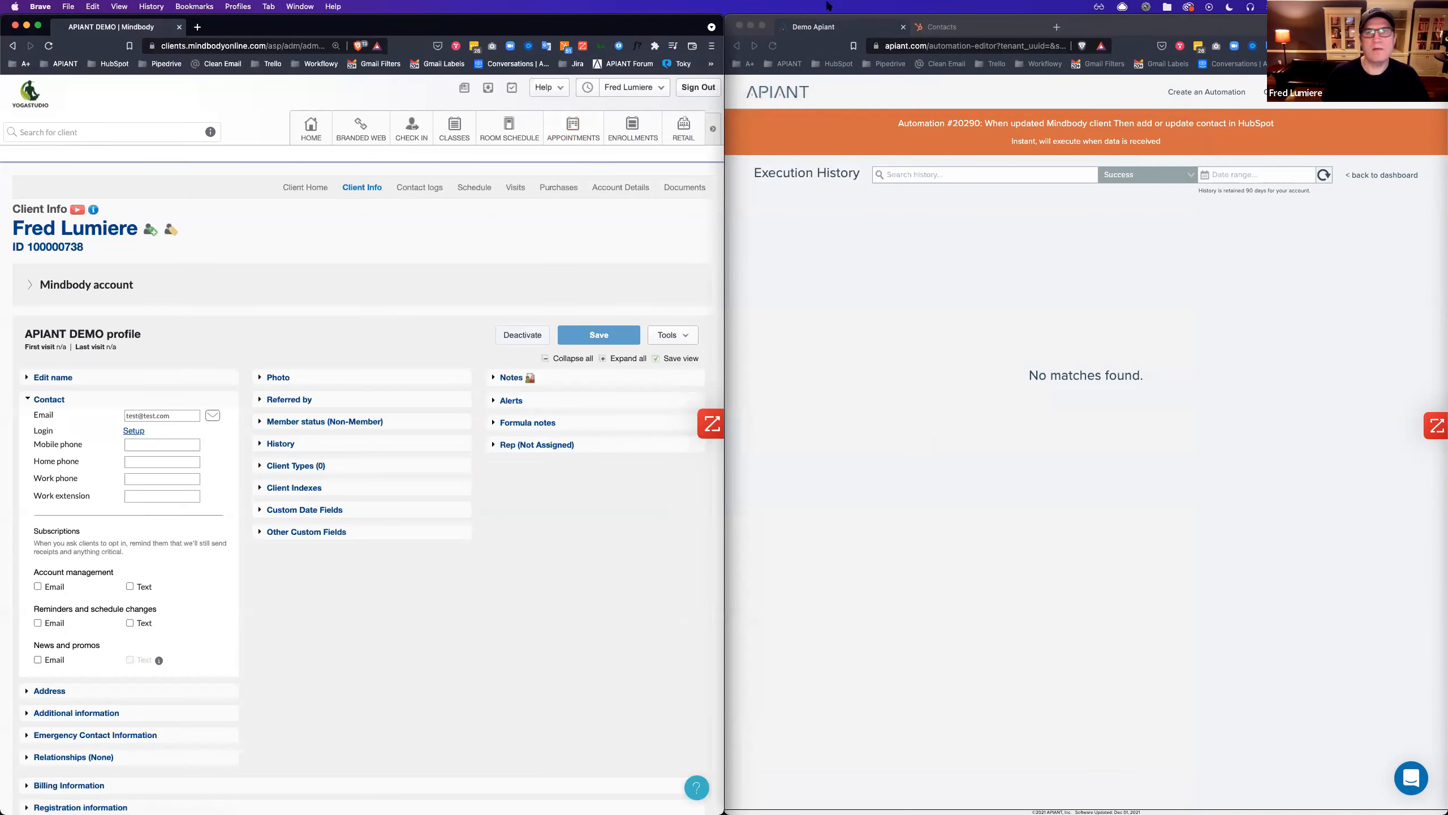
Put the Mindbody client page back in the left window beside Apiant.
left_click_drag(298, 29, 274, 29)
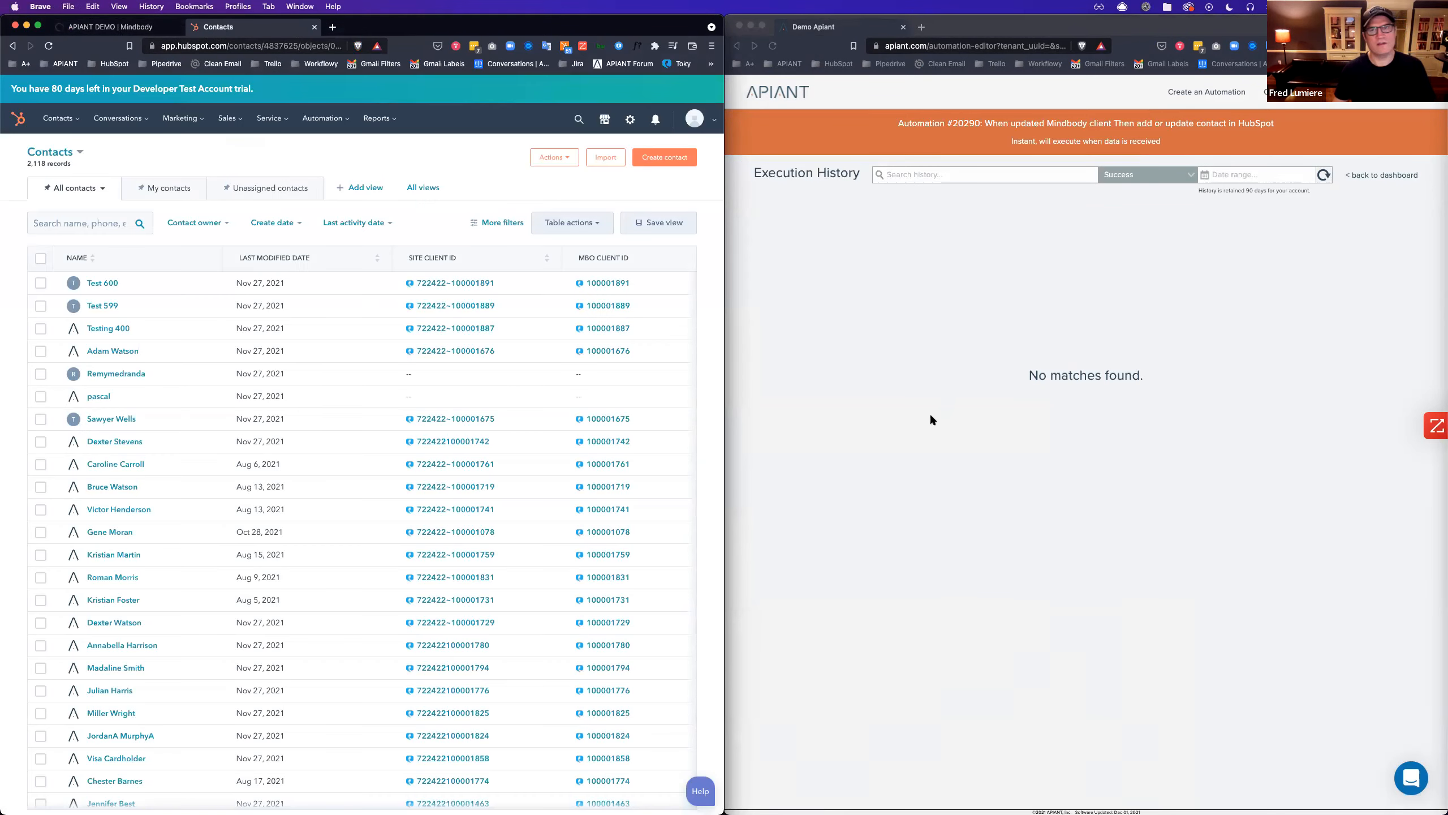
left_click(830, 414)
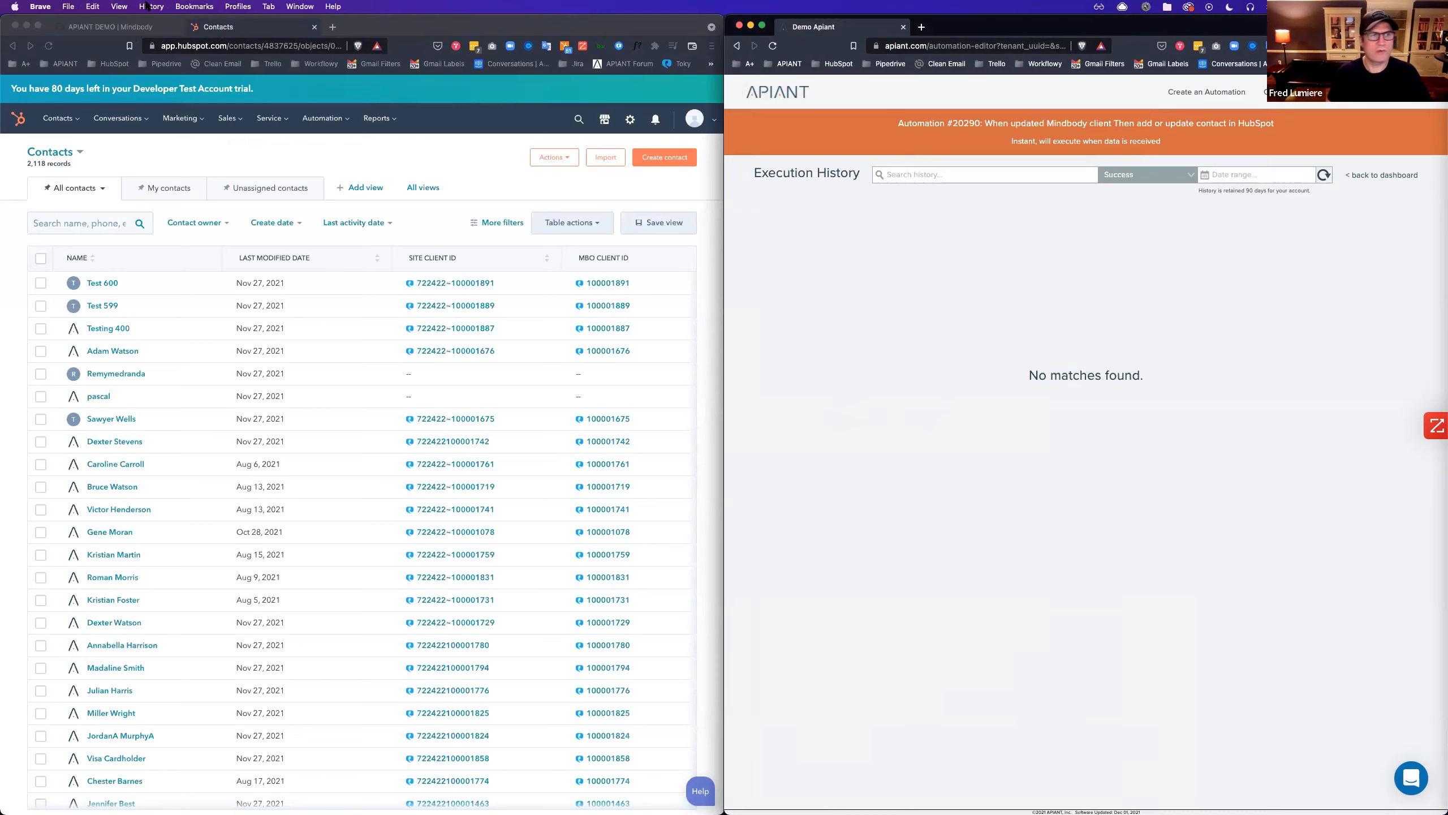
left_click(115, 26)
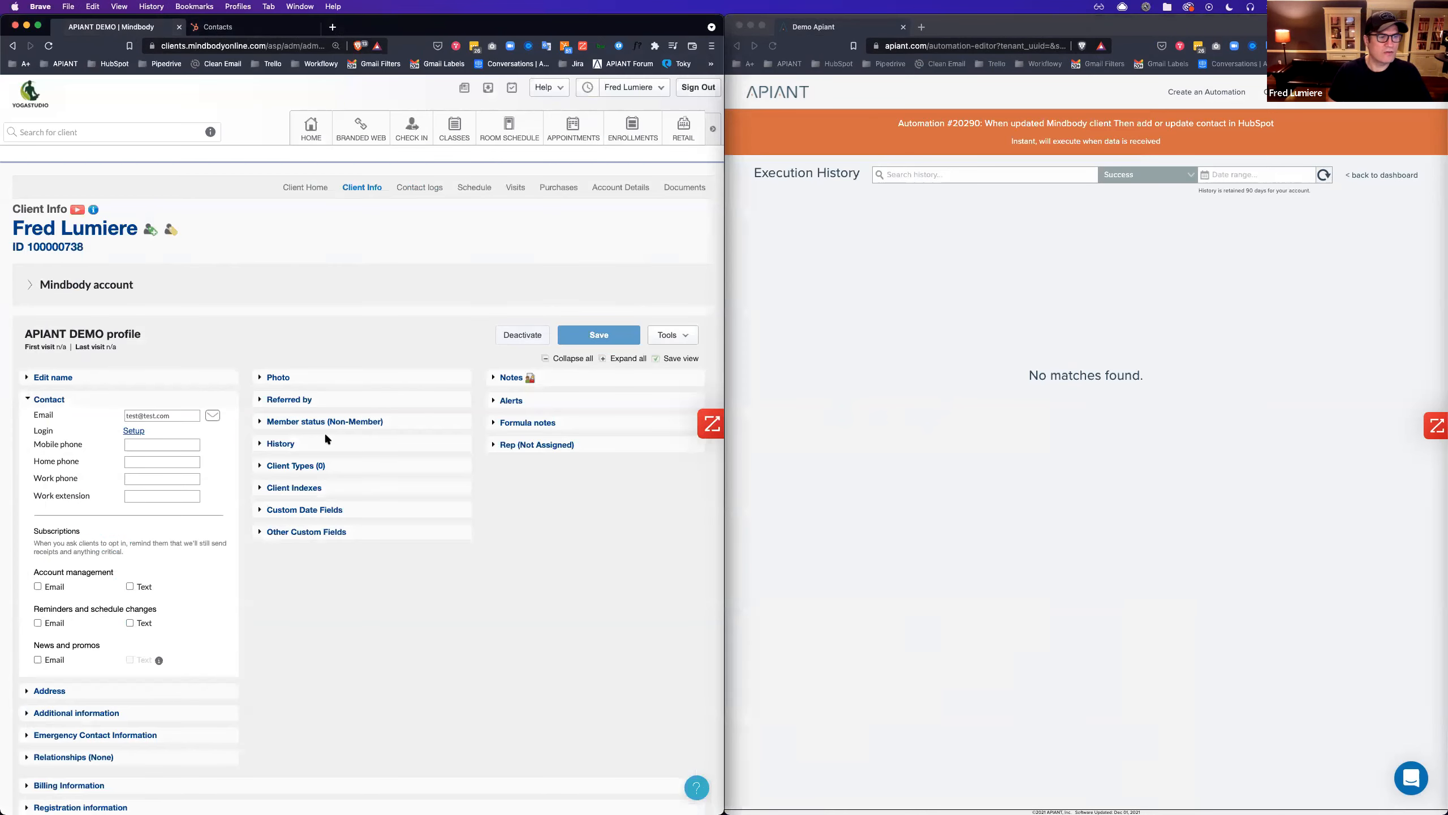
Add a 'note' line to the client's Notes, save, and view the new Apiant run's data rows.
left_click(510, 378)
left_click(531, 402)
key("Return")
type("note")
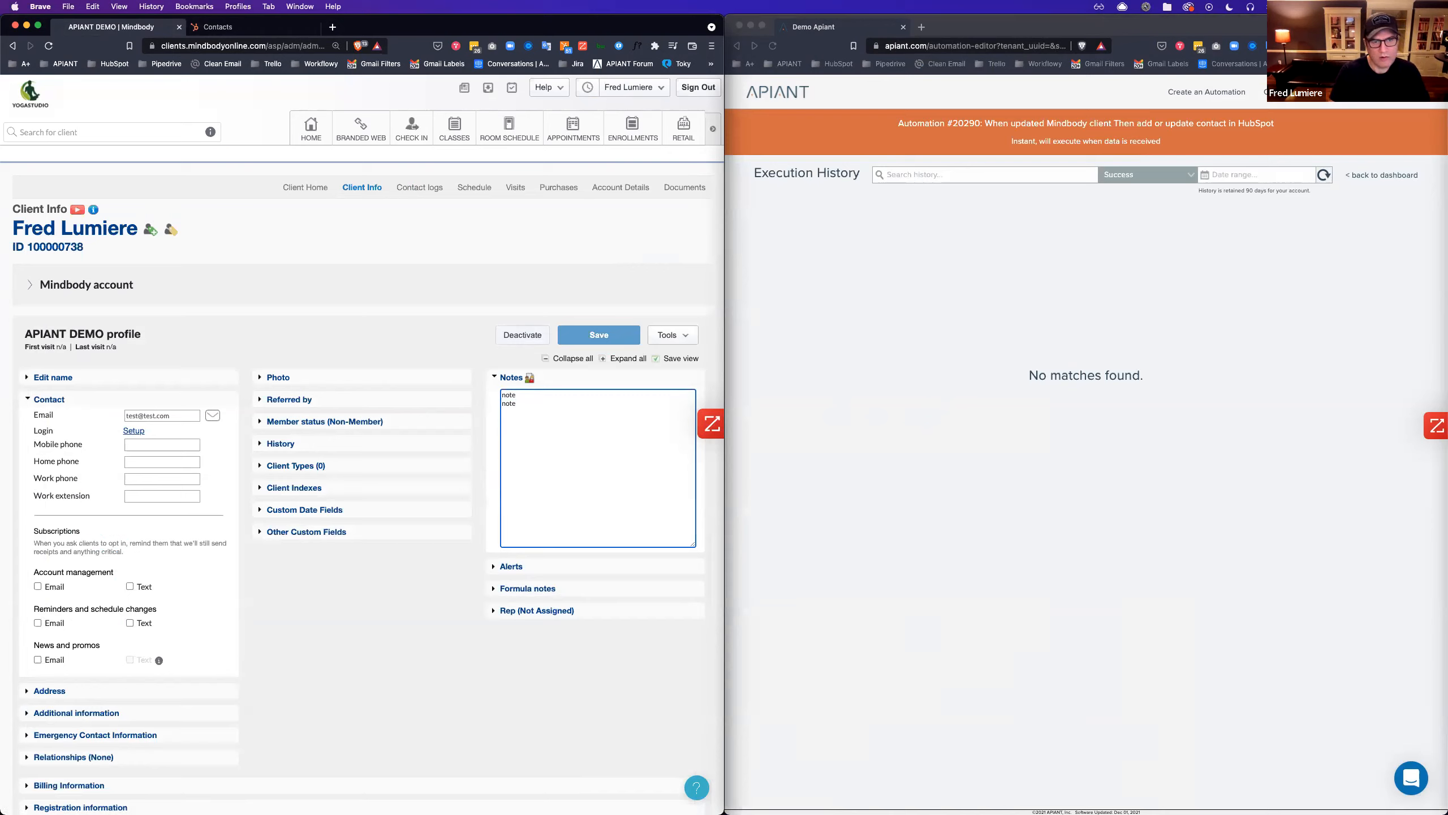
left_click(570, 340)
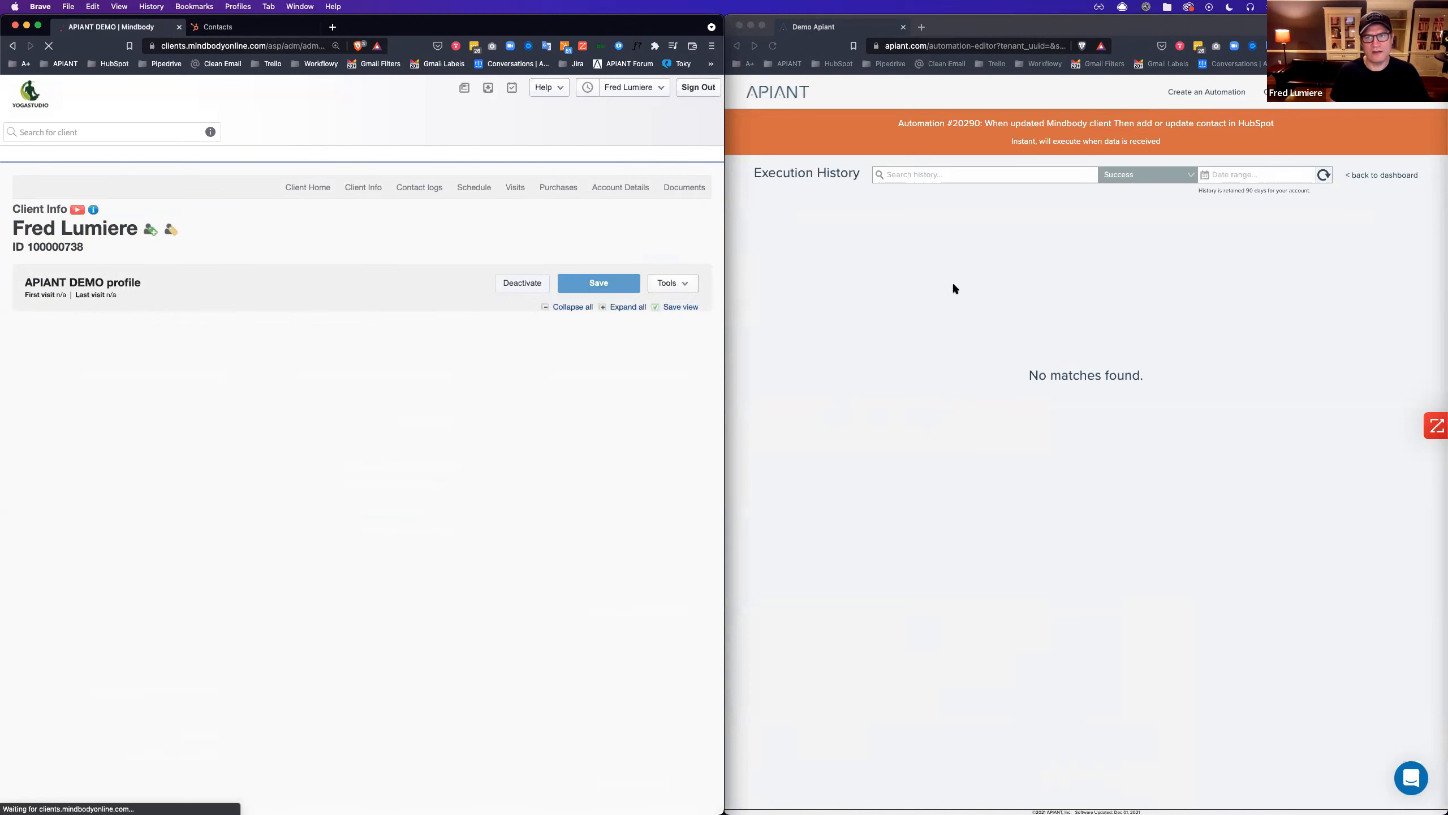
left_click(1188, 287)
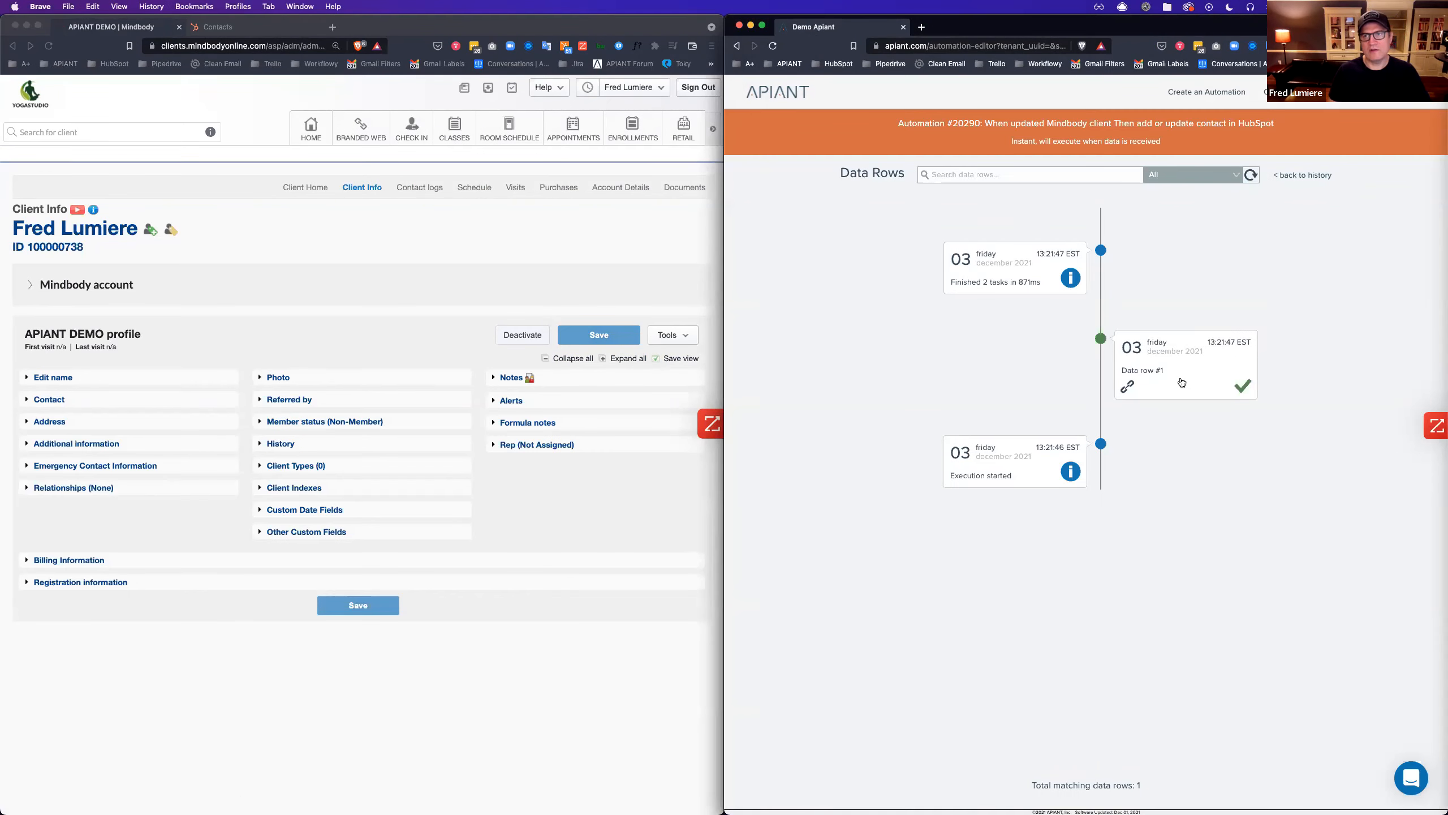
Inspect the processed data row's trigger output, then go back to the automations dashboard.
left_click(1179, 377)
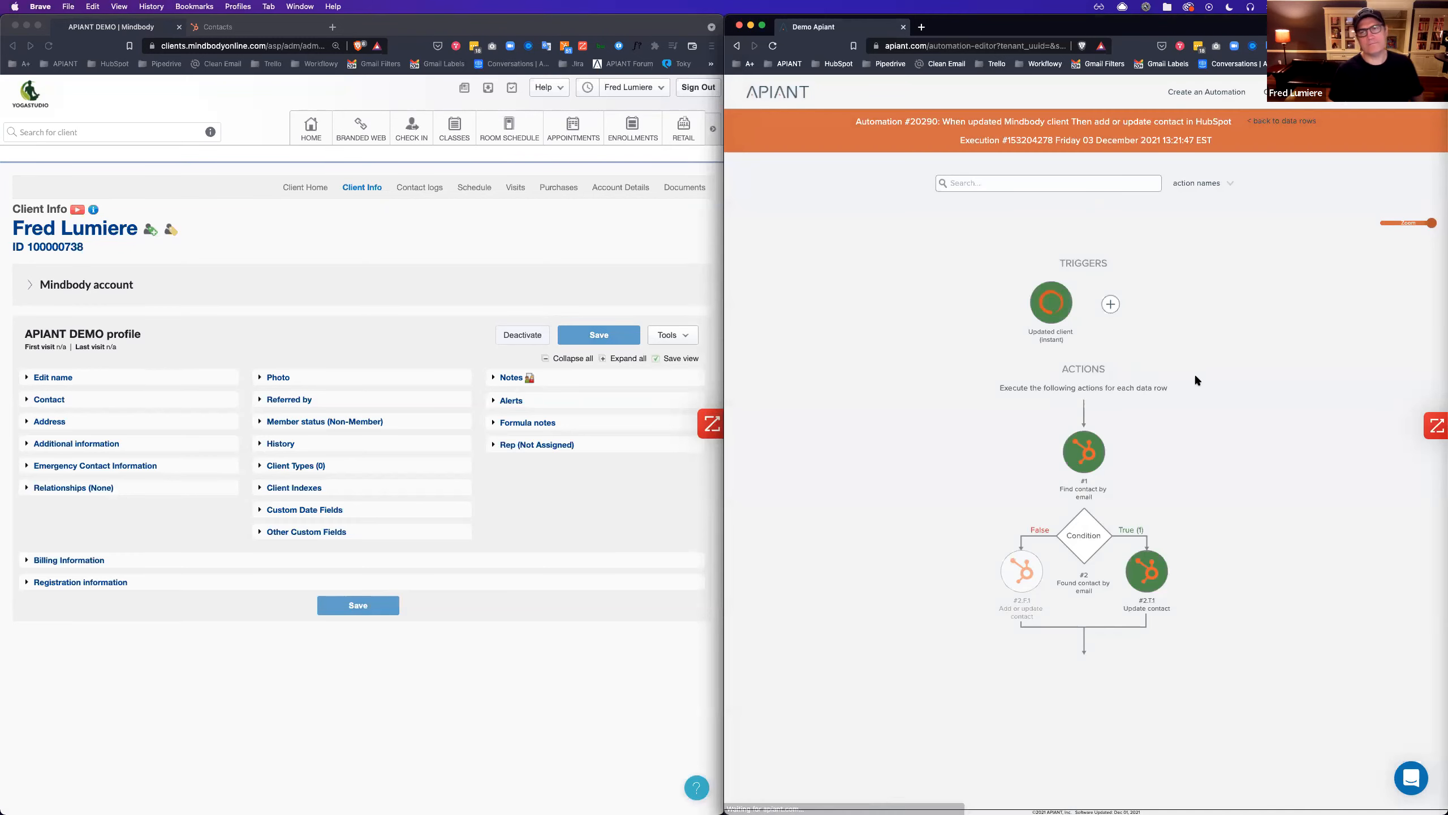
left_click(1047, 308)
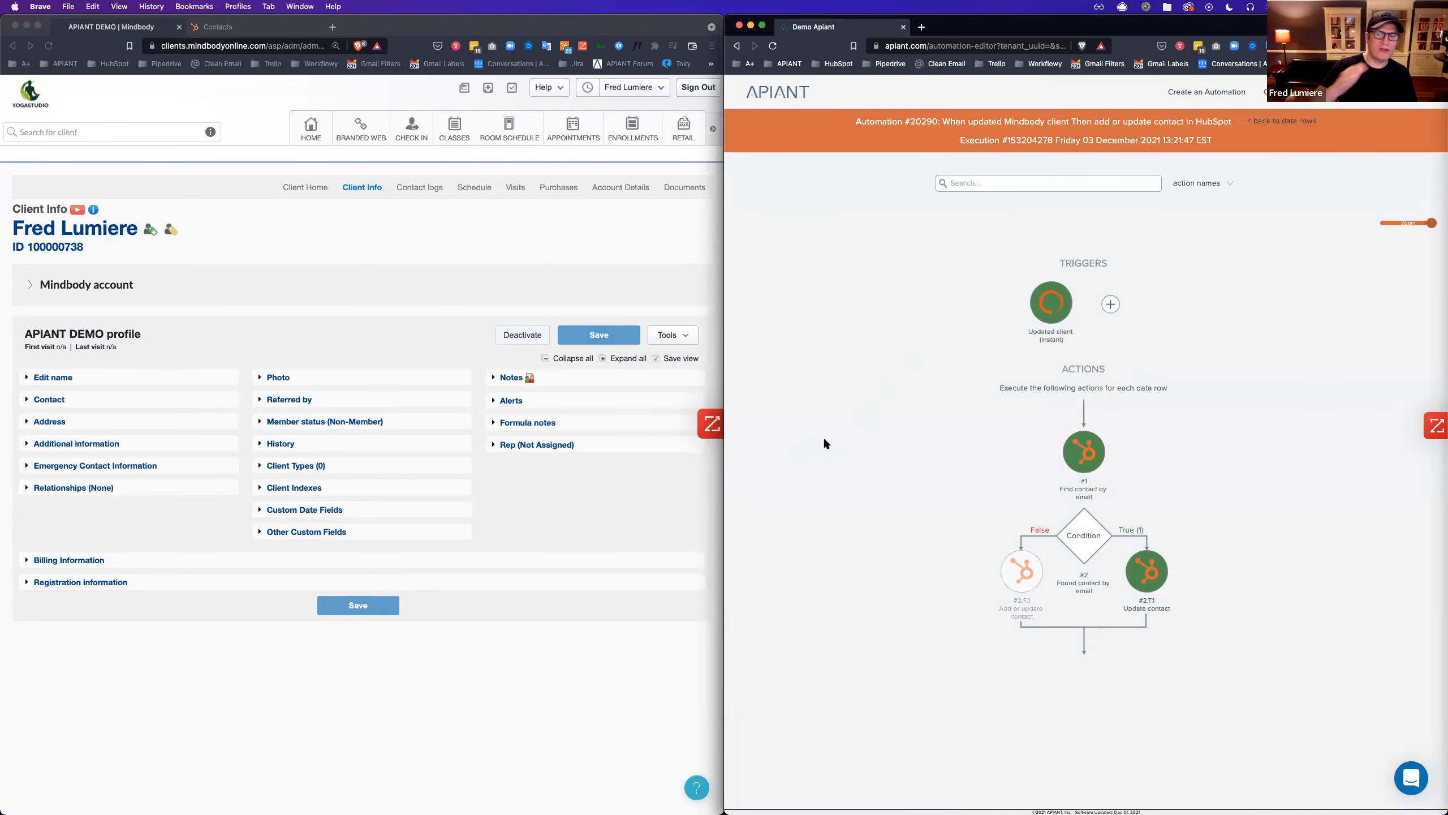
left_click(1286, 122)
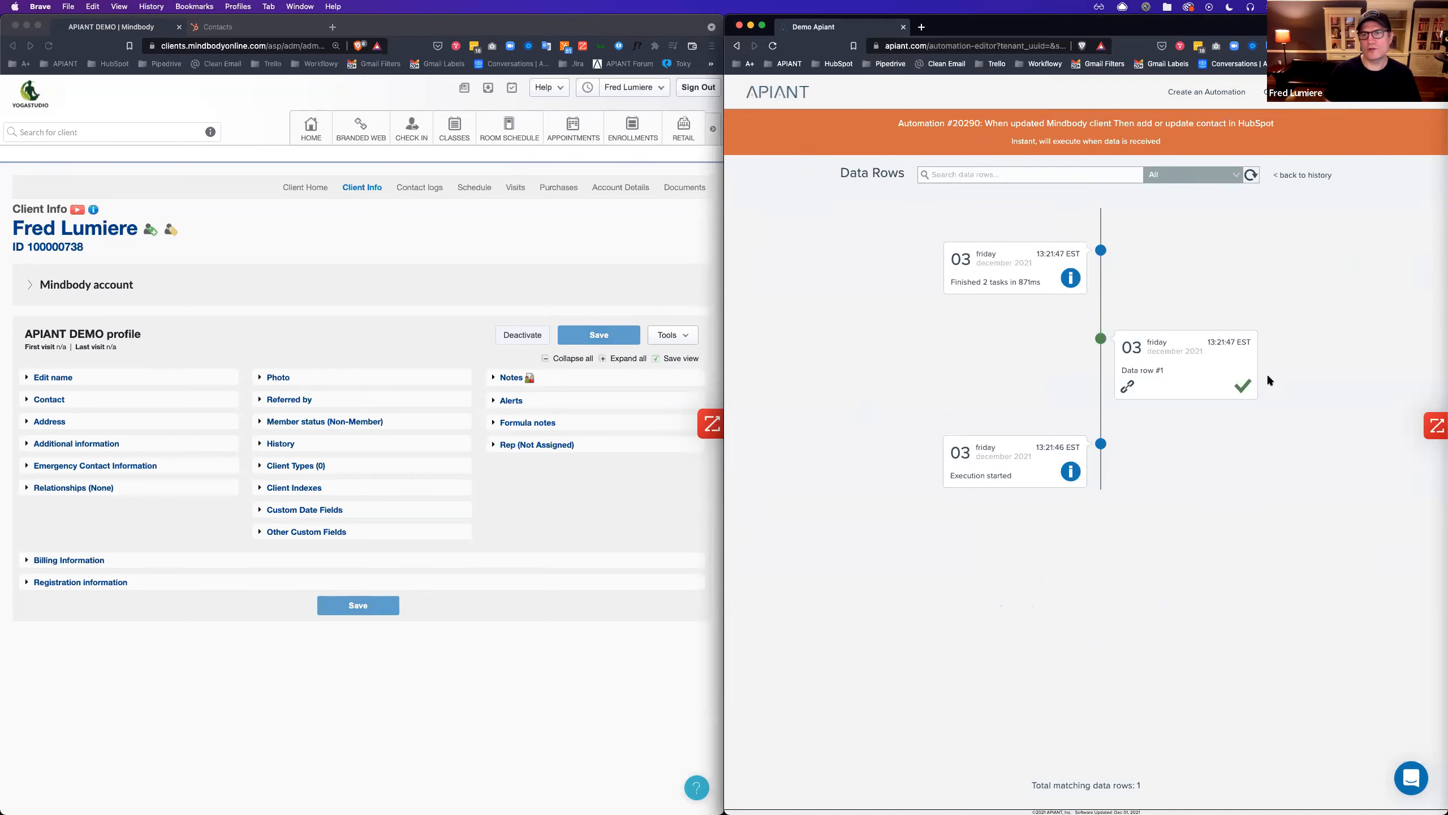
left_click(1303, 175)
left_click(1373, 180)
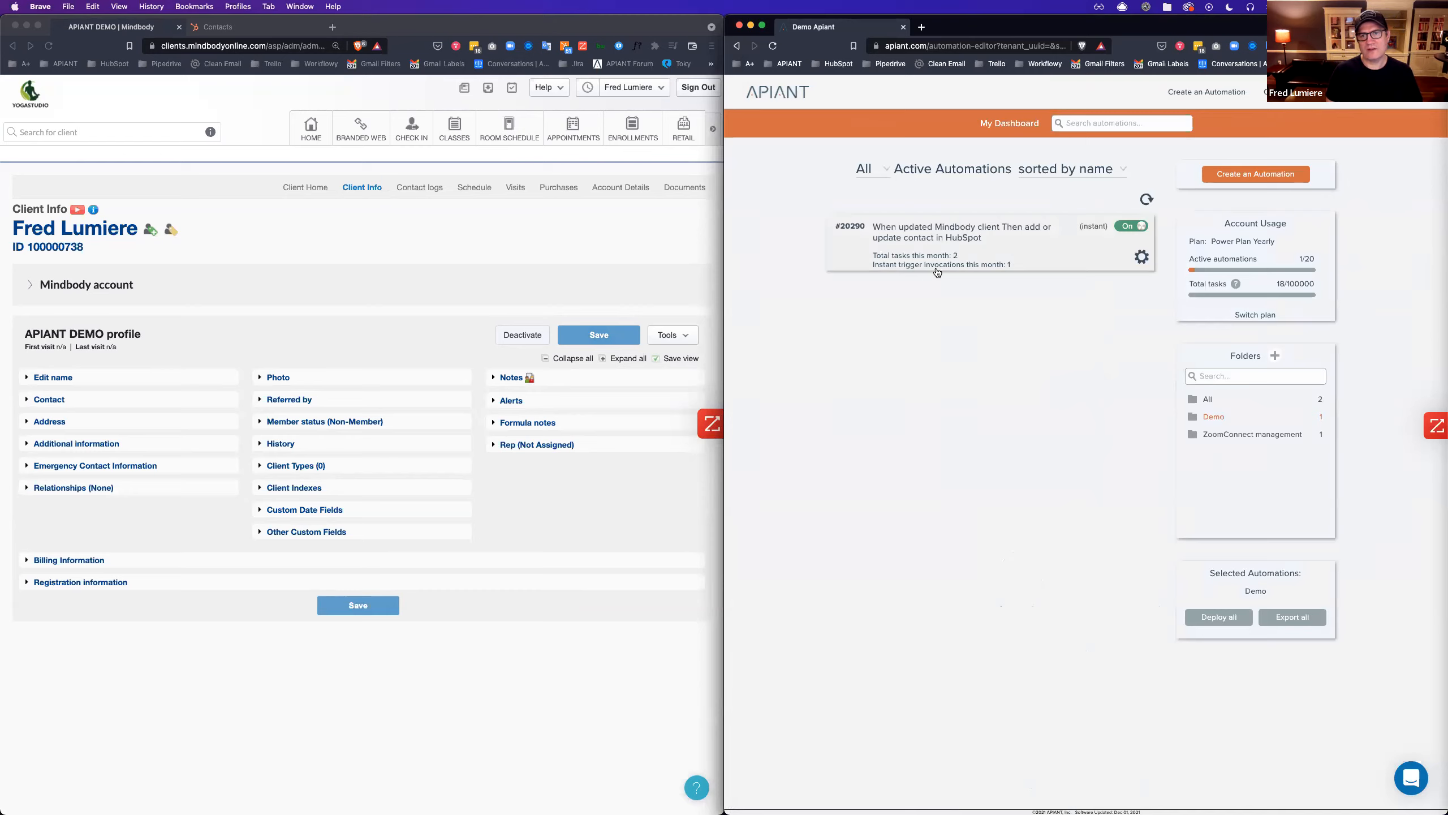
Reopen the execution history and open Data row #1 of execution #153204278.
left_click(1142, 258)
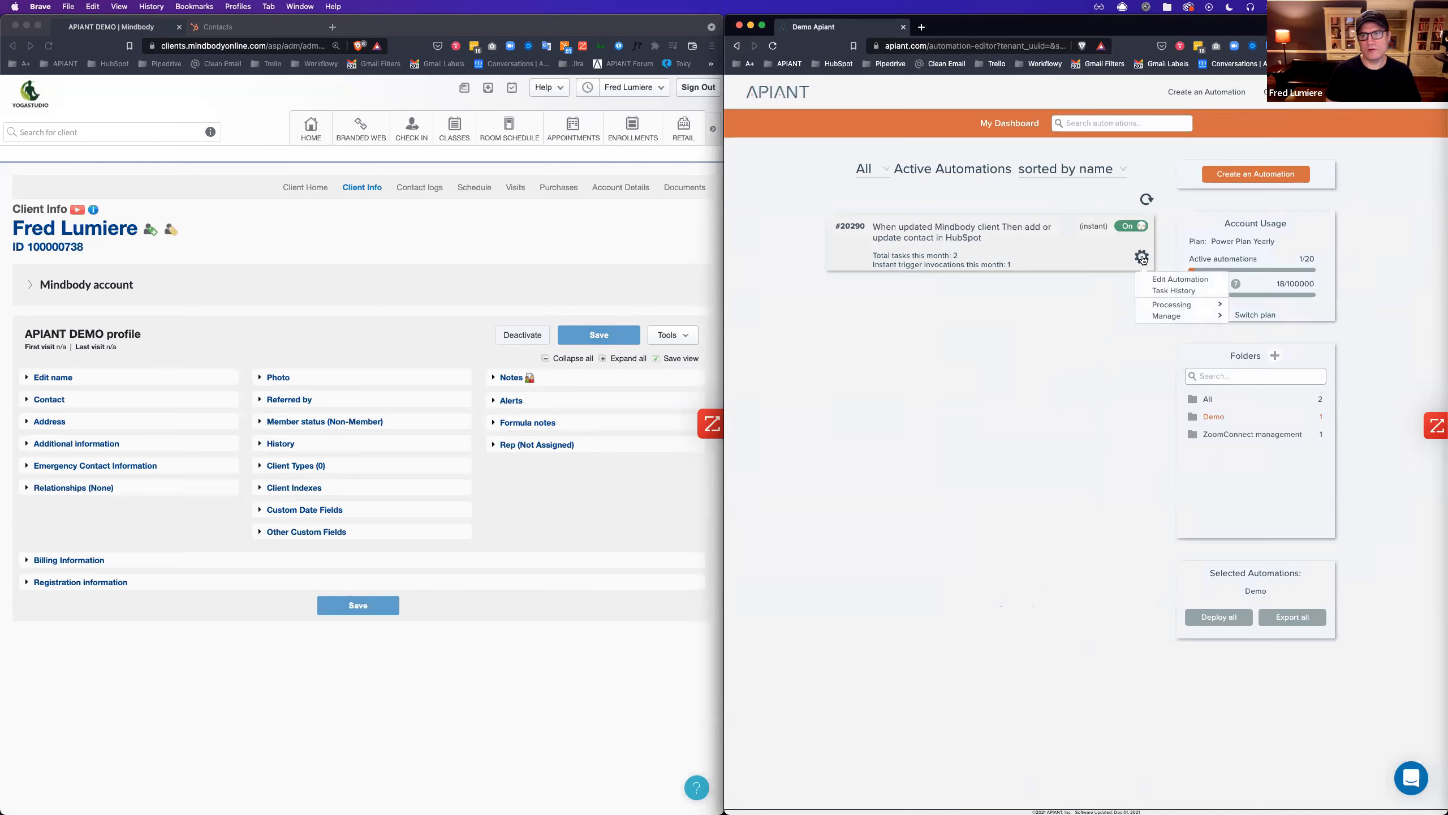
left_click(1034, 335)
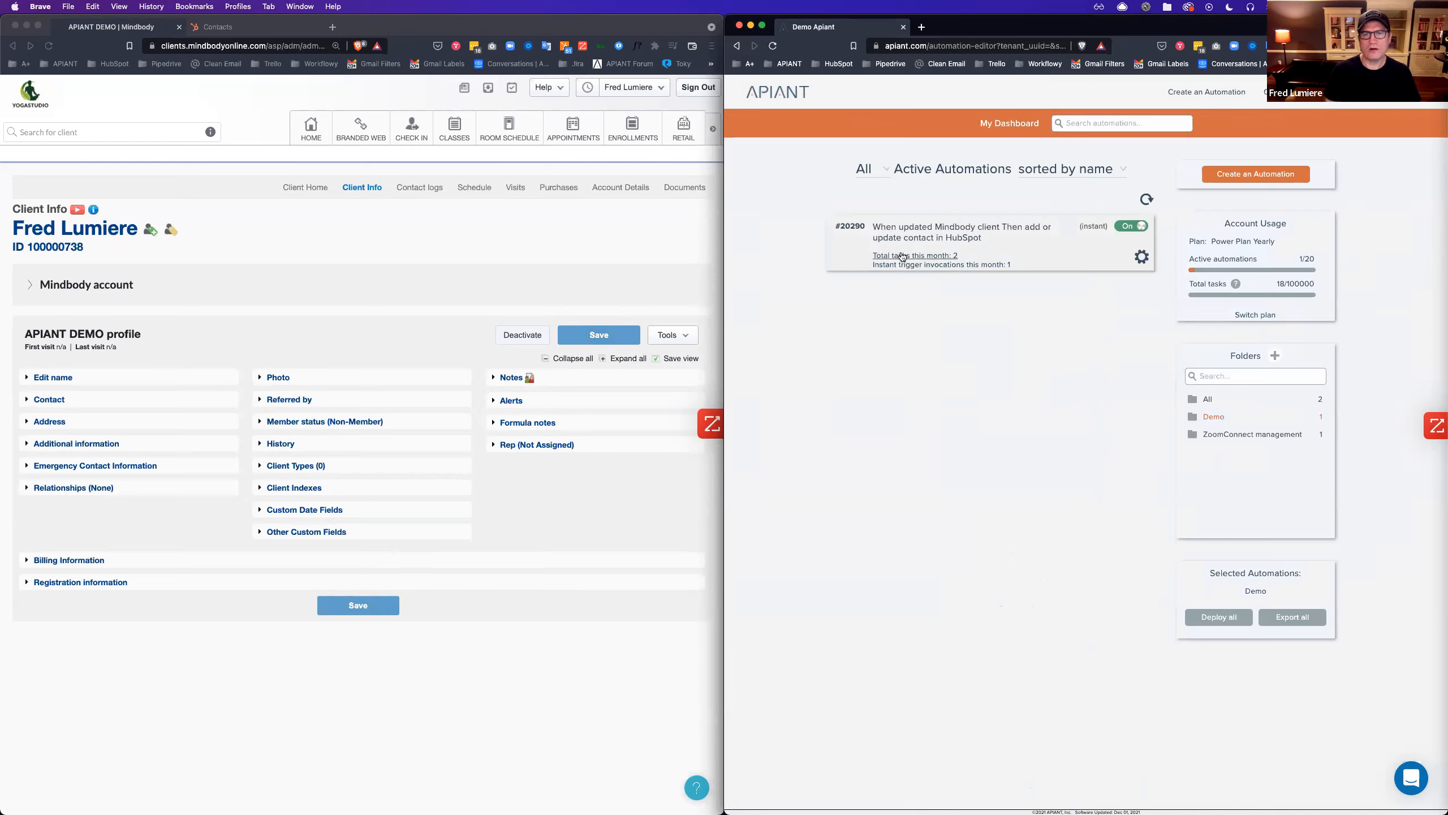
left_click(902, 256)
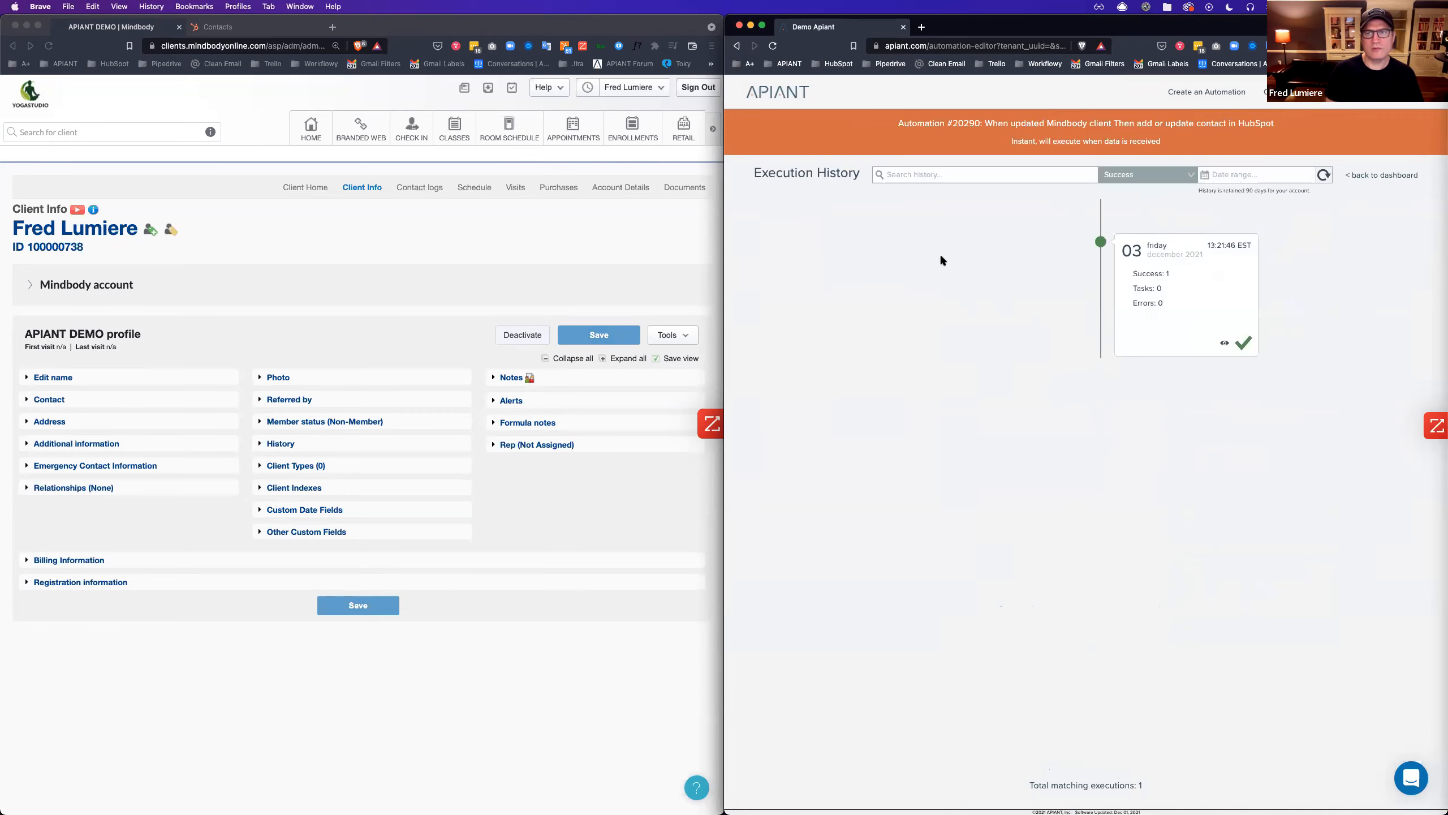
left_click(1191, 297)
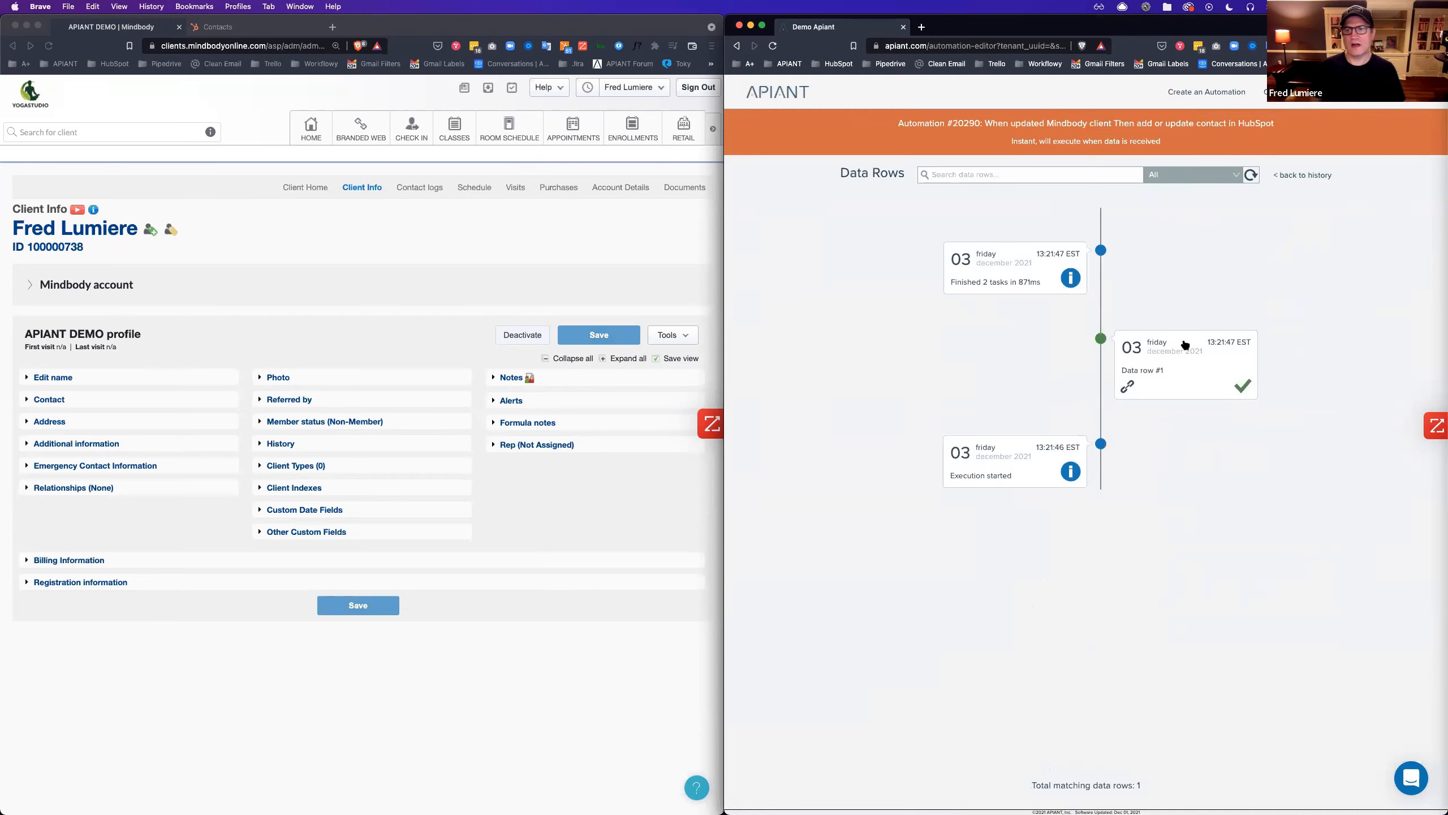
left_click(1189, 382)
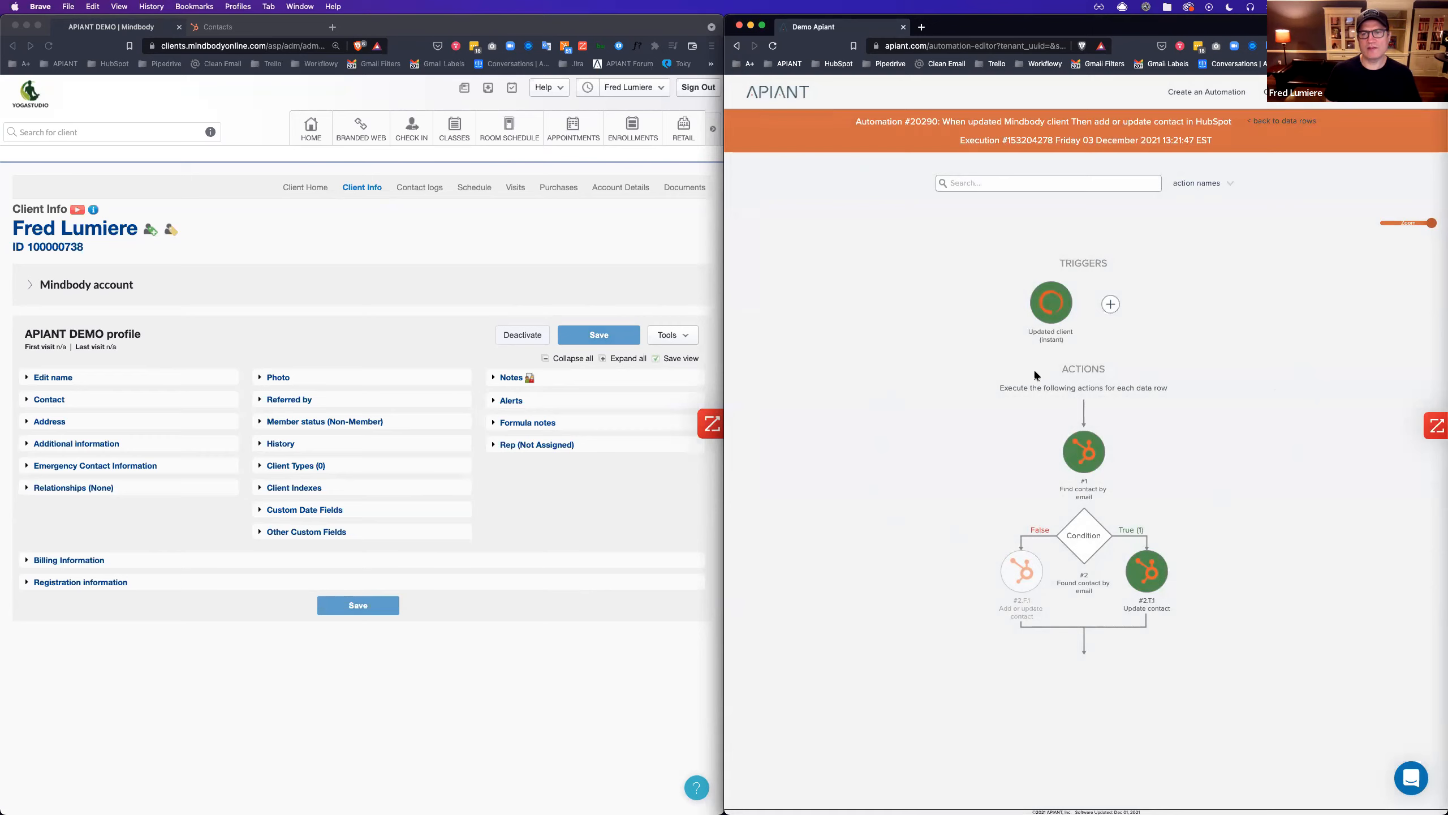
Review the run data of the trigger, Find contact by email and Update contact steps.
left_click(1055, 290)
scroll(1164, 289, "down", 15)
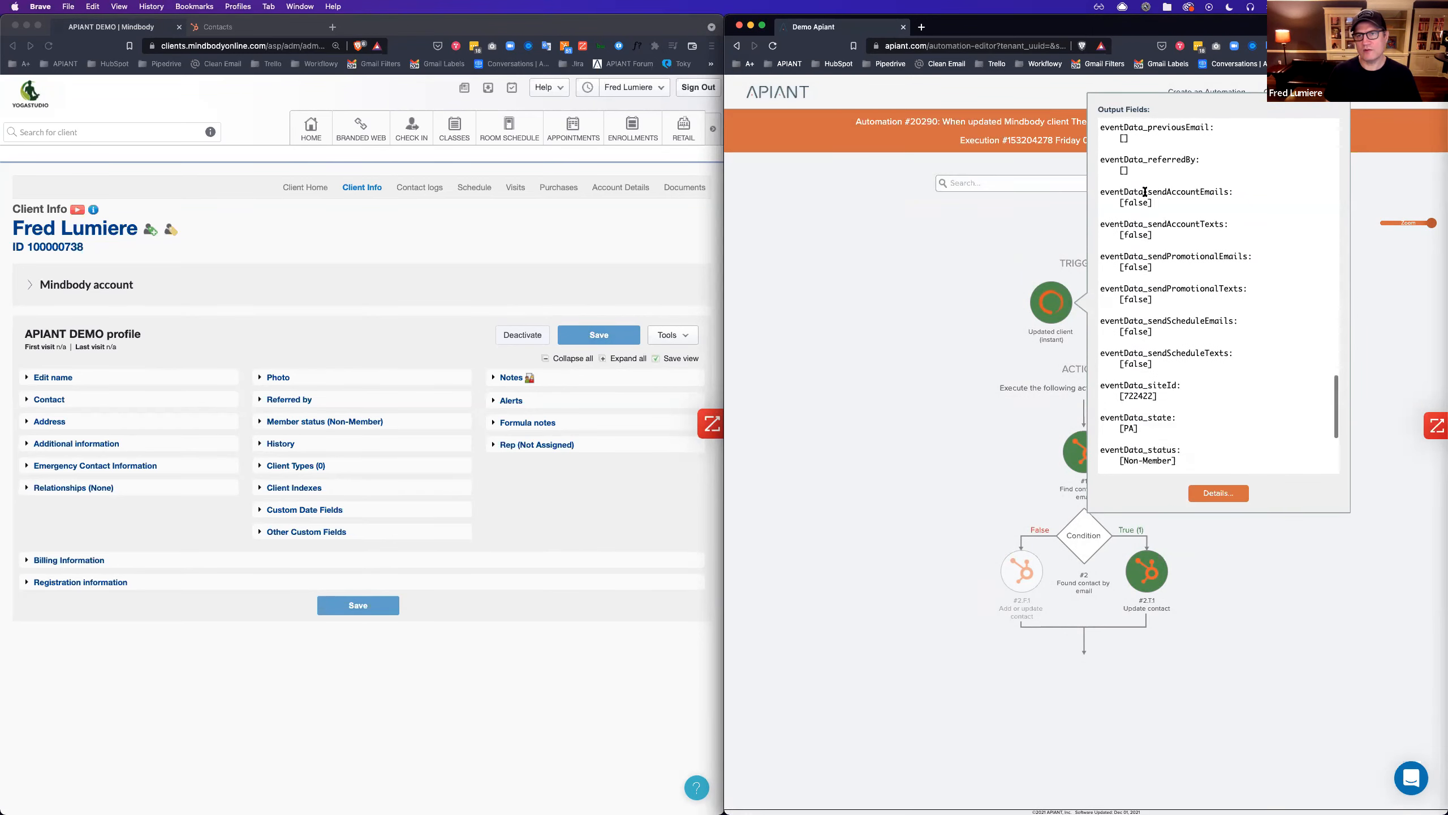
scroll(1118, 282, "down", 5)
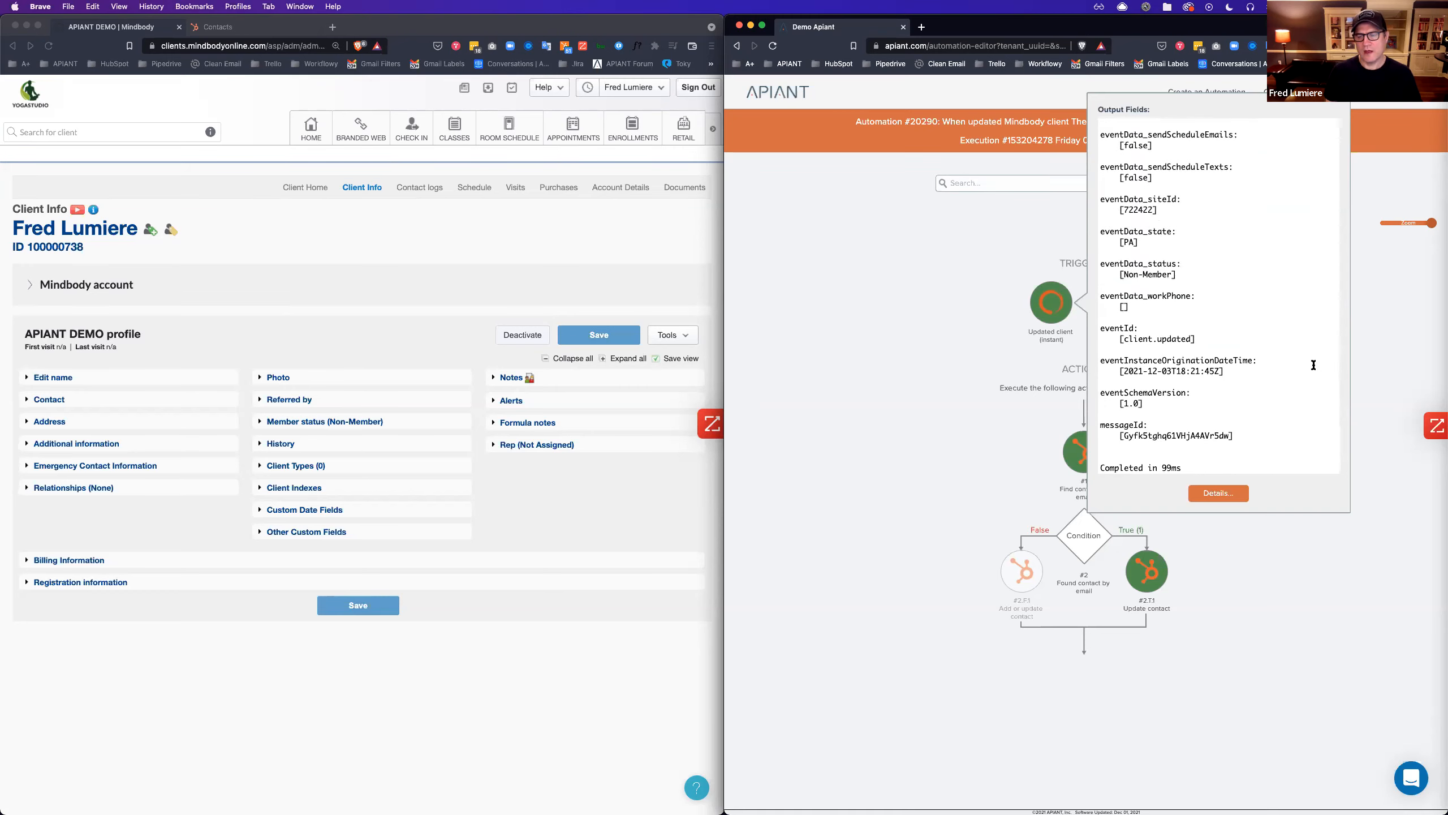
left_click(1391, 328)
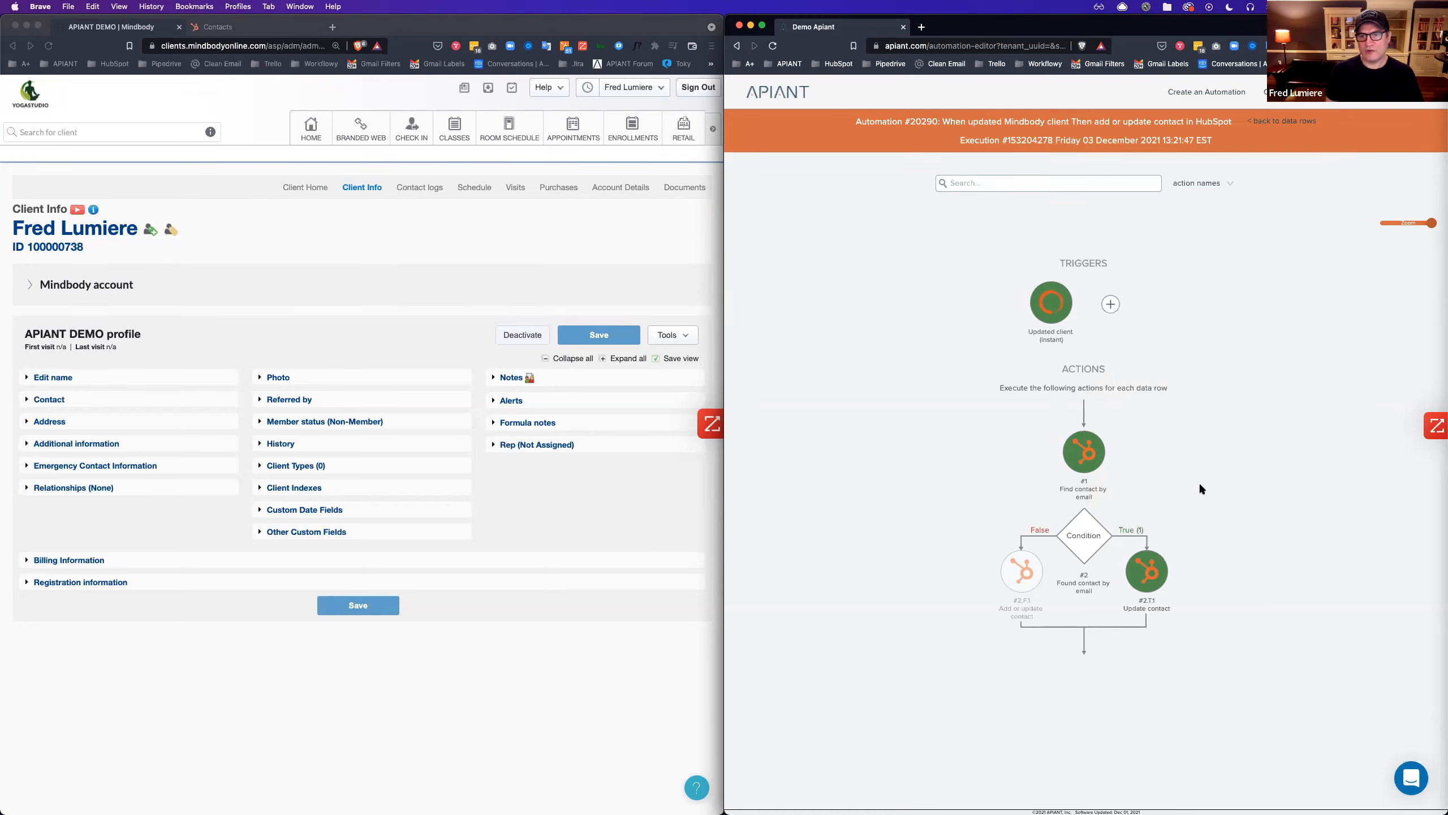
left_click(1082, 457)
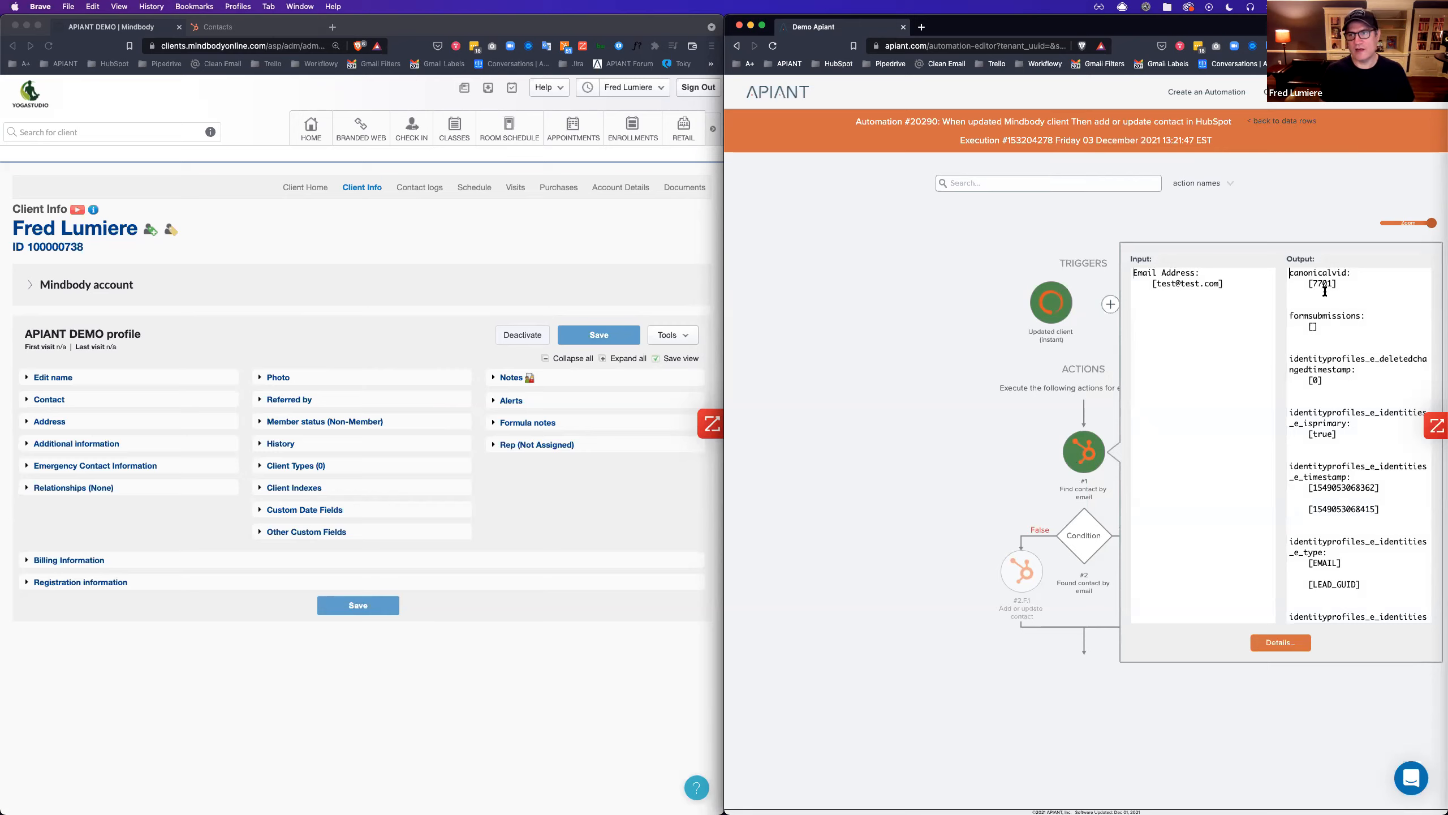
left_click(937, 497)
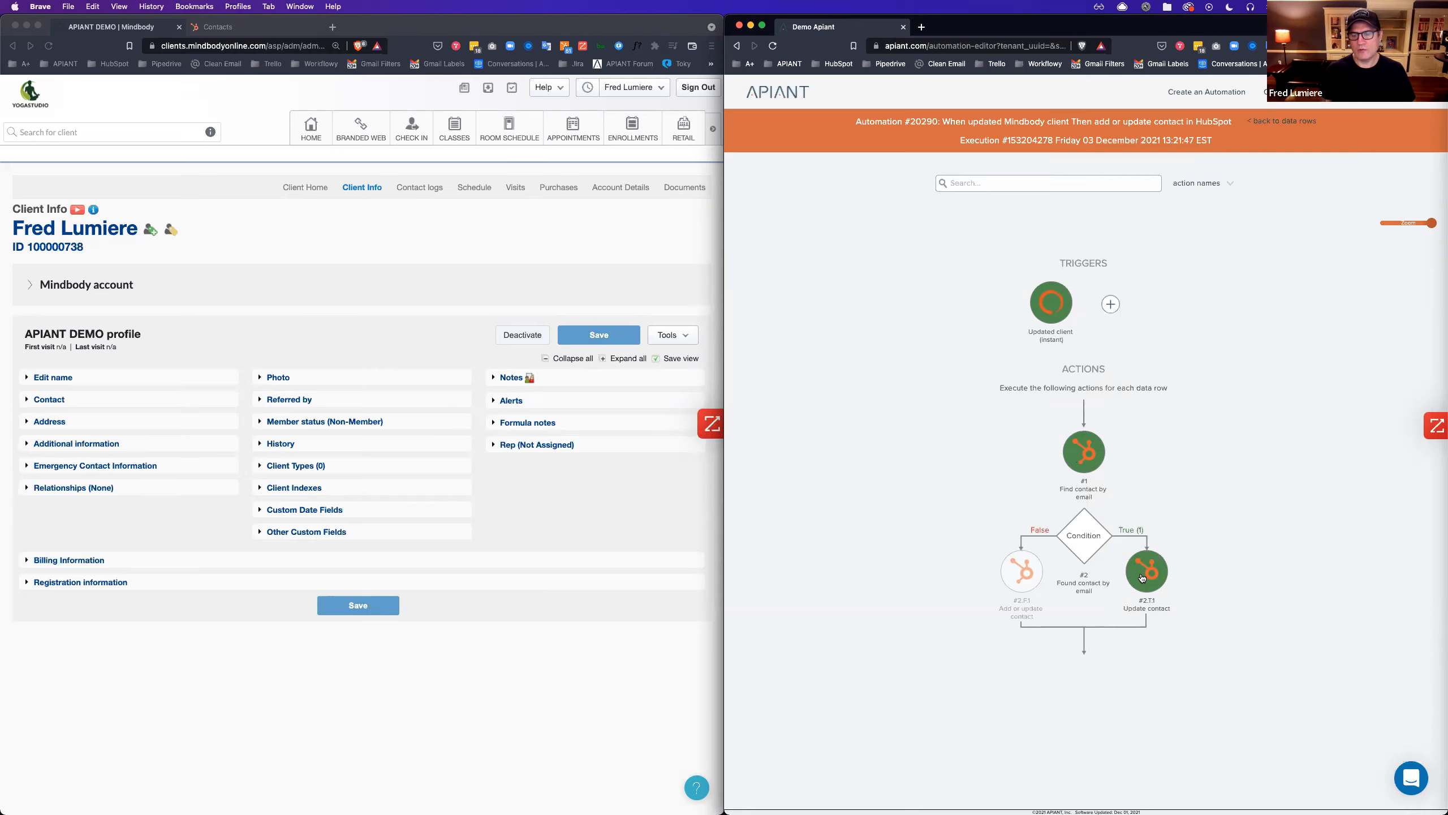
left_click(1143, 578)
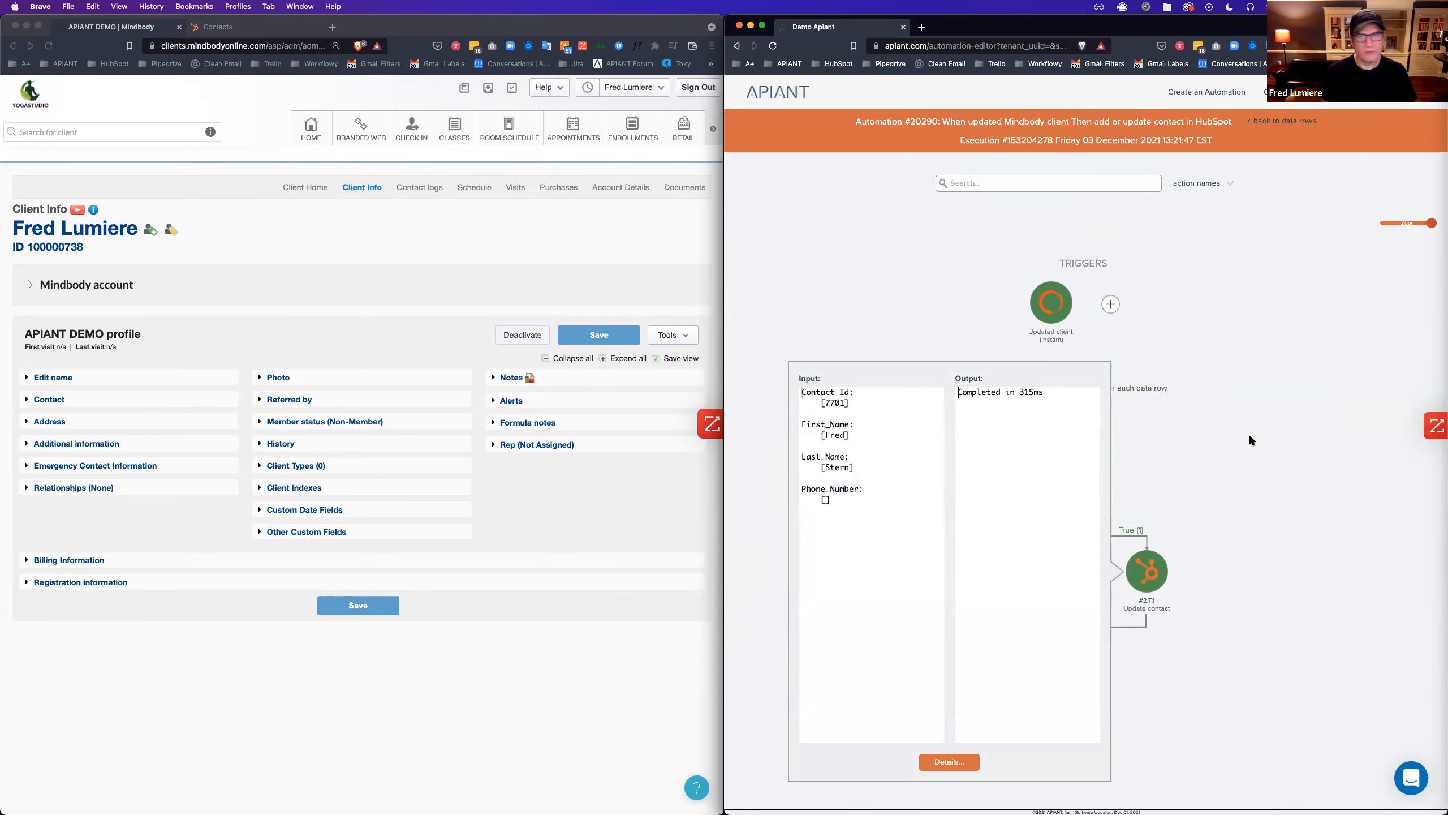
left_click(1250, 438)
Search the trigger's raw payload for 'ste', then open the Update contact step's settings.
left_click(1051, 308)
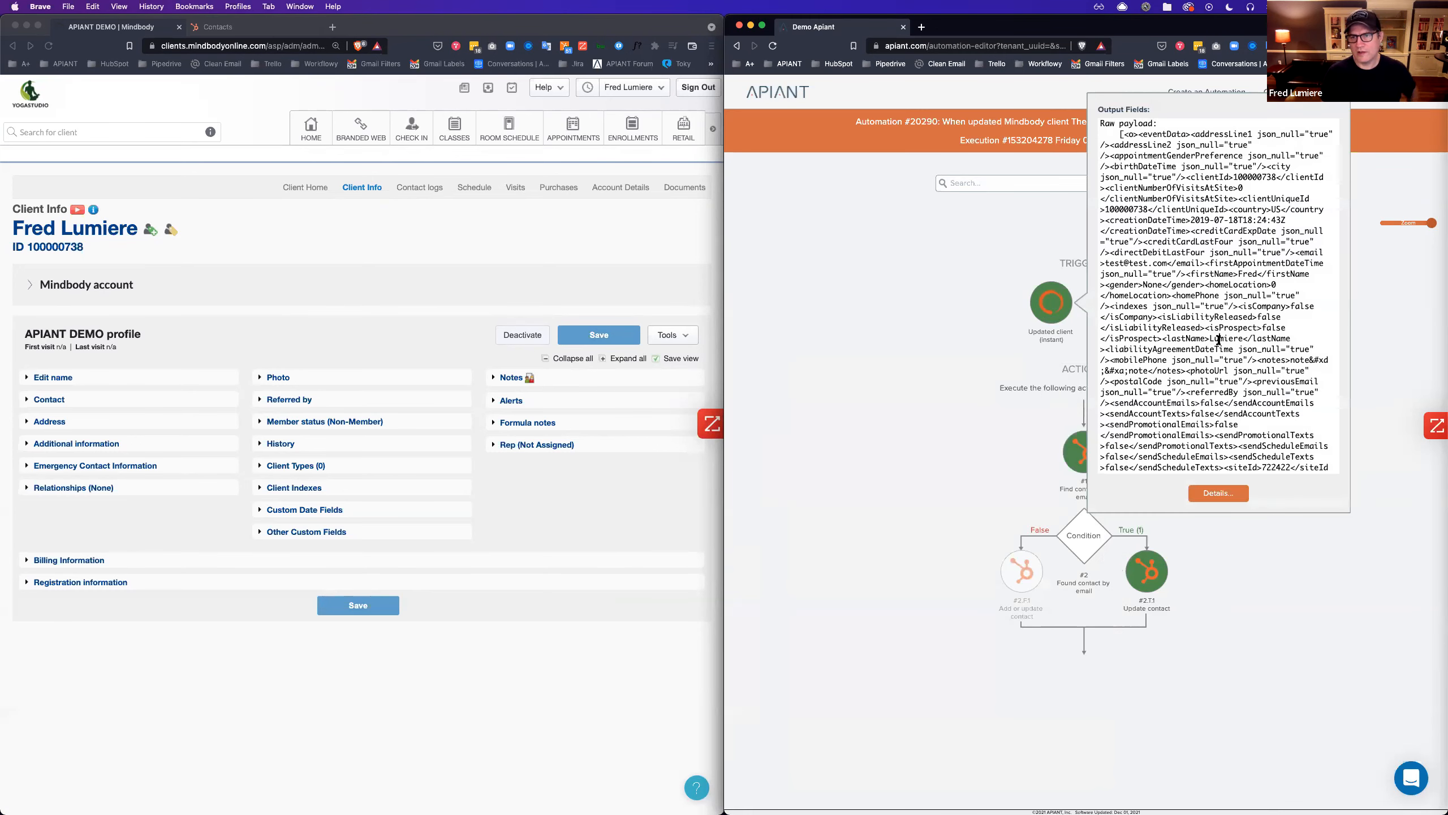
key("super+f")
type("stern")
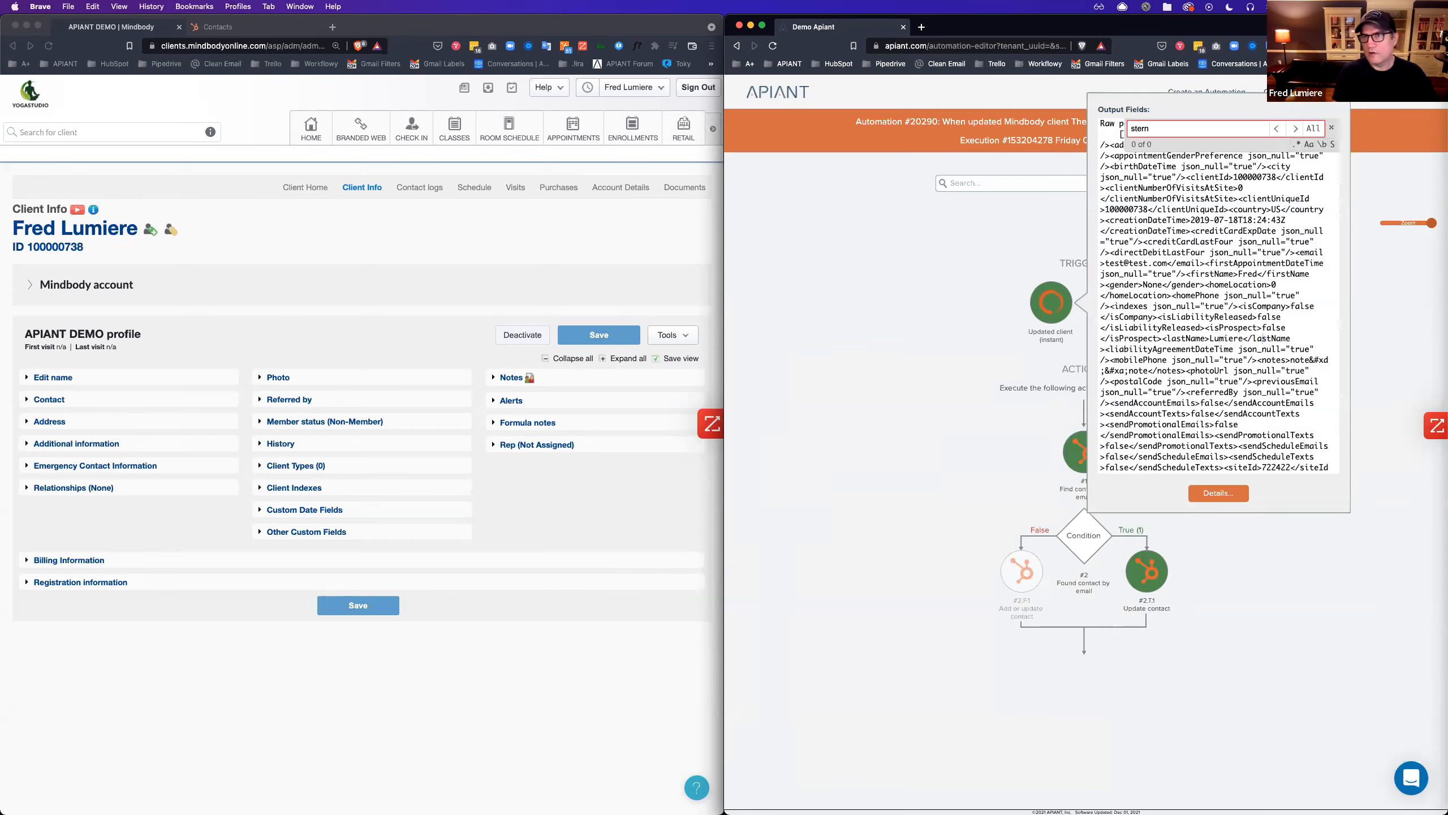
left_click(928, 556)
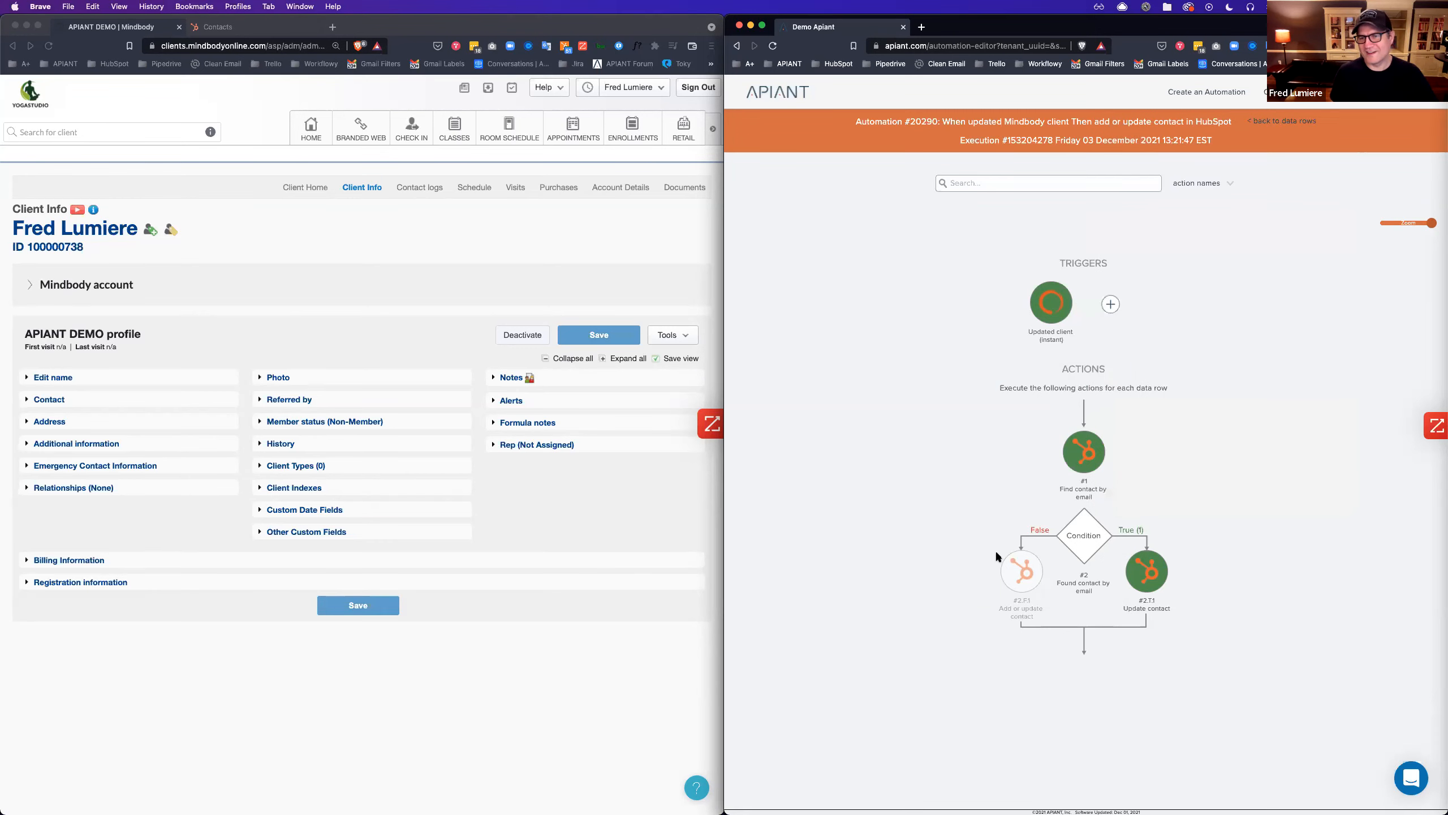
left_click(1145, 582)
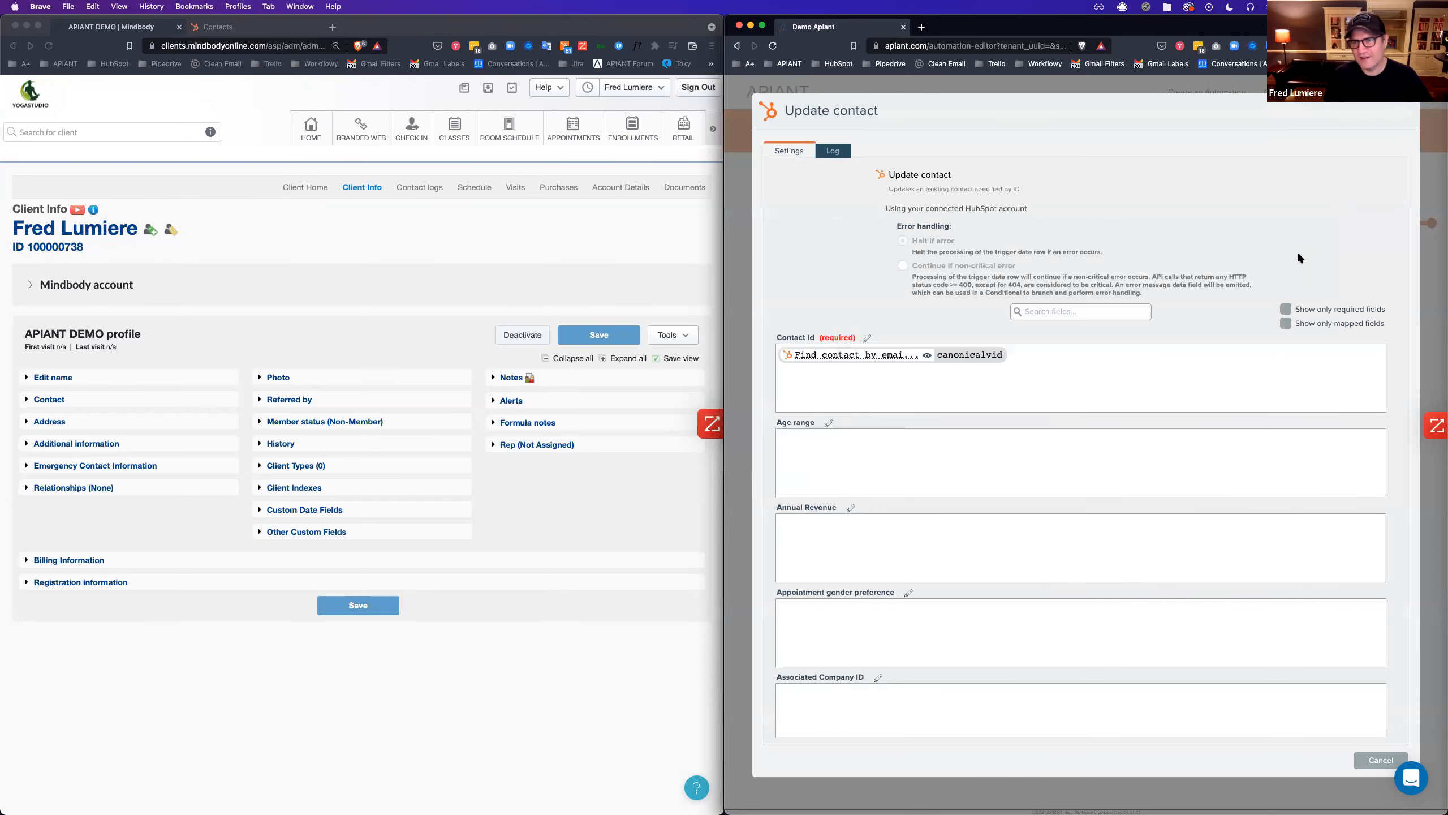
Filter Update contact to its mapped HubSpot fields, review them, and cancel back to the flow.
left_click(1285, 324)
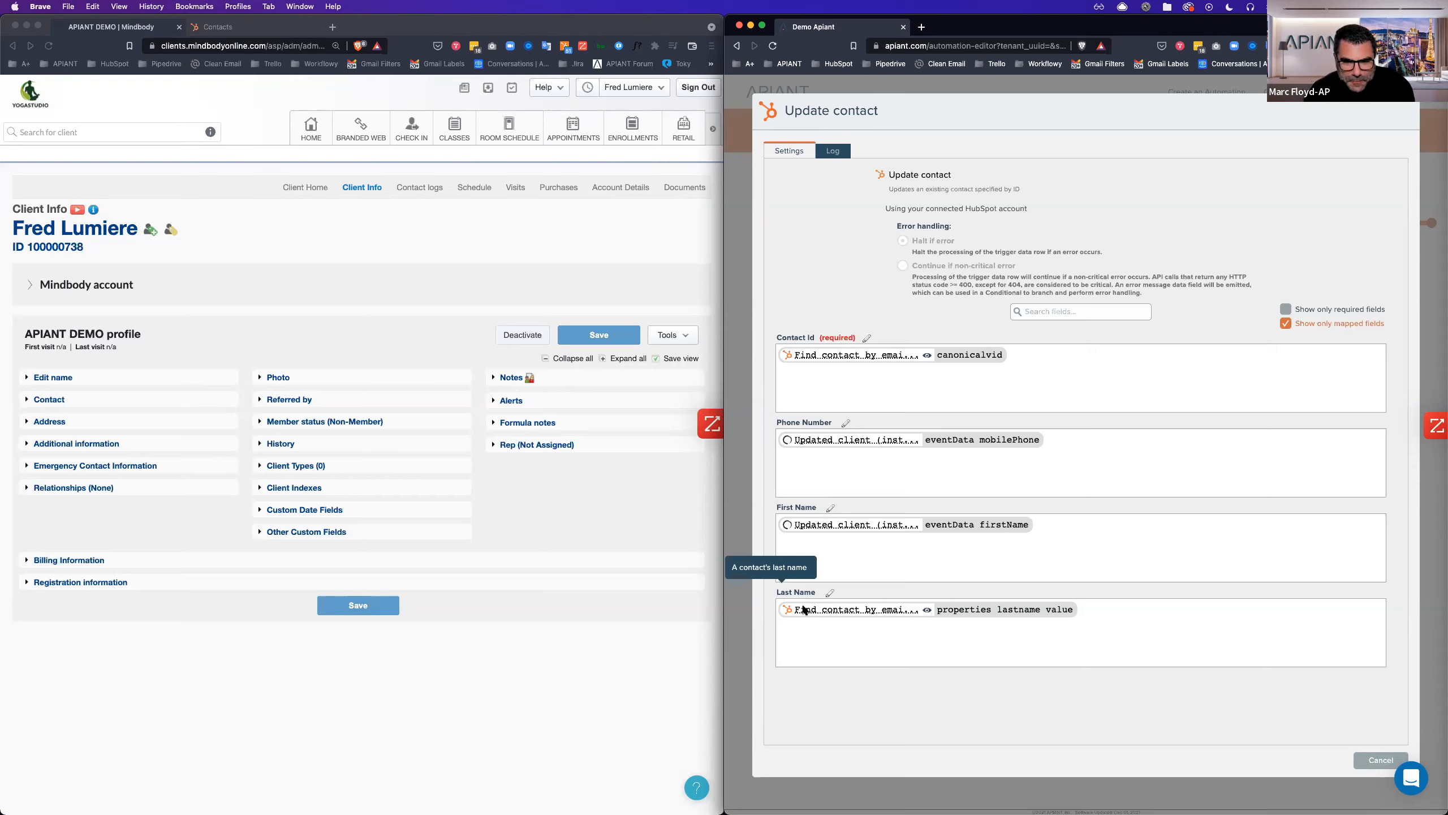
left_click(1380, 760)
left_click(1051, 303)
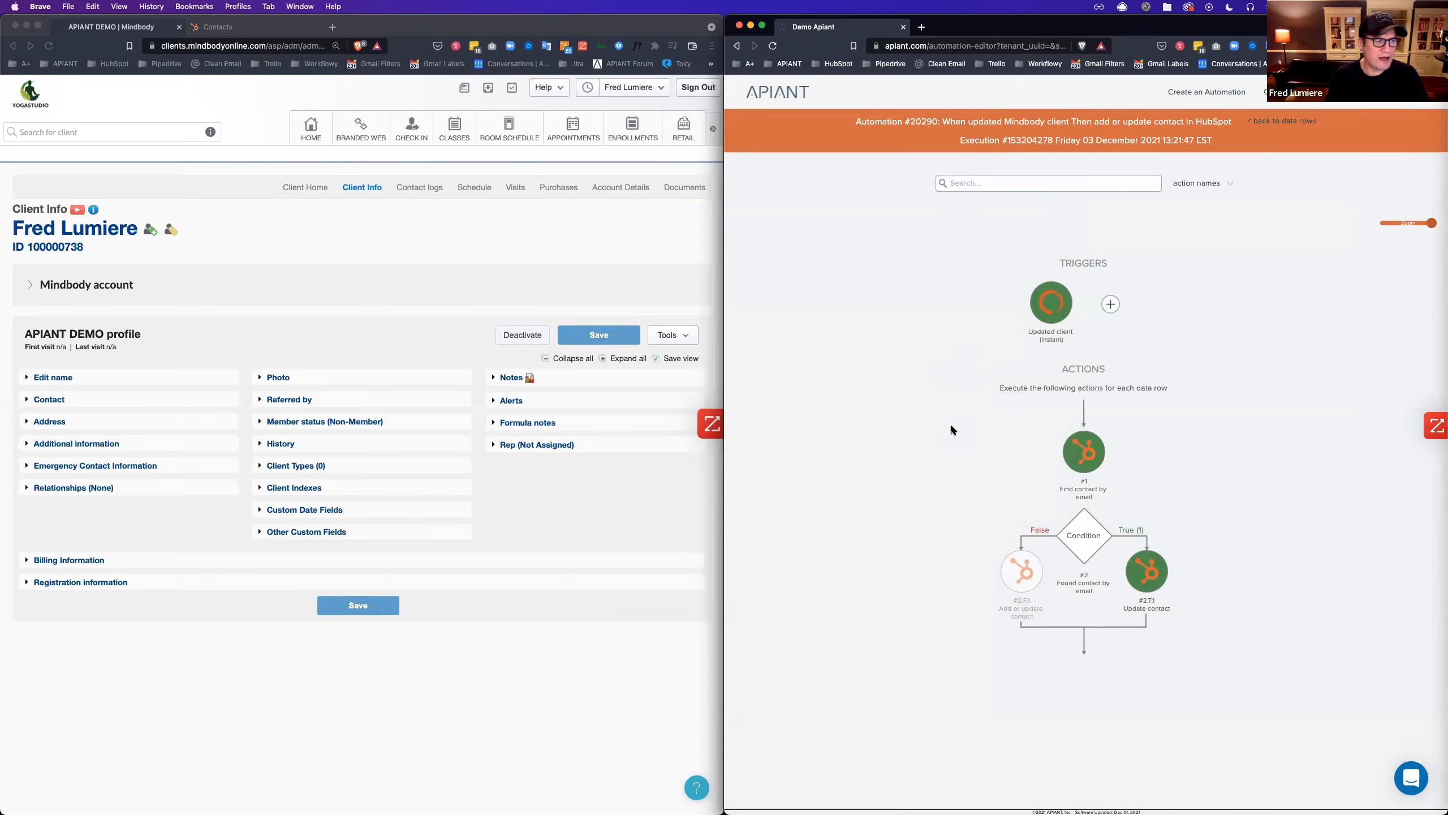
Check Find contact by email, then trace Update contact's Contact Id to its canonicalvid source.
left_click(1084, 455)
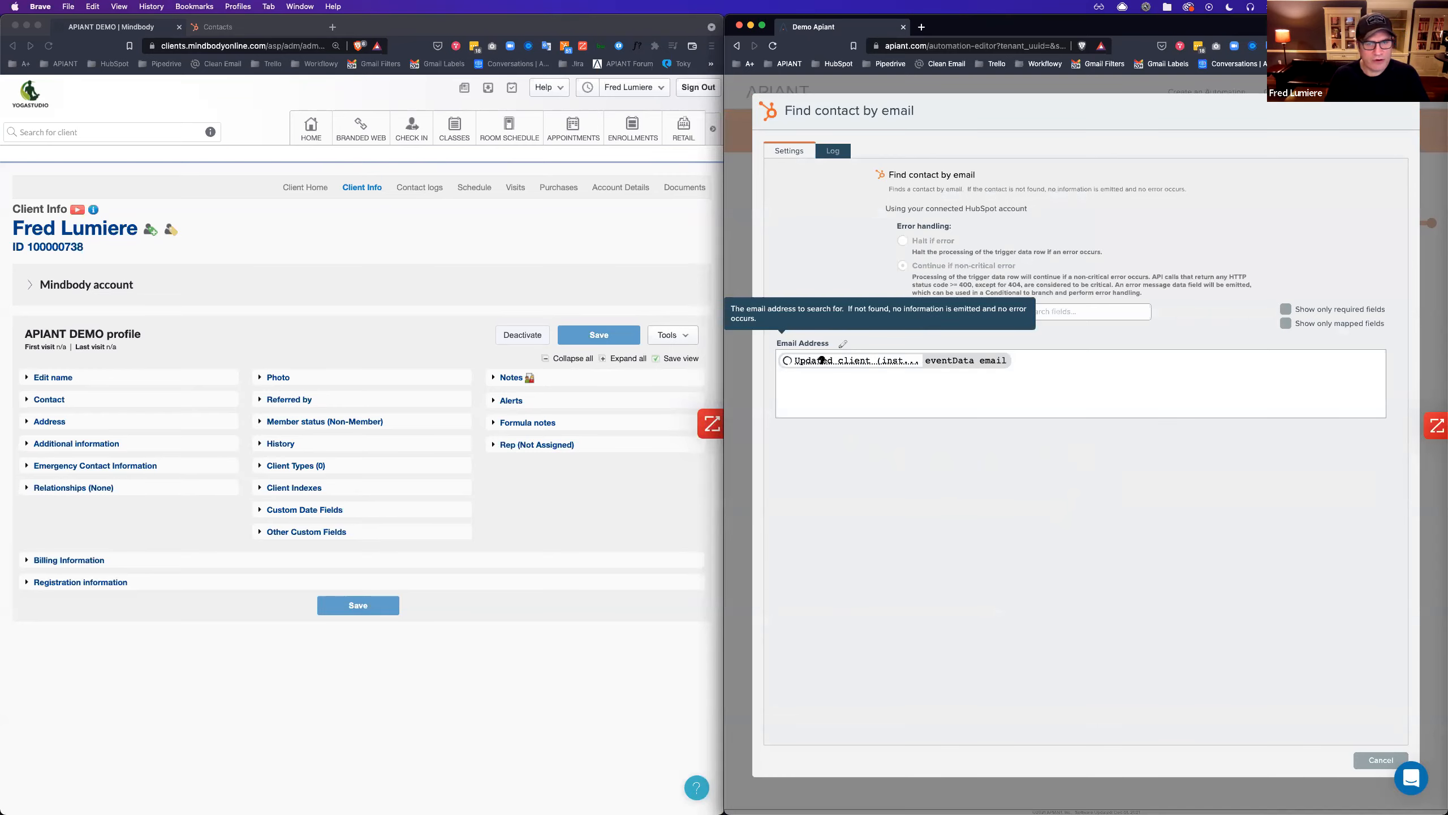
left_click(1374, 760)
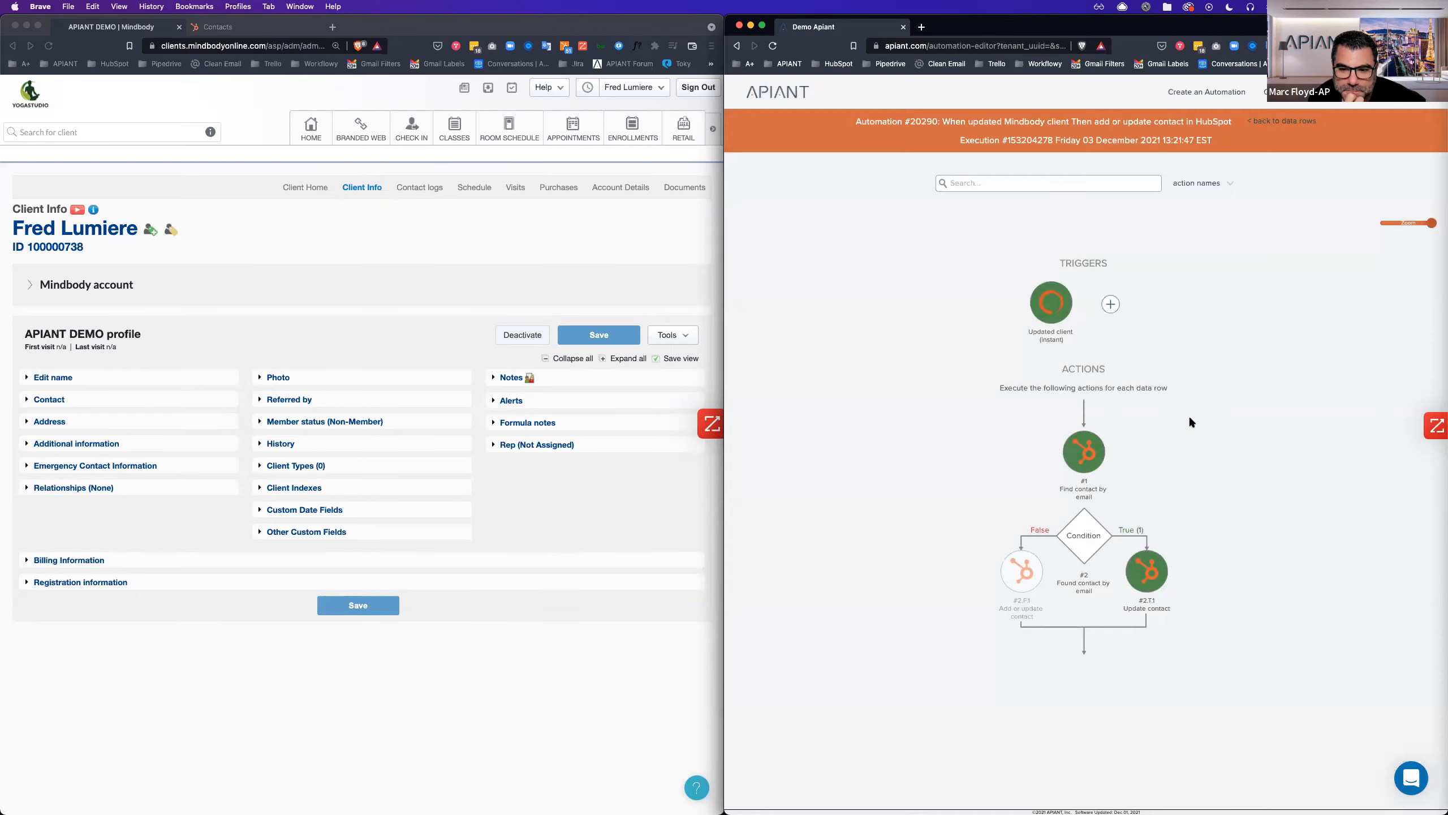
left_click(1151, 580)
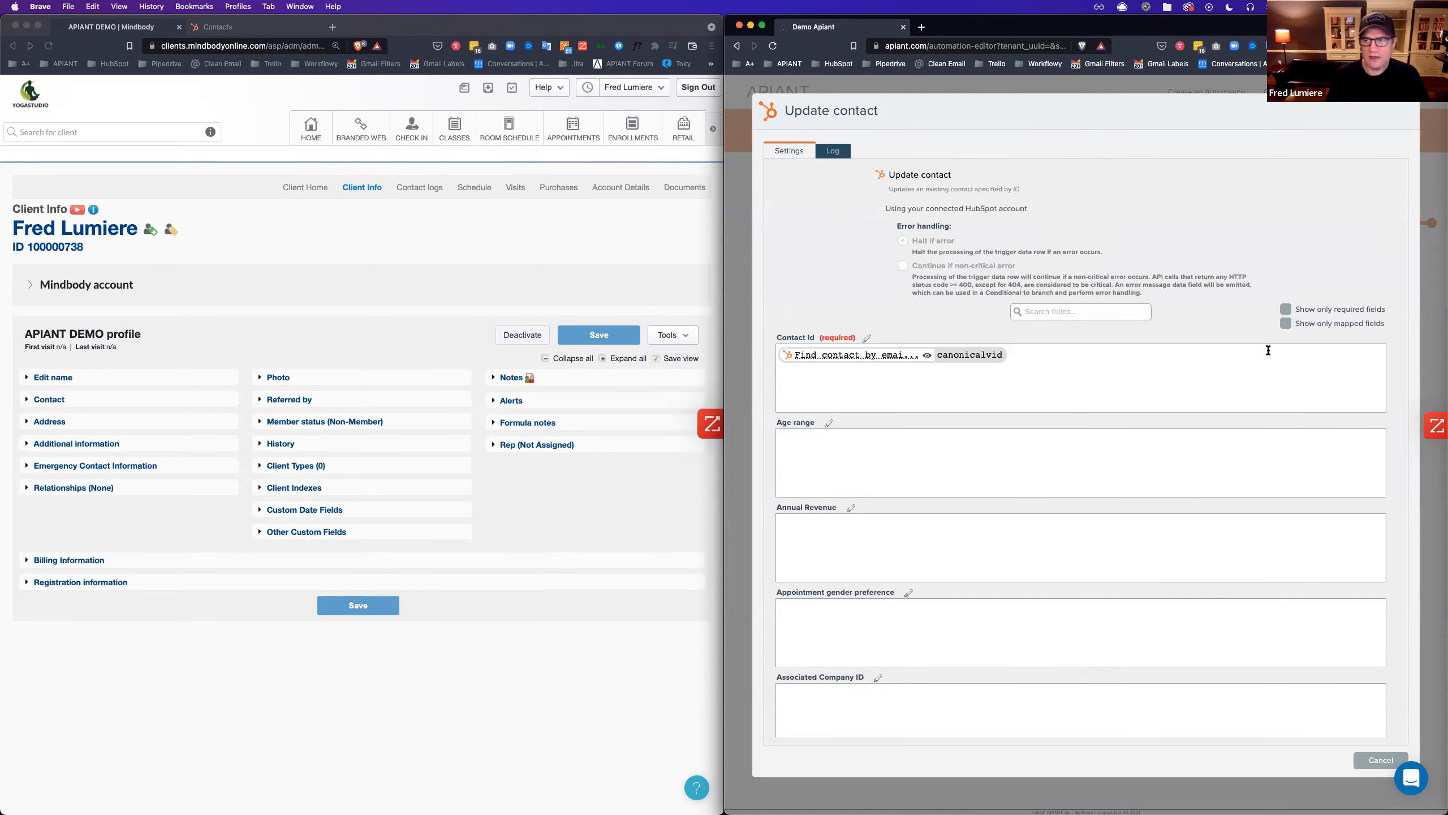
left_click(1287, 324)
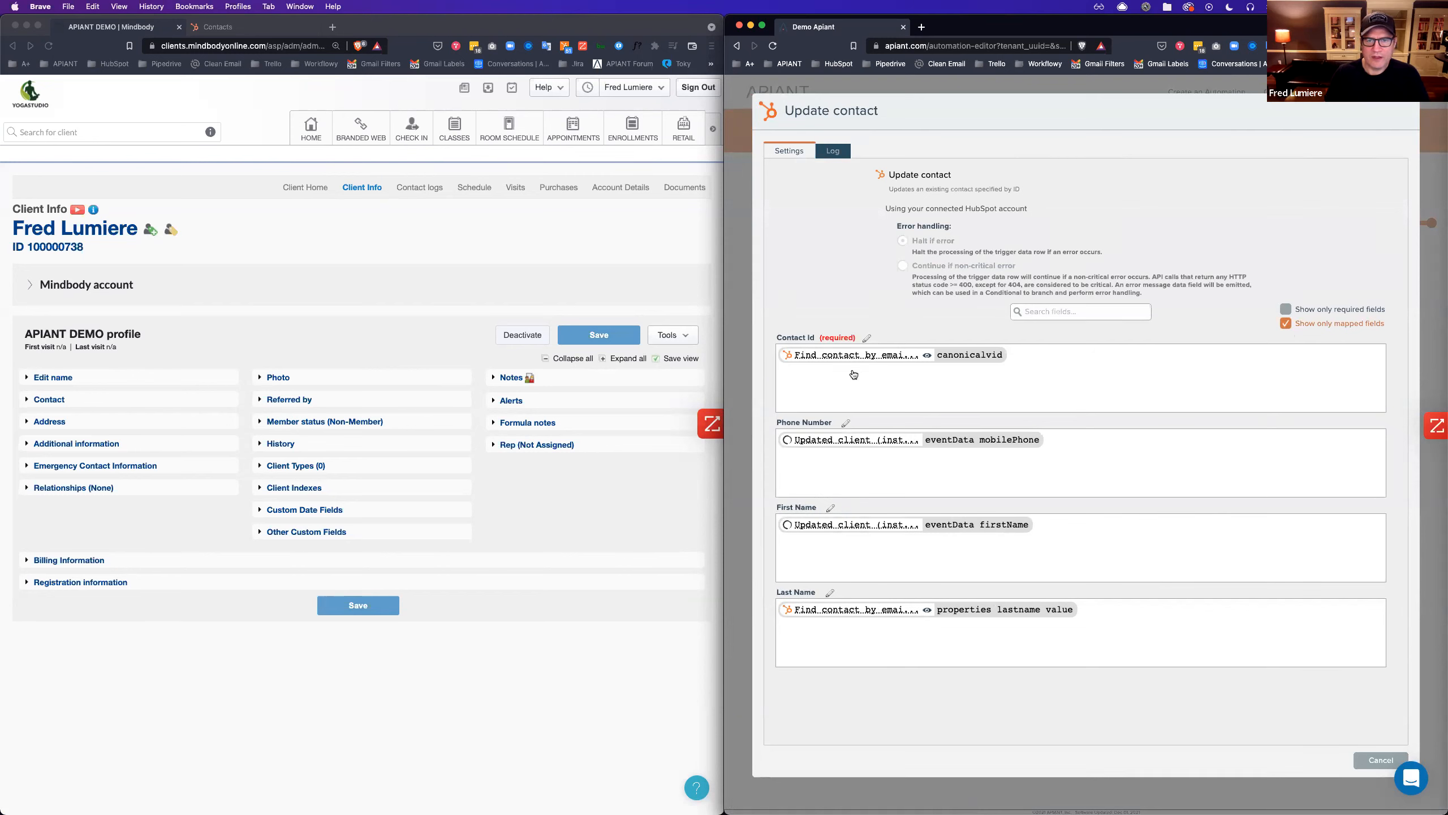
left_click(928, 358)
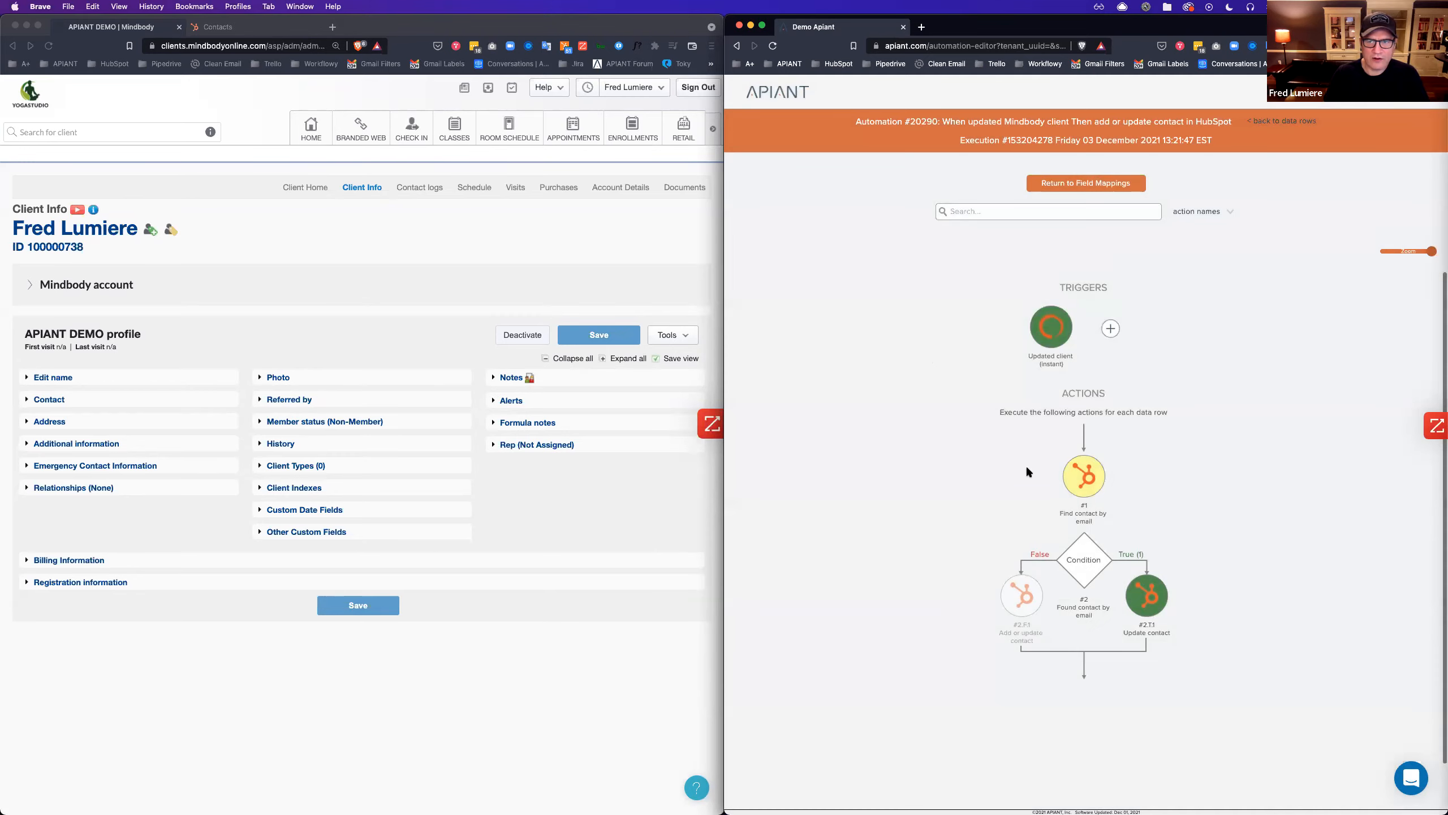
Leave the flow diagram via 'Return to Field Mappings' to reopen Update contact's mappings.
left_click(1064, 183)
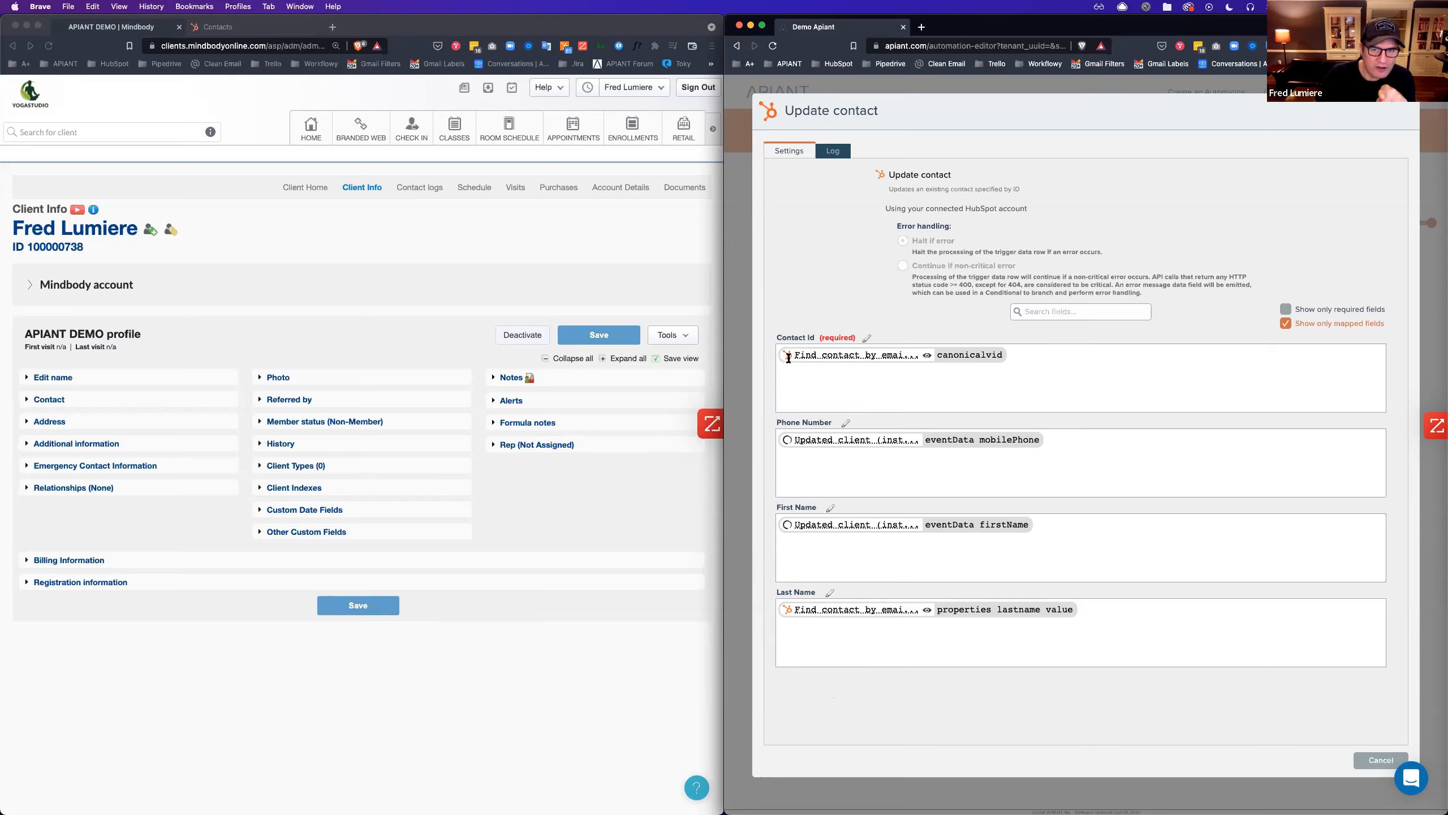
Trace Contact Id and Last Name back to Find contact, then view Update contact's run data.
left_click(928, 358)
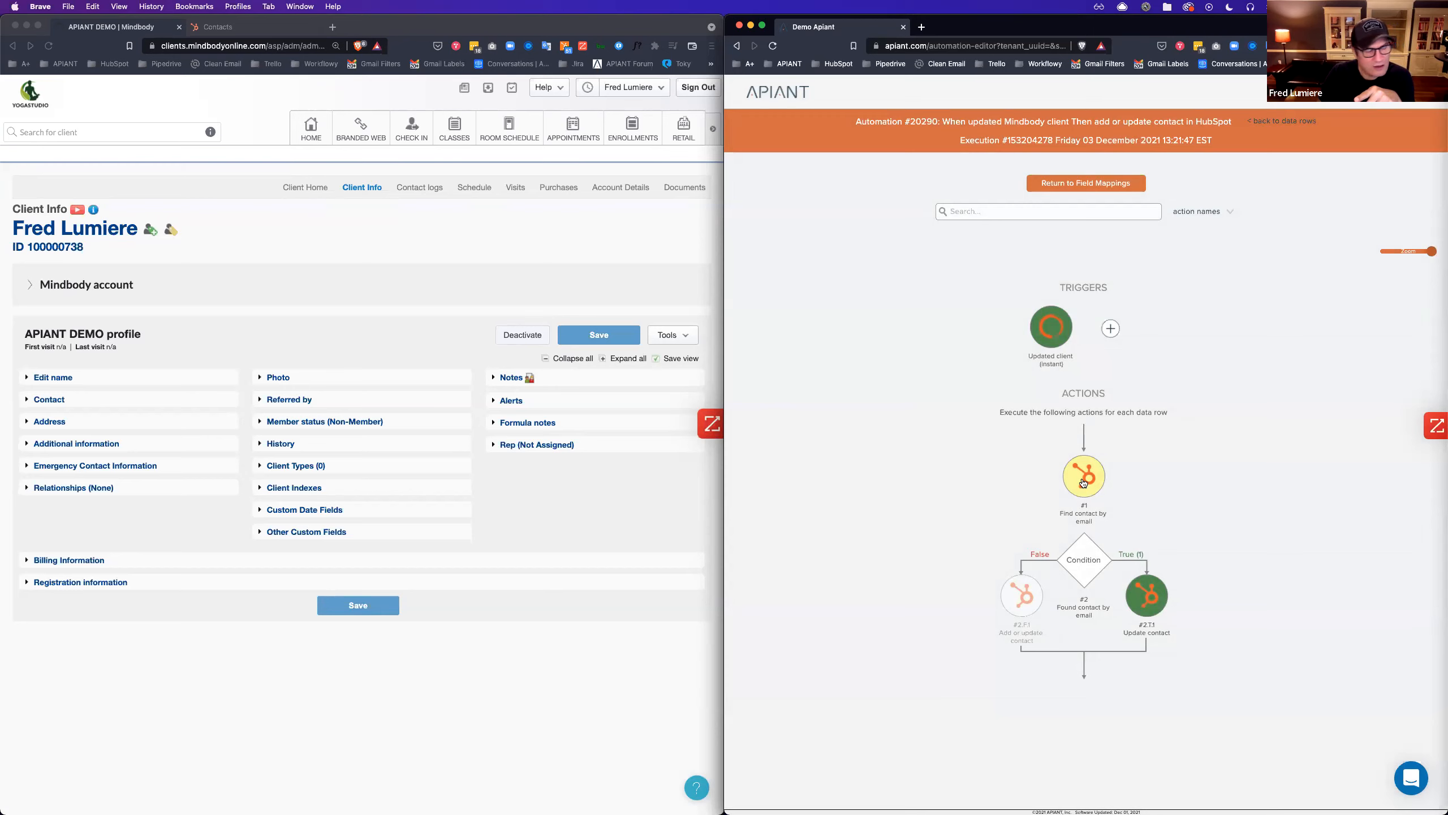
left_click(1077, 185)
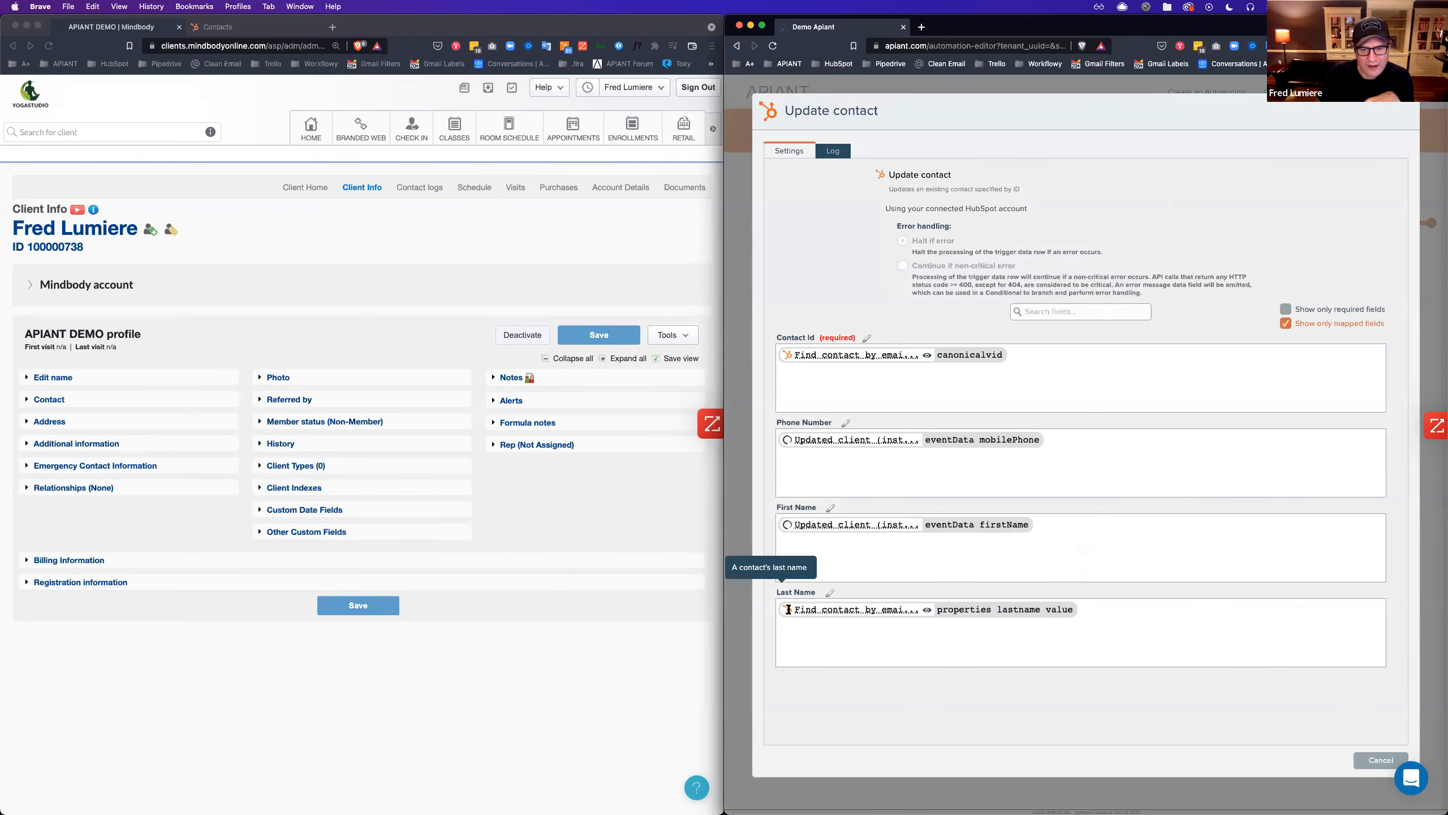
left_click(928, 612)
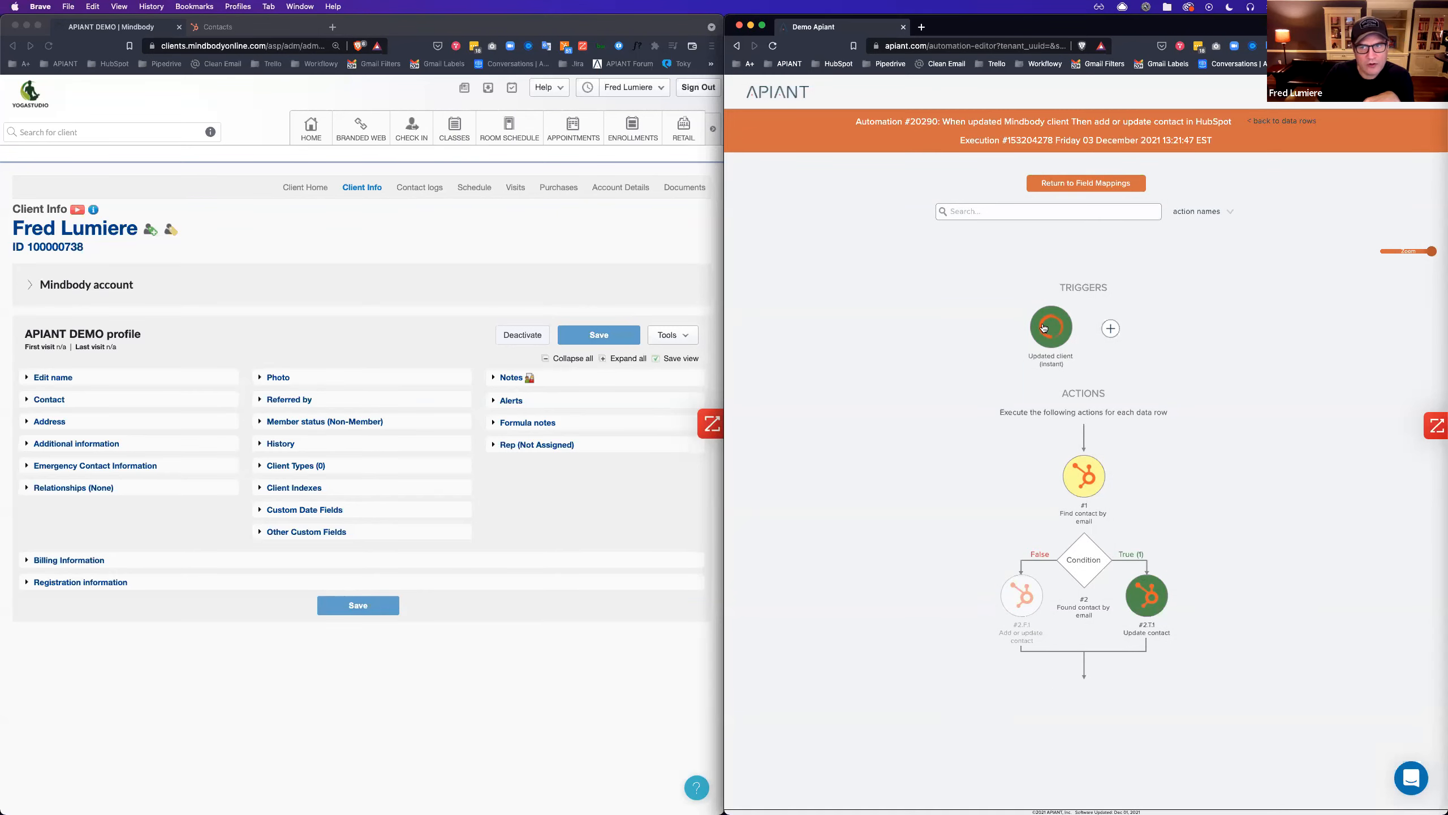
left_click(1063, 184)
left_click(1369, 766)
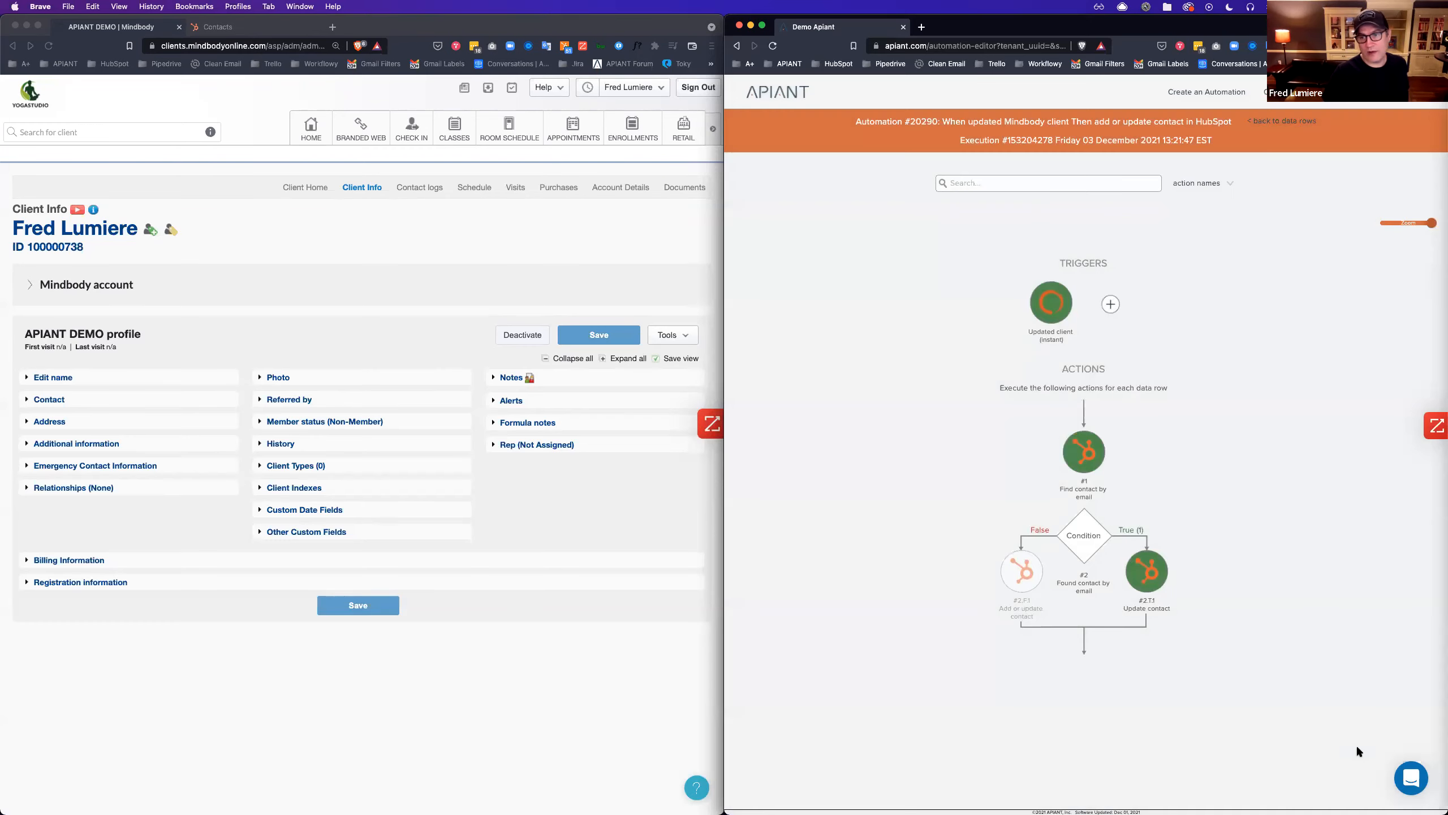
left_click(1141, 576)
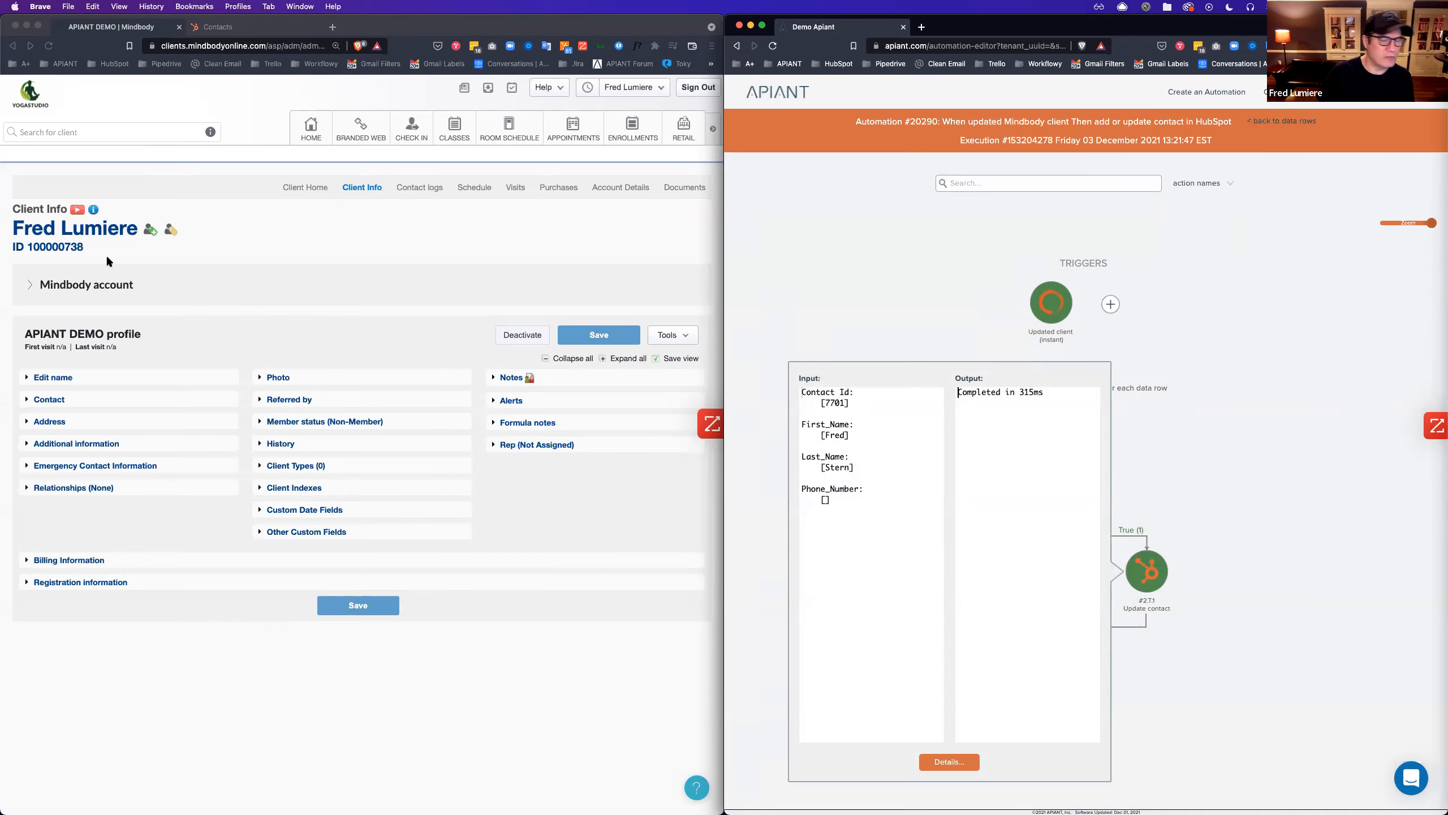
Open automation #20290 in the editor from the automations list.
left_click(1371, 494)
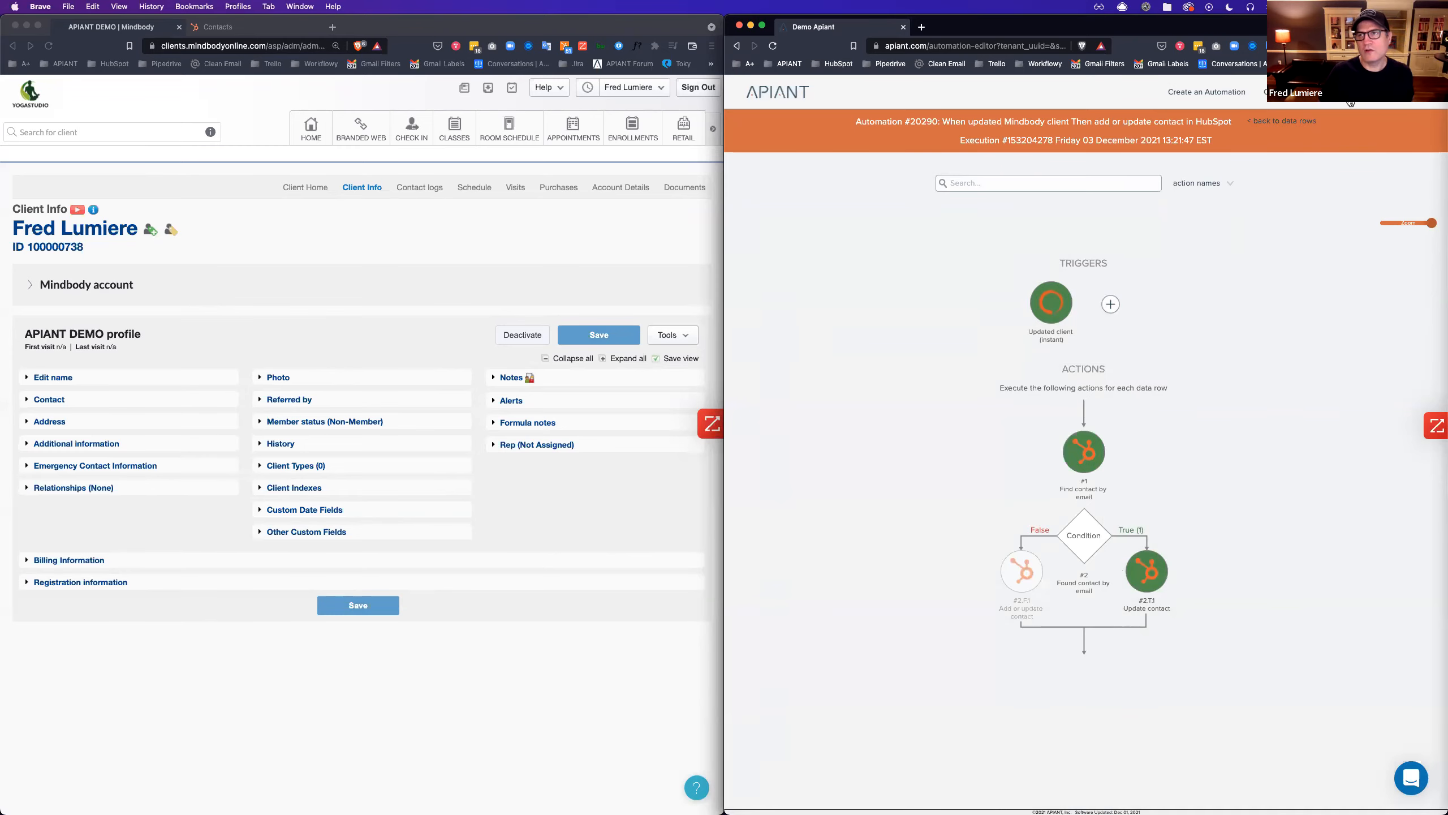
left_click(1350, 102)
left_click(1141, 257)
left_click(1146, 280)
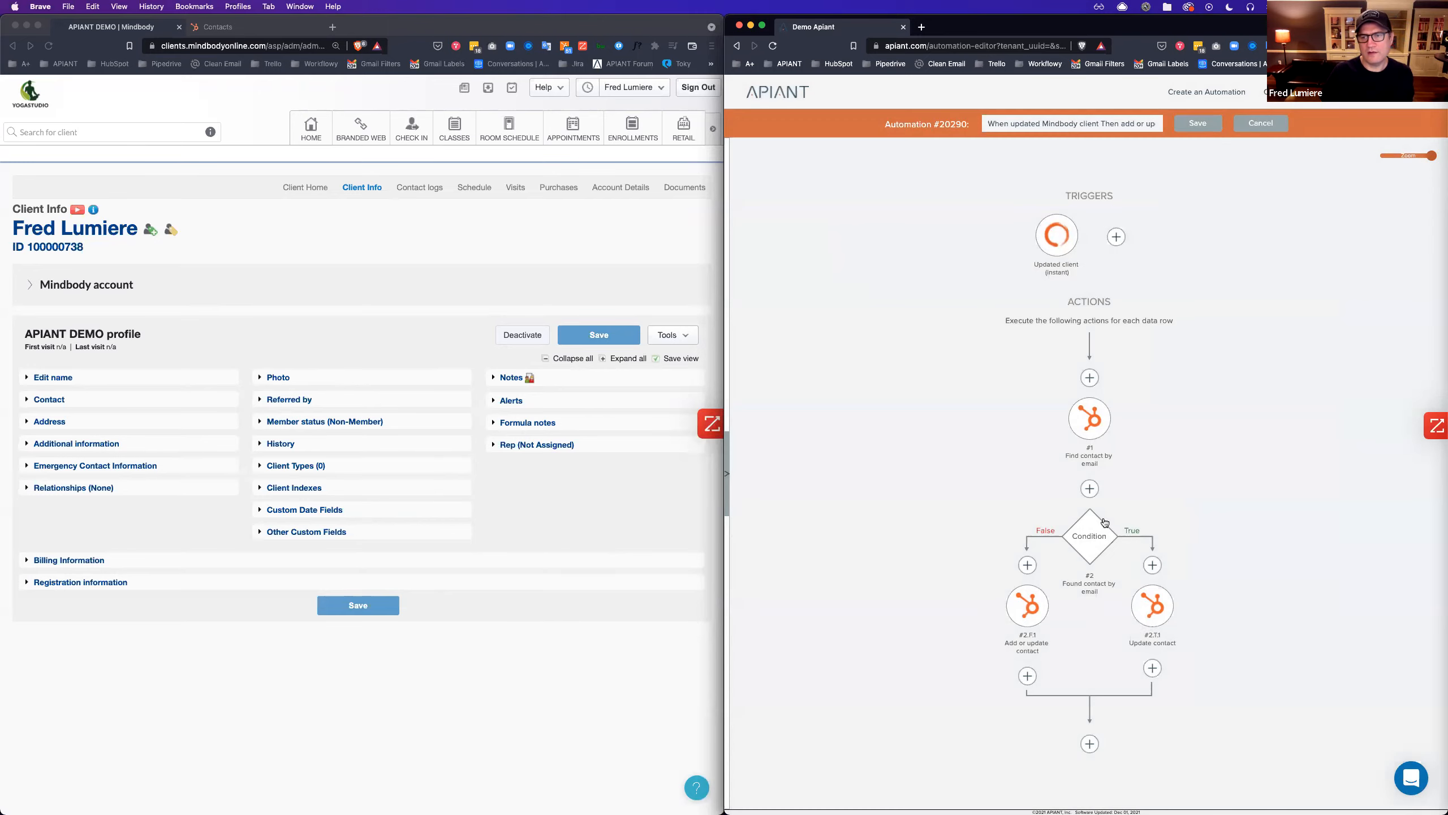
Map Update contact's Last Name to the trigger's eventData lastName and save the action.
left_click(1153, 617)
left_click(1223, 329)
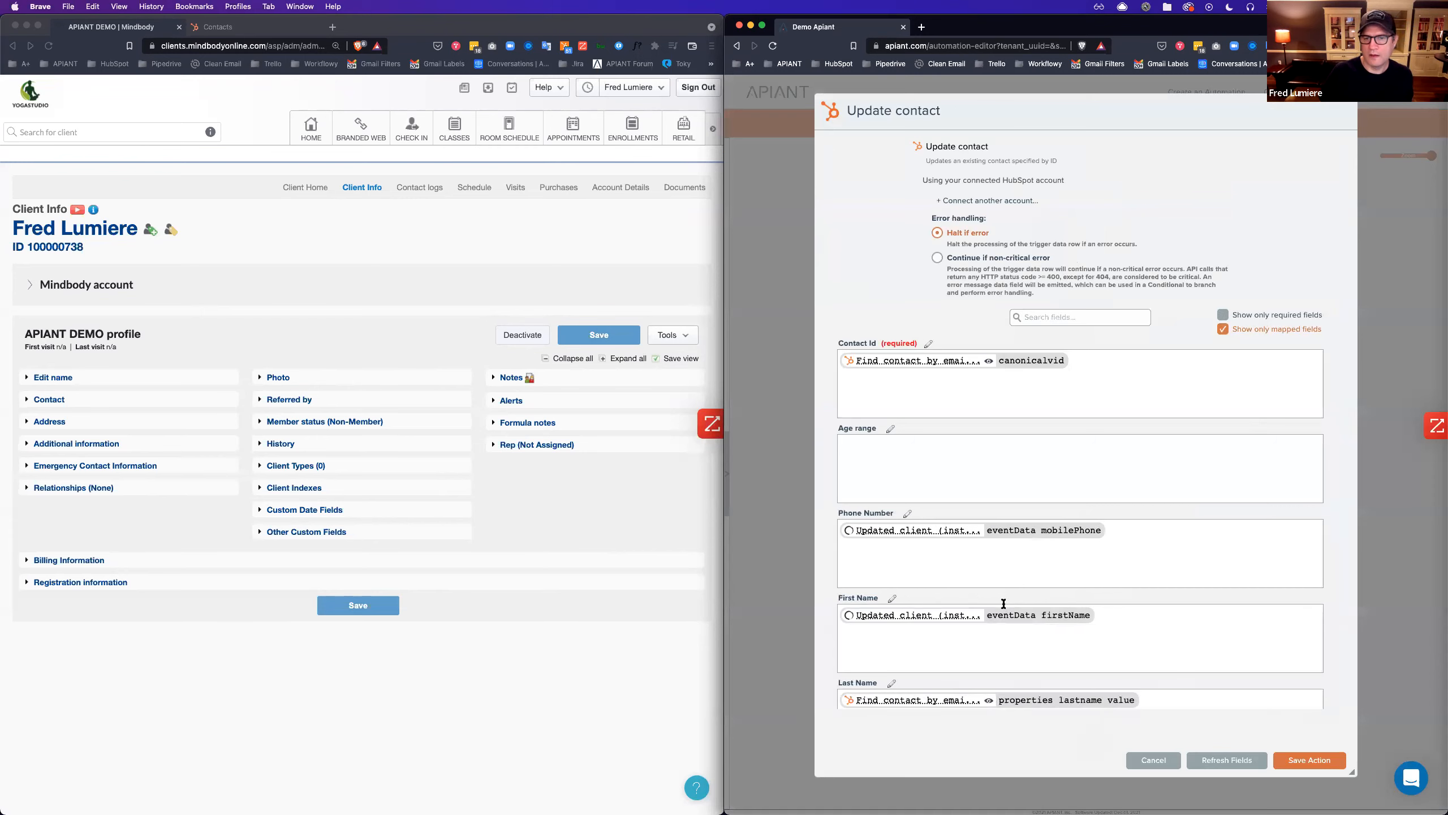
left_click(1153, 624)
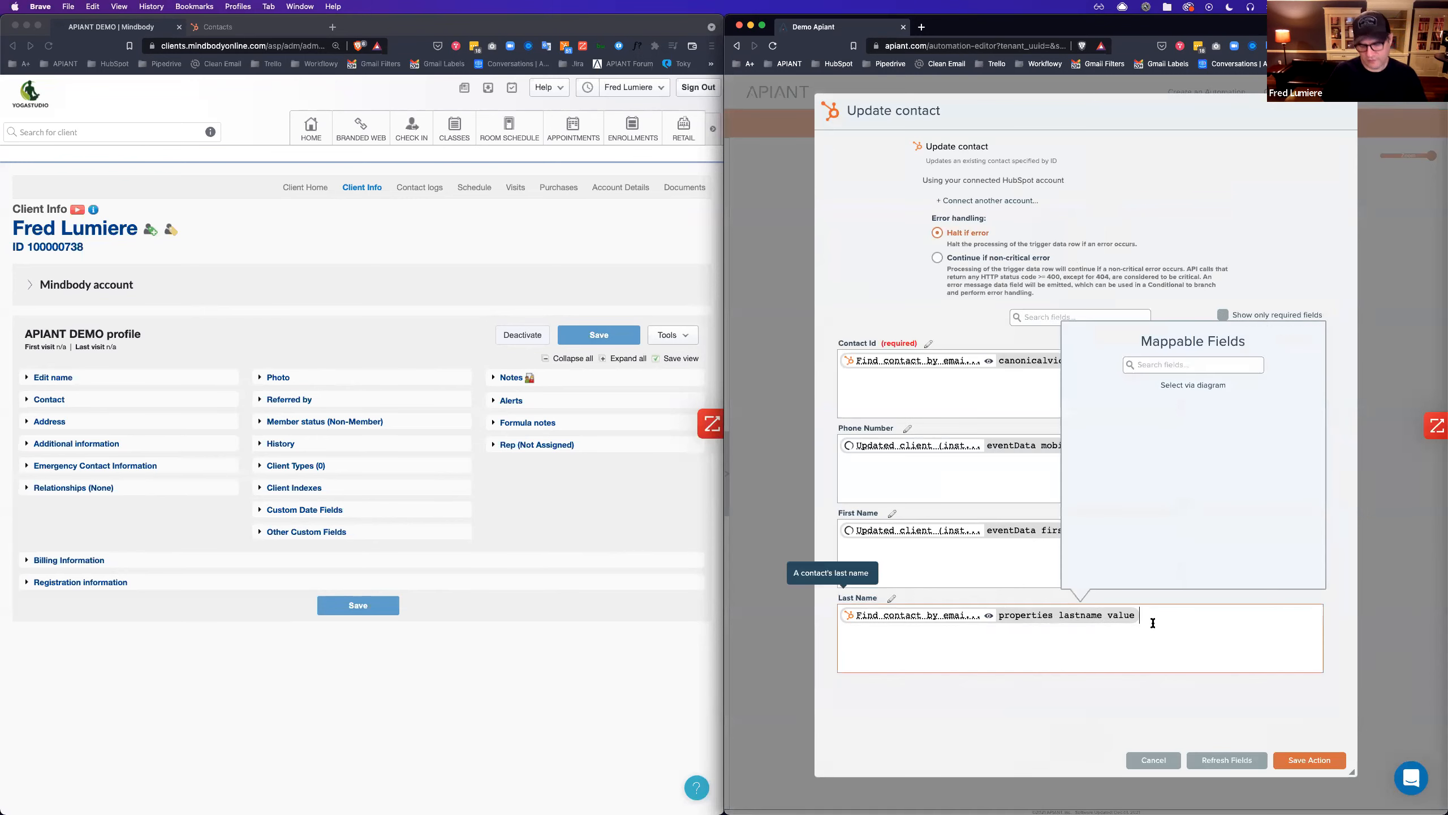
left_click(1190, 385)
mouse_move(1049, 260)
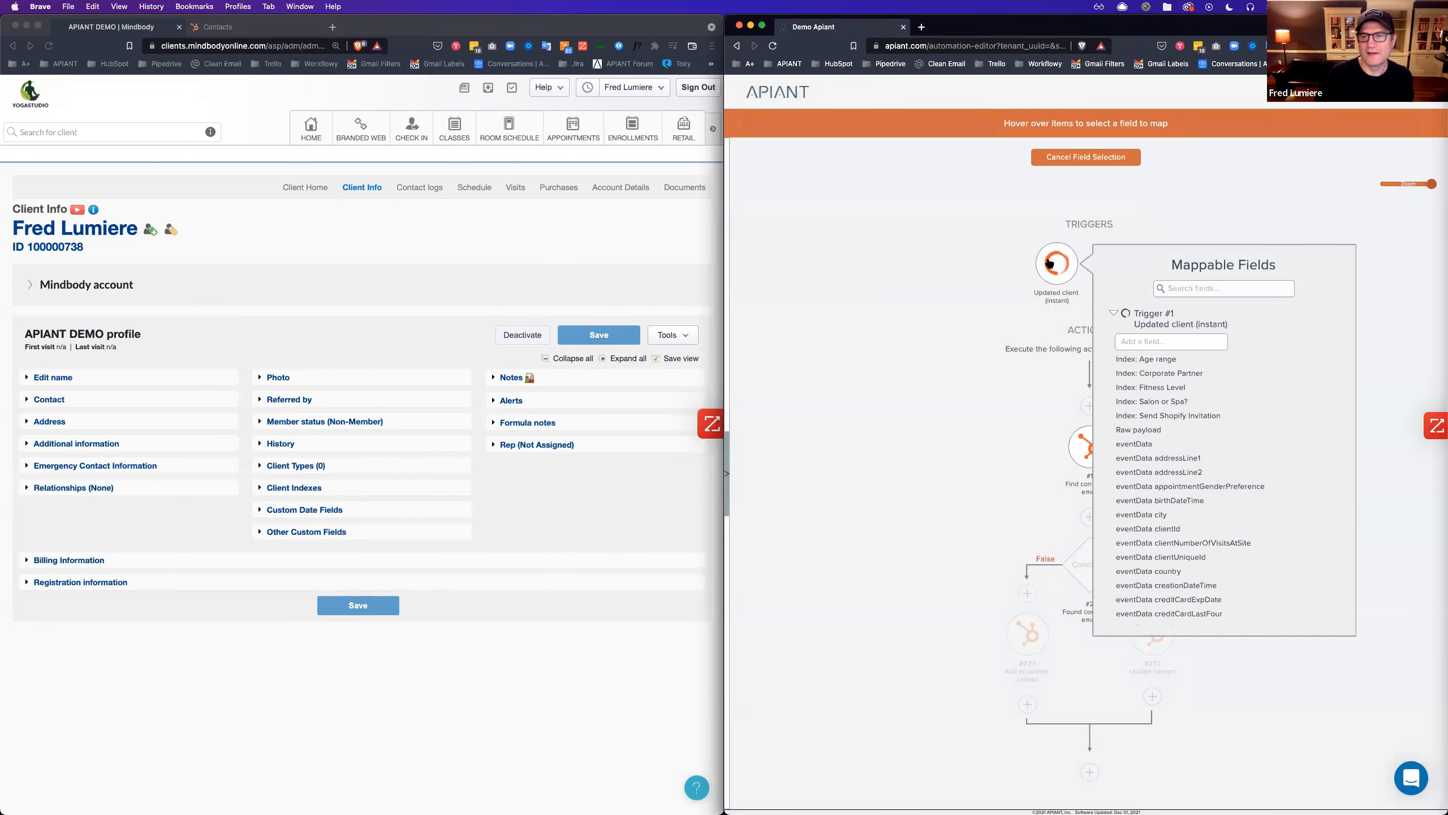
left_click(1186, 286)
type("last")
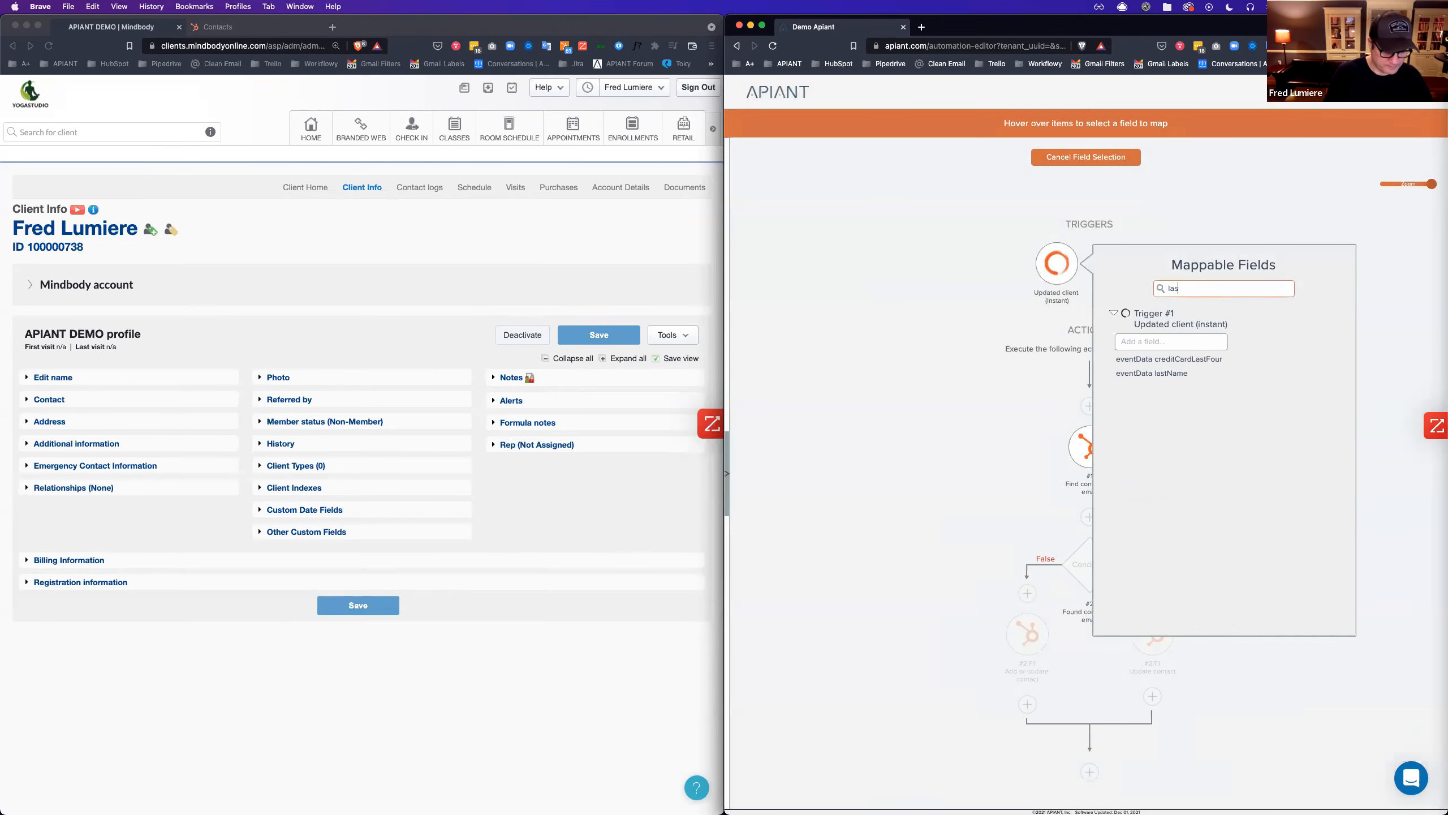
left_click(1186, 374)
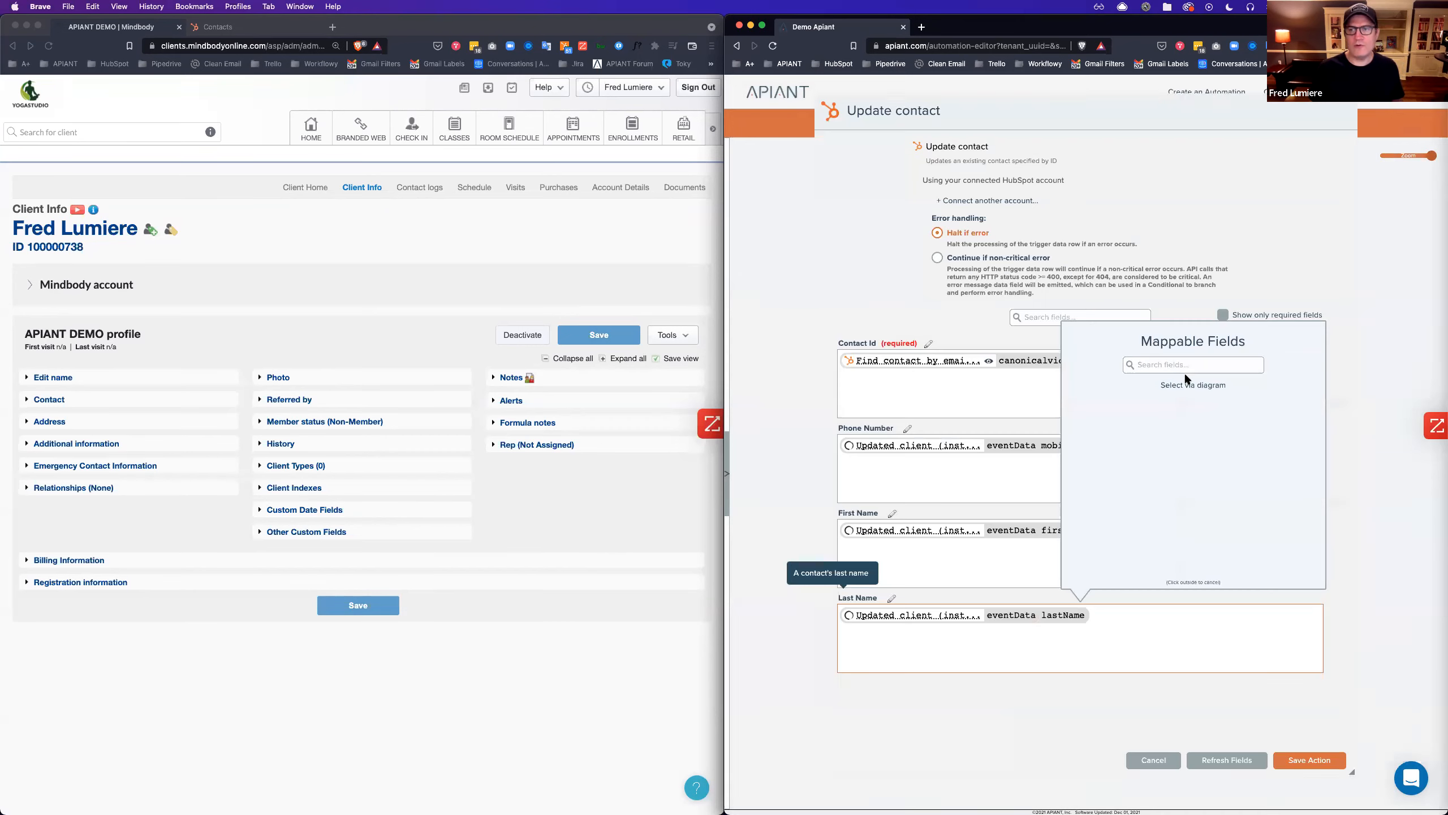
left_click(1053, 703)
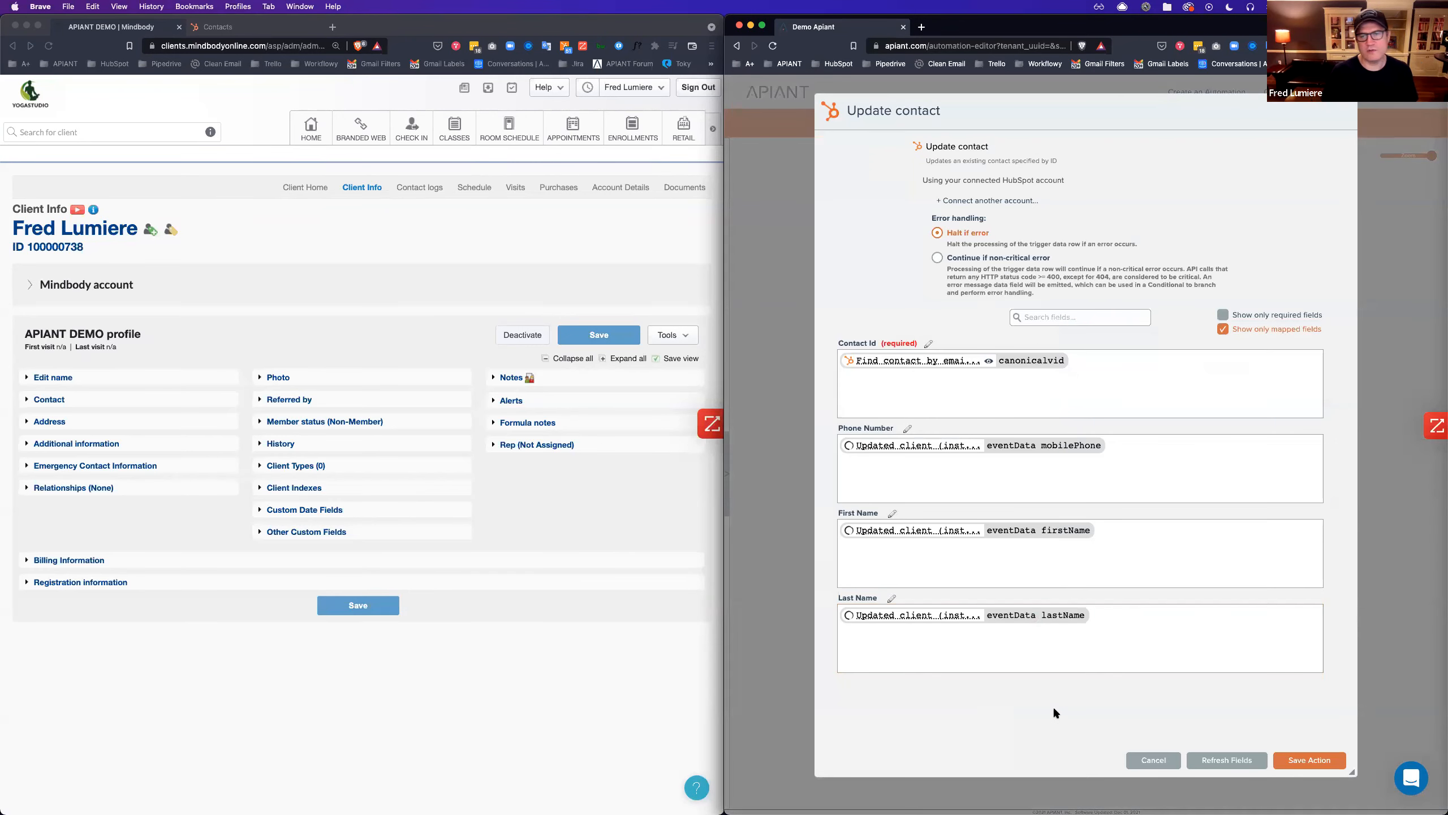
left_click(1305, 761)
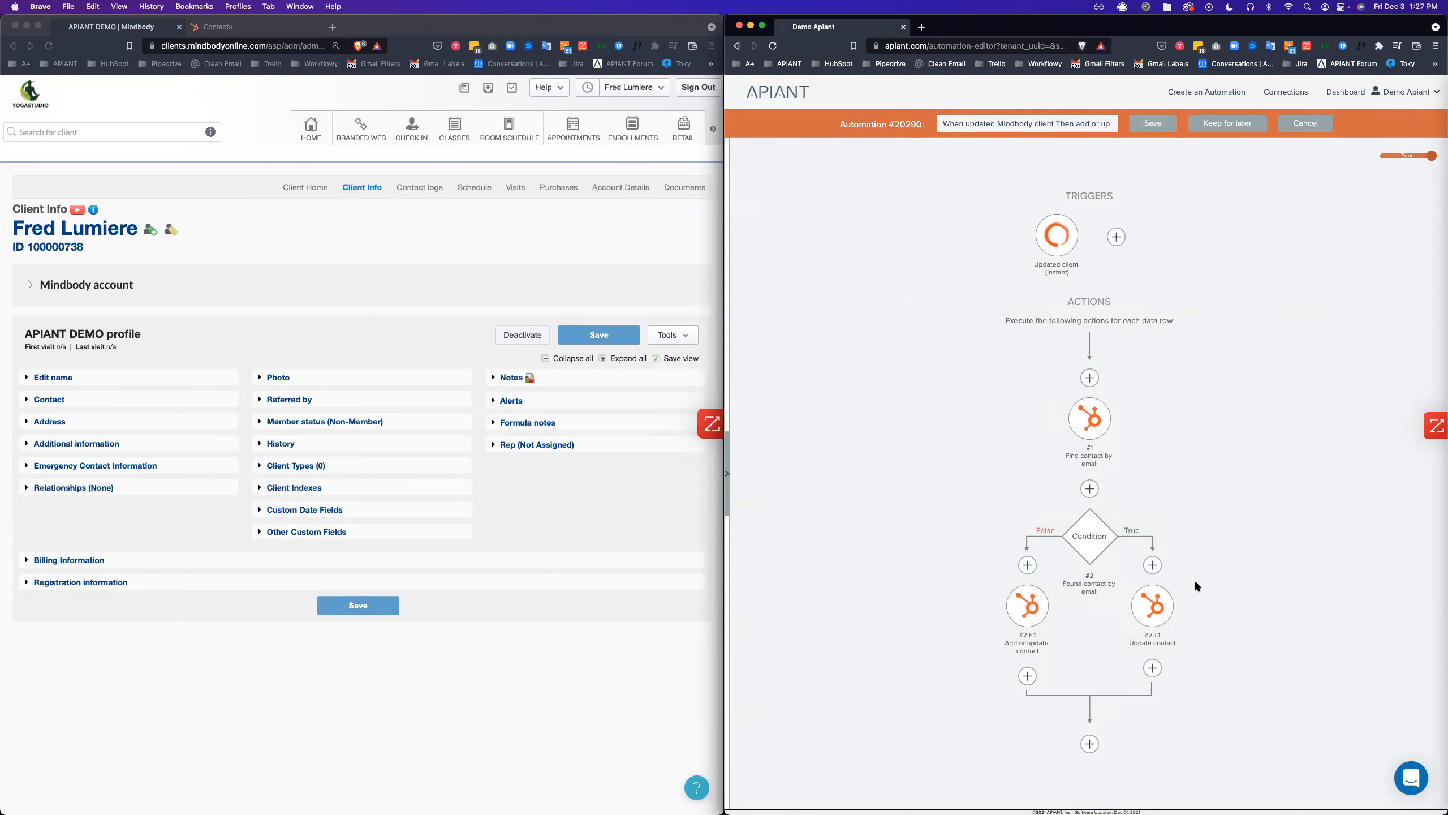
Wait for automation #20290 to autosave, with both HubSpot contact branches still in the flow.
mouse_move(1163, 619)
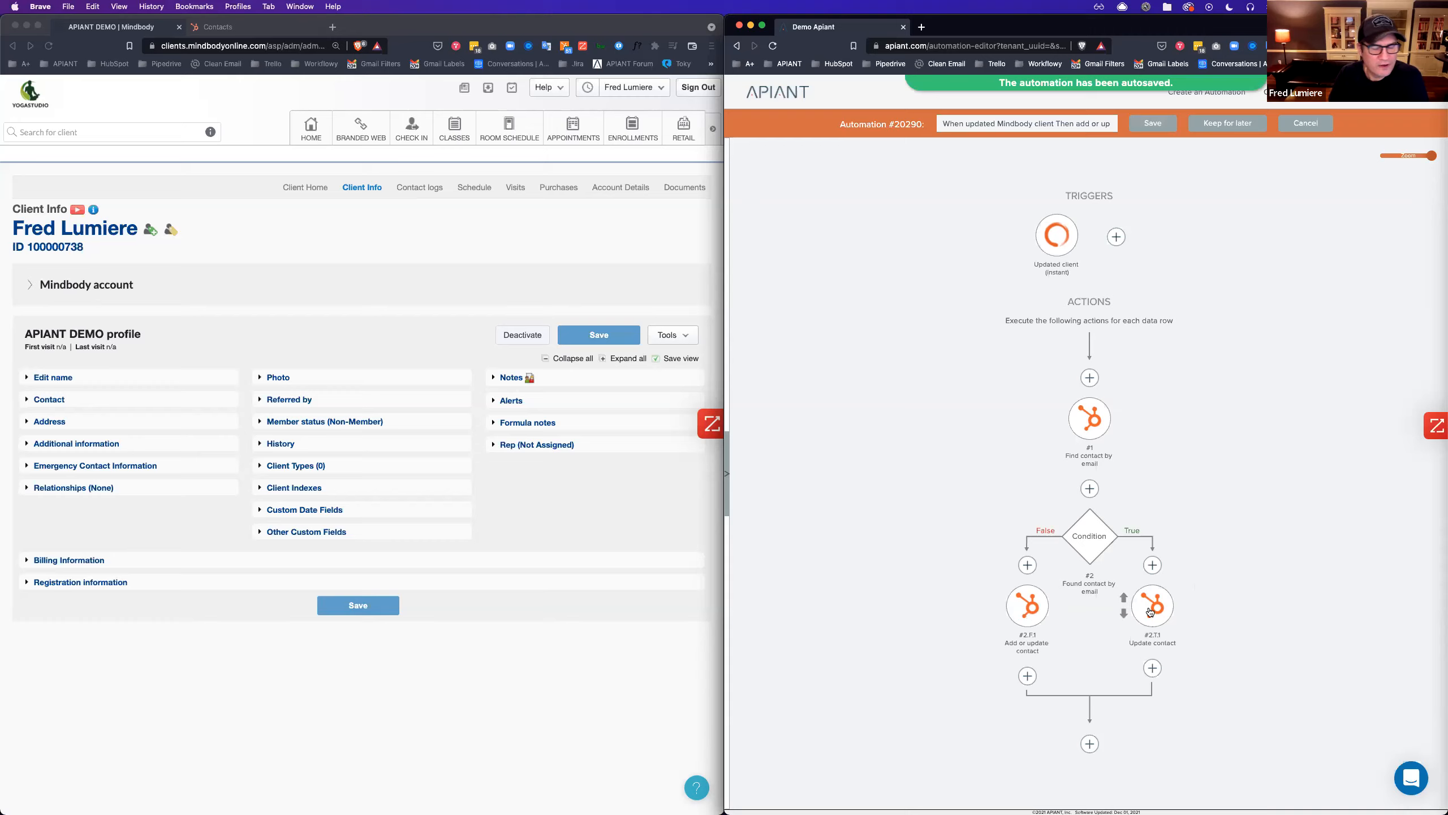
Remap Add or update contact's Last Name to the trigger's eventData lastName and save the action.
left_click(1022, 605)
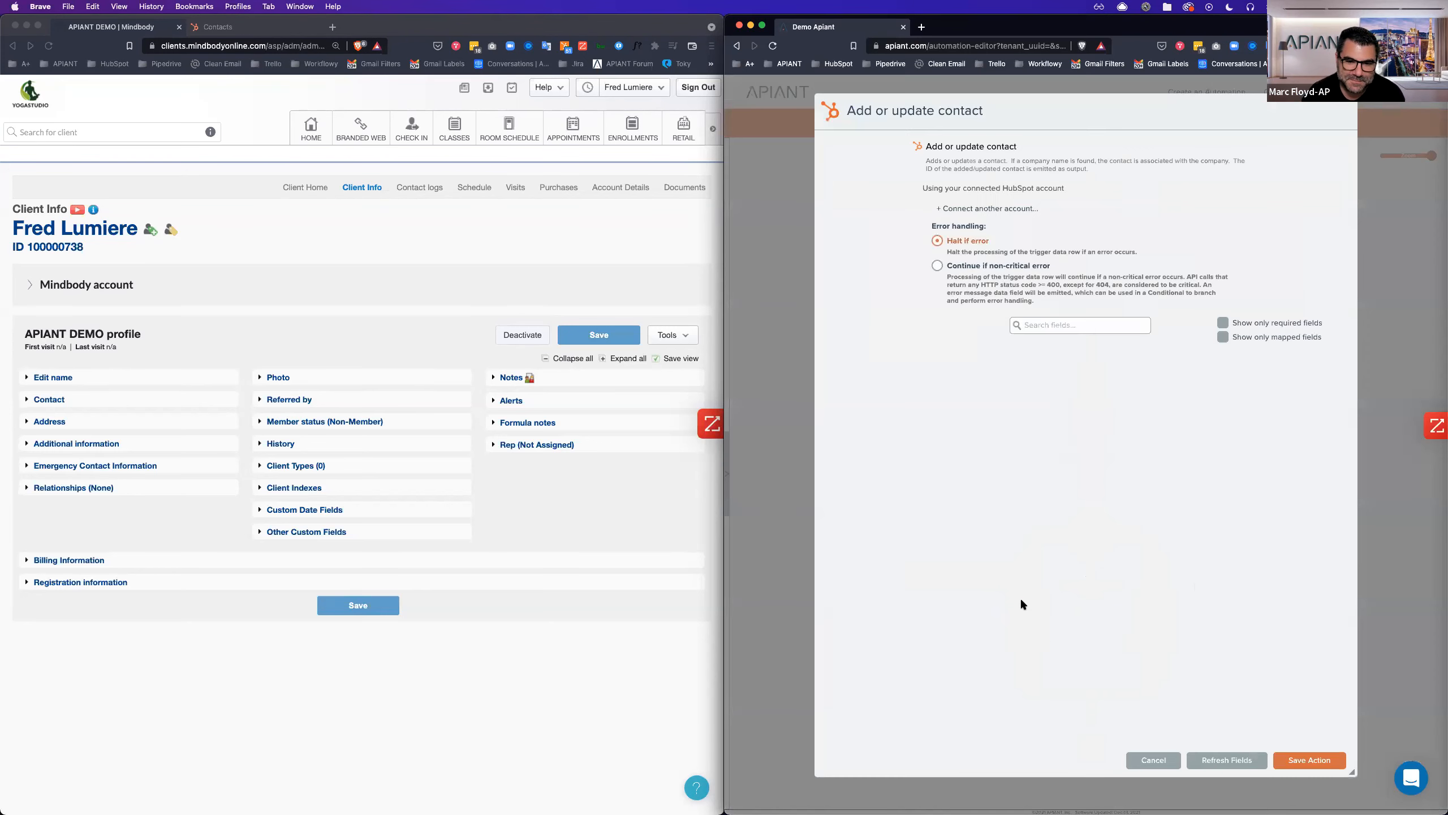
left_click(1224, 337)
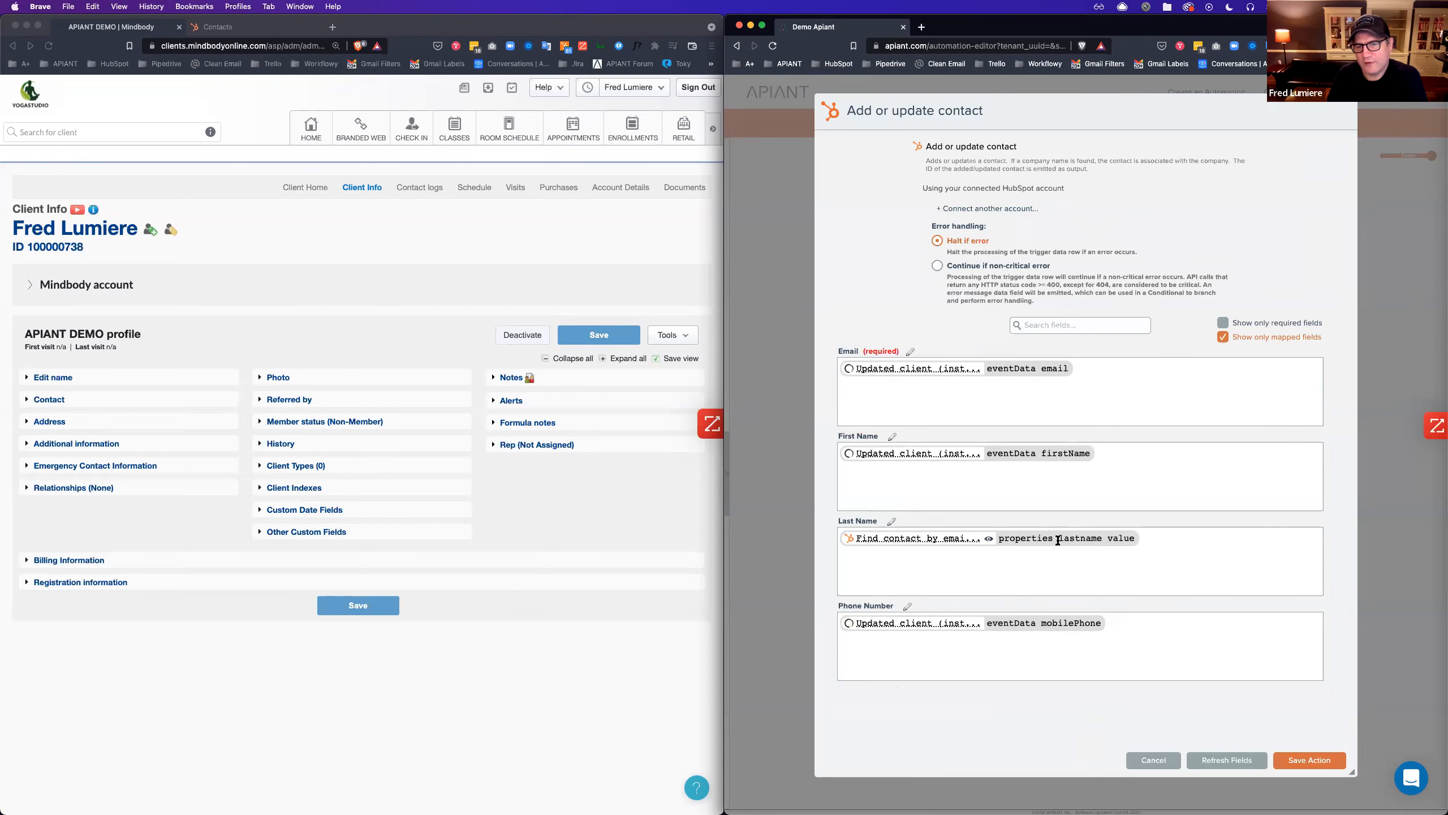
left_click(1196, 537)
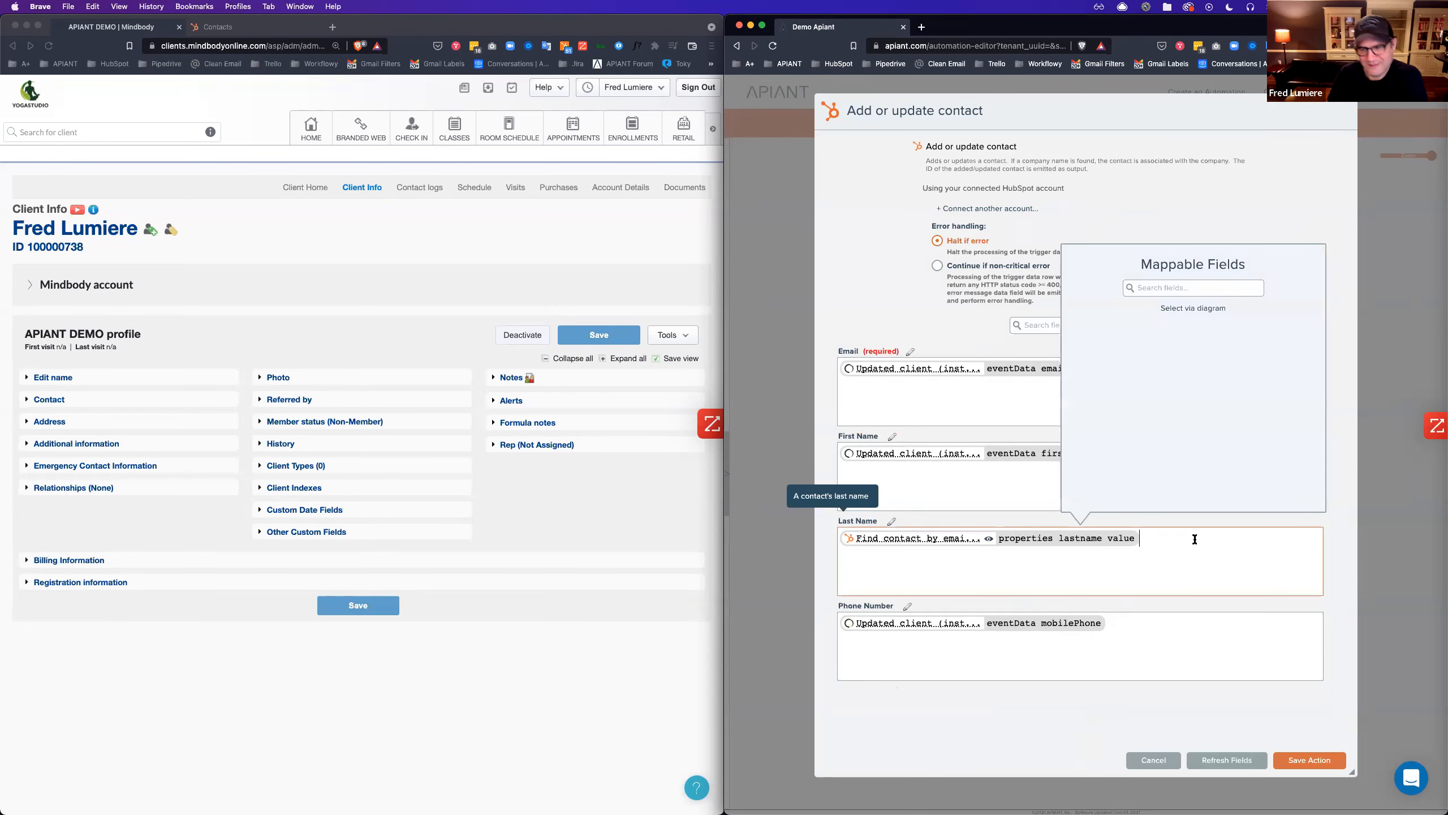
key("BackSpace")
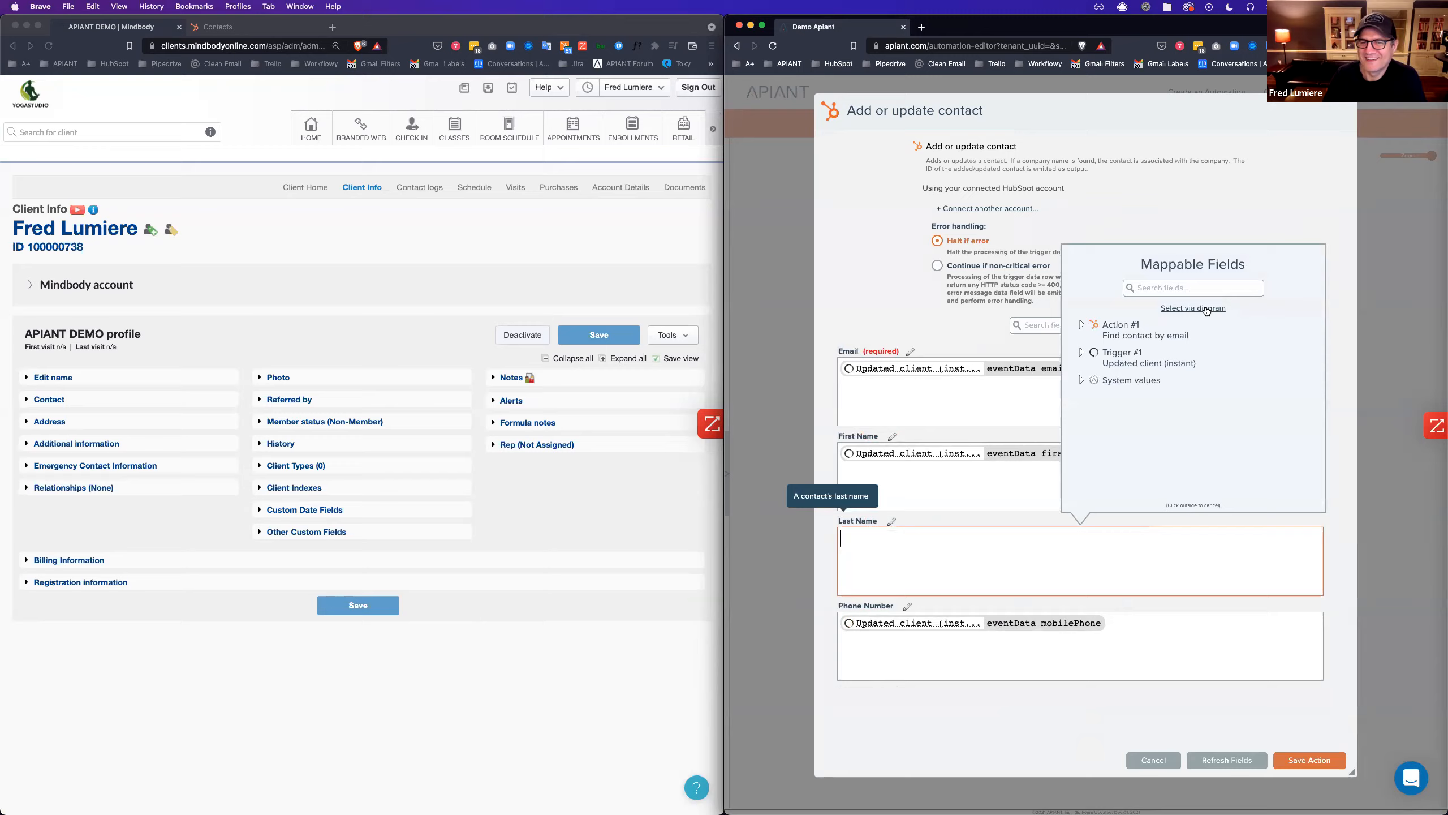
left_click(1209, 309)
mouse_move(1058, 267)
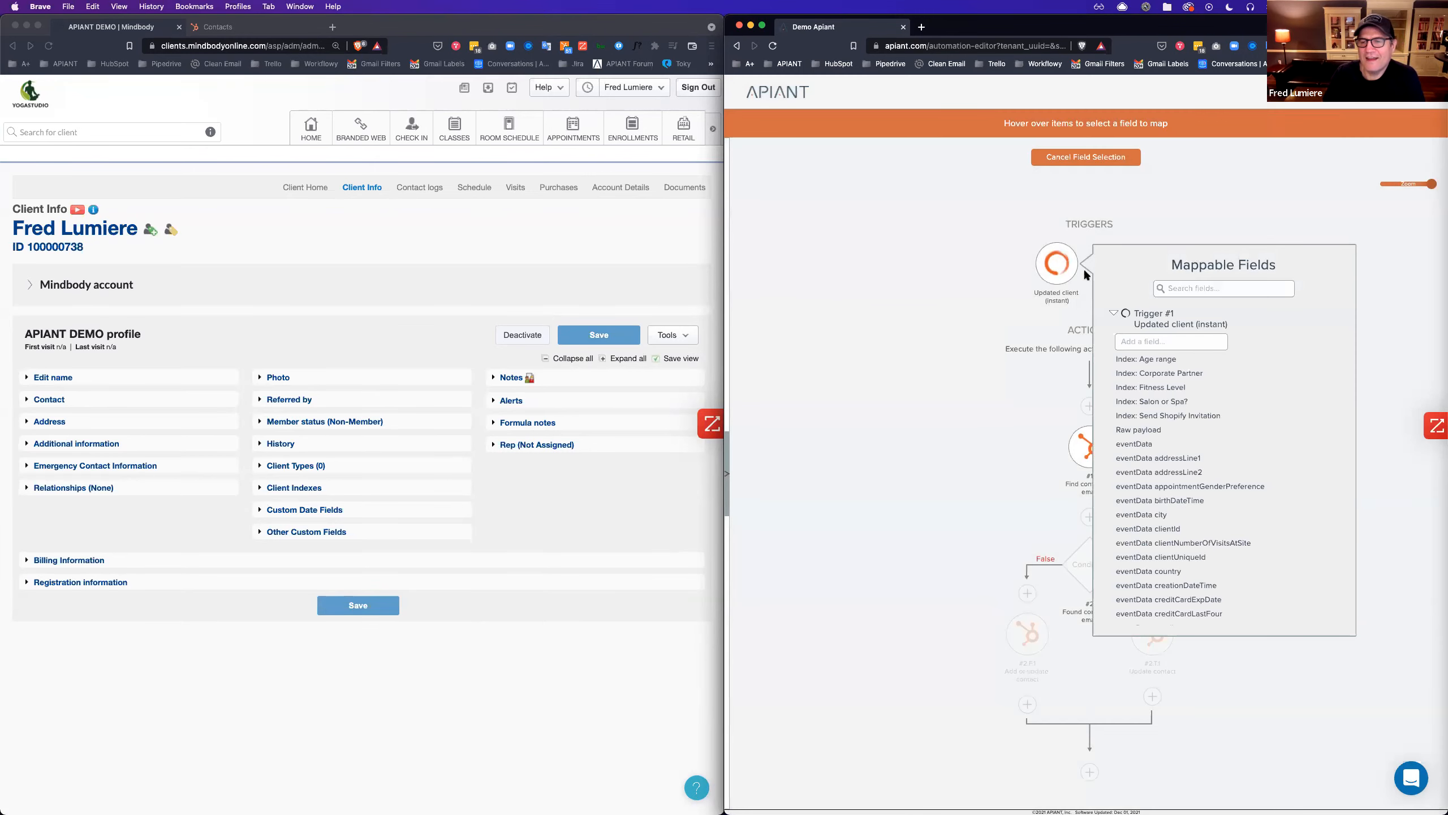
left_click(1205, 283)
type("last")
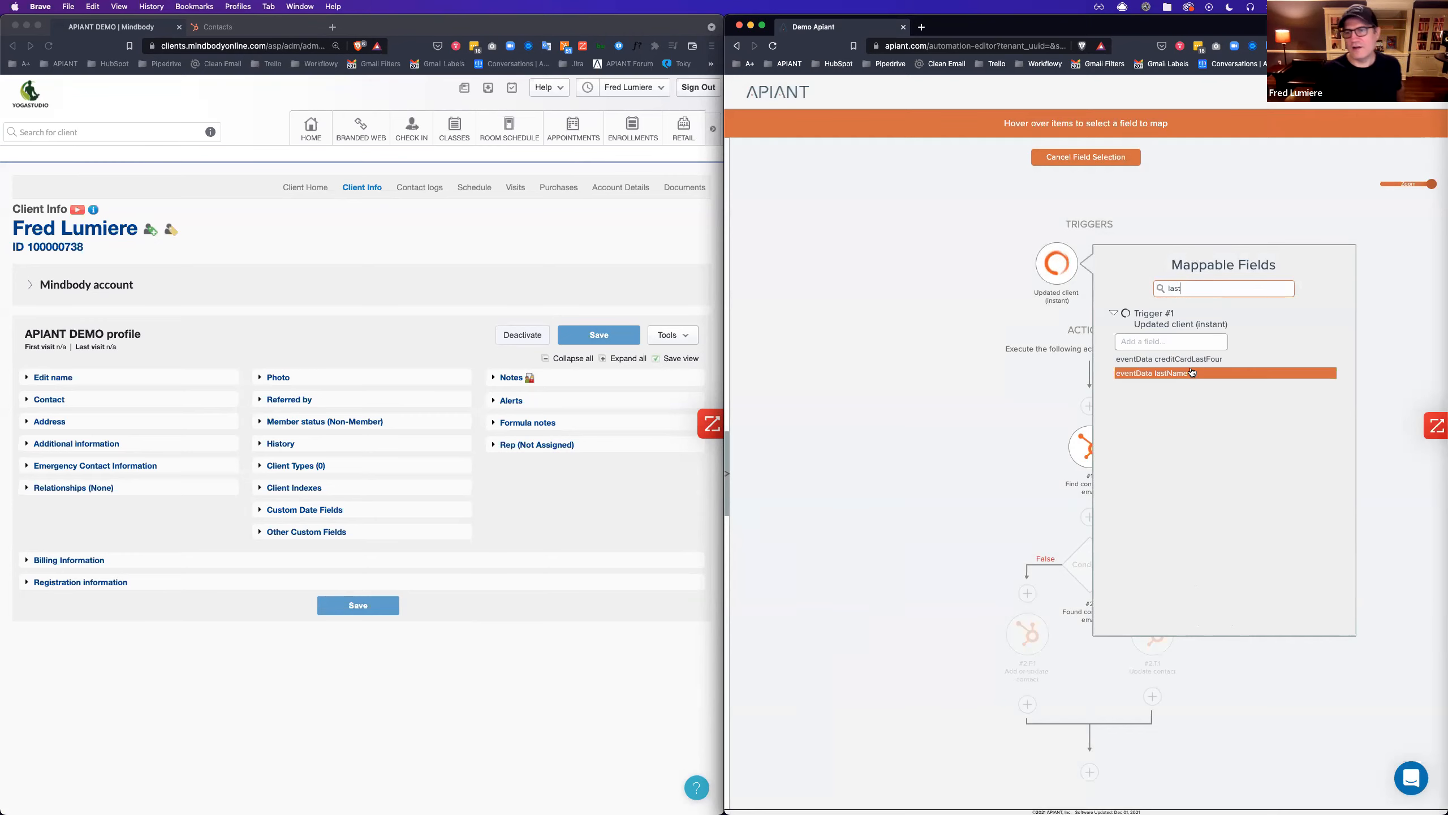
left_click(1223, 374)
left_click(960, 688)
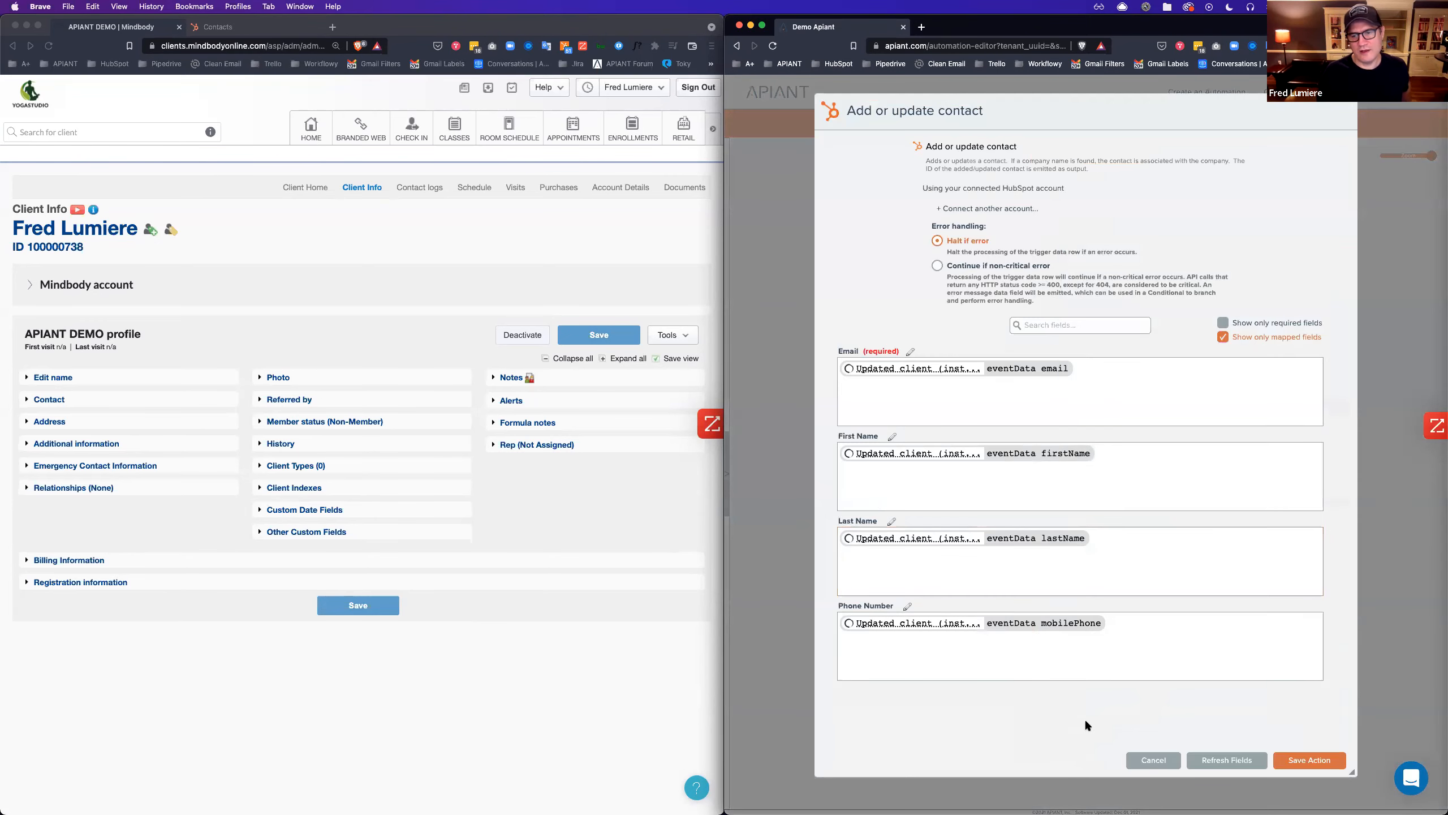
left_click(1310, 760)
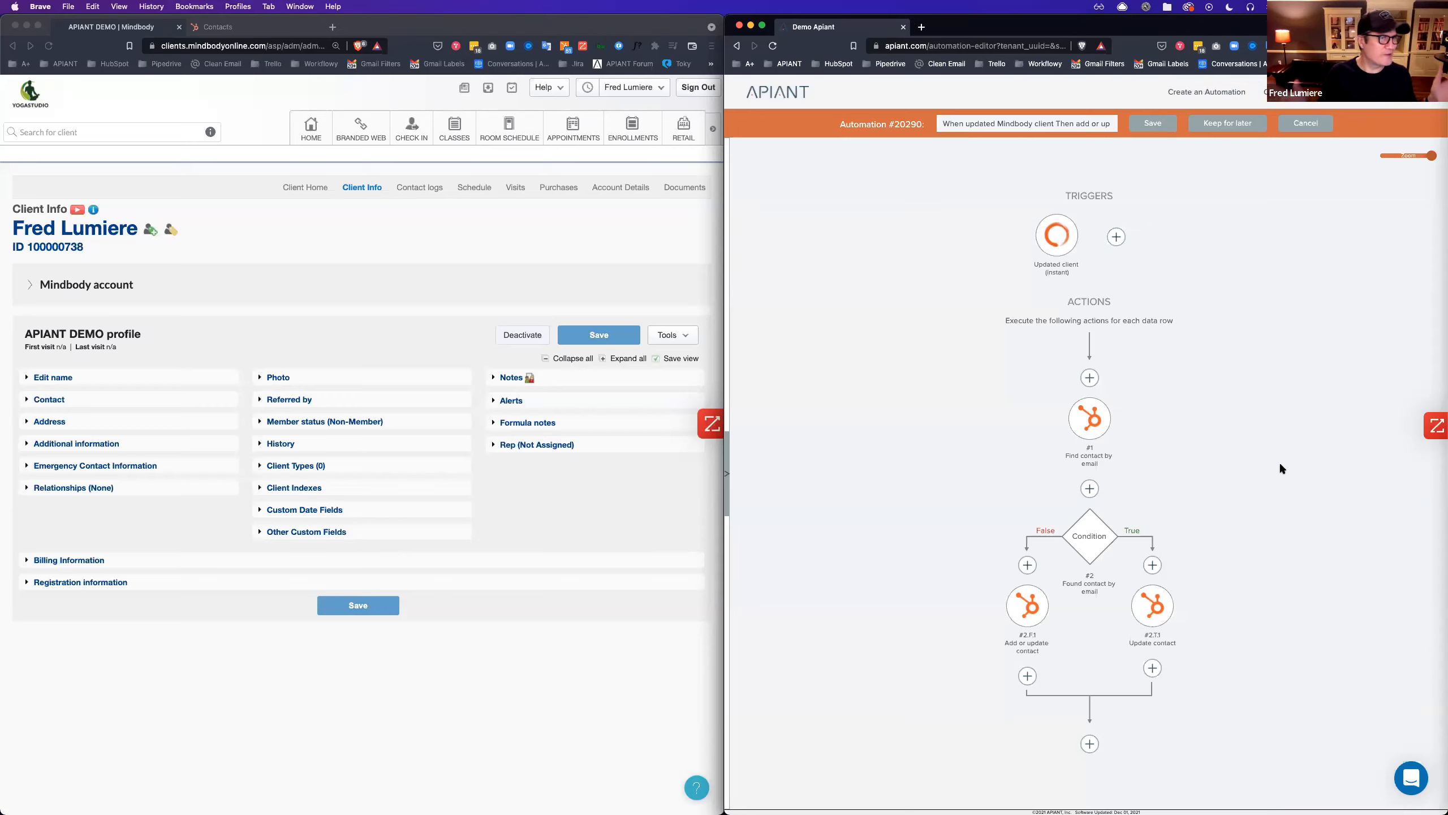
Save automation #20290 as a new version noted 'Fixed last name'.
left_click(1150, 124)
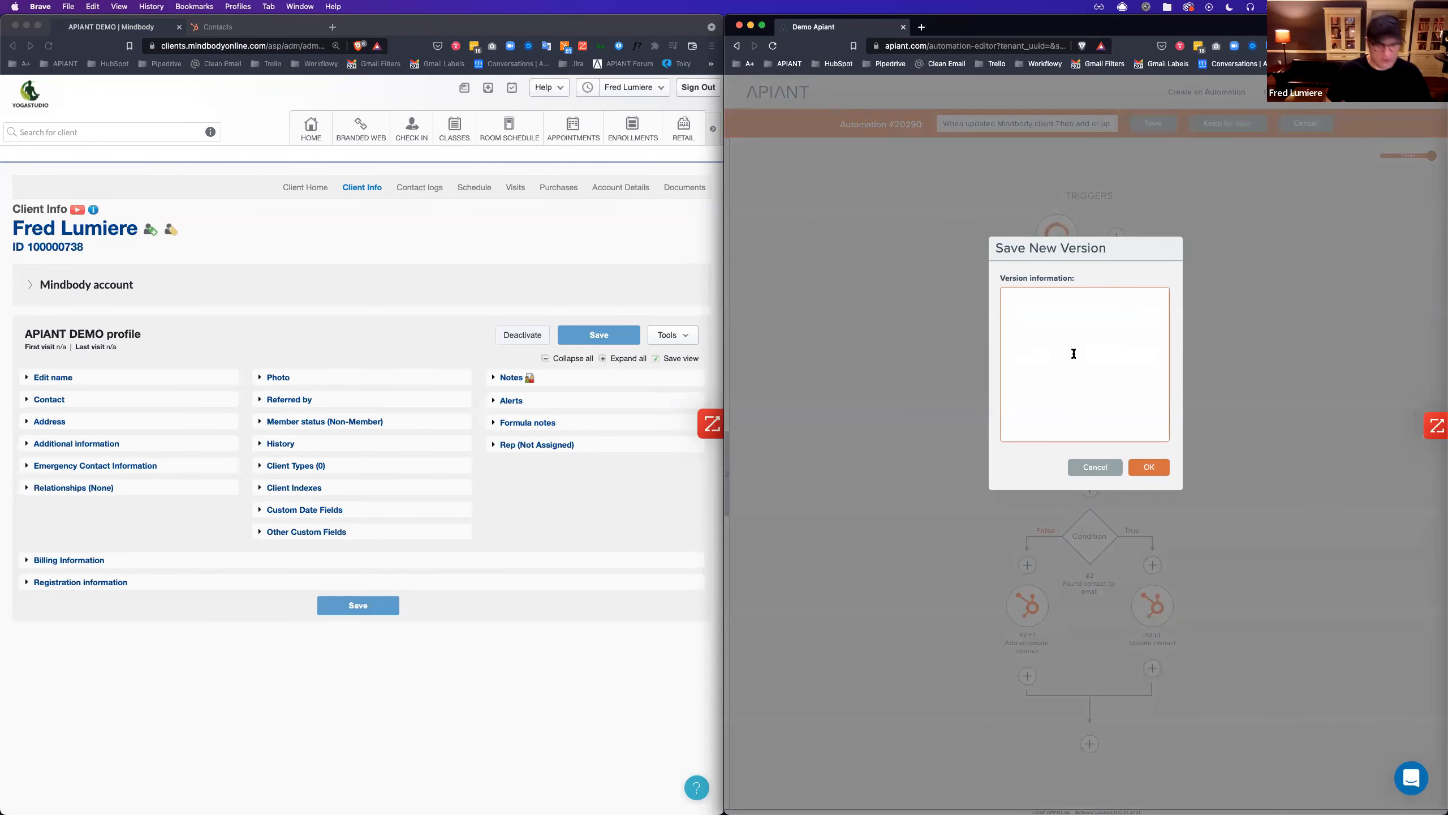
type("Fixed")
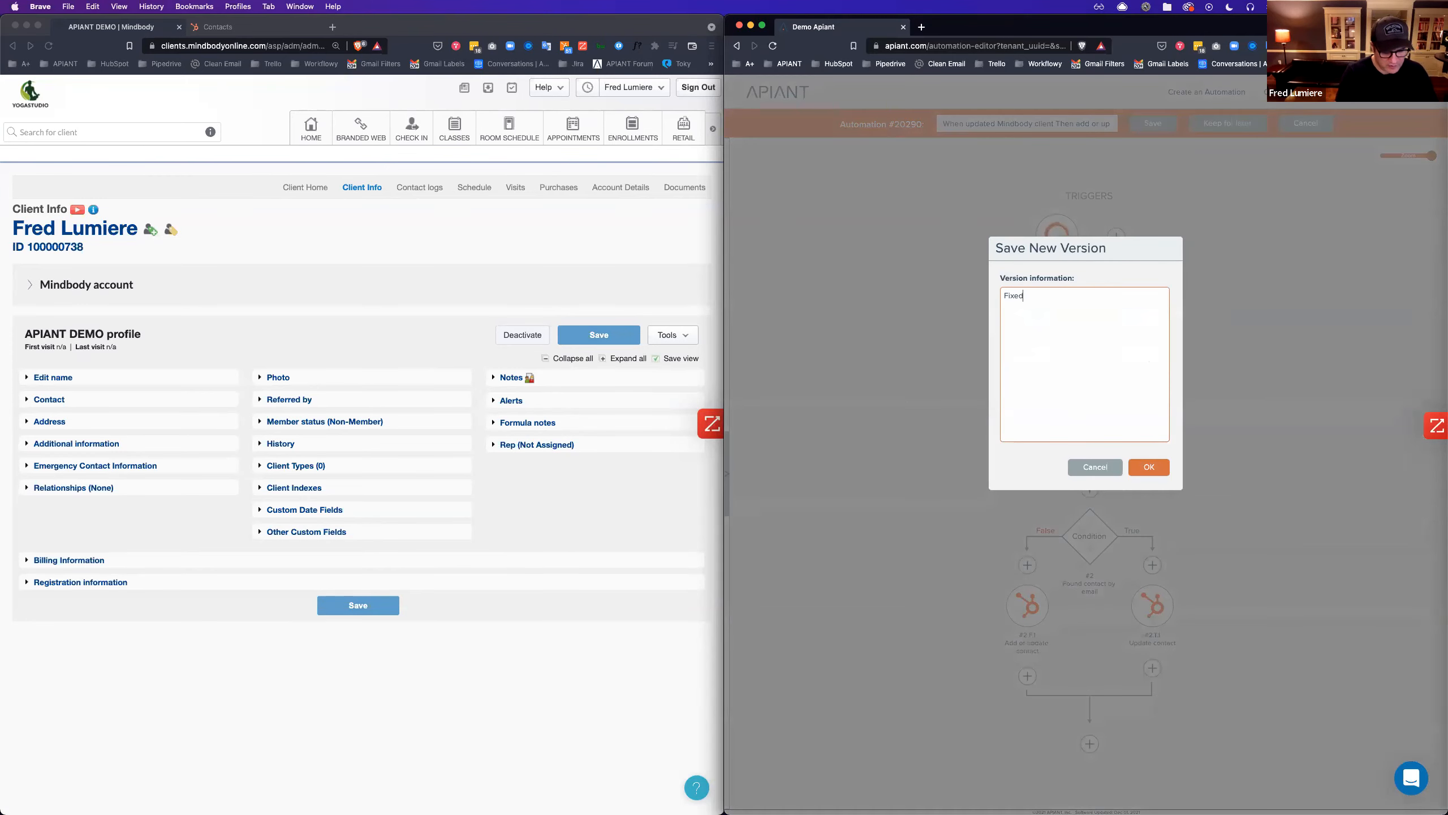
type(" last step")
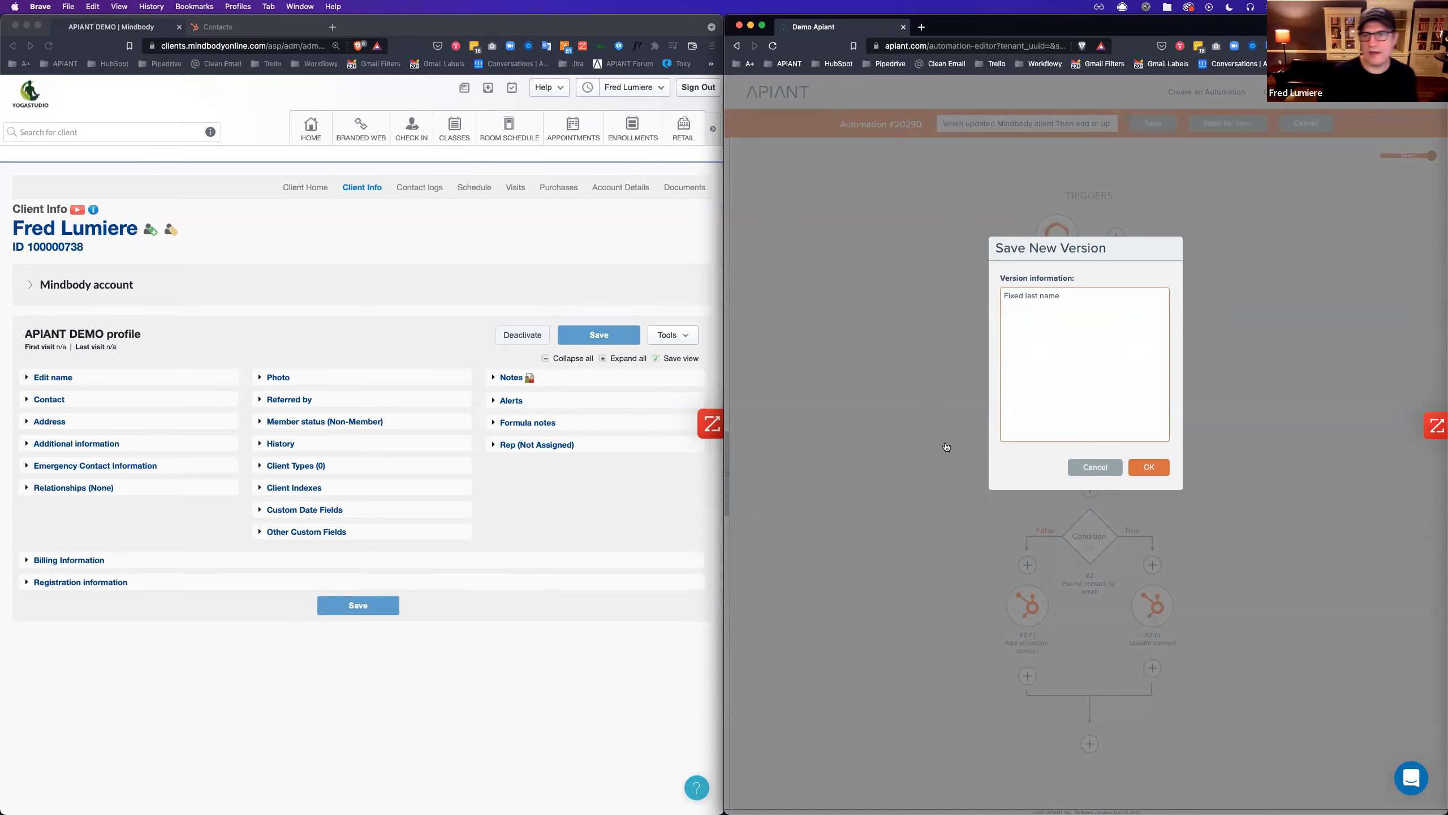
left_click(1153, 469)
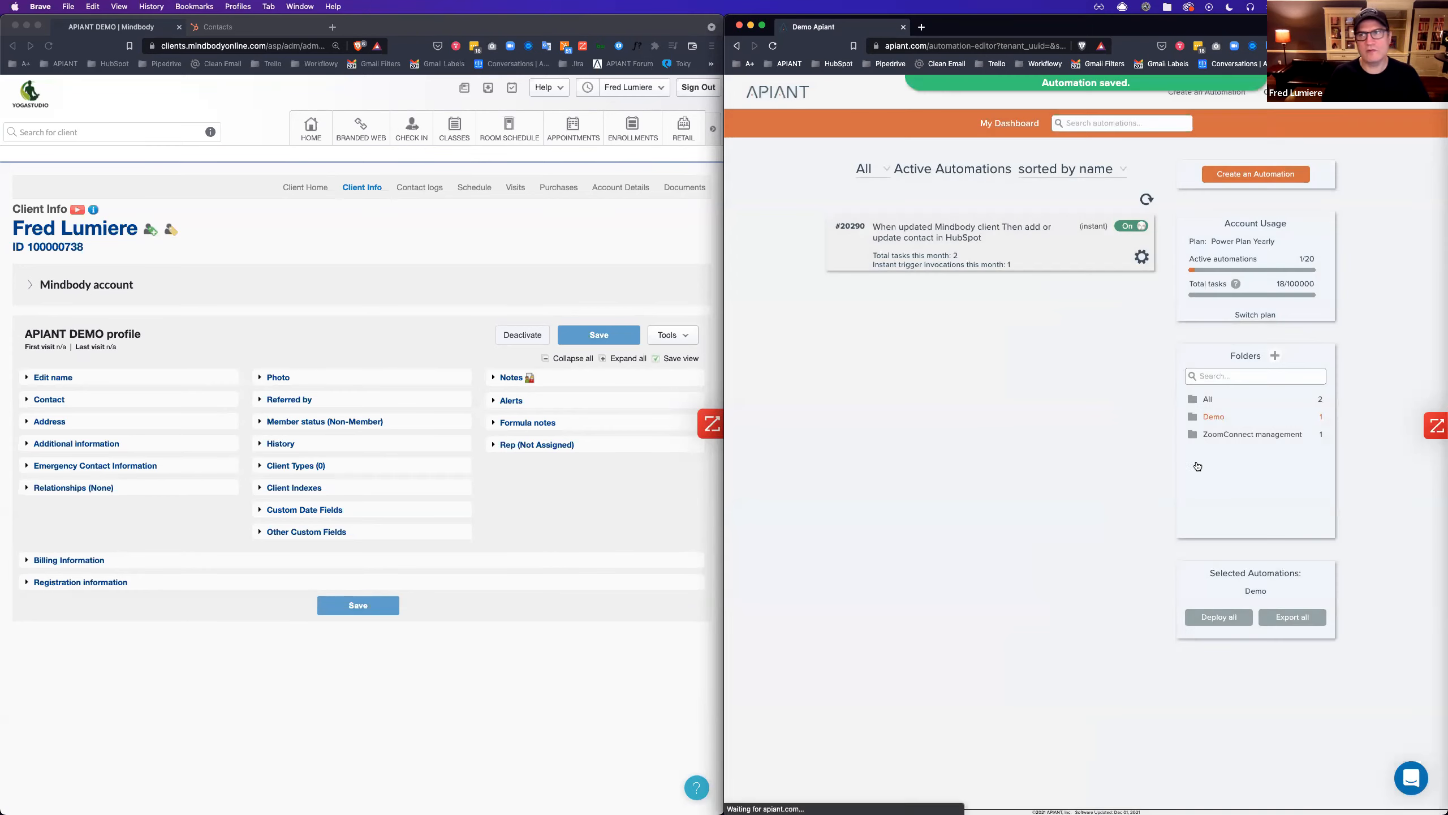
Add a 'note' line to the Mindbody client's Notes to fire the automation, then view execution history.
left_click(512, 378)
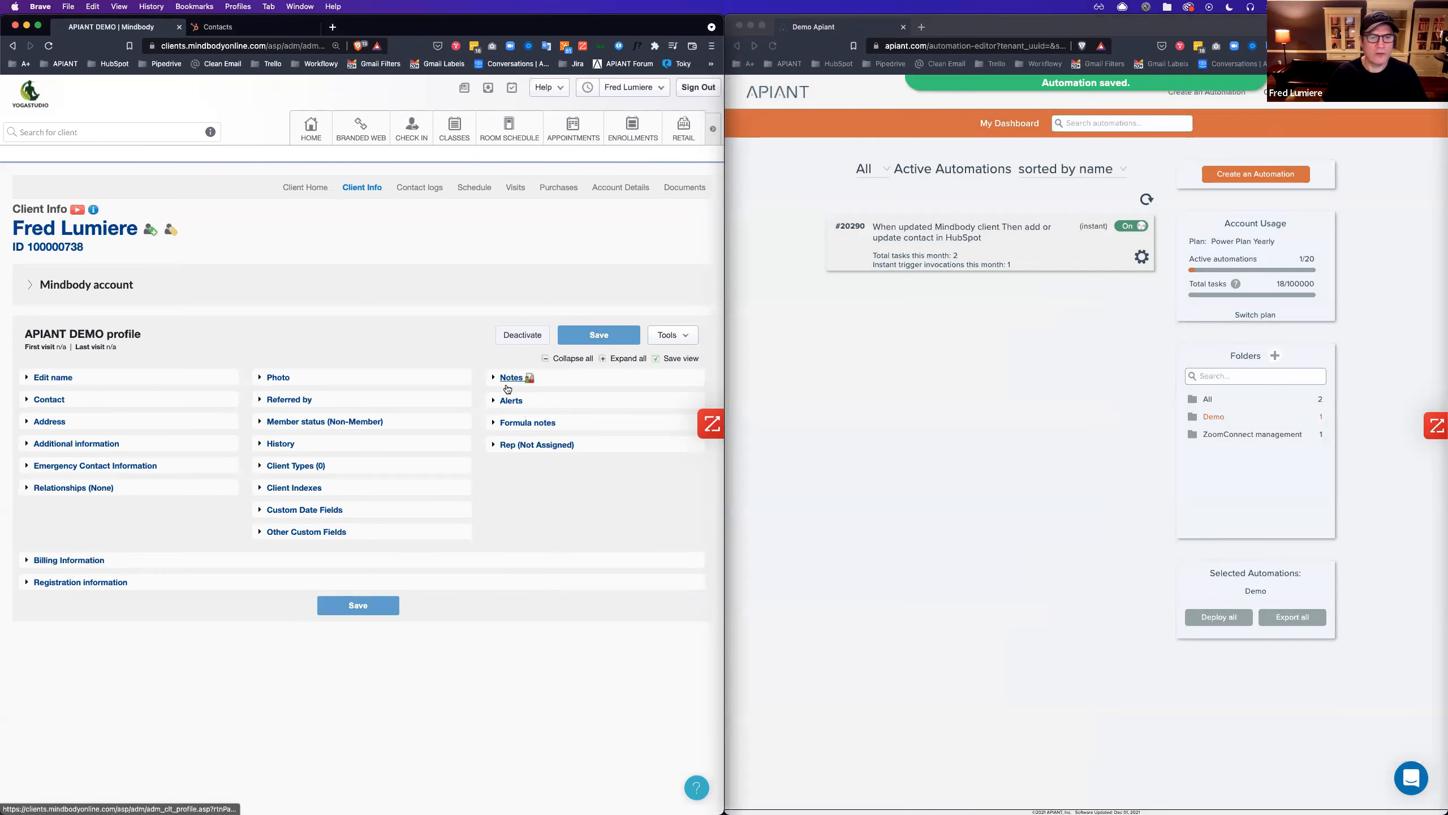
left_click(553, 407)
key("Return")
type("note")
left_click(569, 332)
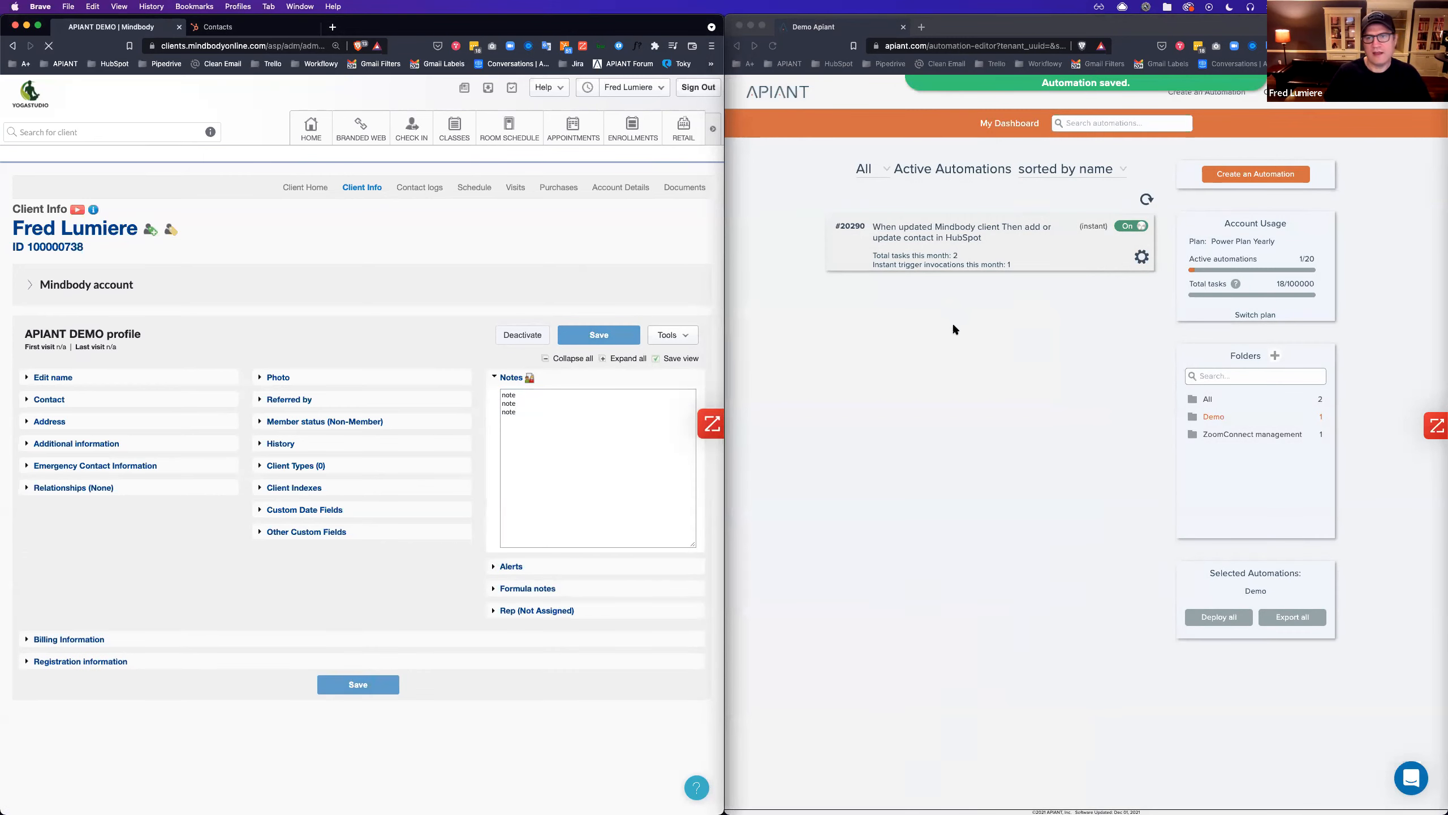
left_click(909, 257)
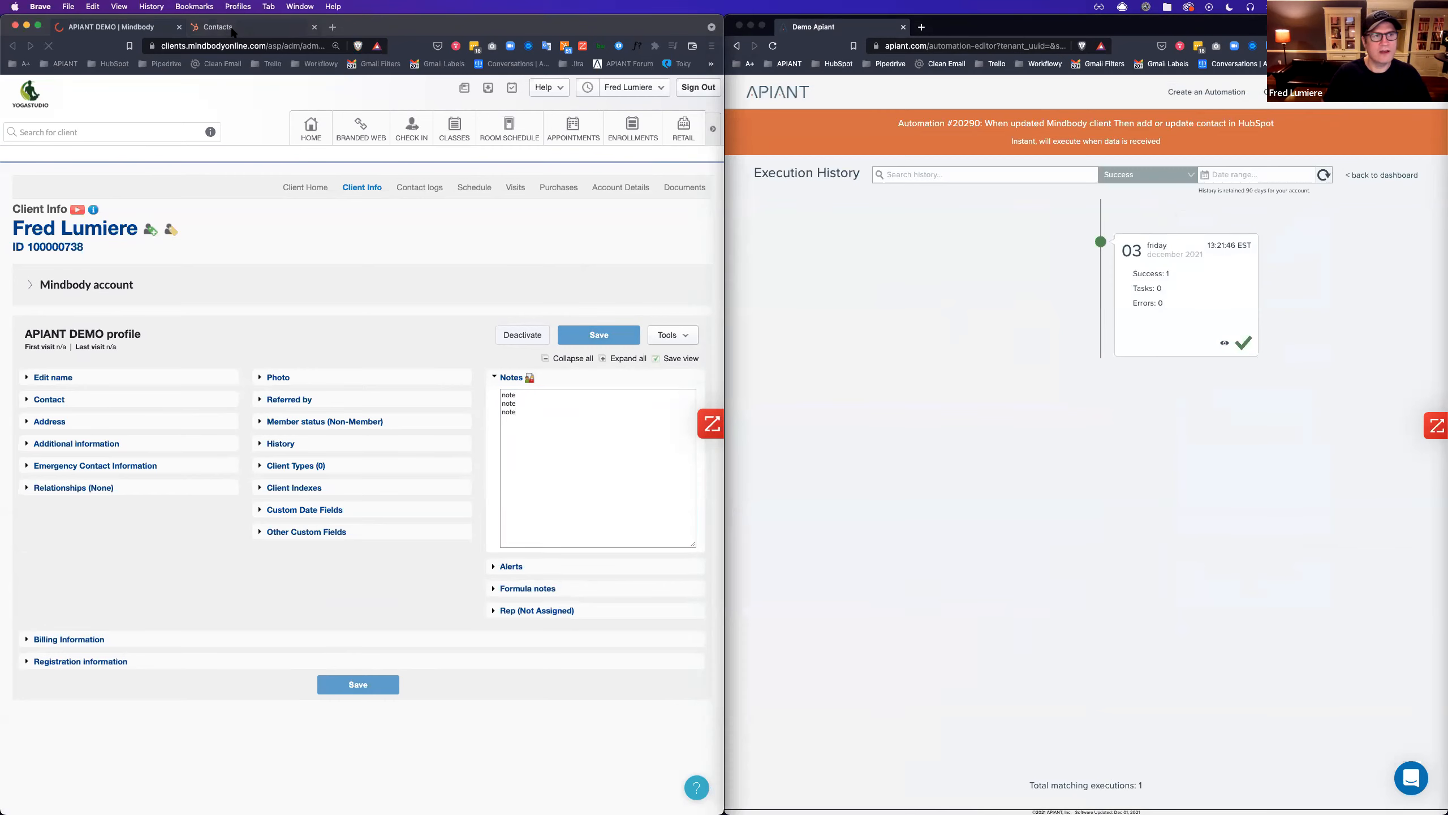
Reload the HubSpot contacts list and check the latest run's Update contact input in Apiant.
left_click(216, 26)
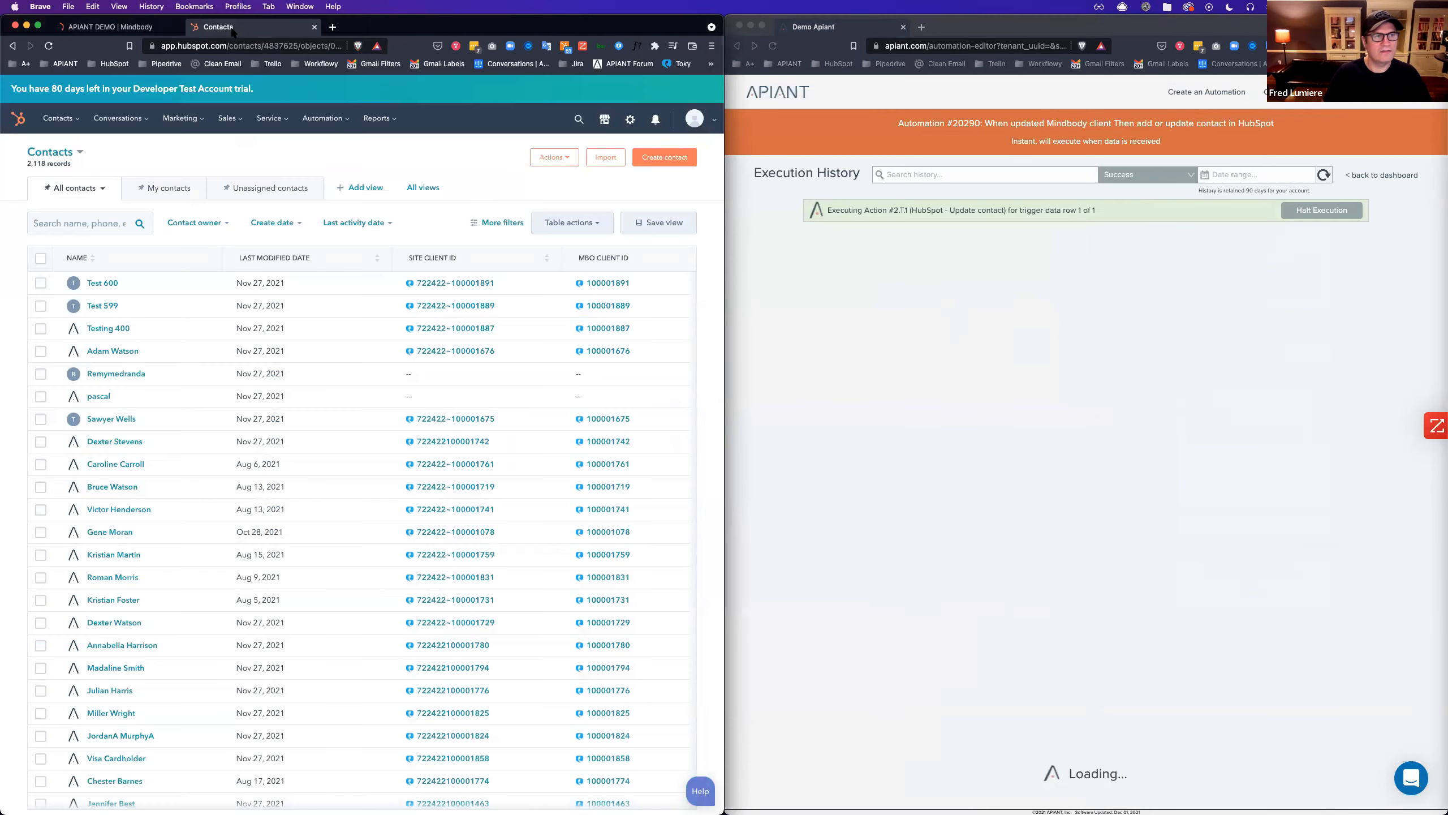
left_click(49, 46)
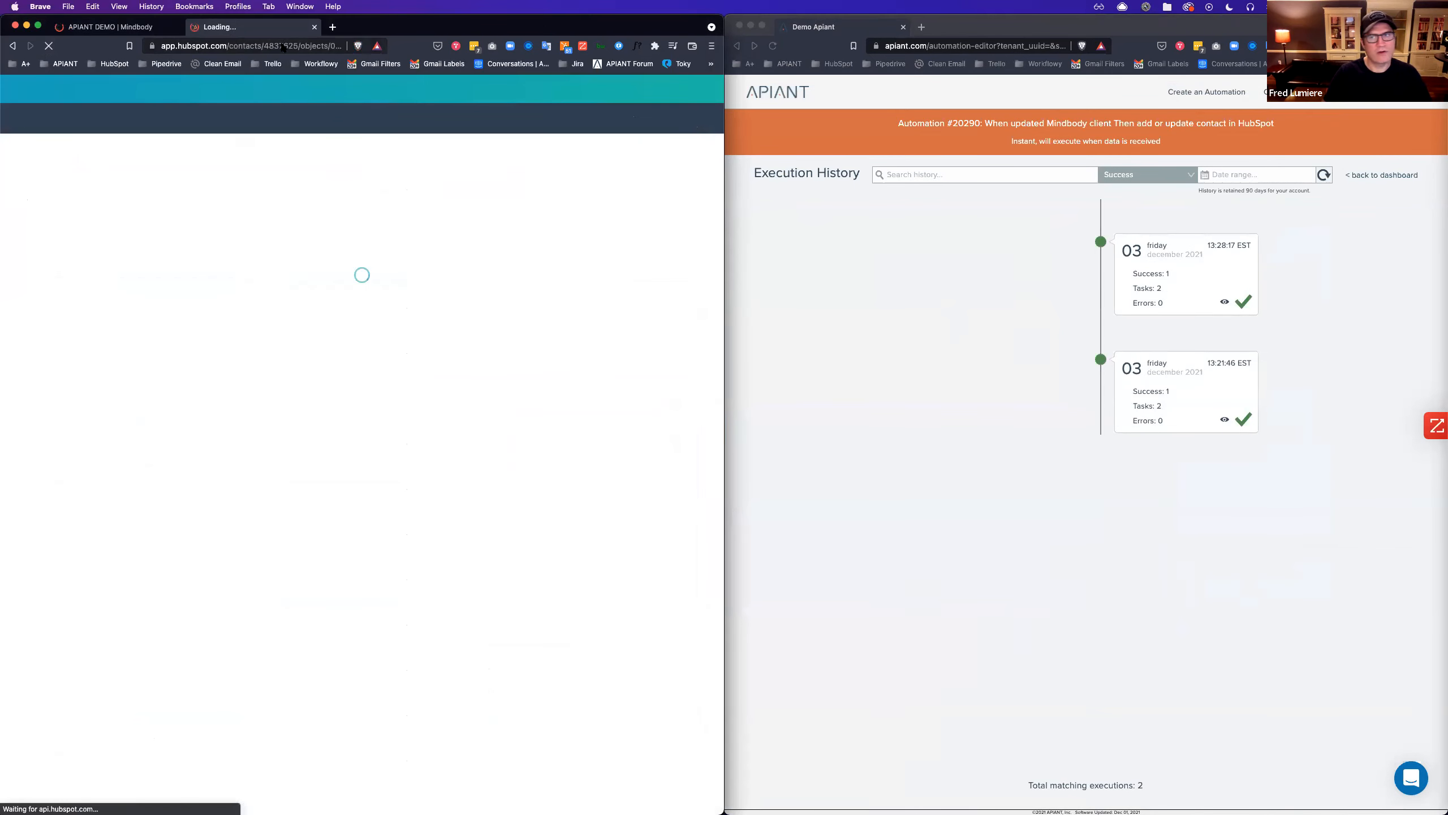
left_click(1174, 268)
left_click(1189, 388)
left_click(1149, 585)
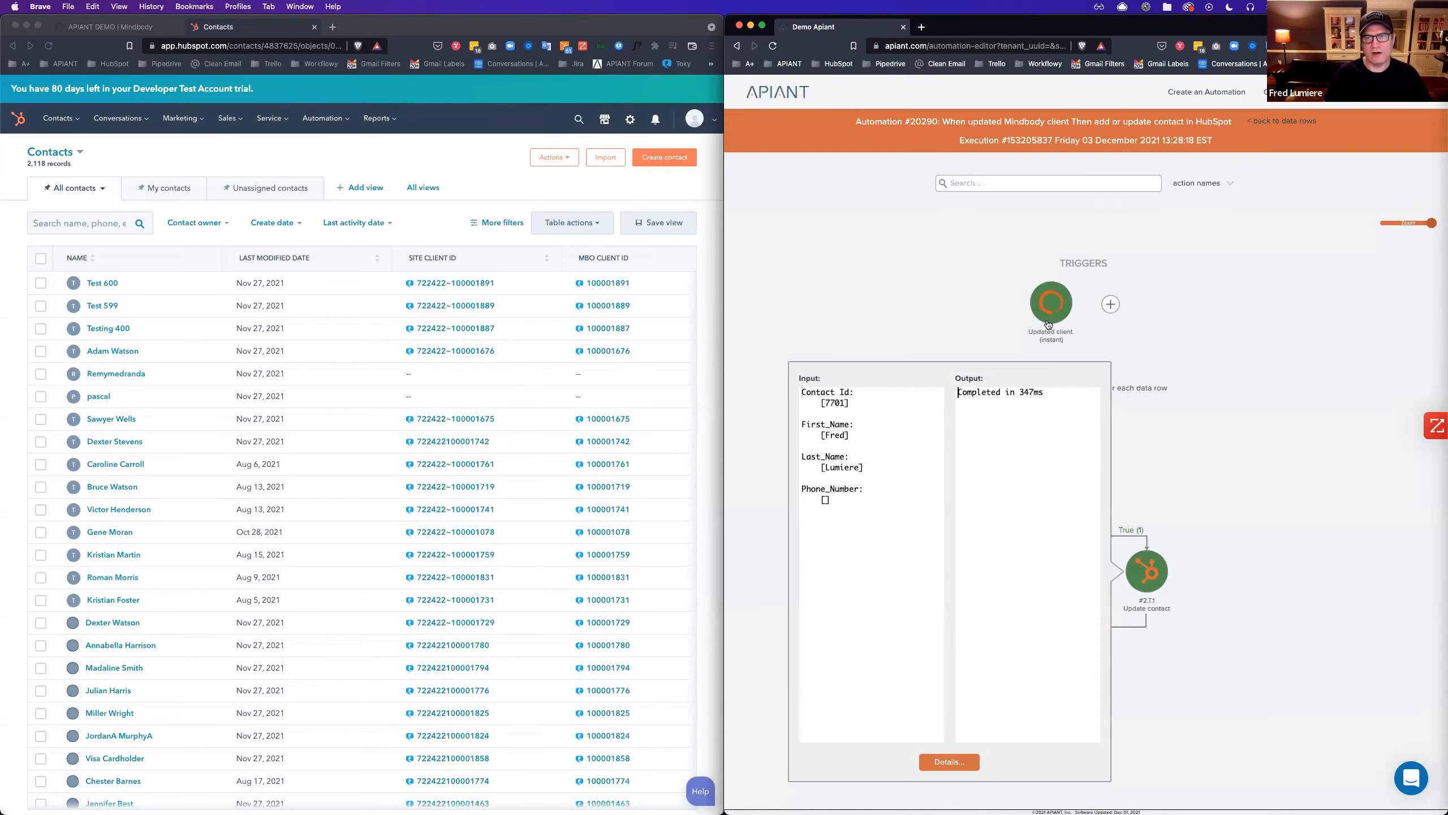
left_click(940, 312)
Sort HubSpot contacts by Last Modified Date and open the top contact.
left_click(394, 210)
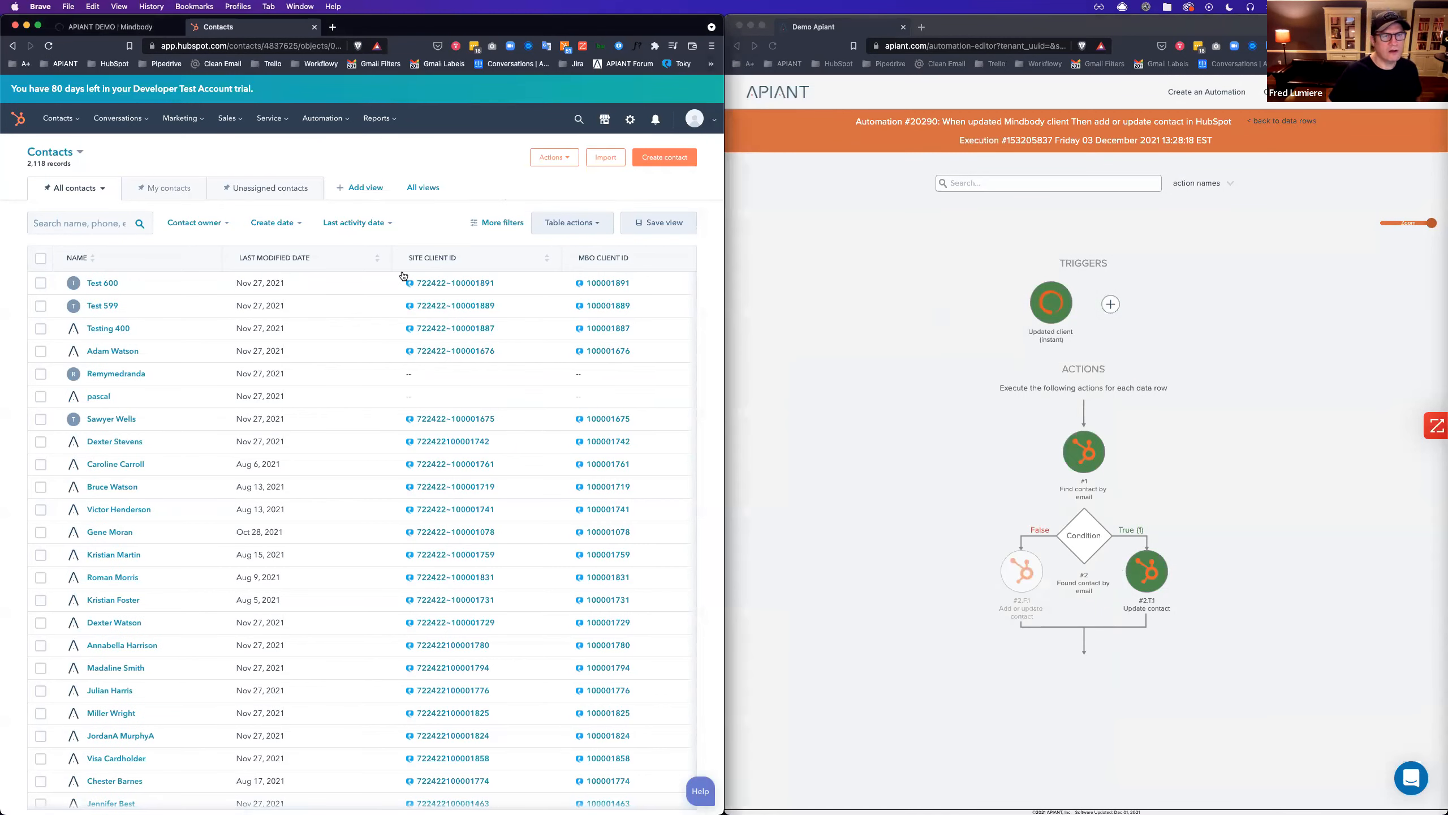
left_click(263, 260)
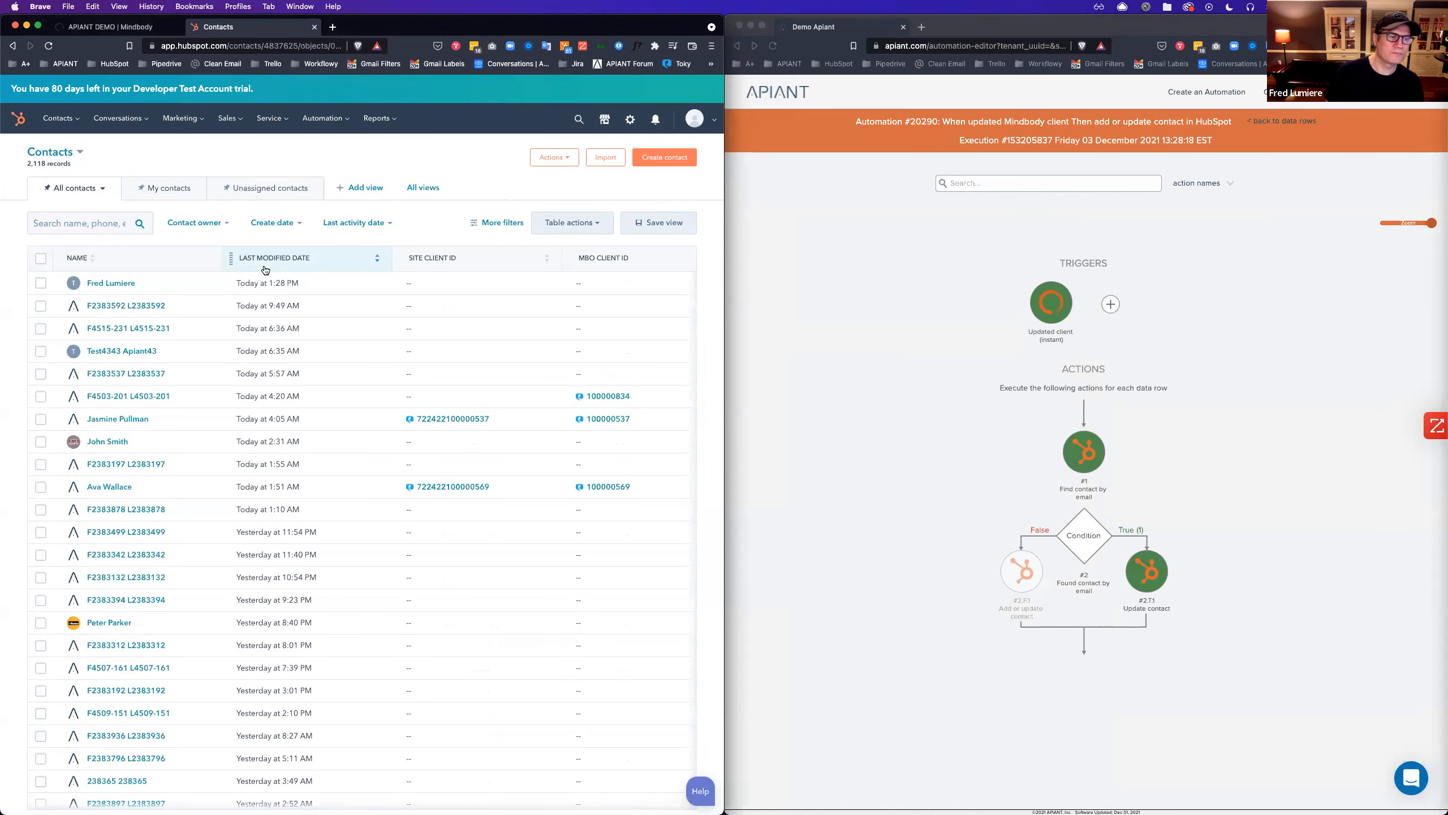
left_click(105, 284)
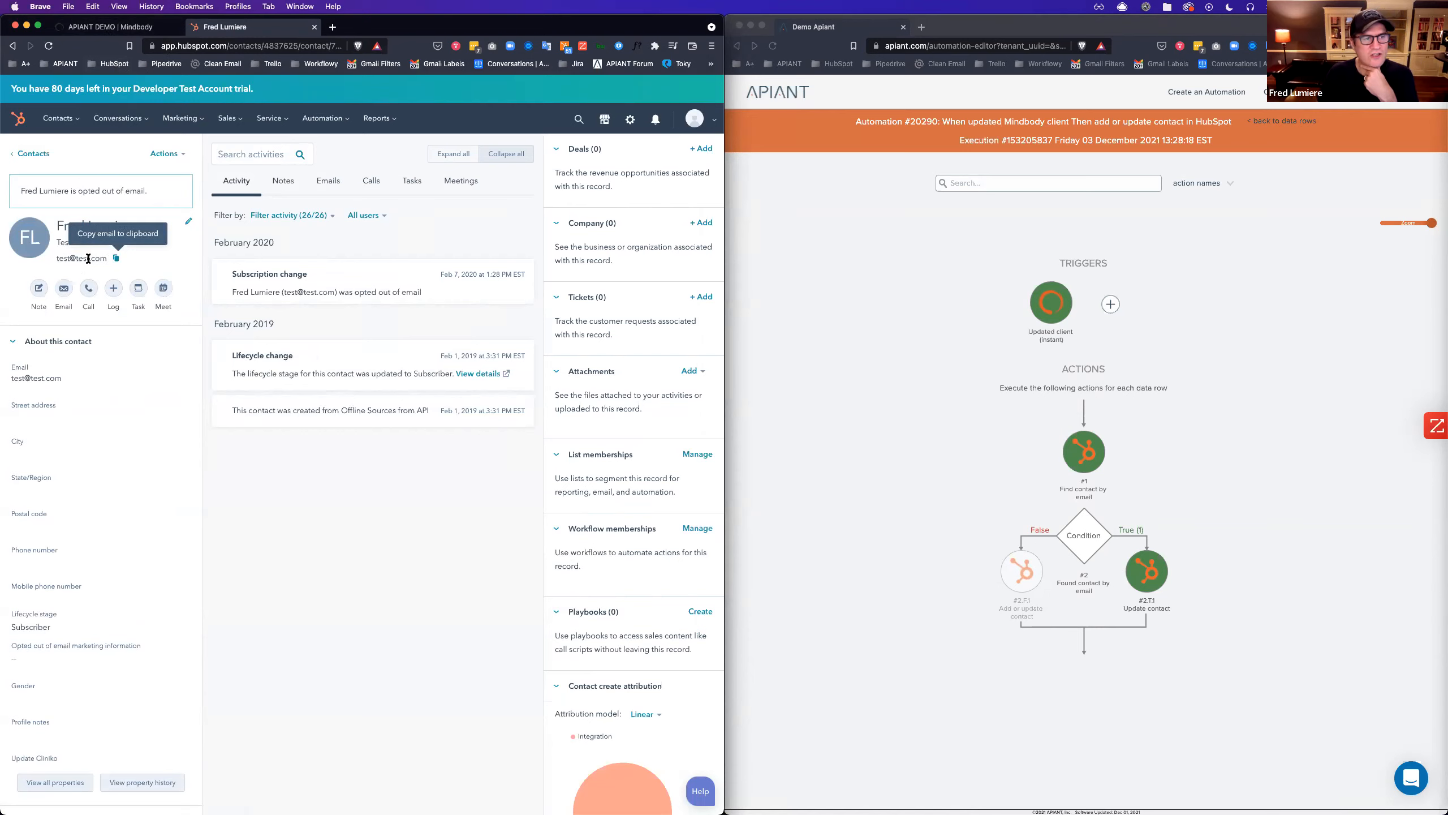
Review the Find contact and Update contact step data, then return to the dashboard's #20290 options.
left_click(1168, 435)
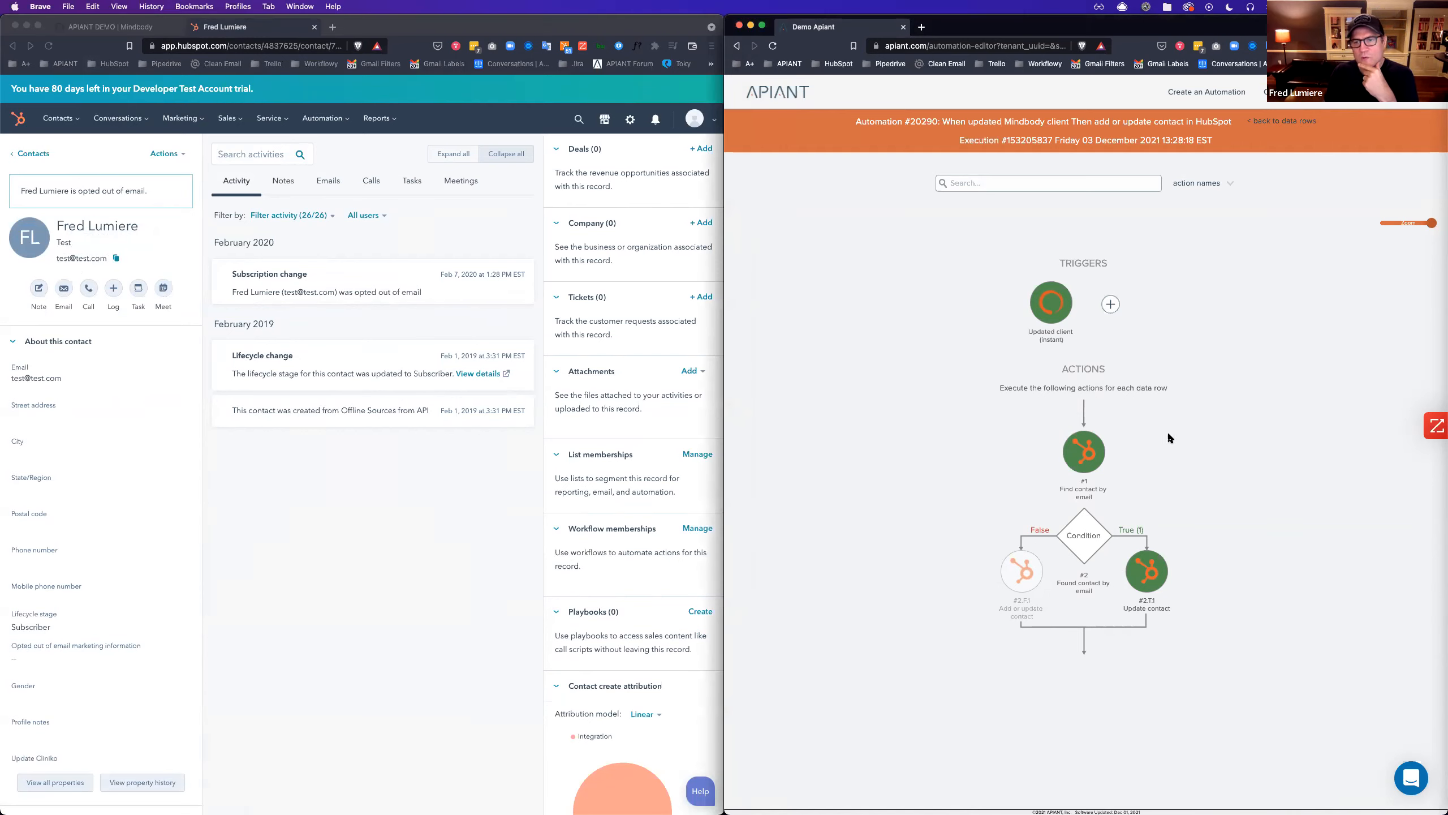
left_click(1088, 462)
left_click(917, 491)
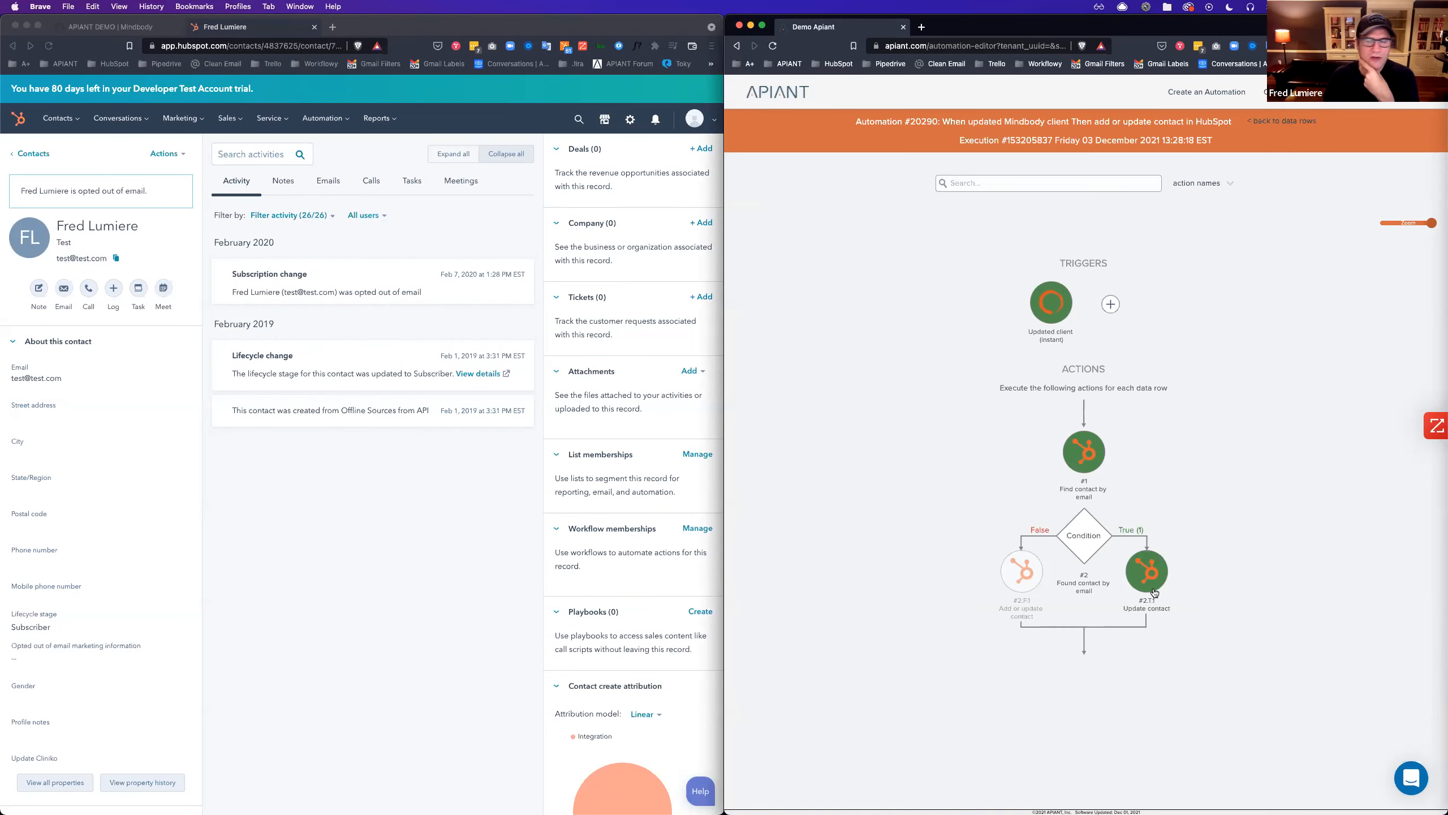
mouse_move(1154, 593)
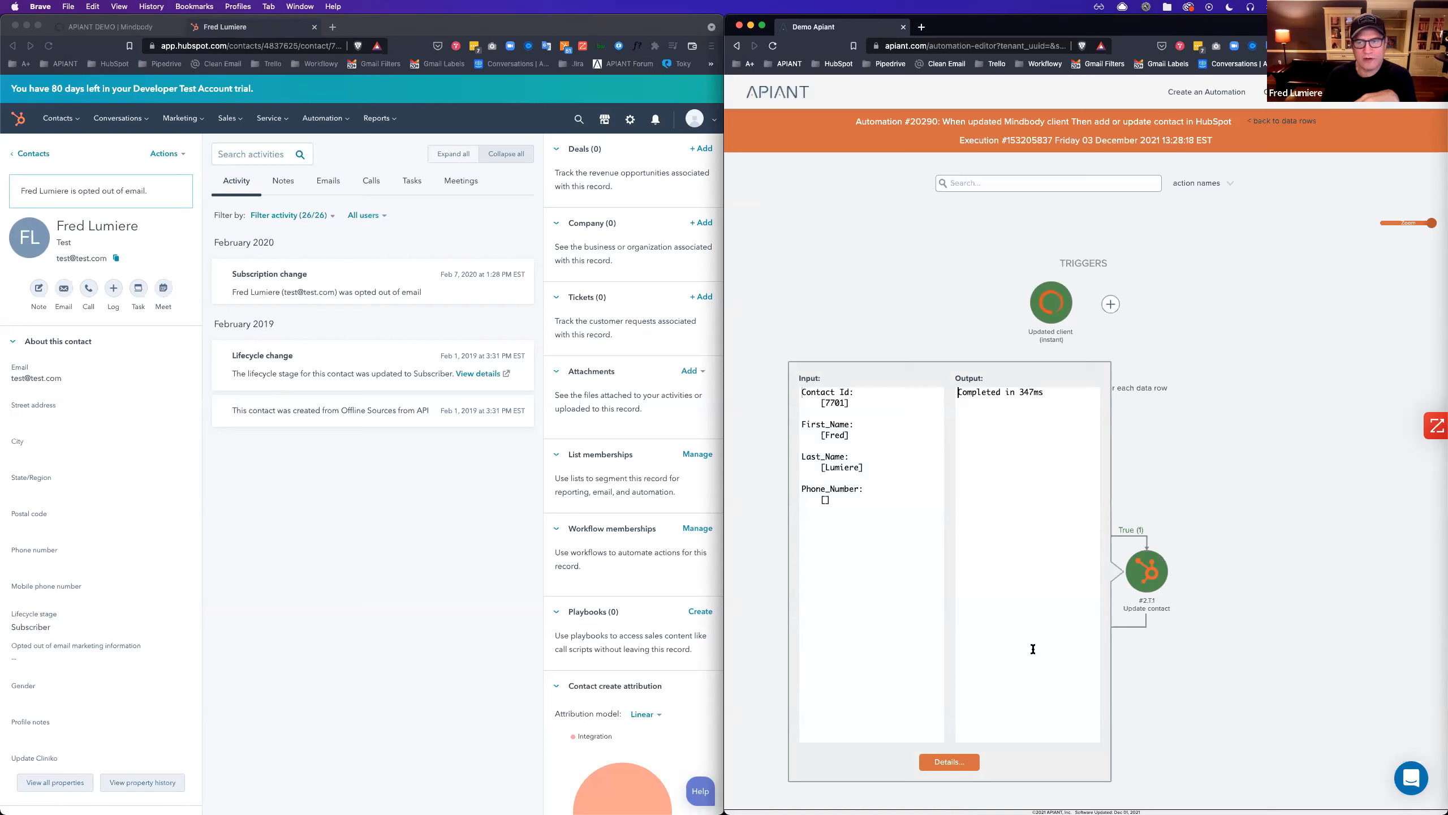
left_click(1286, 512)
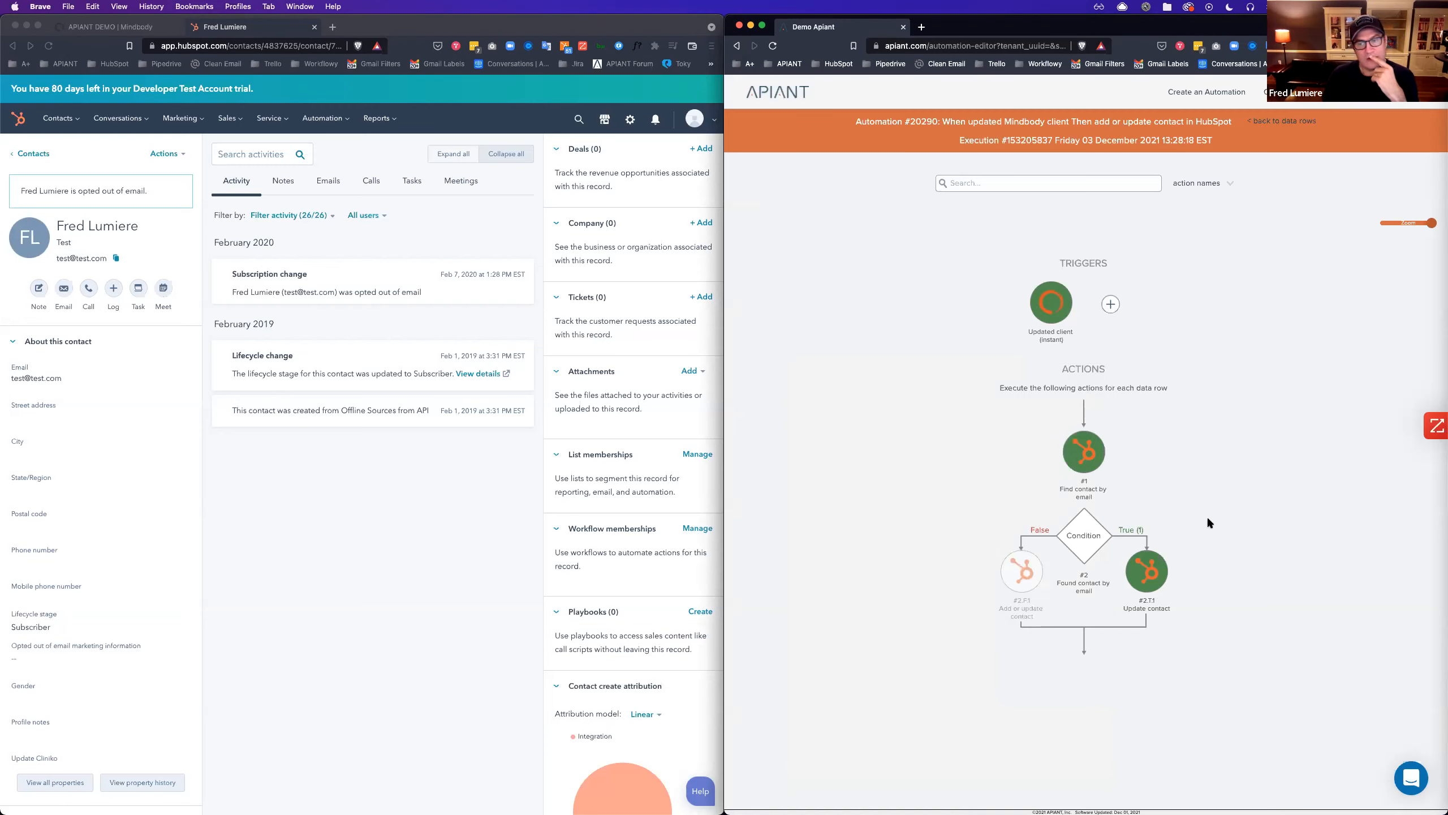
left_click(1084, 469)
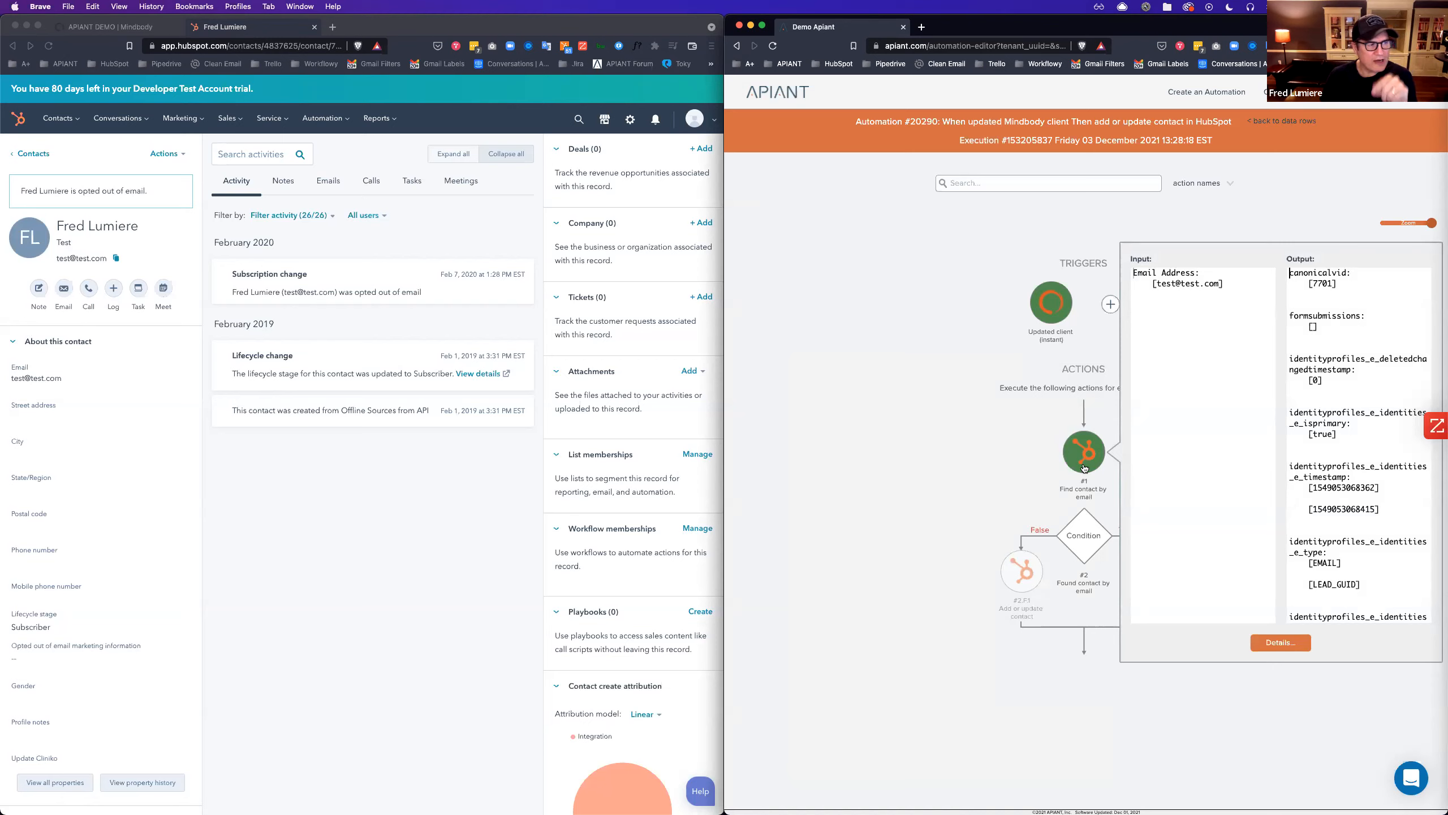
left_click(946, 478)
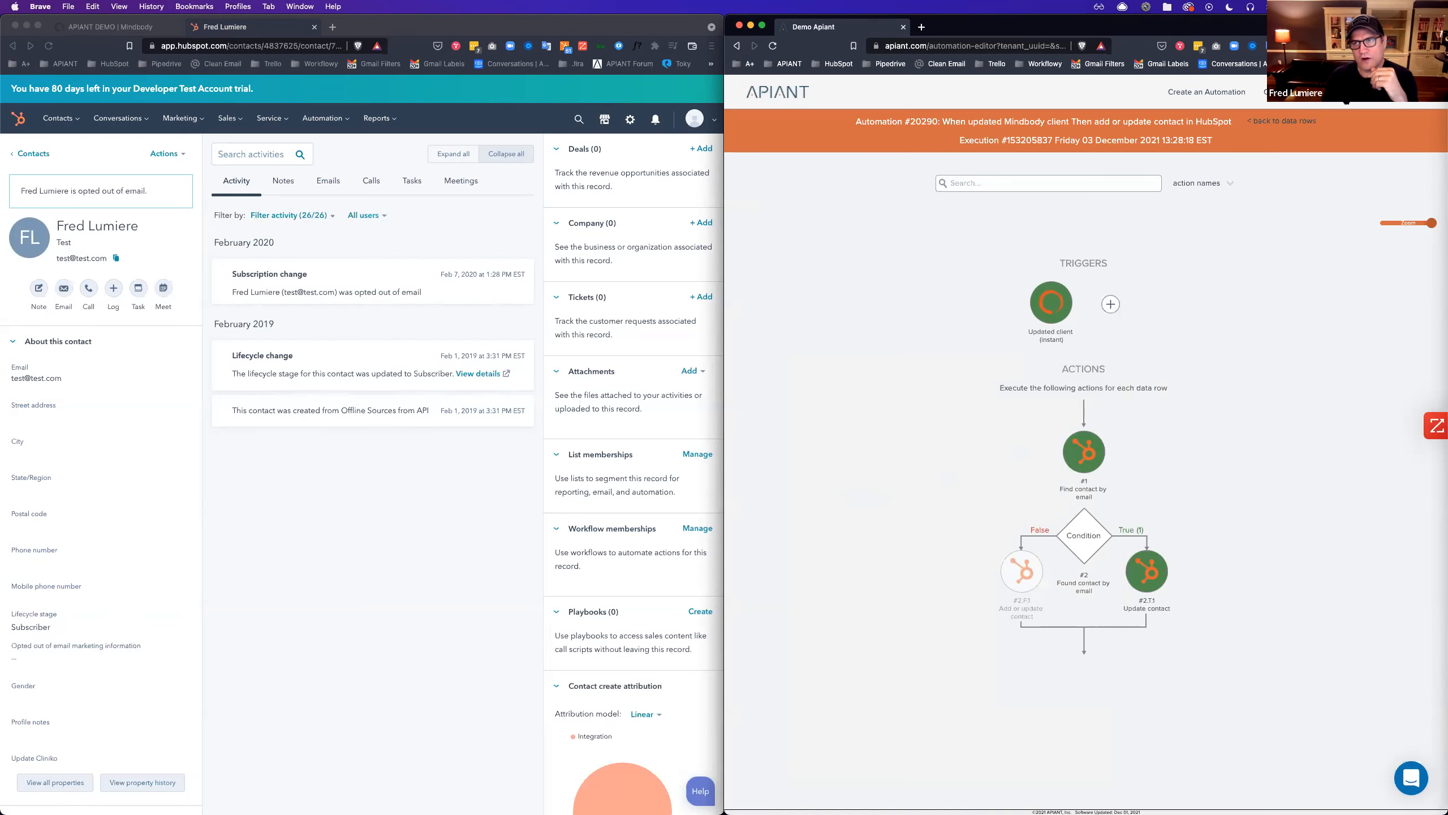
left_click(1142, 257)
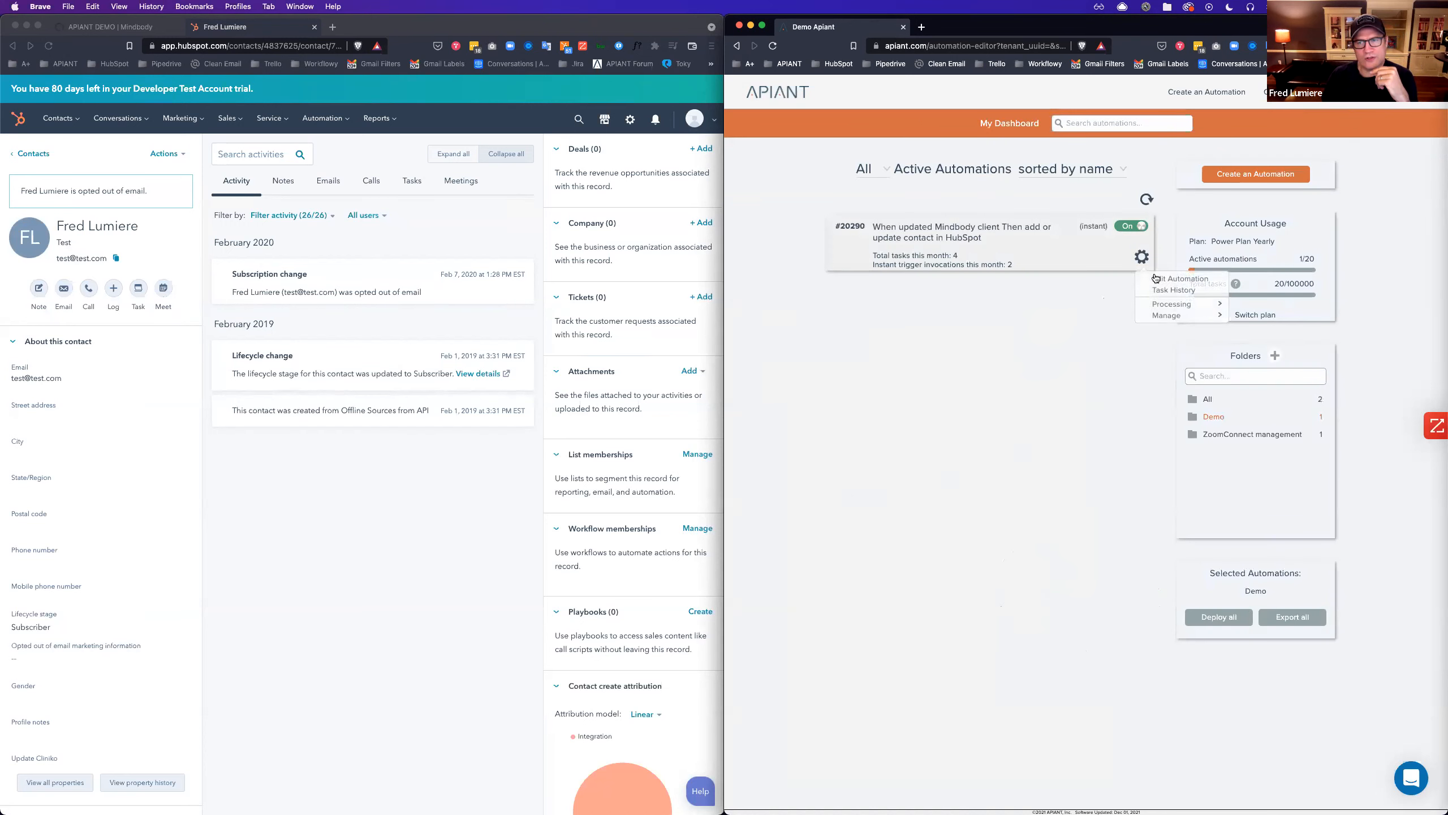
Open automation #20290 for editing and browse the HubSpot contact's properties, searching 'cl'.
left_click(1167, 280)
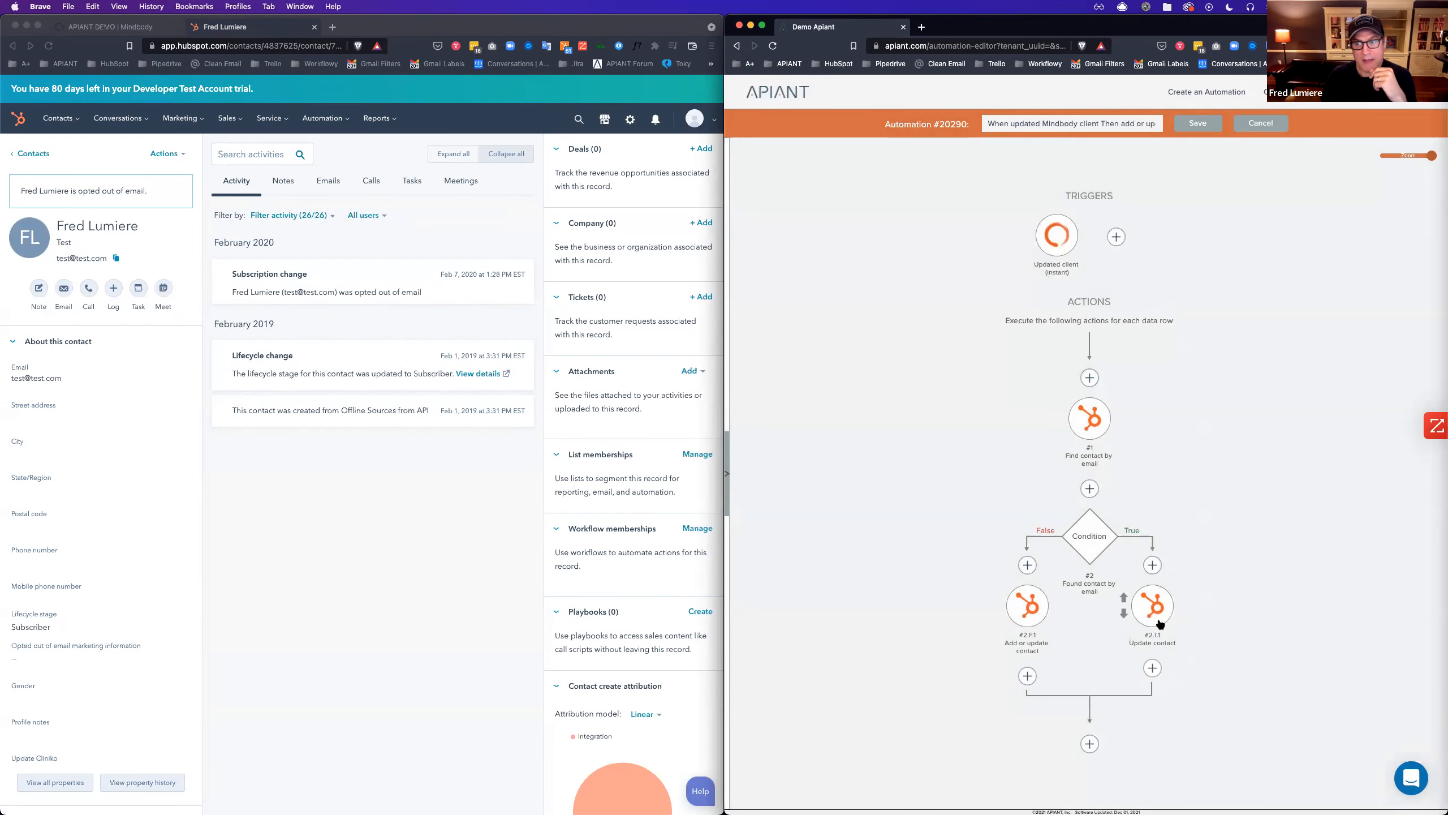
left_click(268, 564)
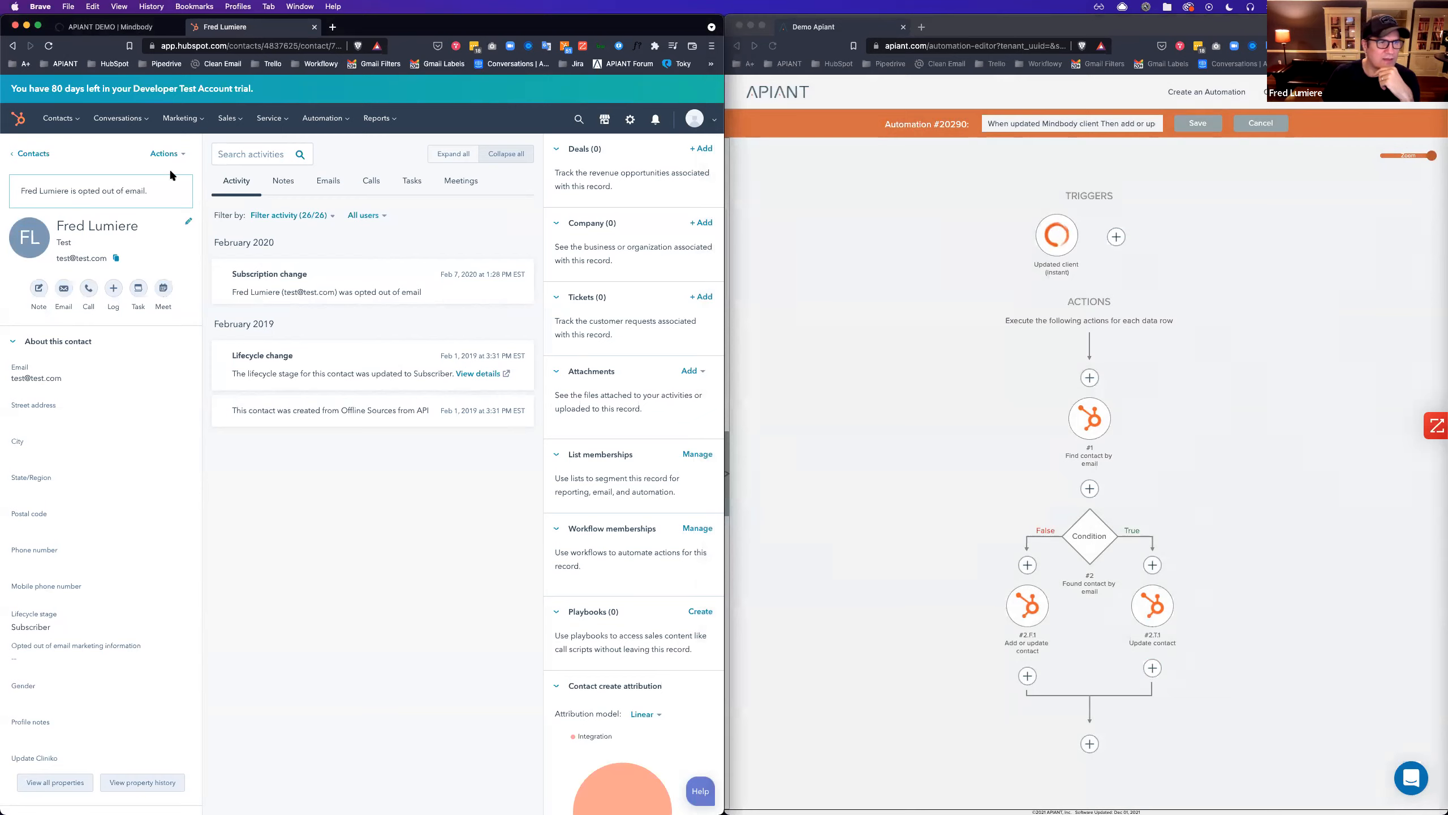
left_click(166, 154)
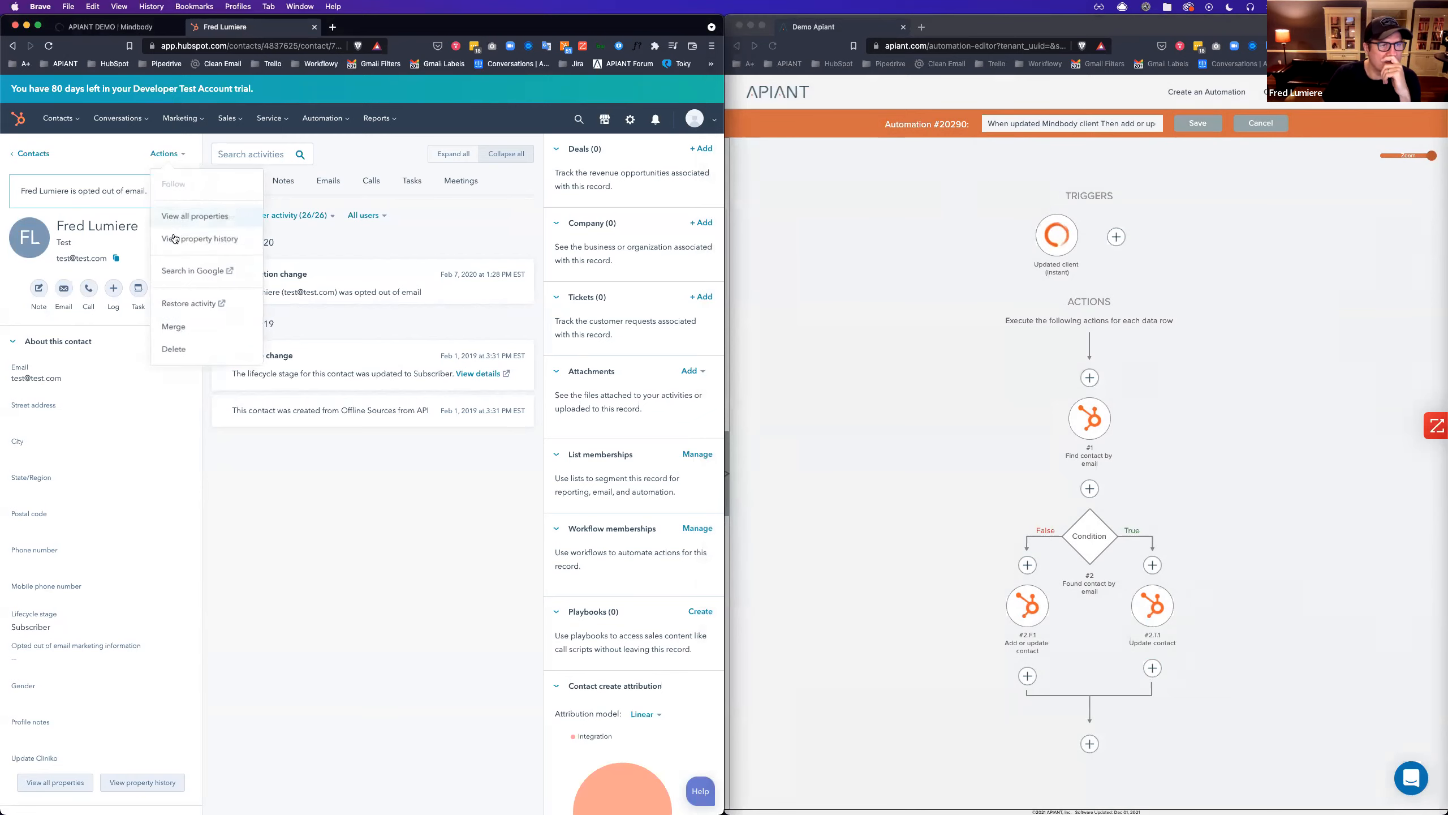
left_click(192, 220)
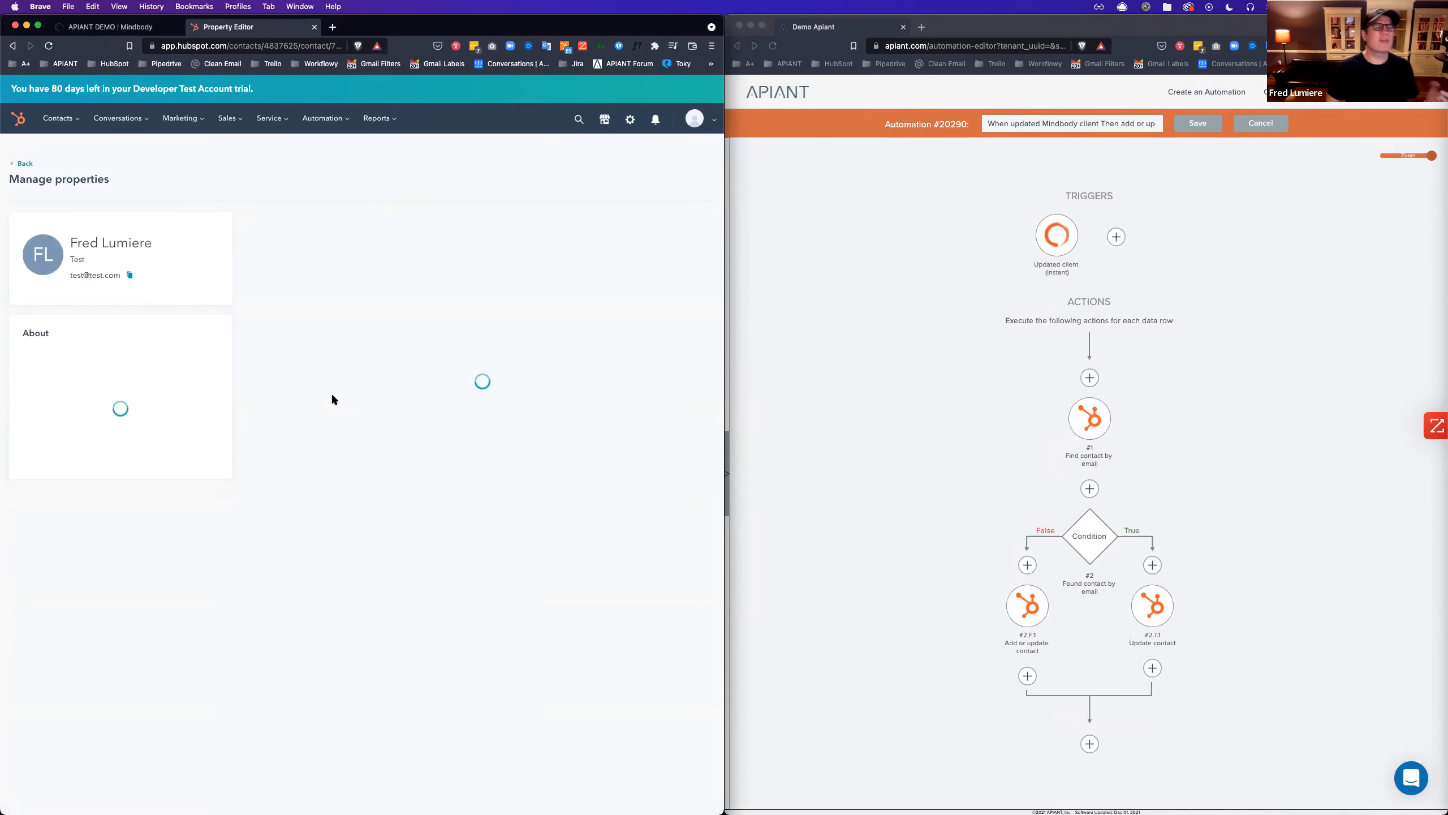
type("client")
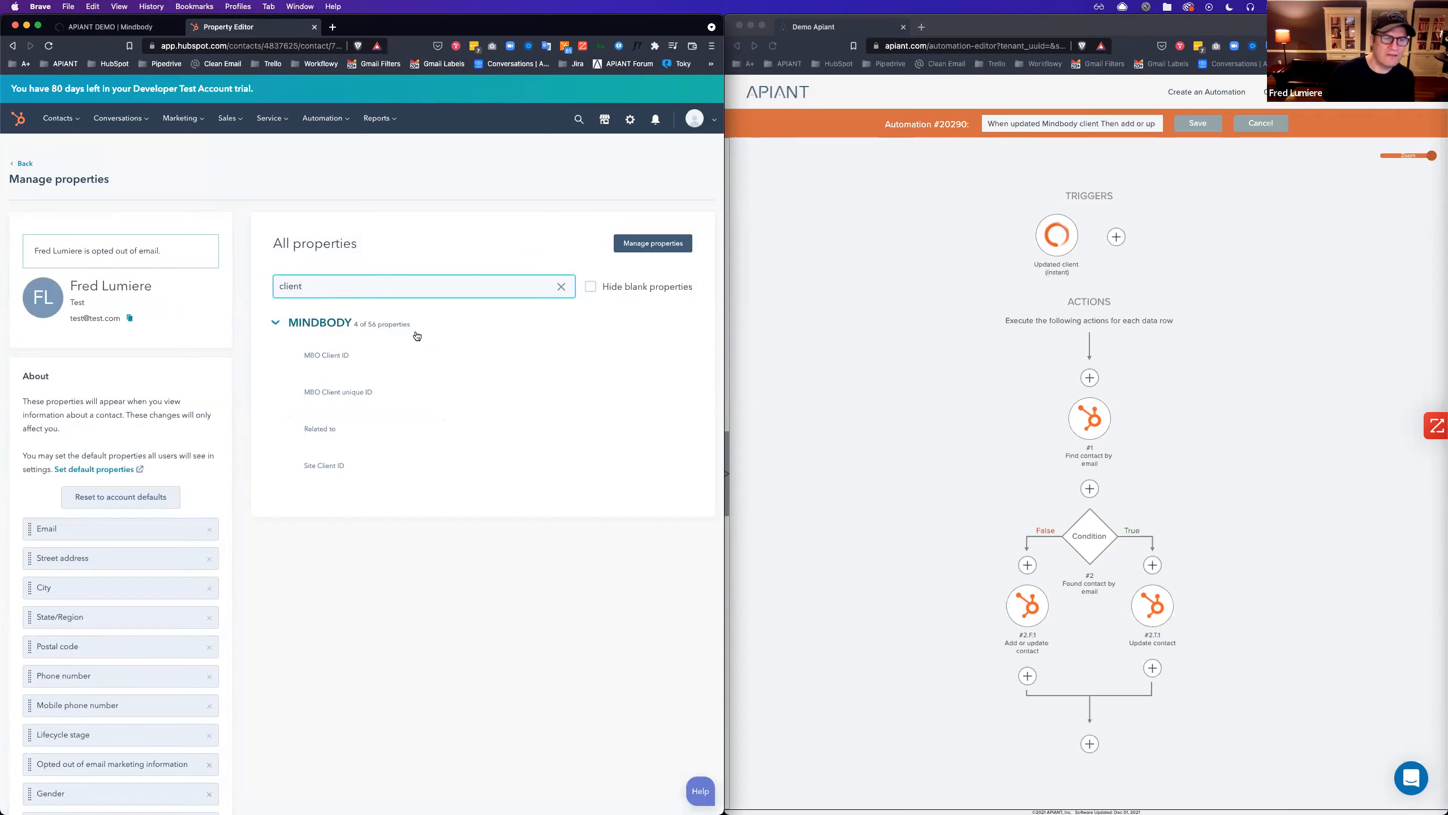
left_click(510, 544)
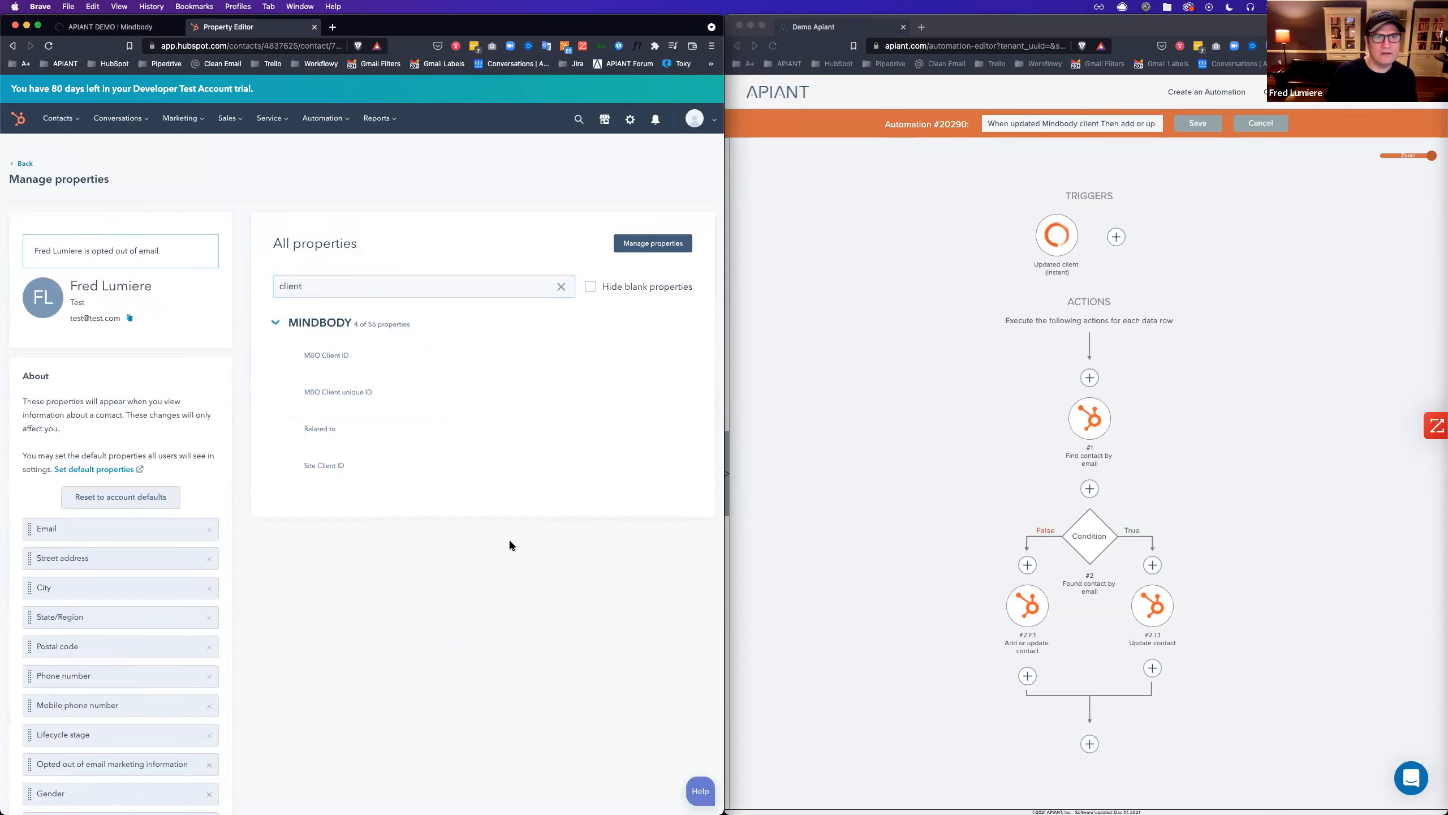
Go through HubSpot's Contact Settings to the full list of 269 contact properties.
left_click(631, 121, "super")
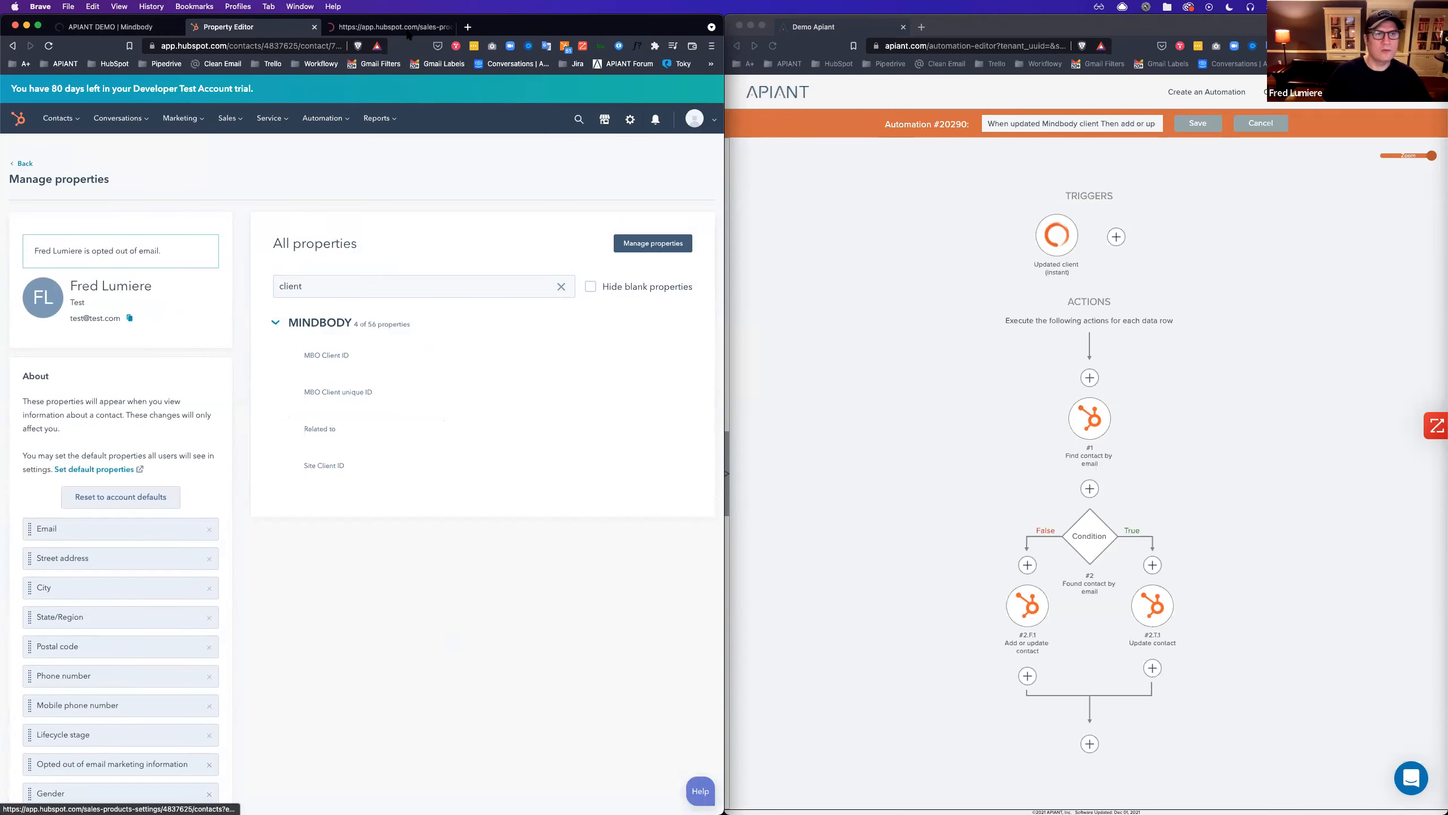
left_click(368, 27)
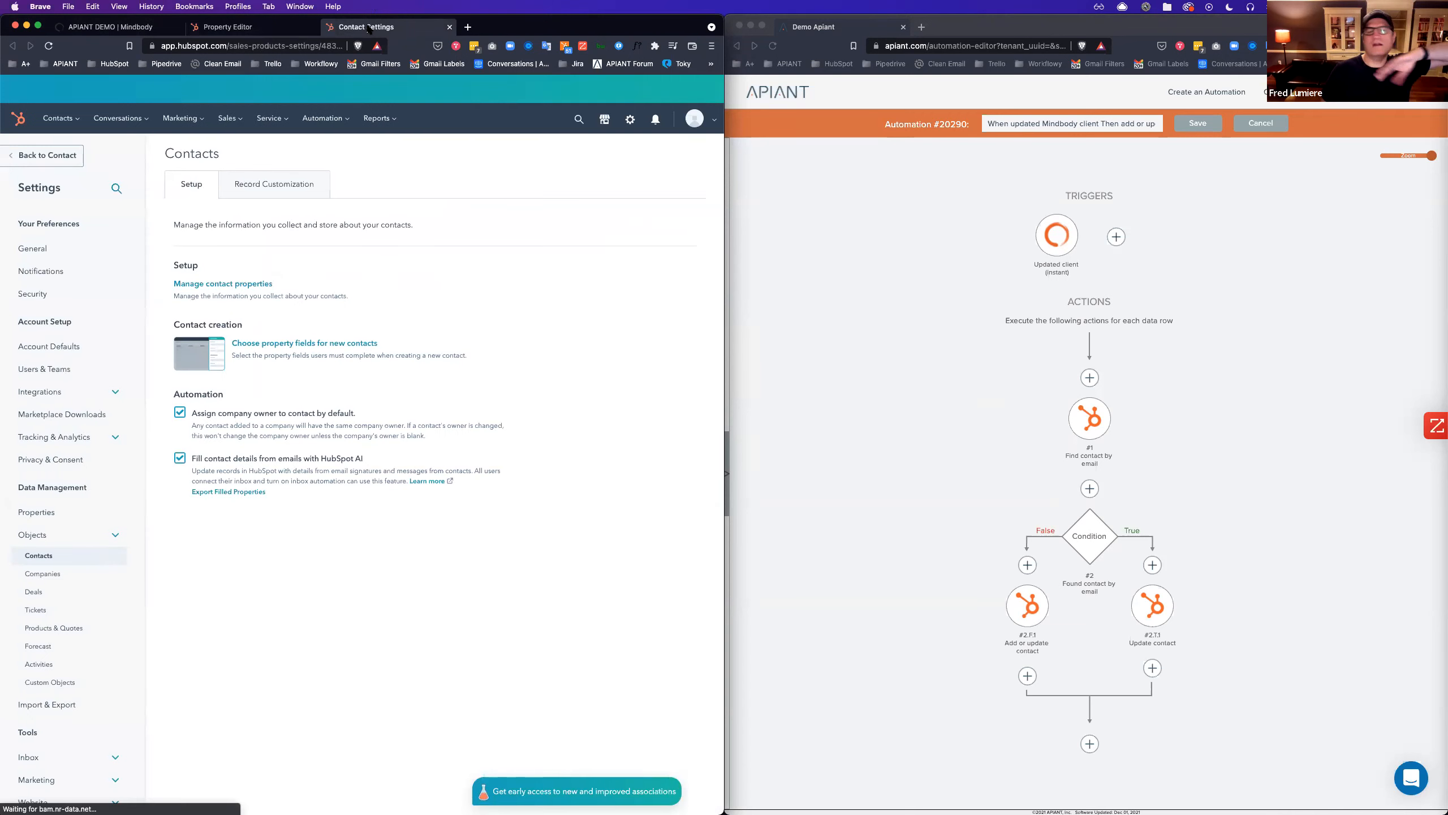
left_click(51, 556)
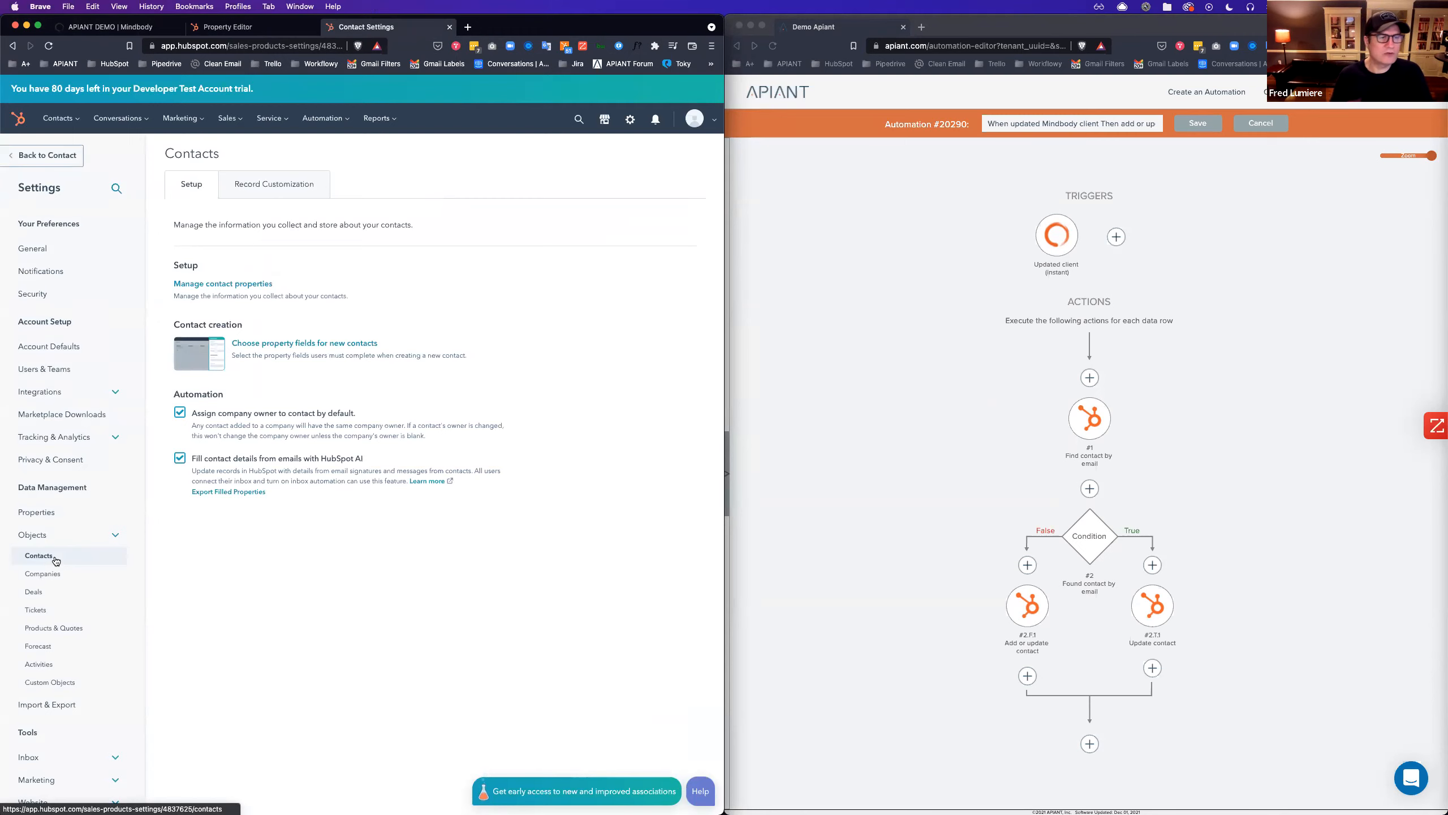
left_click(55, 559)
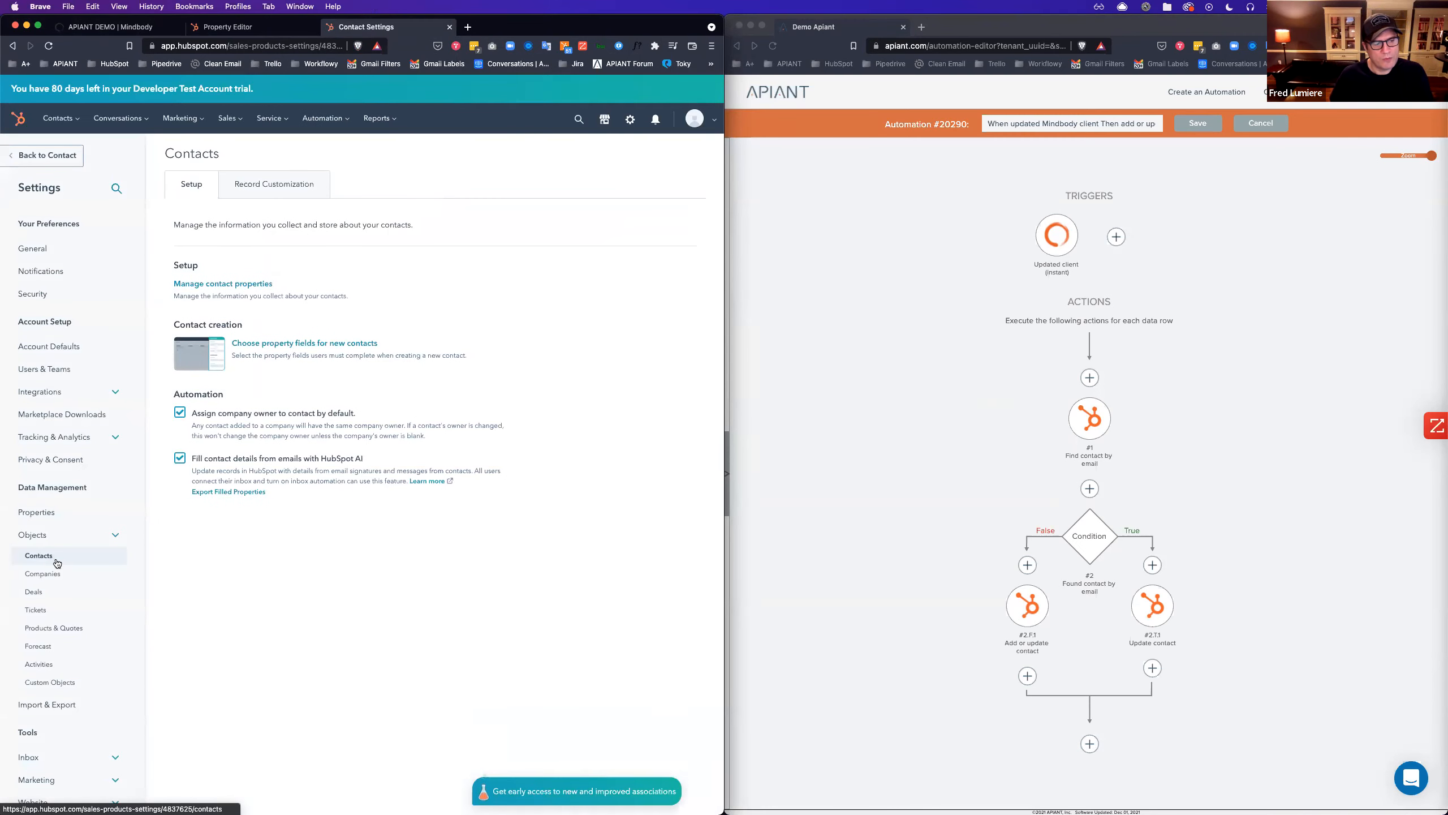
left_click(50, 514)
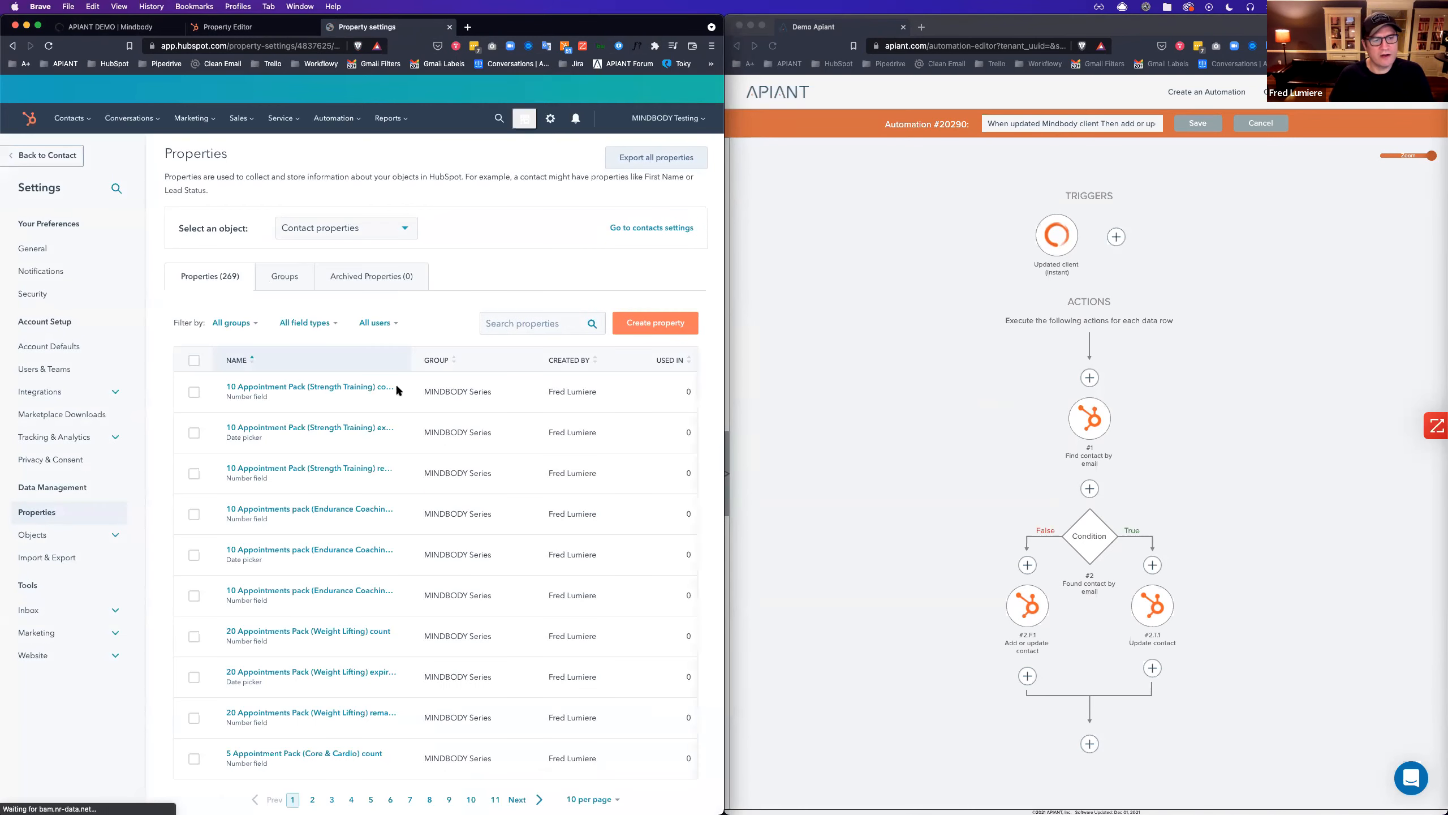
Search properties for 'client' and copy MBO Client ID's internal name, mindbody_client_id.
left_click(520, 324)
type("client")
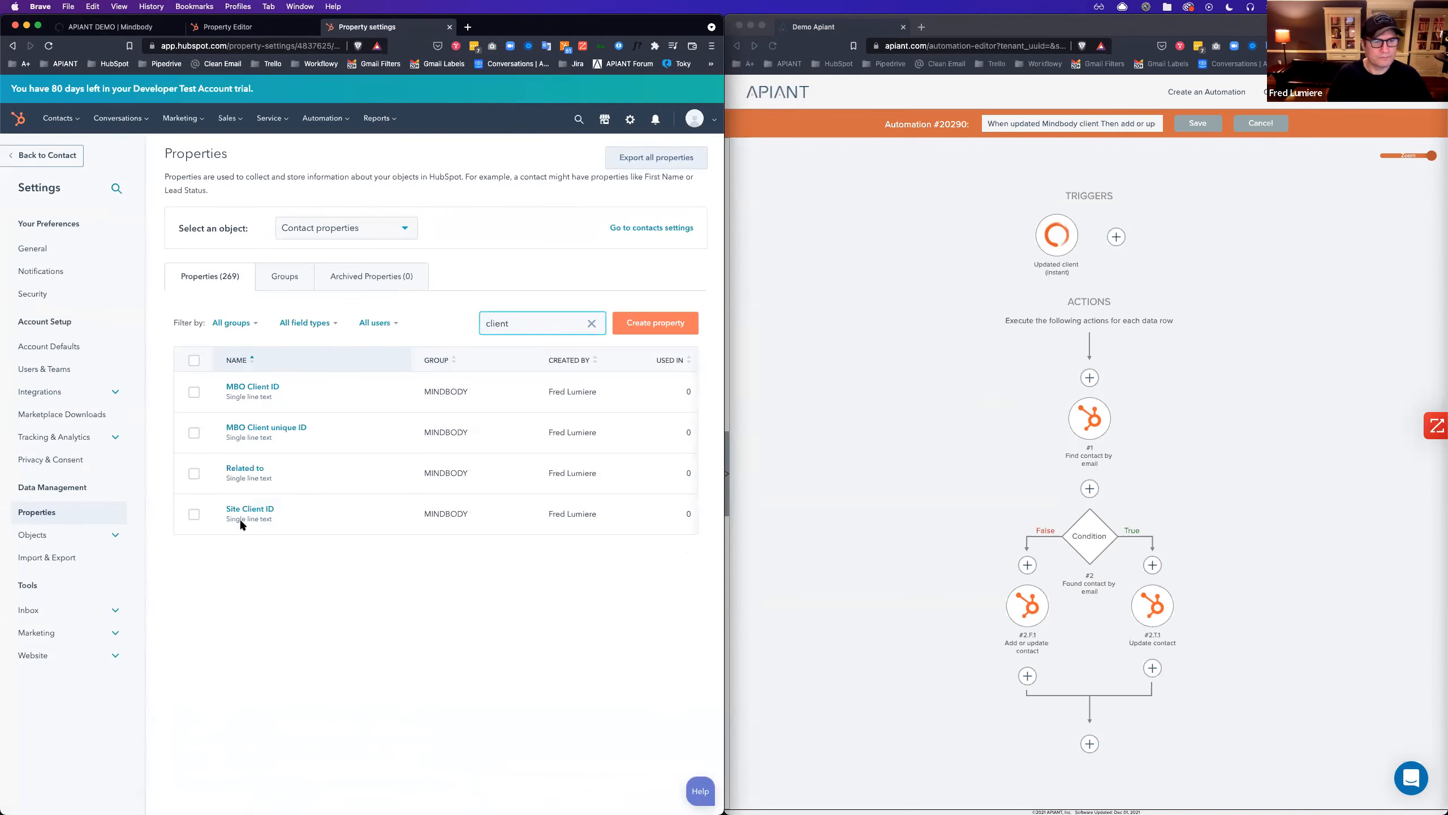
left_click(288, 392)
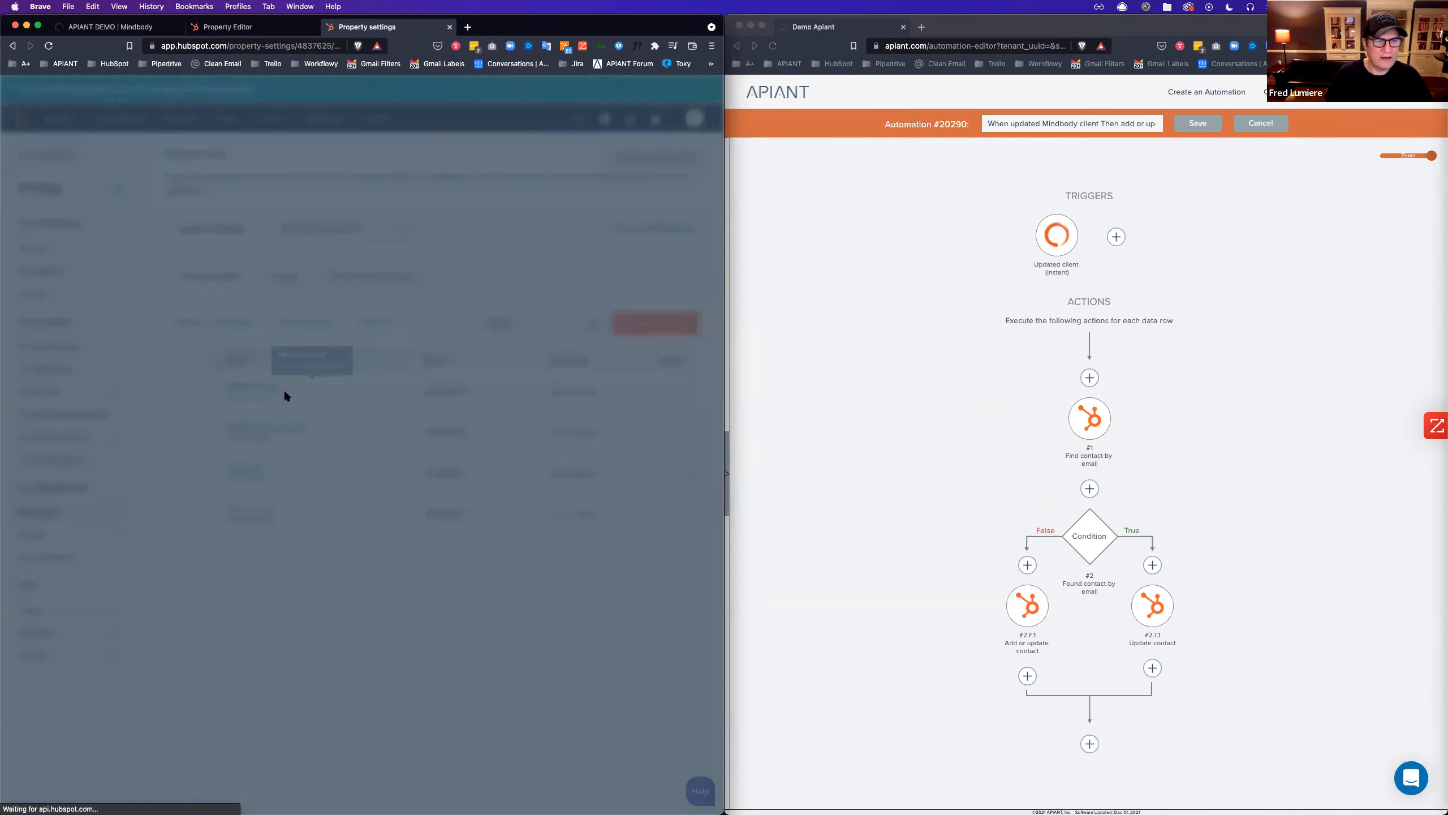
left_click(691, 167)
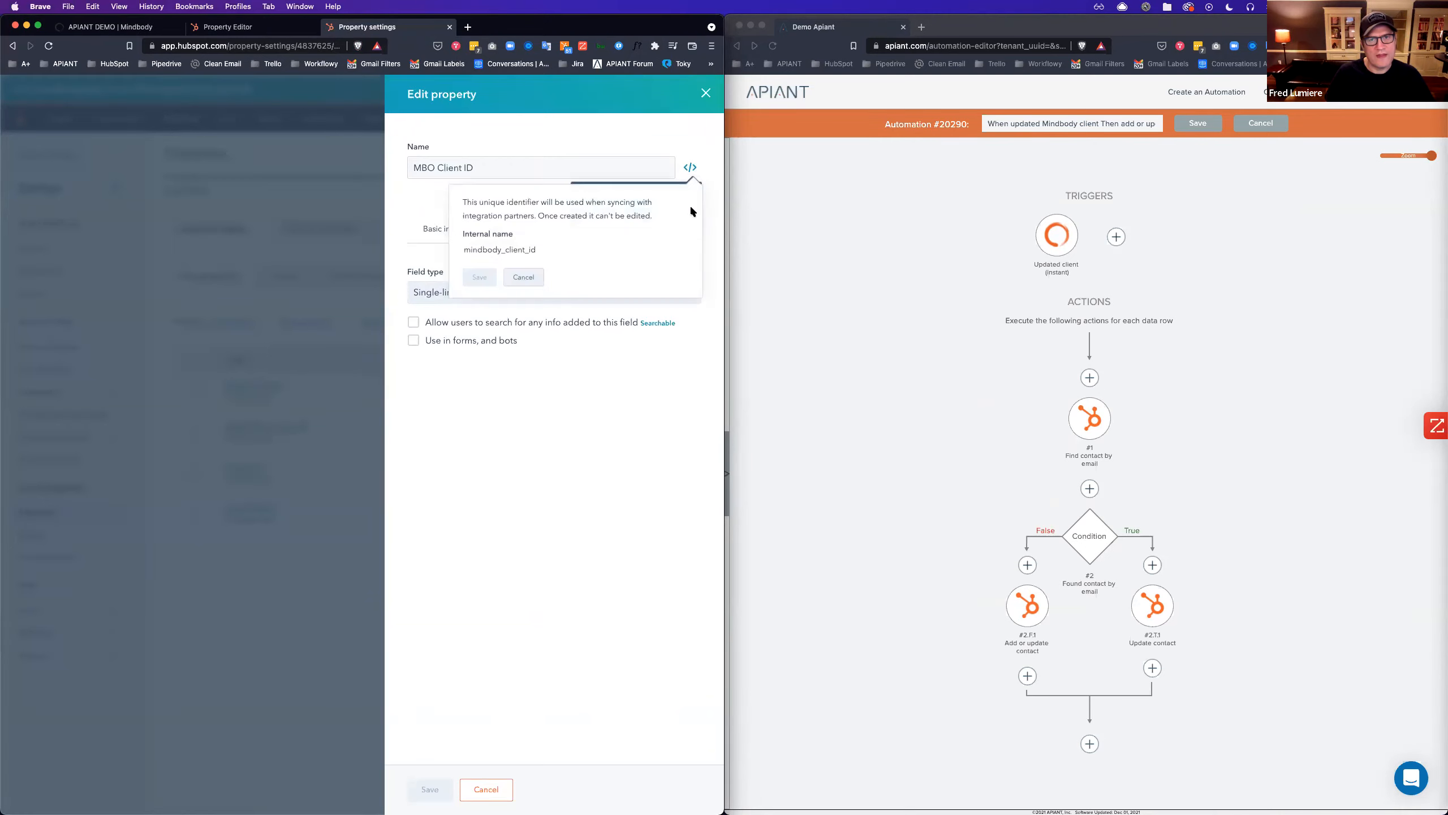
double_click(502, 251)
right_click(502, 250)
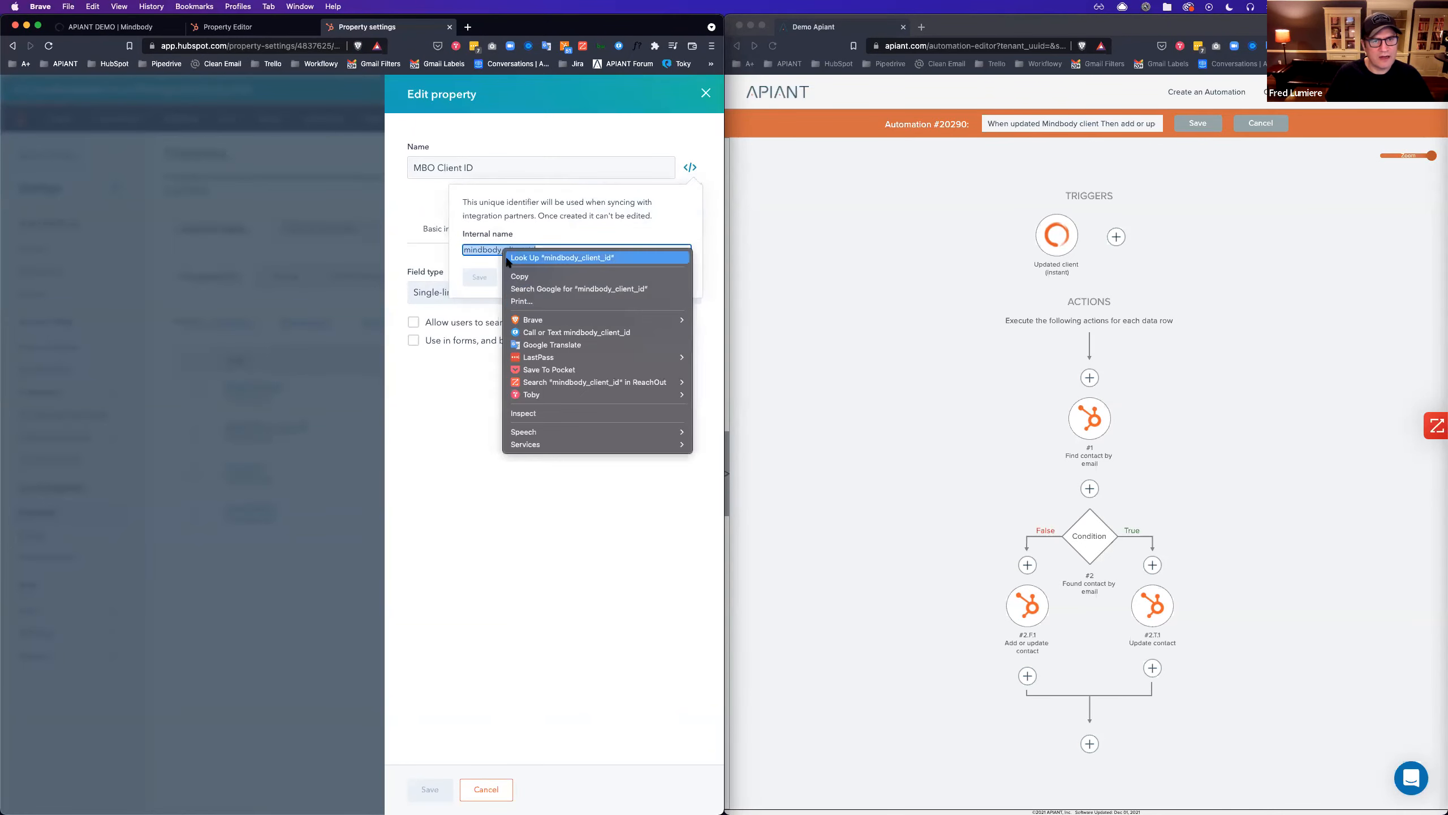
left_click(535, 281)
left_click(1135, 508)
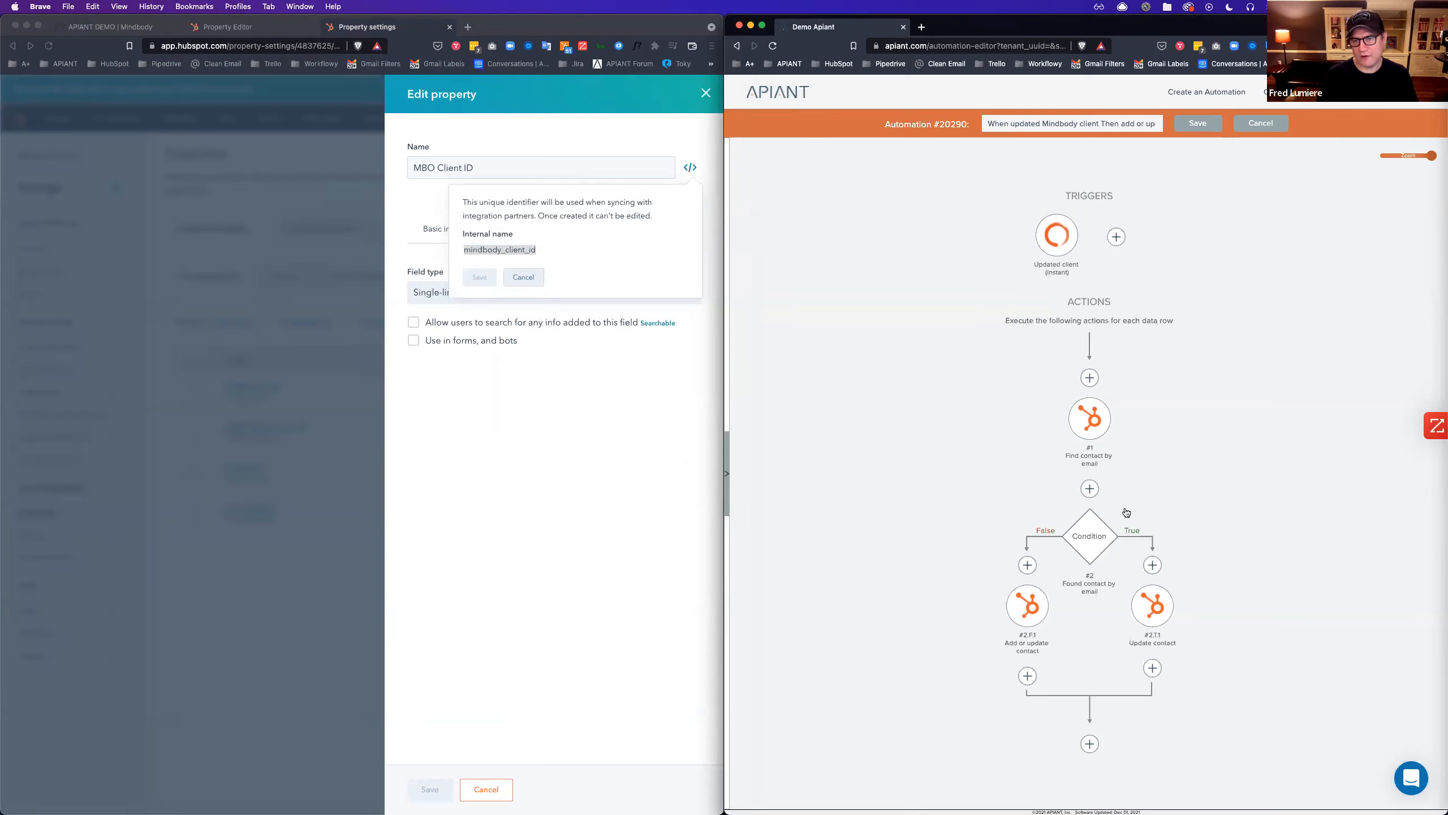
Insert a HubSpot 'Find contact by property' step right after the trigger.
left_click(1090, 488)
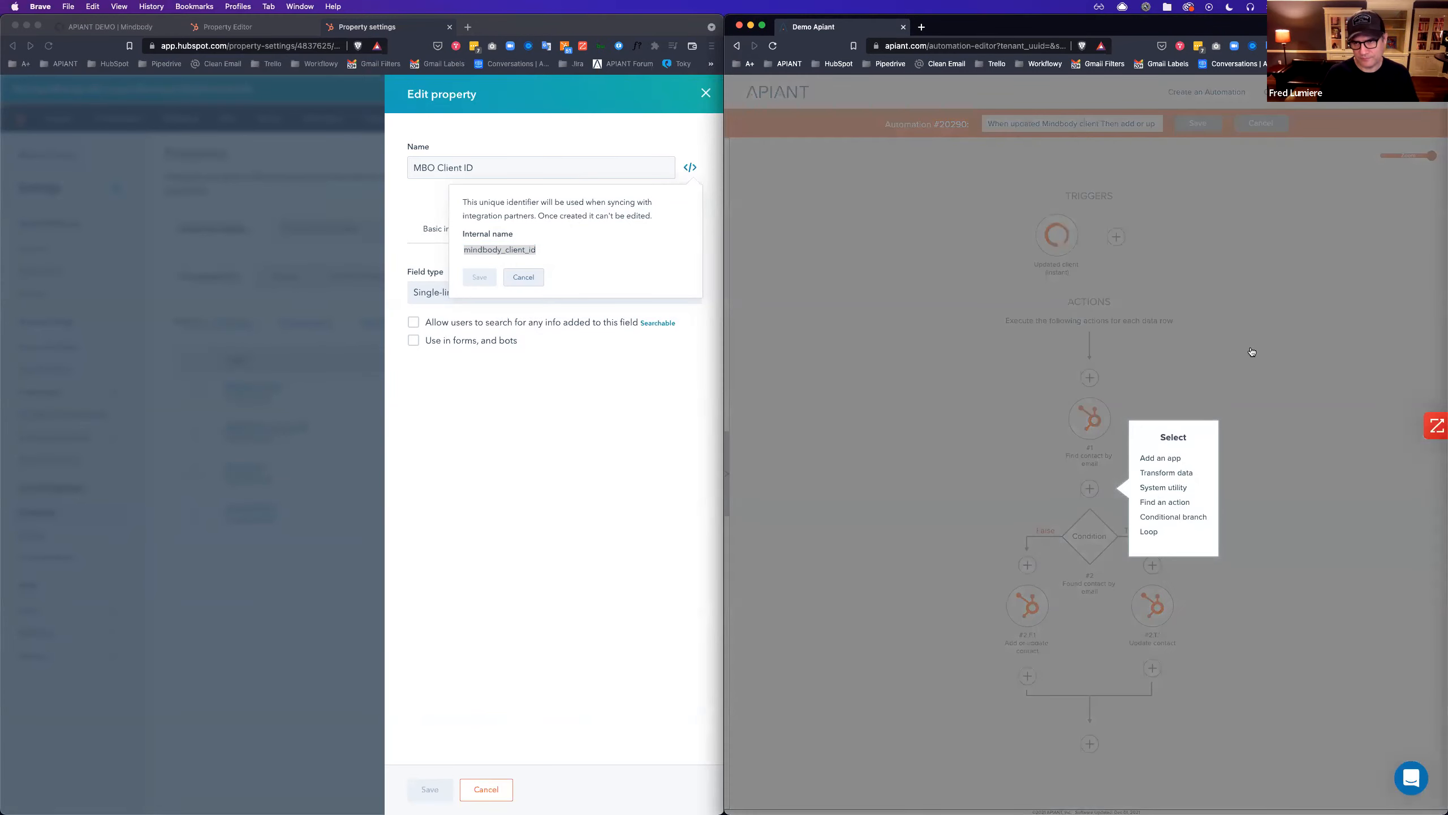
left_click(1252, 352)
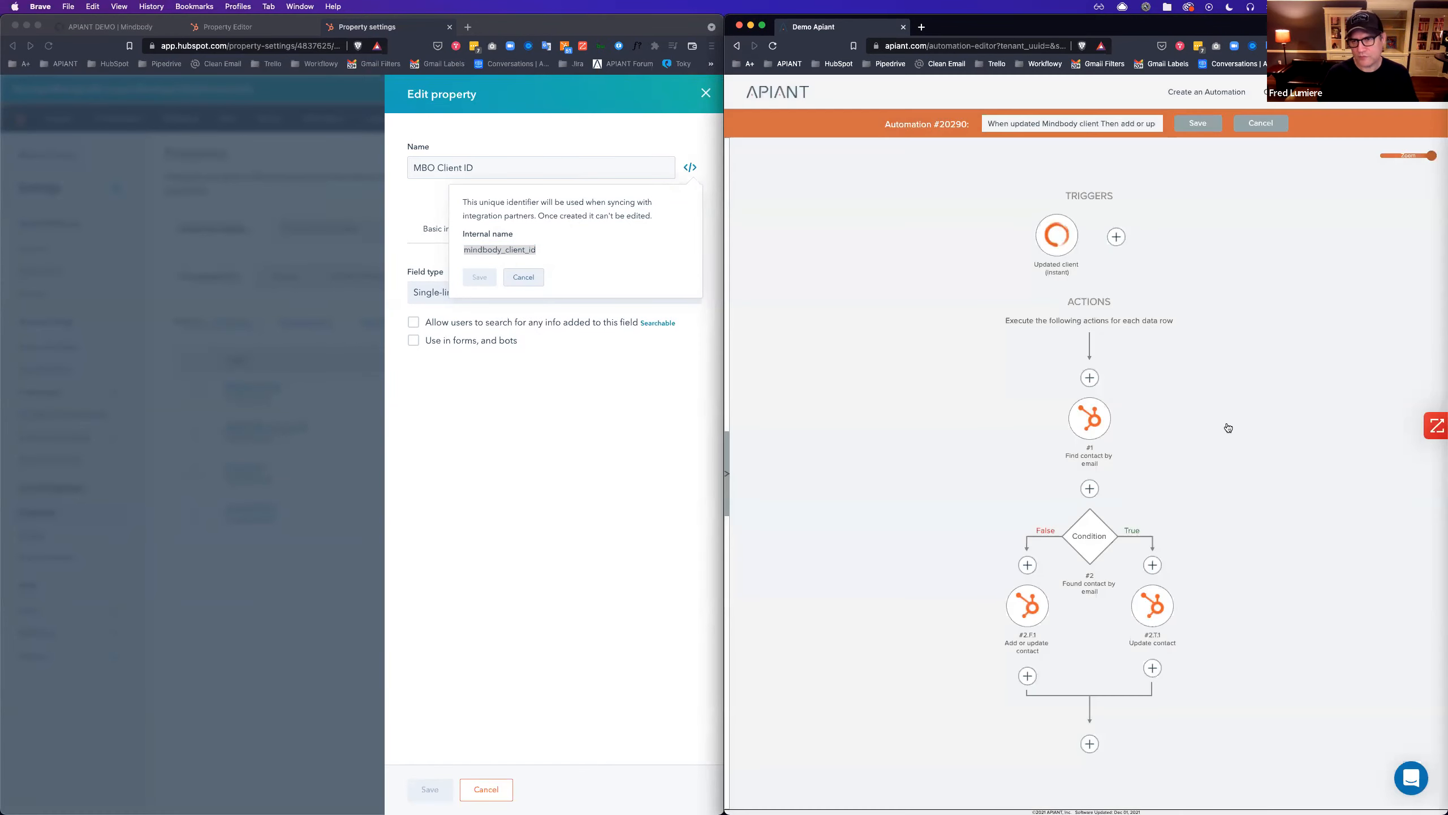
left_click(1089, 377)
left_click(1165, 354)
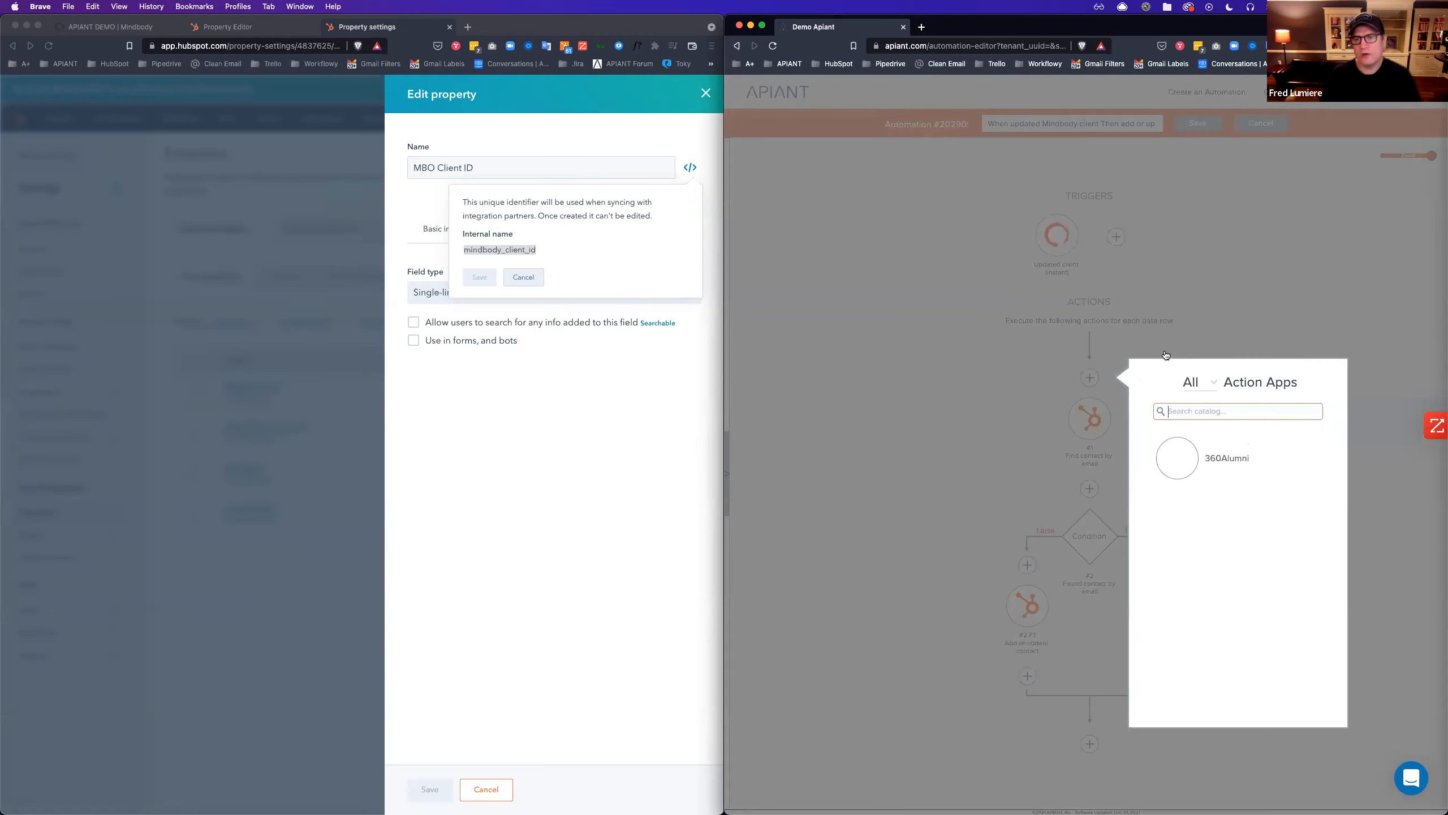
type("hubs")
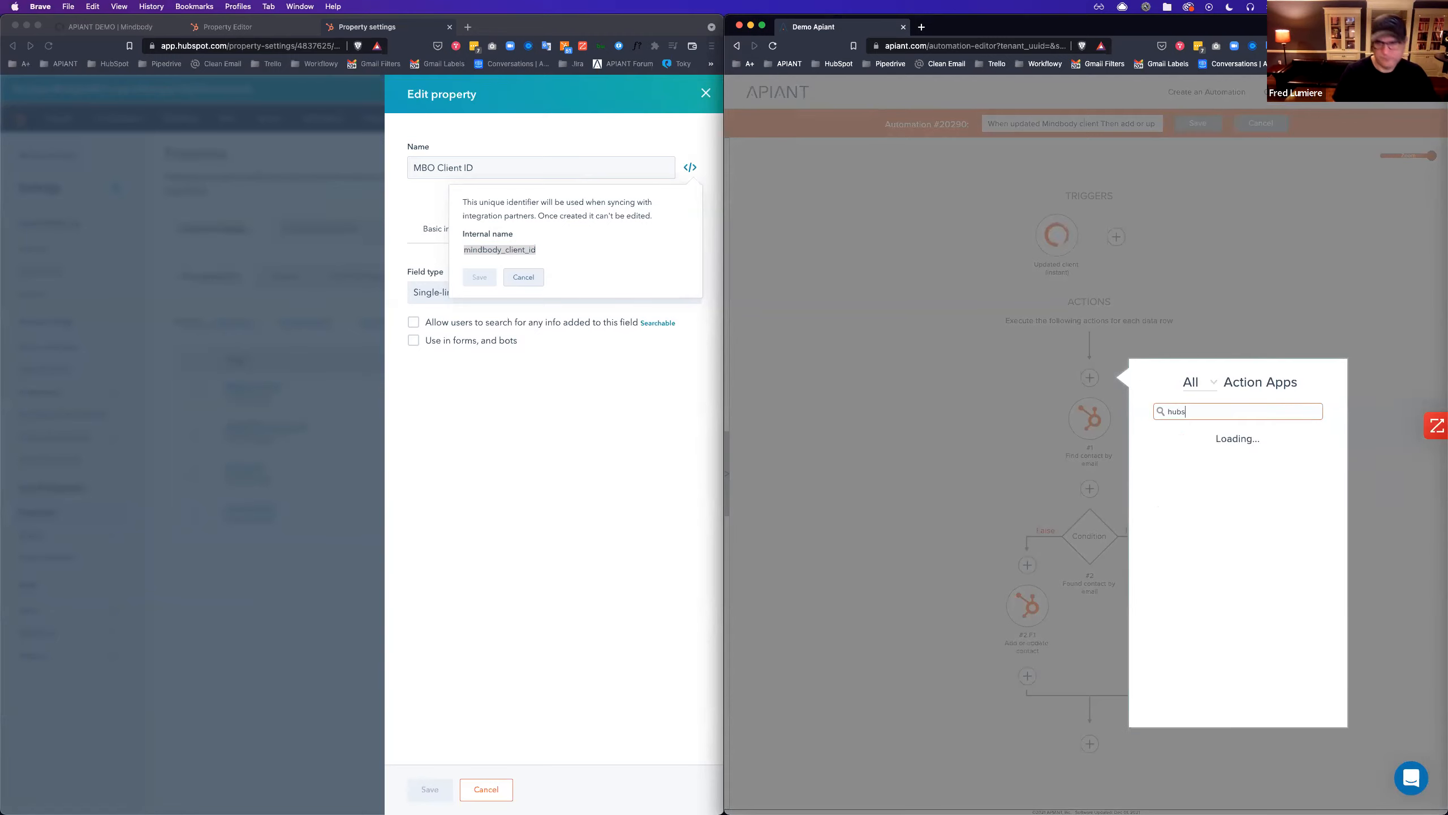
left_click(1180, 456)
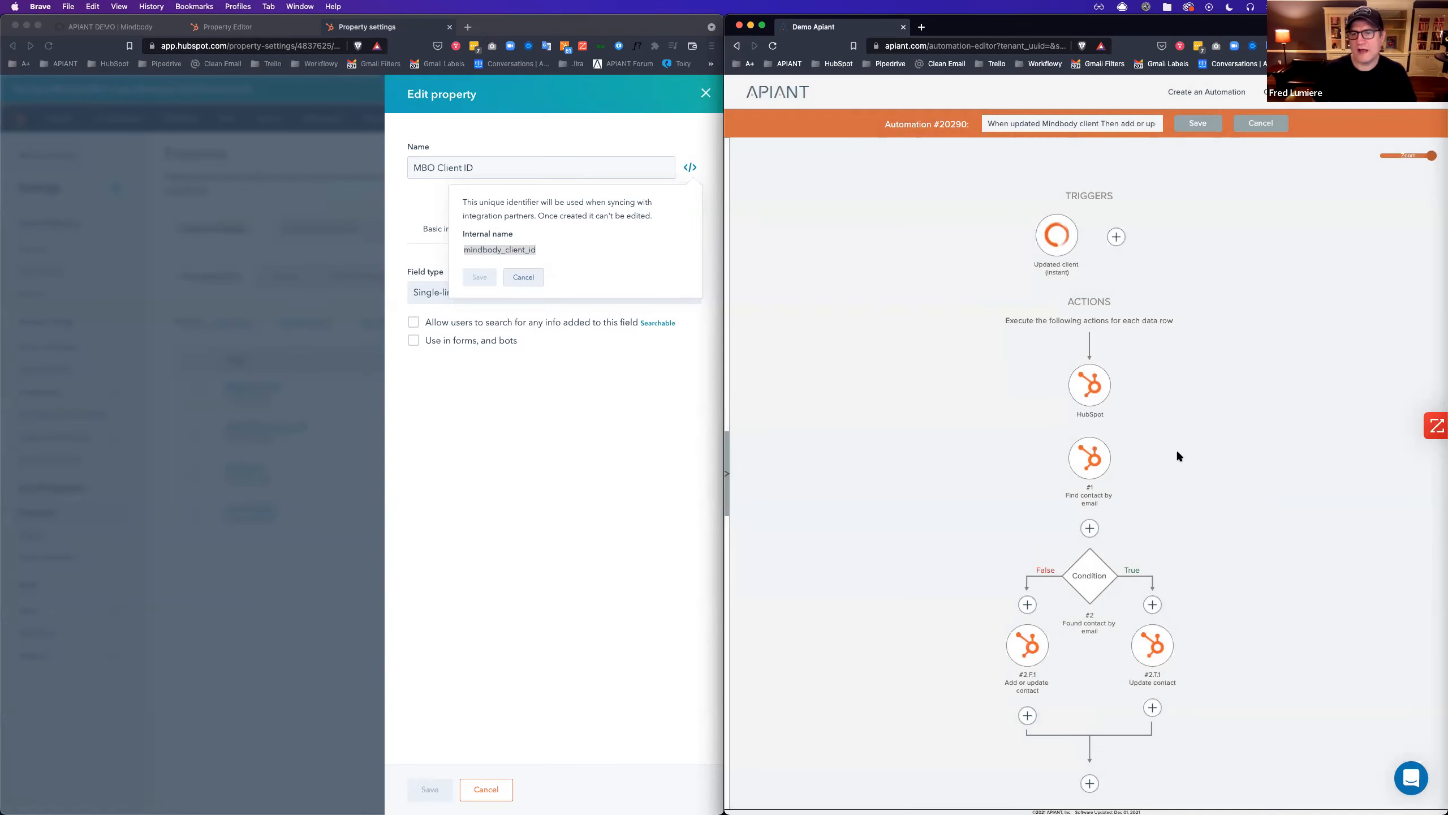
scroll(1177, 456, "down", 10)
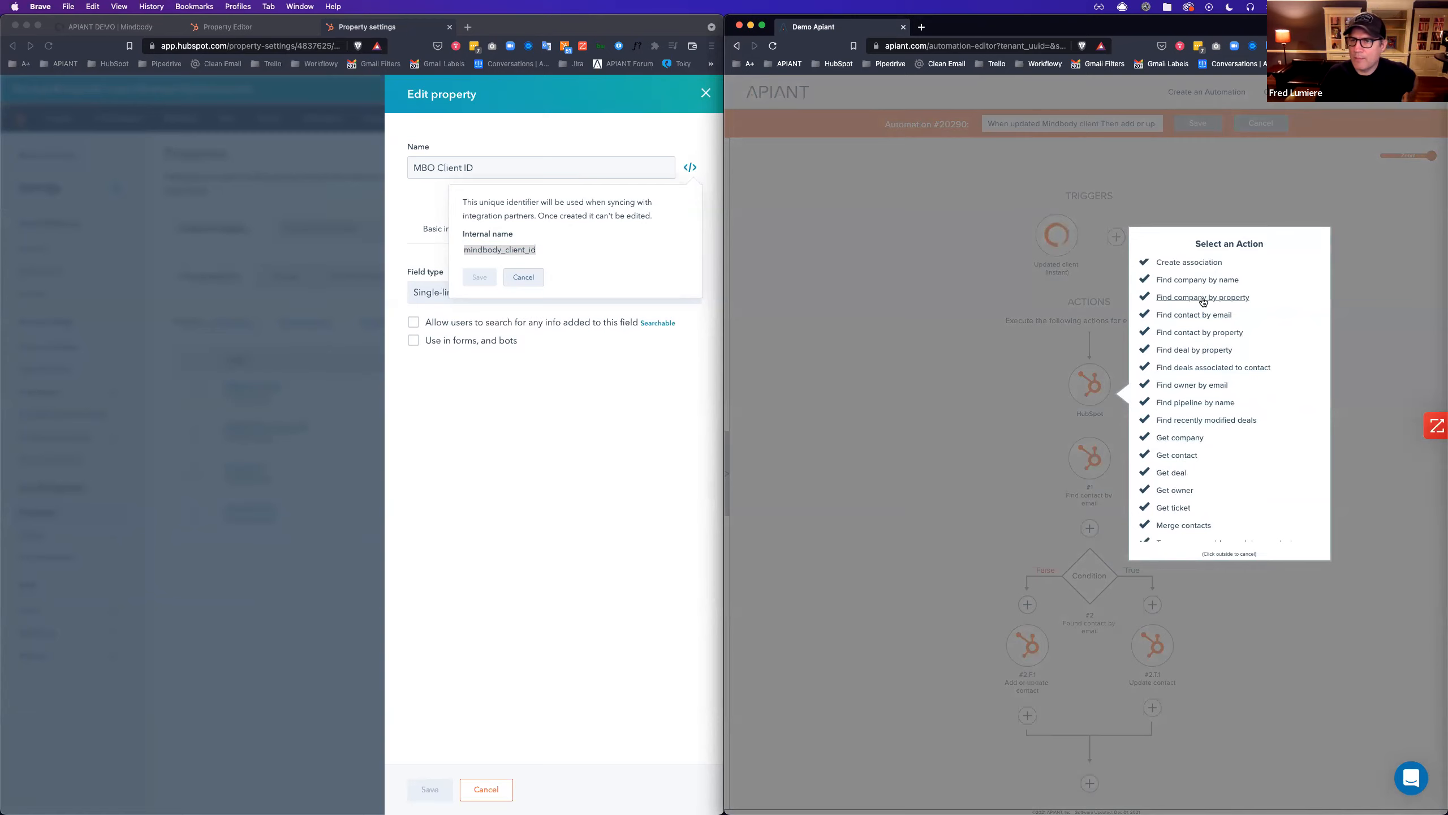
left_click(1199, 333)
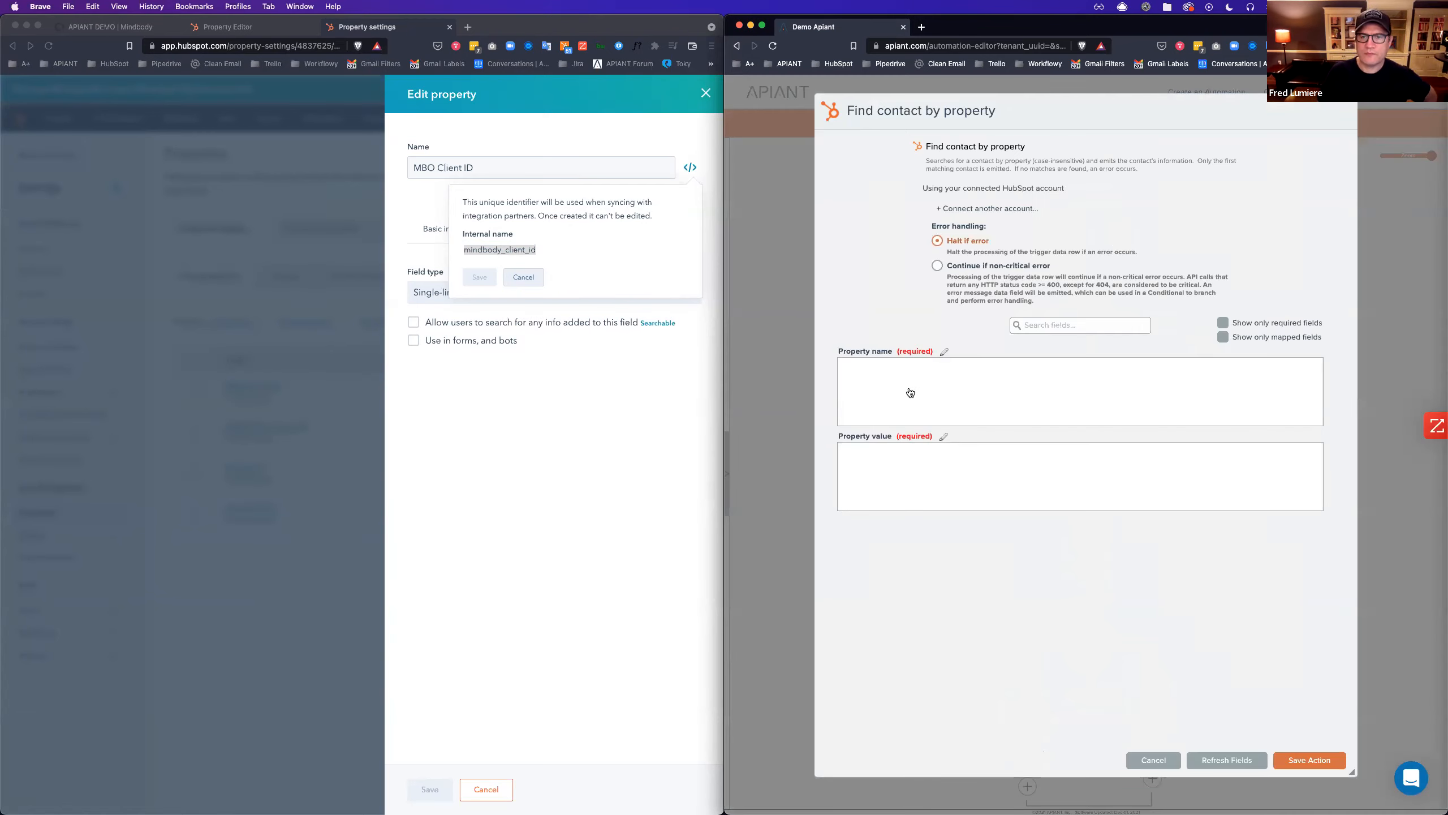
Match mindbody_client_id to eventData clientId, continue on non-critical errors, and save the step.
left_click(912, 391)
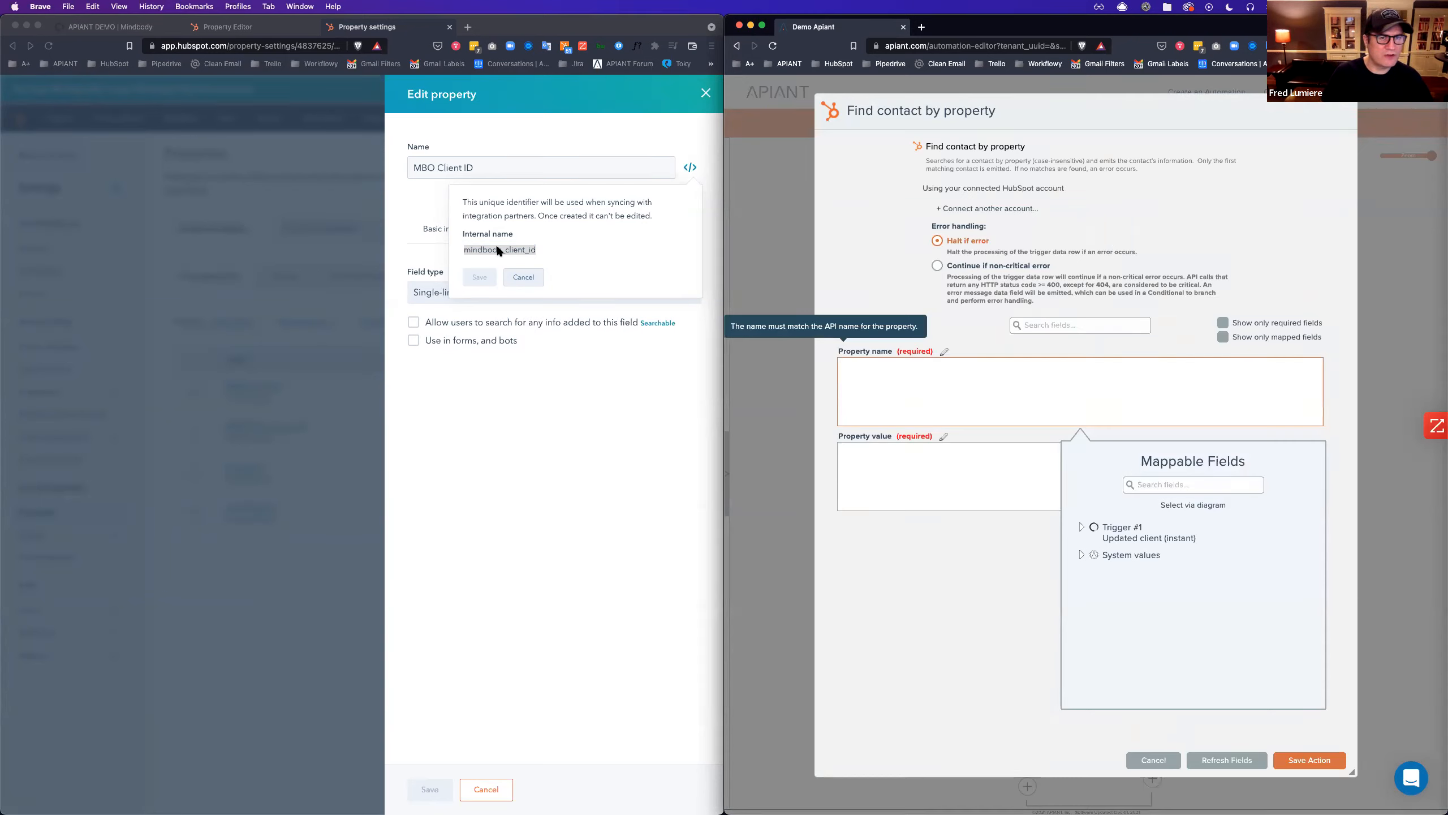
key("super+v")
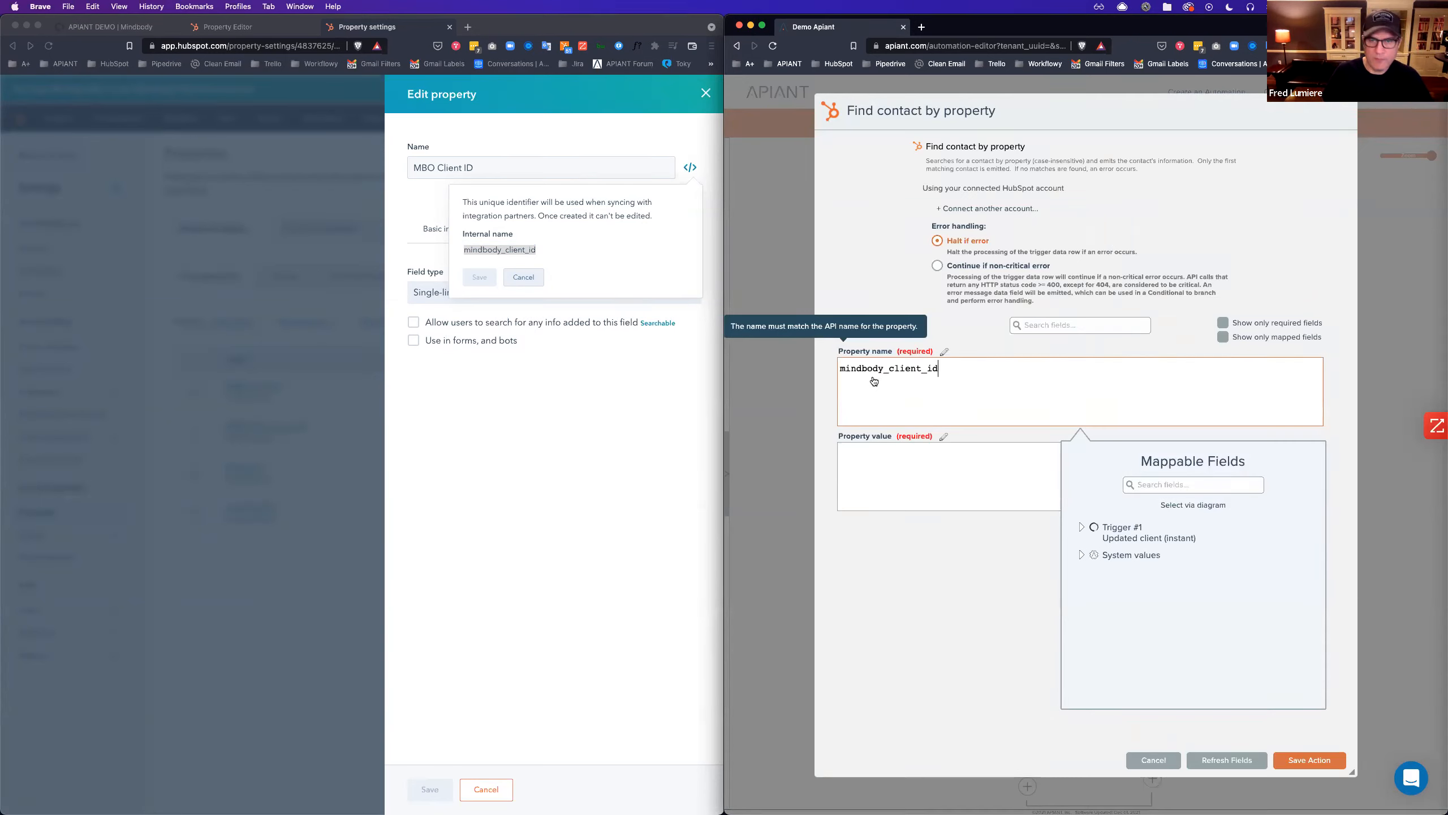
left_click(891, 475)
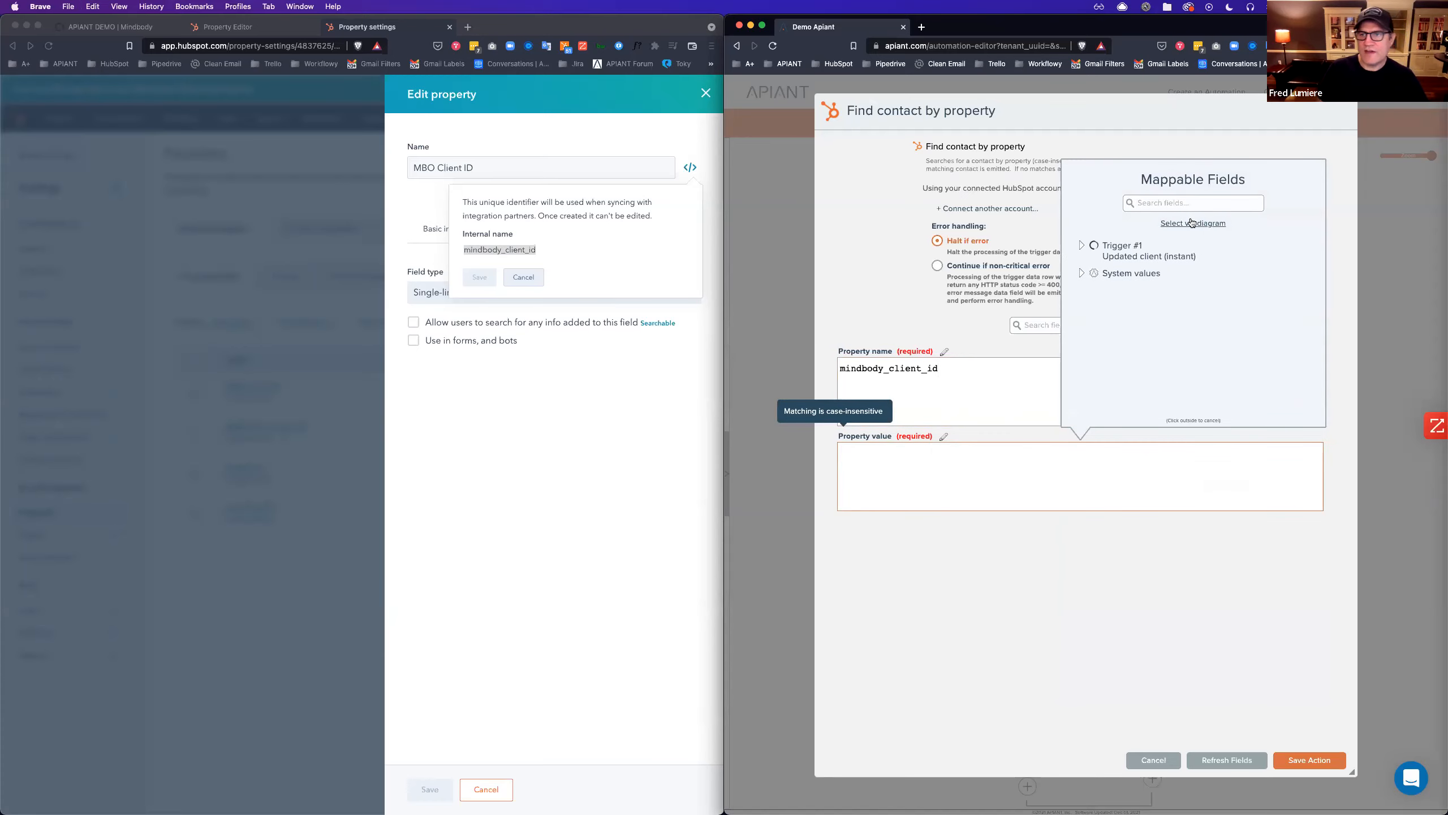
left_click(1192, 223)
mouse_move(1060, 266)
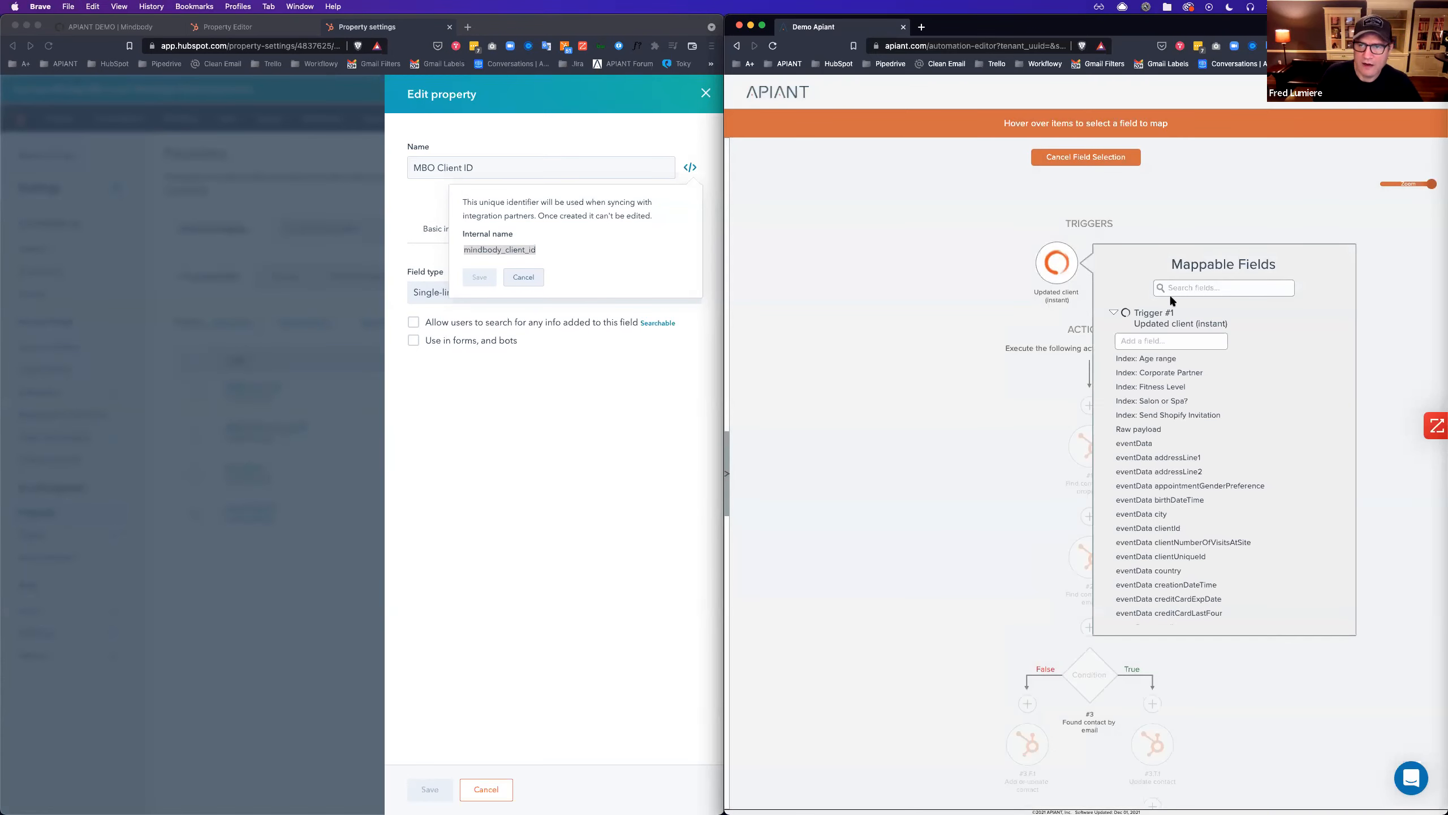
type("id")
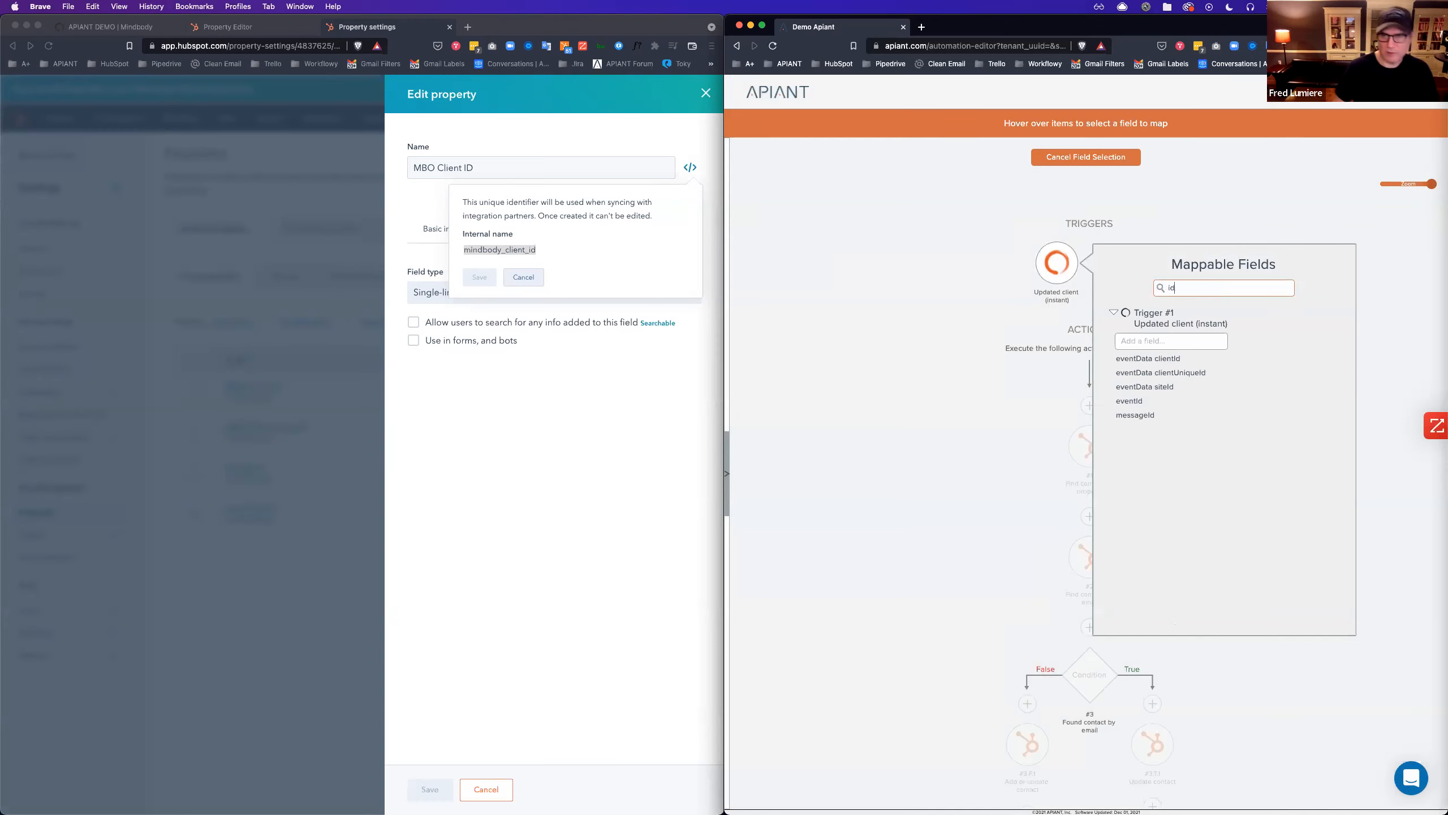
left_click(1206, 365)
left_click(951, 338)
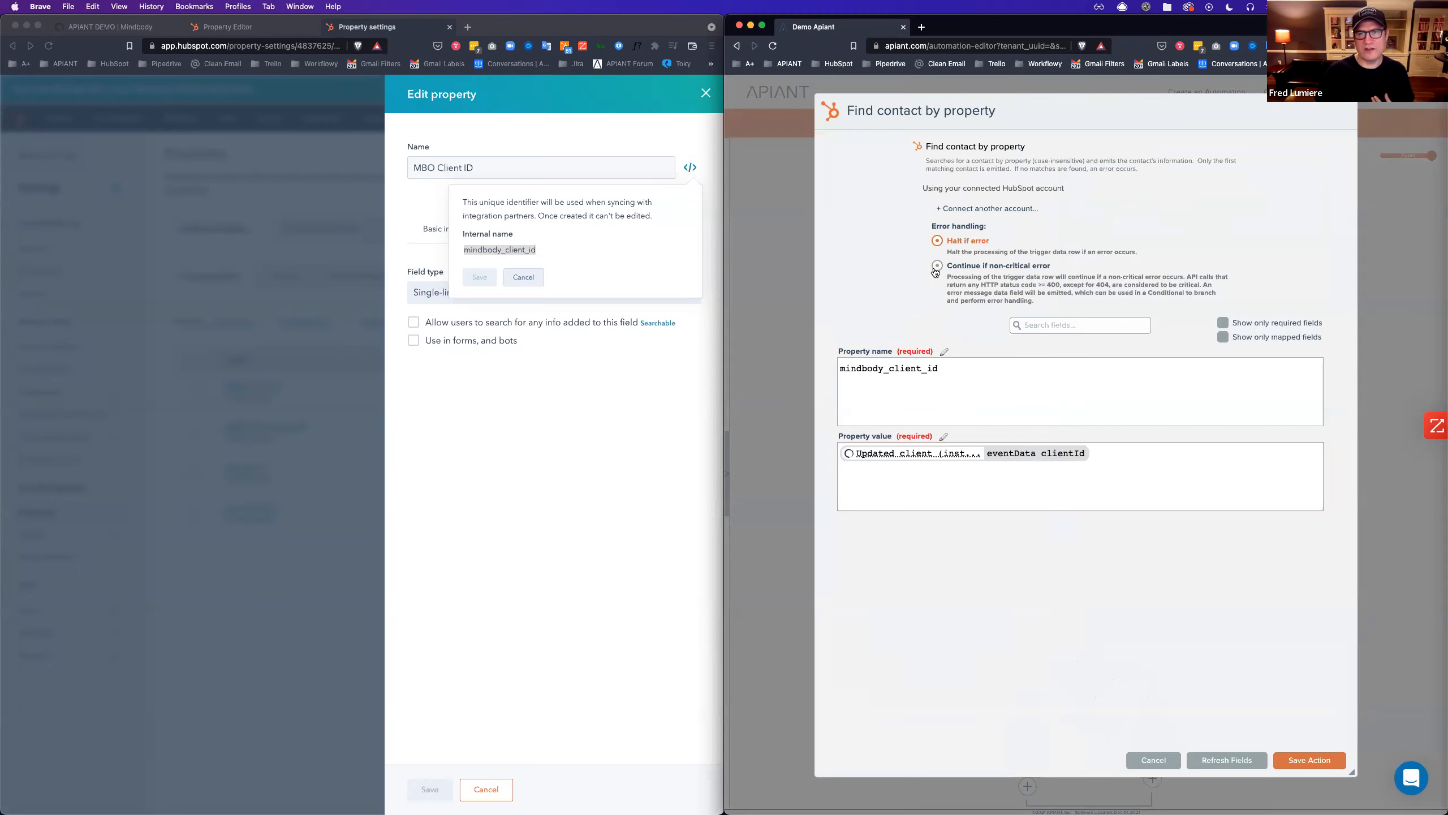
left_click(938, 266)
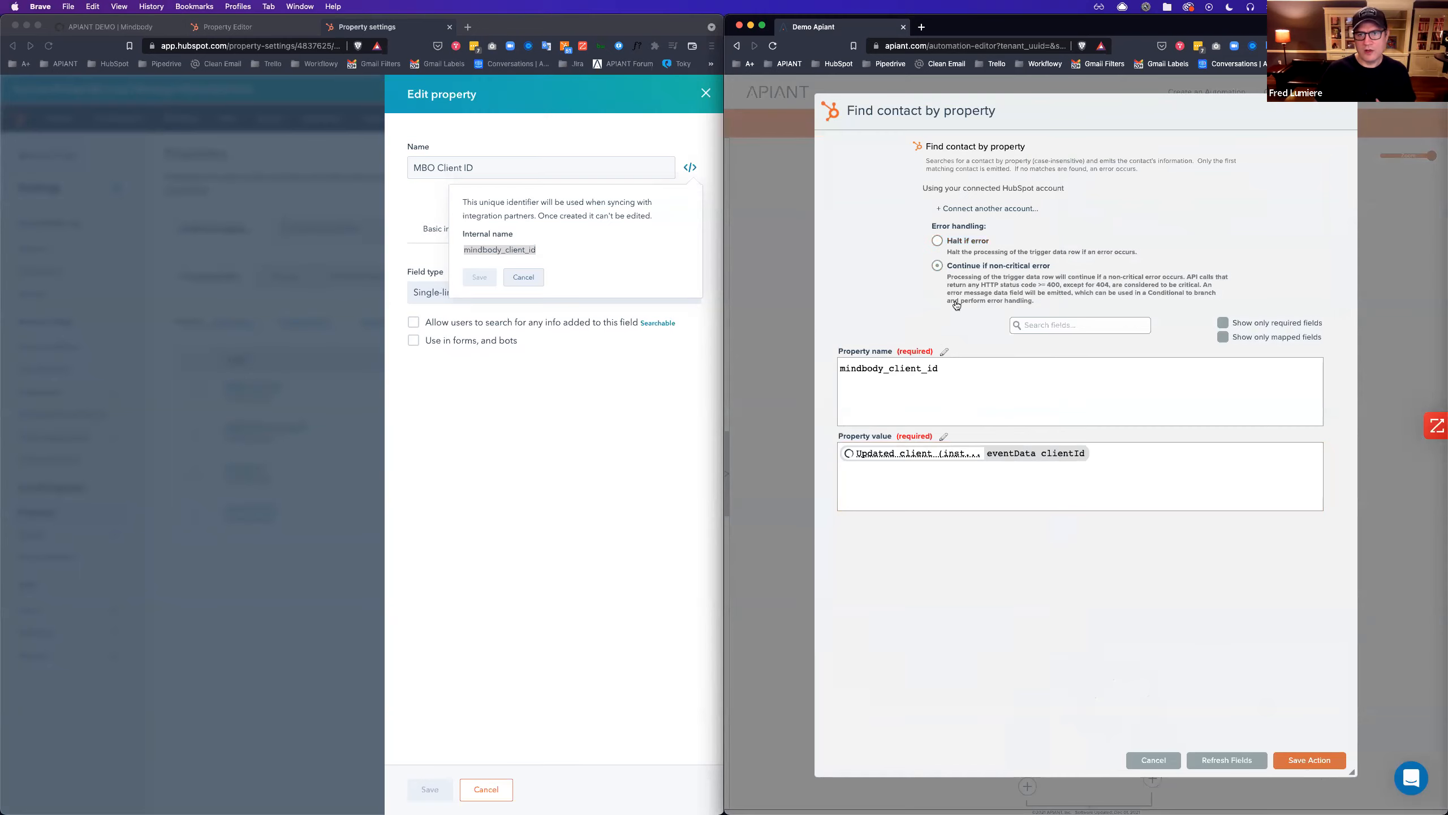
left_click(1301, 762)
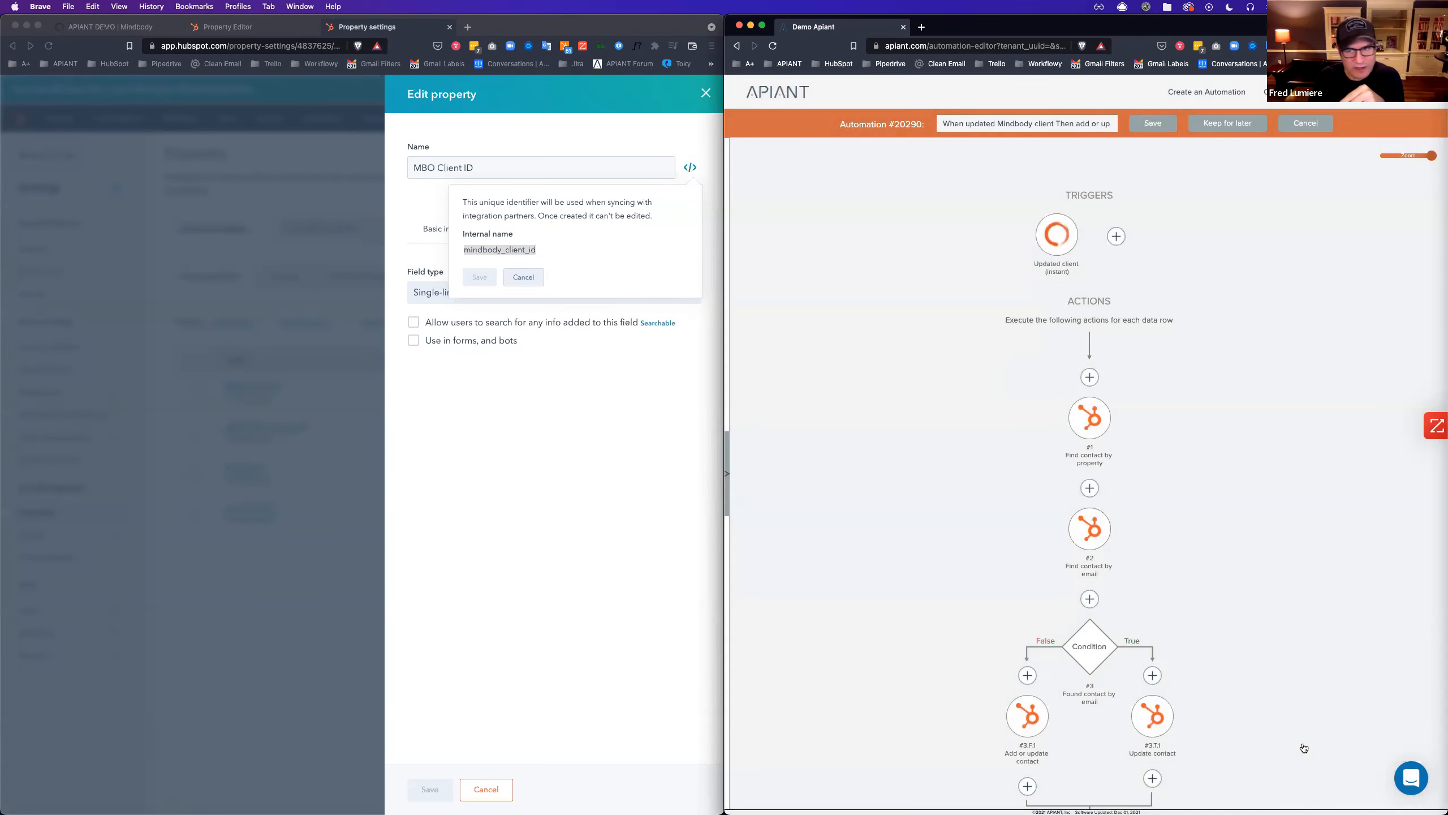
Check which steps use the Find contact by email step's results.
scroll(1197, 575, "down", 3)
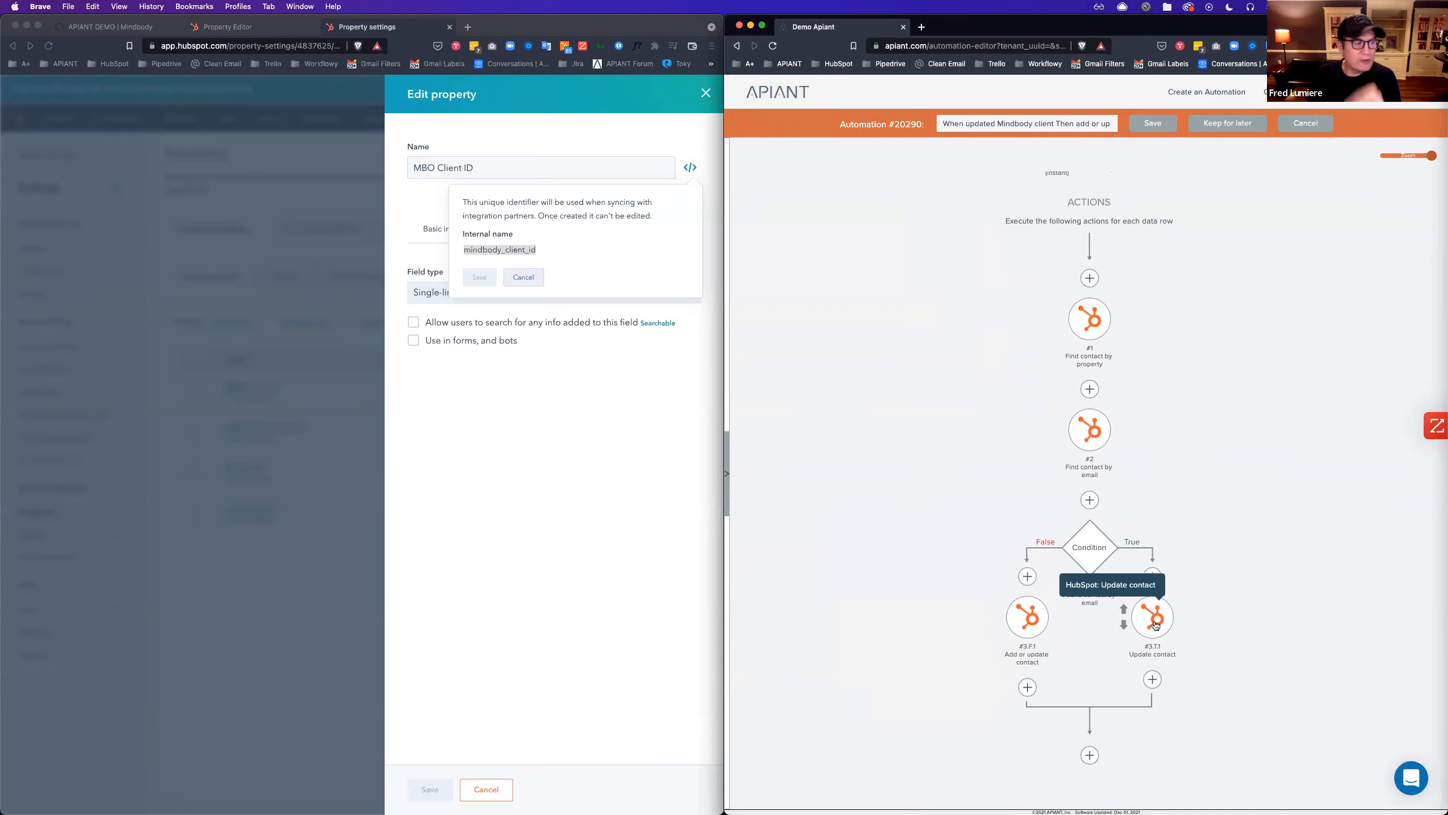
right_click(1092, 432)
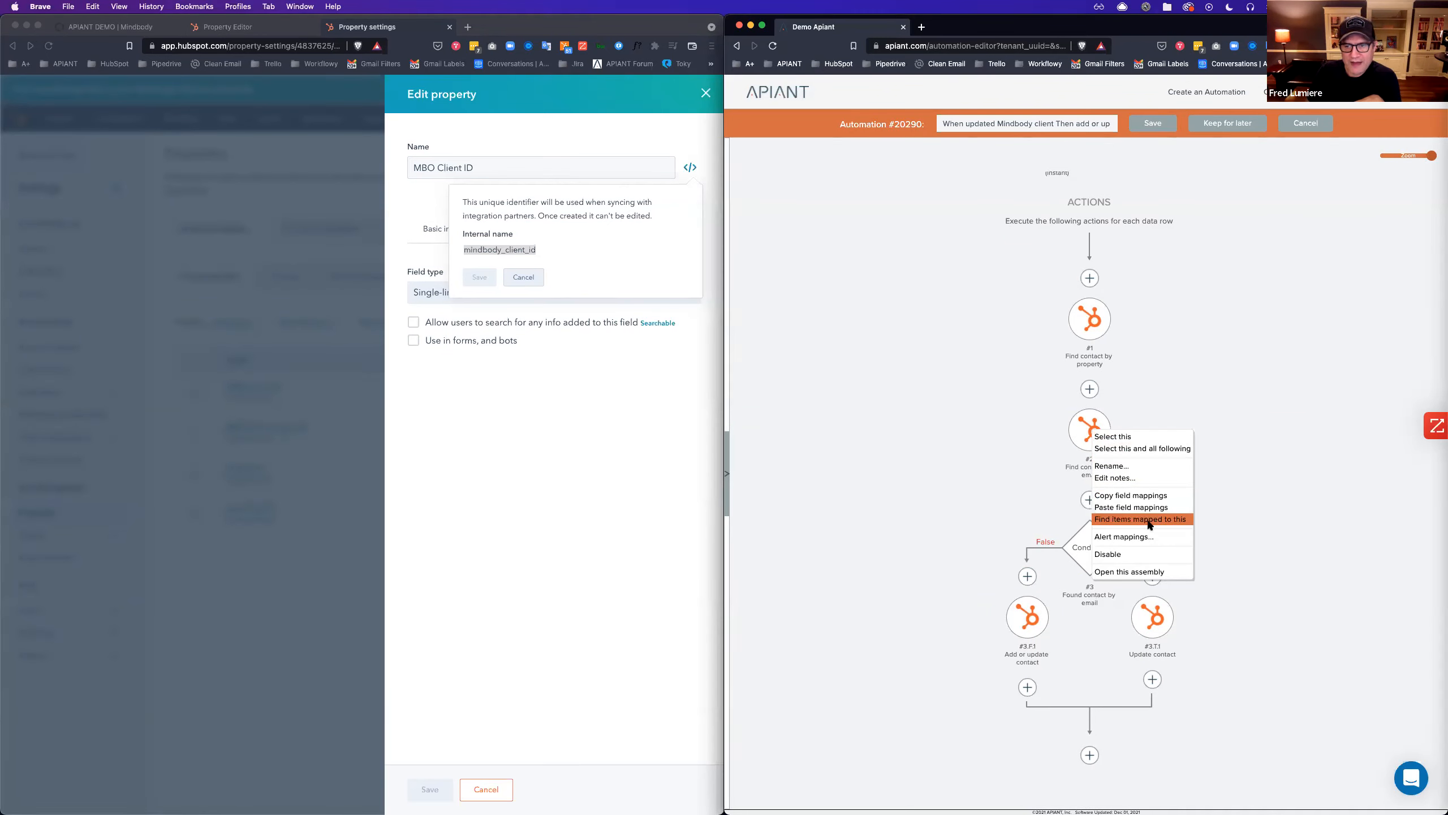
left_click(1150, 524)
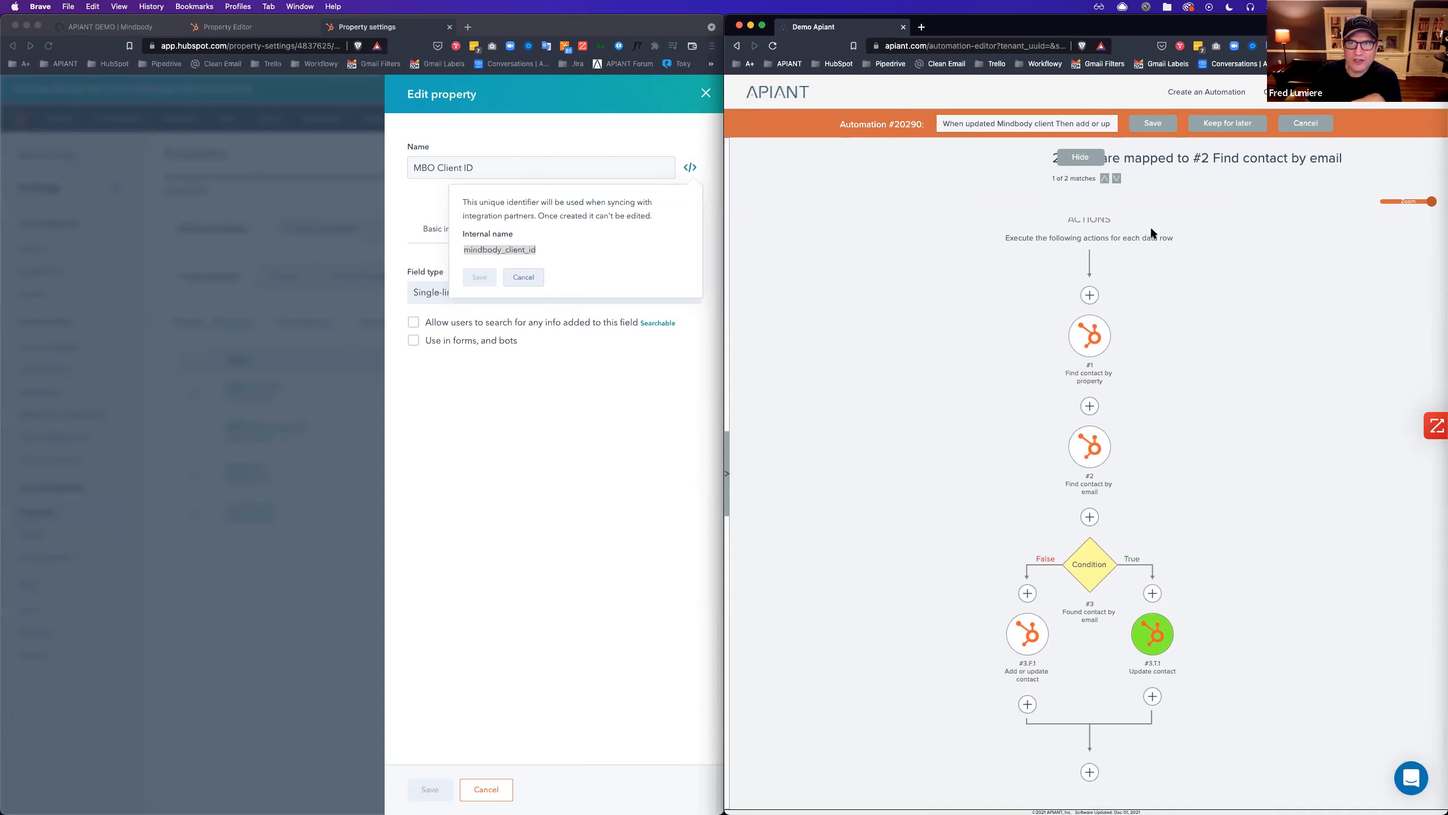
scroll(1111, 211, "up", 3)
scroll(1241, 403, "down", 5)
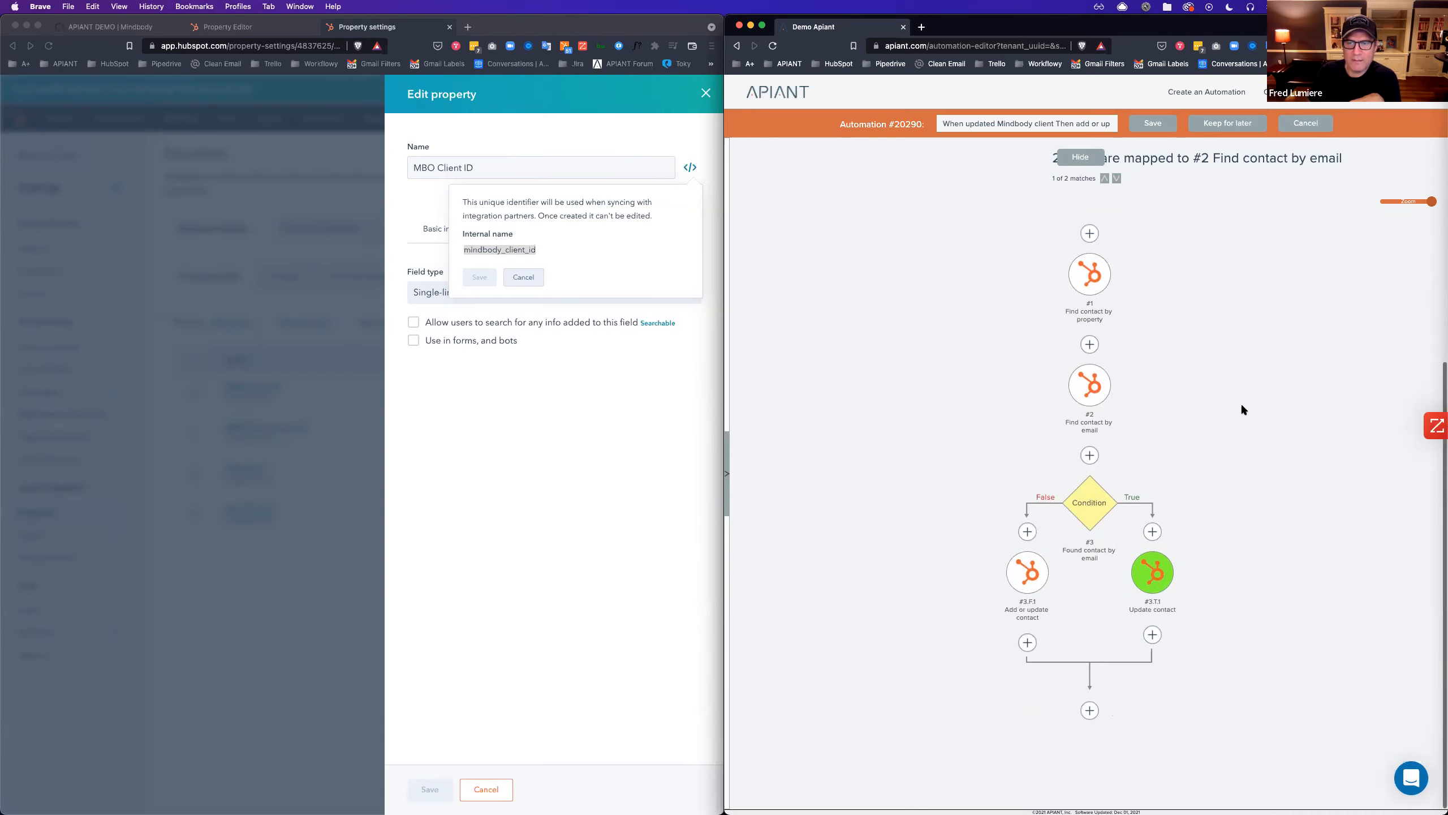
Swap the condition's email canonicalvid for Action #1's canonicalvid and save the condition.
mouse_move(1154, 574)
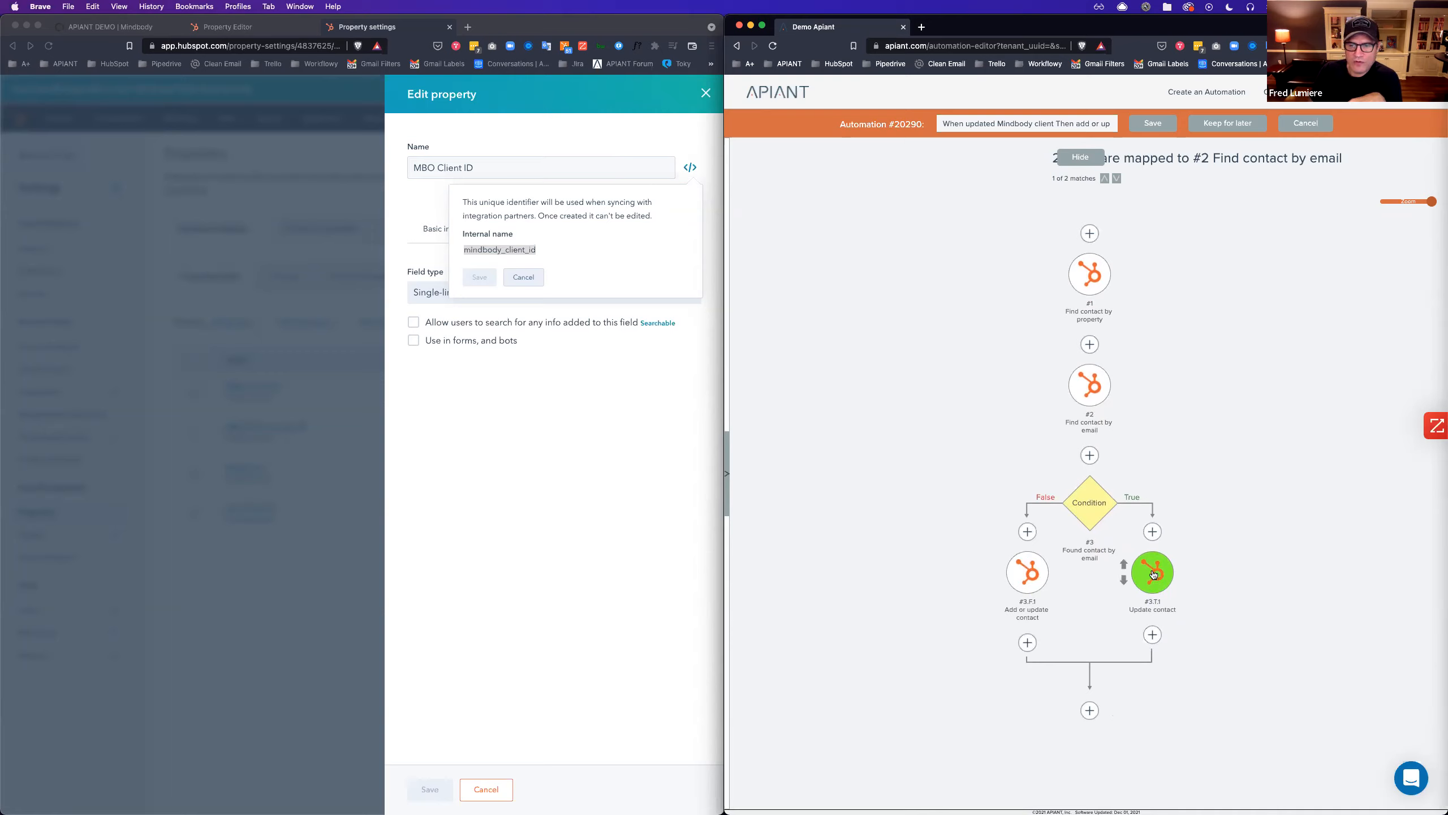
left_click(1083, 508)
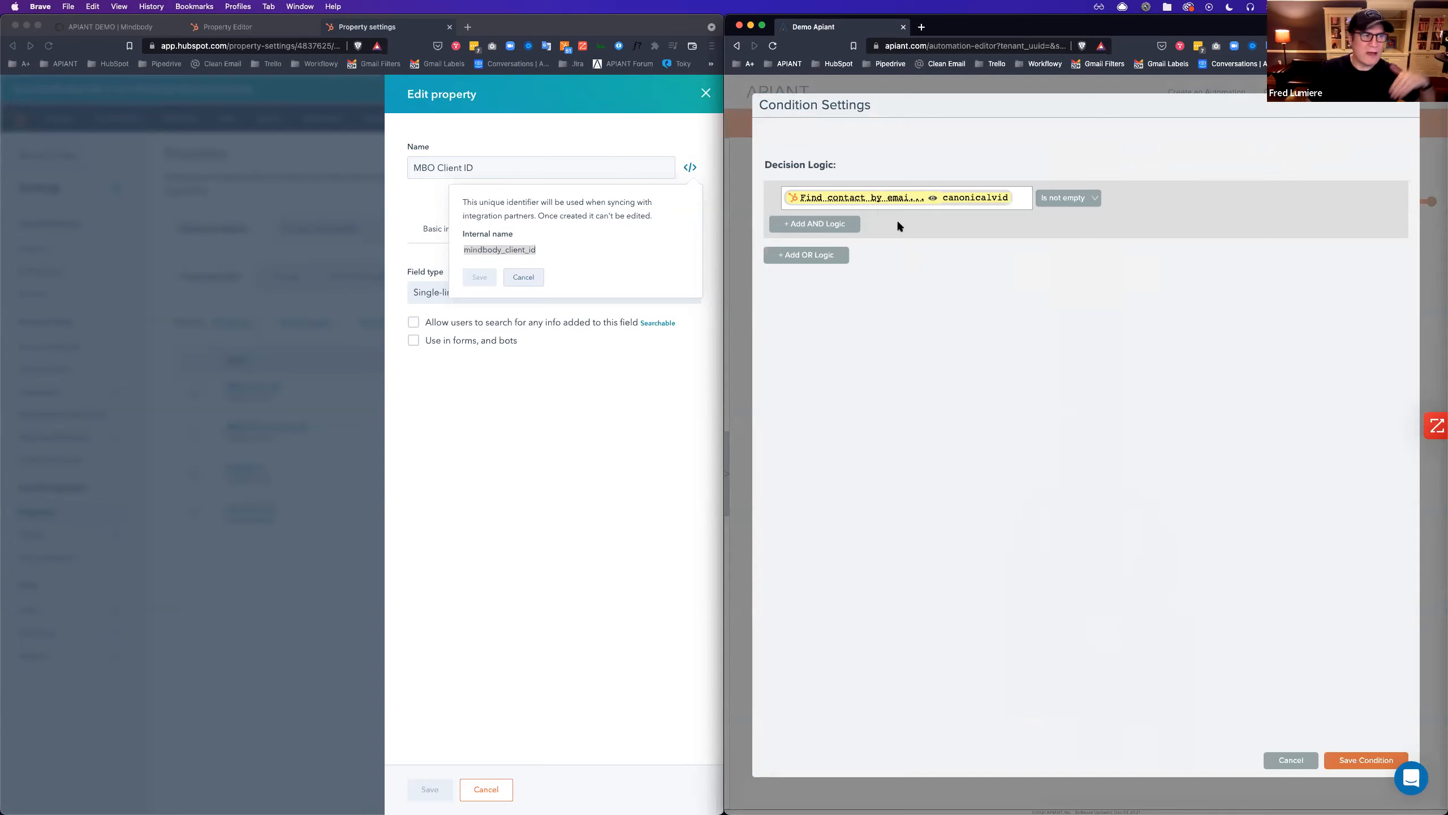
left_click(1018, 198)
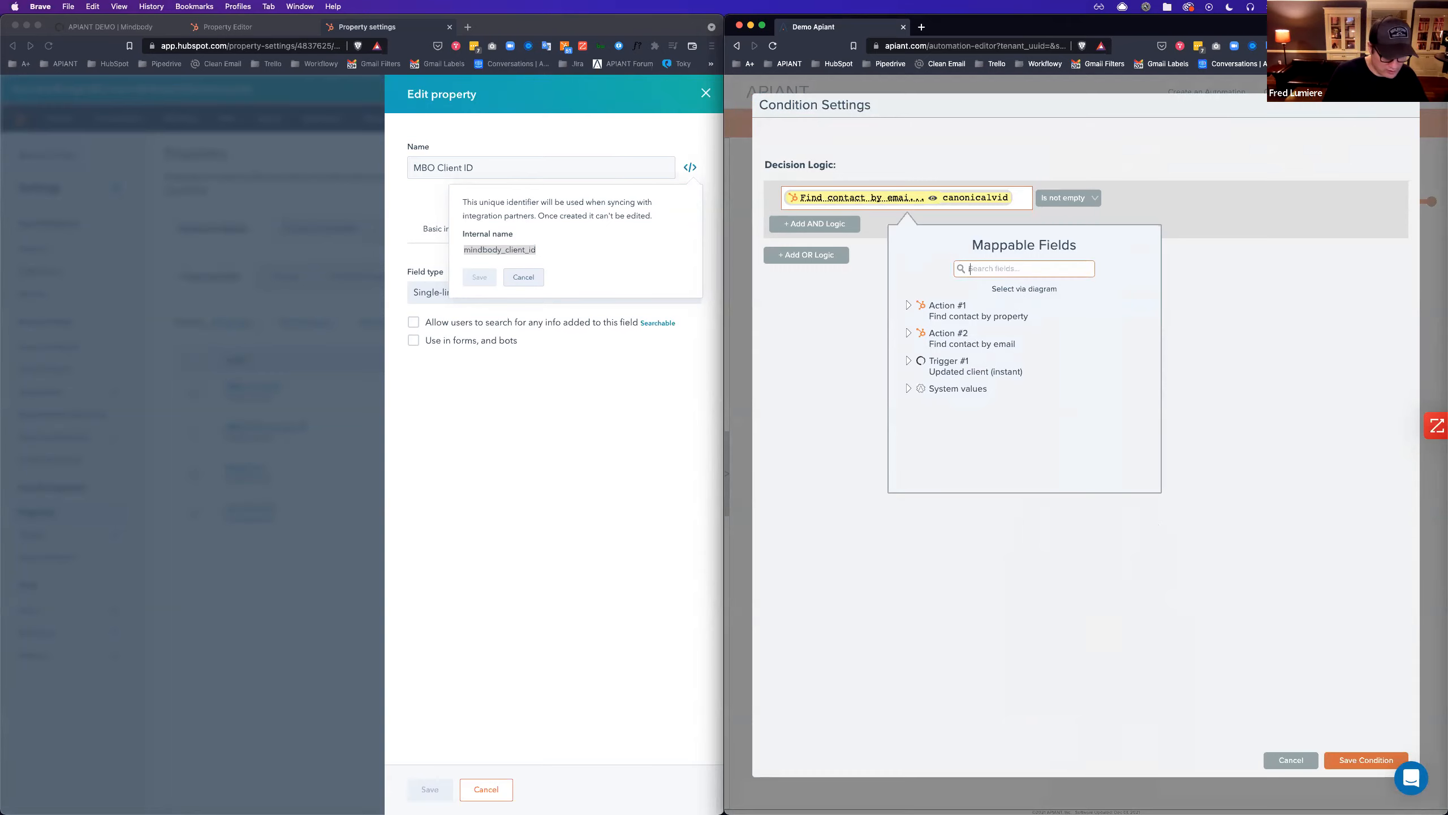
type("id")
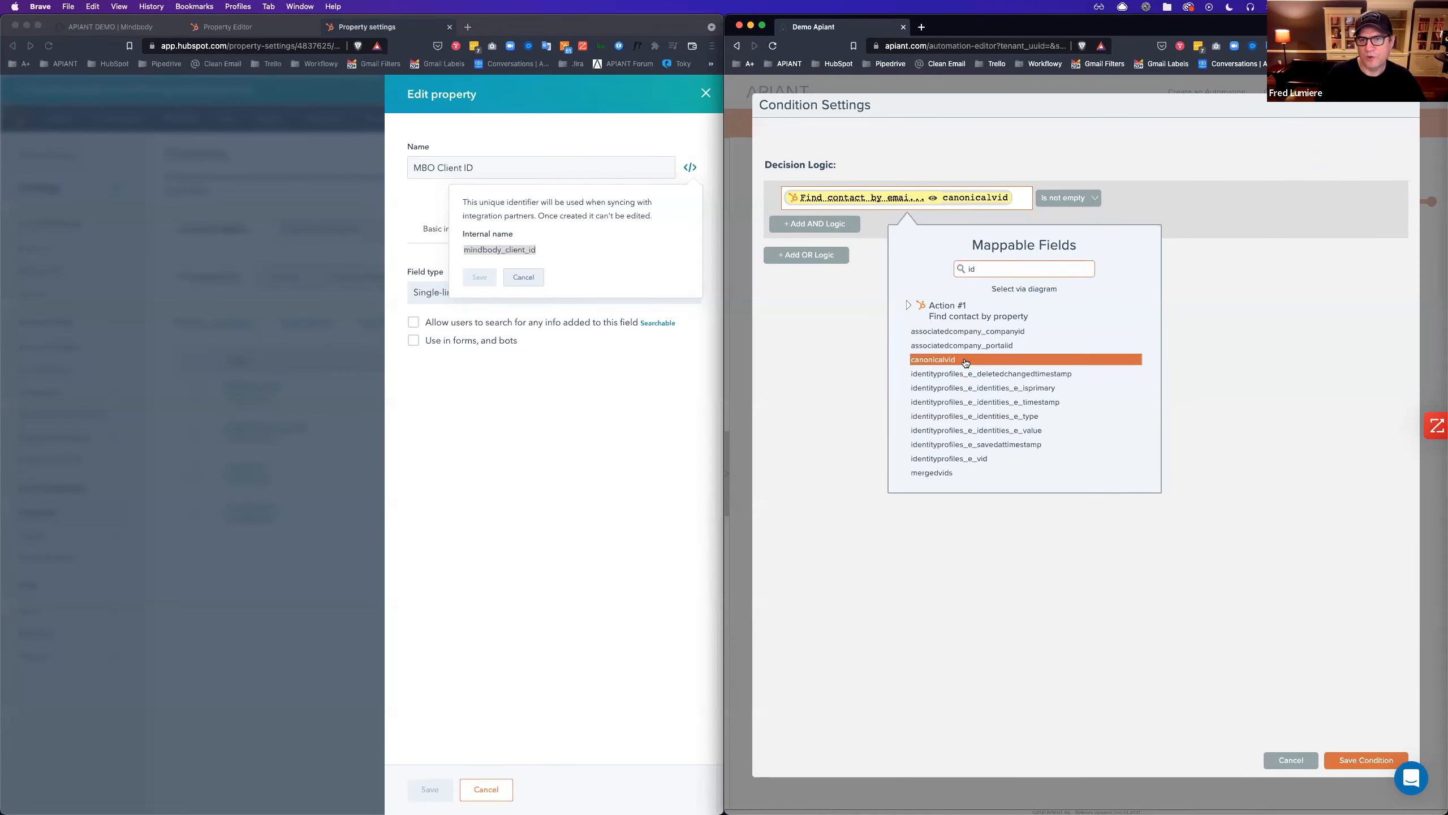
left_click(947, 360)
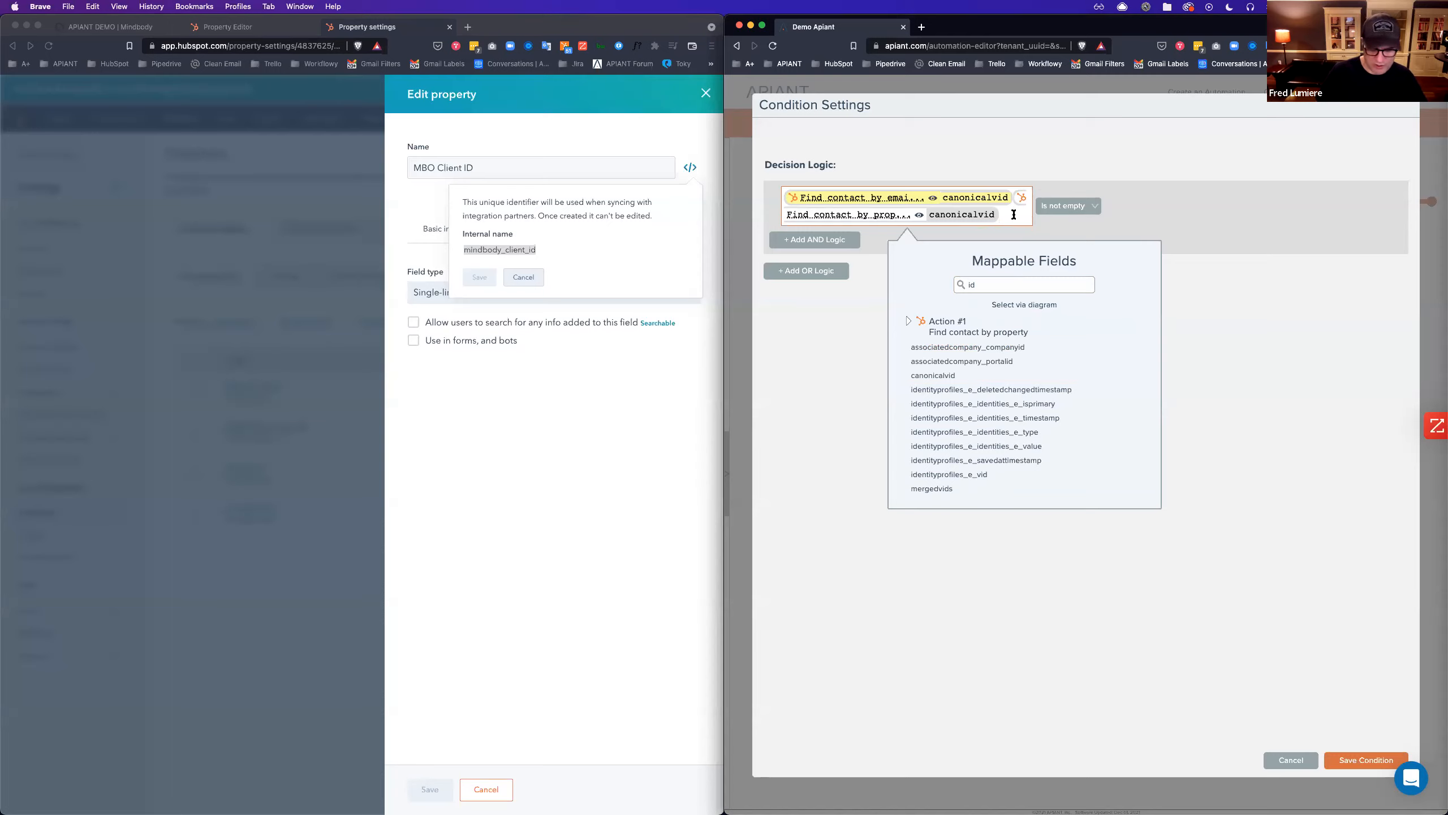
key("BackSpace")
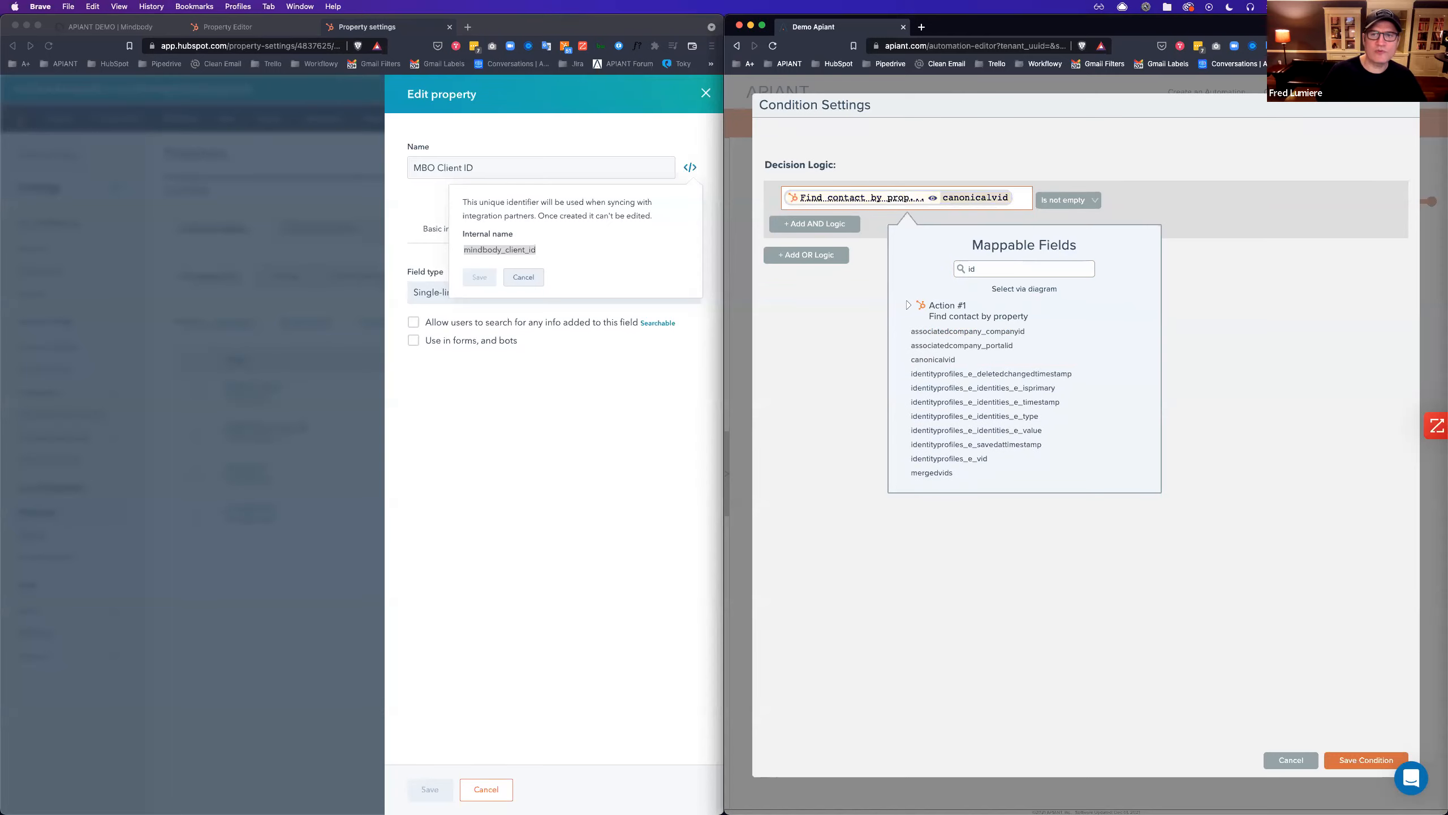
left_click(1369, 760)
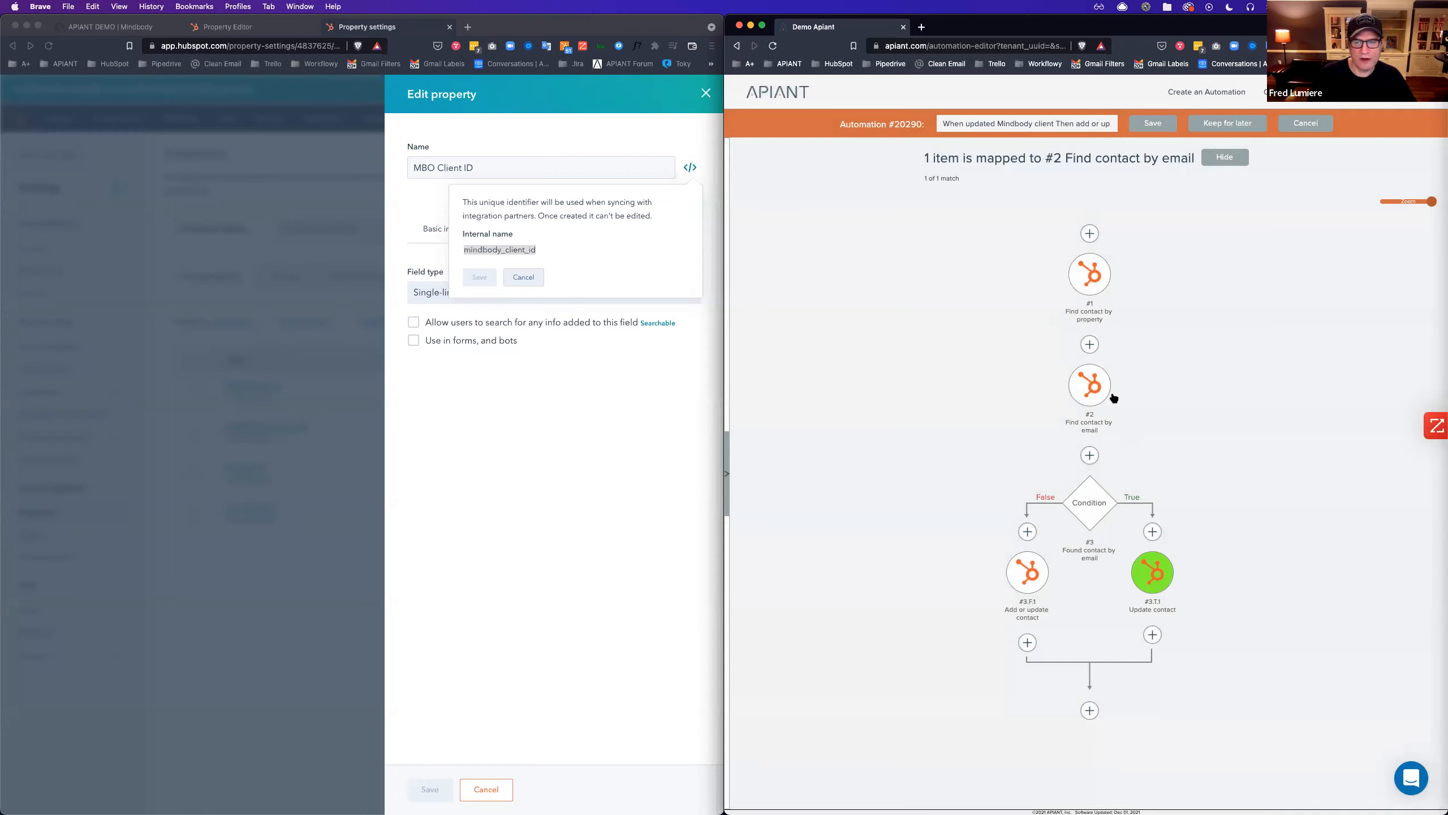
Map Update contact's Contact Id to Find contact by property's canonicalvid, dropping the email value, and save.
left_click(1158, 573)
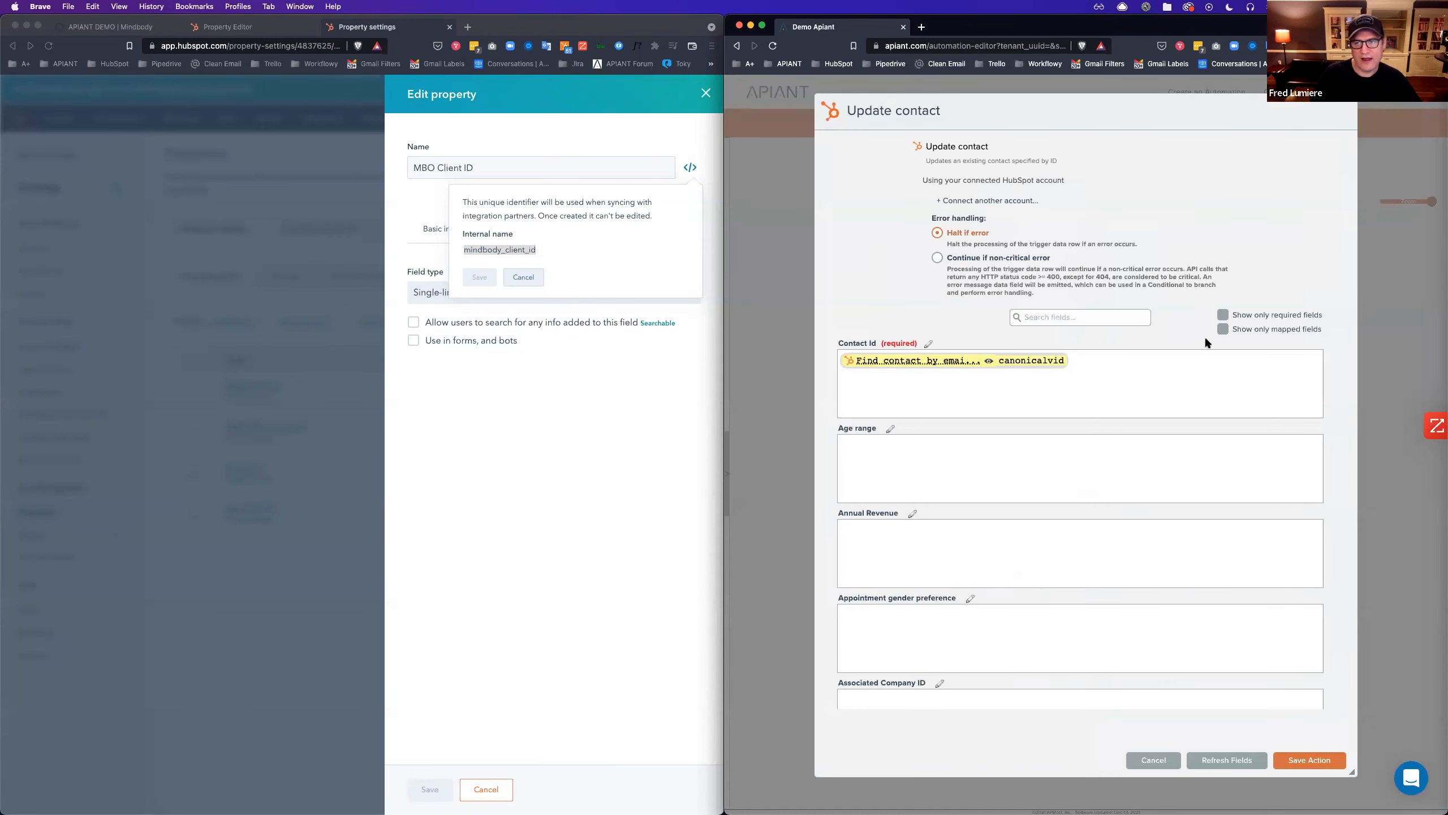
left_click(1223, 328)
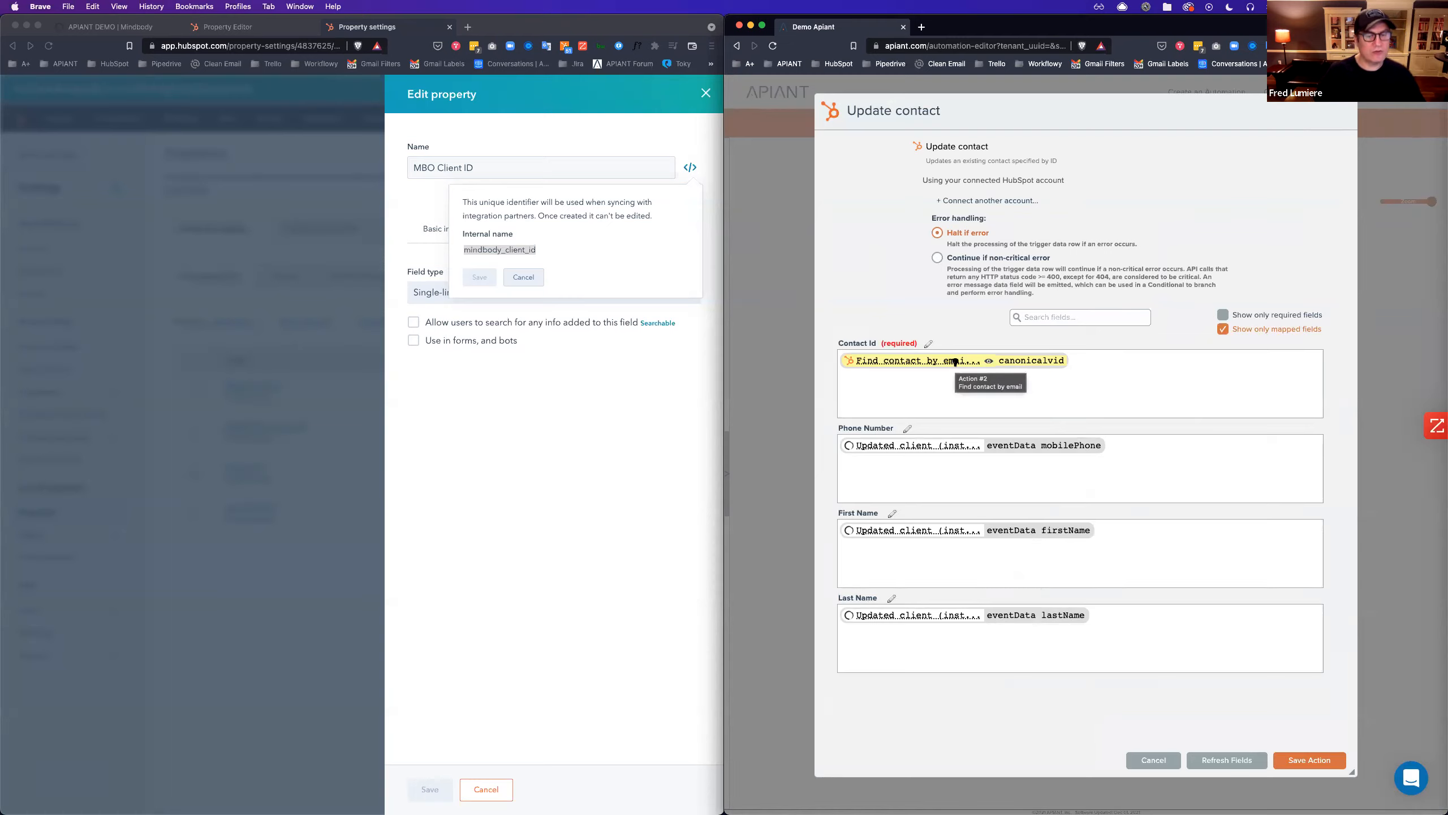
left_click(1103, 370)
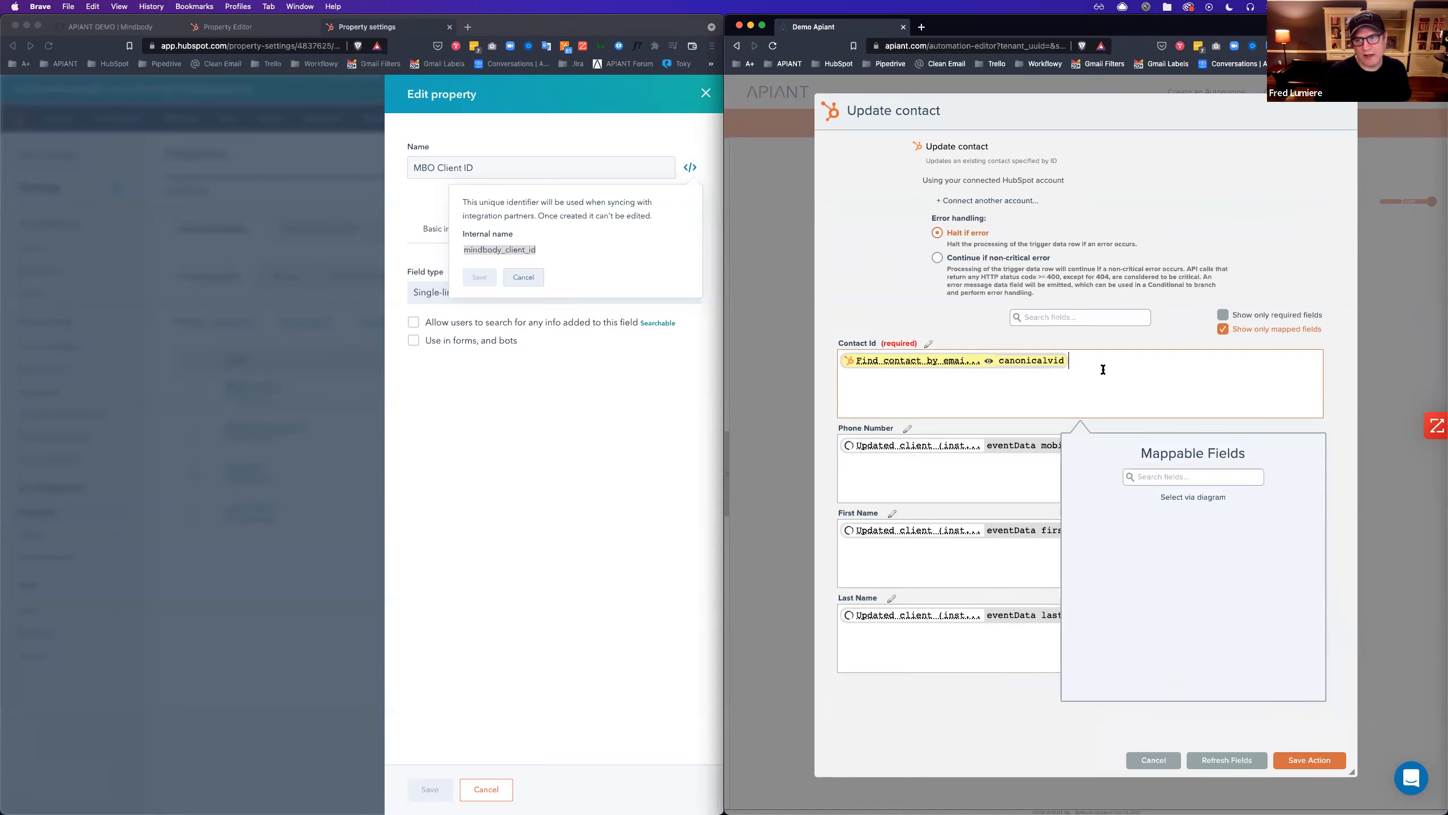
left_click(1192, 497)
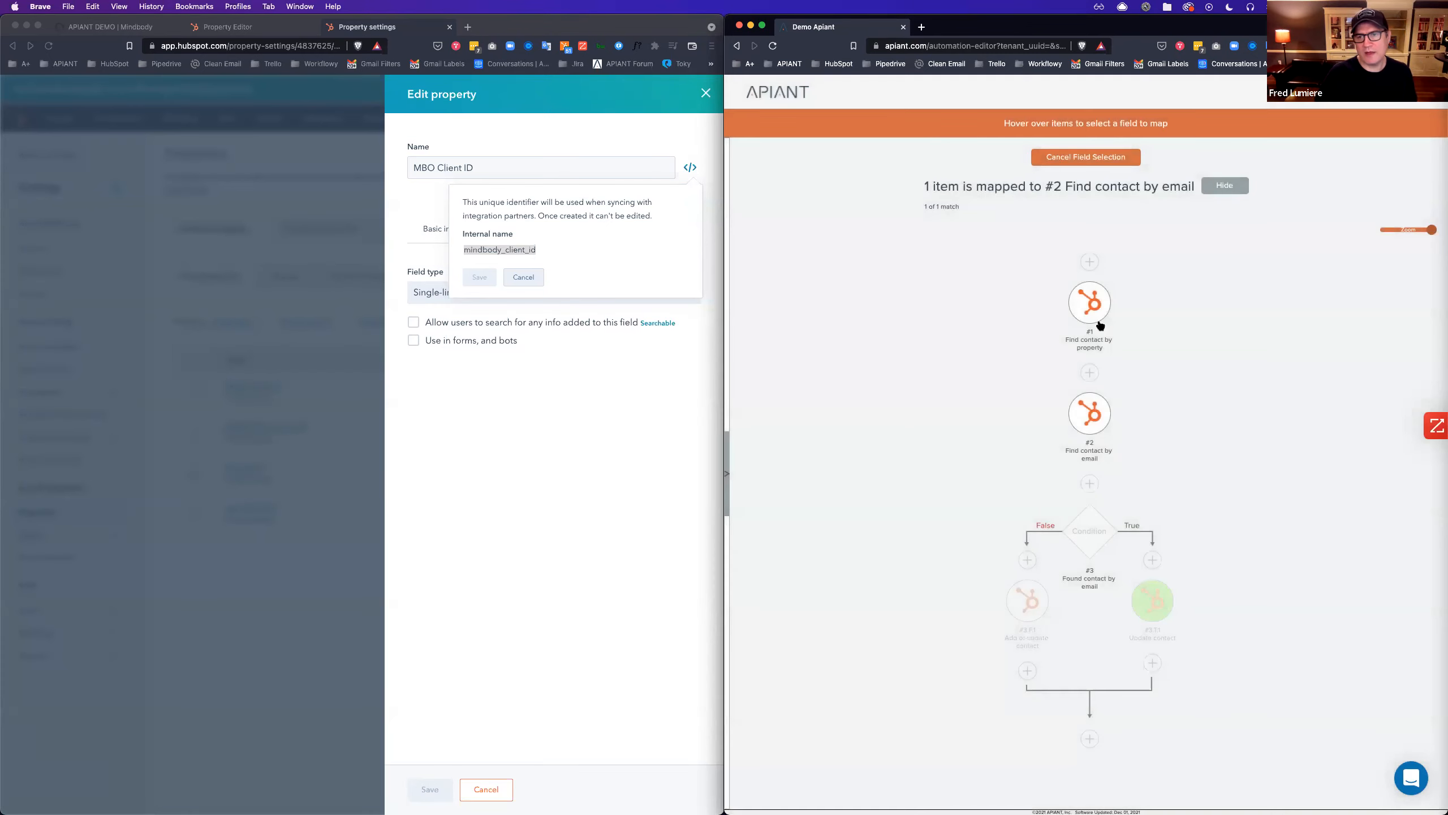
mouse_move(1100, 323)
left_click(1227, 150)
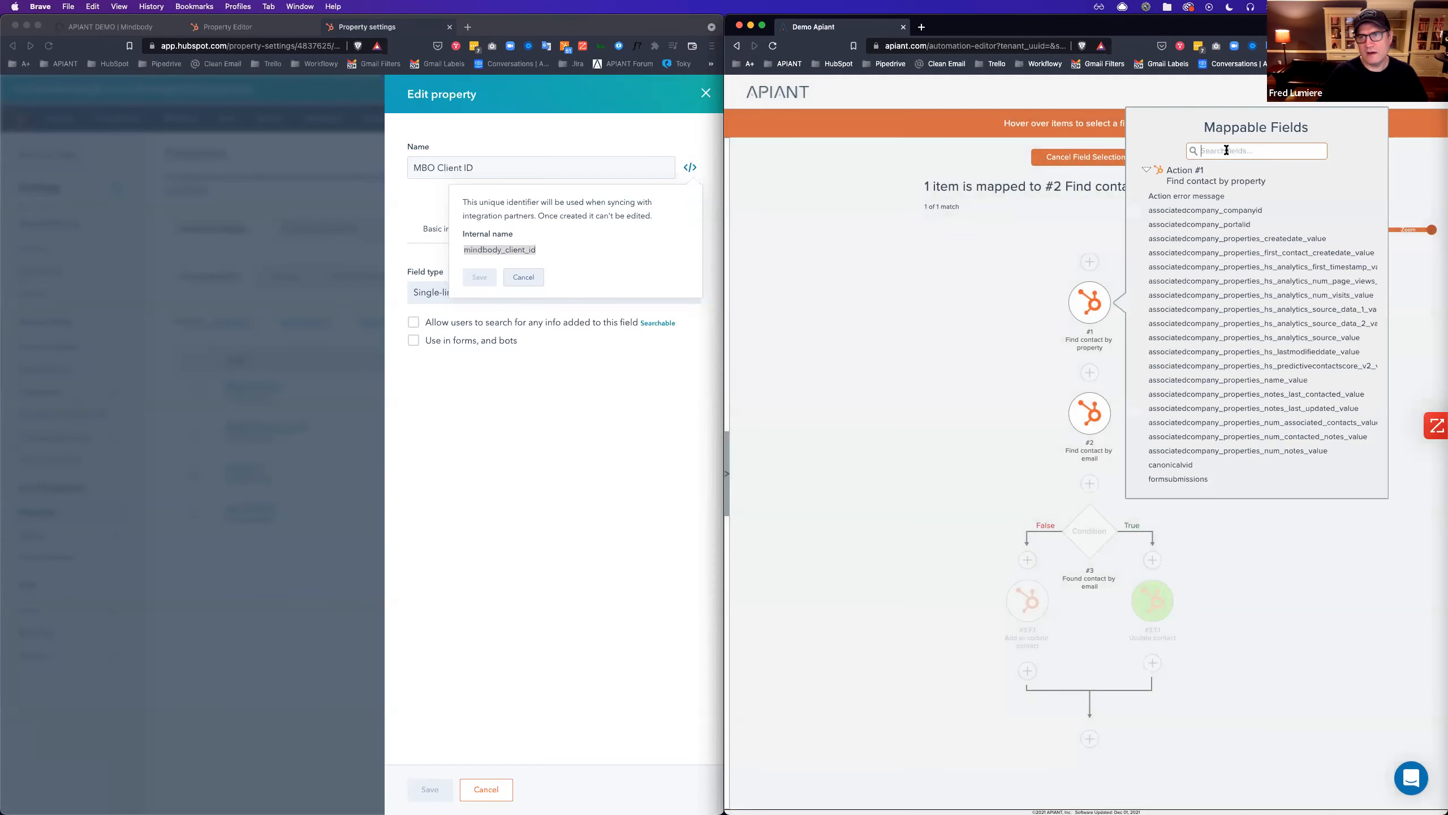
type("id")
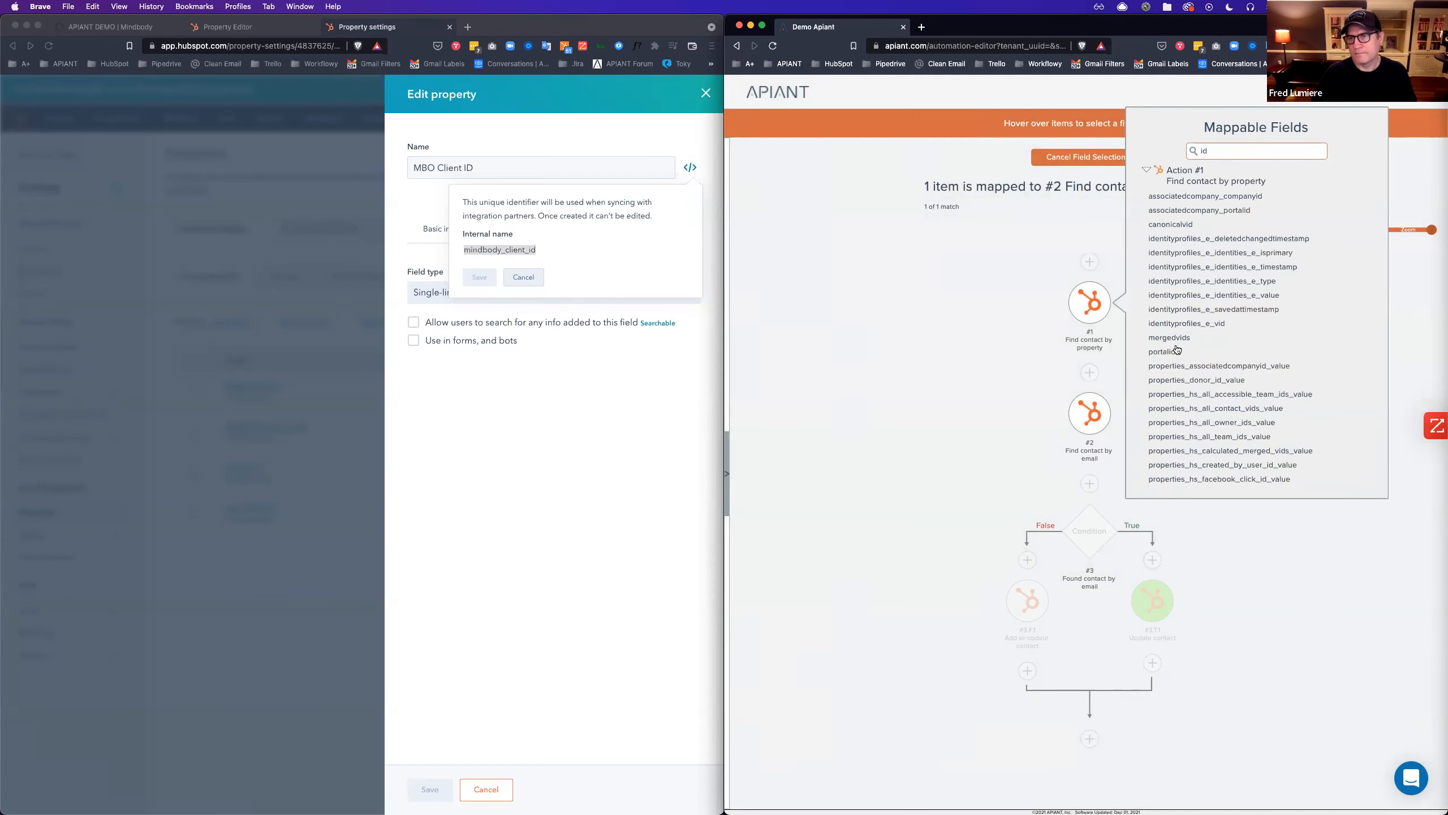
scroll(1179, 361, "down", 3)
scroll(1178, 360, "up", 3)
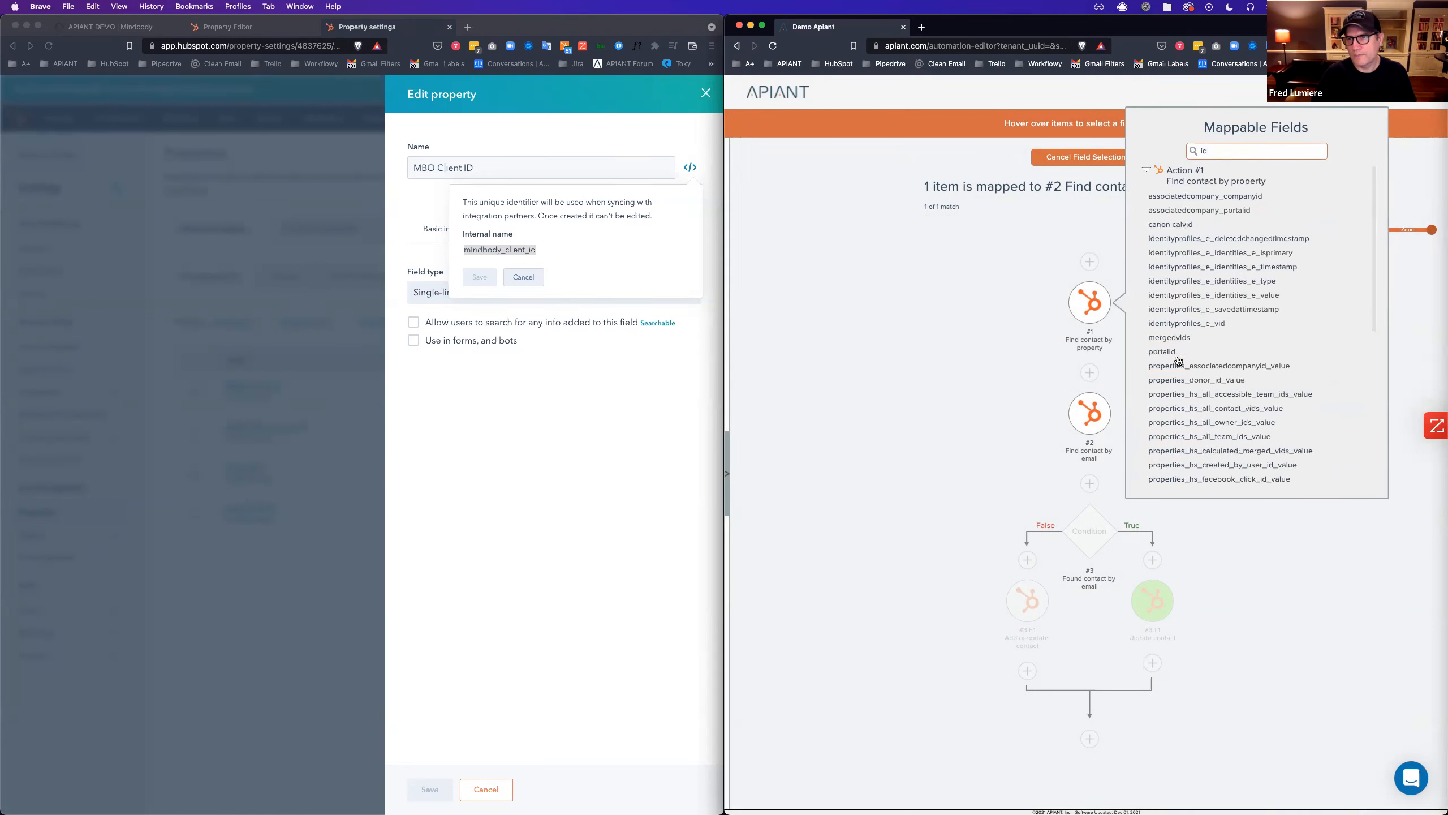
scroll(1197, 366, "down", 5)
scroll(1197, 366, "up", 5)
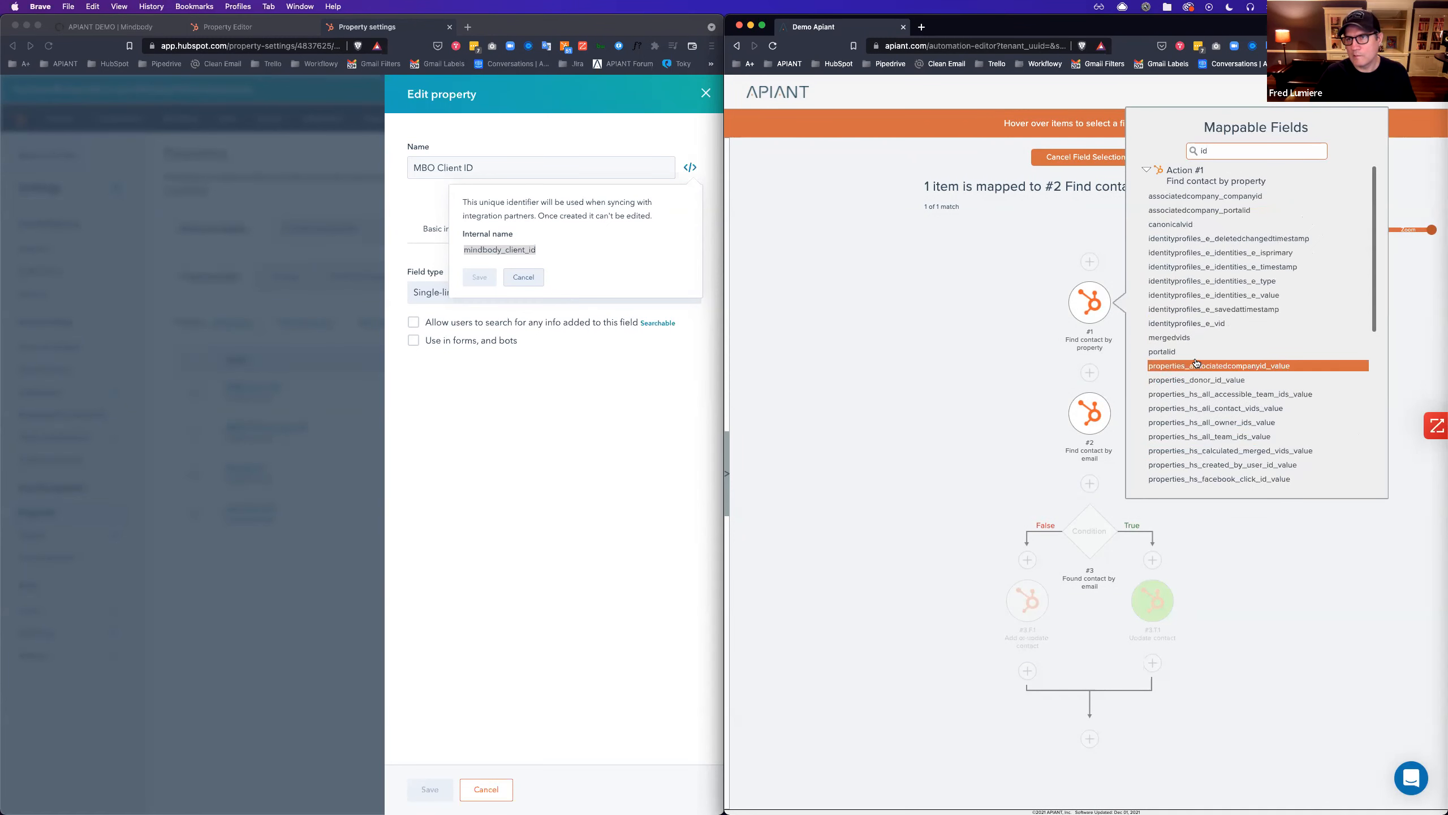
left_click(1179, 226)
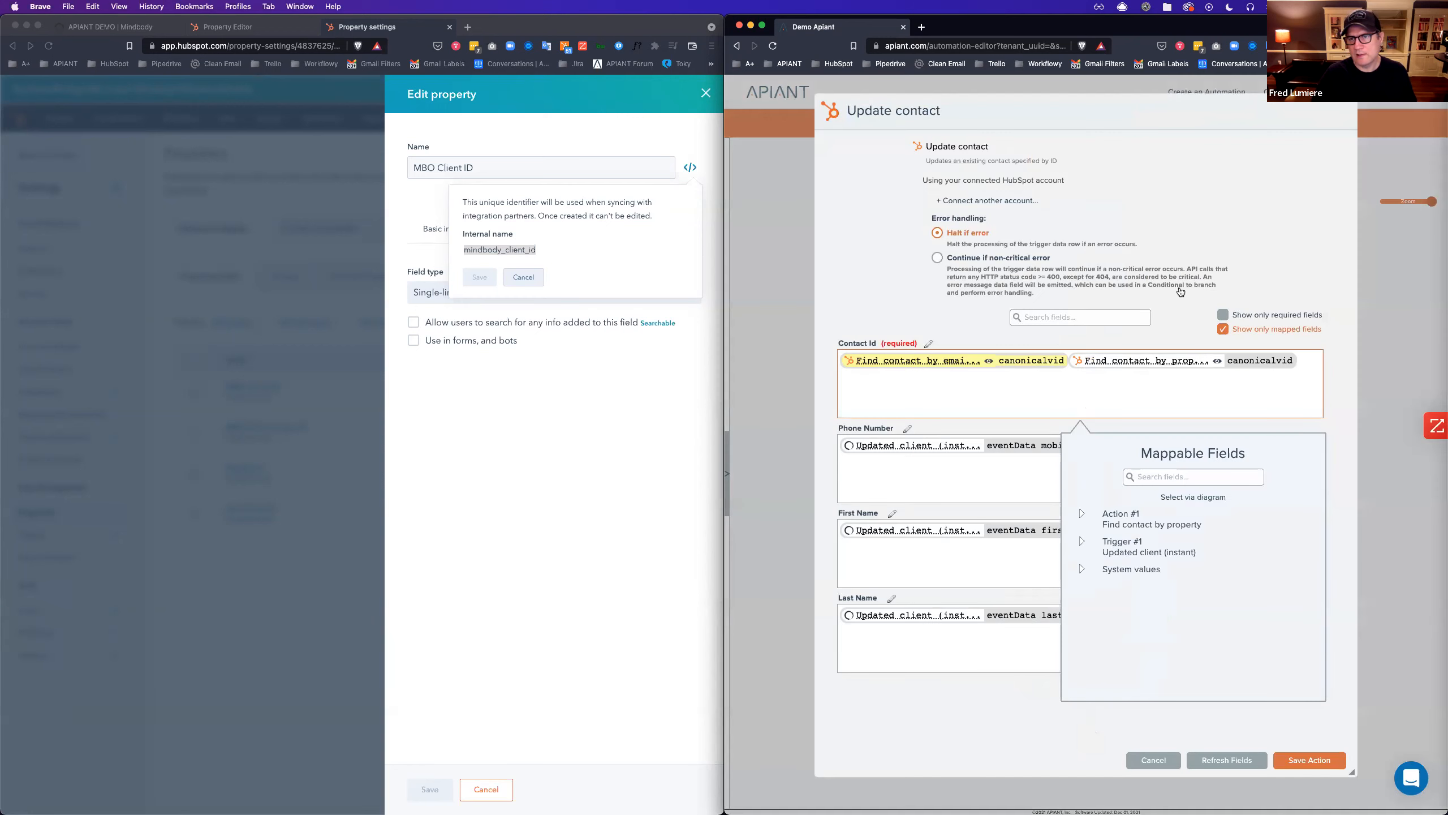
key("Left")
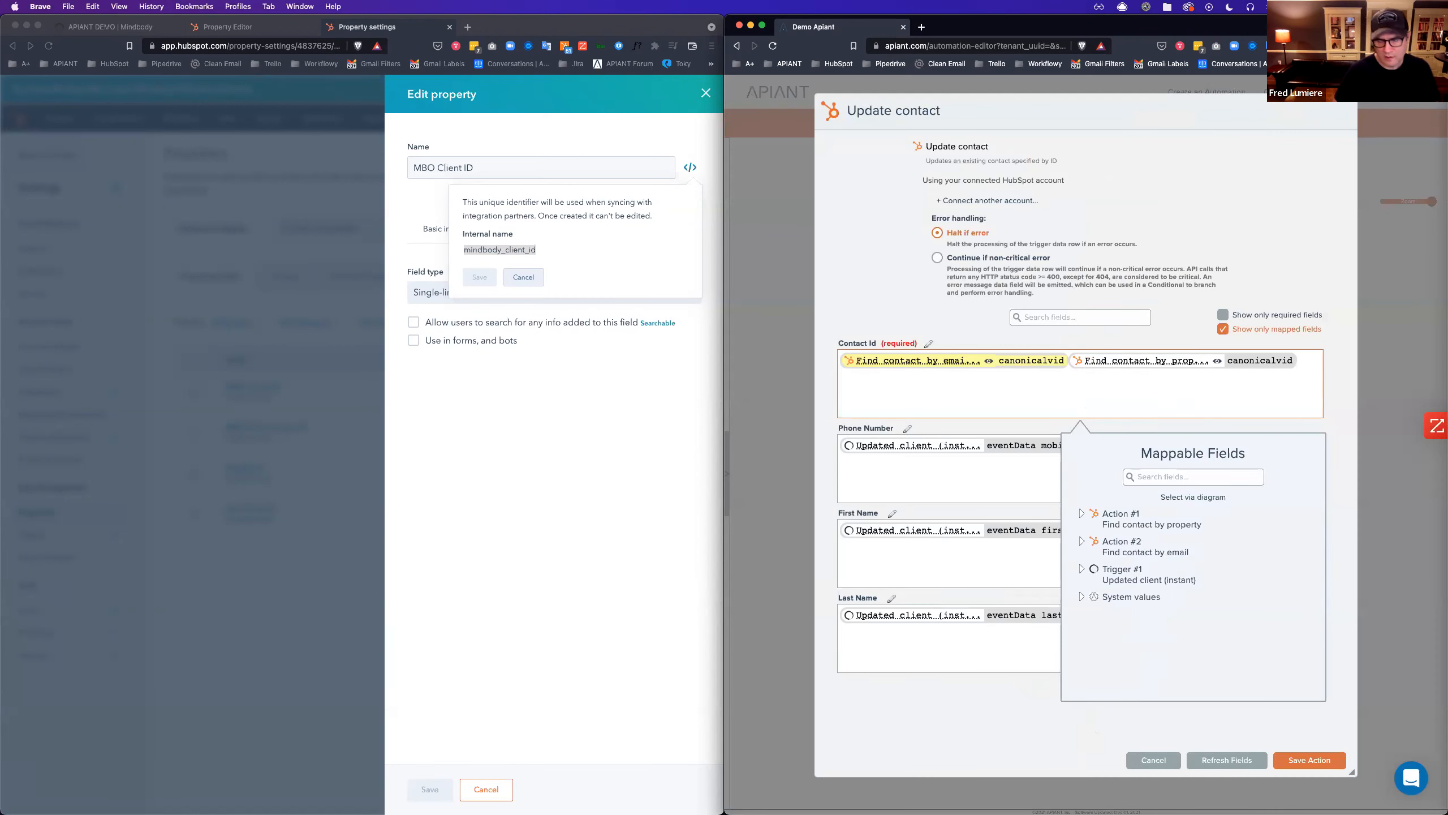
key("BackSpace")
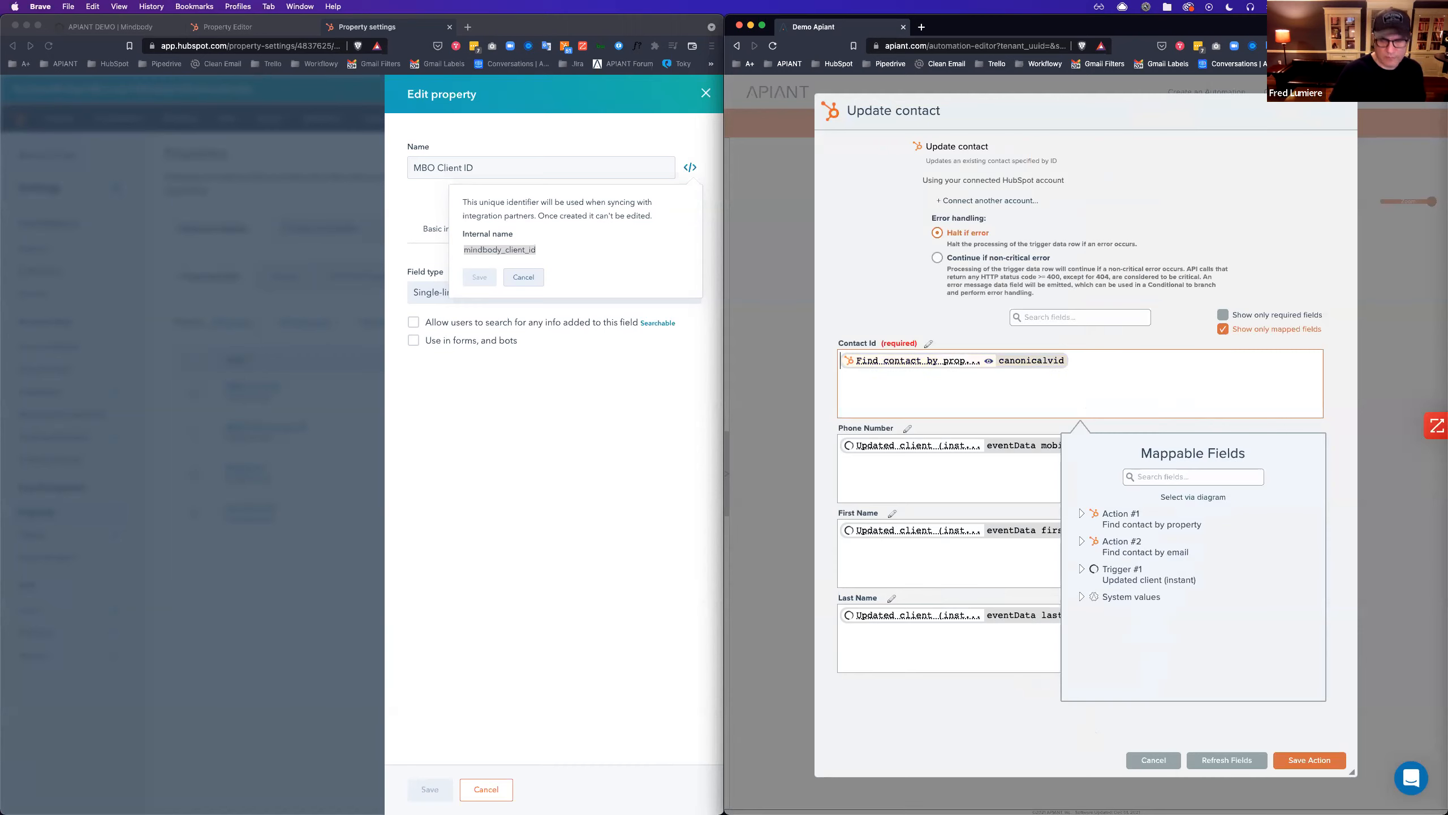
left_click(1310, 760)
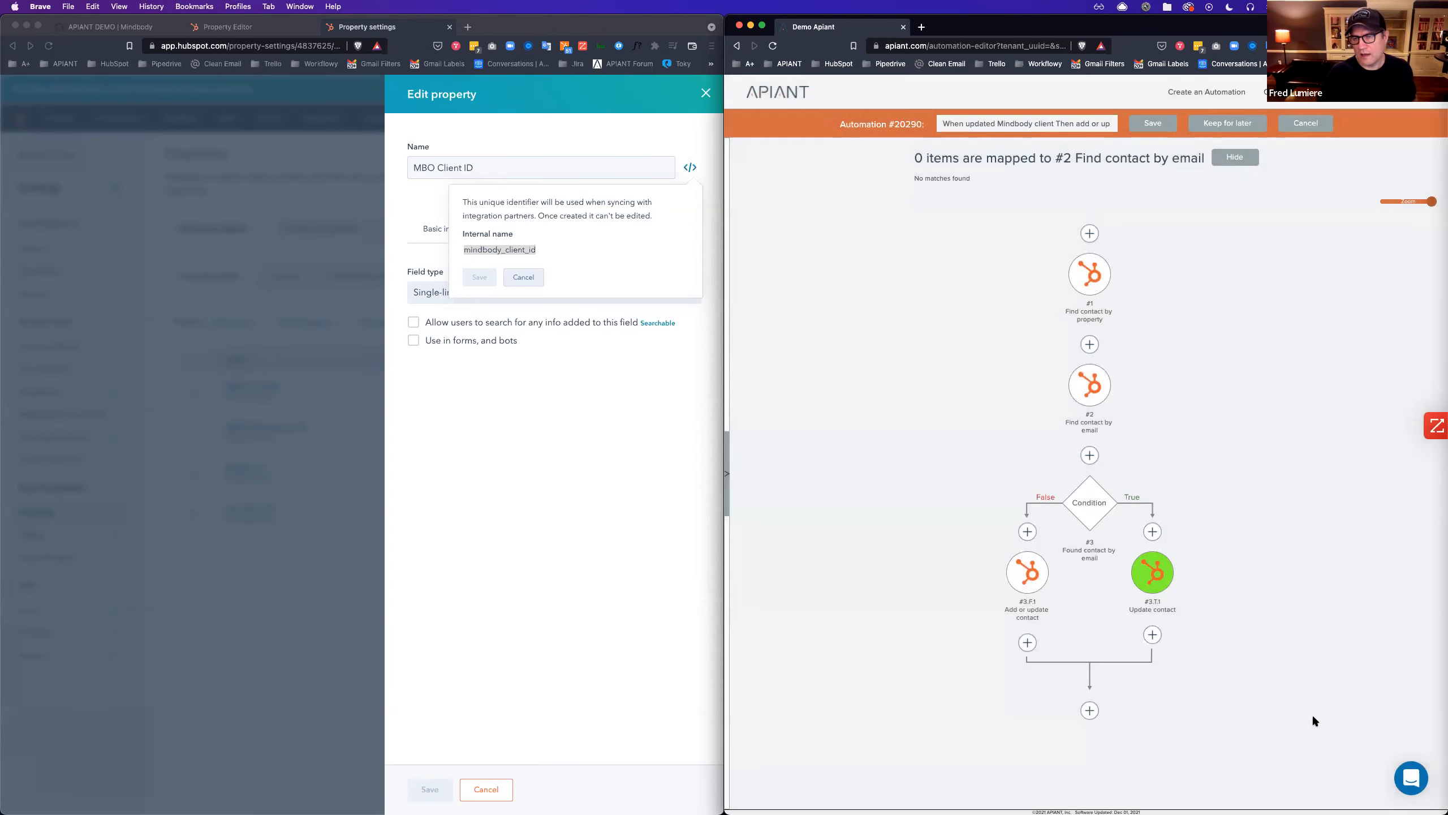
Re-save Add or update contact and view step #2's options, showing 0 mapped items.
left_click(1027, 574)
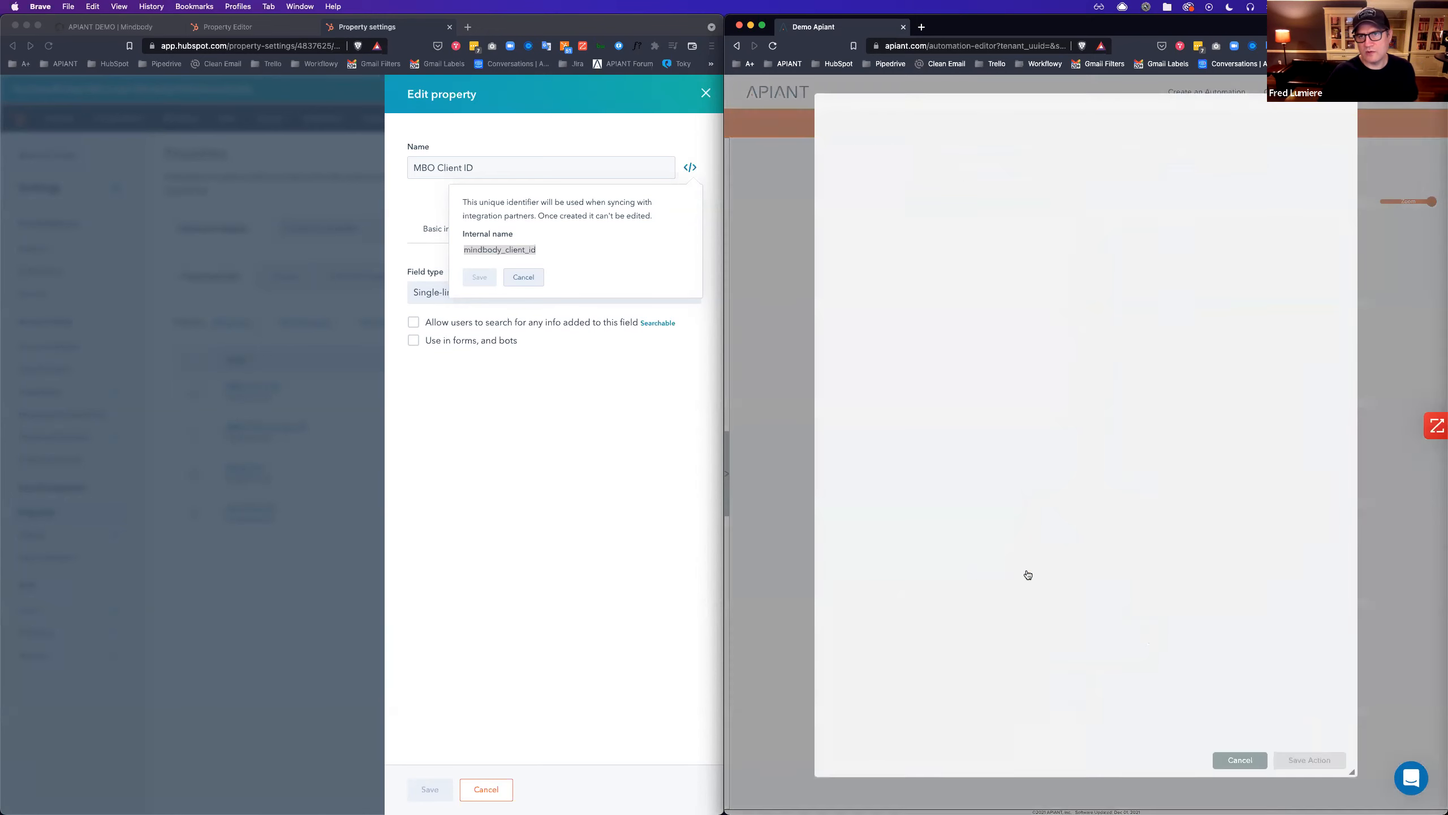
left_click(1223, 337)
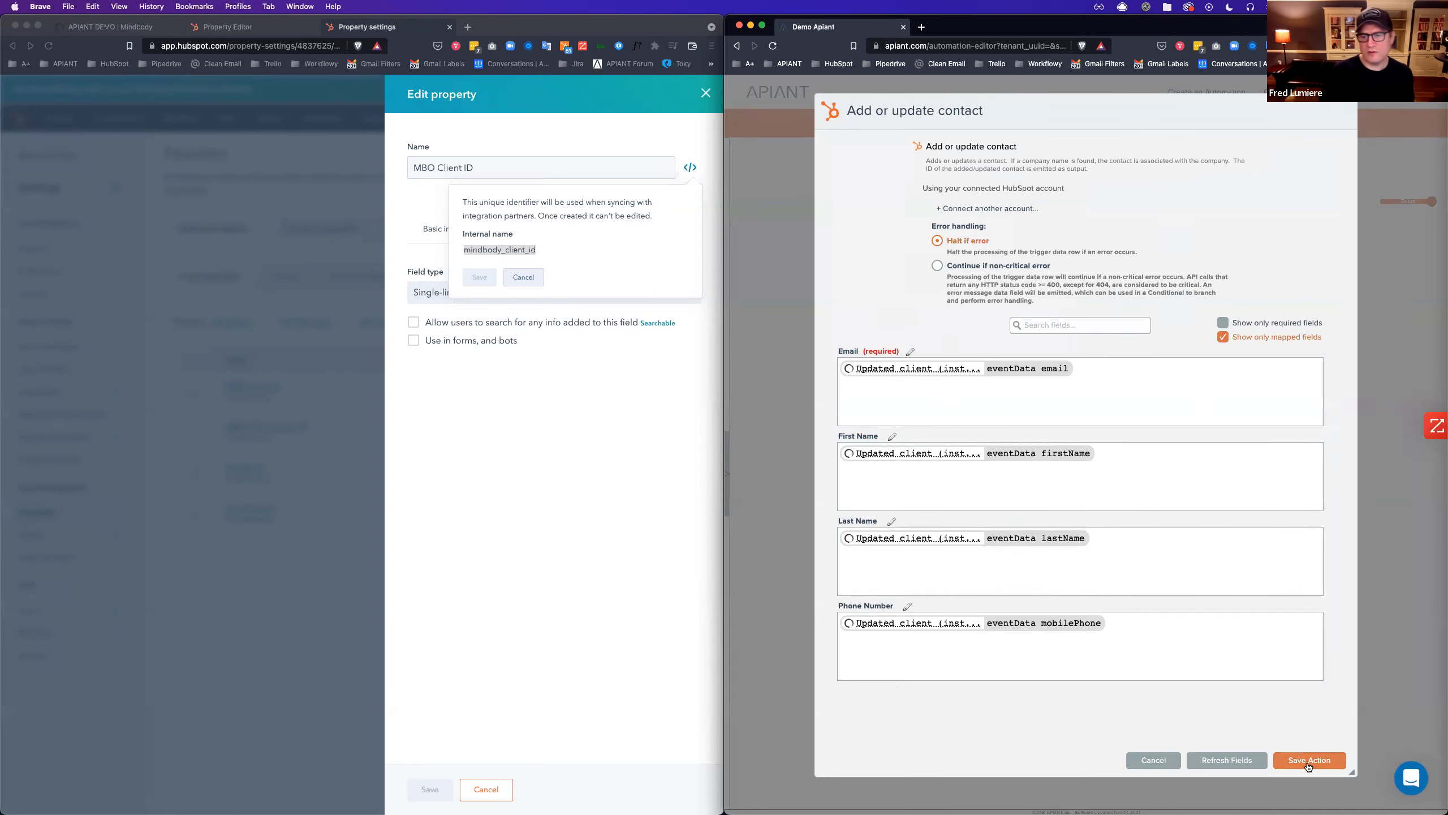
left_click(1337, 760)
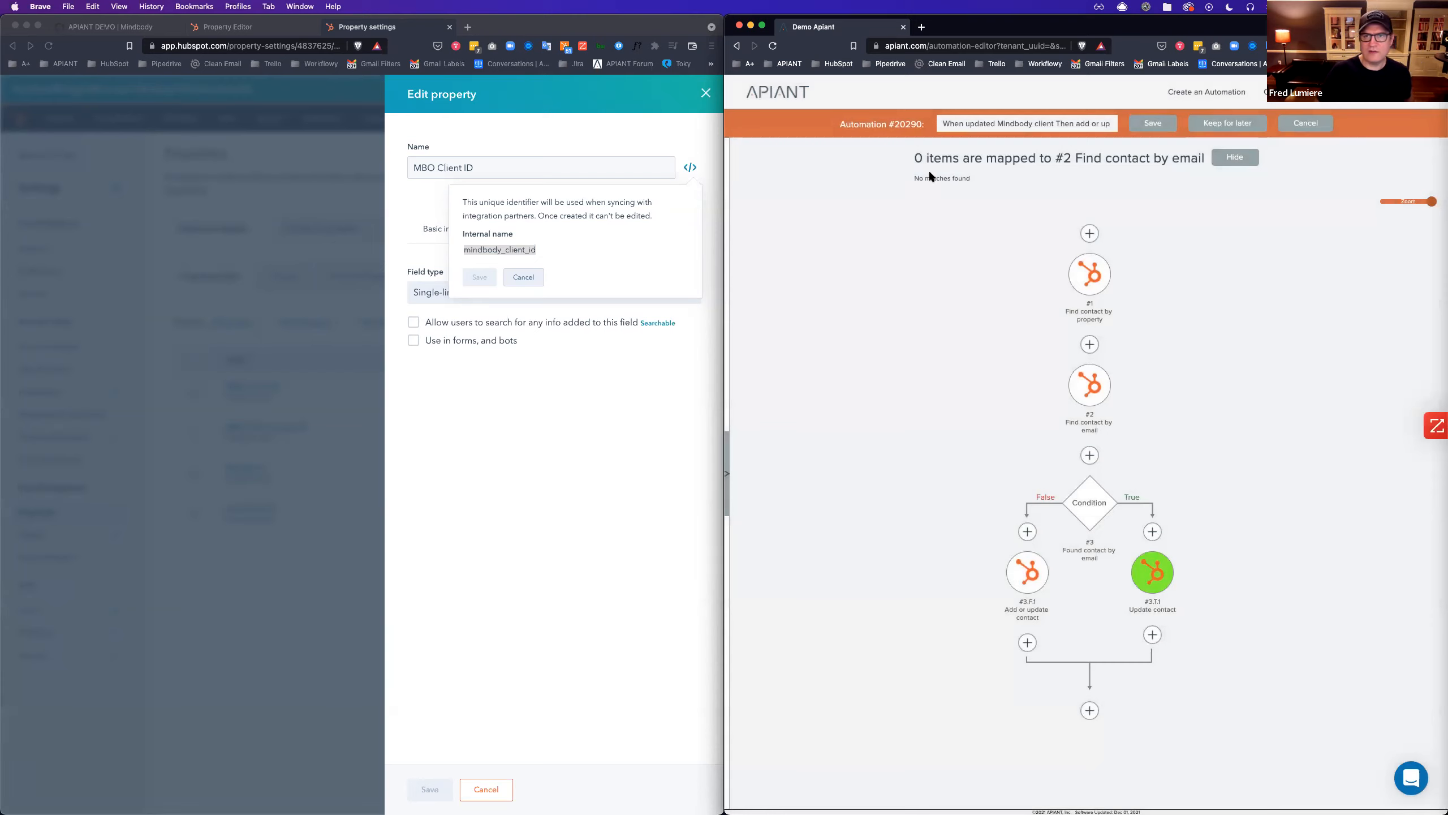
mouse_move(1083, 378)
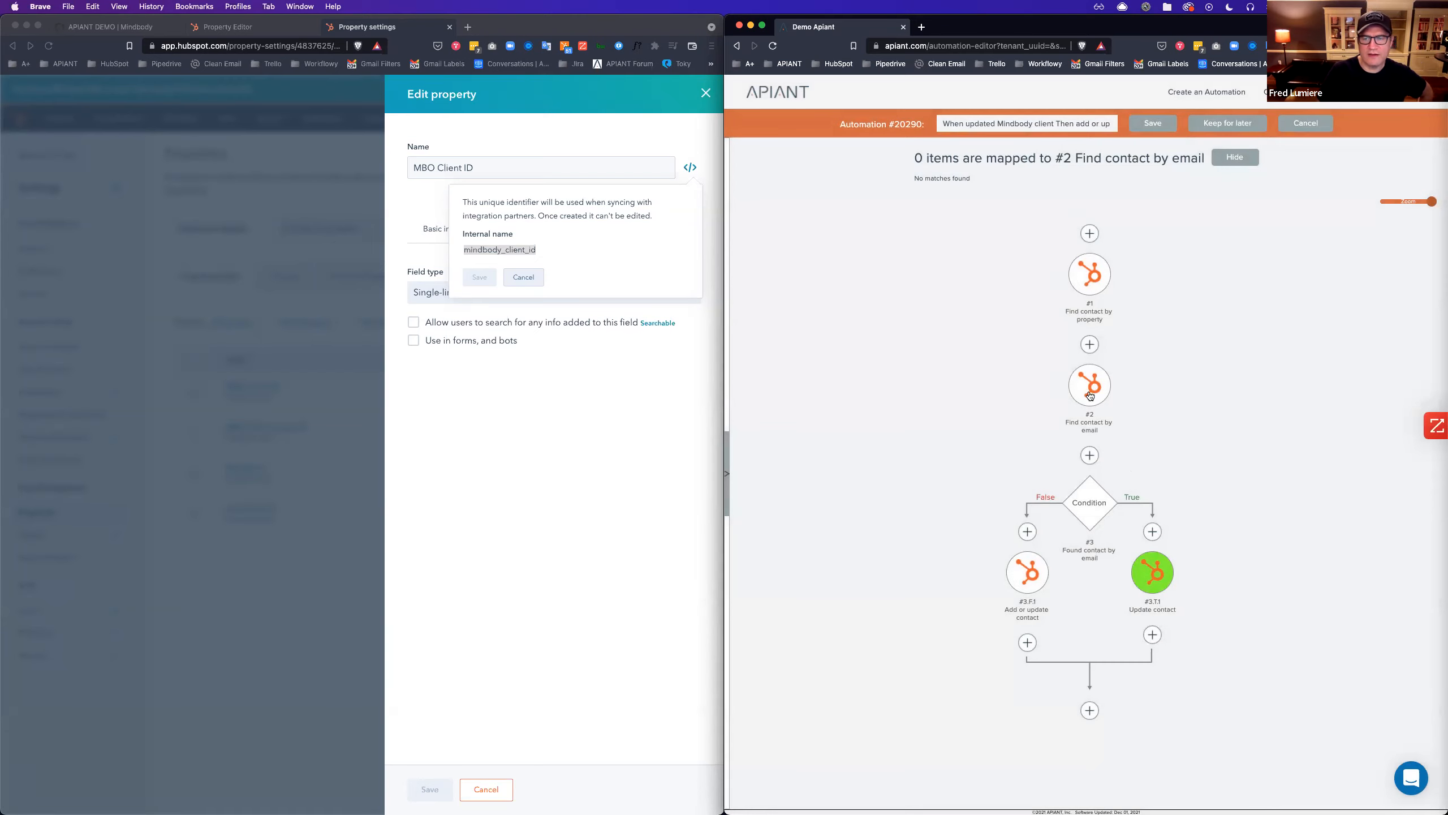
left_click(1090, 395)
Replace the find-by-email step and rename step #1 'Find contact by mindbody_client_id'.
left_click(1161, 407)
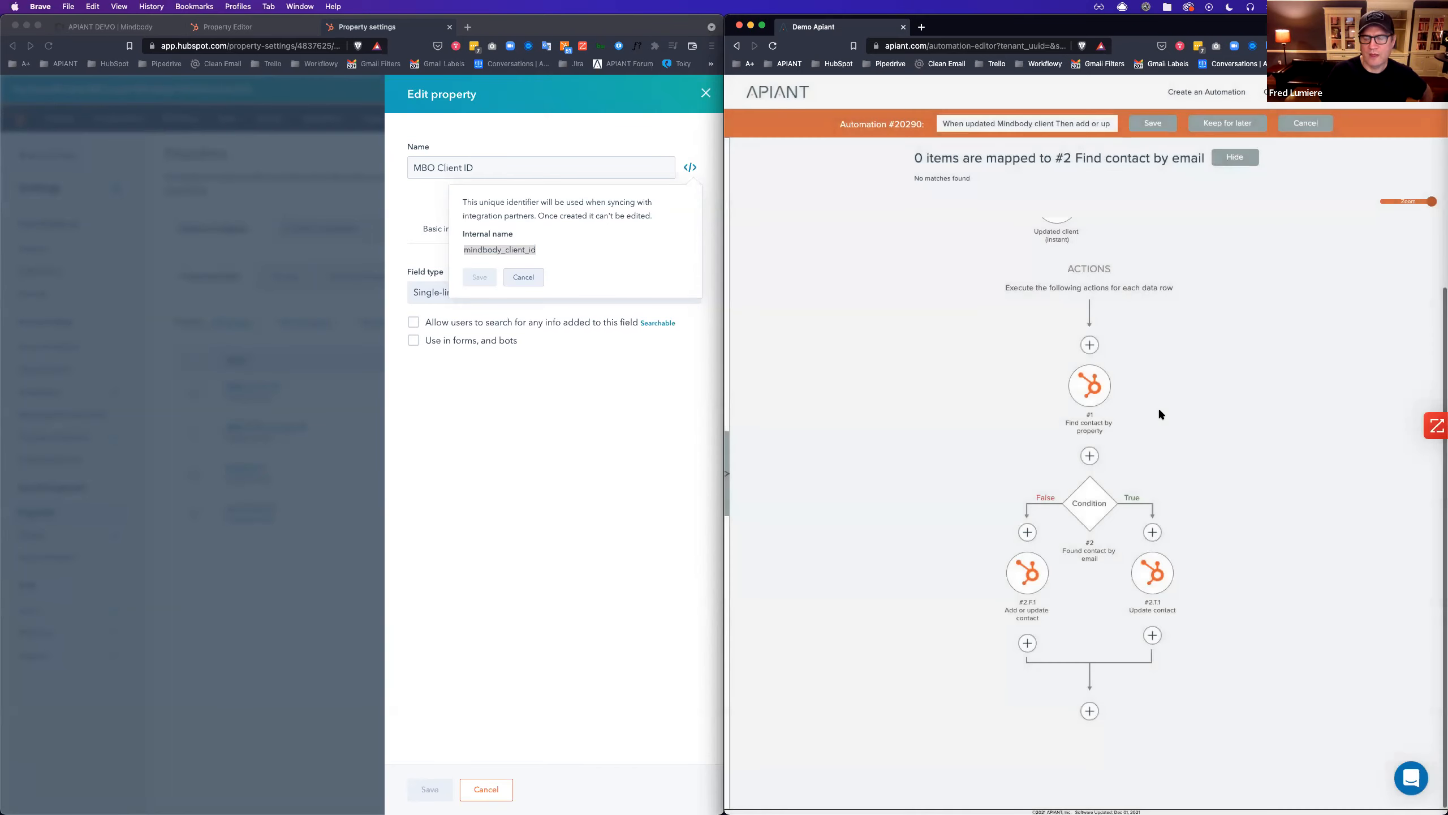
mouse_move(1096, 404)
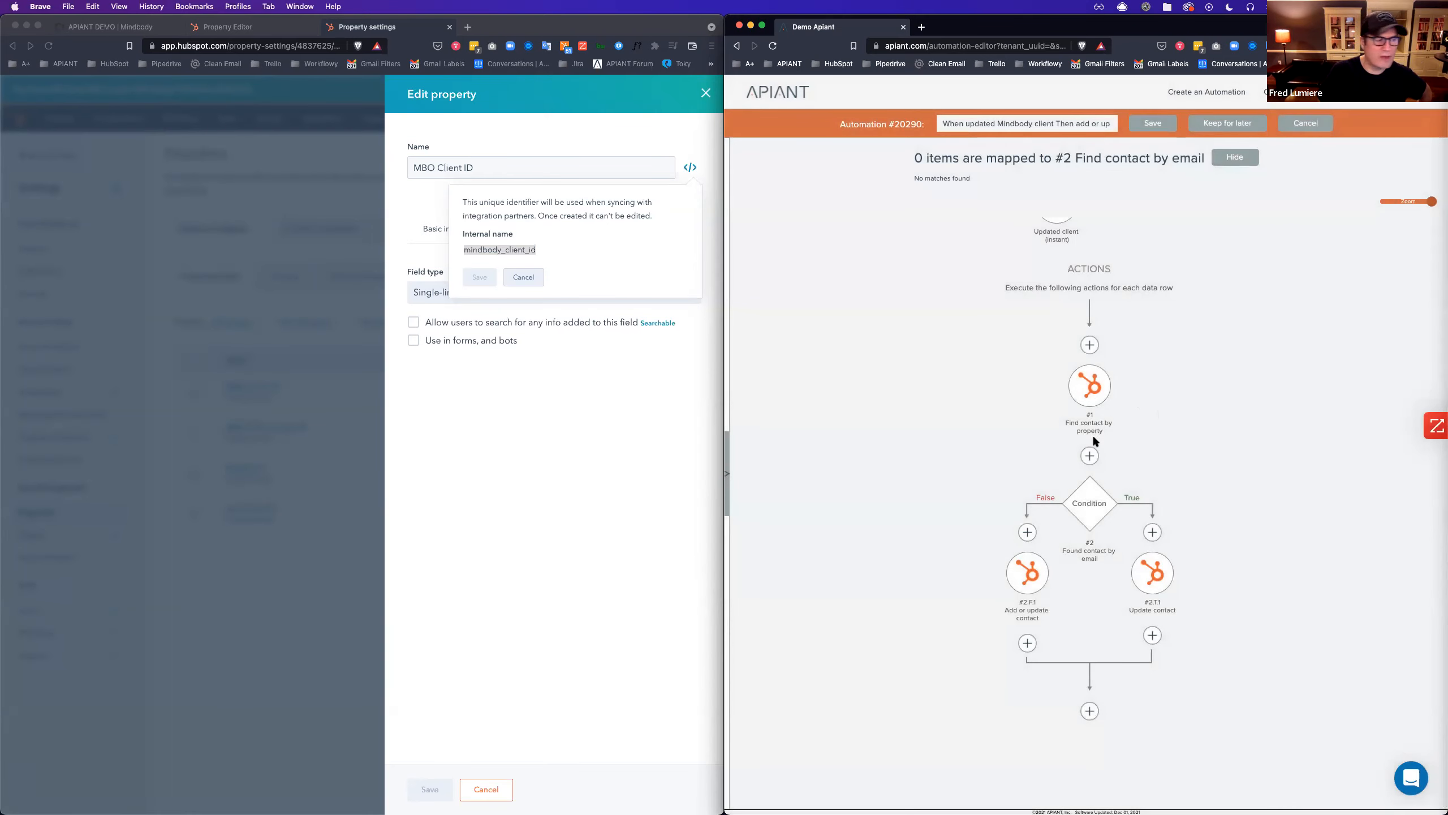
right_click(1083, 381)
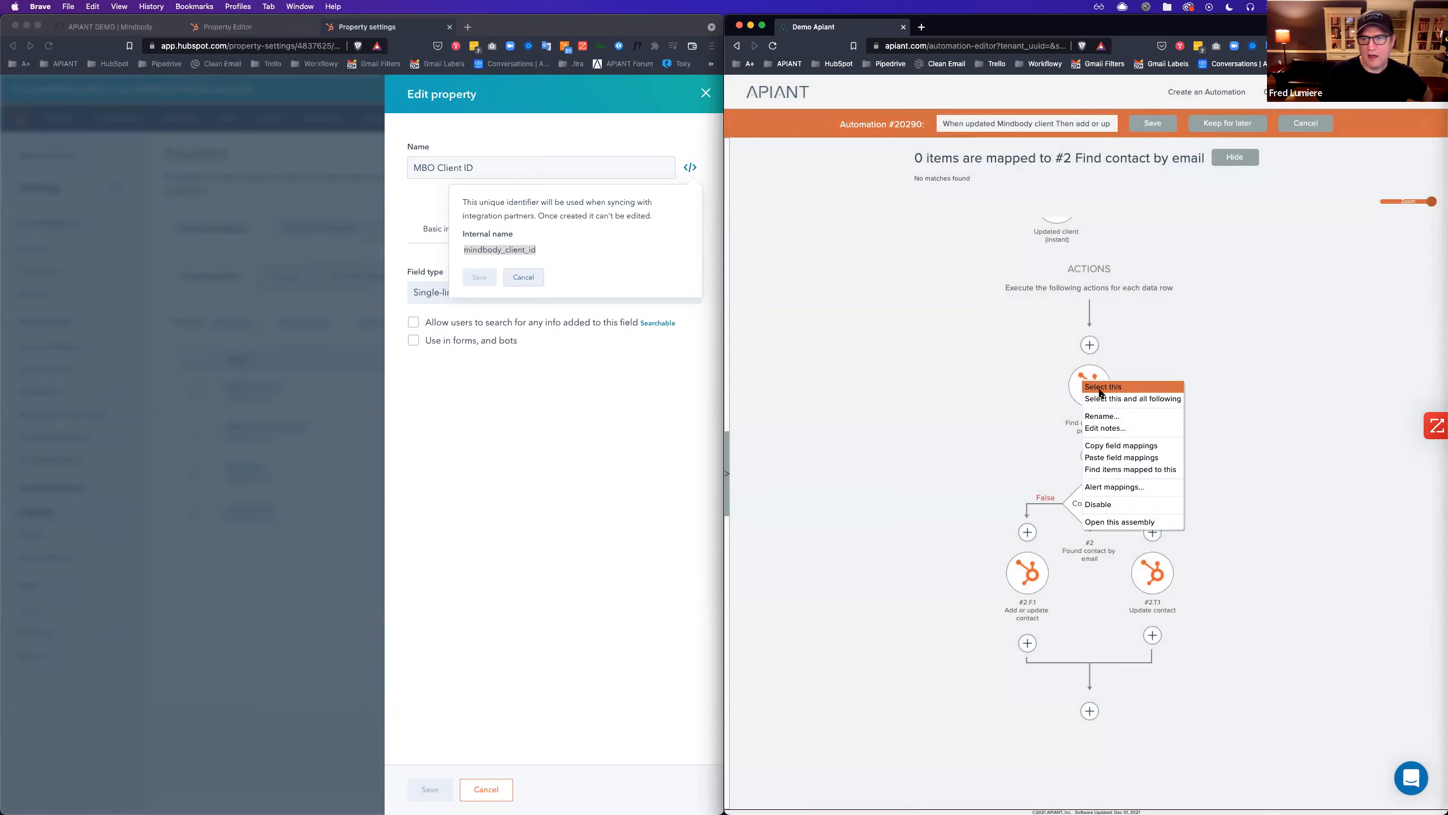
left_click(1113, 417)
key("Right")
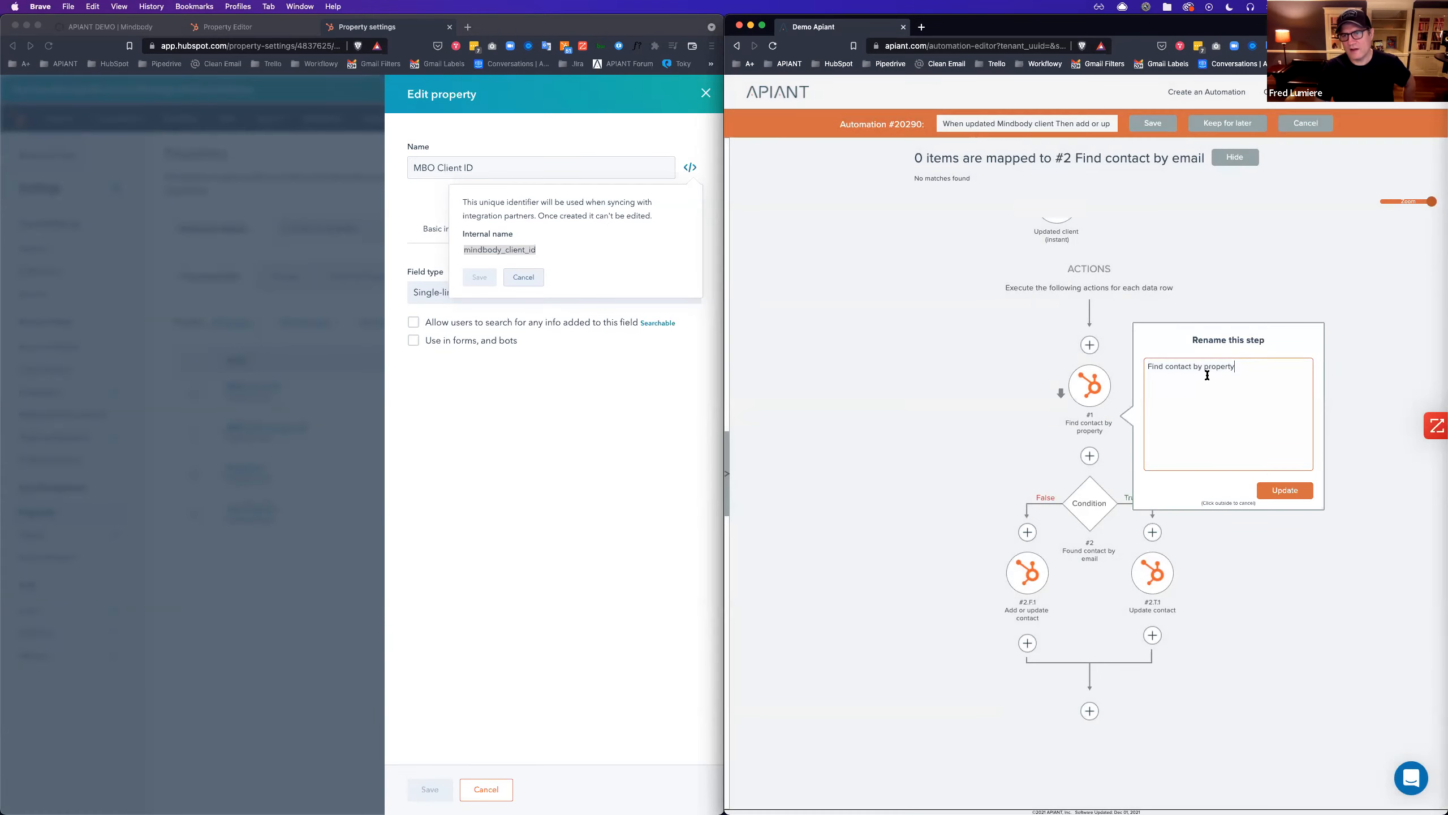
double_click(1212, 366)
key("BackSpace")
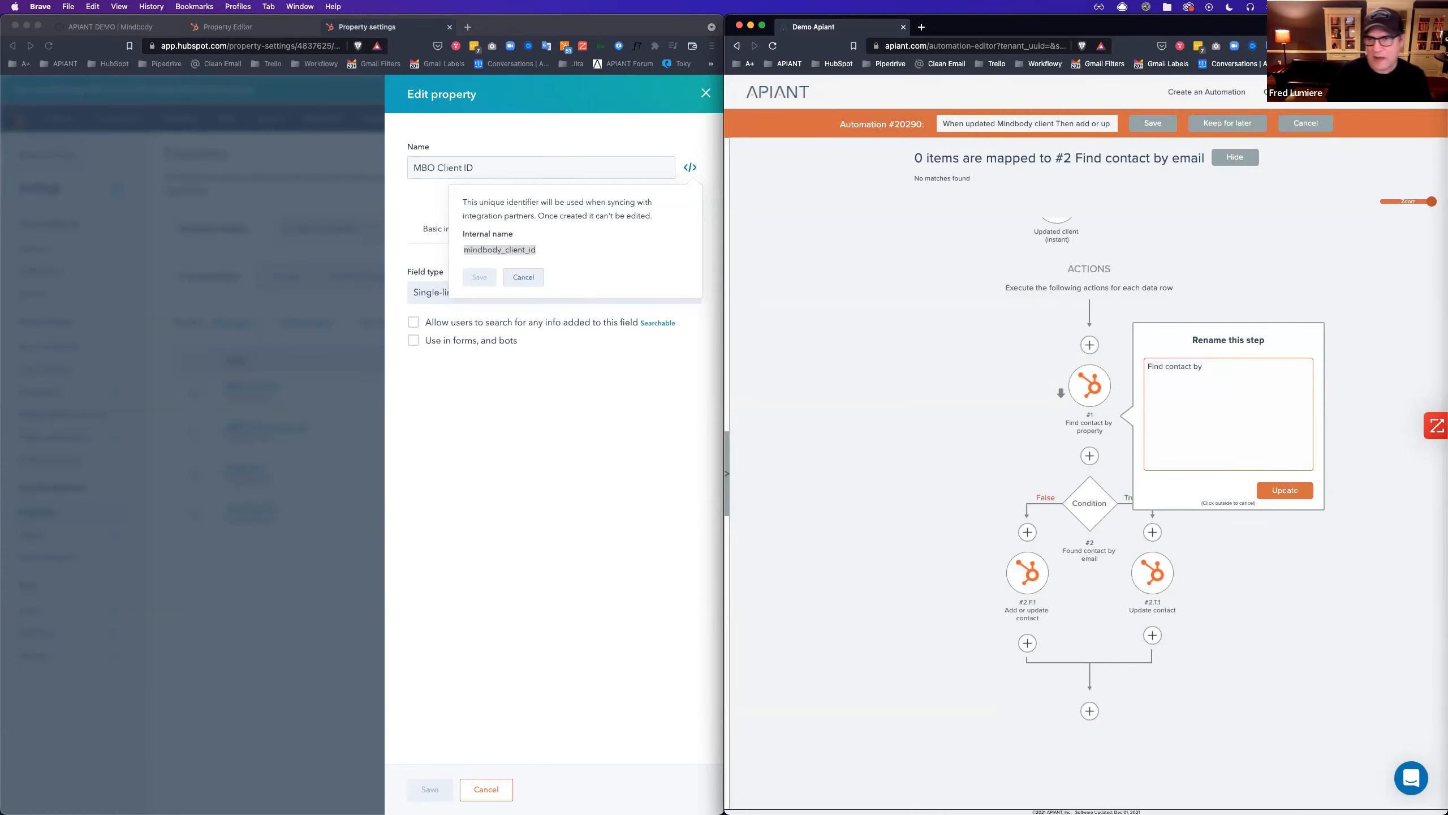
right_click(498, 251)
left_click(544, 276)
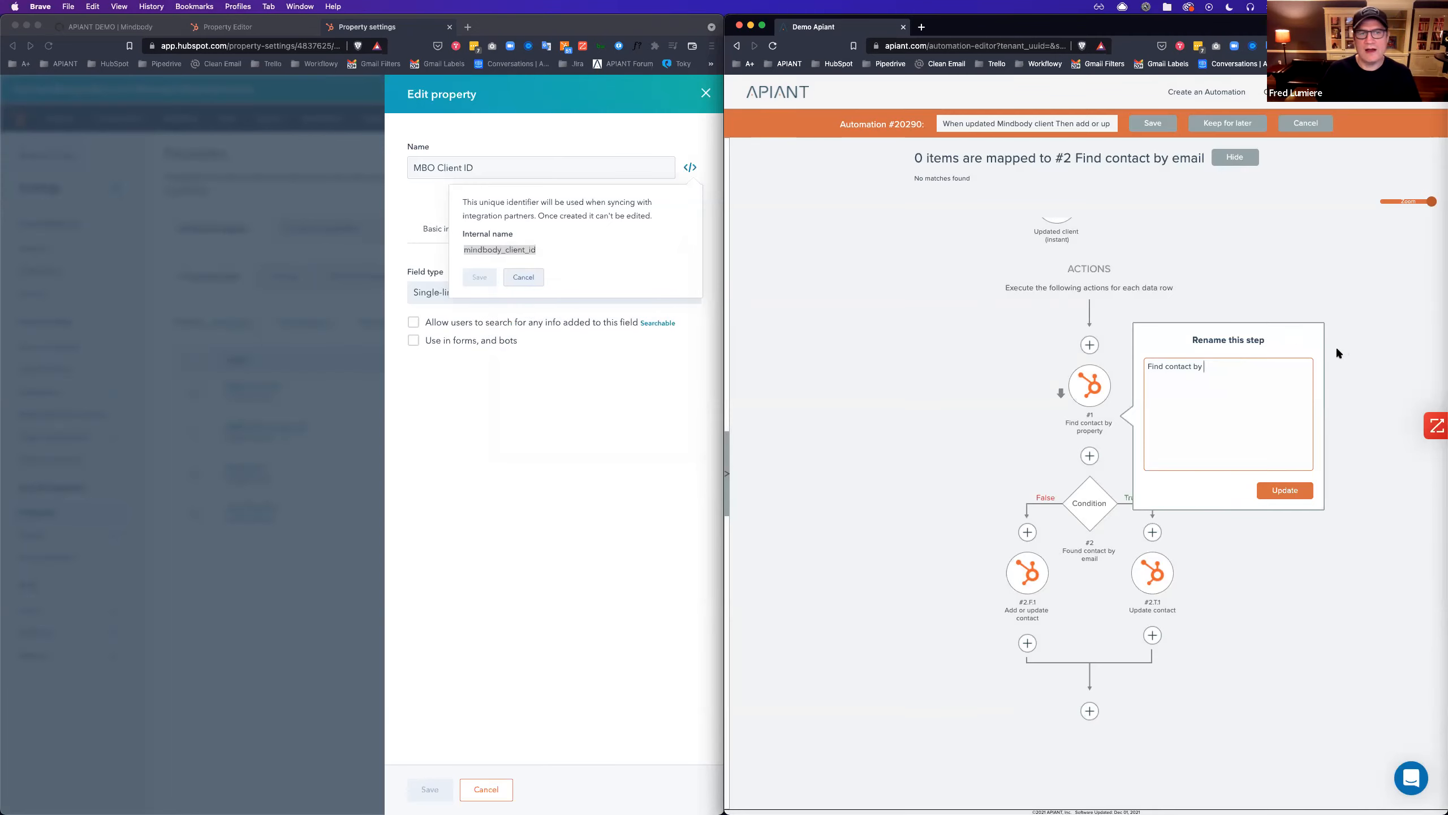
key("super+v")
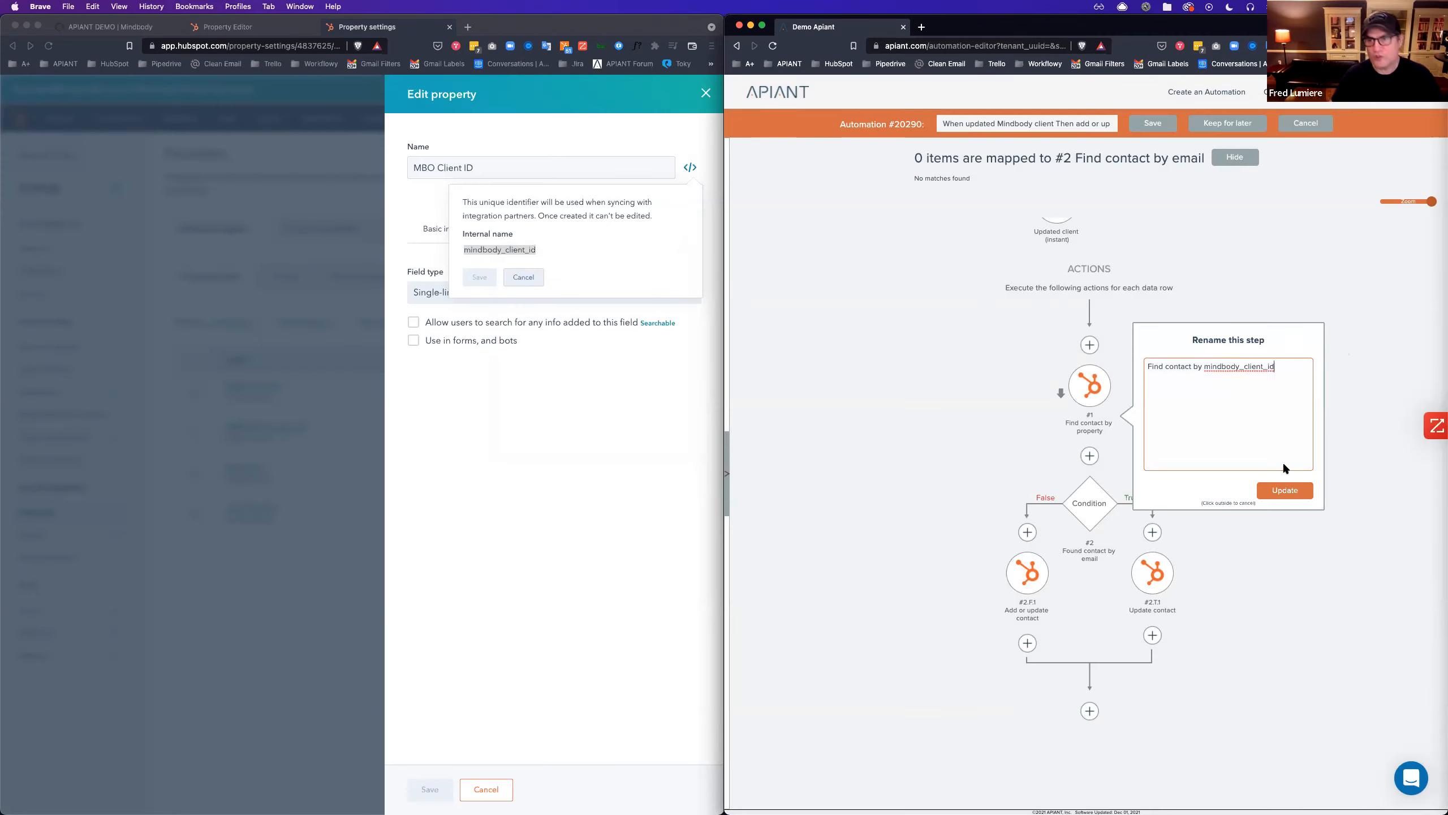
left_click(1289, 488)
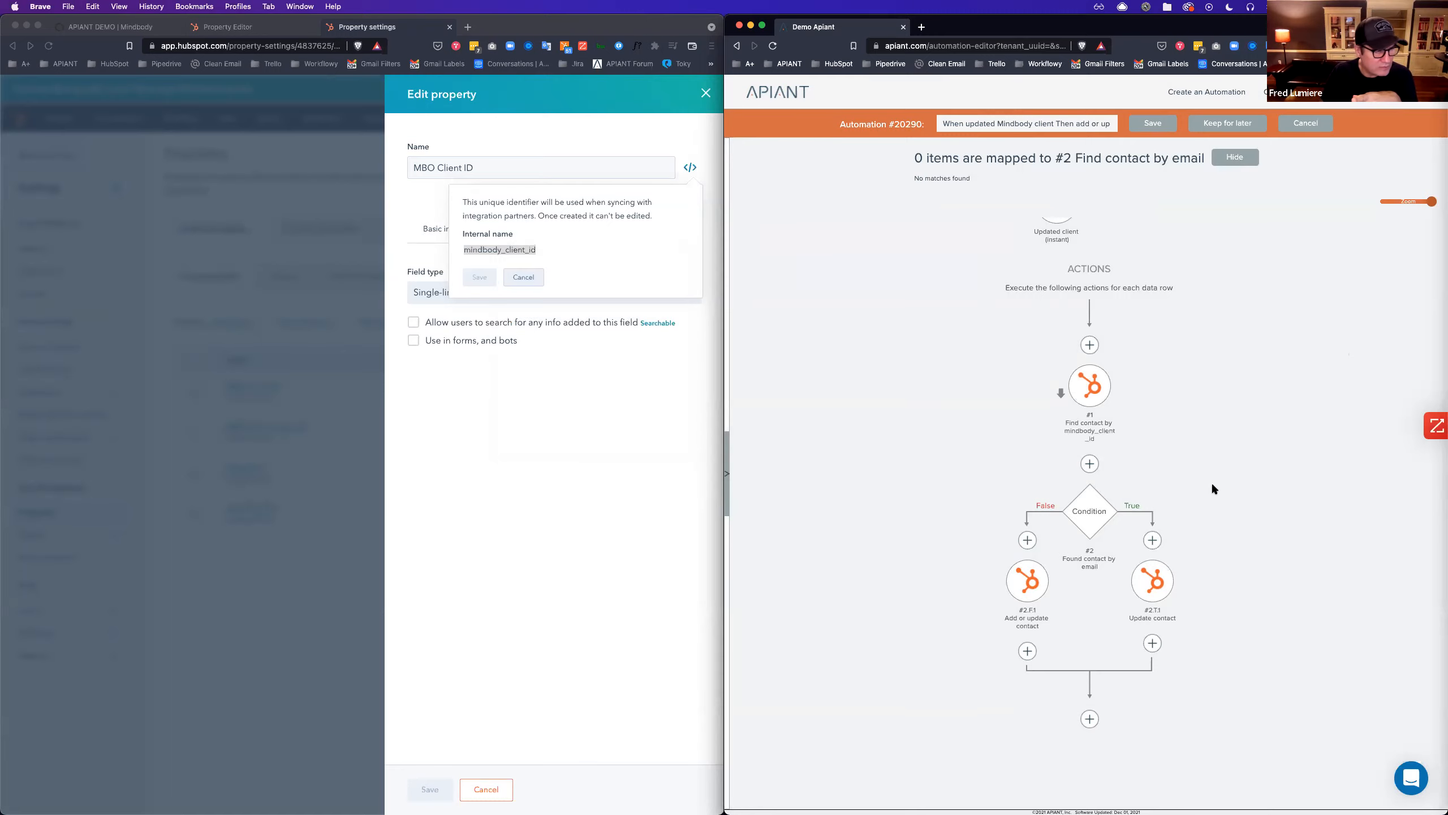
Refresh Update contact's fields, map MBO Client ID to eventData clientId, and save the action.
left_click(1154, 581)
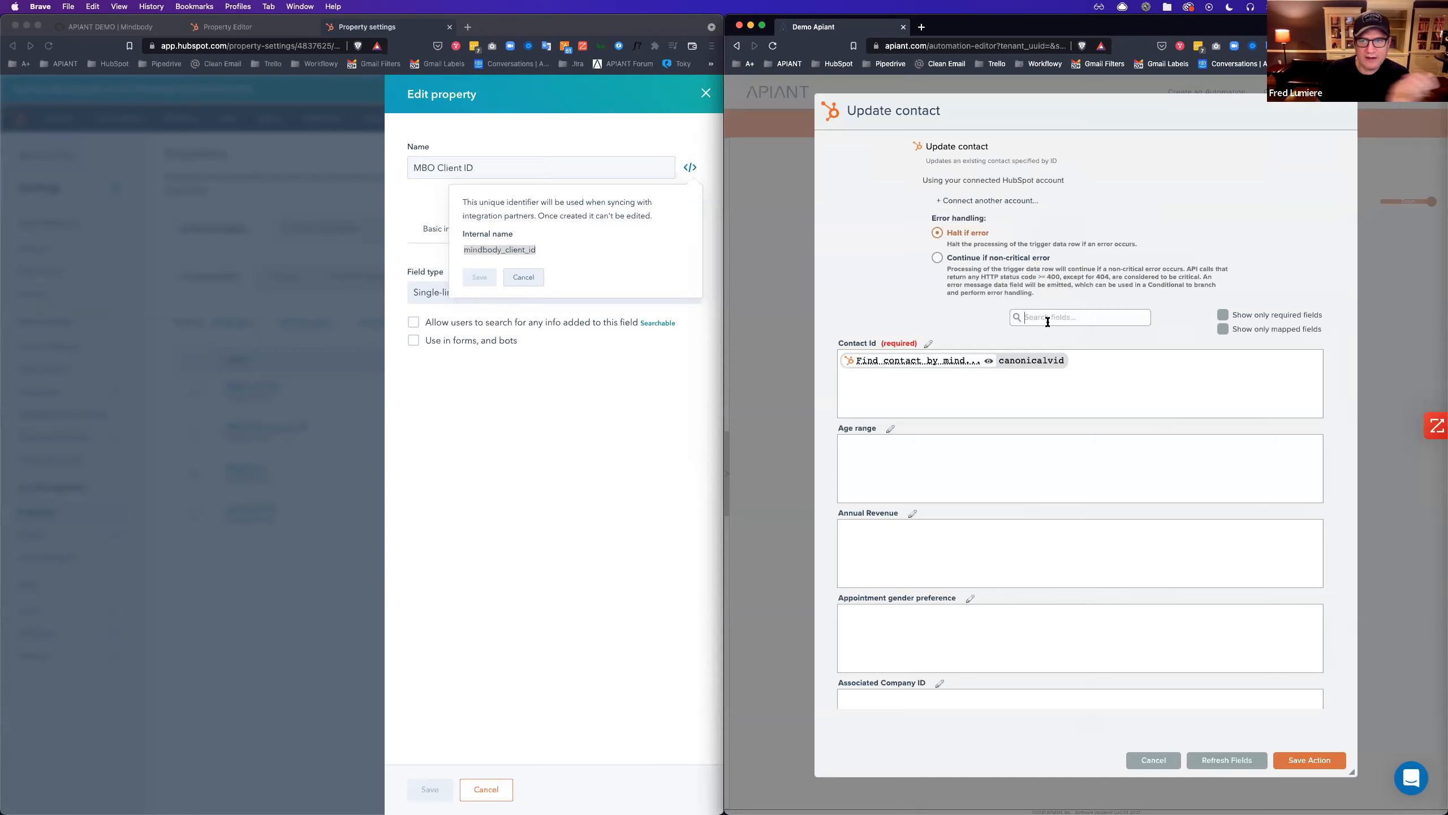
left_click(1234, 769)
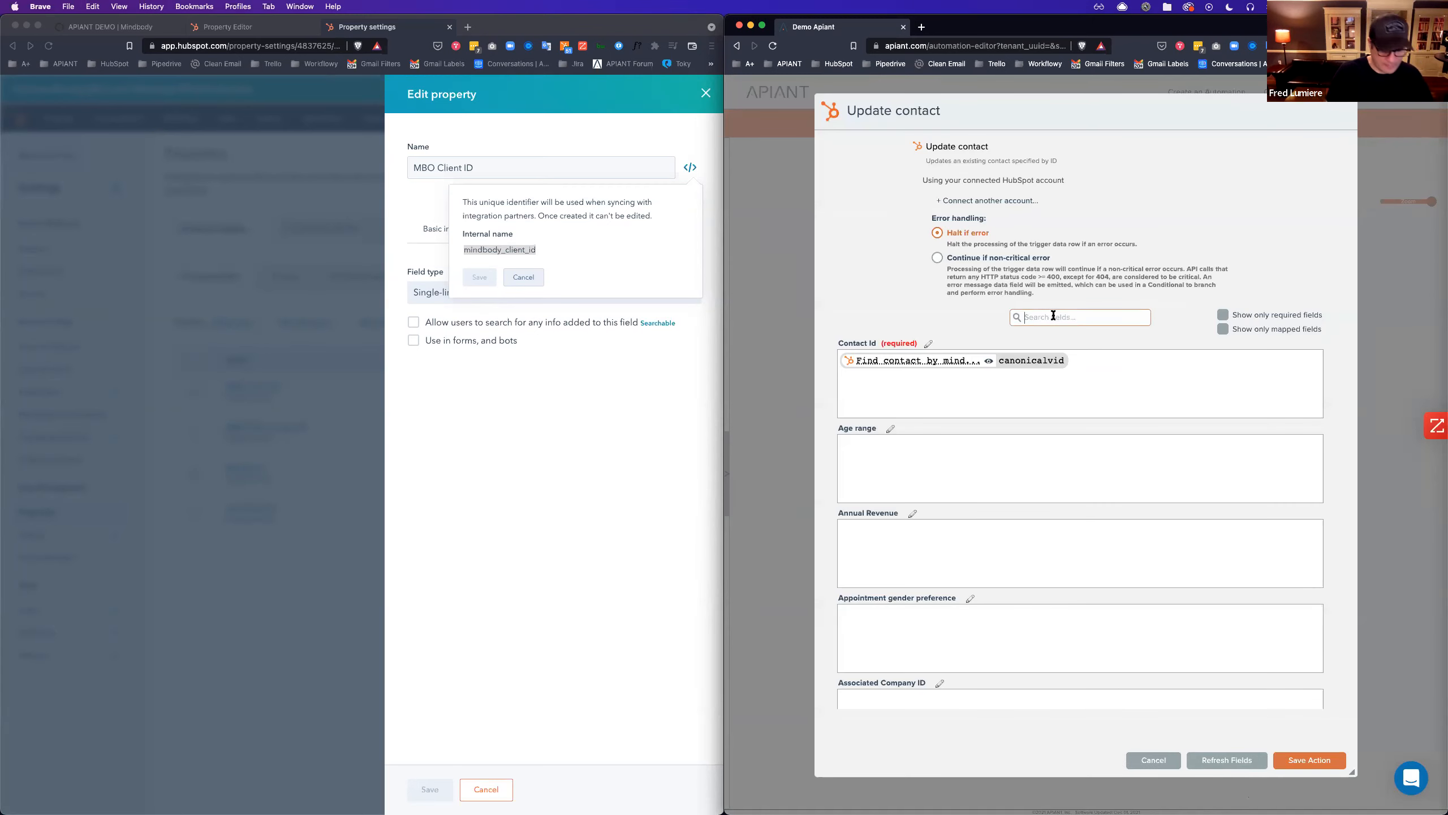
type("client")
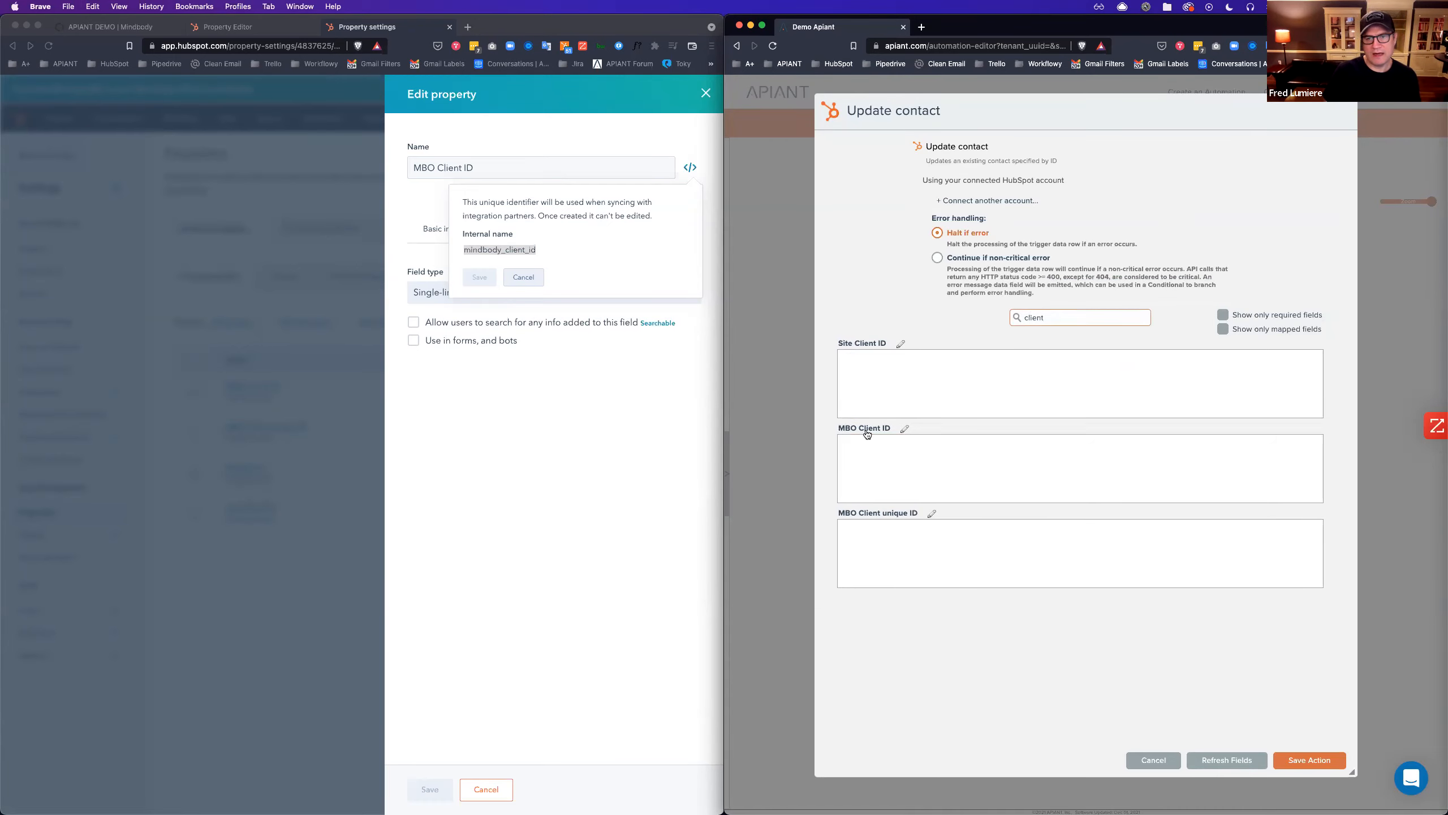
left_click(881, 462)
left_click(1193, 216)
scroll(1178, 272, "up", 2)
mouse_move(1057, 309)
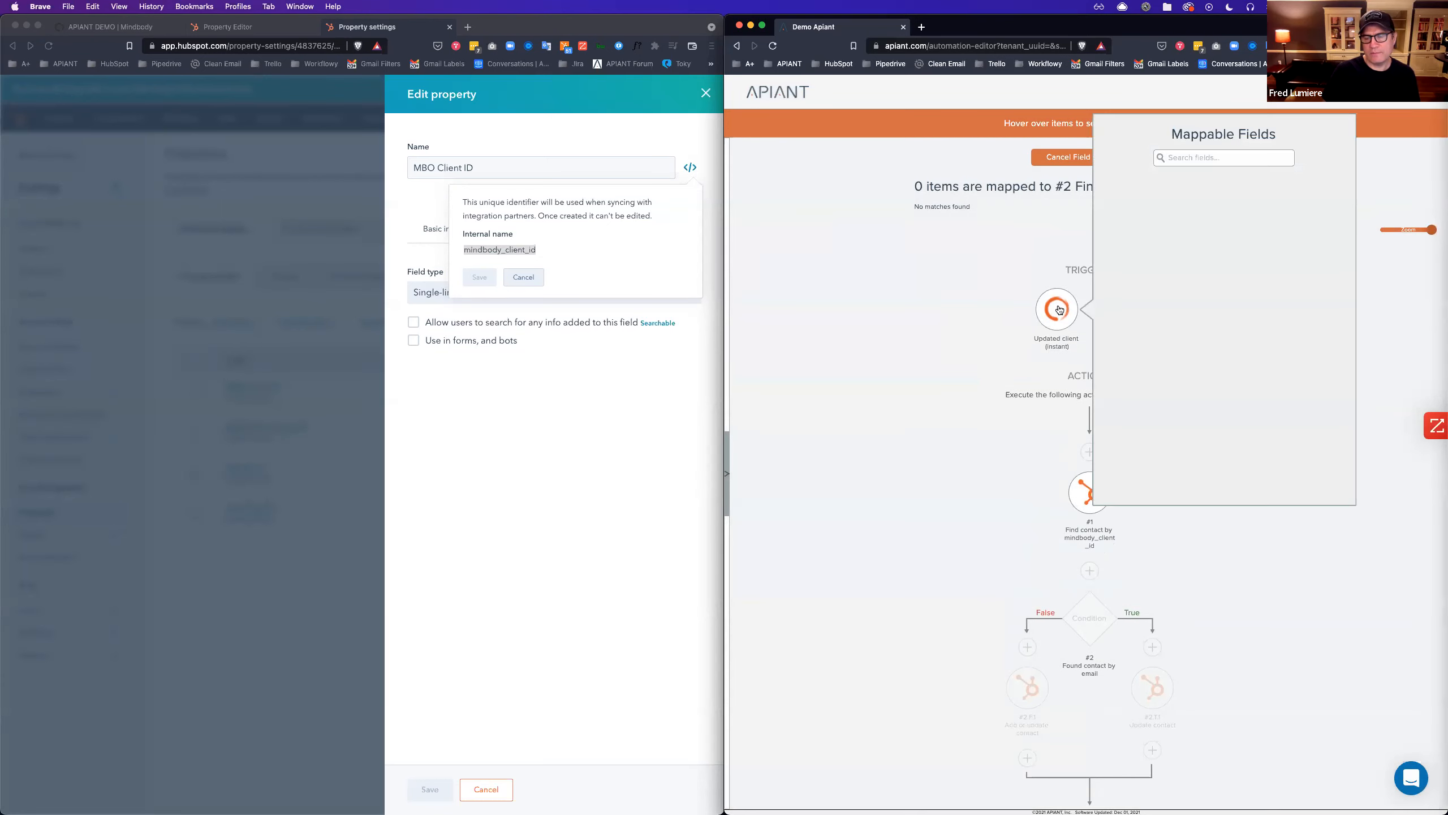
left_click(1196, 159)
type("client")
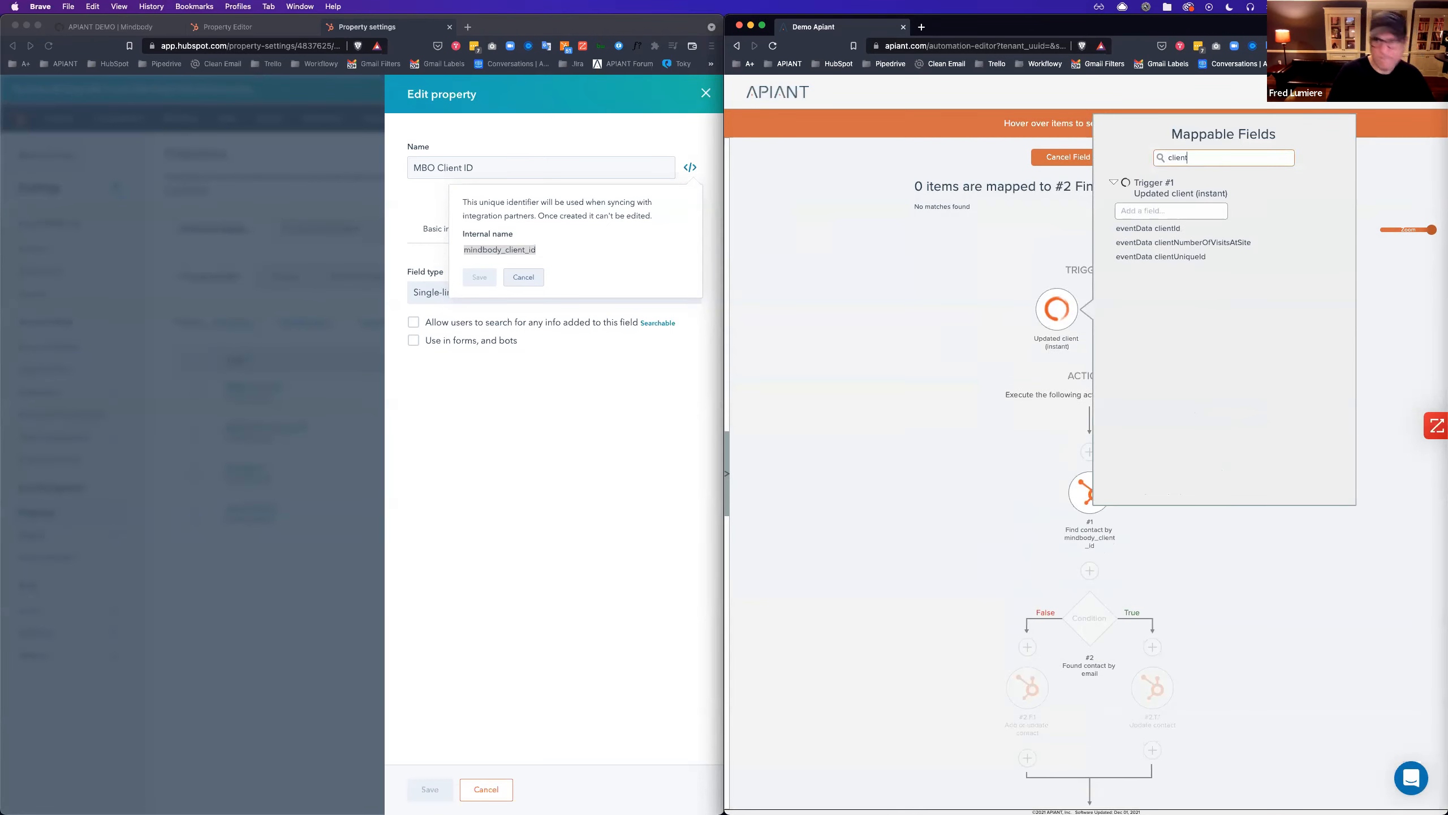
left_click(1148, 228)
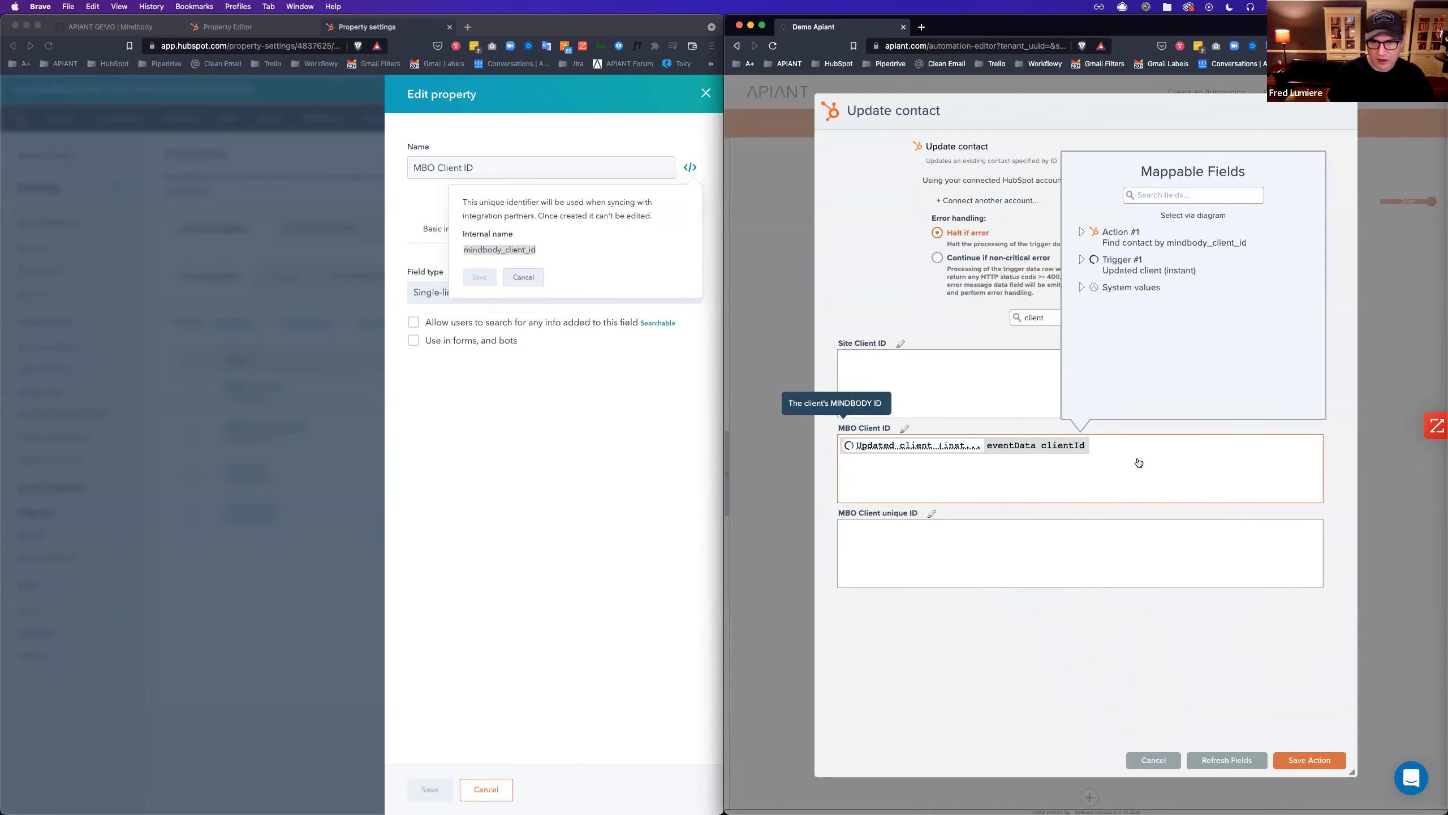
left_click(1307, 761)
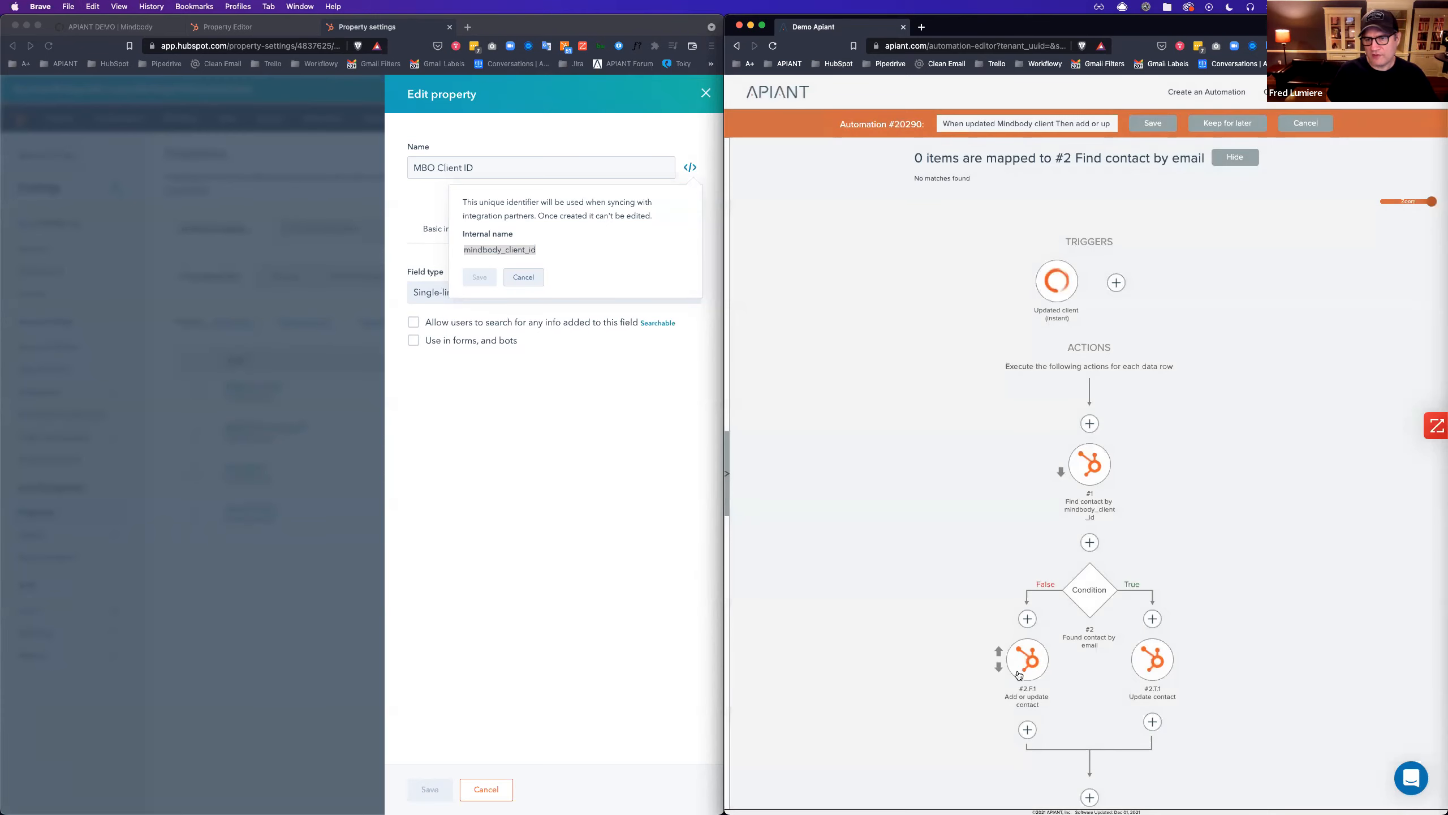
Map the Add or update contact step's MBO Client ID to eventData clientId and save.
left_click(1026, 684)
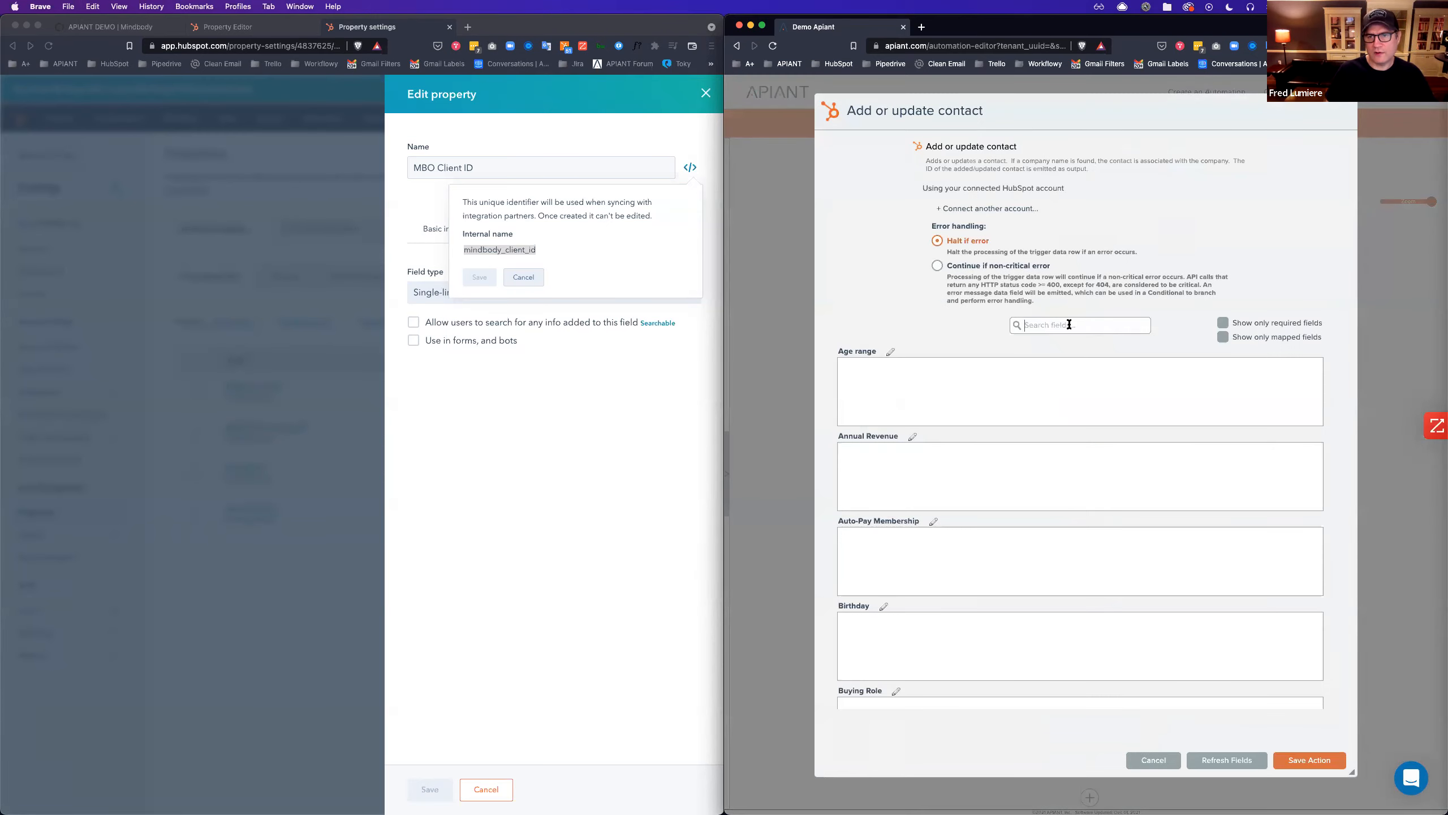
left_click(1070, 324)
type("client")
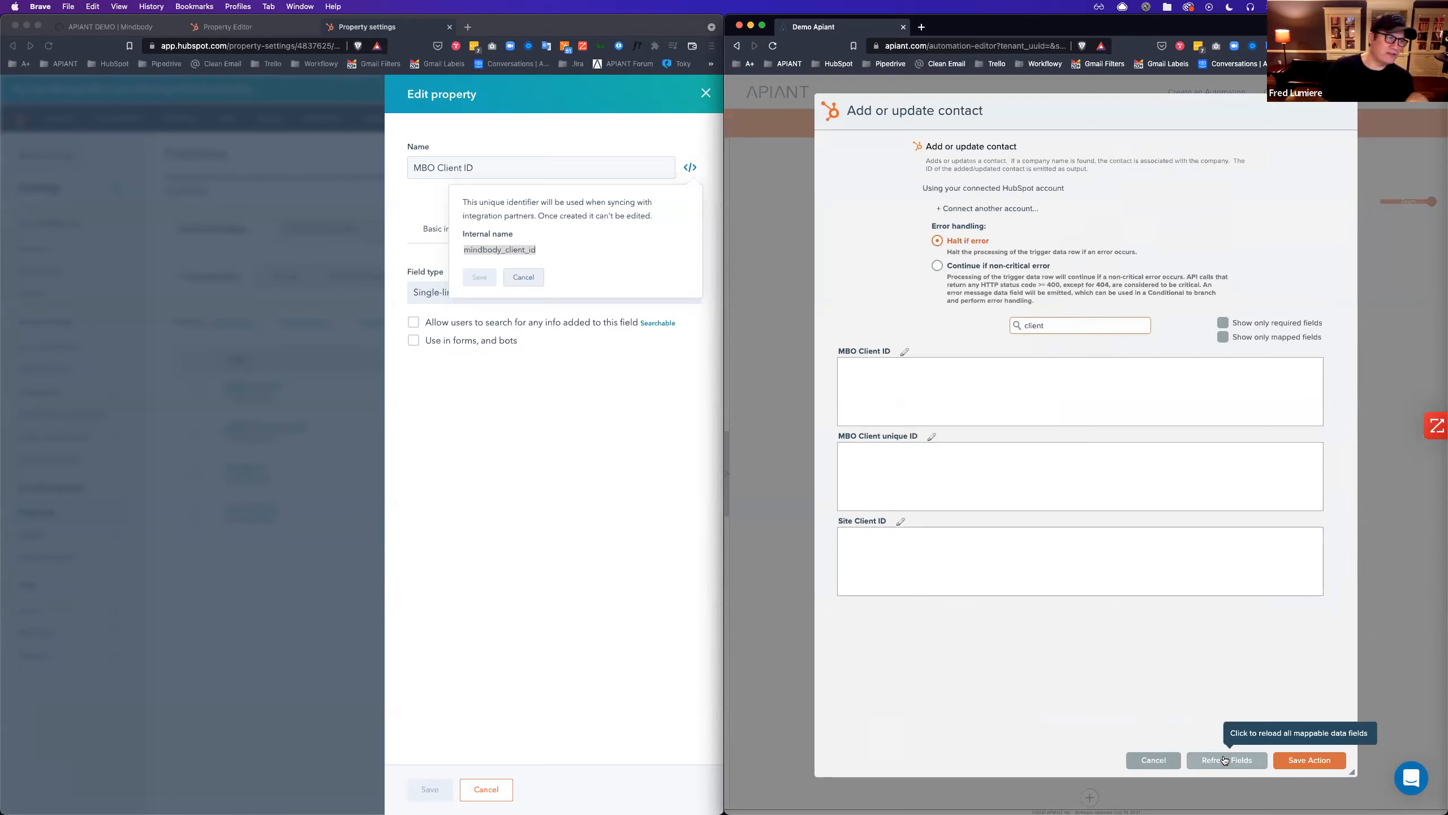
left_click(917, 368)
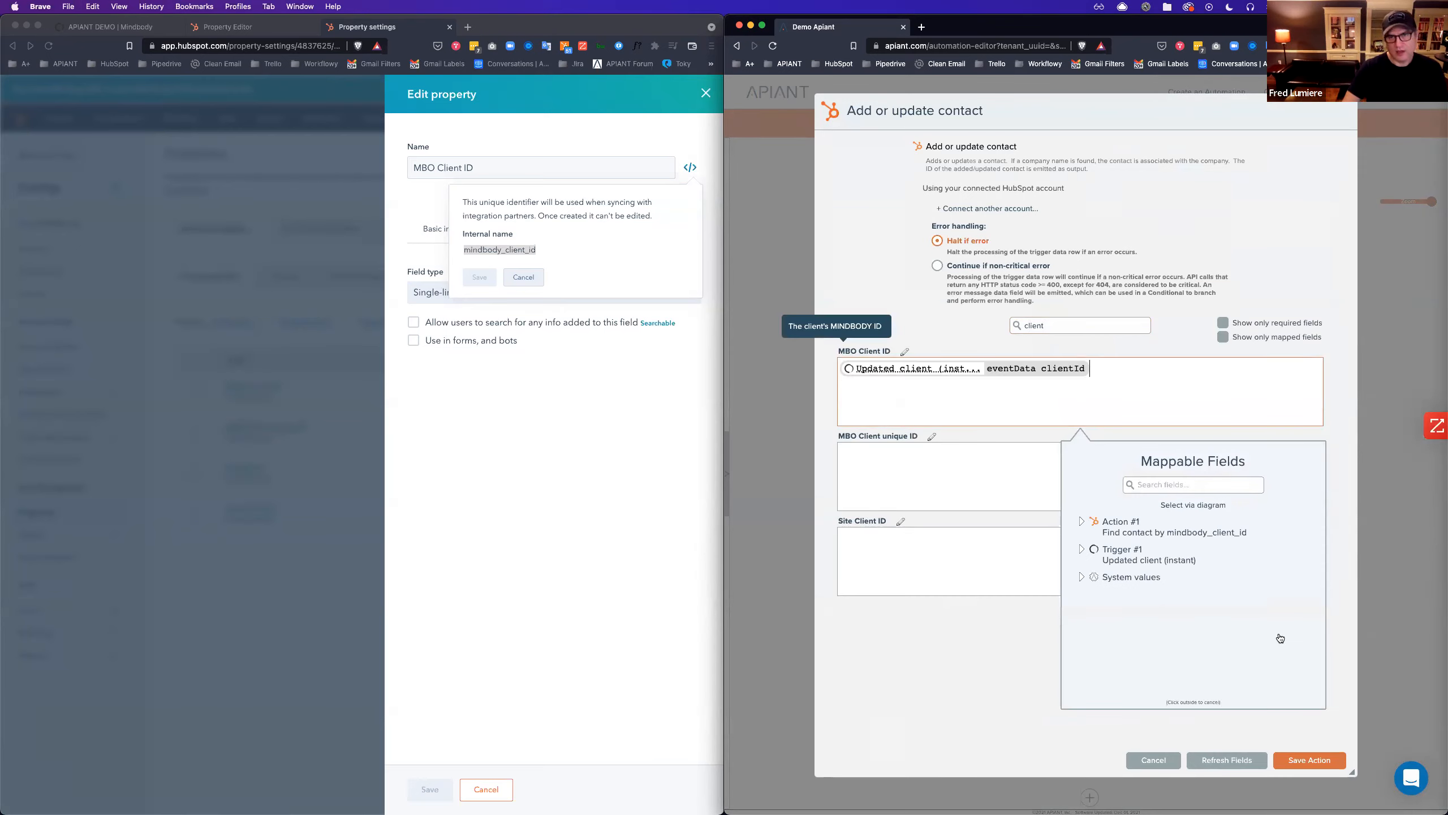
left_click(1304, 765)
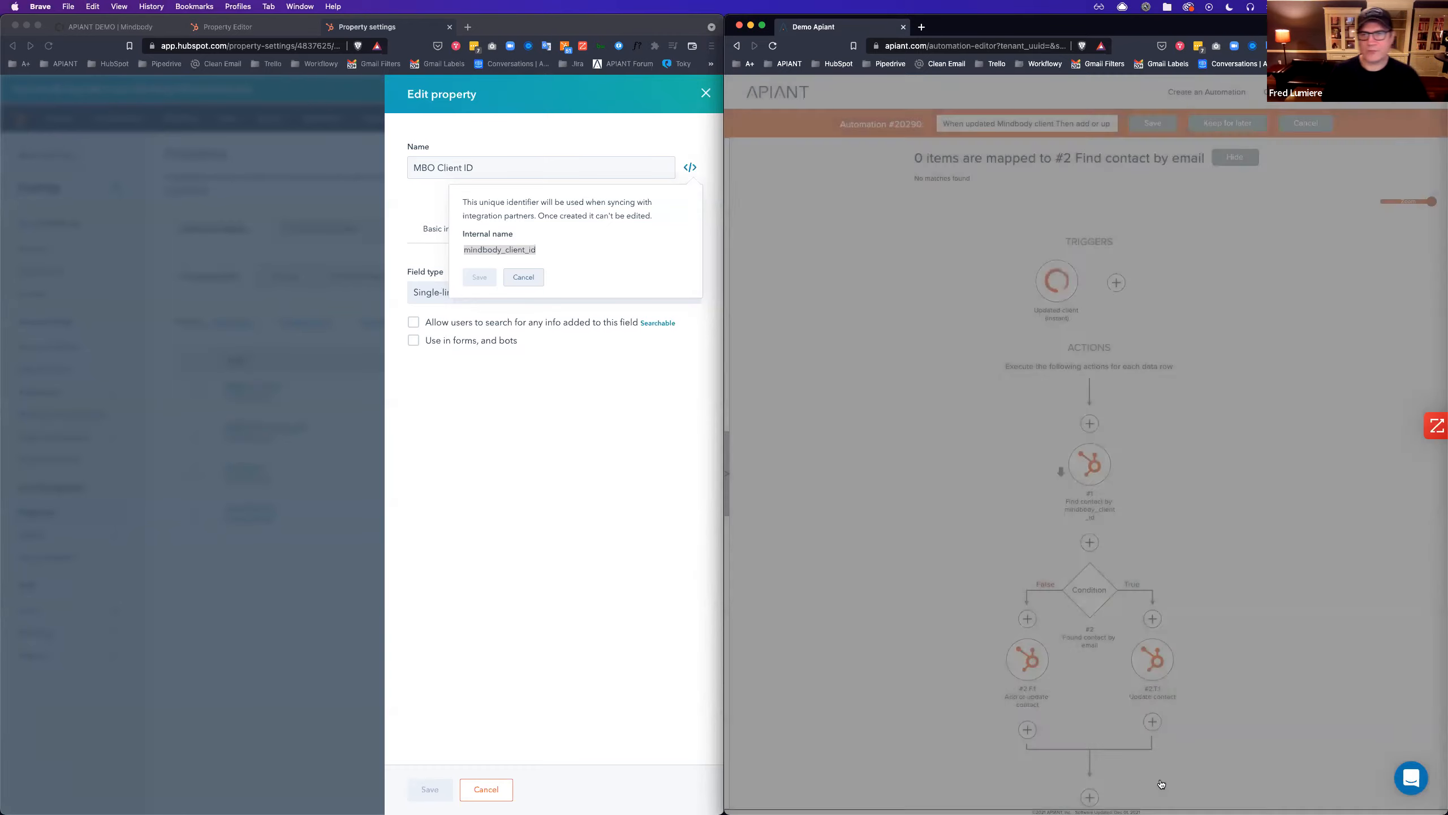
Close the HubSpot property edit panel and return to the automation editor.
left_click(632, 278)
left_click(708, 93)
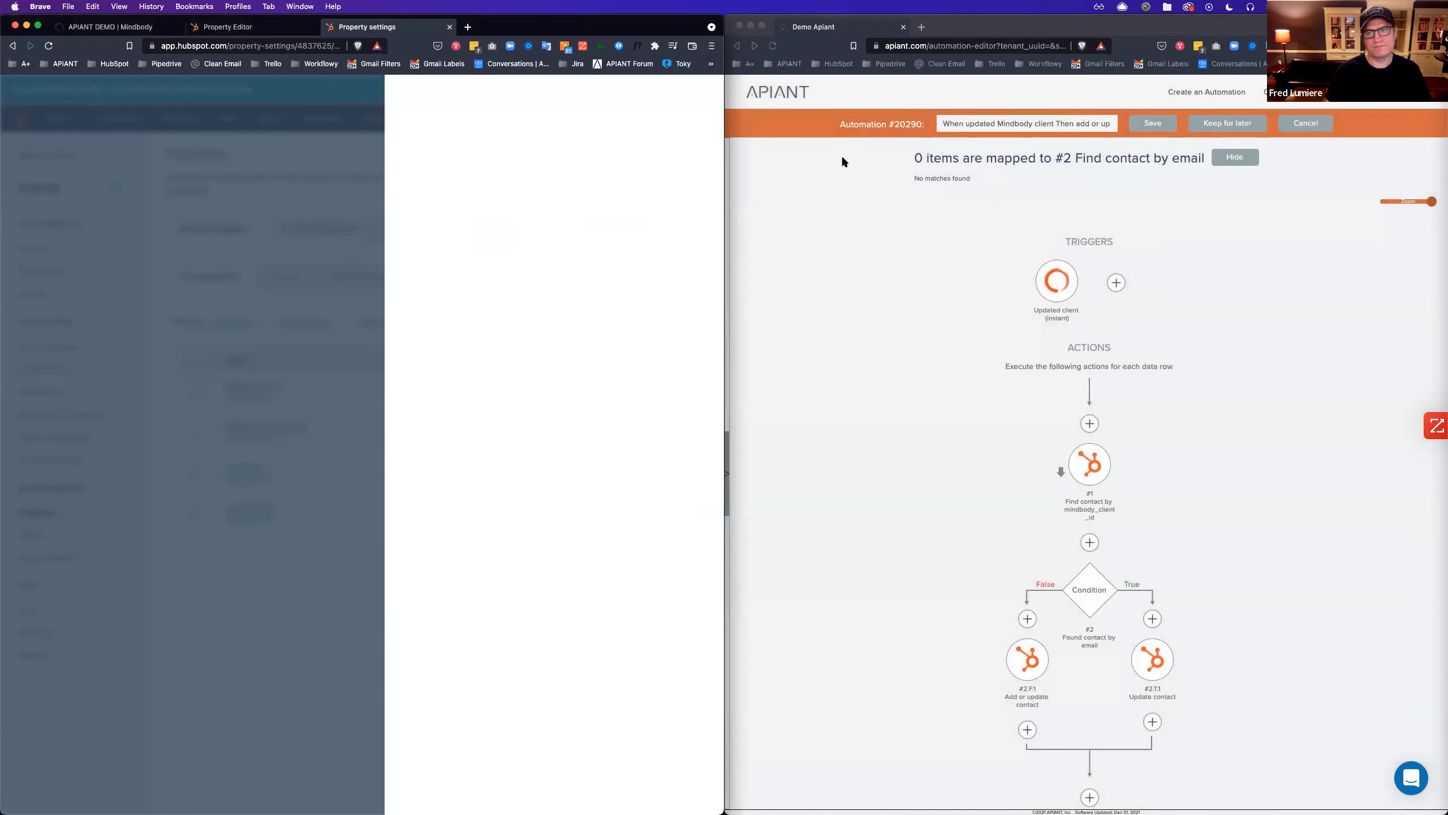
left_click(1310, 414)
Save a new version noted 'Replaced find contact by email with find contact by id'.
left_click(1146, 124)
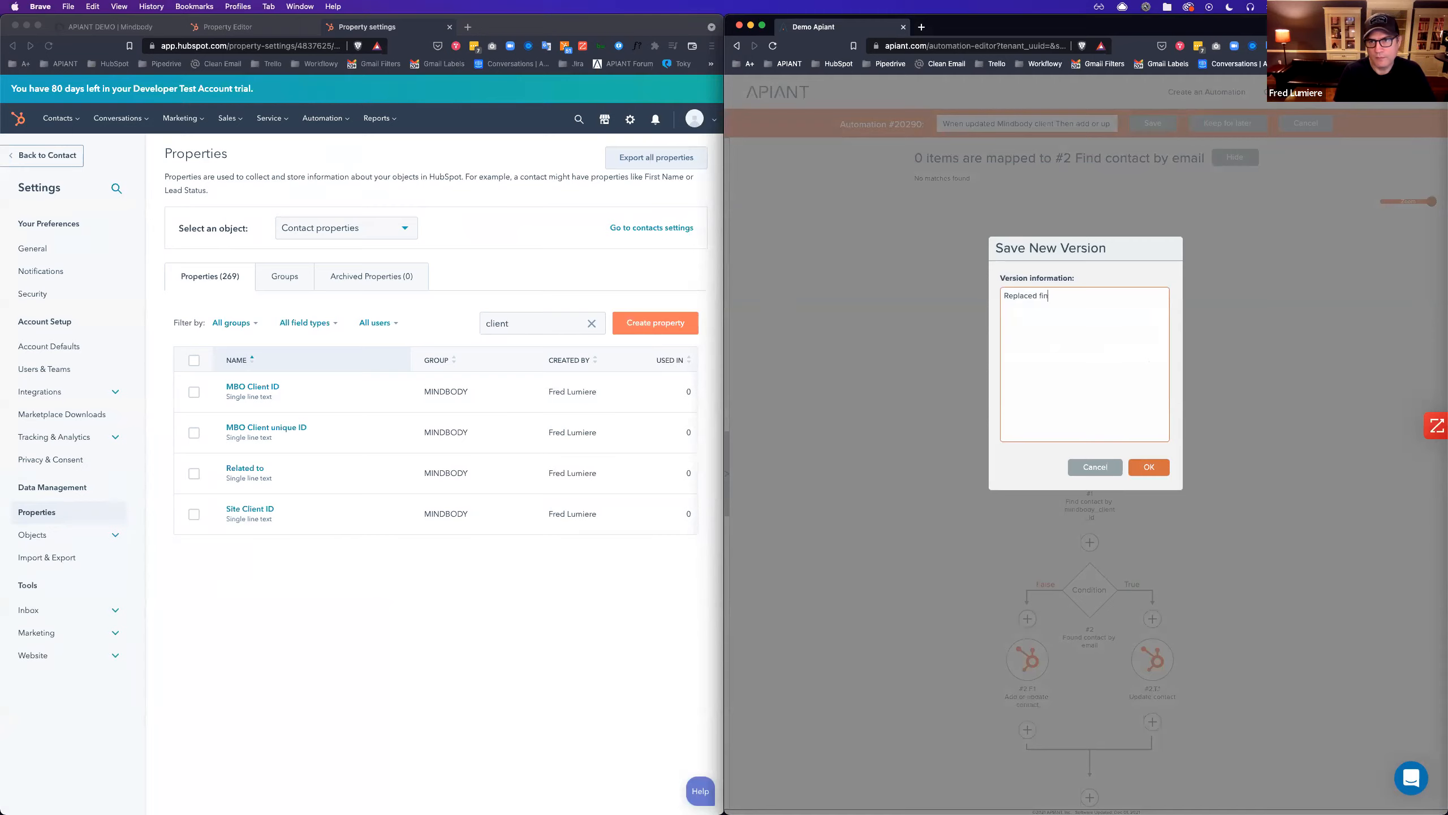
type("Replaced find contact by email with ")
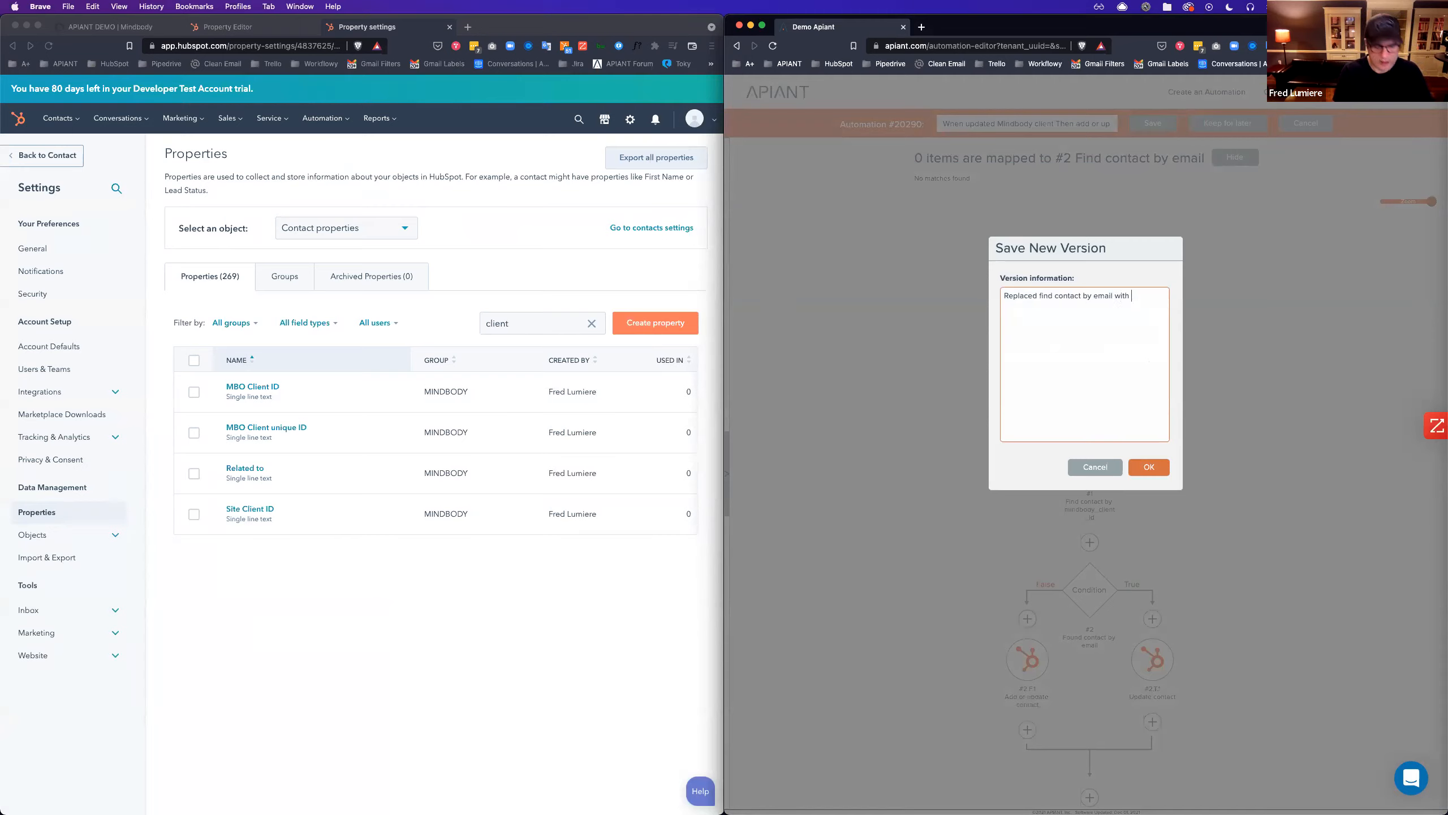
type("find contact")
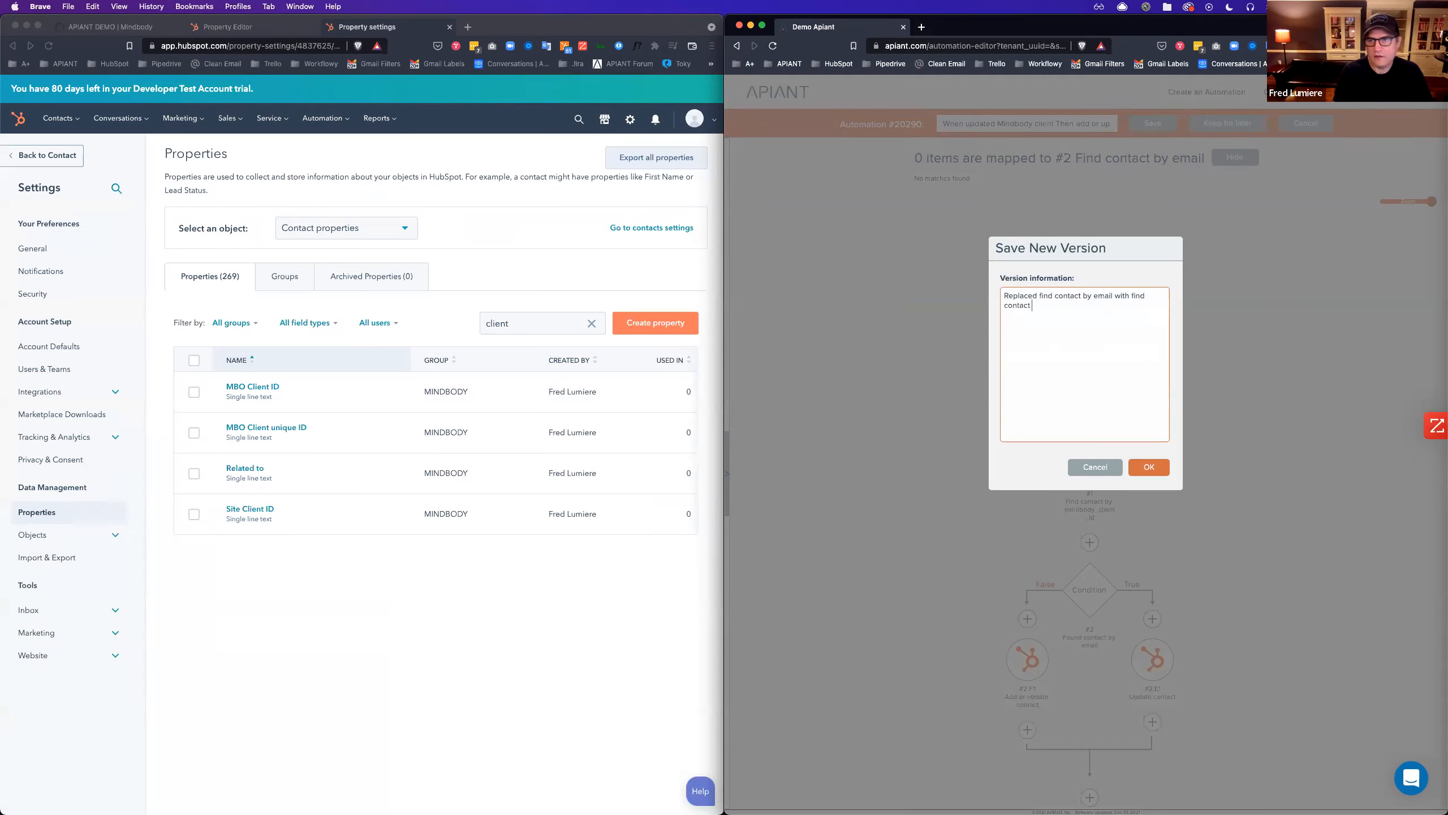
type(" by id")
left_click(1149, 467)
left_click(592, 500)
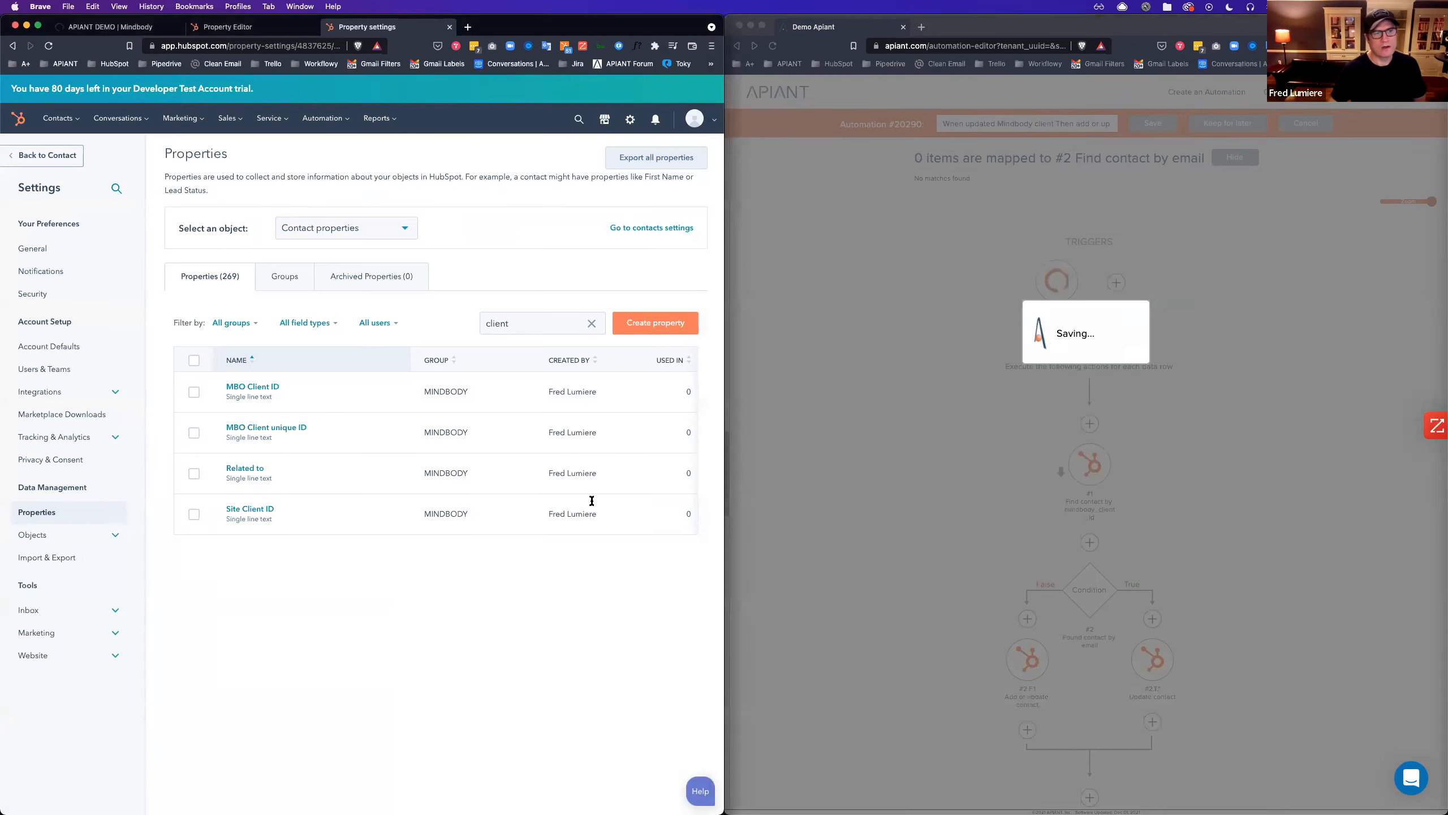
Close the HubSpot property page and expand the Mindbody client's Notes section.
left_click(449, 27)
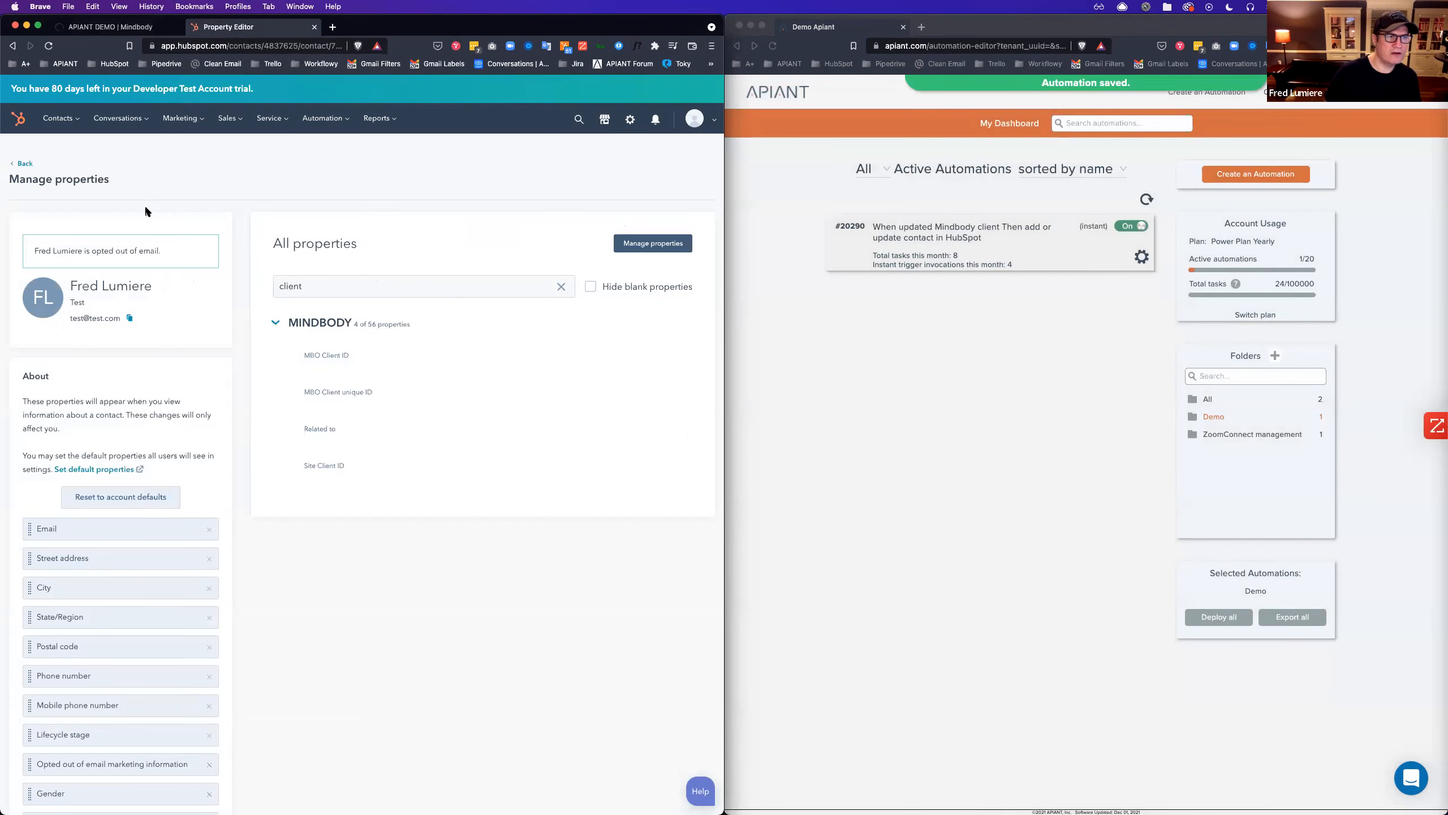
left_click(20, 165)
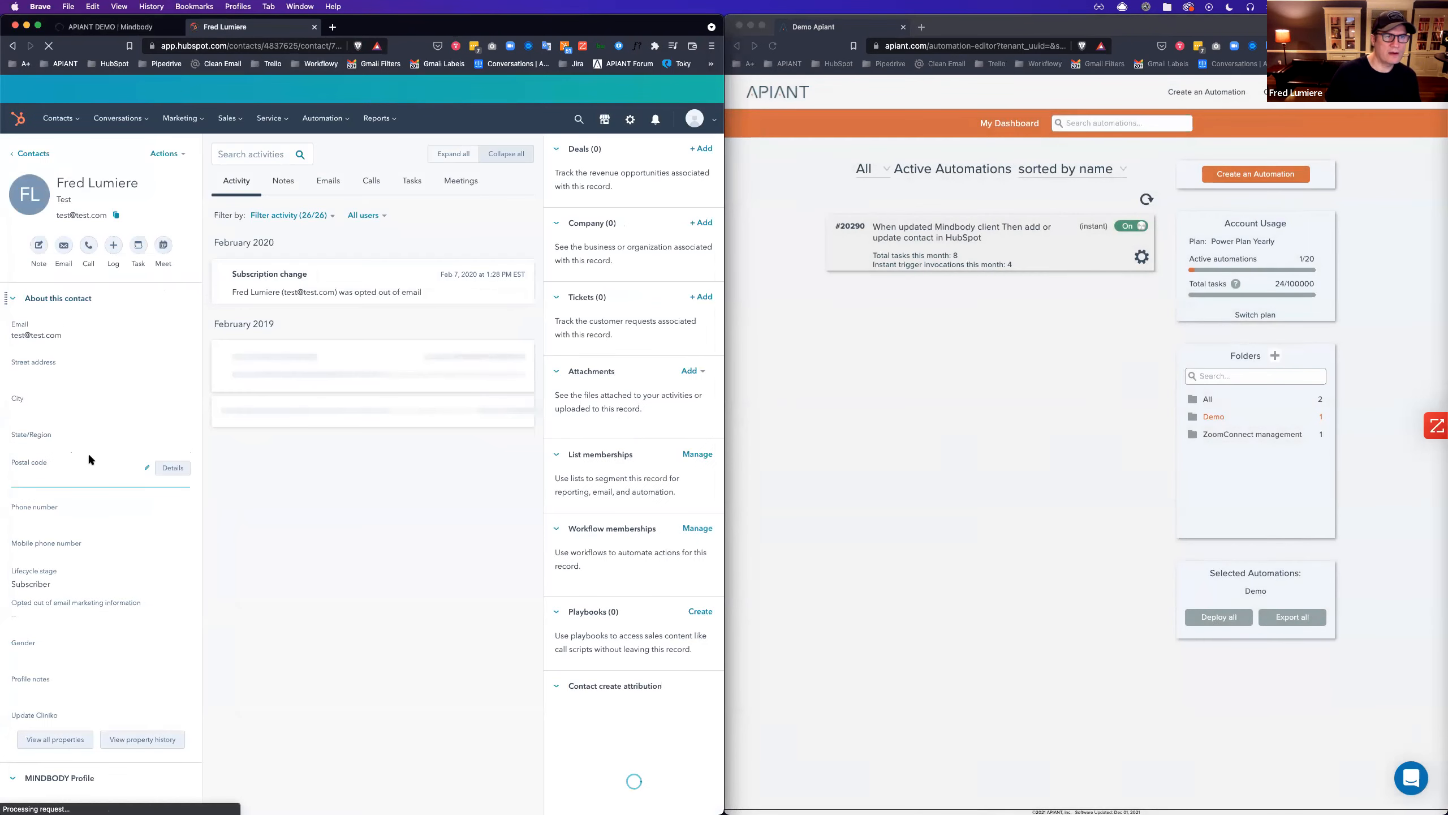
left_click(129, 26)
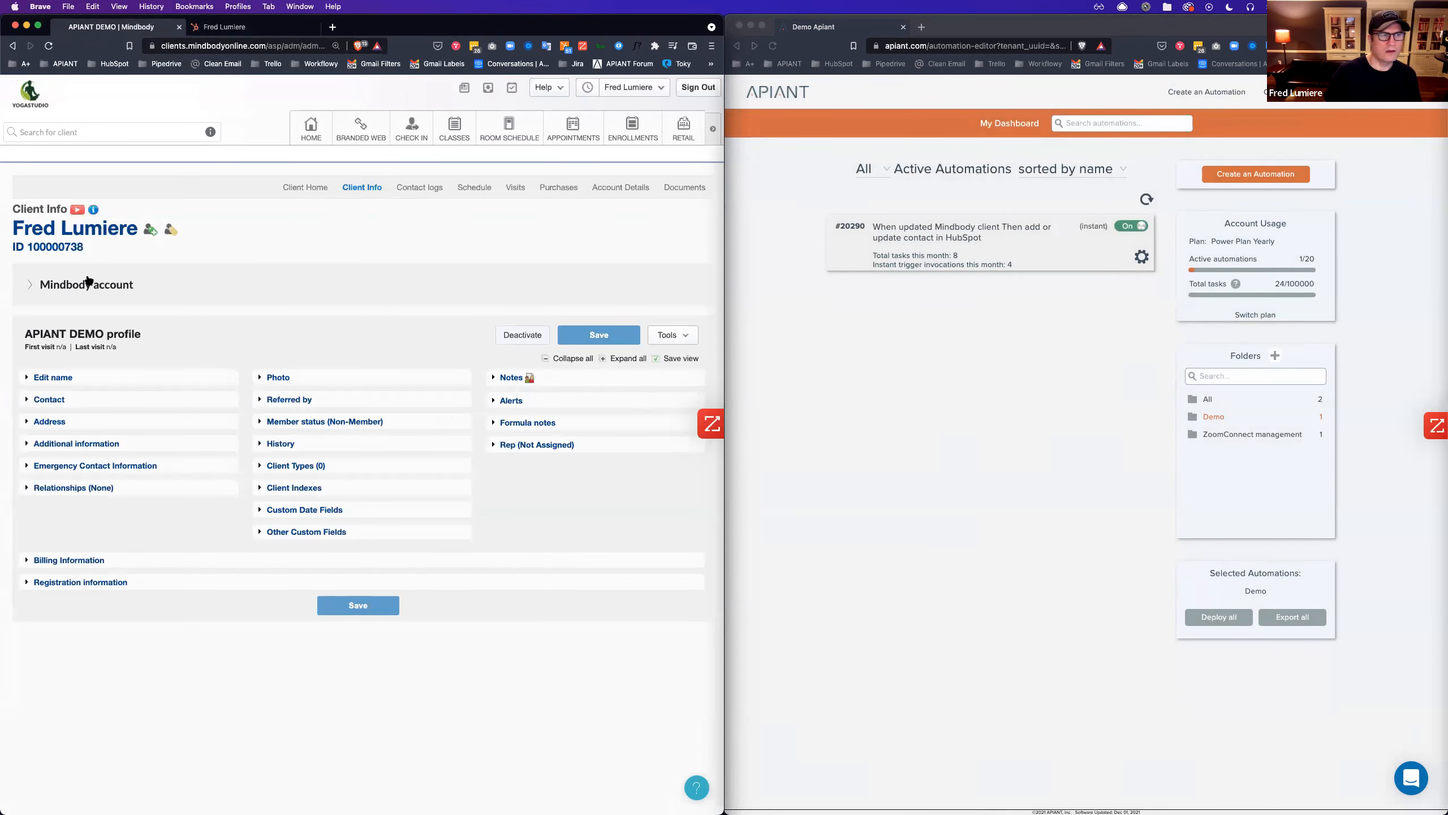
left_click(511, 378)
left_click(536, 415)
Reopen automation #20290 for editing and bring up the Update contact step.
left_click(1007, 386)
left_click(1141, 256)
left_click(1164, 283)
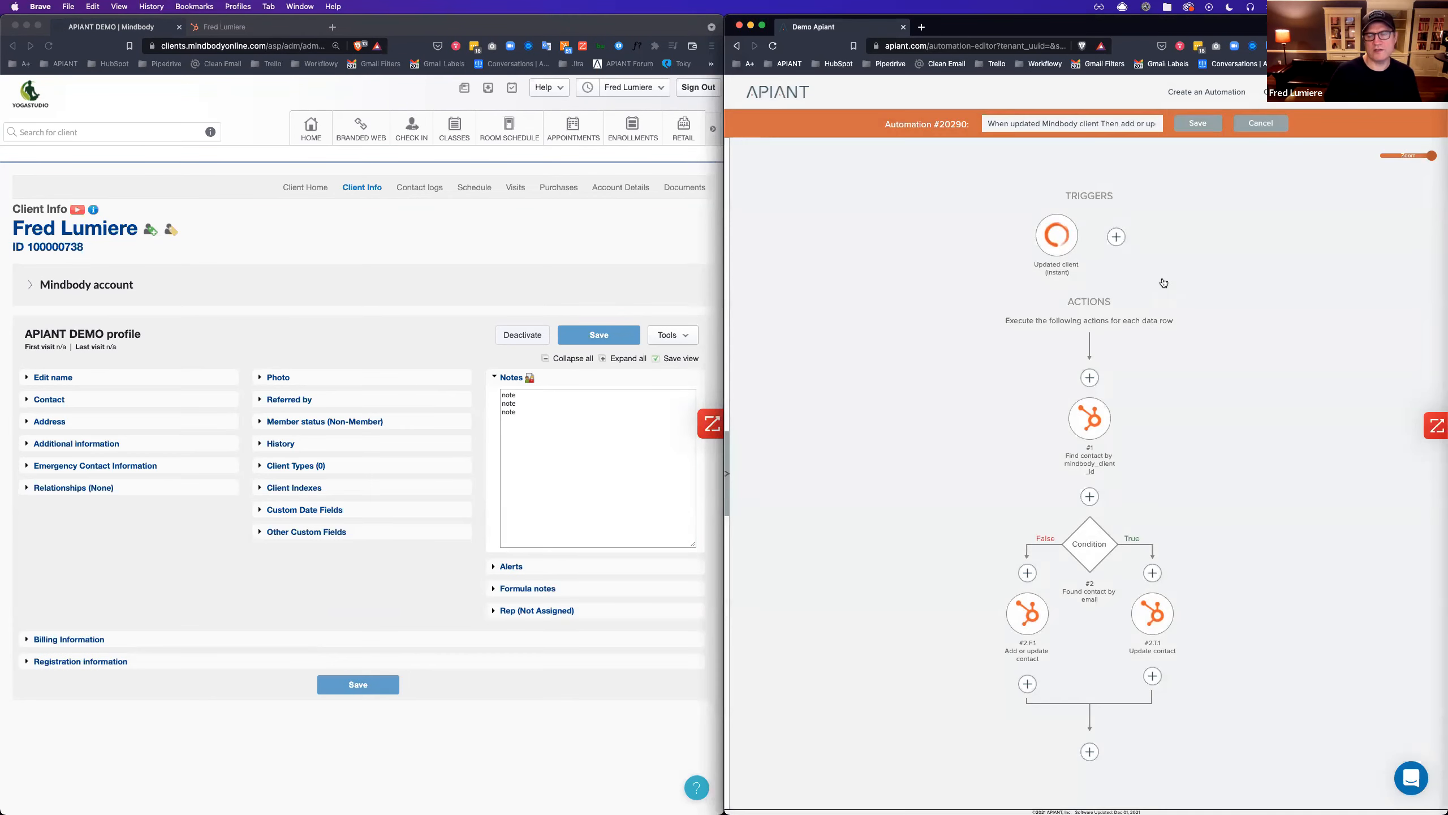
left_click(1153, 615)
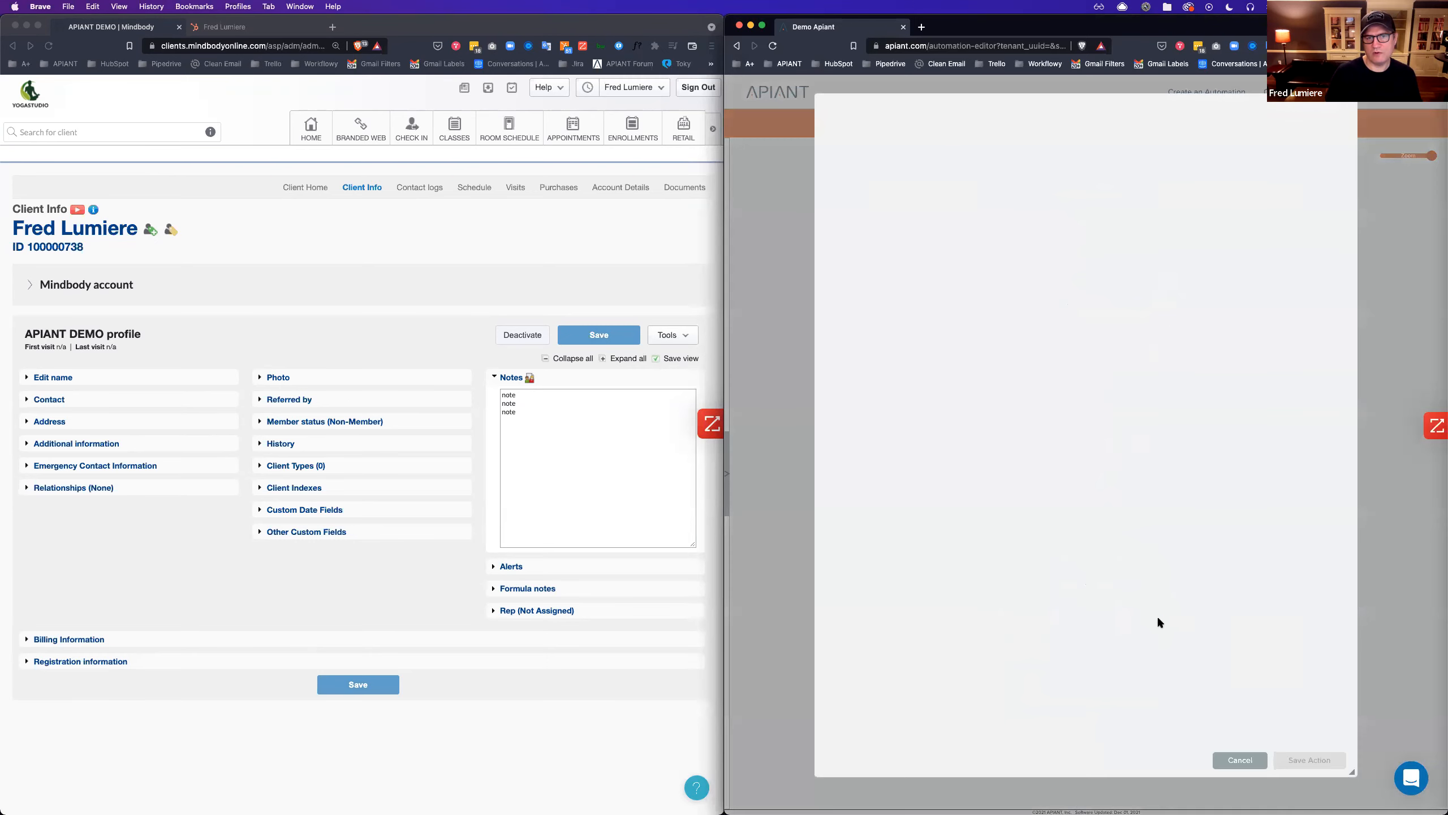
Map the Update contact step's Profile notes field to the trigger's eventData notes.
type("note")
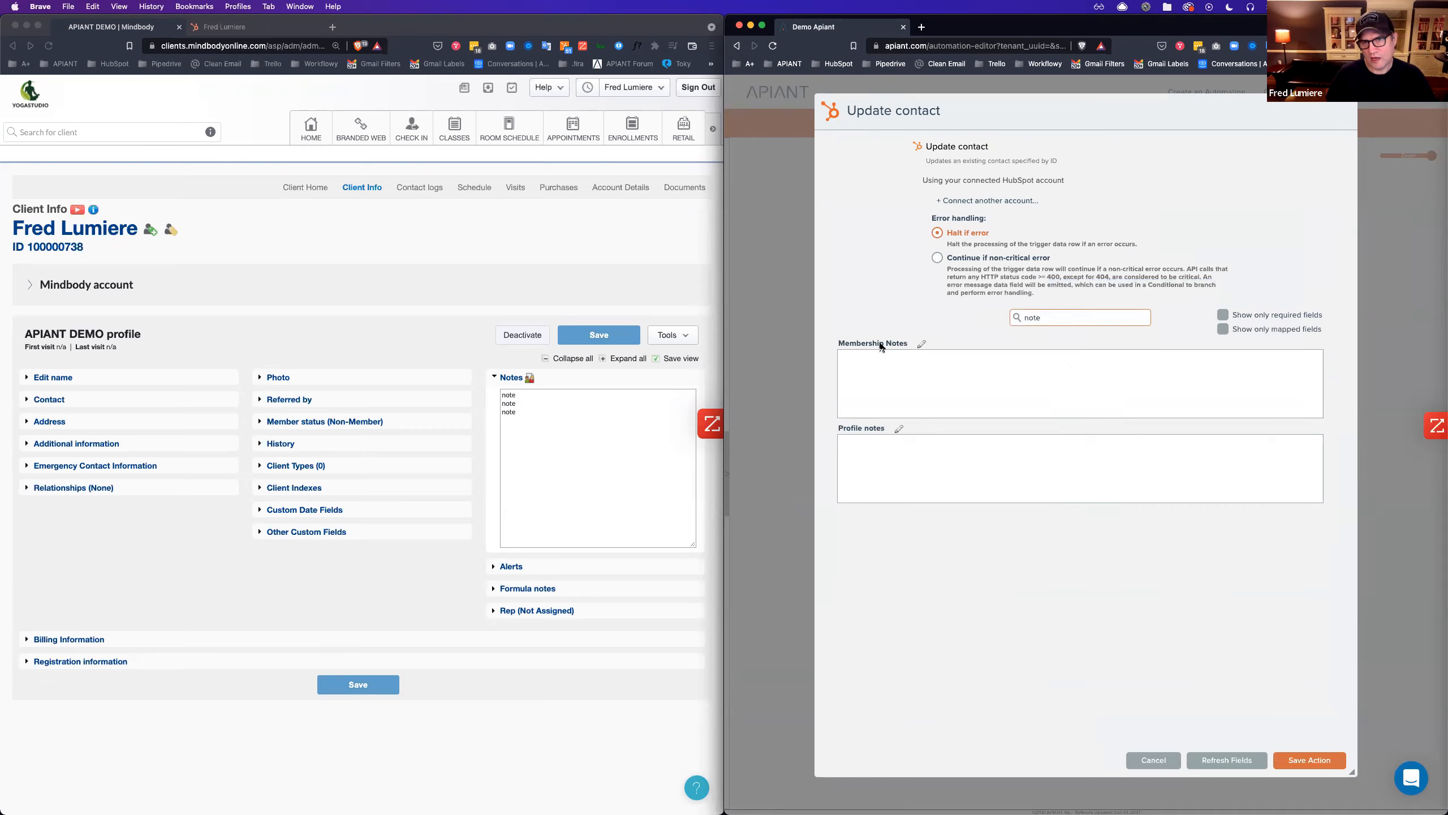
left_click(860, 443)
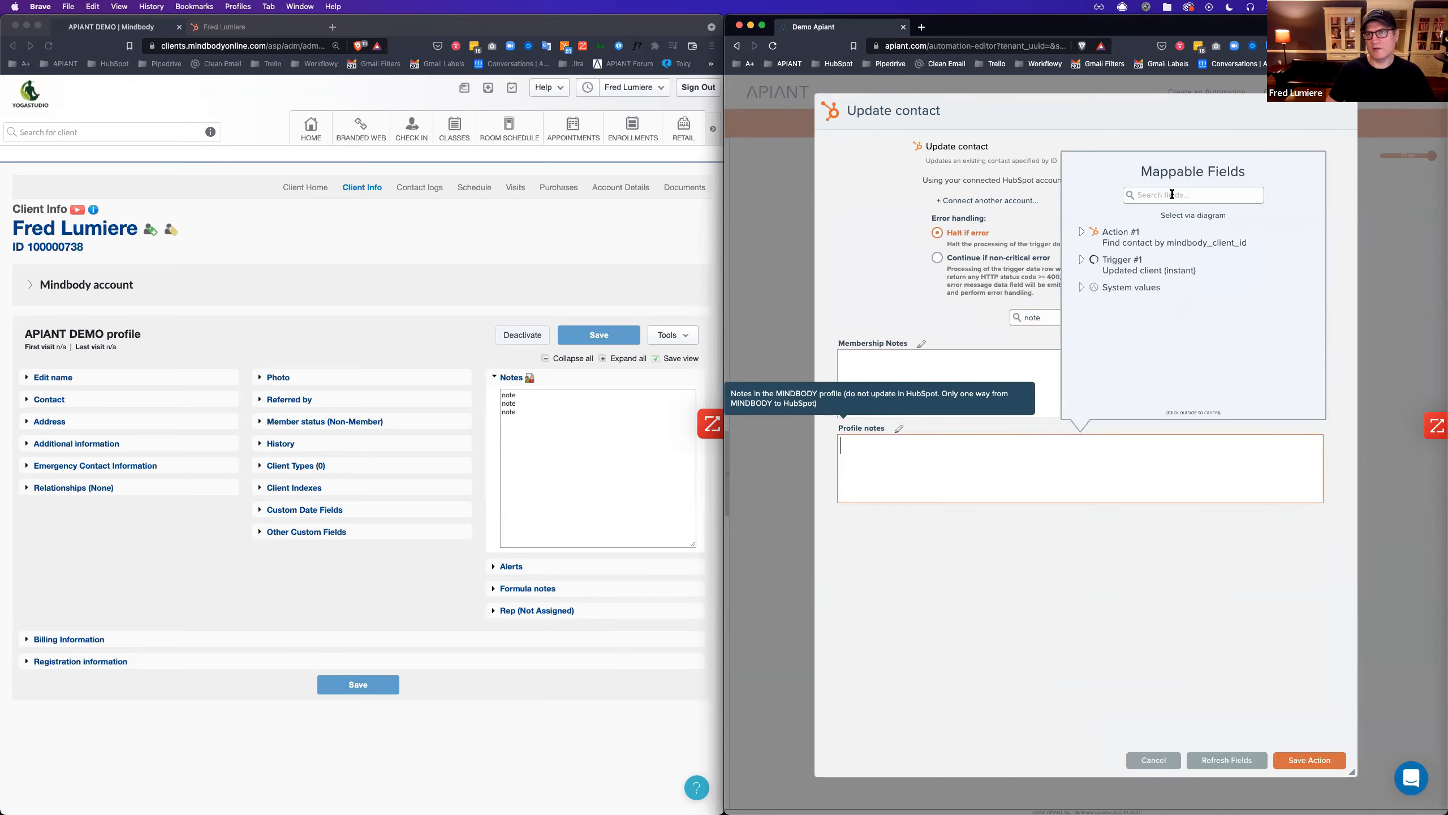
type("note")
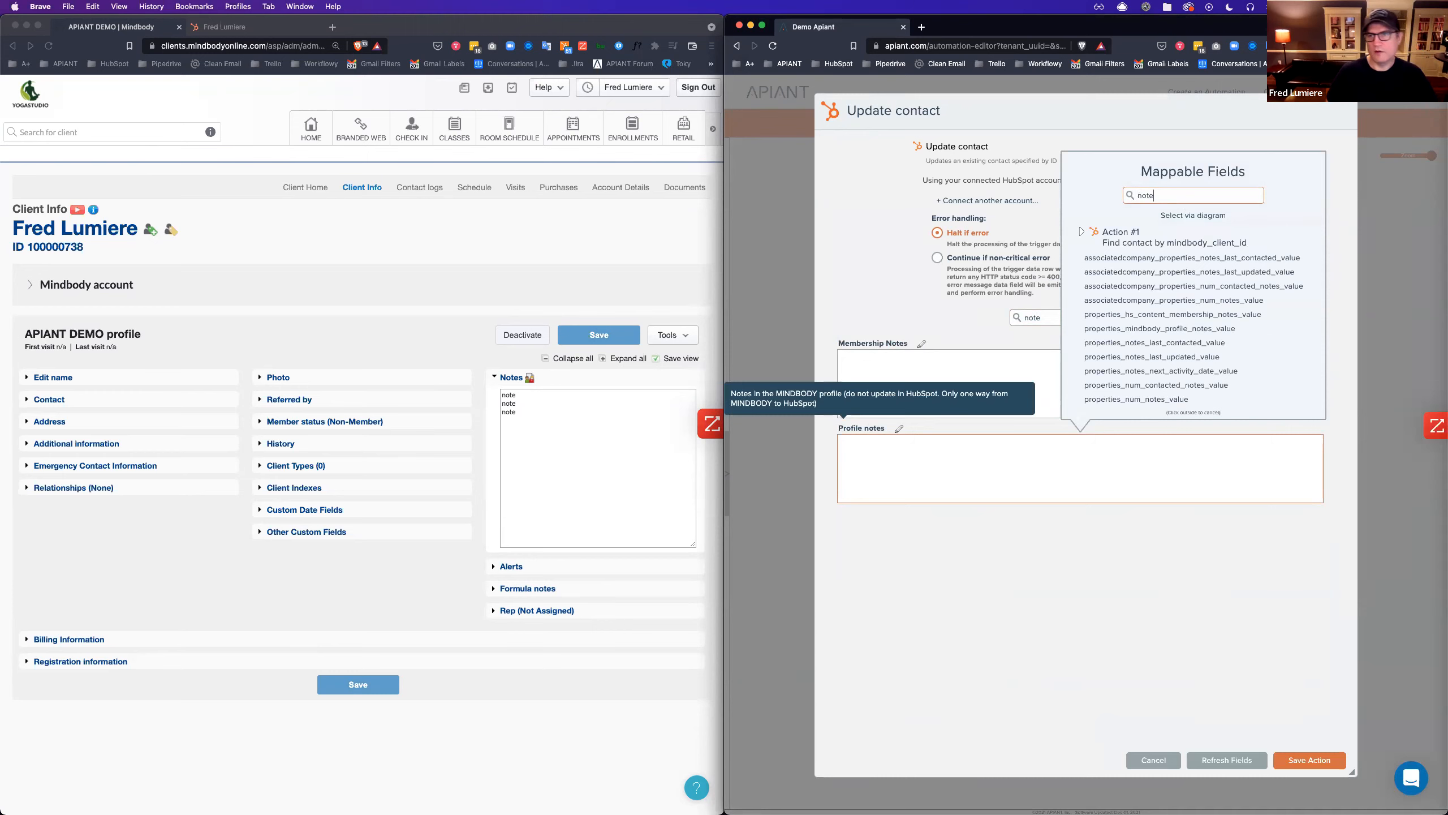
scroll(1167, 314, "down", 2)
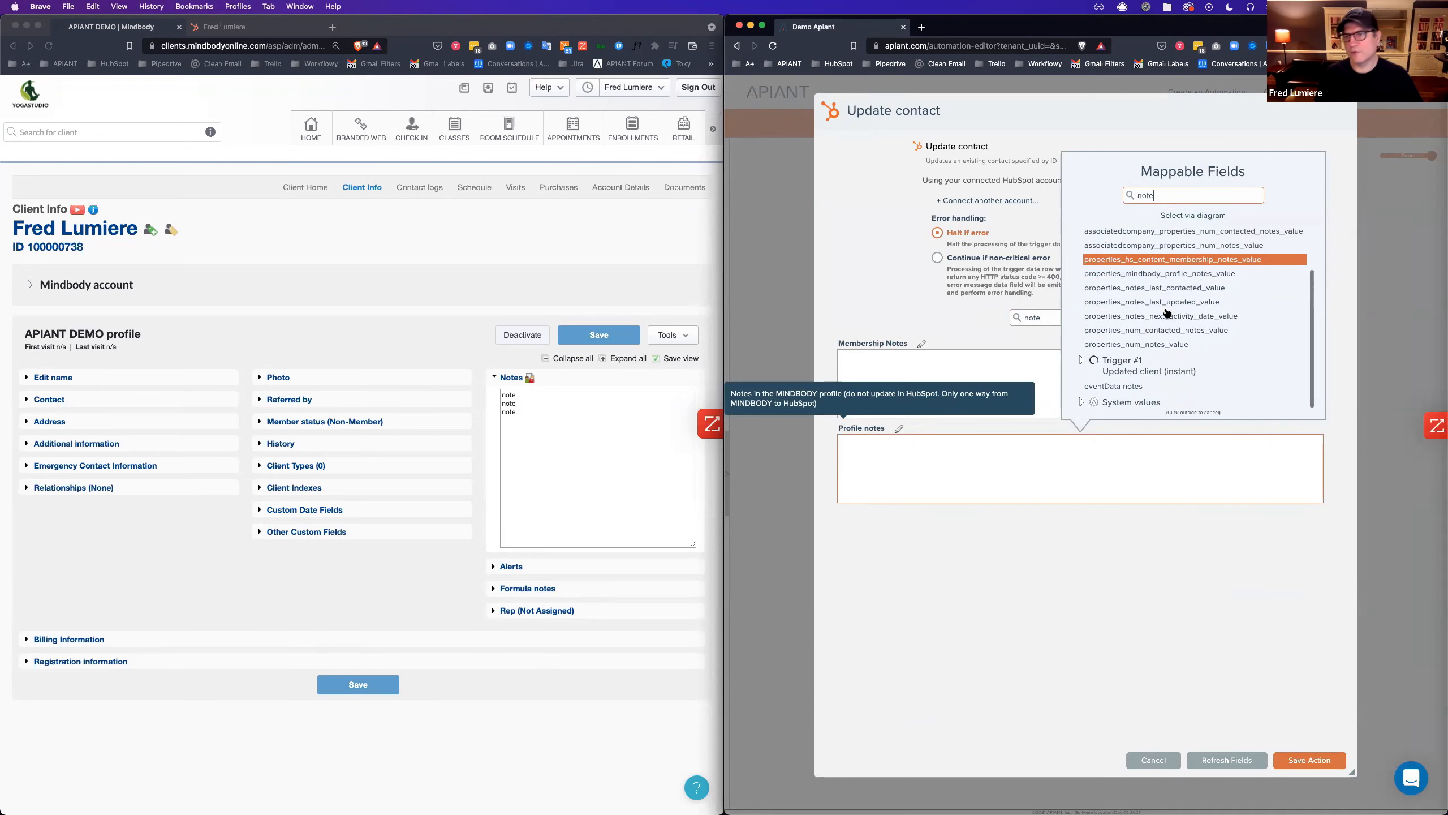
left_click(1160, 386)
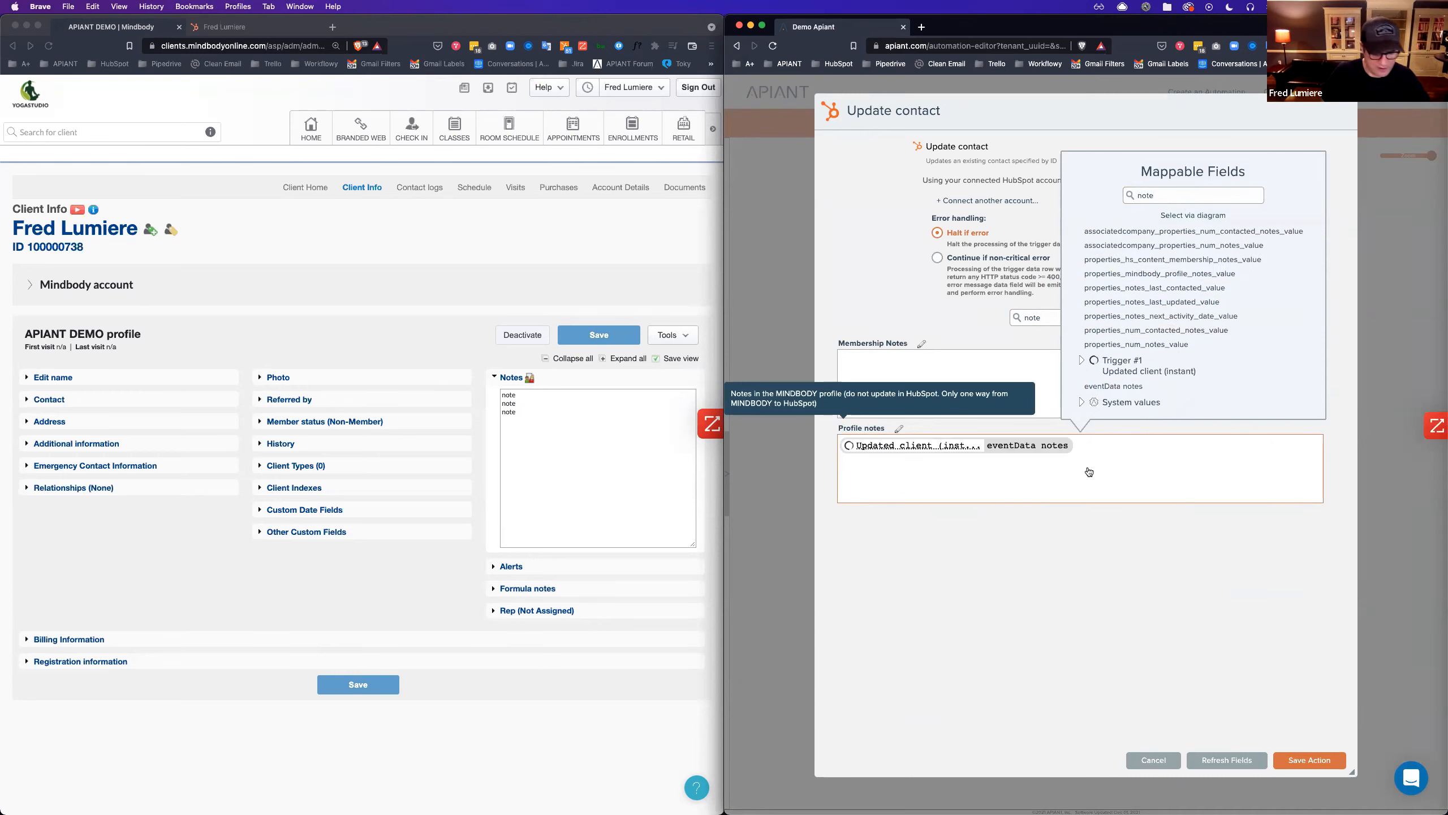
left_click(1317, 760)
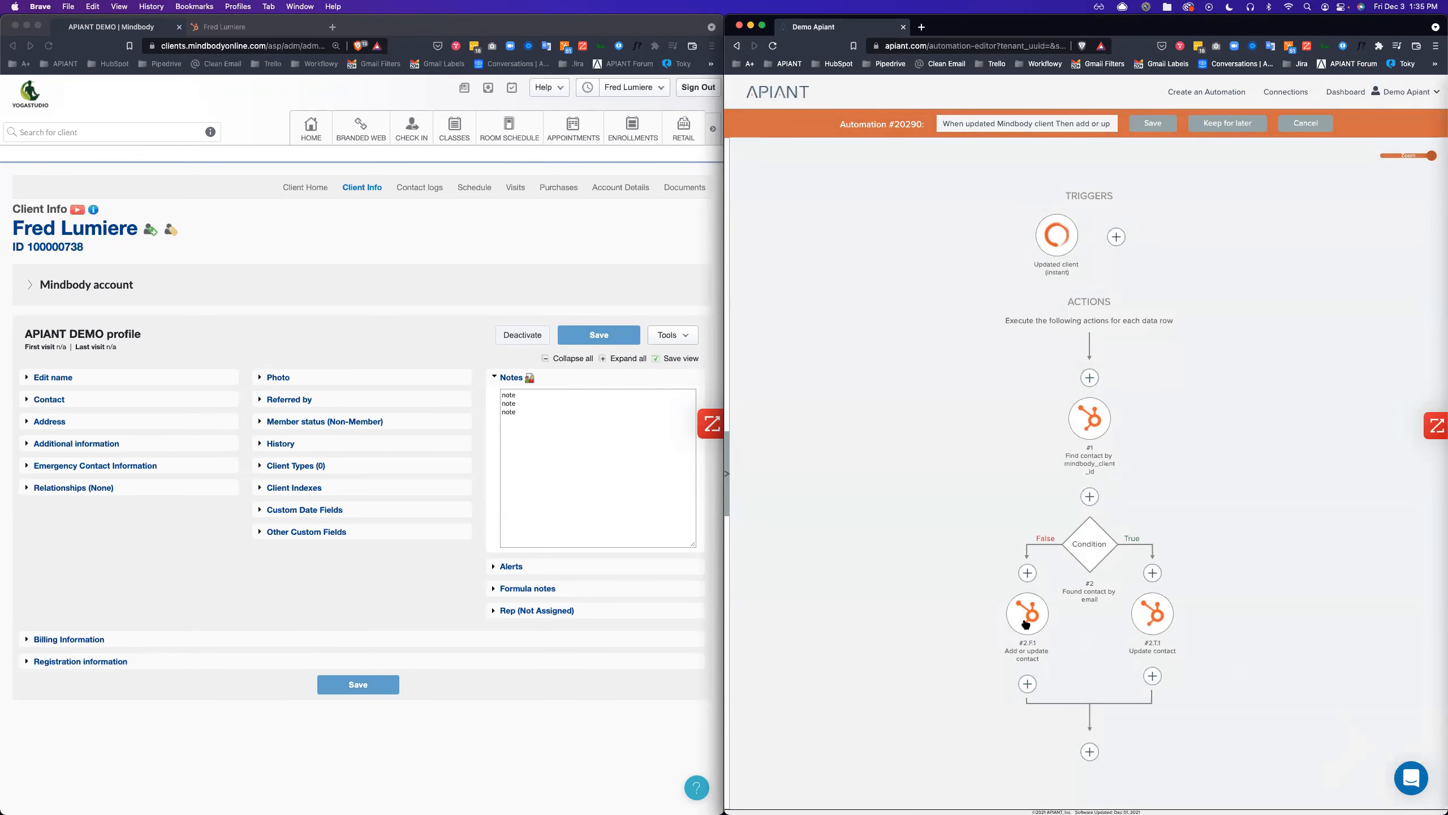
Review Update contact's mapped fields: phone, Profile notes, first and last name, then save.
left_click(1026, 624)
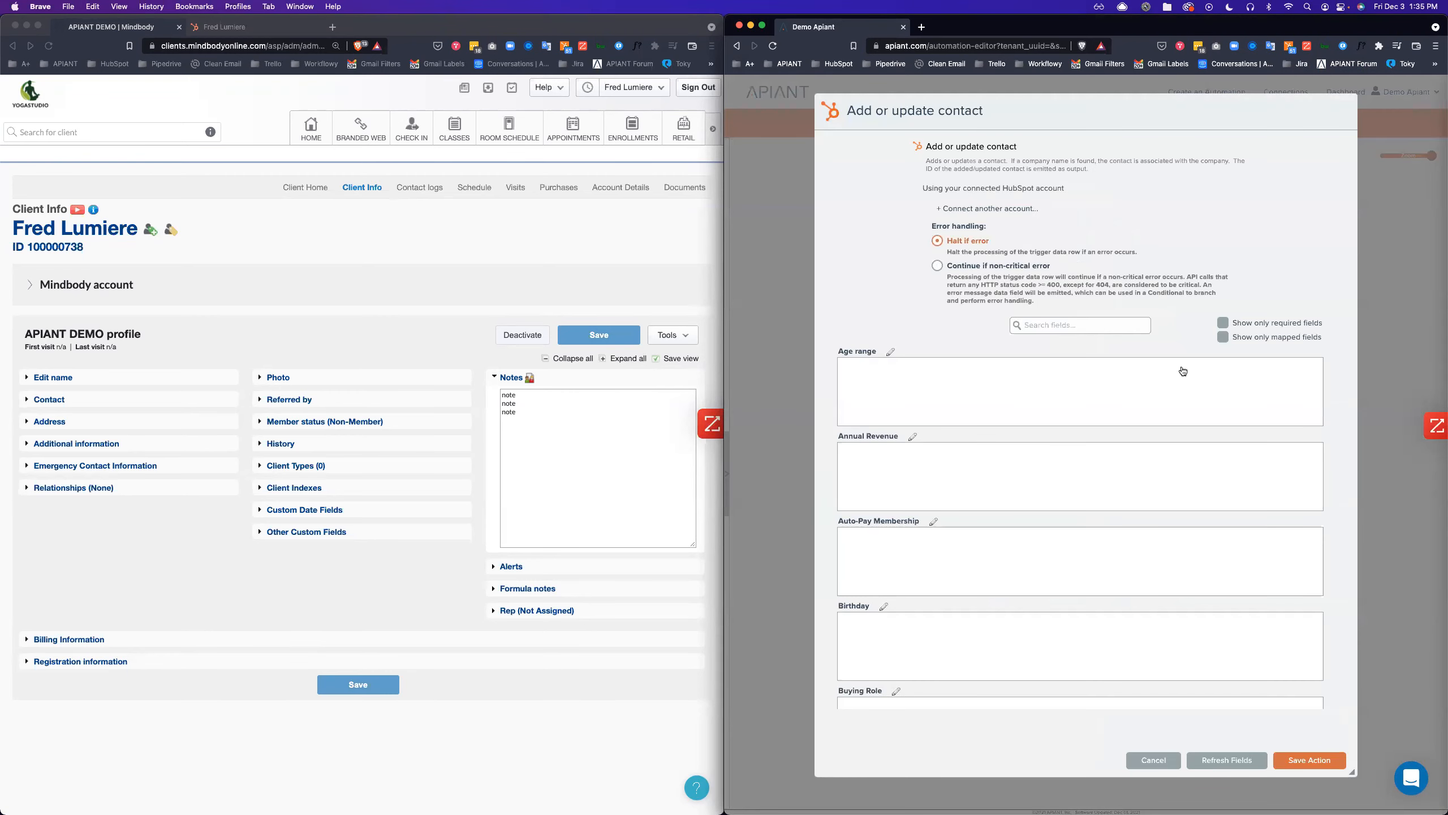
left_click(1339, 761)
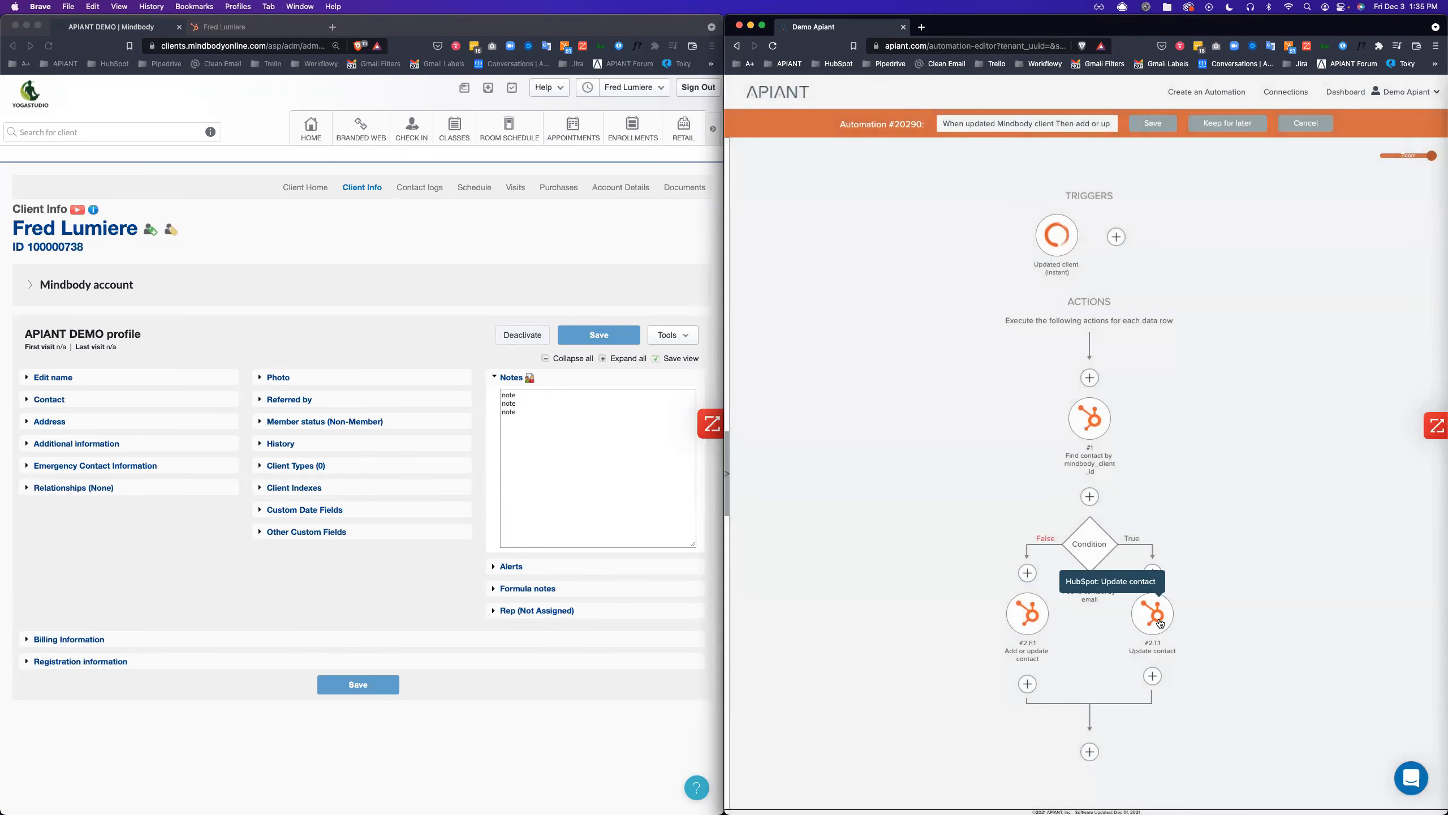
left_click(1161, 624)
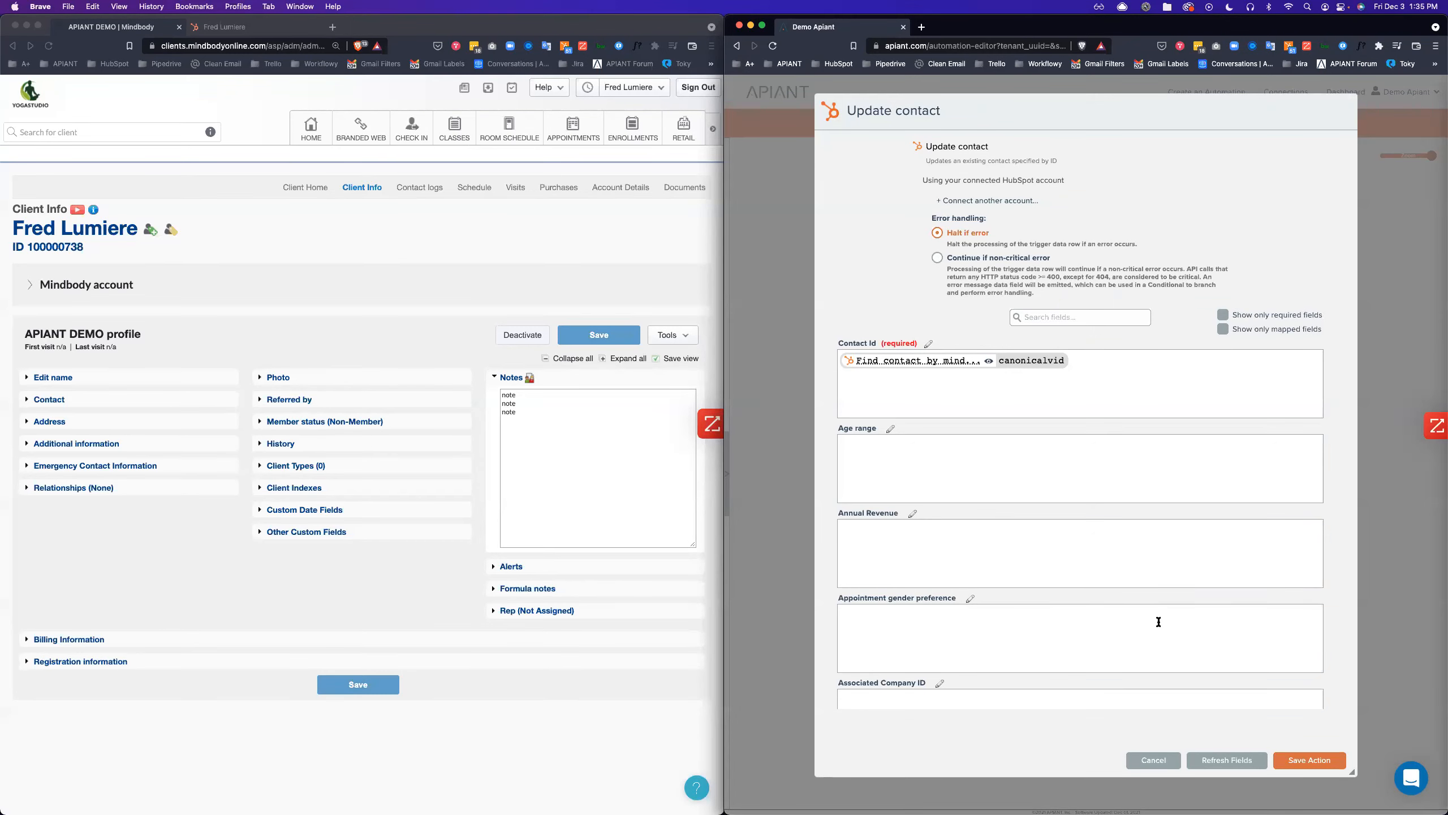
left_click(1222, 329)
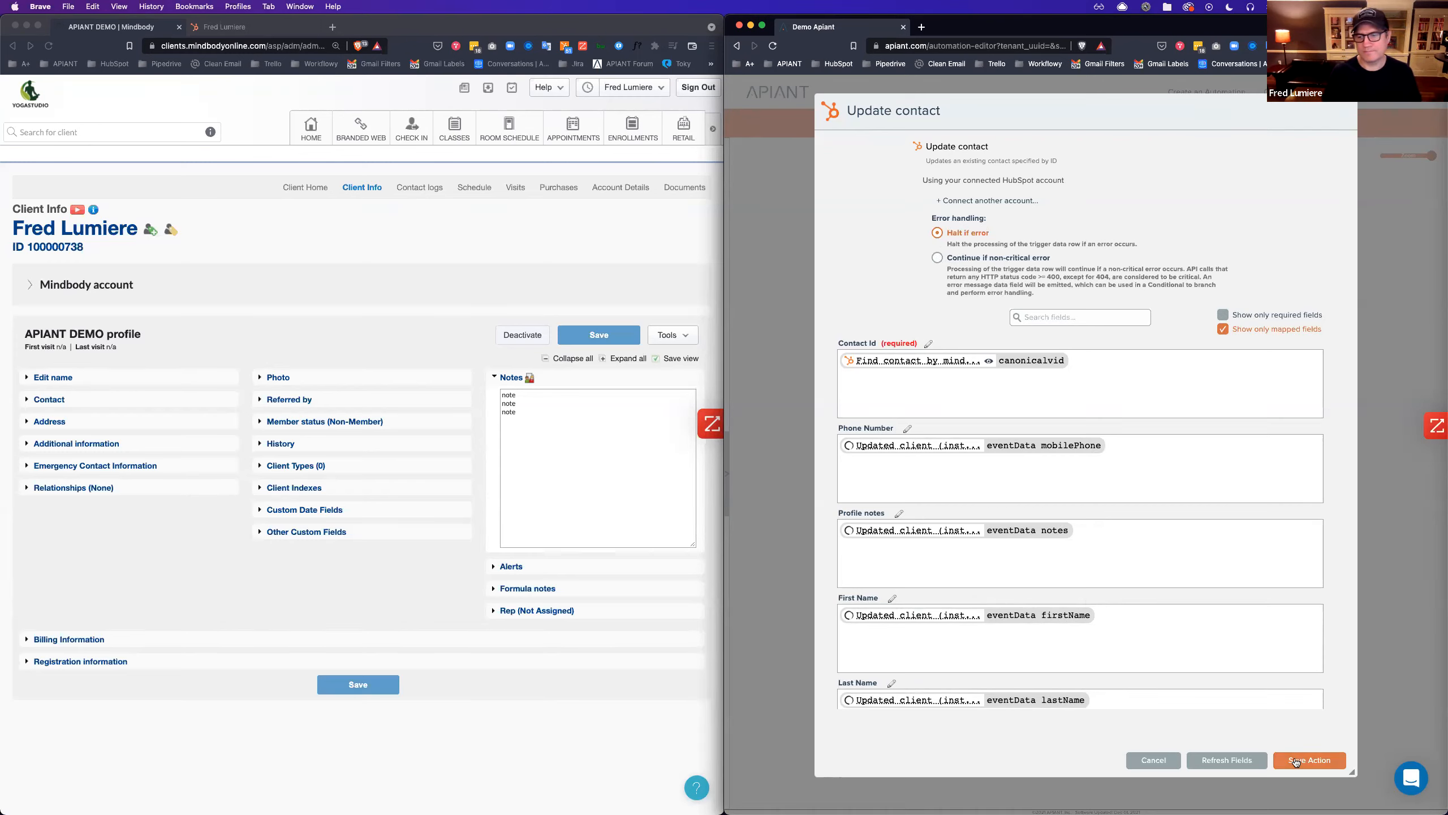
left_click(1313, 762)
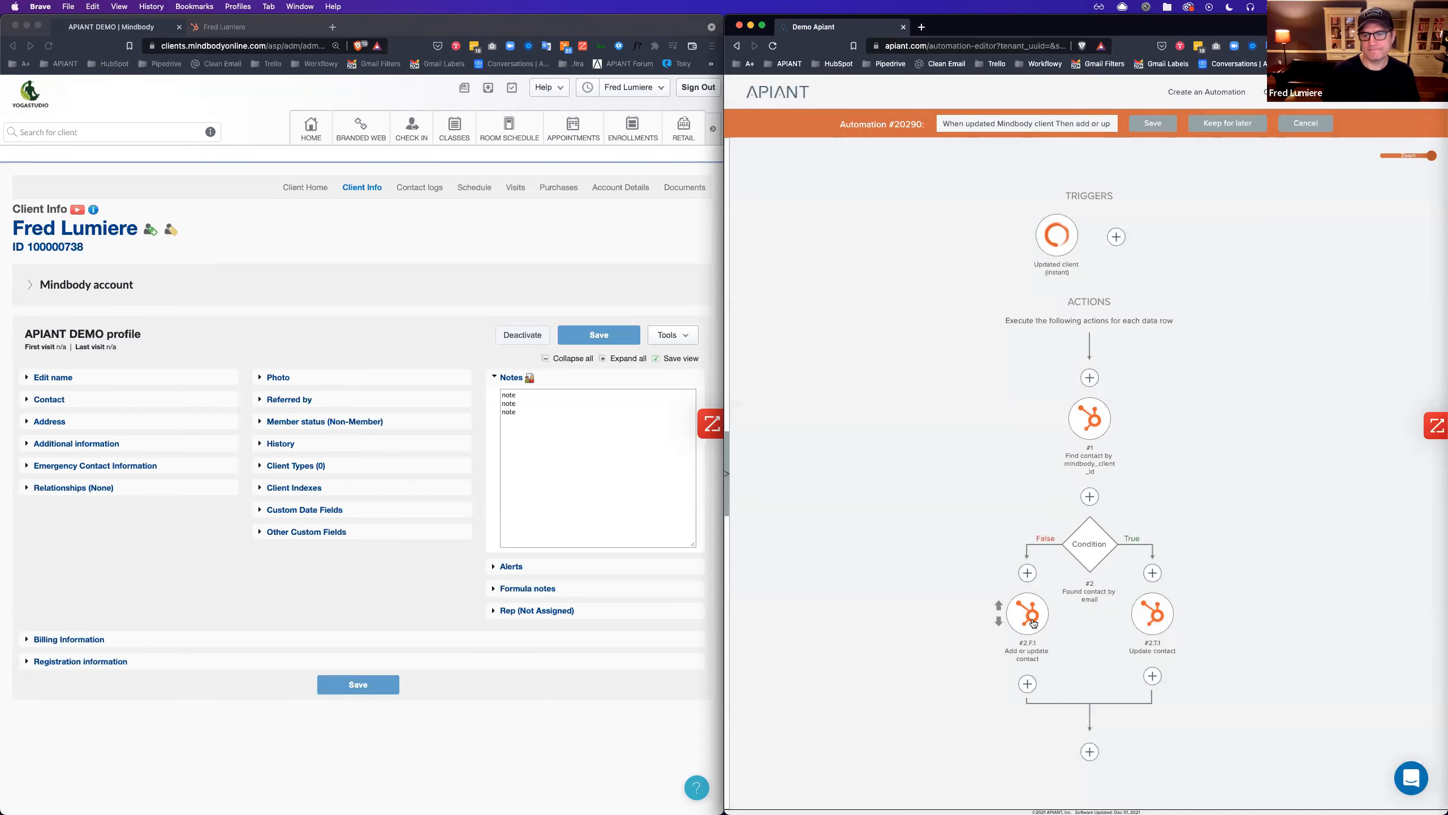
Map the Add or update contact step's Profile notes to eventData notes and save it.
left_click(1024, 656)
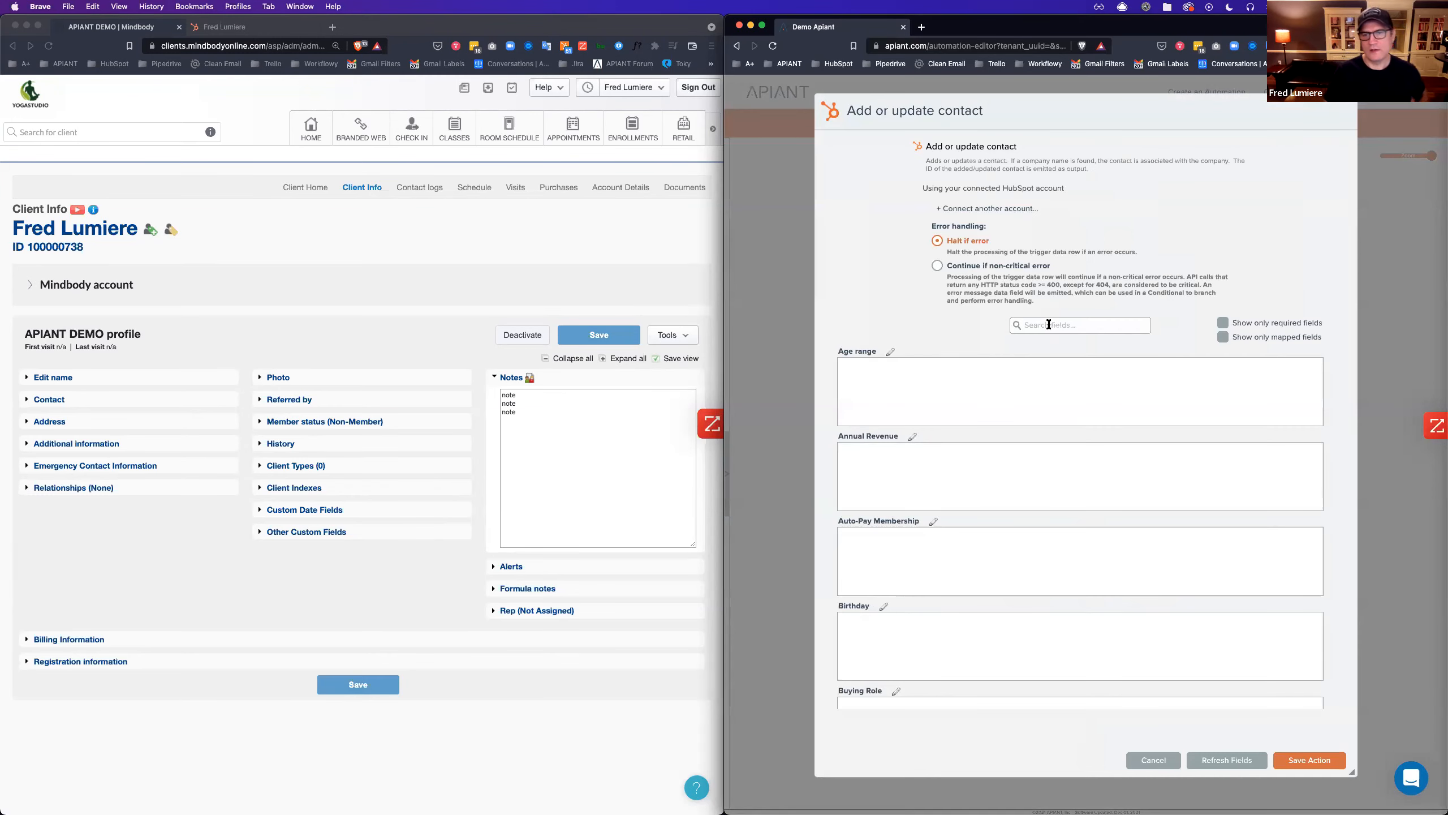
type("client")
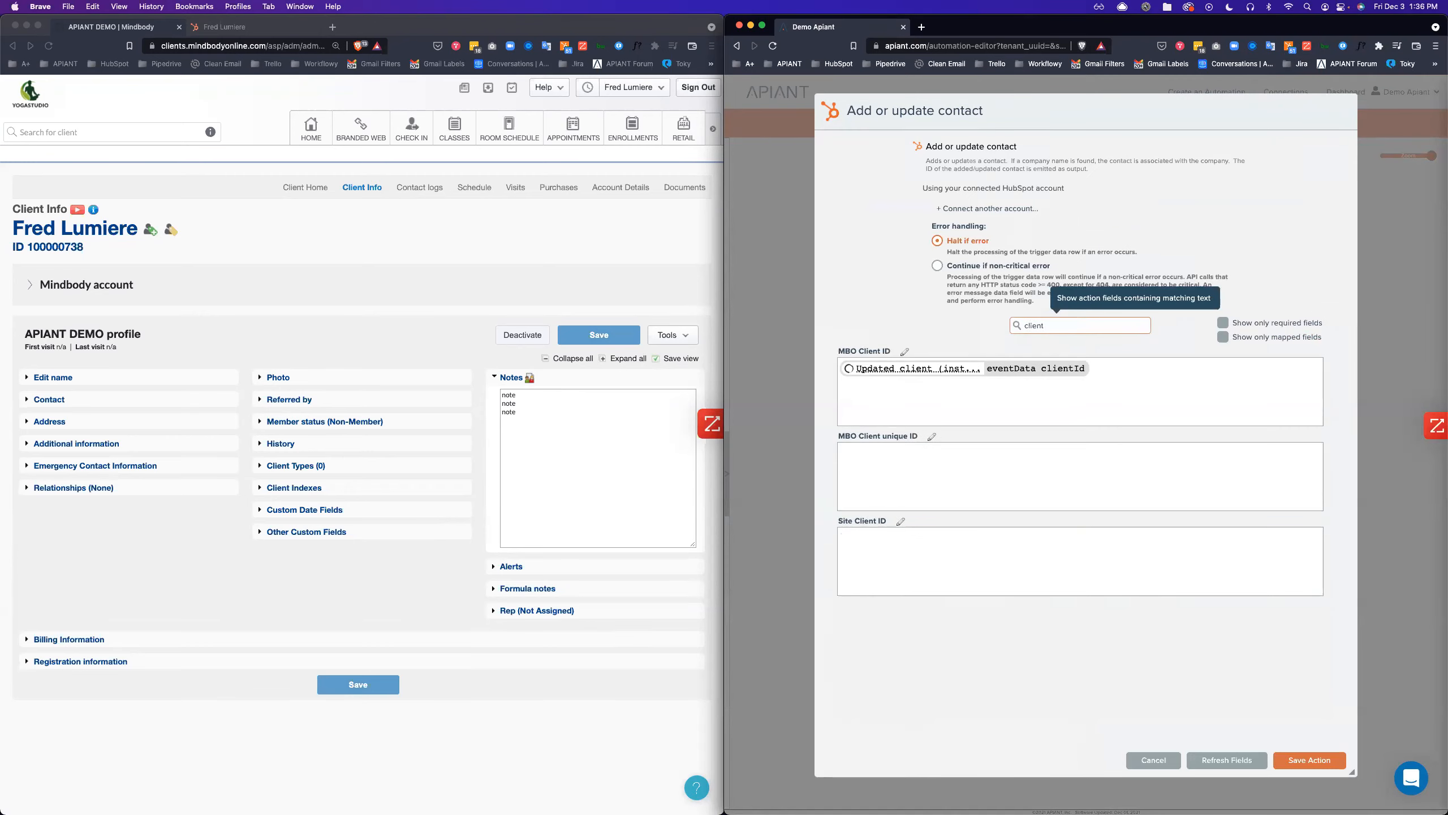
double_click(1050, 331)
type("notes")
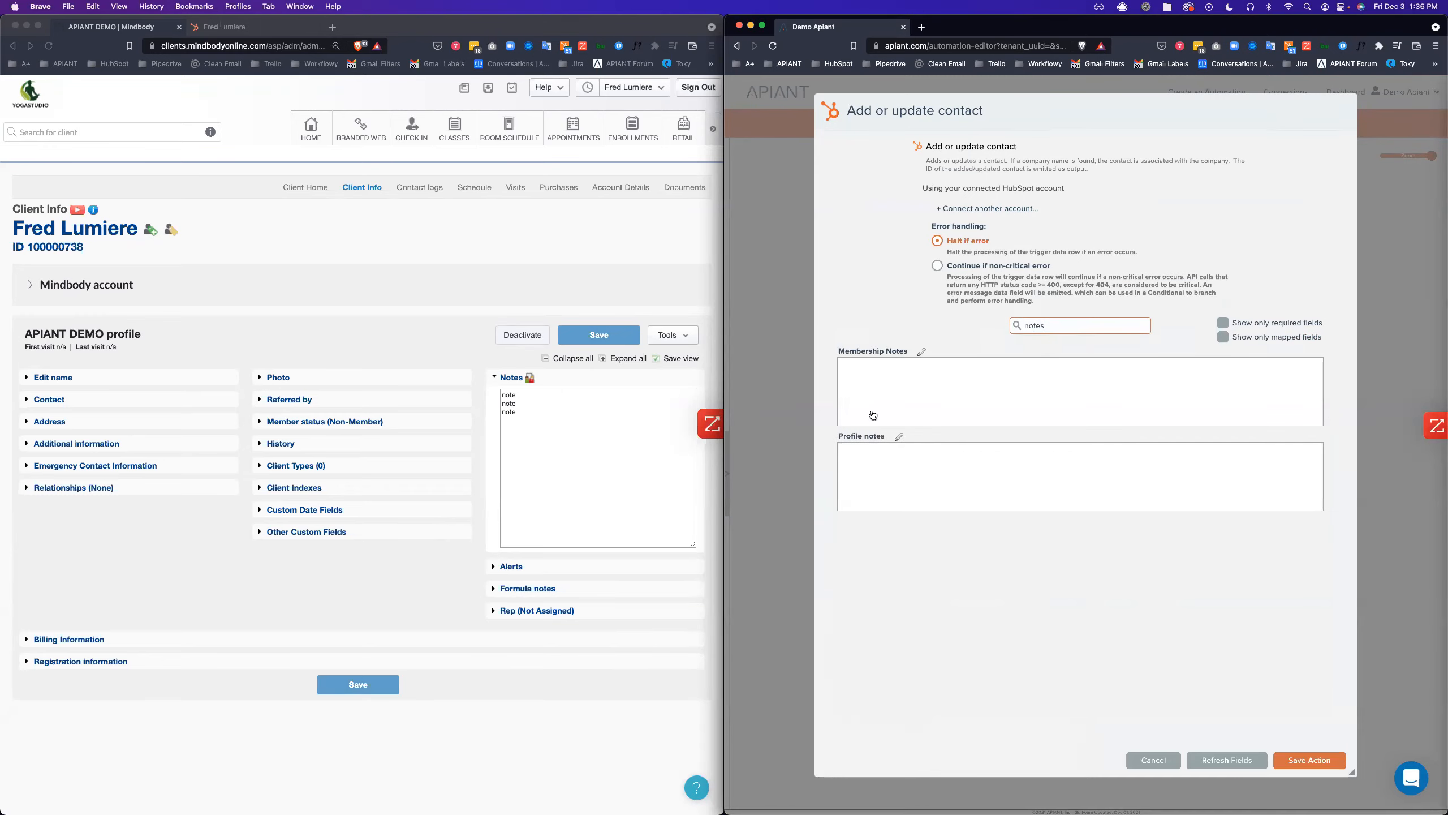
left_click(869, 474)
type("Updated client (inst... eventData notes")
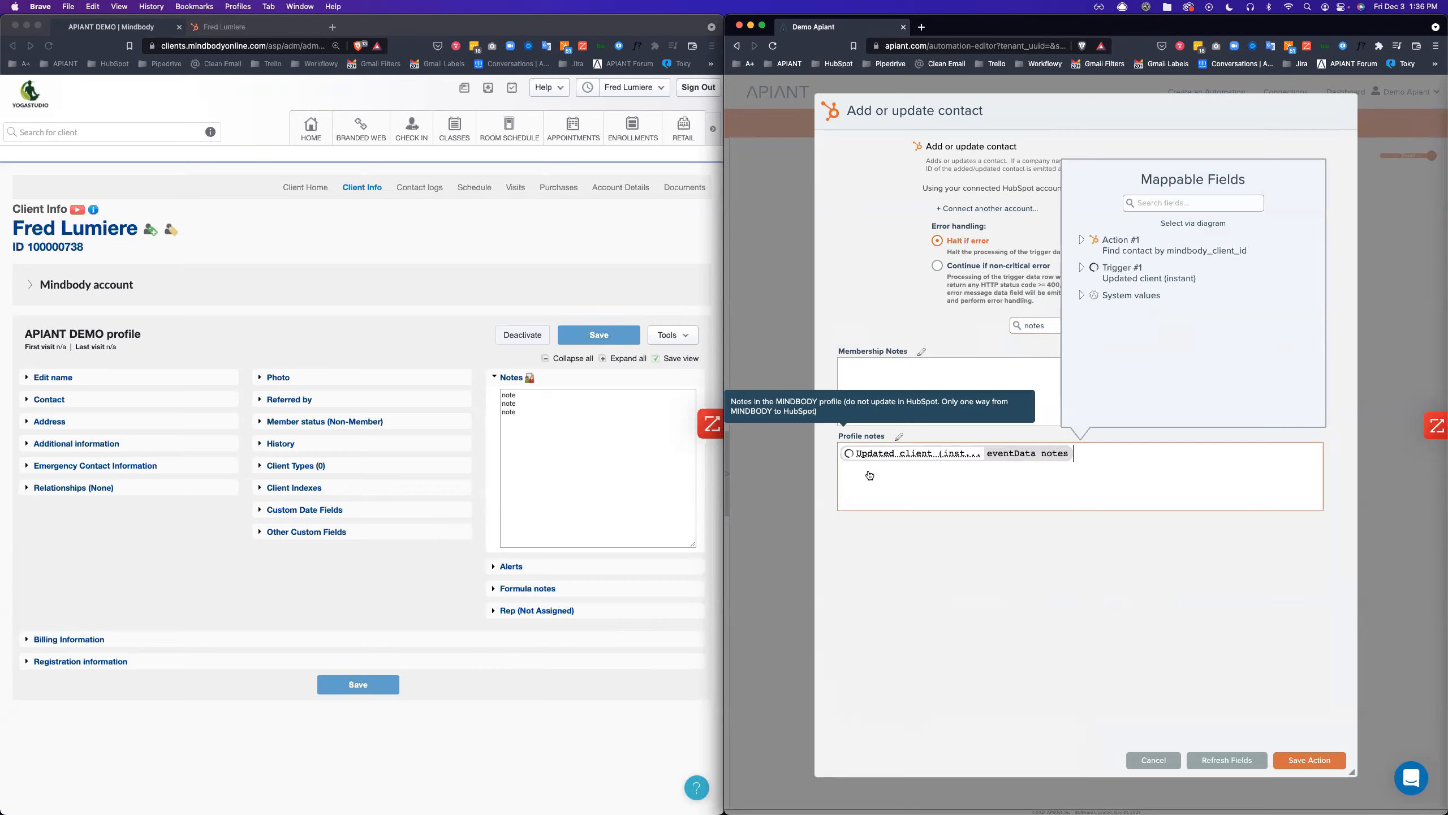
left_click(1305, 761)
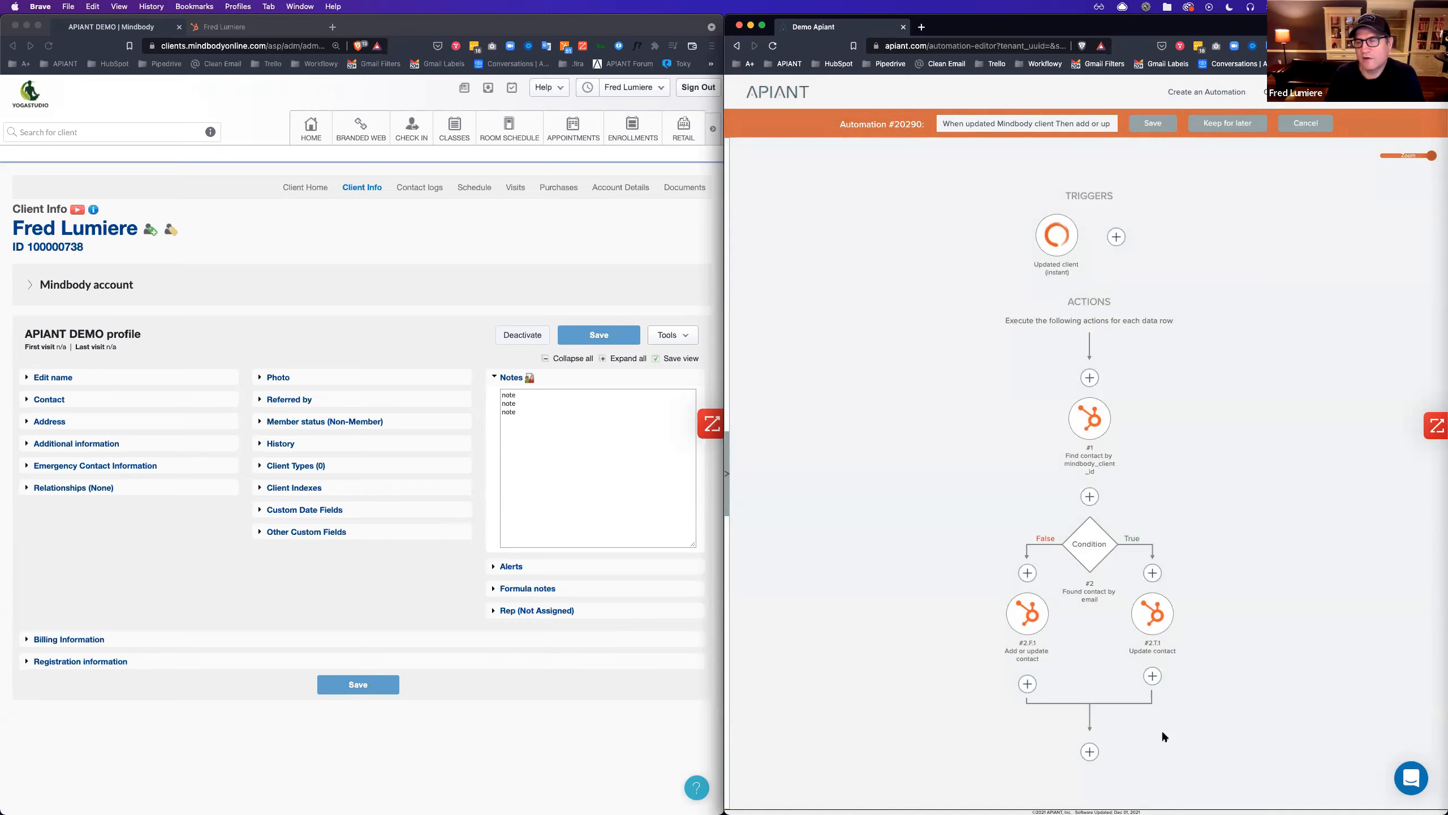
Save automation #20290 as a new version with the note 'added note'.
left_click(1153, 124)
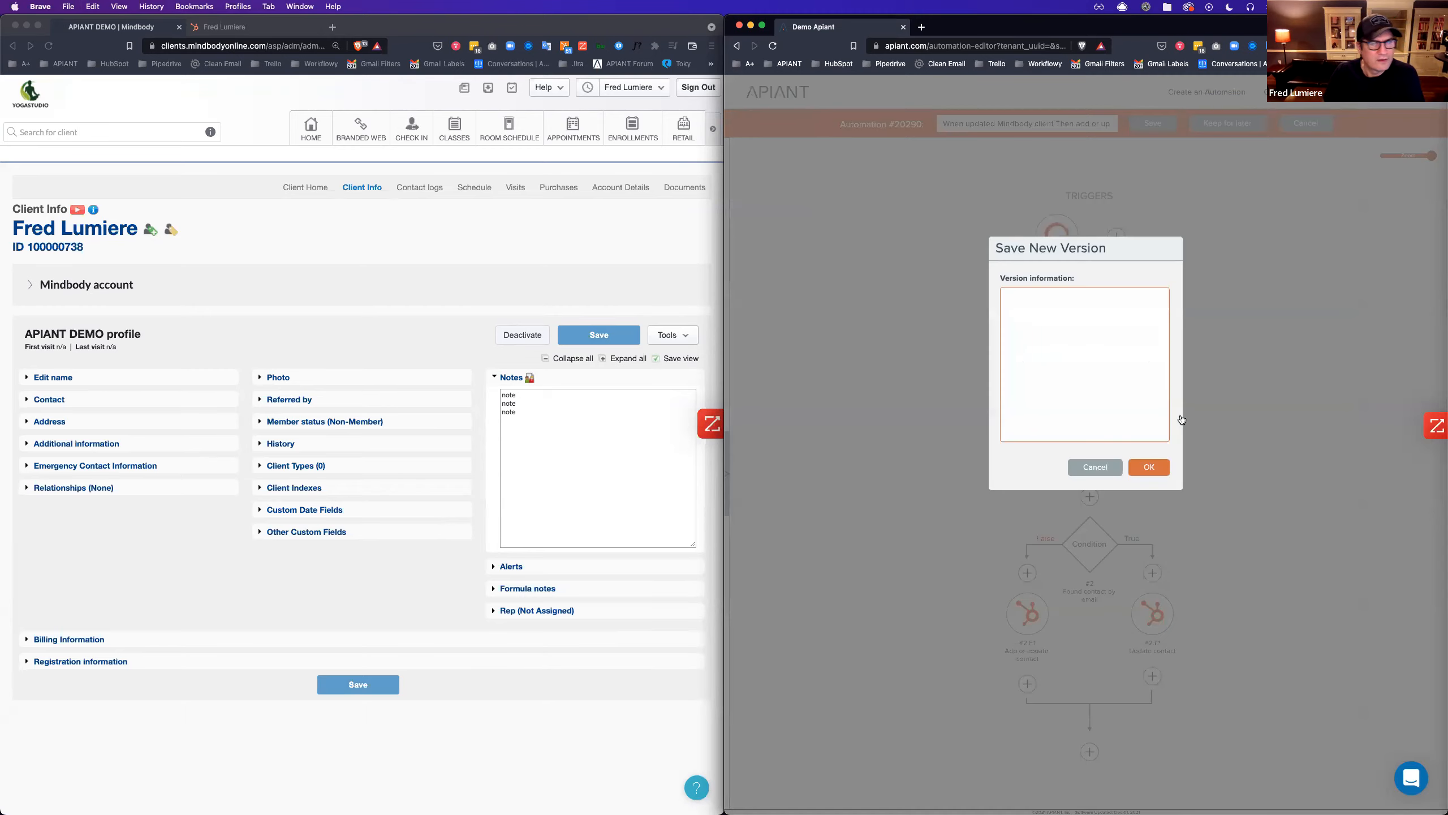
type("added notes")
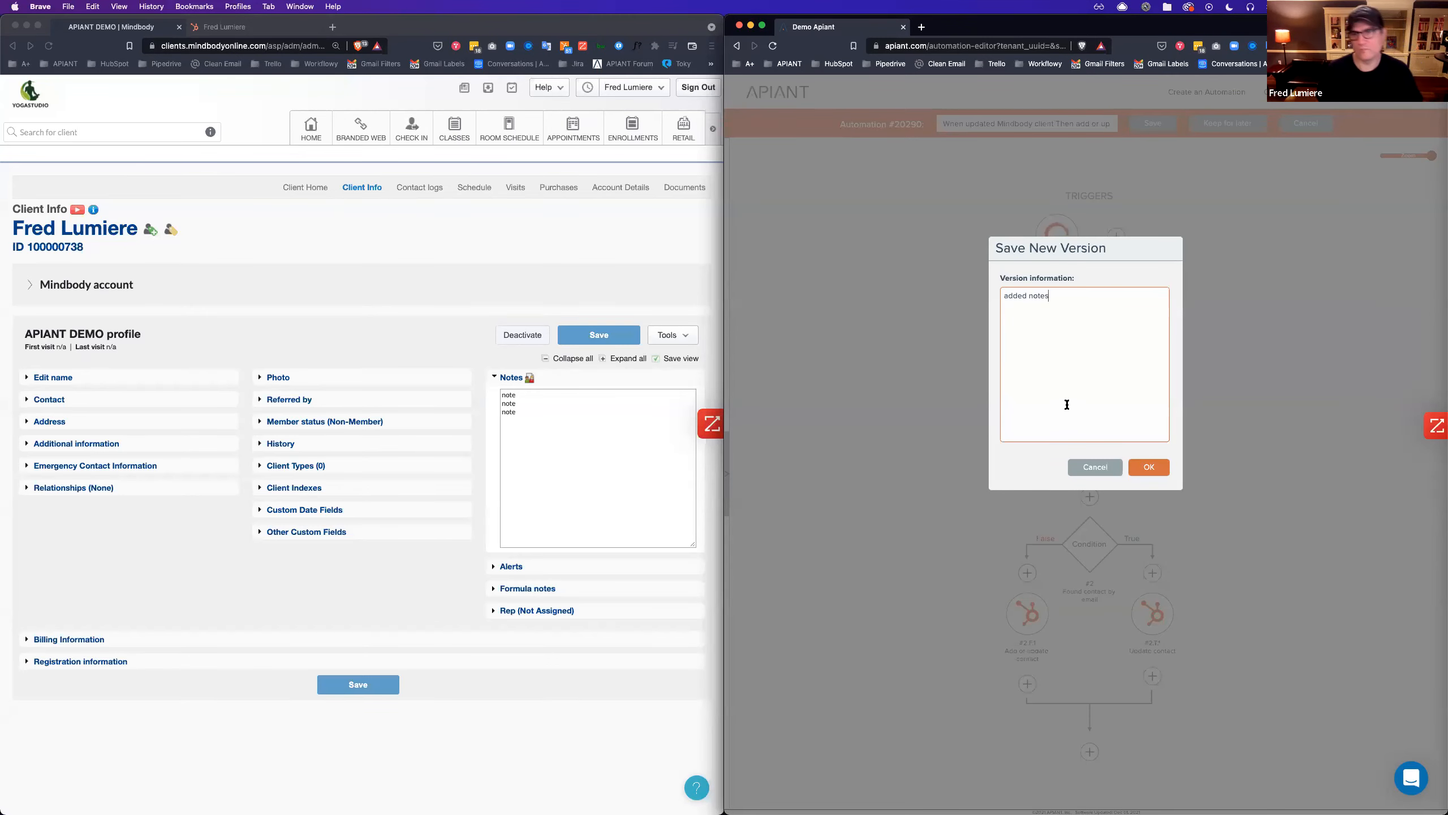
left_click(1149, 467)
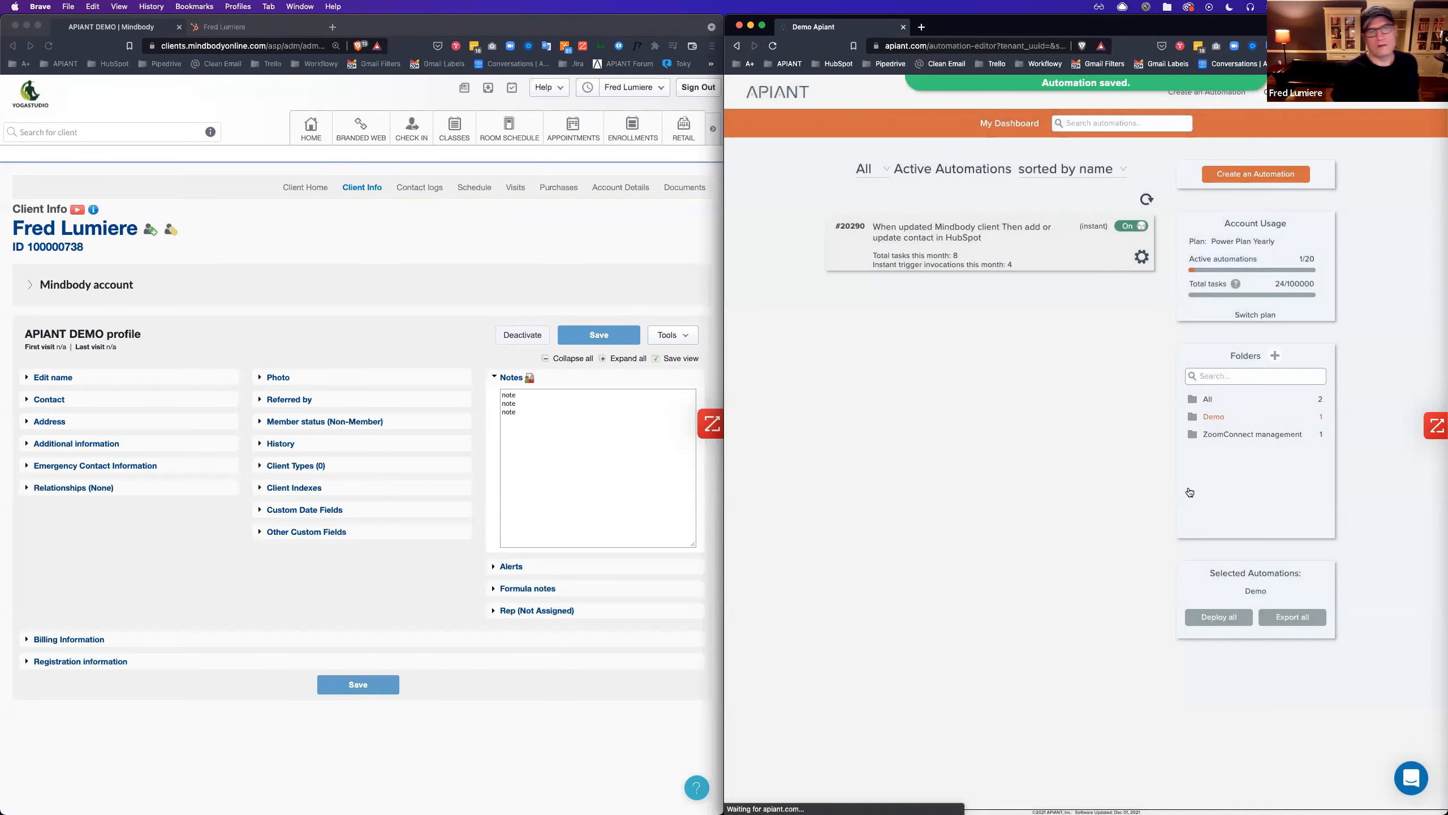
left_click(569, 494)
Add another 'note' line to the Mindbody client's notes and save the profile.
key("Return")
type("note")
left_click(599, 335)
Inspect the newest execution's Add or update contact input and output, filtering to all statuses.
left_click(997, 302)
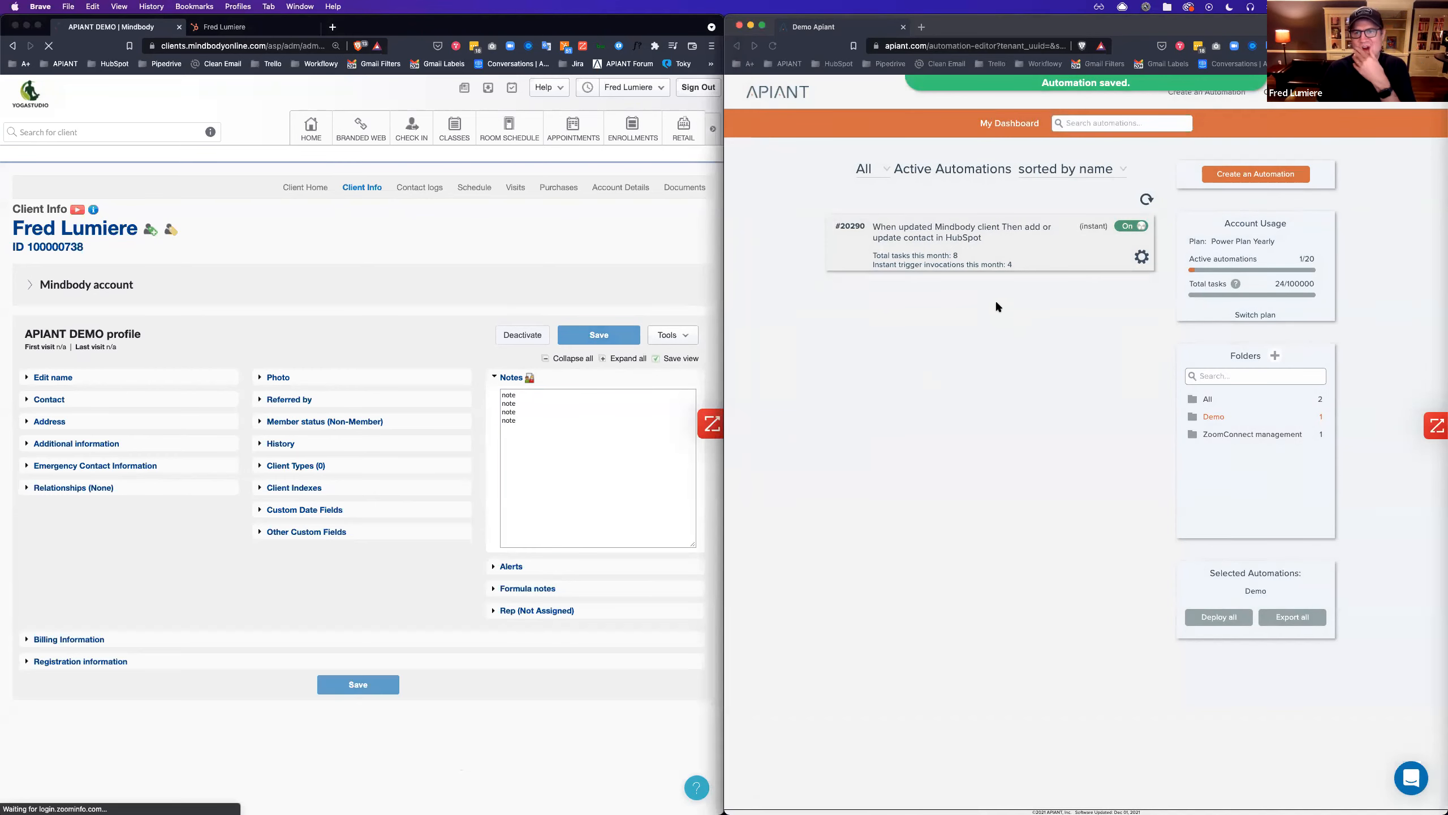
left_click(907, 254)
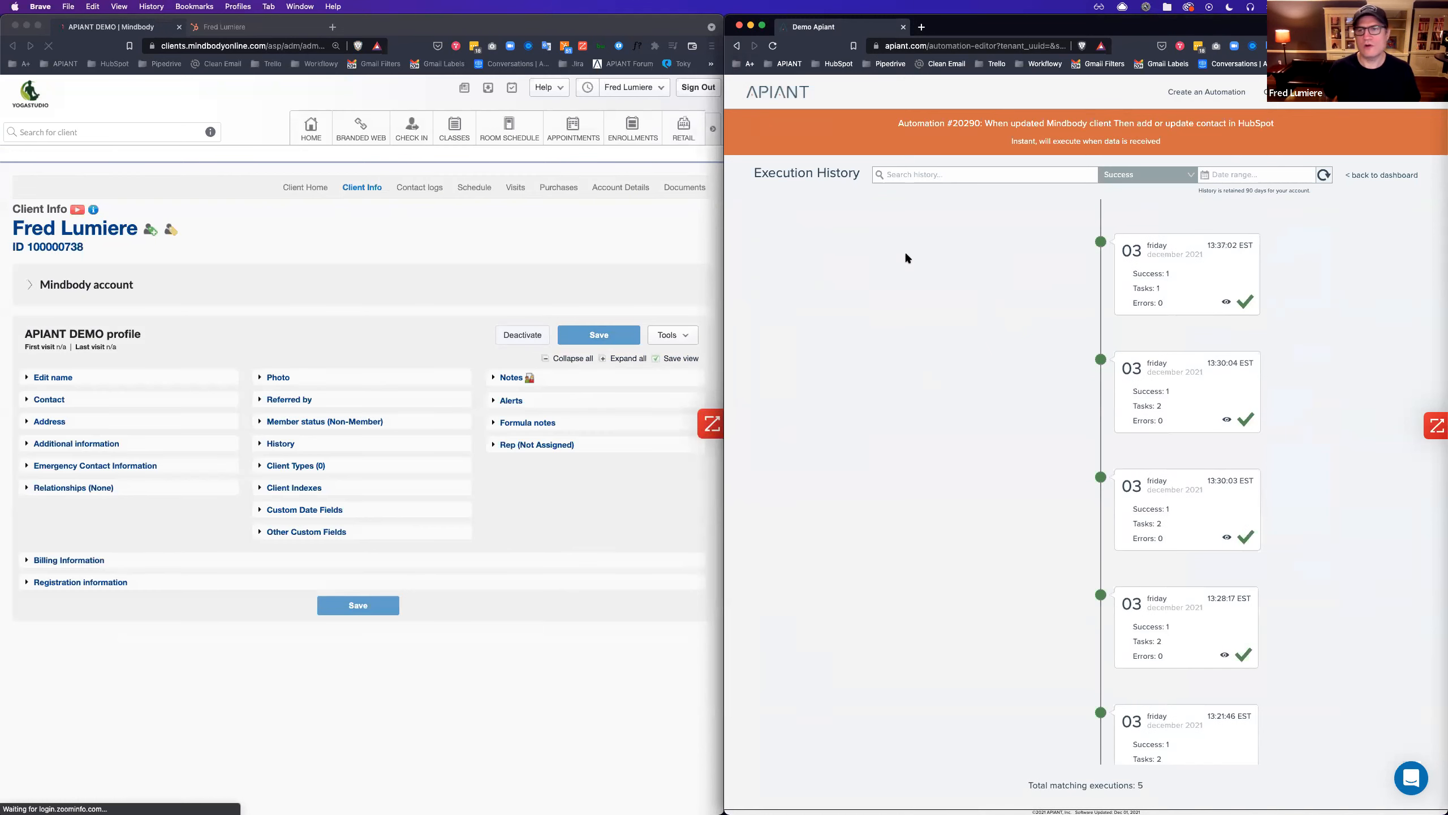
left_click(1124, 176)
left_click(1119, 201)
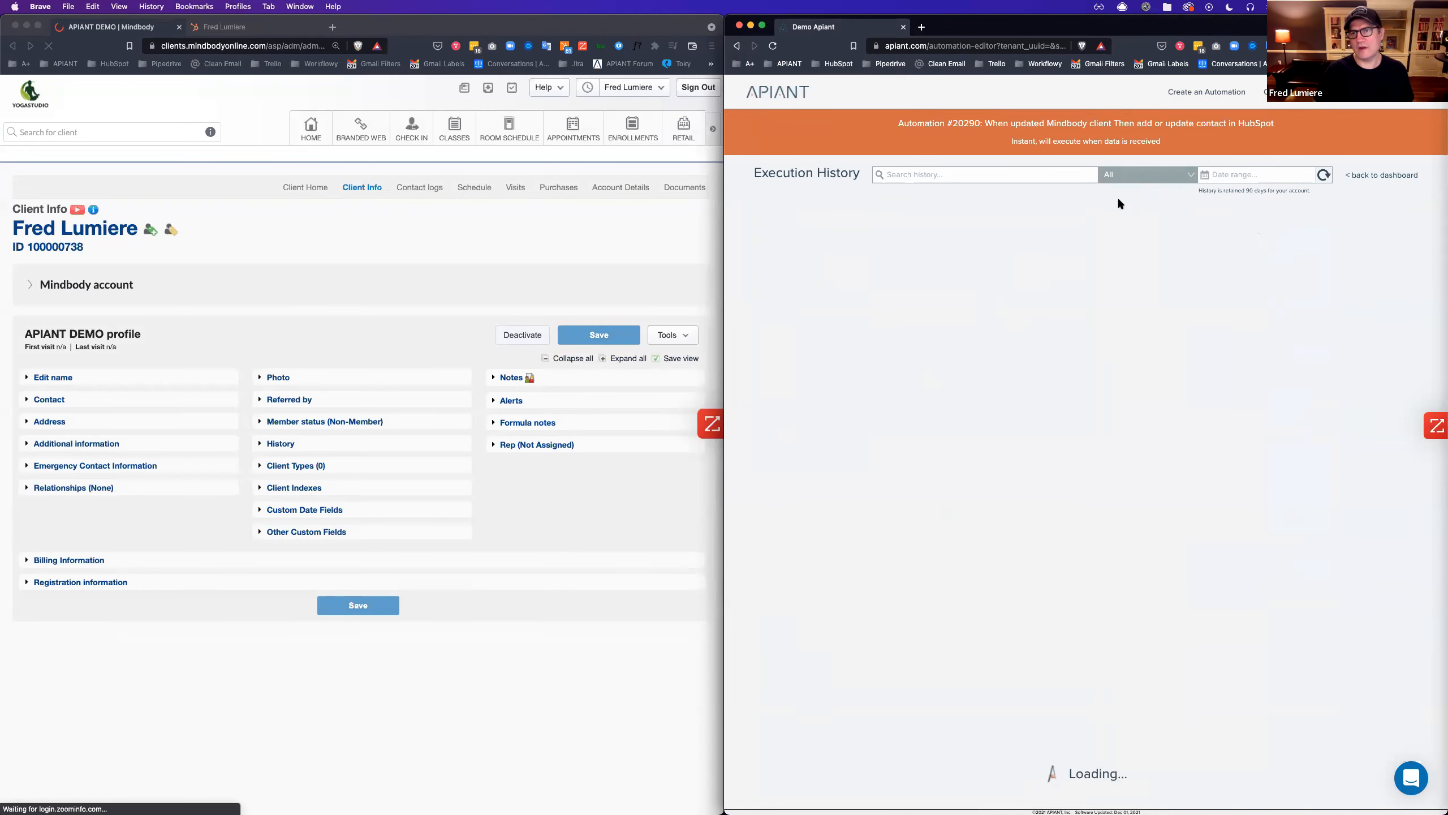
left_click(1190, 270)
left_click(1184, 359)
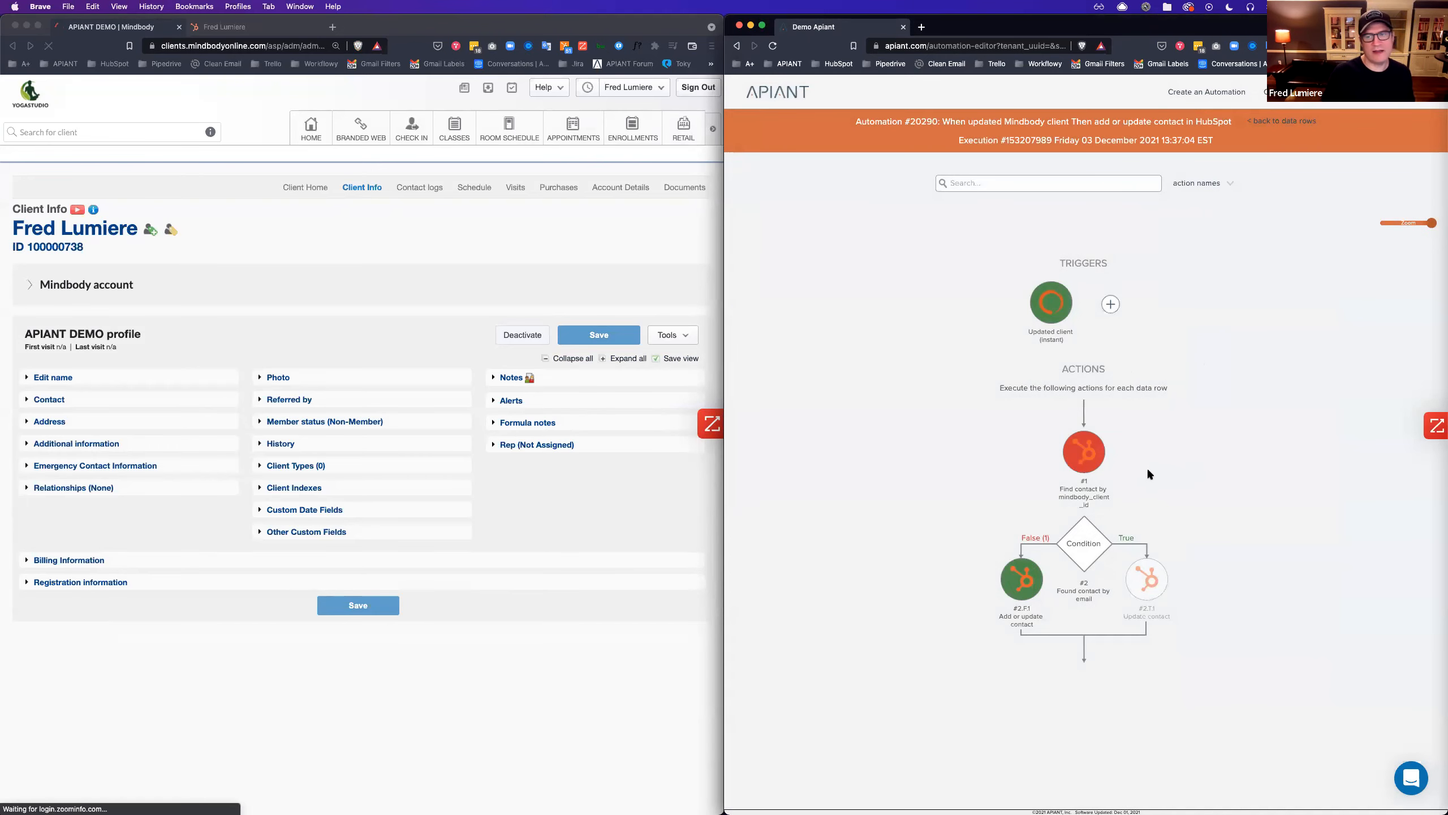
left_click(1020, 587)
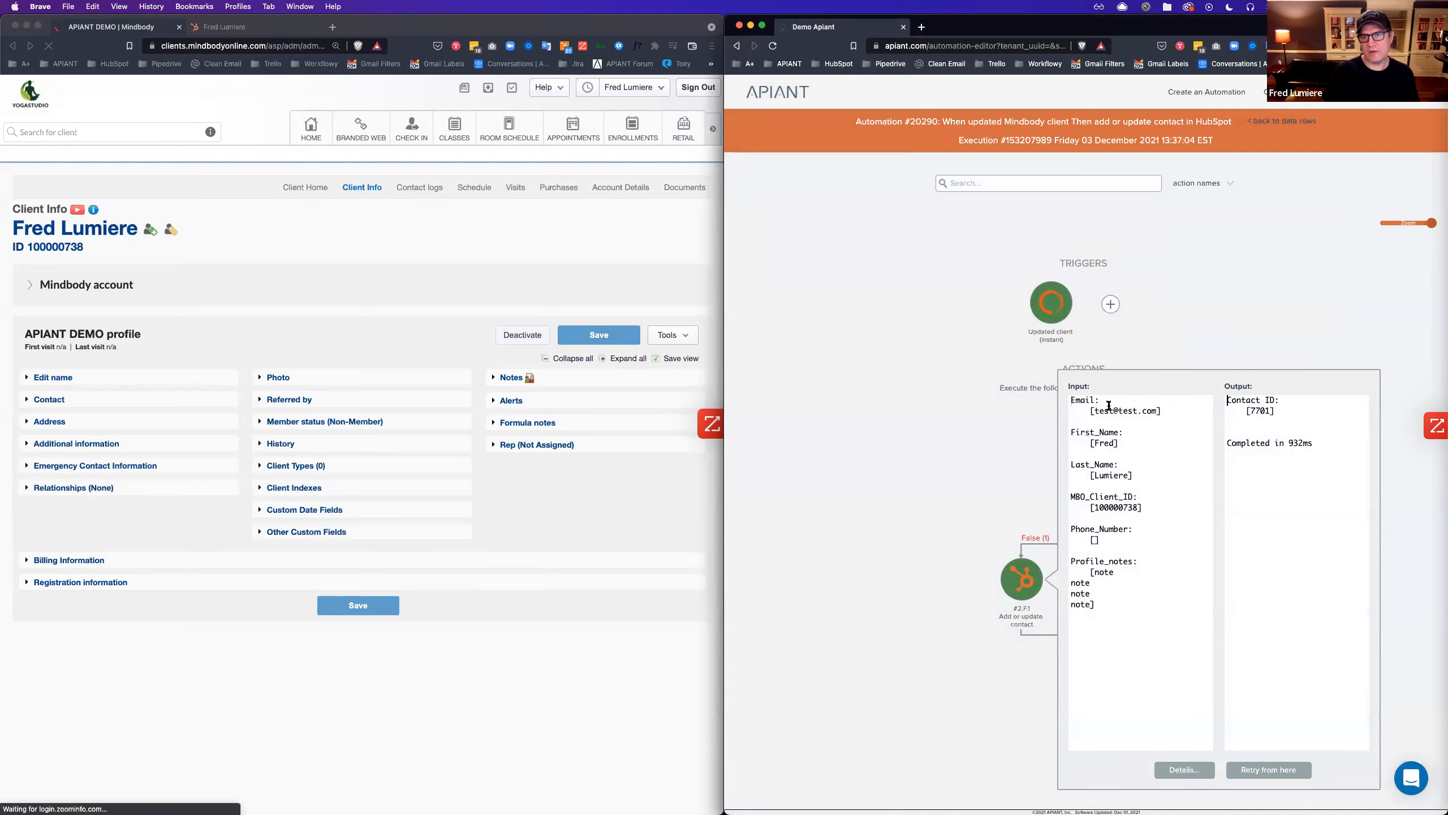
left_click(221, 27)
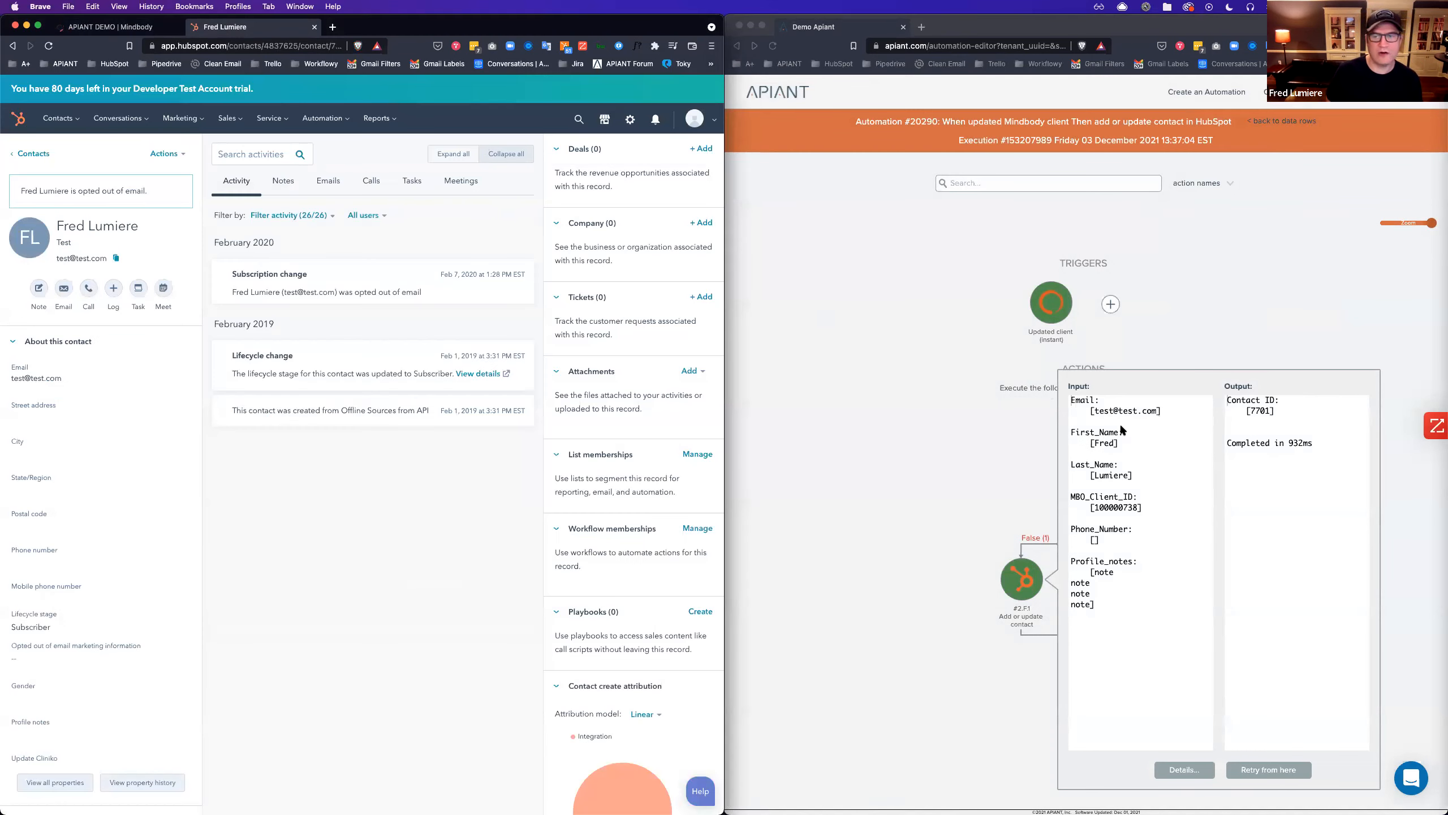
Reload the HubSpot contact and list its non-blank properties with all Profile notes expanded.
left_click(47, 48)
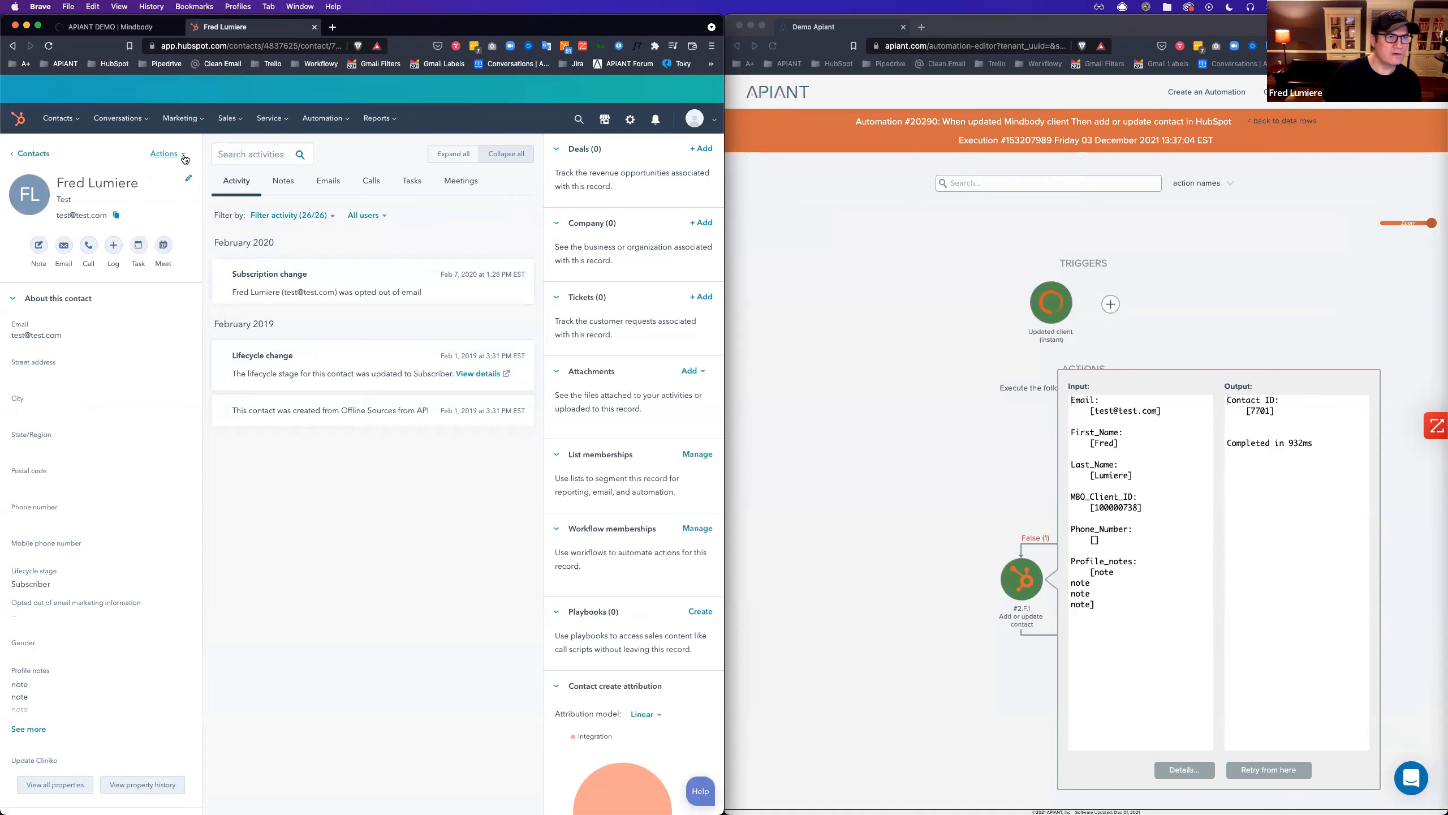
left_click(184, 156)
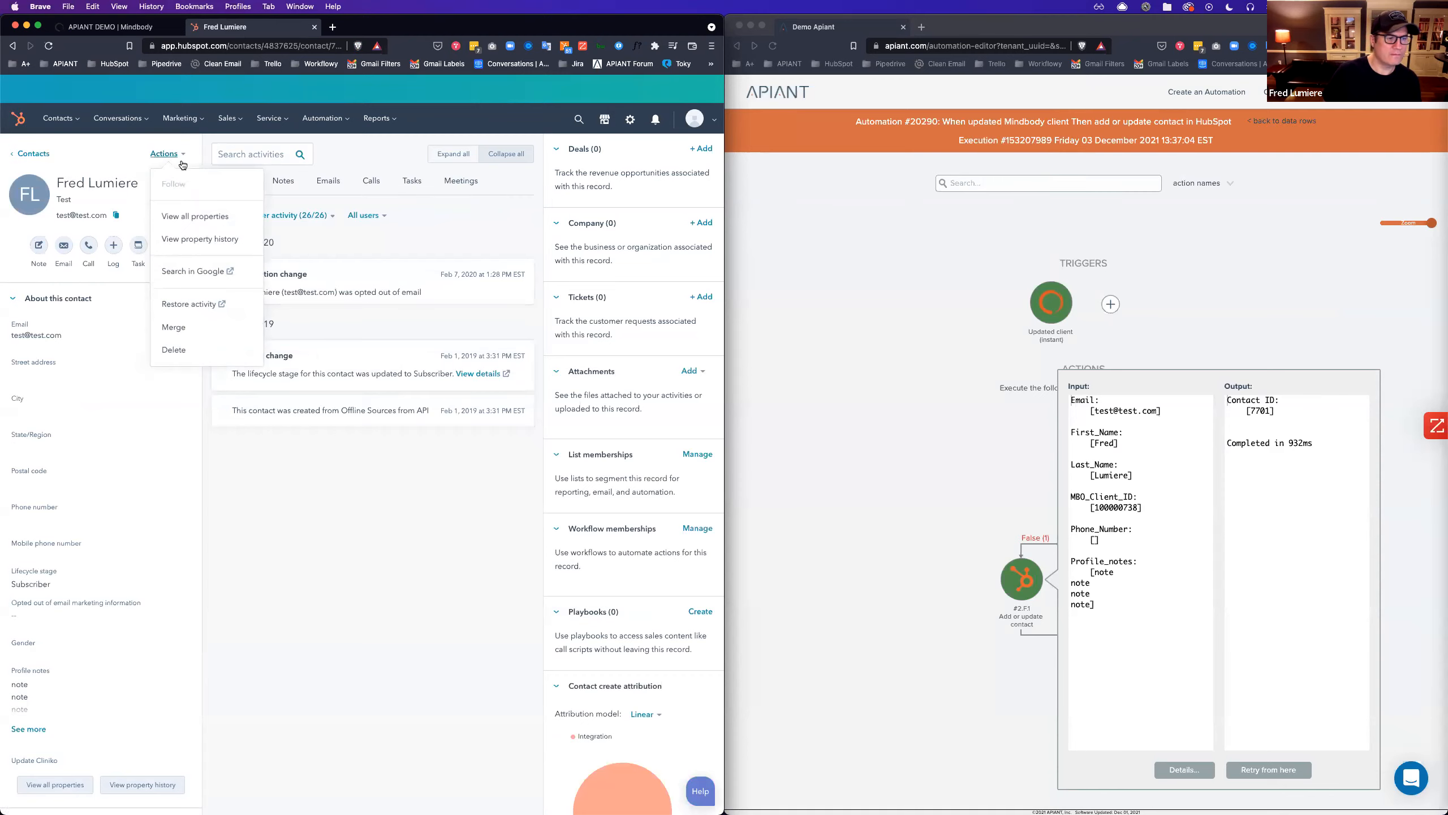
left_click(177, 217)
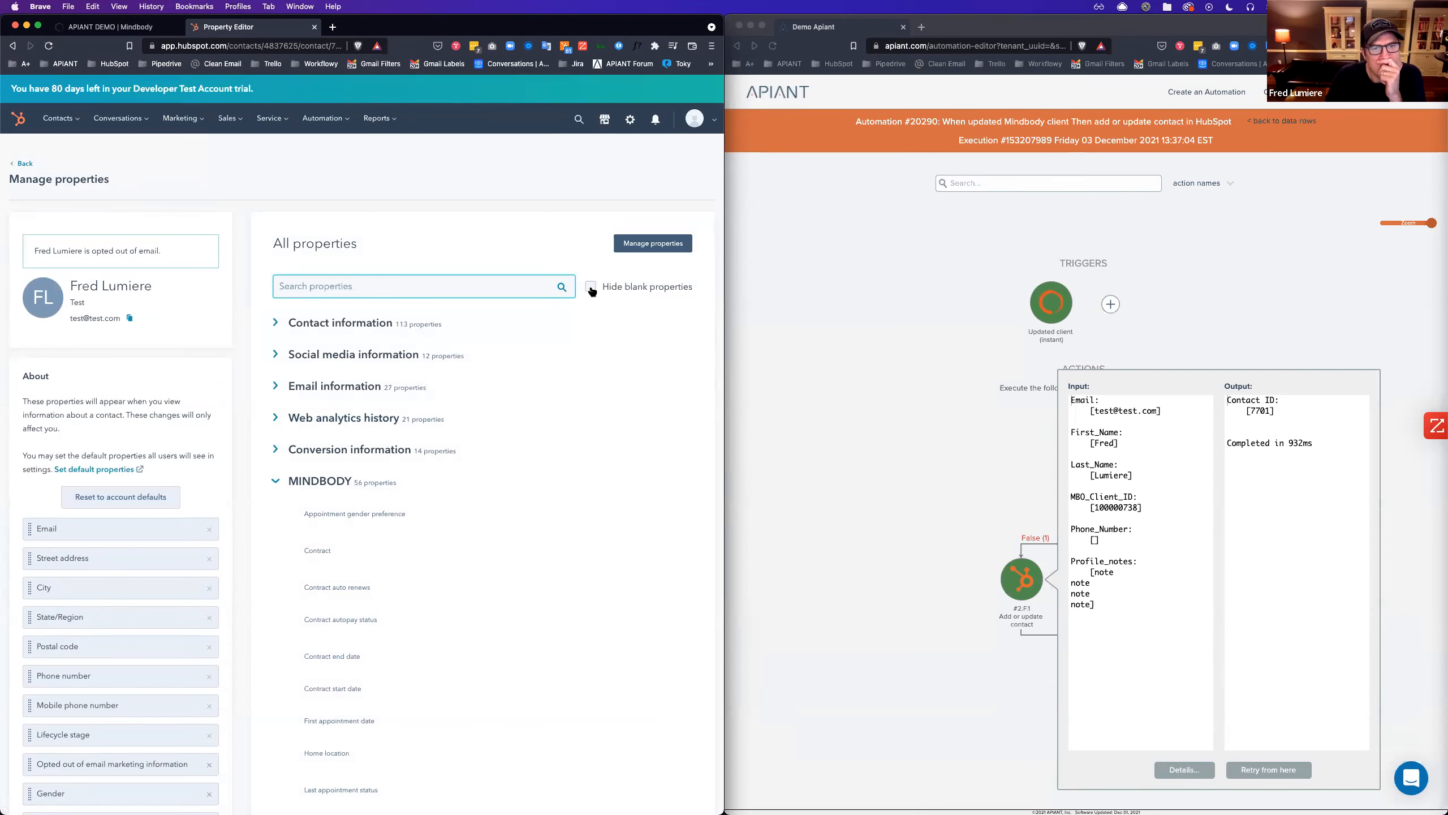
left_click(591, 286)
scroll(399, 559, "down", 2)
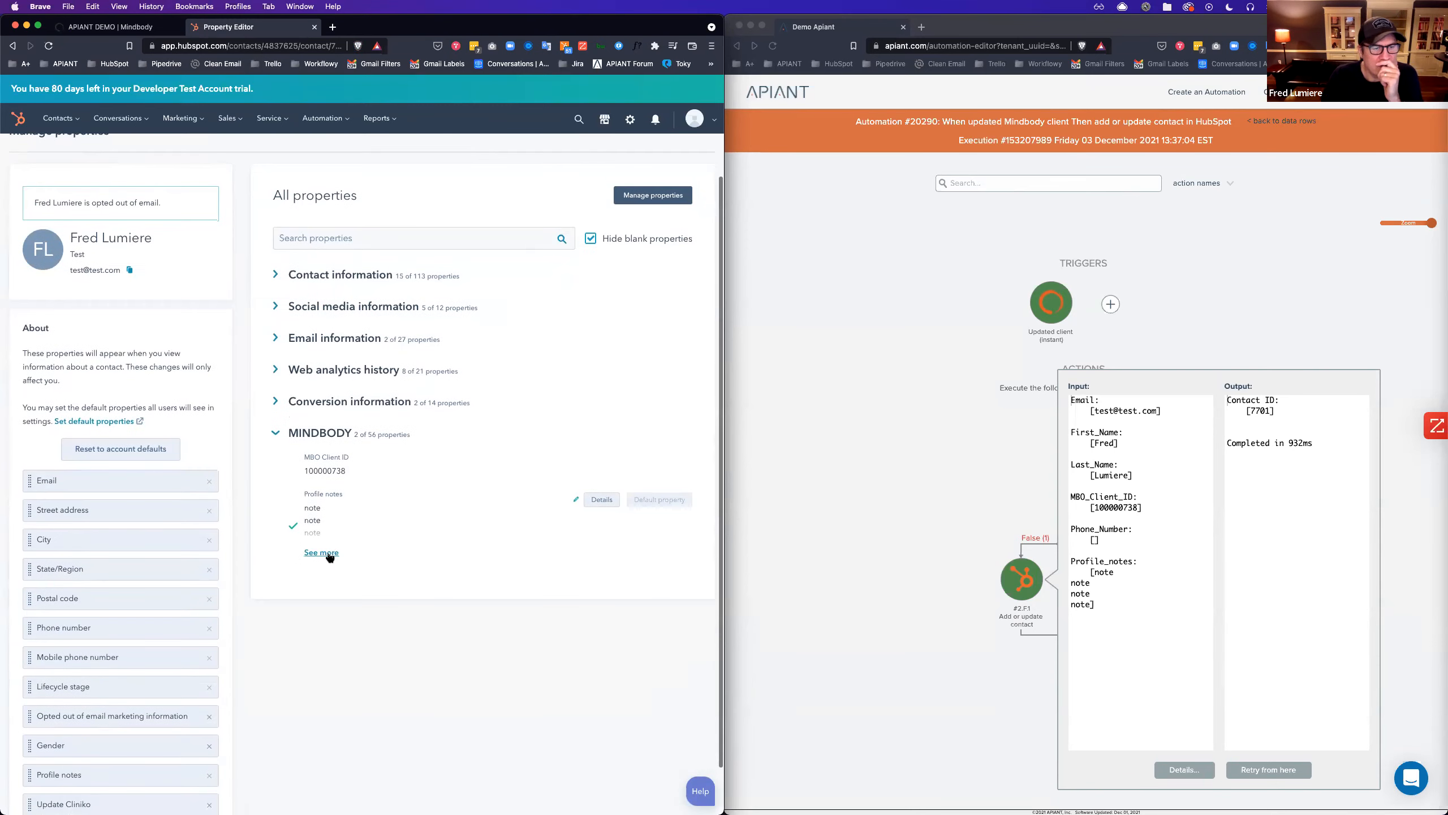
left_click(321, 552)
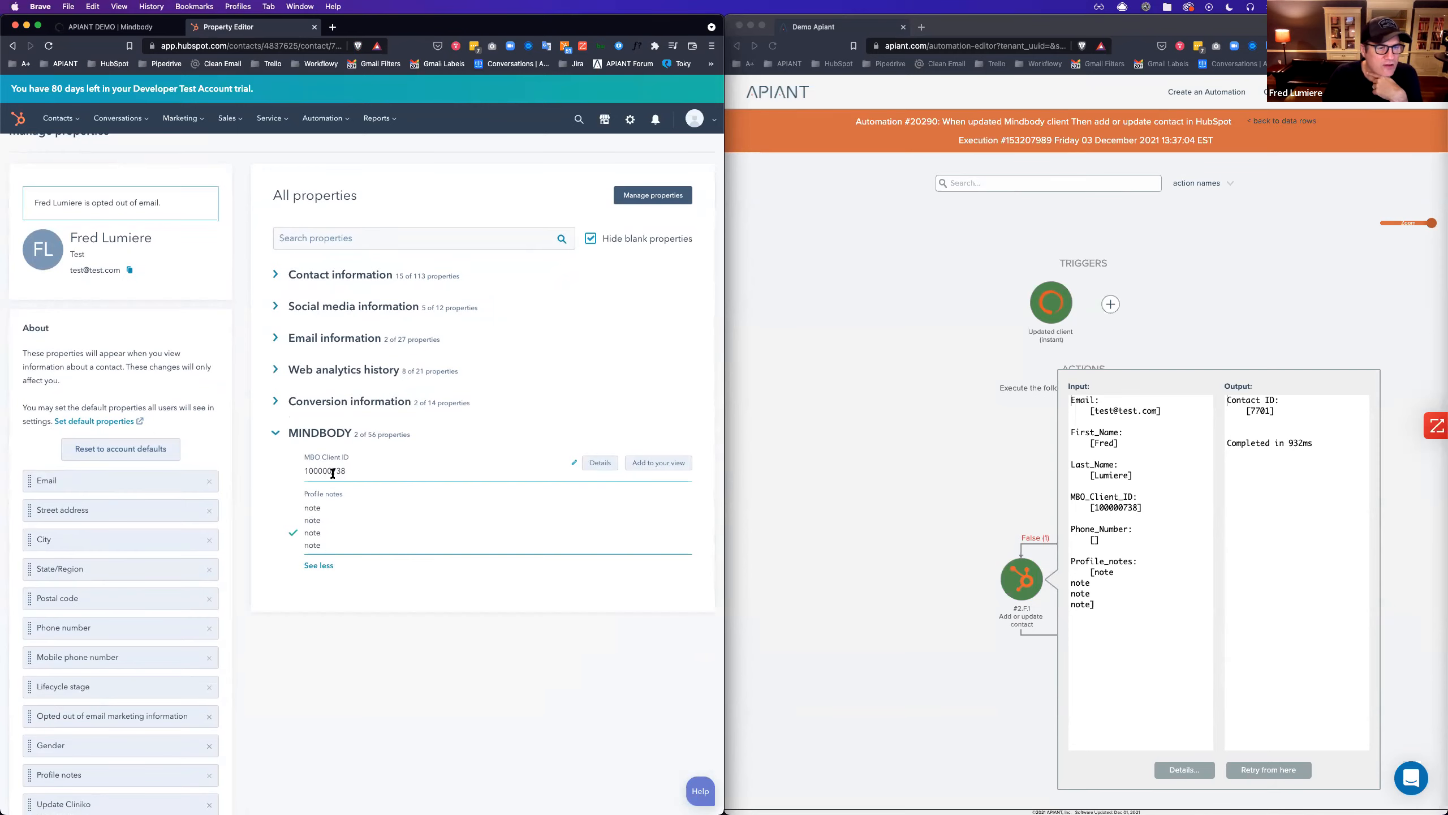
Compare against the Mindbody client page, then close the Apiant step's input/output details.
left_click(114, 29)
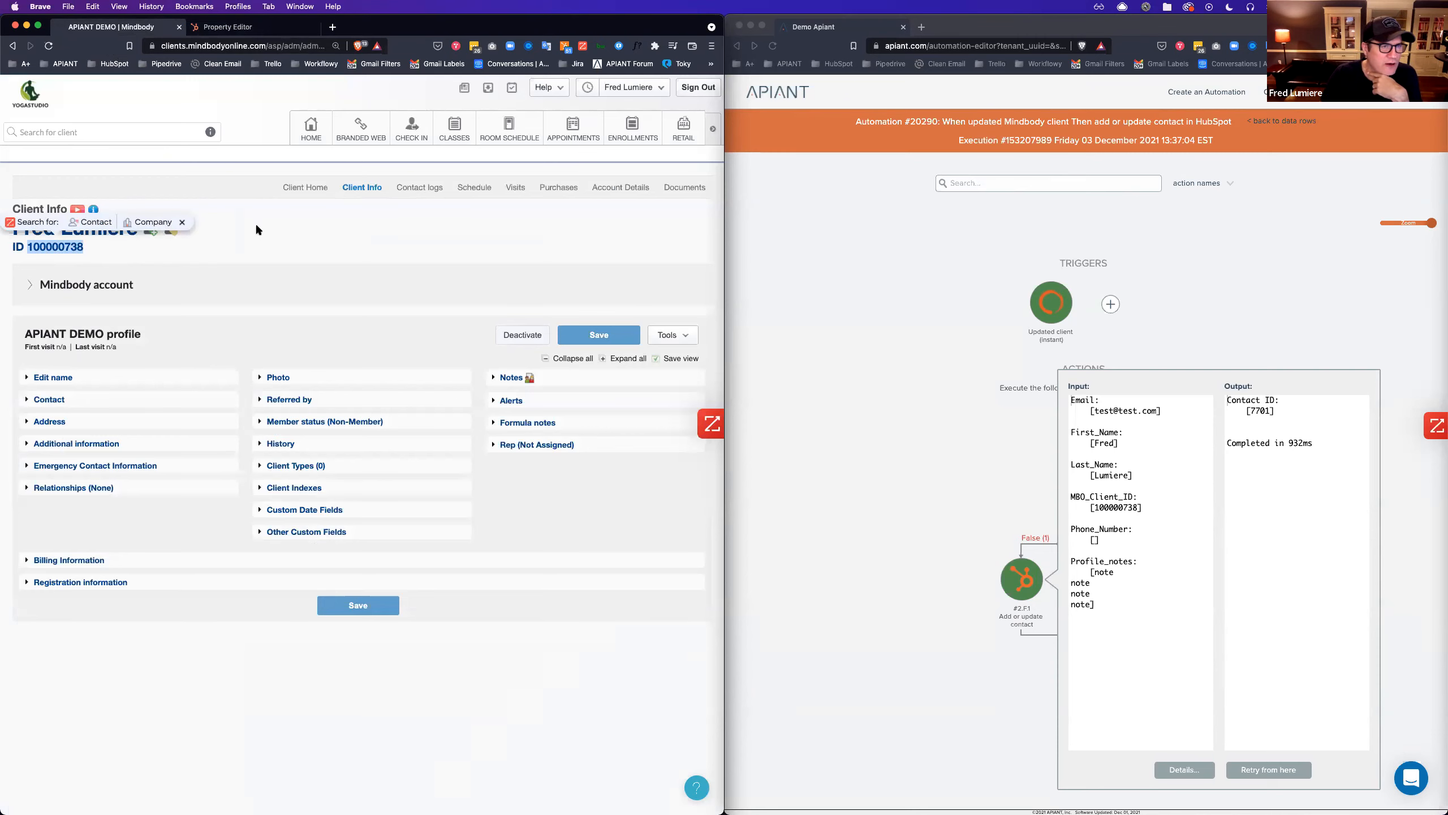
left_click(228, 27)
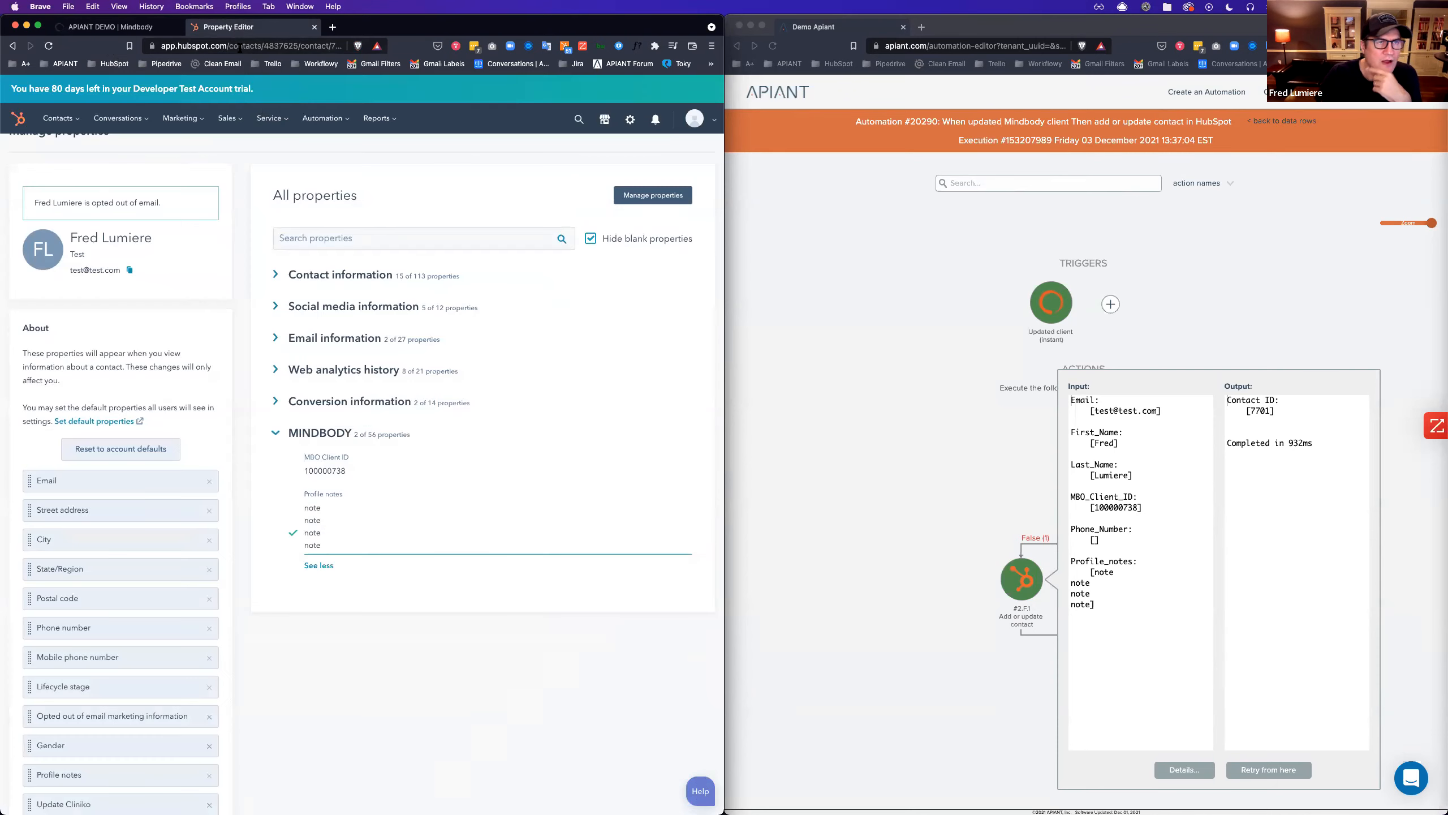
left_click(977, 390)
left_click(1234, 274)
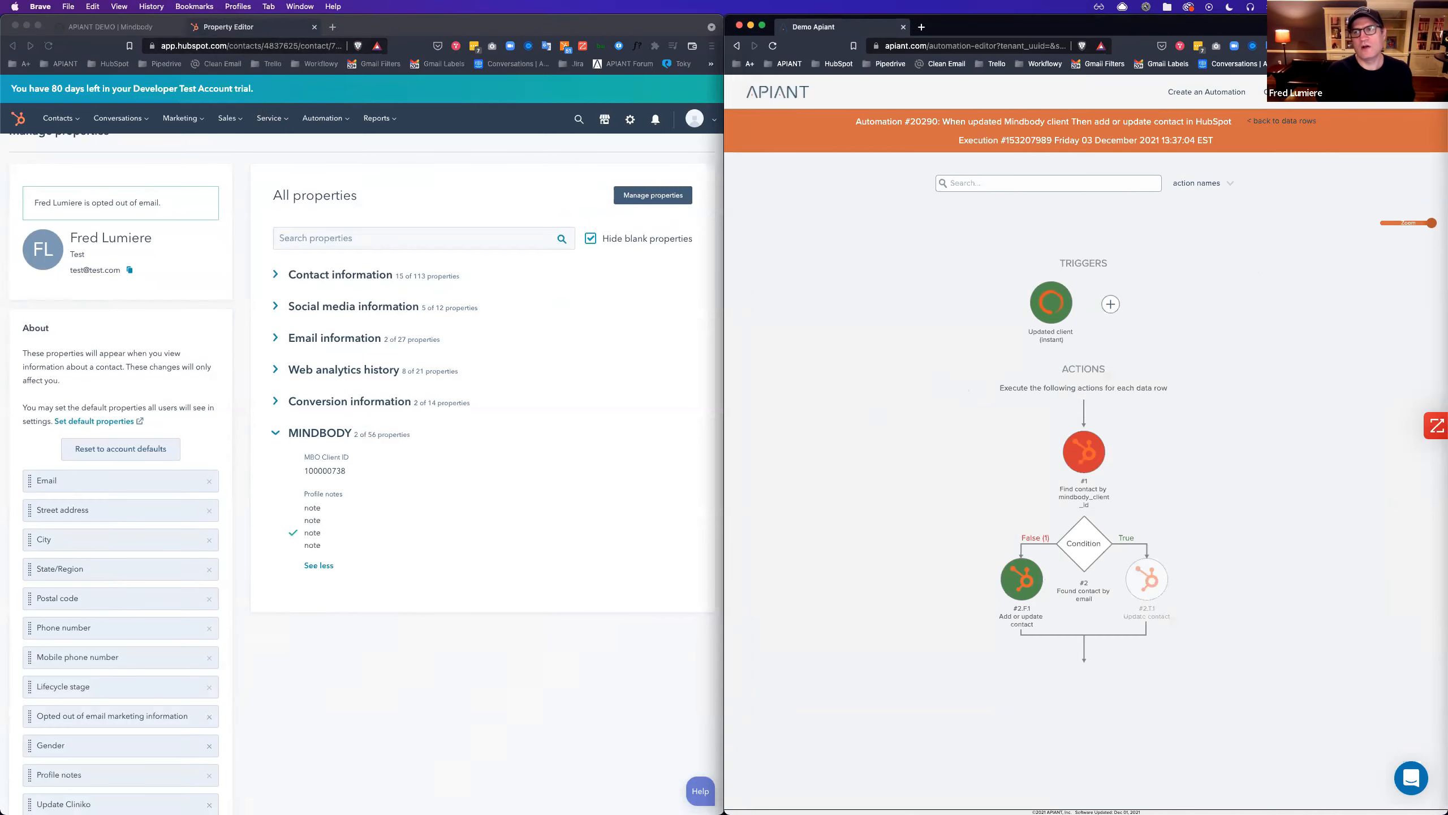
Show the automation's execution history filtered to all statuses.
left_click(1284, 91)
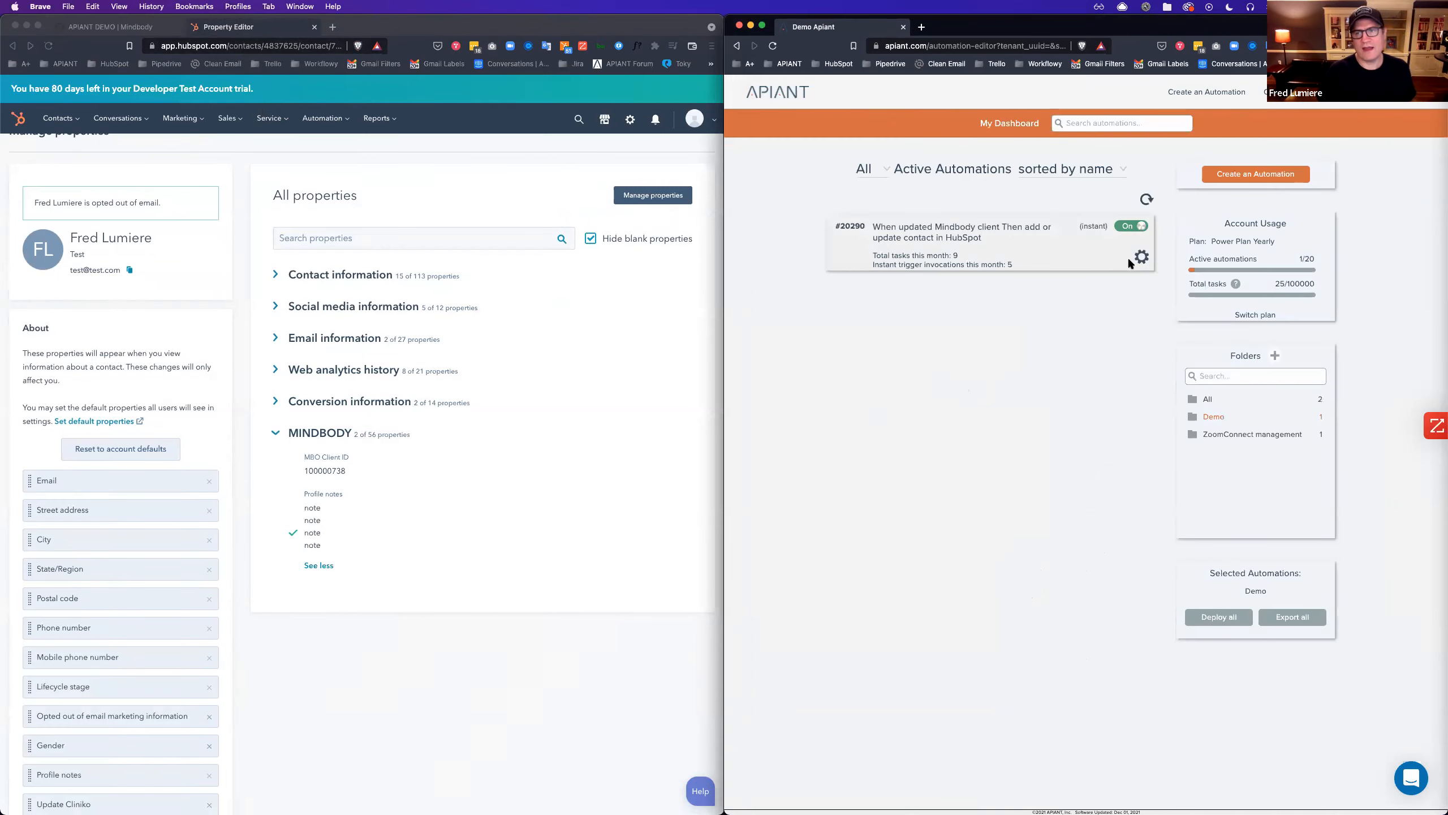
left_click(939, 255)
left_click(1124, 176)
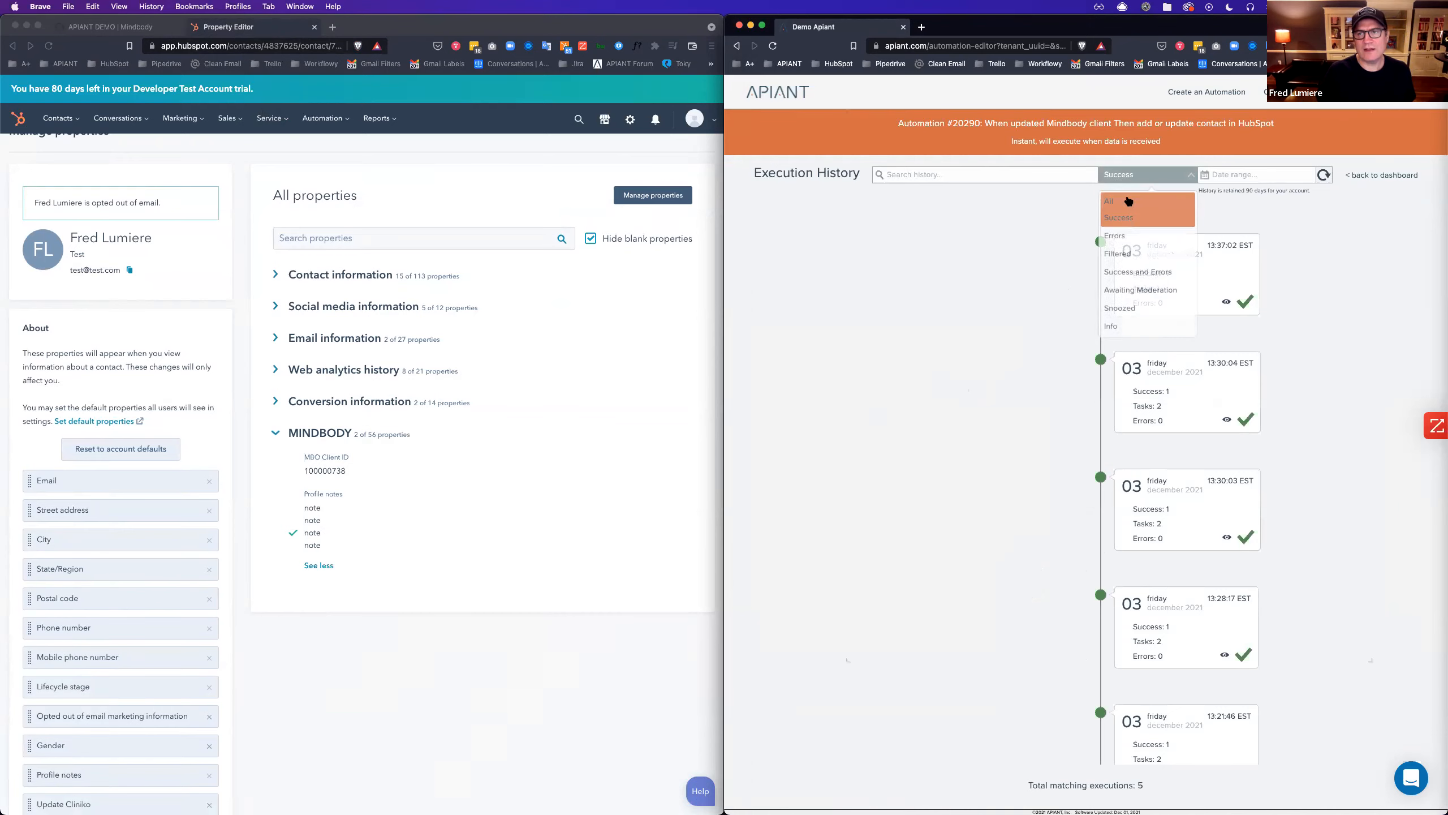
left_click(1129, 201)
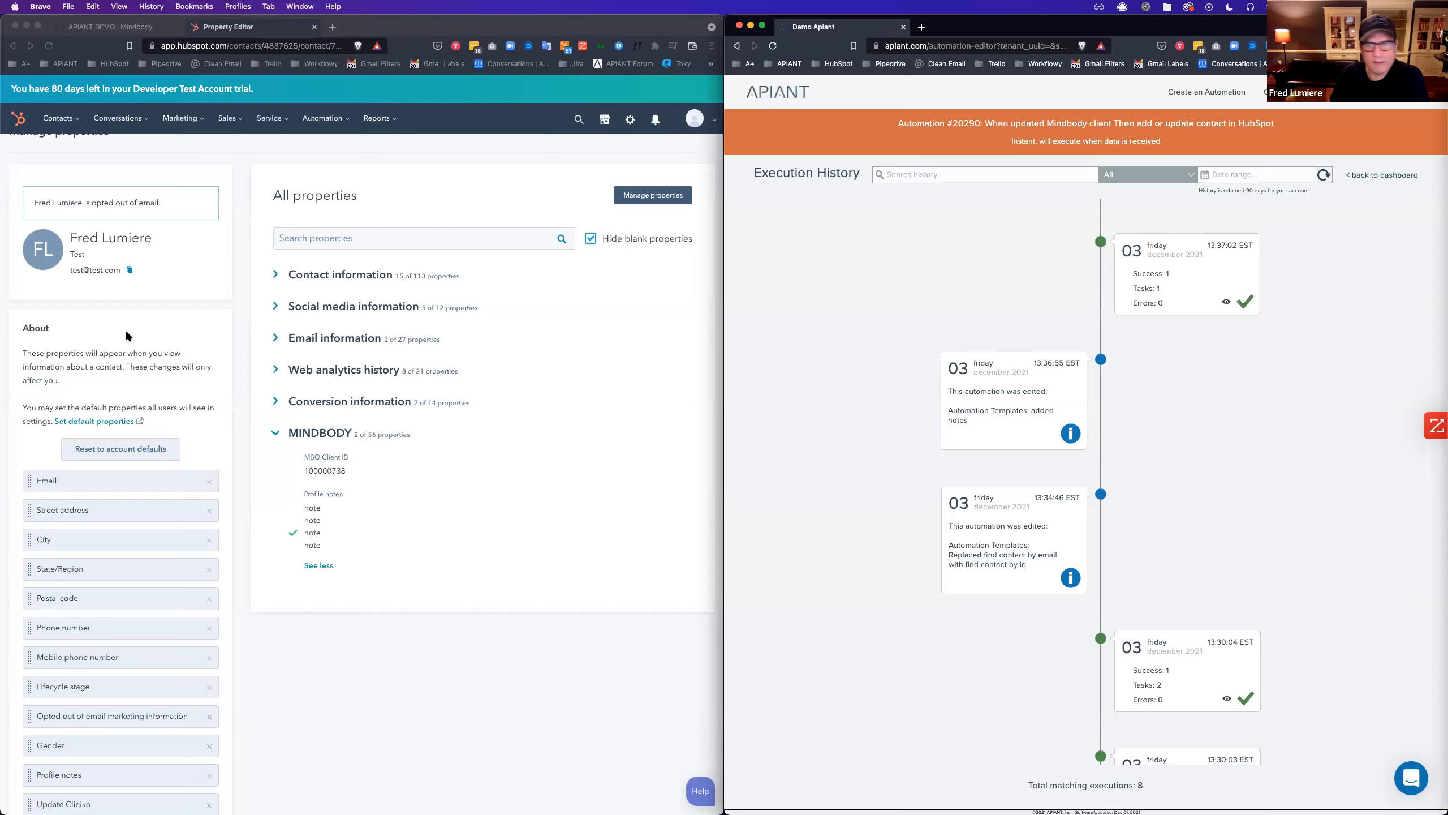
Reopen automation #20290 in the editor from the dashboard.
left_click(1382, 175)
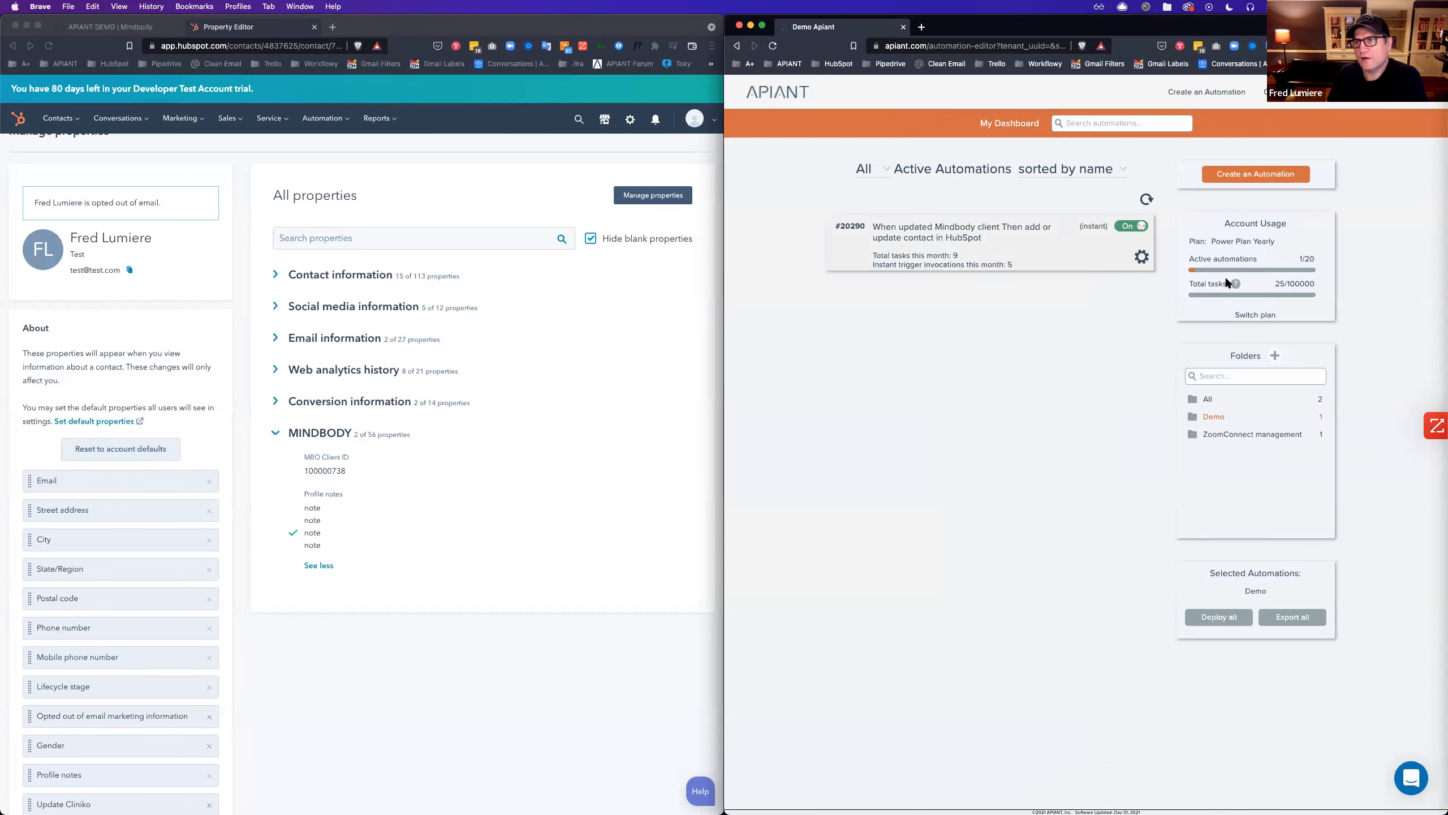
left_click(1142, 258)
left_click(1174, 280)
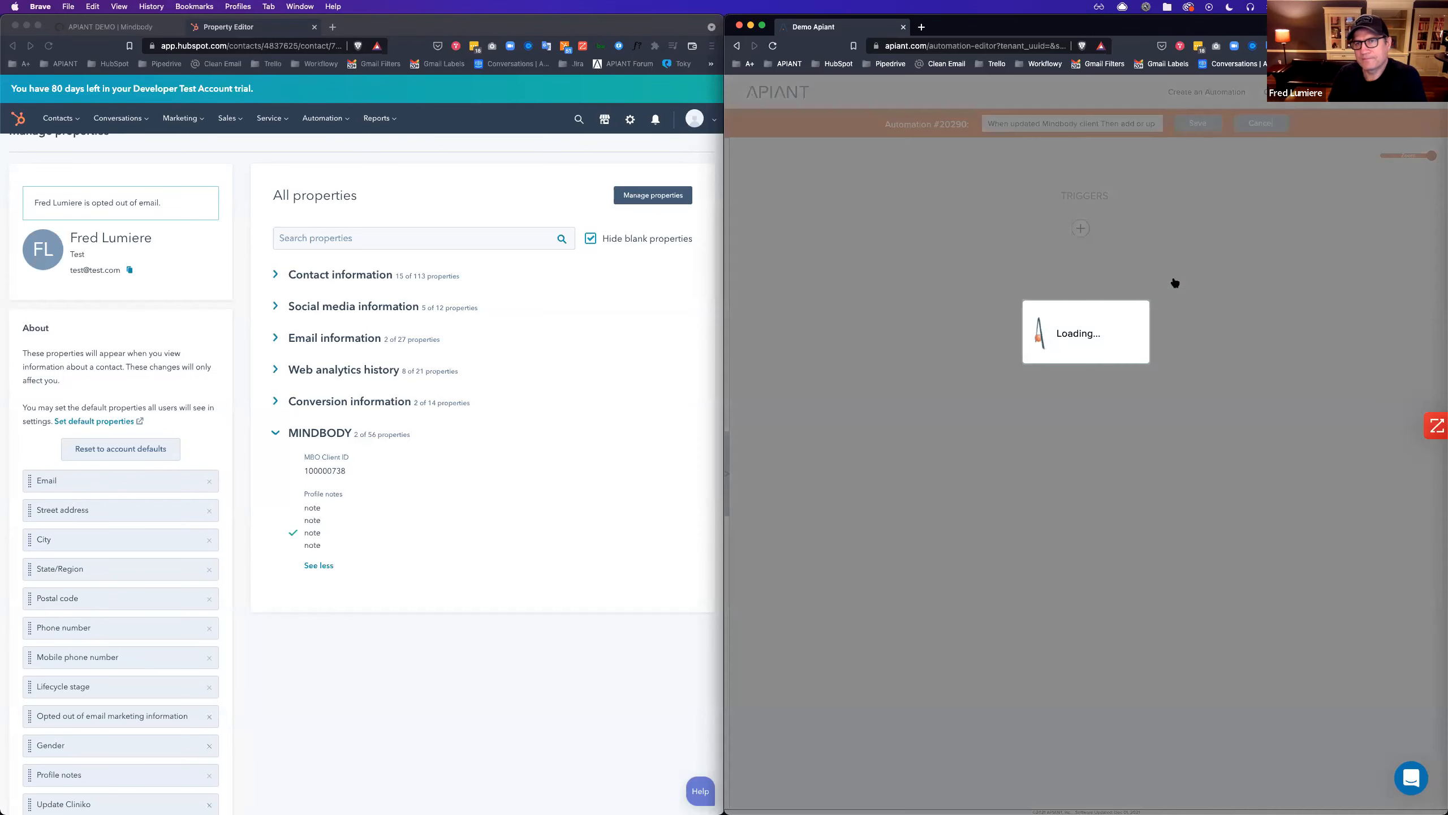
Add a HubSpot Add contact step atop the False branch, fetch its data fields and save.
scroll(1222, 339, "down", 1)
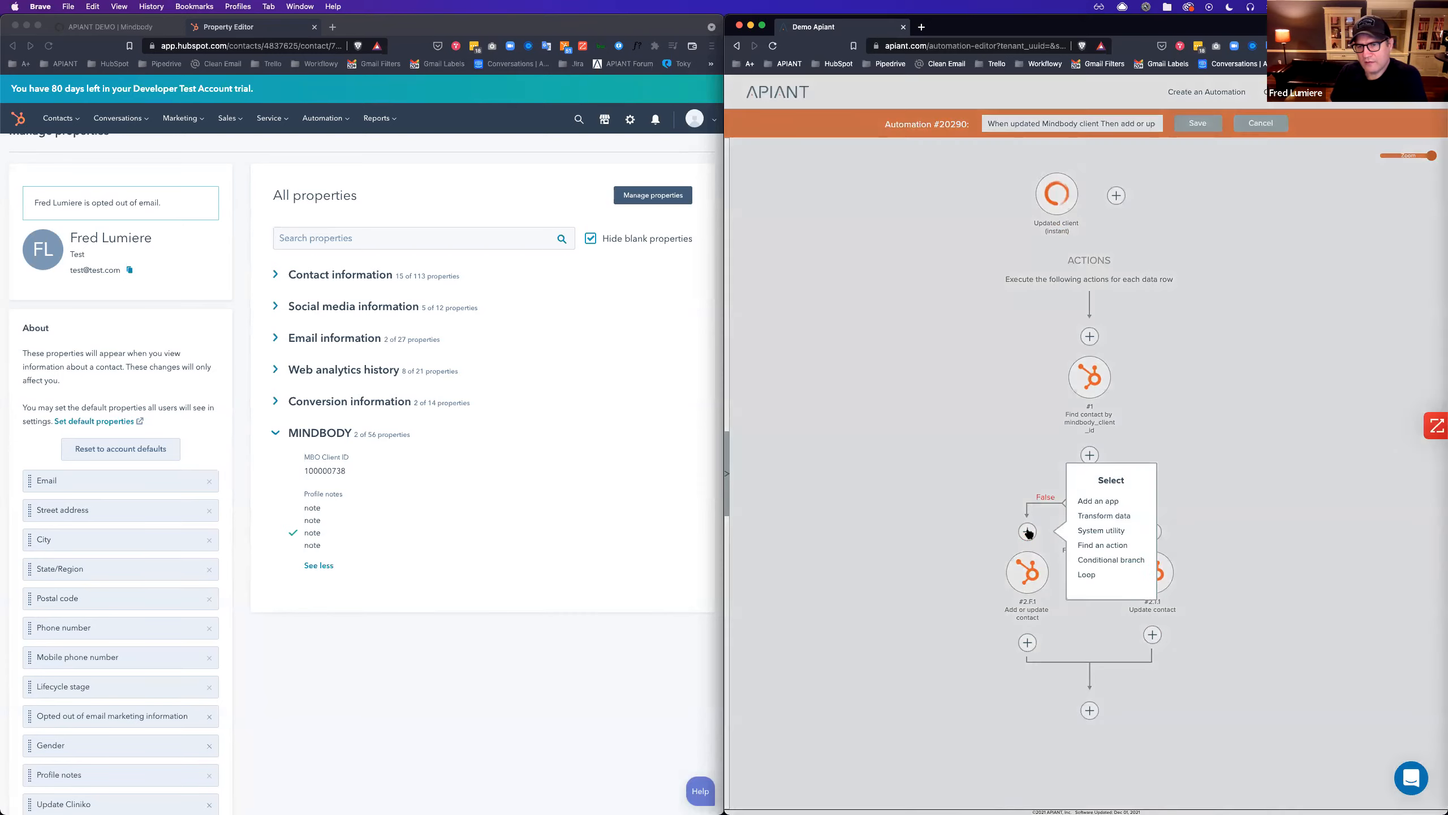
left_click(1027, 531)
left_click(1096, 501)
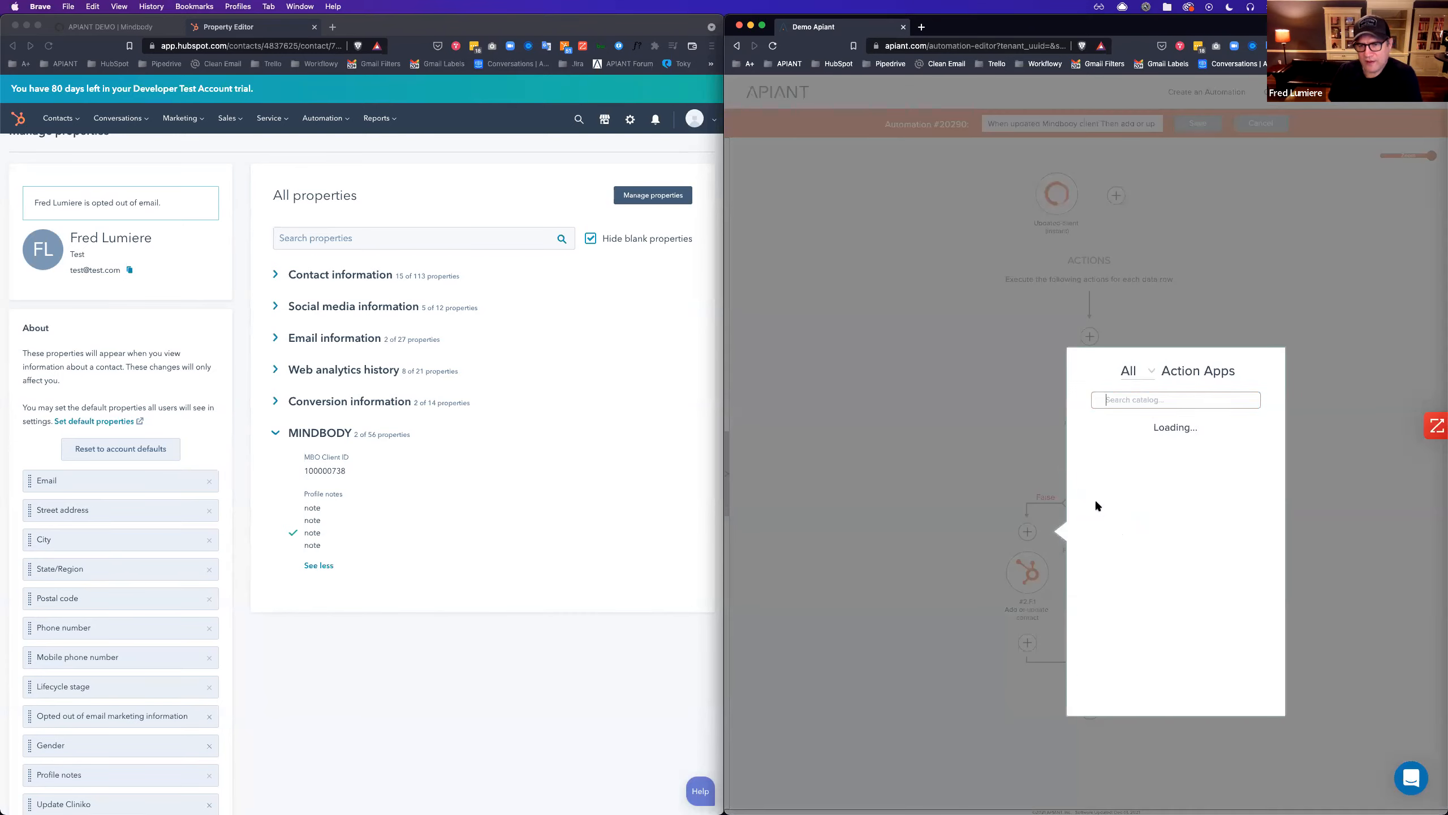
type("hubs")
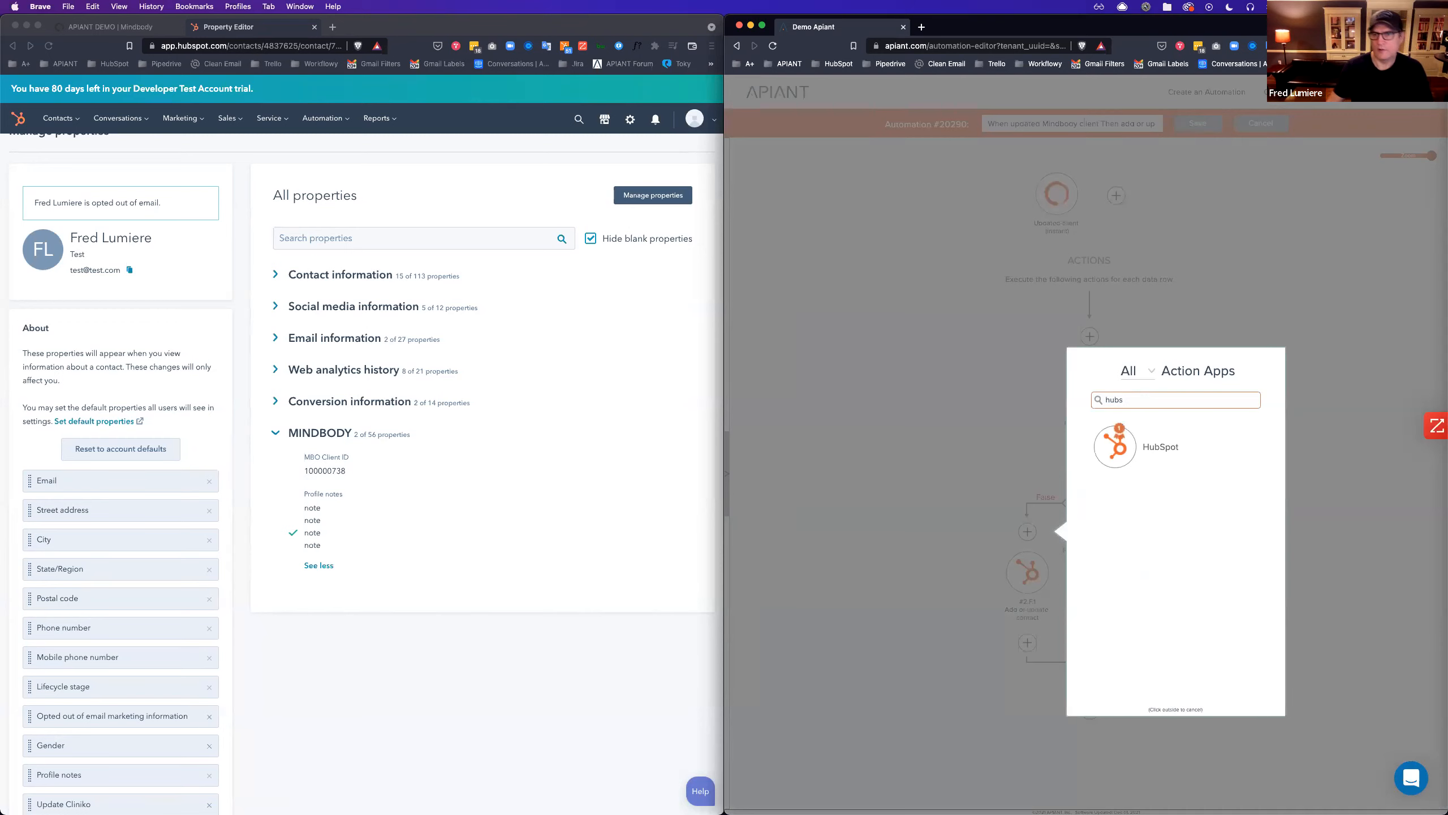
left_click(1111, 464)
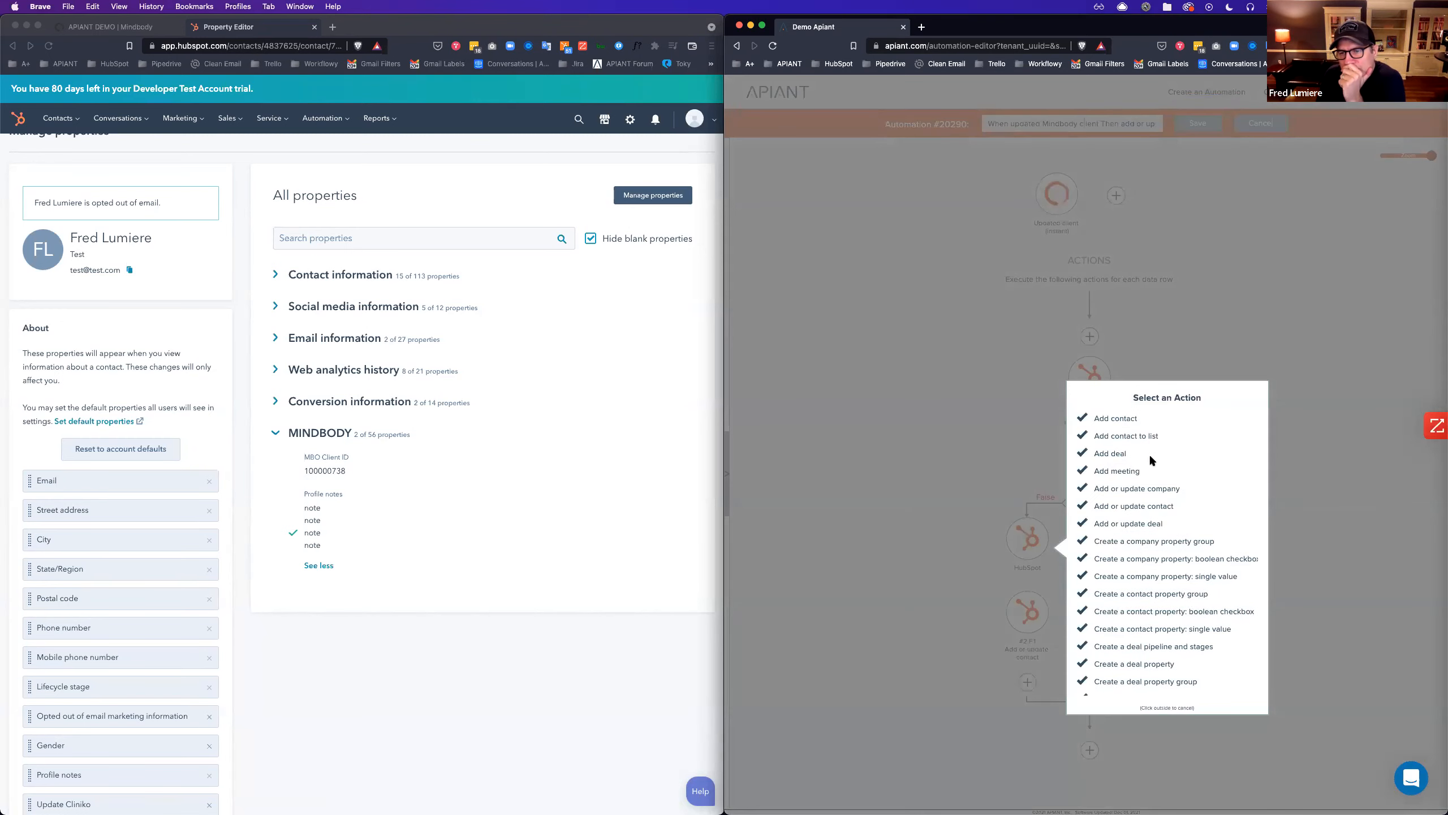
left_click(1107, 421)
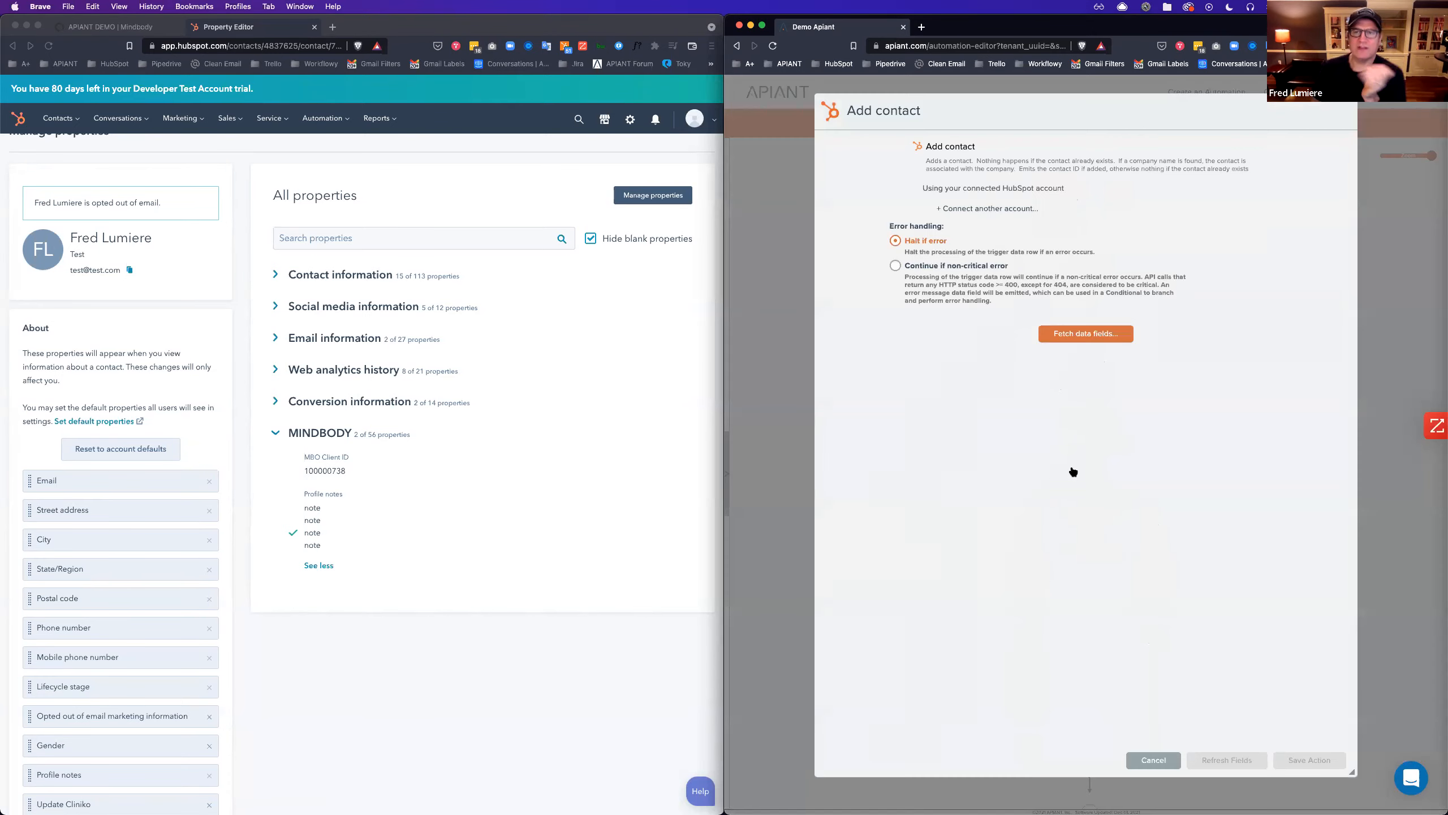
left_click(1100, 334)
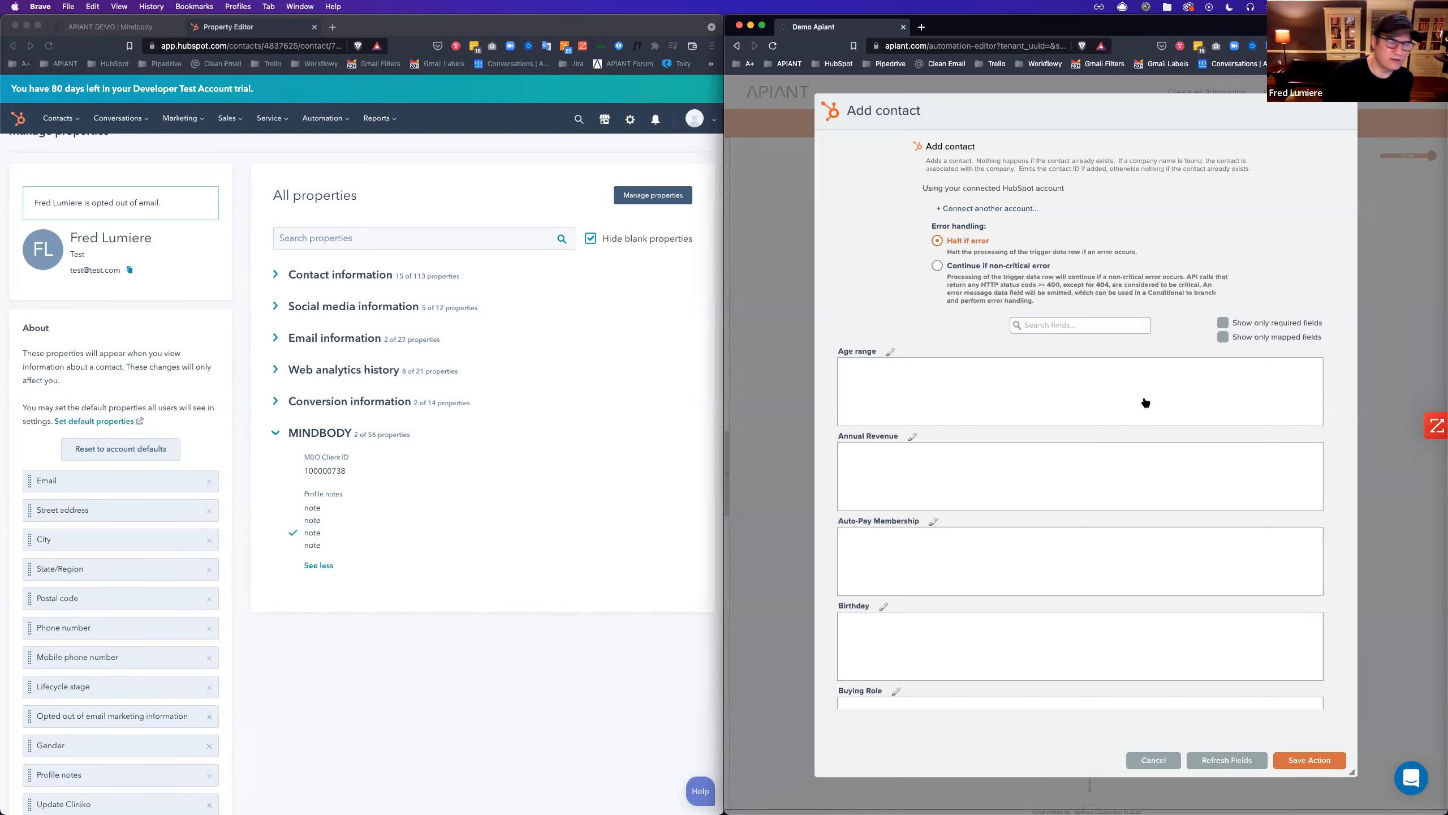
left_click(1310, 760)
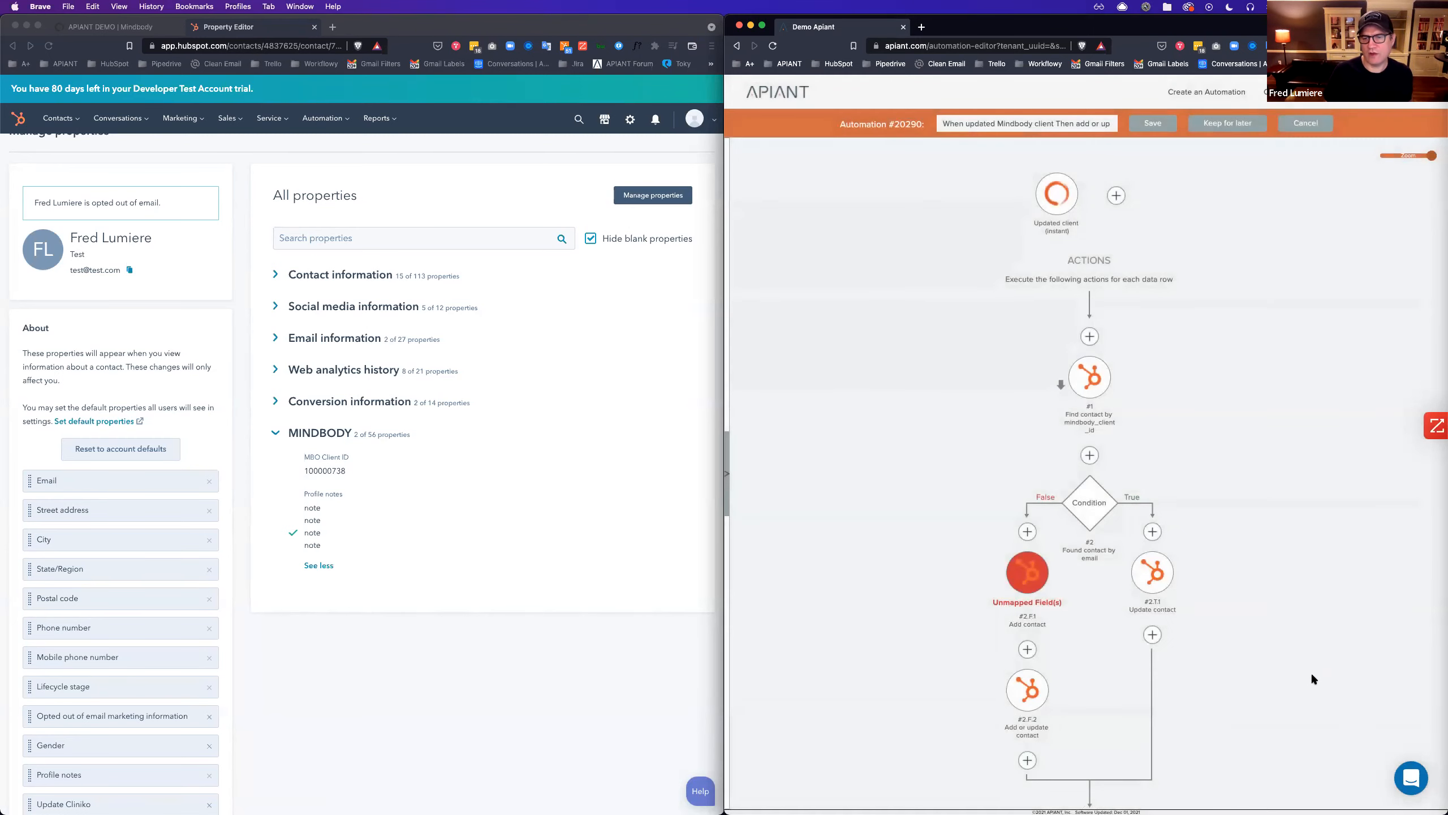
Open the Add or update contact step's settings.
scroll(1220, 618, "down", 1)
mouse_move(1035, 576)
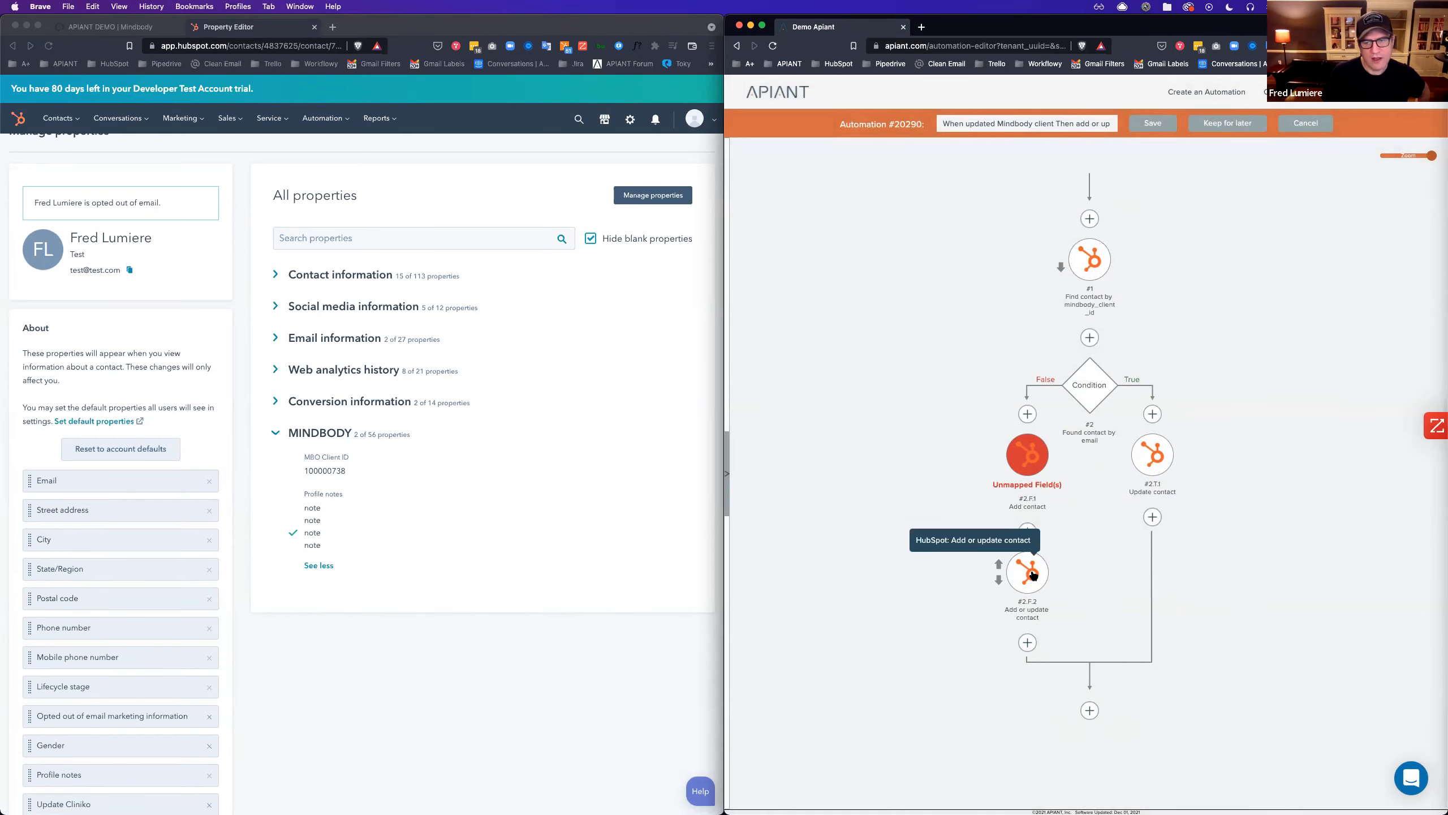
left_click(1034, 574)
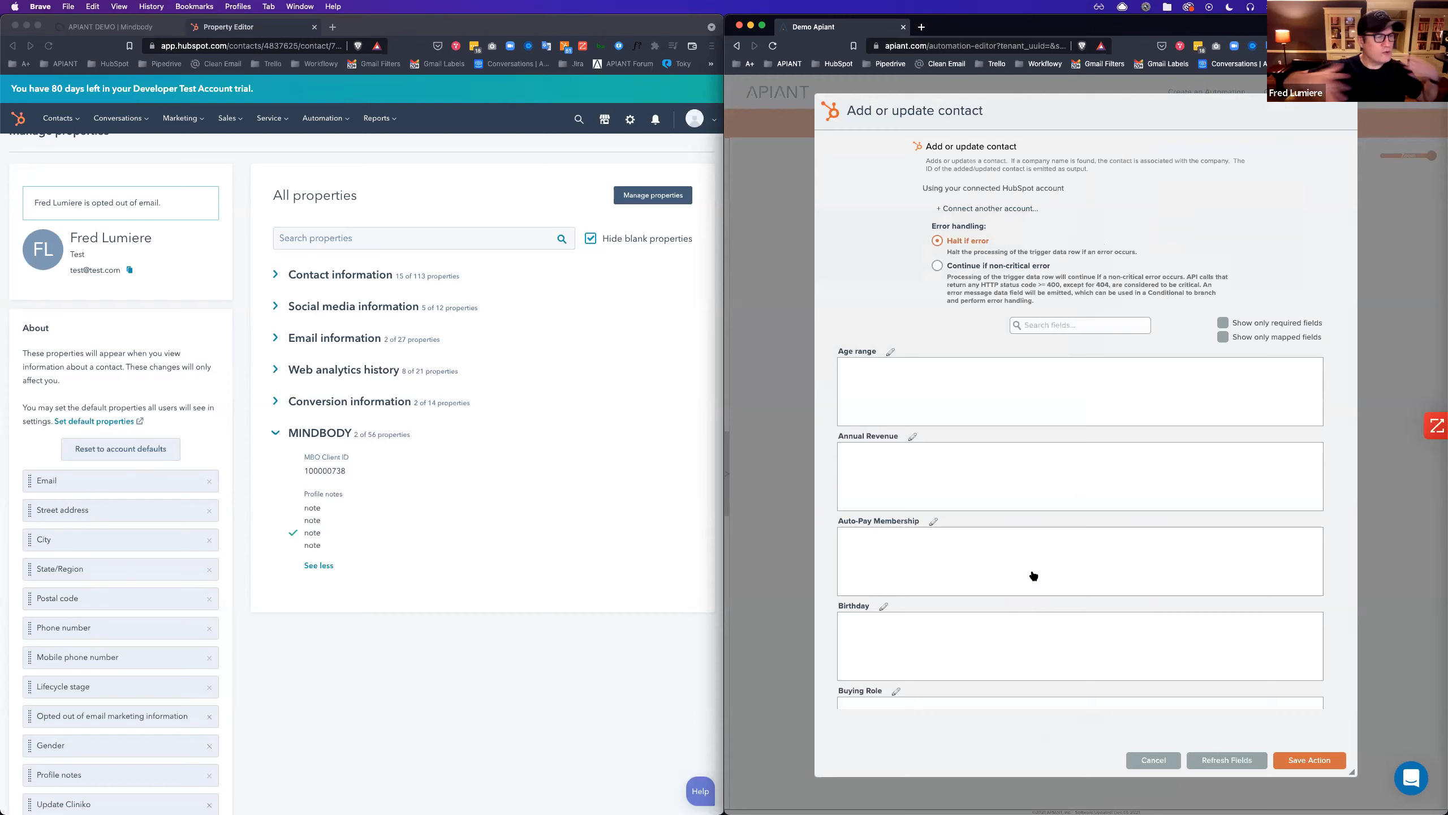
left_click(1232, 337)
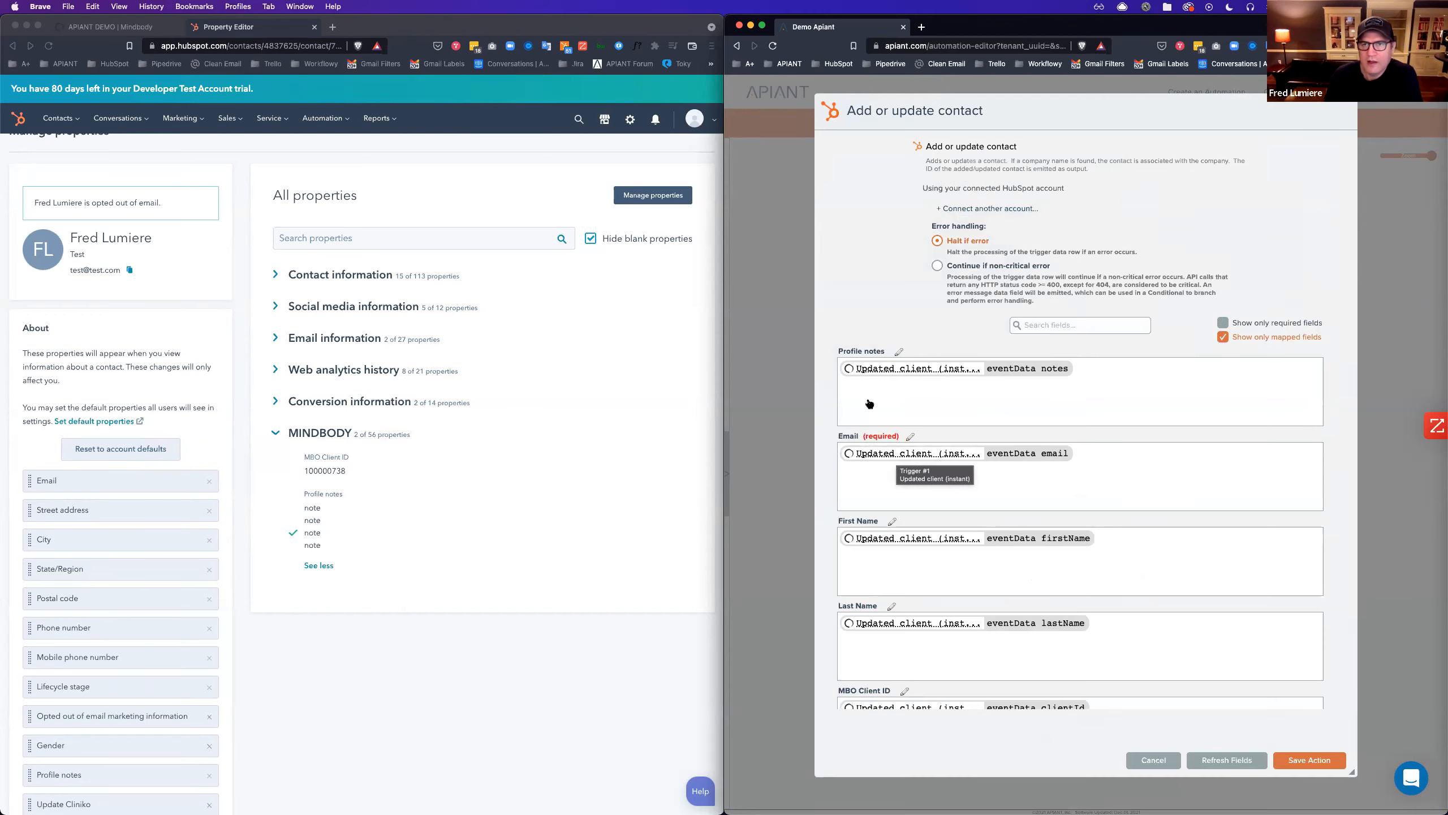
left_click(1156, 762)
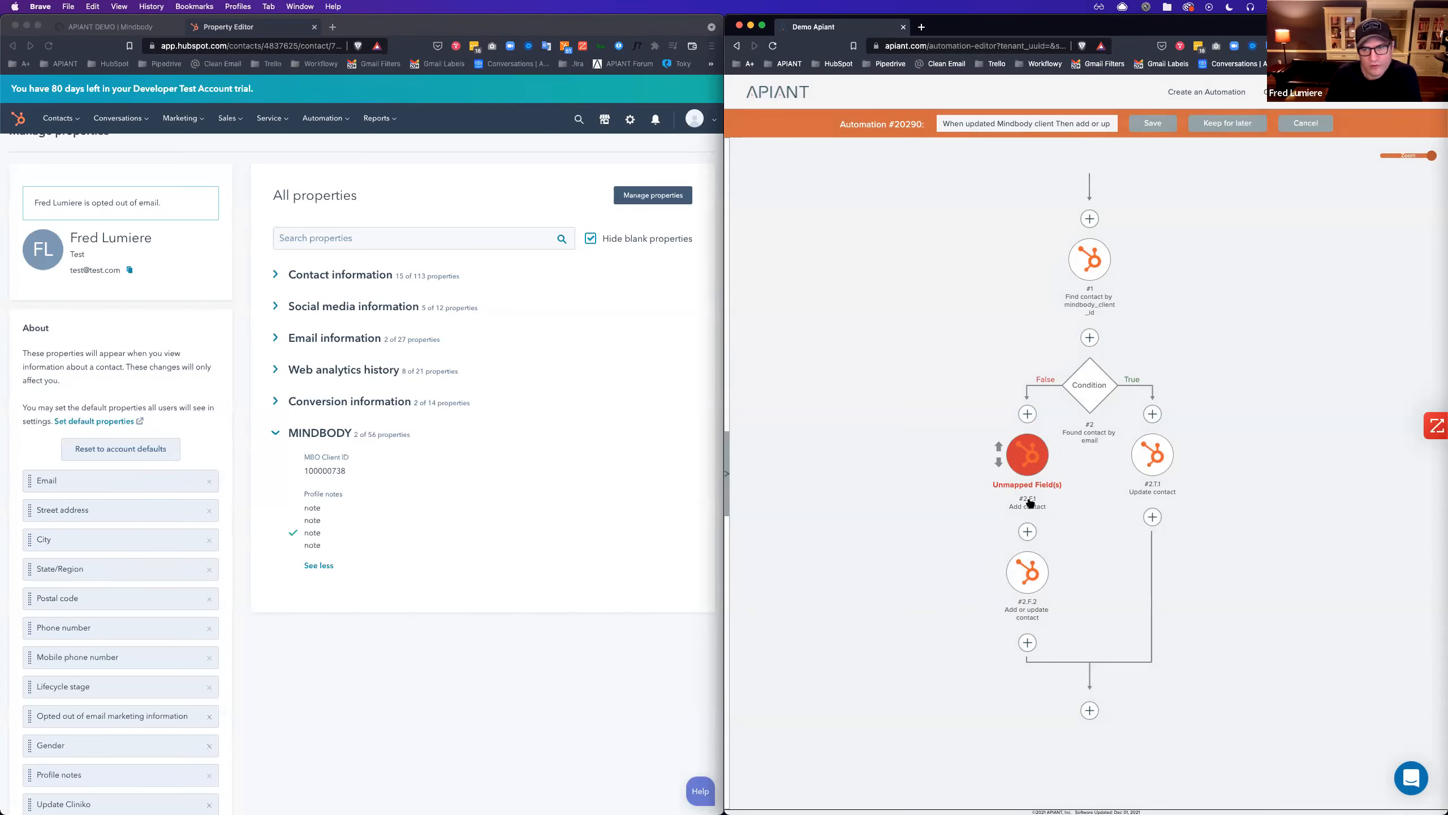
Copy Add or update contact's field mappings into Add contact, then remove Add or update contact.
right_click(1025, 578)
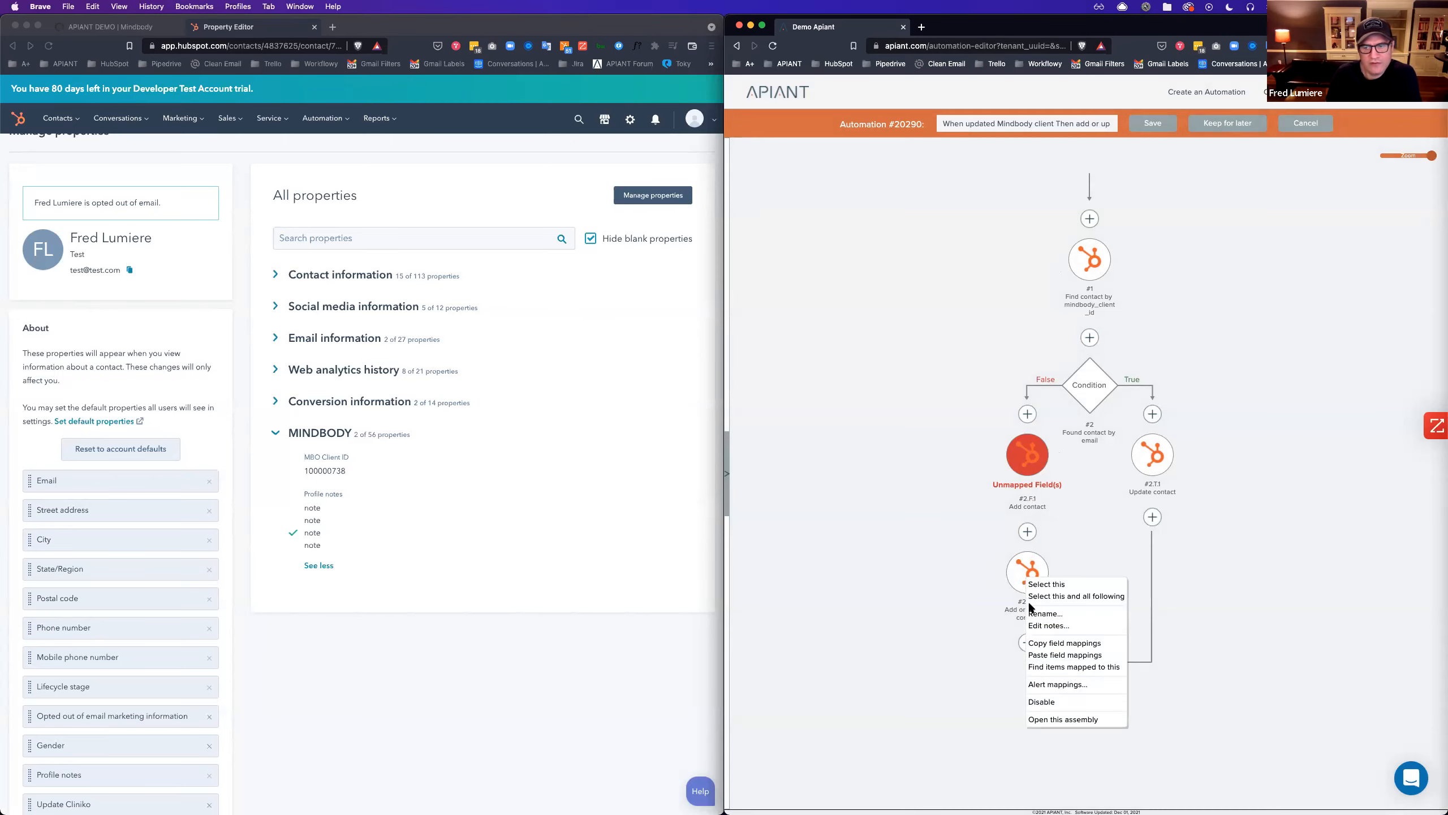
left_click(1065, 643)
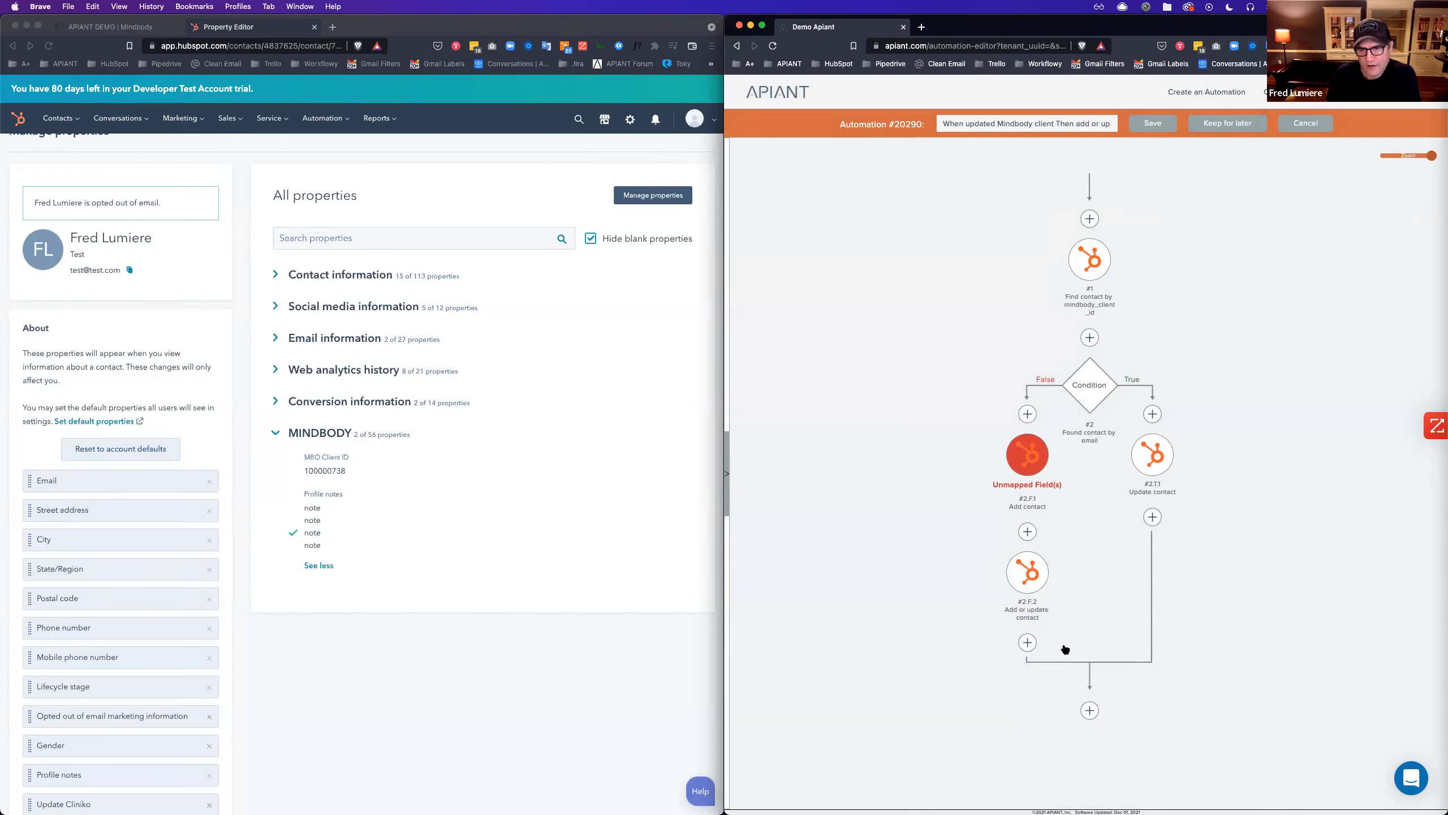
right_click(1024, 457)
left_click(1075, 543)
right_click(1028, 580)
left_click(1092, 597)
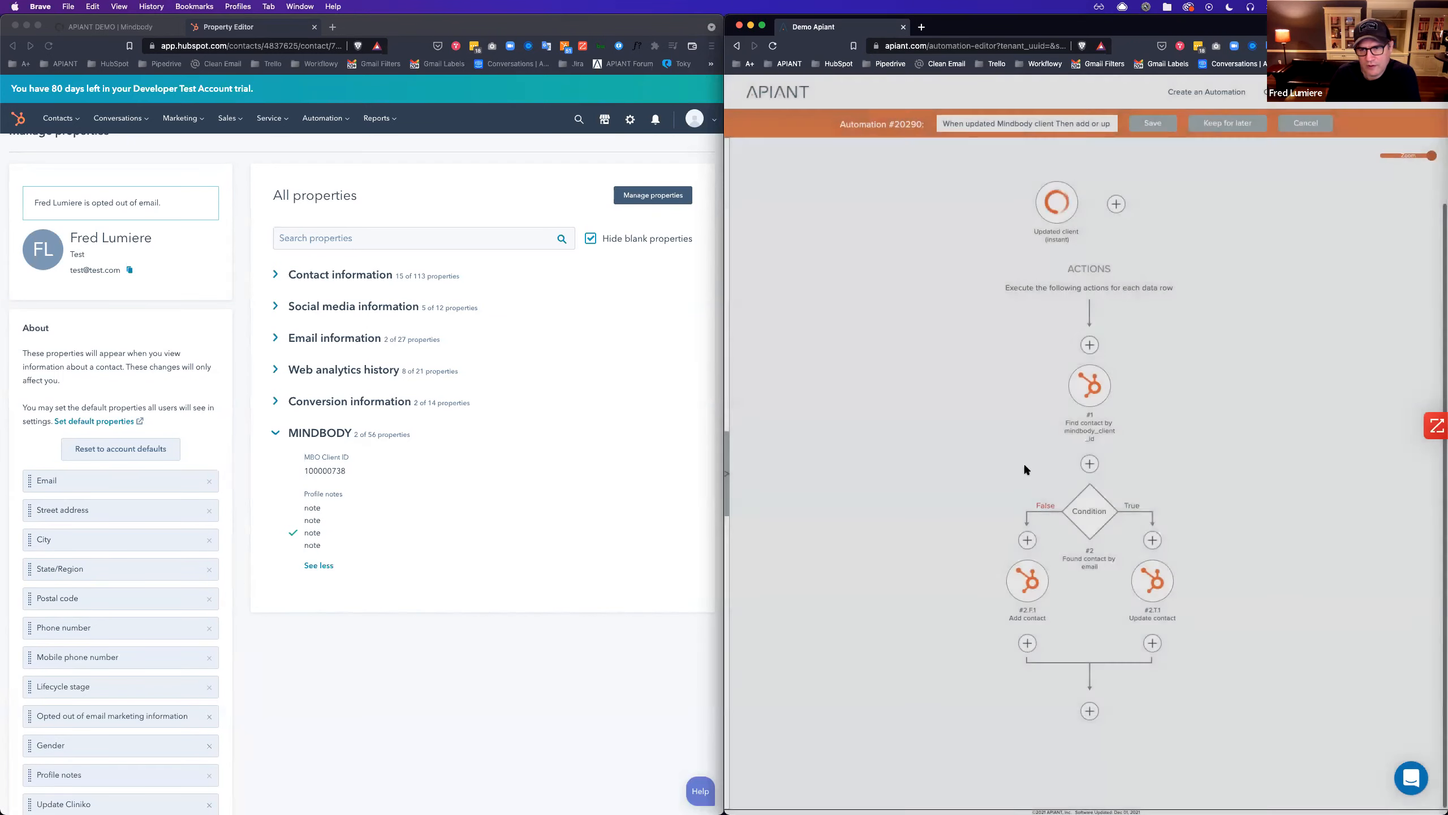
Clear the Email mapping in the Add contact step and save it.
right_click(1029, 592)
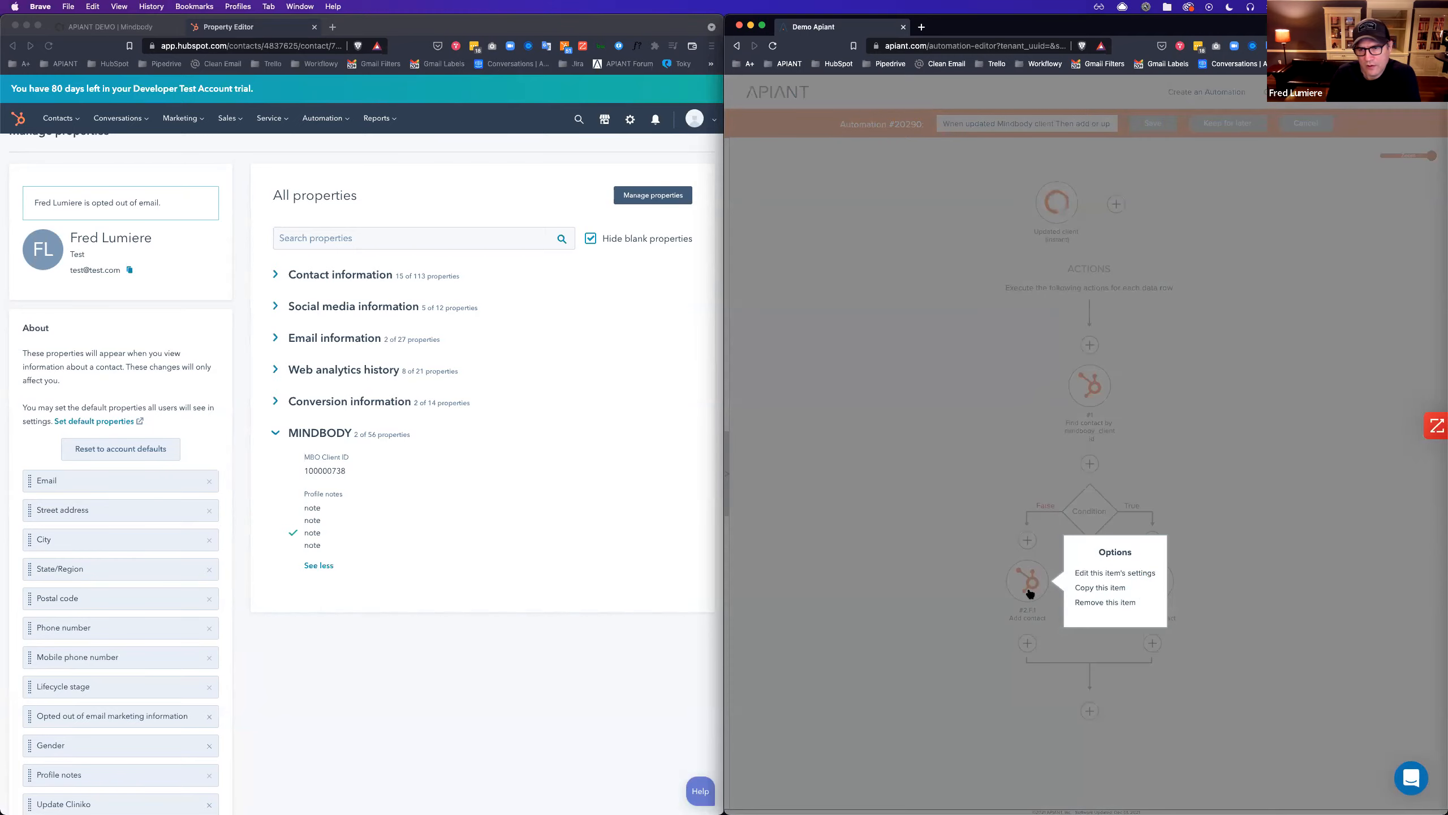
left_click(1029, 591)
left_click(1030, 591)
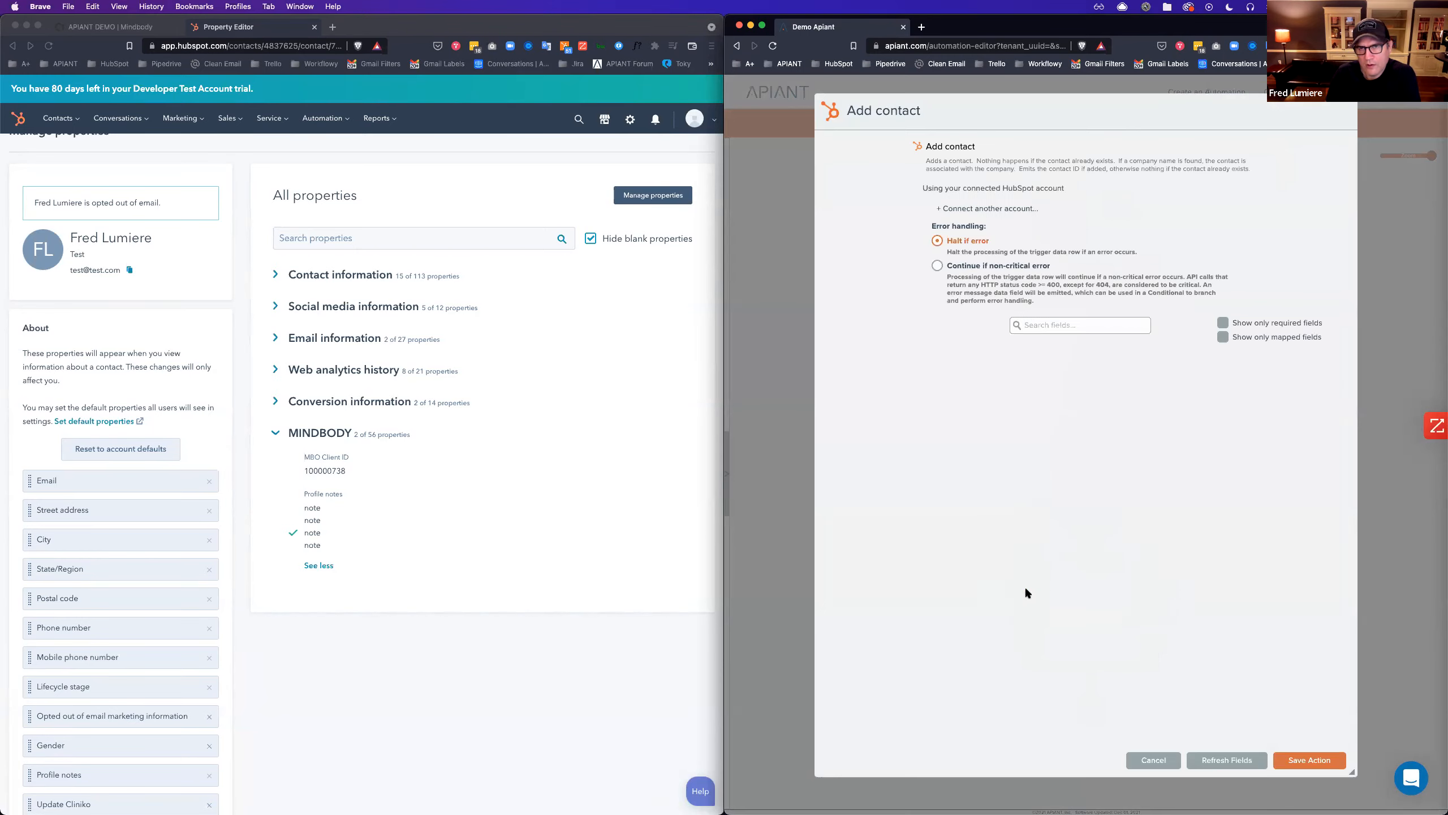
left_click(1223, 337)
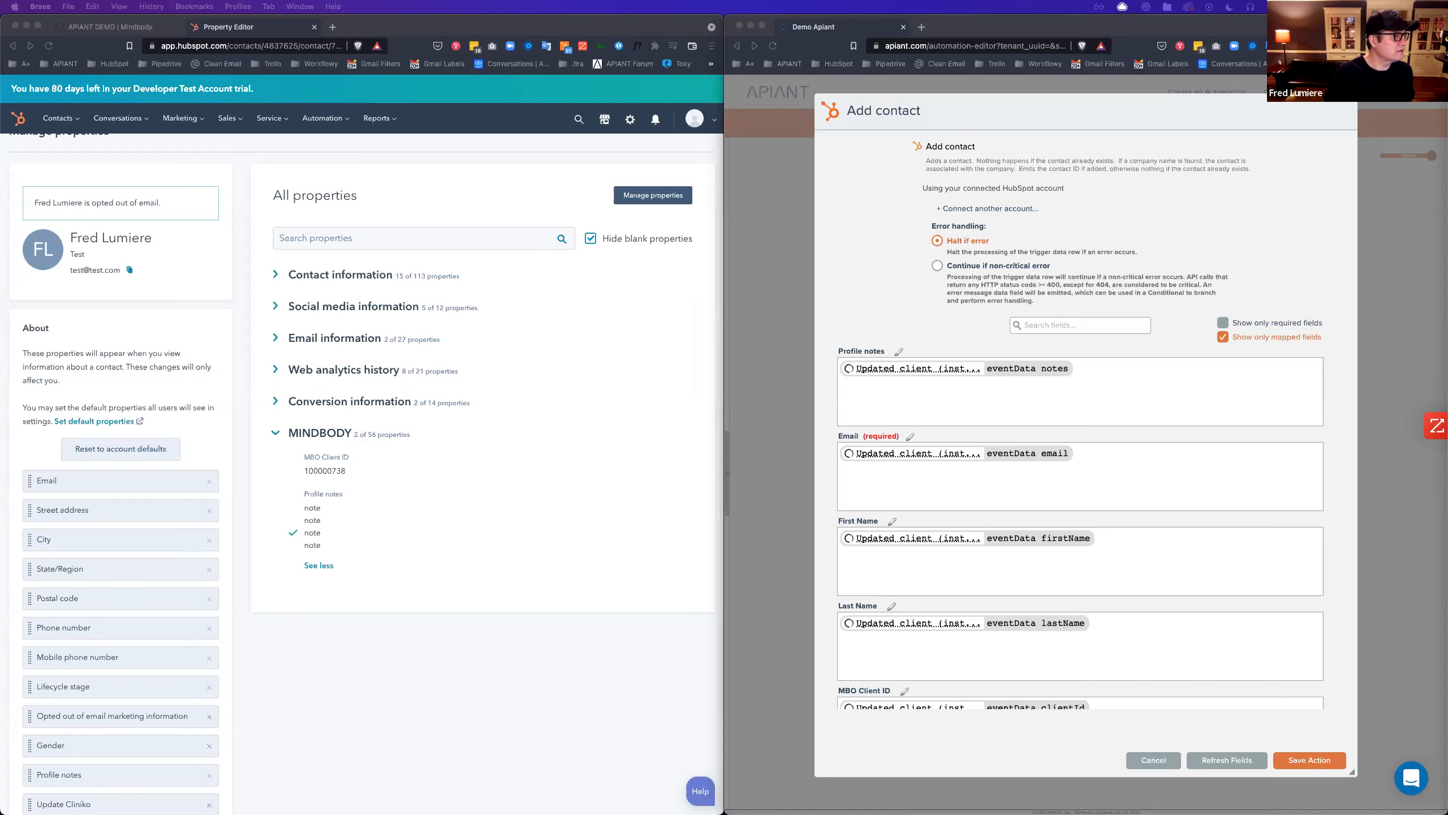
left_click(1102, 450)
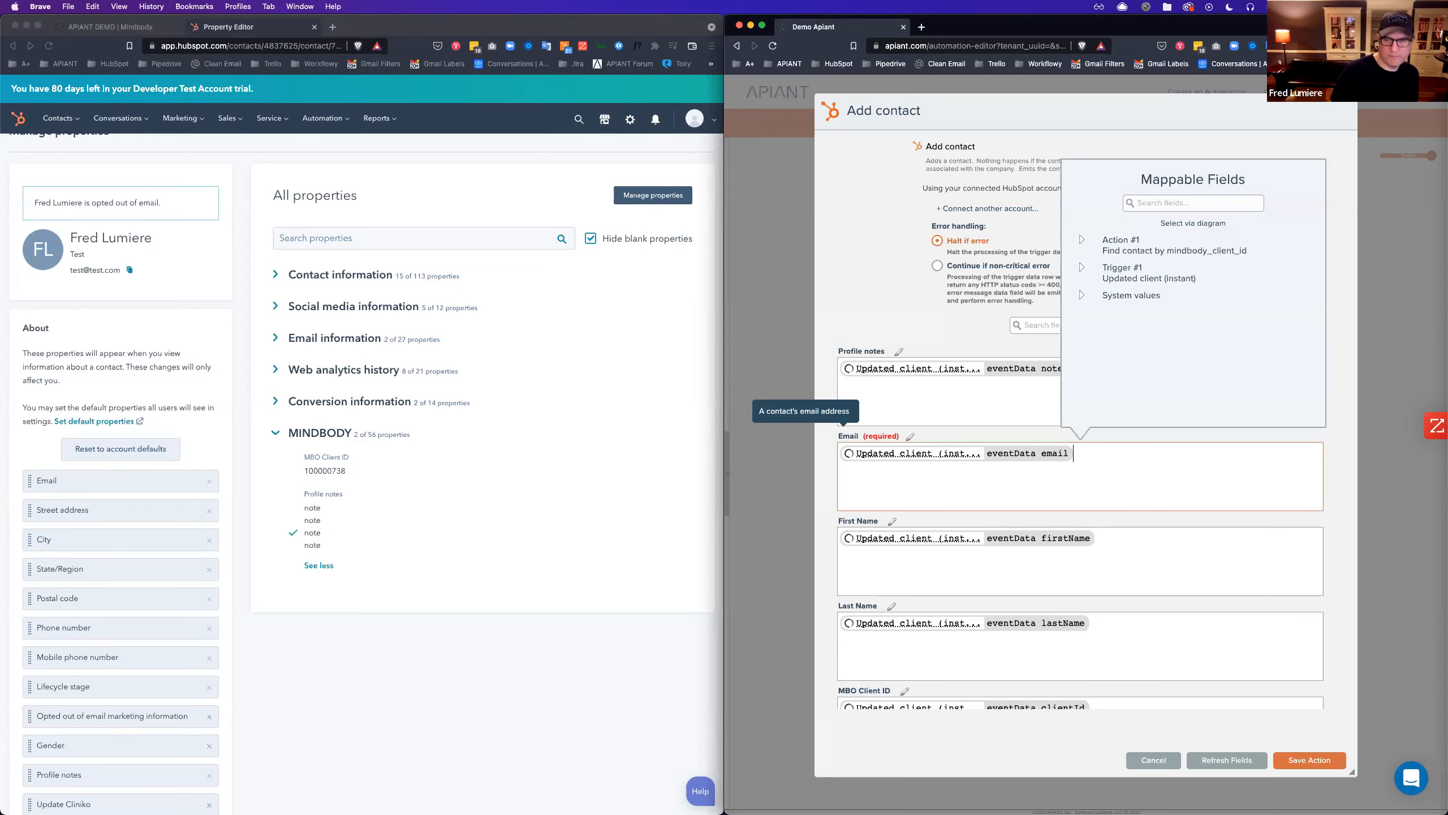
key("BackSpace")
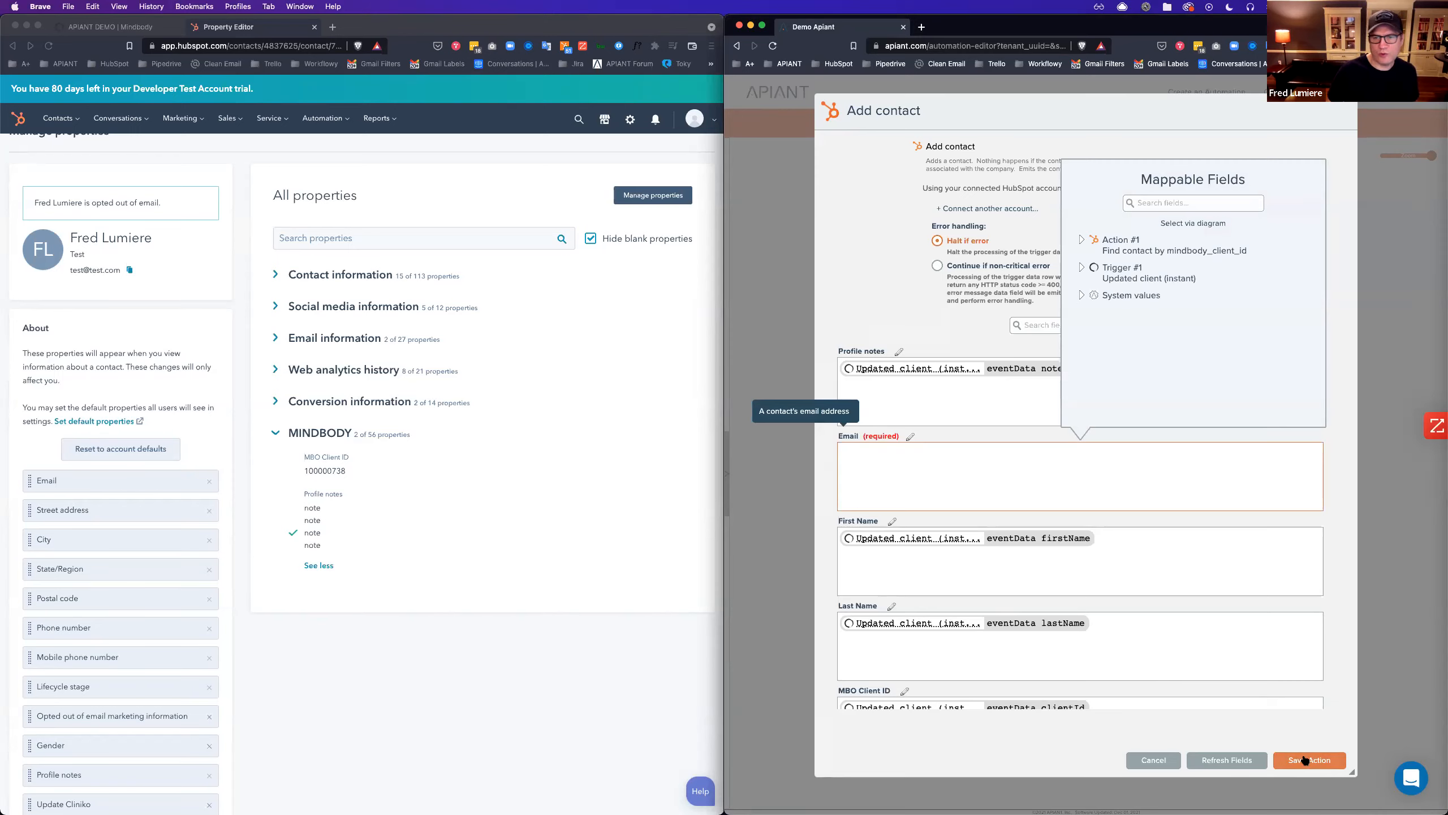
left_click(1305, 759)
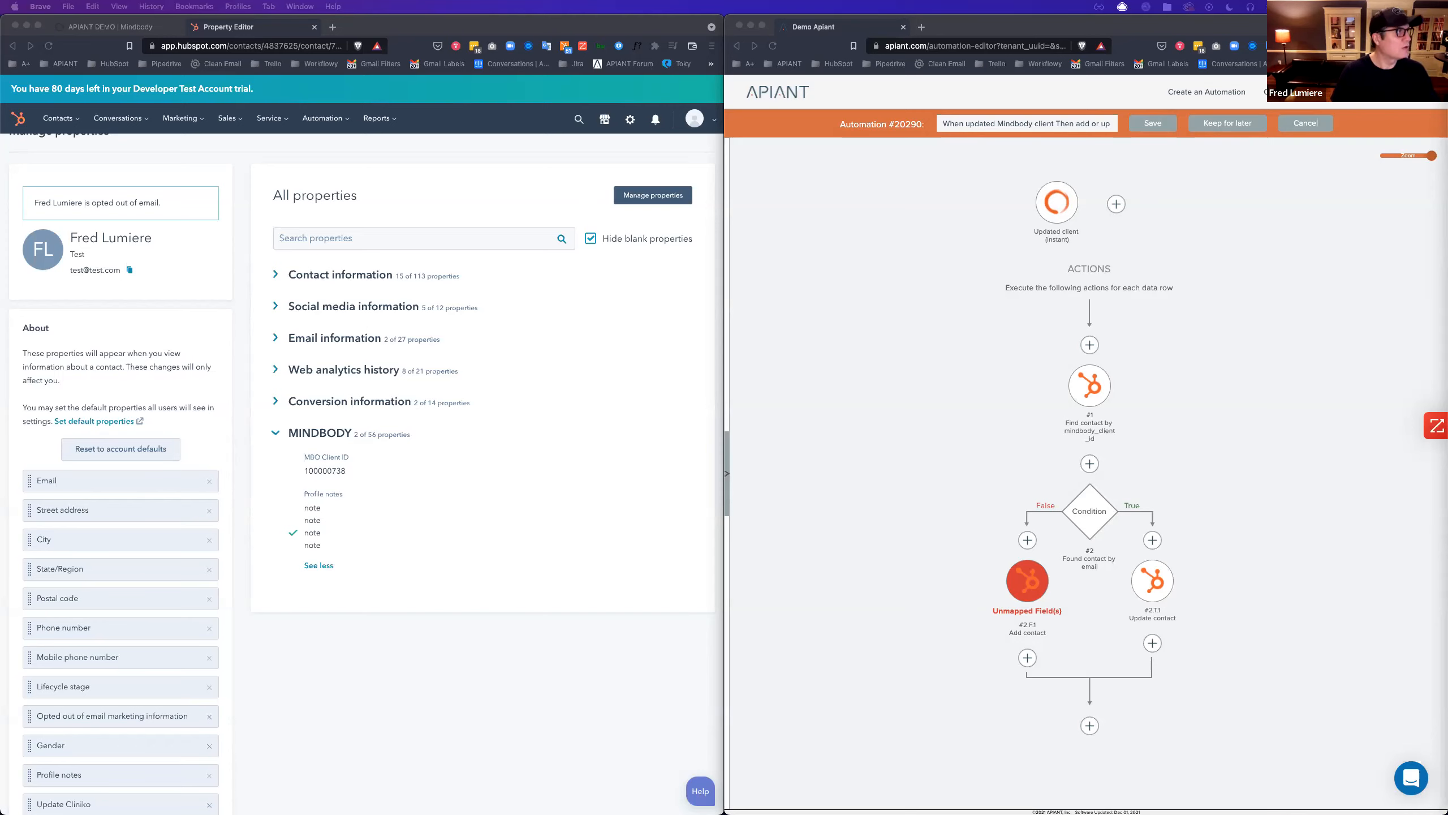
Insert a Transform Data step set to Evaluate JavaScript expression above Add contact.
left_click(1028, 541)
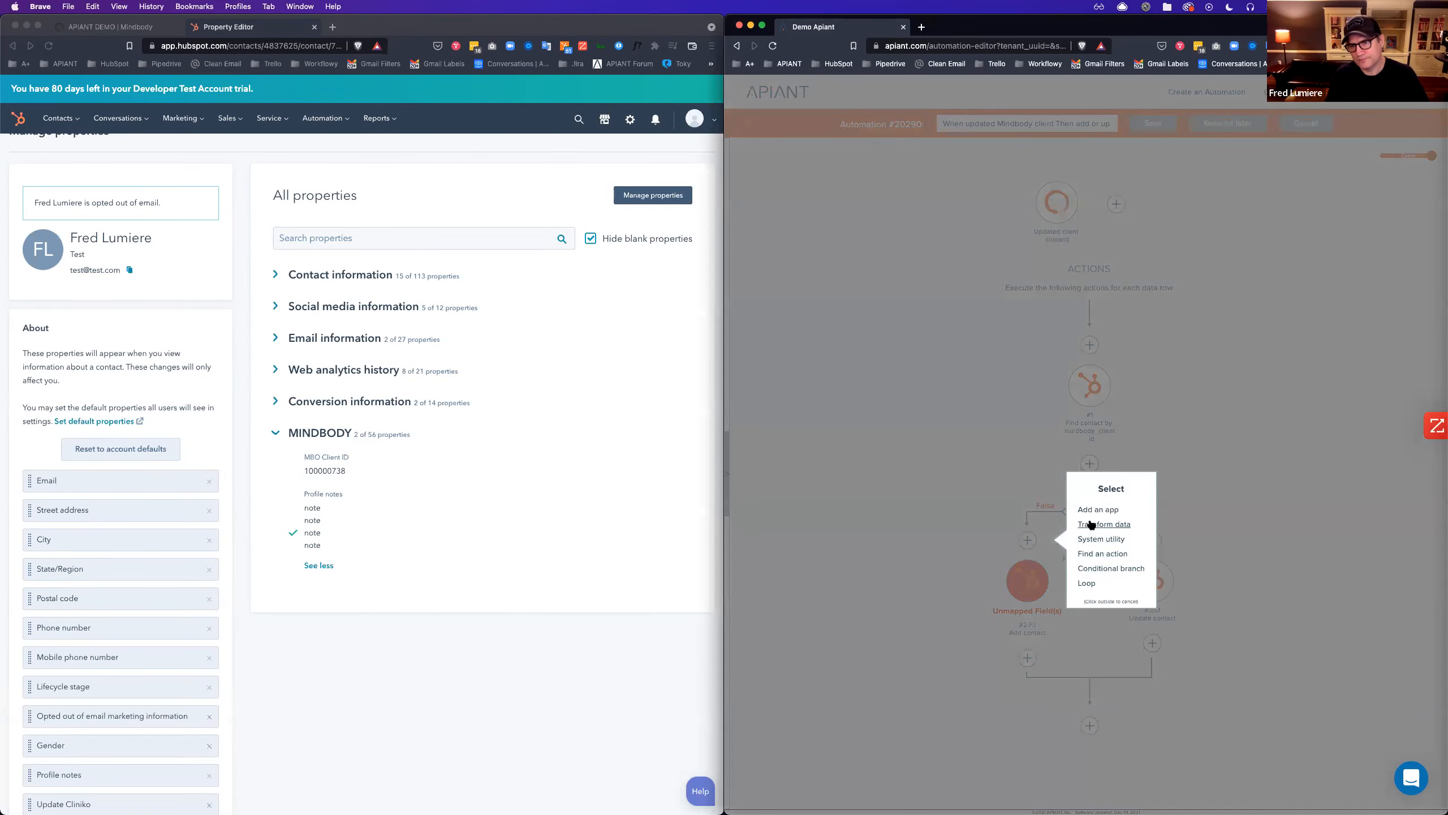
left_click(1092, 525)
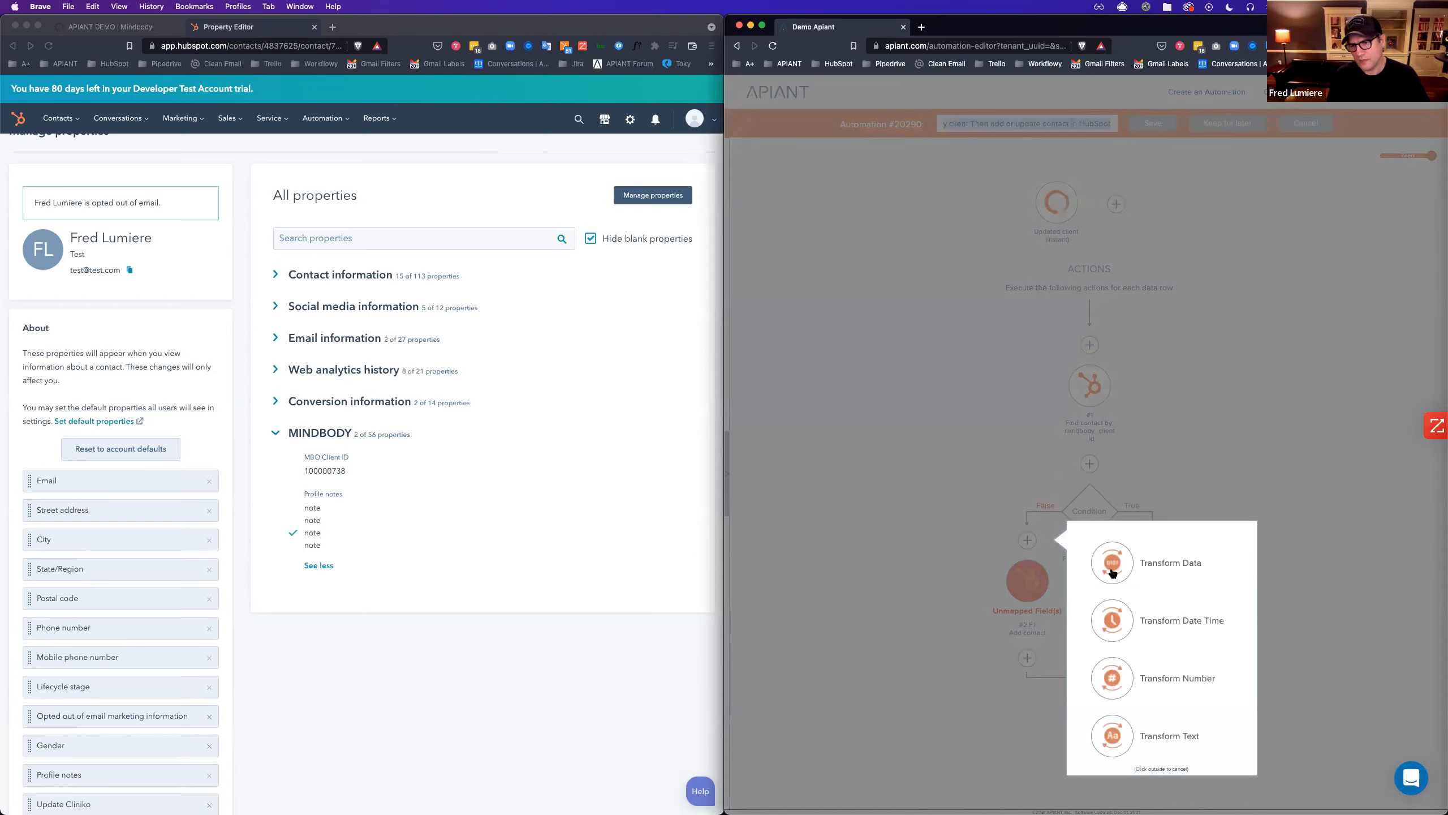
mouse_move(1112, 572)
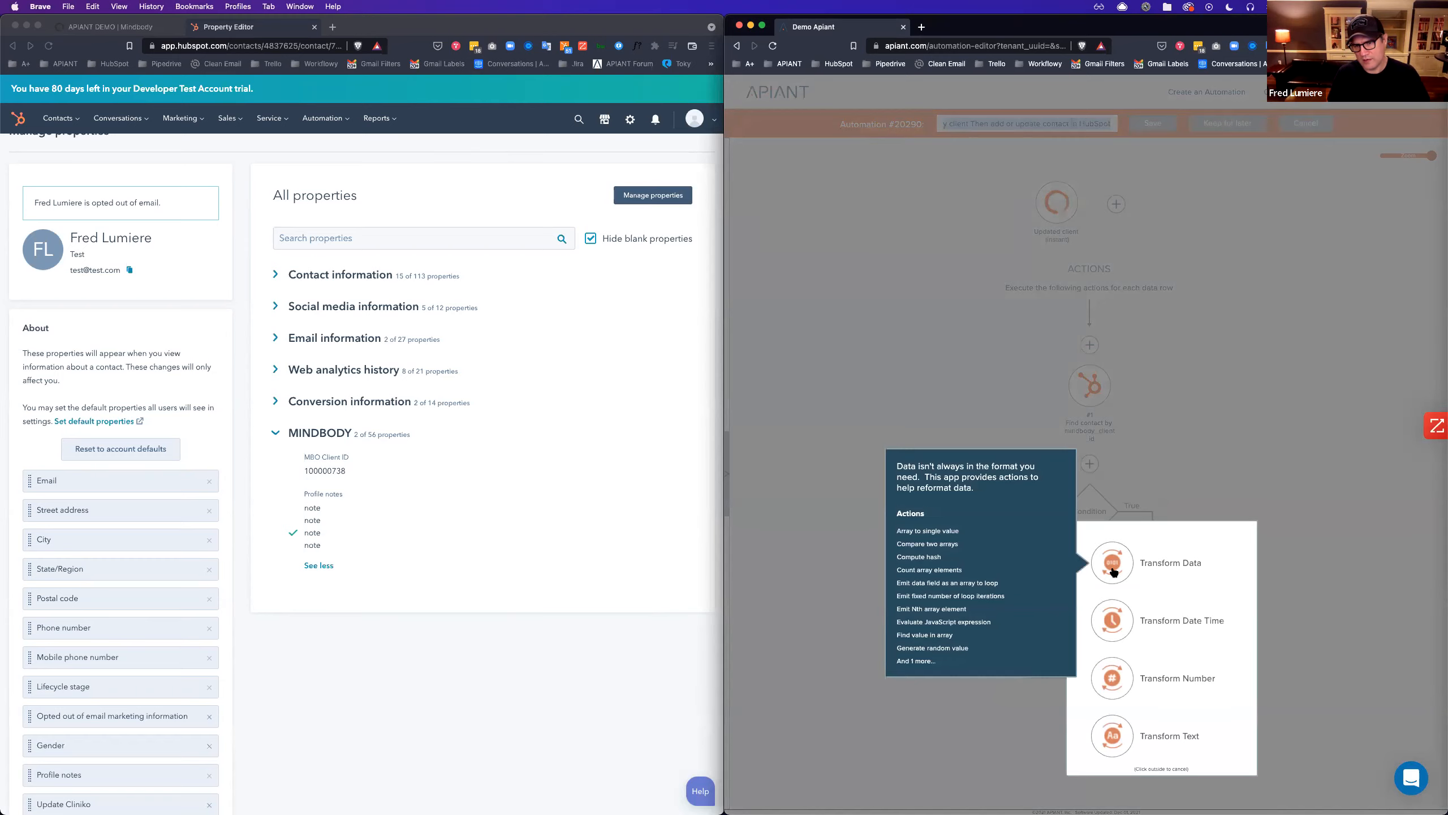
left_click(1113, 570)
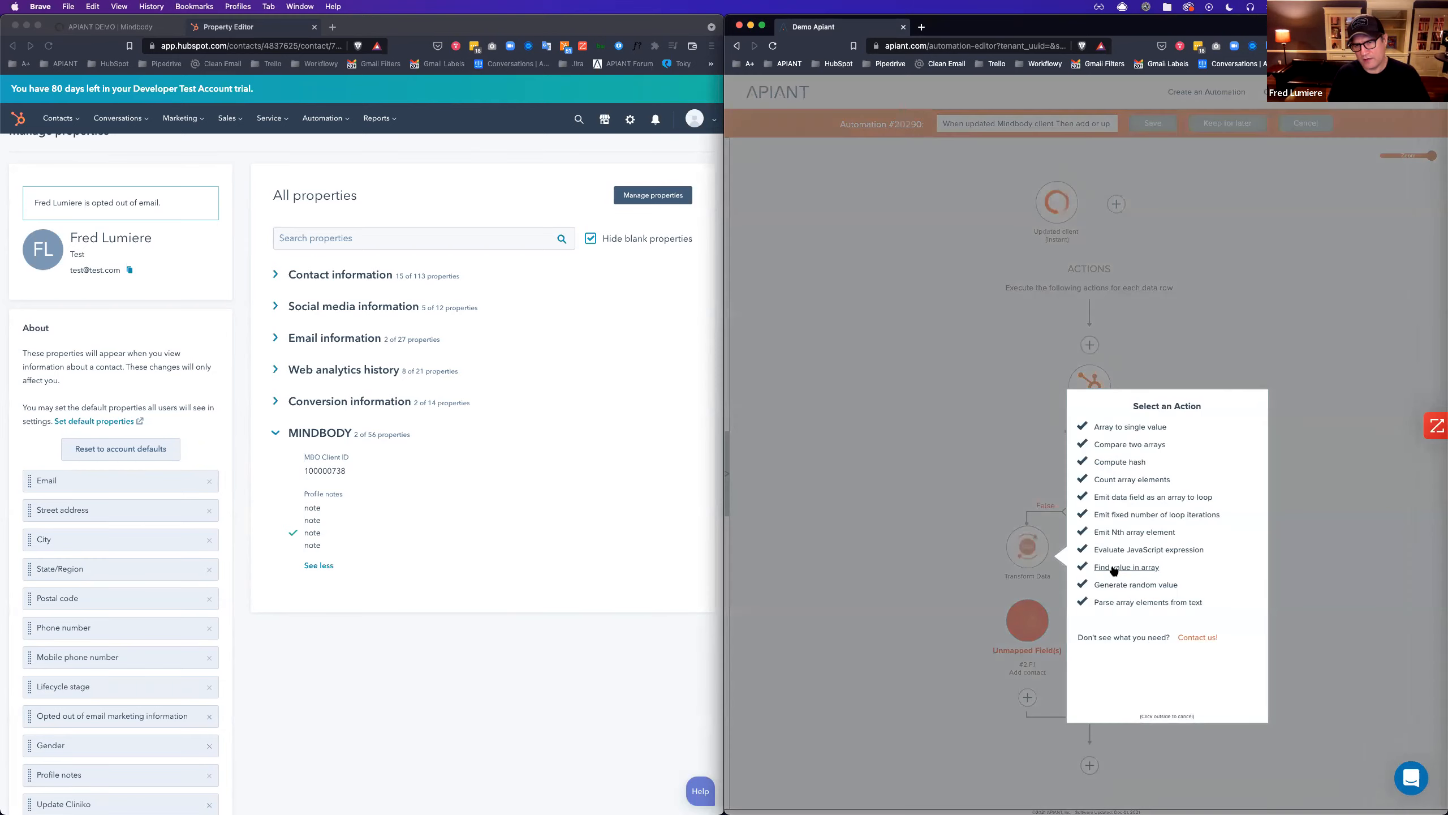
left_click(1138, 551)
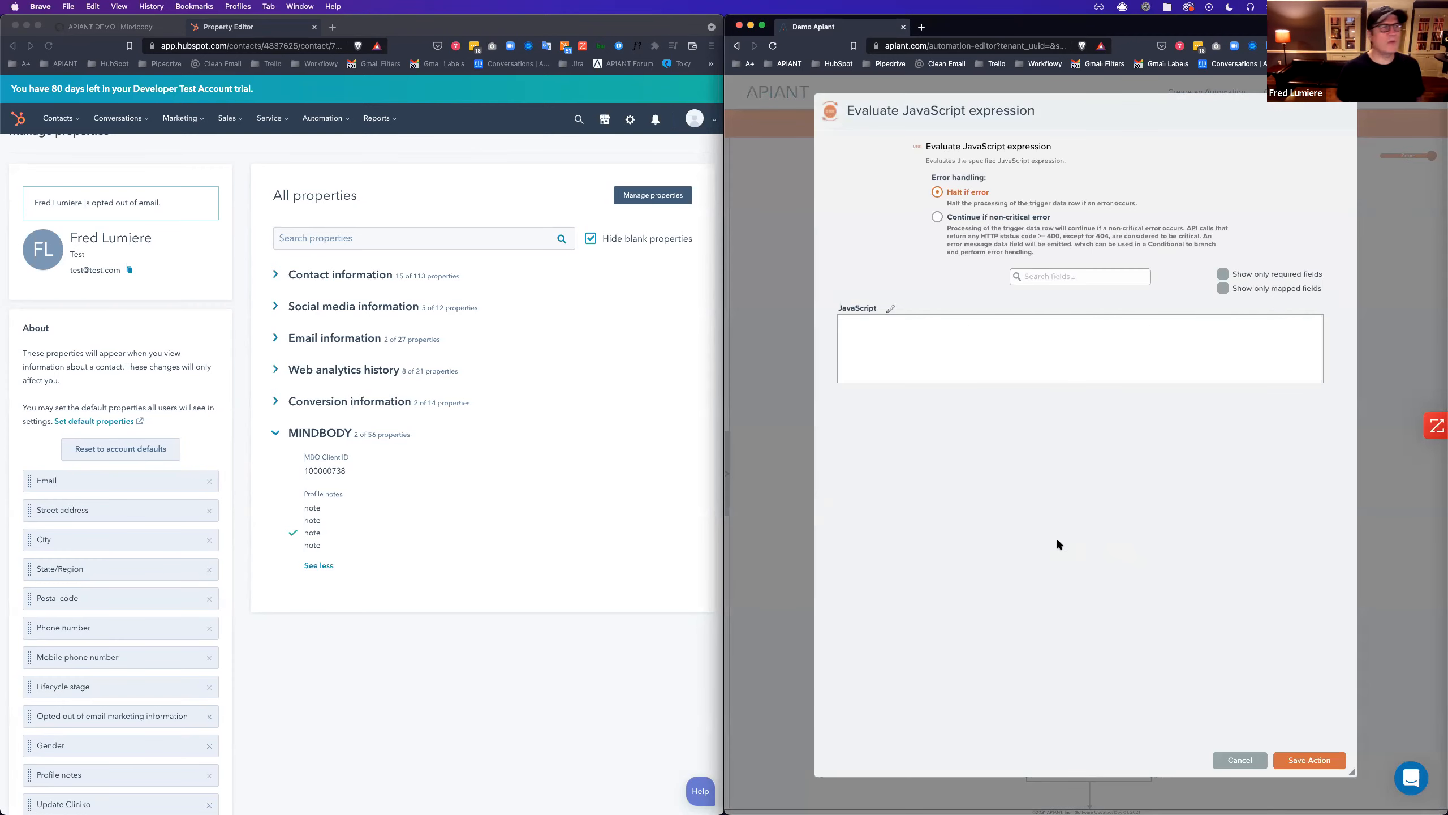
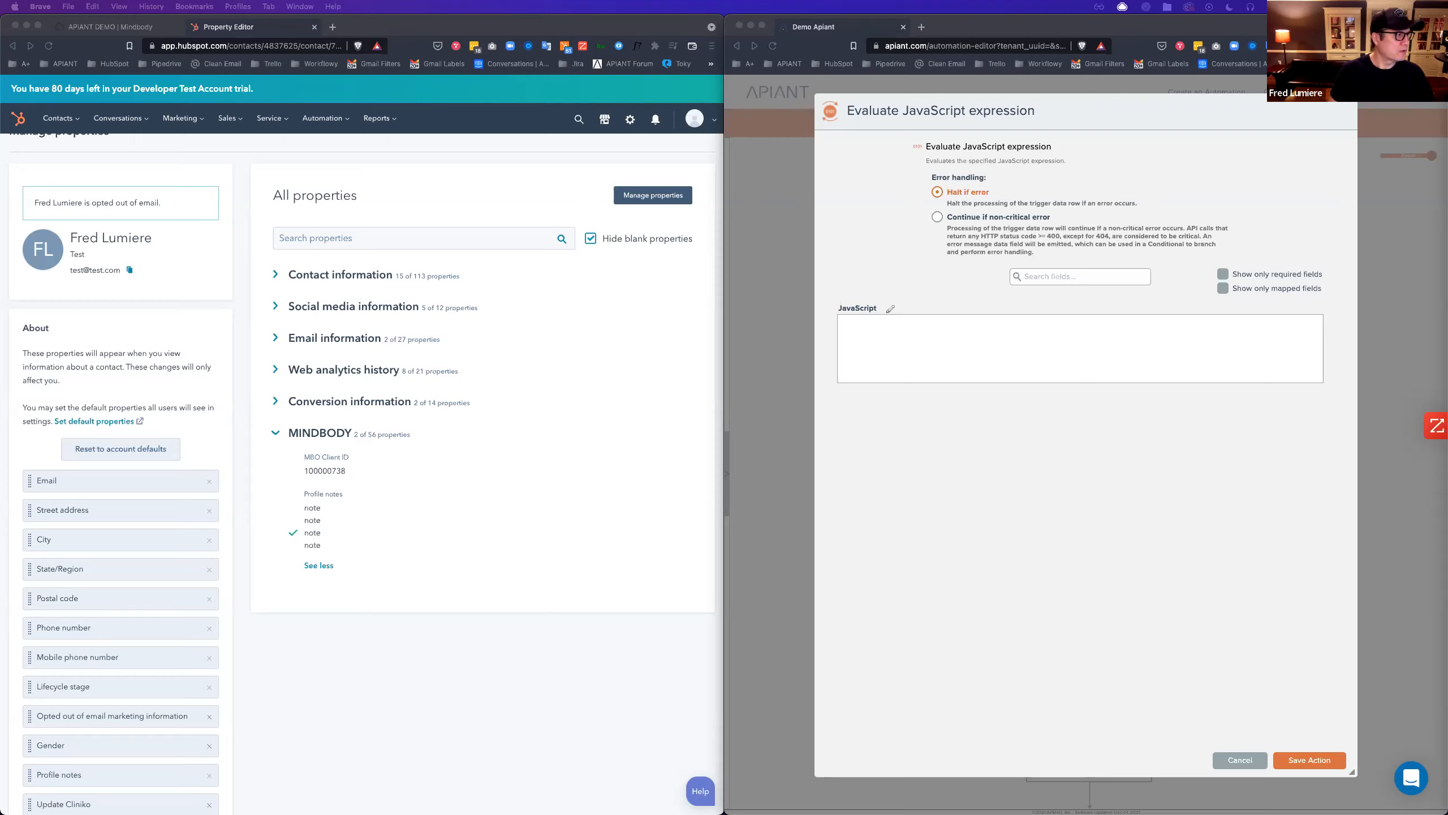
Paste the prepared script and map its email variable to the trigger's eventData email.
left_click(897, 356)
key("super+v")
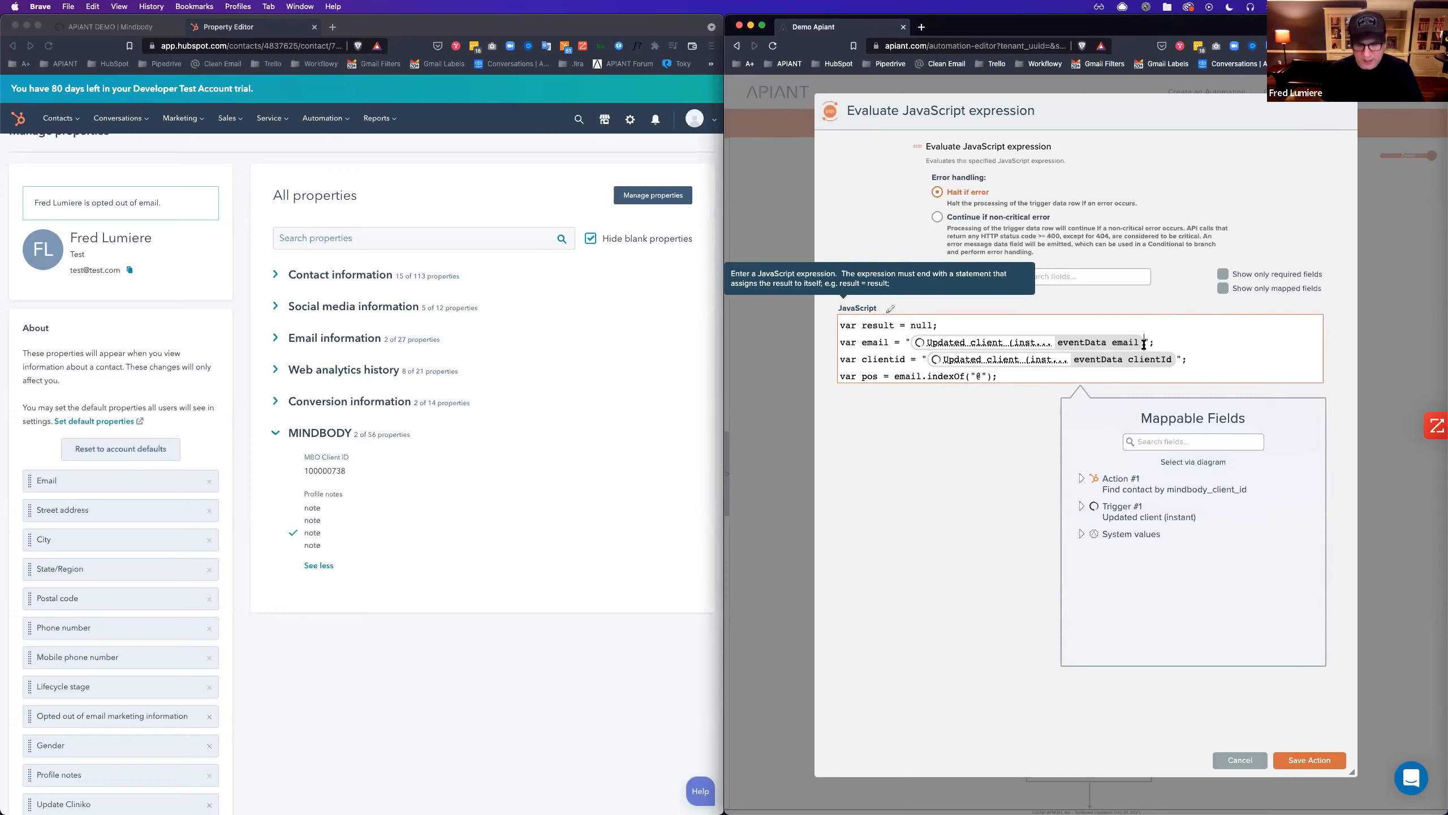
left_click(1144, 345)
key("BackSpace")
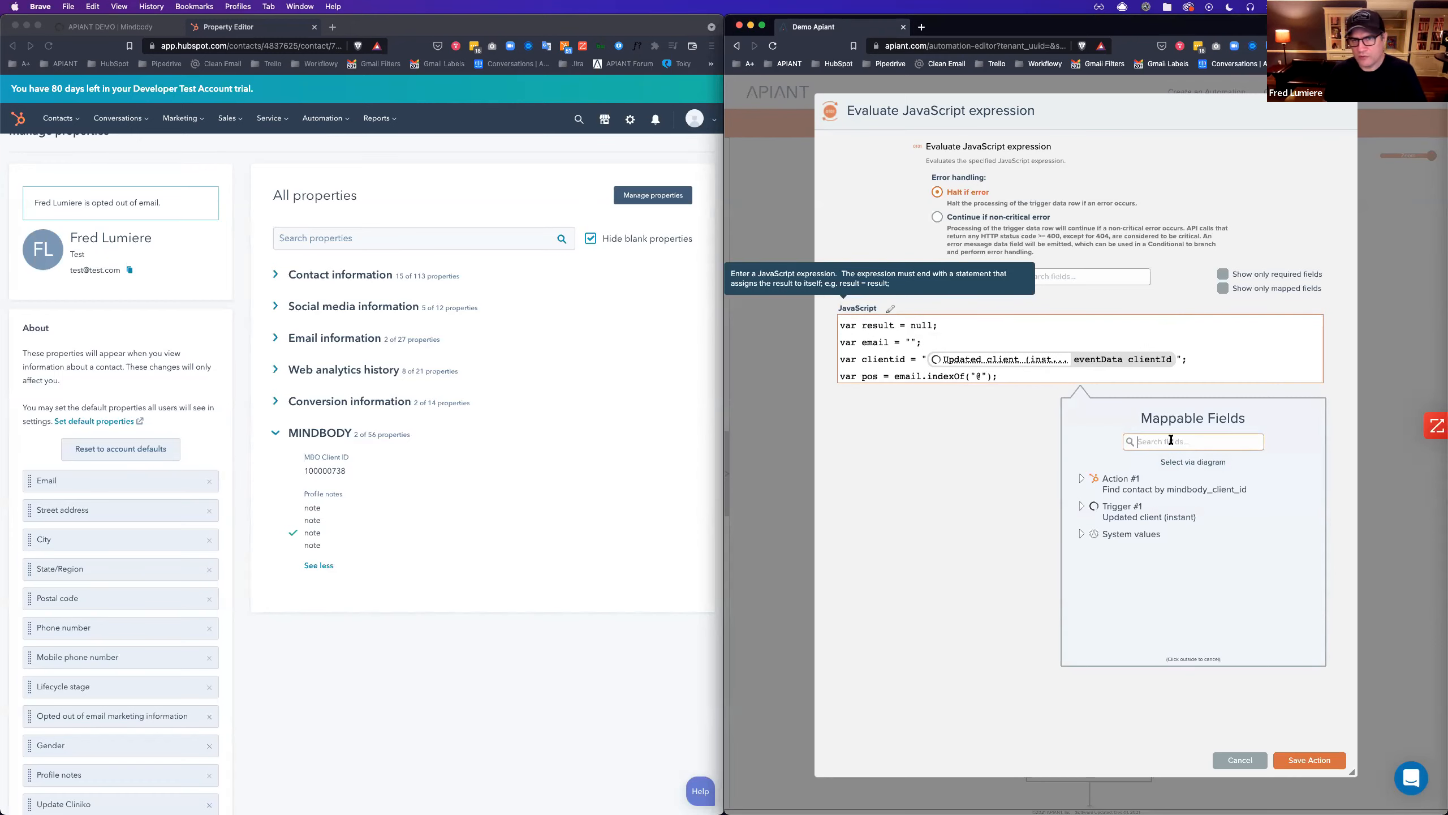
left_click(1171, 440)
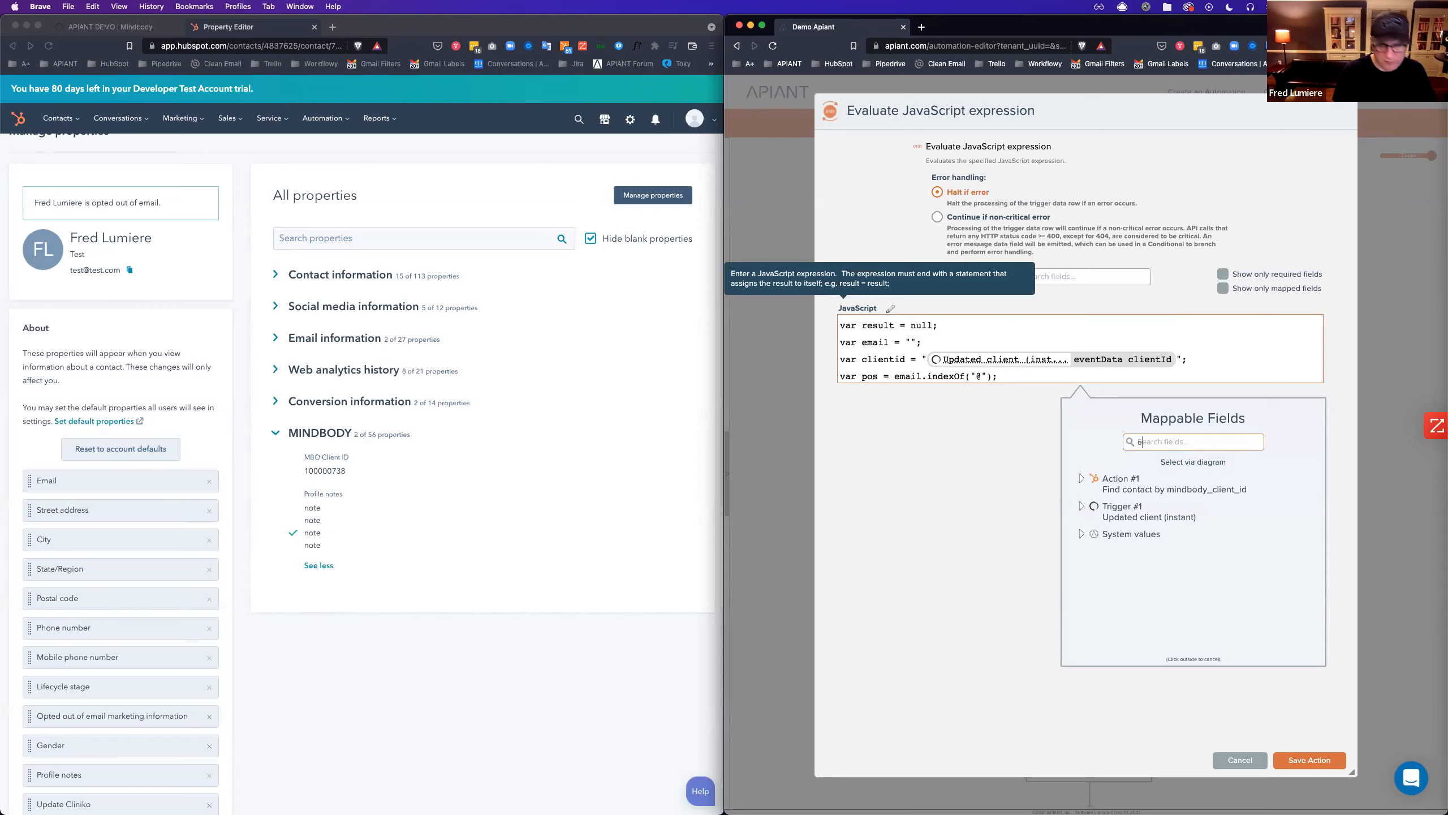
type("email")
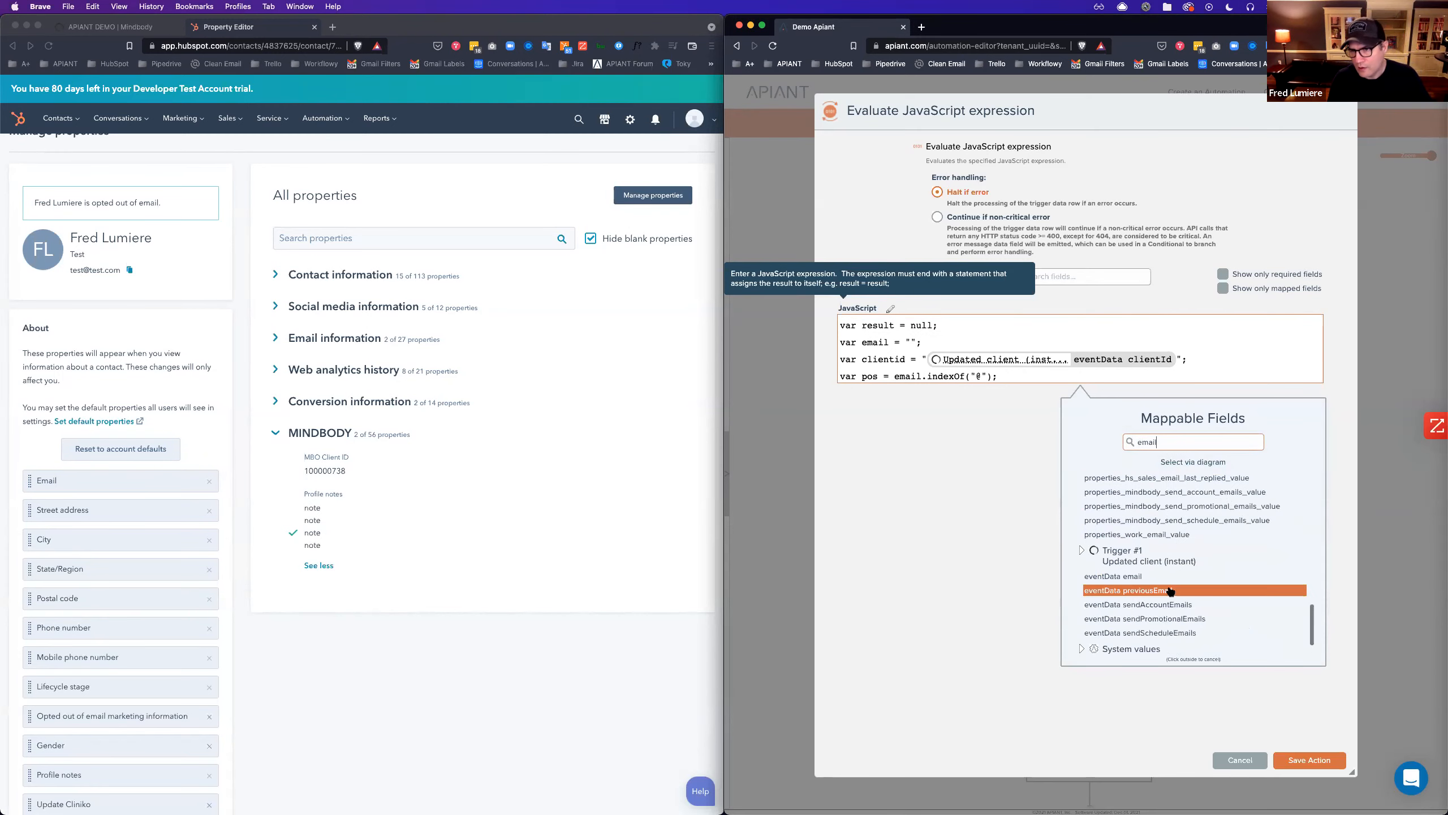
left_click(1163, 578)
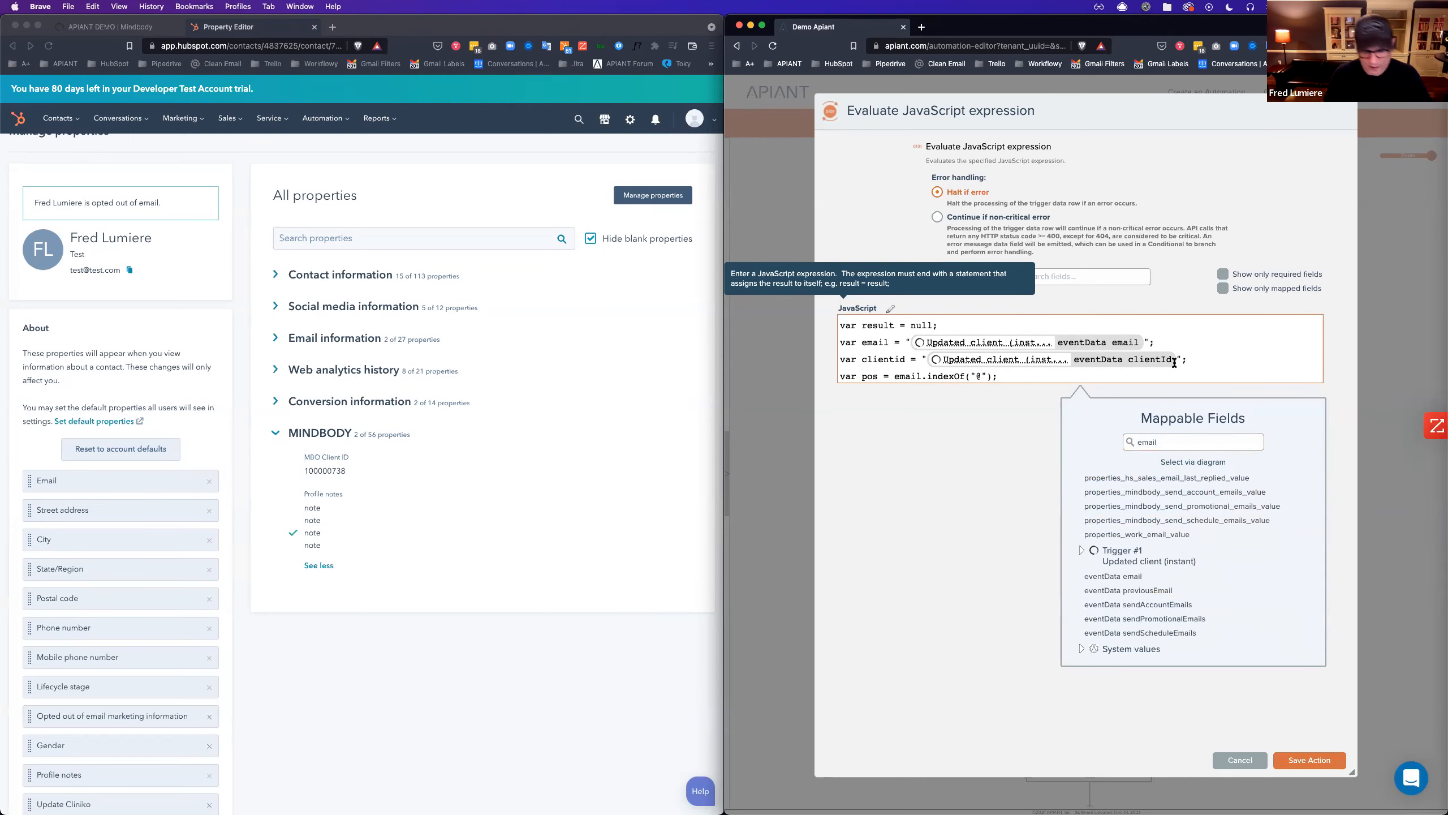
Map the script's clientid variable to the trigger's eventData clientId.
key("BackSpace")
double_click(1181, 440)
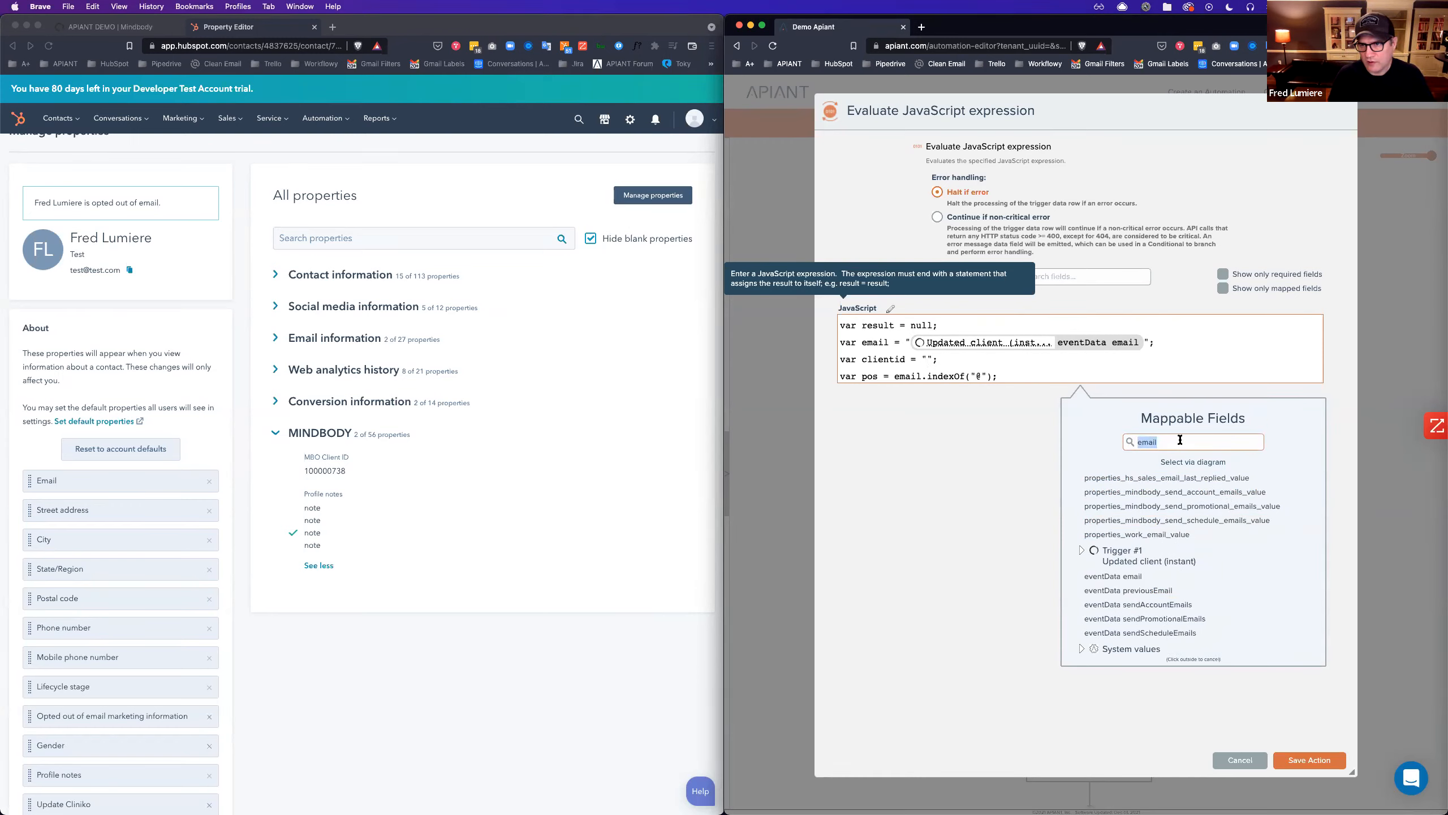
type("client")
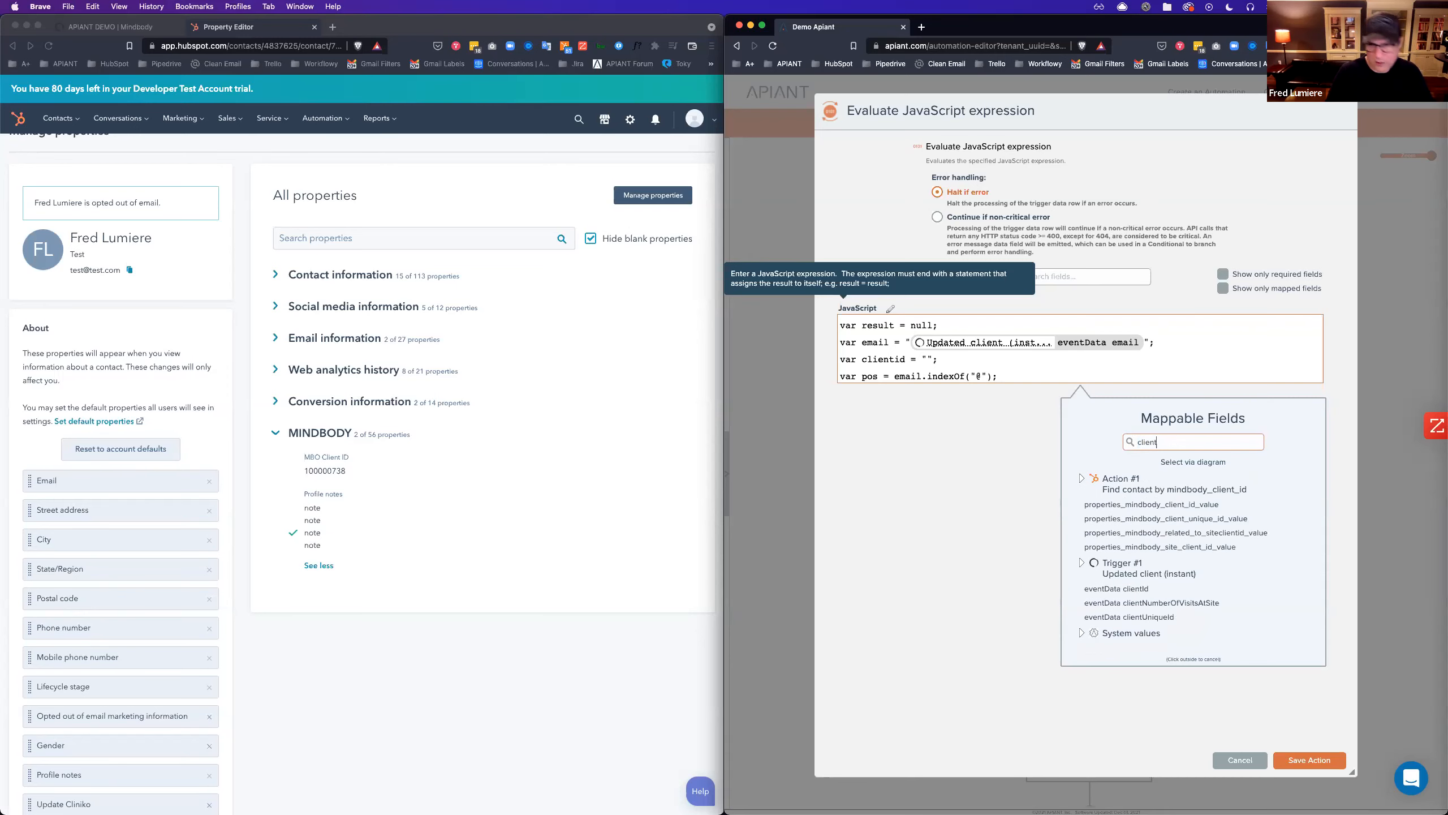
left_click(1150, 589)
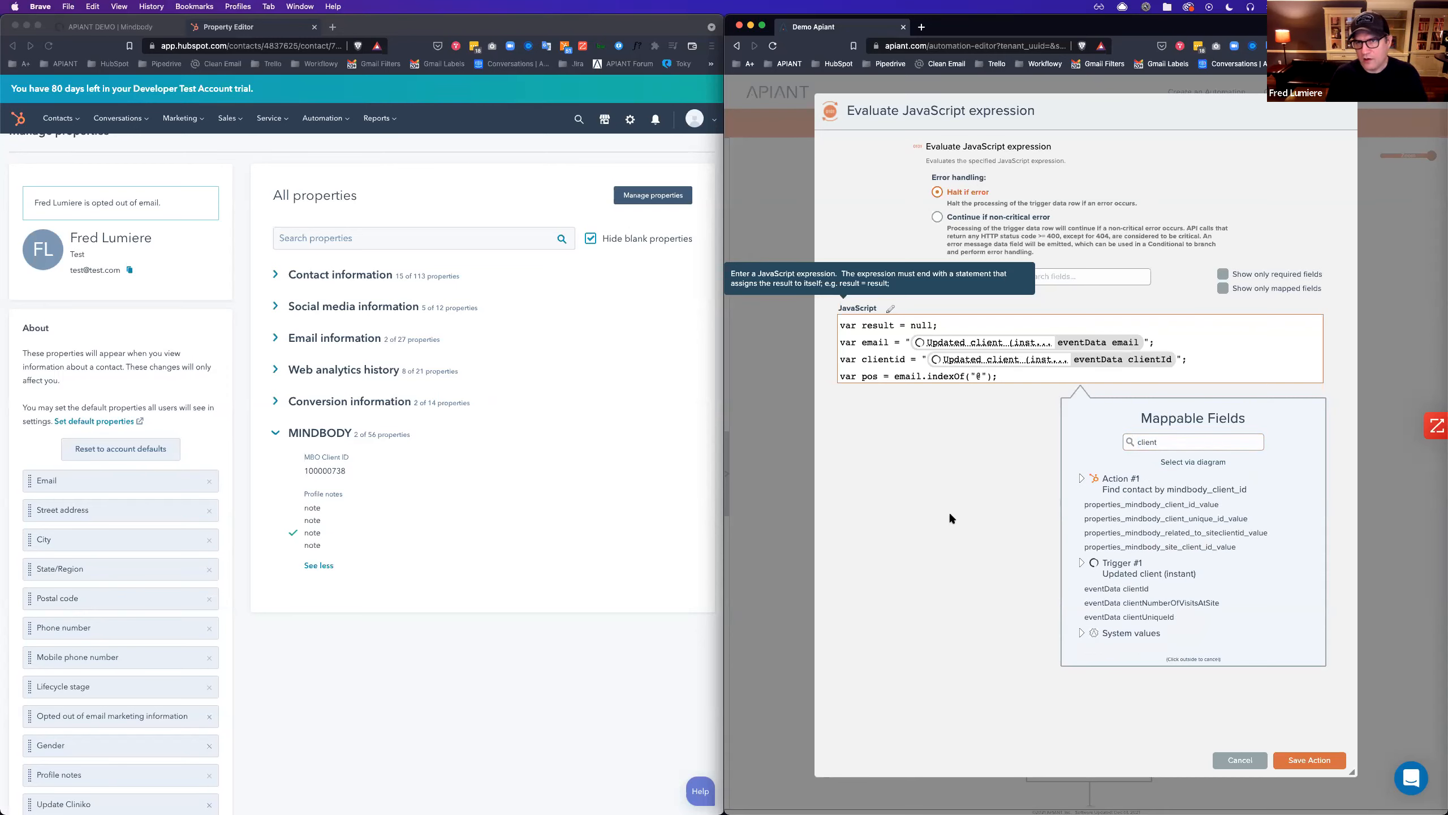
left_click(909, 316)
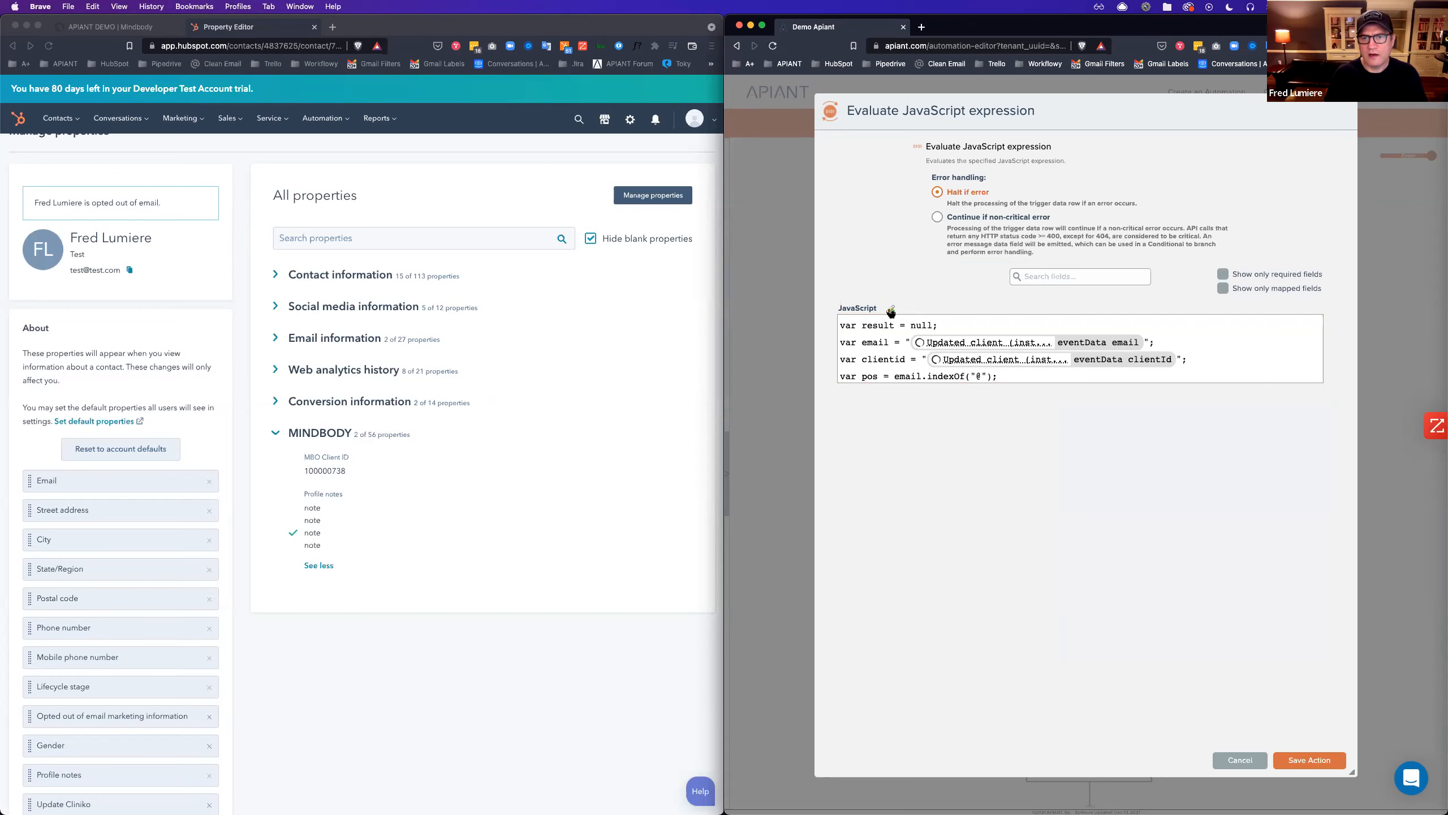
Widen the automation window and code editor, then apply the full script to the step.
left_click(891, 311)
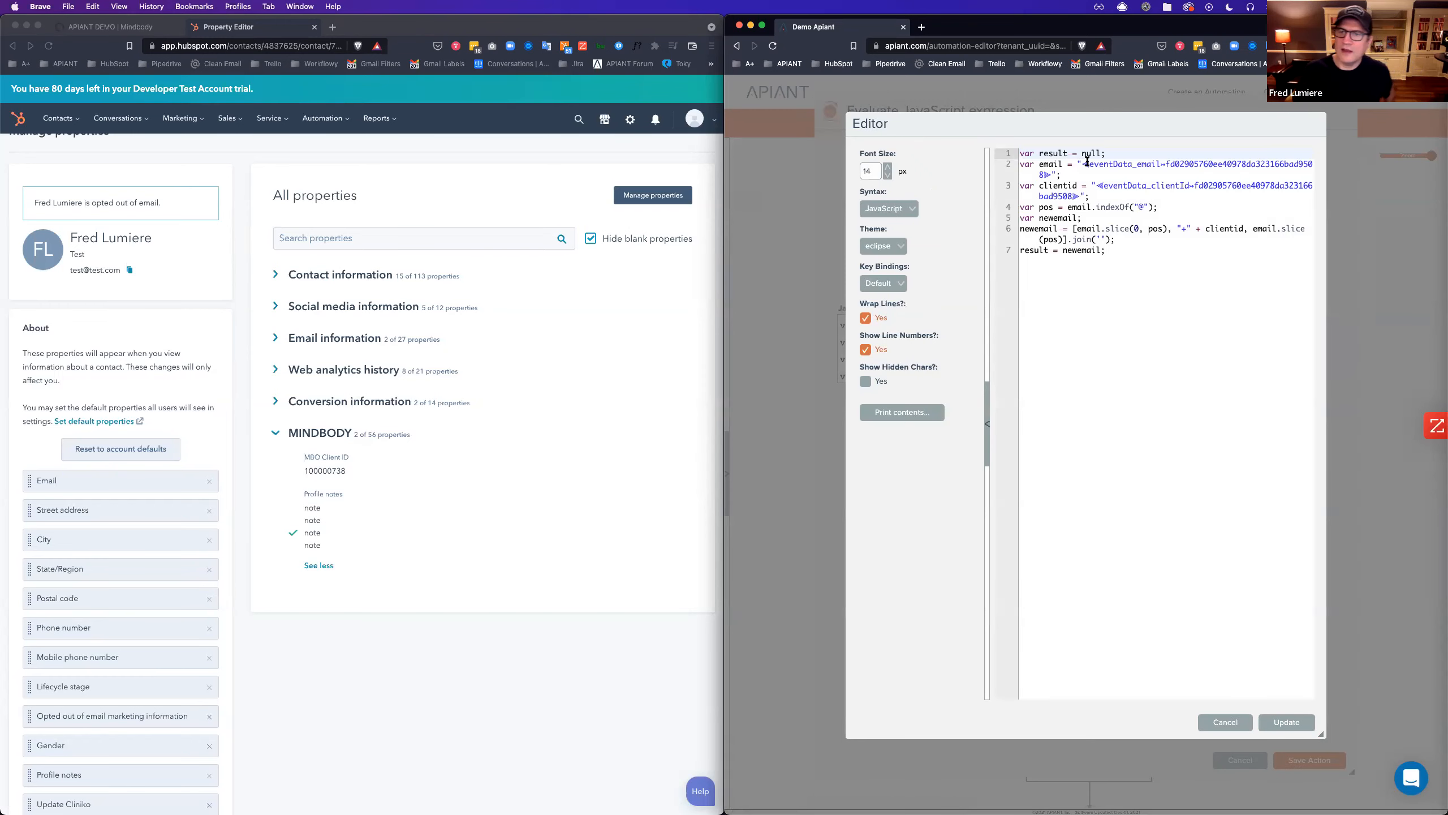
left_click_drag(723, 248, 494, 247)
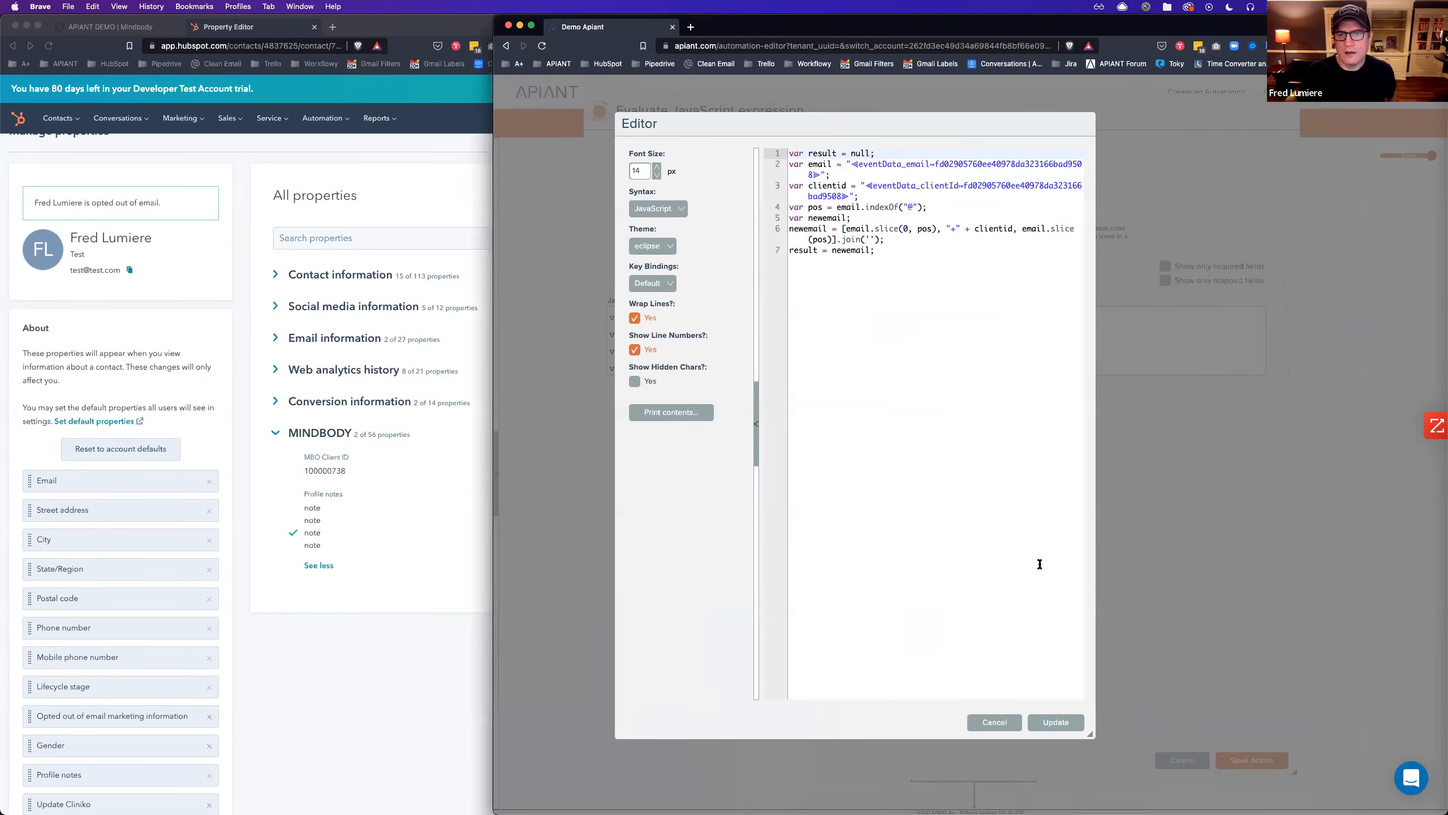
left_click_drag(1089, 733, 1314, 656)
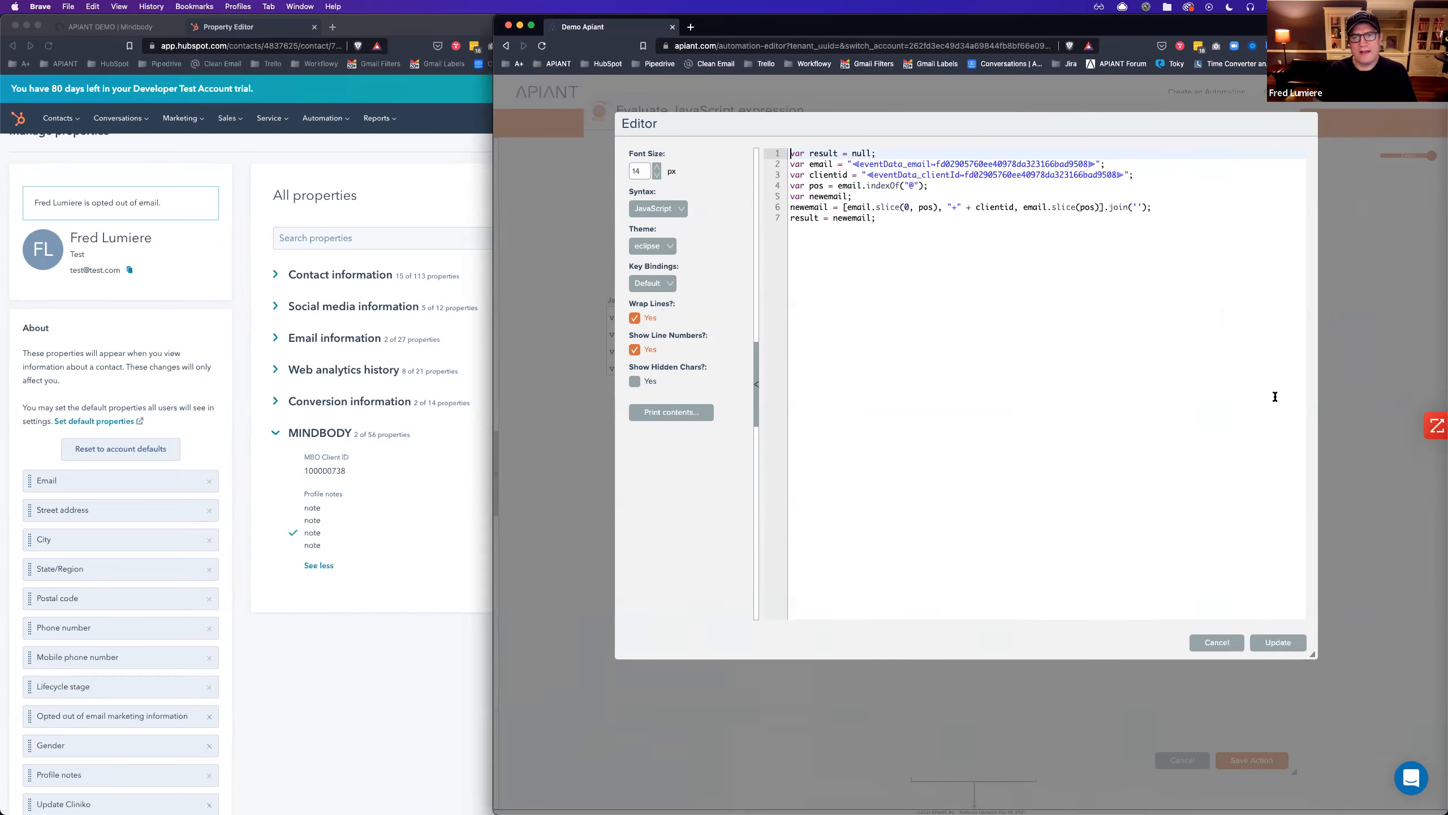
left_click(1279, 644)
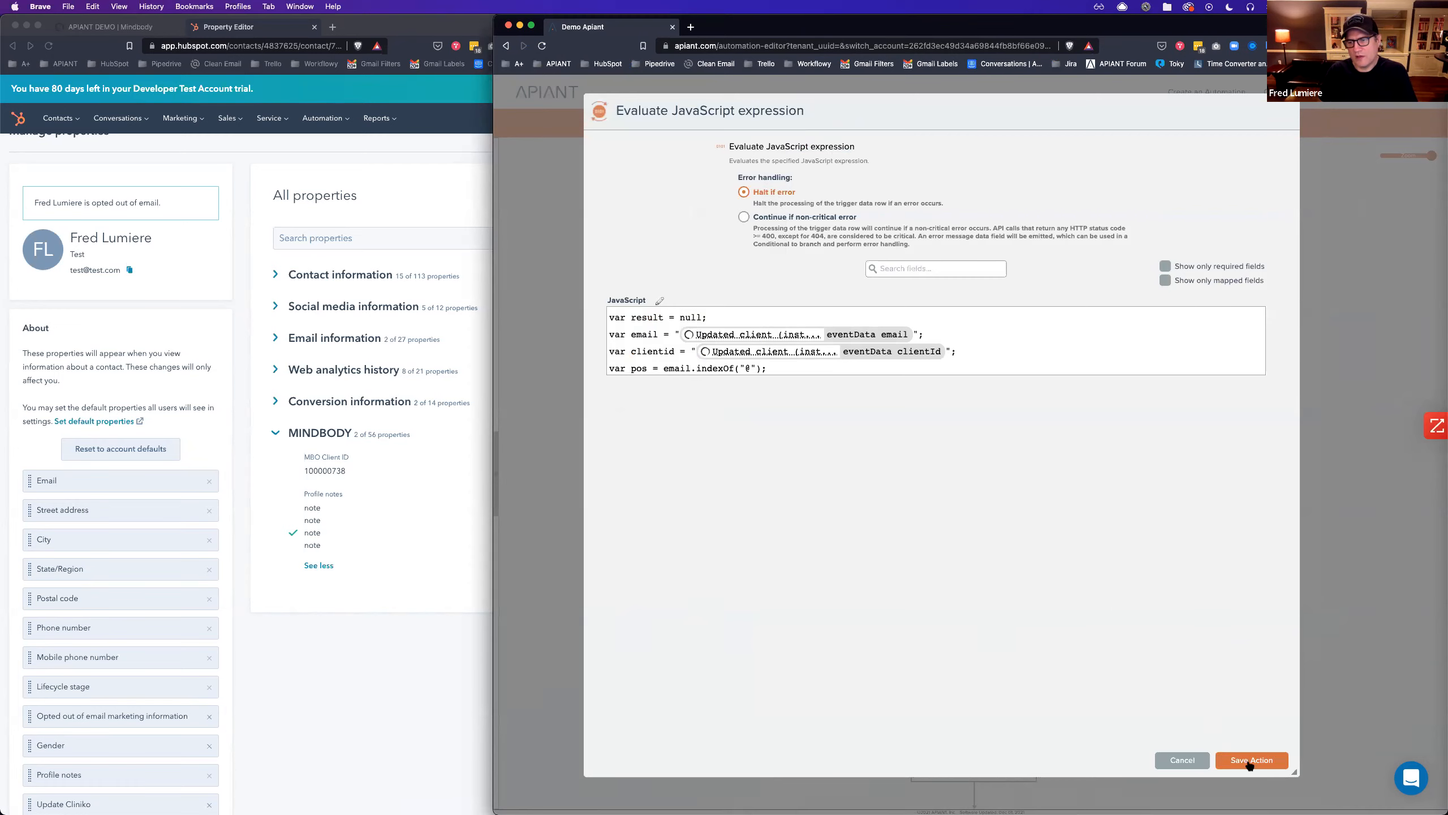
Save the JavaScript step, then map its JavaScript result into Add contact's Email and save.
left_click(1251, 760)
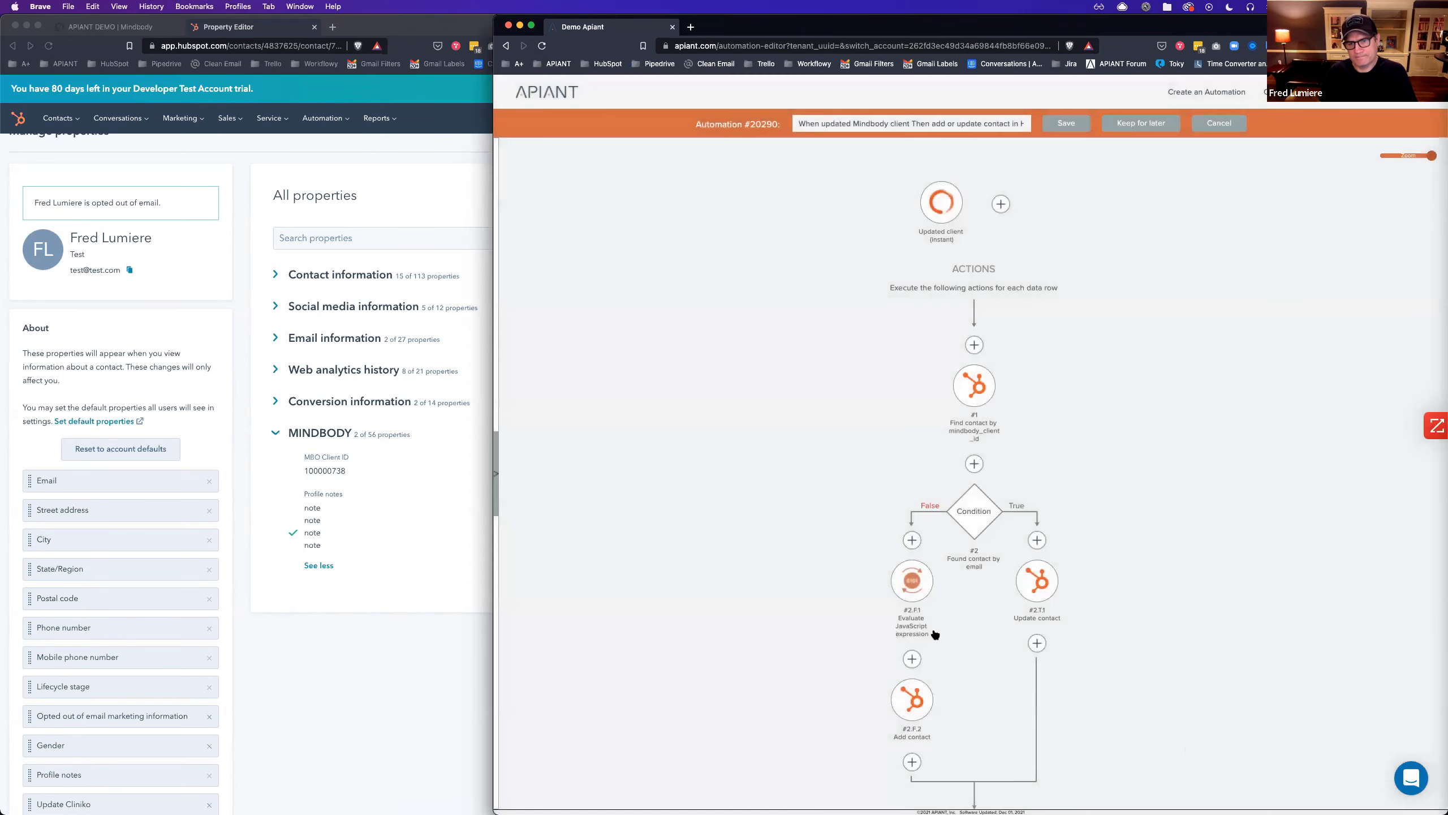
scroll(935, 636, "down", 3)
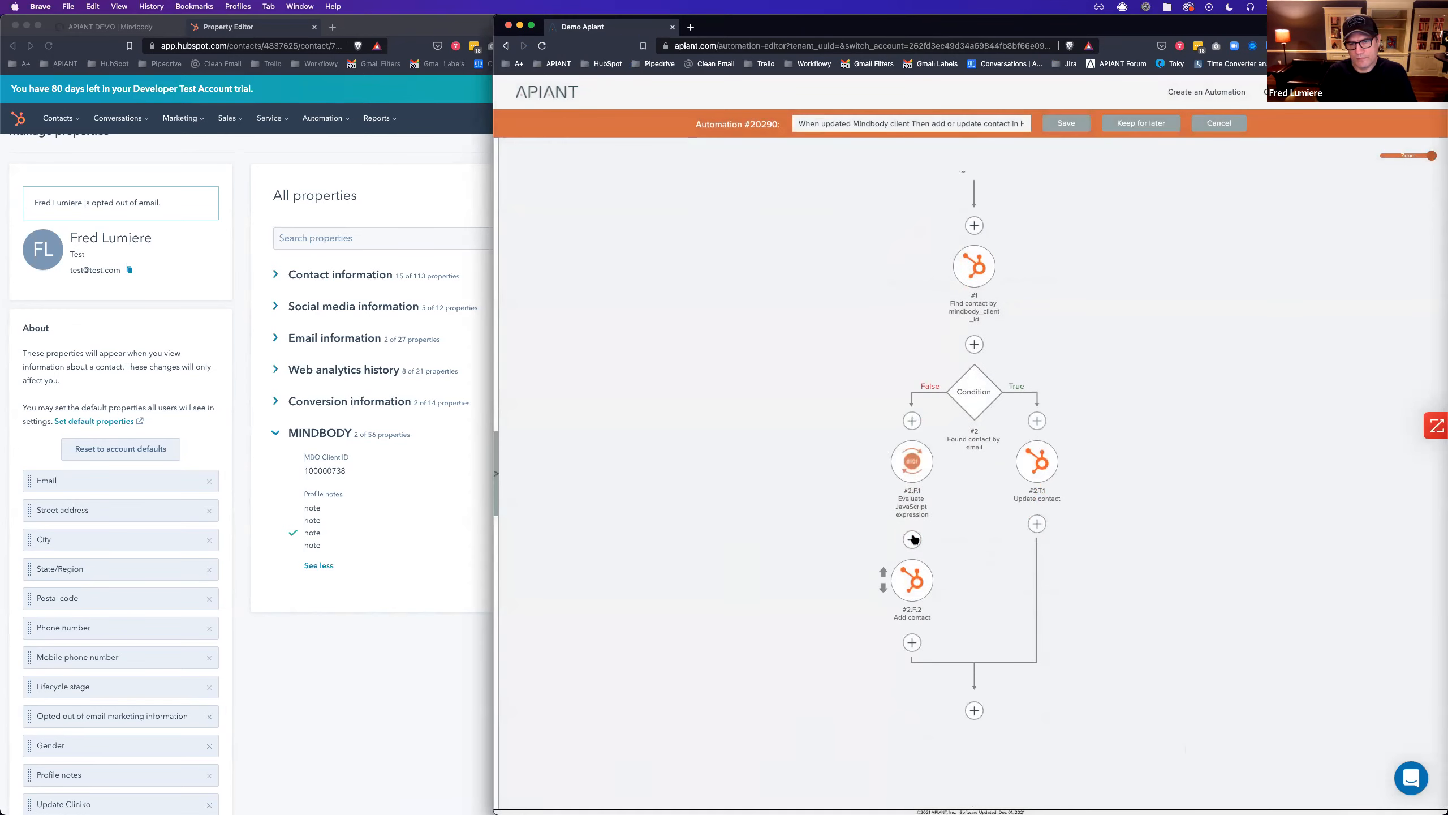
left_click(918, 582)
left_click(963, 318)
type("email")
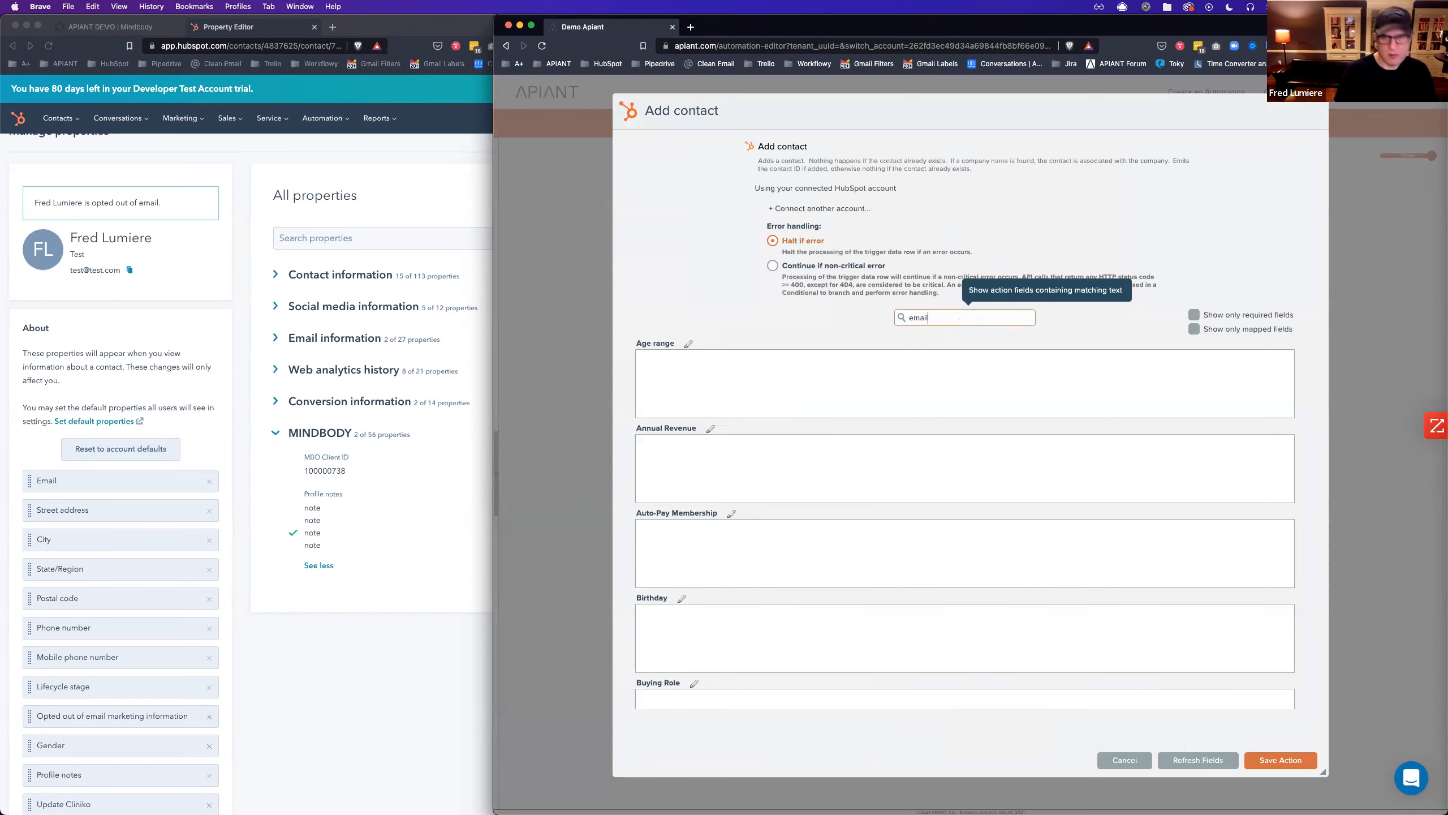
left_click(792, 533)
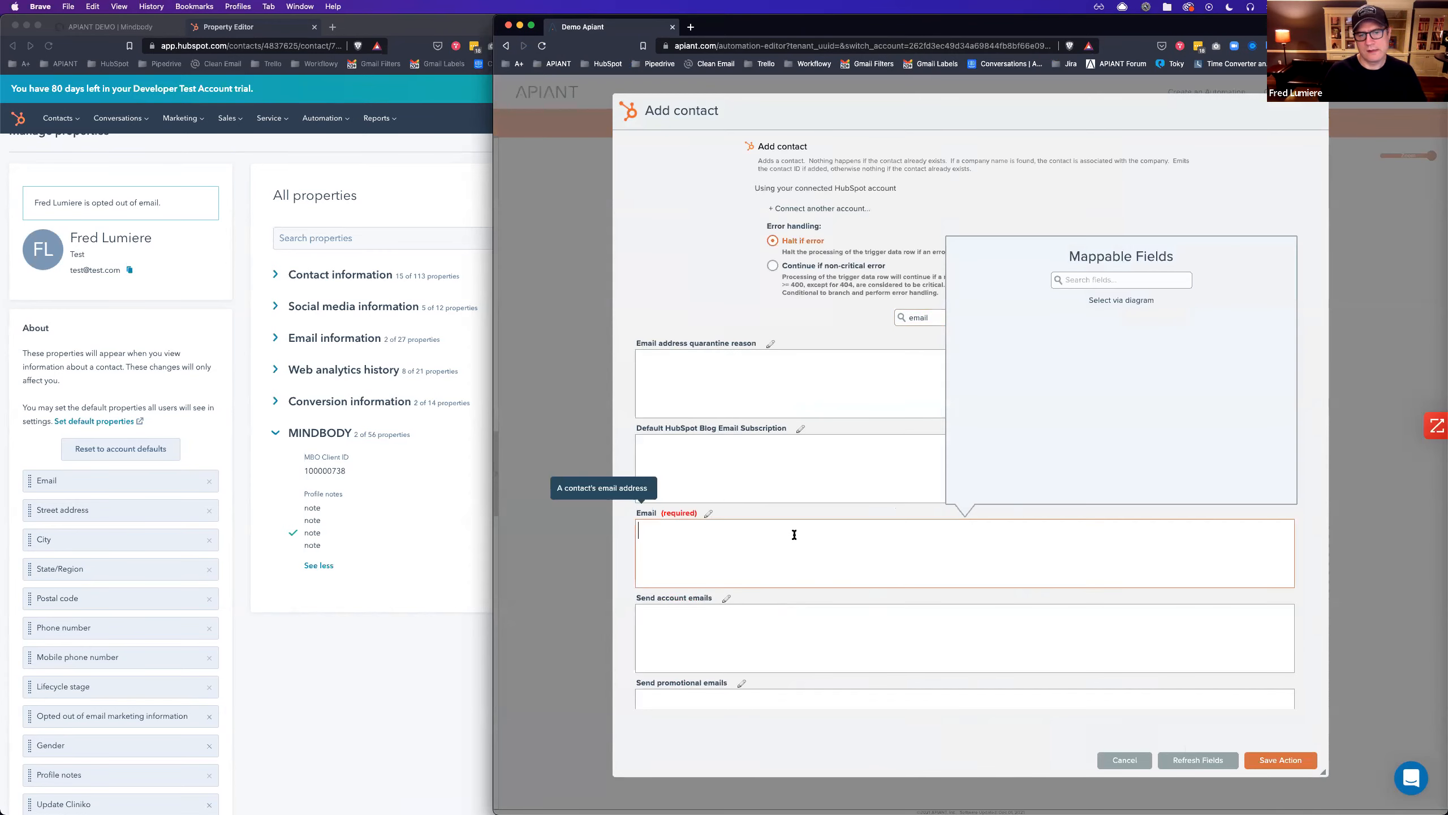
left_click(1113, 301)
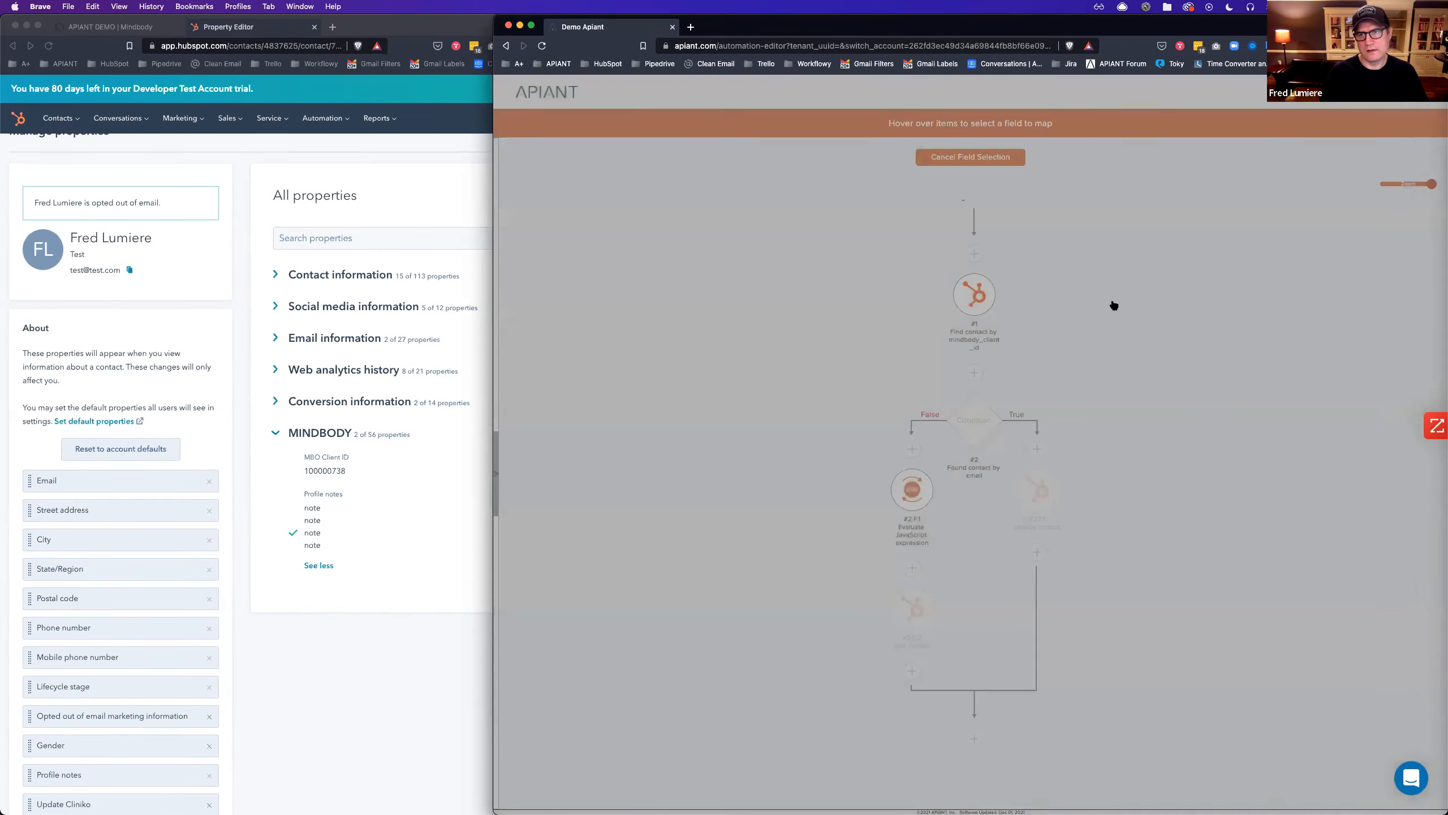
mouse_move(907, 489)
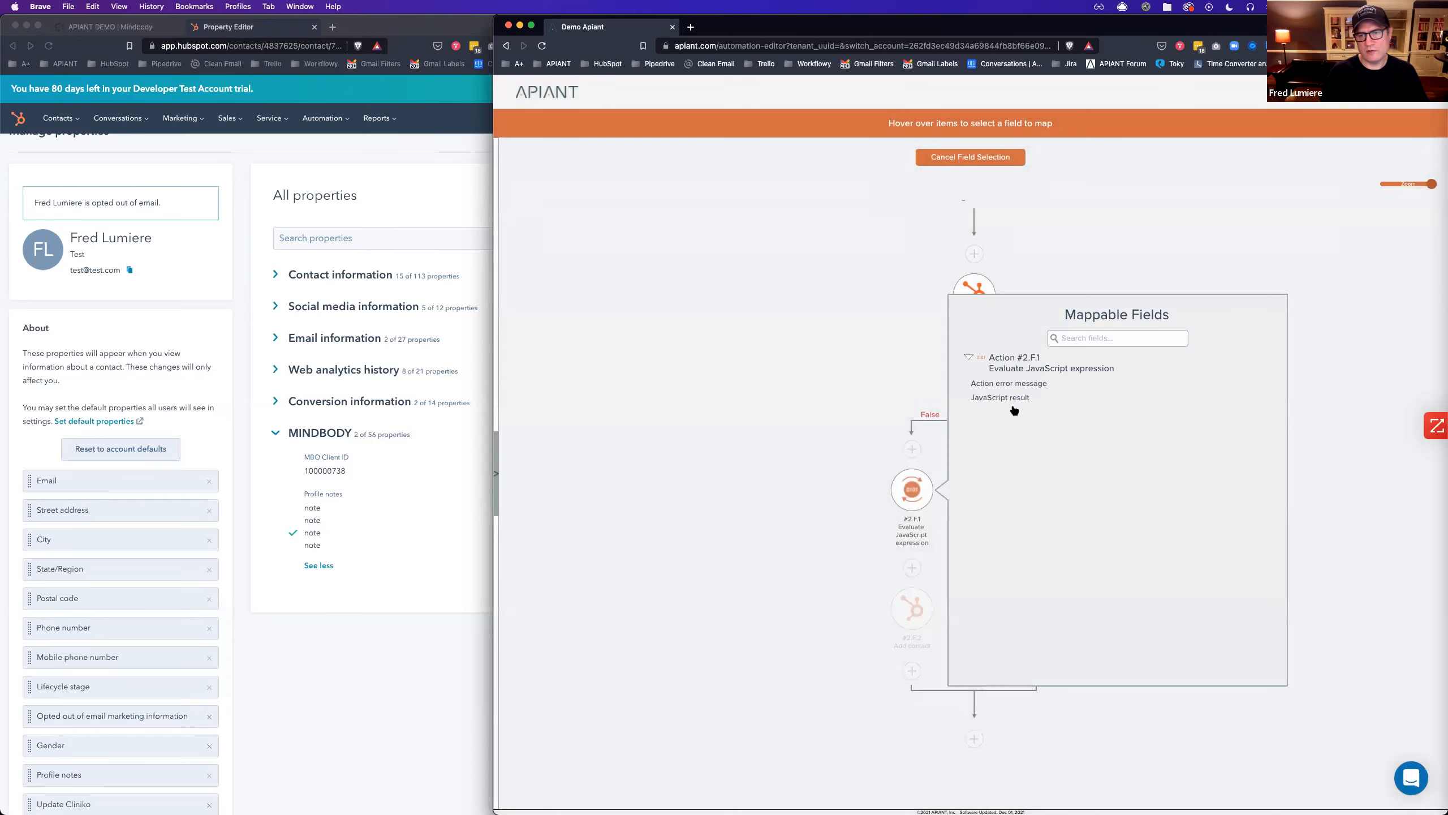
left_click(1007, 399)
left_click(1292, 760)
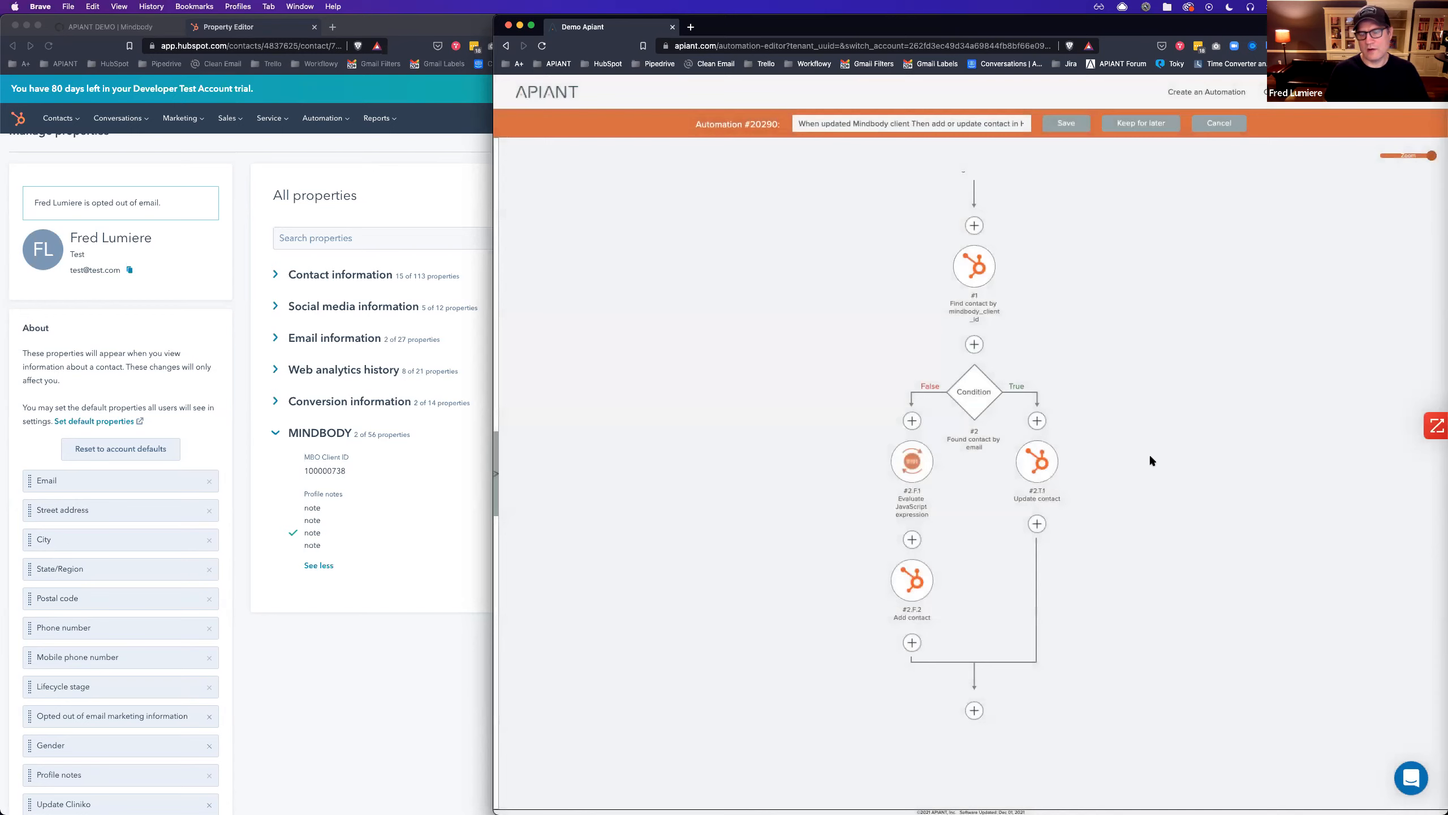
Rename step #2.F.1 to 'Reconstruct email' and begin saving the automation as a new version.
left_click(915, 465)
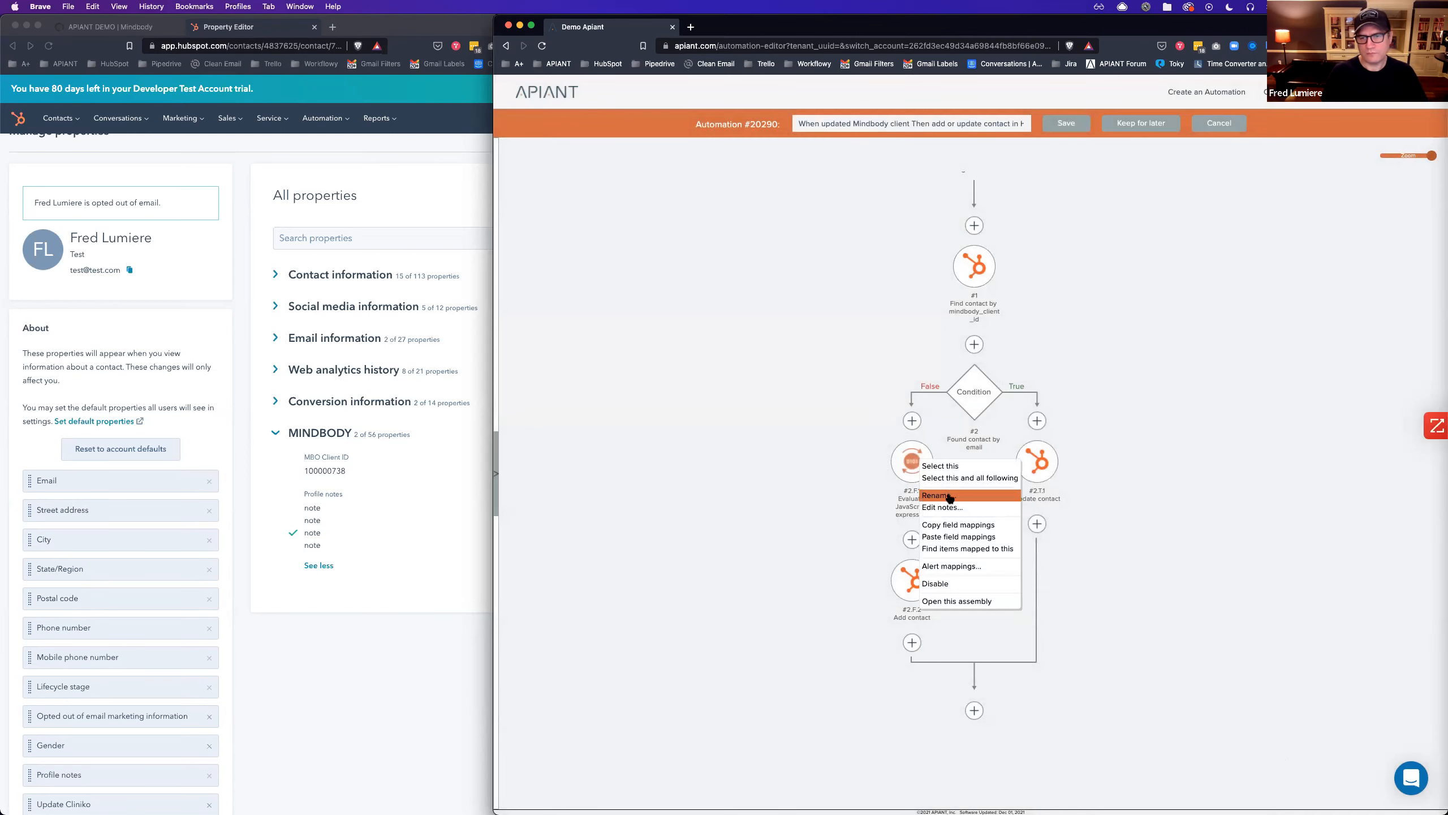
left_click(951, 497)
type("Reconstruct email")
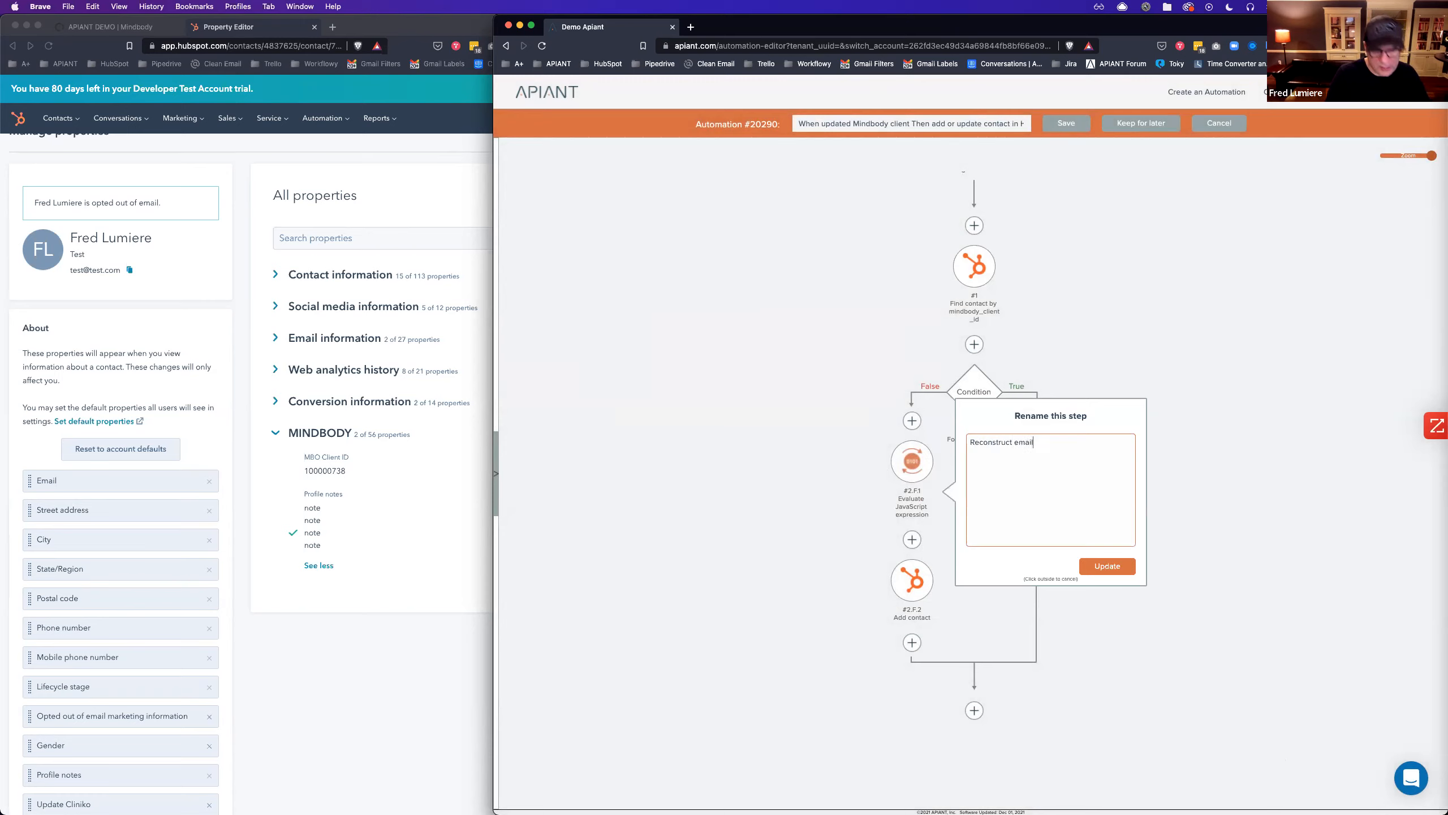
left_click(1115, 566)
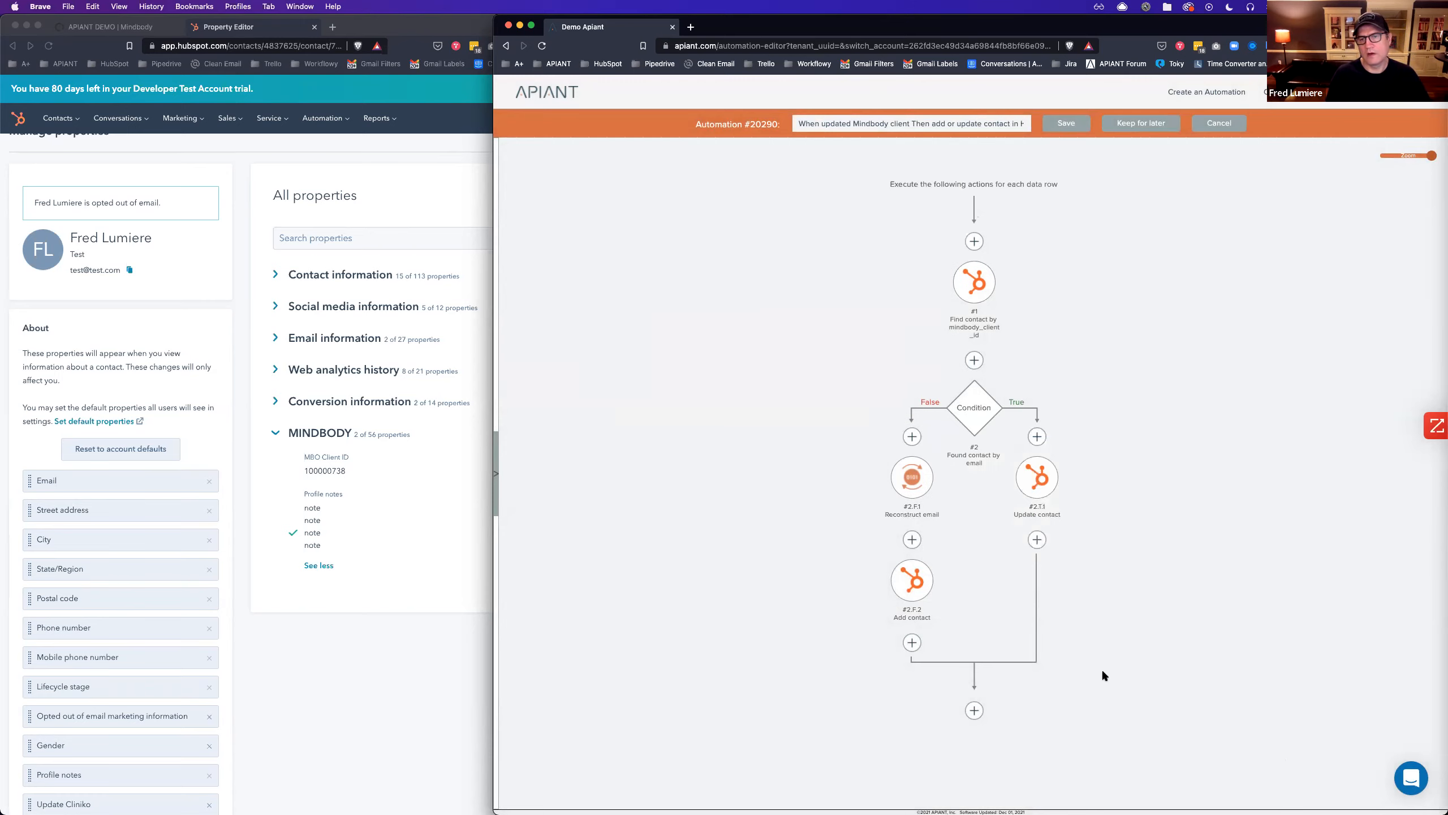
left_click(1067, 123)
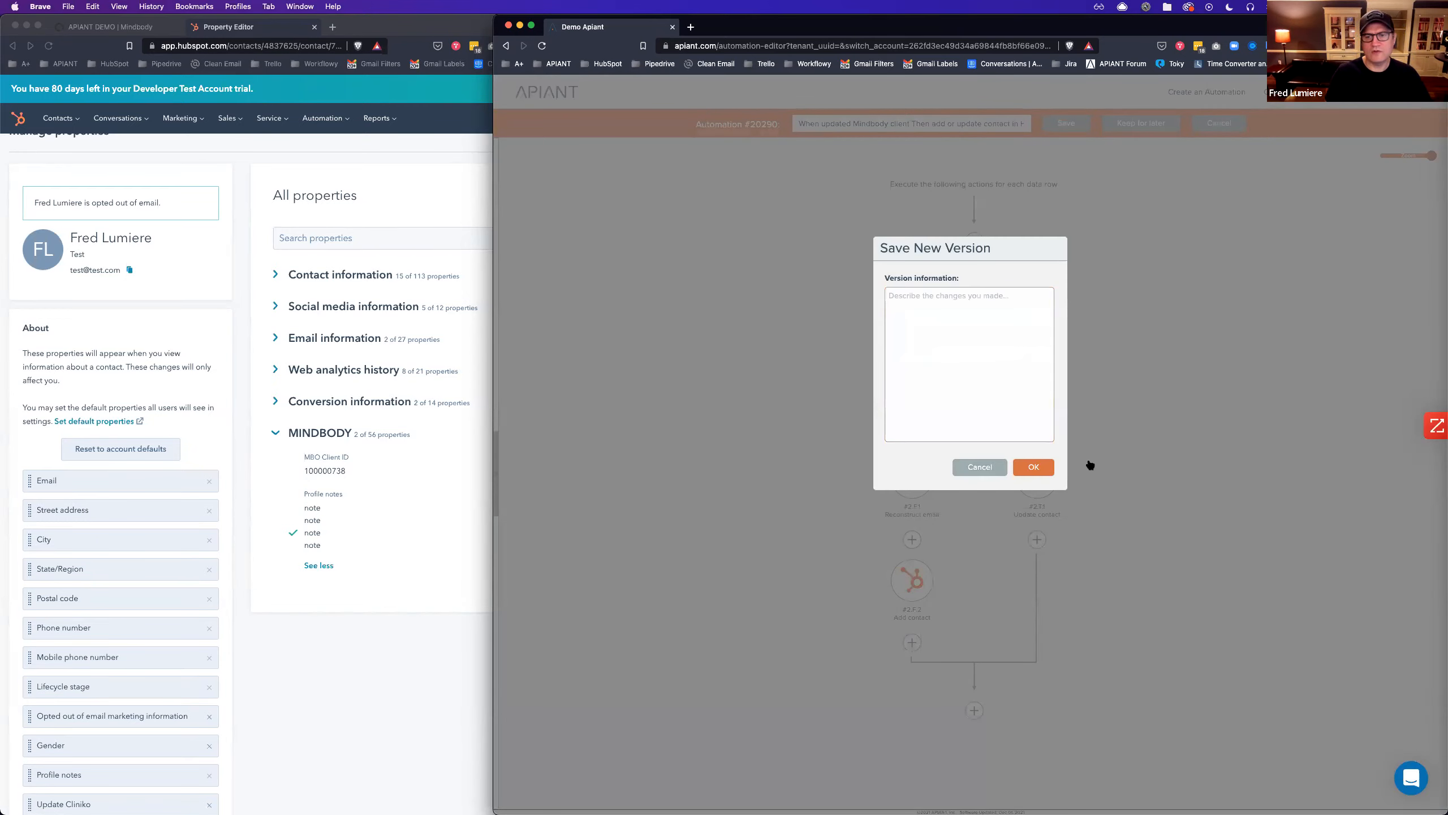
left_click(1044, 466)
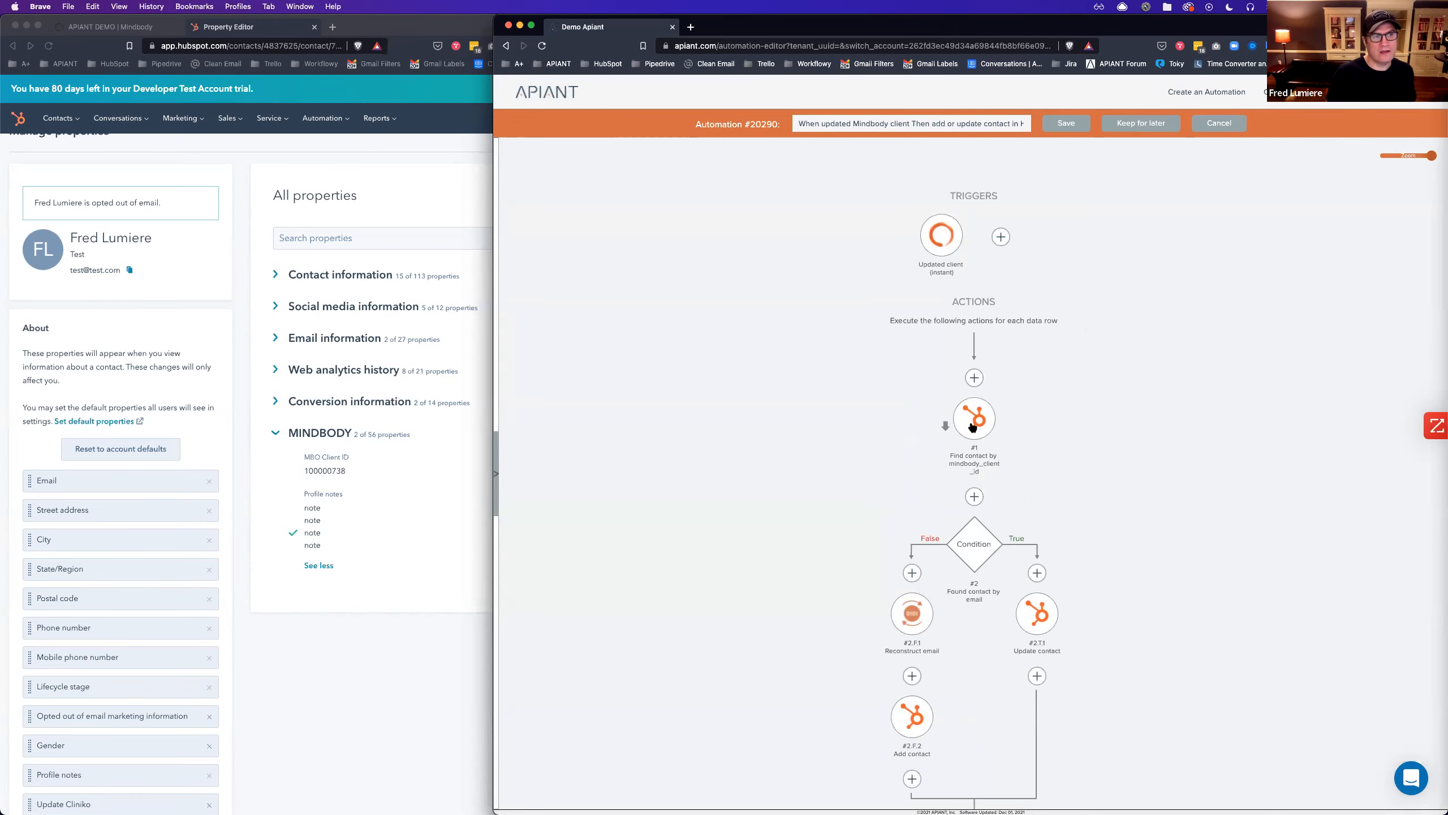
left_click(117, 27)
left_click(77, 132)
type("test@test.com")
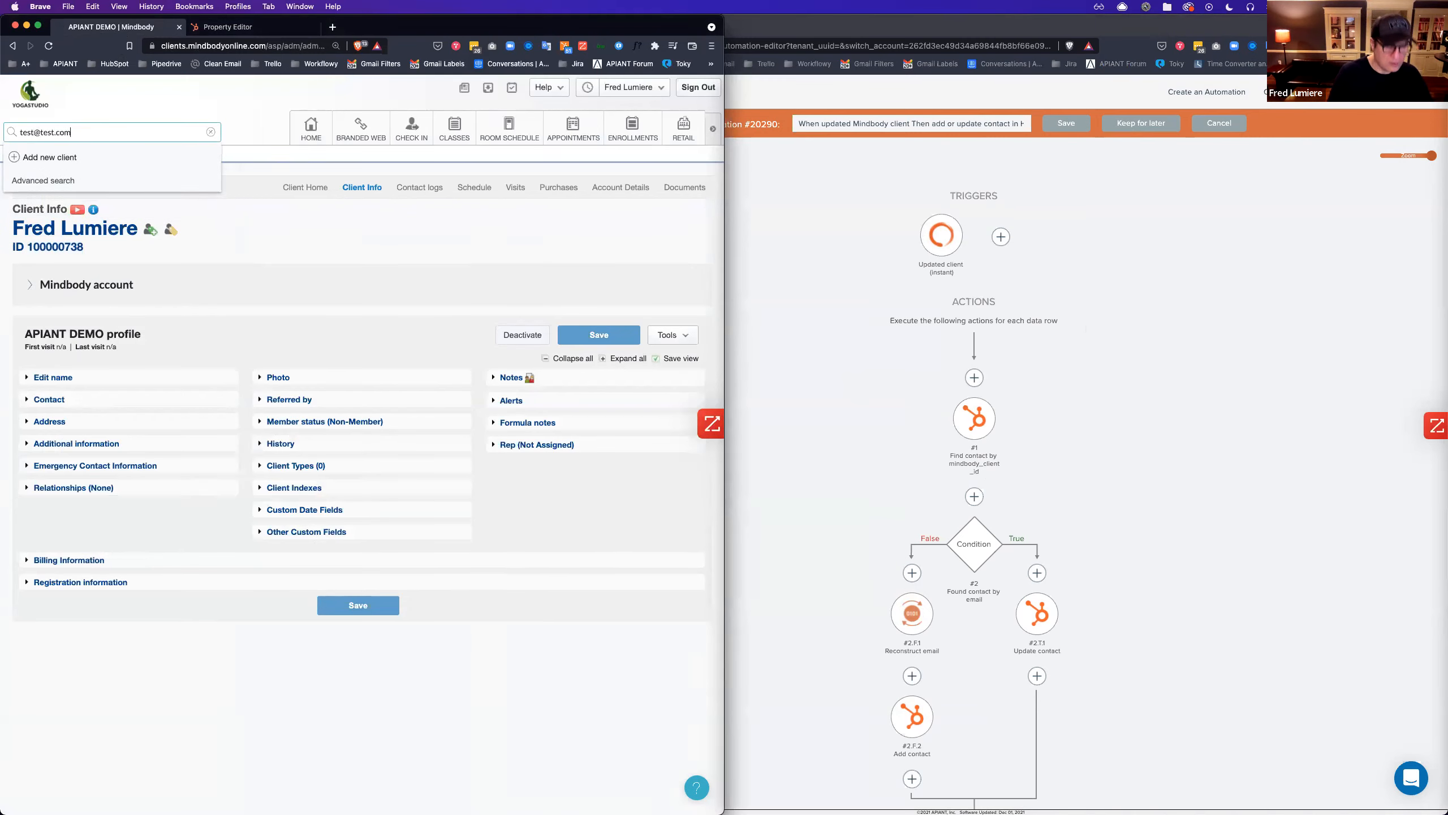
left_click(61, 170)
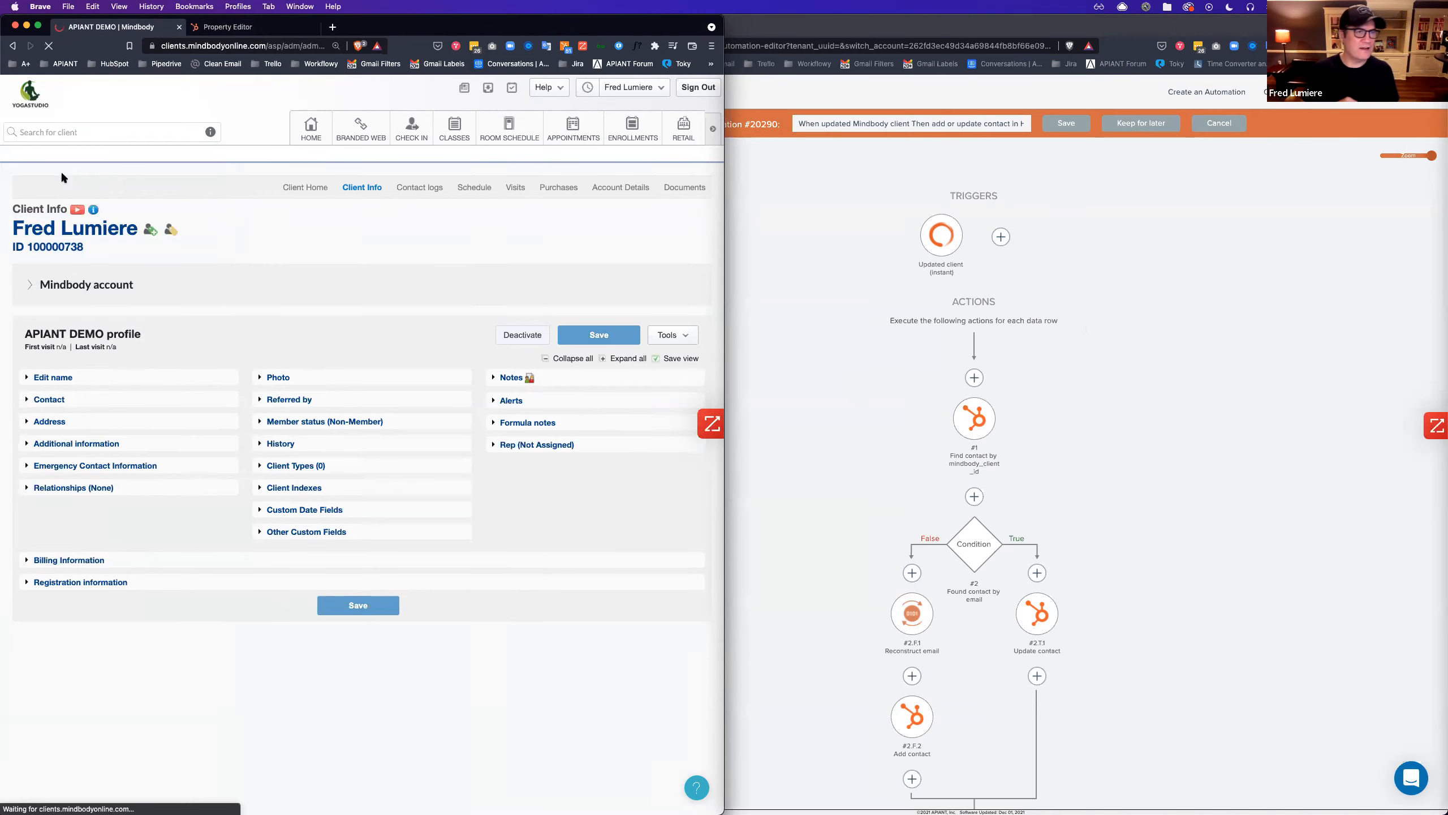
left_click(40, 399)
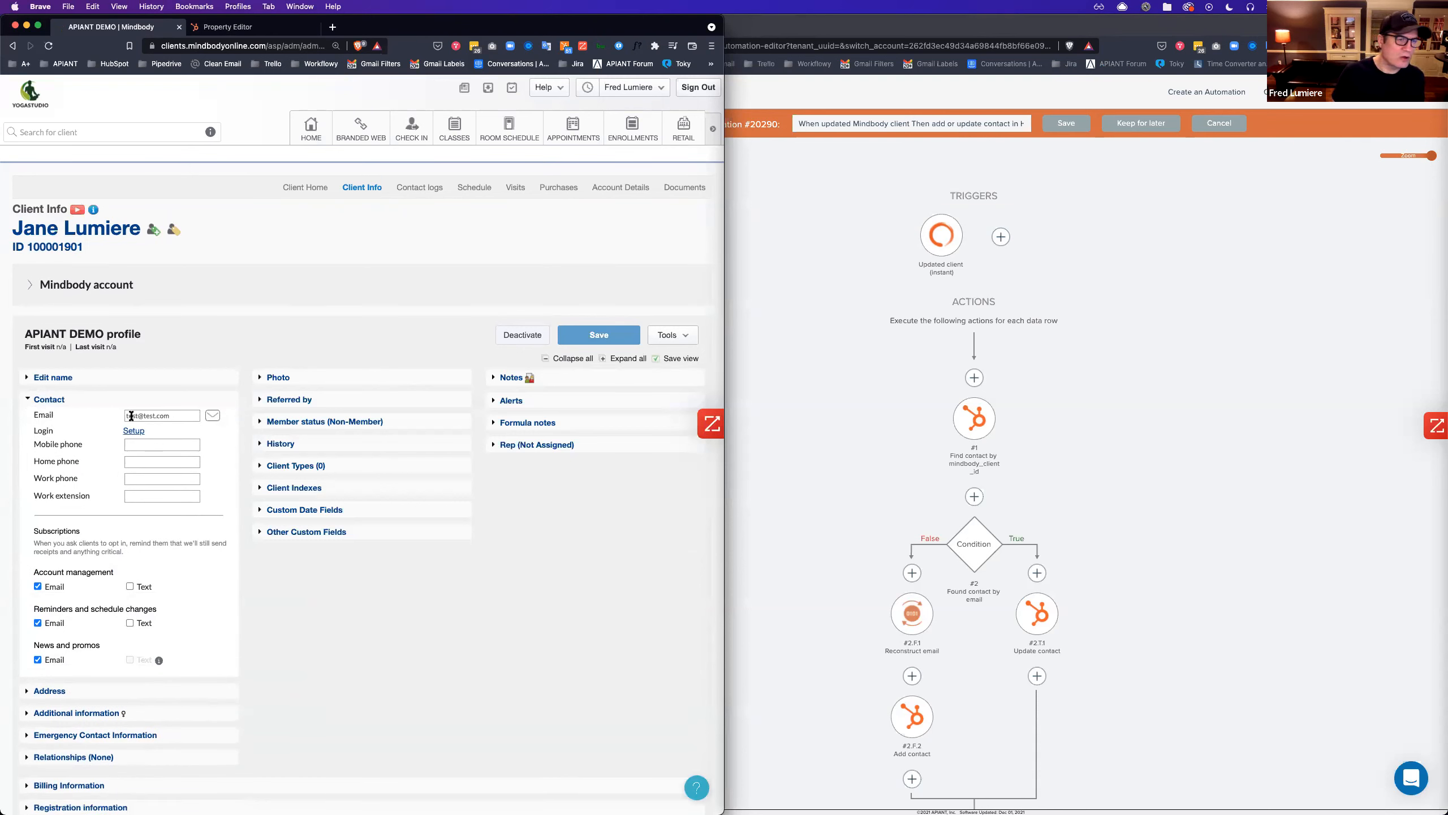
left_click(1212, 423)
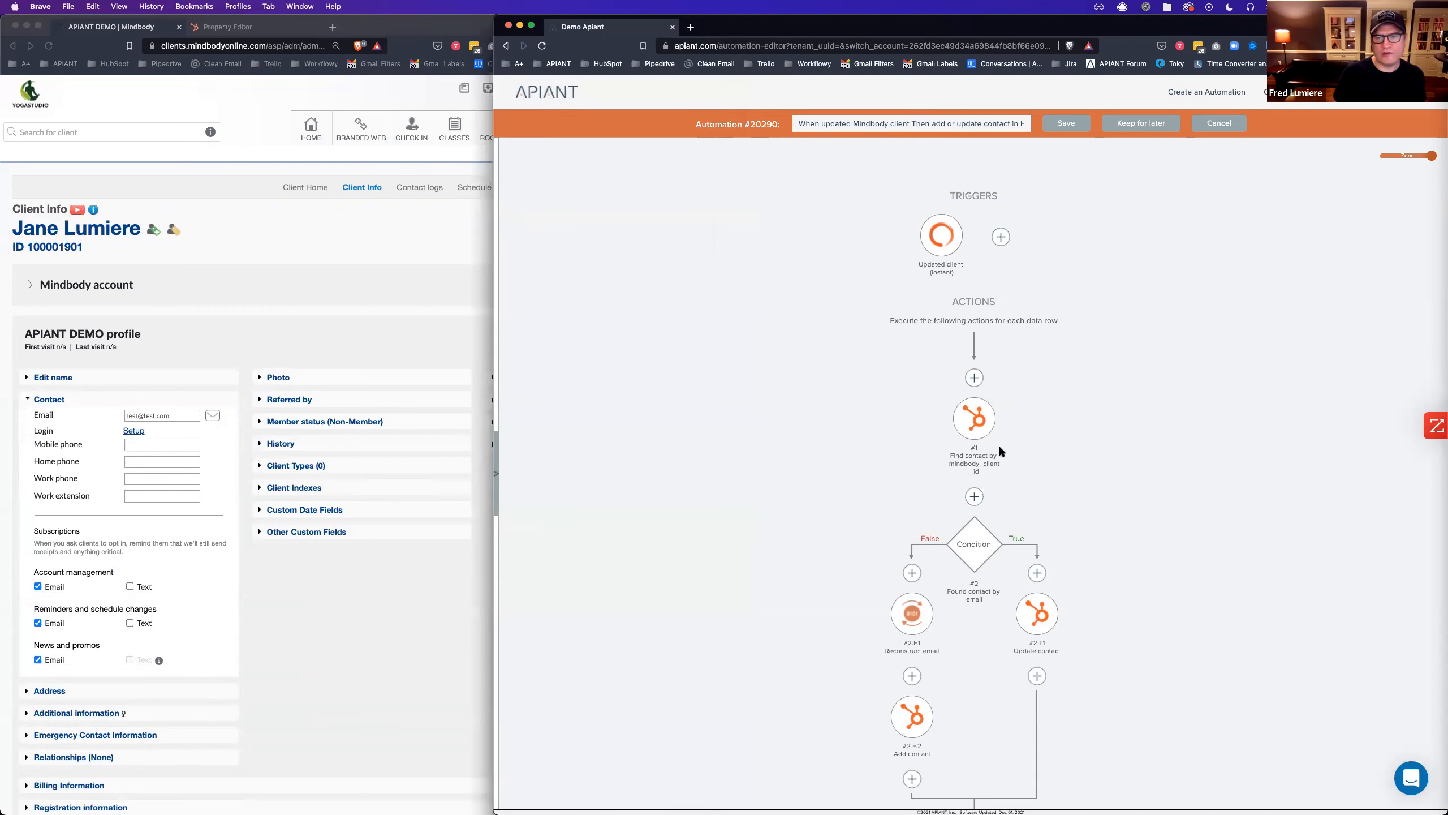
Save the automation as a new version with the note 'Added' and open its execution history.
scroll(972, 422, "down", 2)
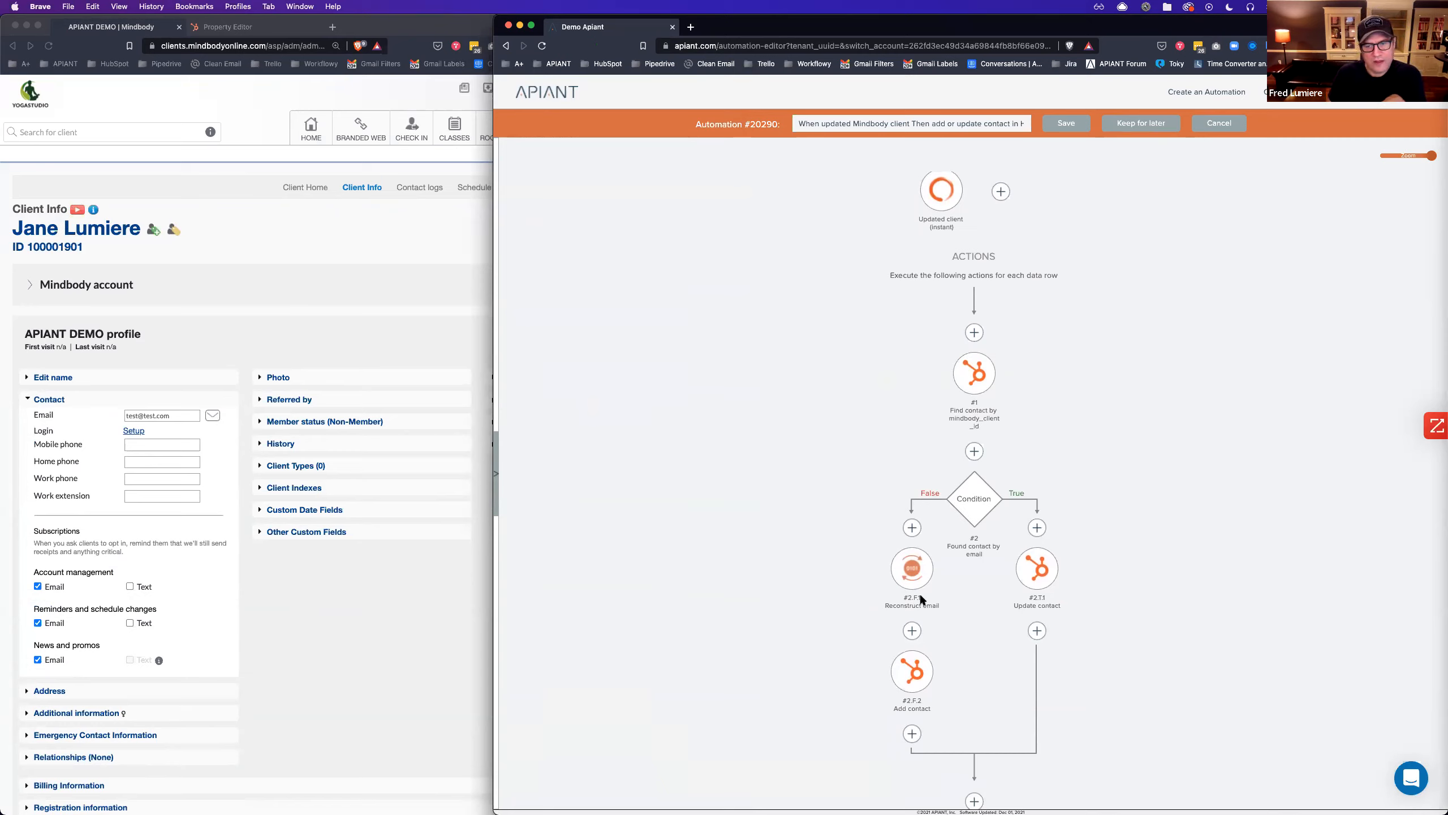
scroll(910, 582, "down", 2)
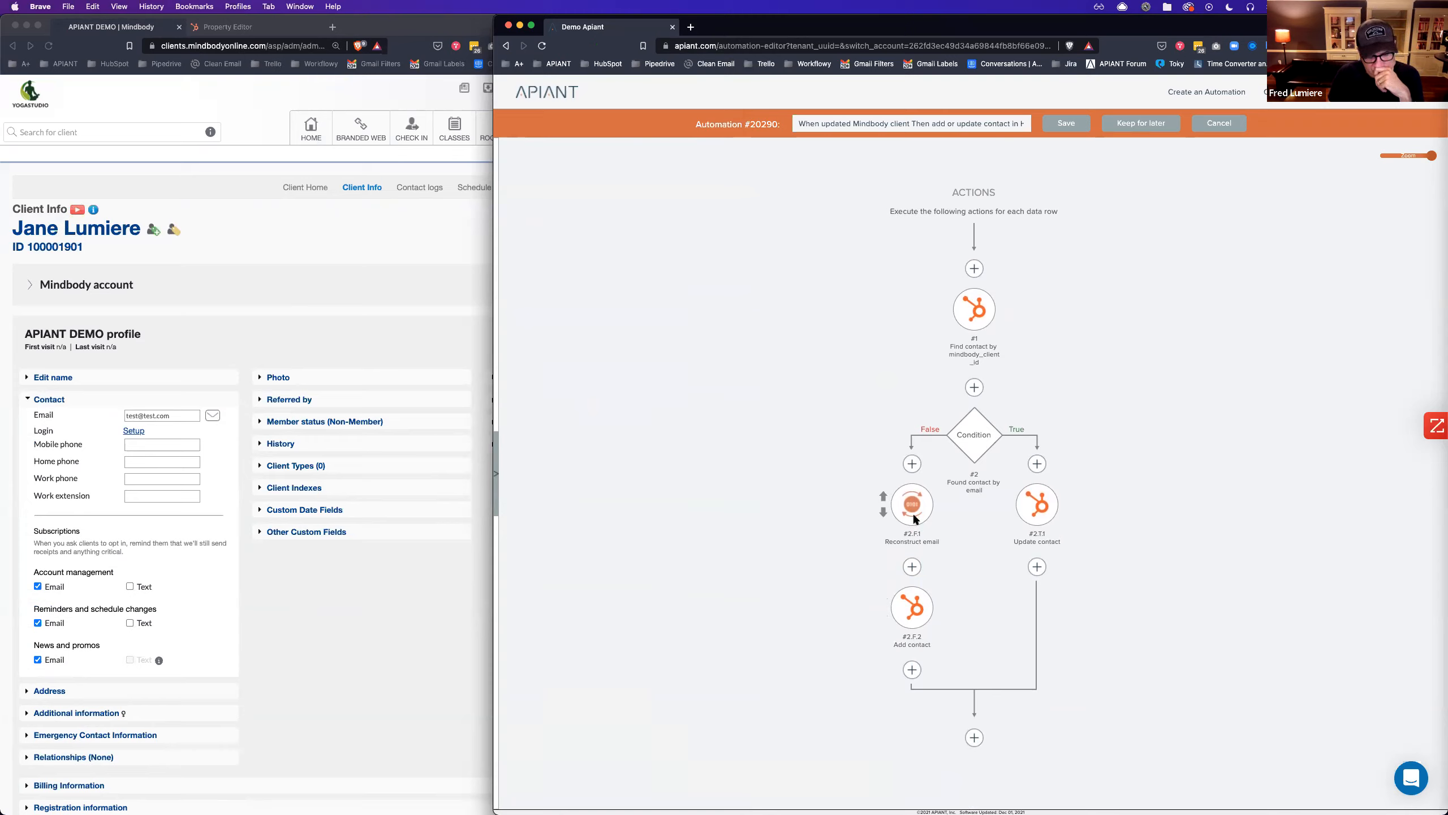
left_click(1066, 124)
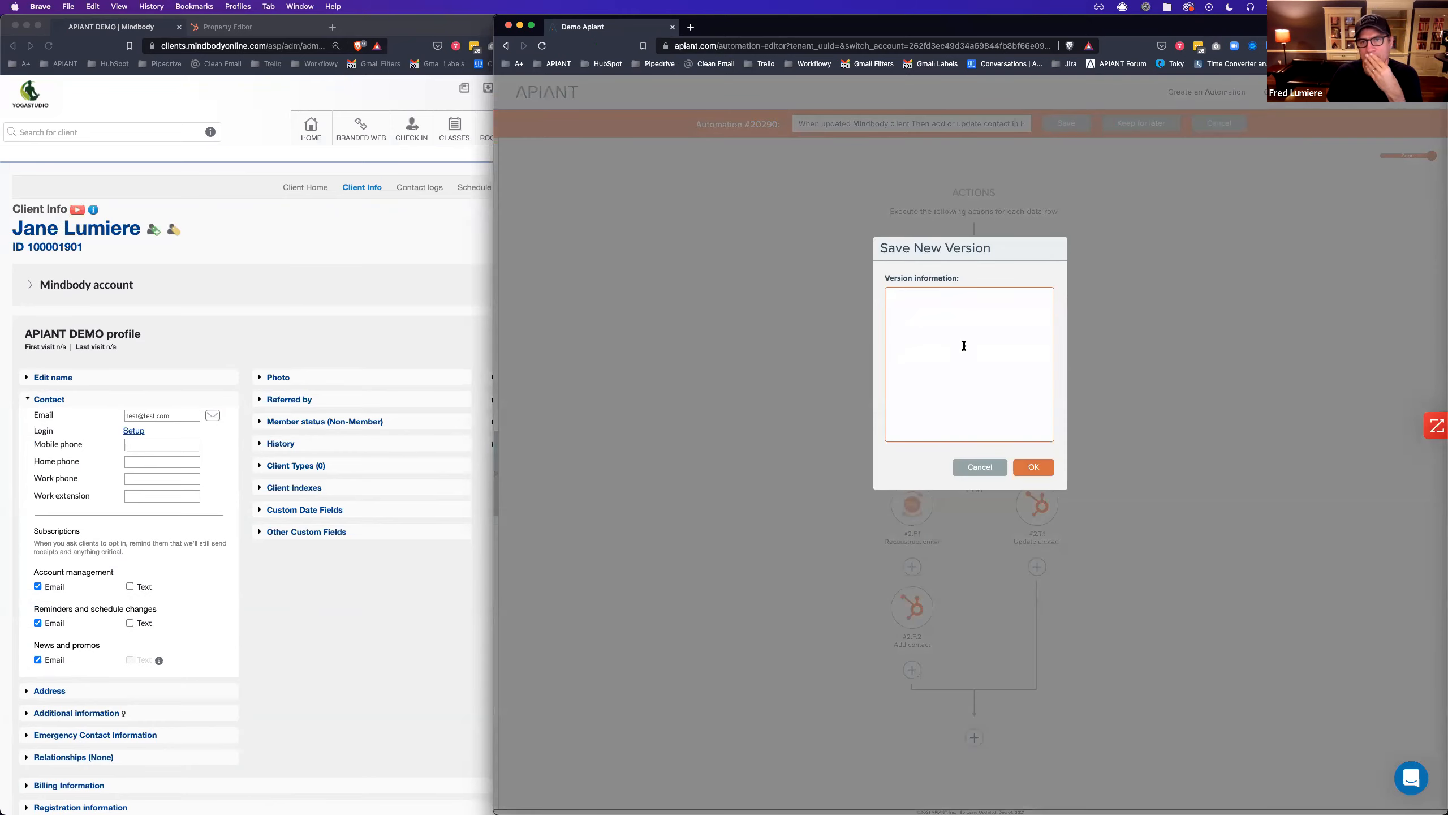
type("Added js")
left_click(1033, 467)
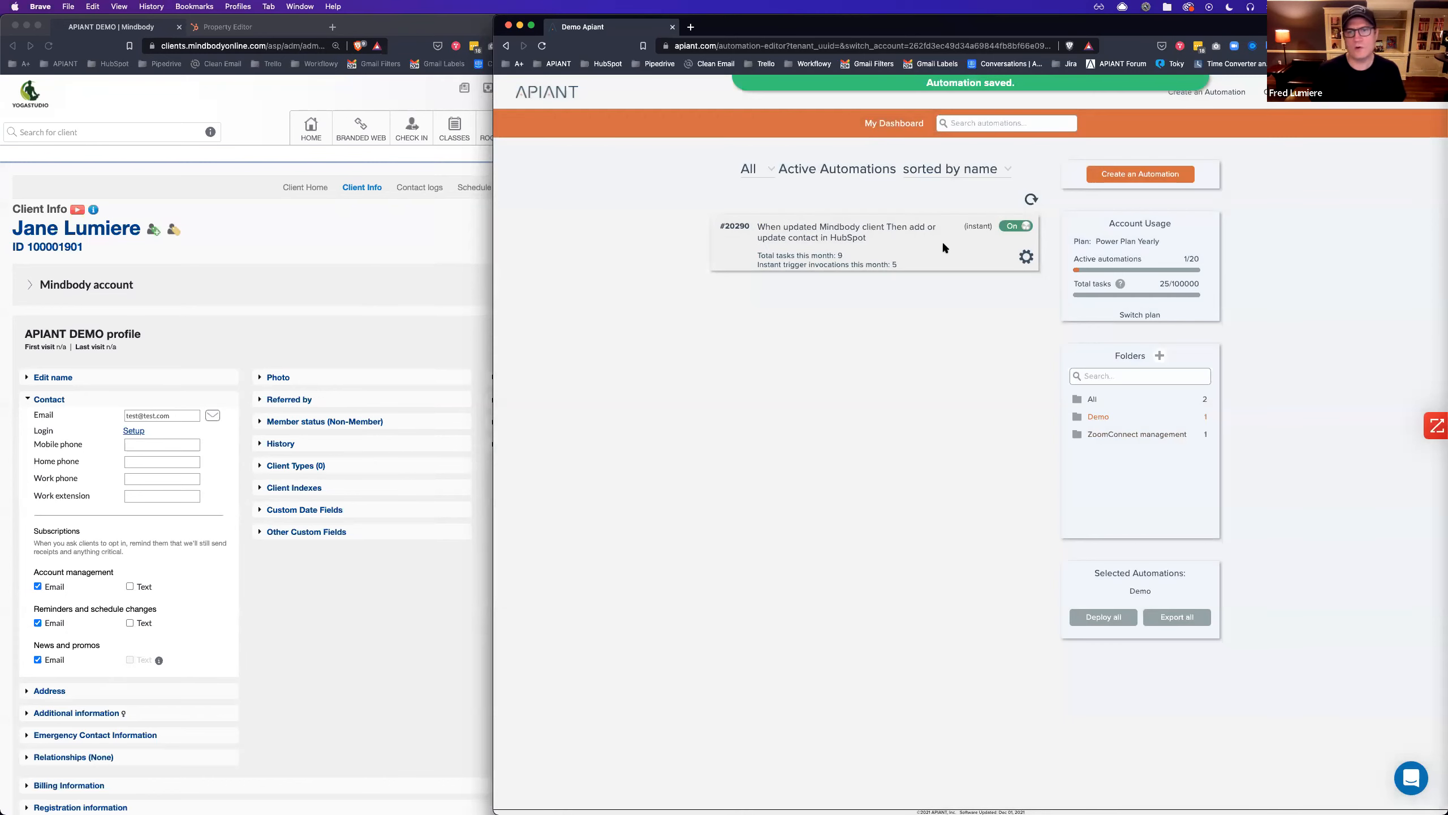
left_click(815, 251)
left_click(238, 278)
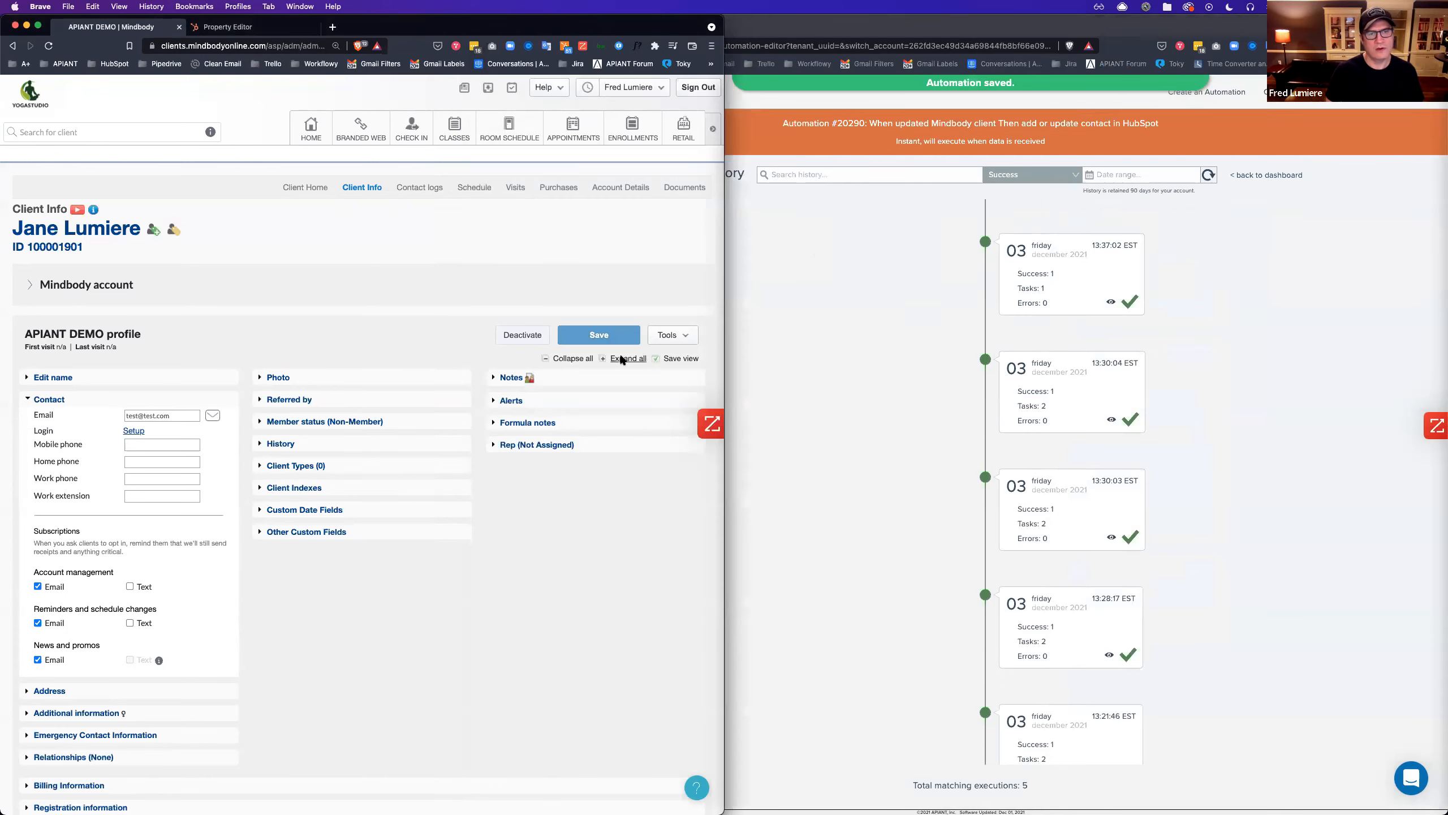
Save the Mindbody client profile to trigger a run, then set Apiant's history filter to All.
left_click(511, 377)
left_click(539, 407)
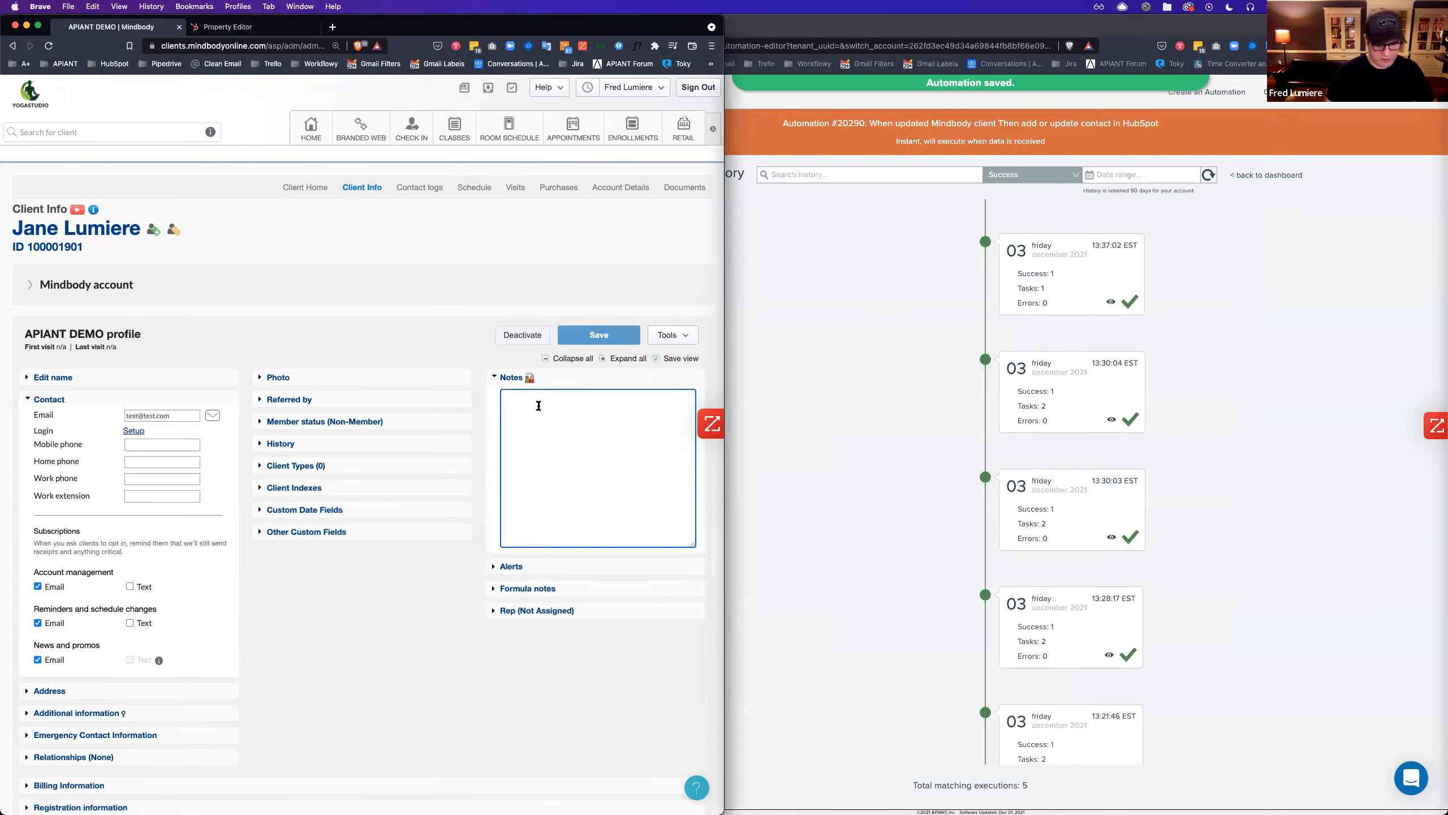
left_click(593, 334)
left_click(1105, 194)
left_click(1026, 176)
left_click(1009, 269)
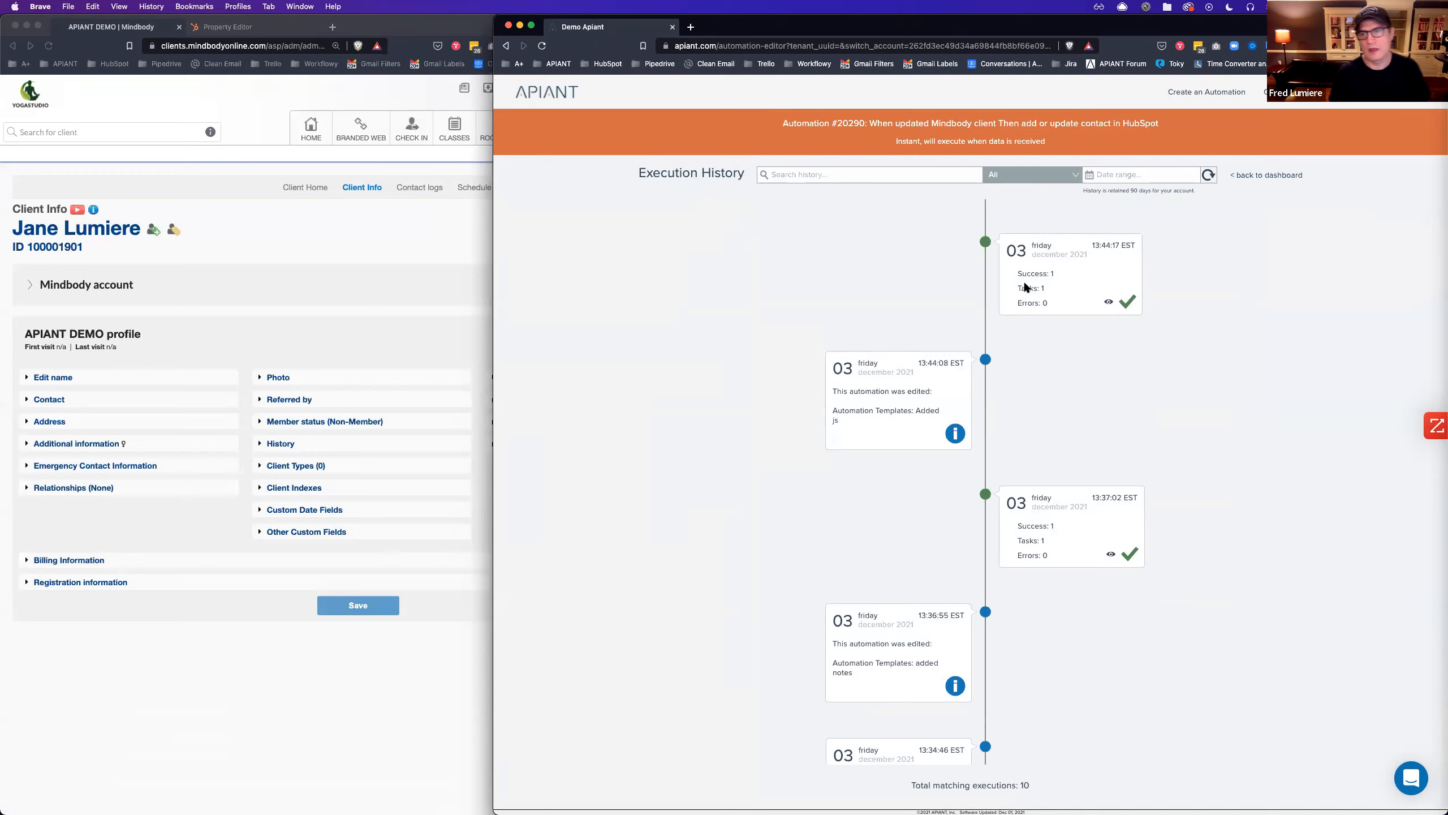
Inspect the newest run's Find contact, Condition, Reconstruct email and Add contact node data.
left_click(1087, 285)
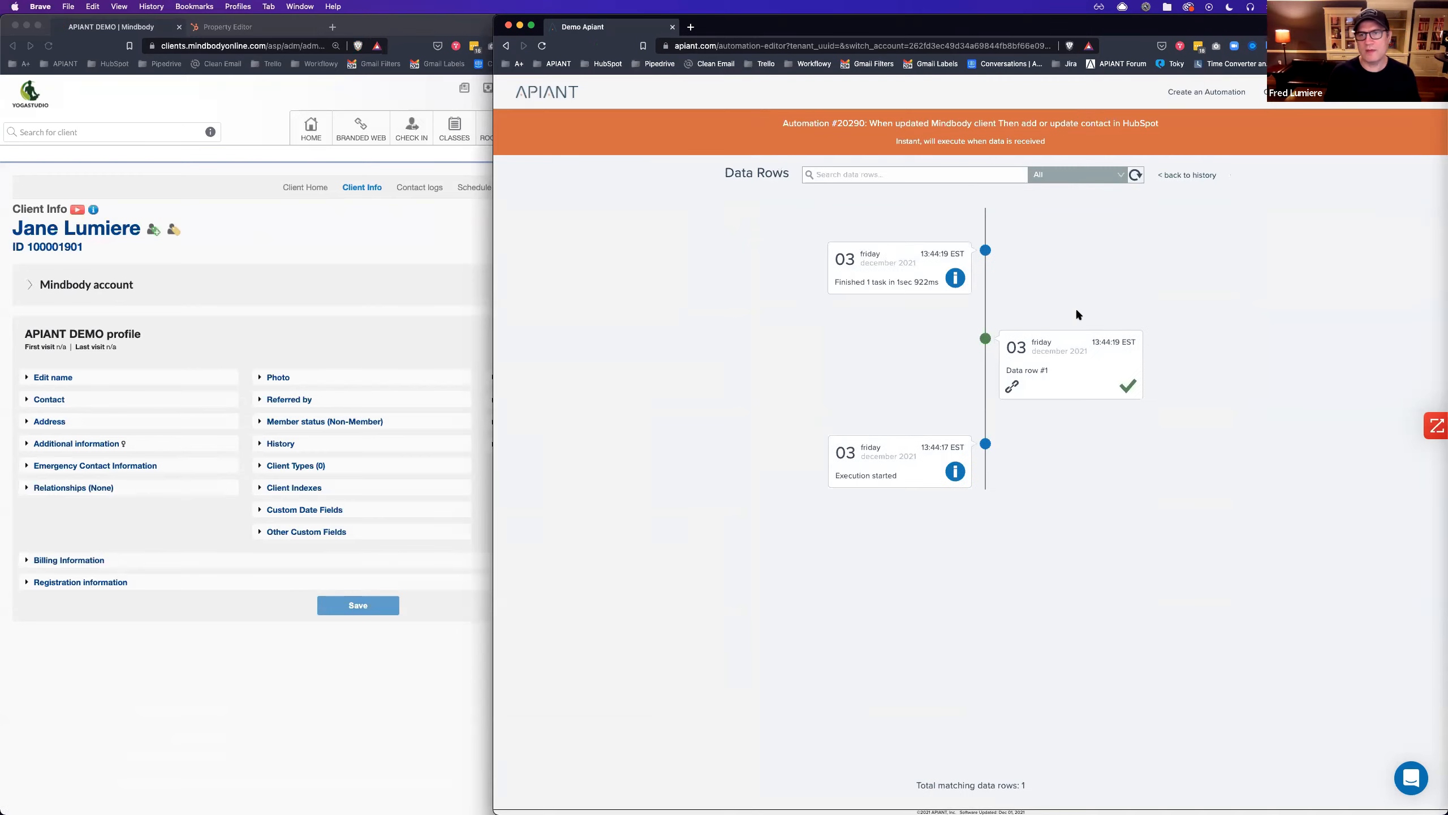
left_click(1073, 372)
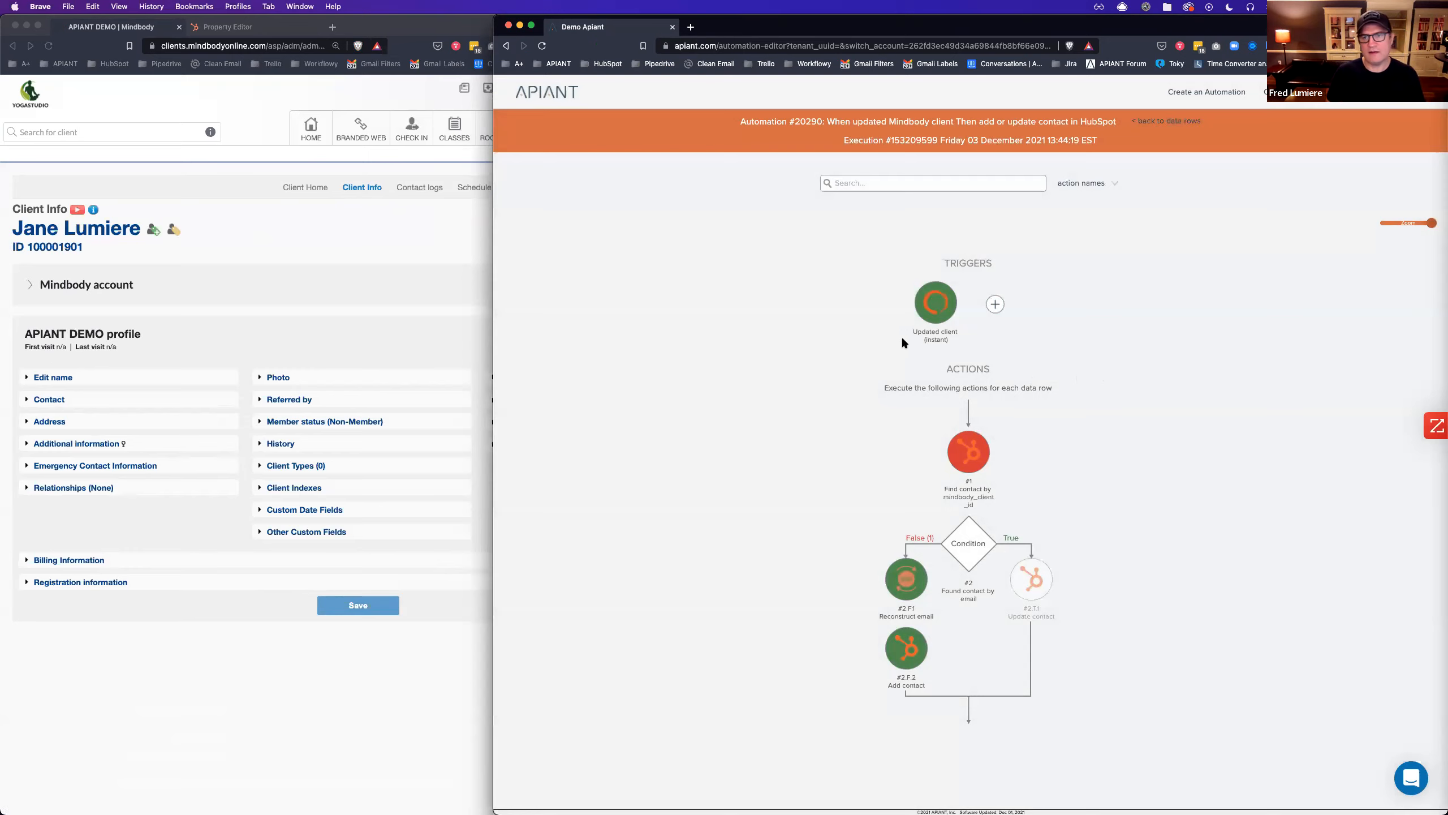
left_click(957, 457)
left_click(841, 529)
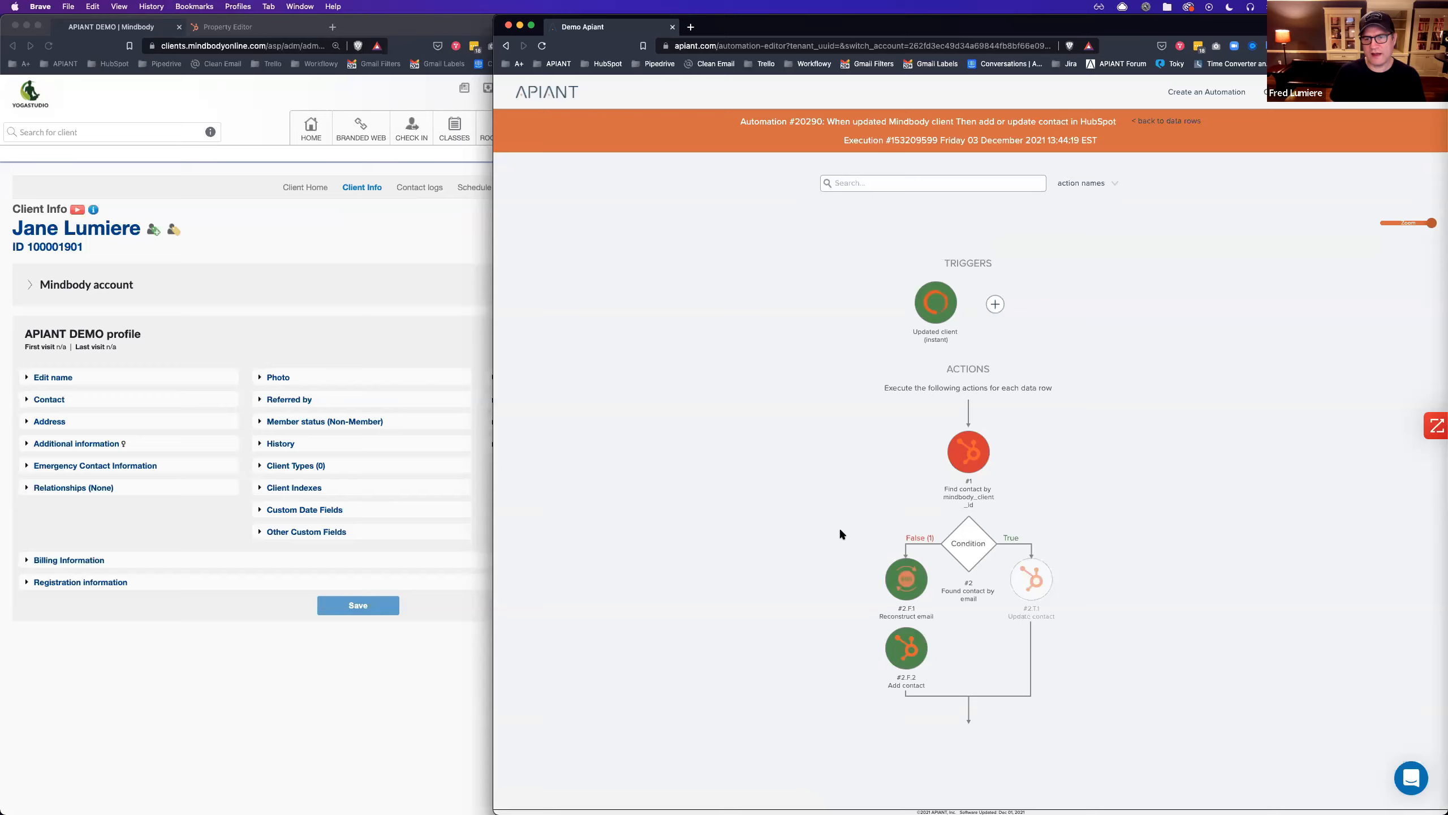
left_click(951, 530)
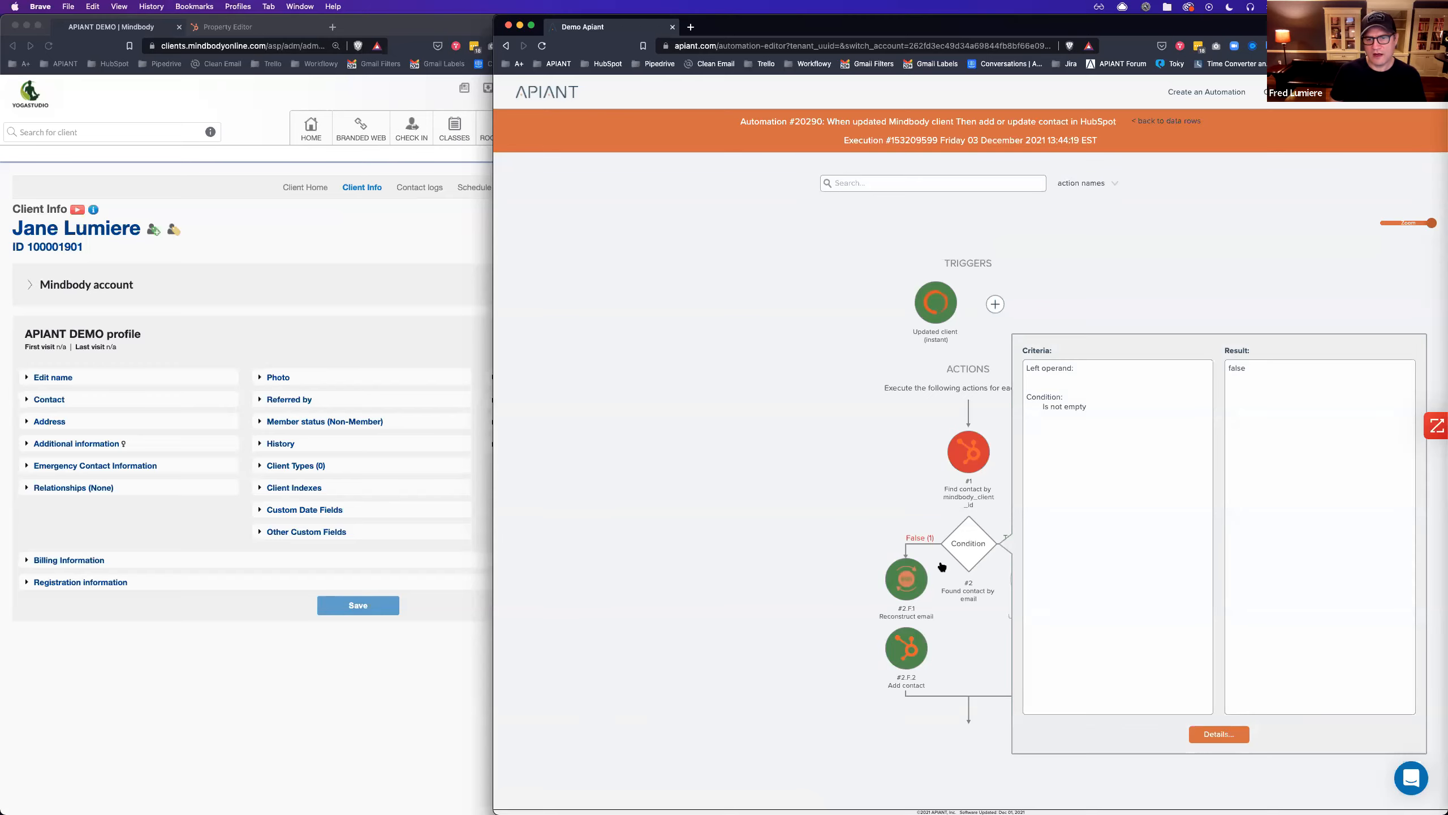
left_click(904, 582)
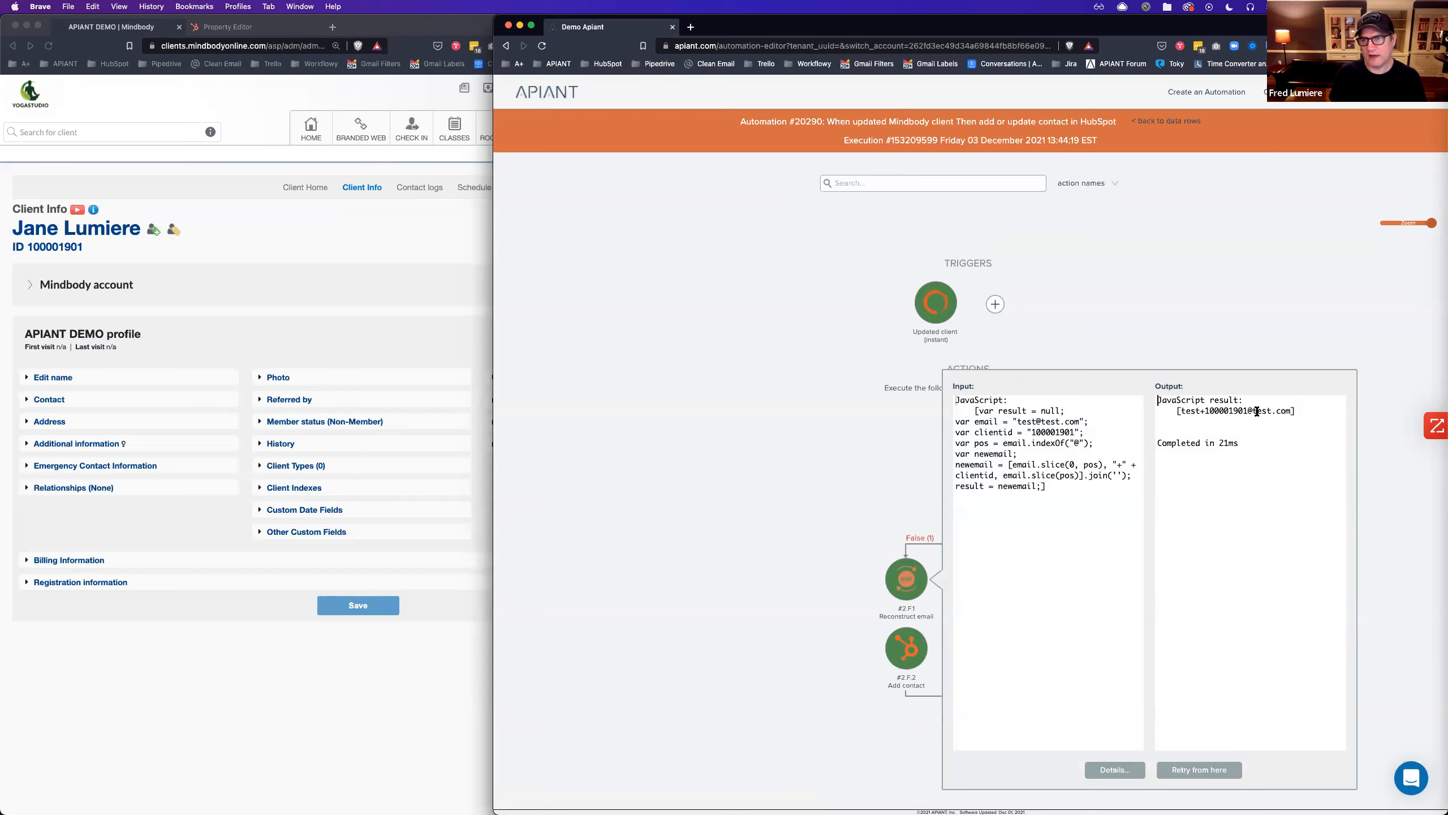
left_click(913, 664)
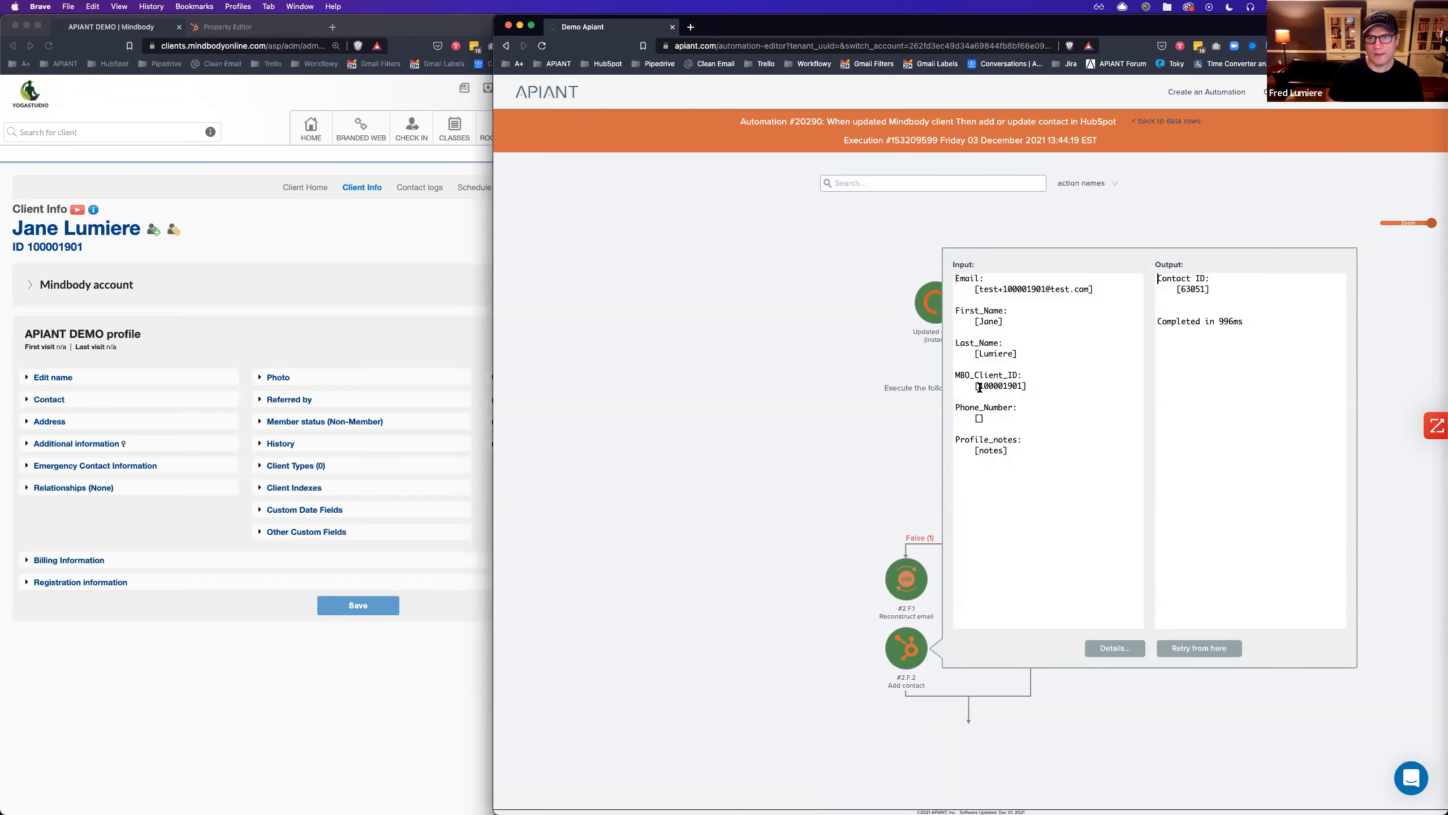
left_click(838, 413)
left_click(226, 681)
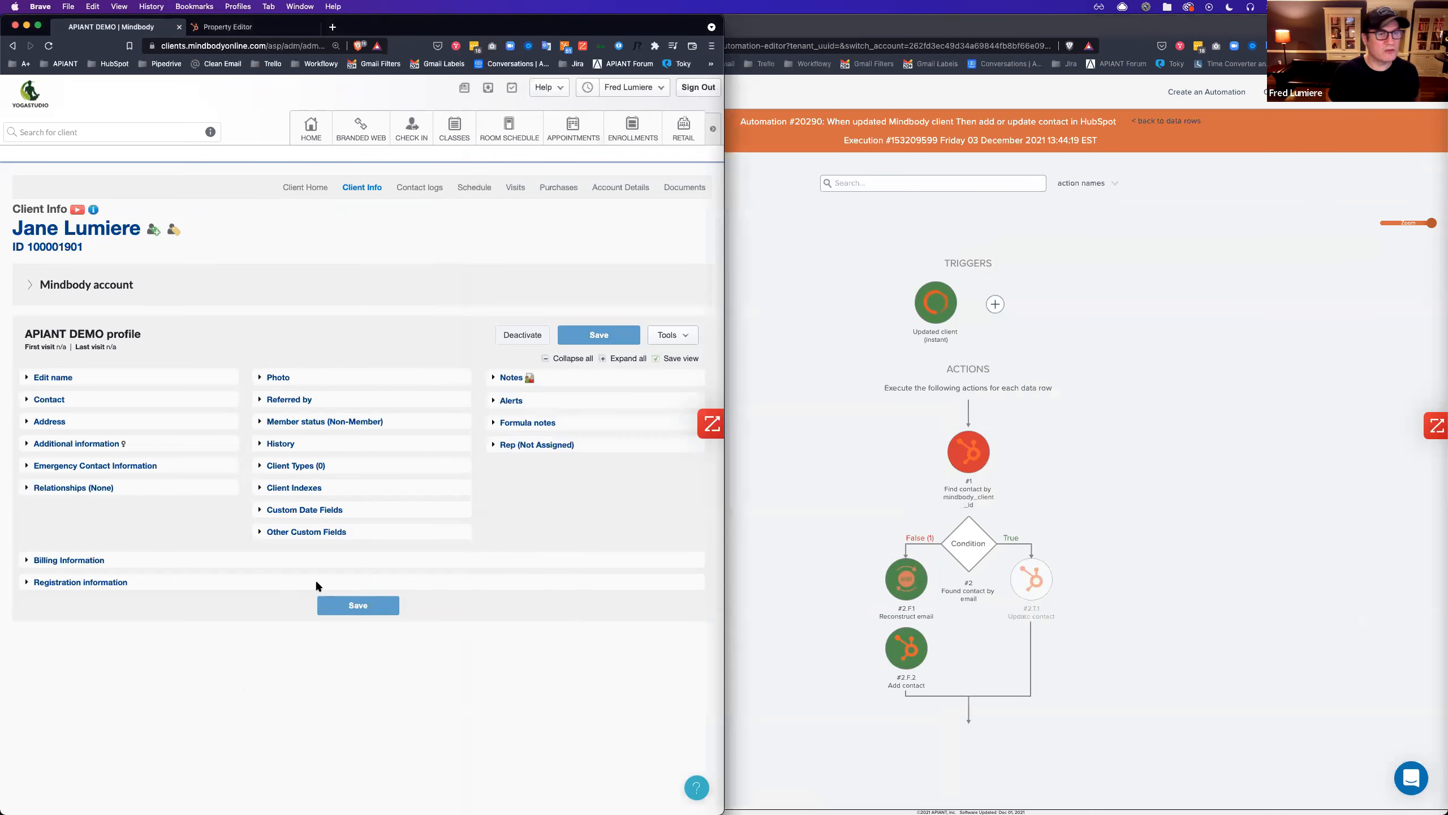
Sort HubSpot contacts by Last Modified Date and open the new and original contacts in tabs.
left_click(231, 28)
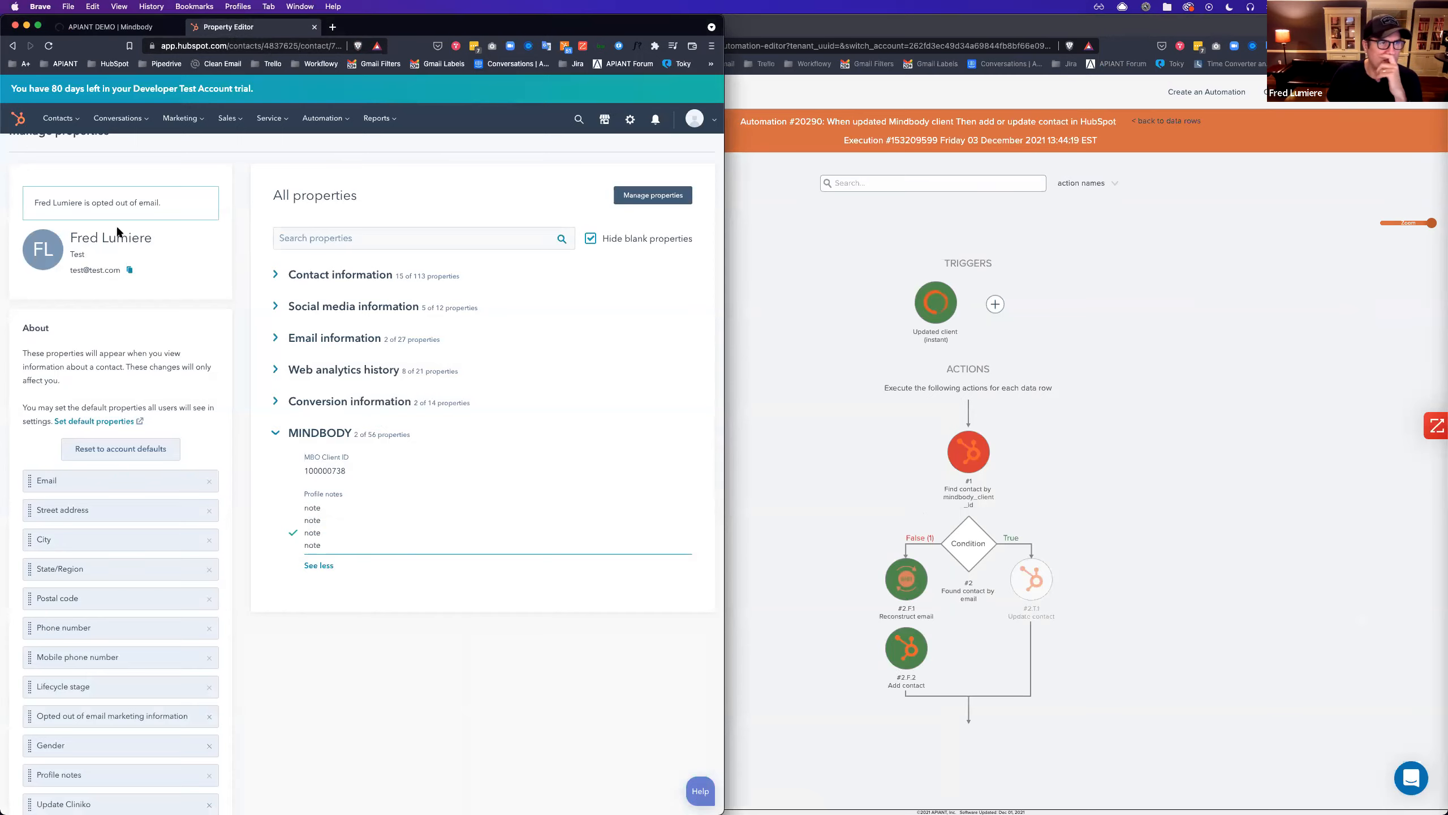
left_click(57, 118)
left_click(61, 150)
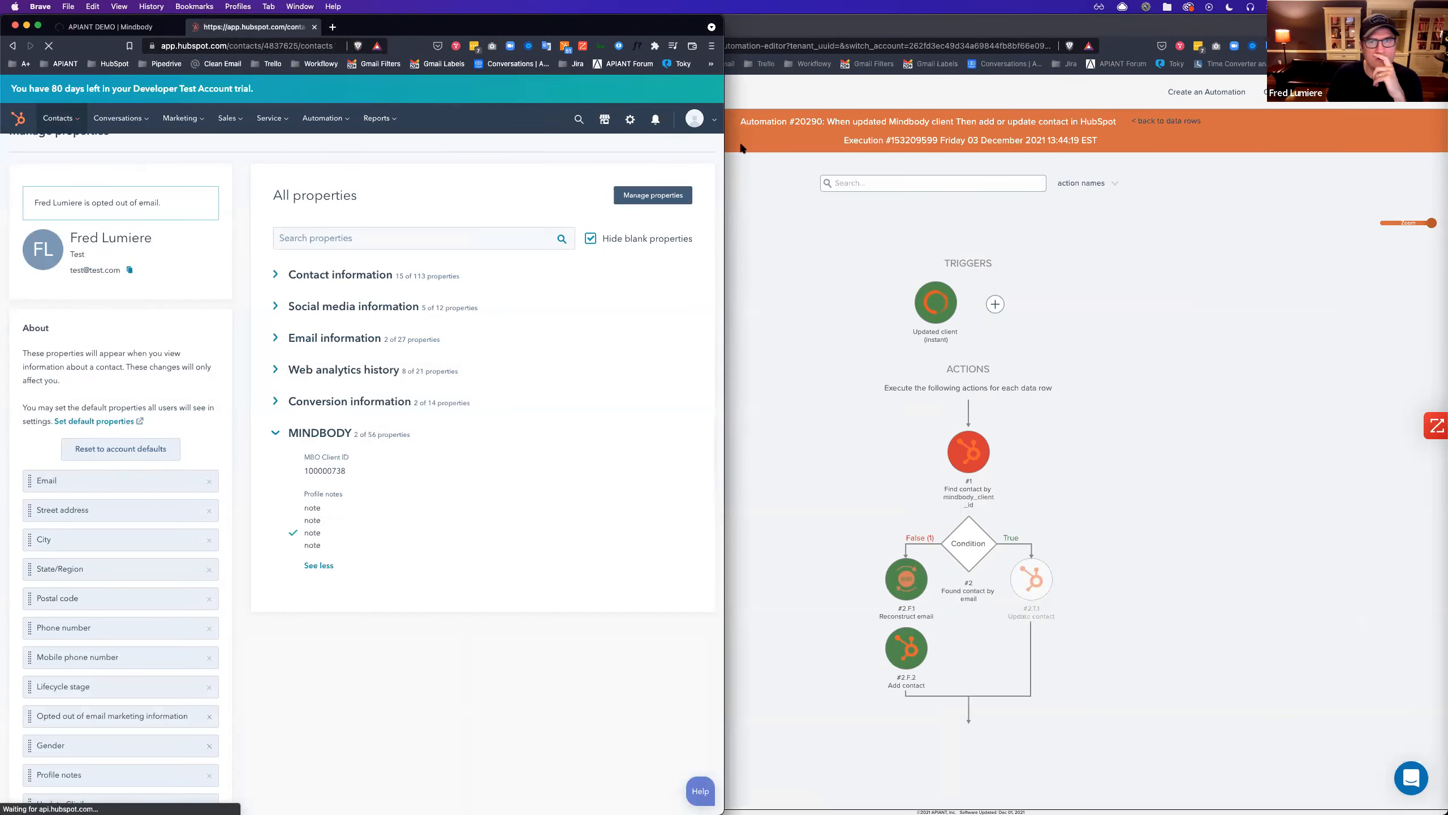
left_click_drag(724, 150, 1029, 149)
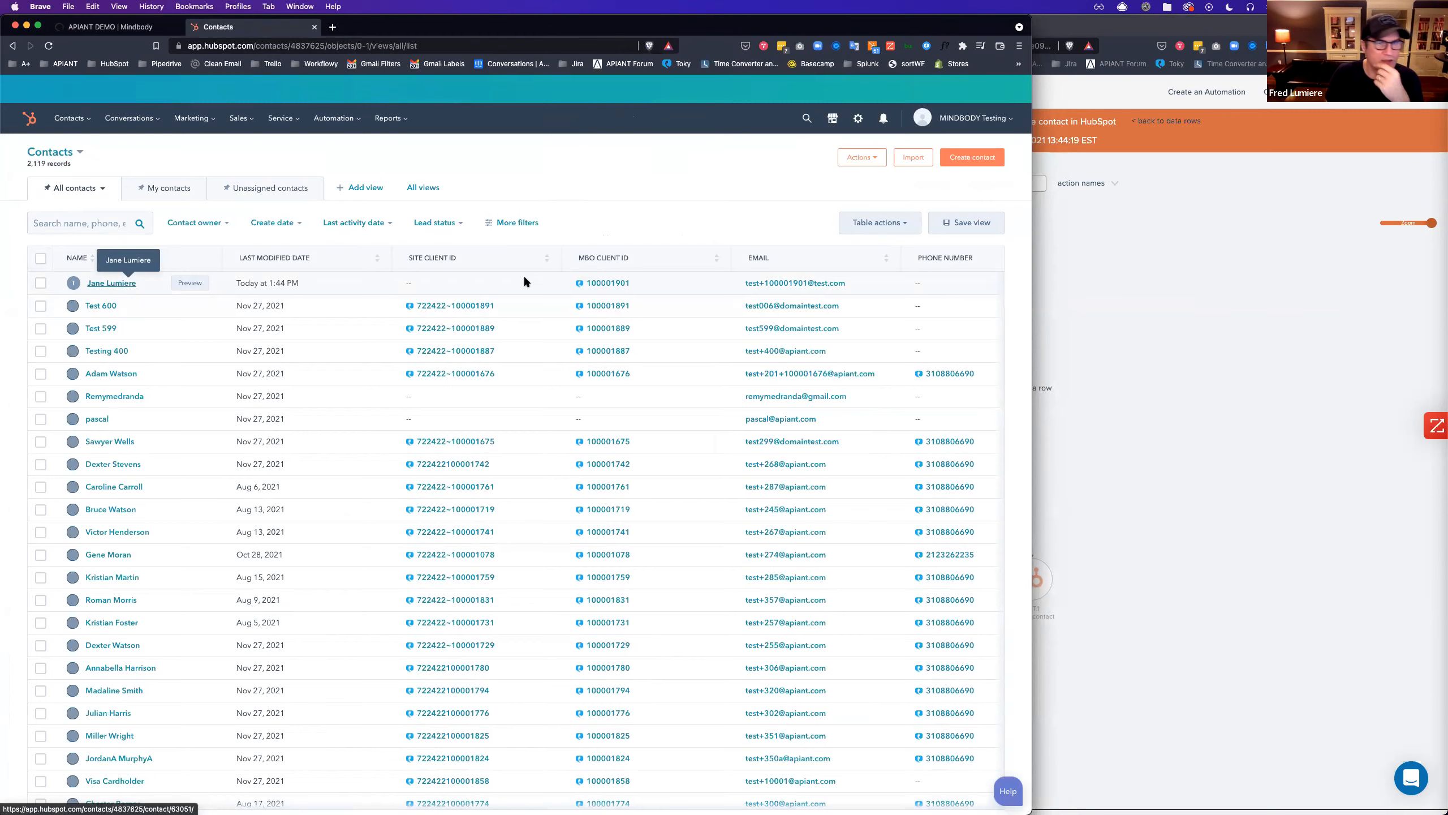
left_click(282, 258)
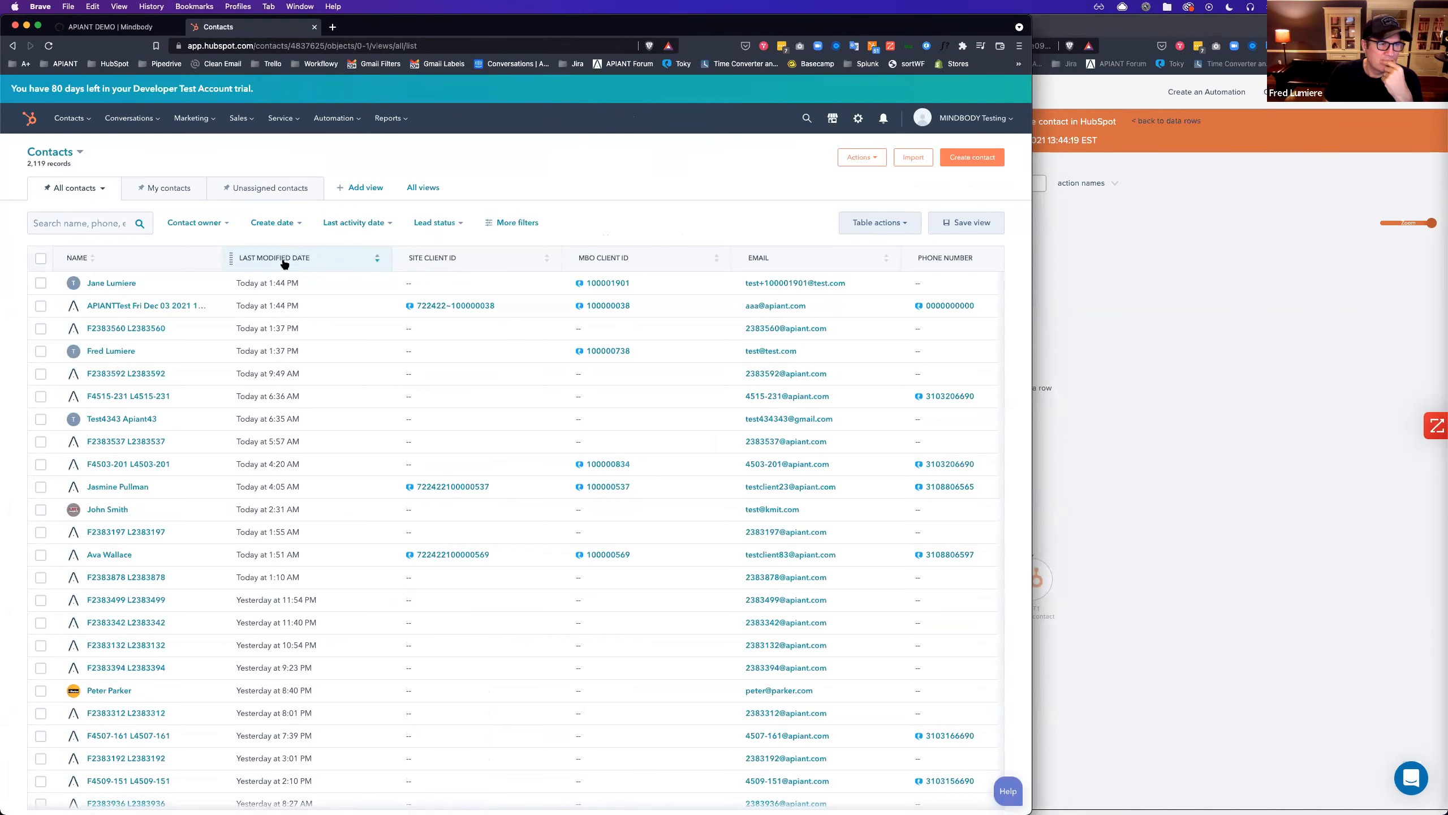
left_click(106, 352, "super")
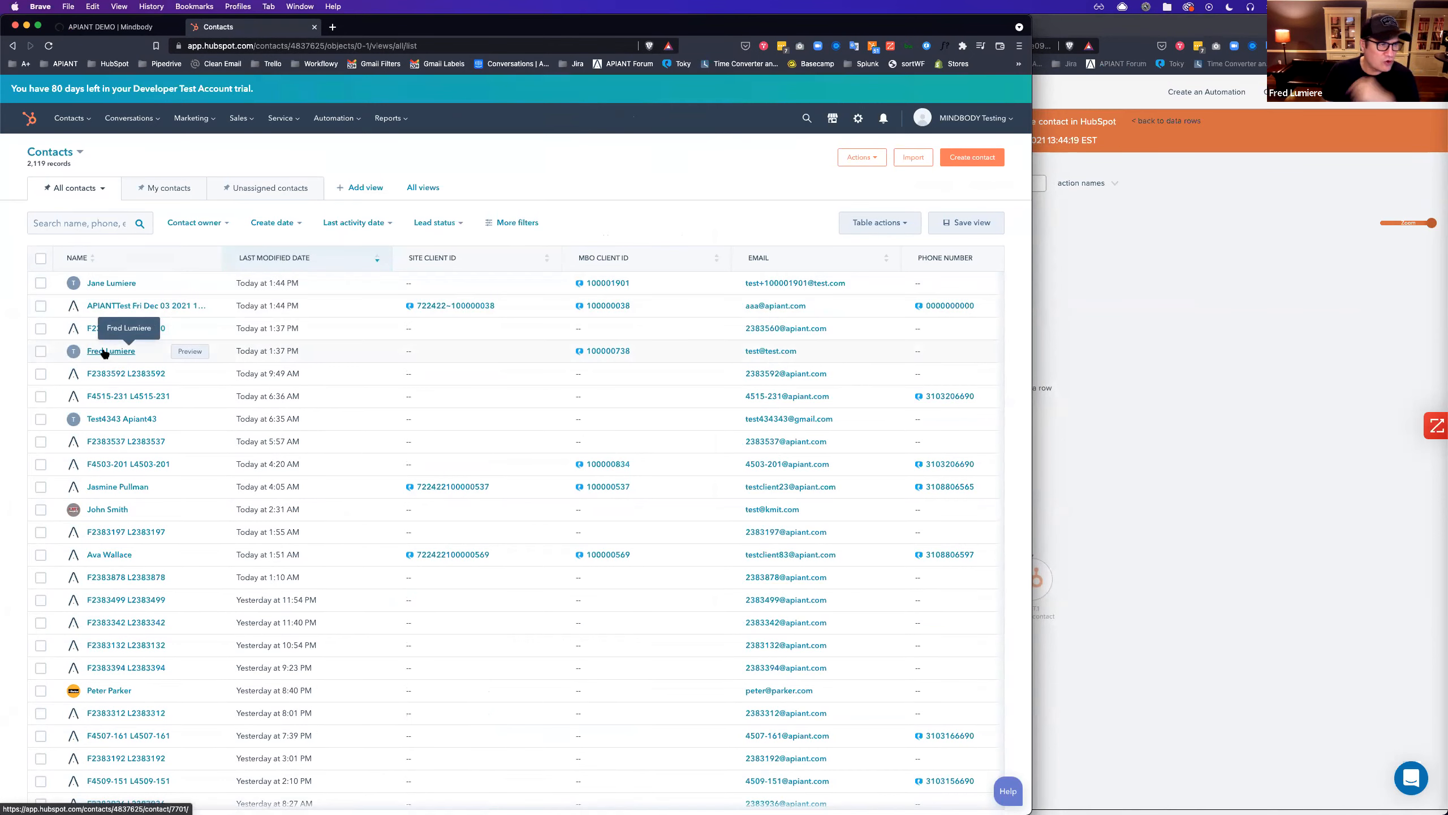
left_click(102, 282, "super")
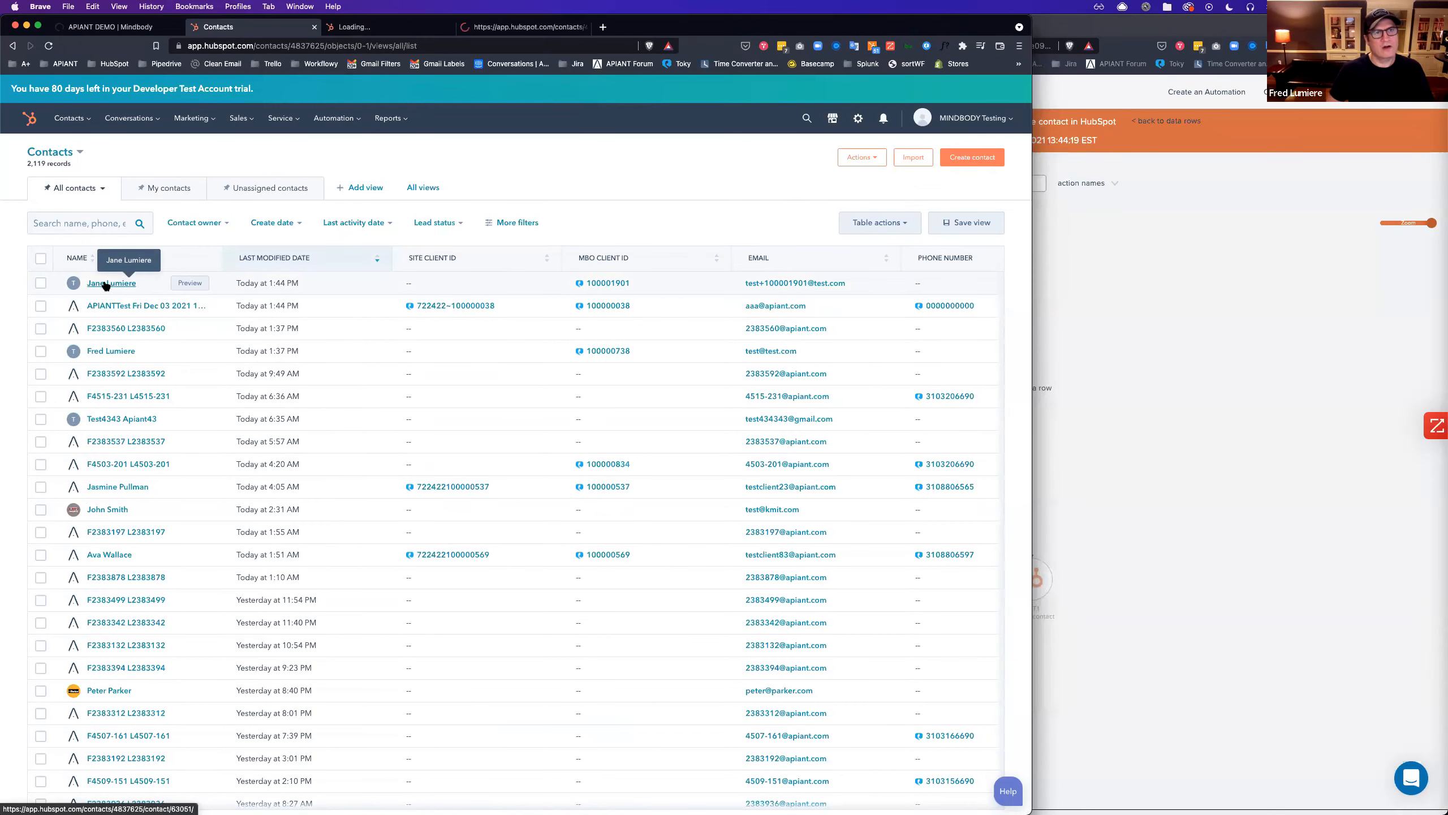
left_click(373, 24)
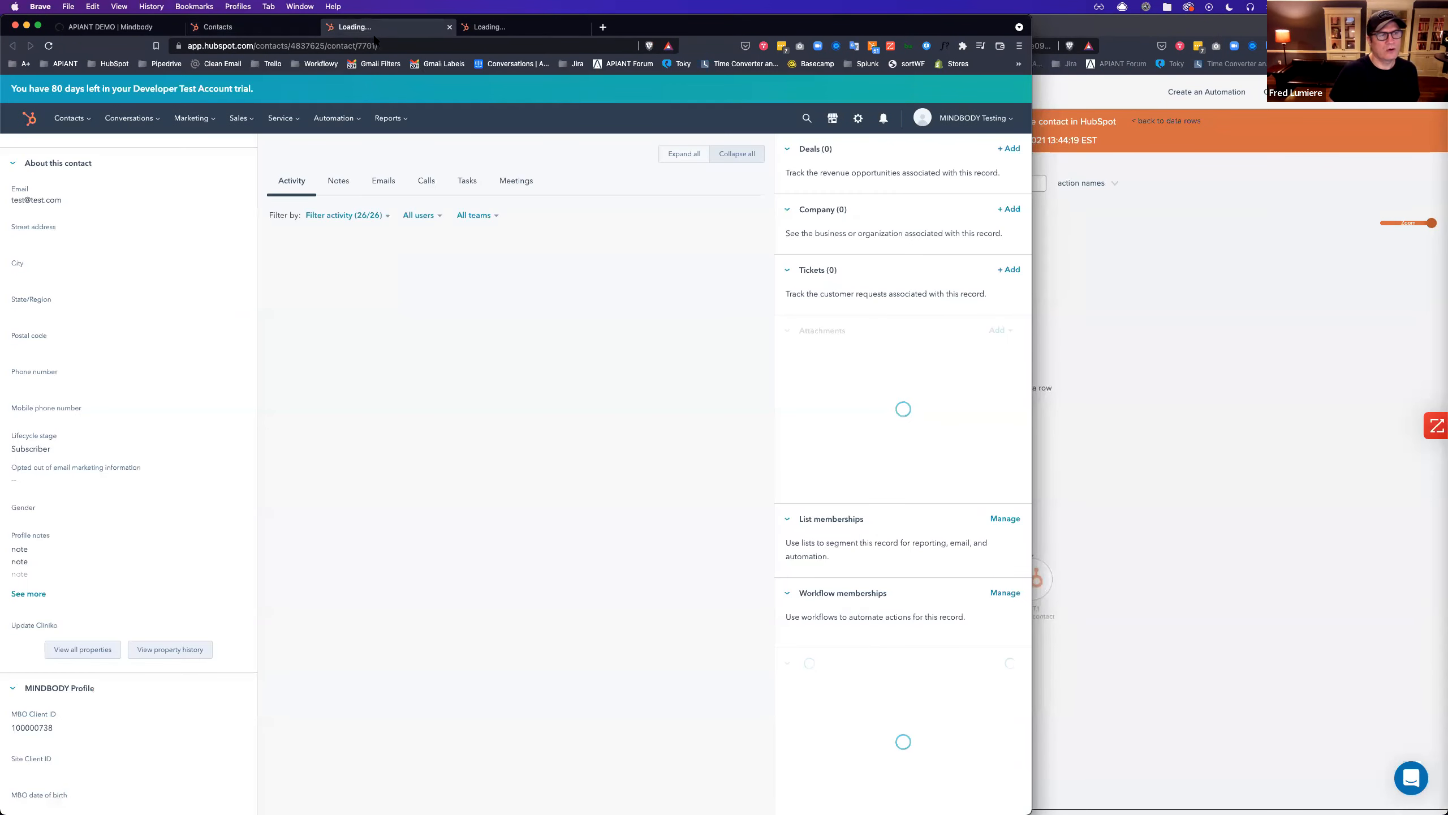
Add MBO Client ID below Email in the new contact's sidebar, then open its Mindbody profile.
left_click(521, 26)
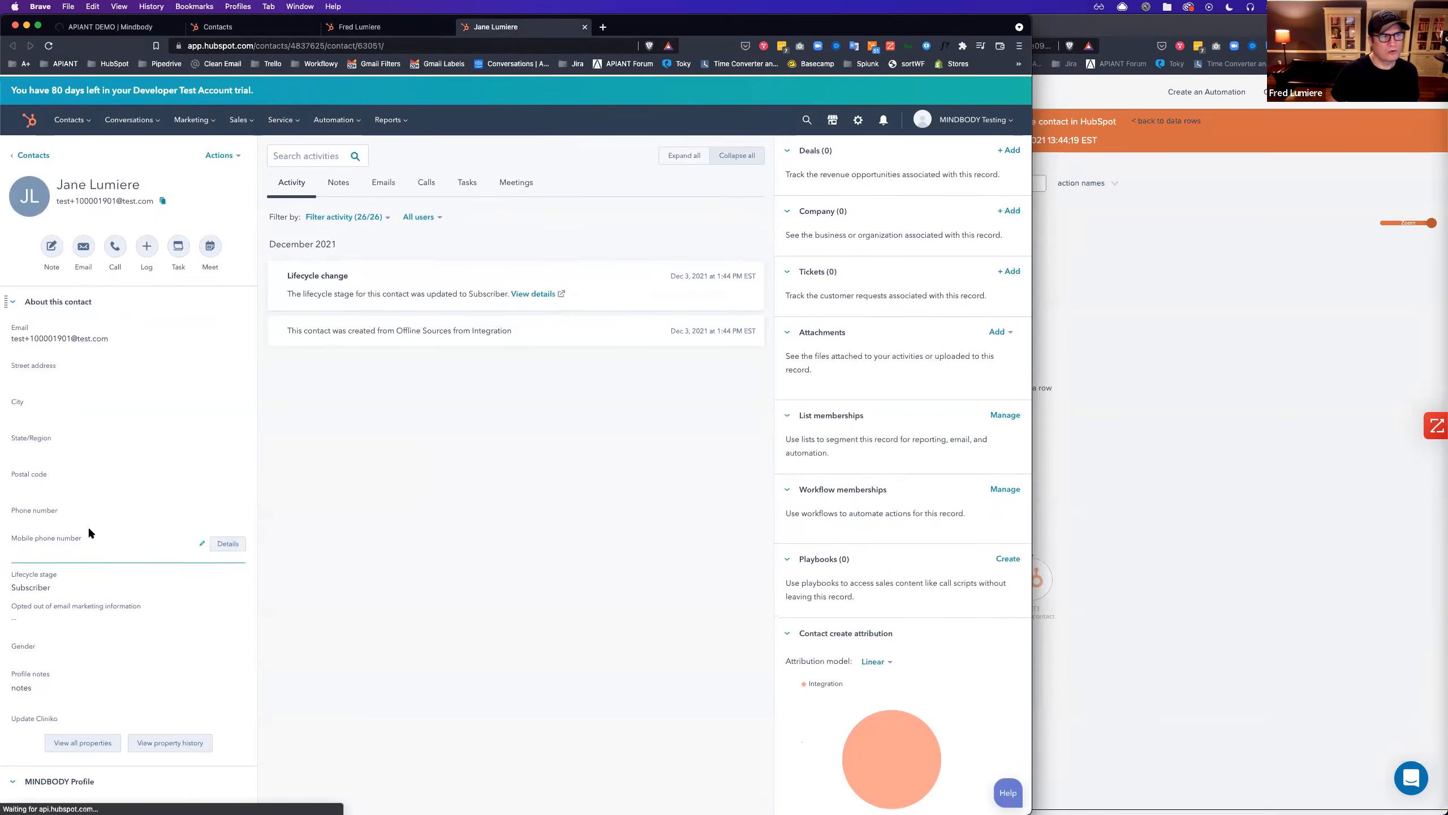
left_click(239, 164)
left_click(239, 220)
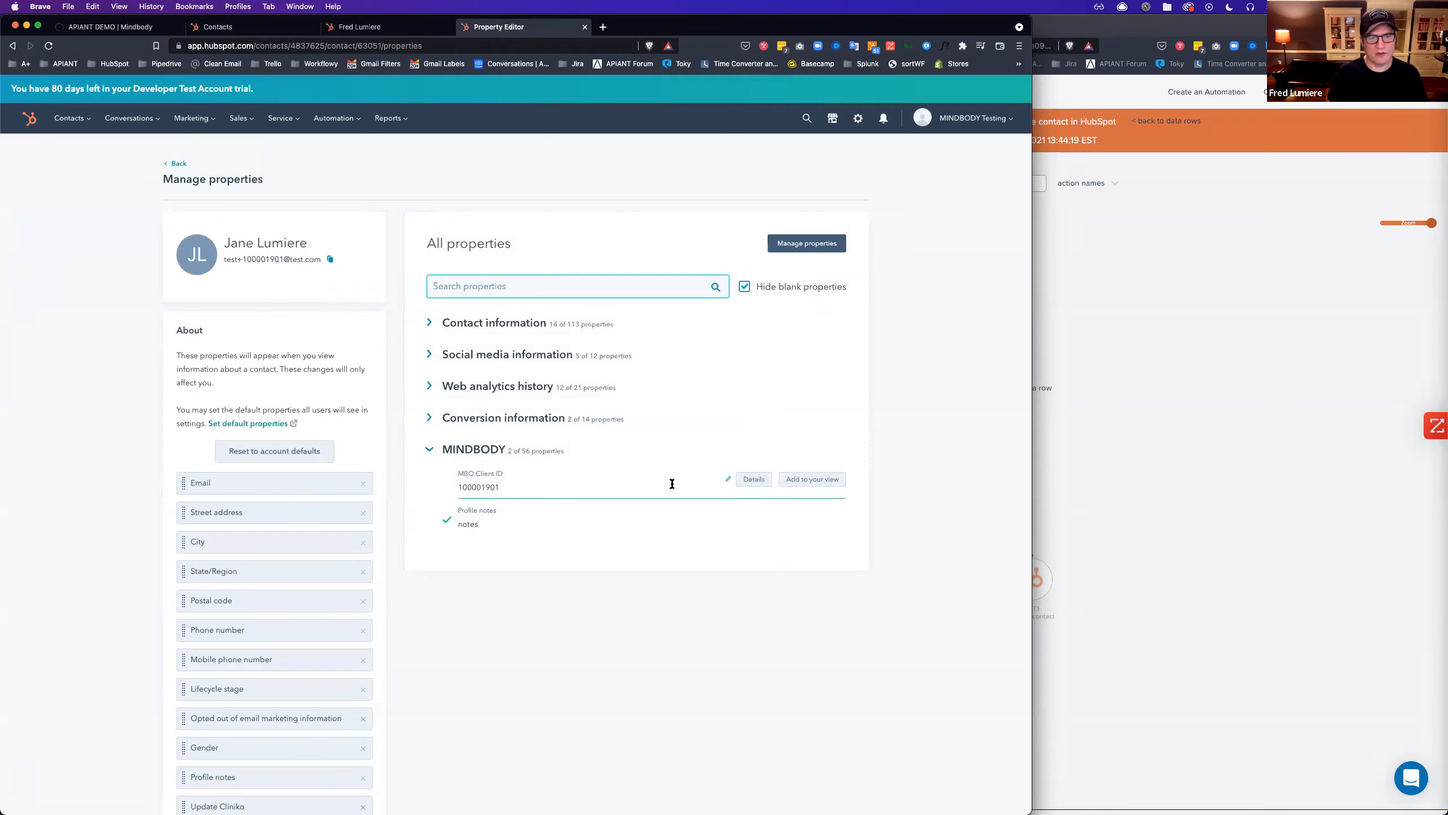
left_click(830, 482)
scroll(332, 624, "down", 3)
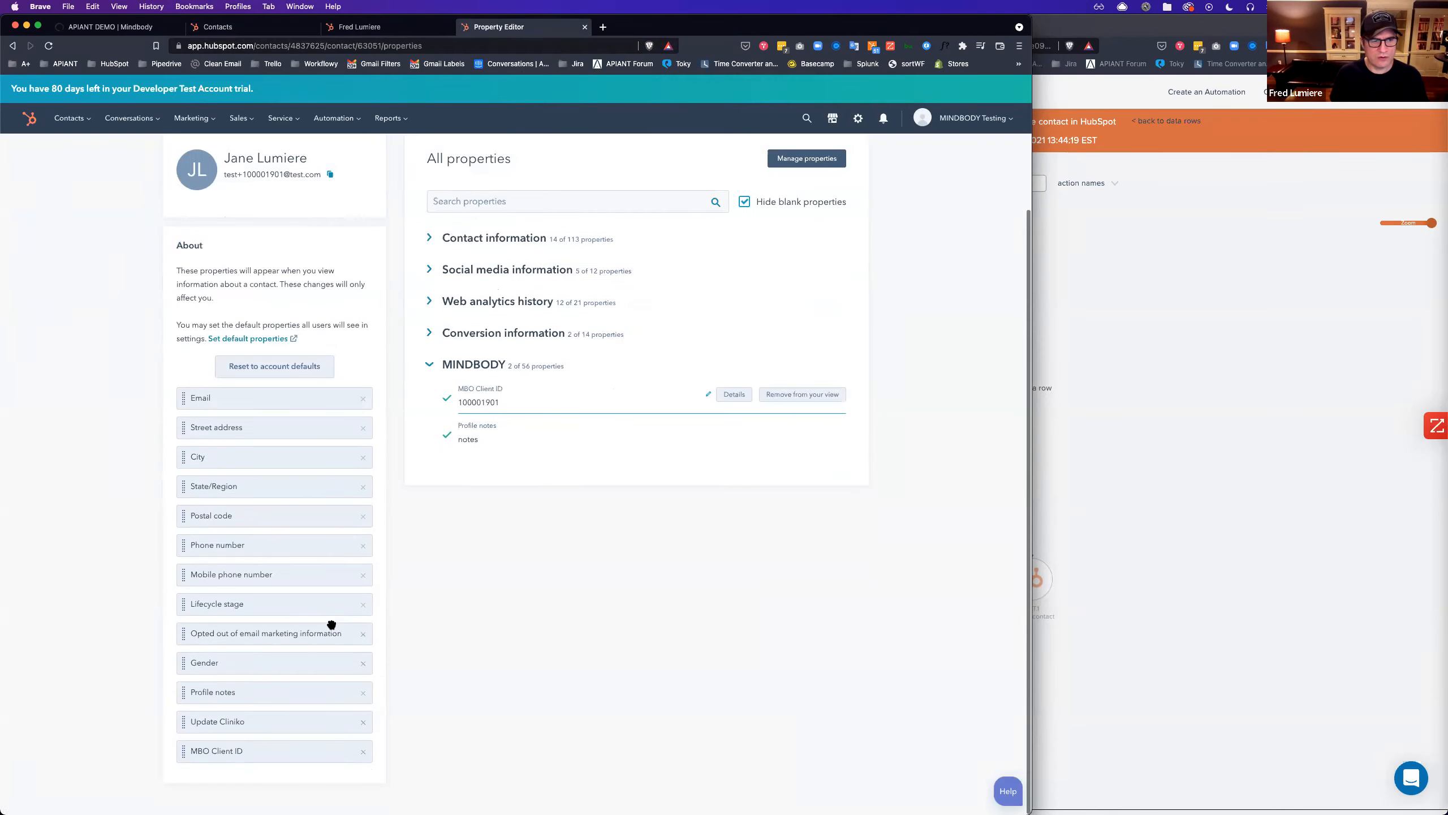
left_click_drag(183, 750, 184, 422)
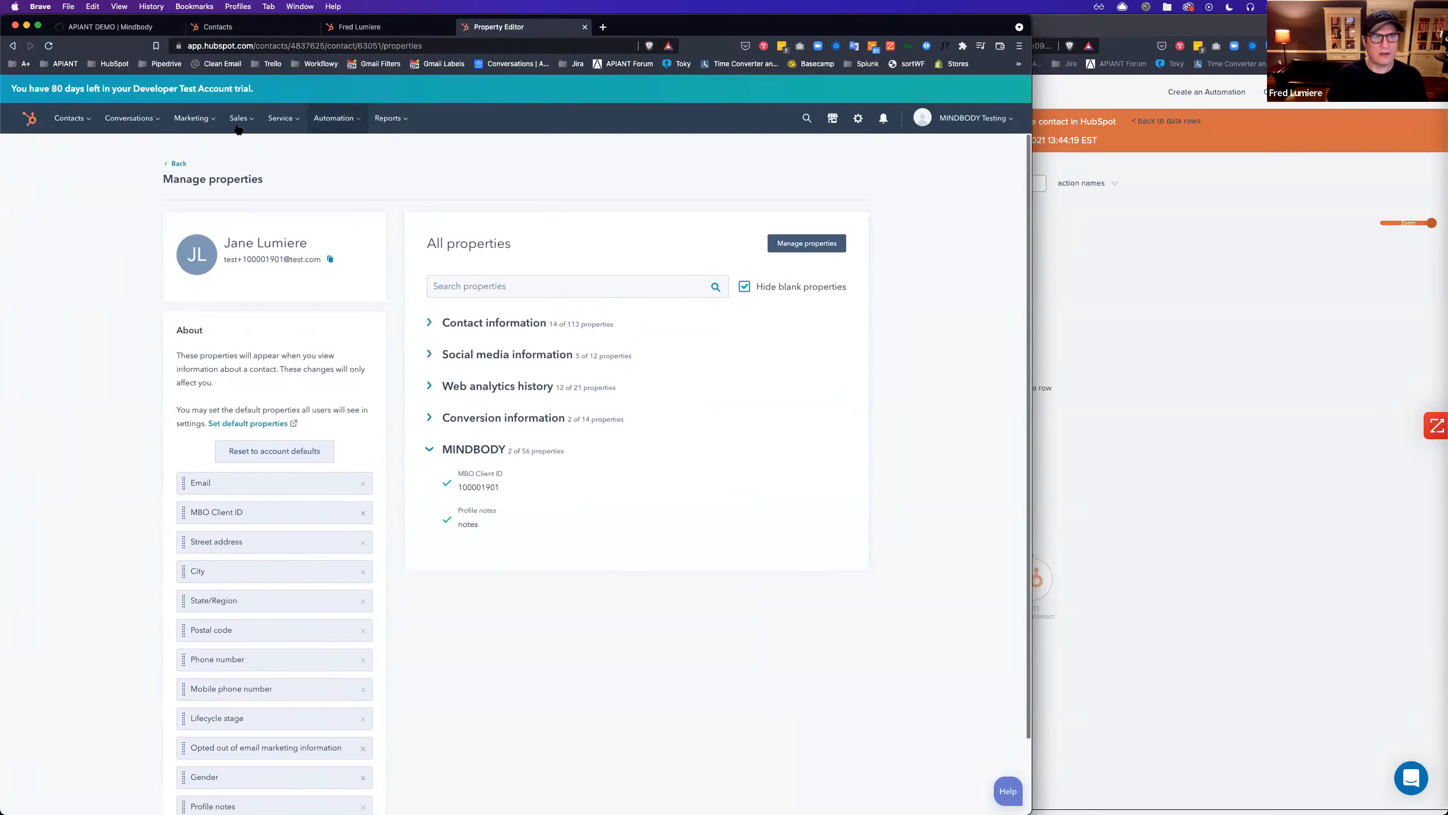
left_click(174, 162)
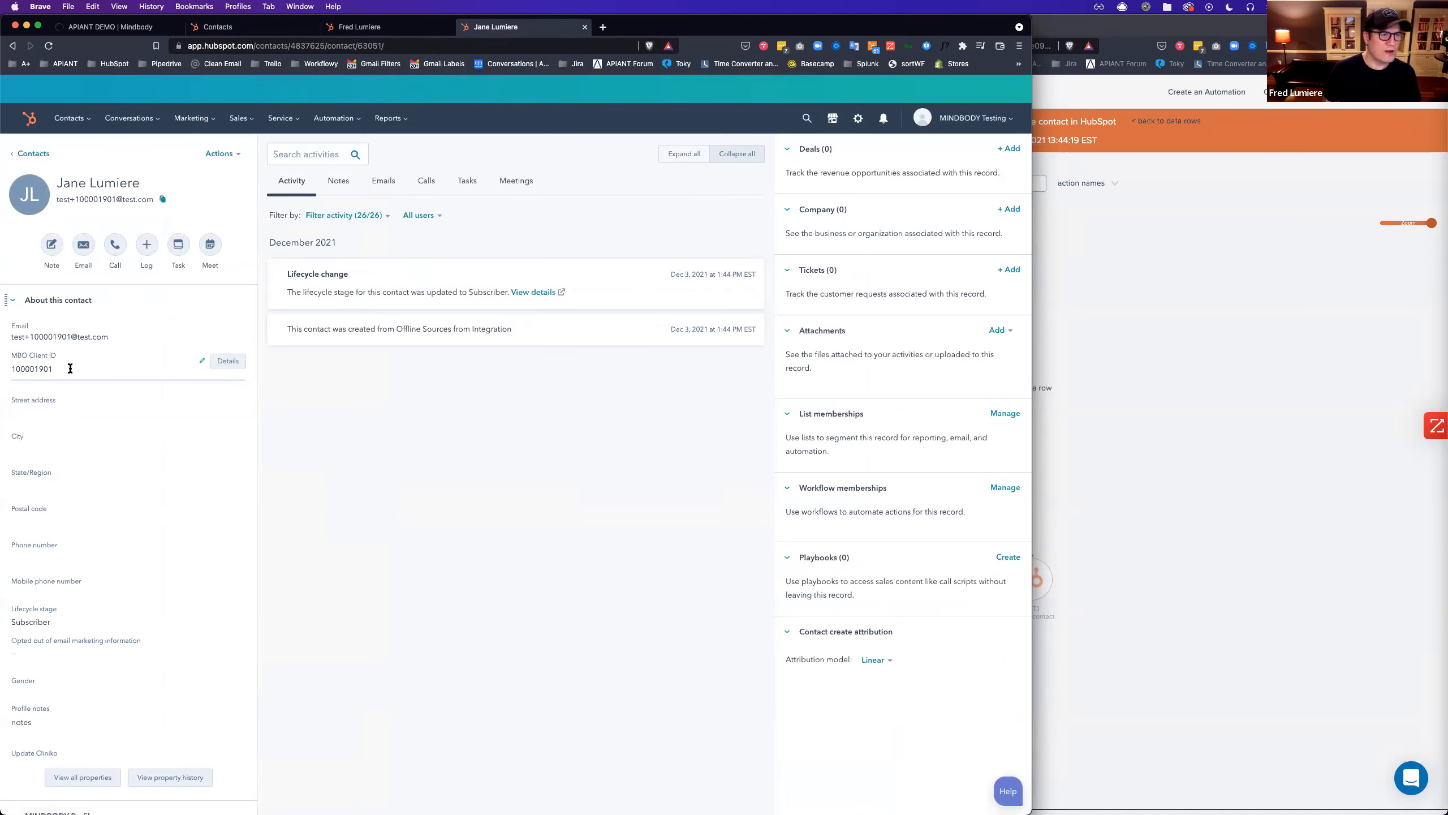
left_click(228, 360)
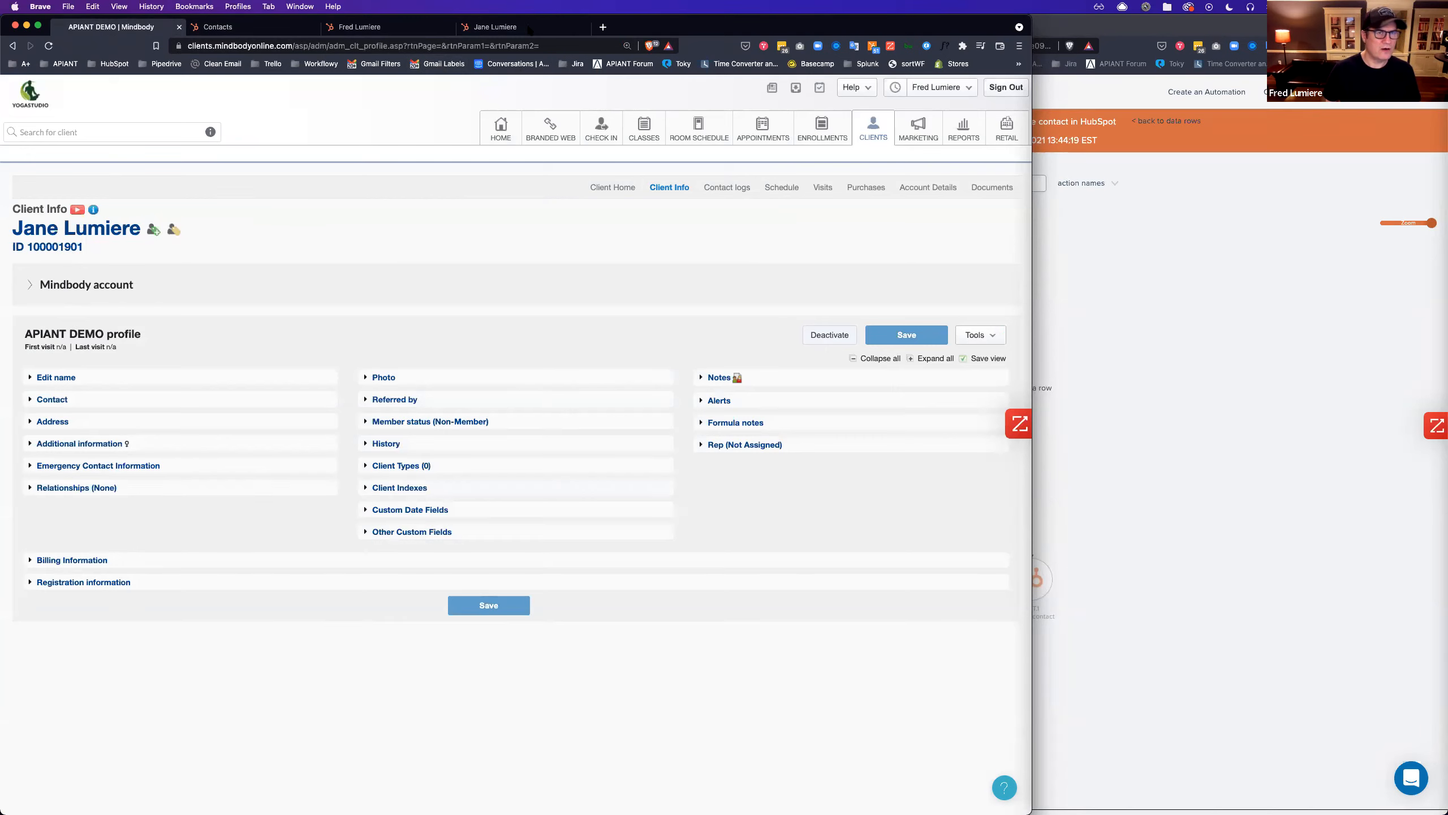
left_click(365, 27)
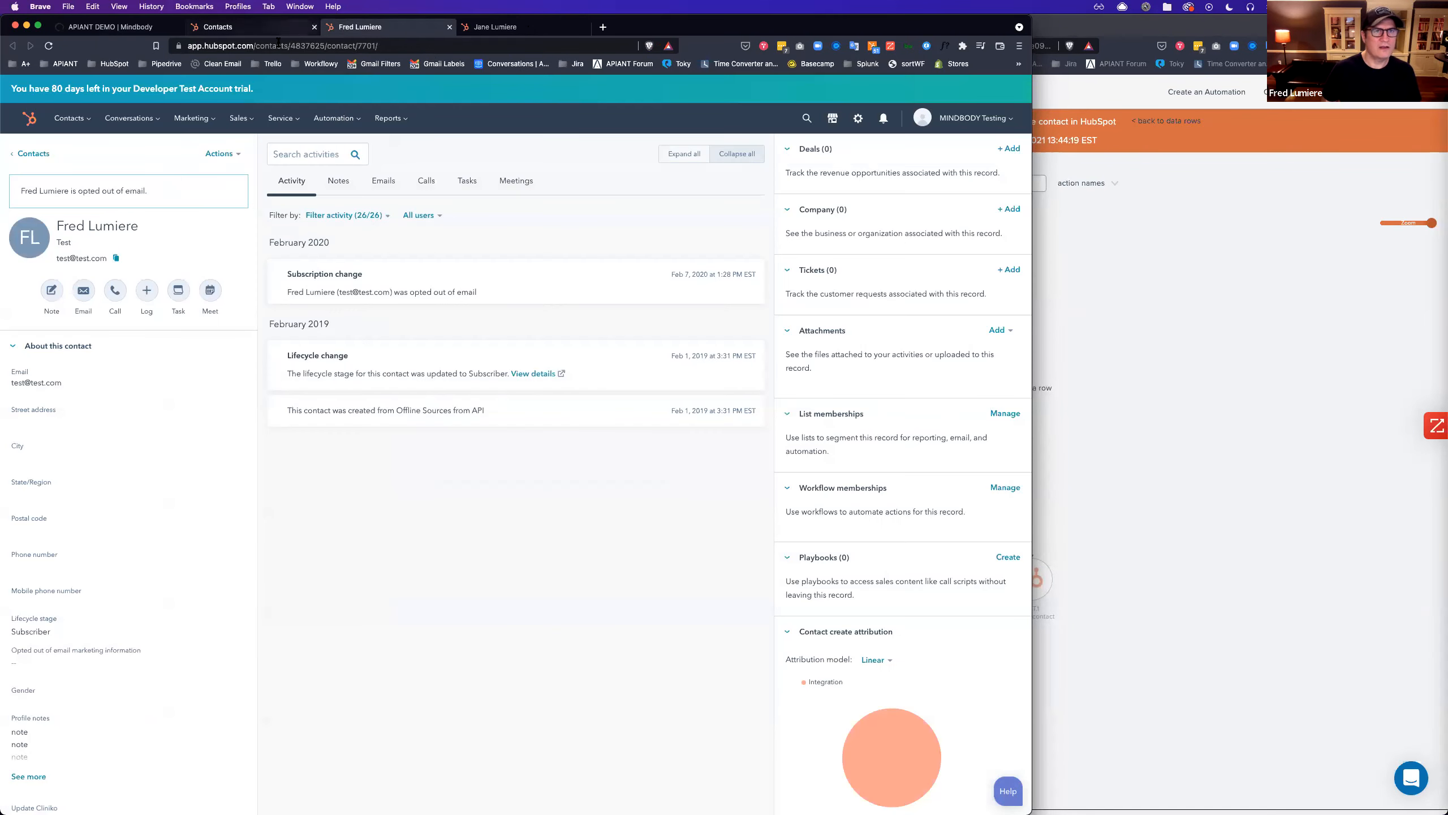
left_click(49, 46)
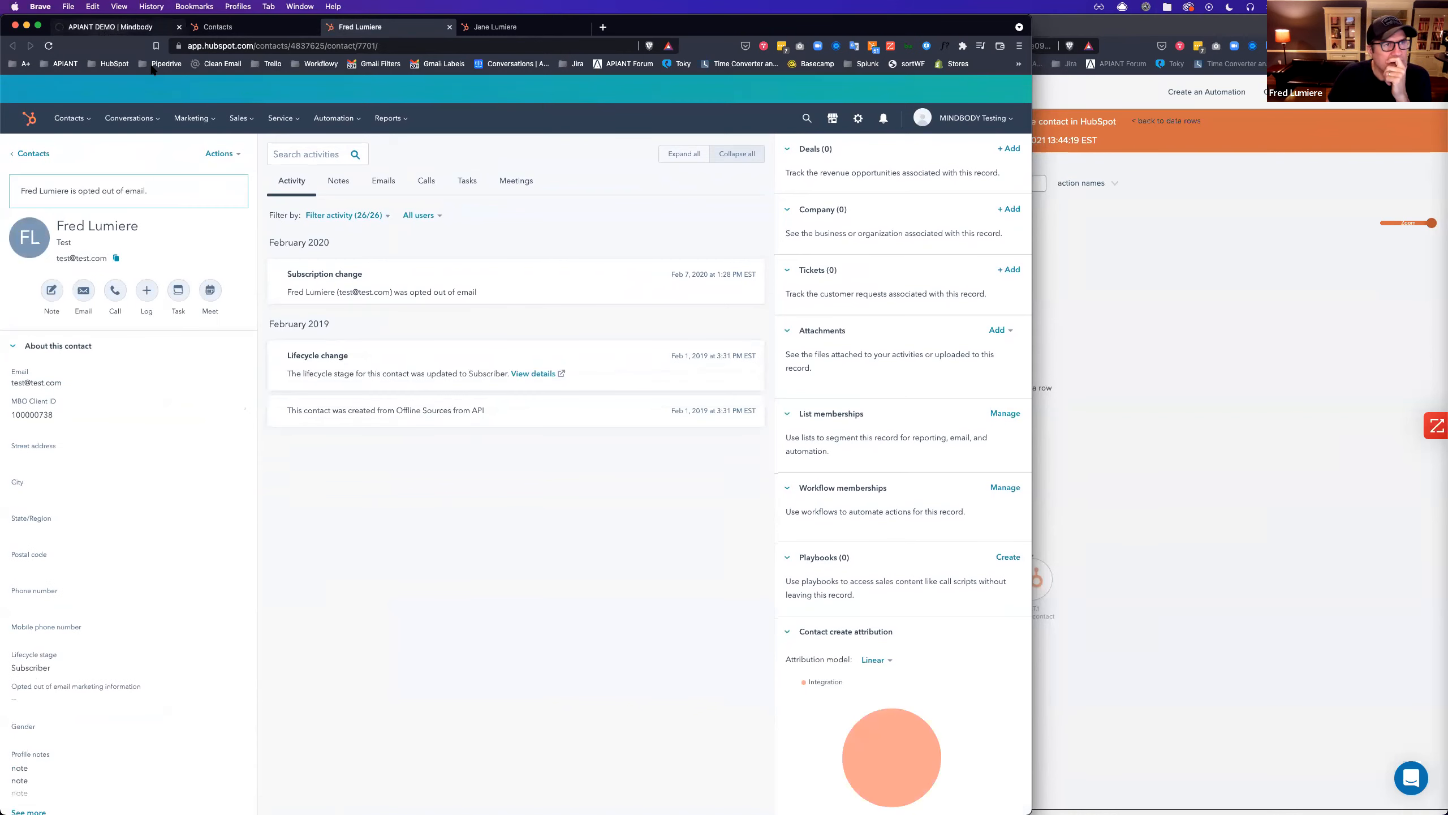
left_click(126, 26)
Search Mindbody clients by the shared test email and open client 100000738's profile.
left_click(84, 137)
type("fr")
key("BackSpace")
key("BackSpace")
type("test@test.com")
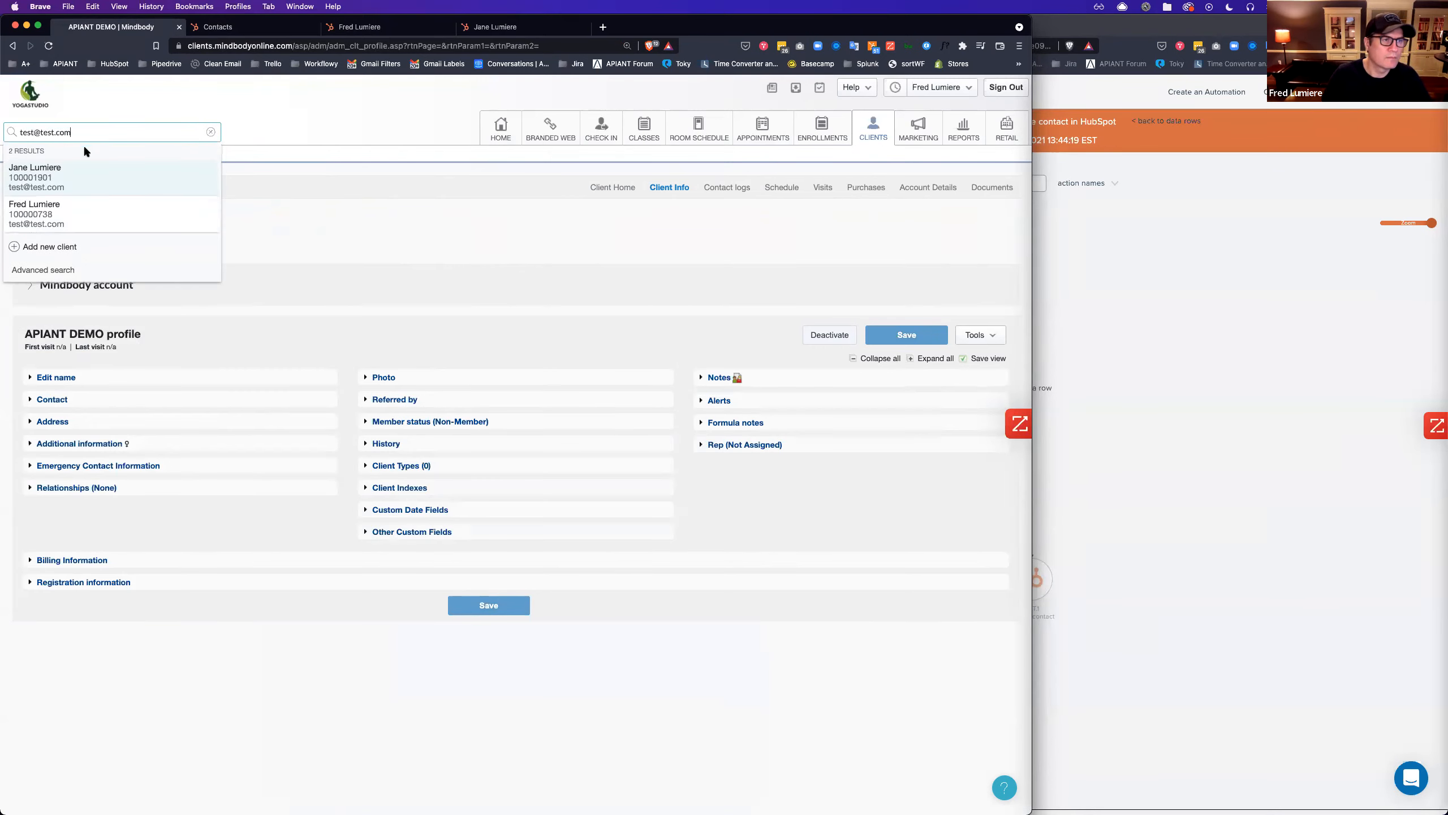
left_click(46, 216)
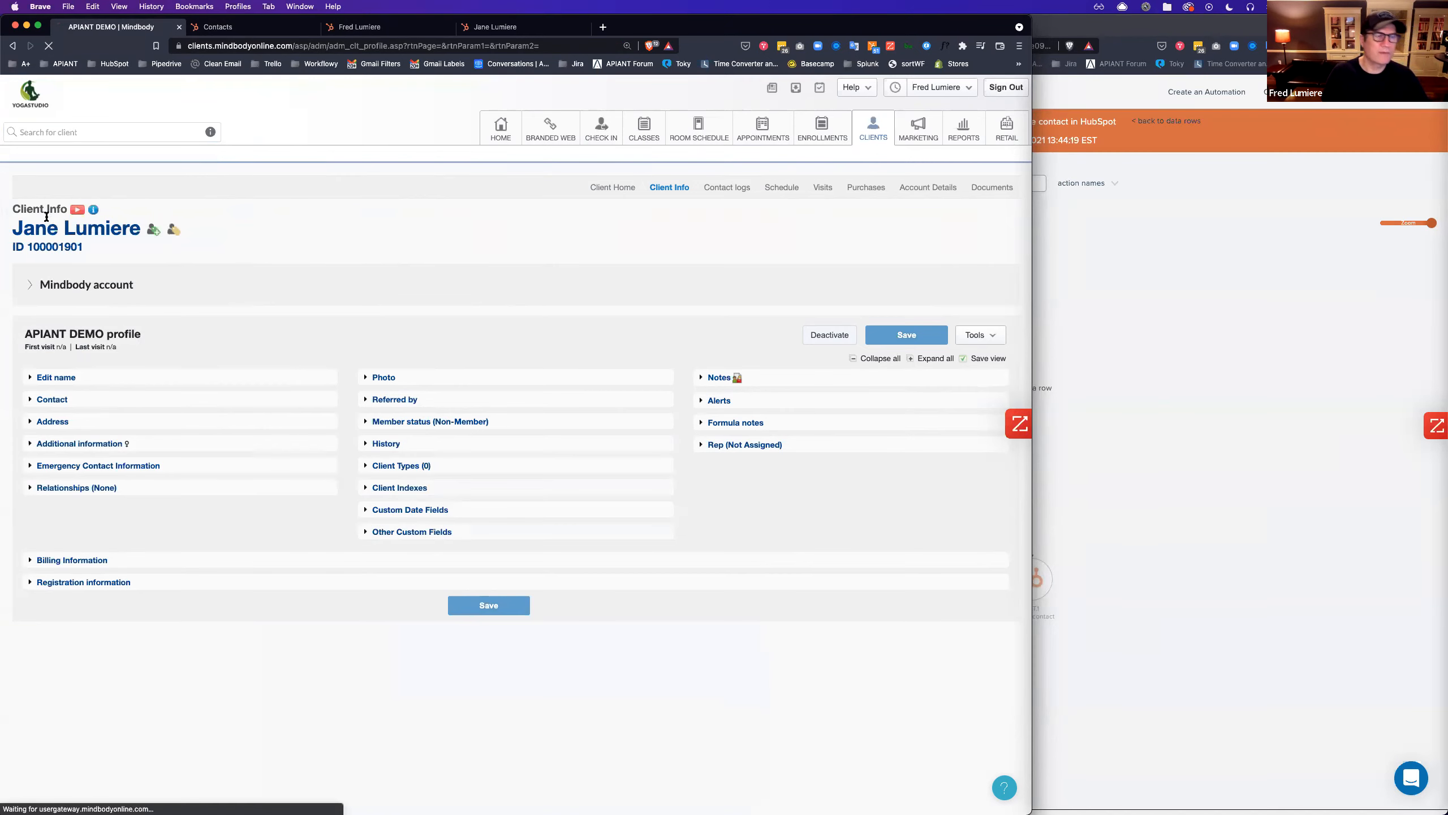
left_click(1158, 319)
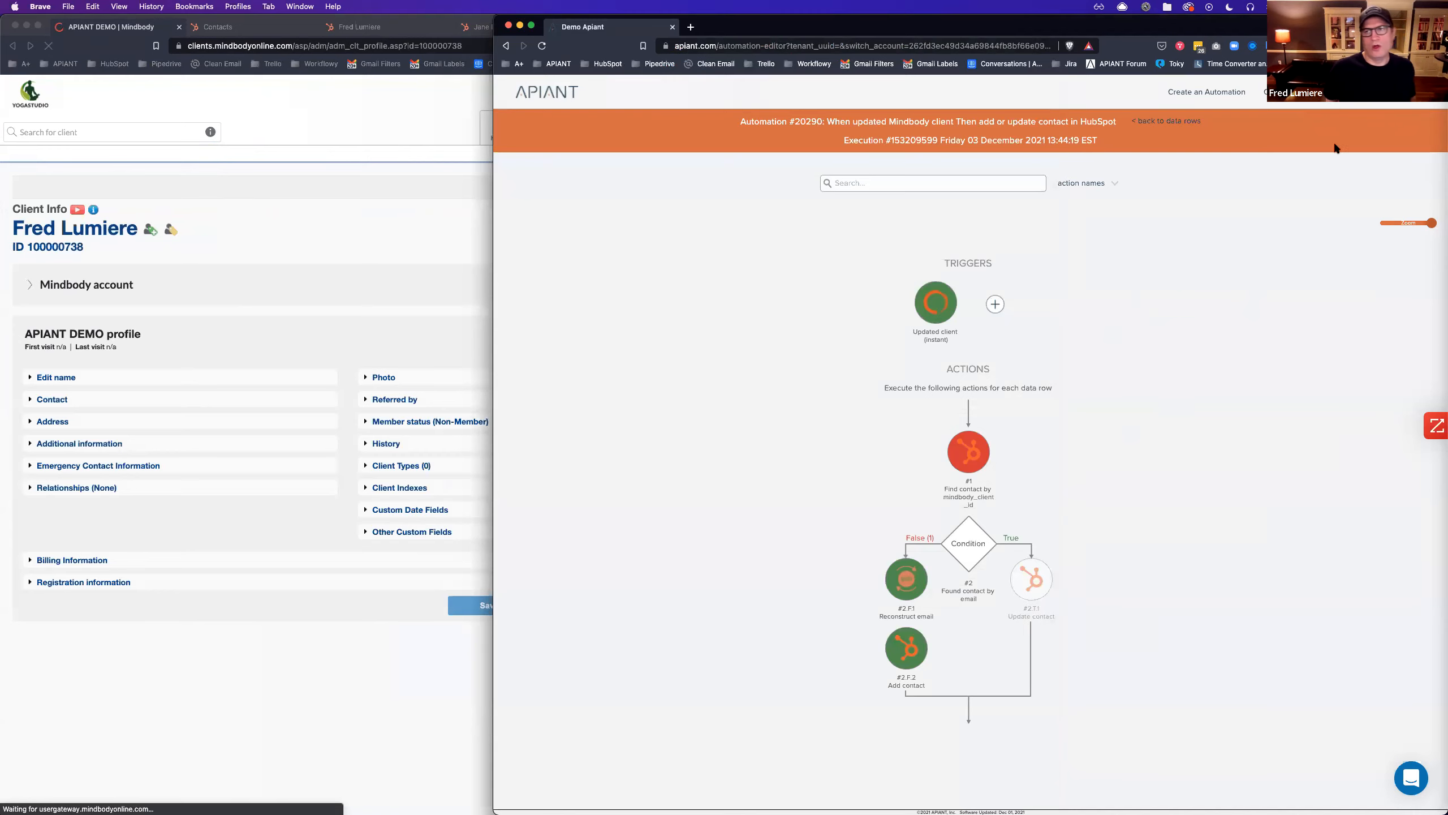
Open automation #20290 for editing from the My Dashboard gear menu.
left_click(1301, 91)
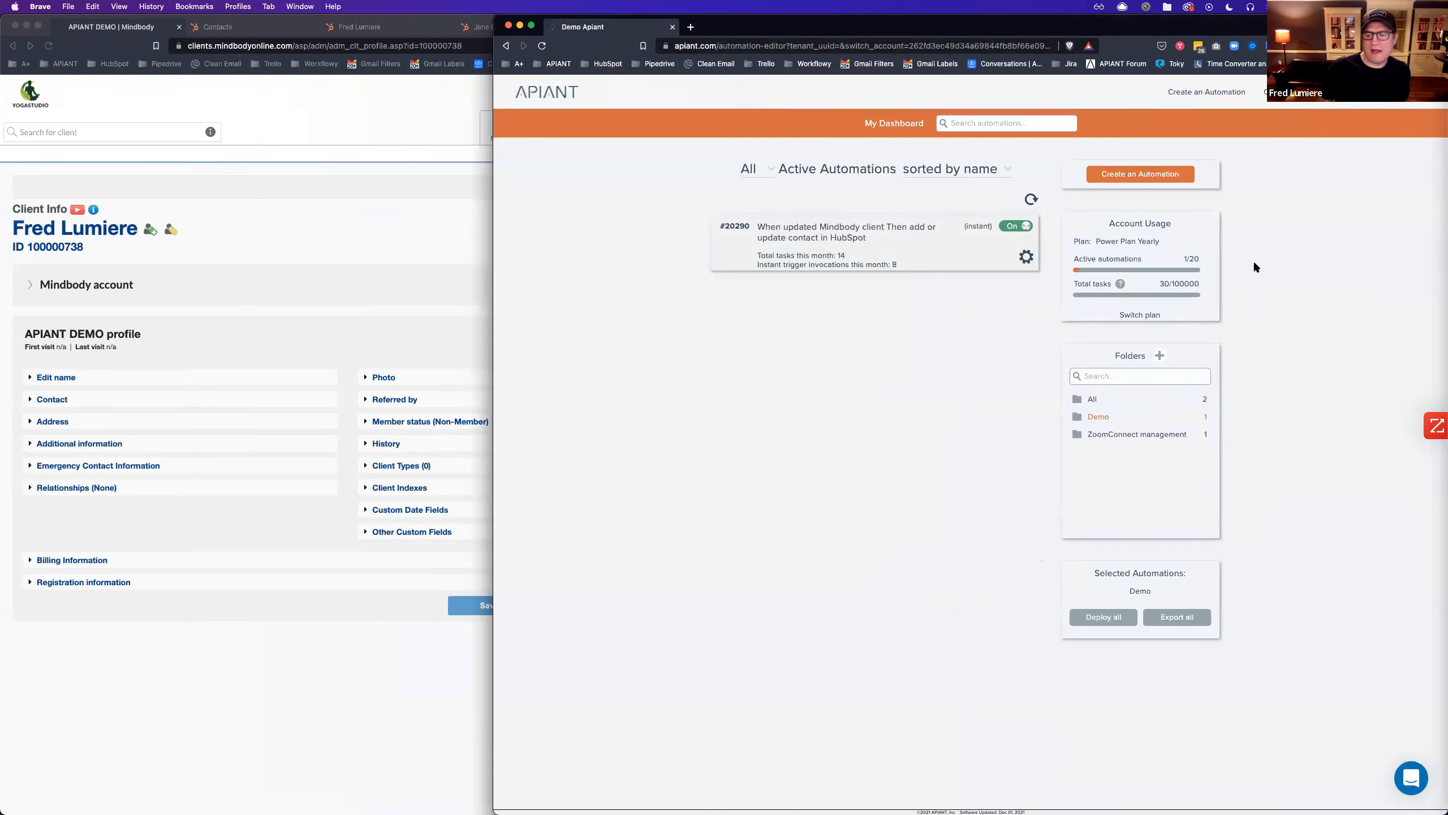
left_click(1026, 258)
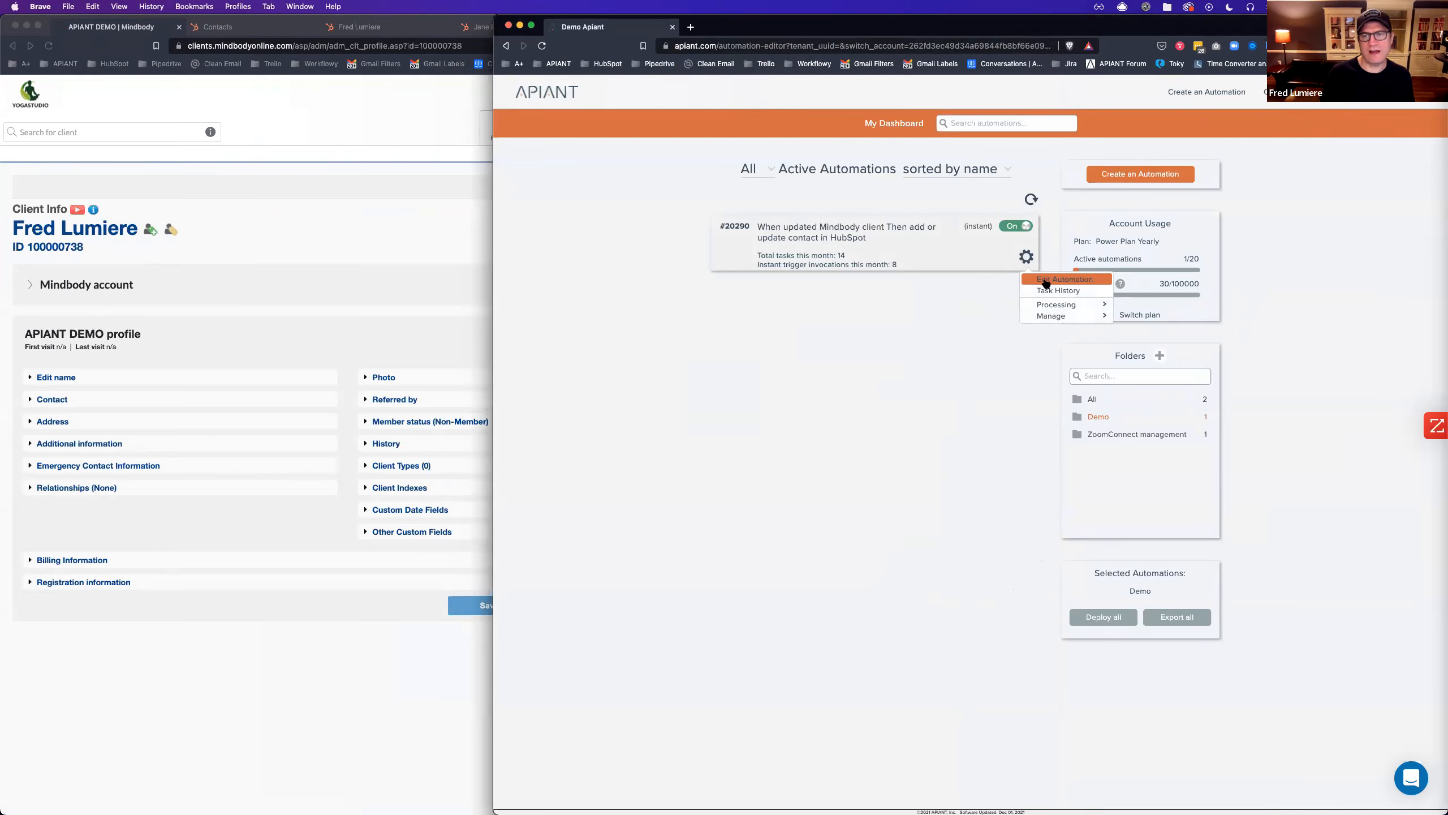
left_click(1048, 281)
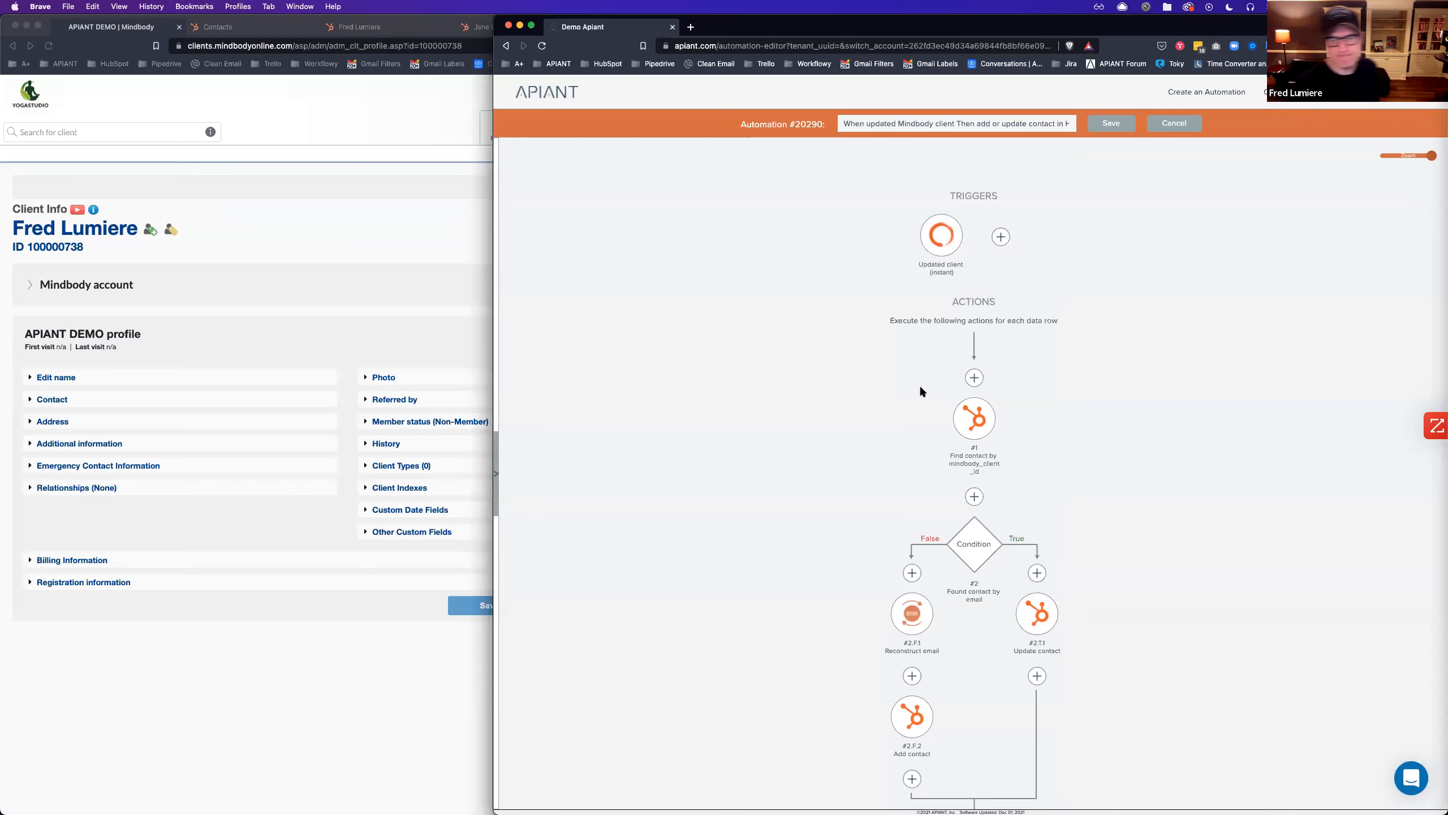
scroll(976, 394, "down", 3)
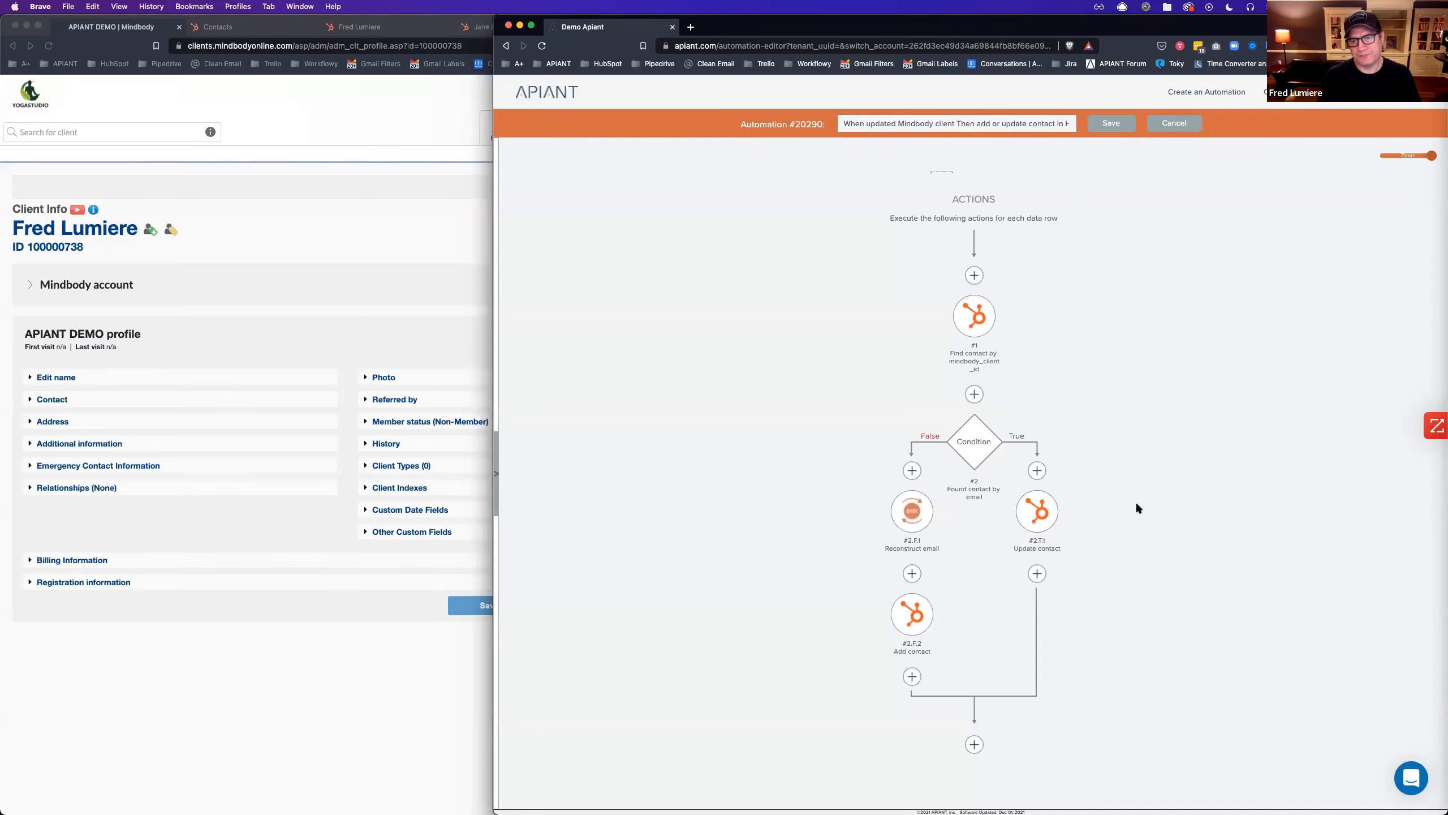
scroll(1132, 508, "up", 3)
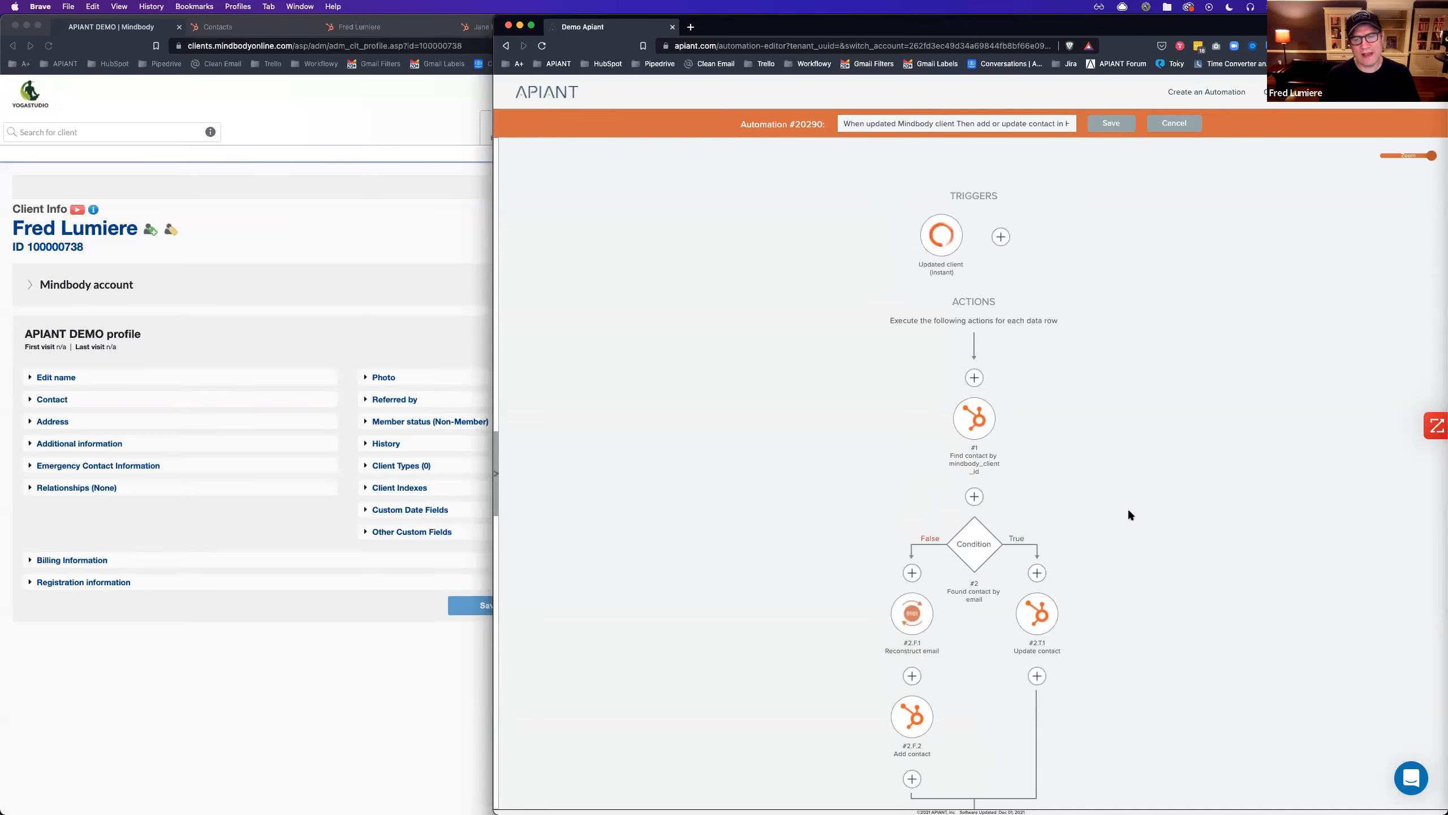
Expand the Mindbody client's Contact section and narrow the Apiant editor to show the email.
left_click(192, 650)
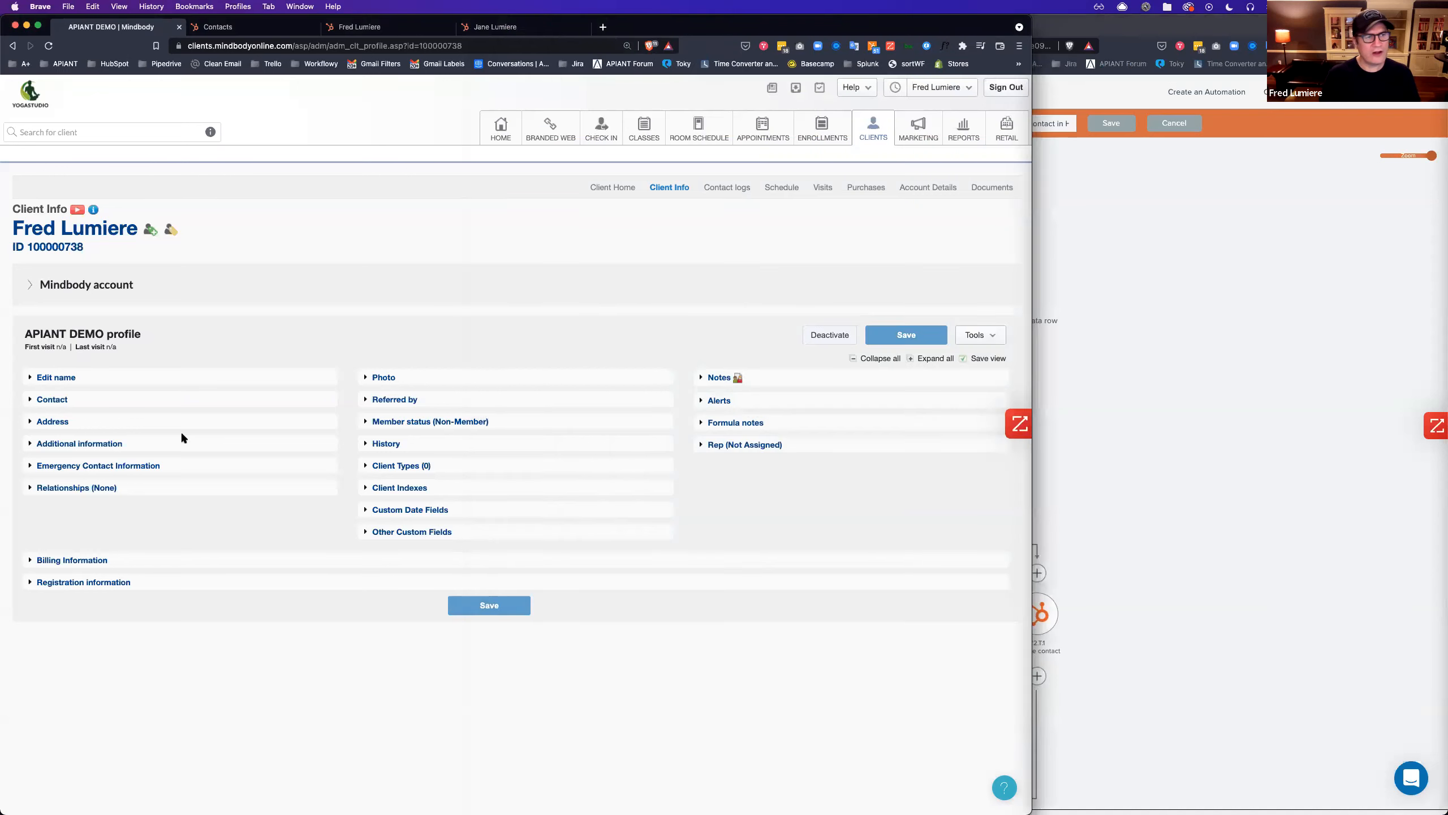
left_click(52, 405)
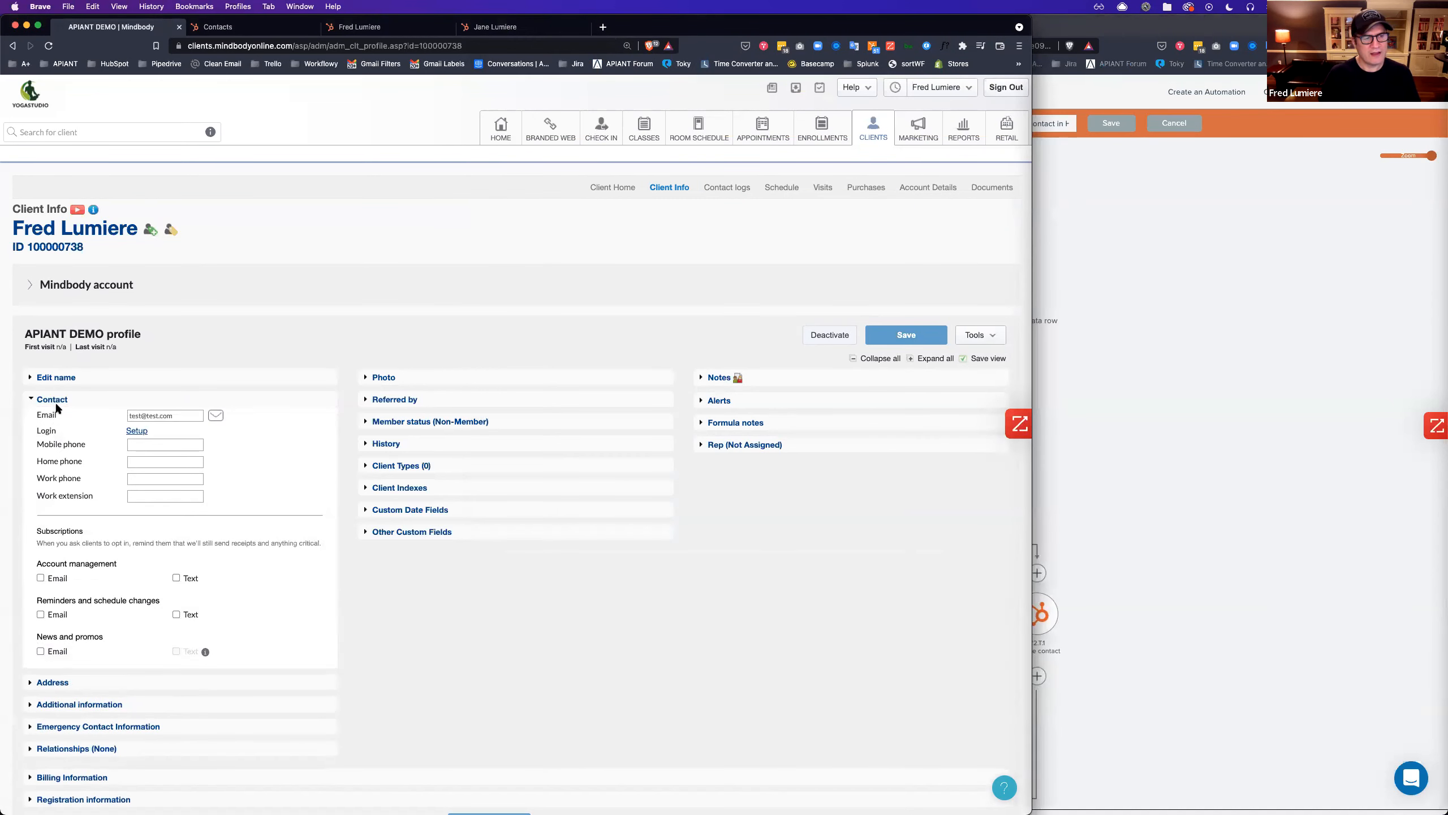
left_click(1260, 334)
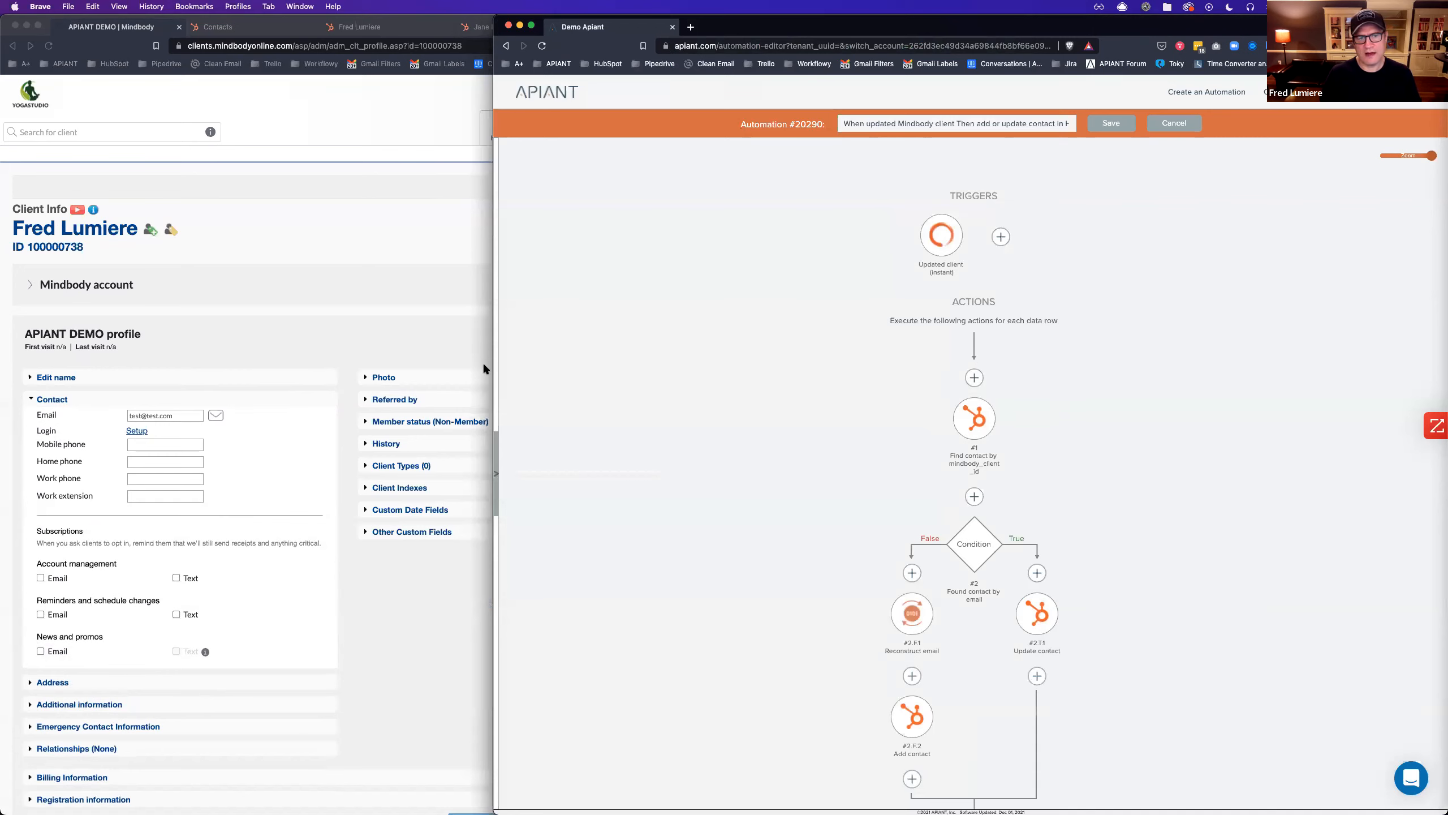
left_click_drag(493, 365, 646, 365)
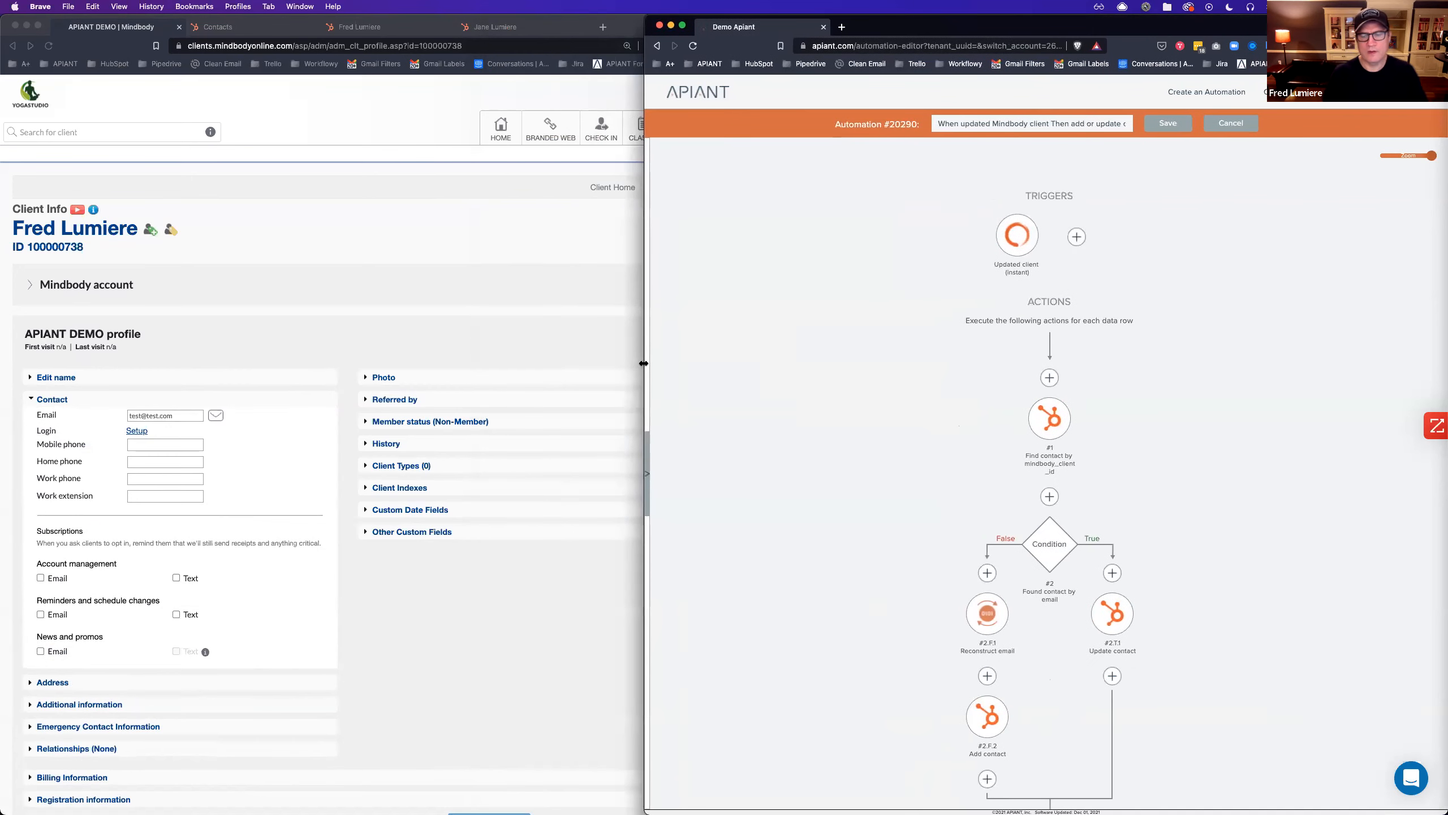
scroll(808, 396, "down", 1)
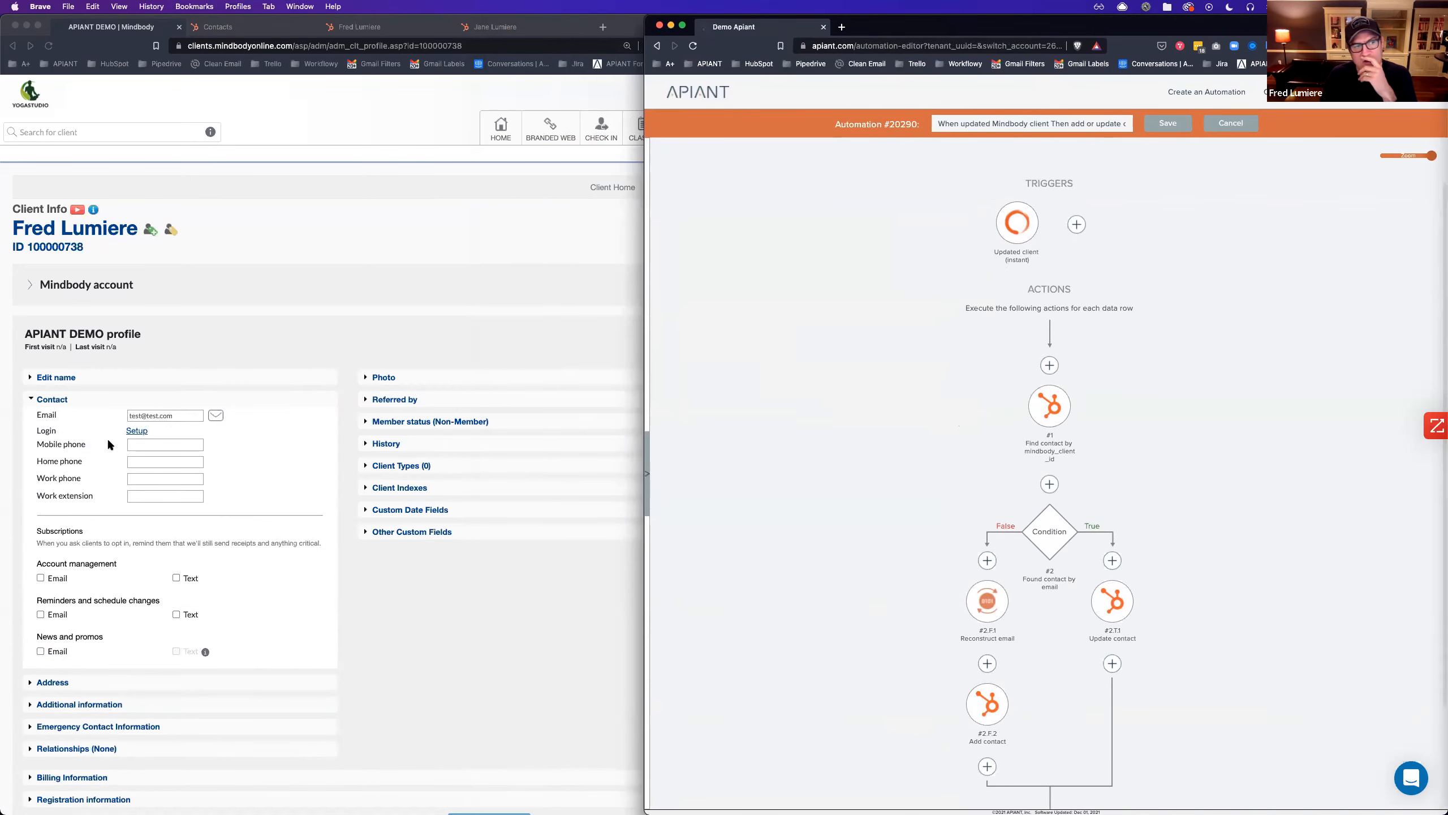
scroll(889, 517, "down", 2)
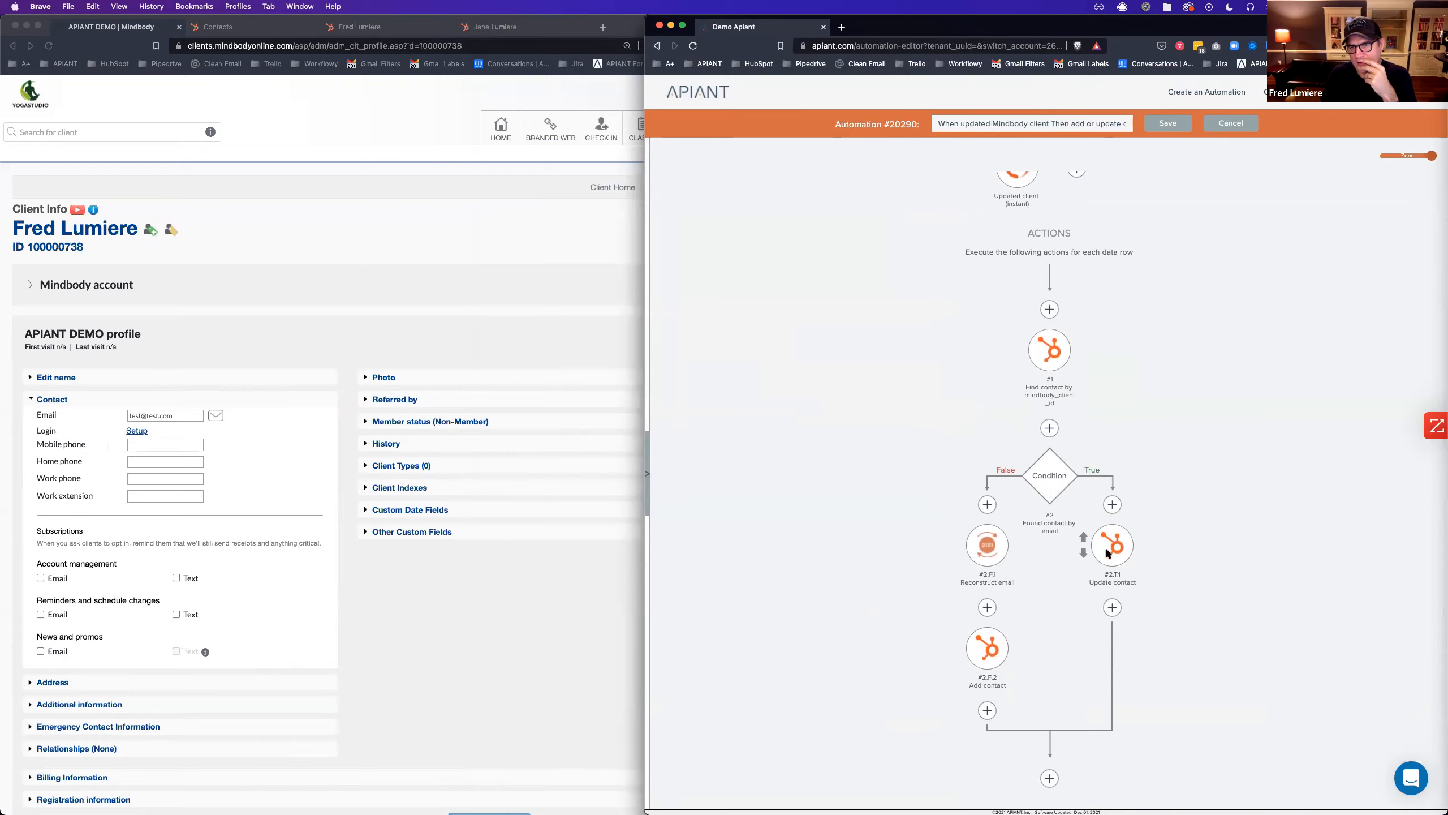
Rename the Condition step to 'Found contact by client id'.
left_click(1049, 473)
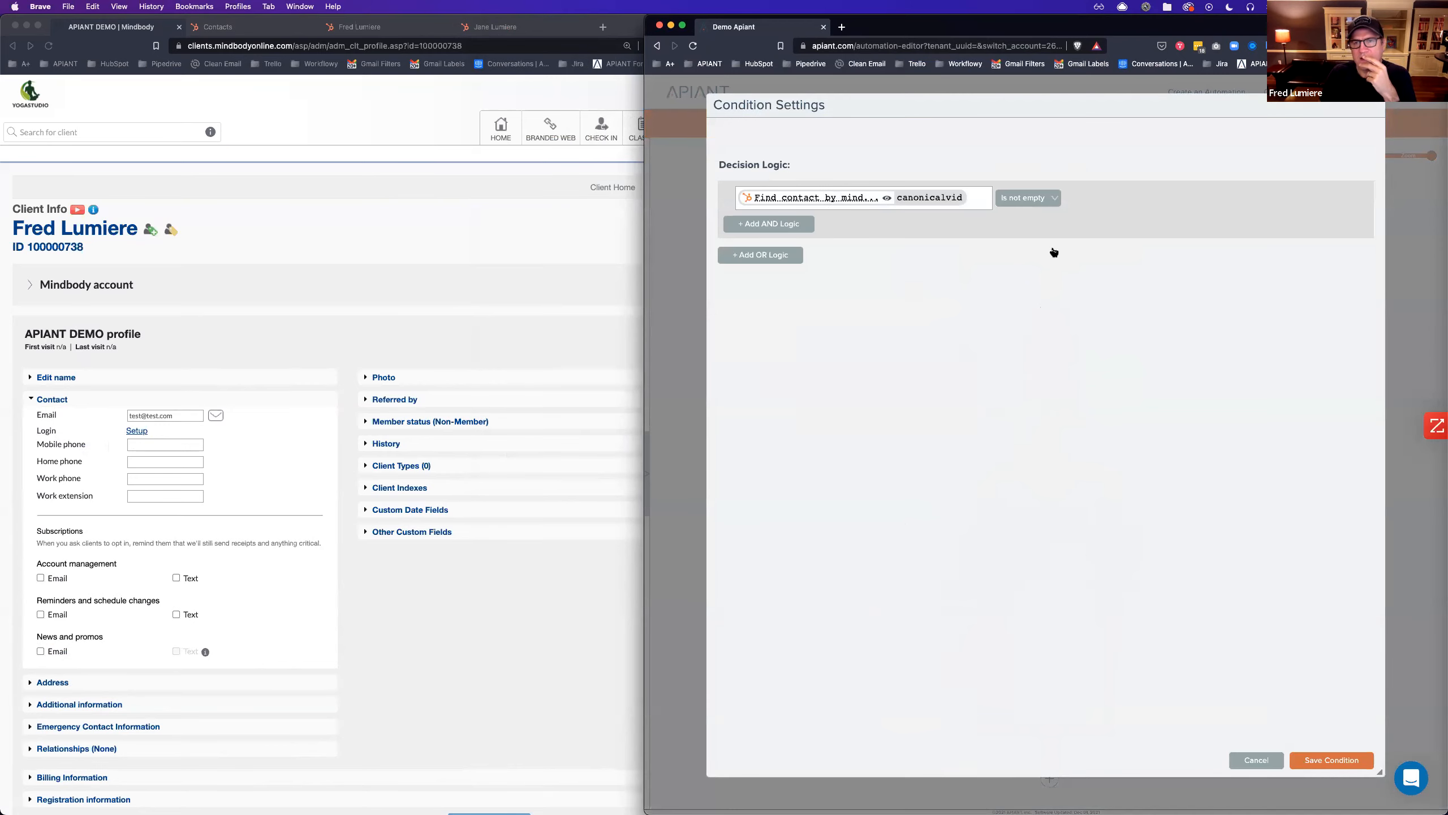
left_click(1254, 760)
right_click(1048, 482)
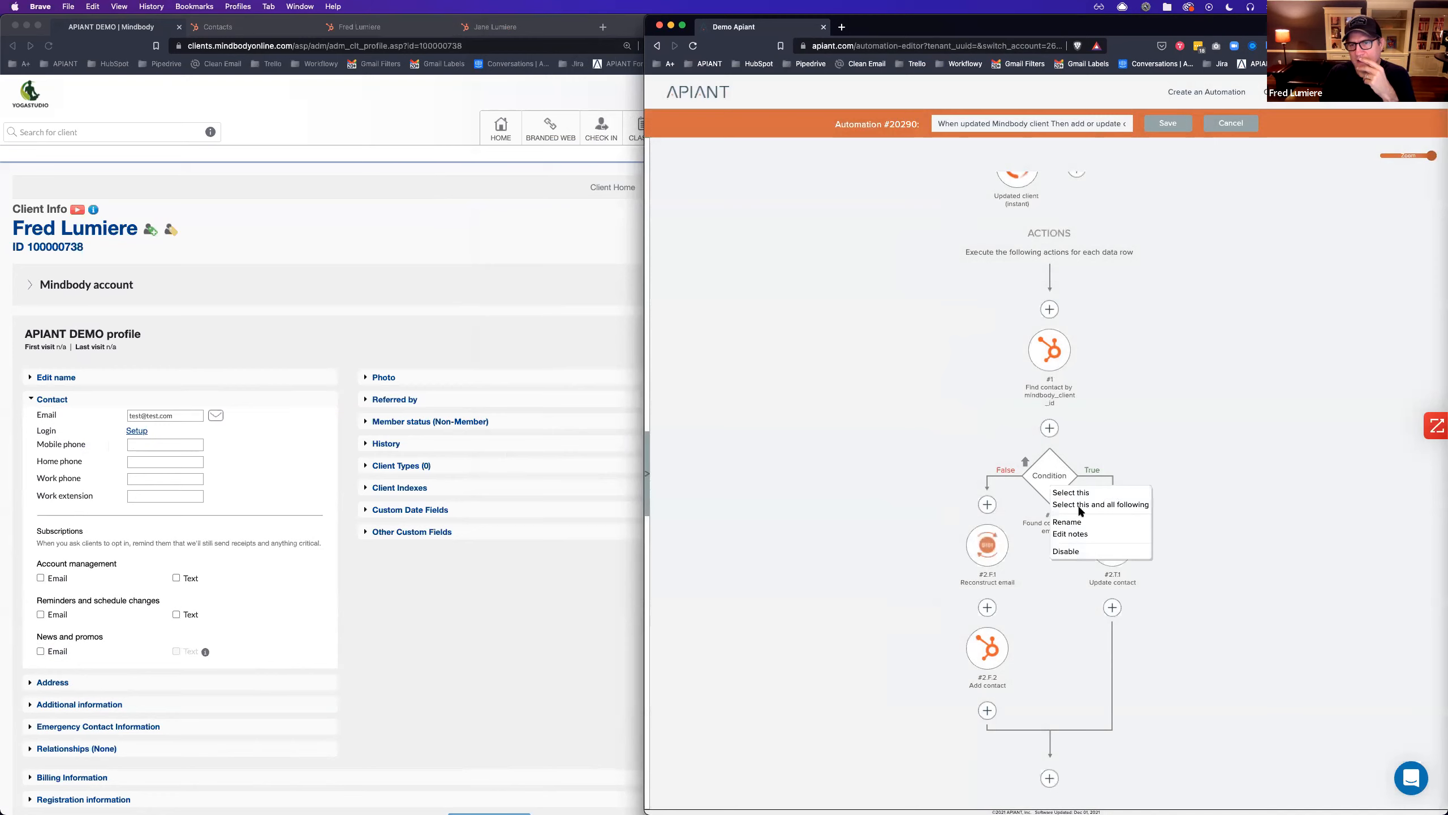
left_click(1067, 522)
double_click(1184, 467)
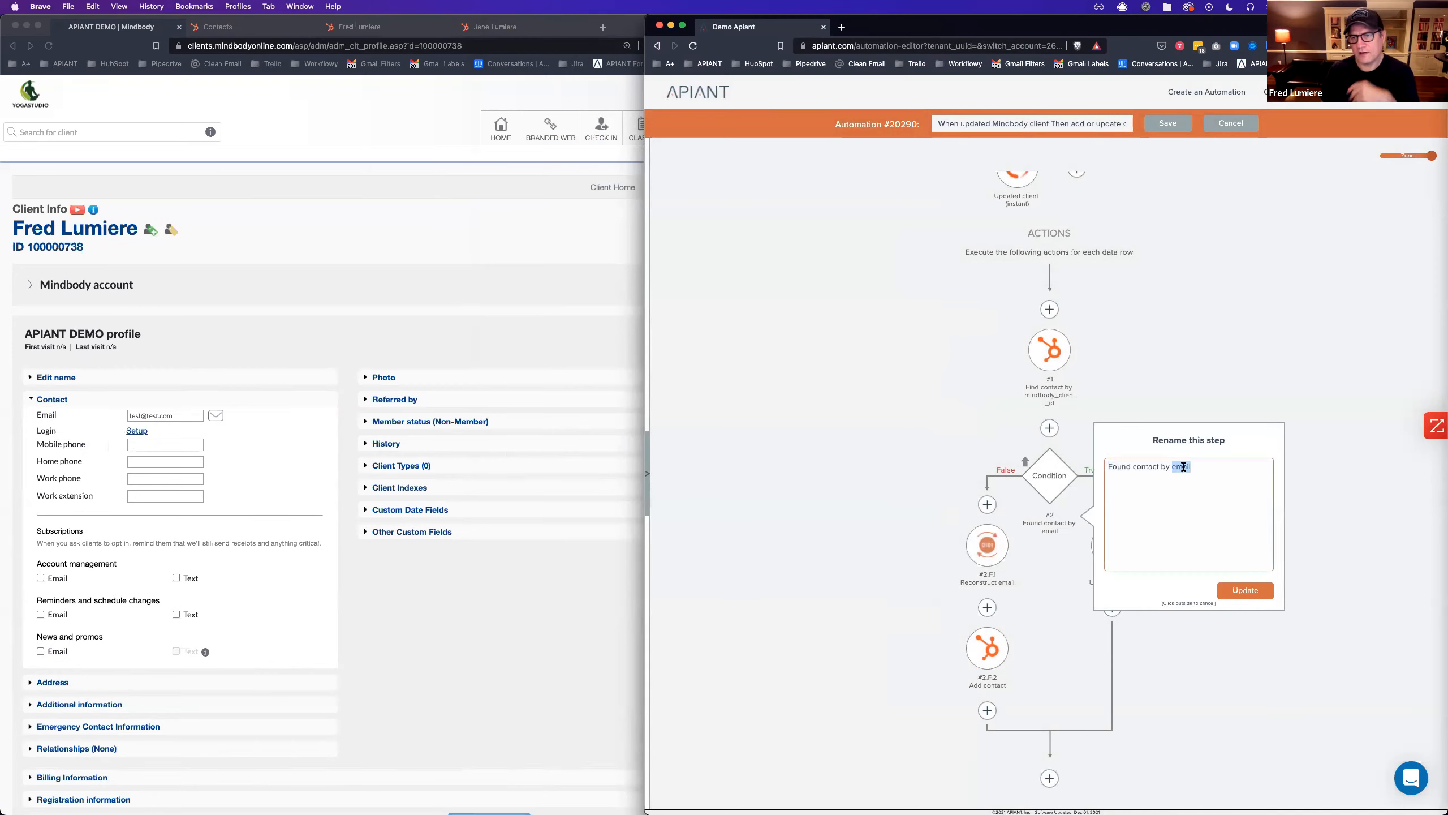
type("client id")
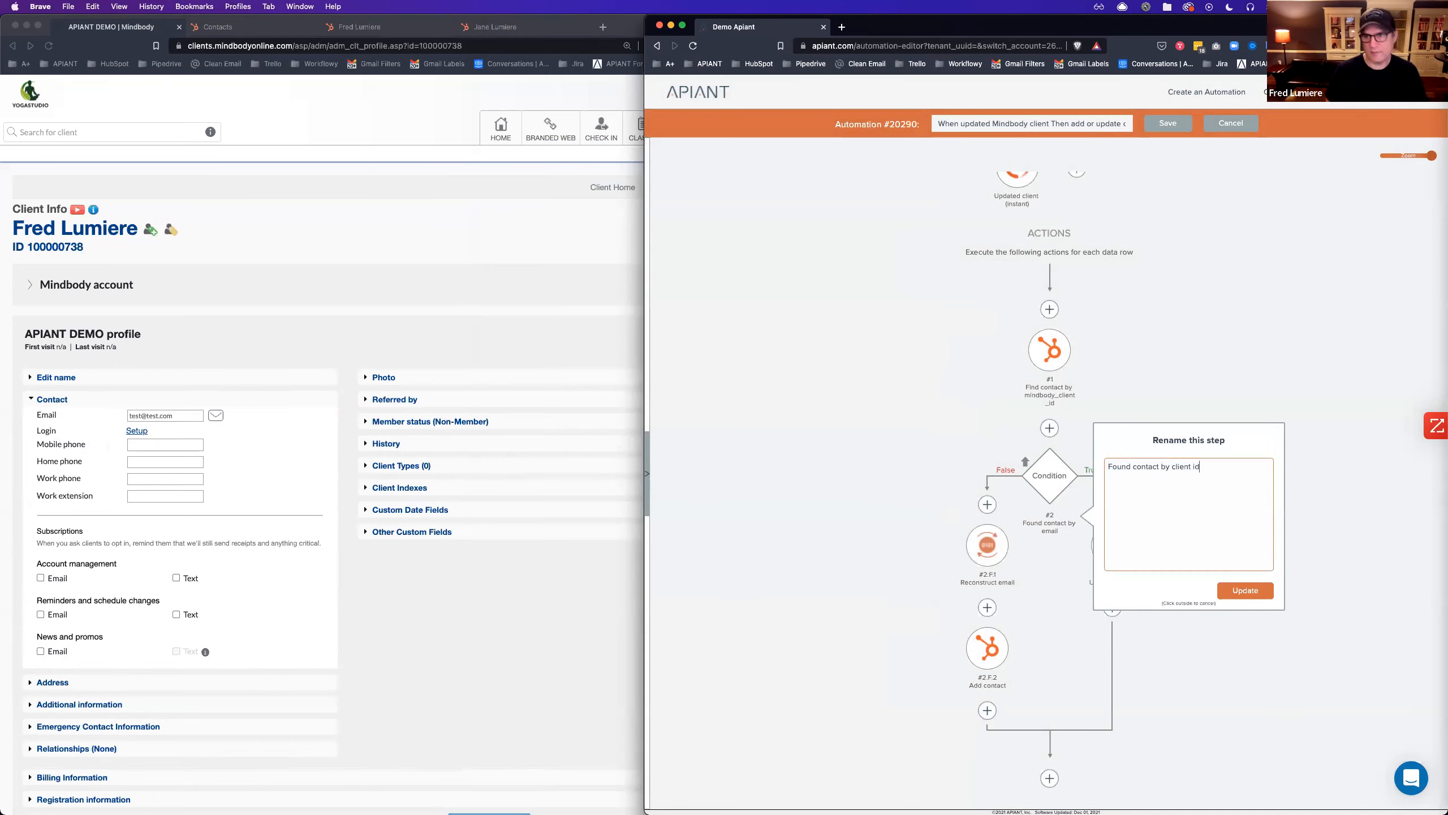
left_click(1254, 589)
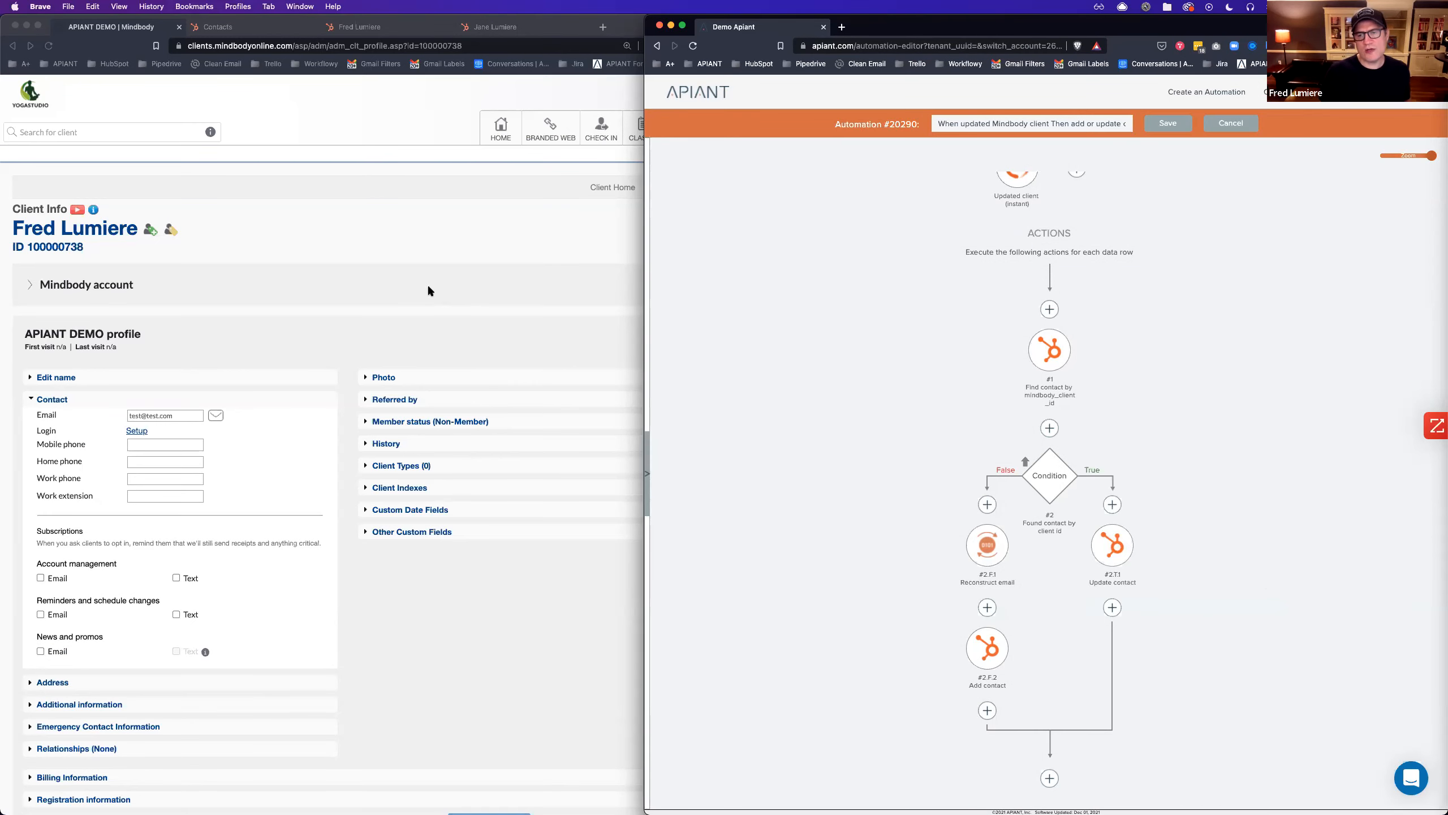
left_click(412, 272)
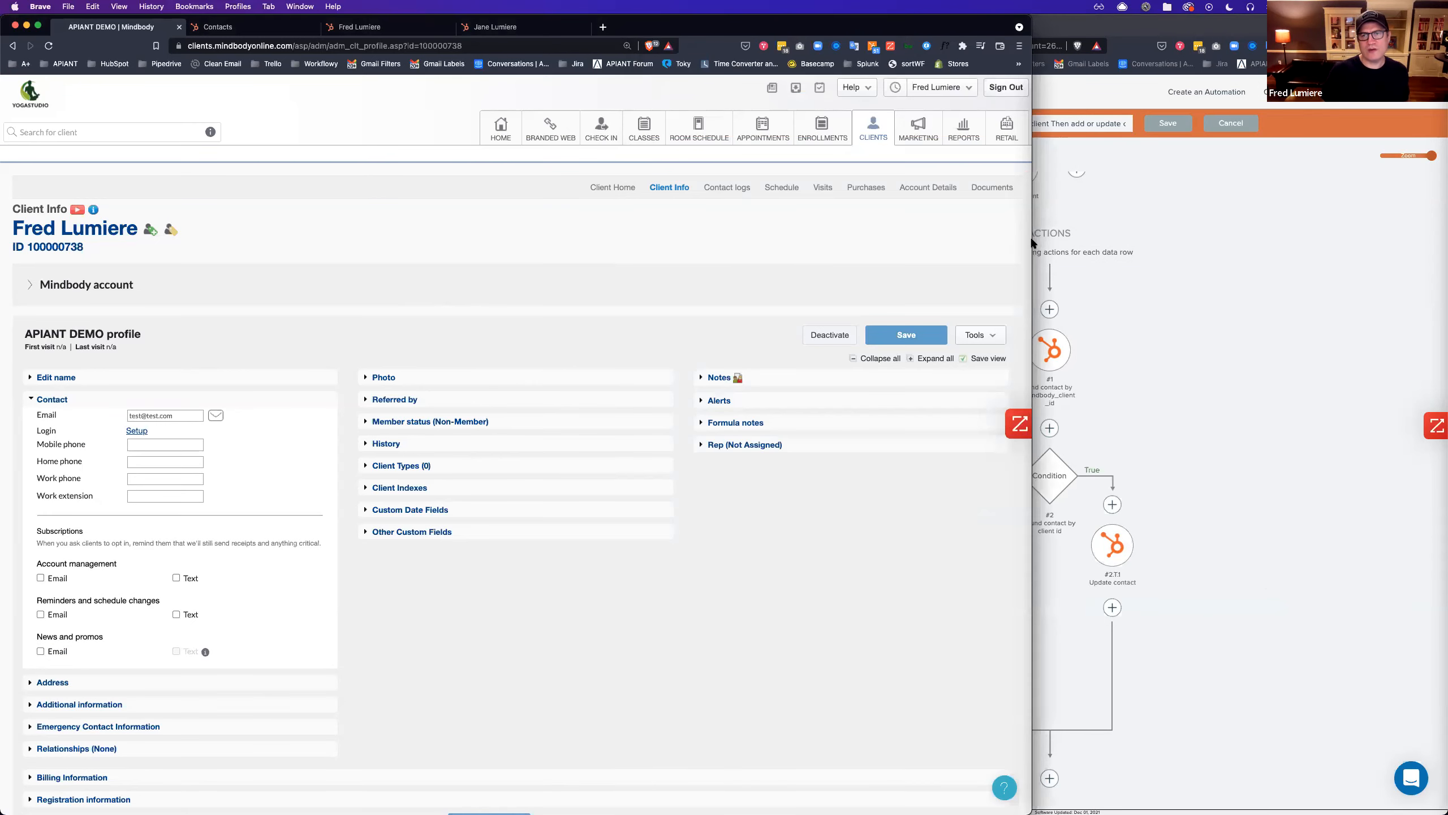
Narrow the Mindbody window and switch to HubSpot's contacts list.
left_click_drag(1033, 240, 942, 252)
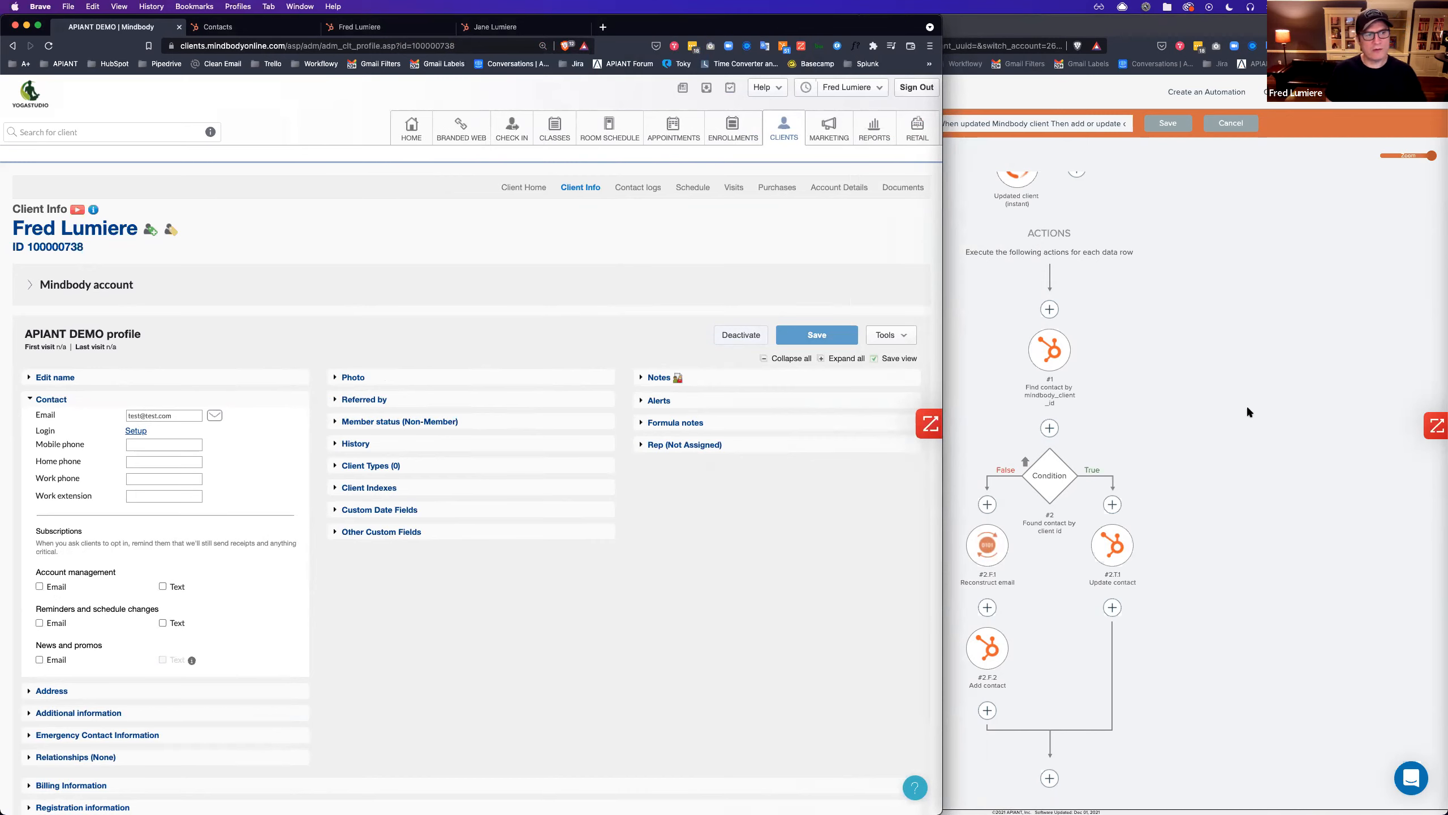
left_click(245, 27)
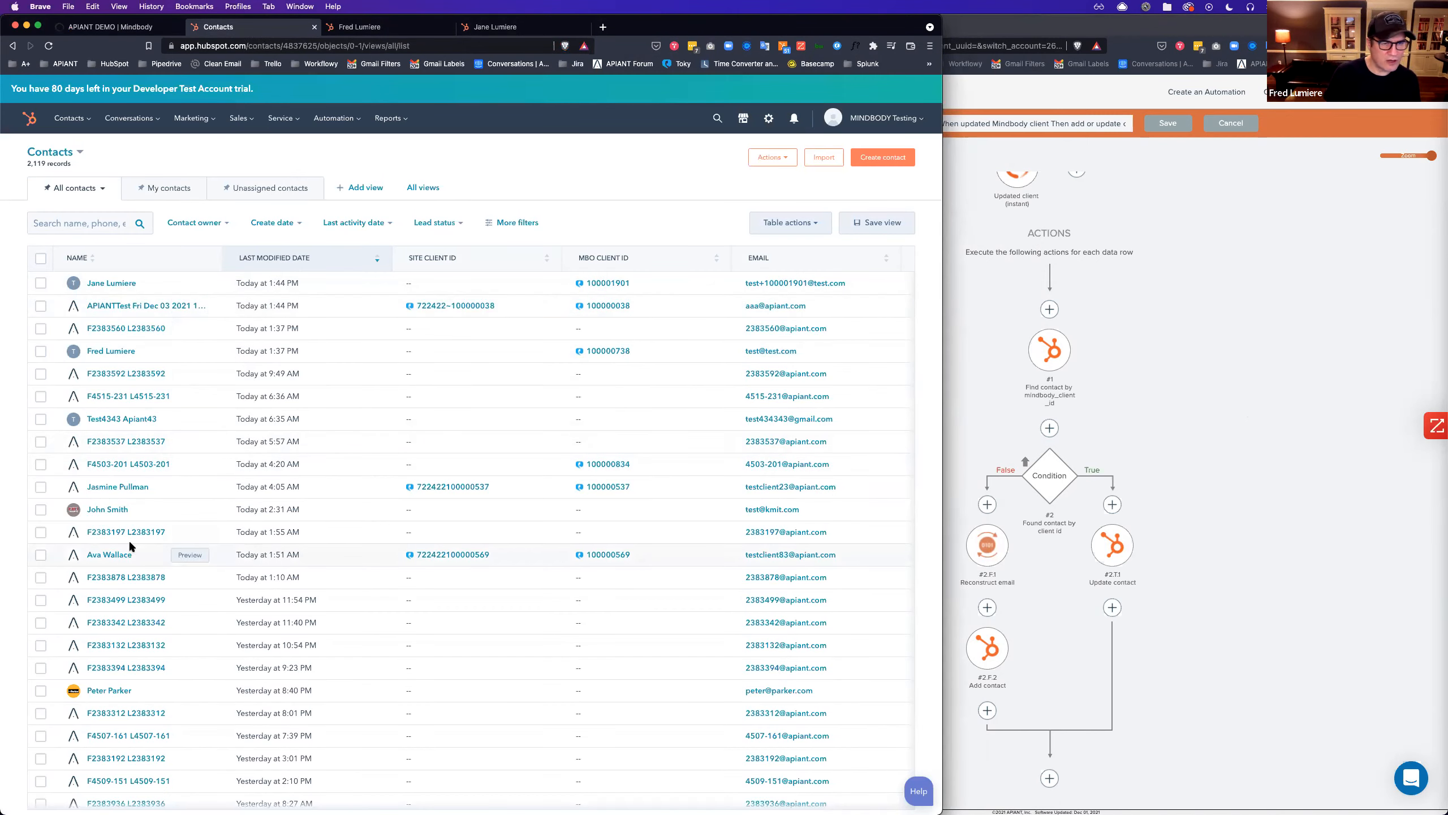
Open an existing HubSpot contact's record and select its email address.
left_click(95, 558)
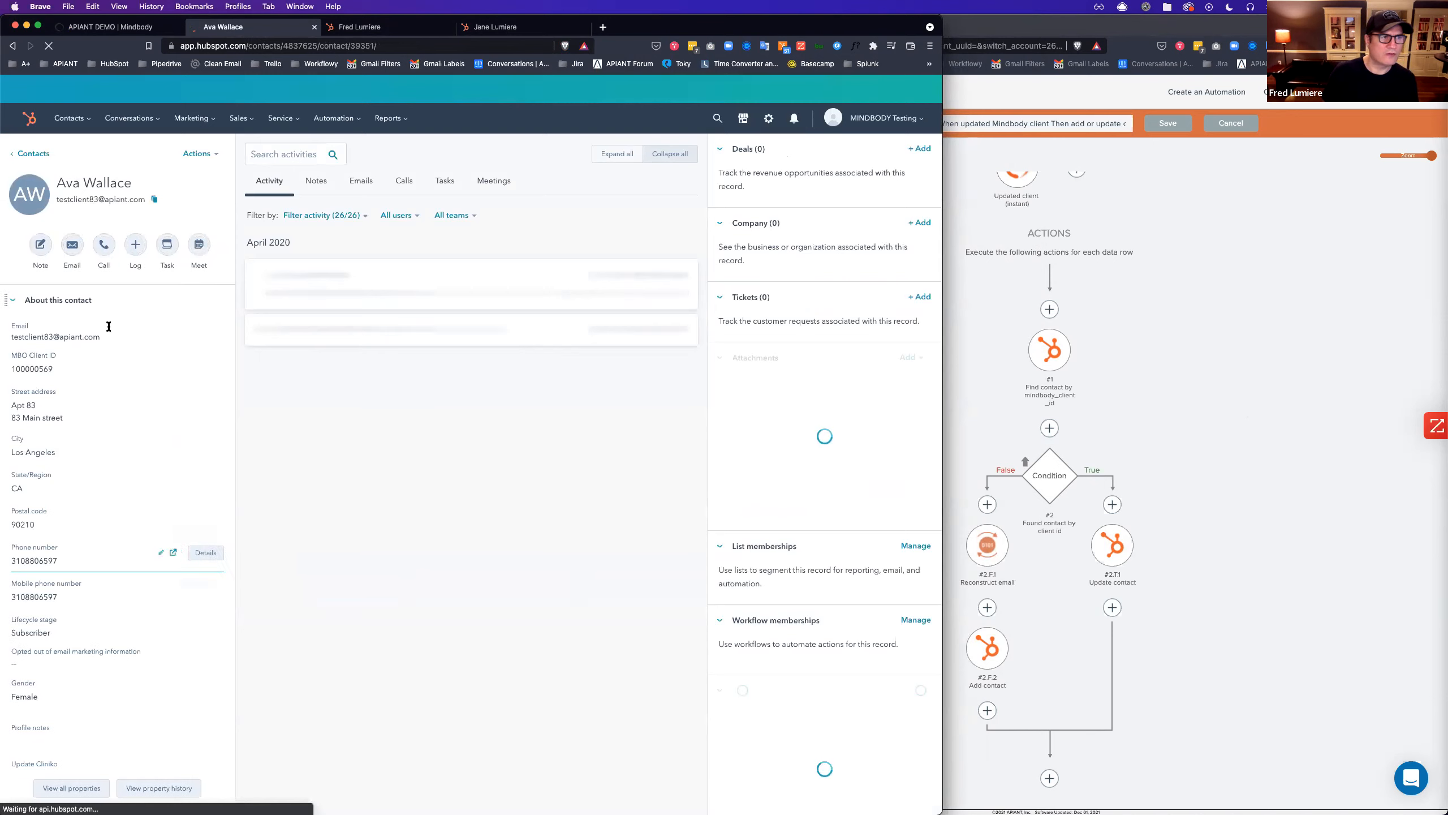
triple_click(79, 337)
key("super+c")
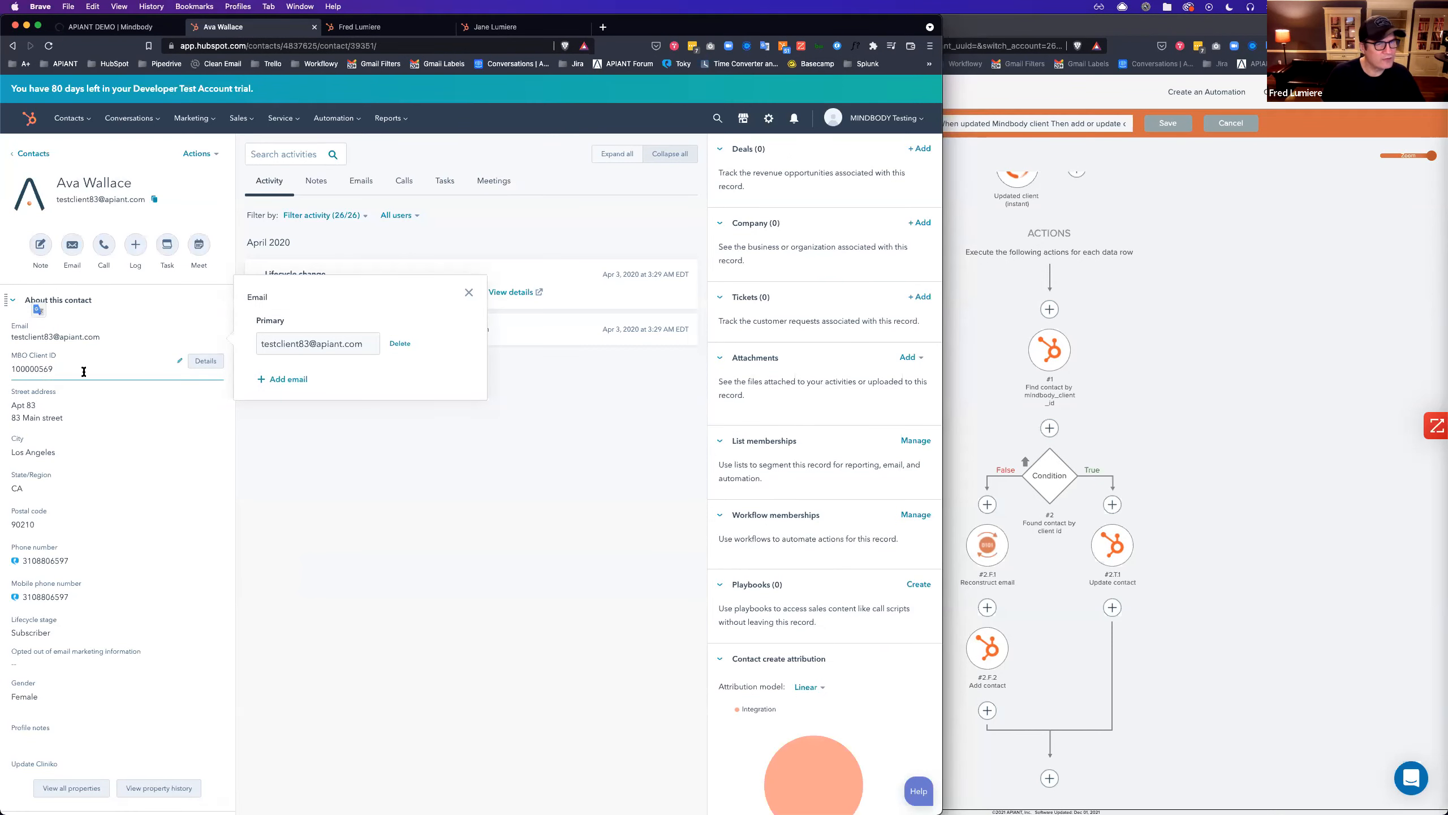
left_click(119, 30)
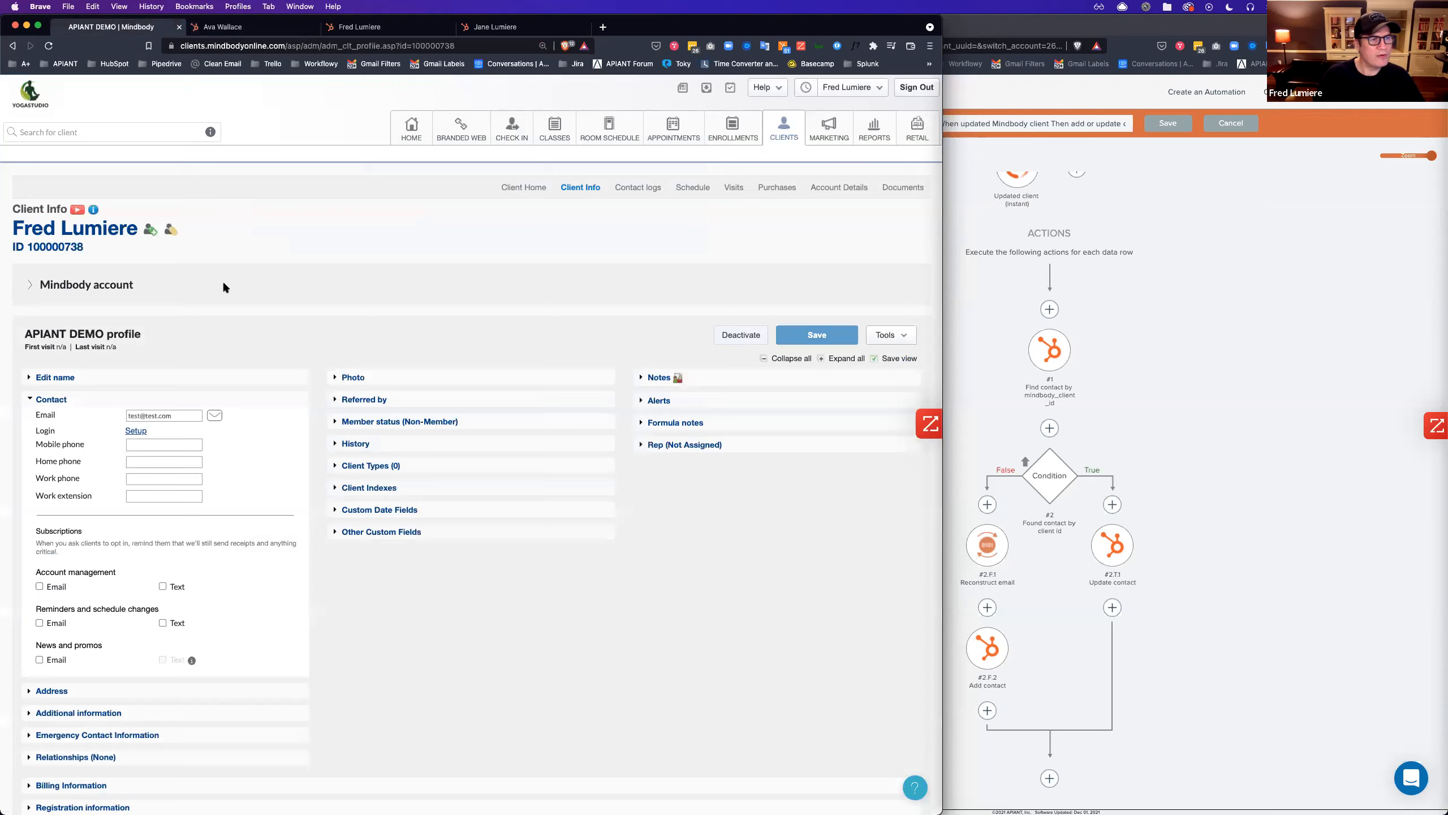
Paste the HubSpot contact's email into the Mindbody client's Email field.
triple_click(135, 416)
key("super+v")
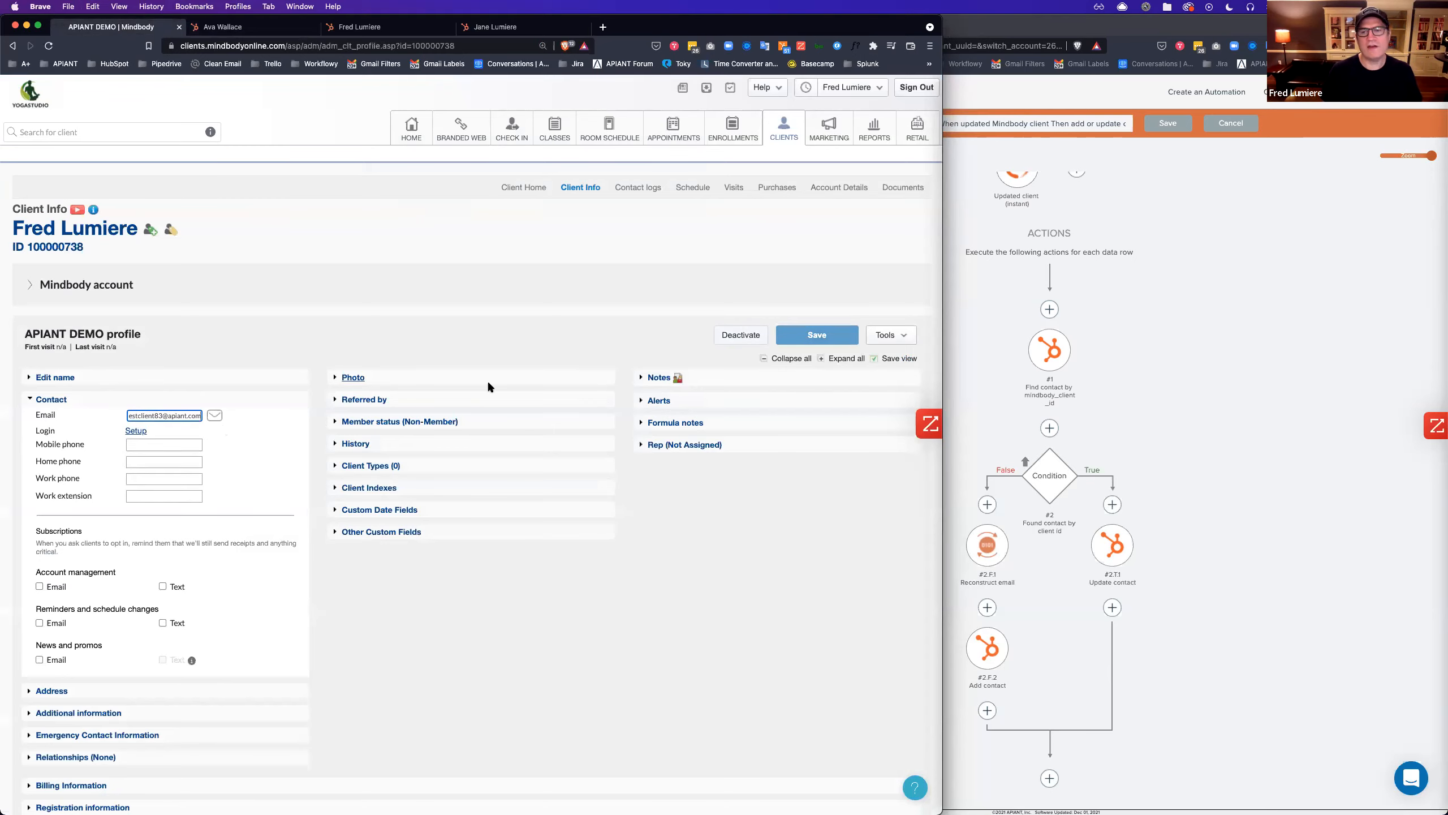
left_click(1185, 310)
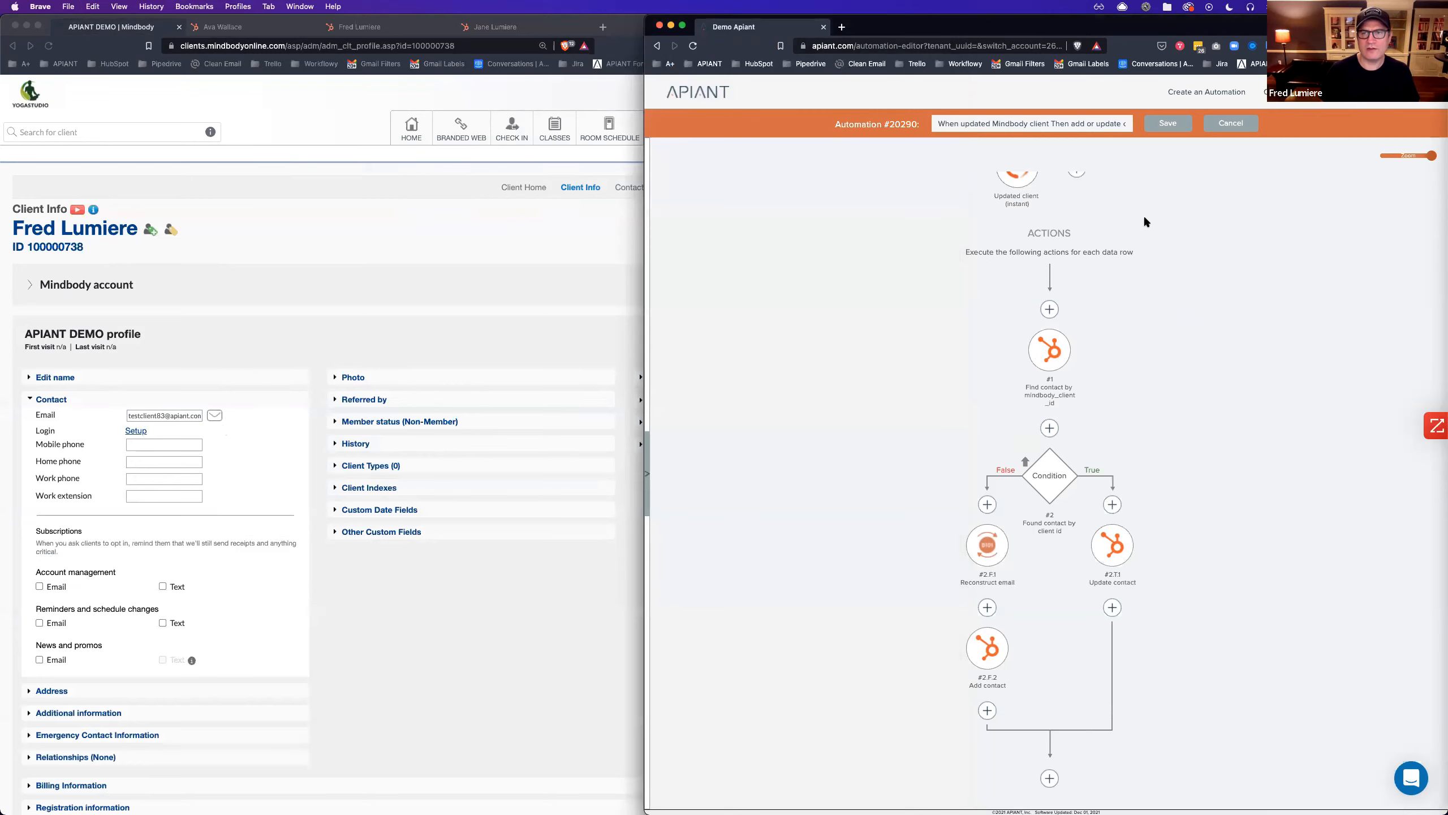
Open the Update contact step and filter its fields down to Email.
scroll(1143, 217, "up", 2)
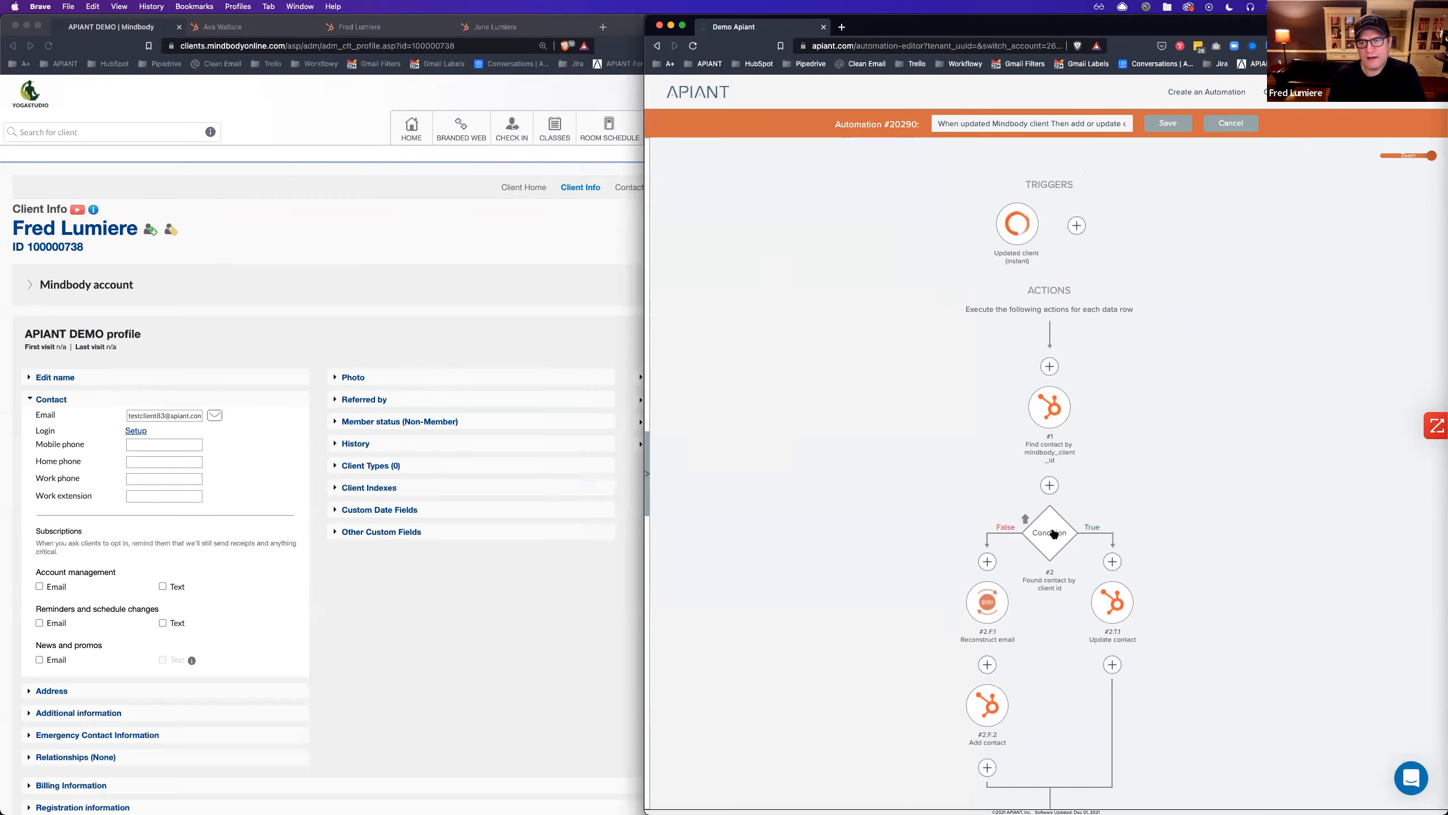
scroll(1055, 535, "down", 3)
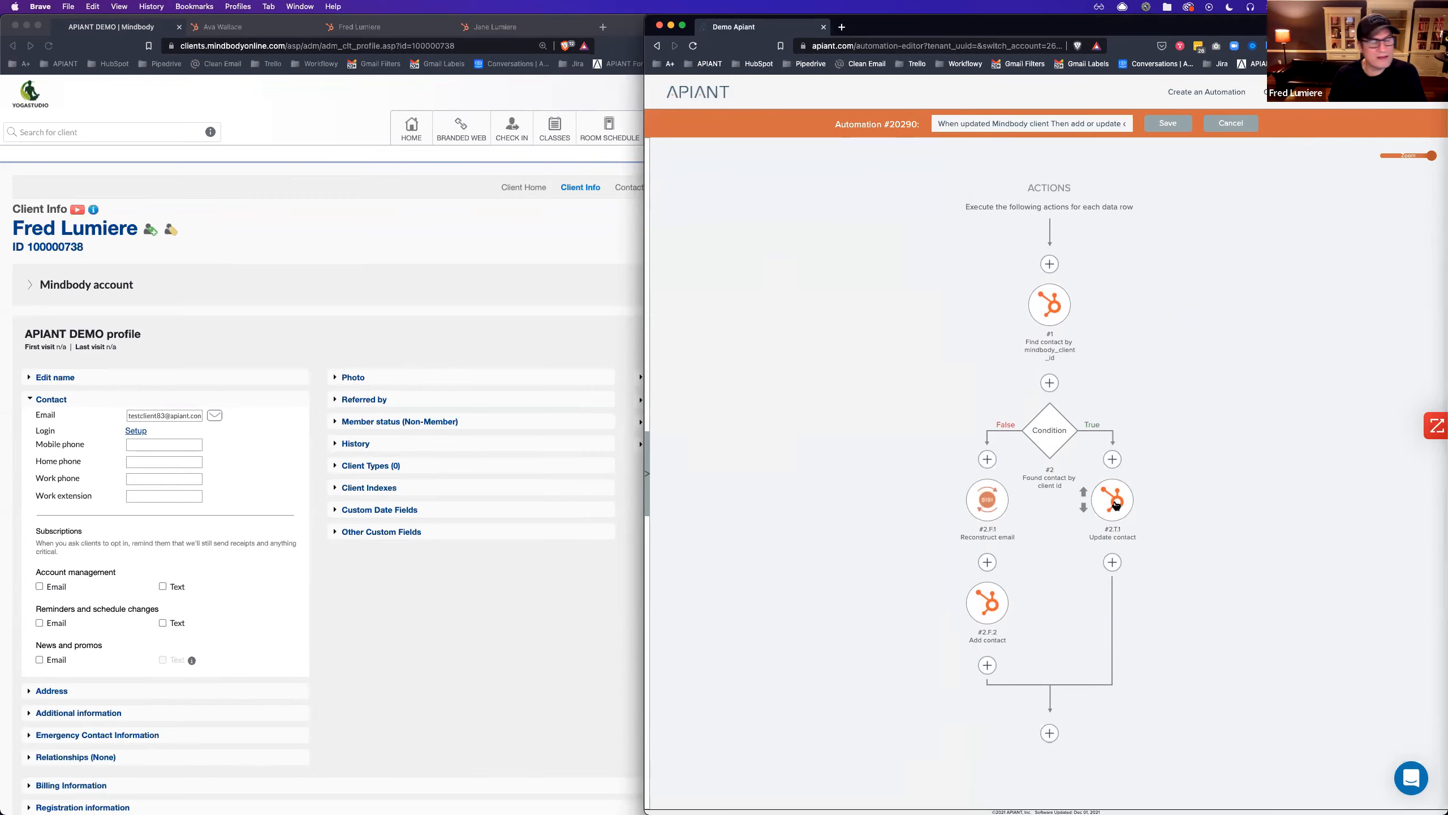
left_click(1114, 503)
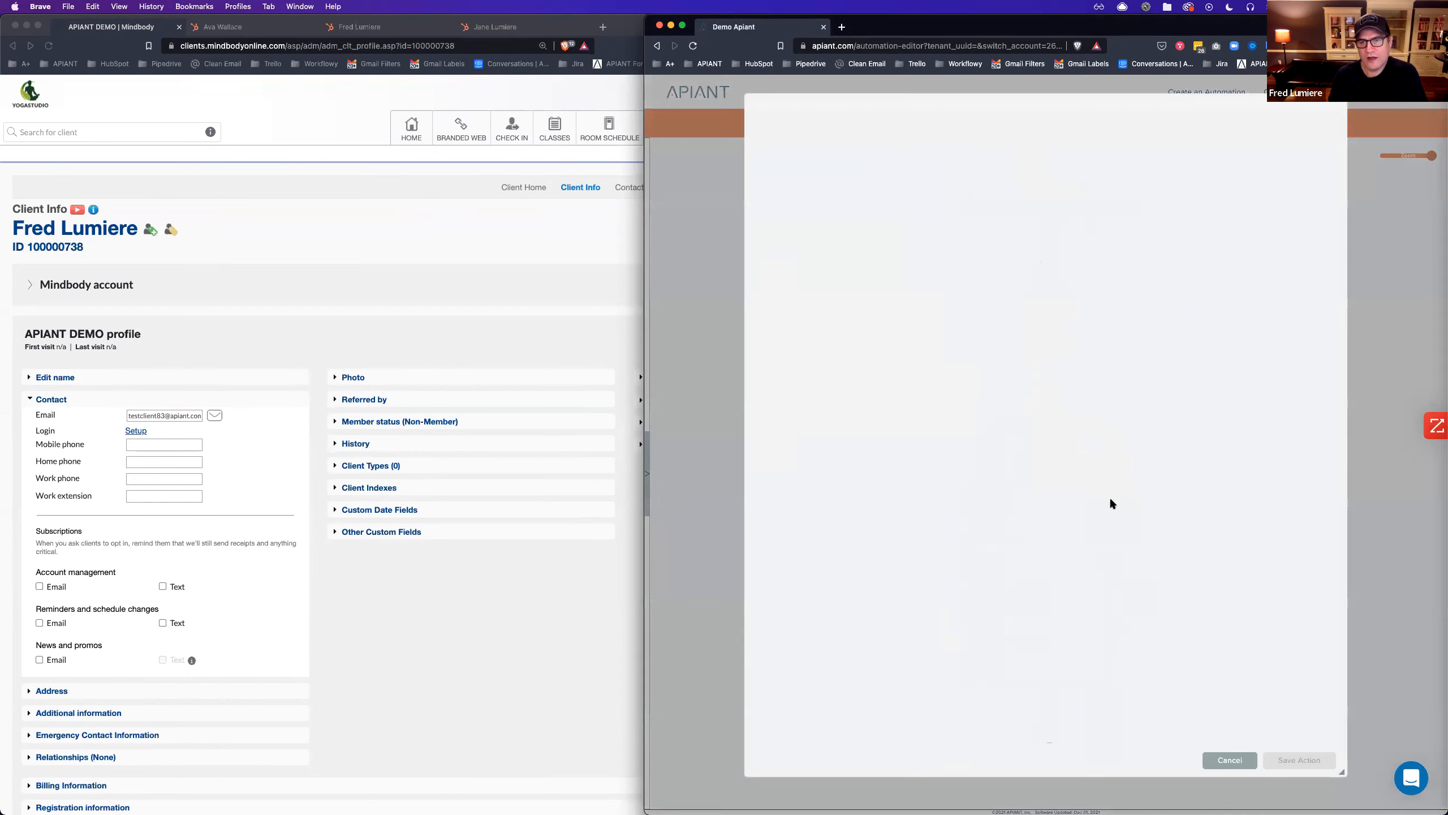
left_click(1031, 309)
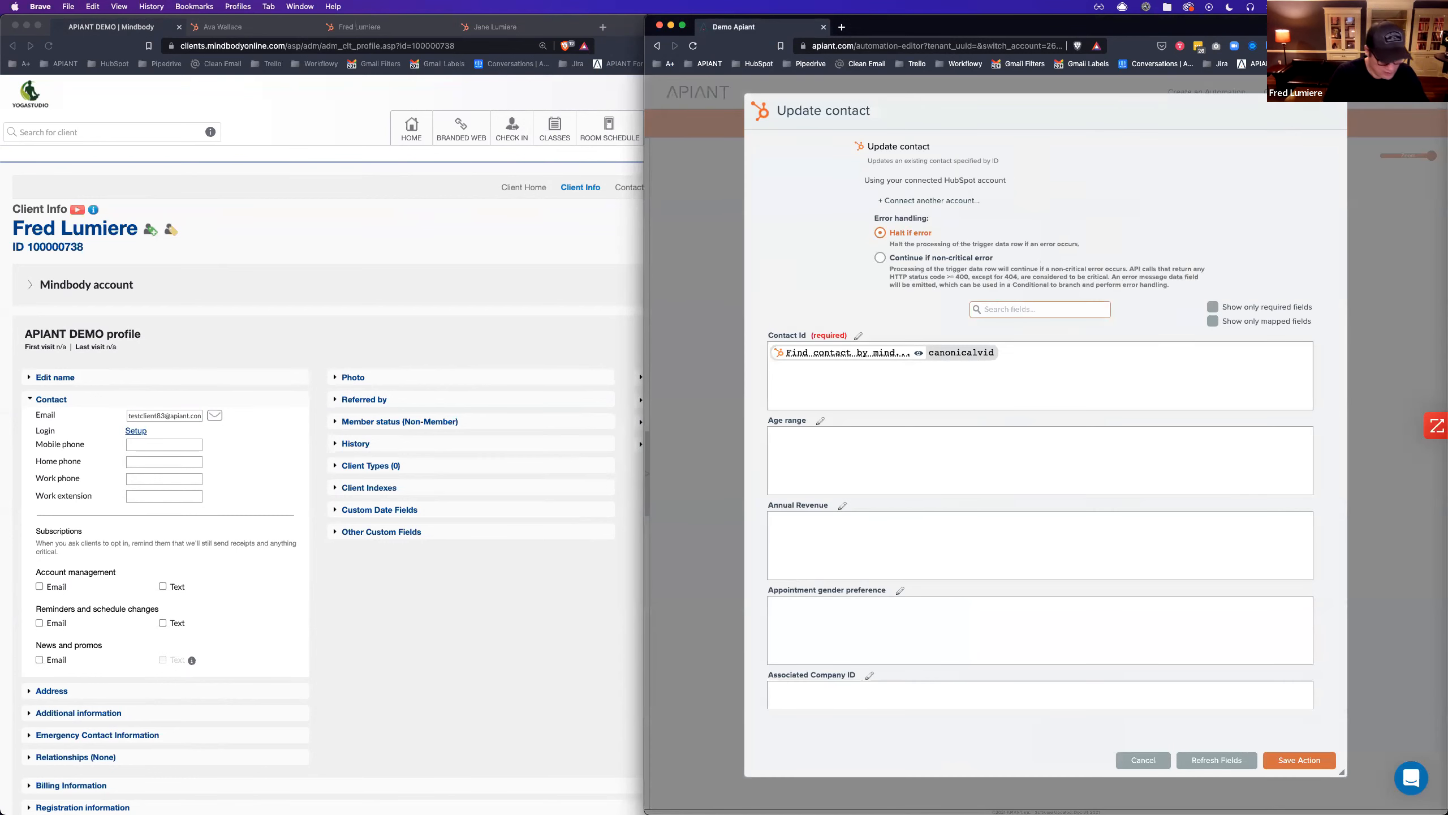
type("email")
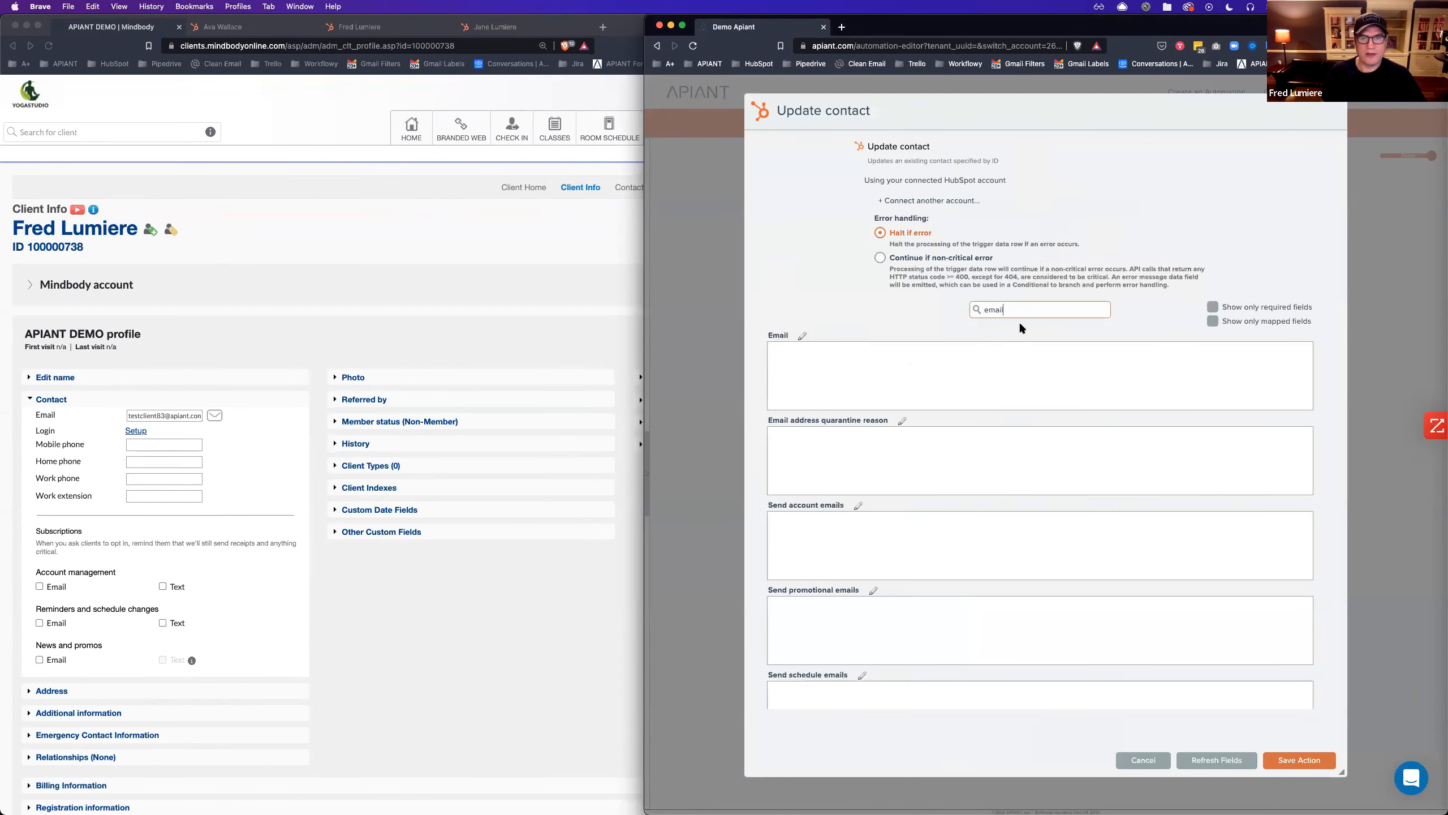
left_click(808, 358)
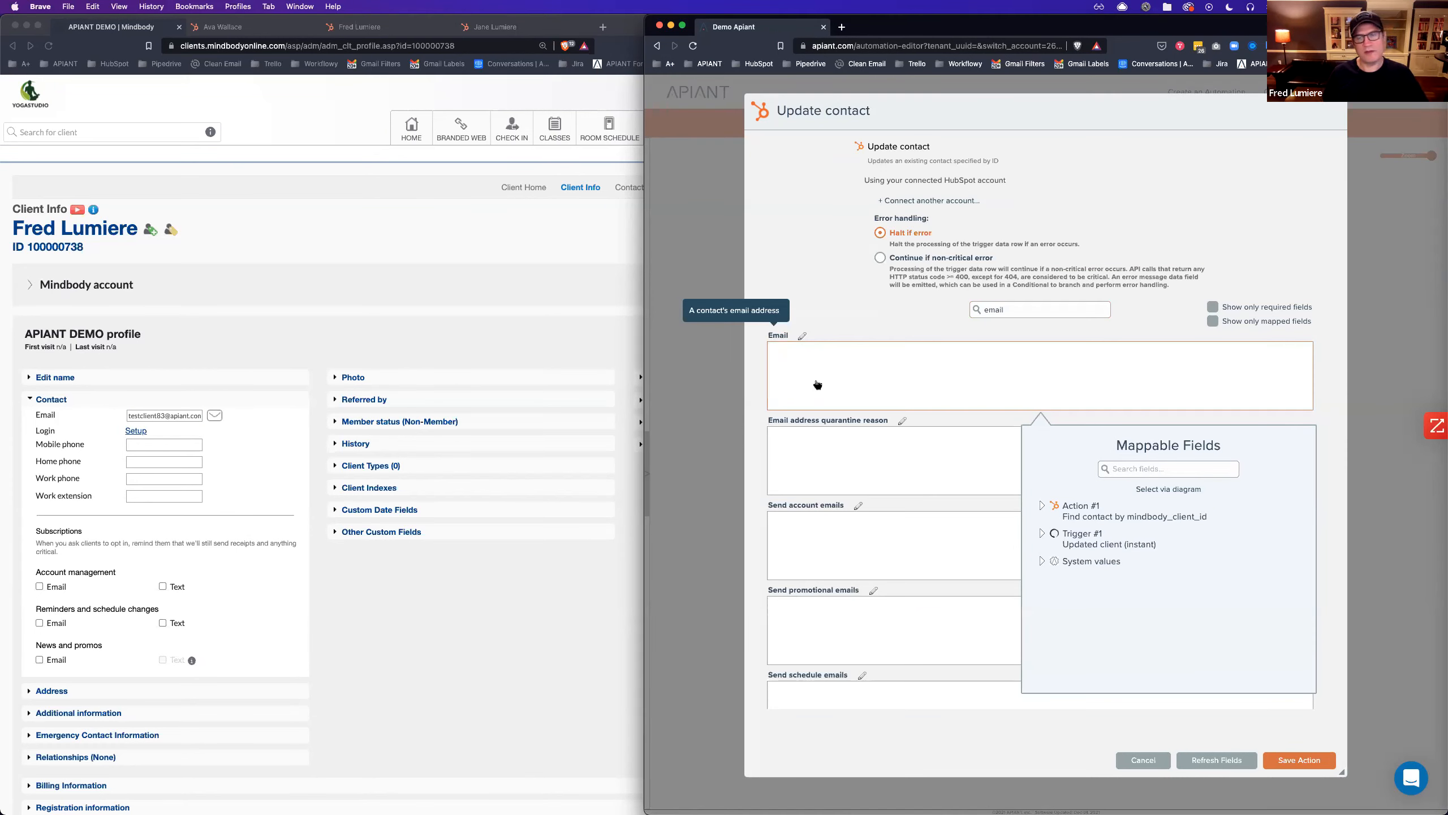
Map the trigger's eventData email into Email and save the step.
left_click(1163, 491)
mouse_move(1017, 263)
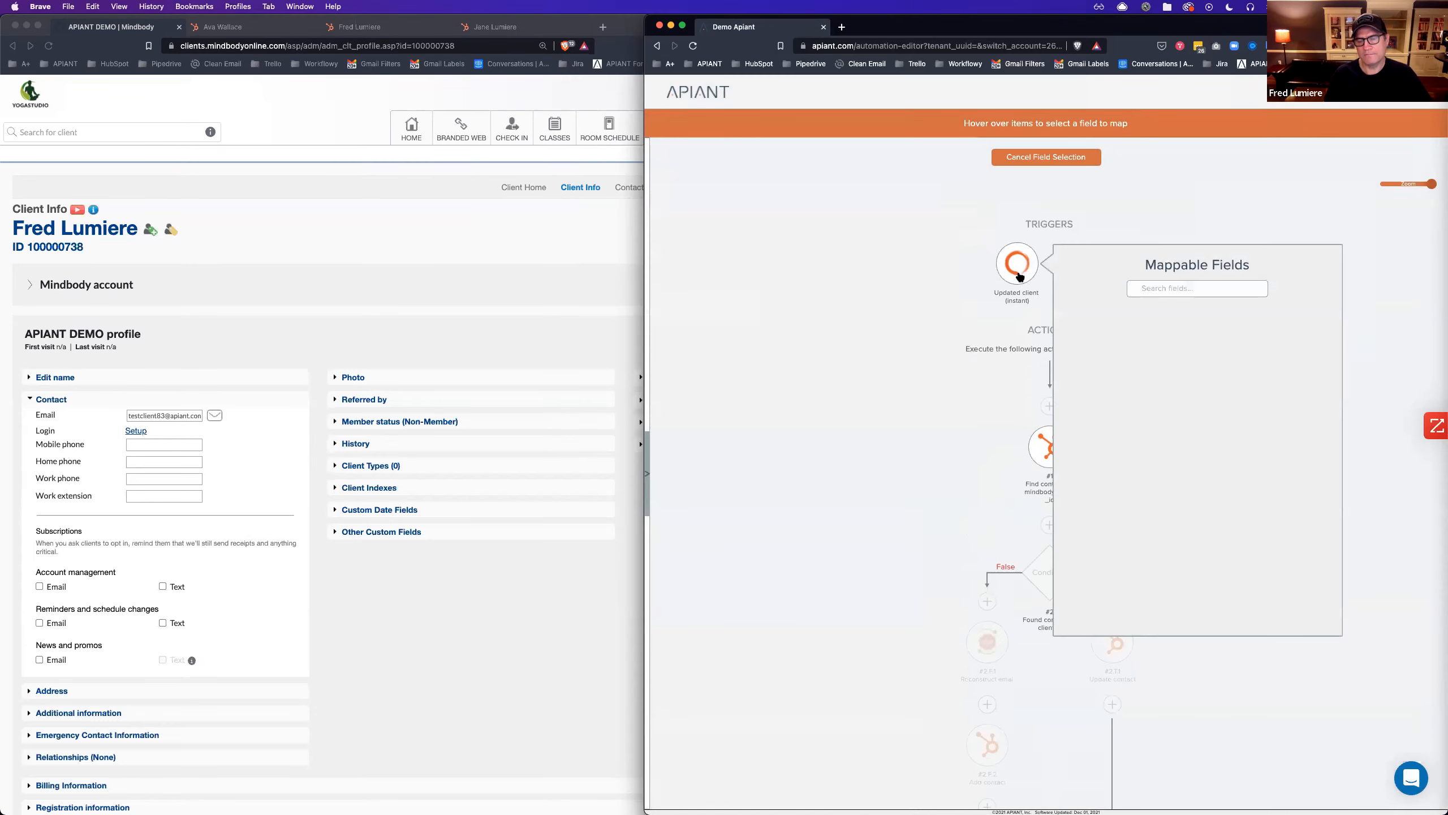
left_click(1151, 287)
type("email")
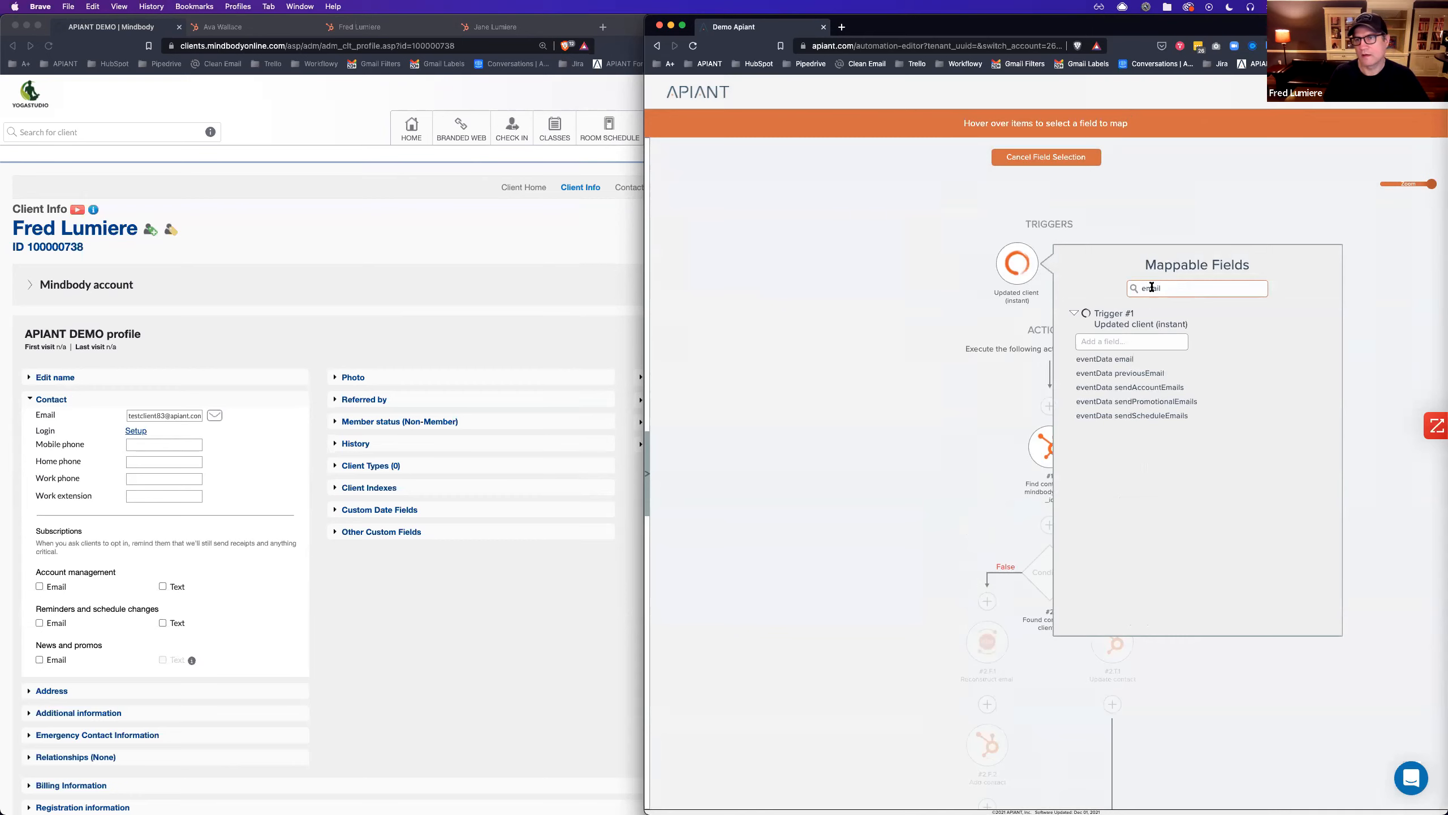
left_click(1119, 359)
left_click(1287, 760)
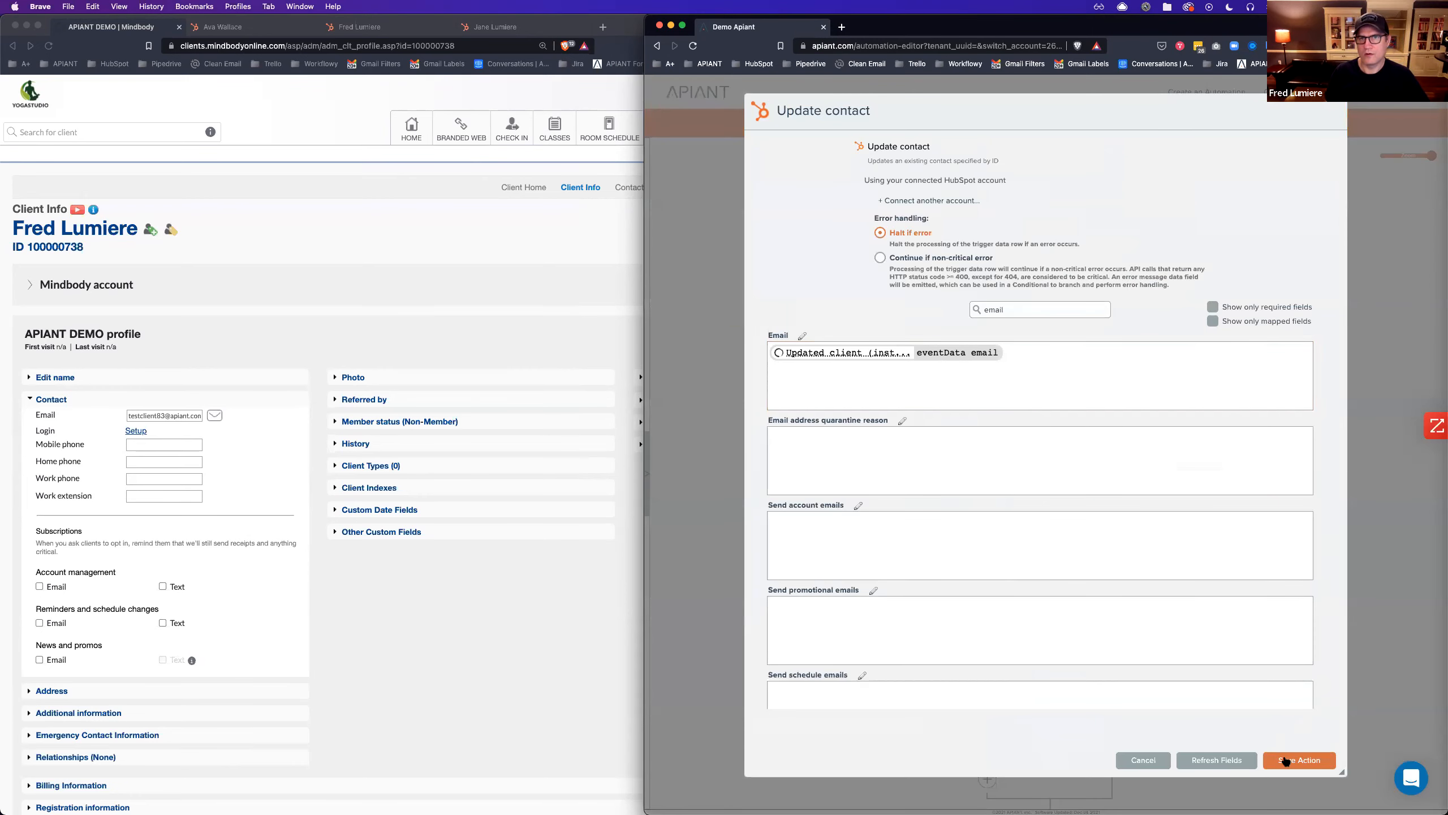
left_click(1290, 760)
Save the automation as a new version named 'Mapped email'.
left_click(1123, 124)
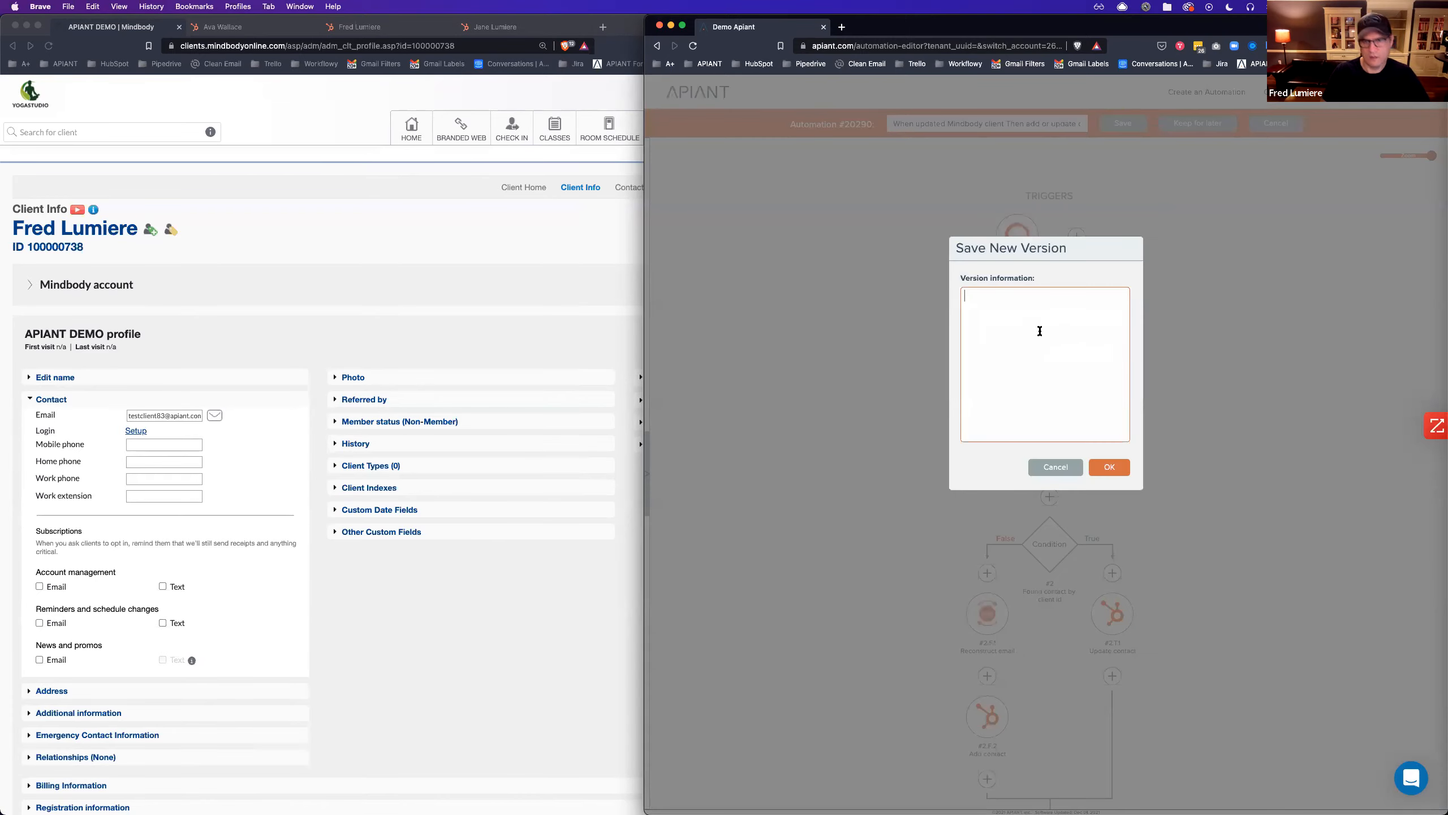
type("Mapped email")
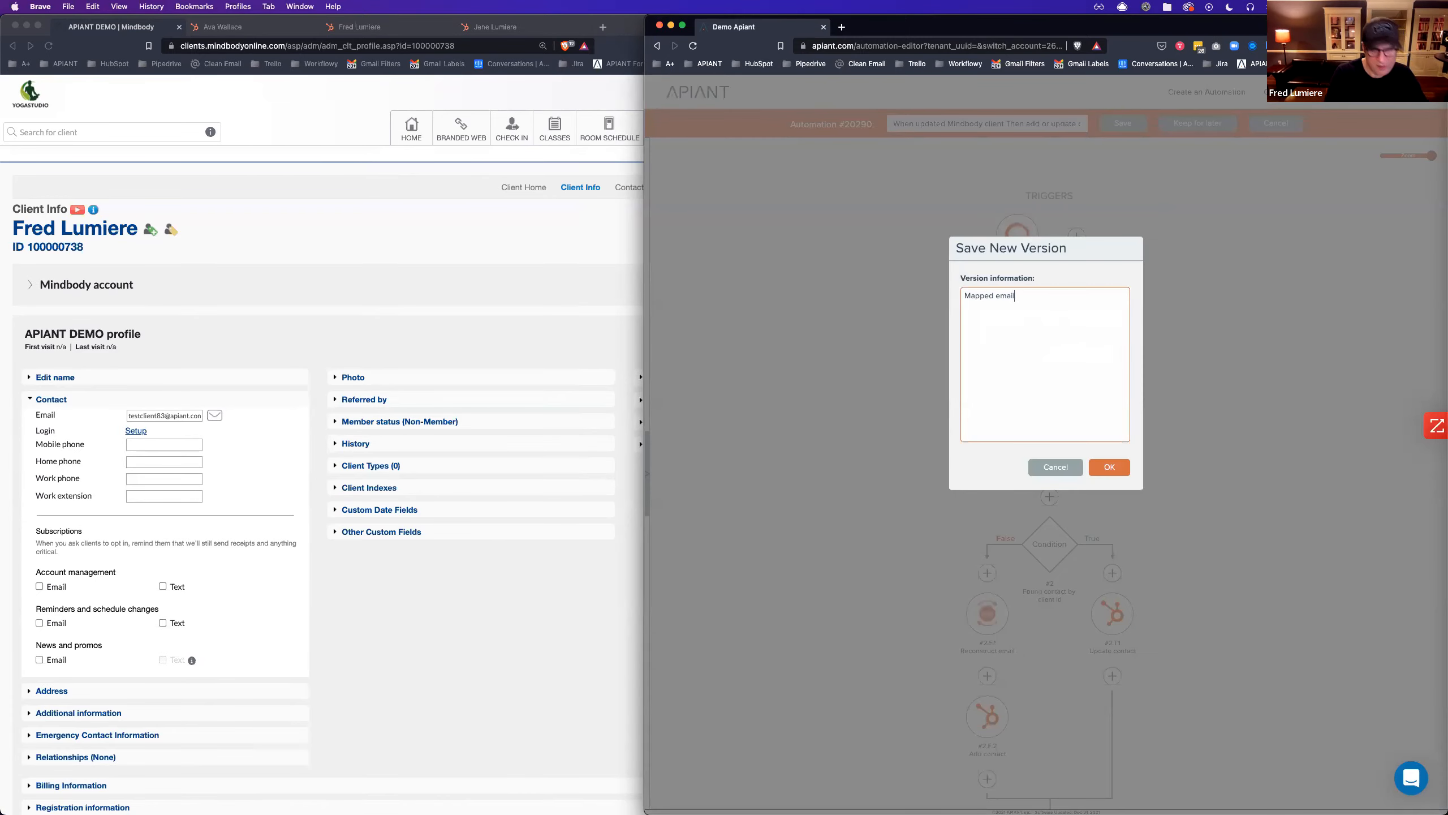
left_click(1113, 469)
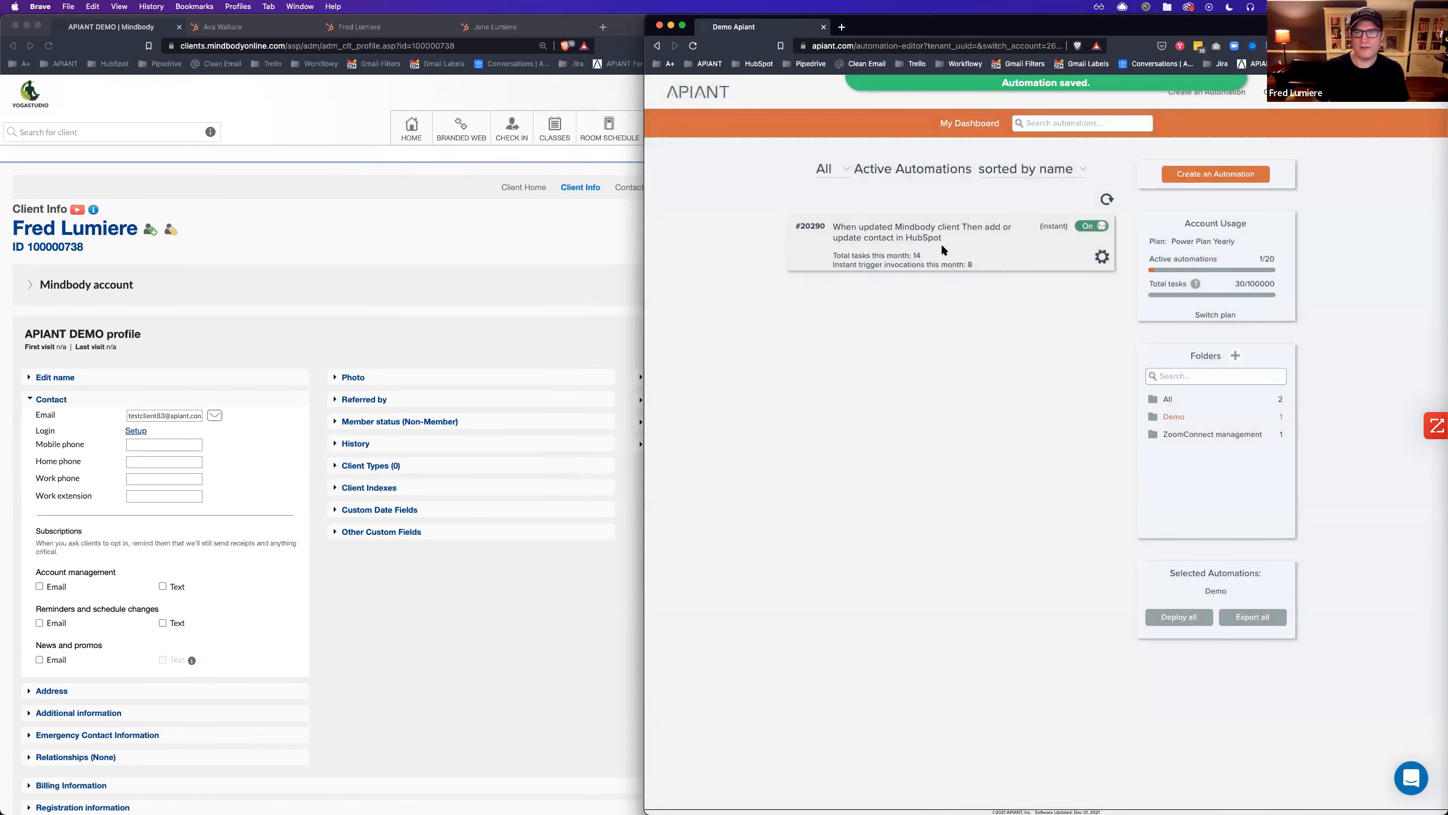
Inspect the latest run's Update contact input and output data.
left_click(878, 255)
left_click(1165, 282)
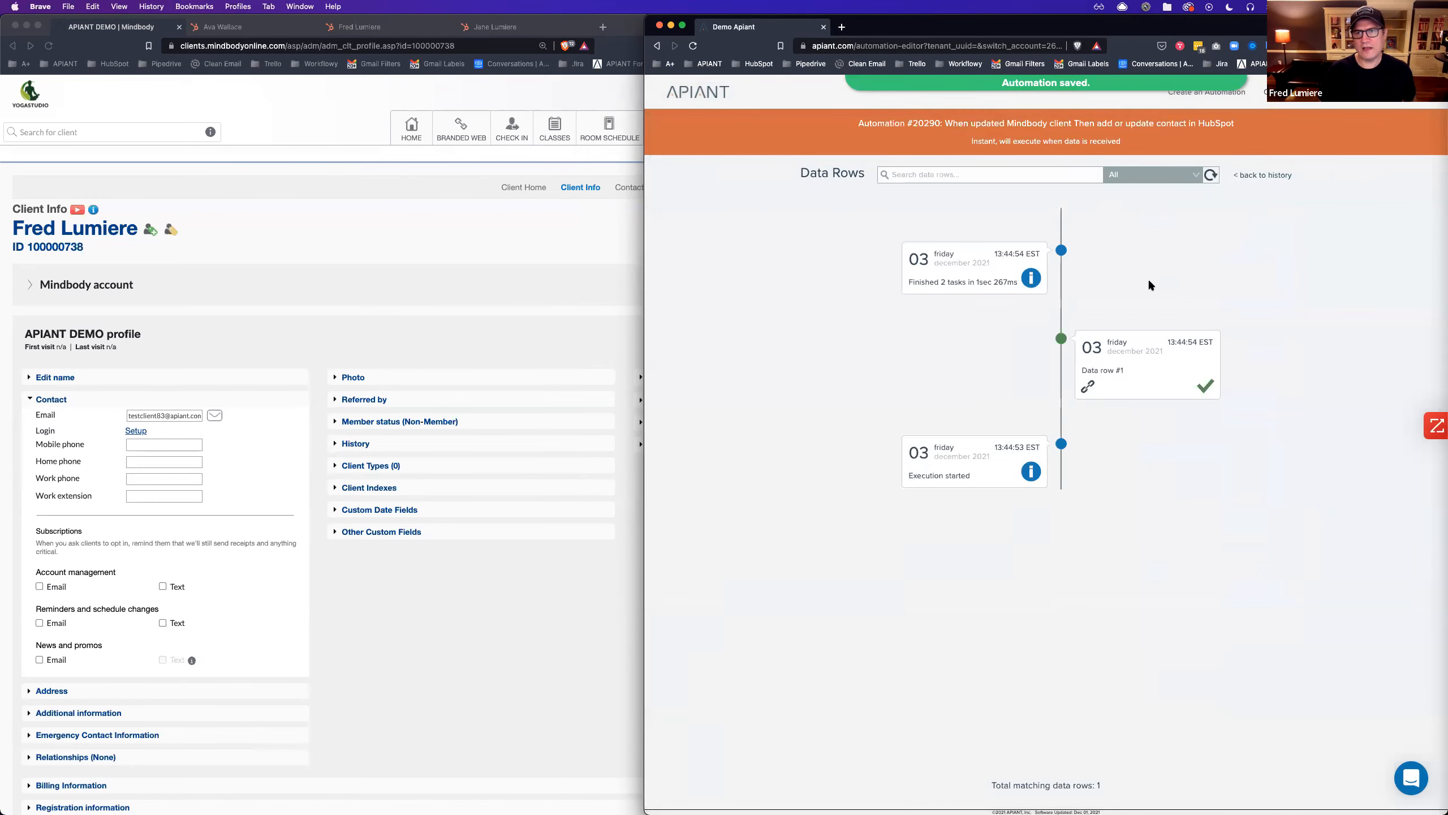
left_click(1135, 354)
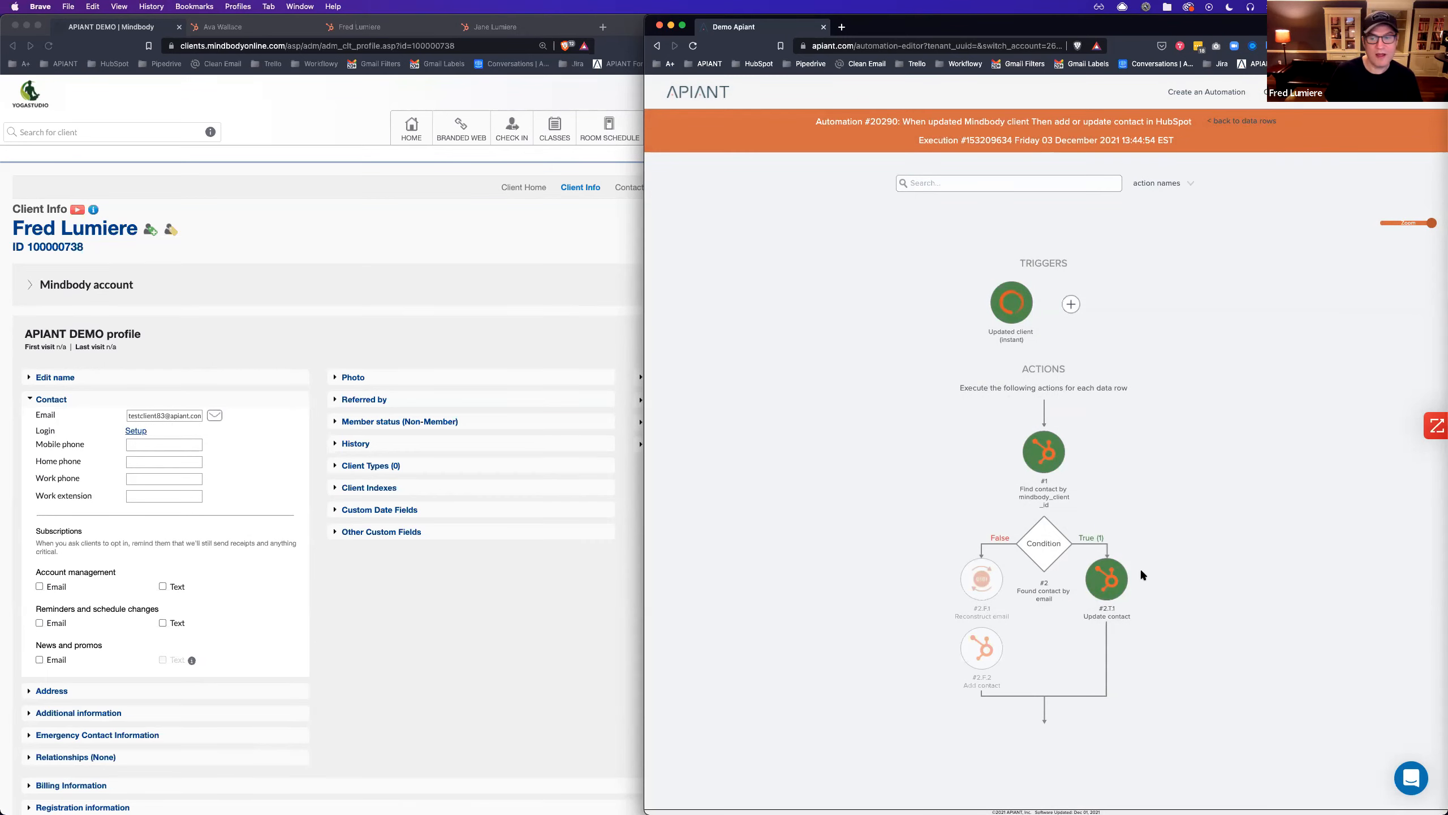
left_click(1089, 566)
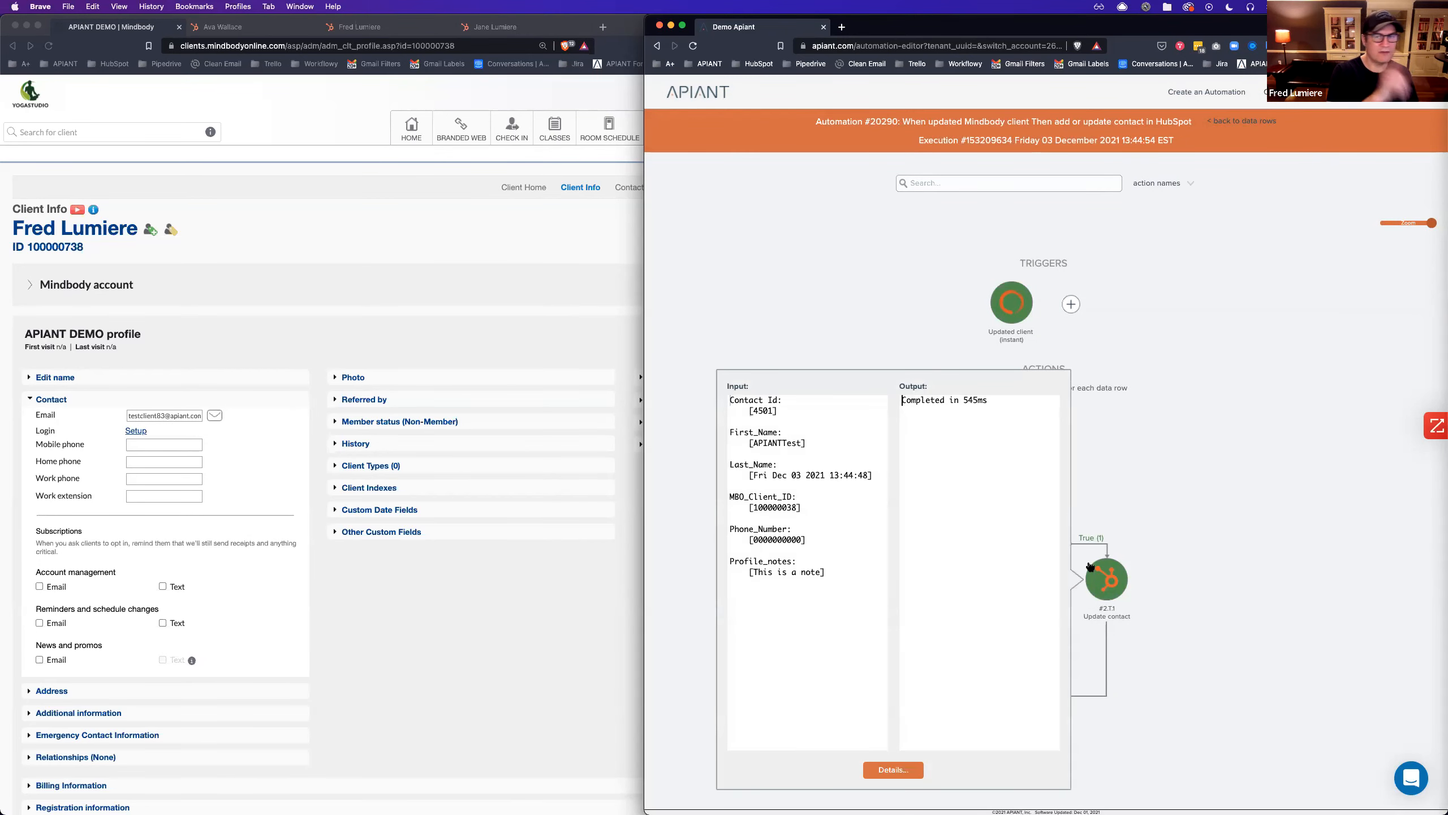
left_click(1203, 503)
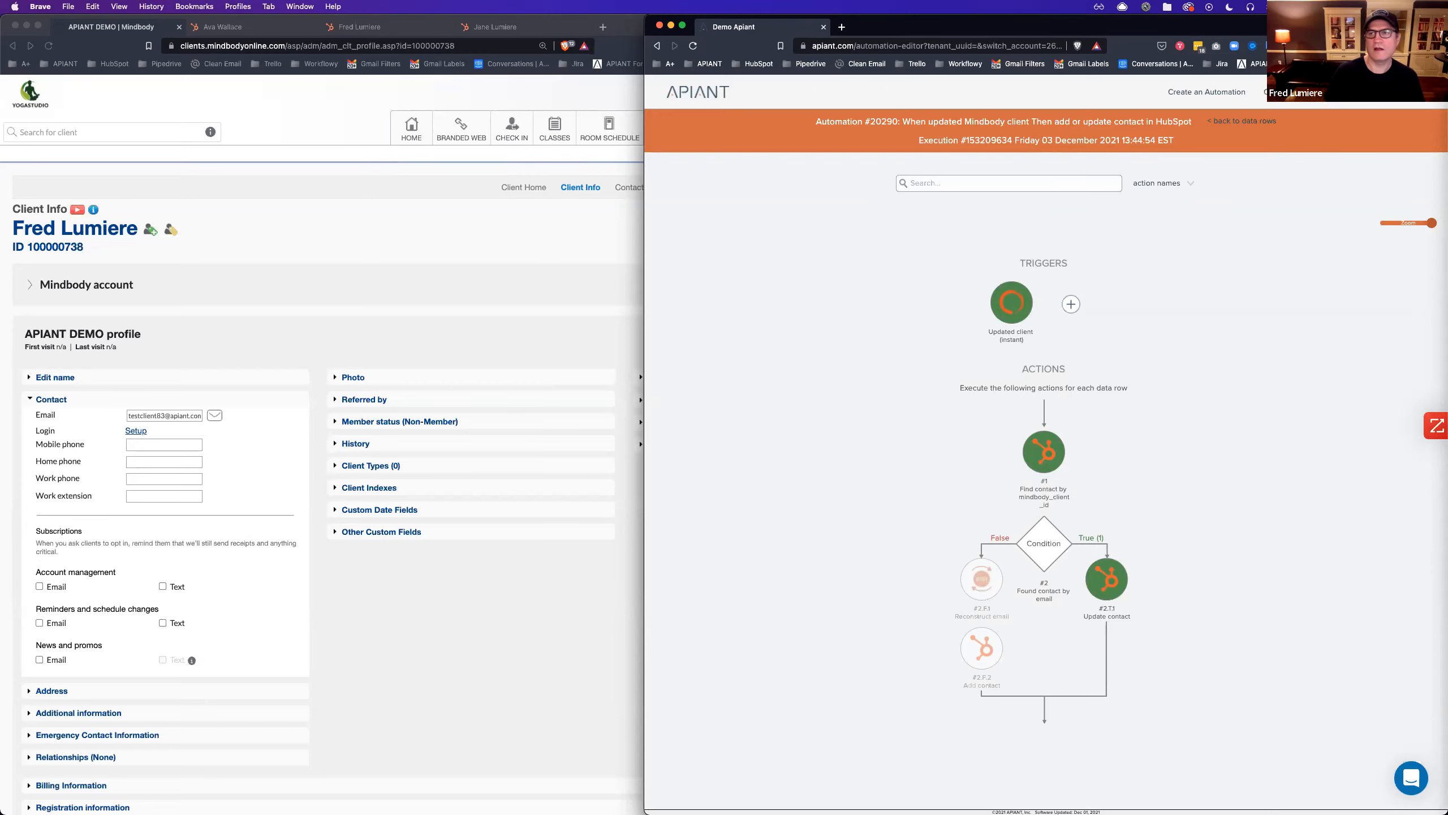
Reopen the execution history with the status filter set to All, showing 13 runs.
left_click(1338, 94)
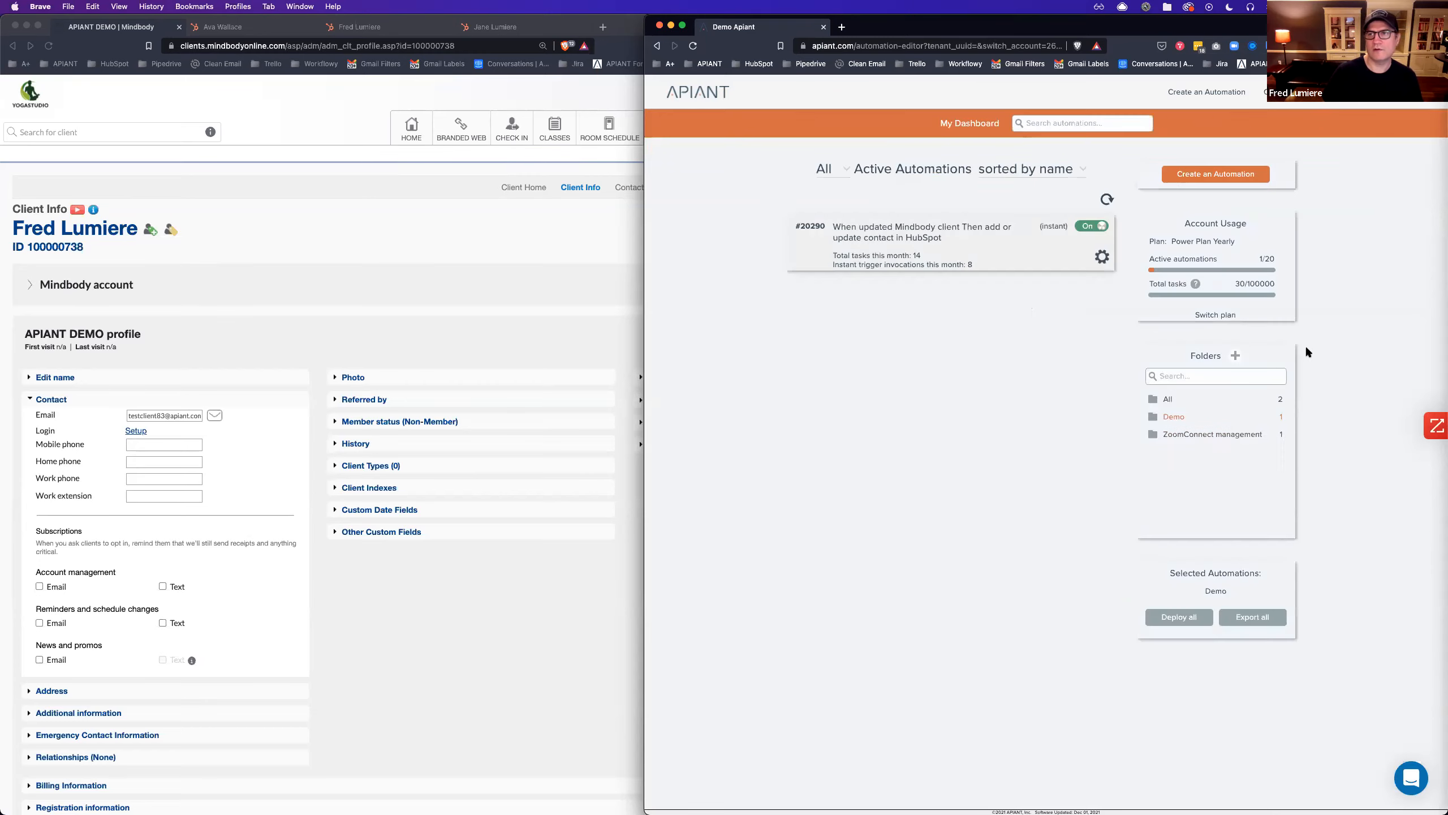
left_click(863, 256)
left_click(1083, 179)
left_click(1089, 216)
left_click(1103, 175)
left_click(1099, 201)
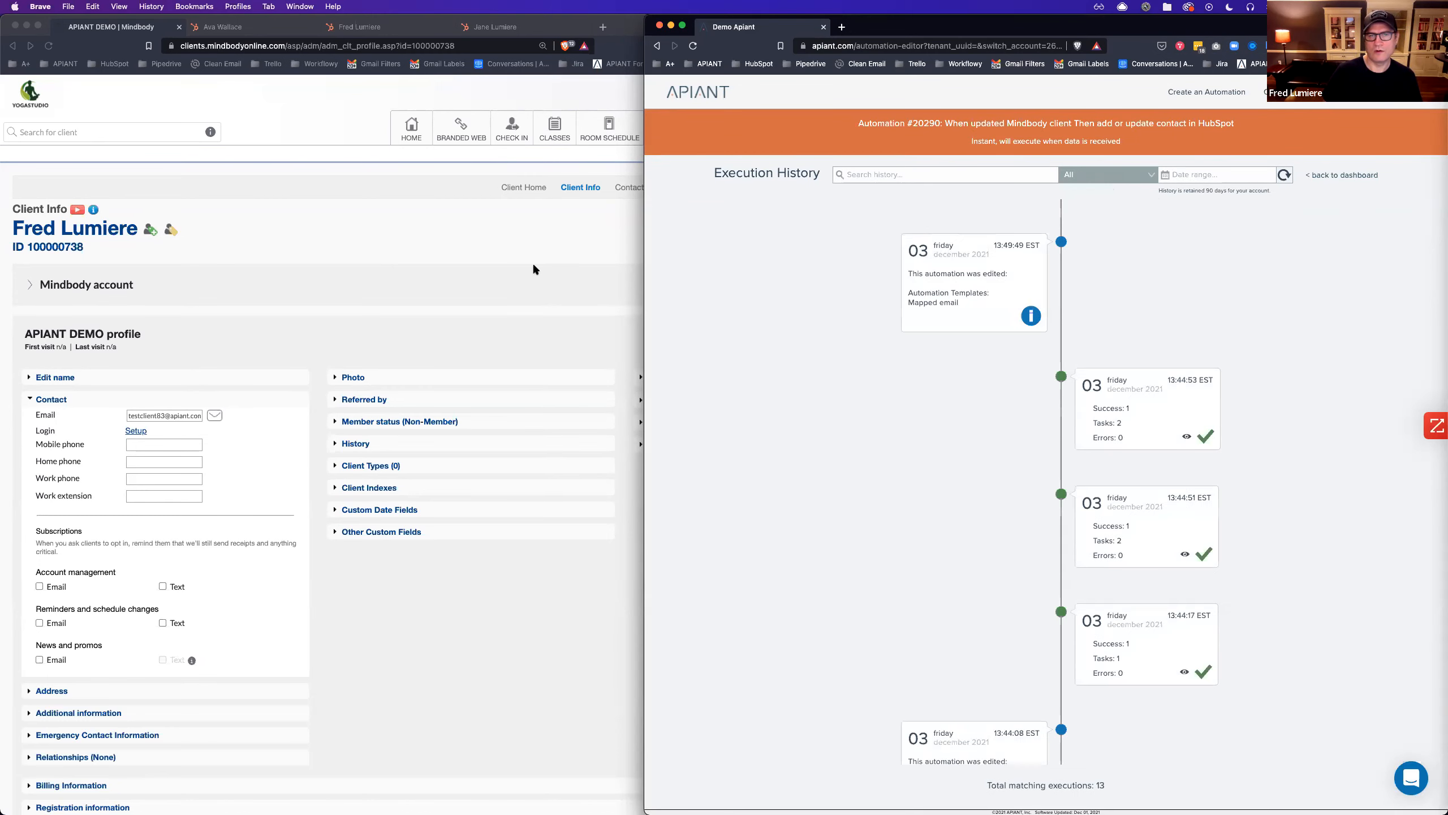
left_click(470, 262)
left_click(233, 458)
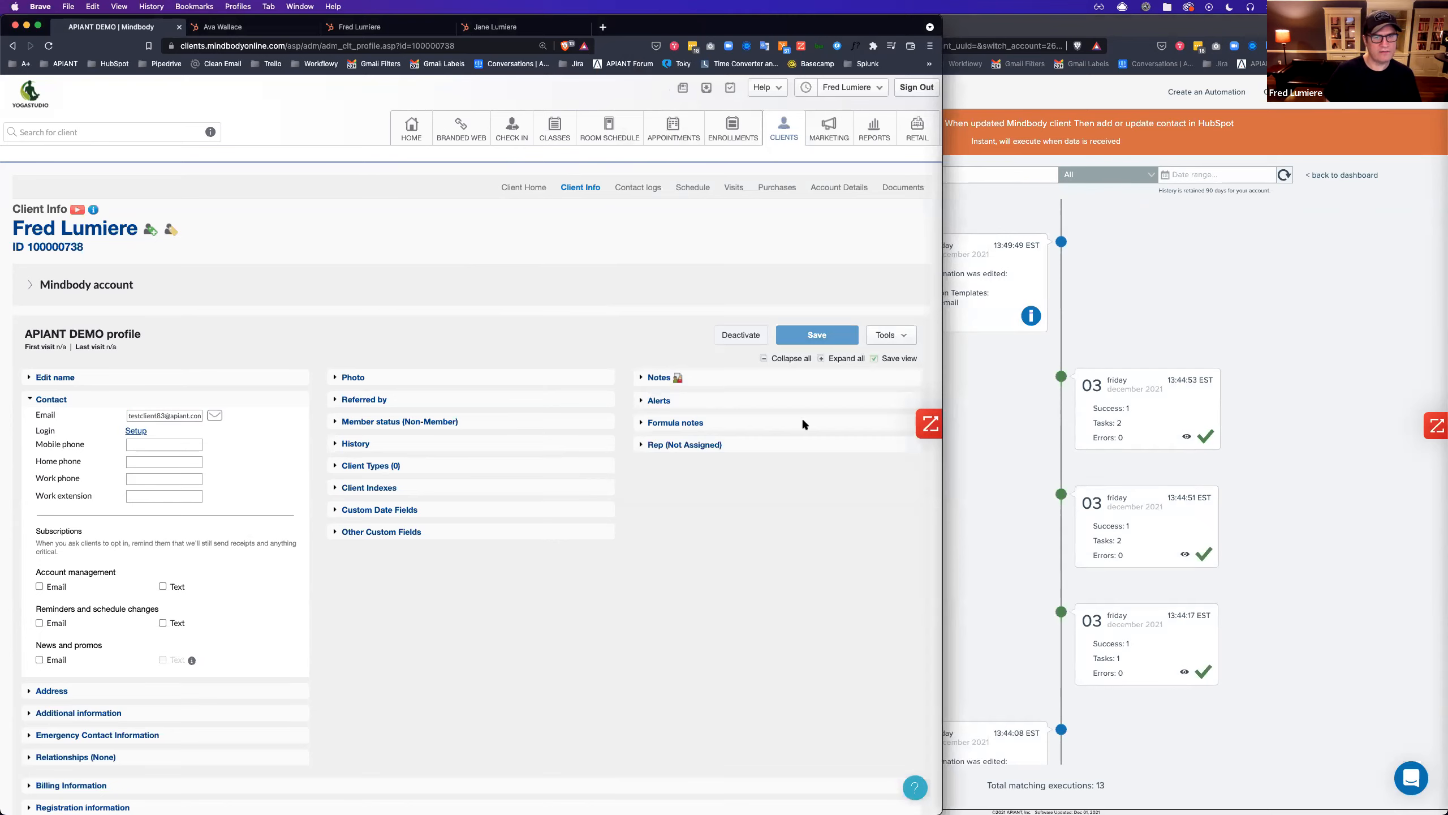
left_click(817, 335)
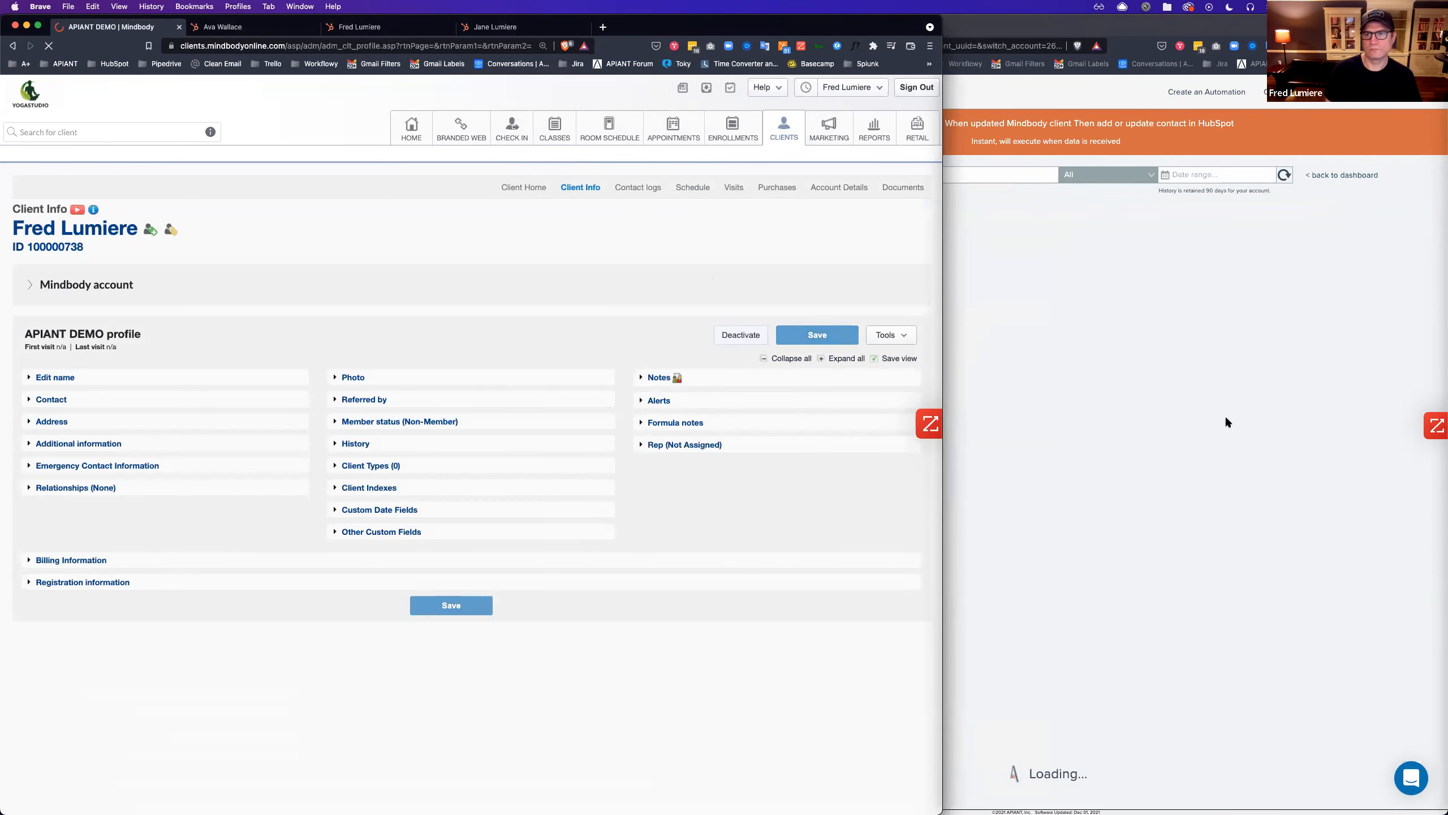
left_click(1307, 436)
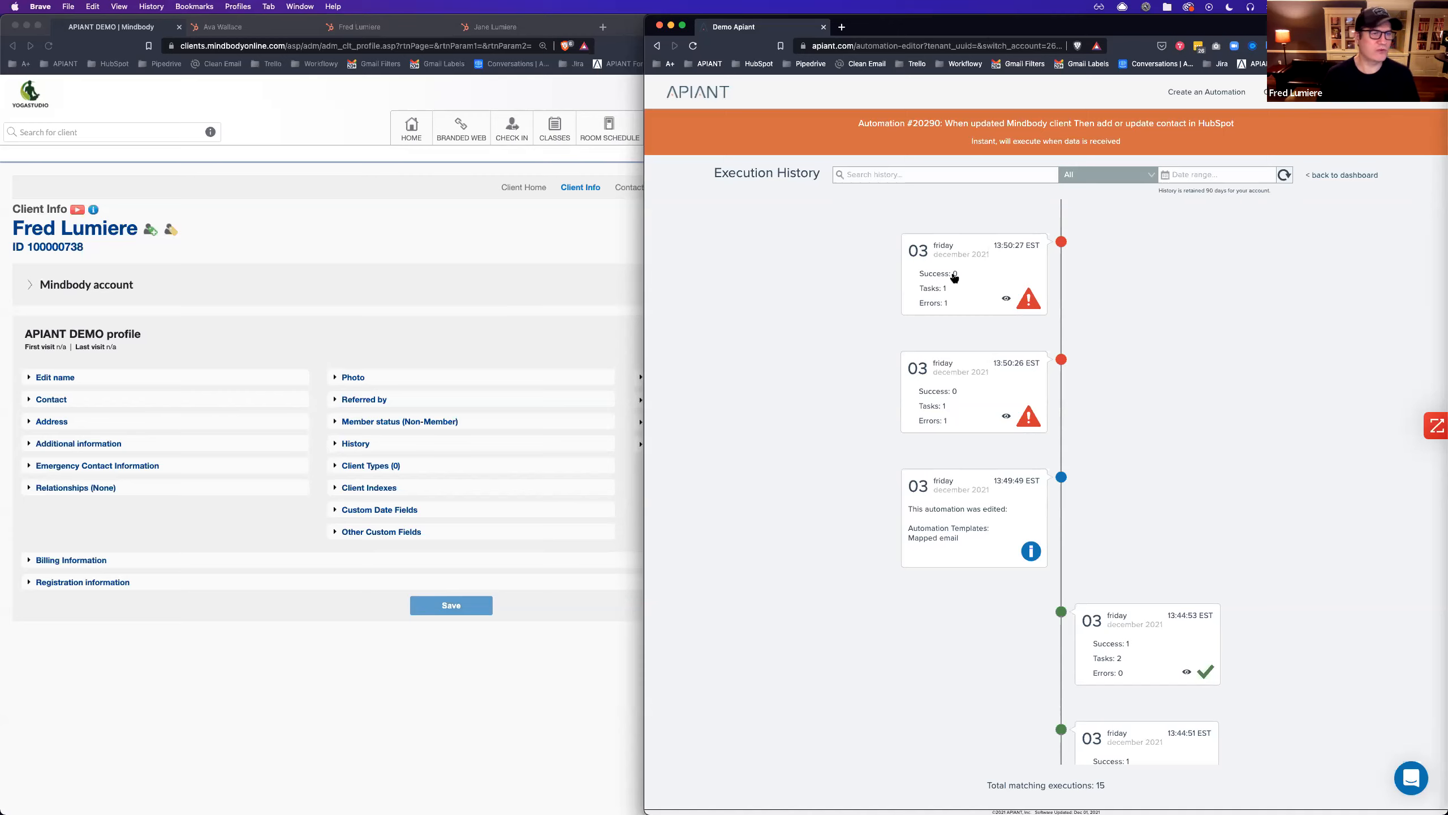
Open the newest failed run's execution flow and review the trigger's output fields.
left_click(961, 402)
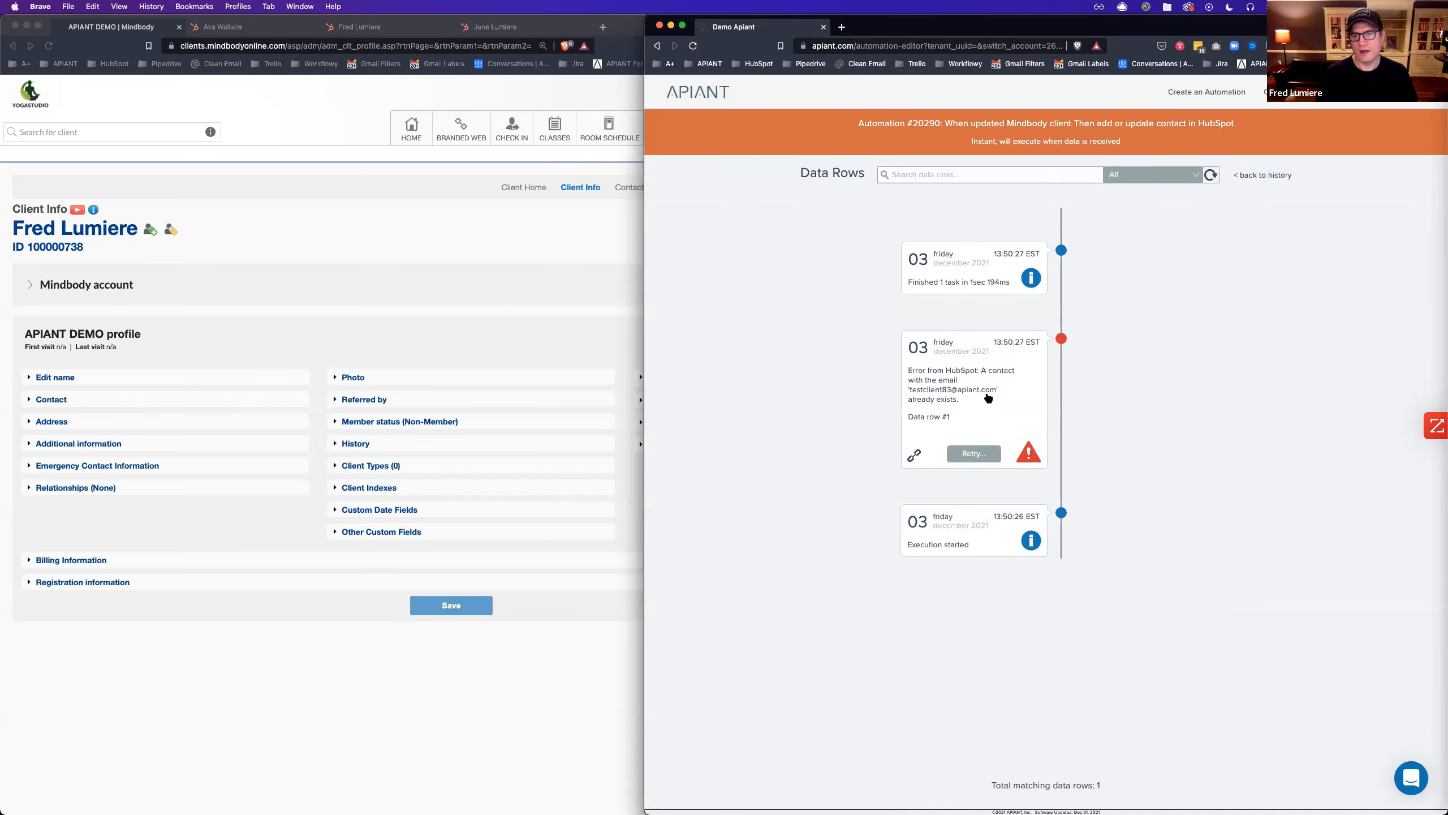
left_click(975, 435)
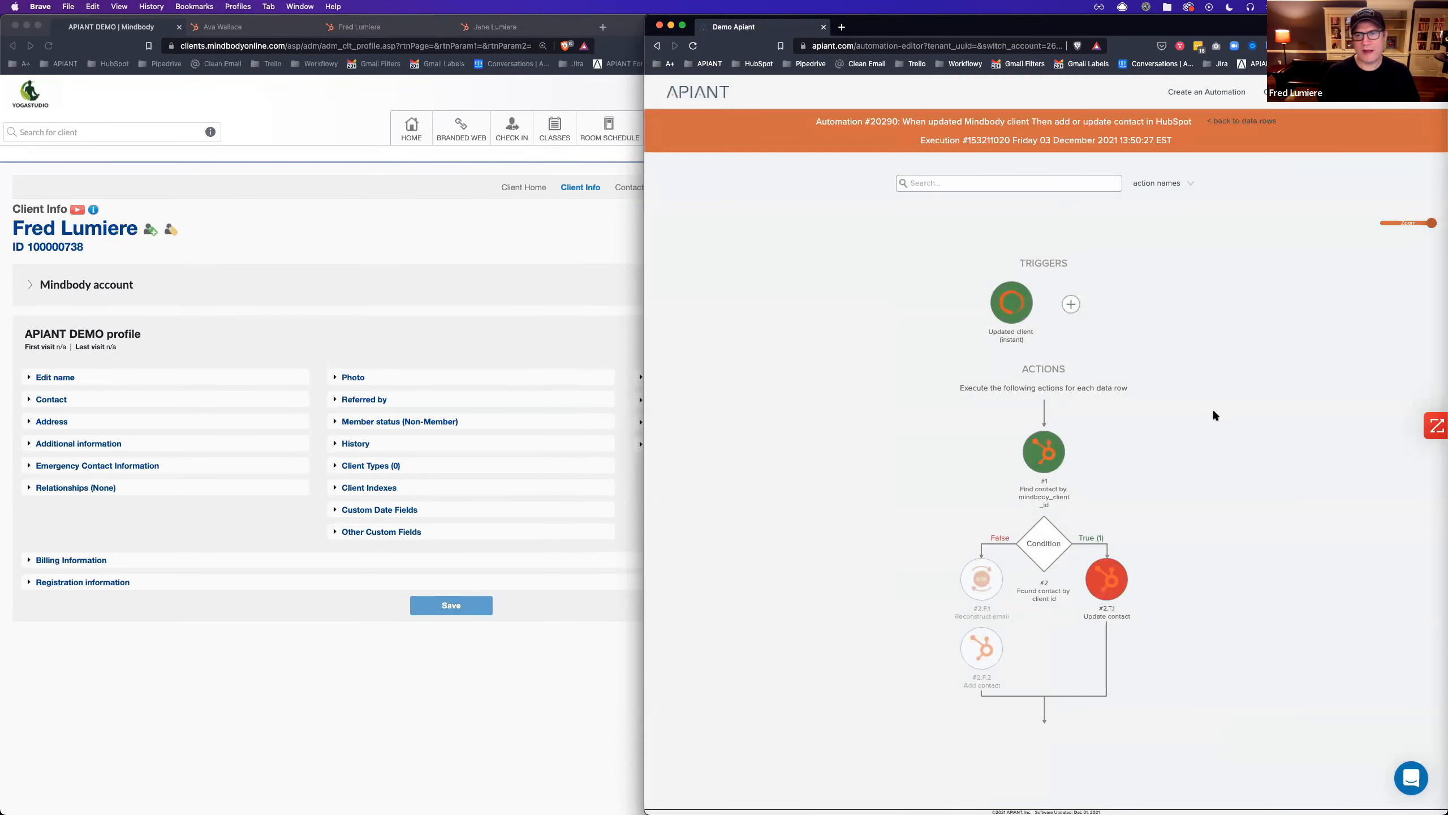
left_click(1009, 312)
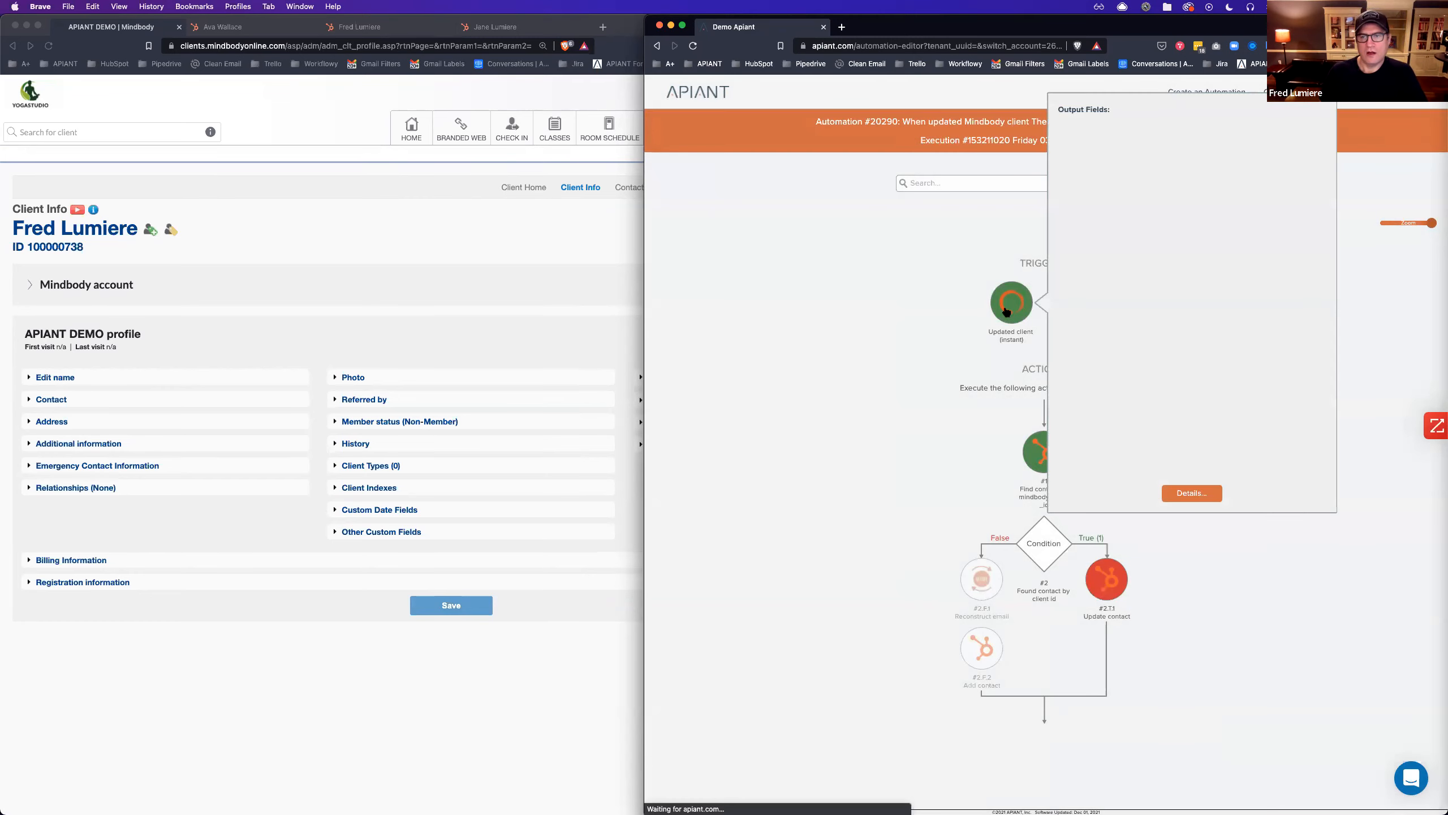
scroll(1144, 338, "down", 5)
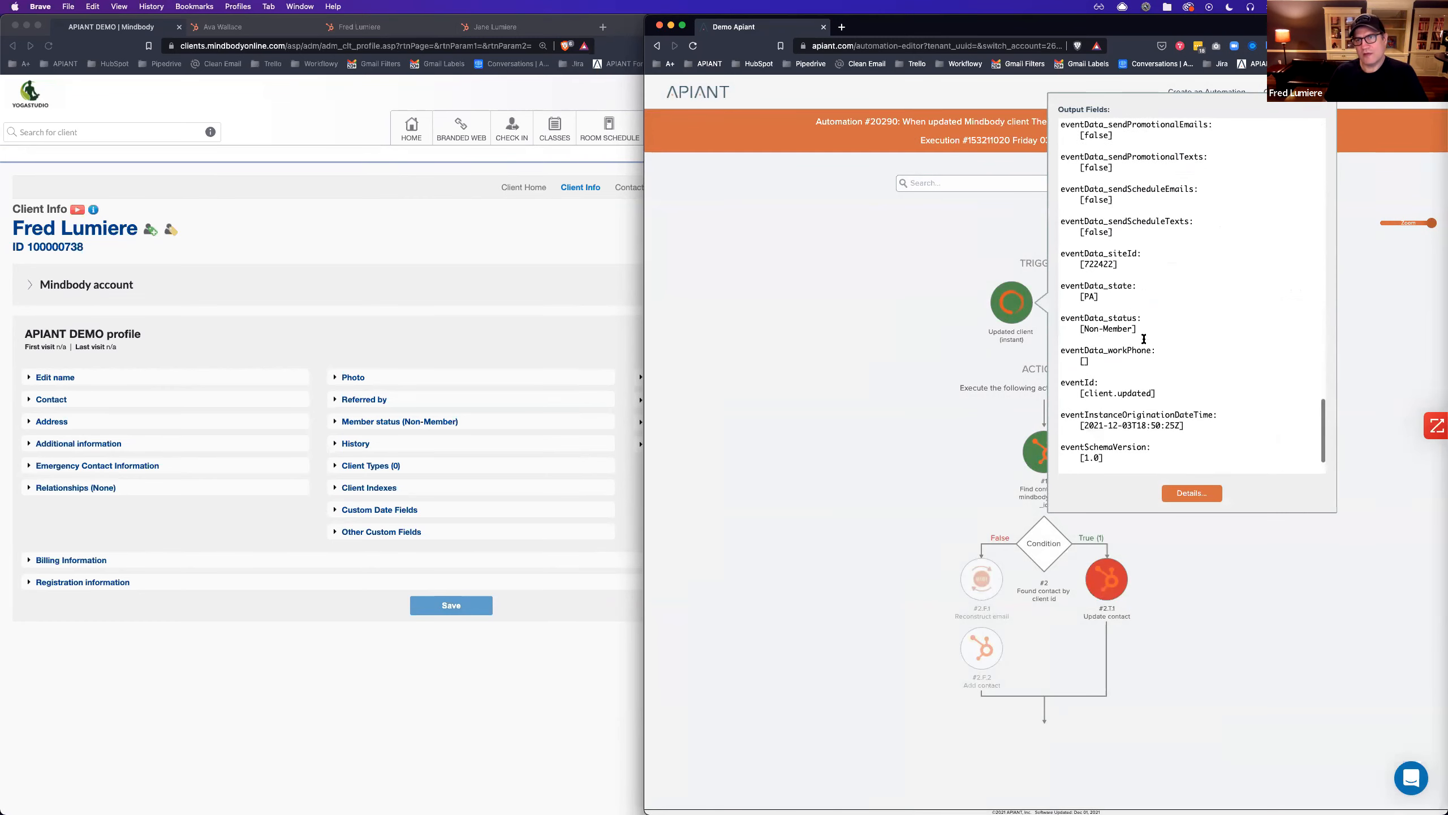
left_click(939, 374)
scroll(1218, 359, "down", 1)
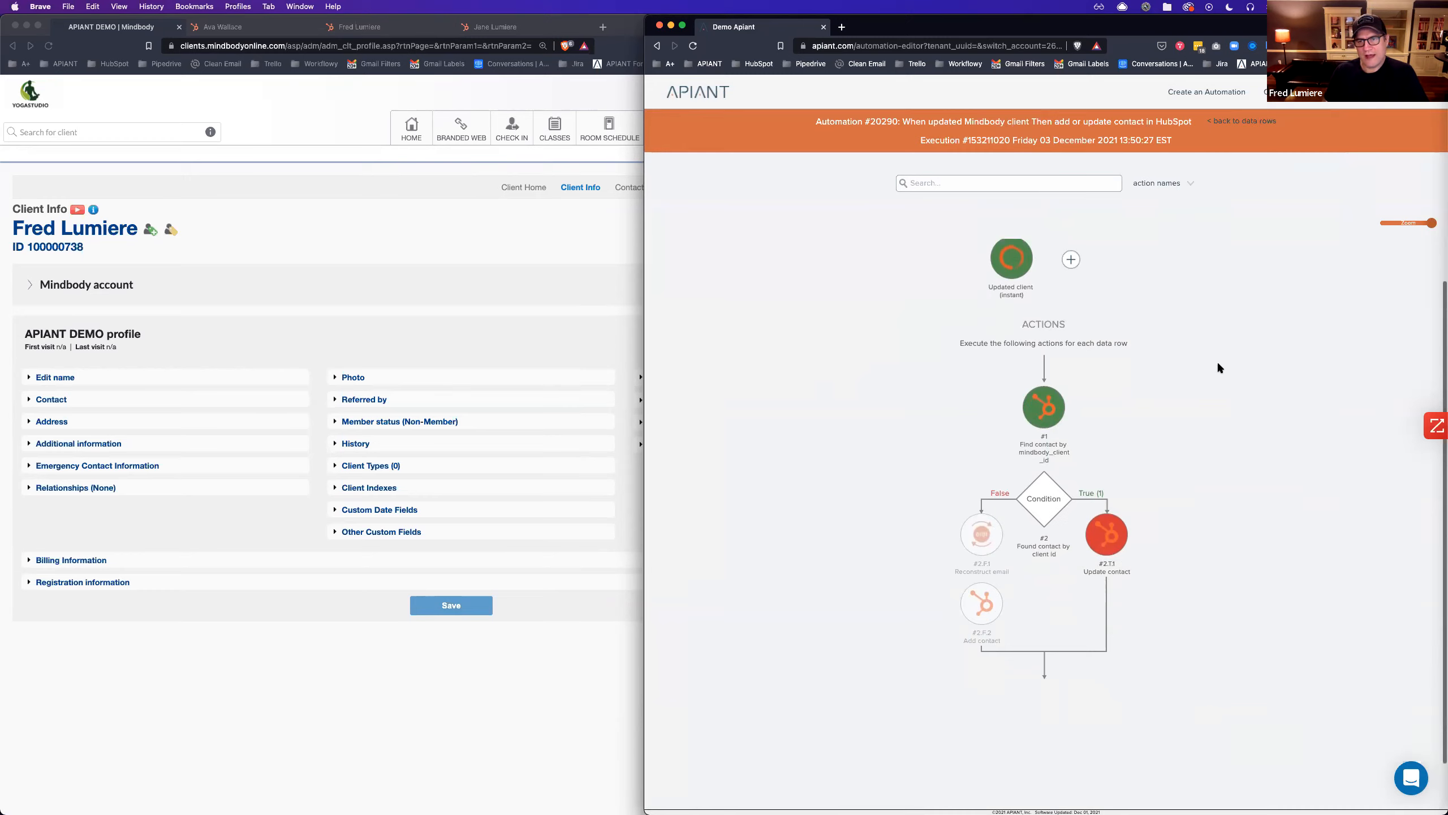
Read Update contact's duplicate-email error, then reopen automation #20290 in the editor.
left_click(1110, 545)
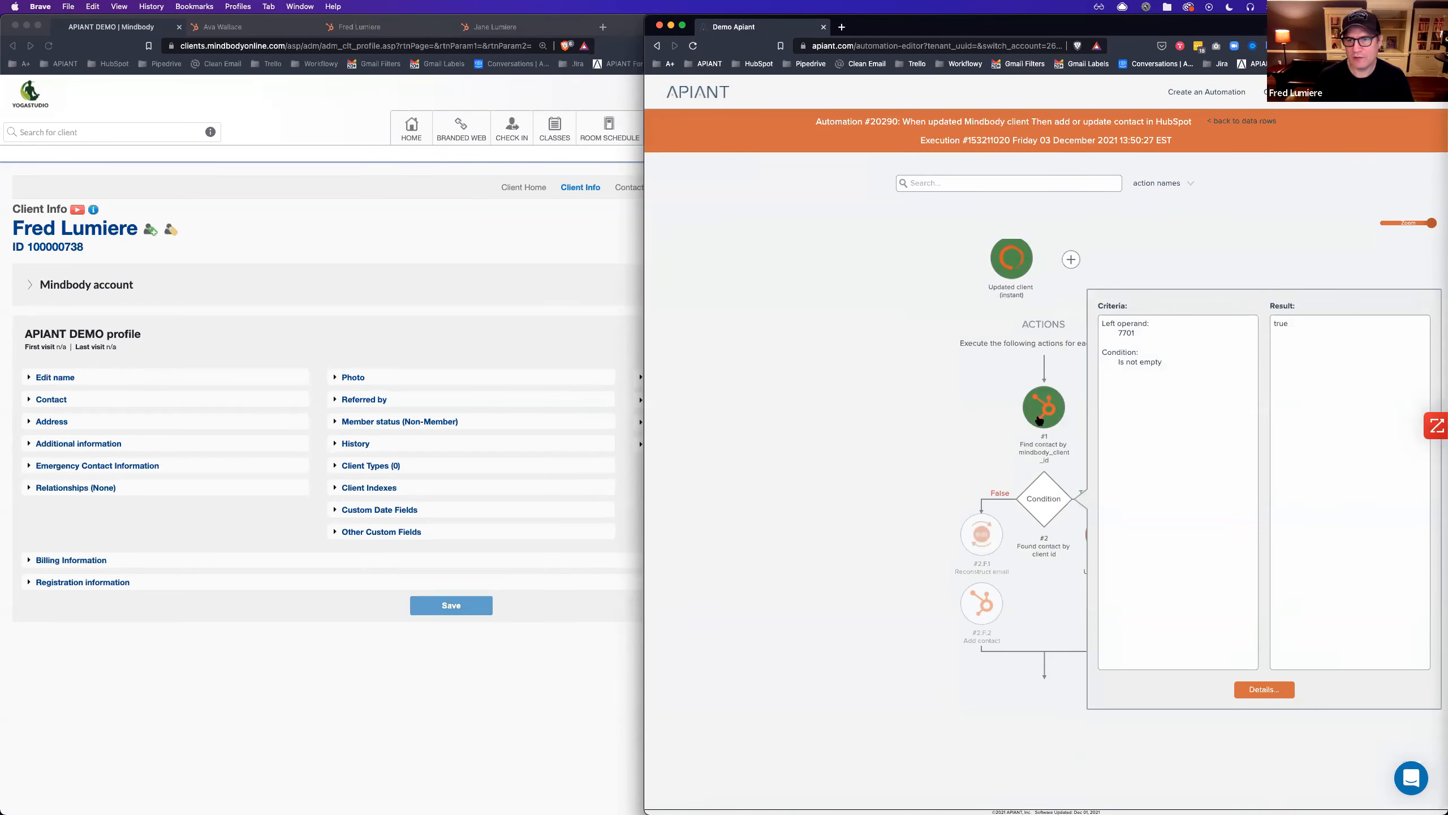
mouse_move(1094, 548)
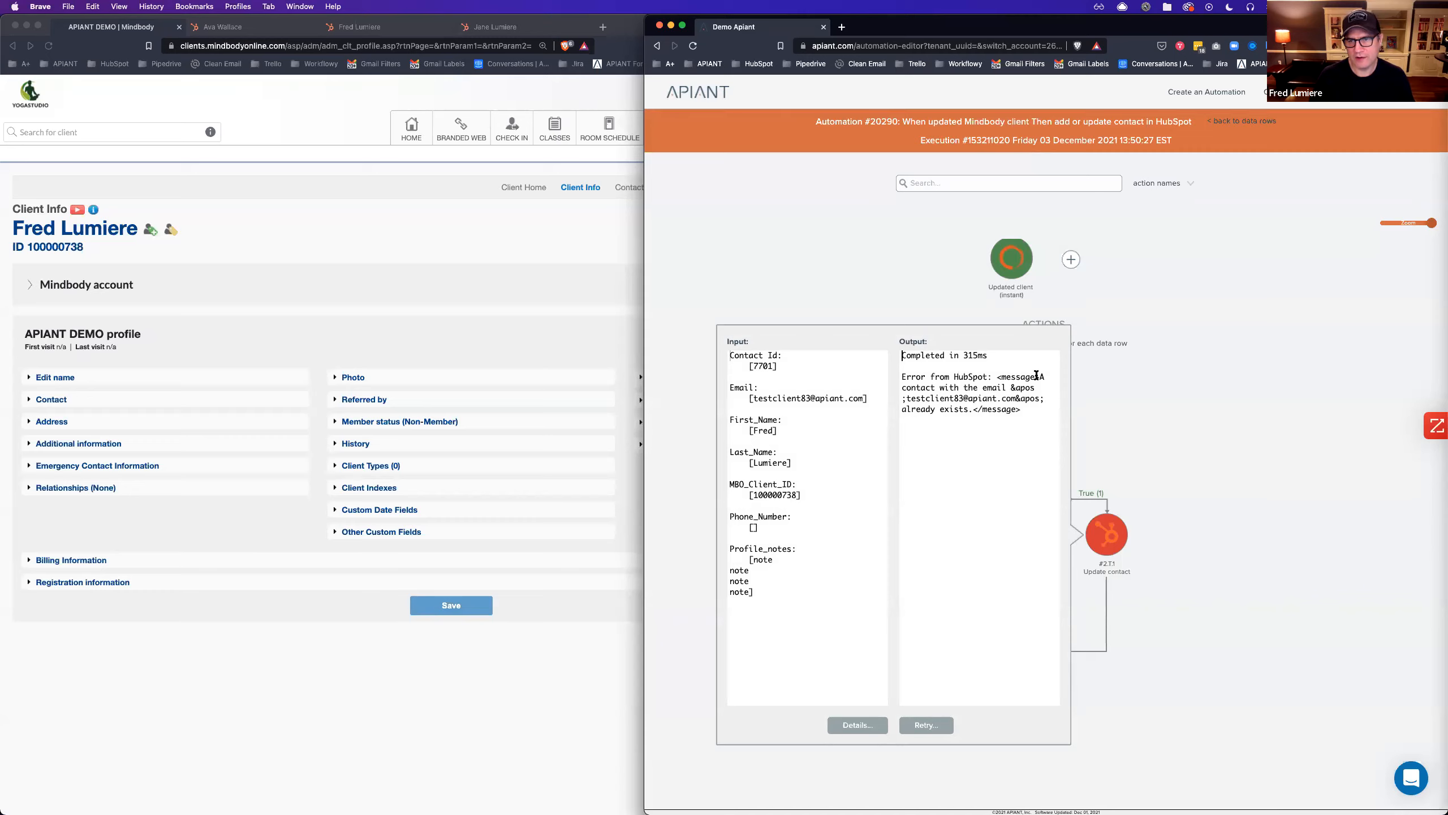
left_click_drag(1039, 377, 969, 410)
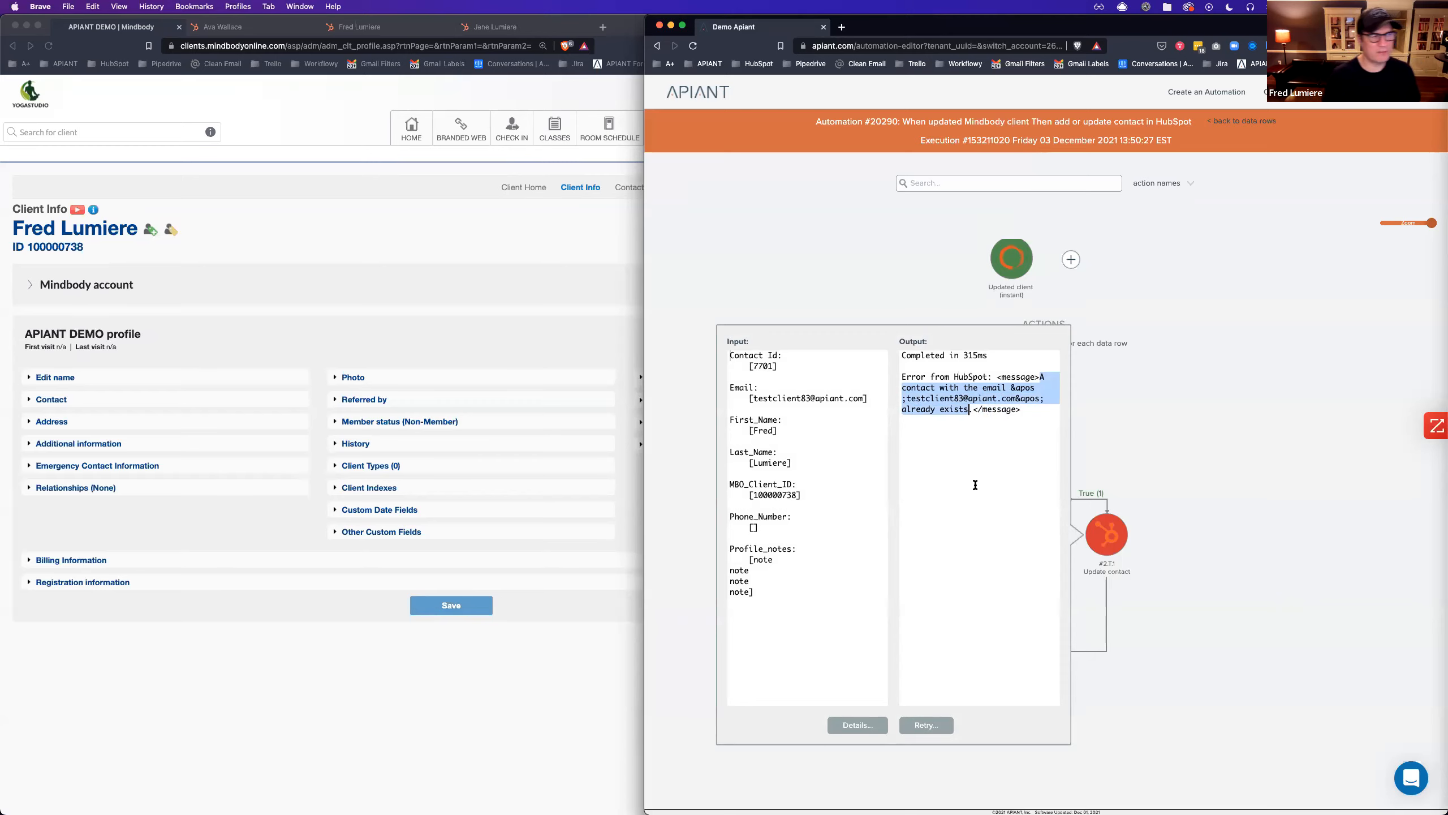
left_click(1266, 479)
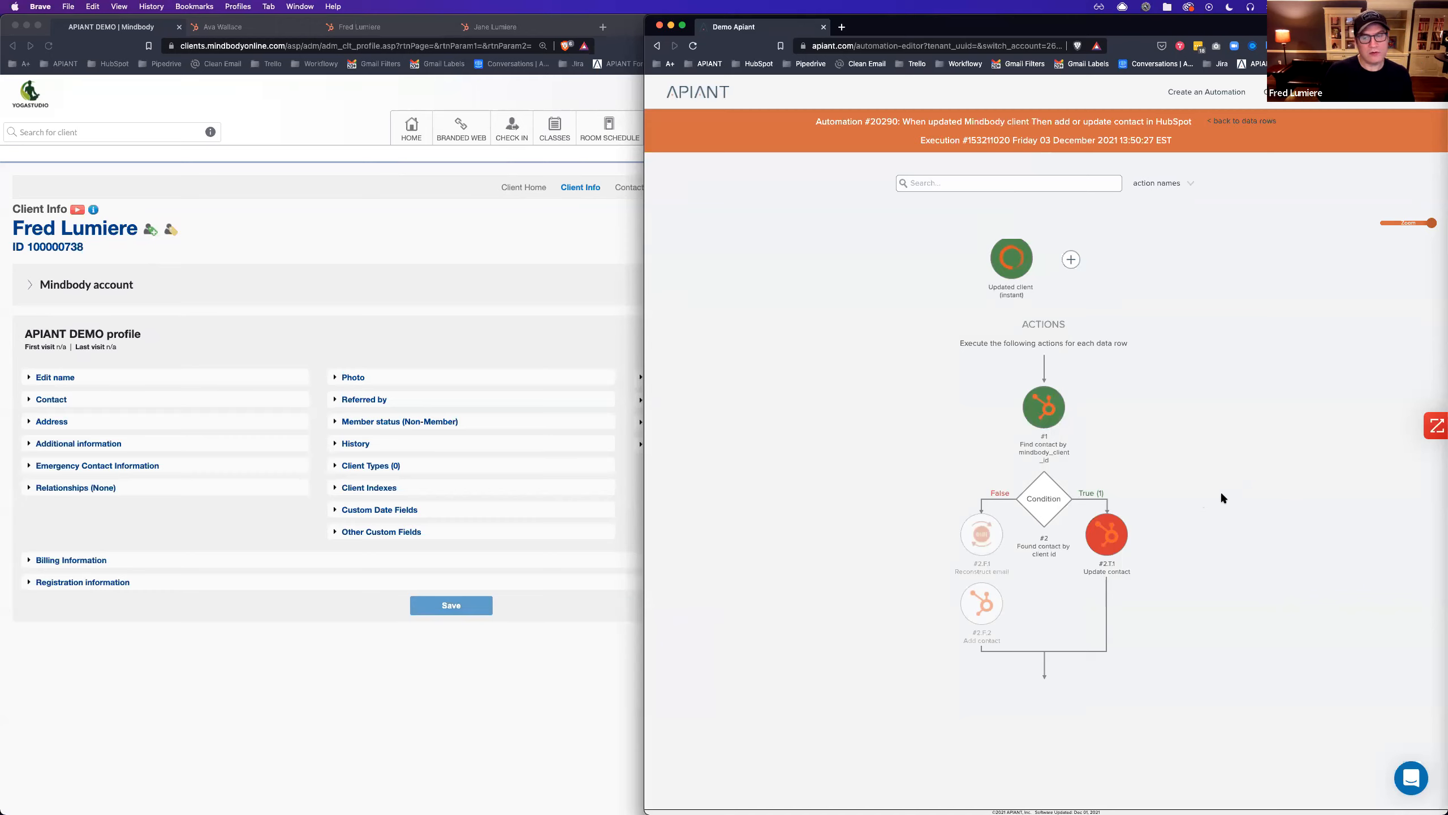
left_click(1102, 257)
left_click(1127, 280)
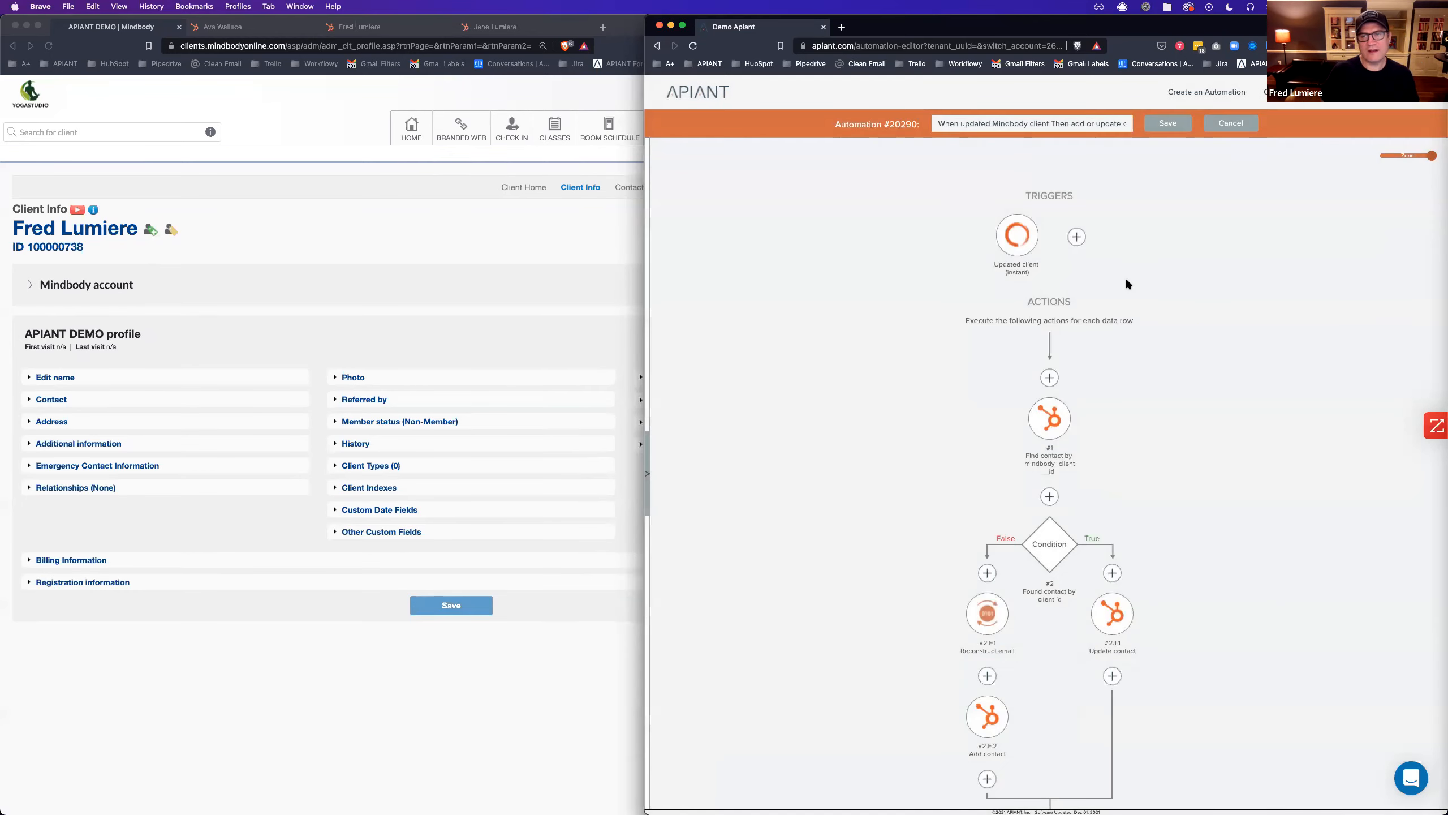
Set the Update contact step's error handling to 'Continue if non-critical error' and save it.
left_click(1112, 614)
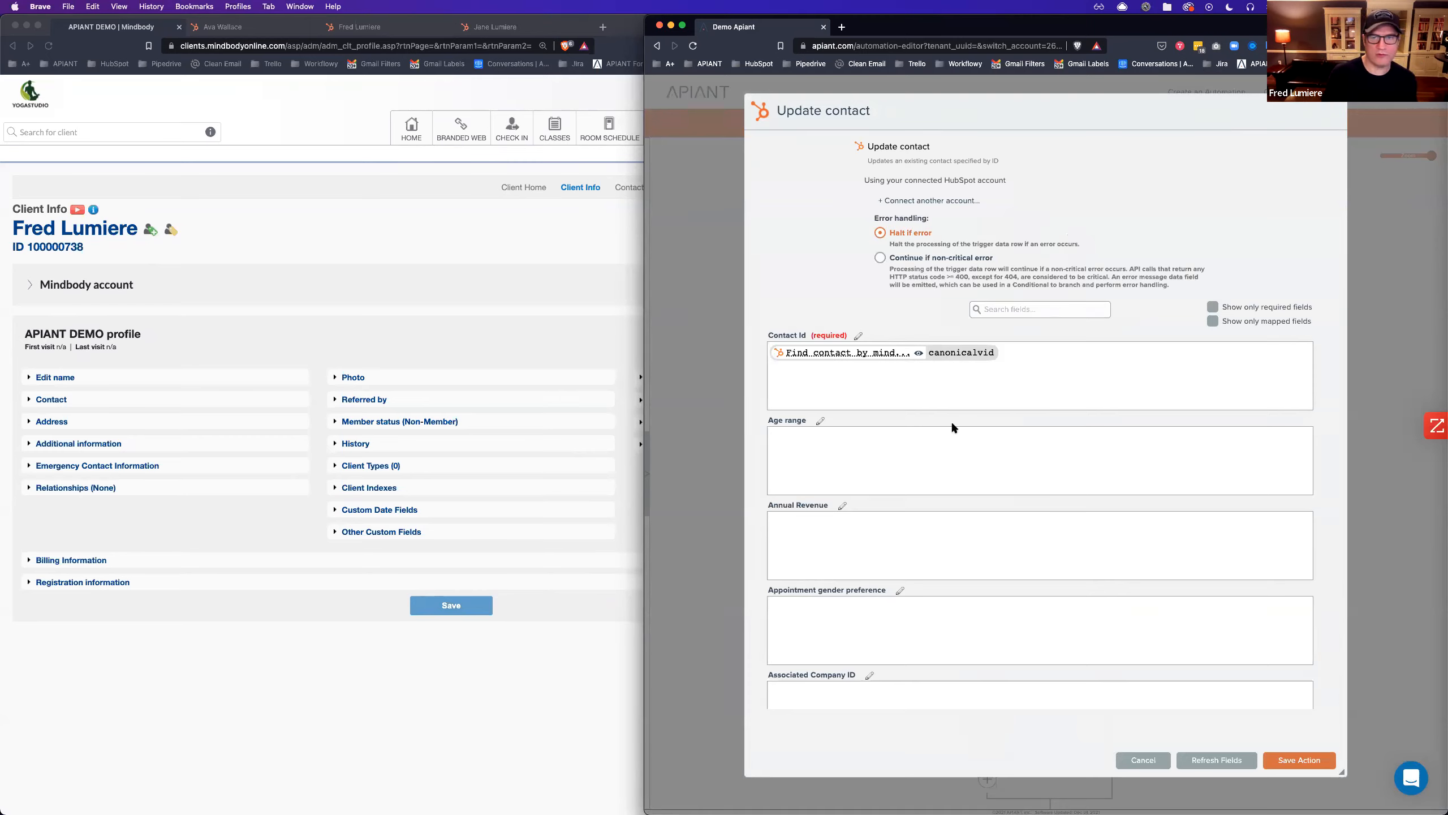
left_click(880, 258)
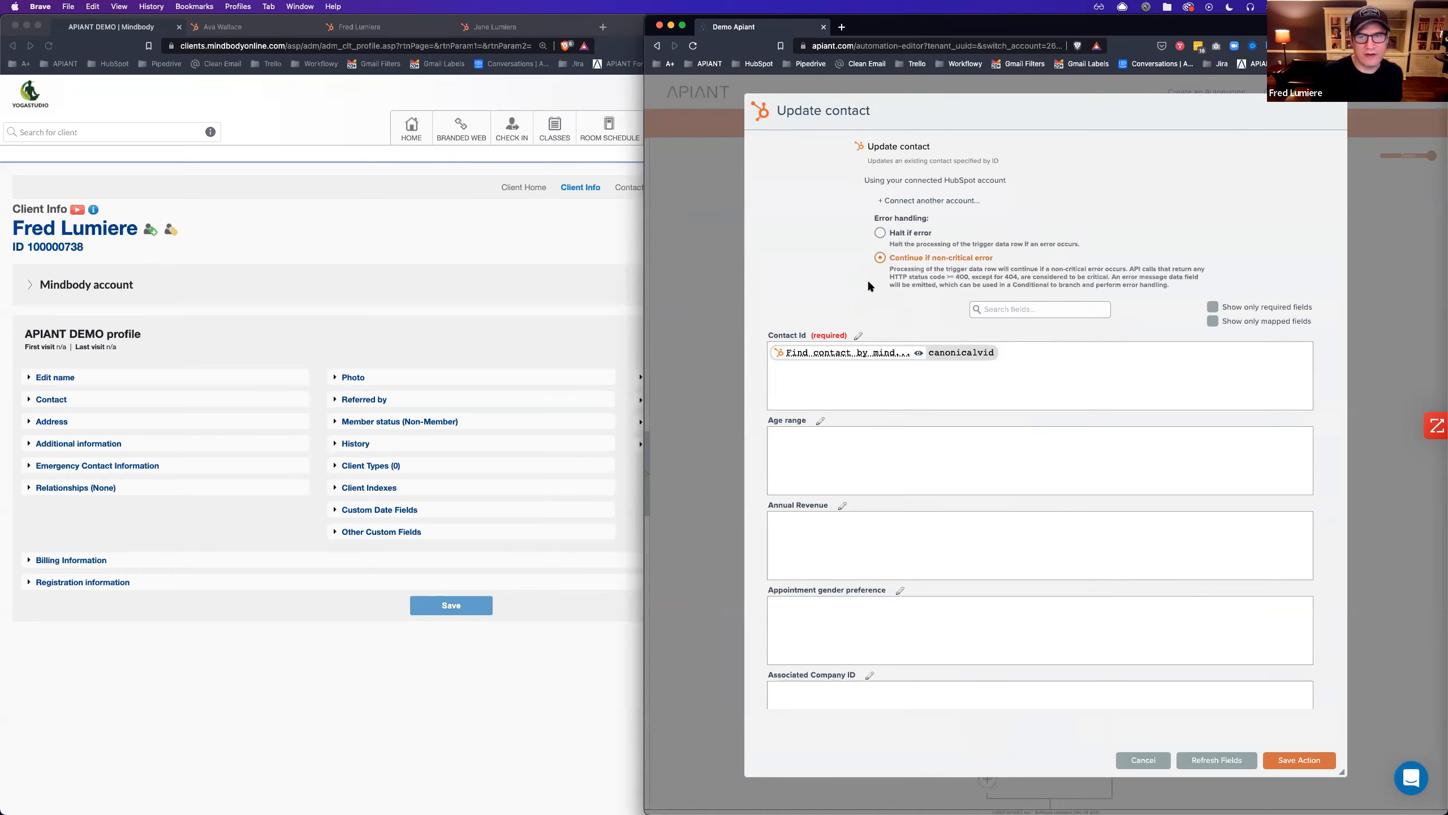
left_click(1292, 761)
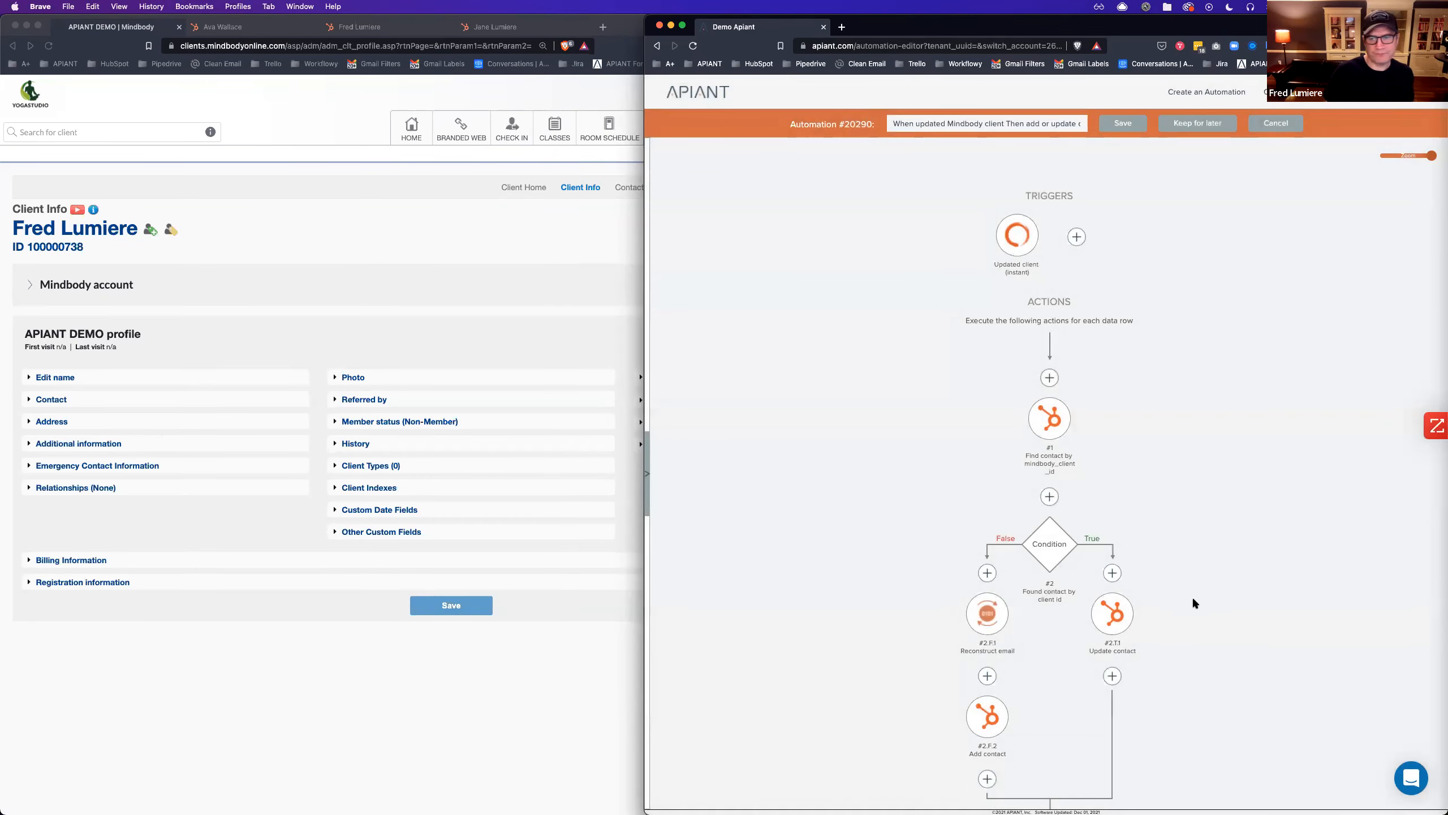
scroll(1244, 590, "down", 3)
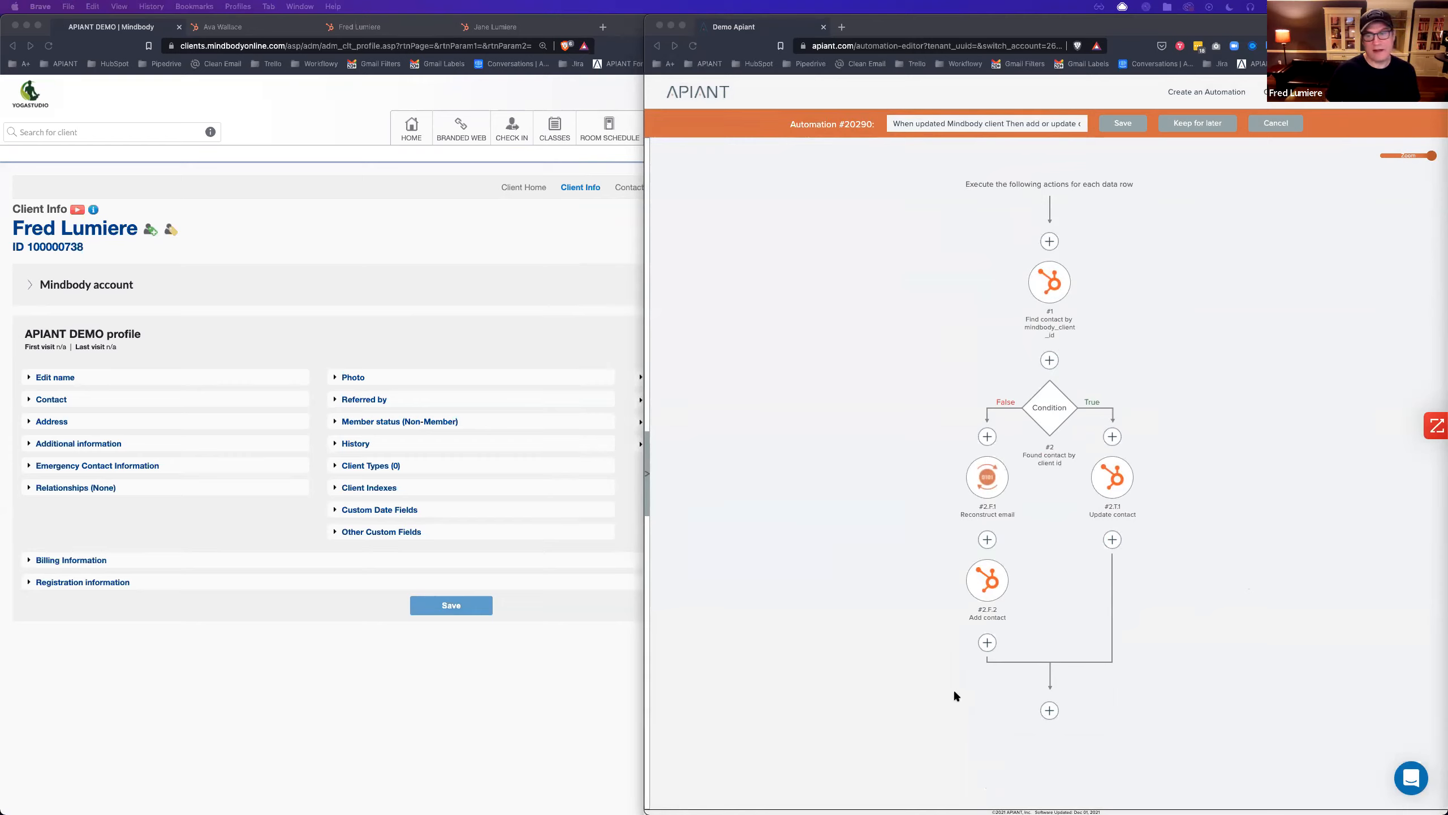
left_click(1109, 543)
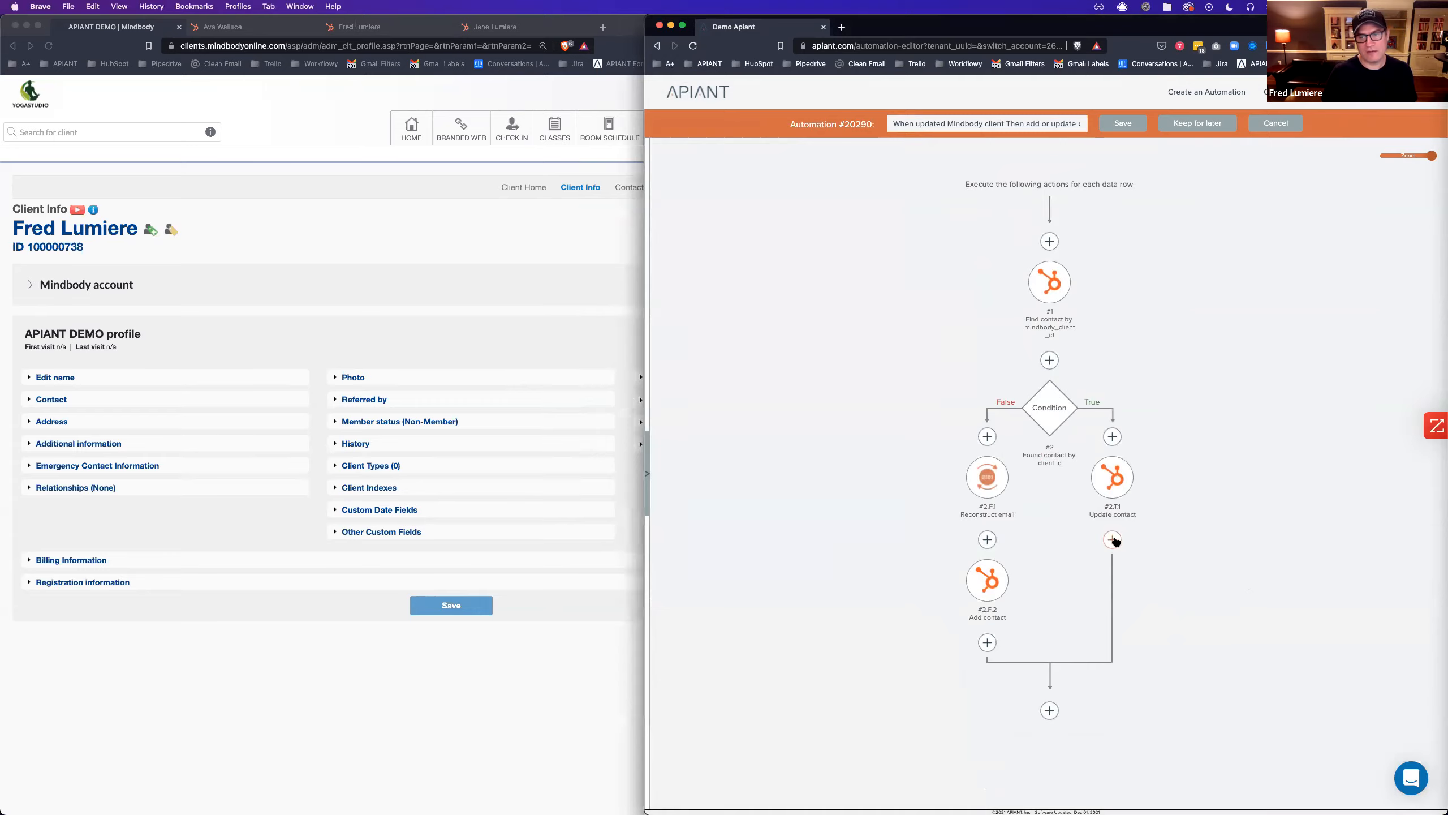
Add a Get moderation request link step after Update contact by searching 'get m'.
left_click(1113, 539)
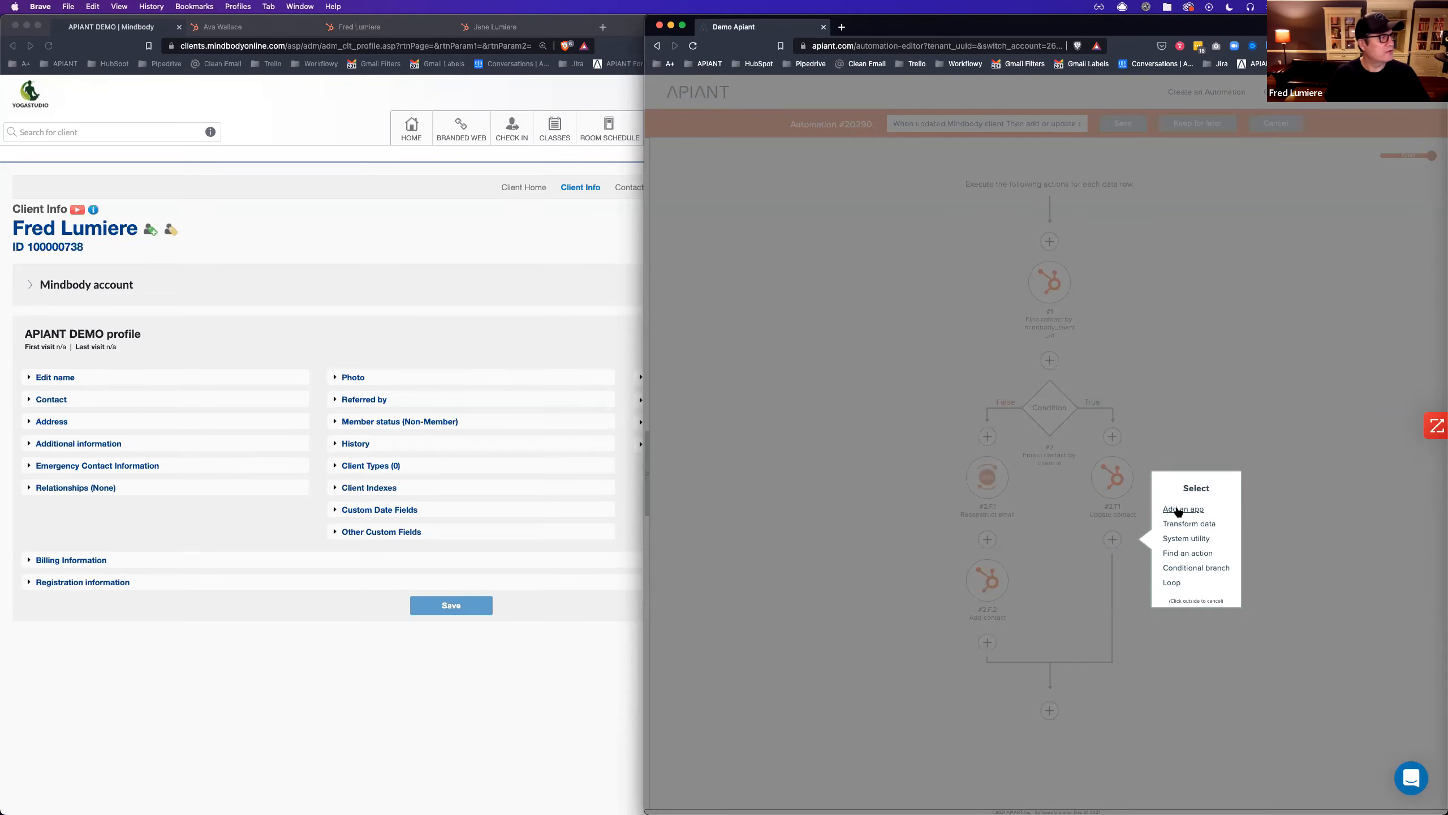
left_click(1183, 554)
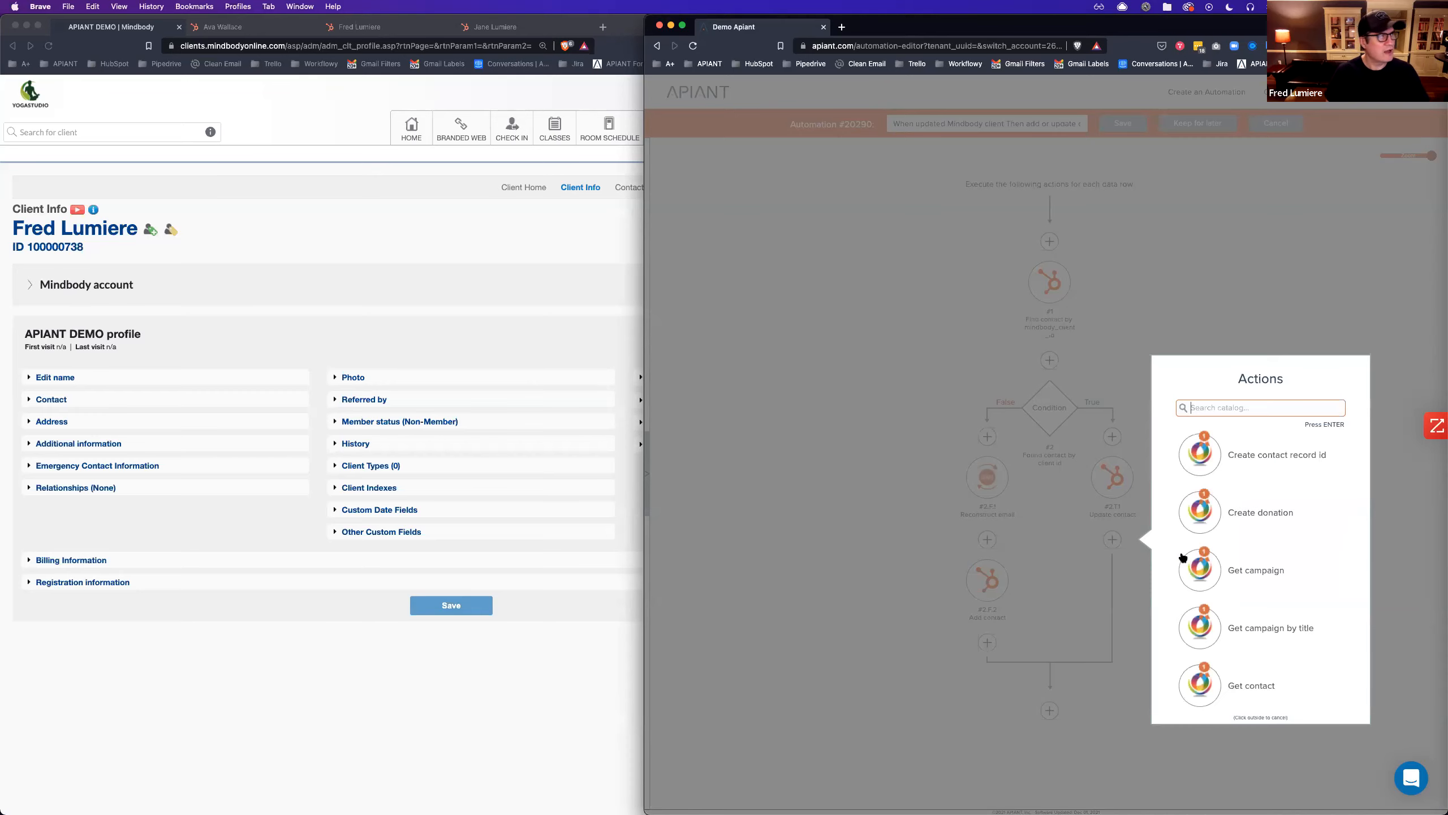
type("get moderation")
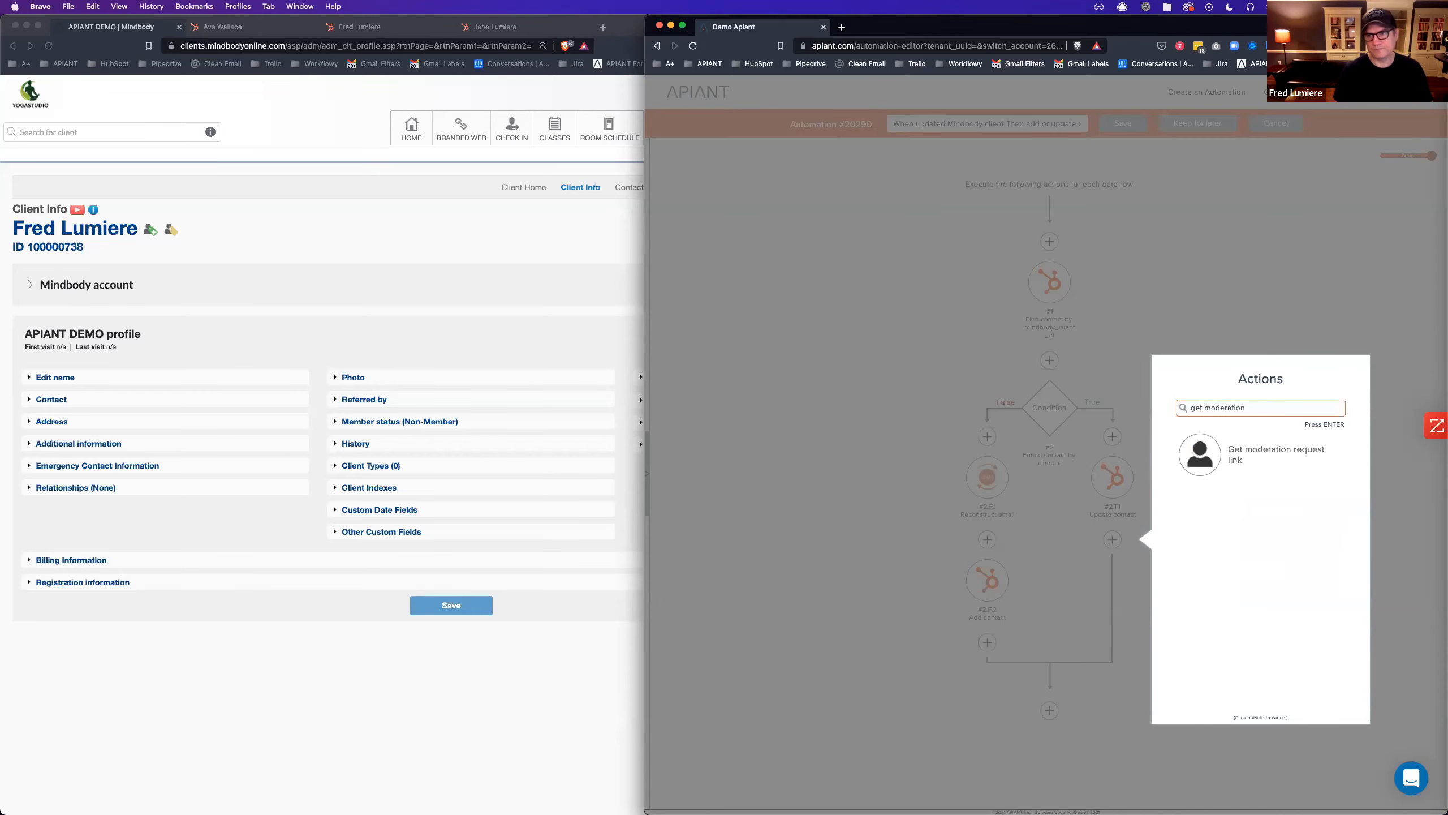
left_click(1200, 467)
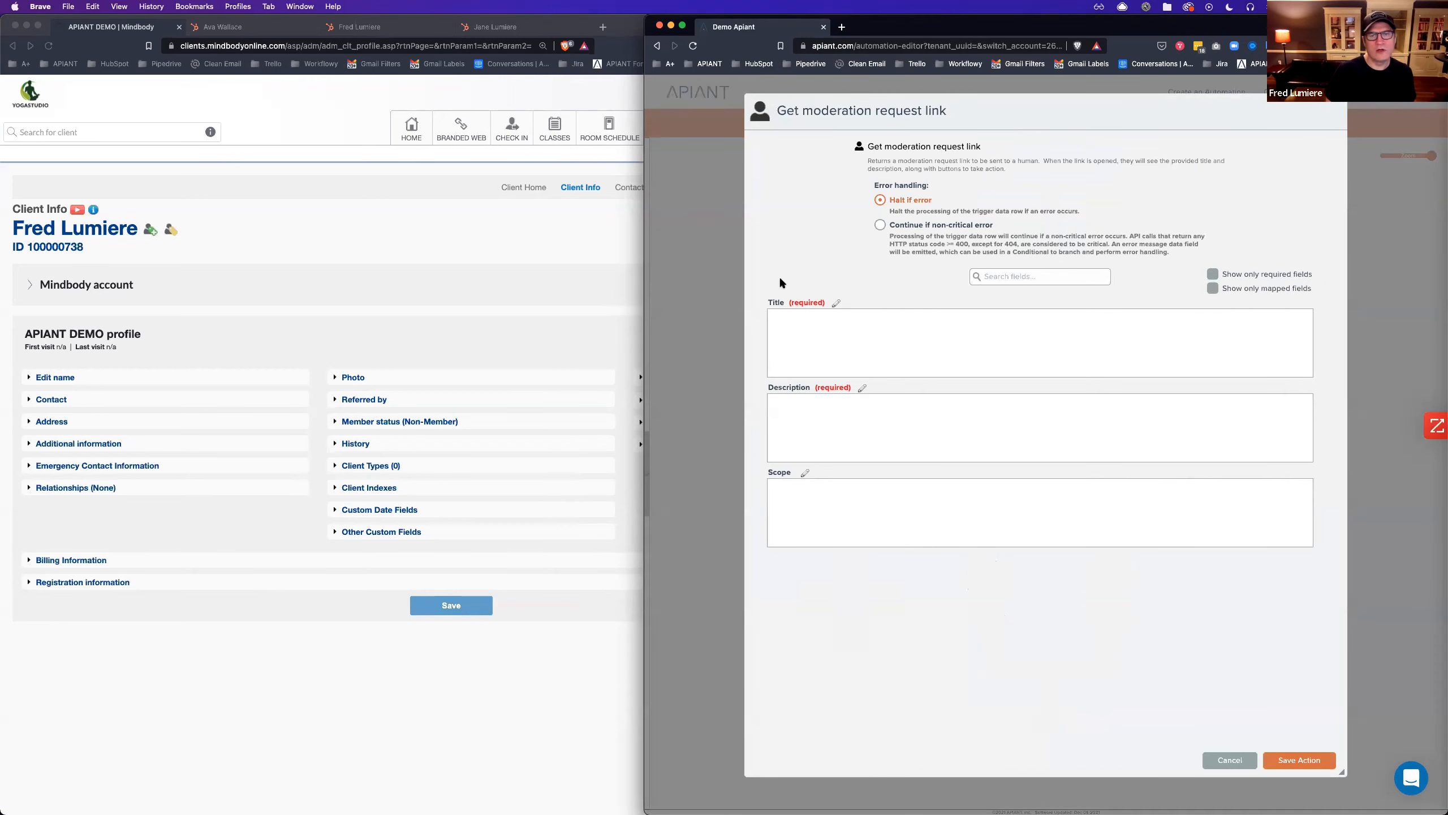
Title the request 'Duplicate HubSpot contact' and start the description with the mapped canonicalvid.
left_click(827, 341)
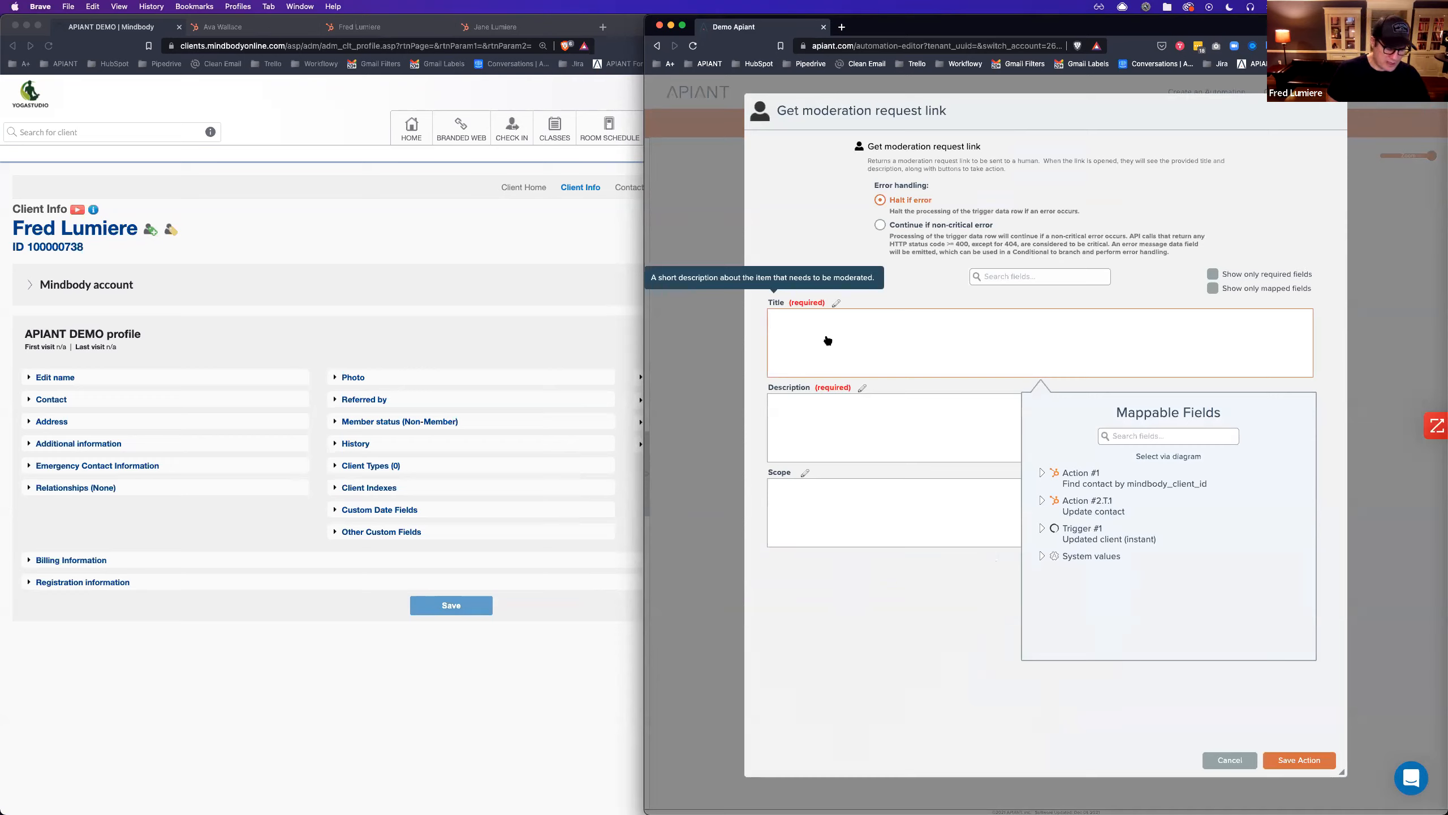
type("Dup")
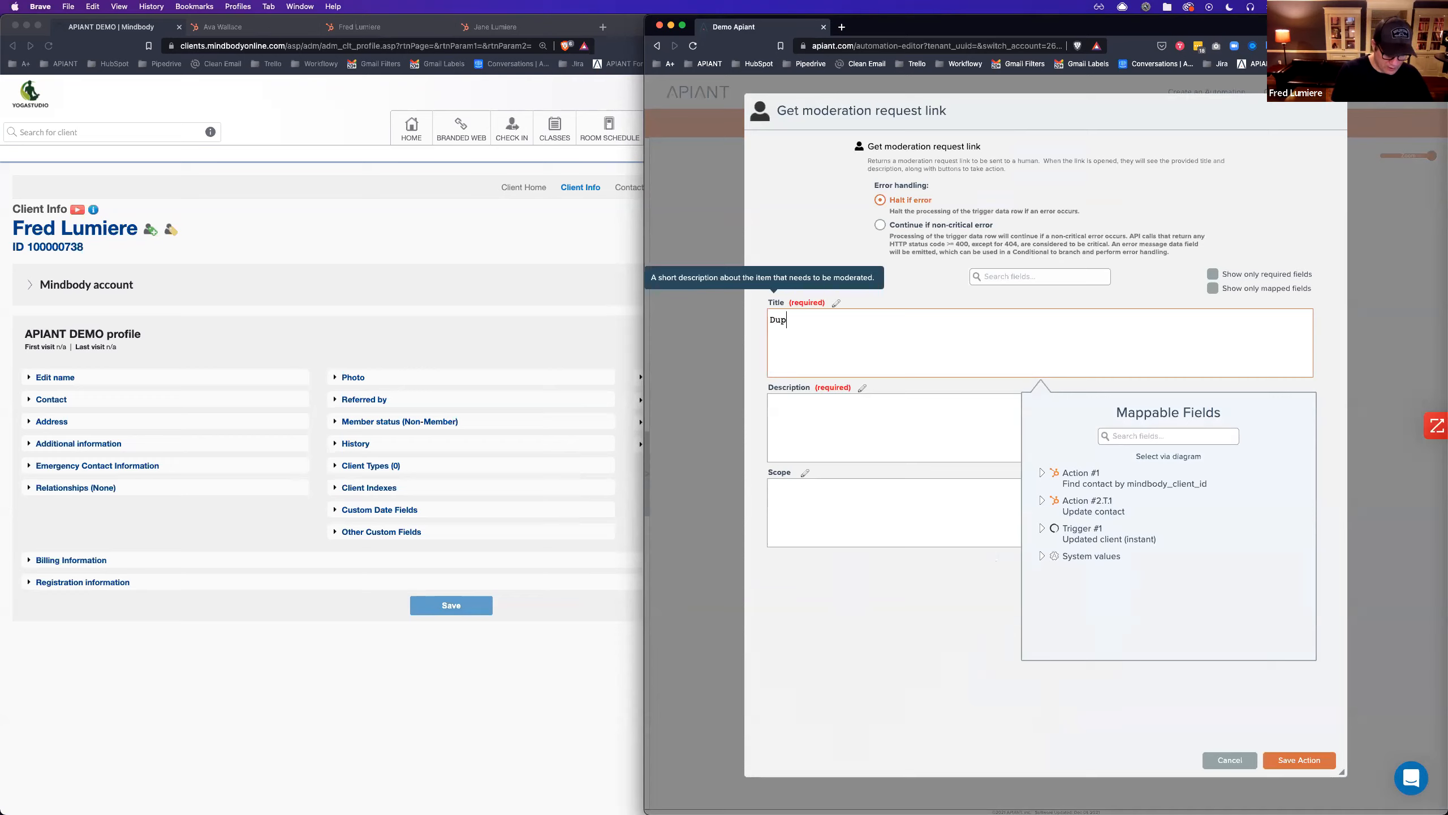
type("licate HubSpot contact")
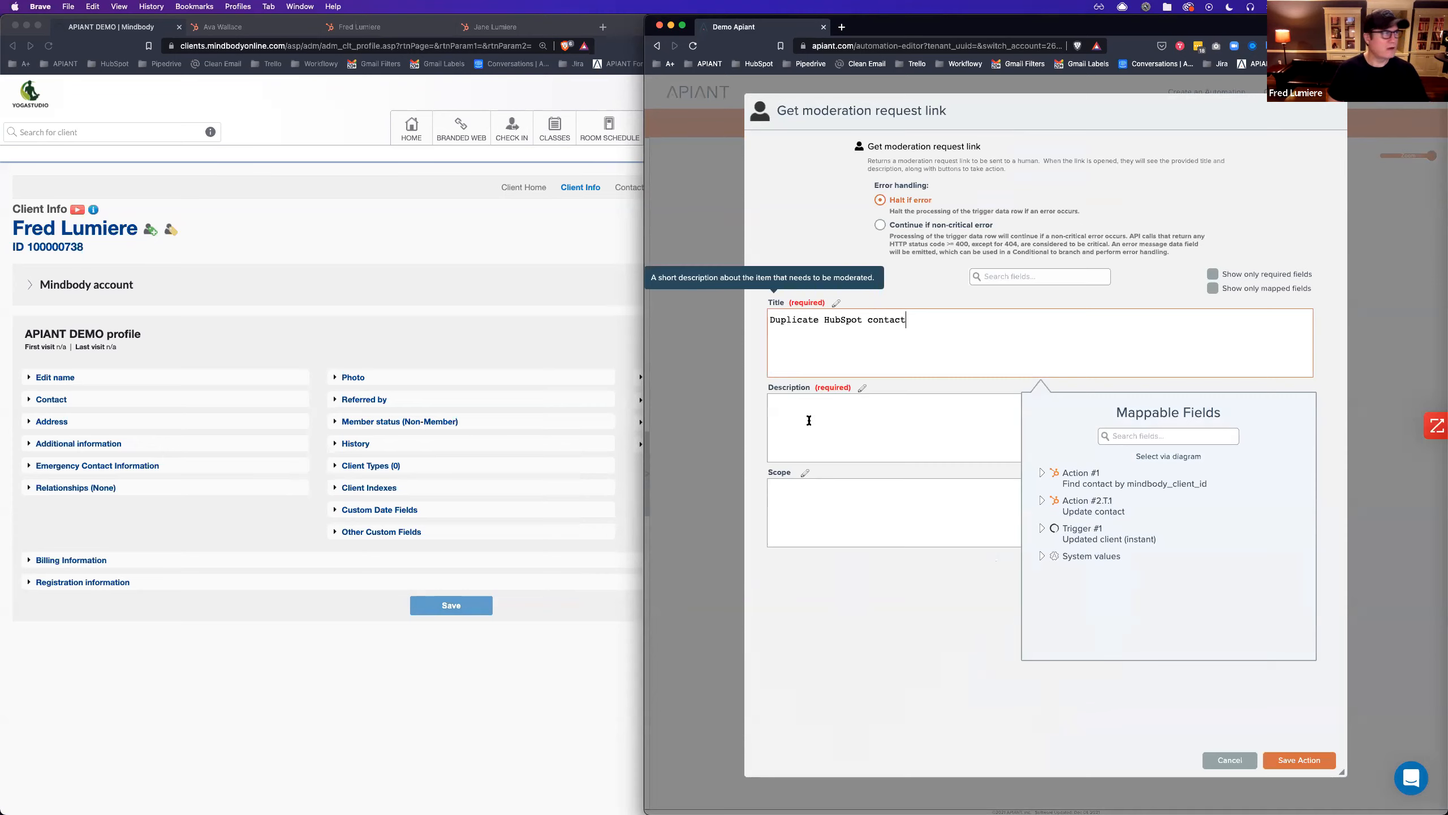
left_click(810, 420)
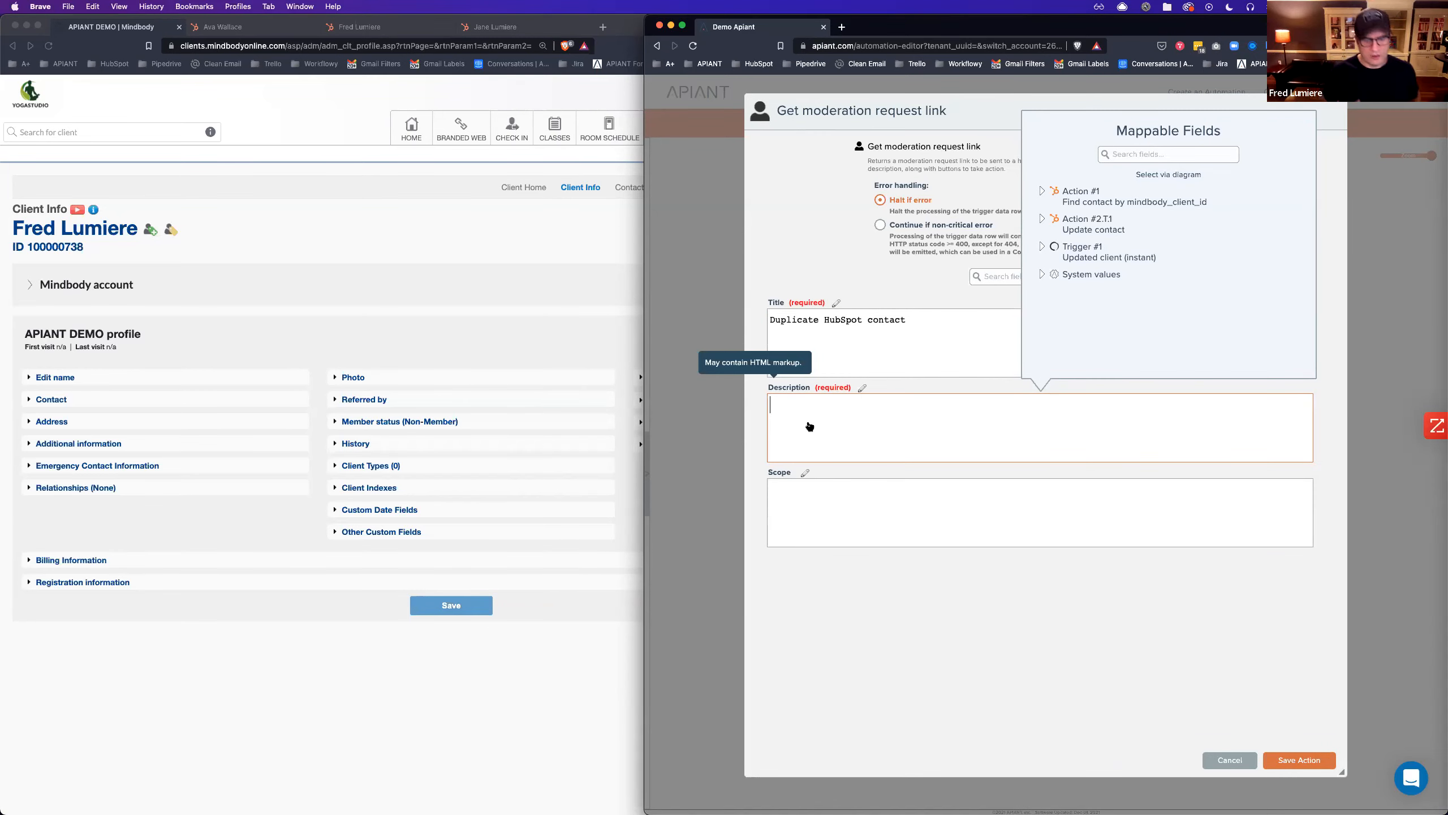
type("We could not update")
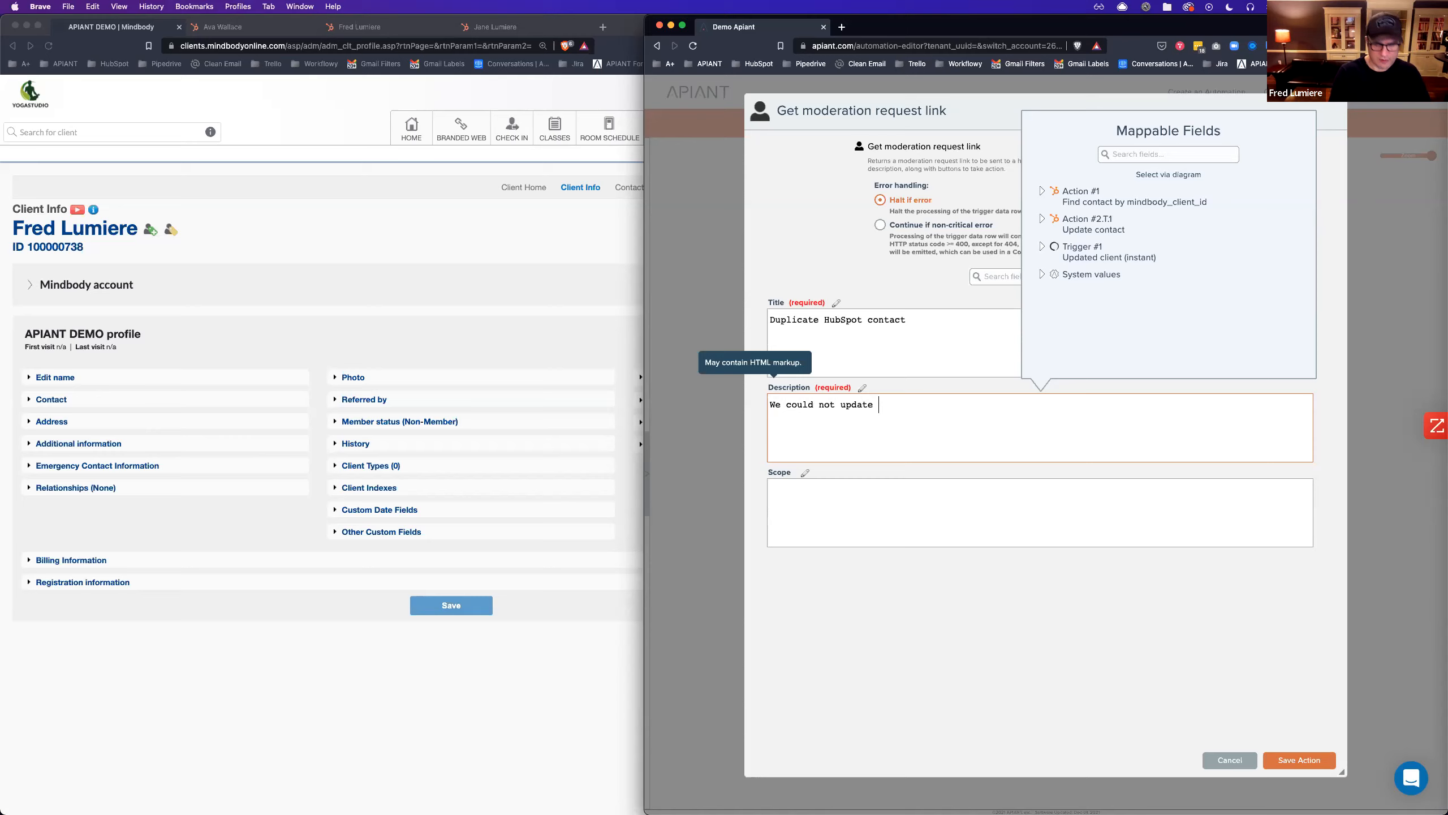
type(" HubSpot")
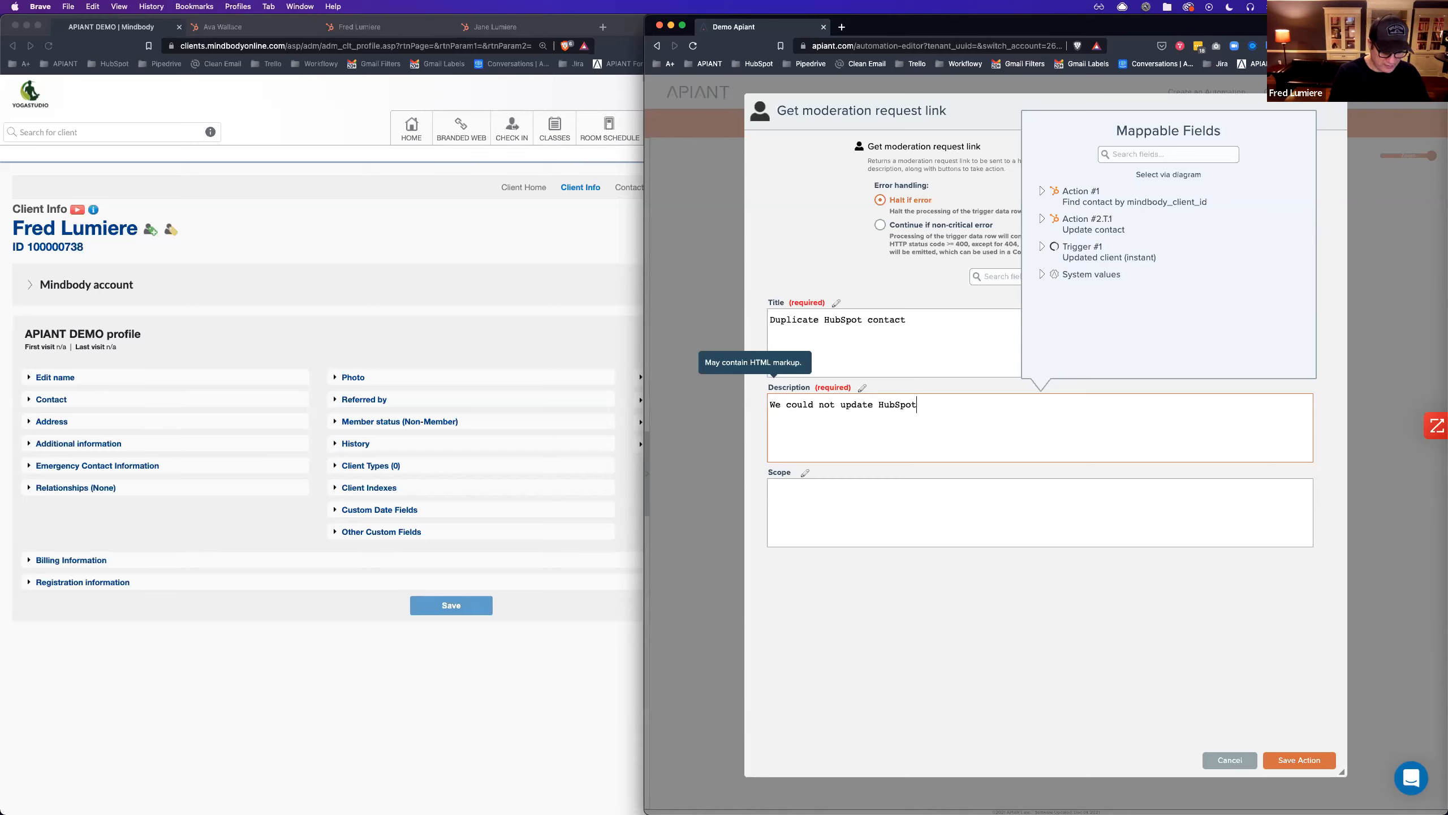
type(" contact ID")
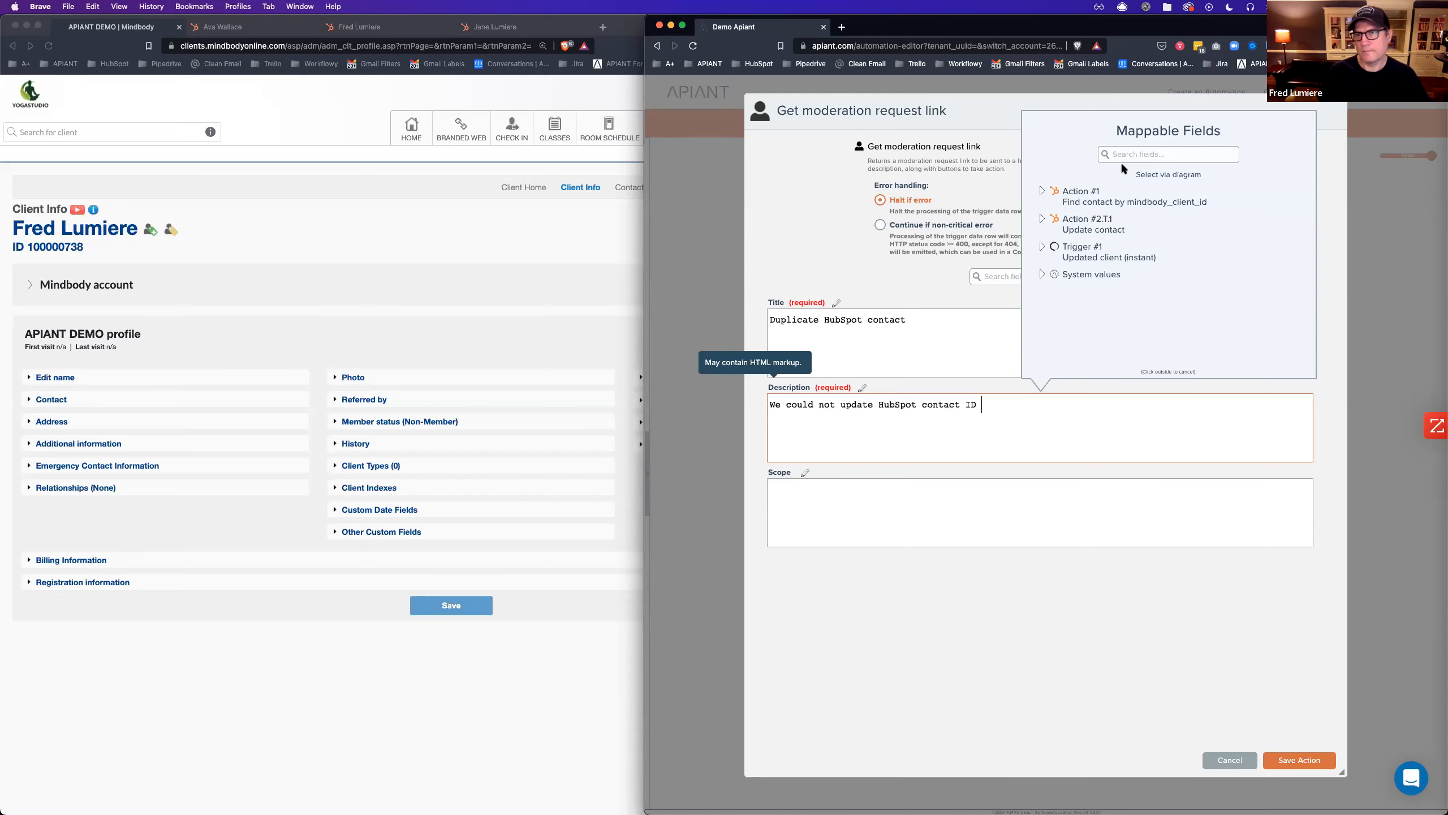
left_click(1164, 176)
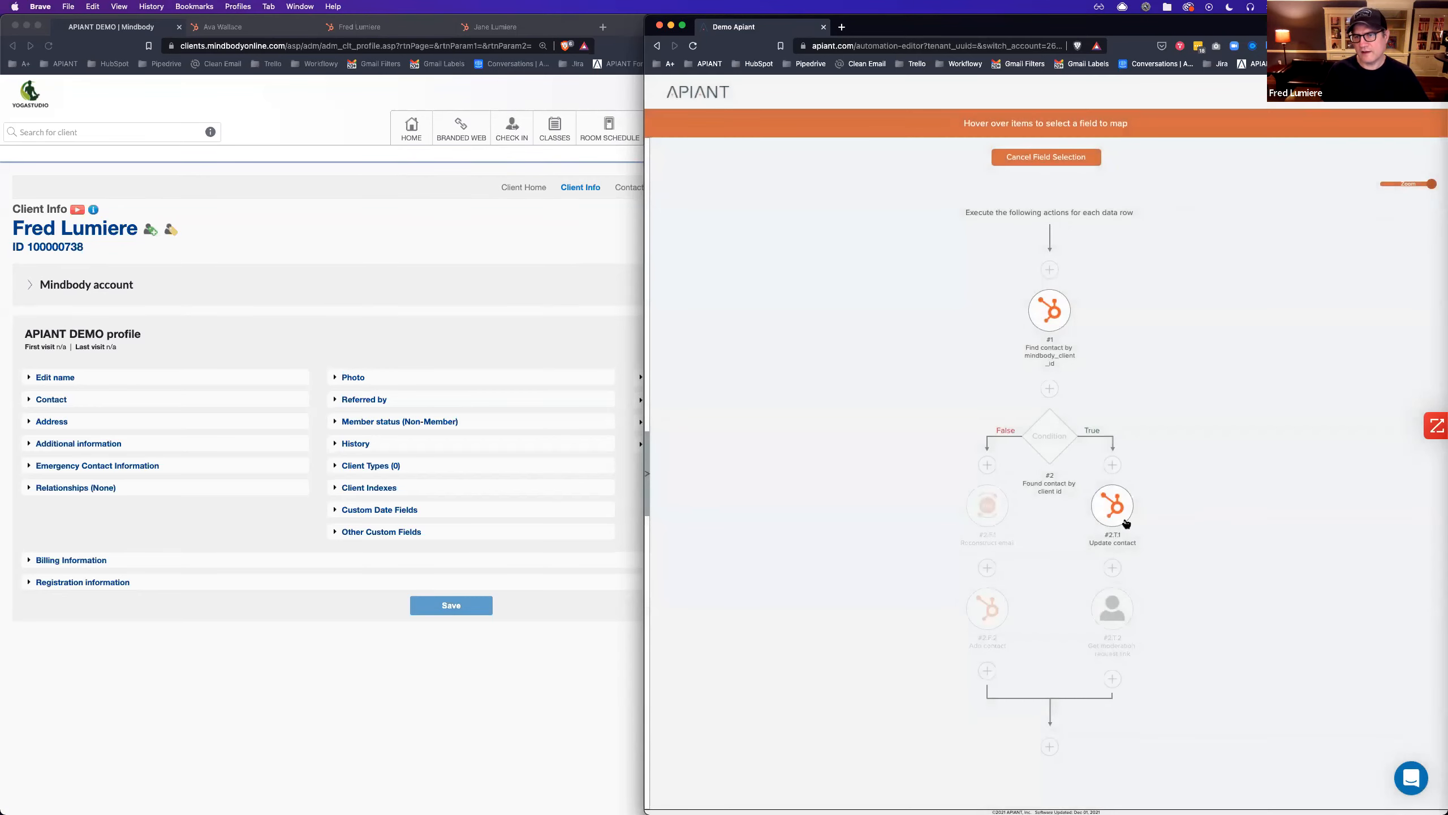
mouse_move(1047, 319)
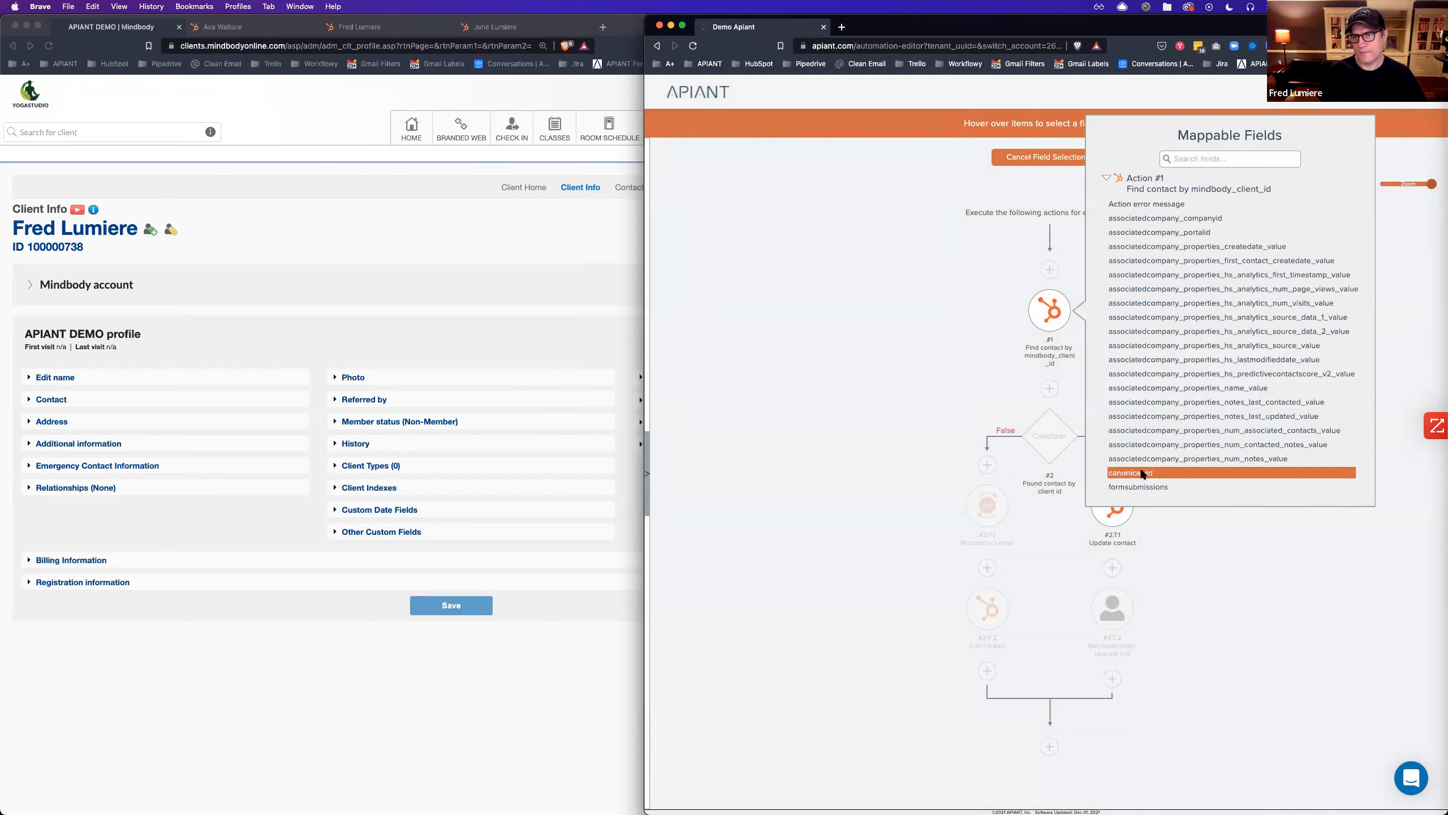
left_click(1143, 473)
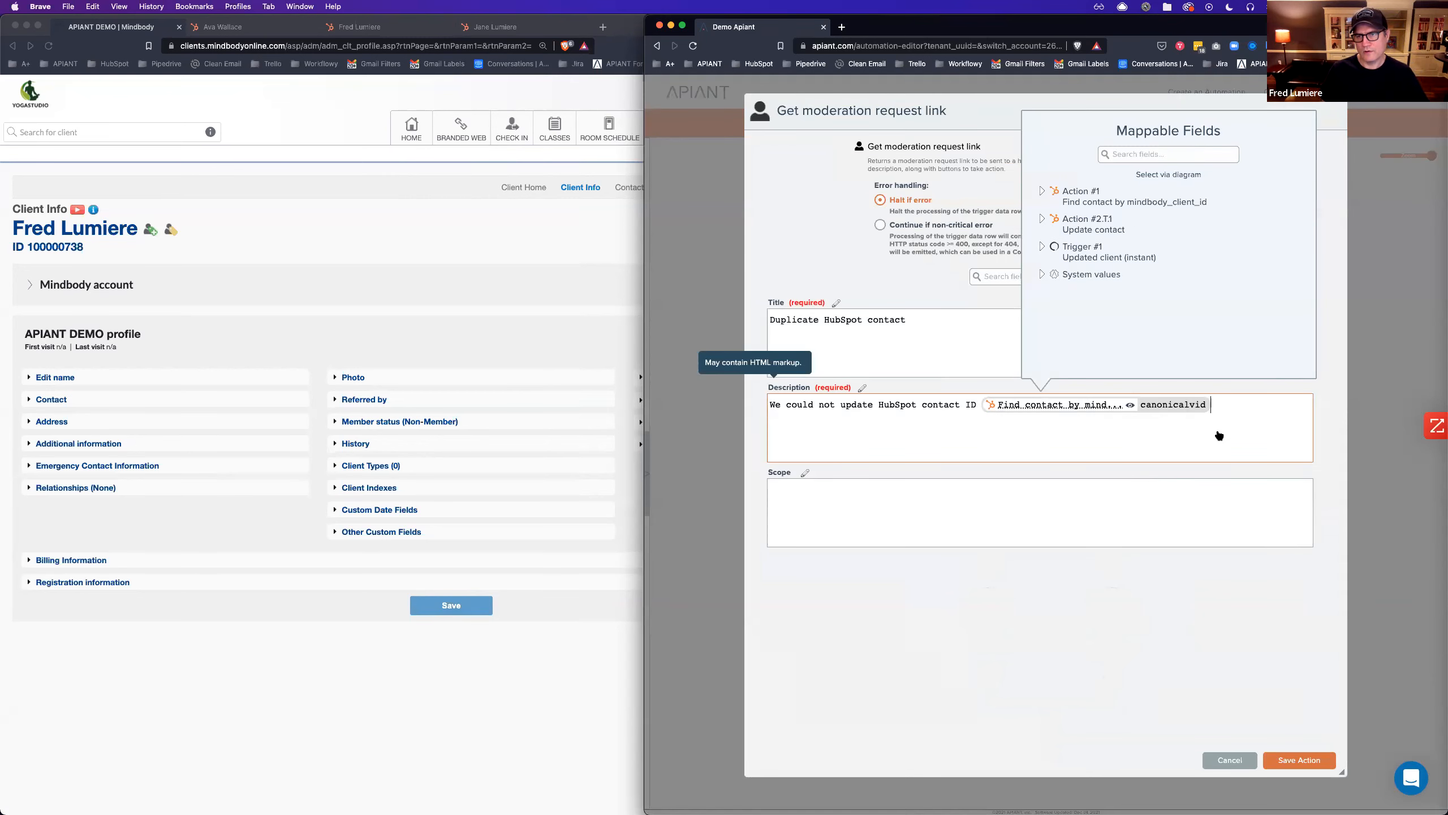
type("'s em")
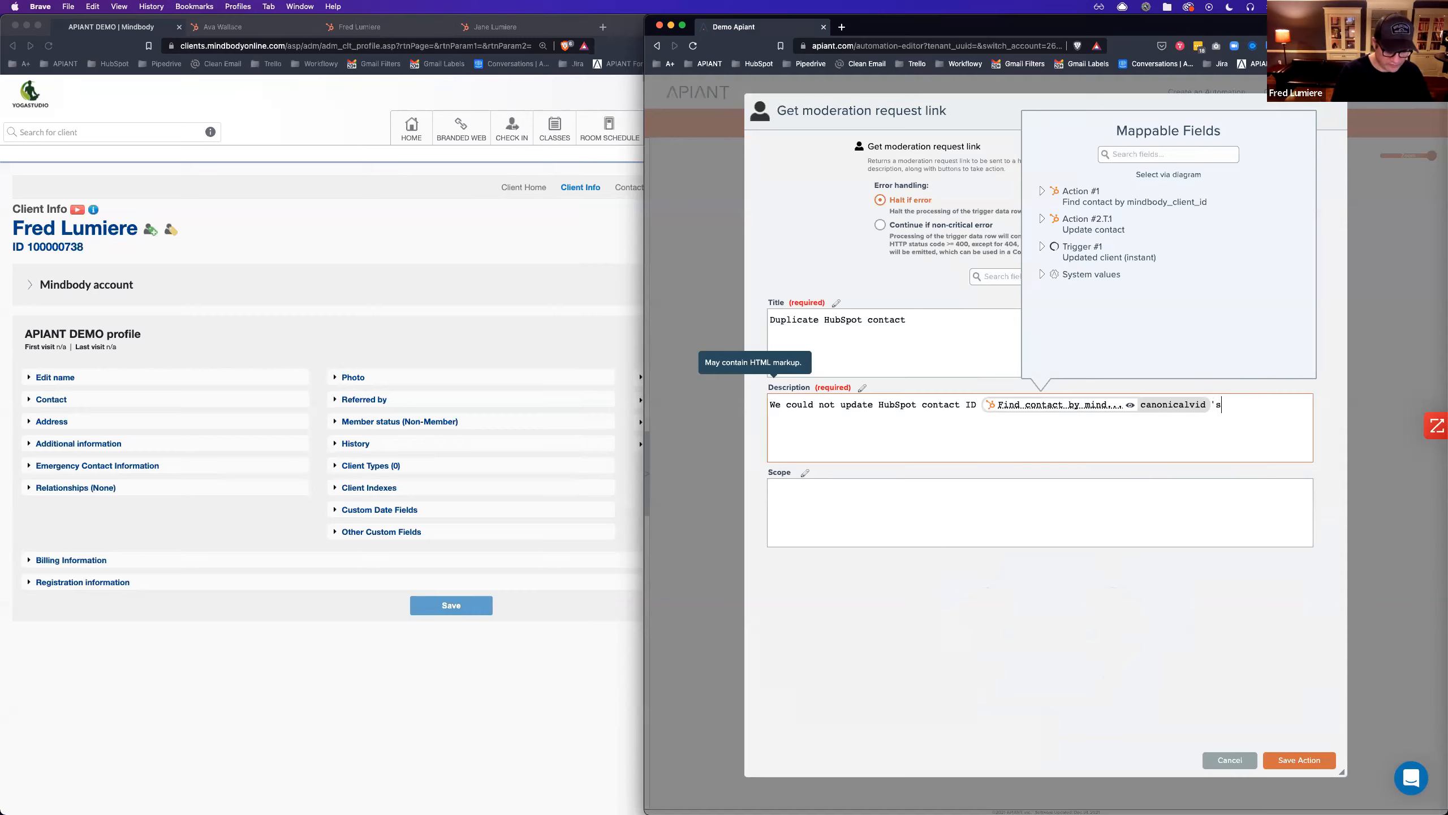
type("ail to")
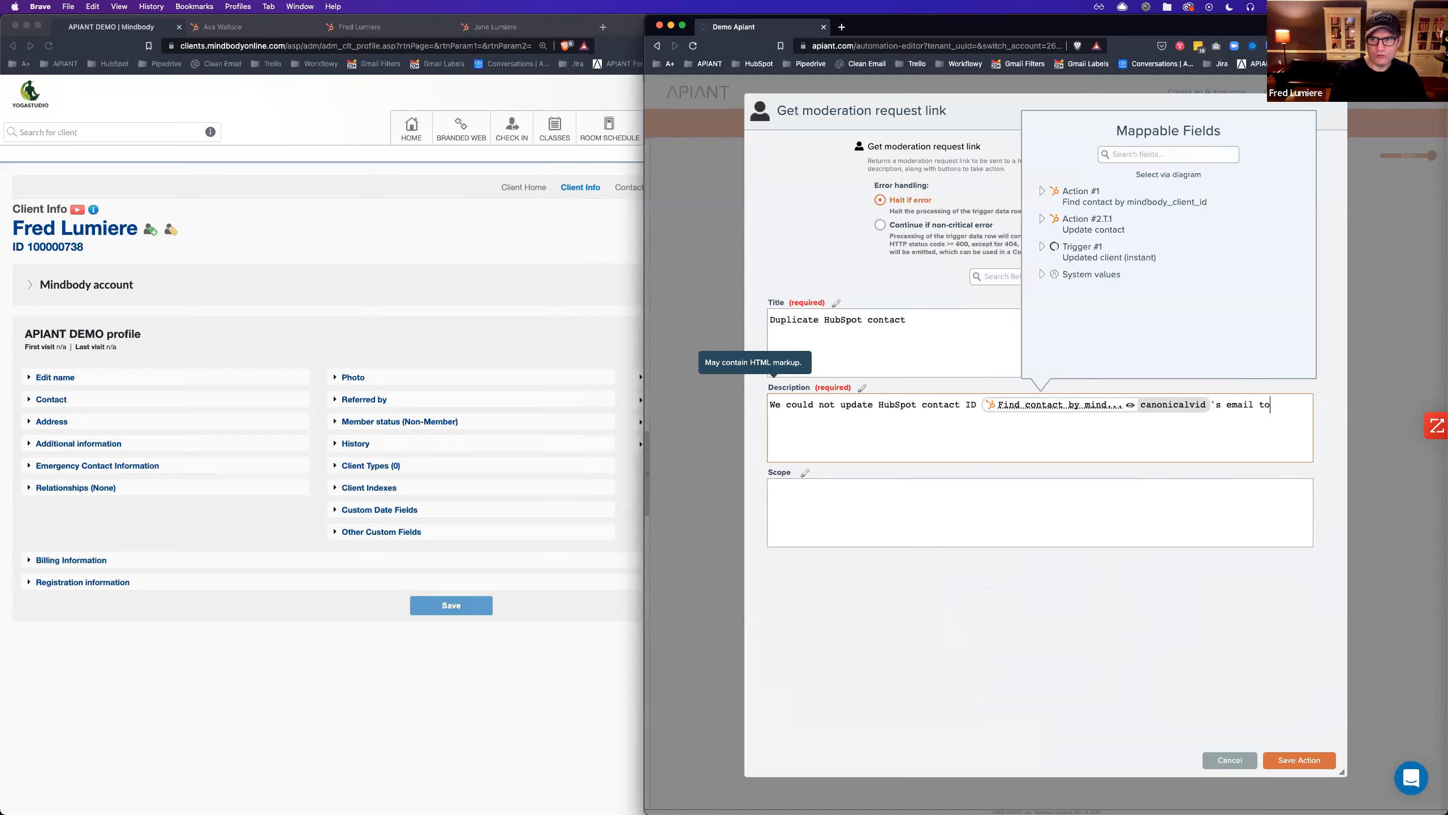
key("BackSpace")
key("BackSpace")
key("BackSpace")
key("BackSpace")
key("BackSpace")
key("BackSpace")
key("BackSpace")
key("BackSpace")
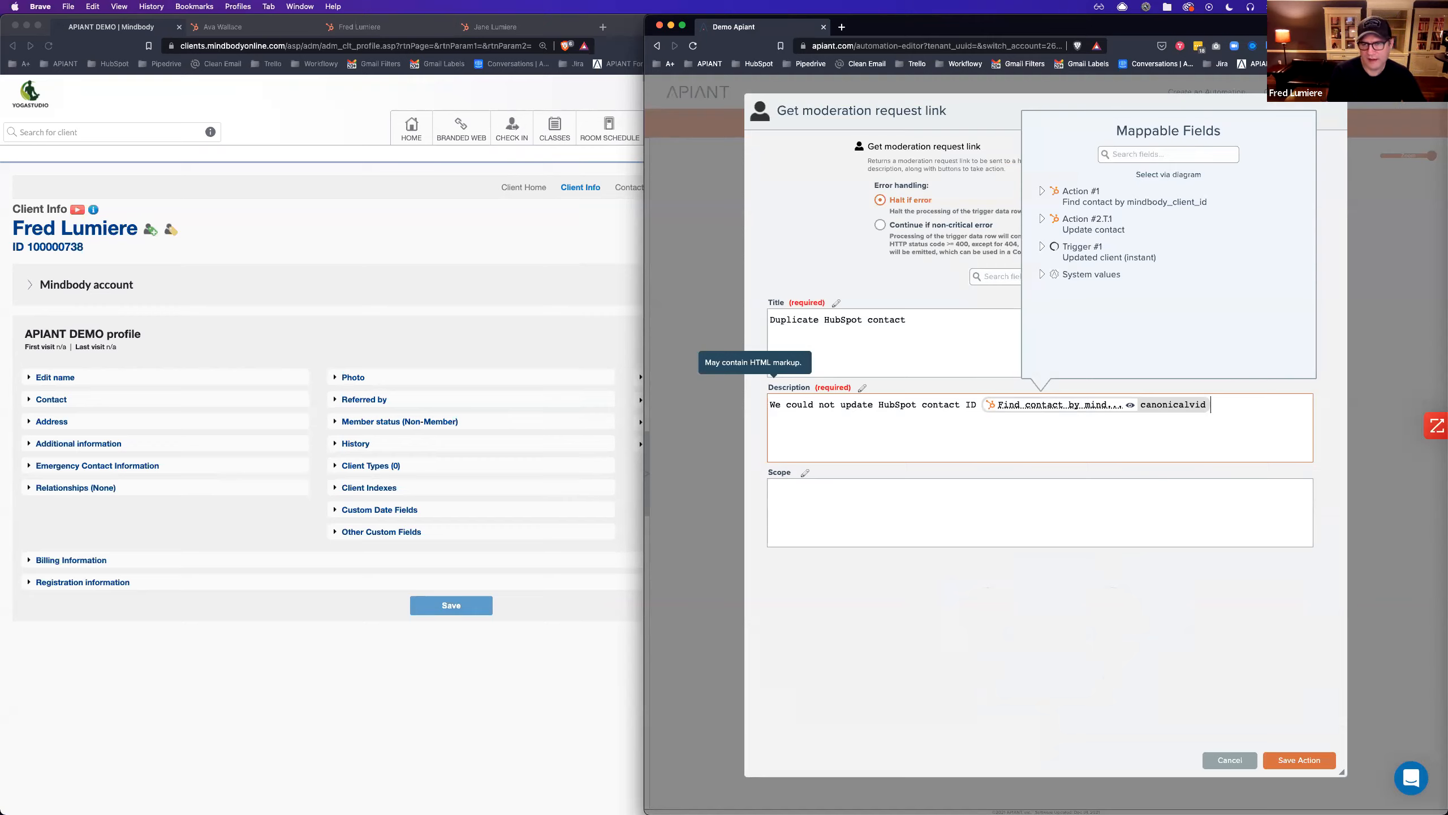
type("'s email from")
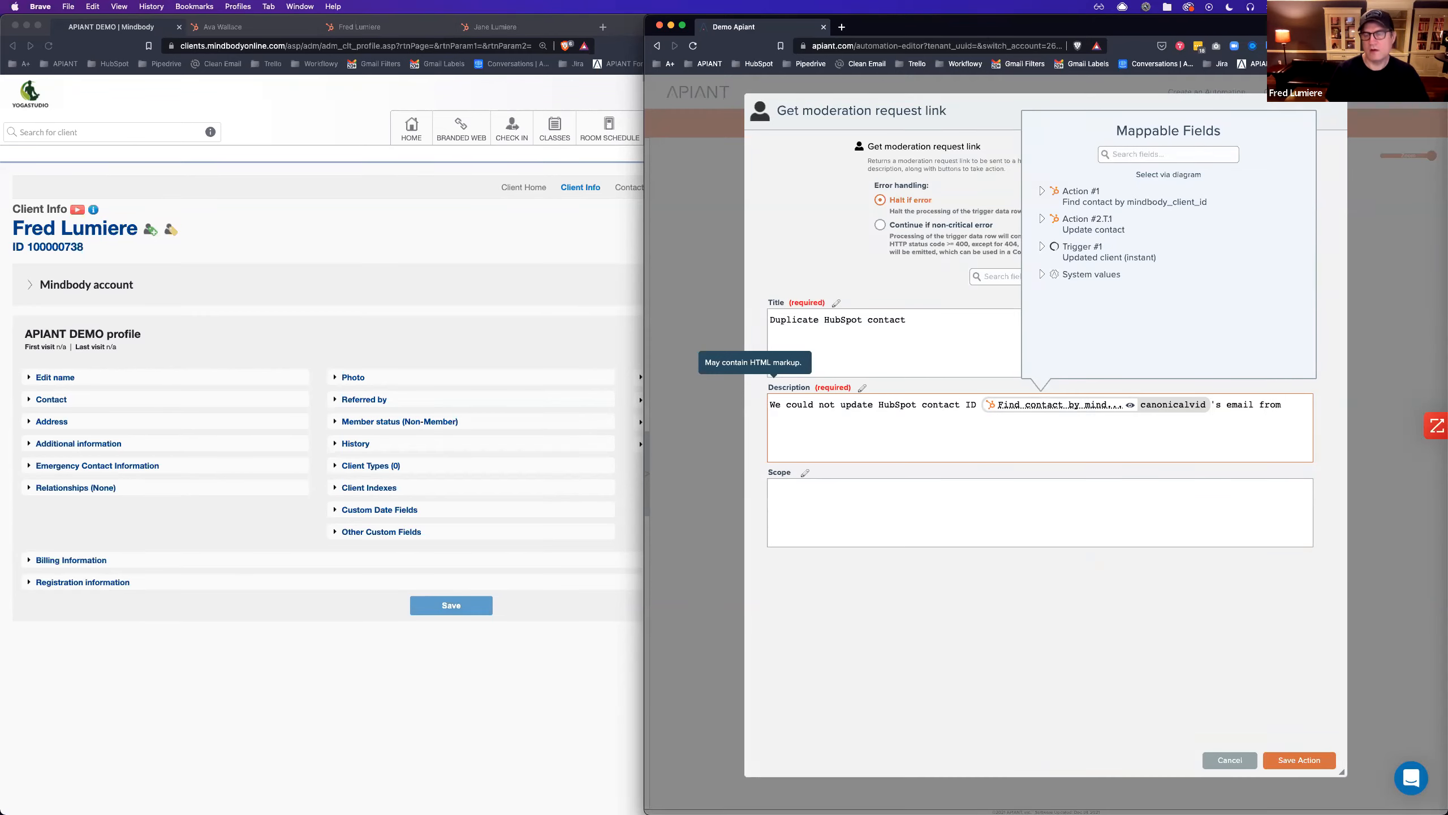
Add the contact's current email and the client's new email to the description.
left_click(1163, 176)
left_click(1185, 159)
type("em")
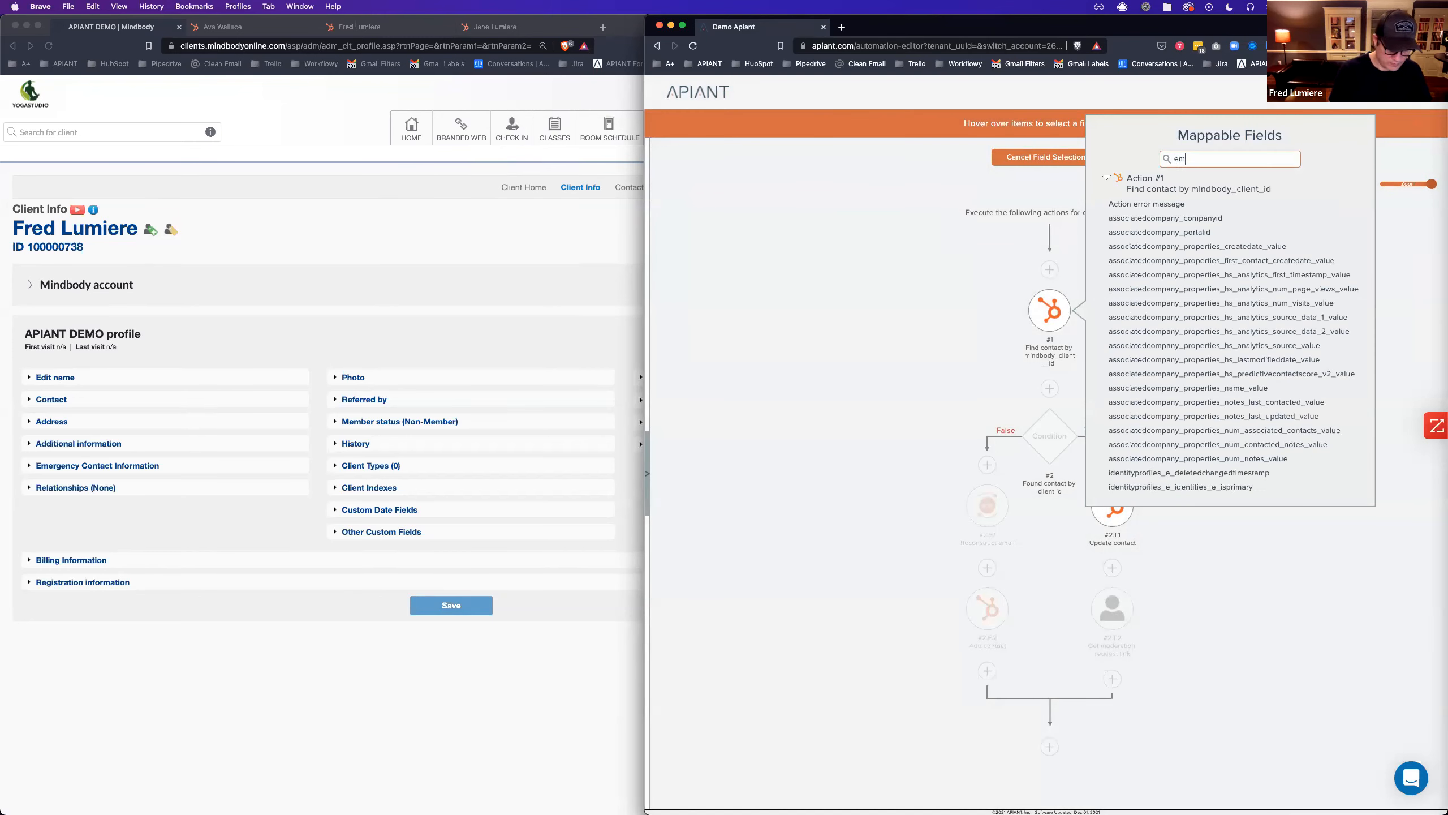
type("ail")
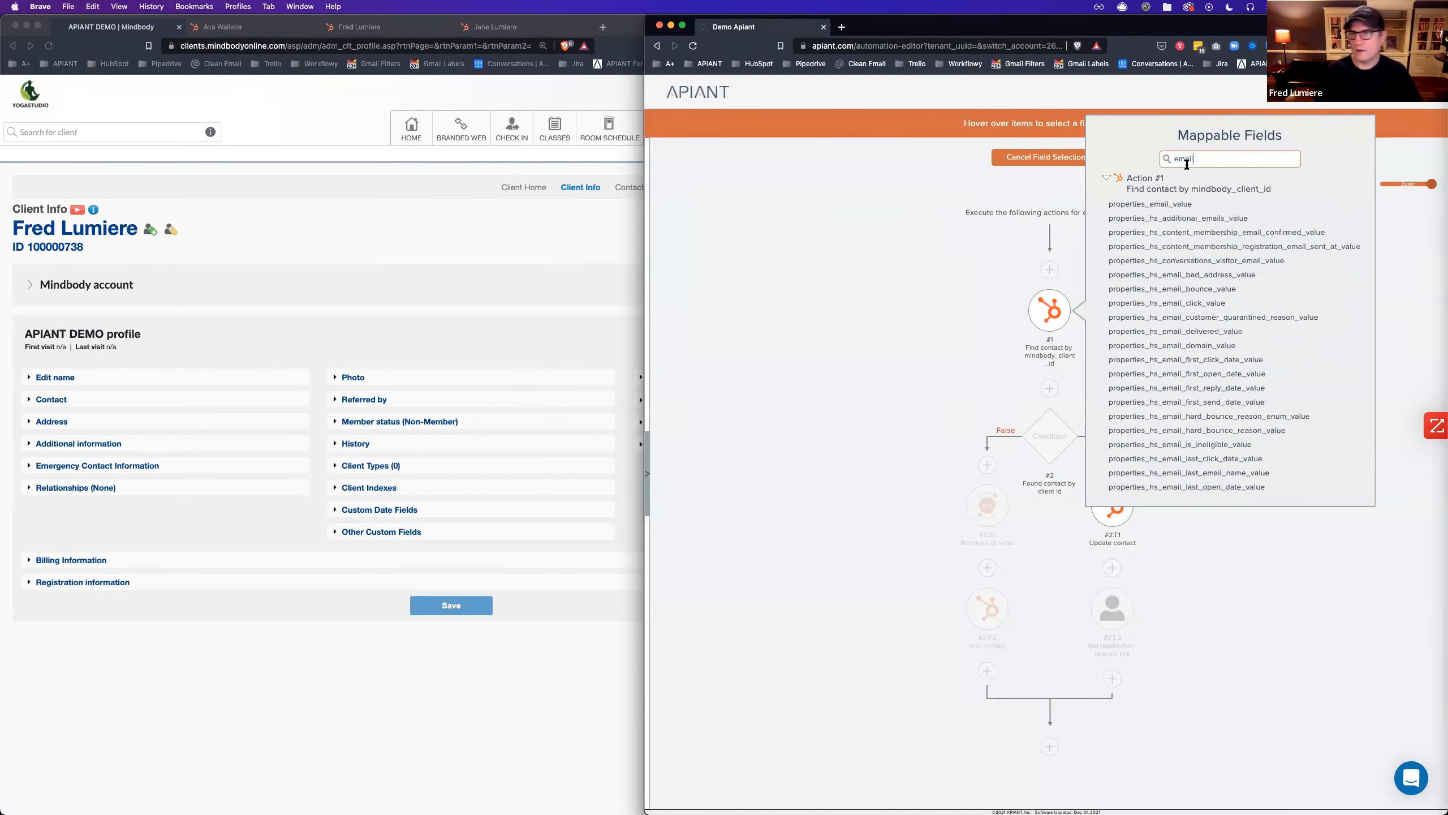
left_click(1169, 205)
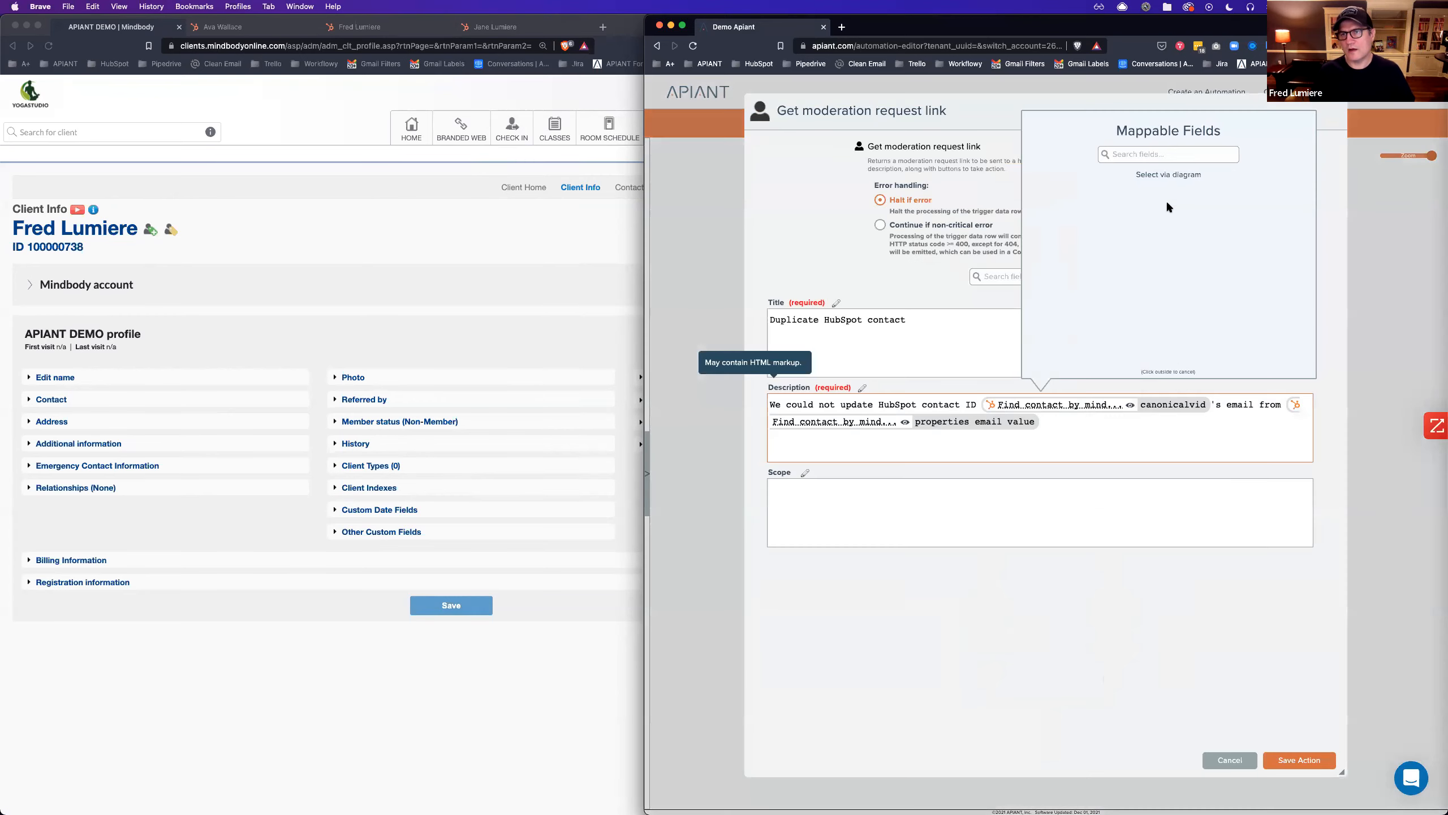
type("to")
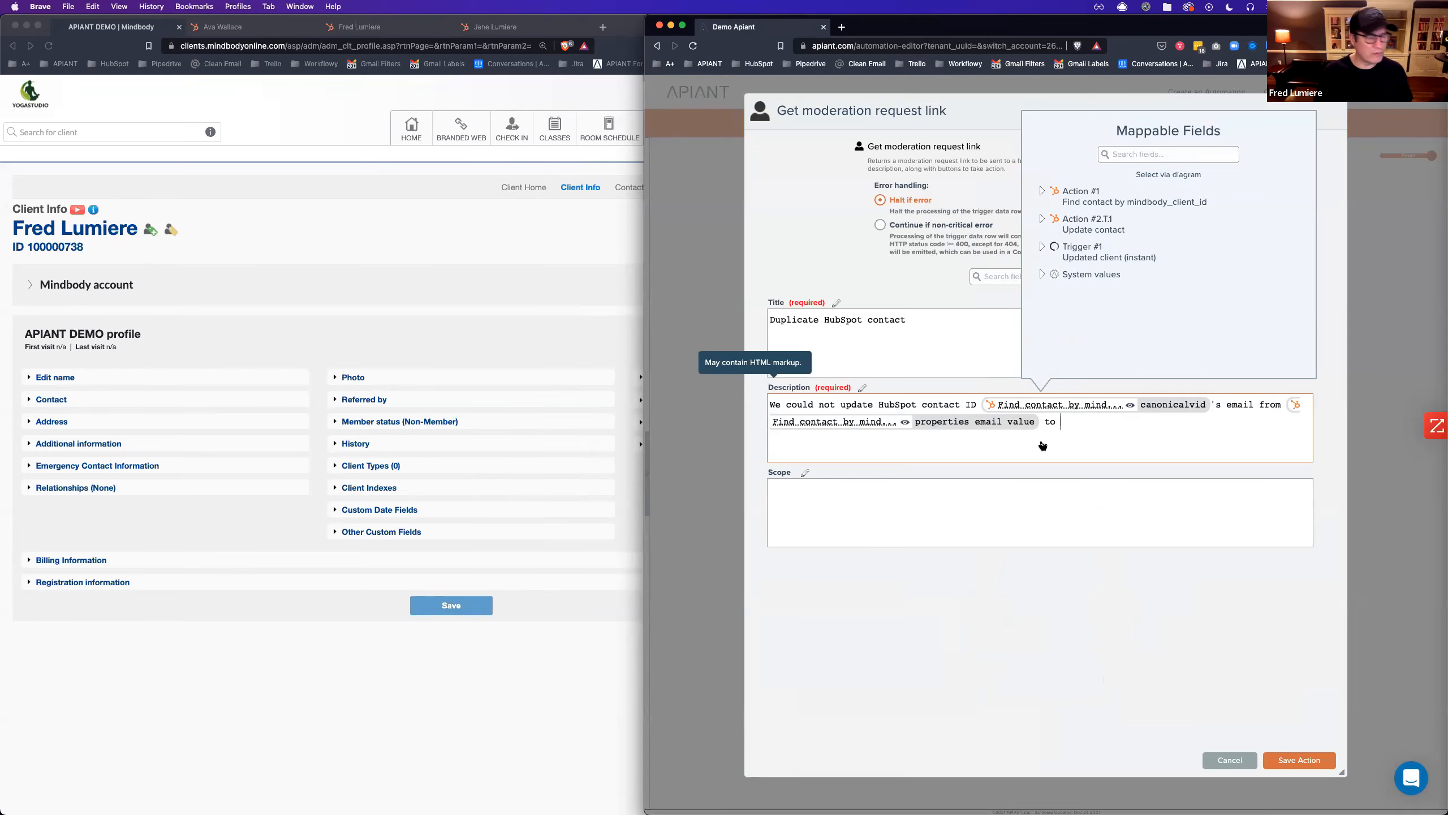
left_click(1180, 177)
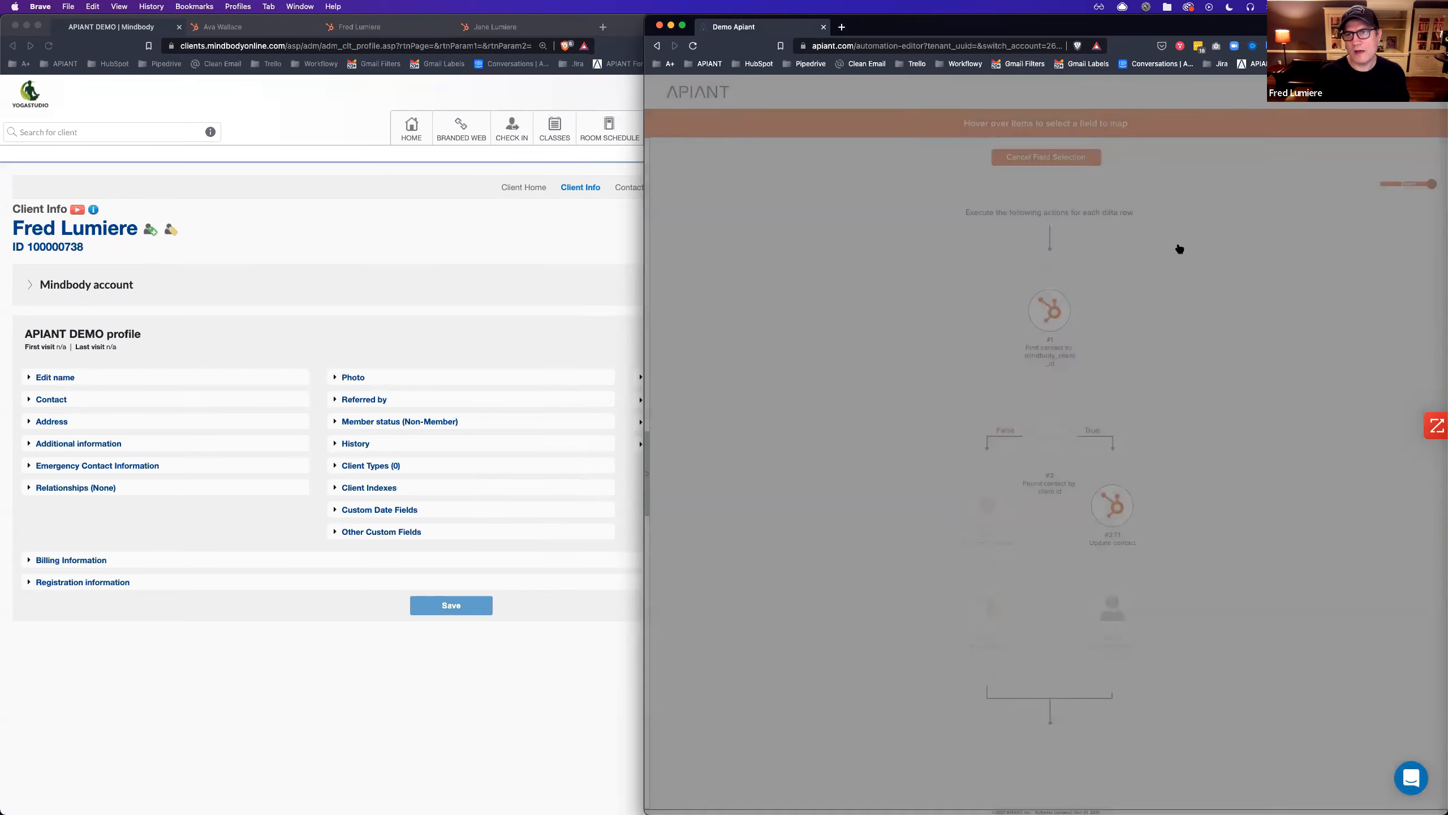
mouse_move(1012, 270)
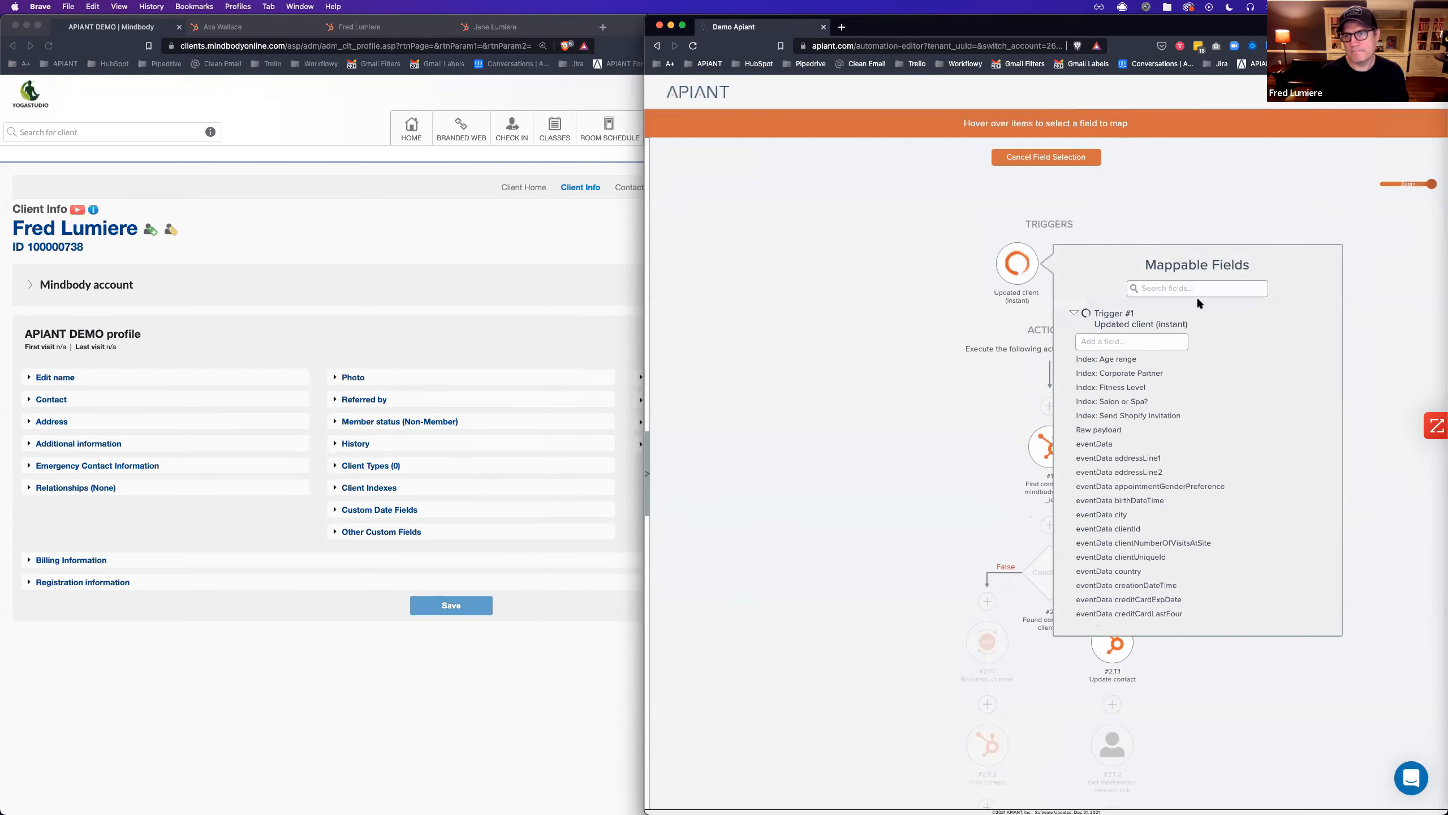
type("email")
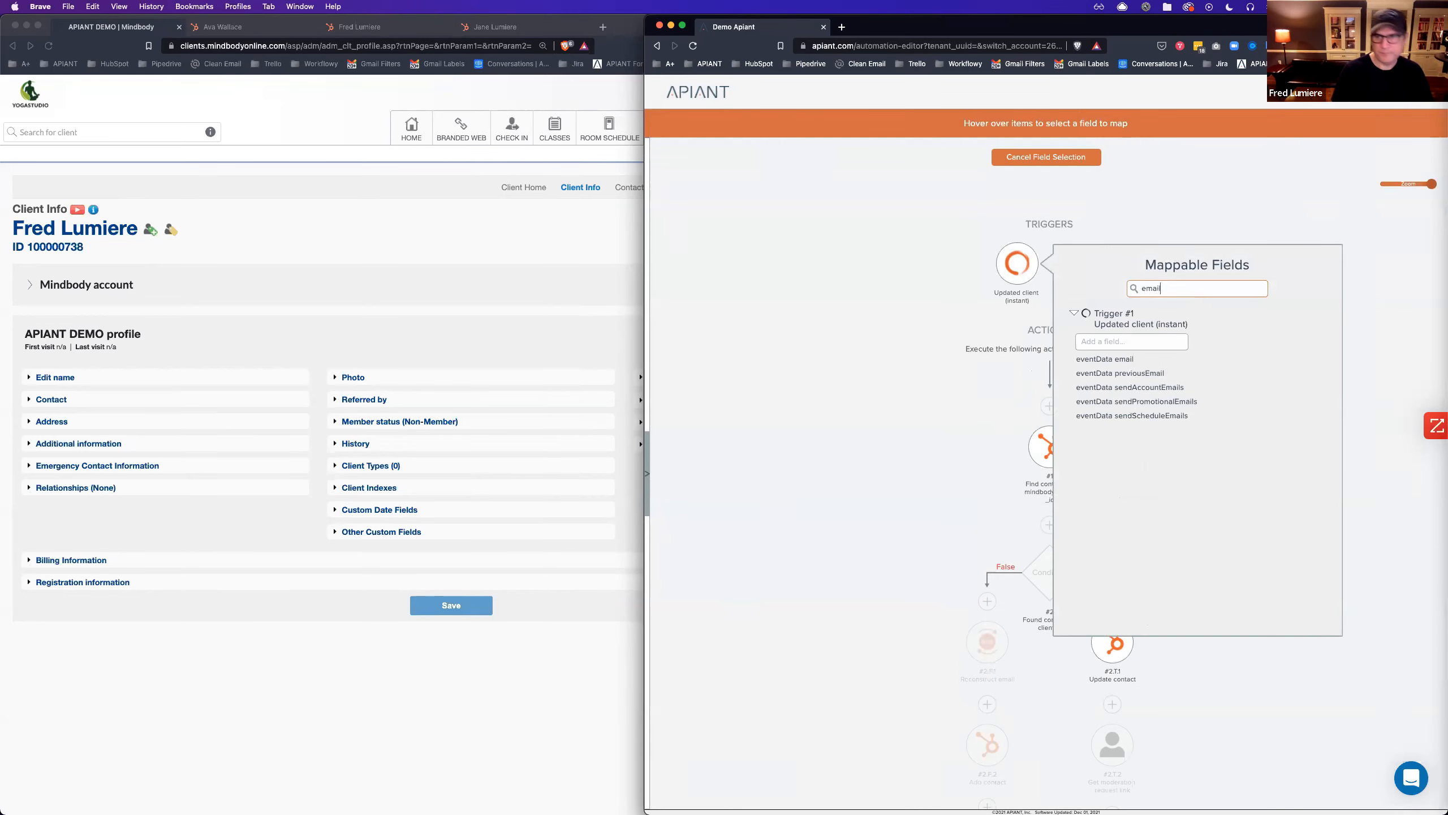
left_click(1125, 361)
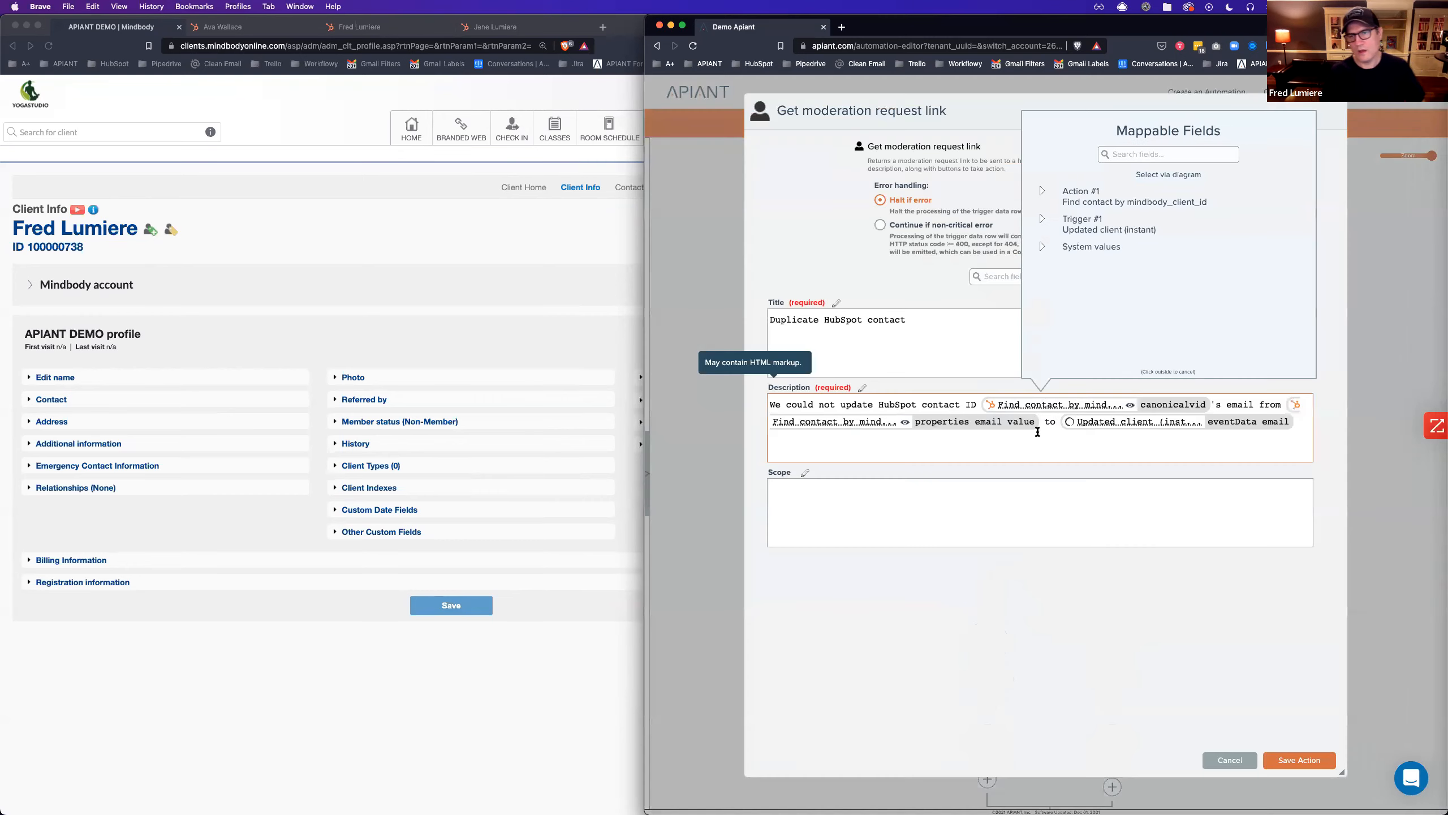
End the description noting another HubSpot contact is already using this email, then save.
type("because anothe")
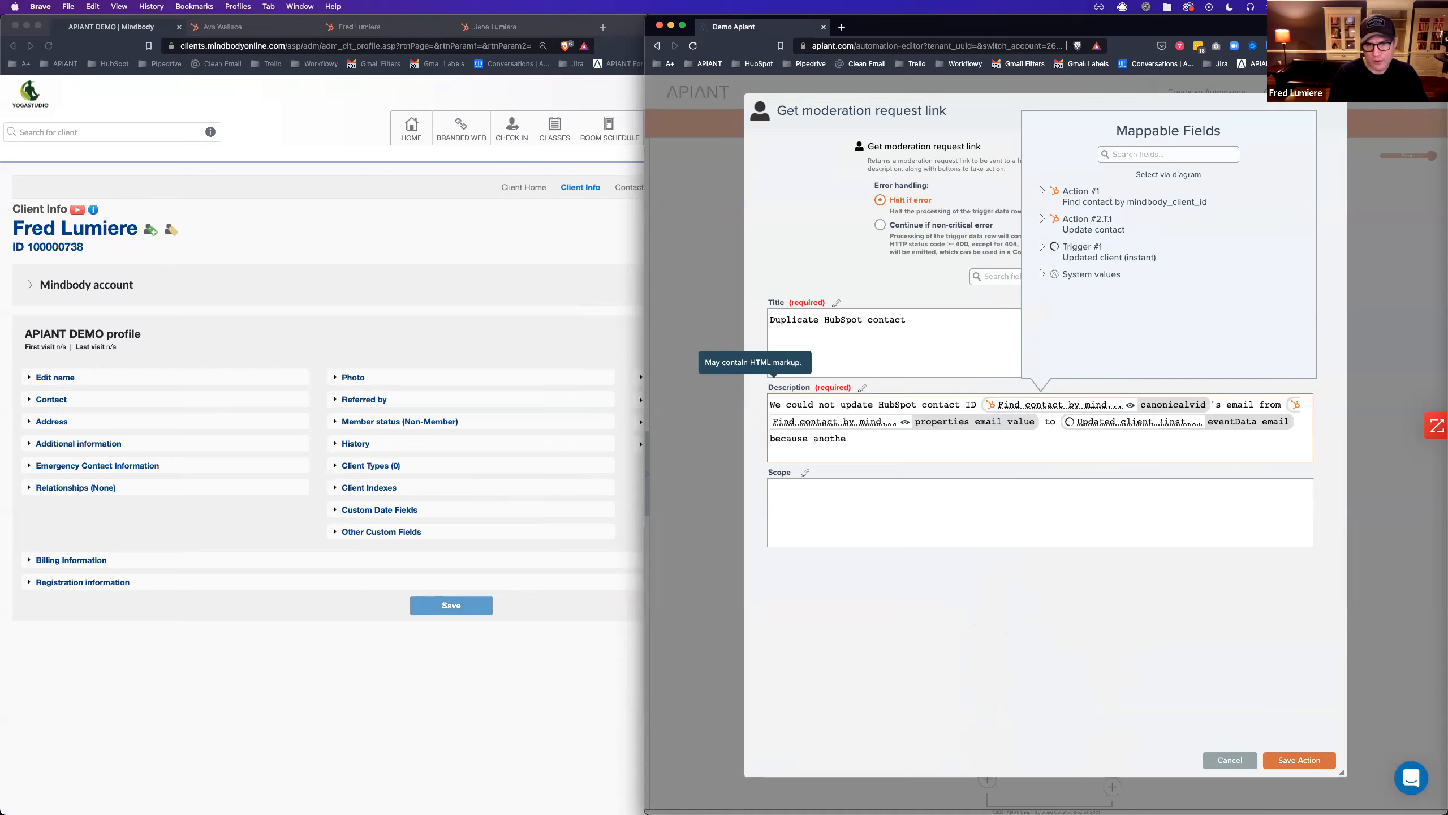
type("r Hu")
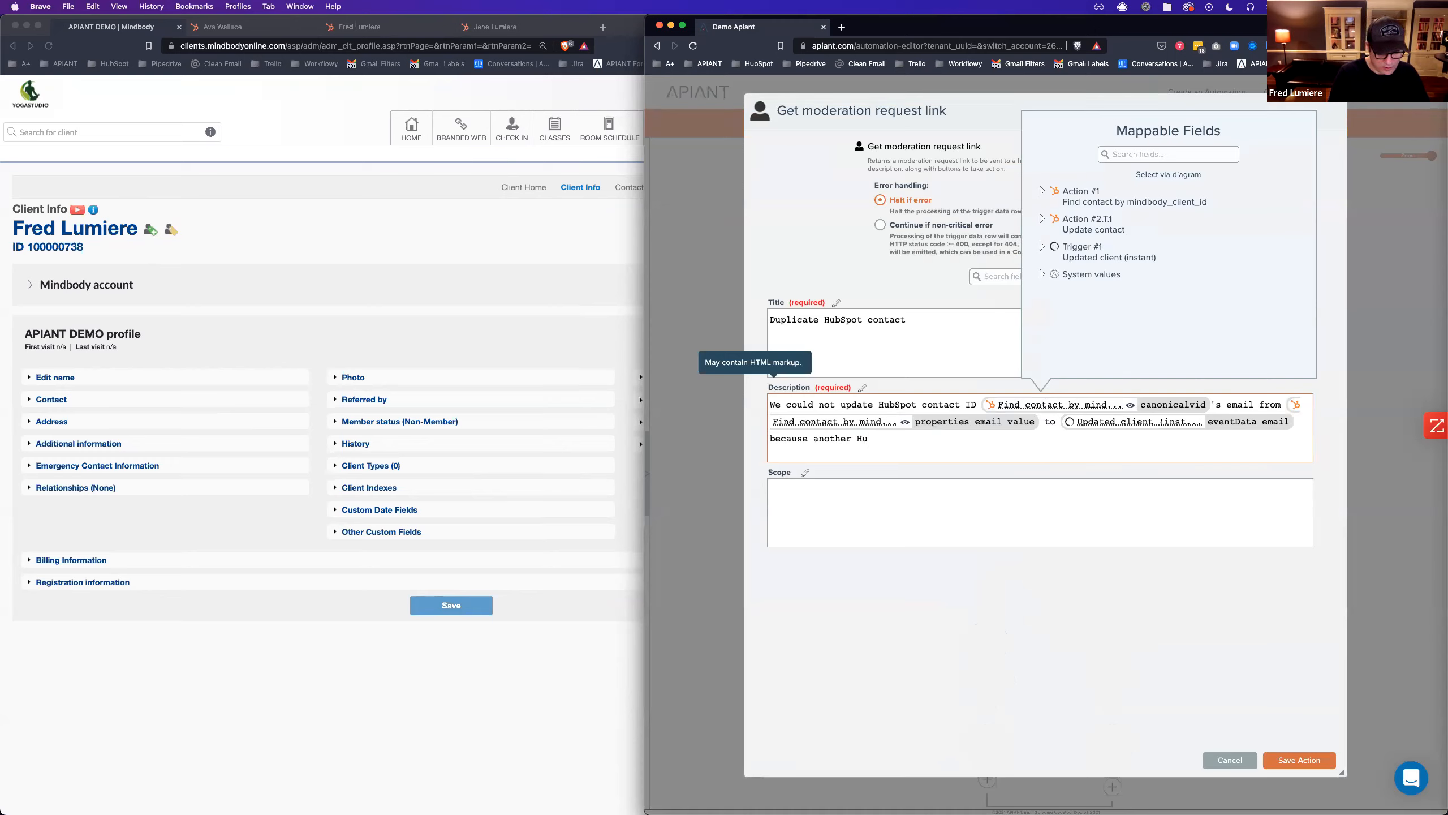
type("bSpot contact")
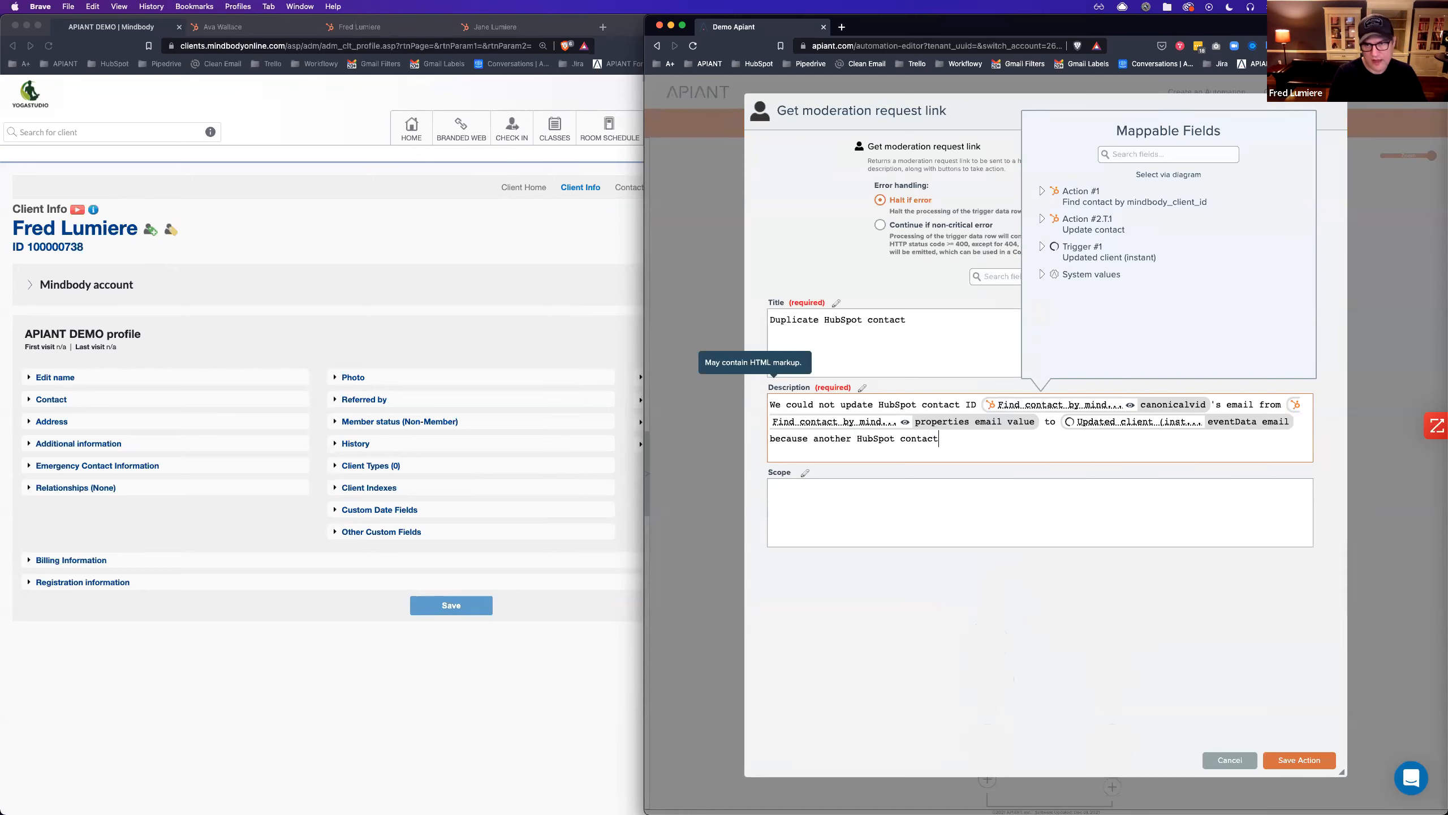
type(" alread")
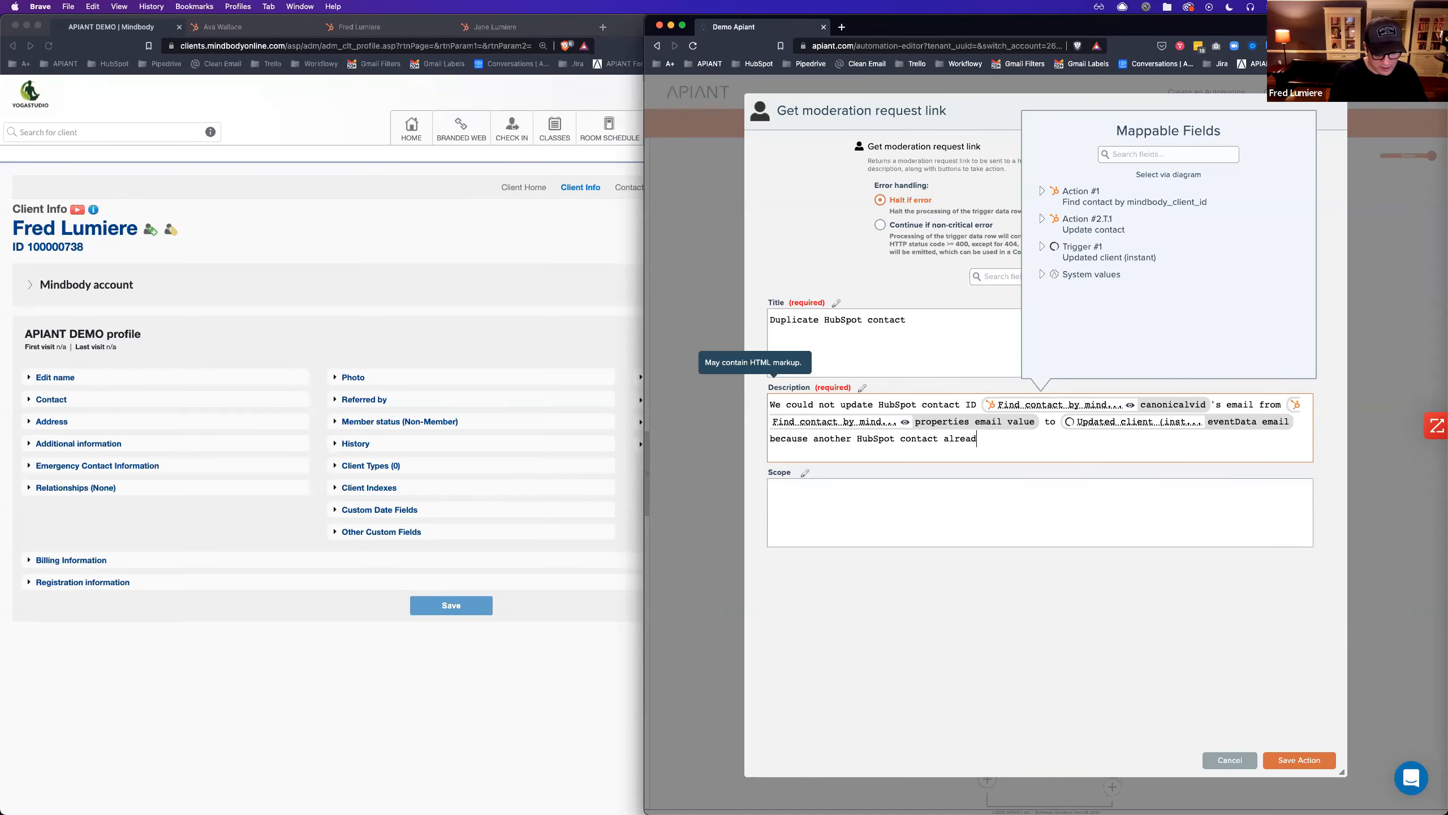
type("y has th")
key("BackSpace")
key("BackSpace")
key("BackSpace")
key("BackSpace")
key("BackSpace")
key("BackSpace")
key("BackSpace")
key("BackSpace")
key("BackSpace")
key("BackSpace")
key("BackSpace")
key("BackSpace")
key("BackSpace")
key("BackSpace")
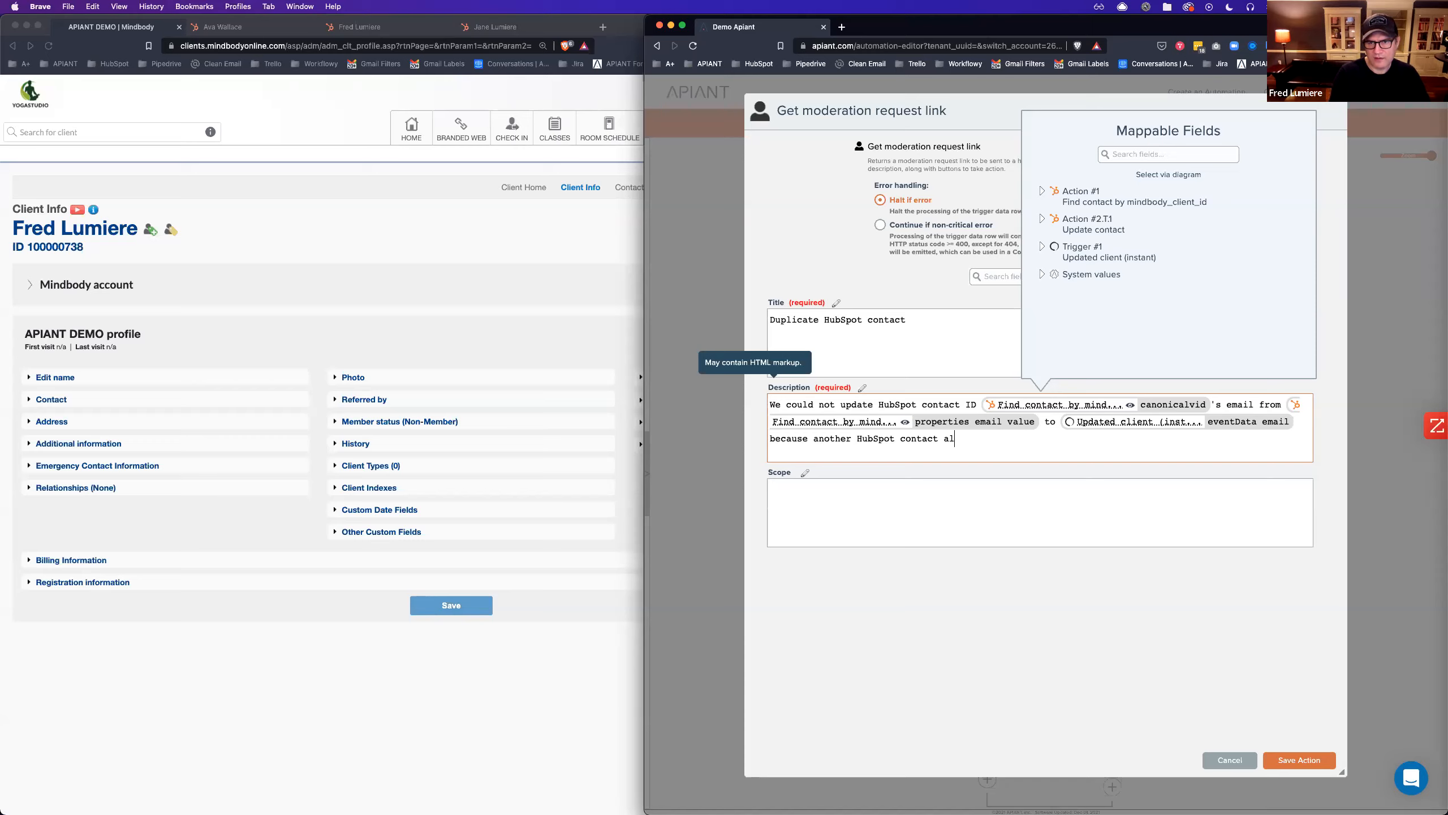
type("is alre")
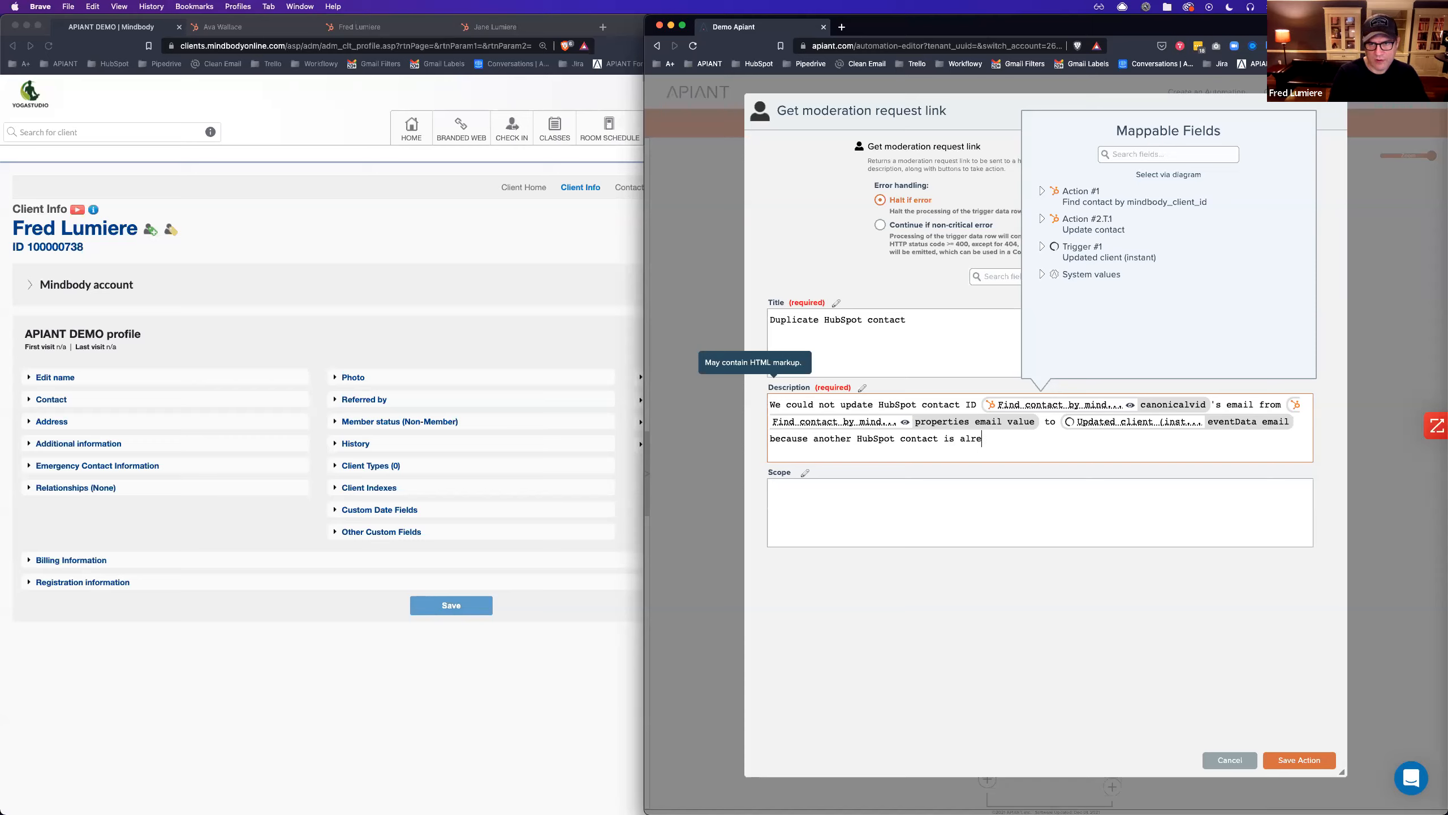
type("ady usi")
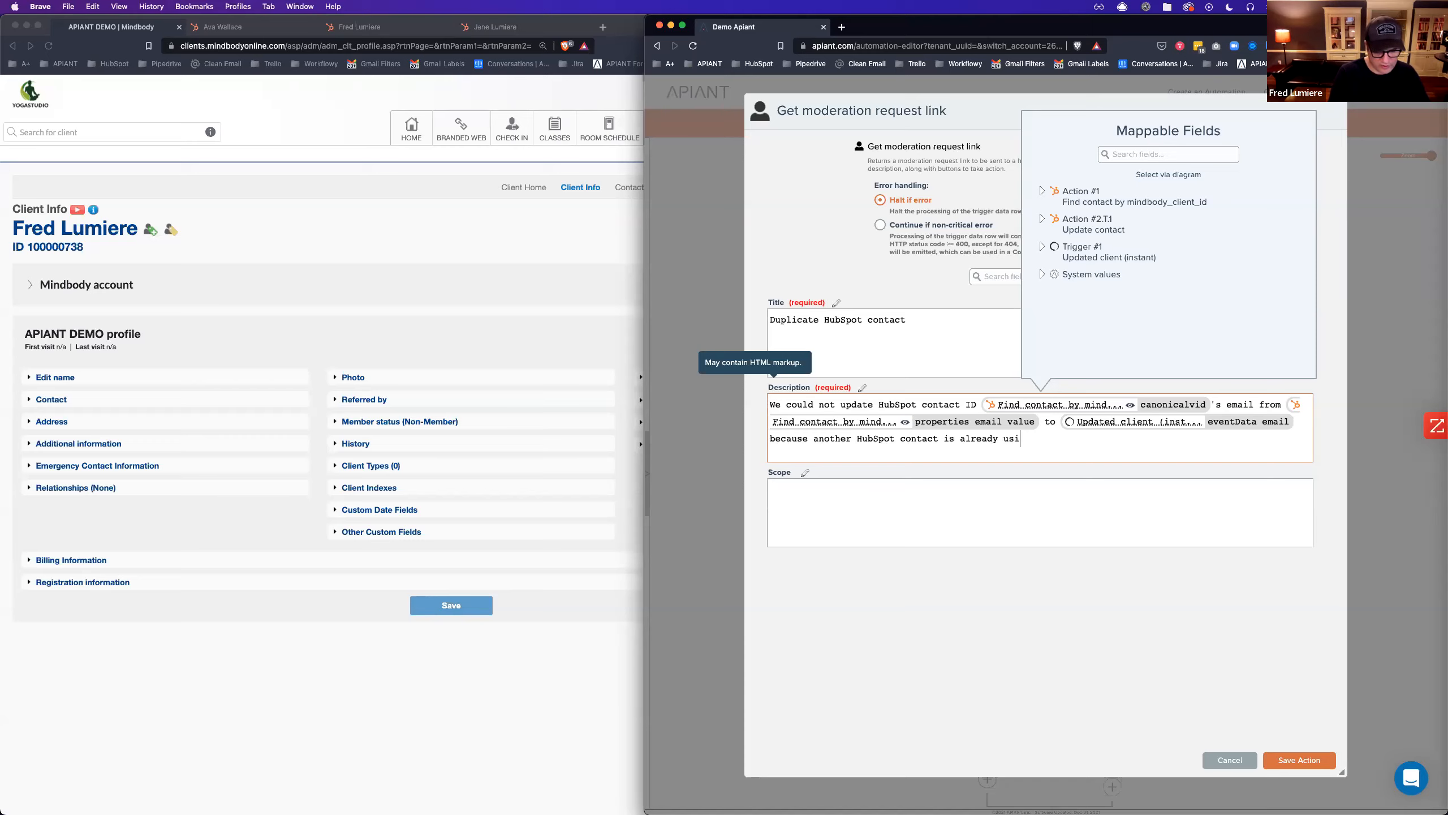
type("ng this email.")
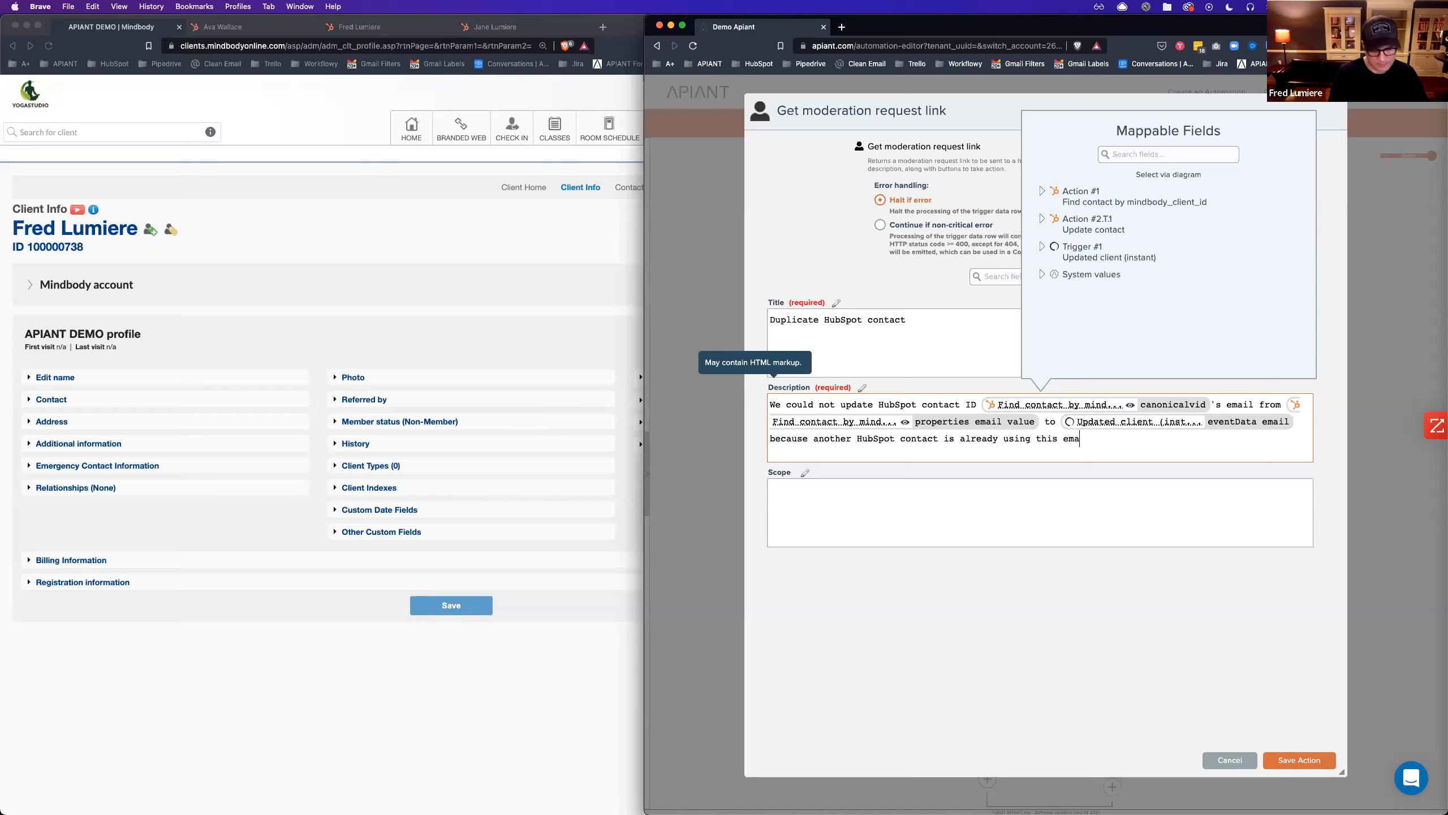
left_click(1304, 761)
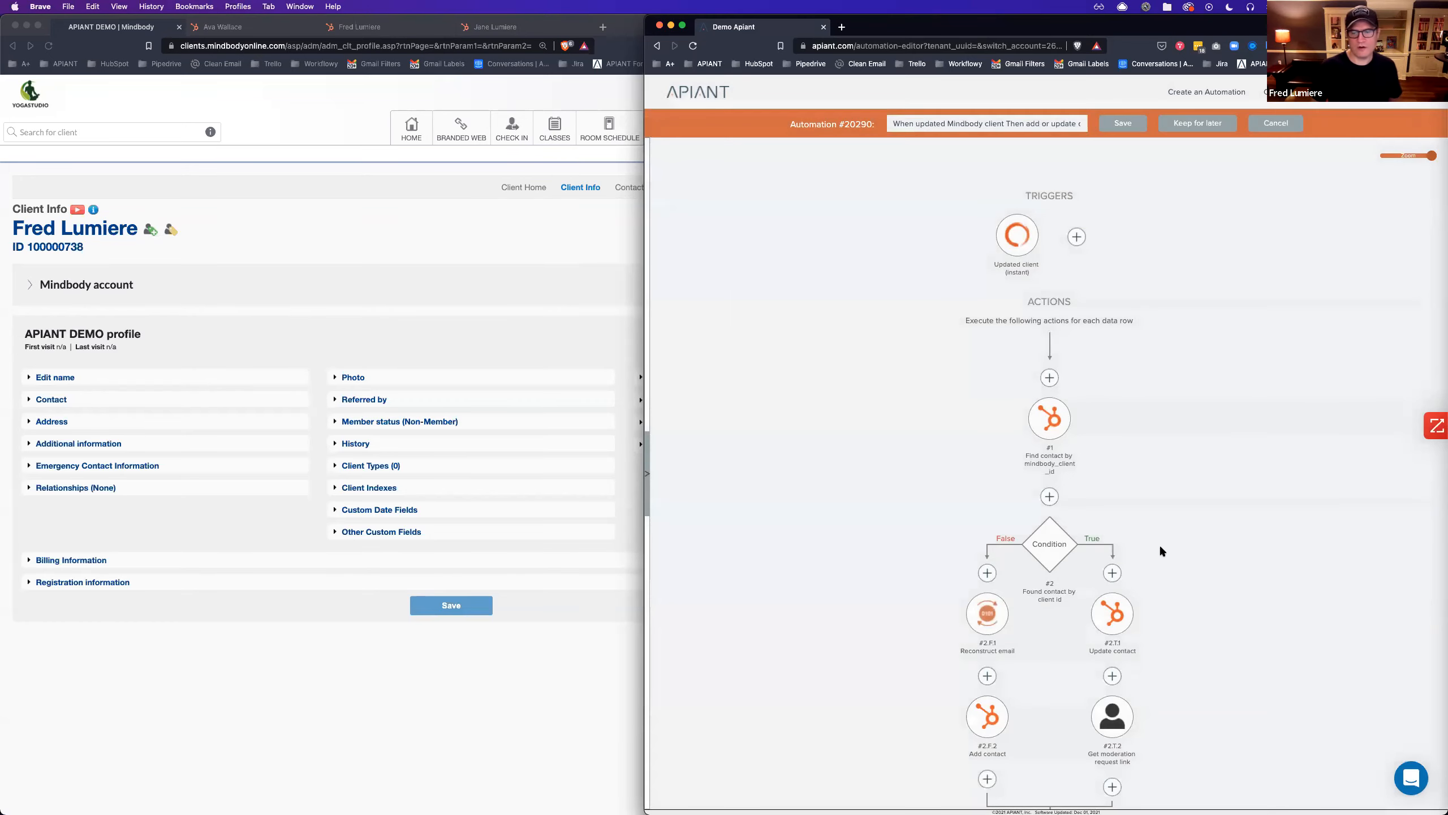
scroll(1161, 551, "down", 3)
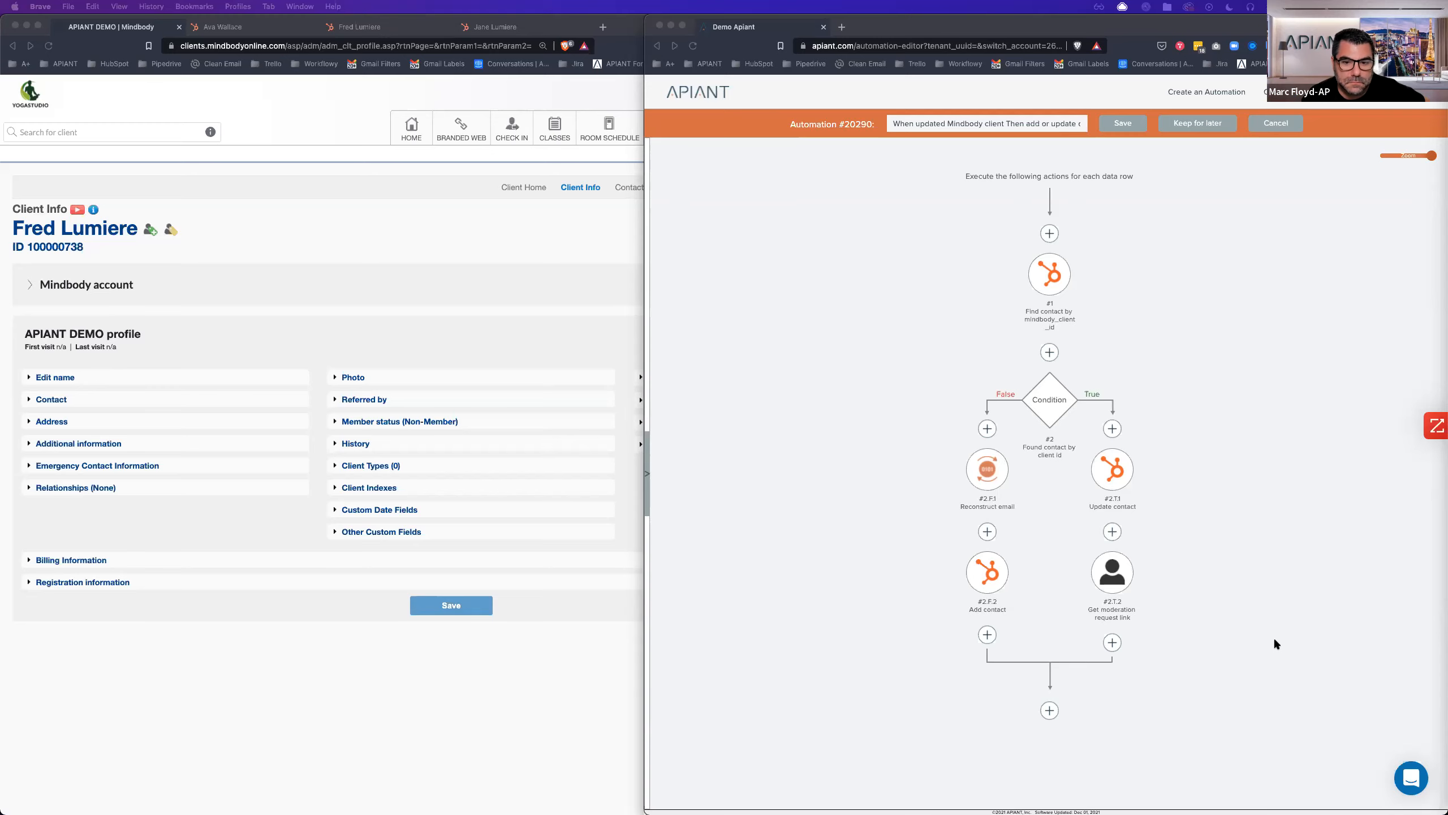
Add an SMS Premium 'Send a text message' step below the moderation request link.
left_click(1275, 639)
left_click(1113, 642)
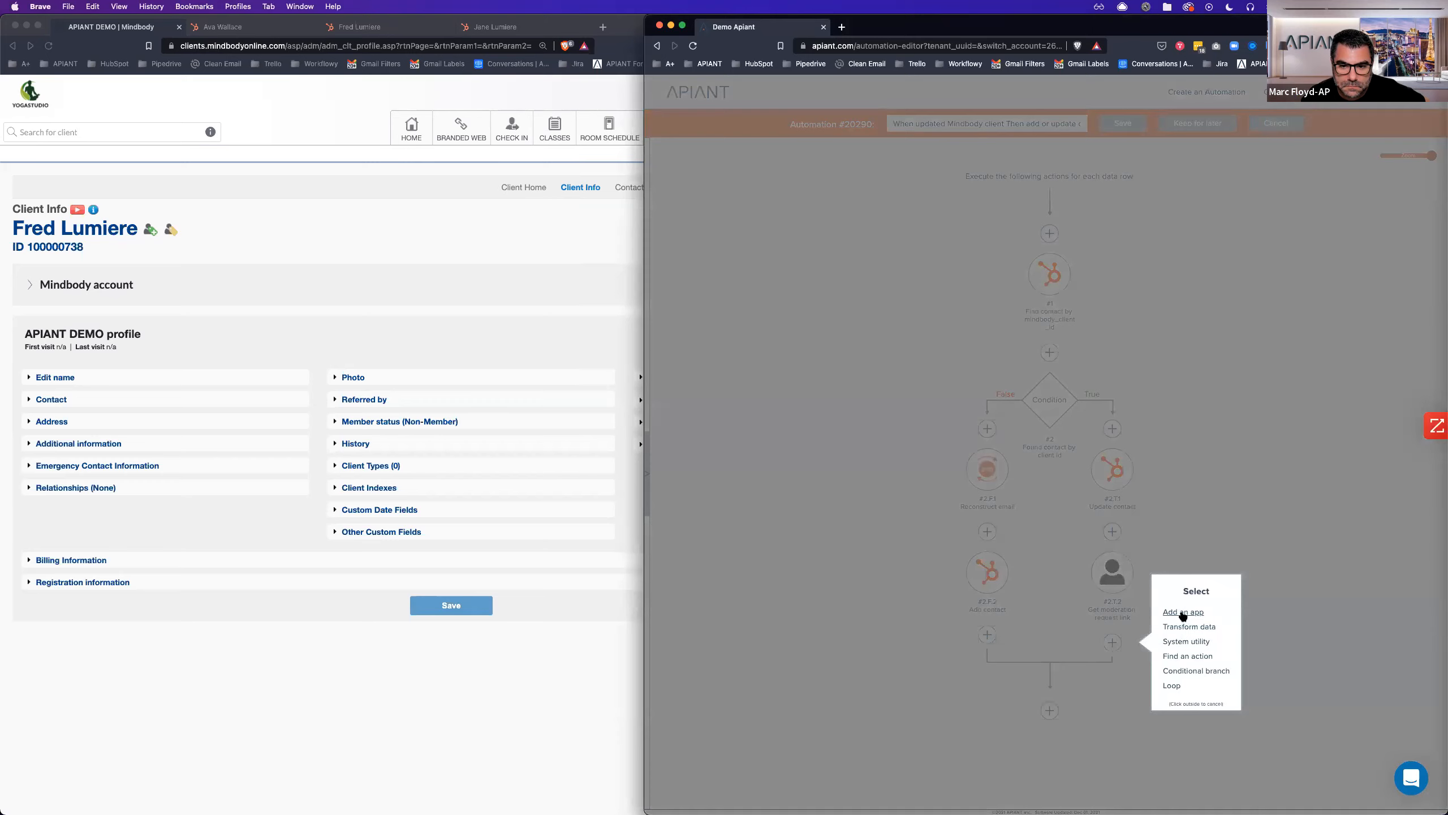
left_click(1183, 612)
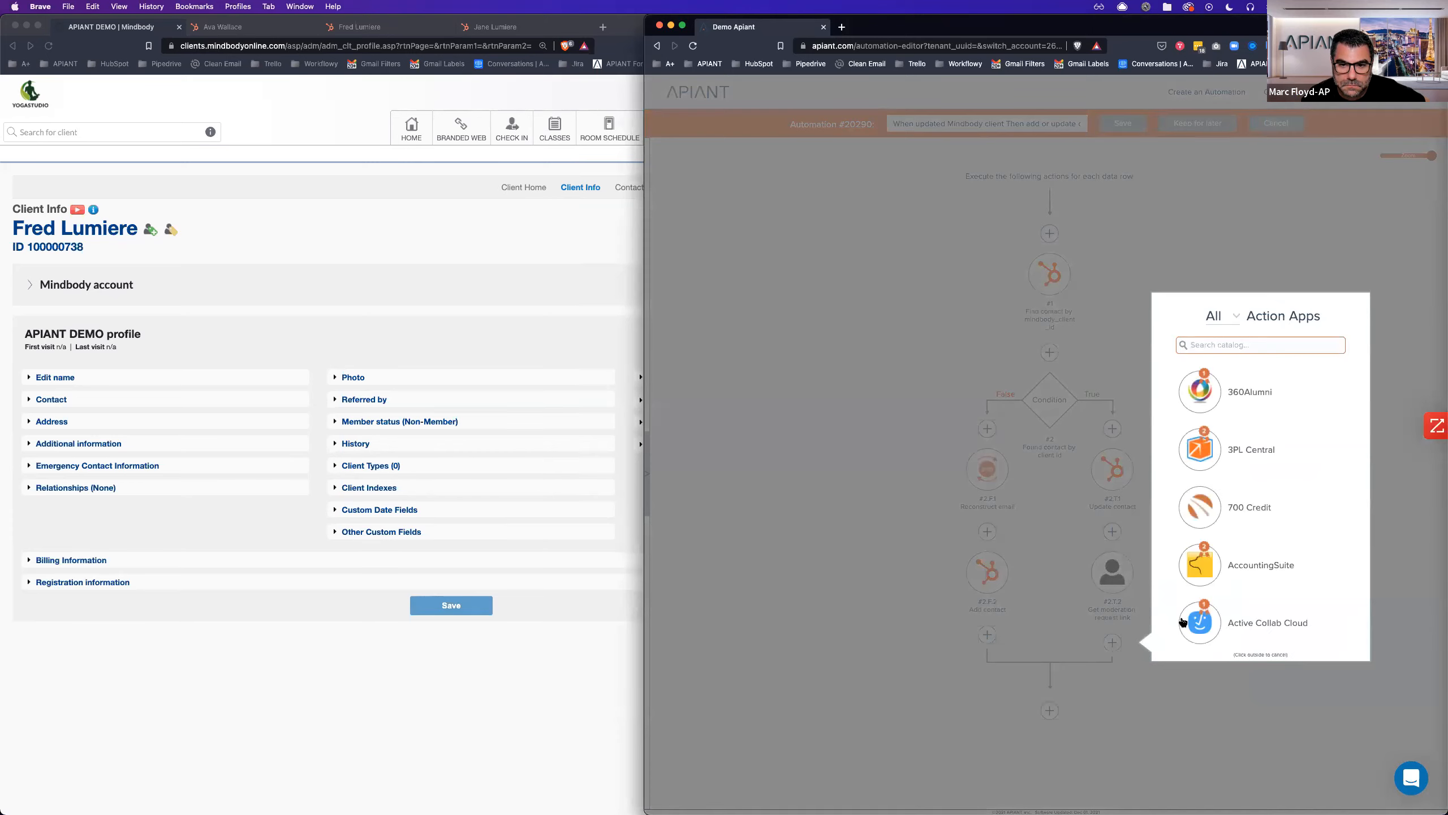
type("sms")
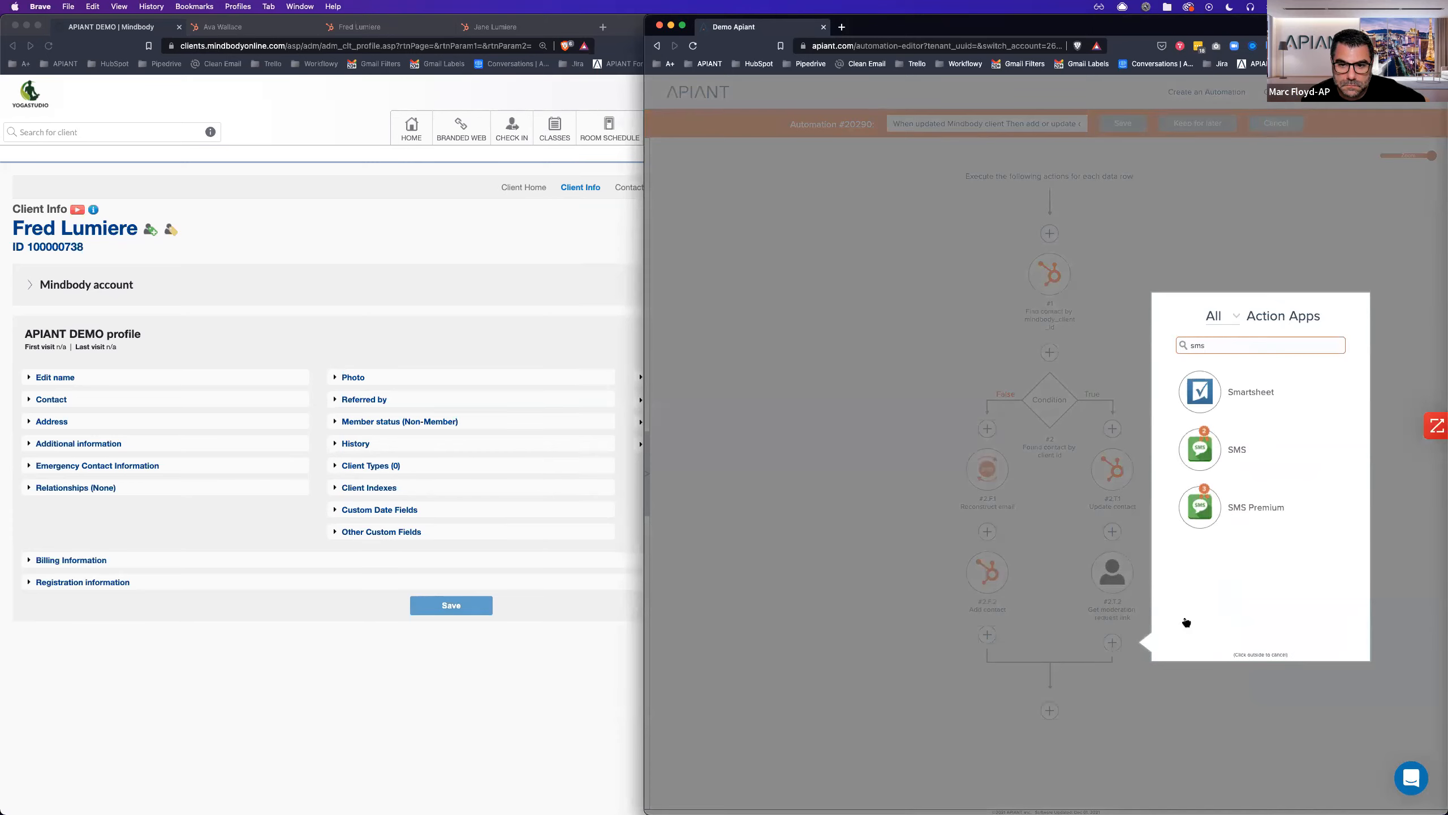
left_click(1206, 510)
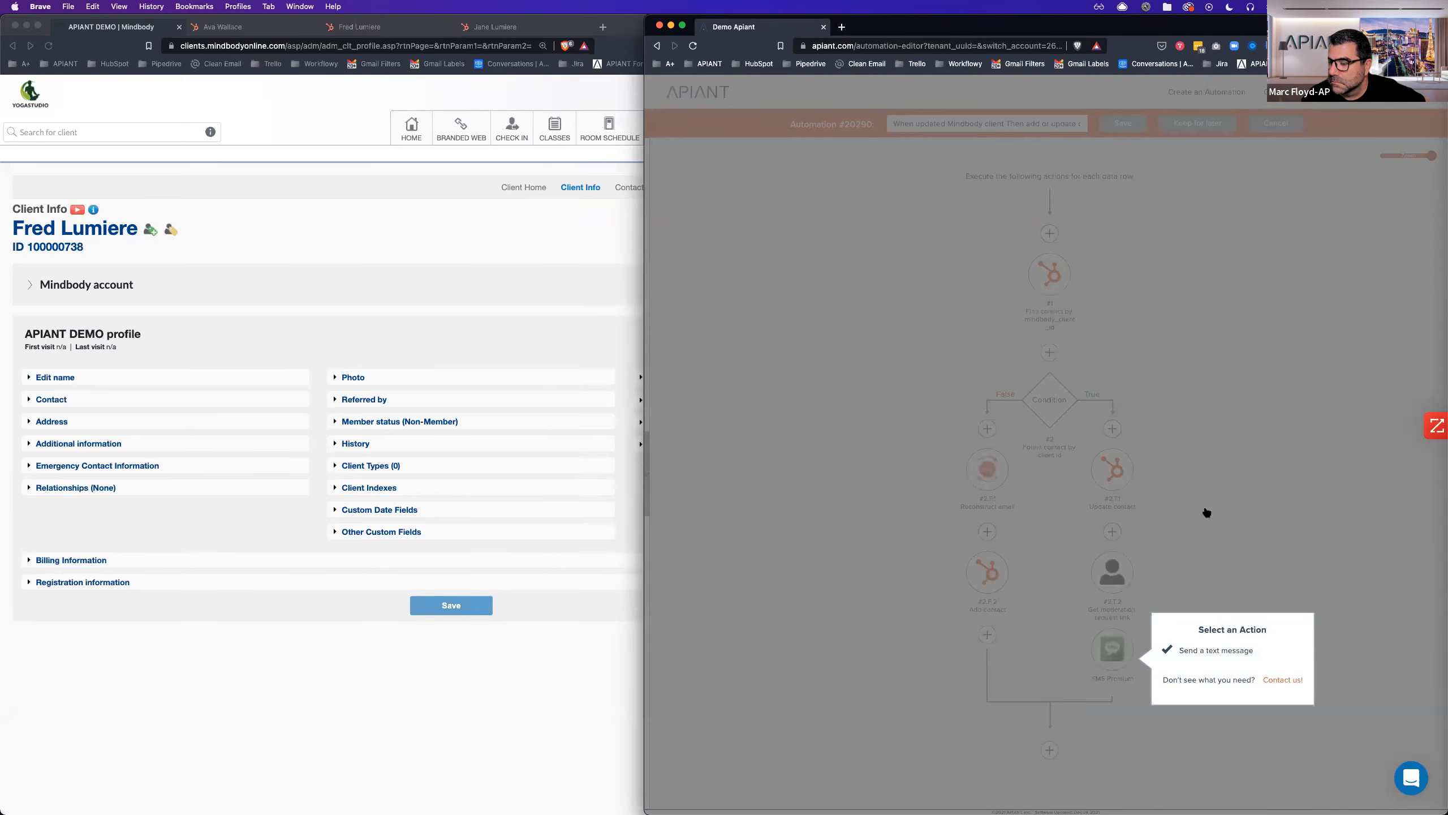
left_click(1218, 651)
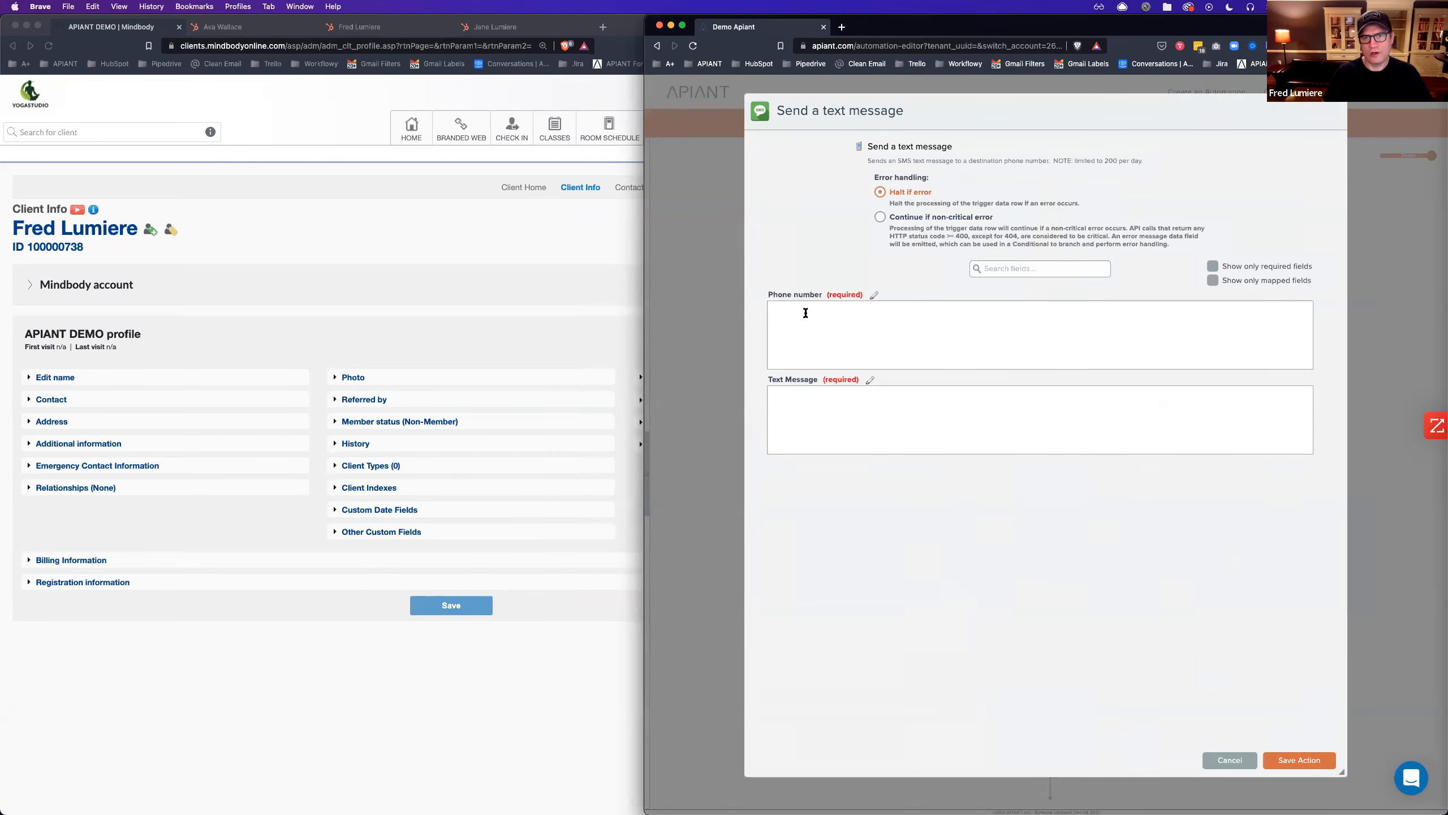
Enter the destination phone number and the message 'Duplicate HubSpot contact needs your decision:'.
left_click(844, 314)
left_click(838, 411)
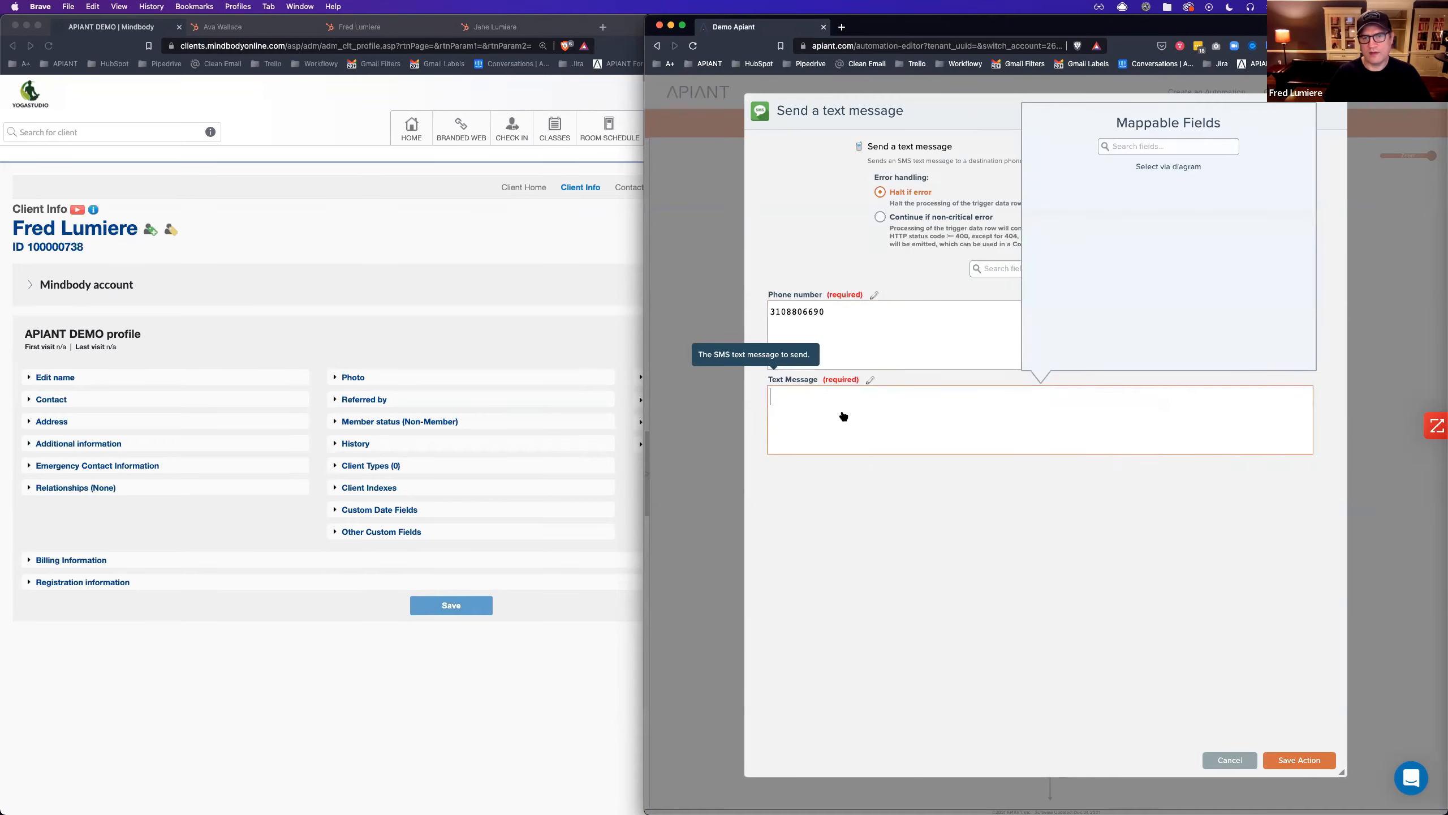
type("Duplicate Hbu")
key("BackSpace")
type("ubSpot contac")
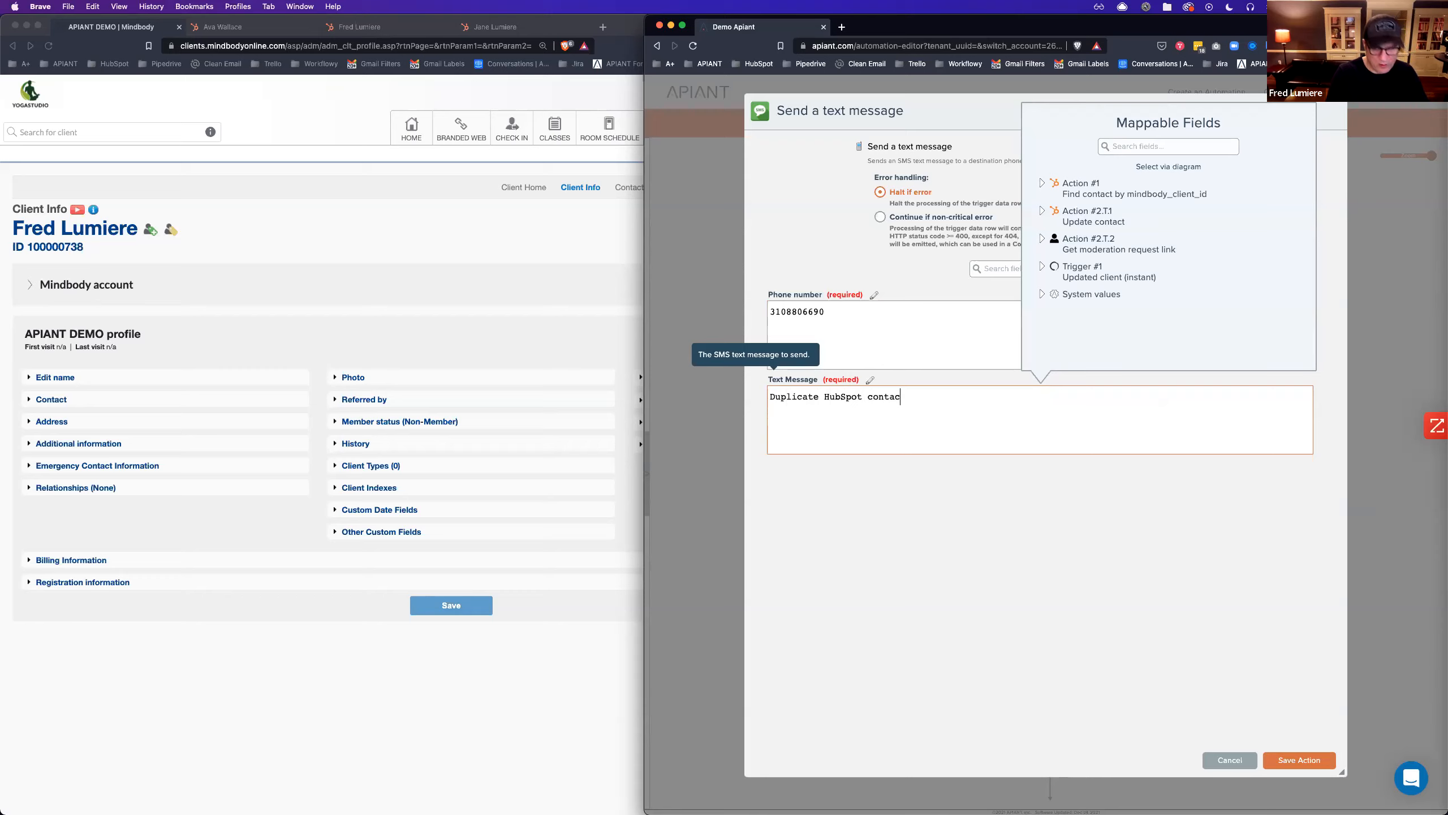
type("t needs your desi")
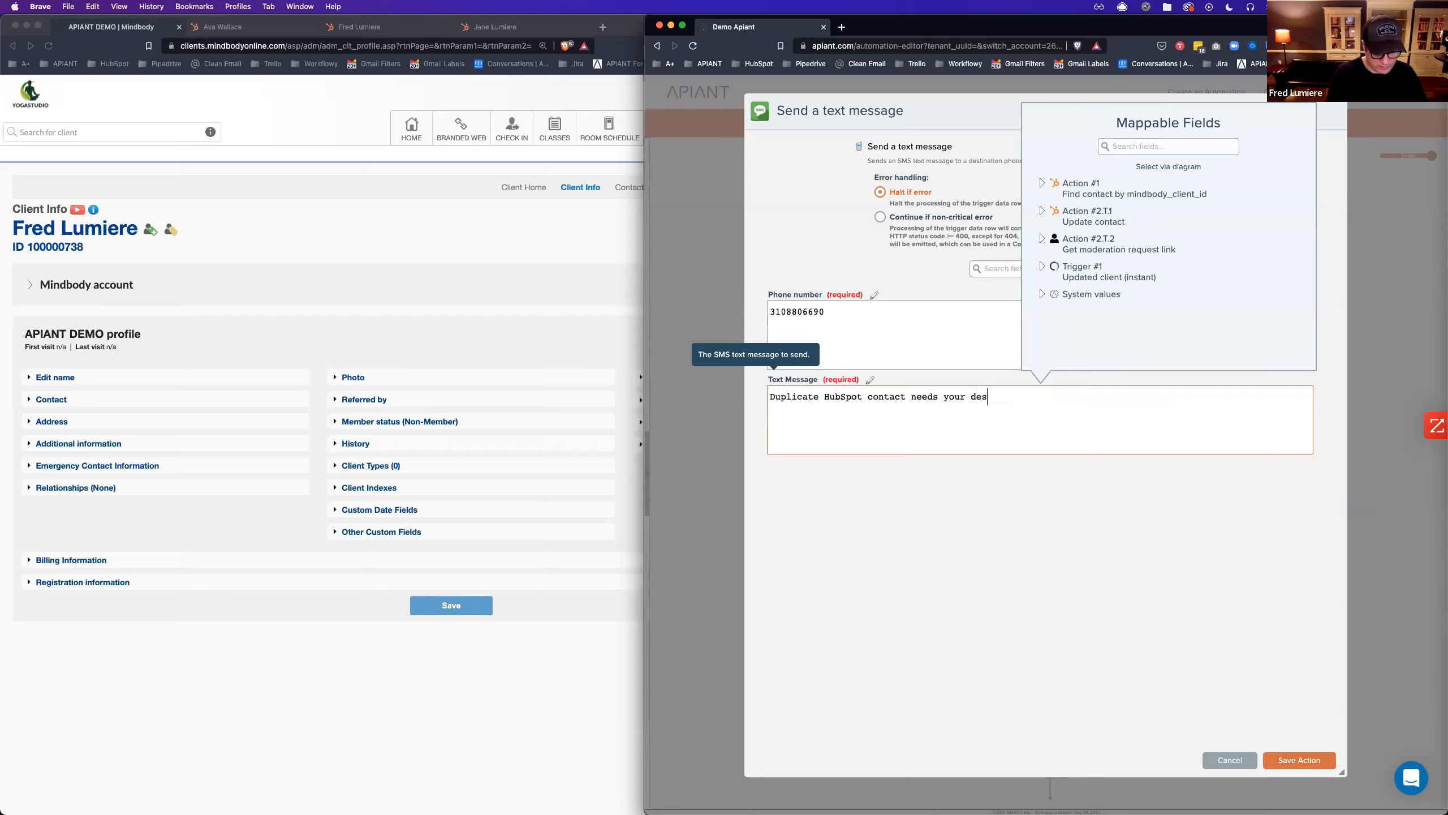
key("BackSpace")
key("BackSpace")
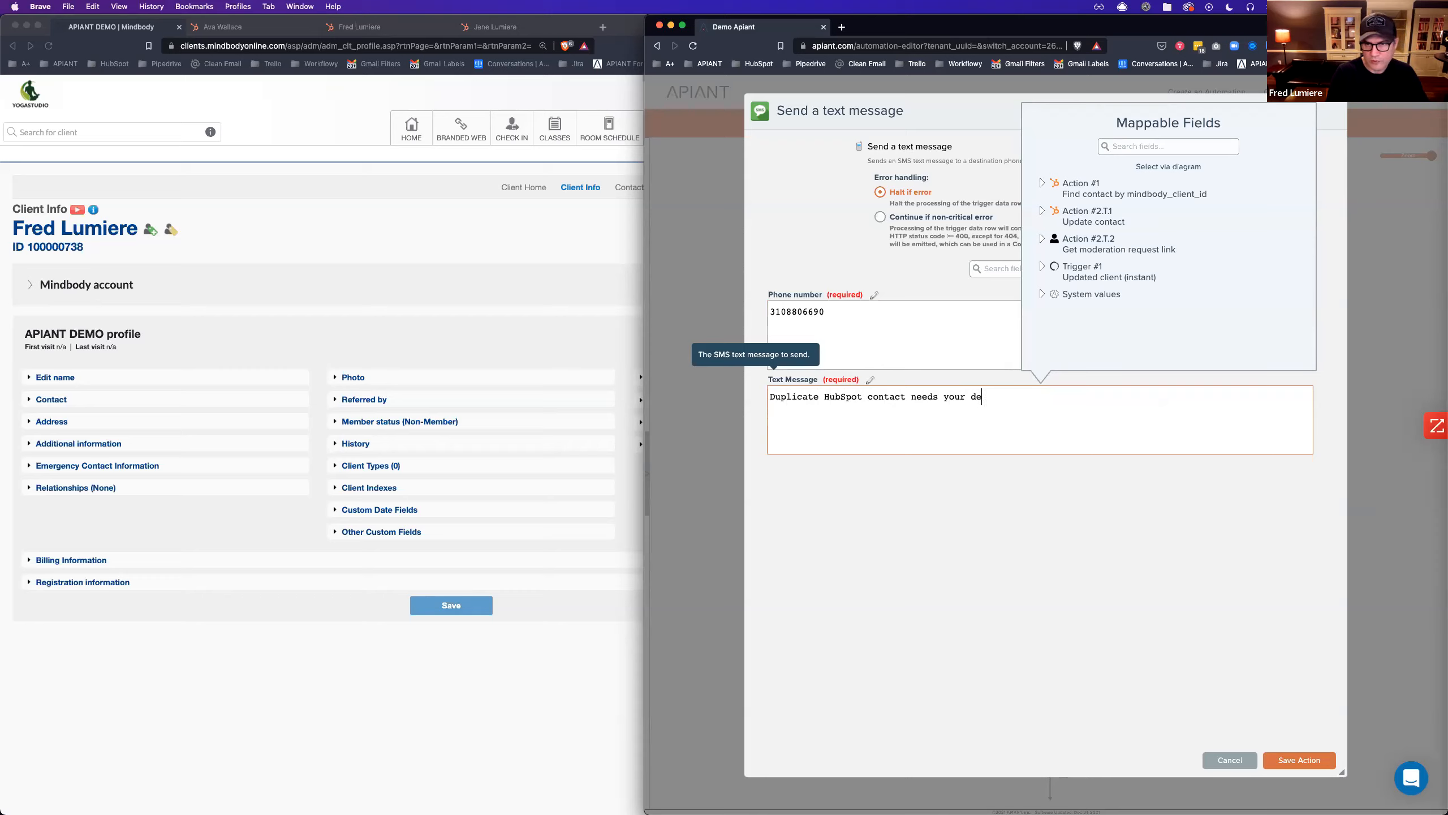
type("cision:")
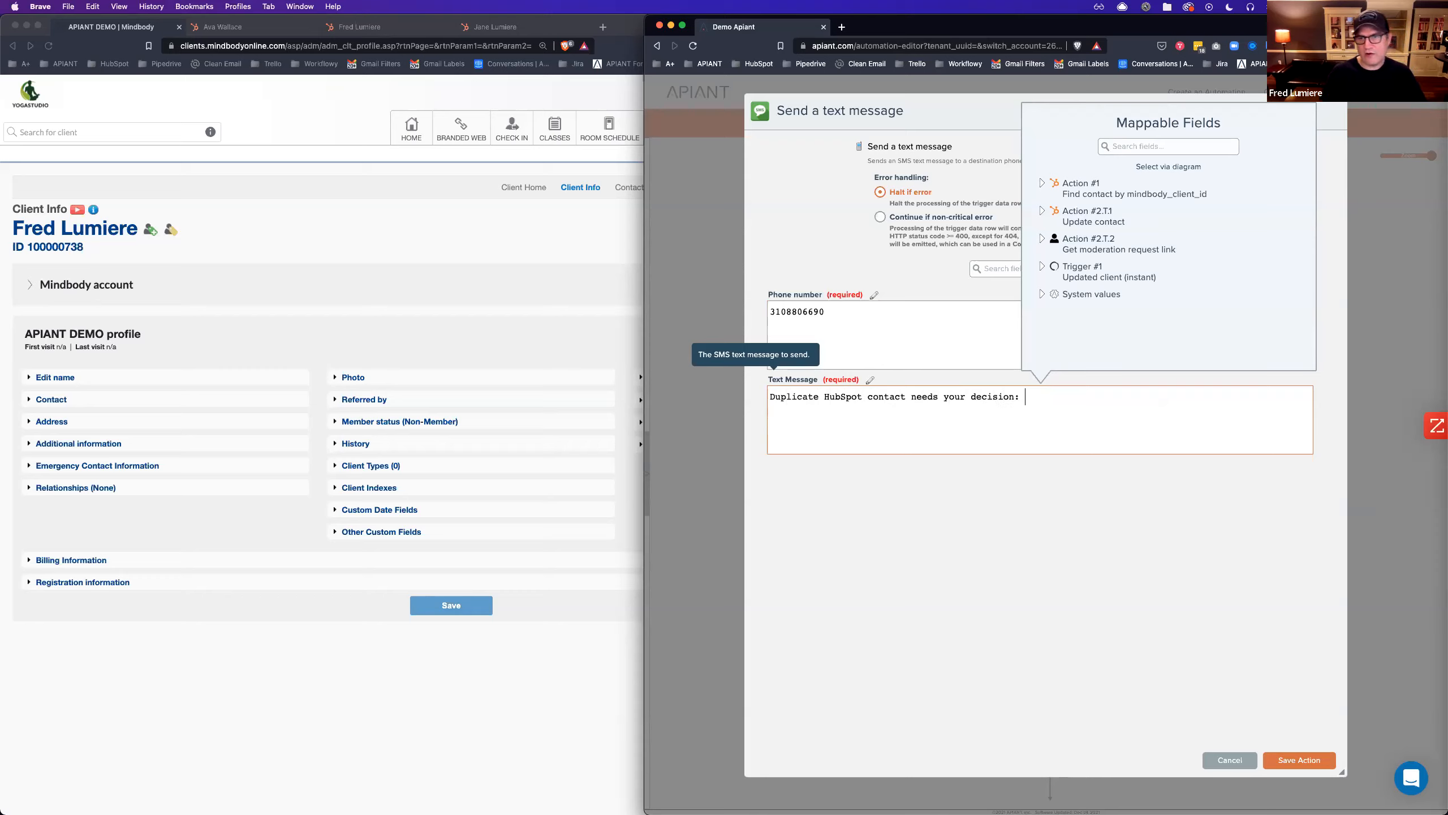
Append the Moderation link from step #2.T.2 to the message and save the step.
left_click(1164, 167)
mouse_move(1144, 627)
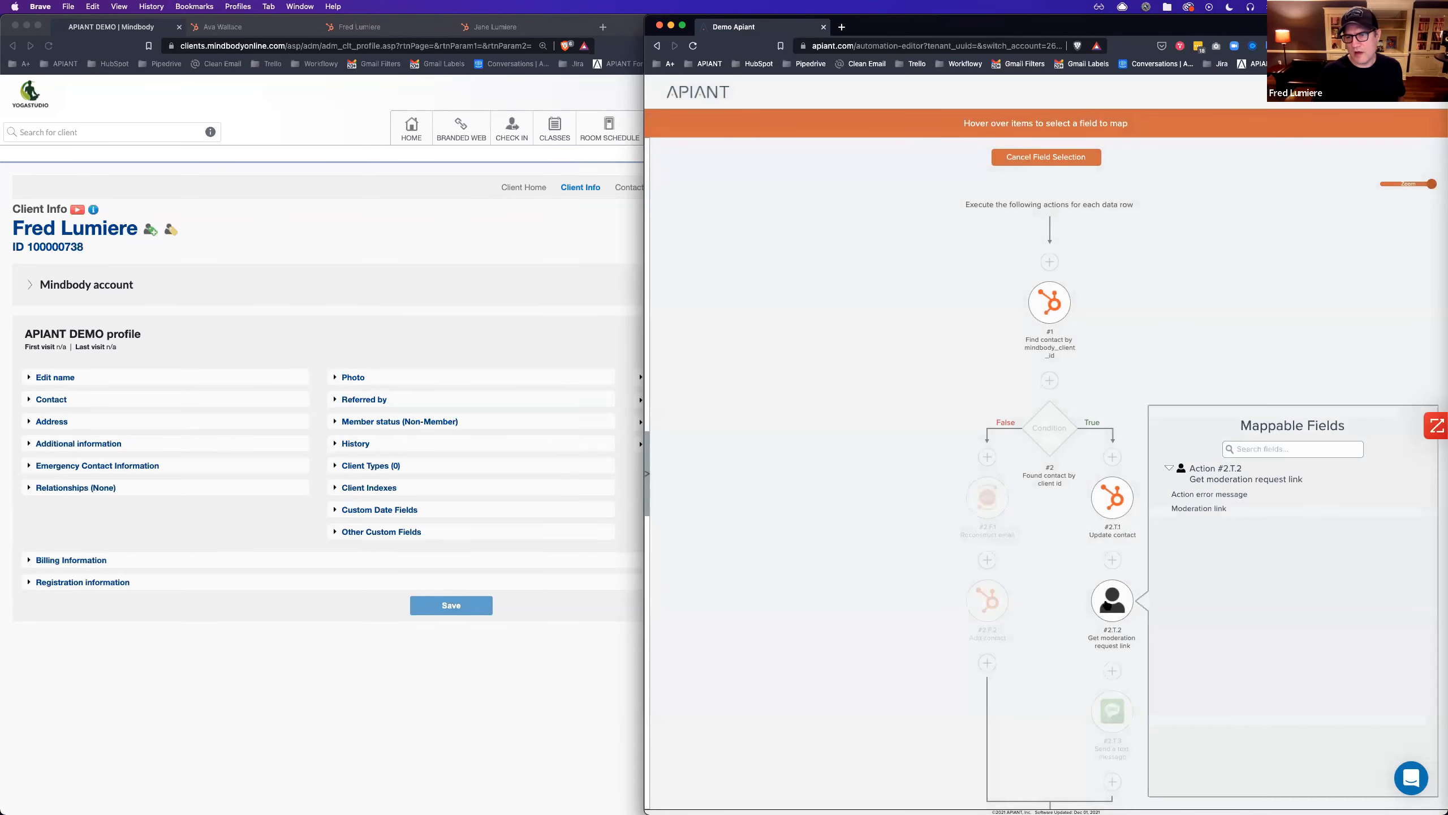
left_click(1200, 508)
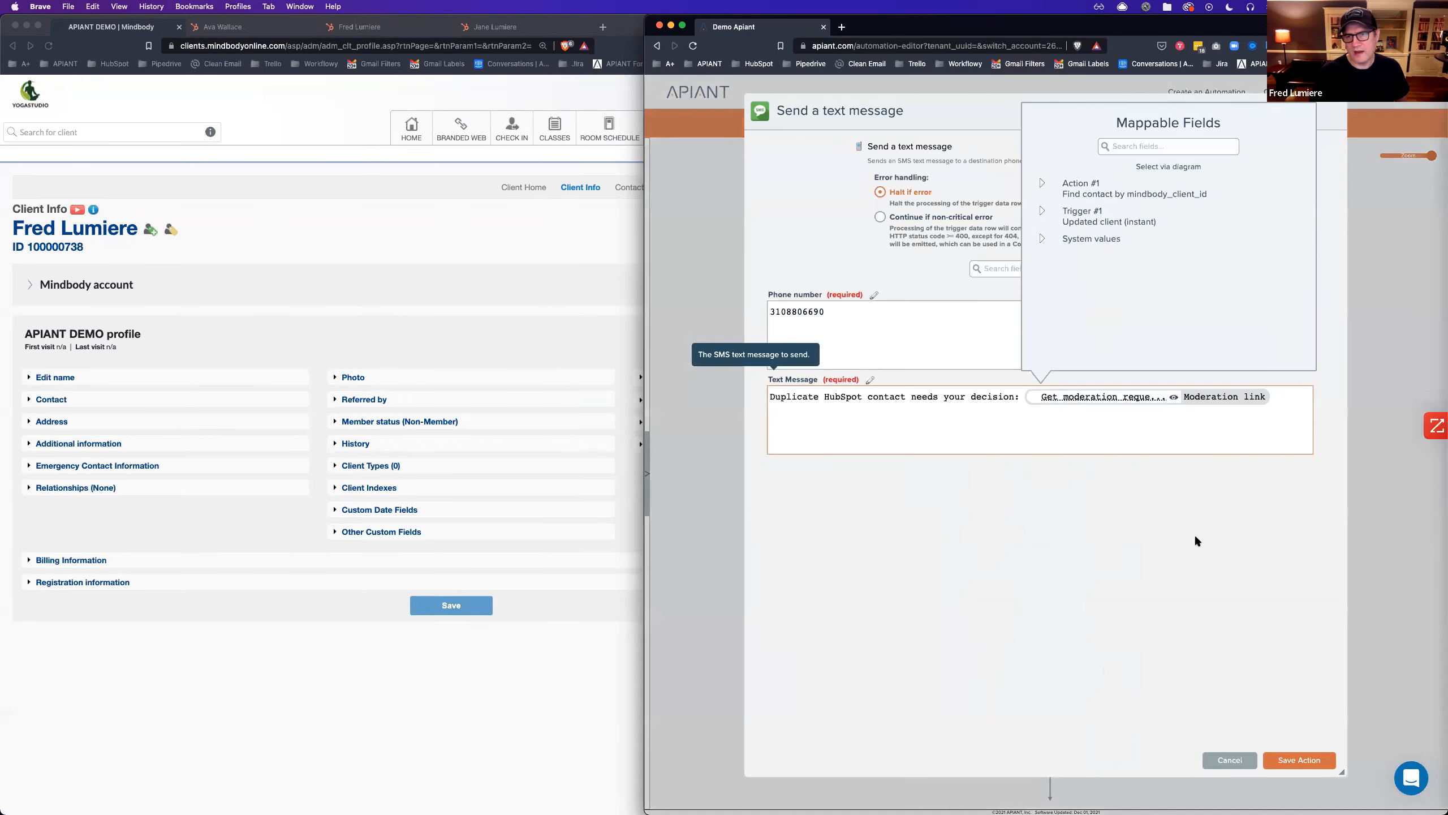
left_click(1317, 763)
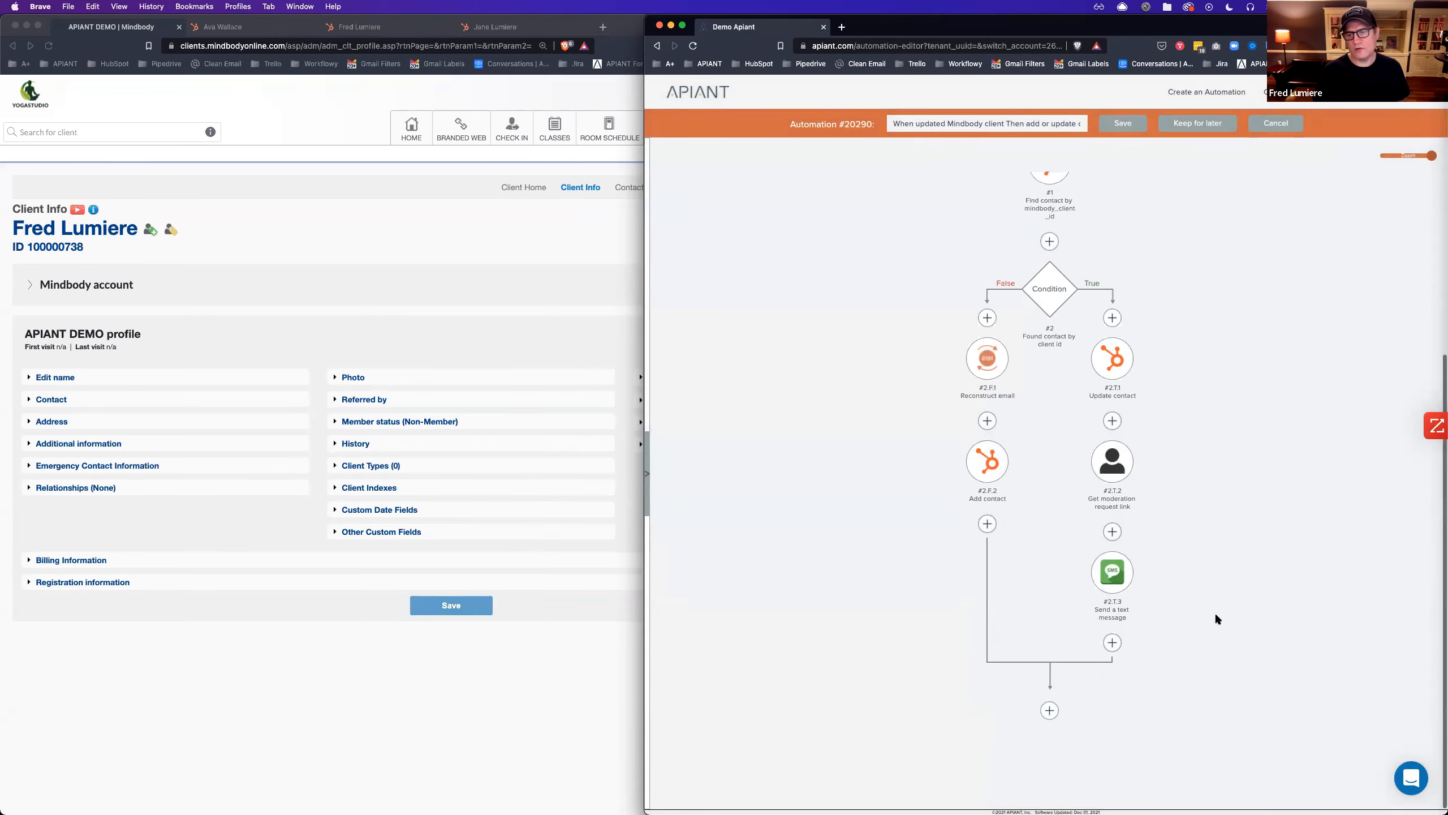
Insert a Create bitlink step after the moderation link step, found by searching 'link'.
left_click(1112, 532)
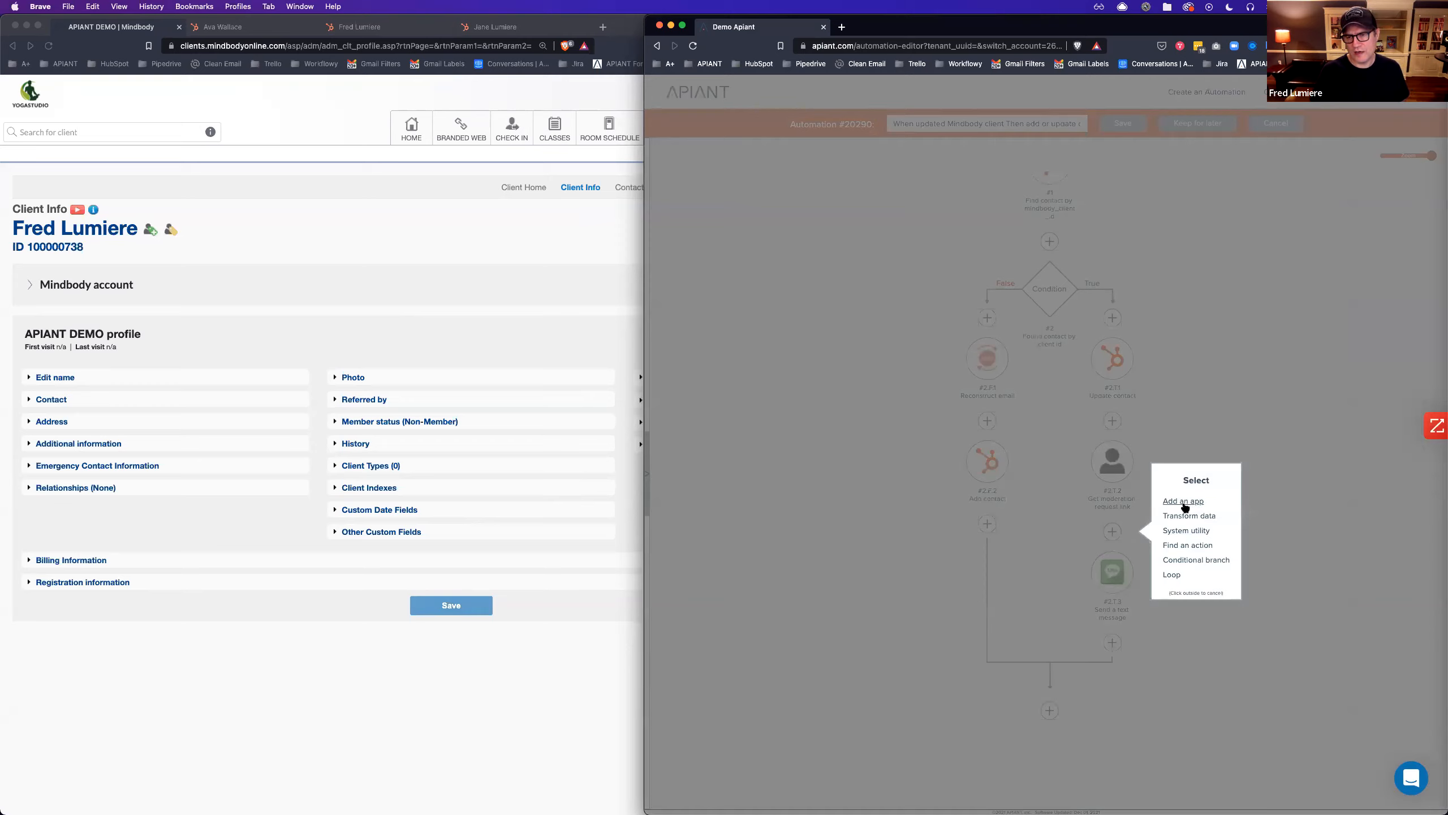
left_click(1188, 546)
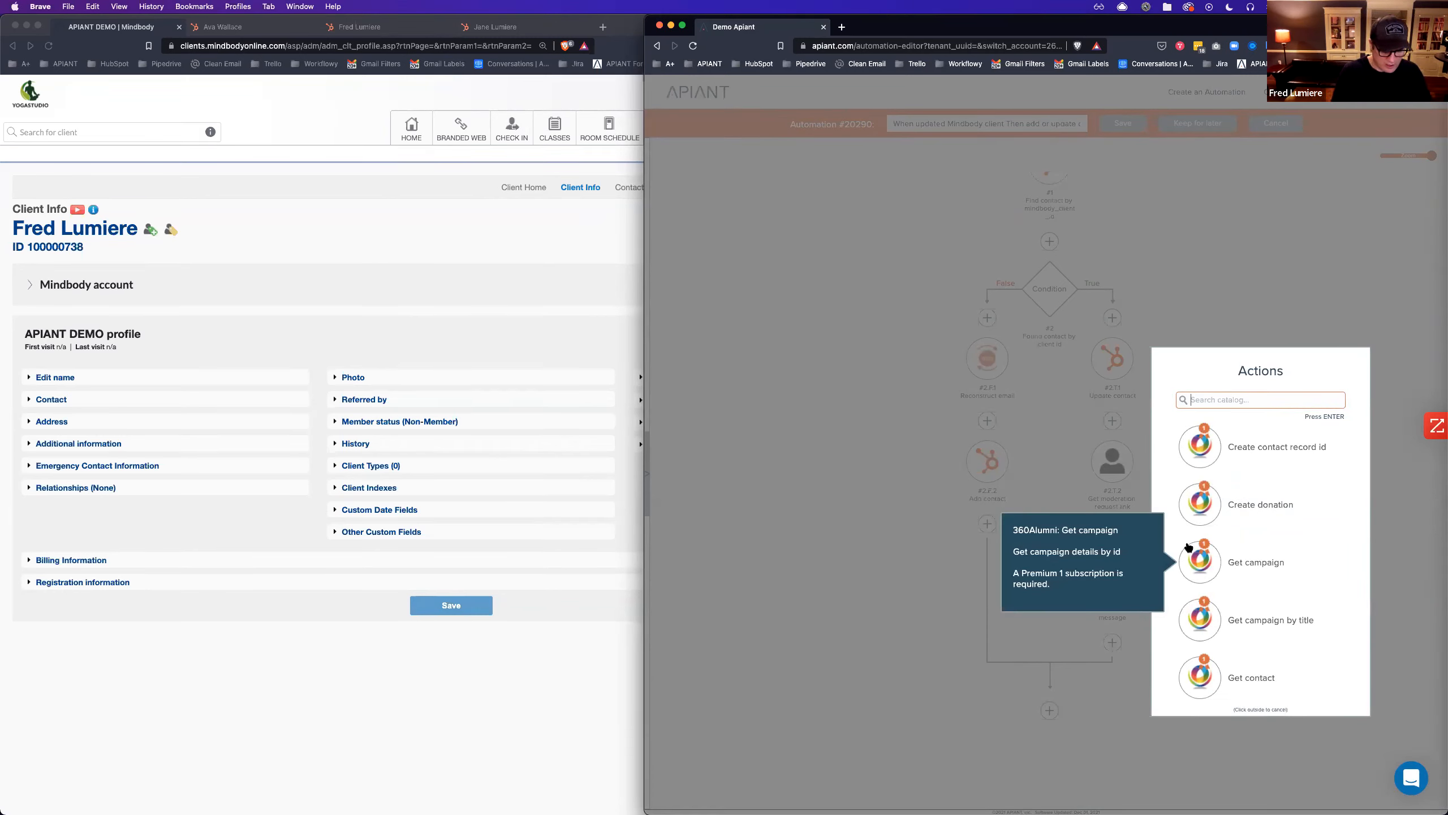
type("shorten")
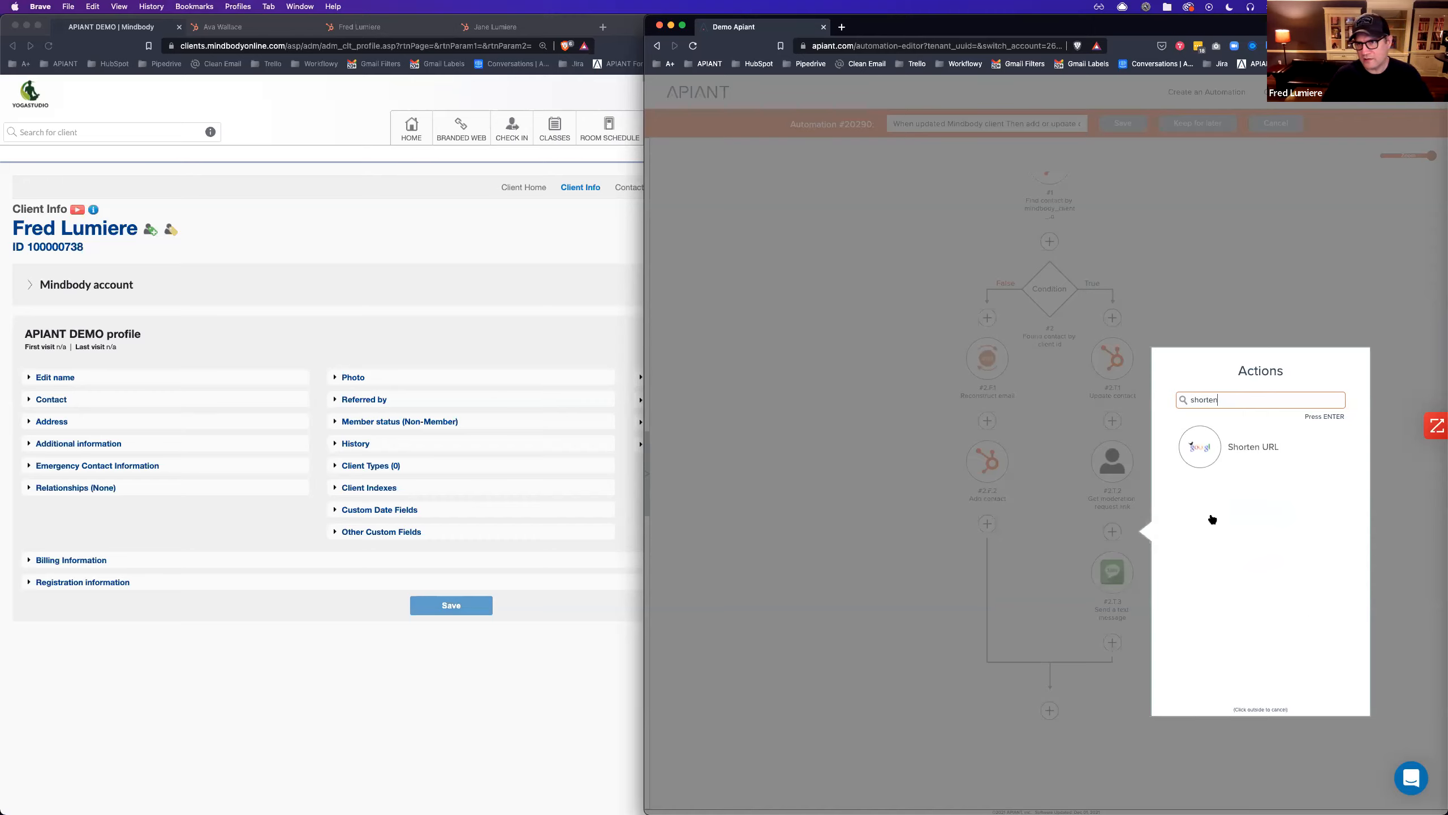
key("BackSpace")
key("BackSpace")
key("BackSpace")
key("BackSpace")
key("BackSpace")
key("BackSpace")
key("BackSpace")
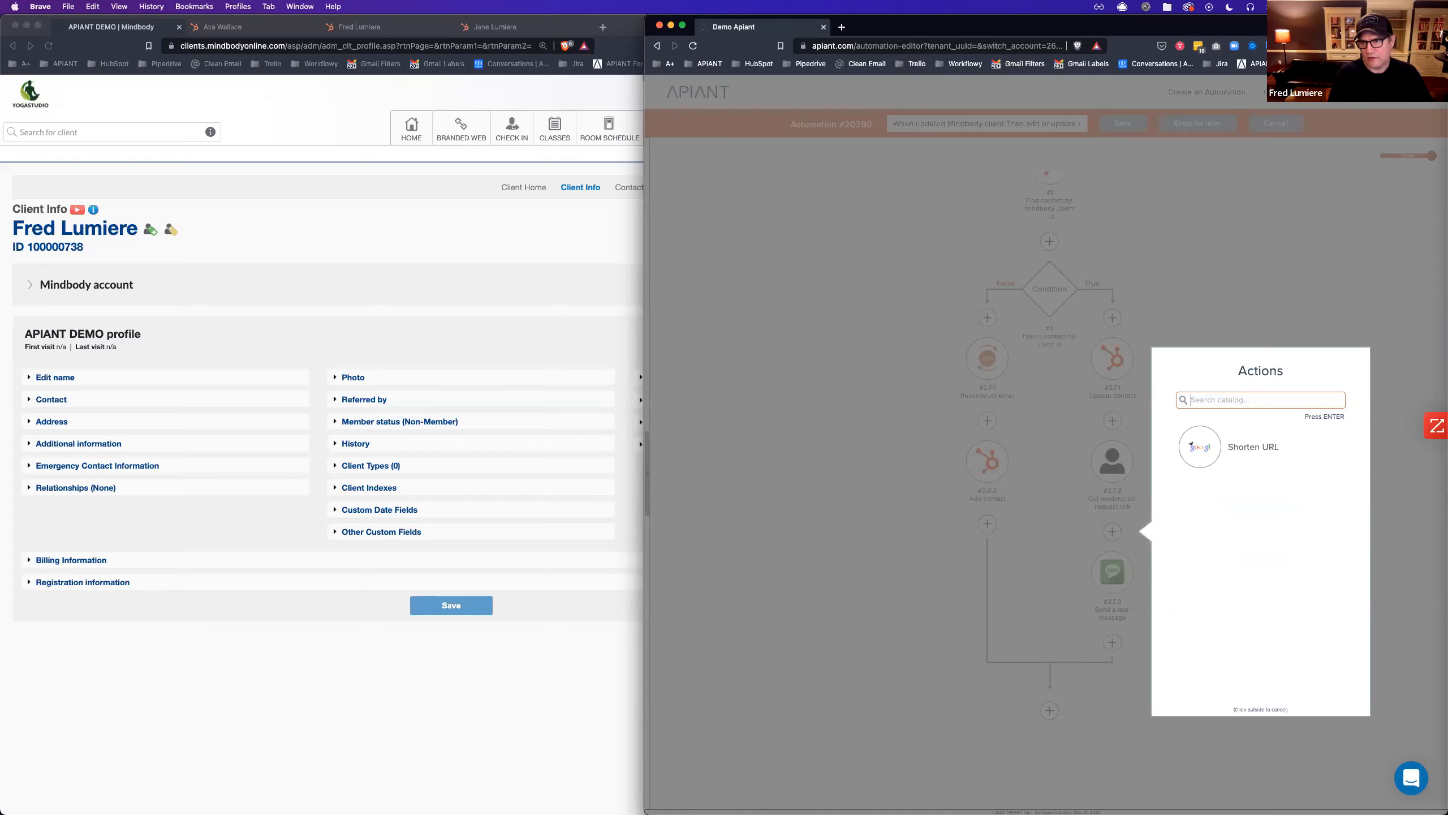
type("link")
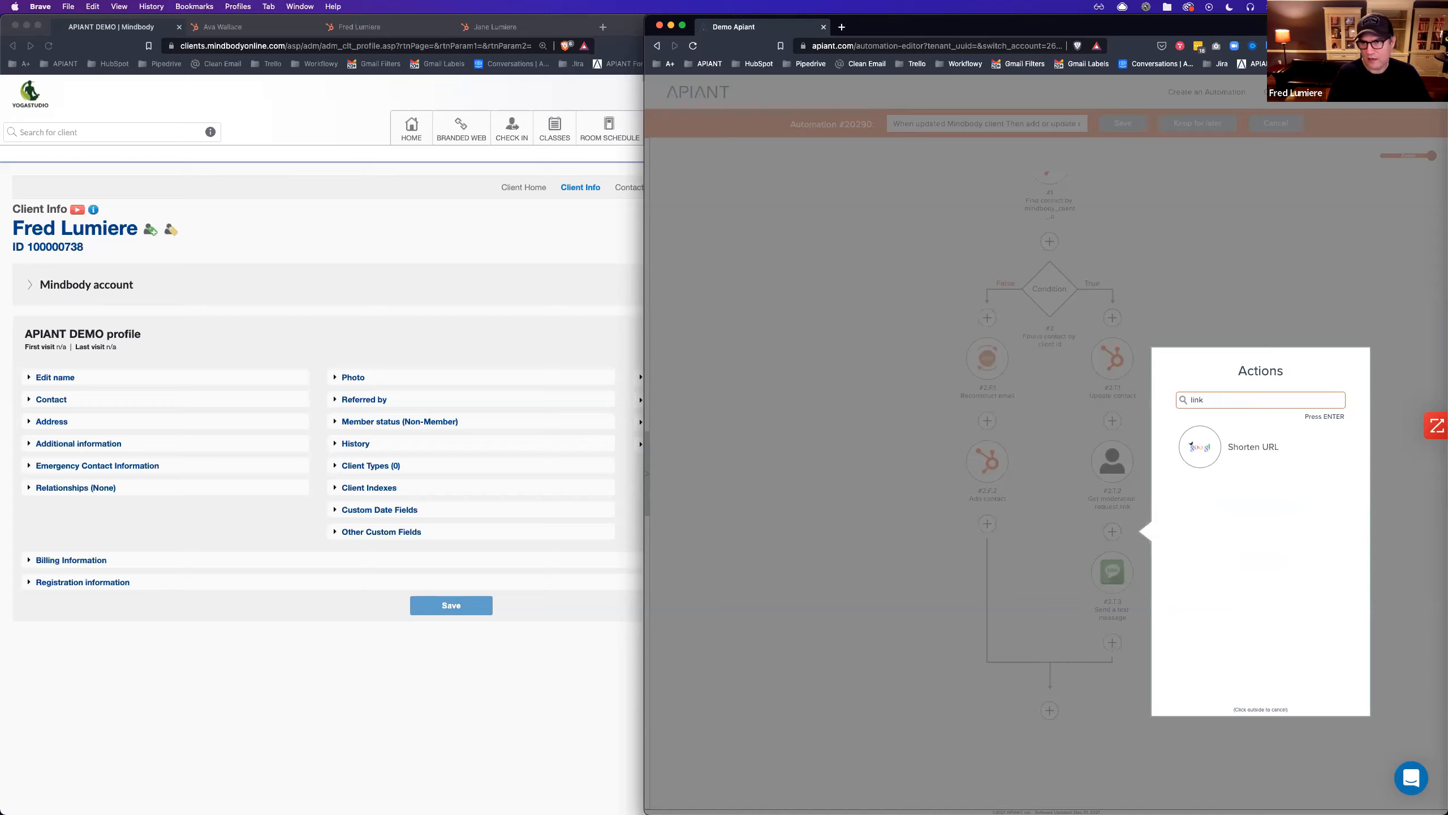
key("Return")
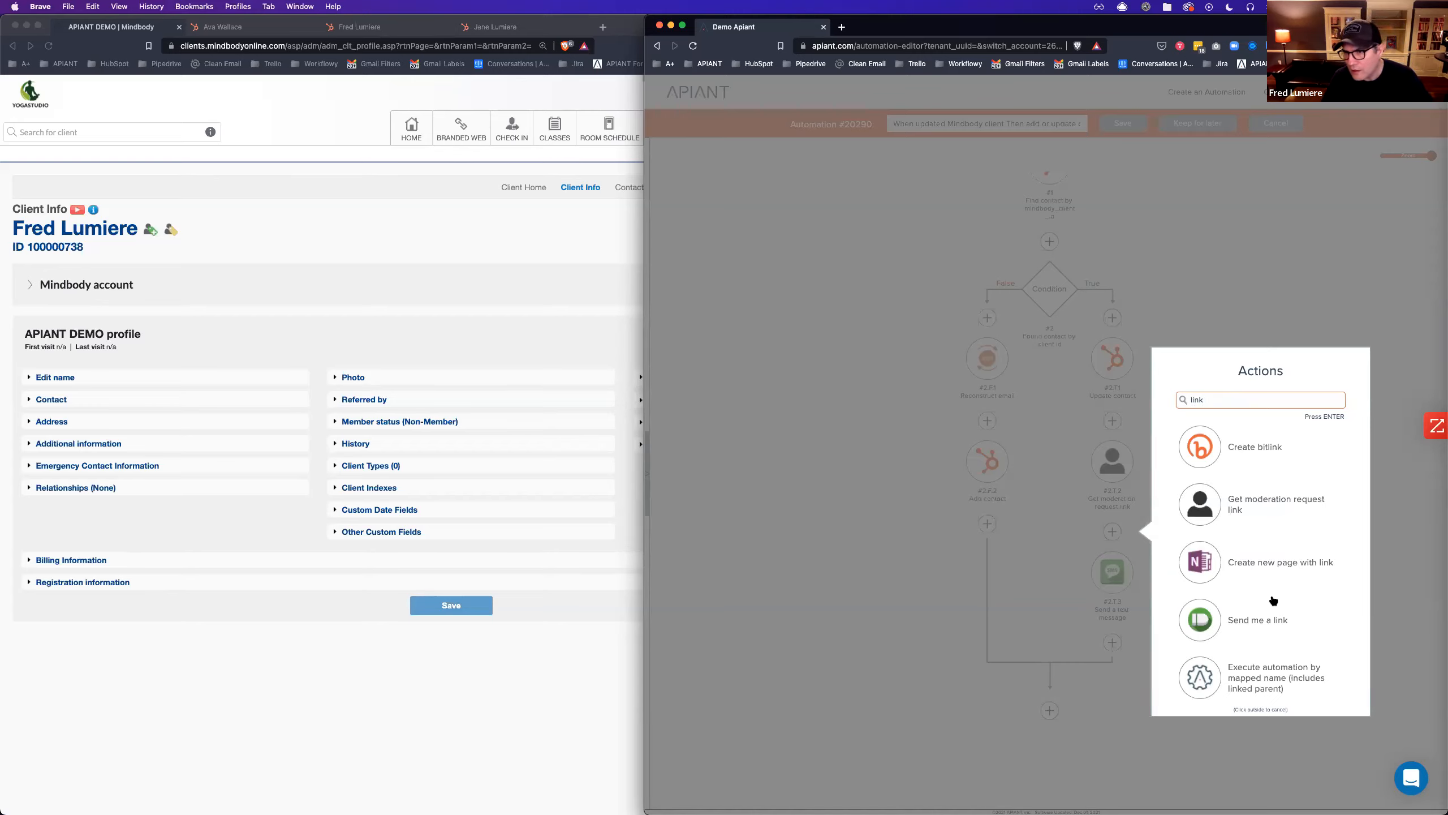
scroll(1273, 601, "down", 5)
scroll(1273, 601, "down", 3)
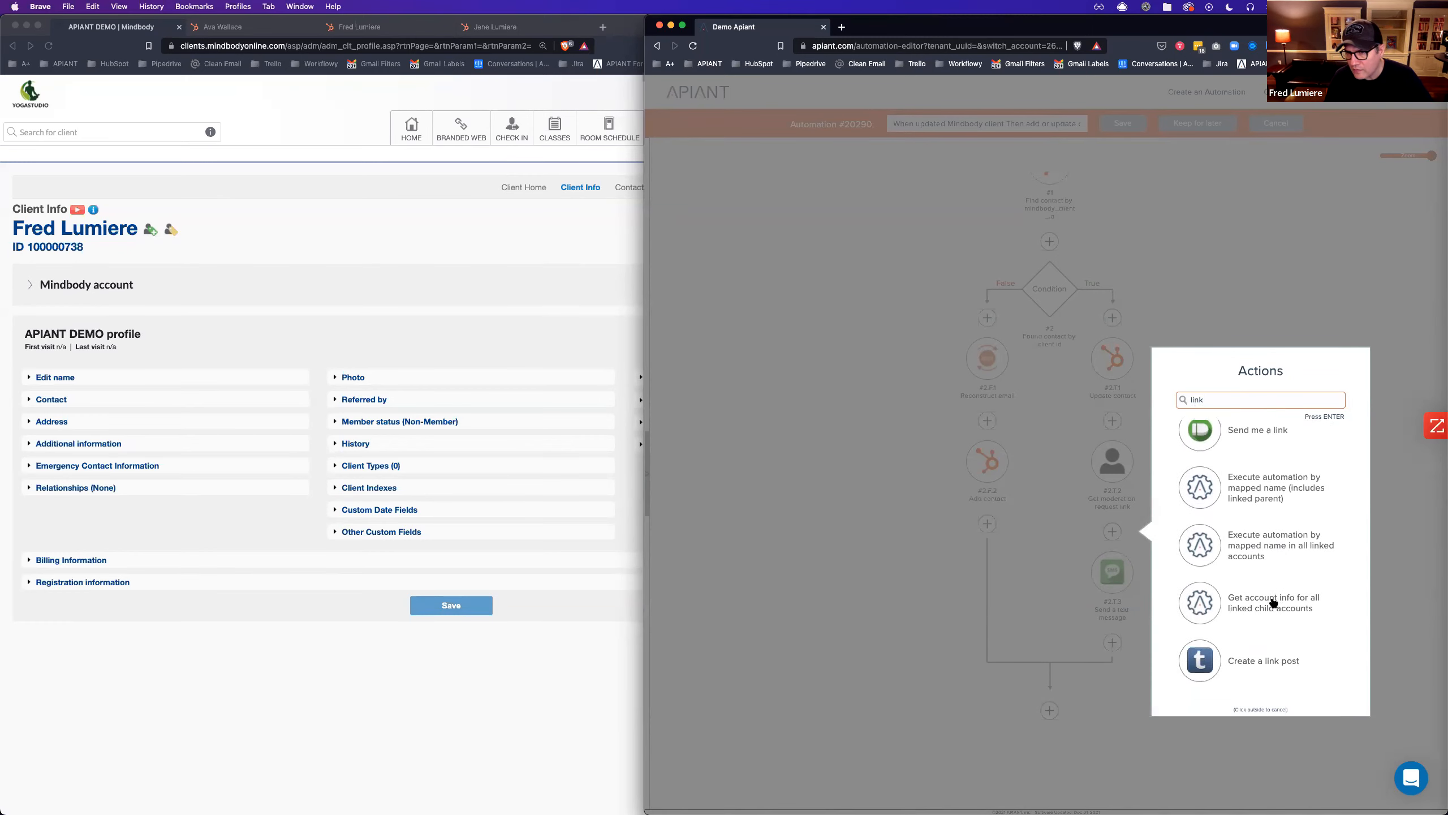
scroll(1274, 600, "up", 5)
scroll(1274, 602, "up", 2)
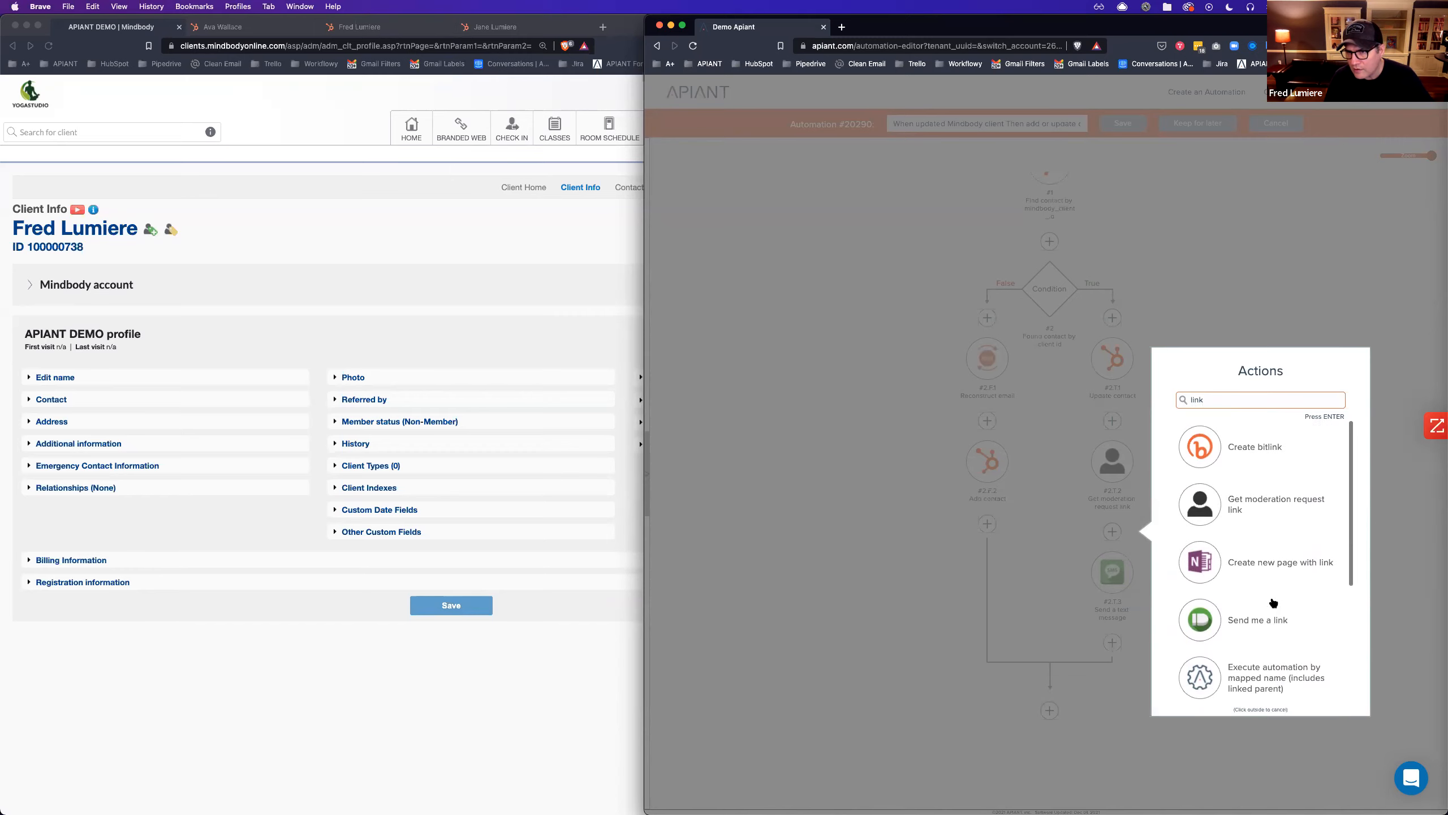
left_click(1202, 450)
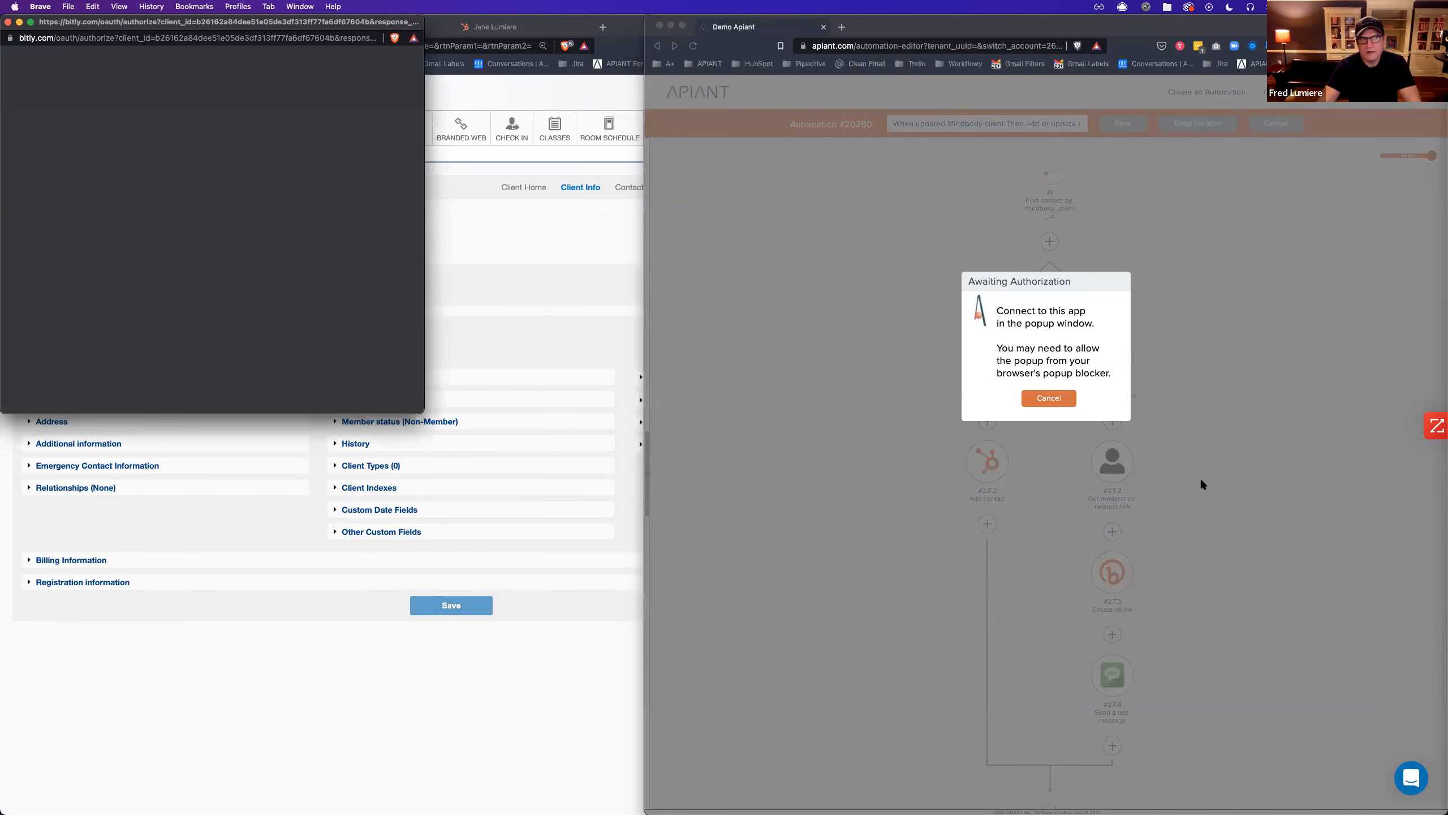
Sign in to Bitly with saved LastPass credentials, reaching the verification-code page.
left_click(243, 323)
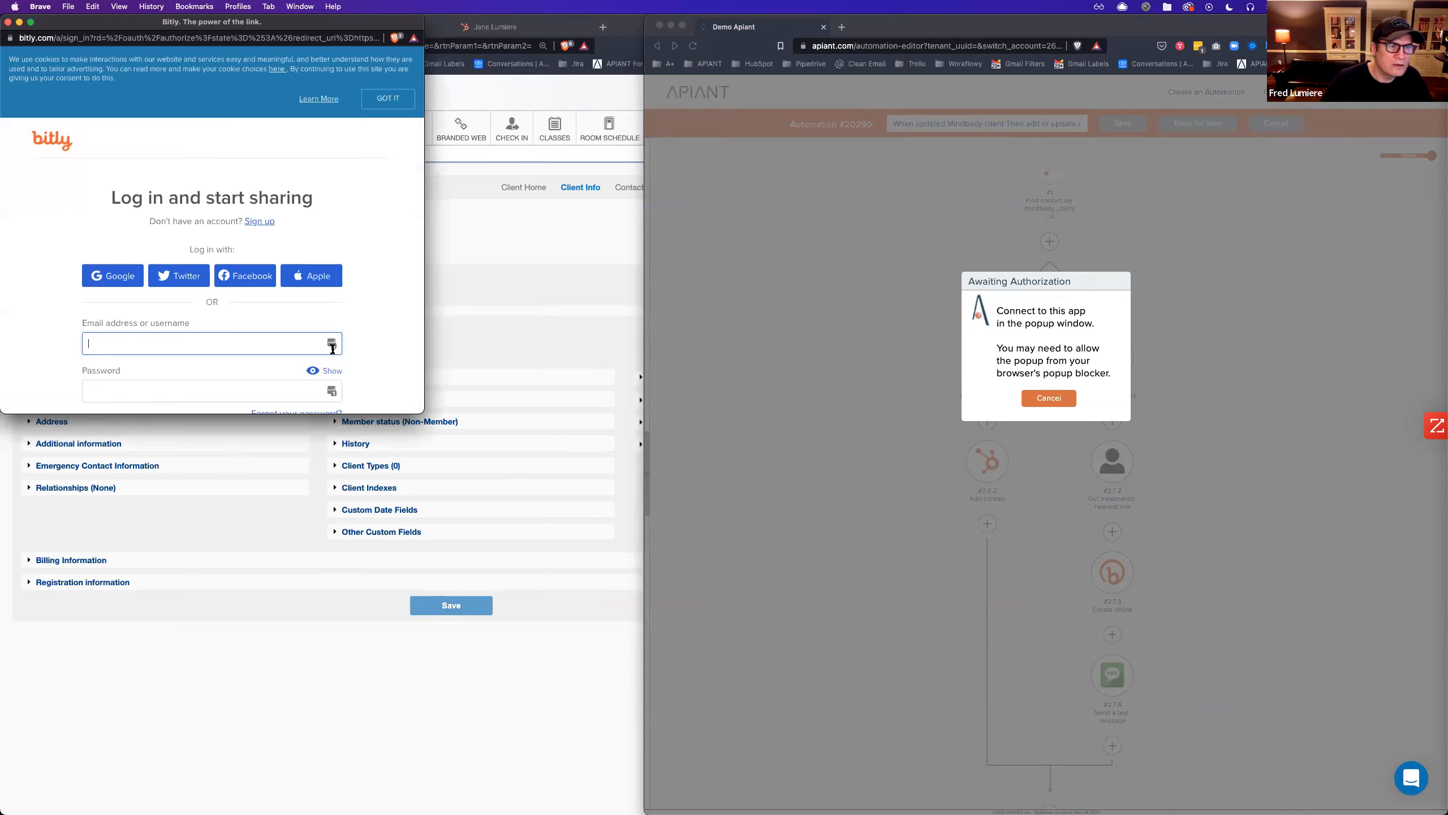
left_click(332, 344)
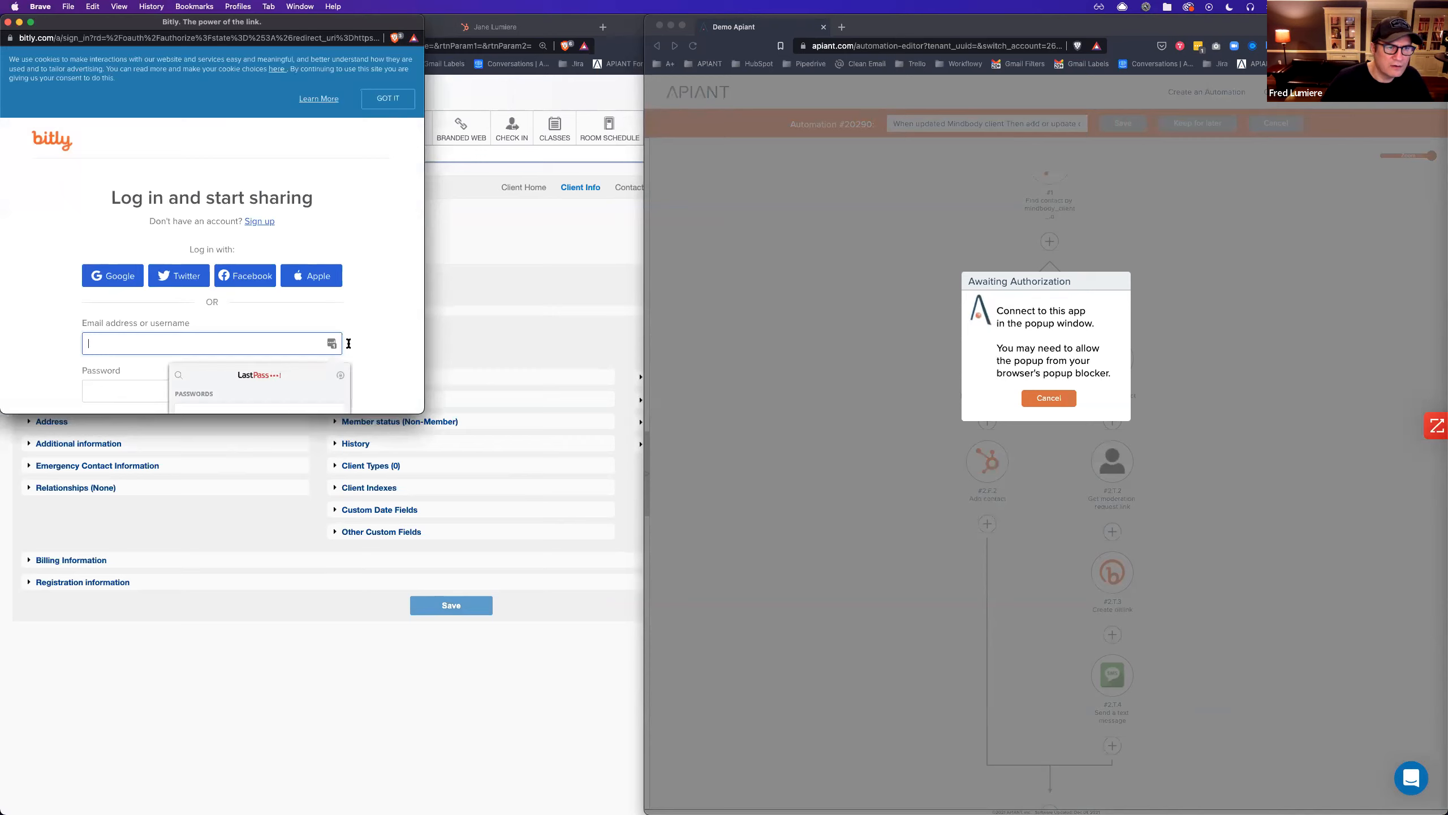
scroll(412, 319, "down", 2)
left_click(257, 340)
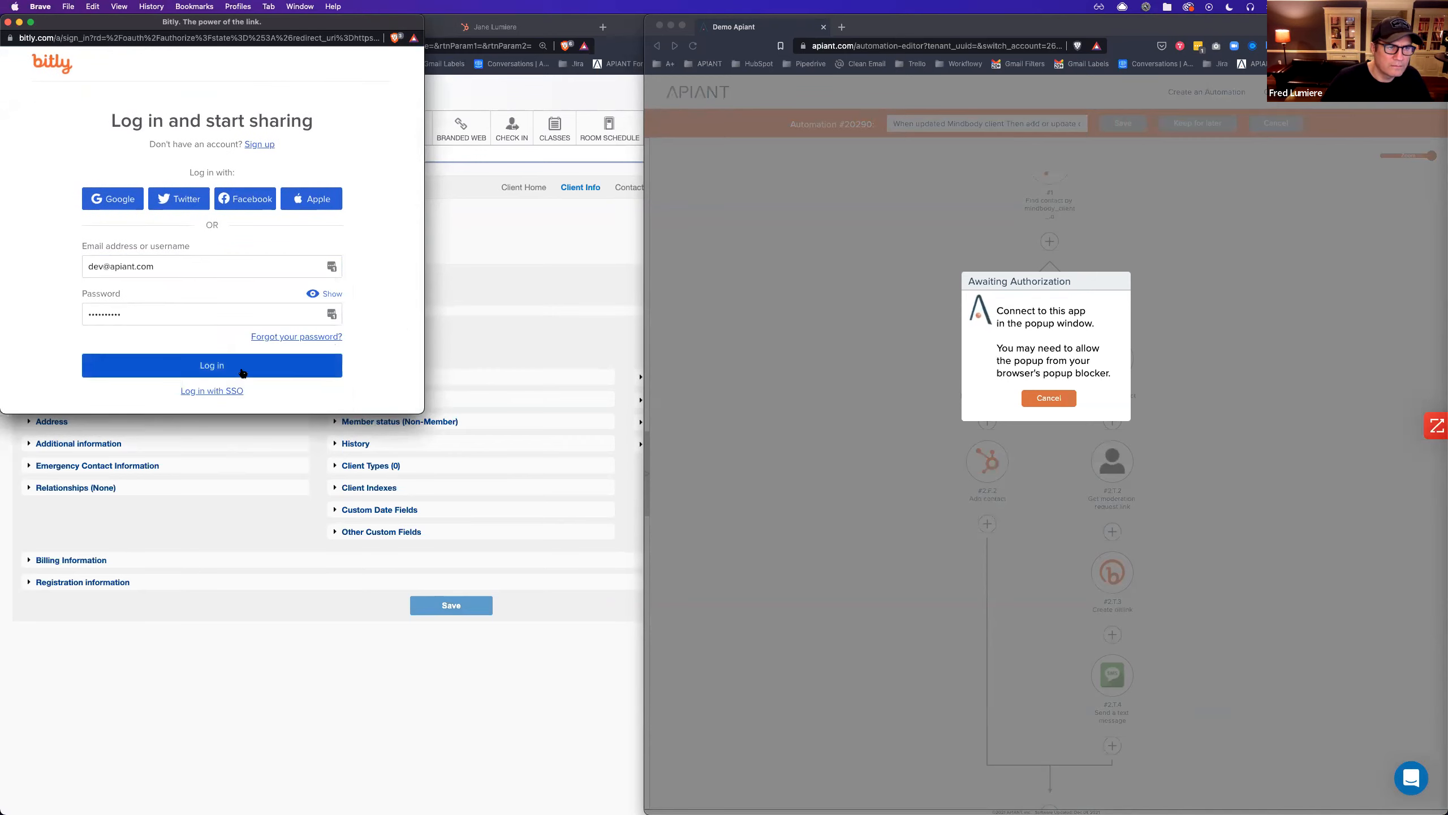
left_click(240, 369)
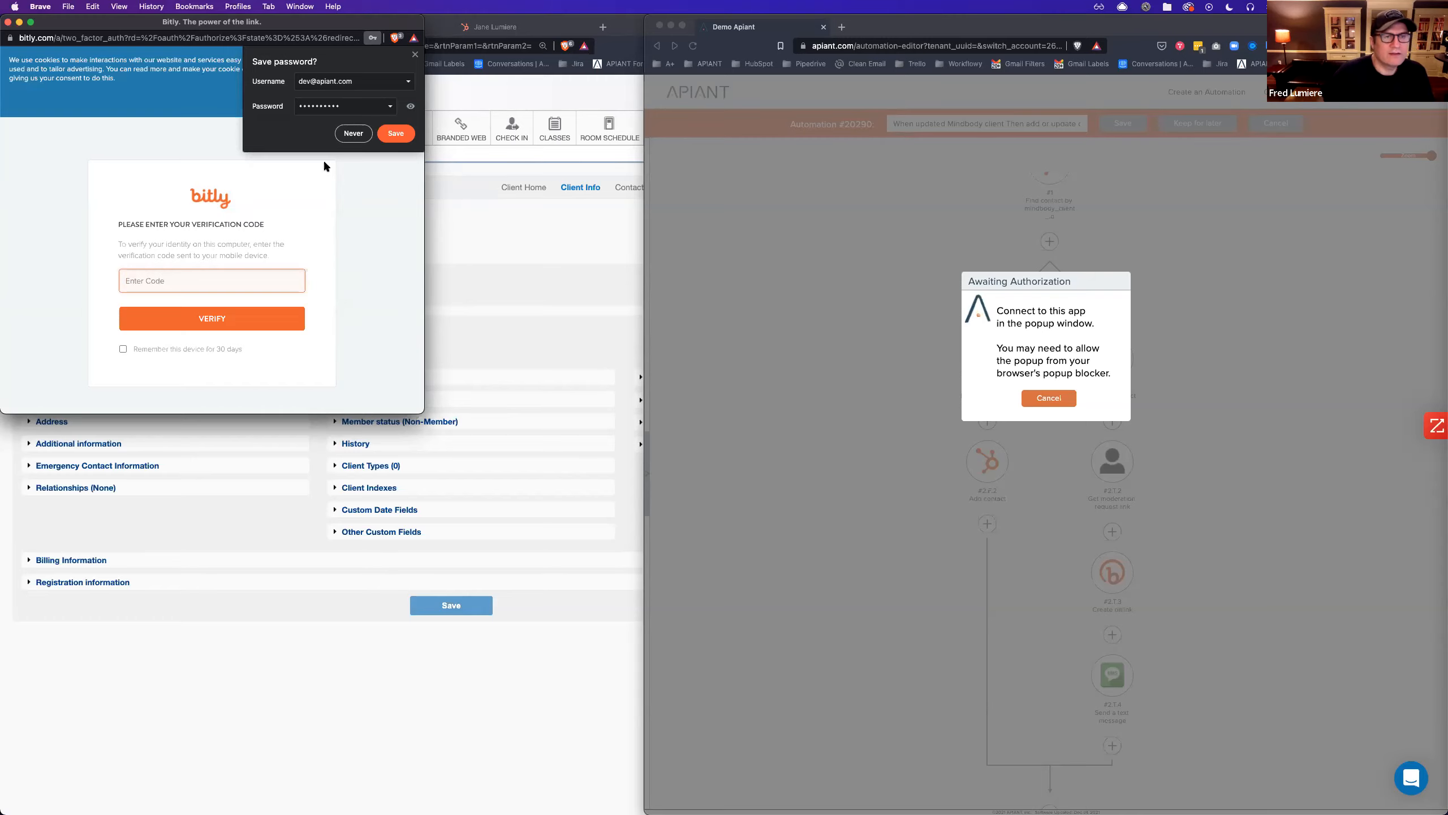
left_click(415, 56)
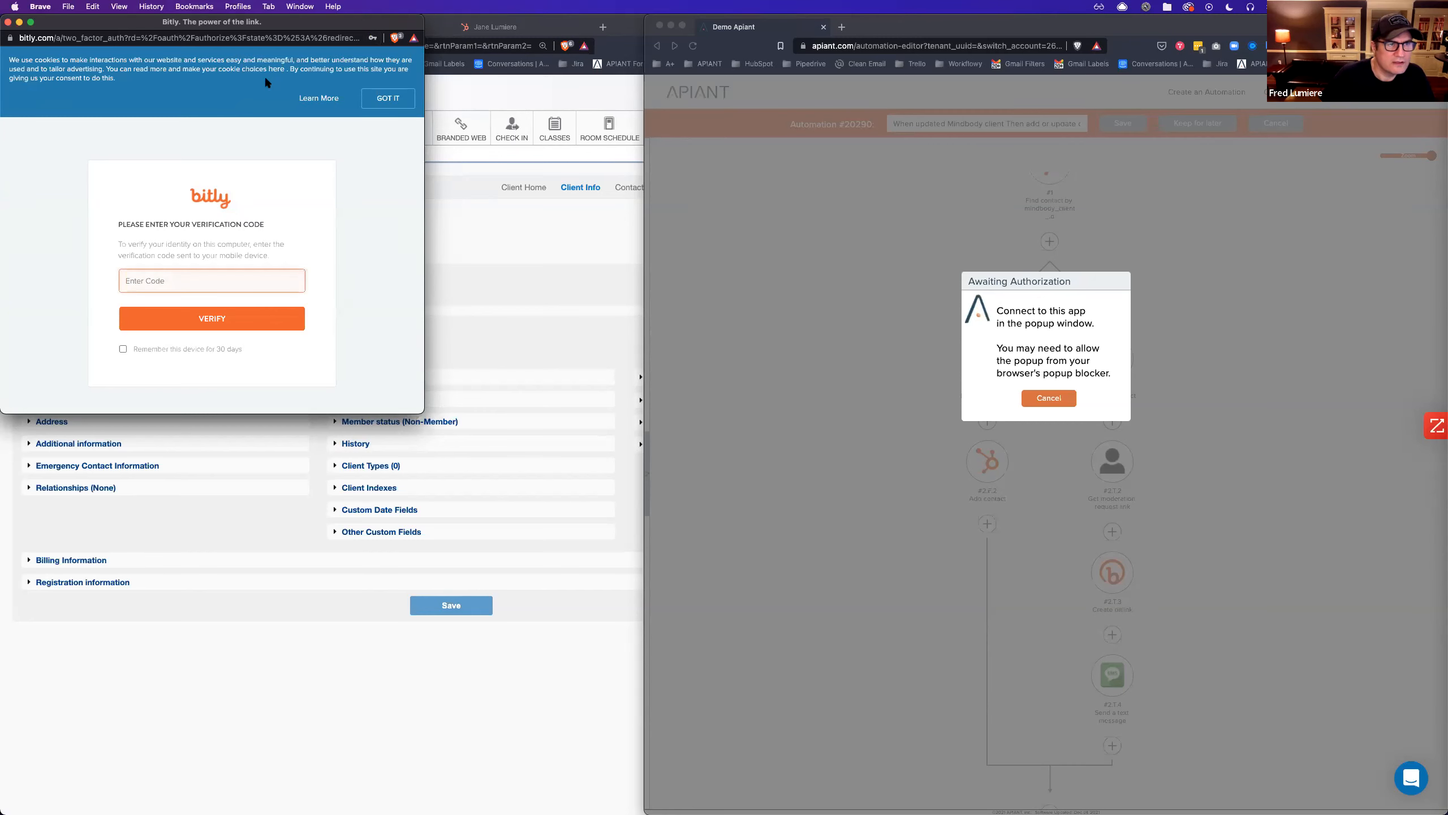
left_click_drag(259, 20, 551, 107)
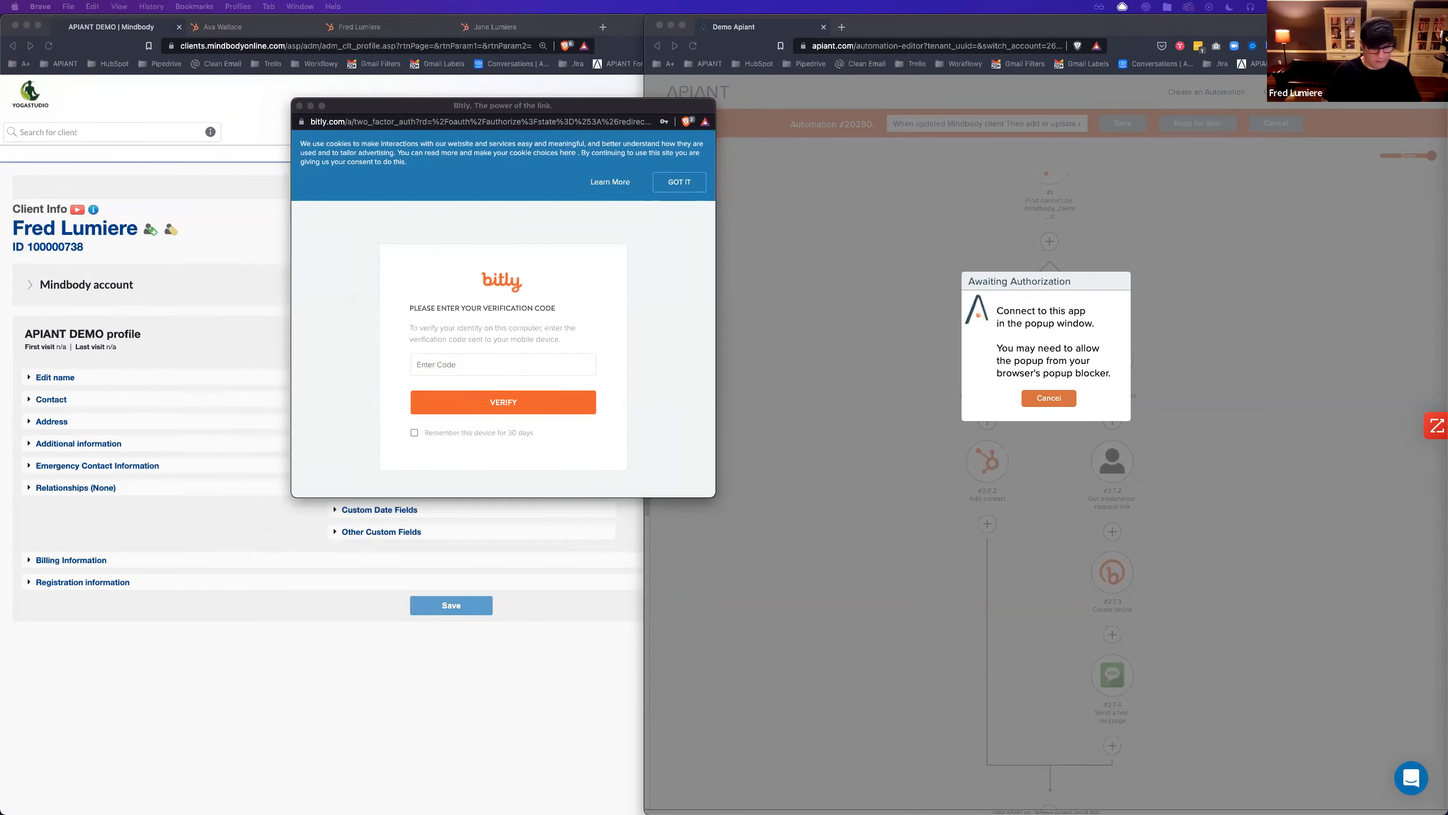
key("ctrl+Up")
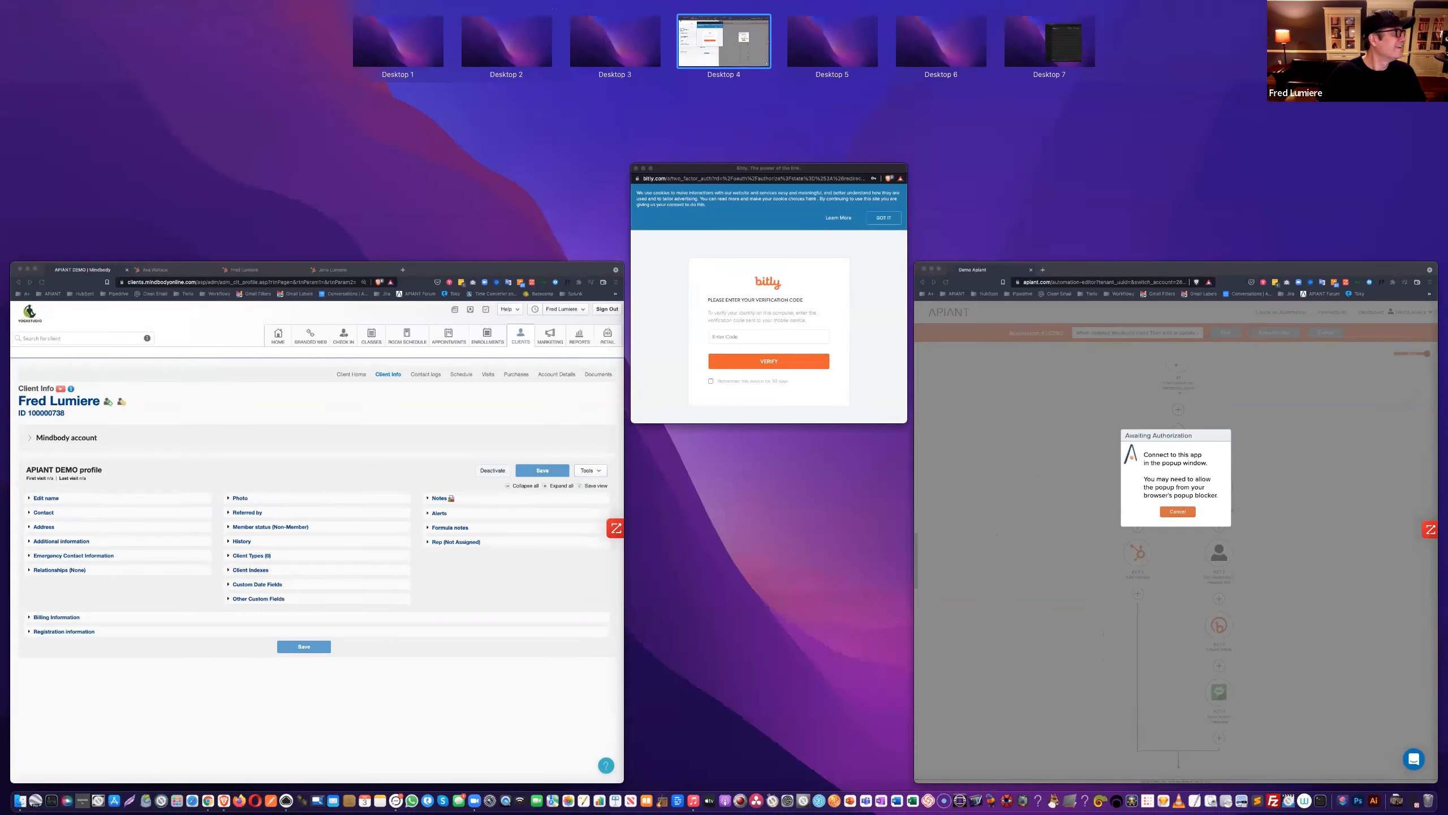
Widen the Apiant window and close the Bitly login popup.
key("ctrl+Up")
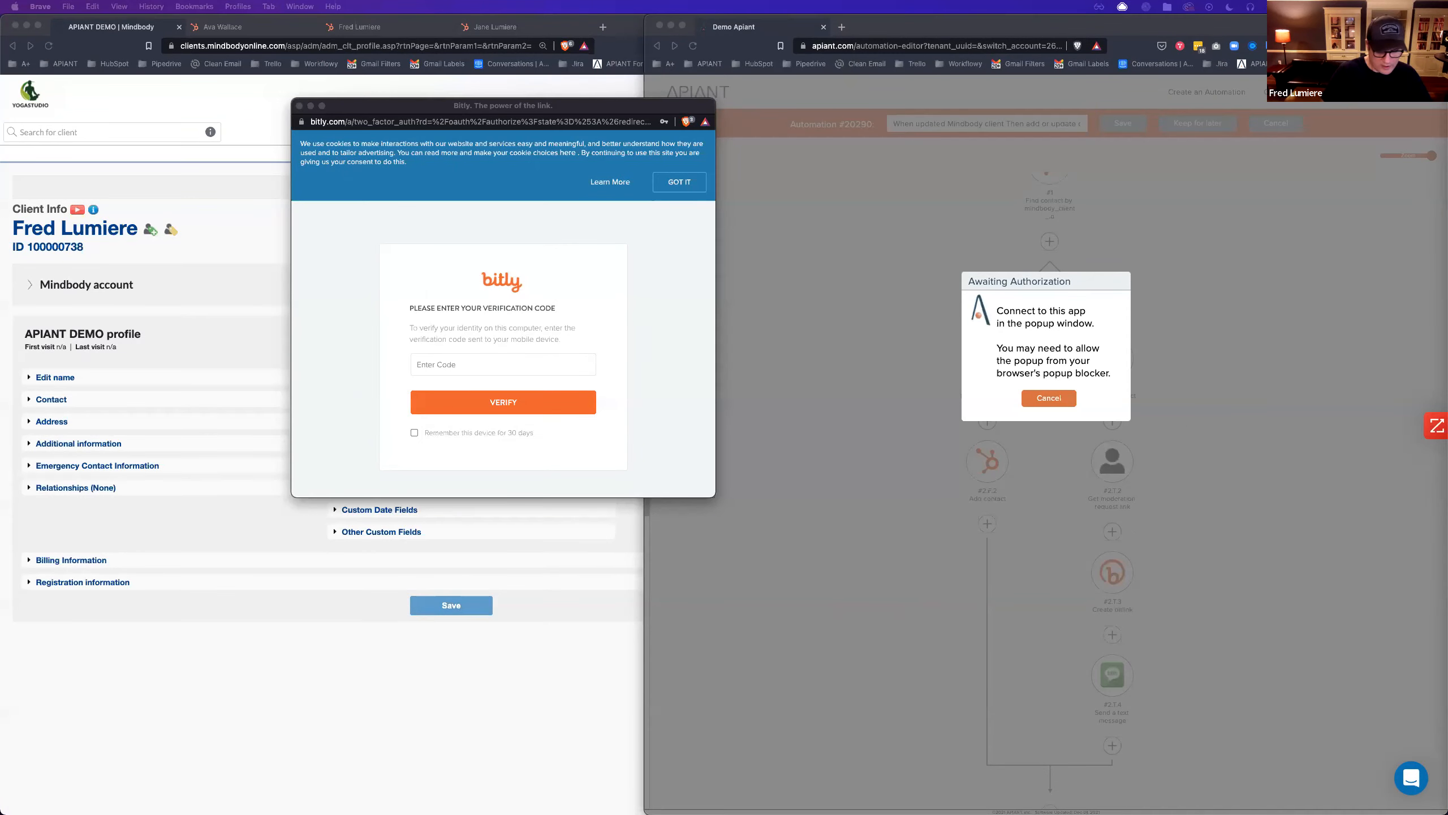
key("ctrl+Up")
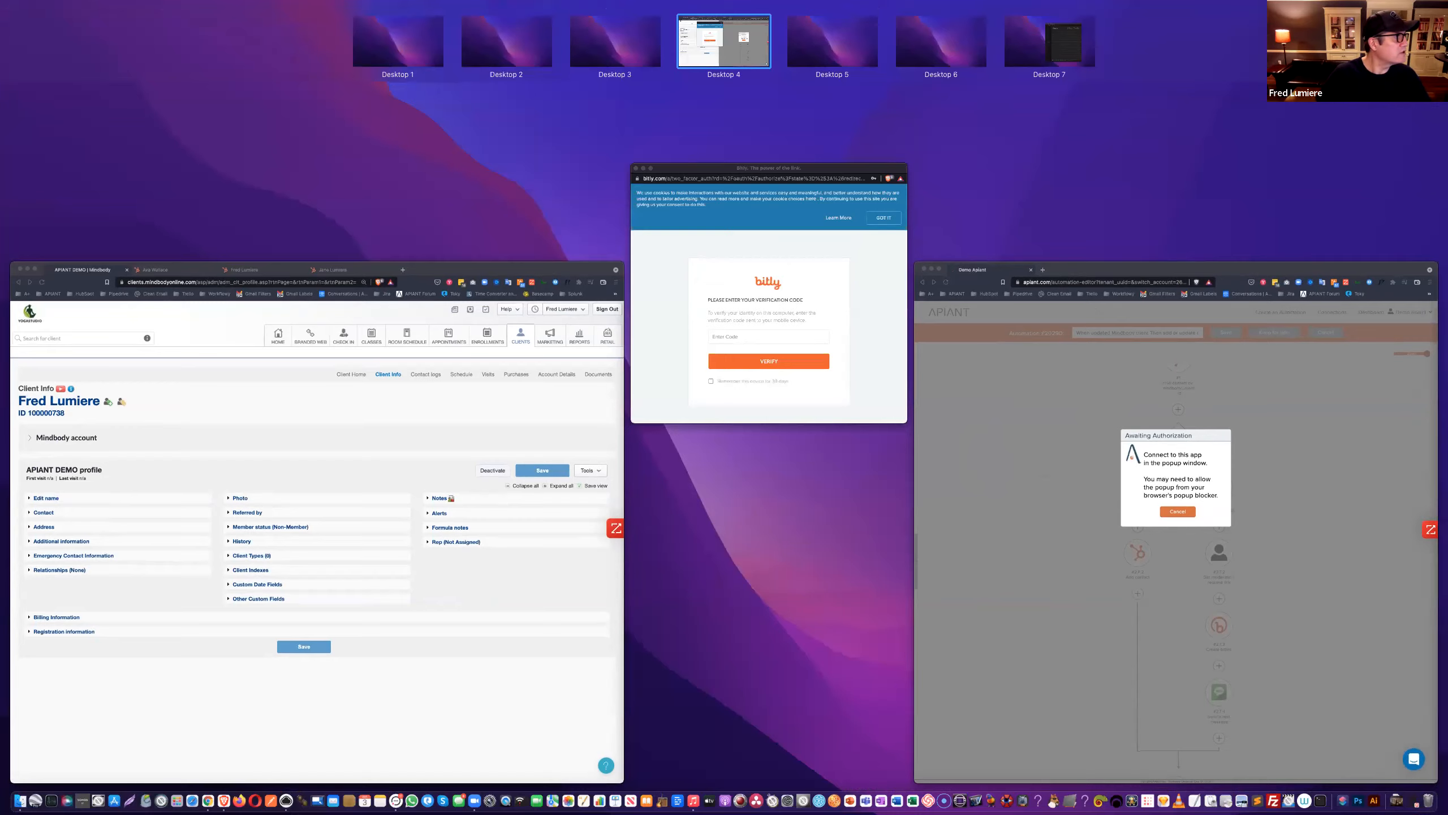
key("ctrl+Up")
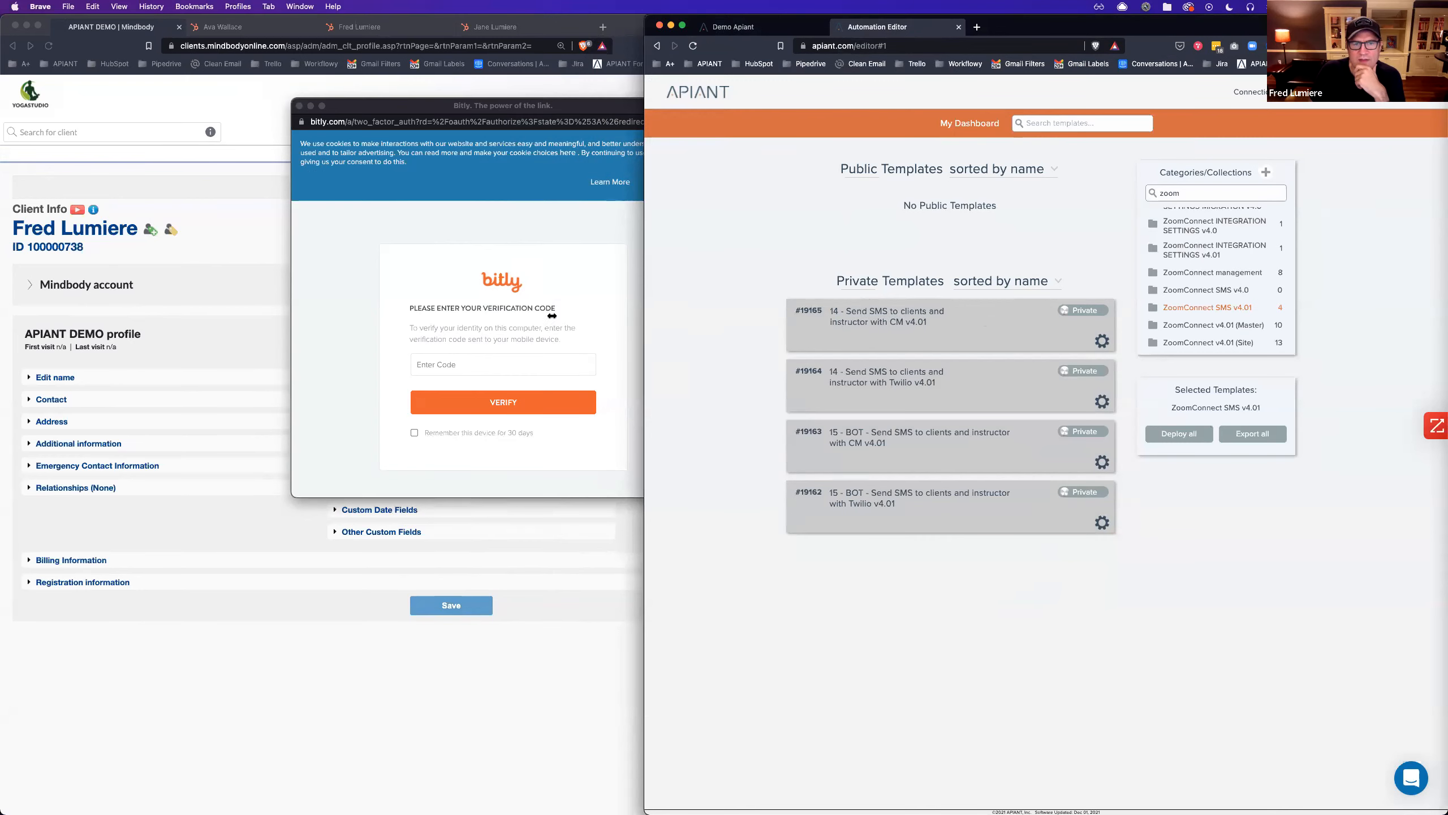
left_click_drag(552, 316, 524, 316)
left_click(299, 106)
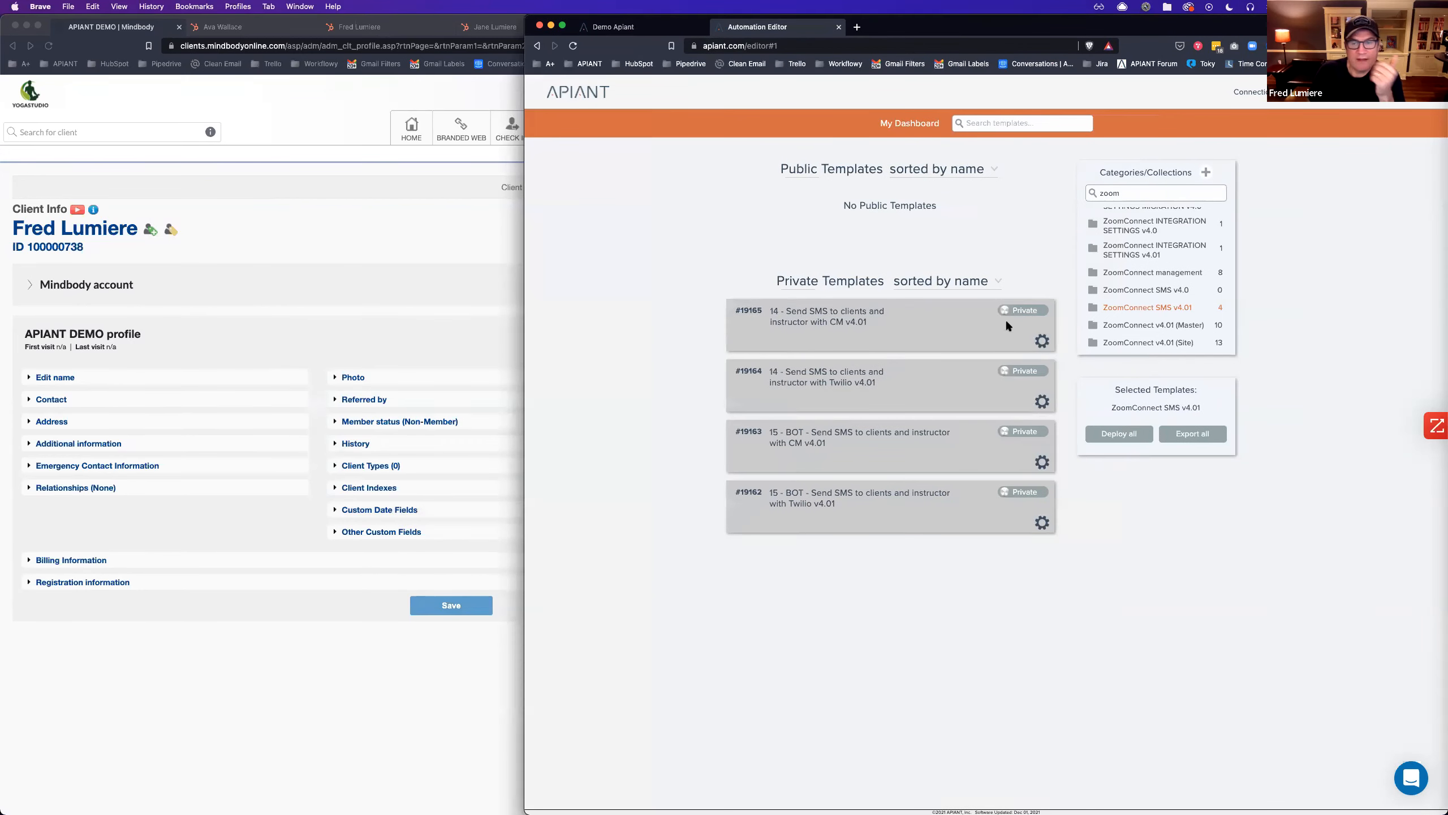
Open template automation #19165 for editing and expand its locked group of steps.
left_click(1042, 341)
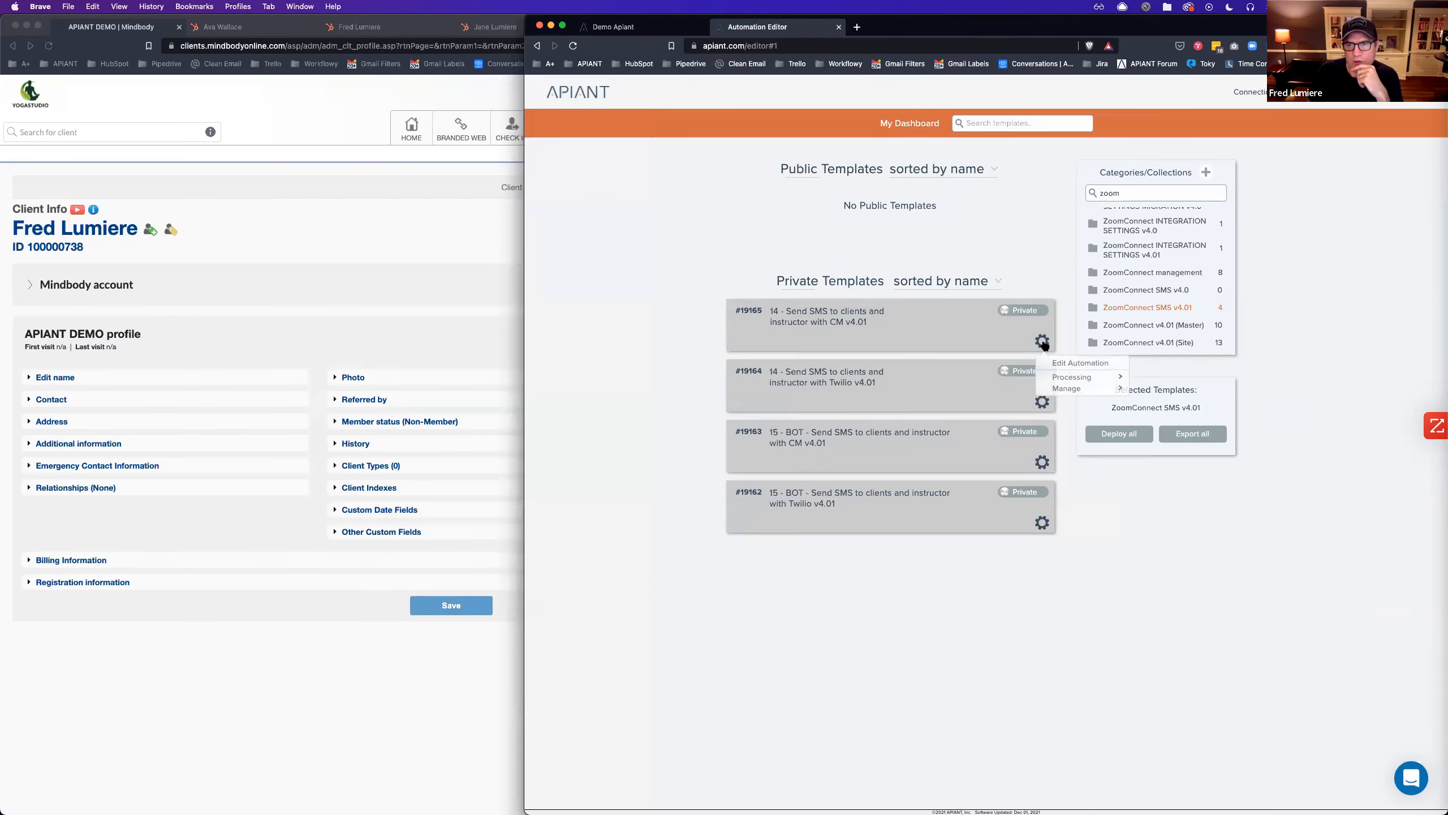
left_click(1072, 364)
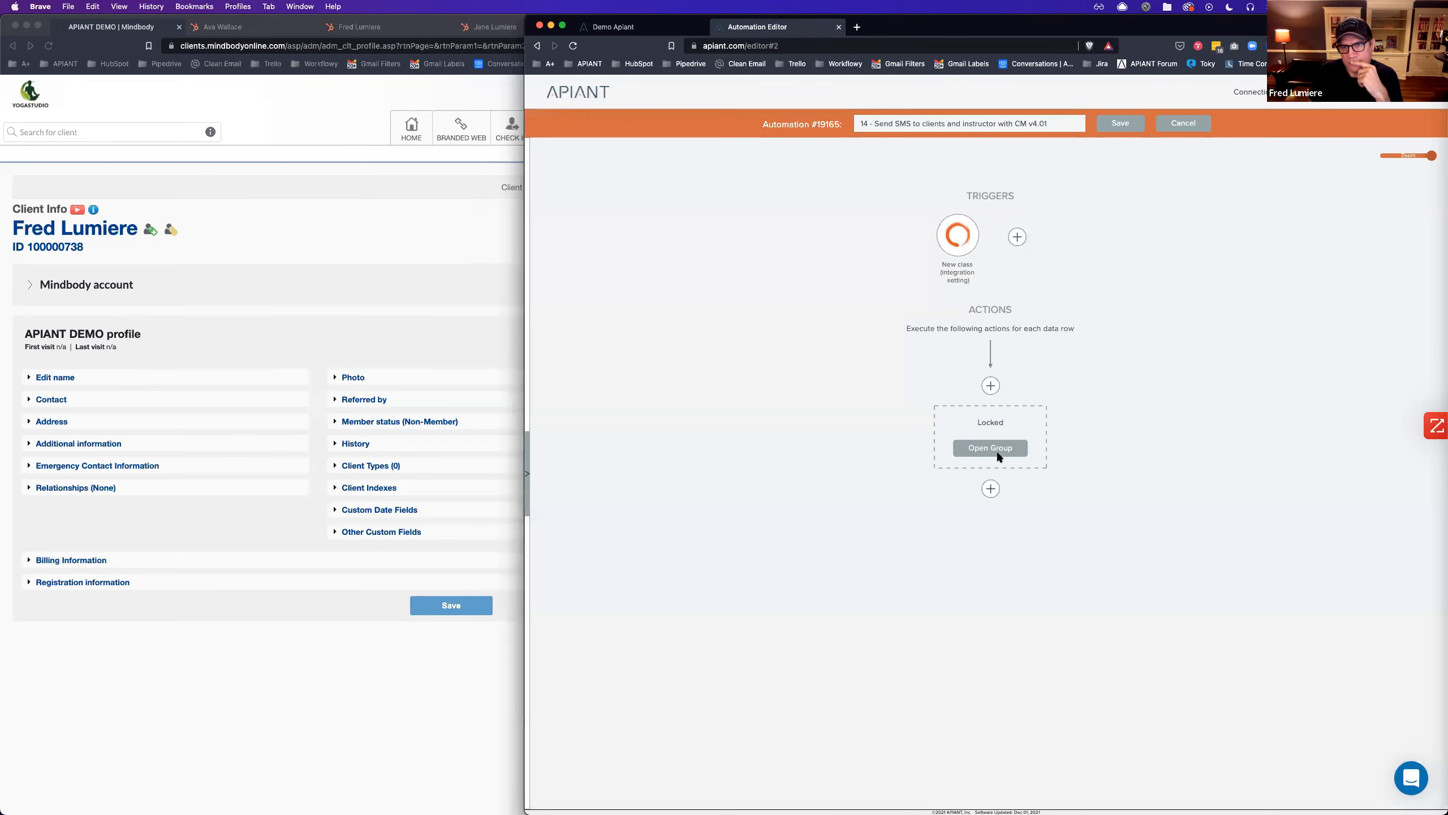
left_click(997, 449)
scroll(1078, 425, "down", 10)
scroll(1081, 429, "down", 15)
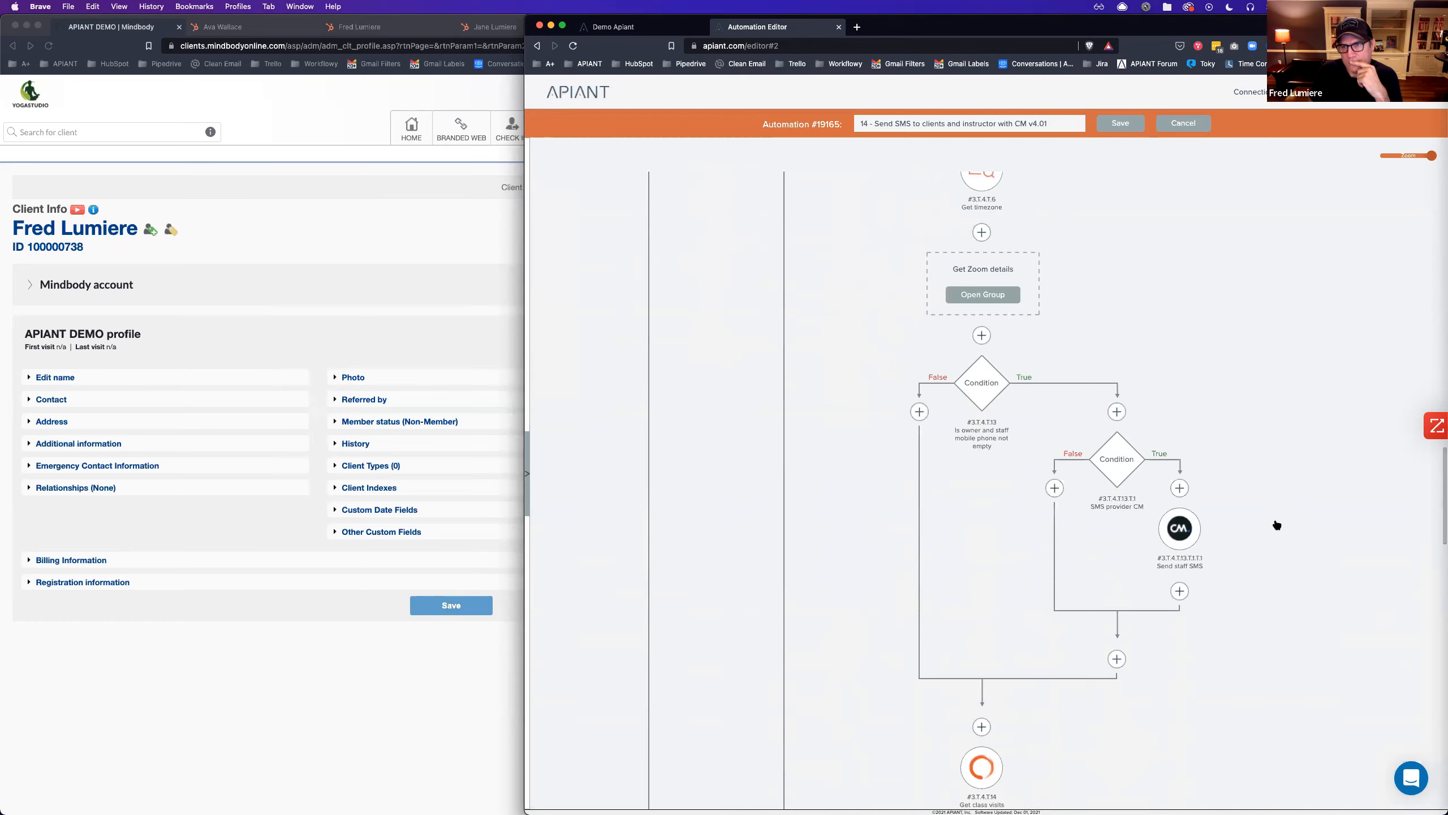
scroll(1278, 526, "down", 5)
scroll(1277, 527, "up", 8)
scroll(1272, 525, "up", 2)
View the Shorten Zoom start URL step inside Get Zoom details, then return to the automation being built.
left_click(998, 393)
scroll(1156, 446, "down", 3)
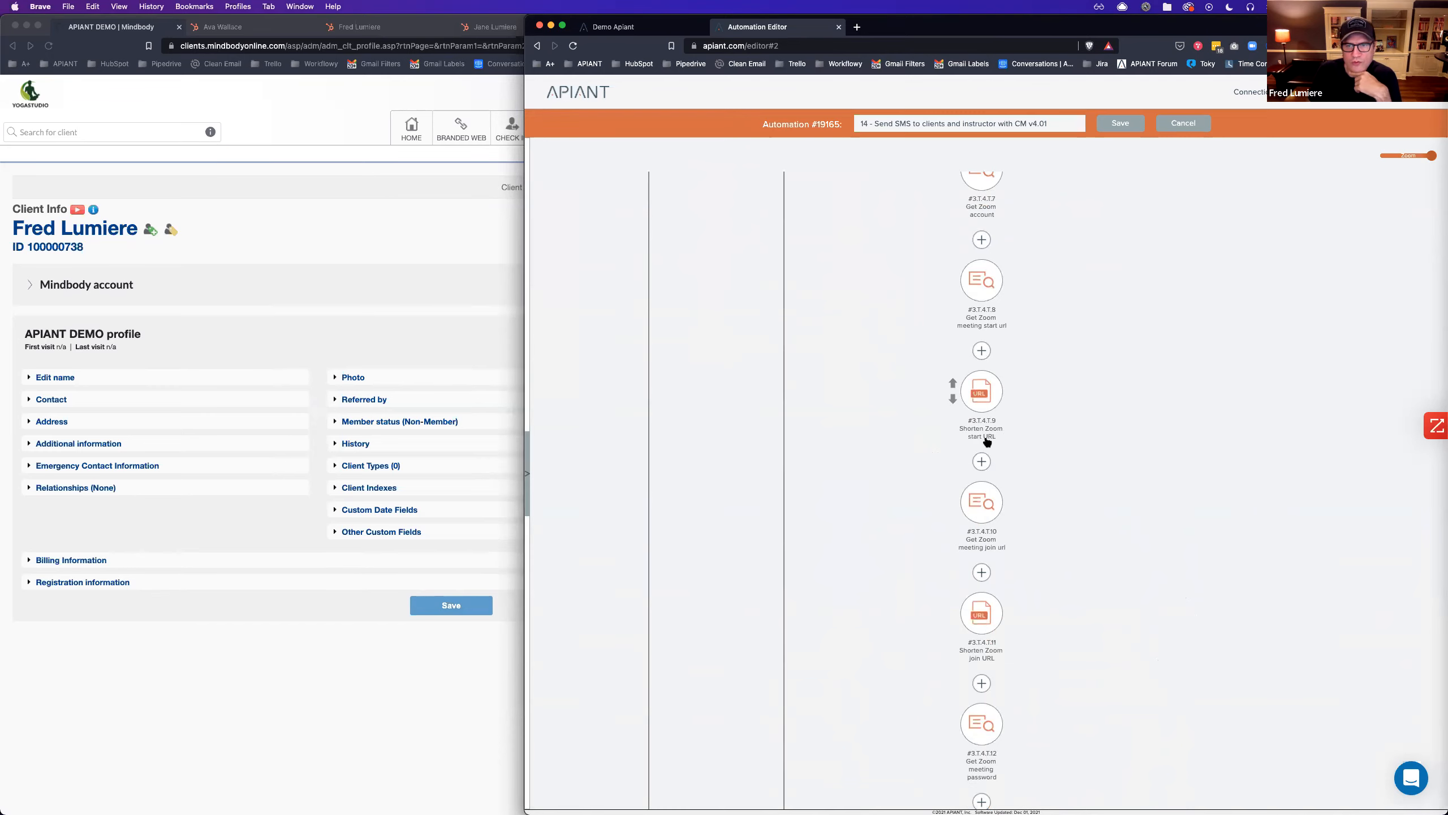
left_click(981, 399)
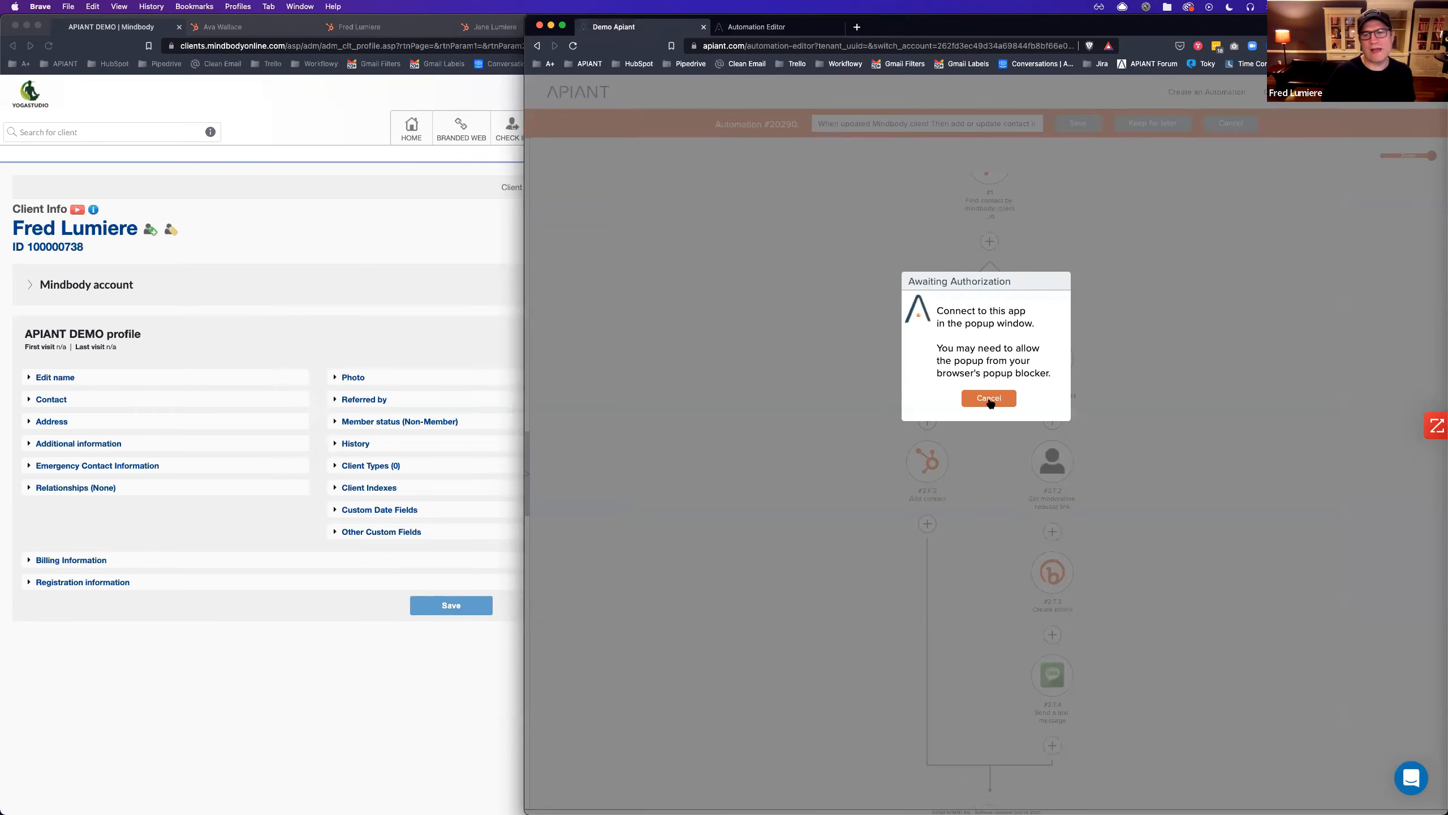
left_click(990, 400)
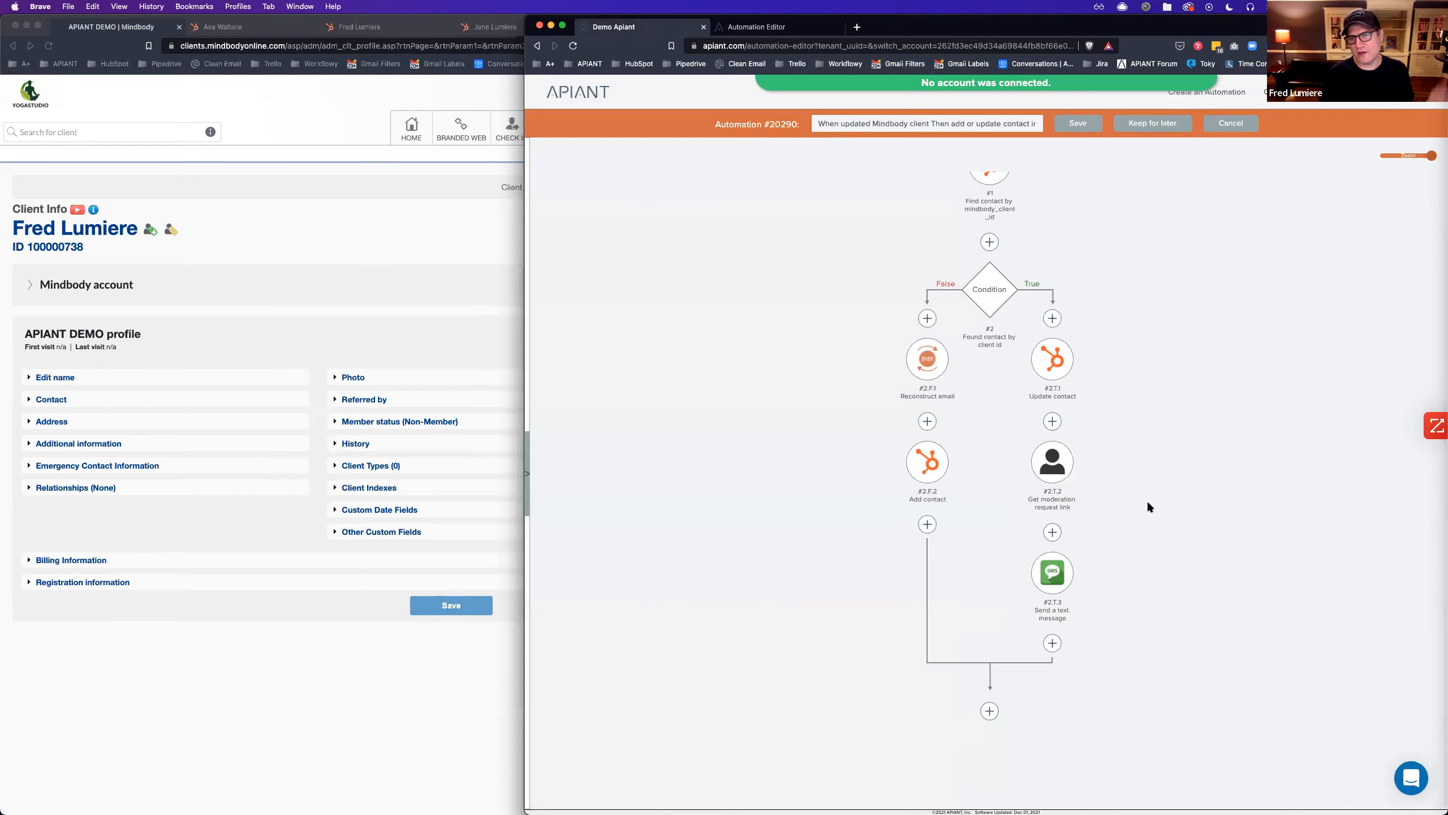
Search actions for 'short' after the moderation-link step, then dismiss the search.
left_click(1053, 533)
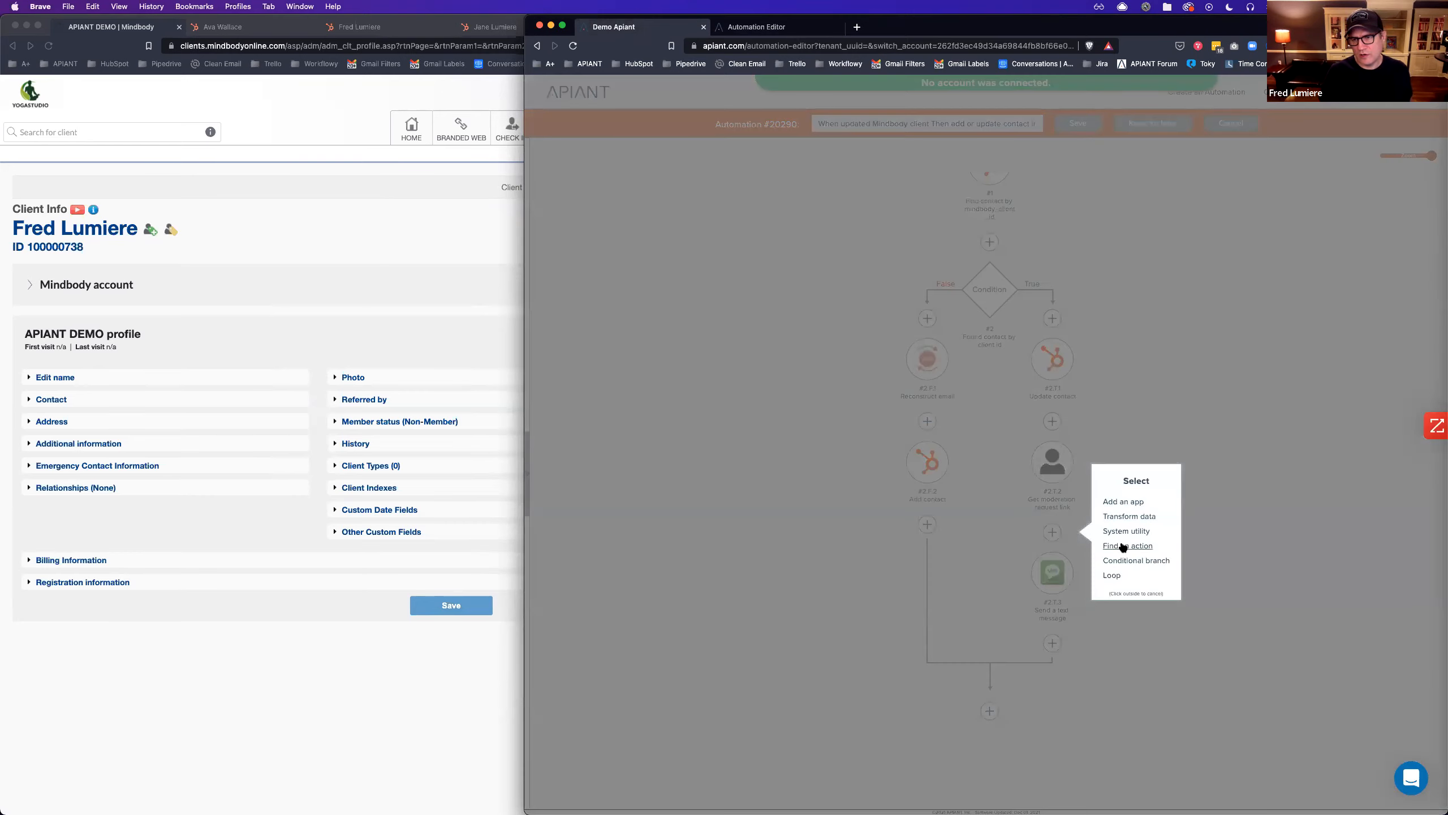
left_click(1123, 547)
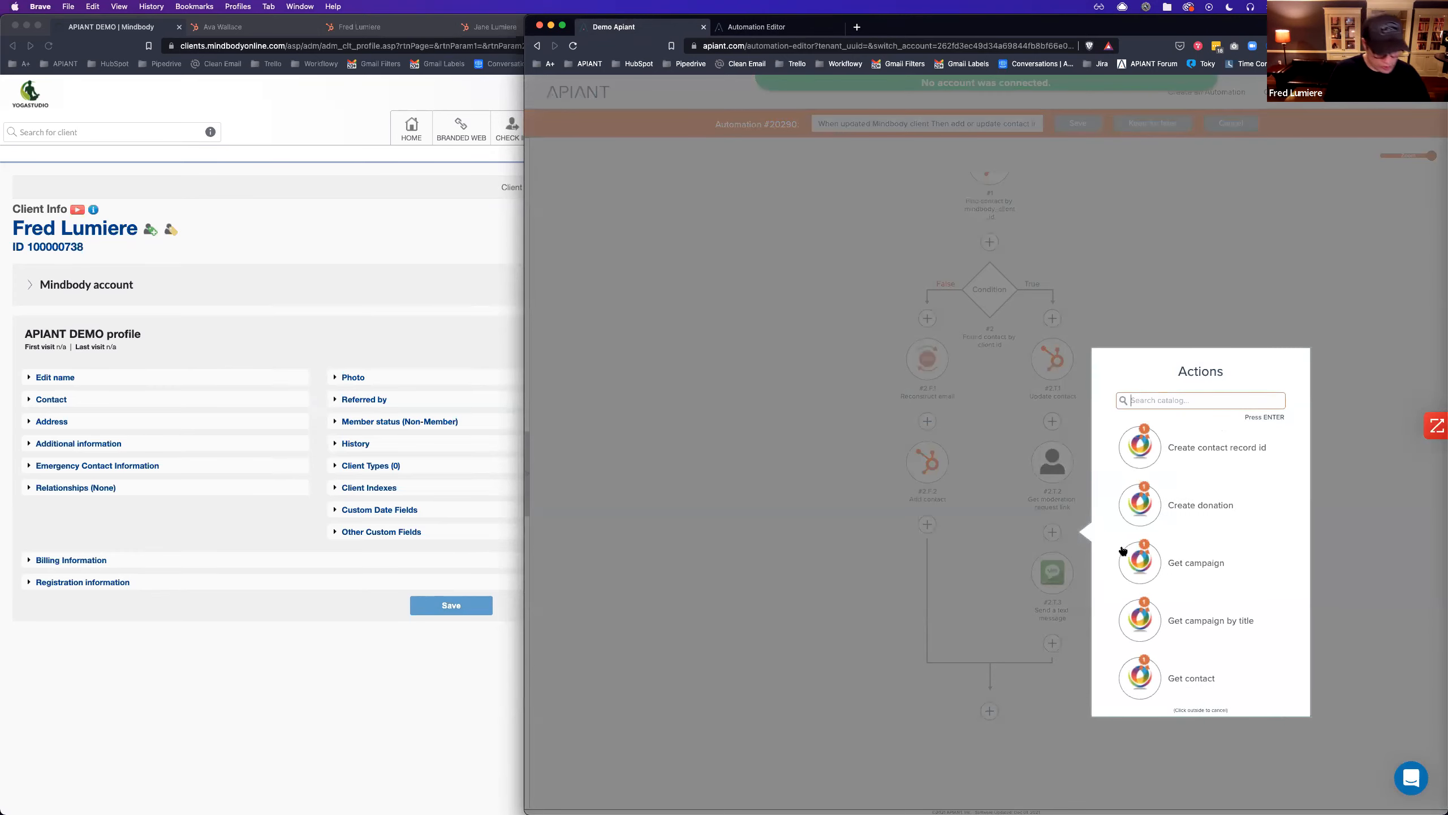
type("shorten")
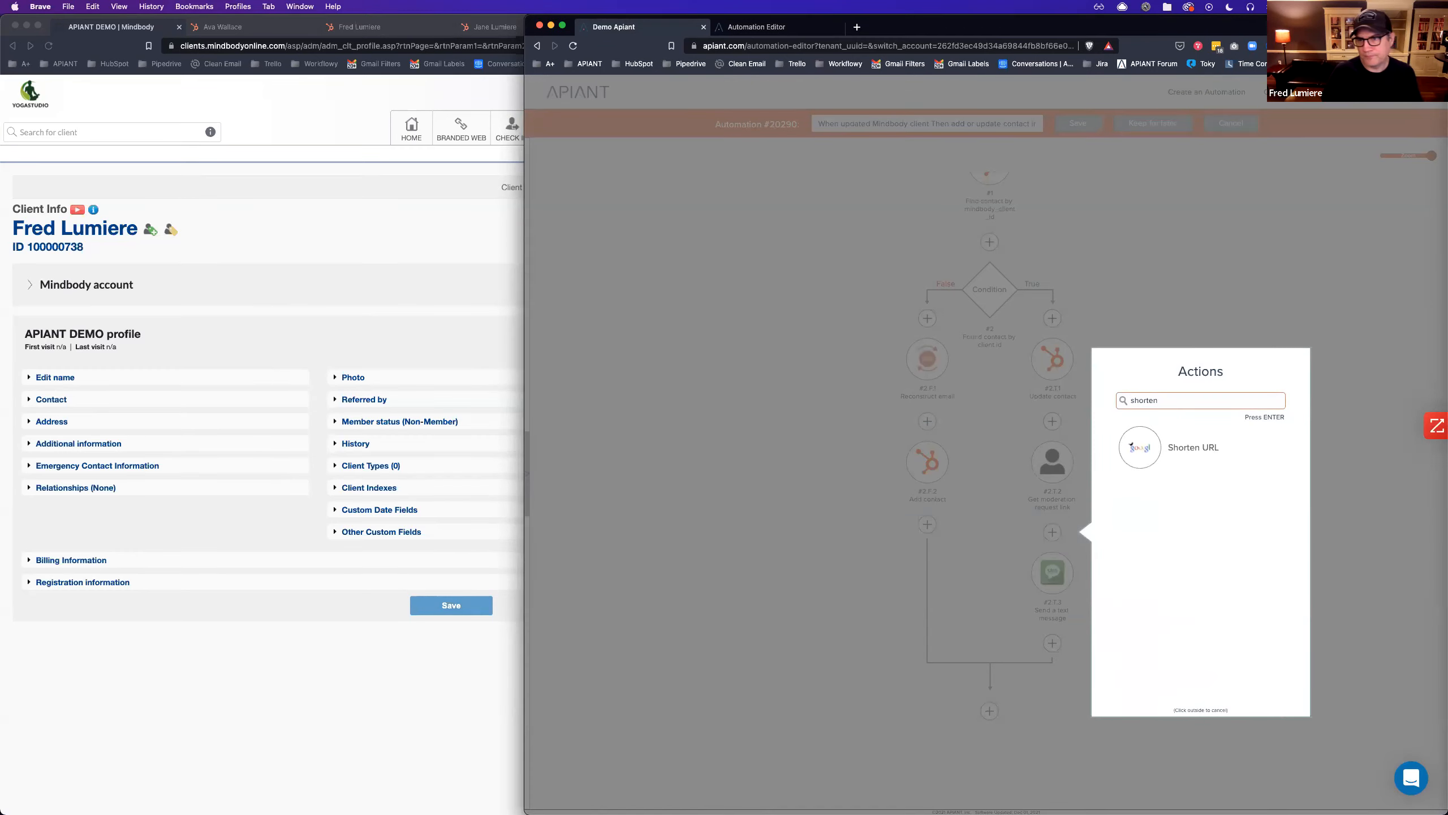
left_click(817, 498)
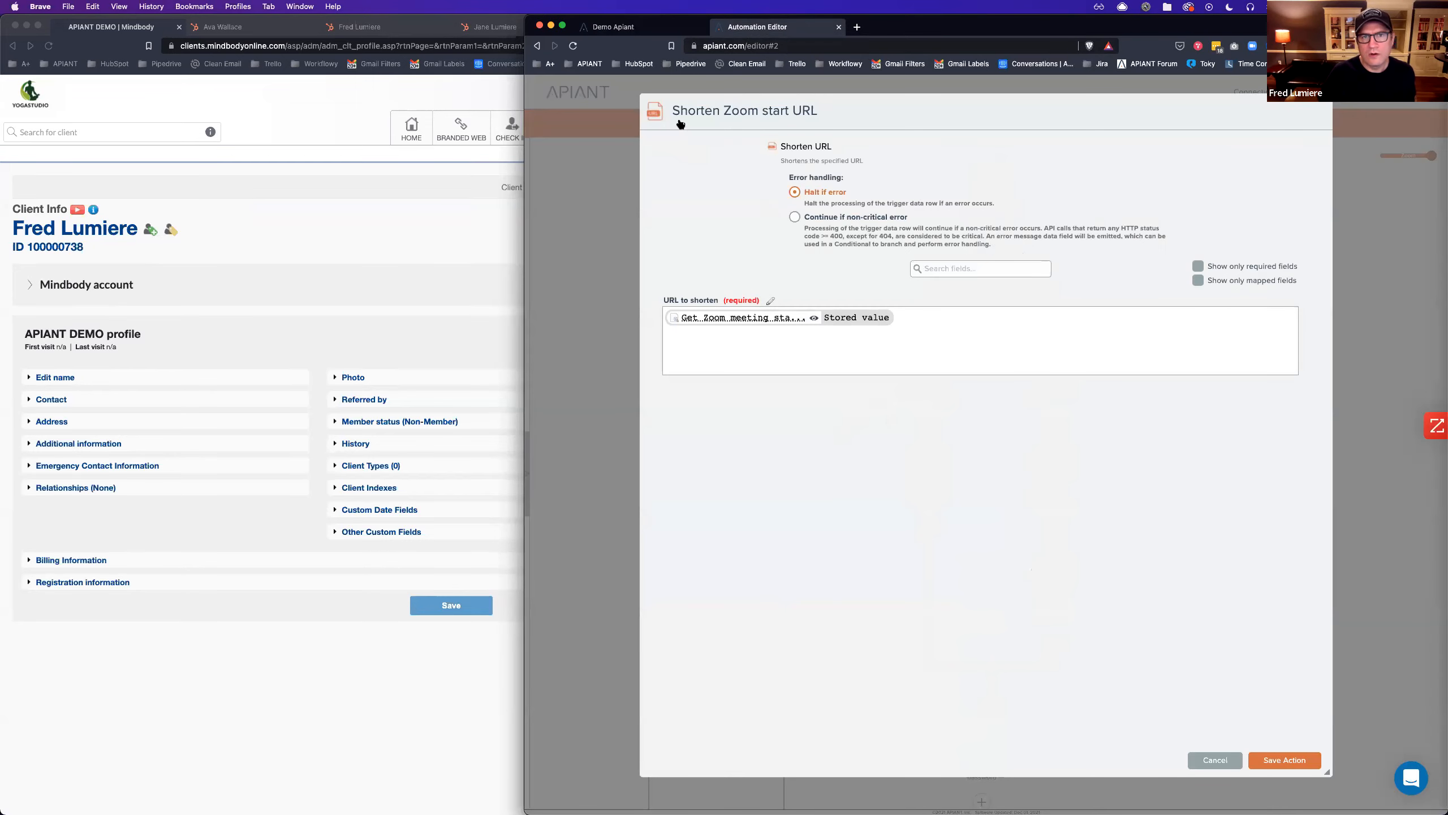
left_click(646, 30)
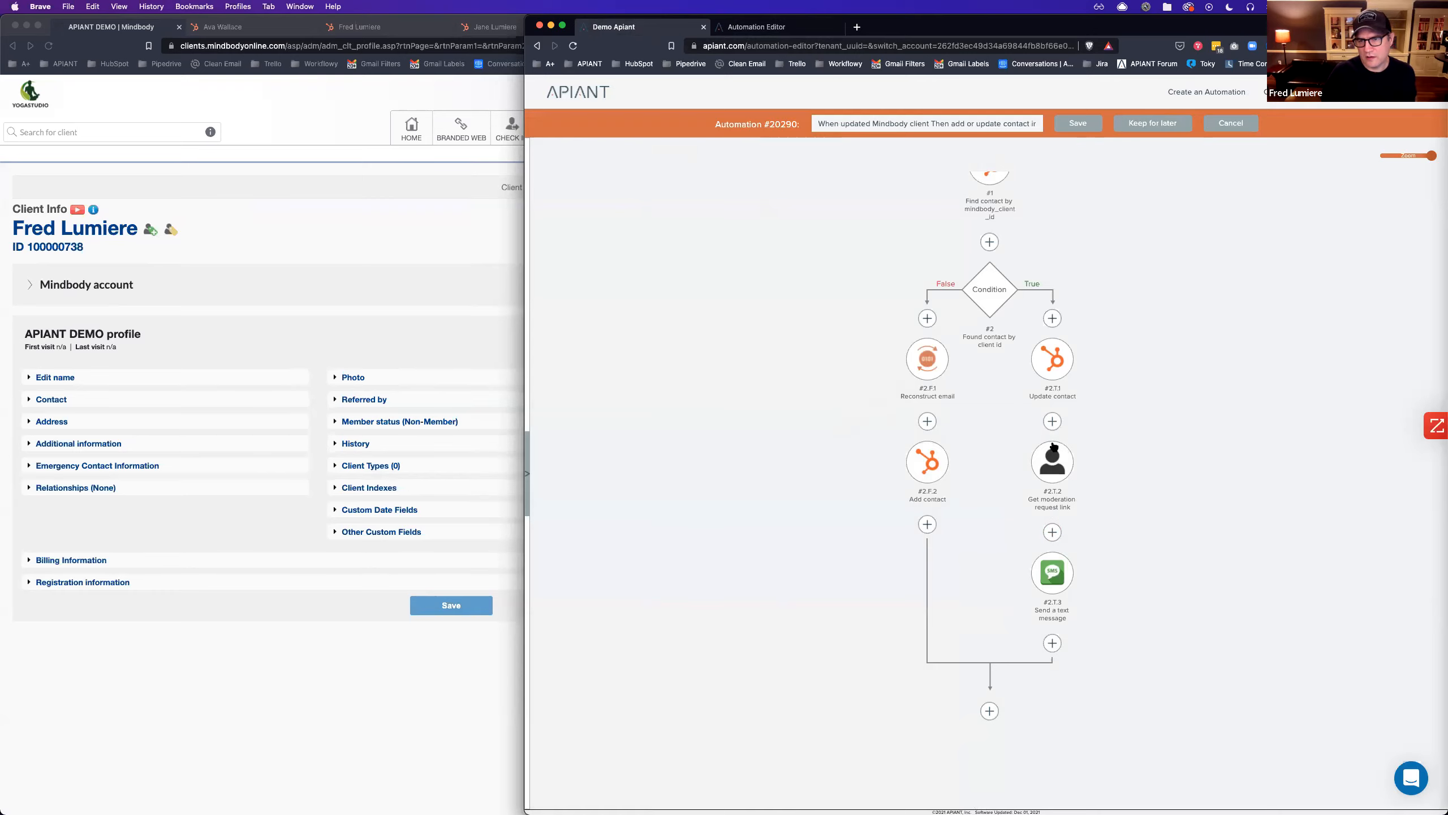
Add the URL app as a new step after Get moderation request link.
left_click(1053, 532)
left_click(1120, 503)
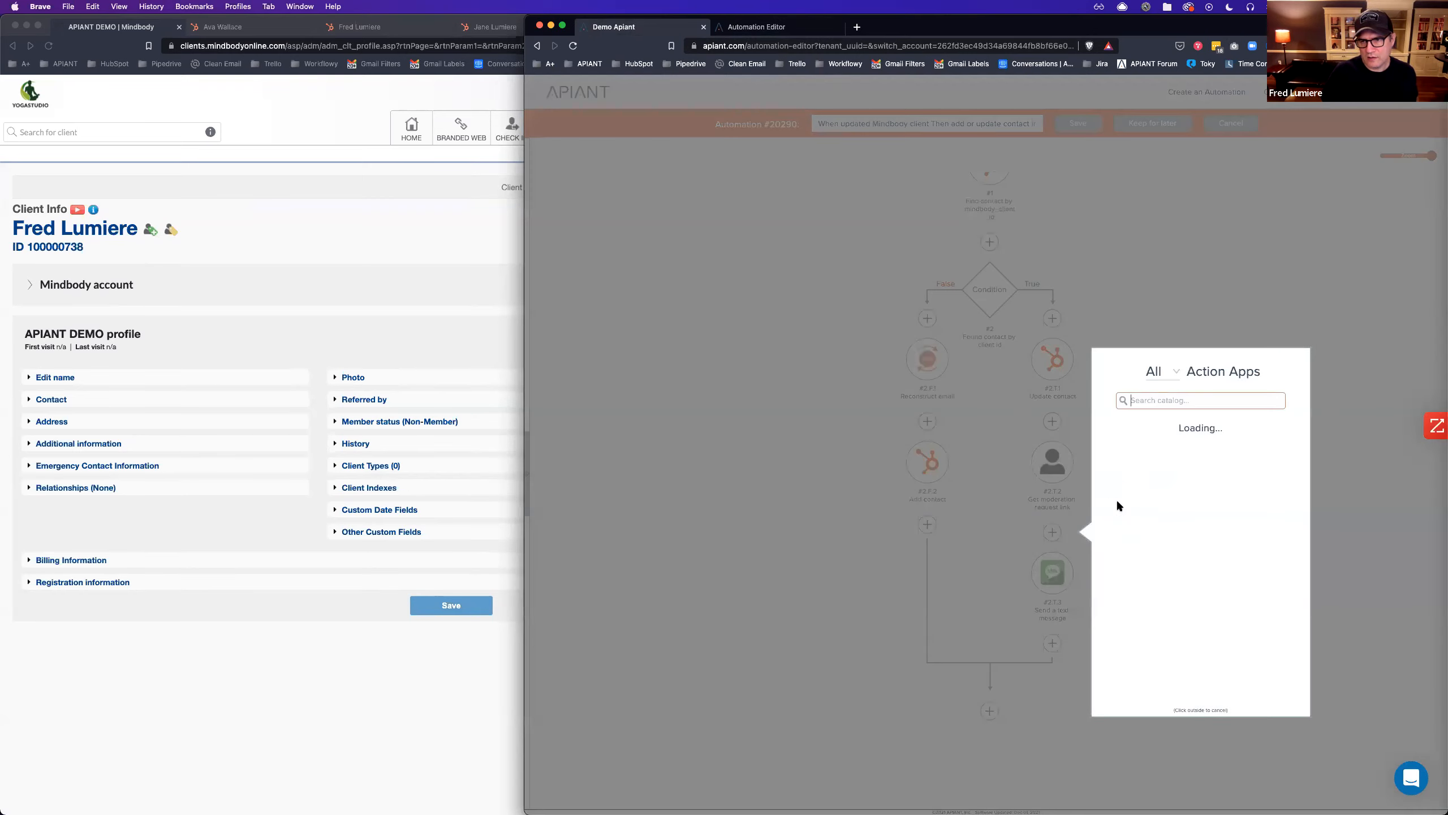
type("url")
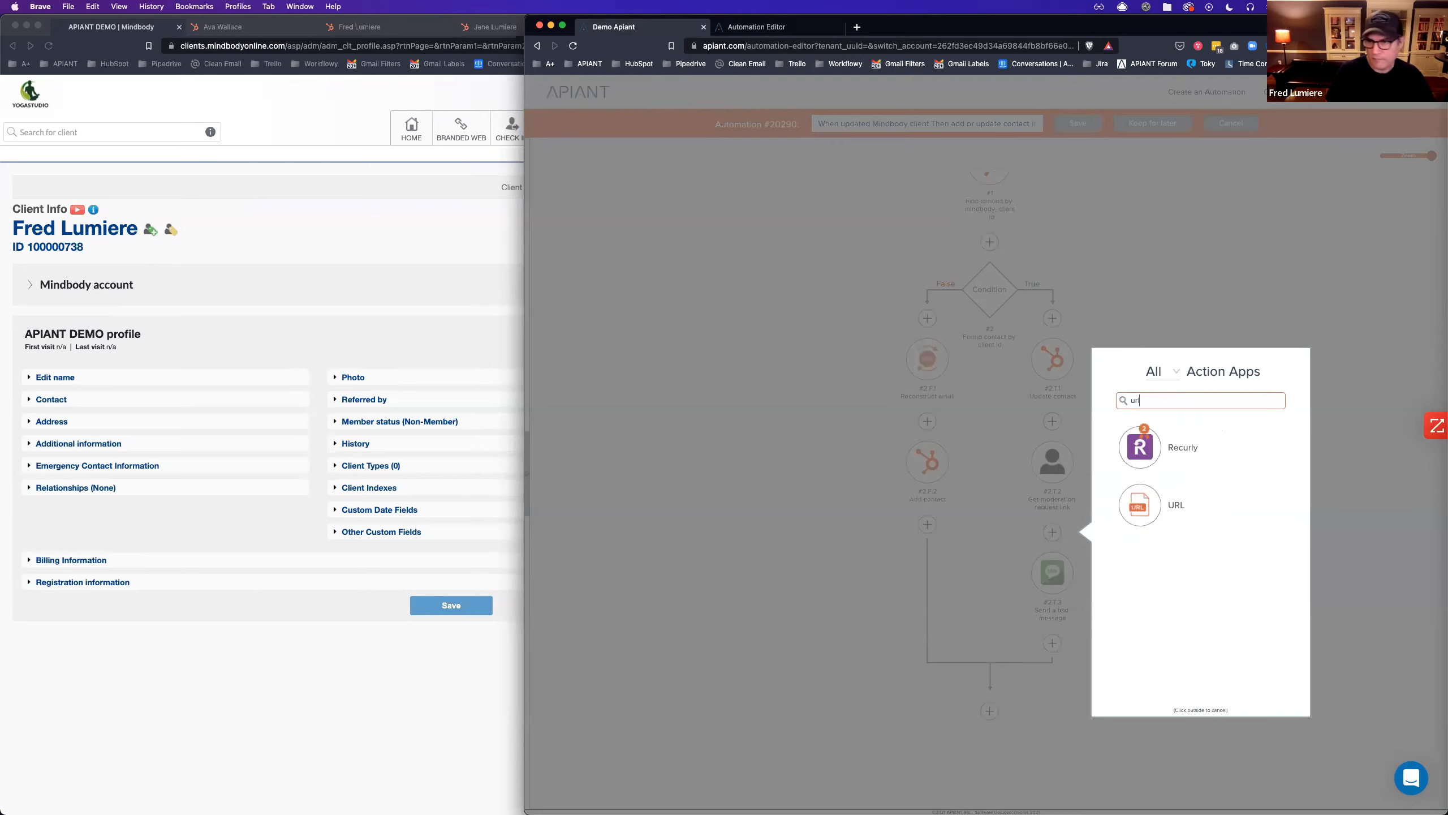
left_click(1140, 513)
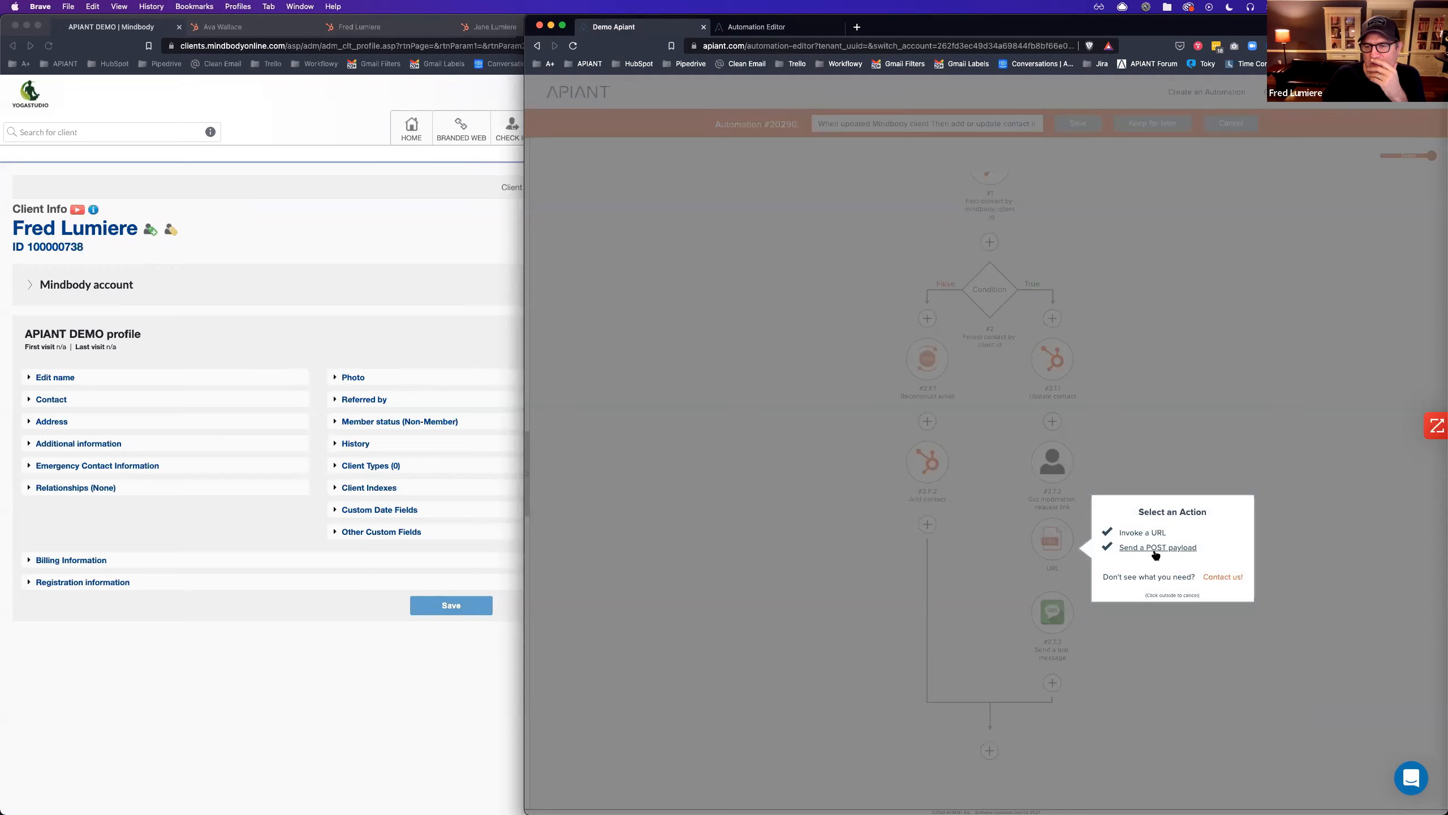
Compare against the template's Shorten Zoom start URL settings, leaving the URL step's action unchosen.
left_click(1157, 548)
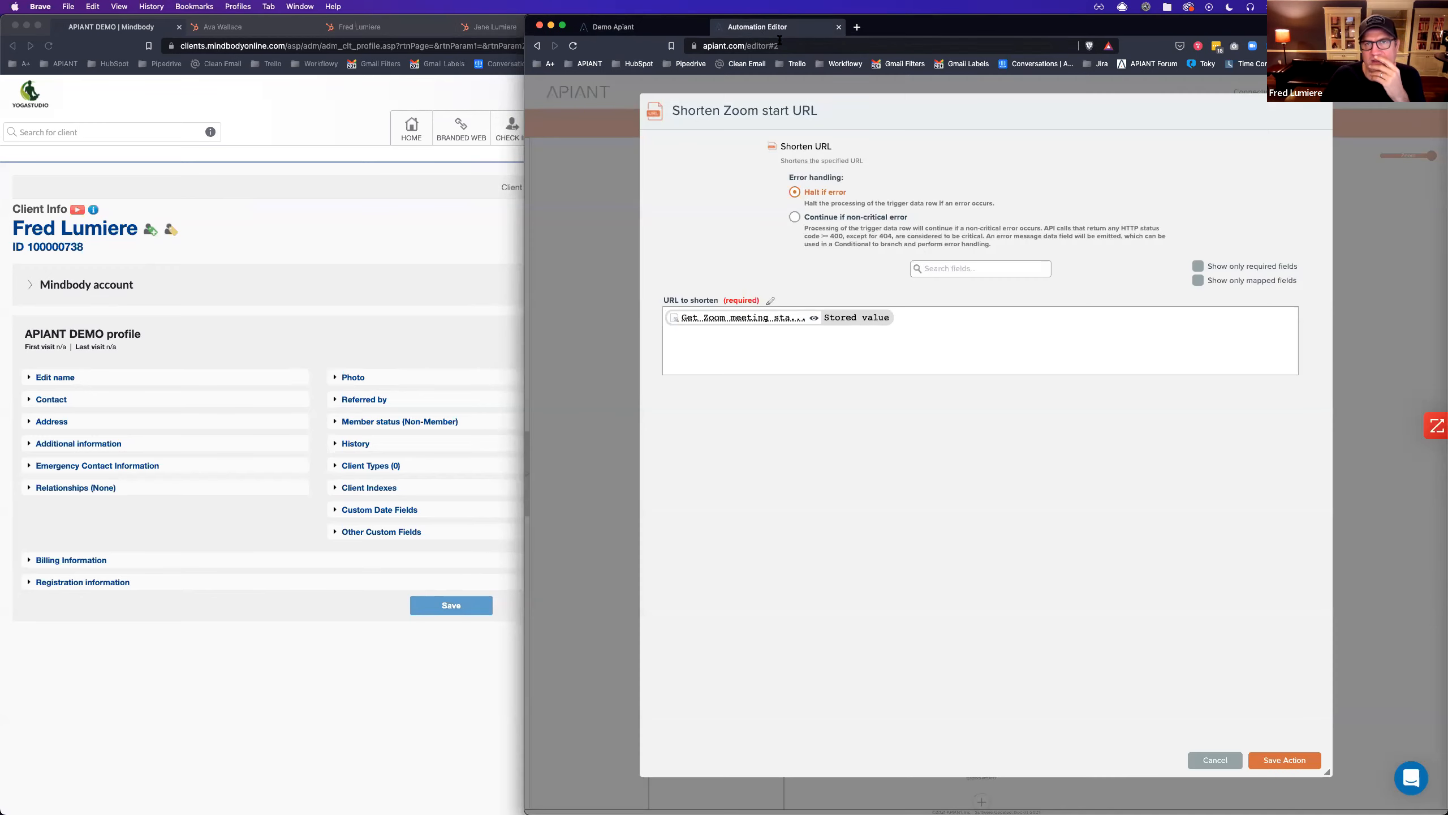
left_click(1215, 760)
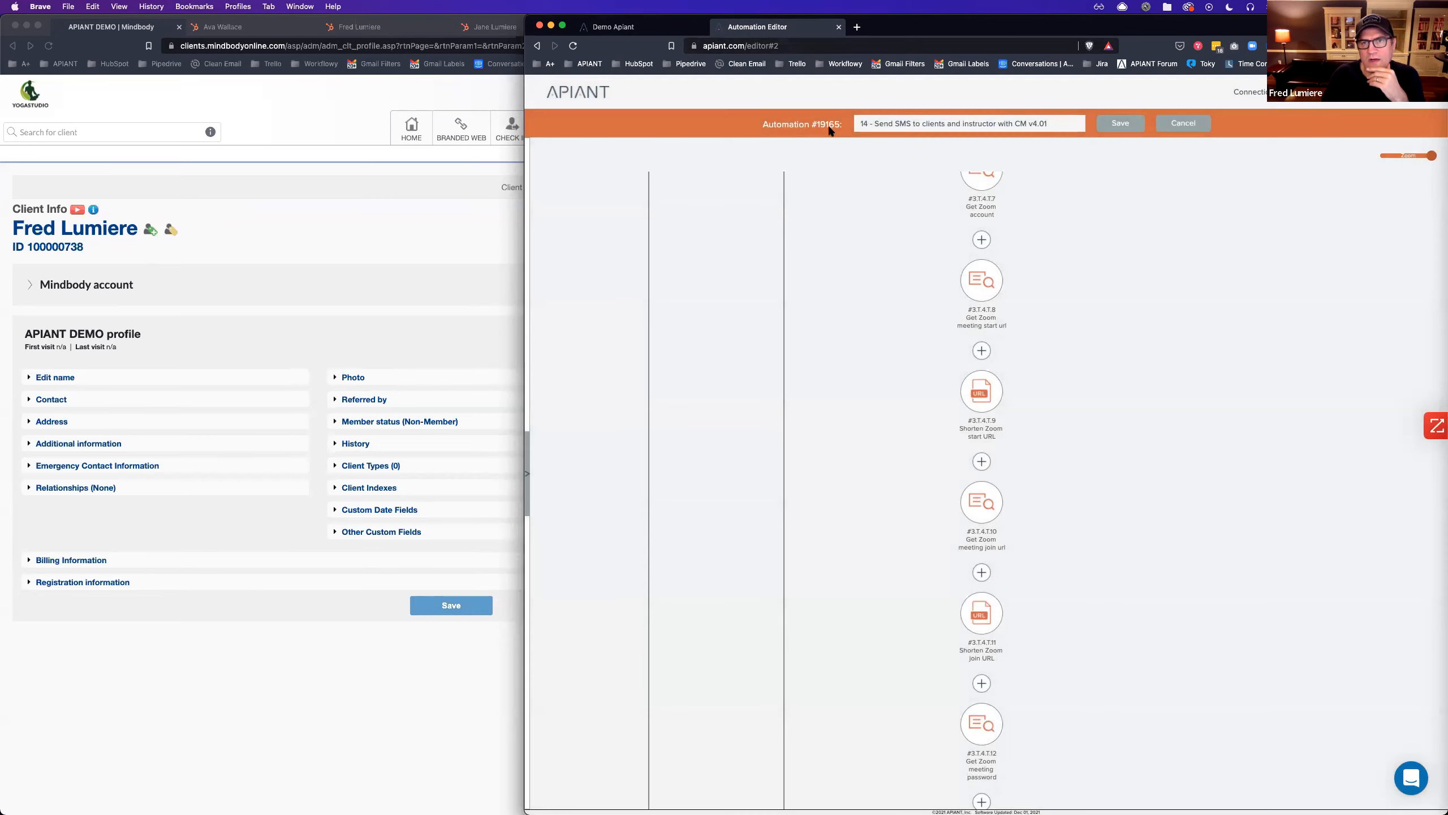
left_click(684, 27)
left_click(1198, 730)
Save the automation as a new version with the note 'Saved'.
left_click(1077, 135)
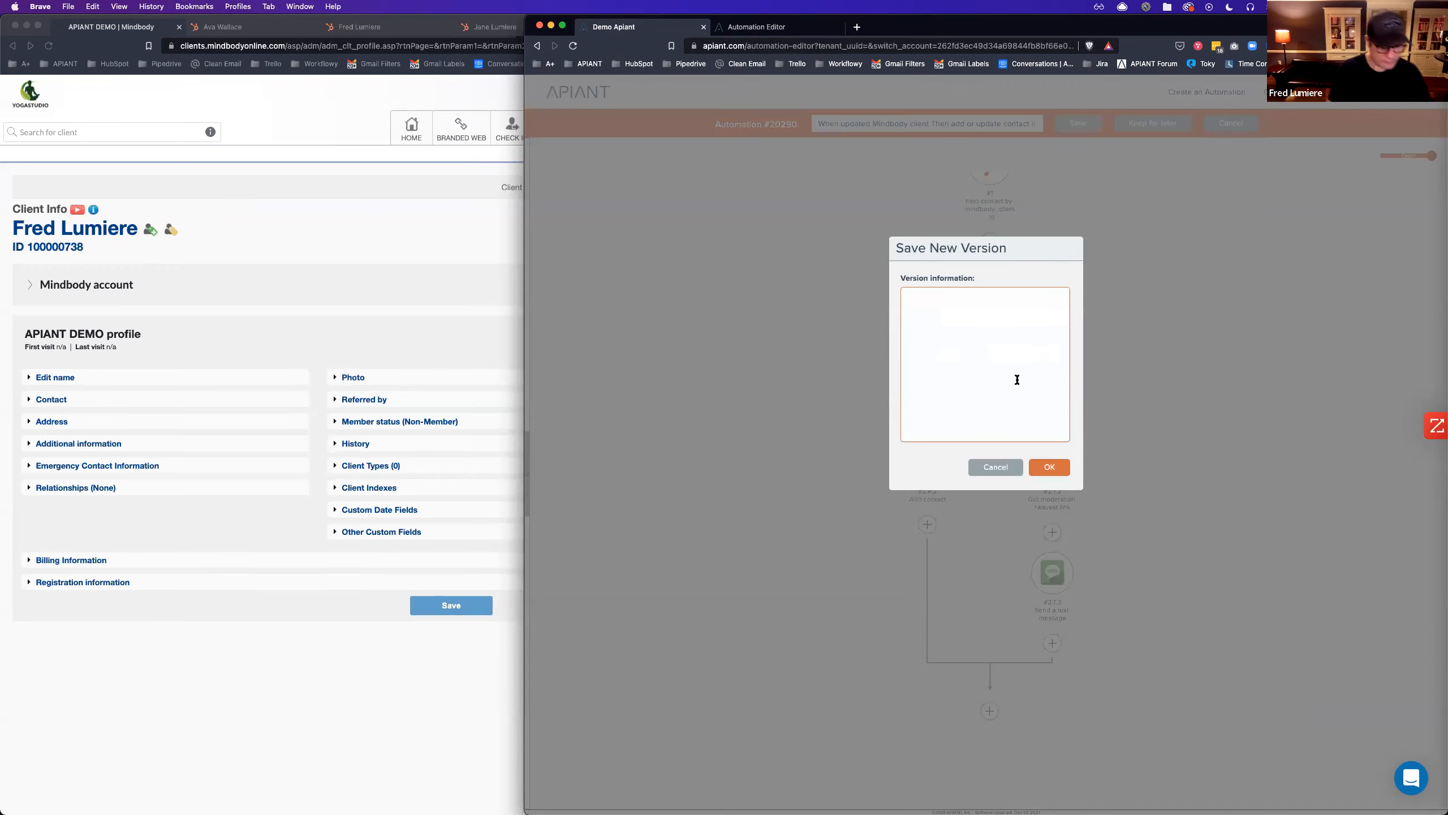
type("Saved")
key("Return")
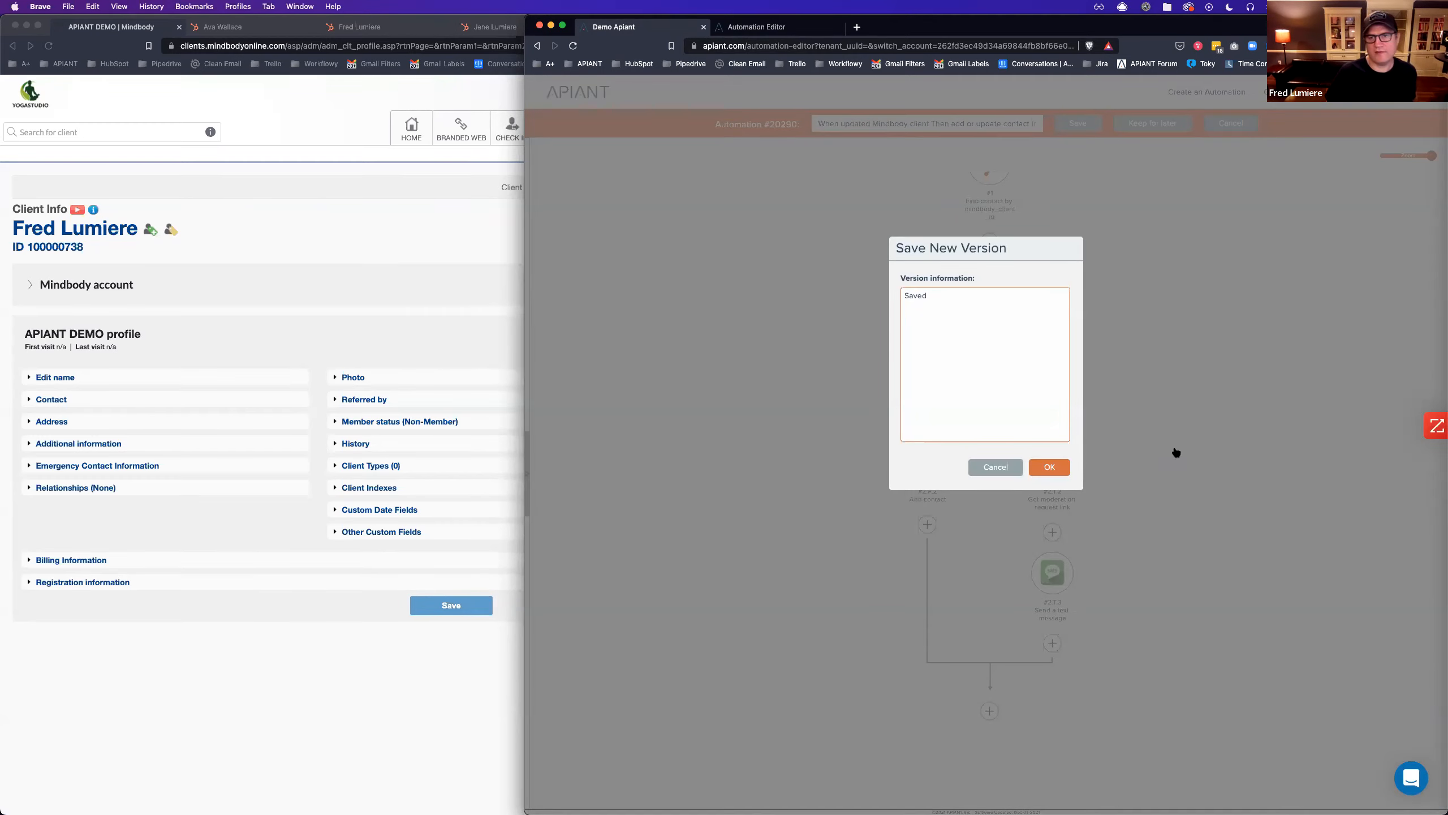
left_click(1049, 466)
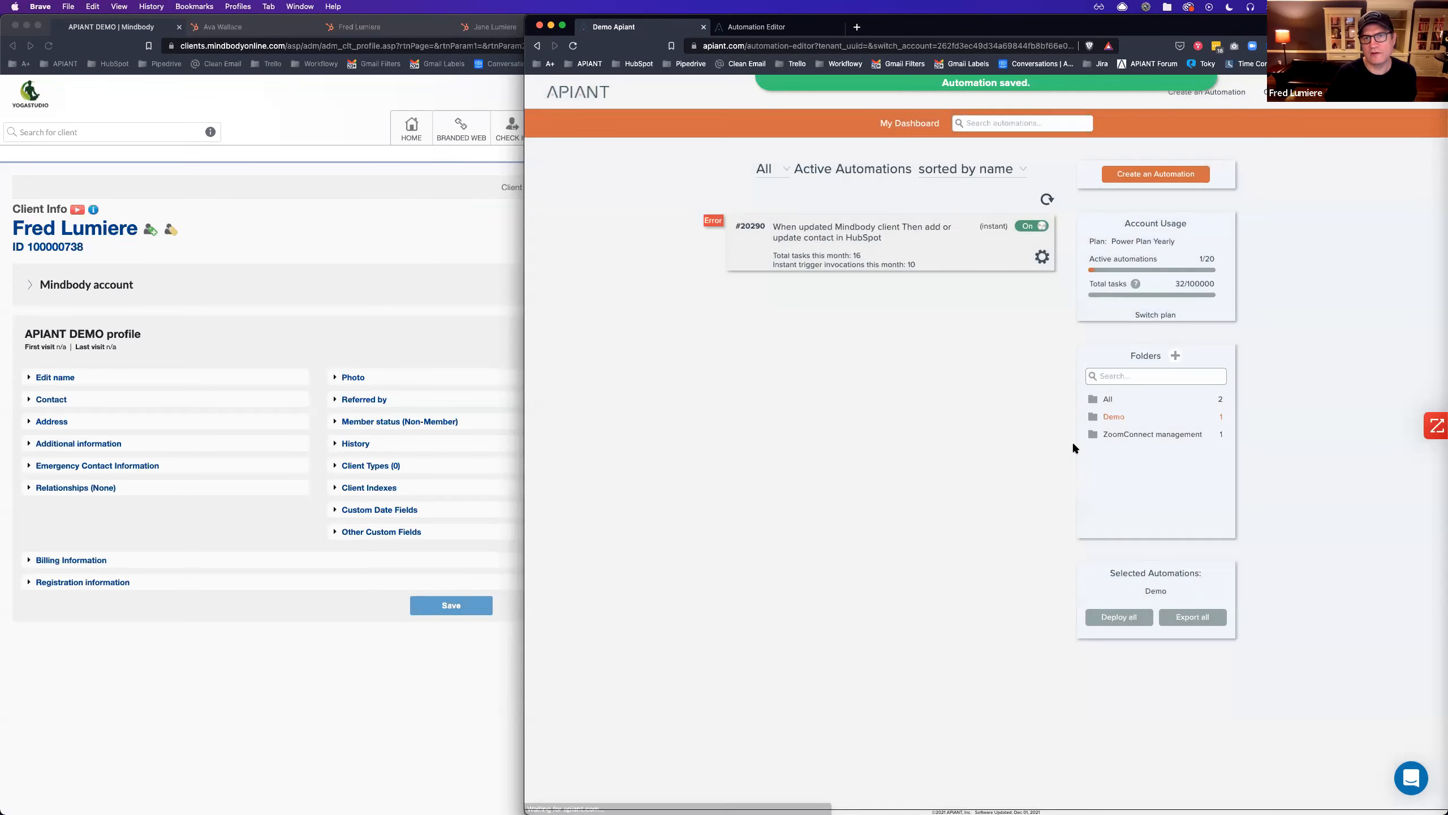
Switch into the Automation Templates account found by searching 19165.
mouse_move(1415, 93)
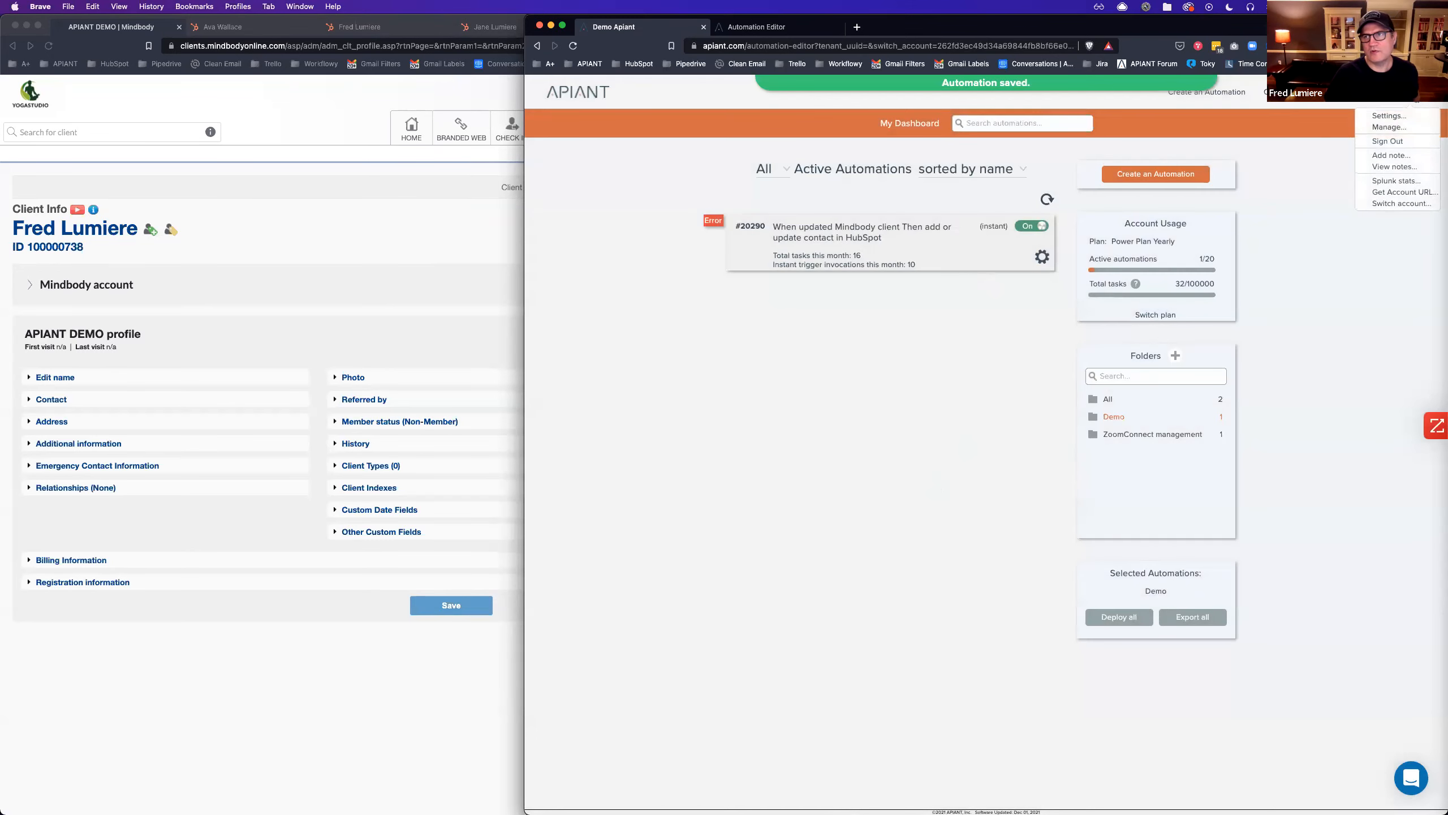
left_click(1399, 204)
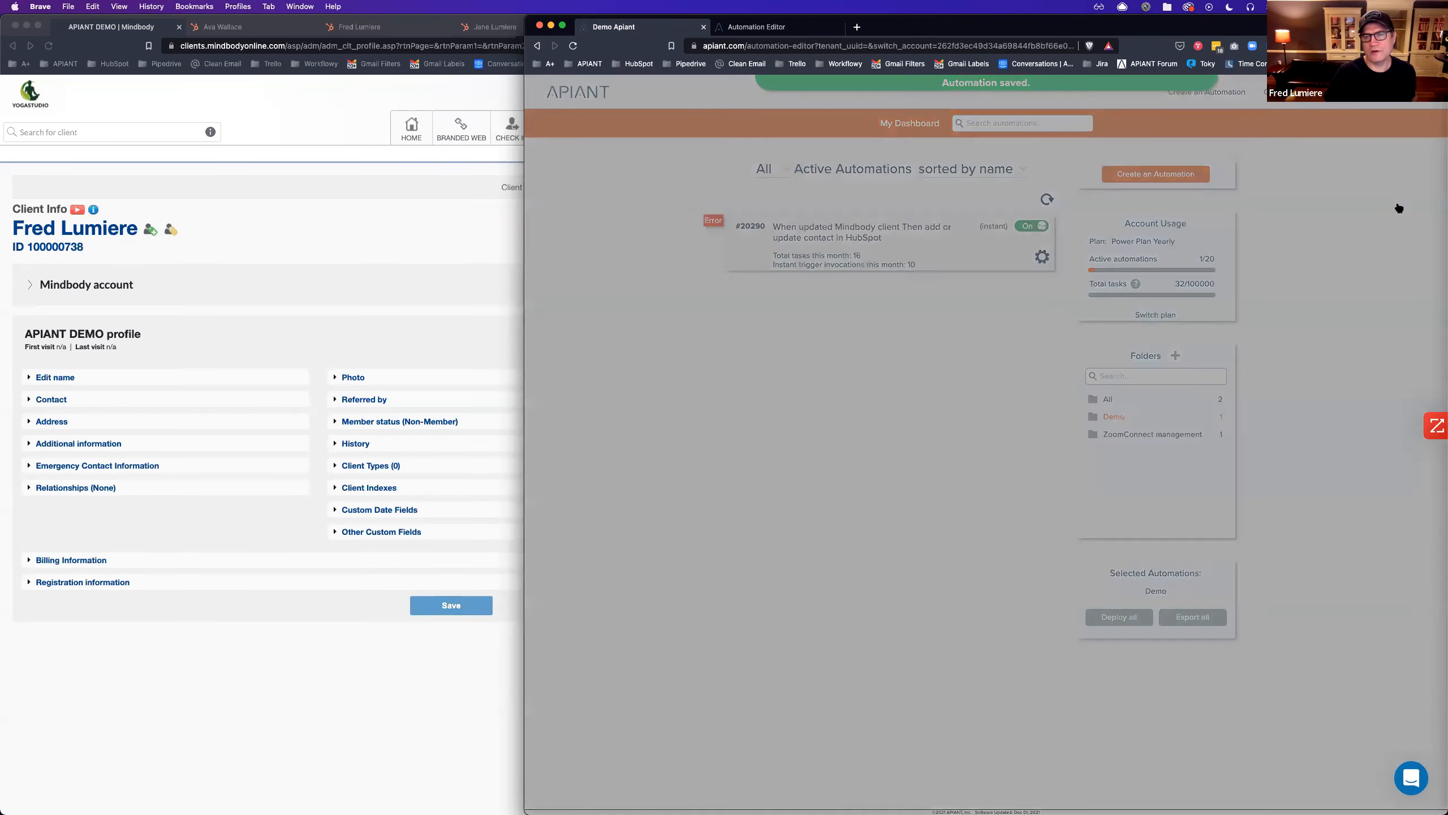
left_click(765, 27)
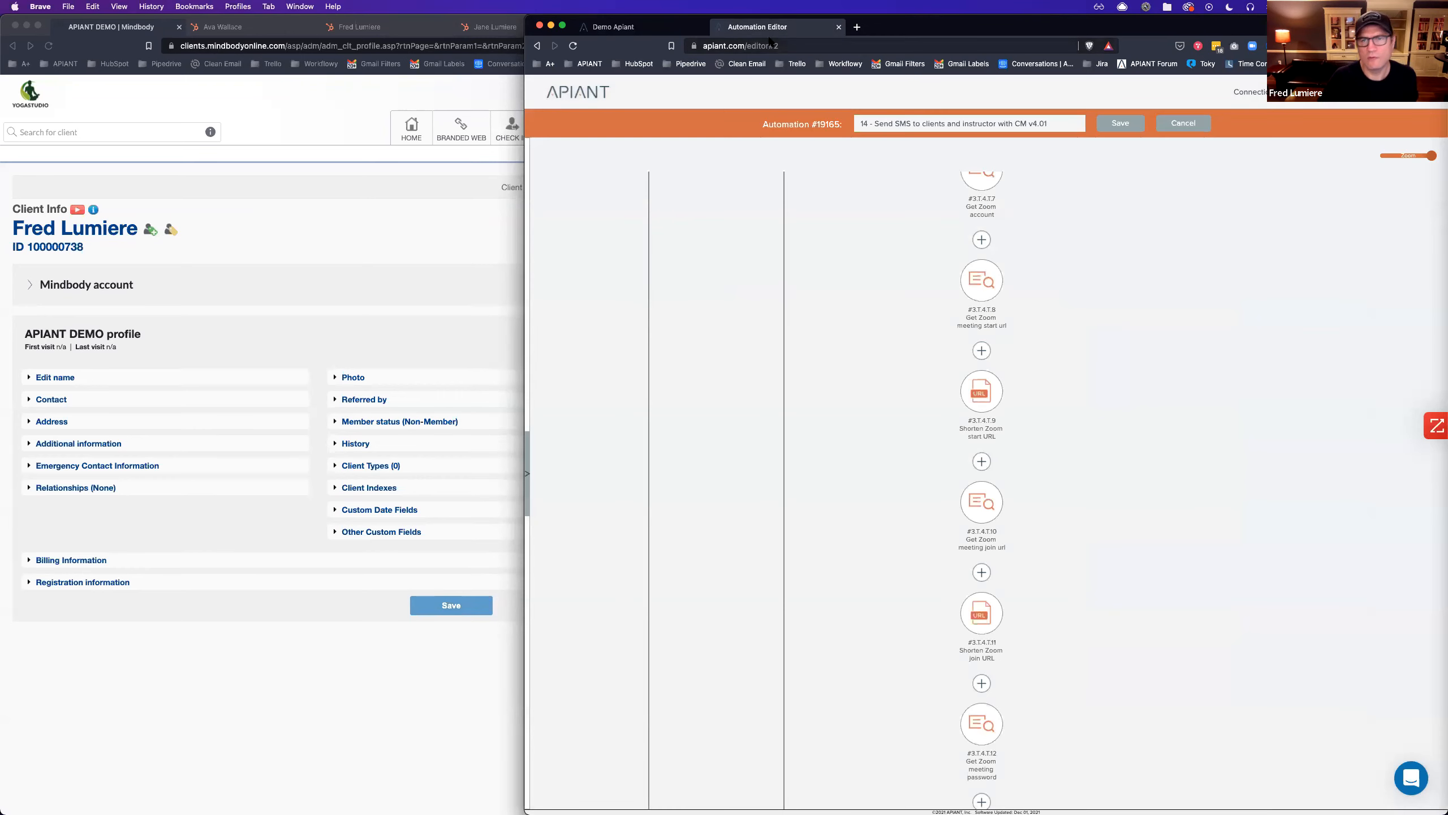
key("ctrl+shift+Tab")
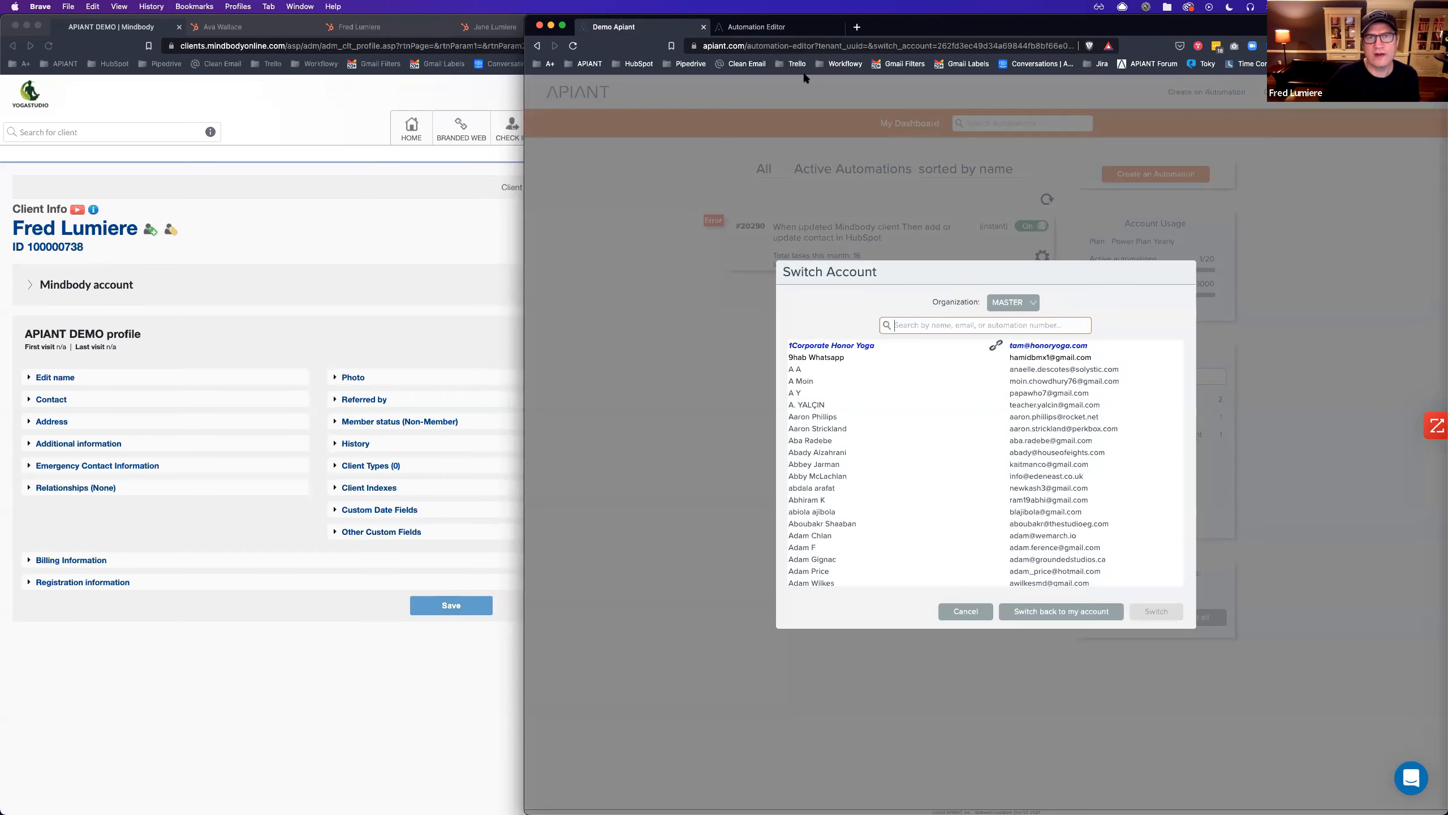
type("19165")
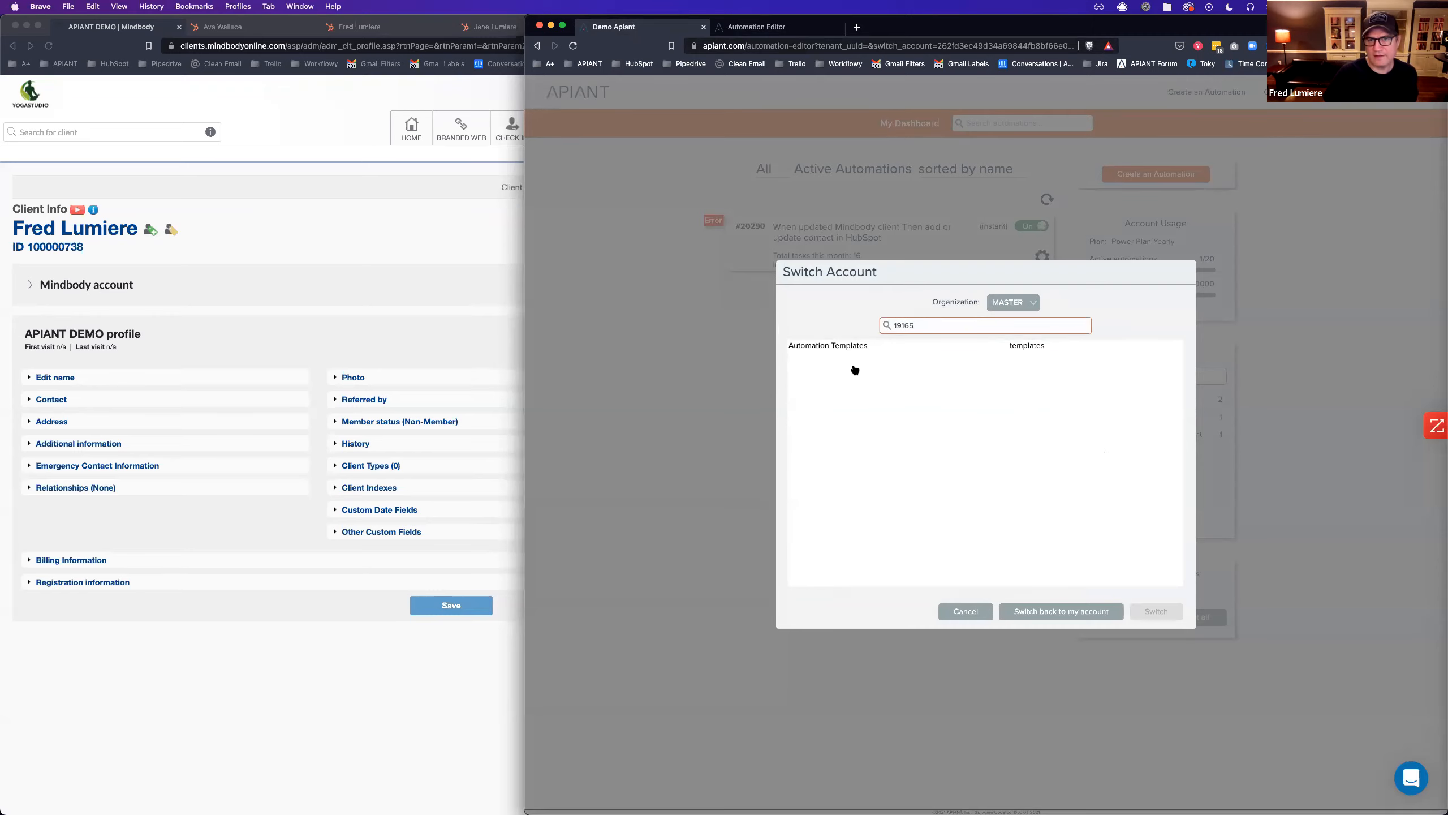
double_click(817, 347)
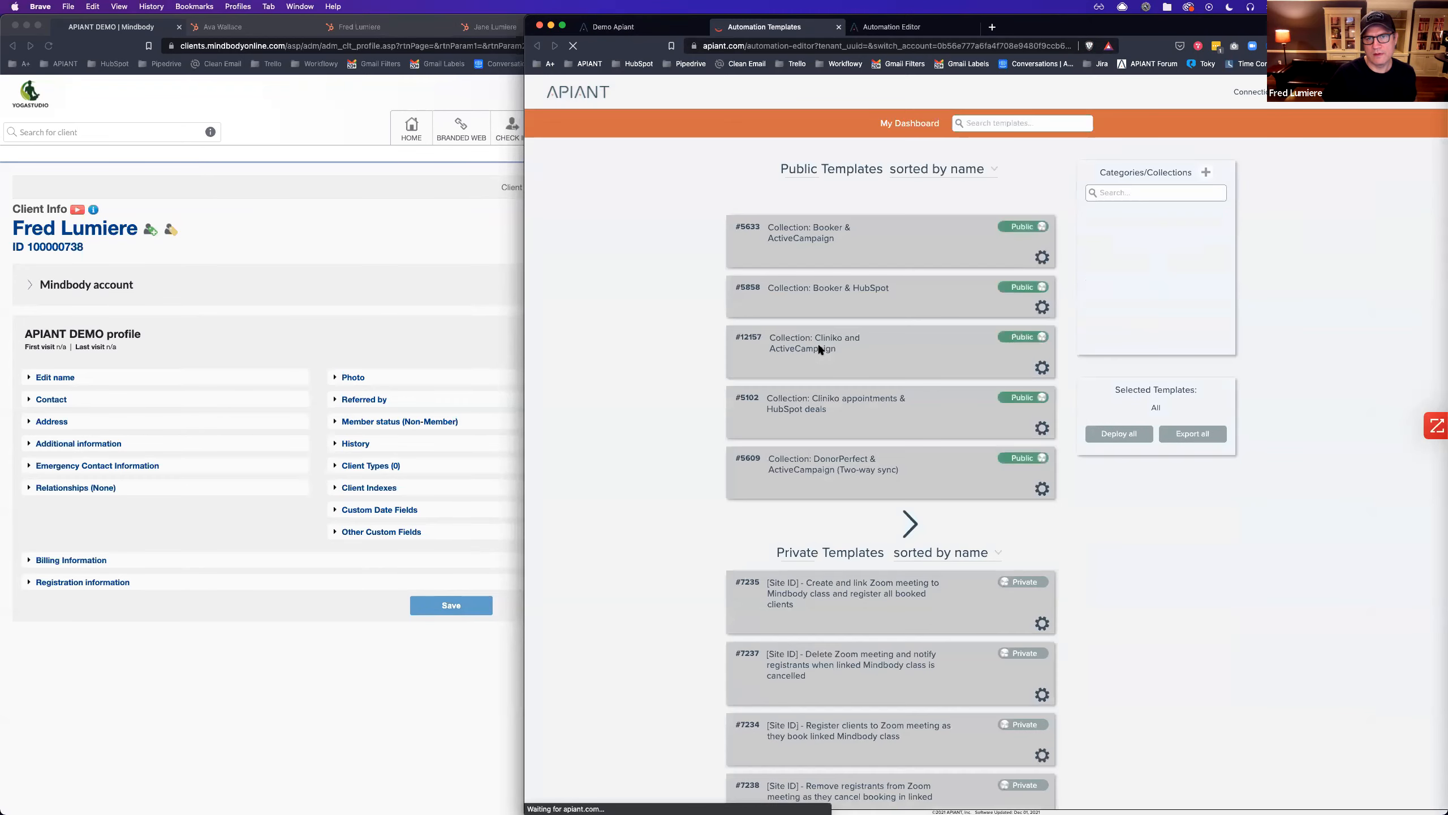
Search the templates list for 19165 and open that template.
left_click(970, 123)
type("191")
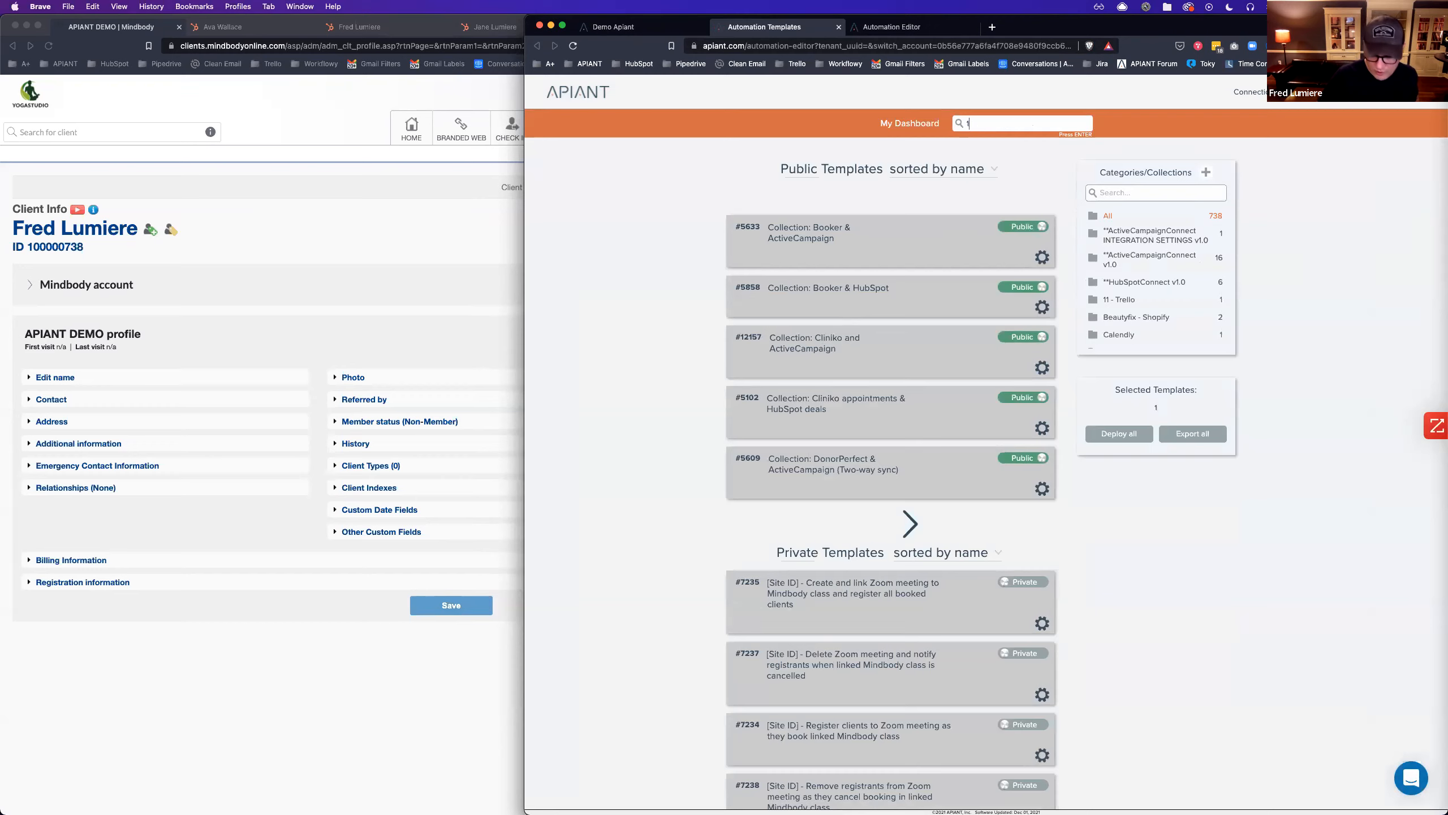
type("65")
key("Return")
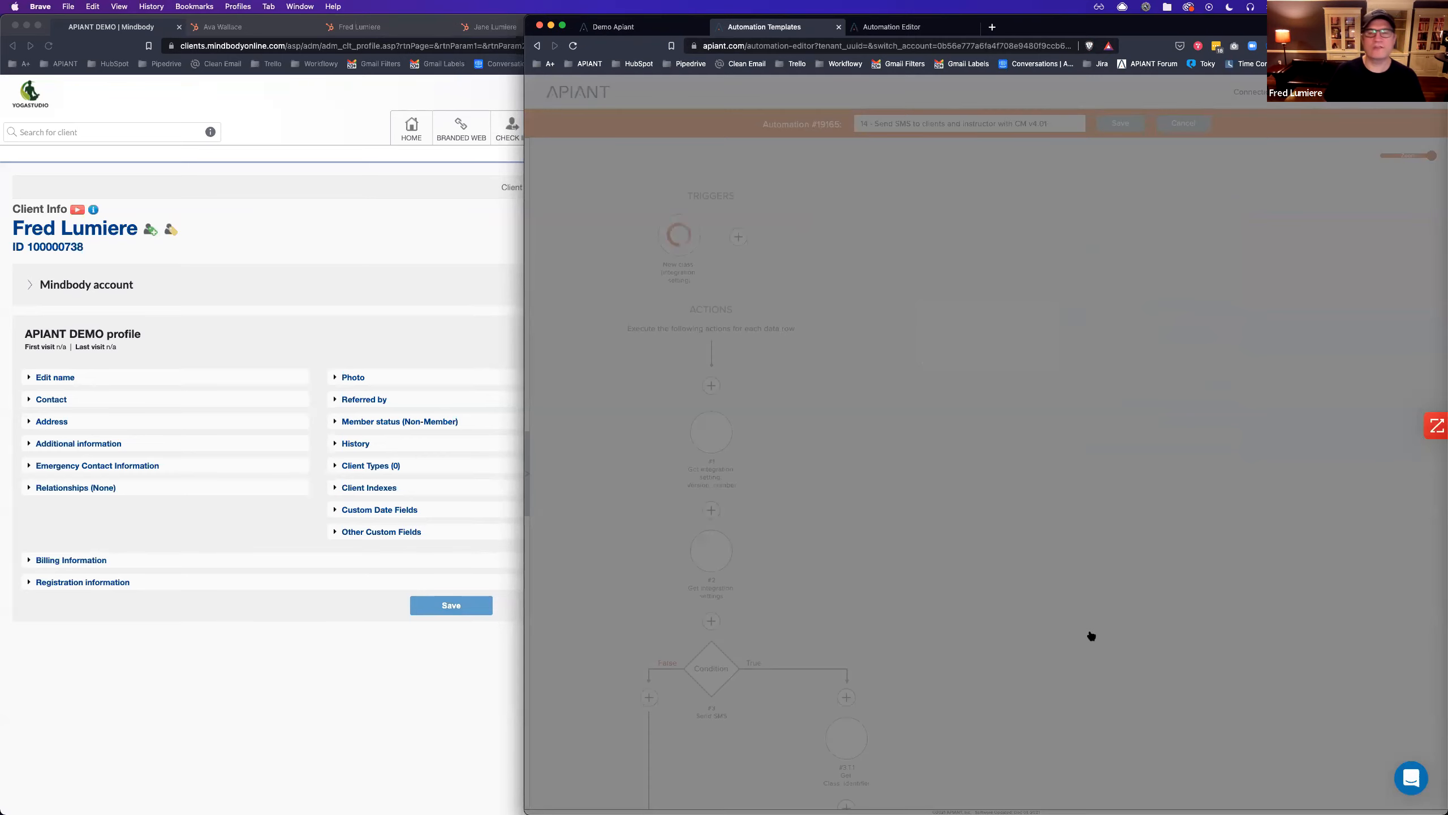
scroll(1091, 635, "down", 15)
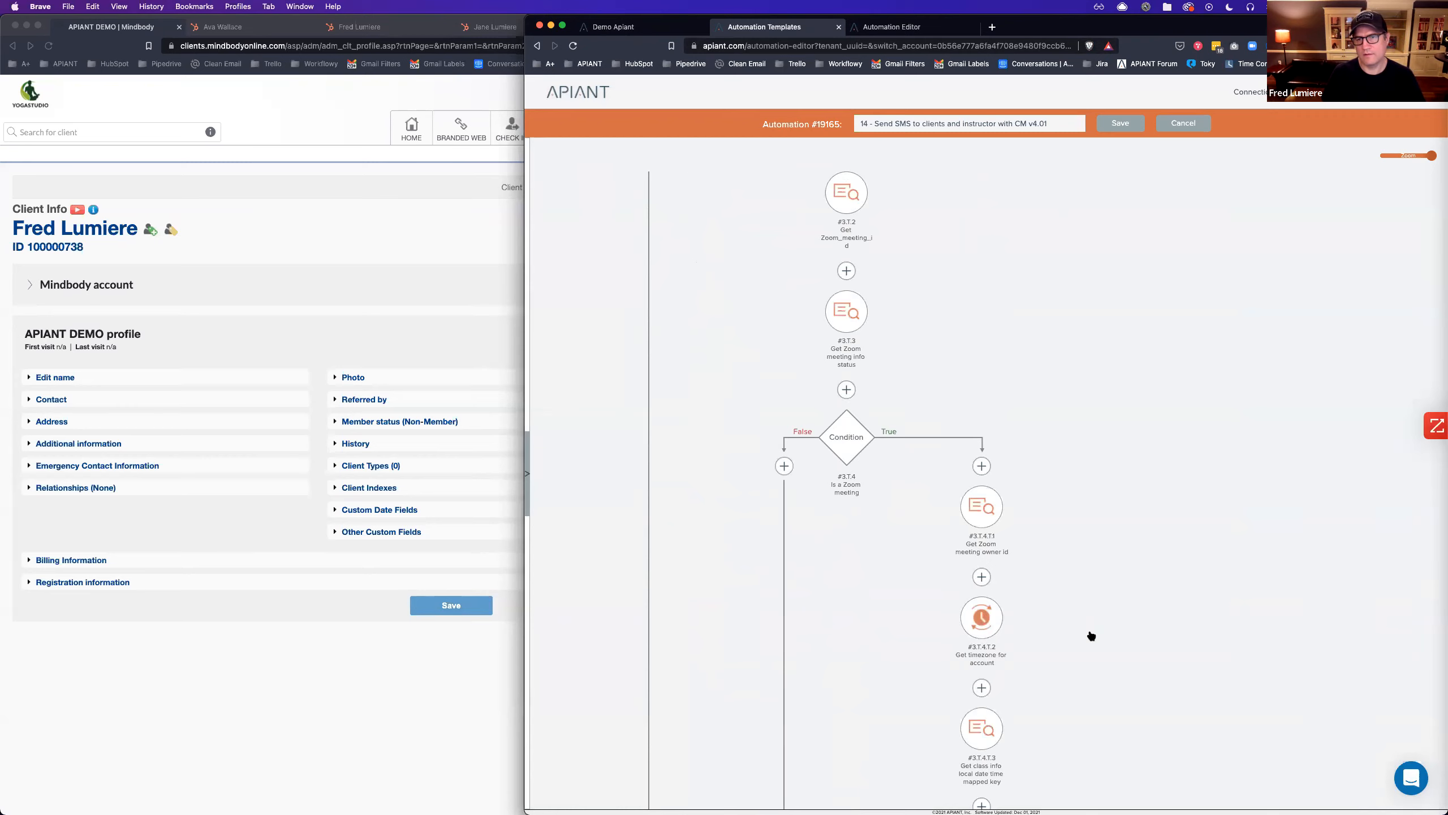
scroll(1090, 635, "down", 18)
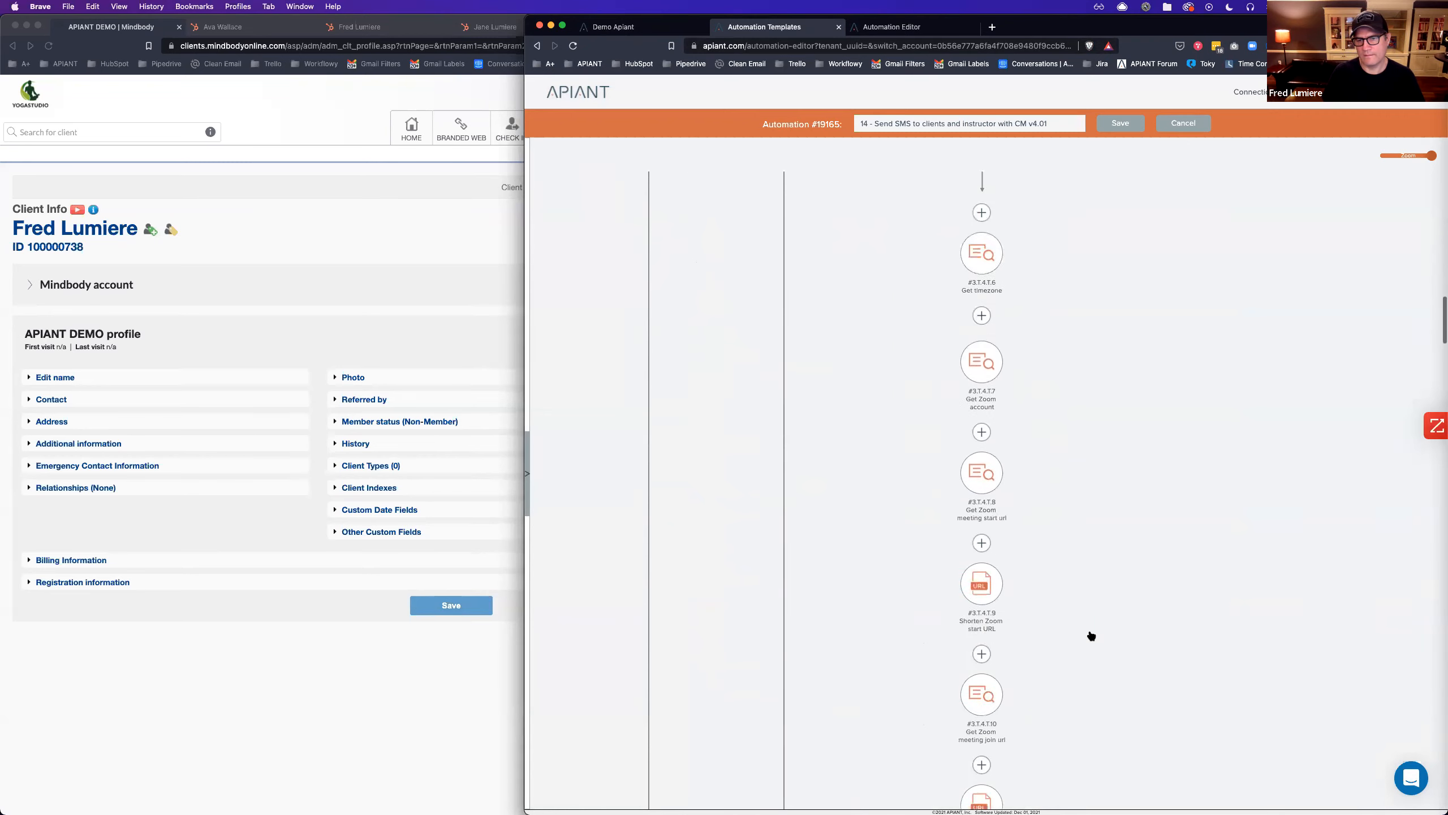
scroll(1090, 635, "down", 4)
scroll(1090, 633, "up", 10)
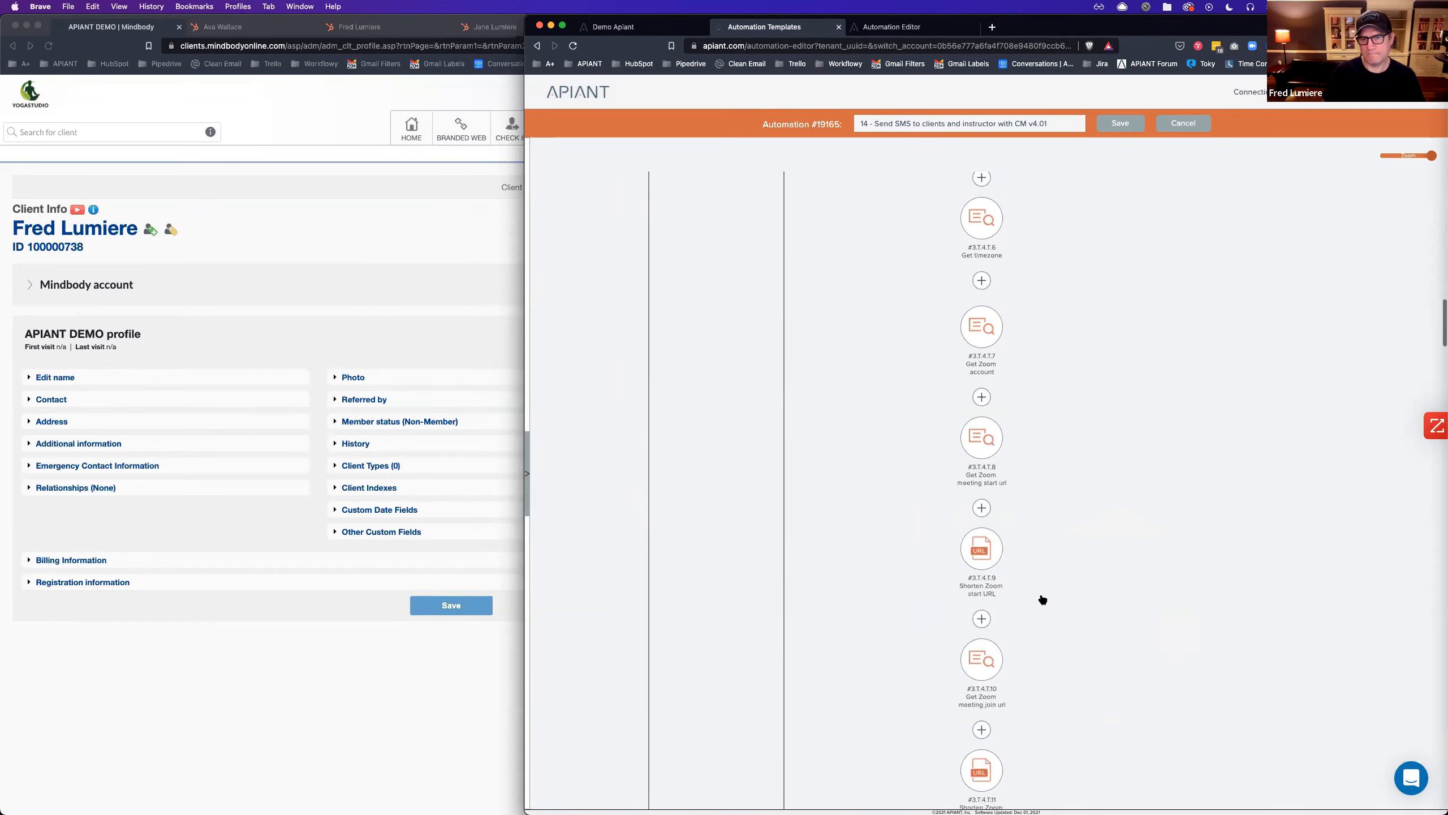
Copy the Shorten Zoom start URL step, then close the template without saving.
left_click(988, 555)
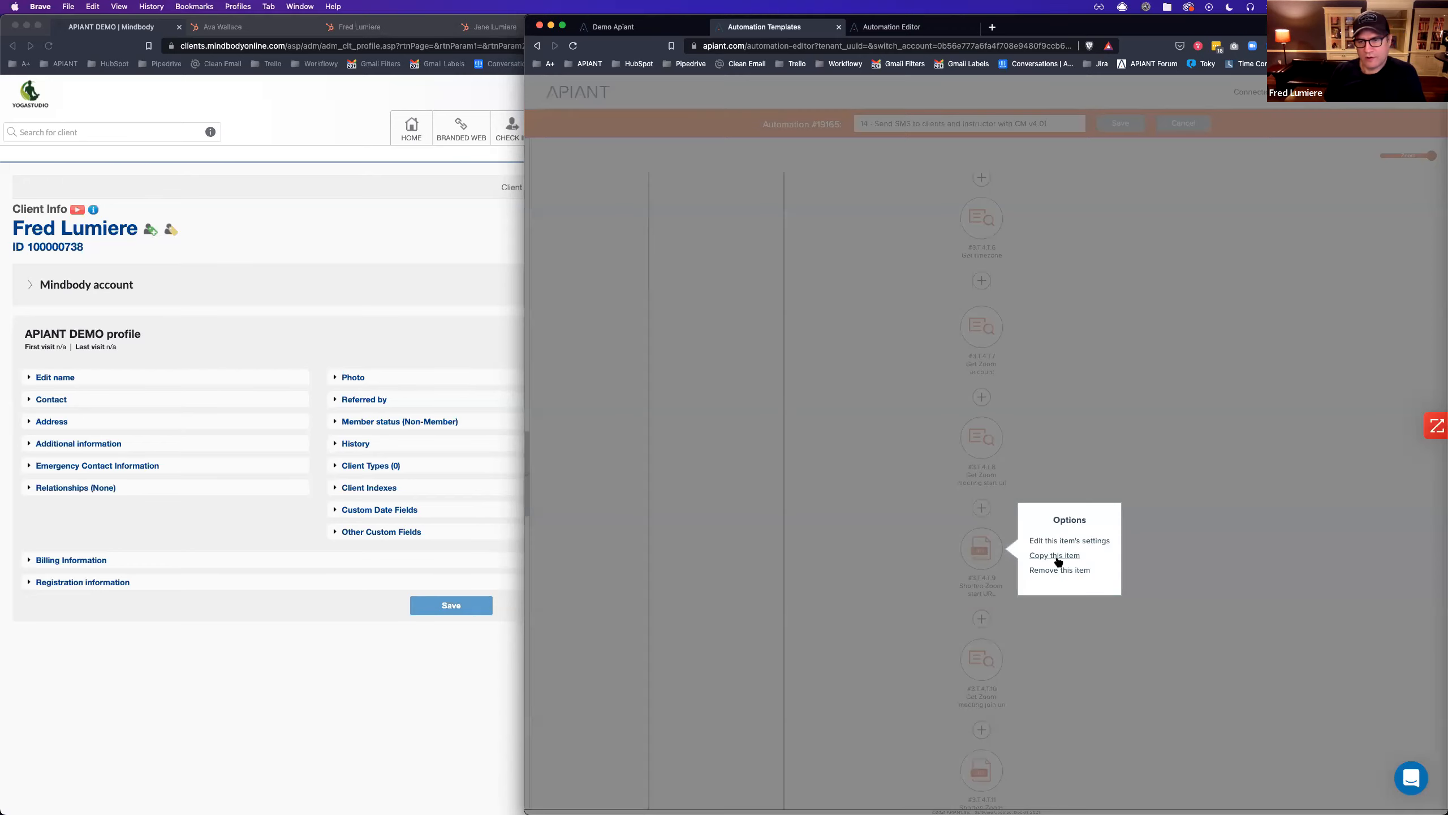
left_click(1056, 556)
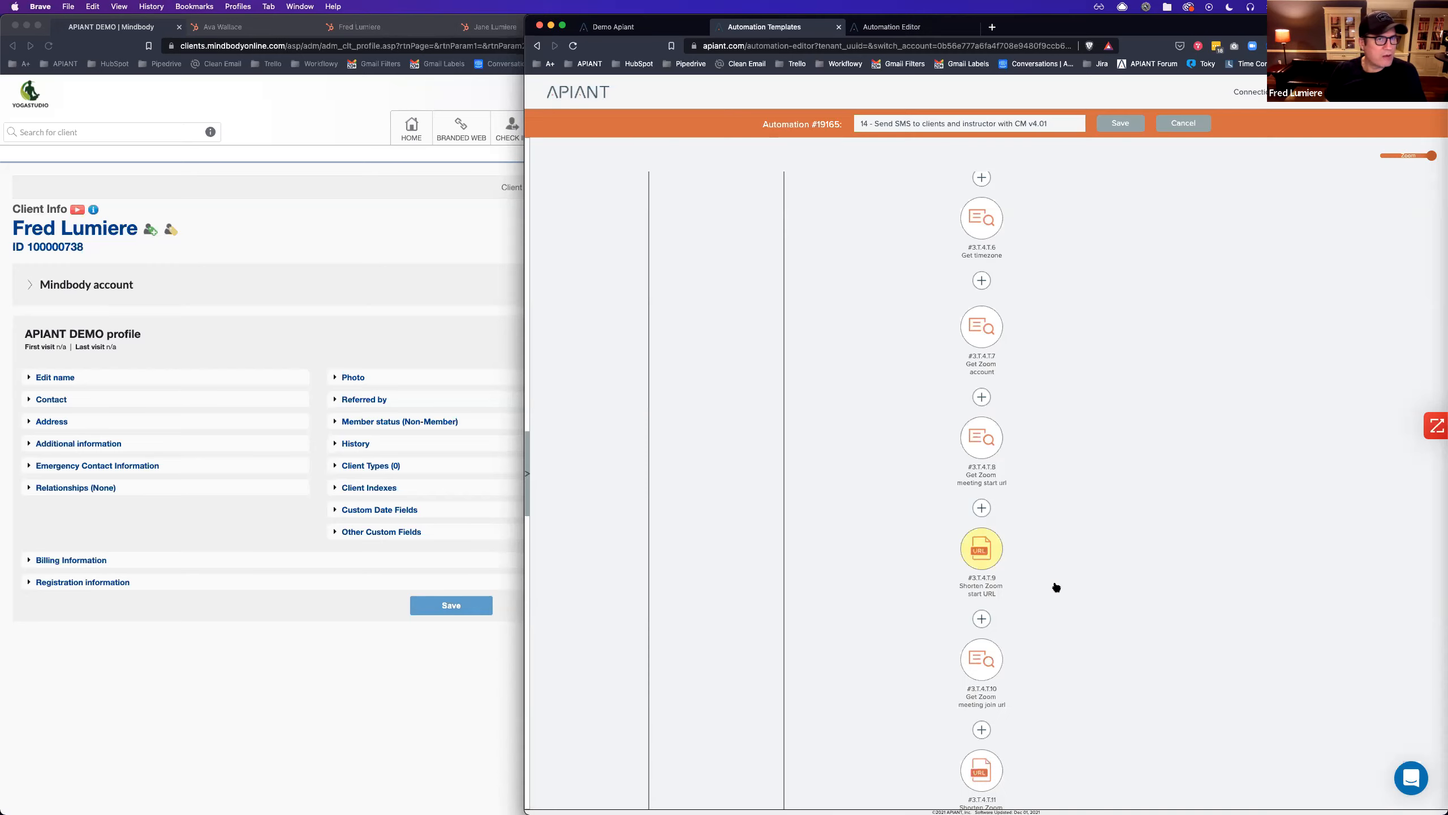
left_click(1180, 130)
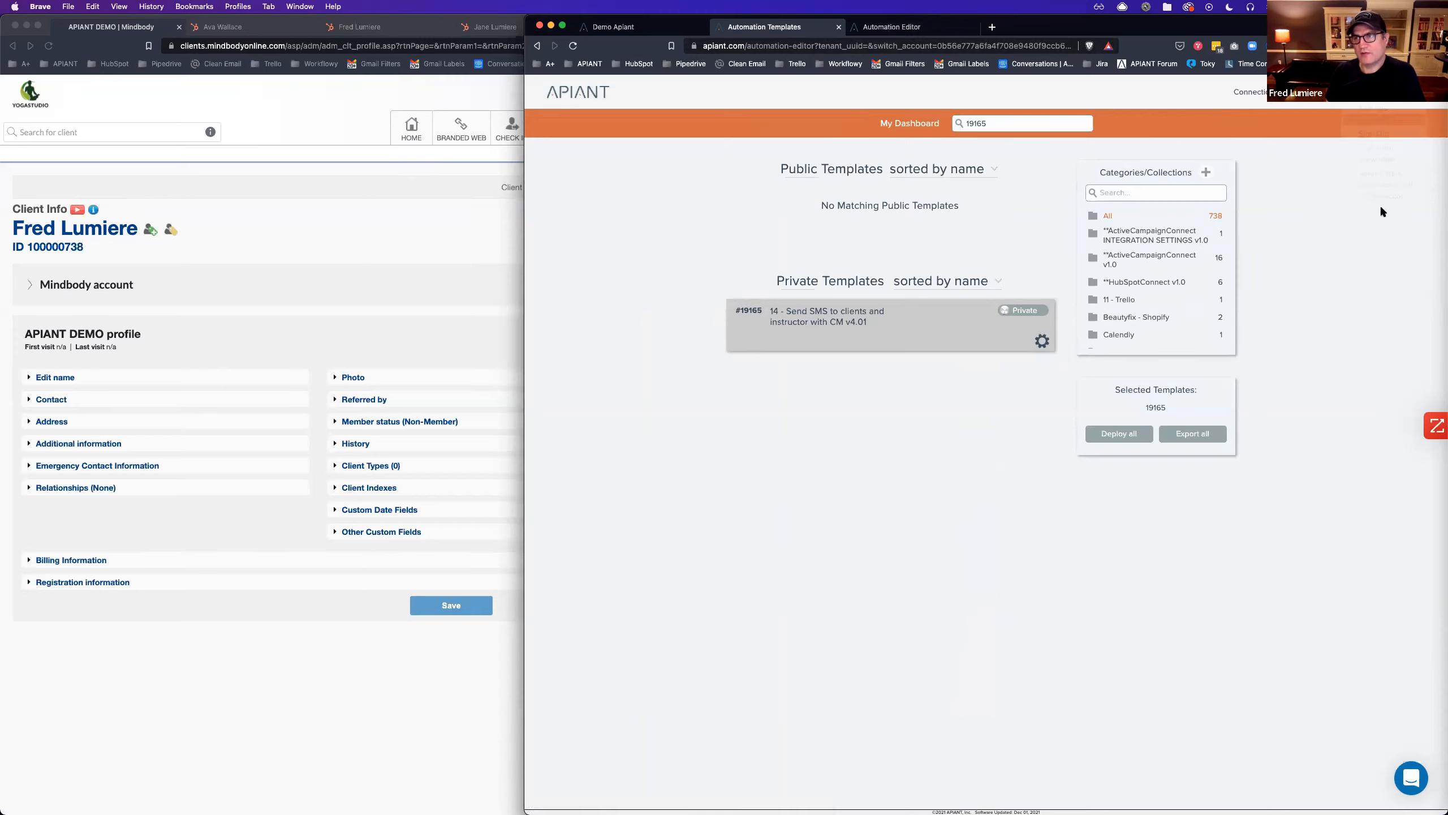
Switch back into the demo account and show only the Demo folder's automations.
mouse_move(1383, 209)
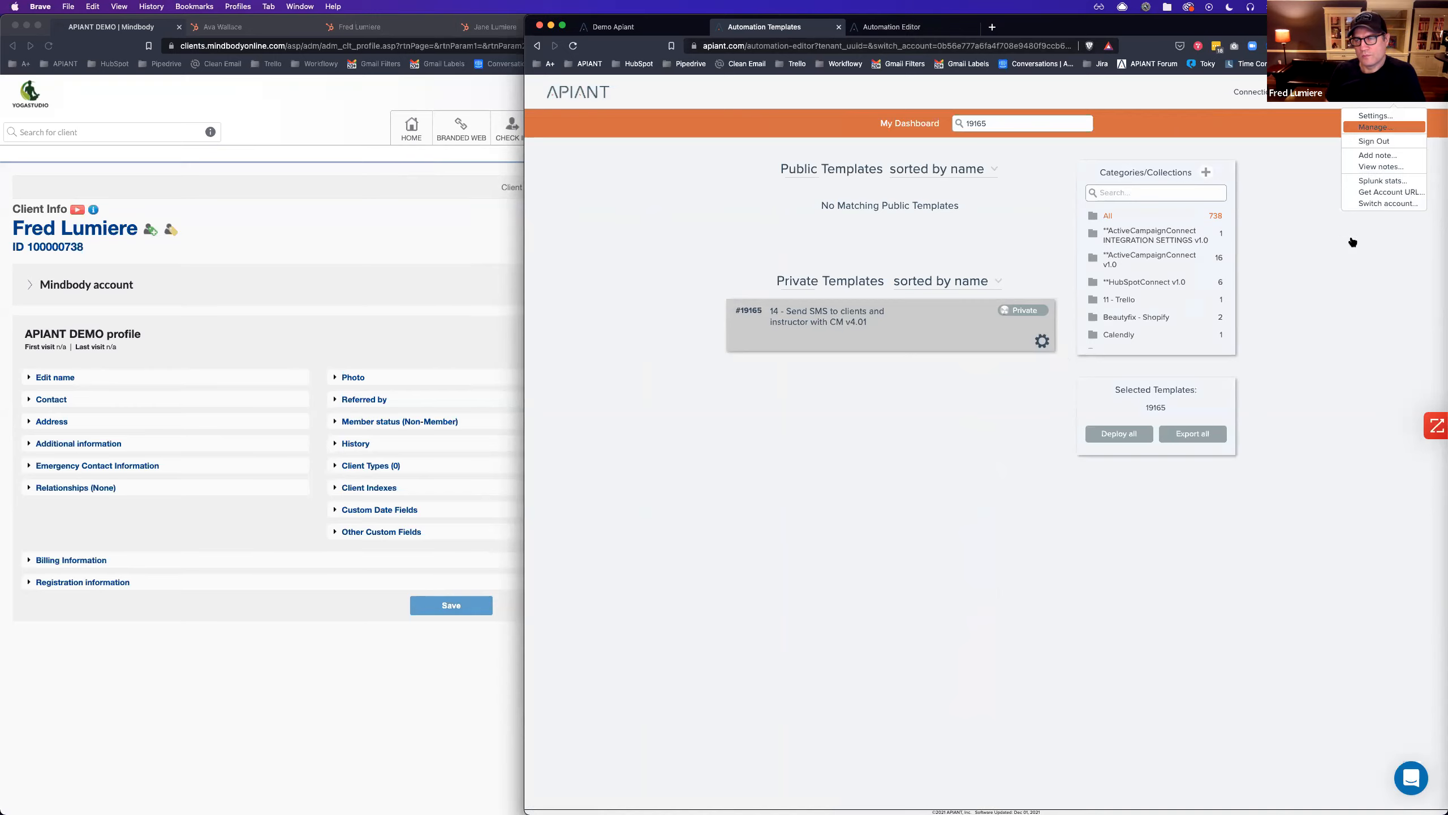
left_click(1381, 204)
type("demo")
double_click(817, 363)
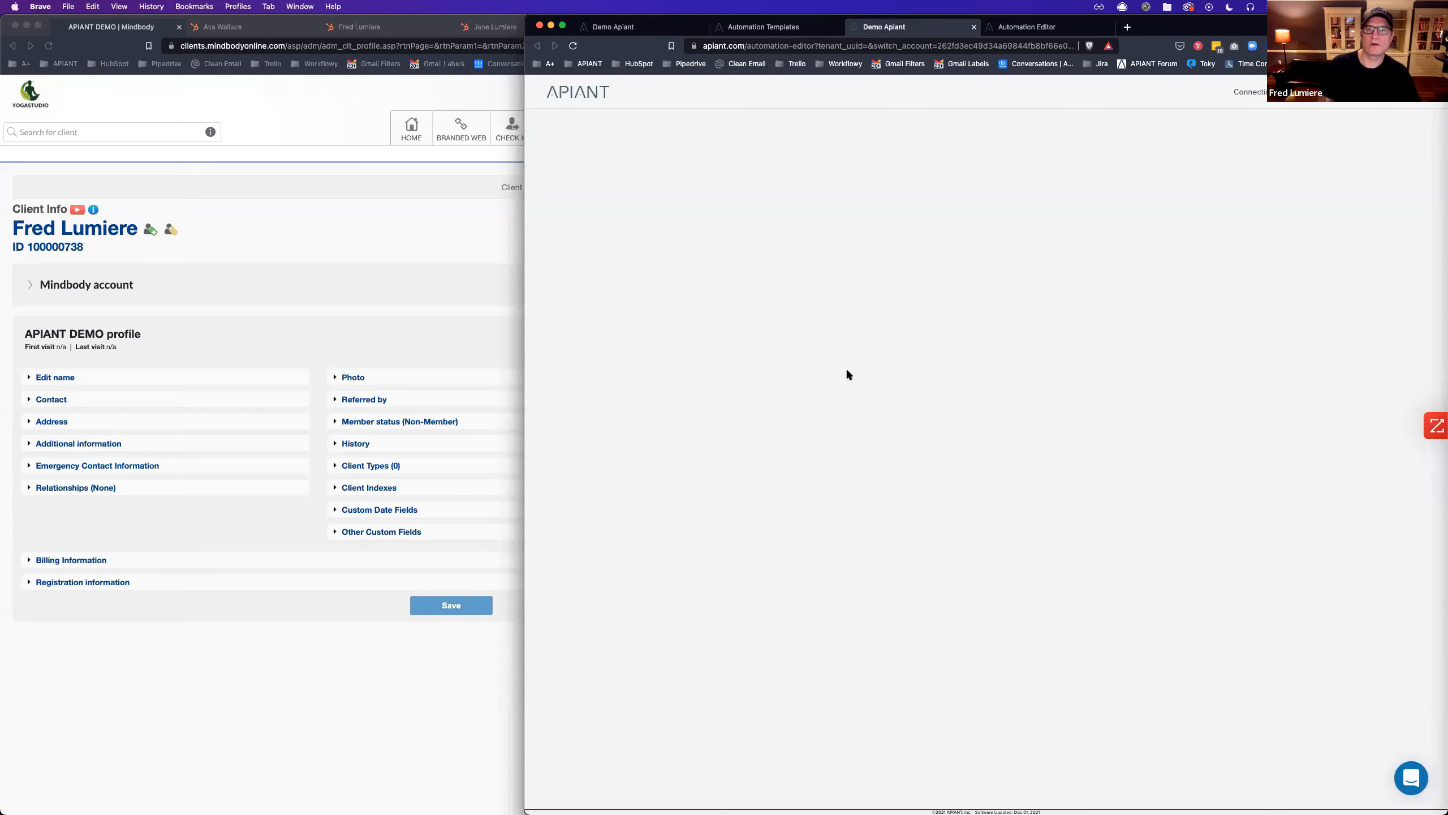
left_click(1117, 417)
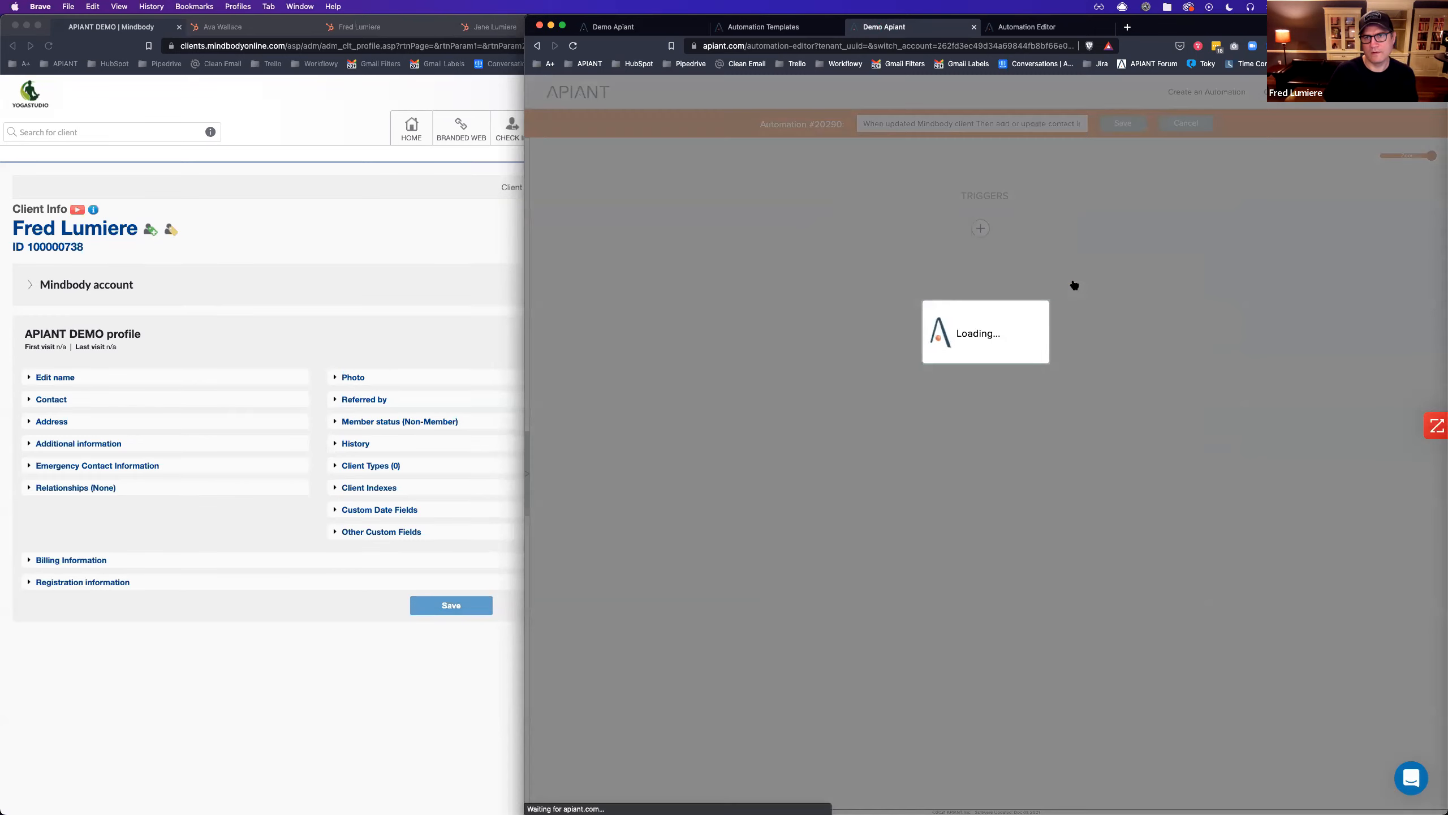
scroll(1136, 559, "down", 5)
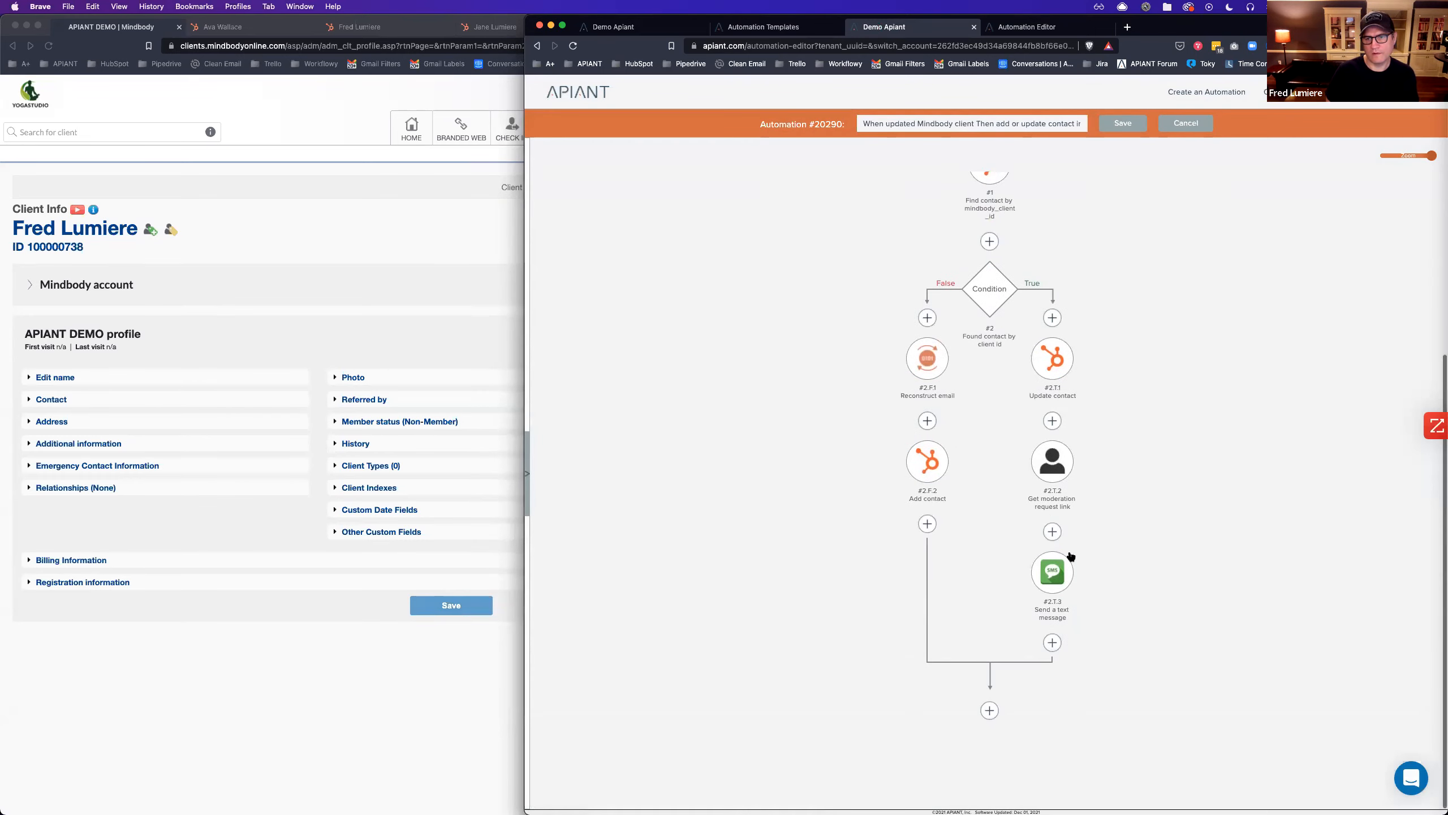
Dismiss the add-step popup in automation #20290 and close the Automation Templates tab.
left_click(1053, 532)
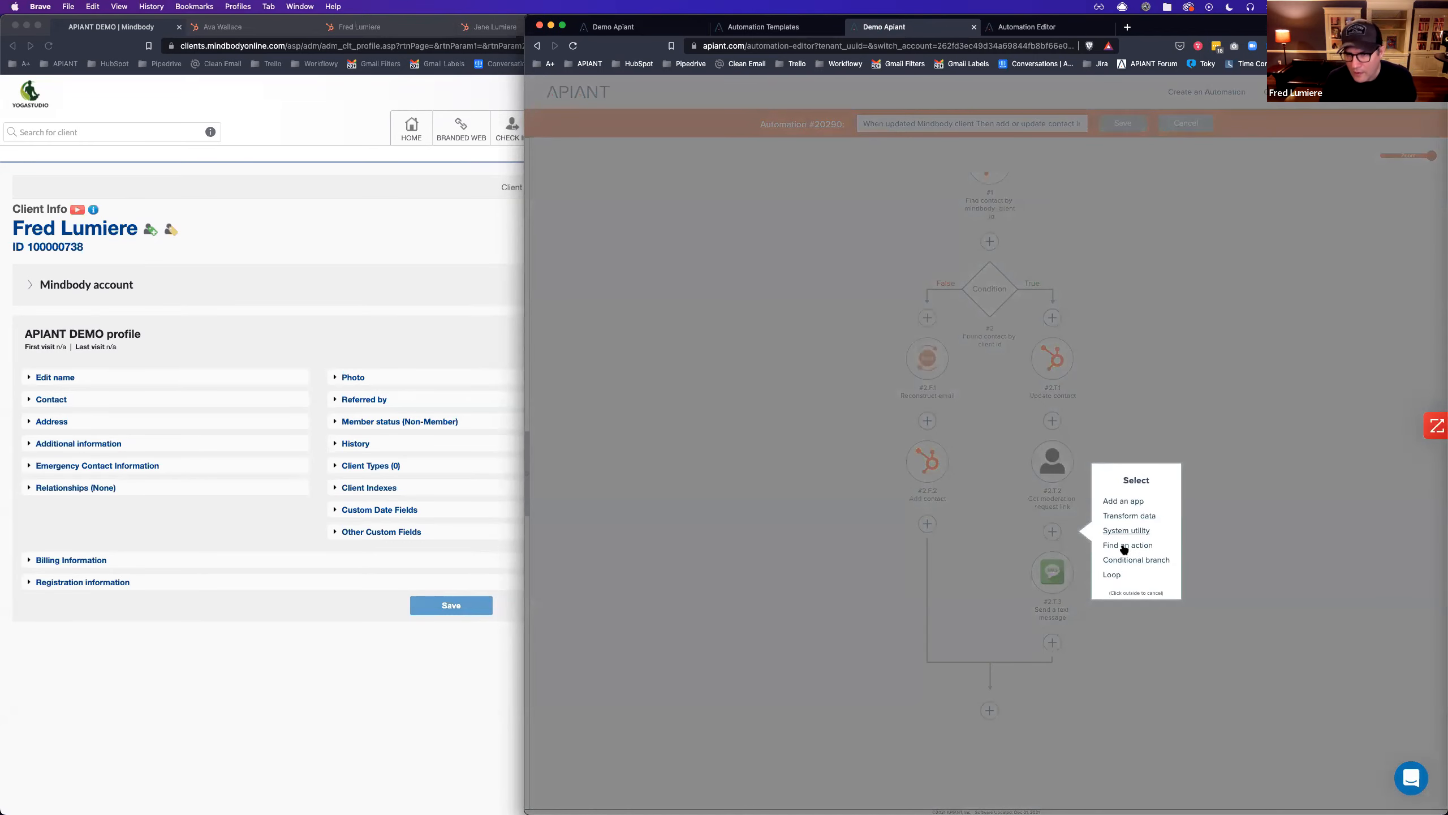
left_click(1222, 494)
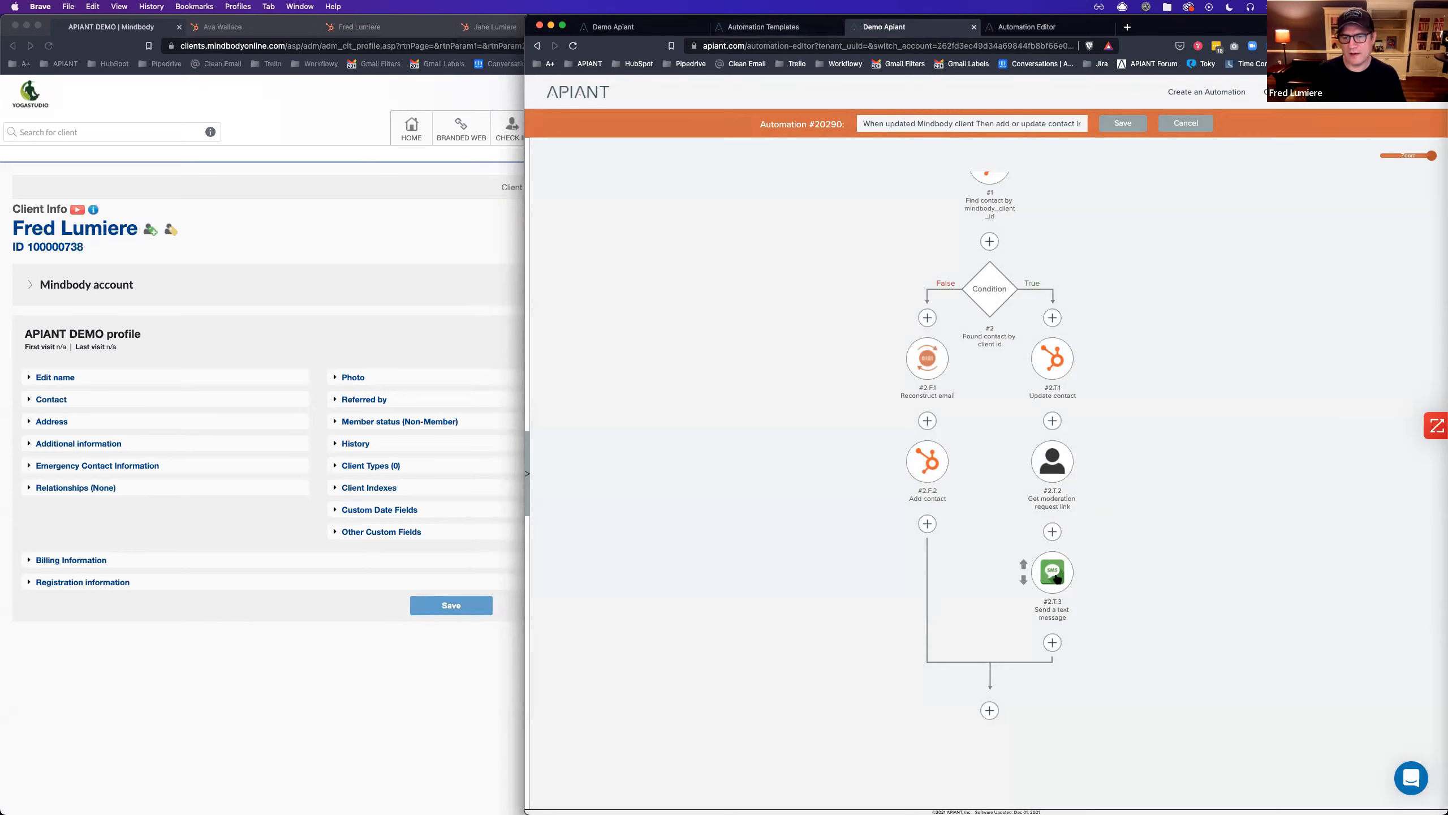
left_click(829, 28)
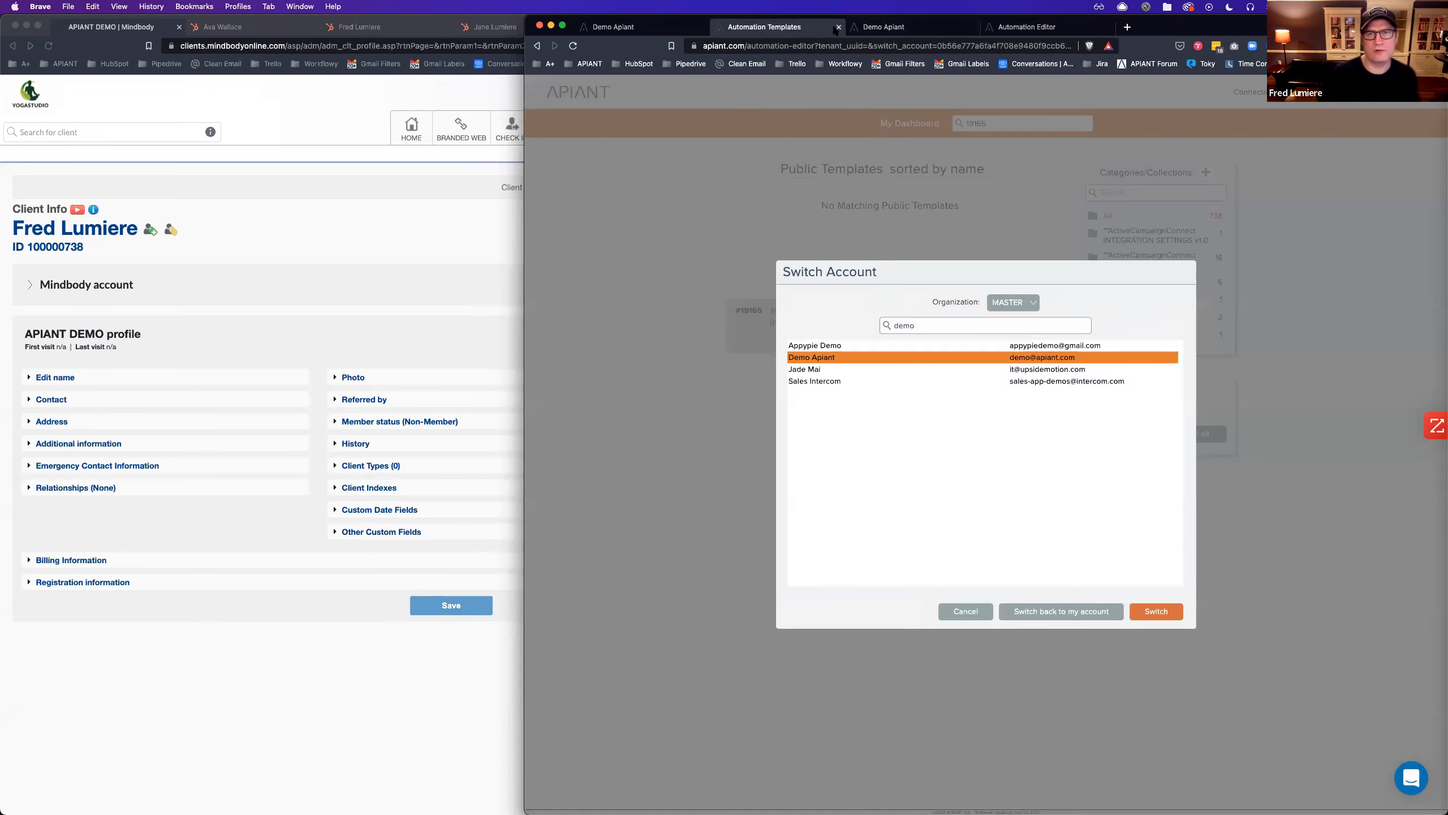
left_click(838, 27)
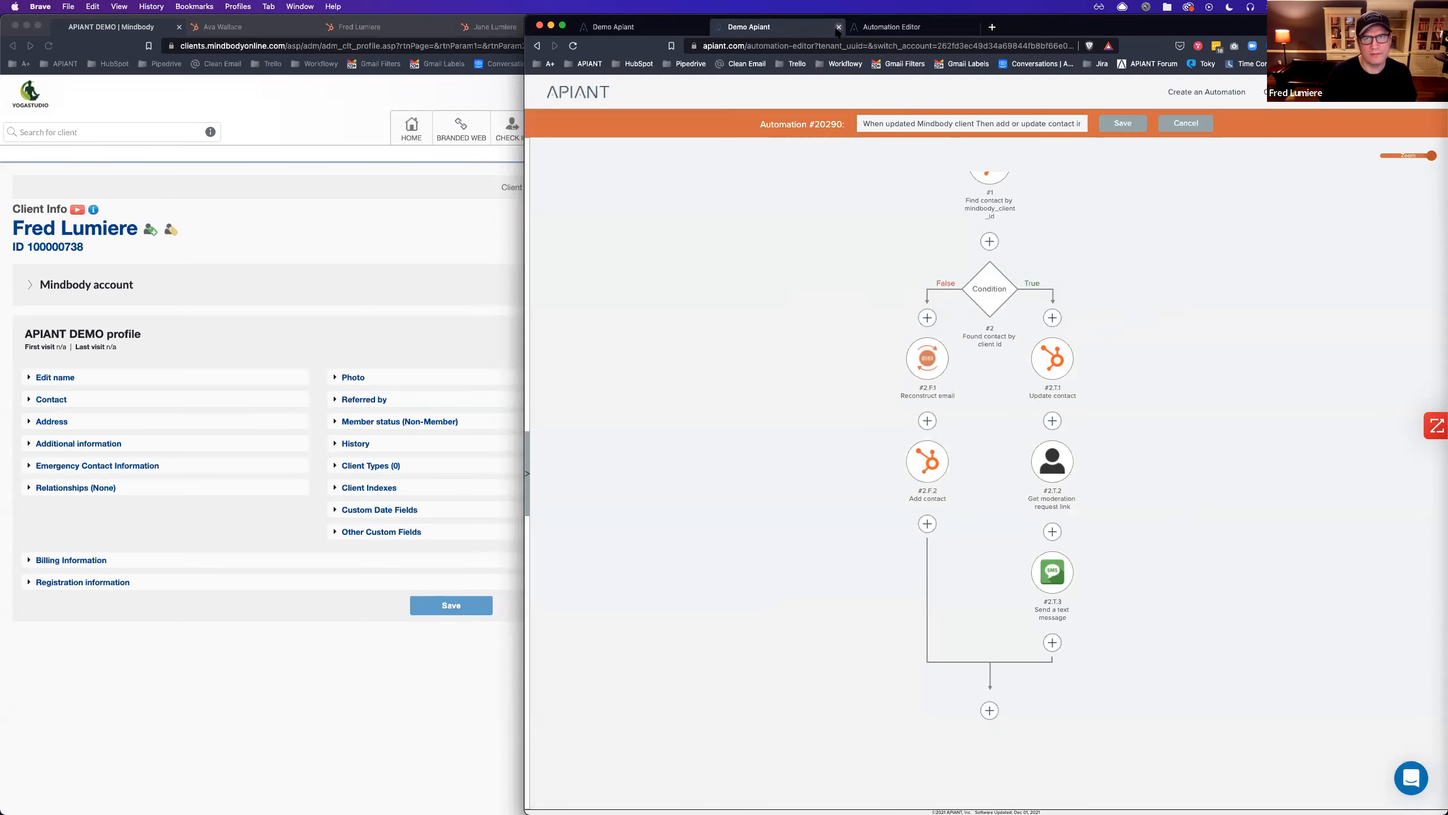
left_click(629, 27)
Close the leftover Demo Apiant tab and start adding a step below Send a text message.
left_click(704, 27)
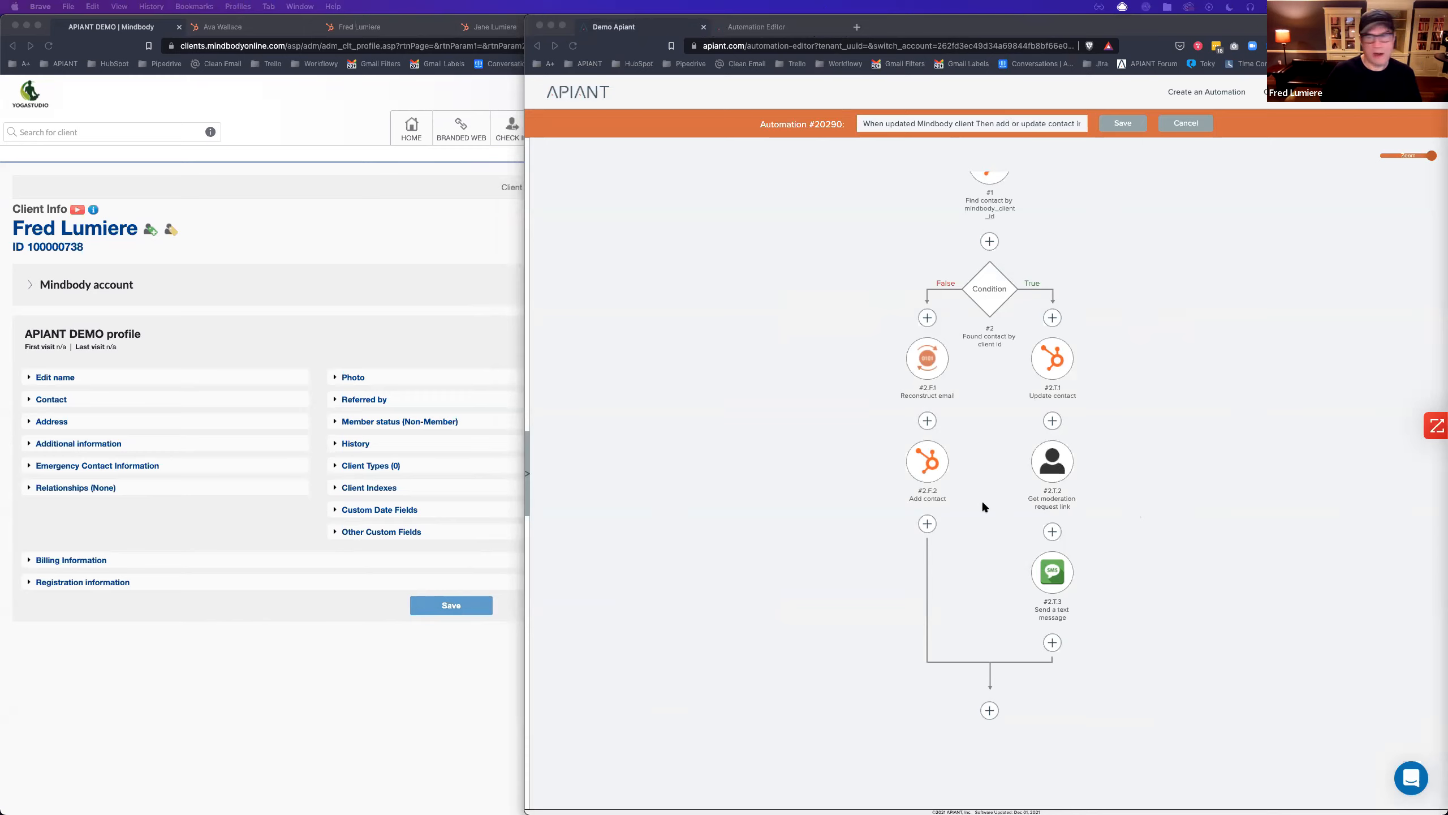
left_click(1125, 514)
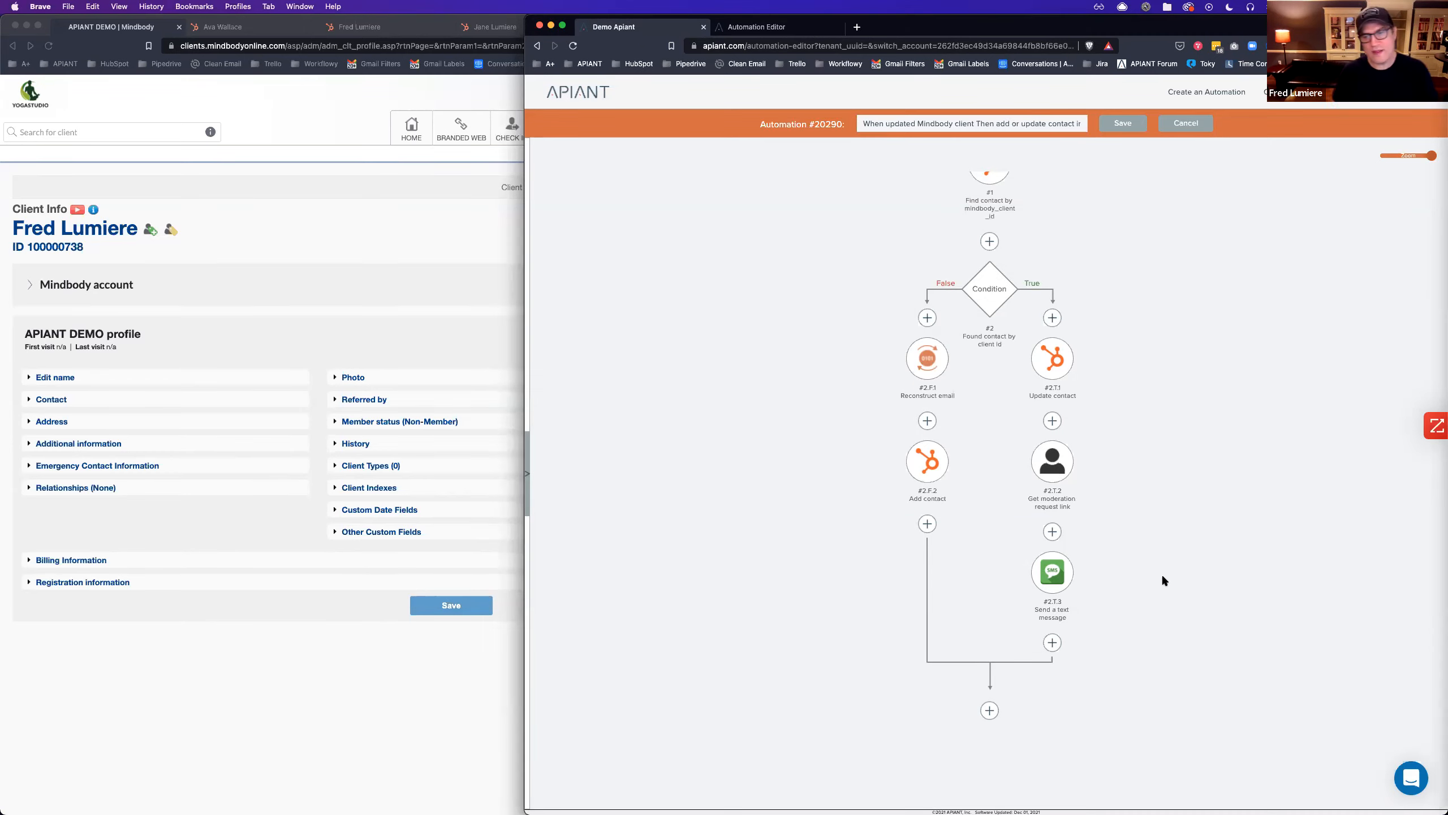
left_click(1054, 642)
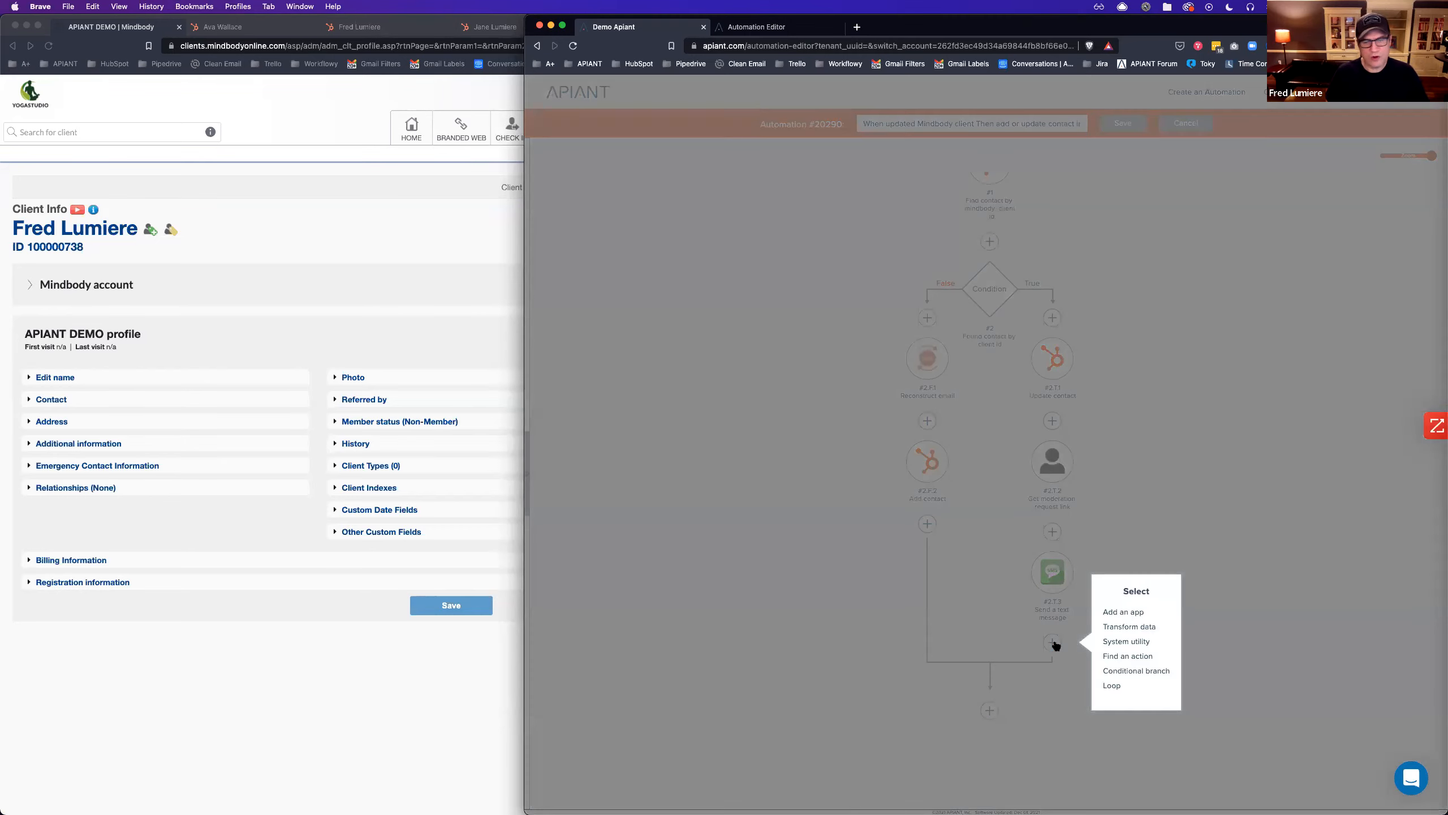
left_click(1116, 612)
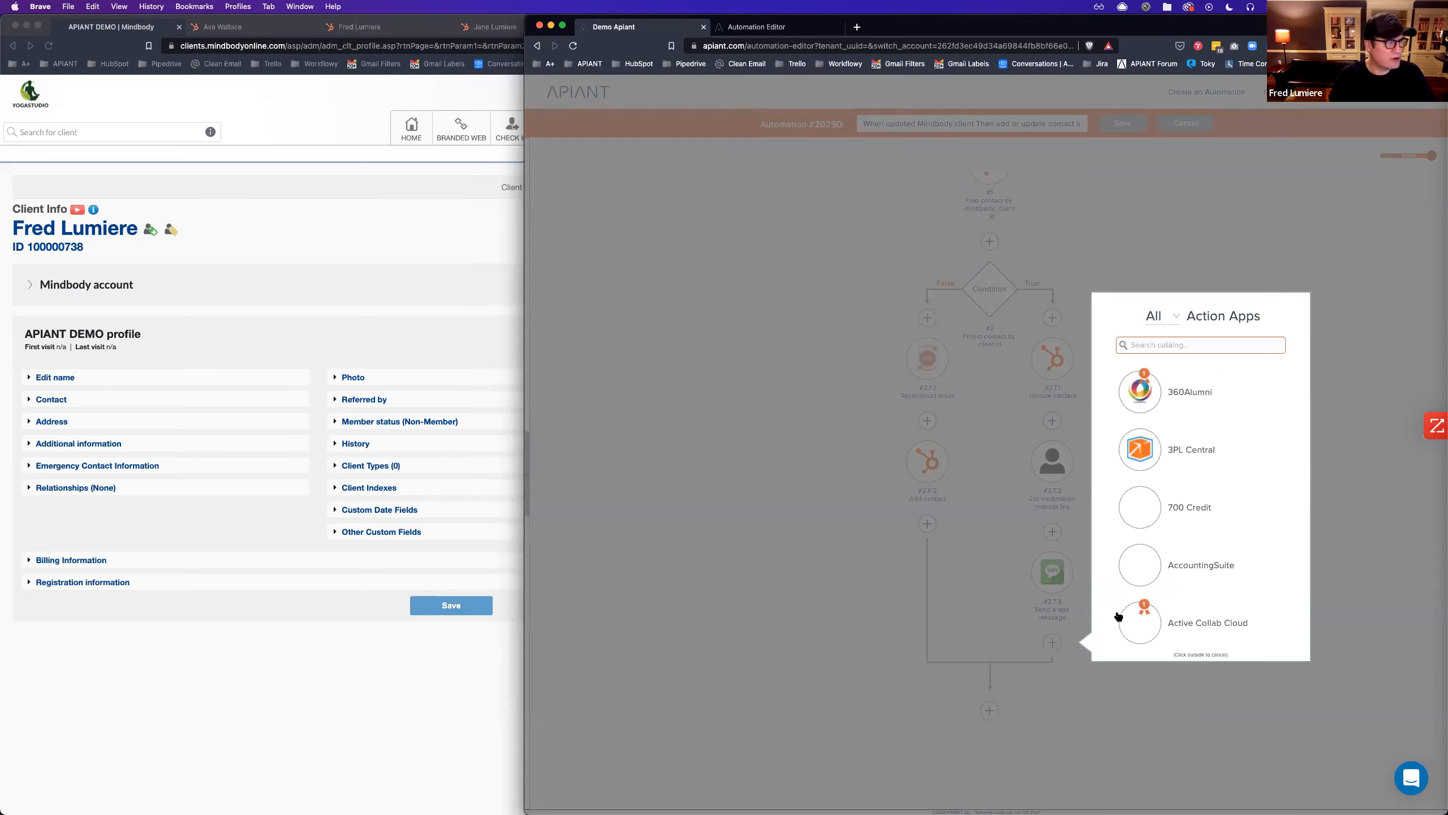
left_click(801, 572)
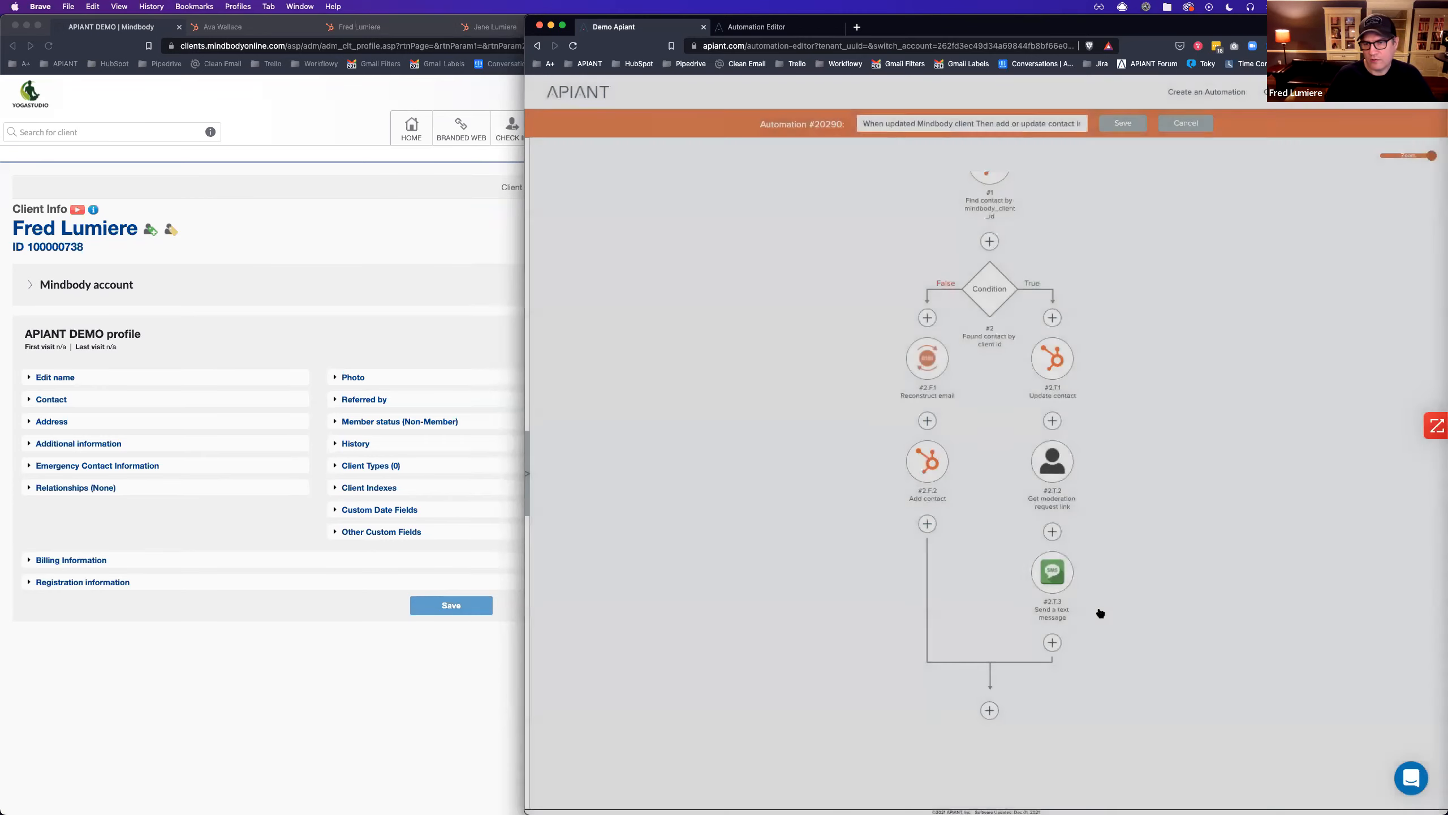
Find the Await human moderation action by searching 'await' and save it after the text step.
left_click(1052, 643)
left_click(1126, 657)
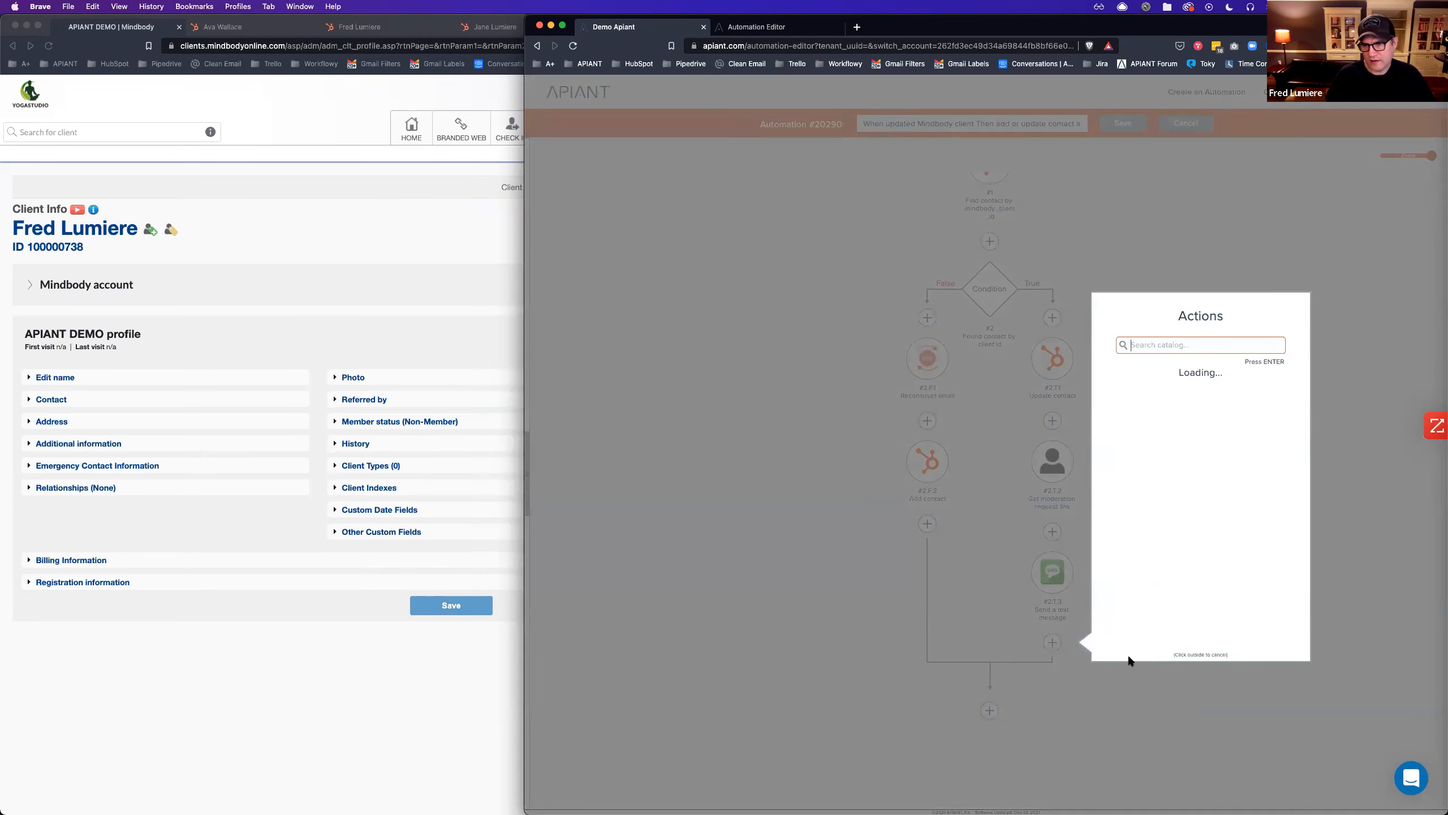
type("awair")
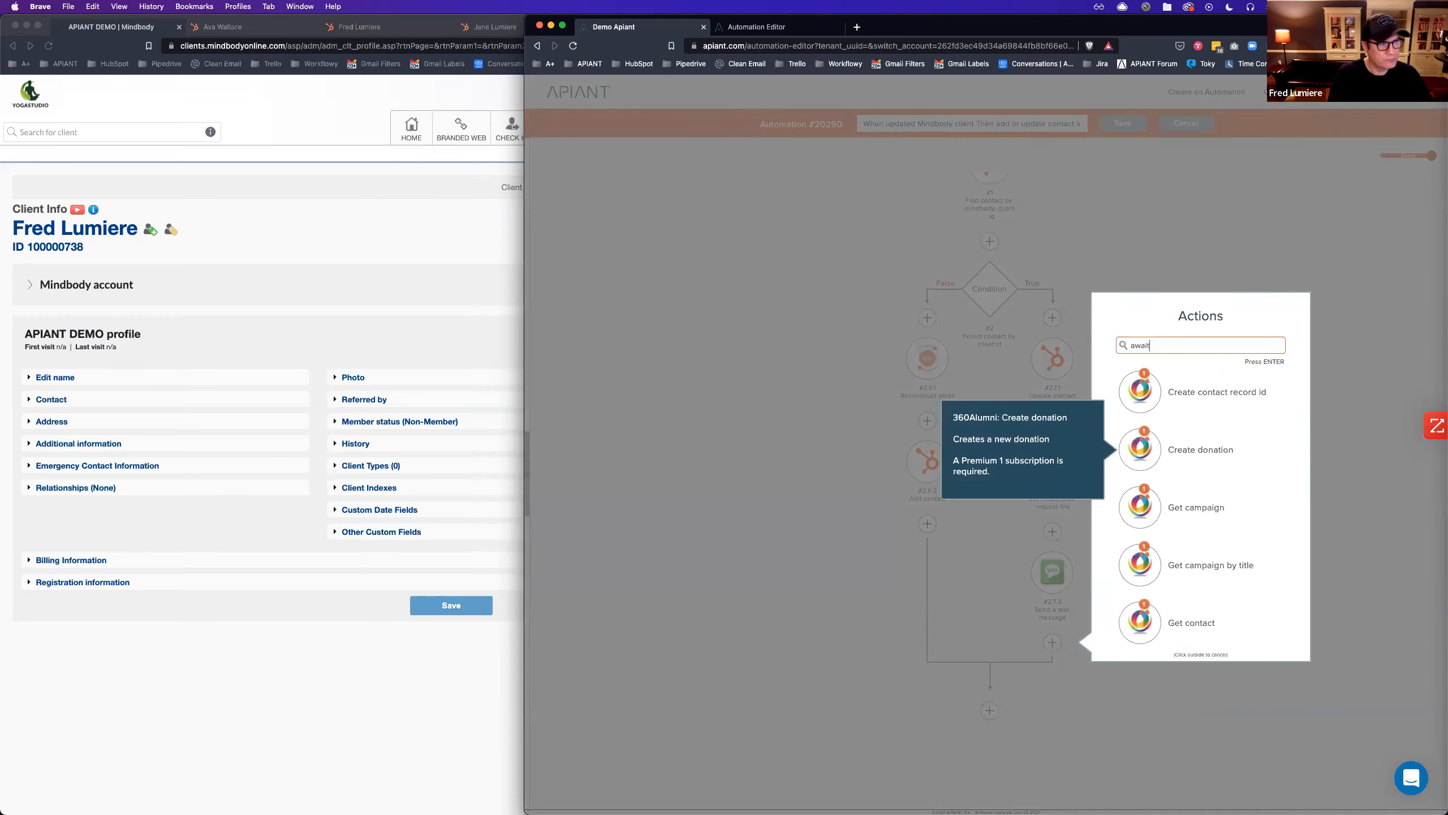
key("Return")
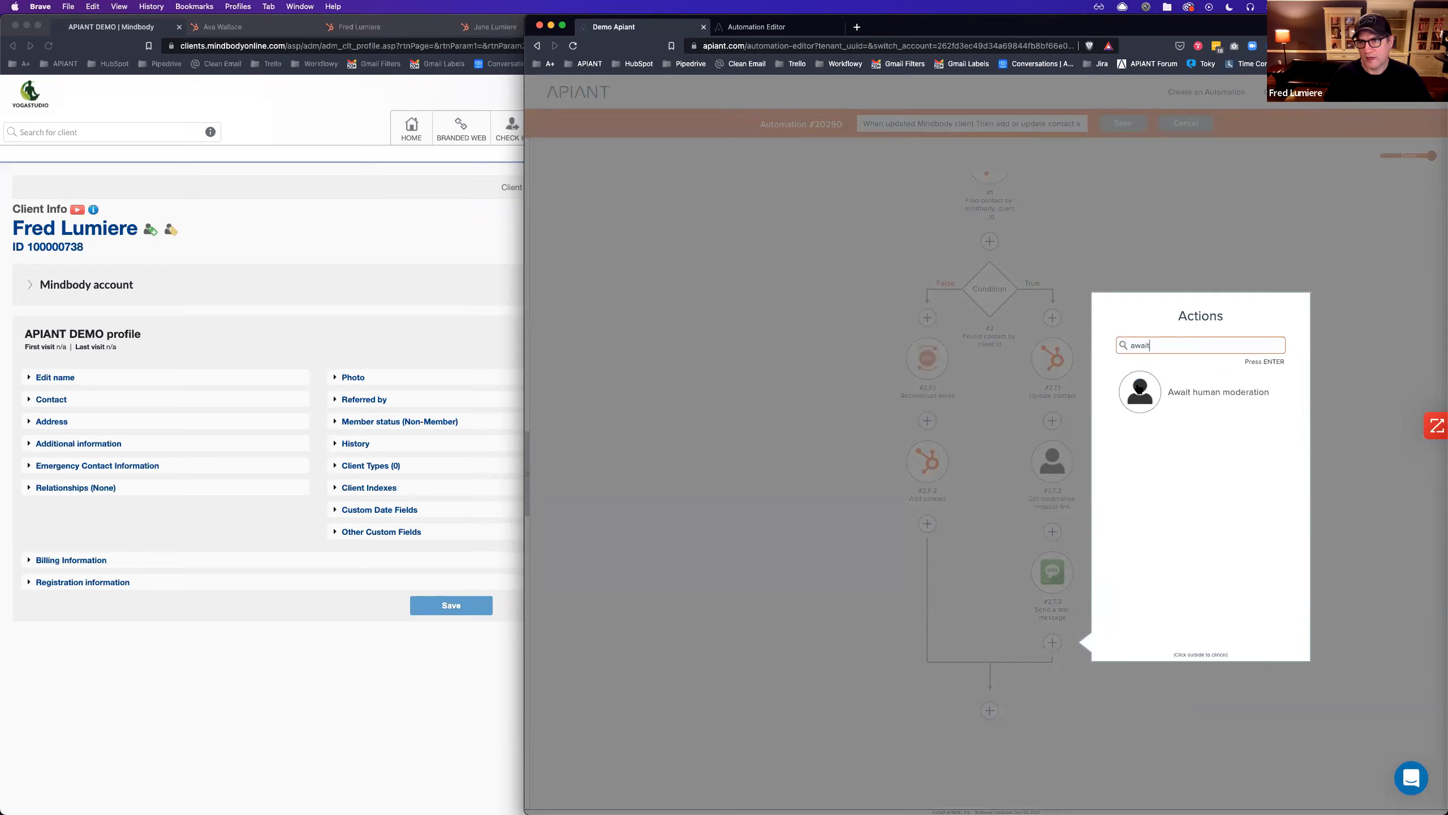
left_click(1141, 392)
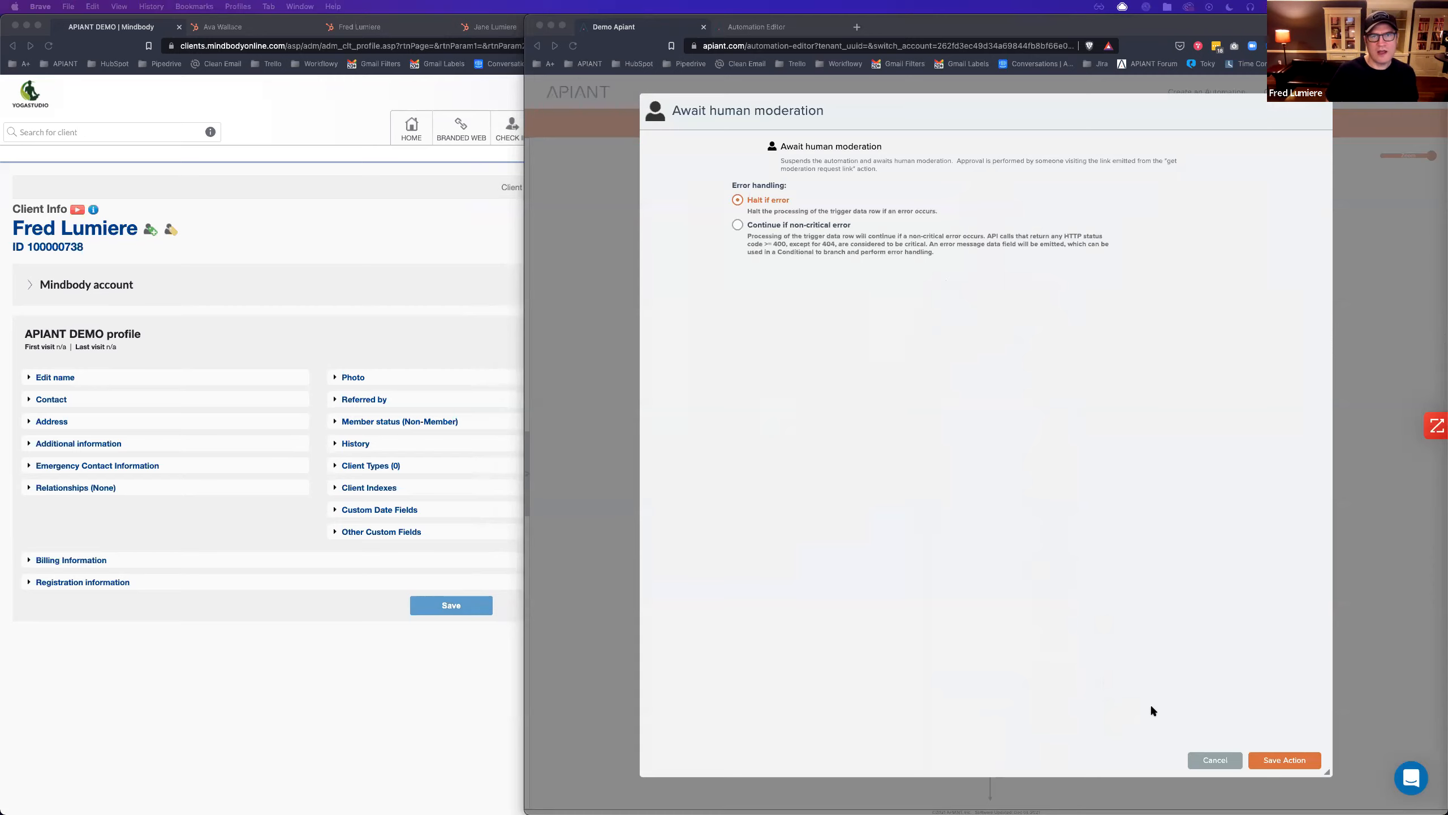
left_click(1288, 761)
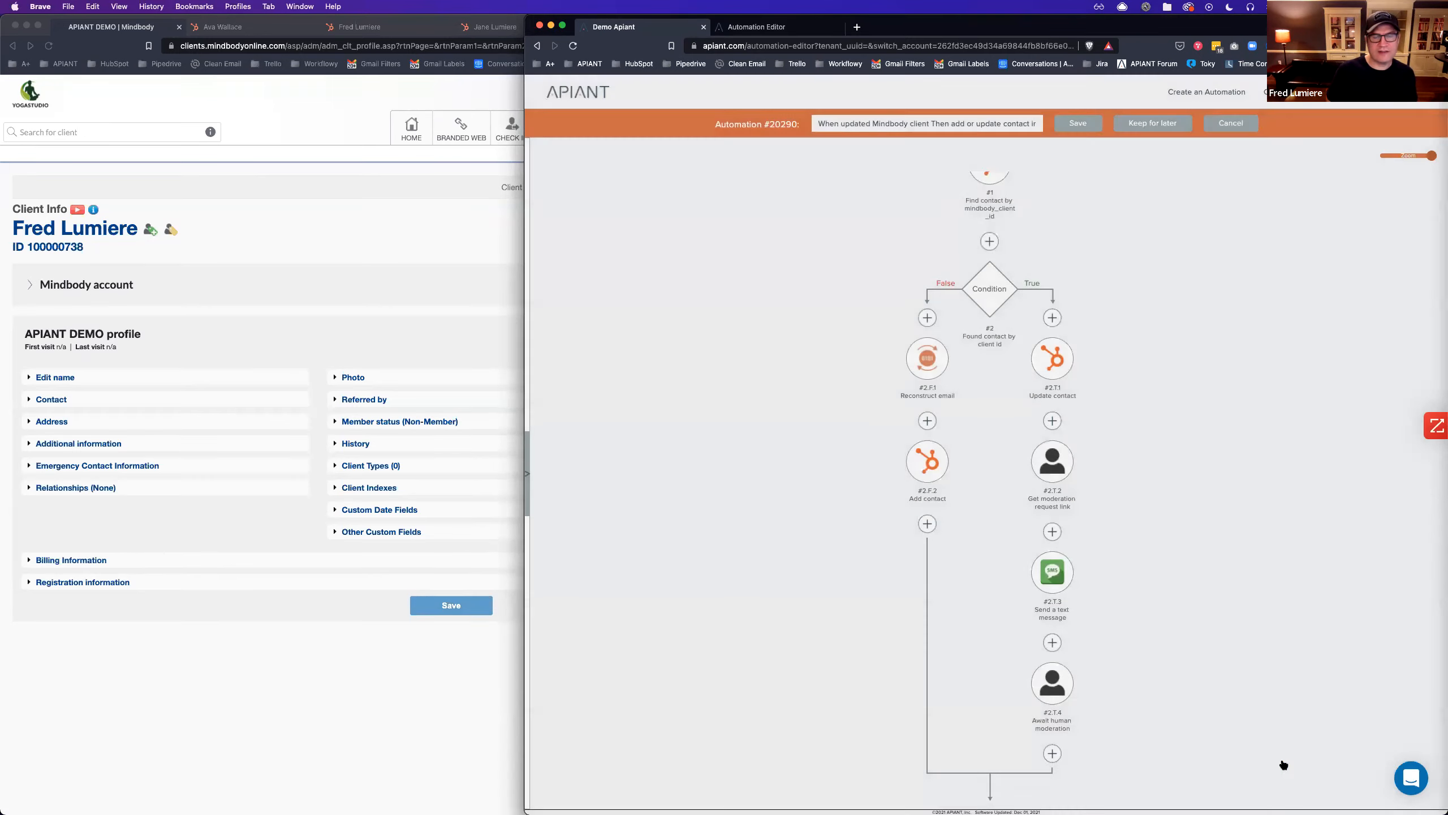
scroll(1147, 722, "down", 3)
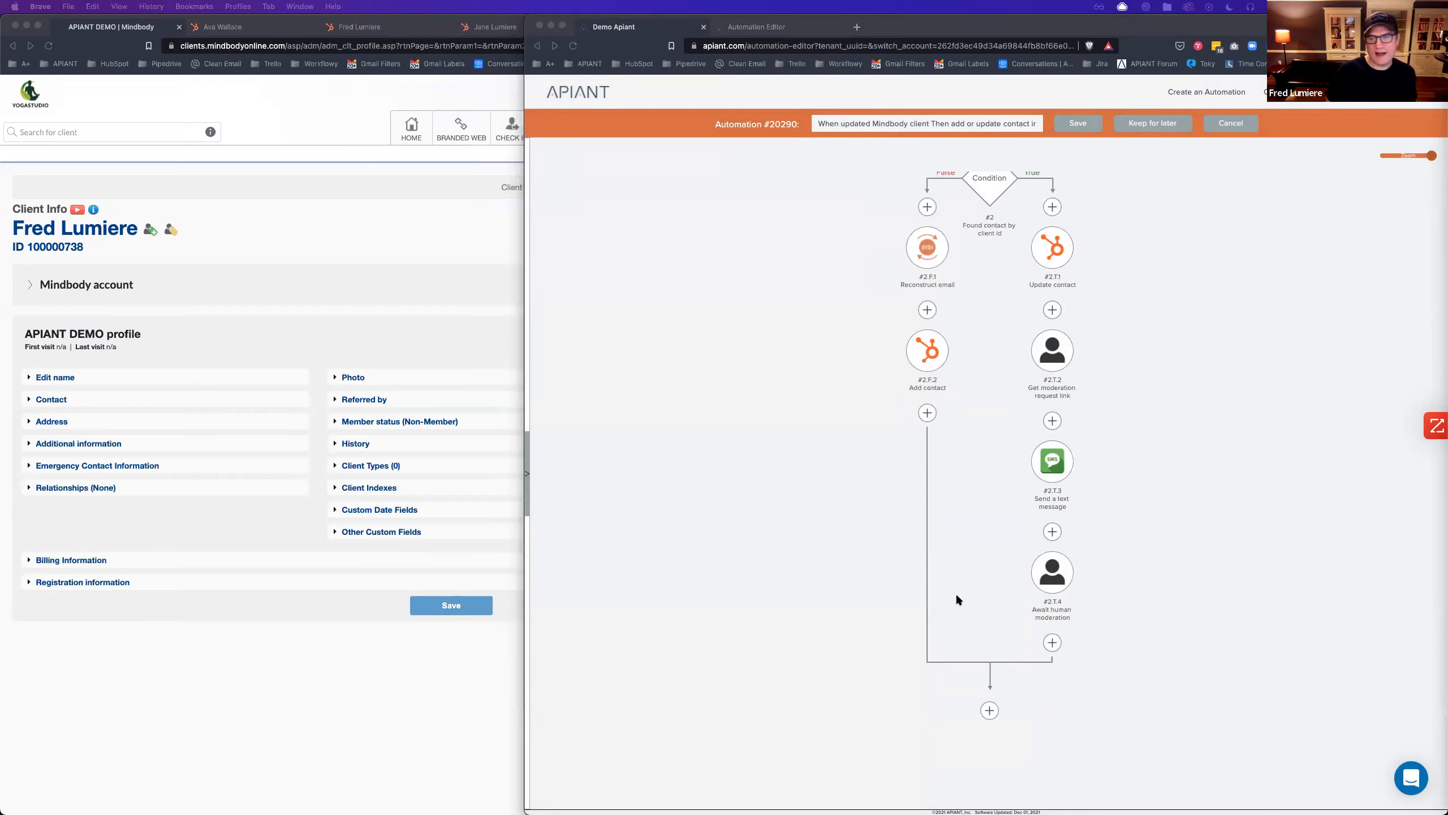
Add a conditional branch after the moderation step that tests its Result field.
left_click(1118, 640)
left_click(1052, 642)
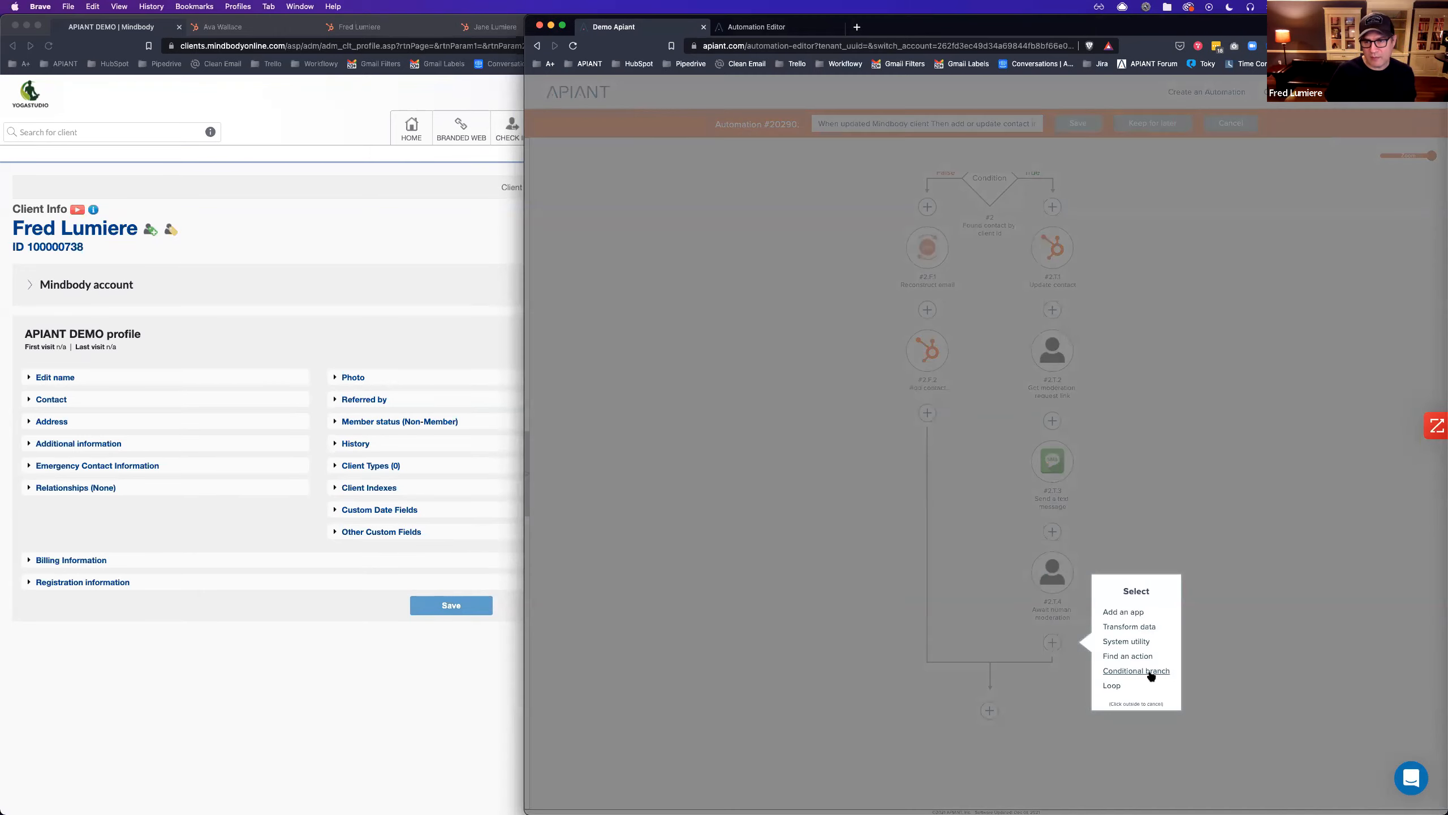
left_click(1141, 672)
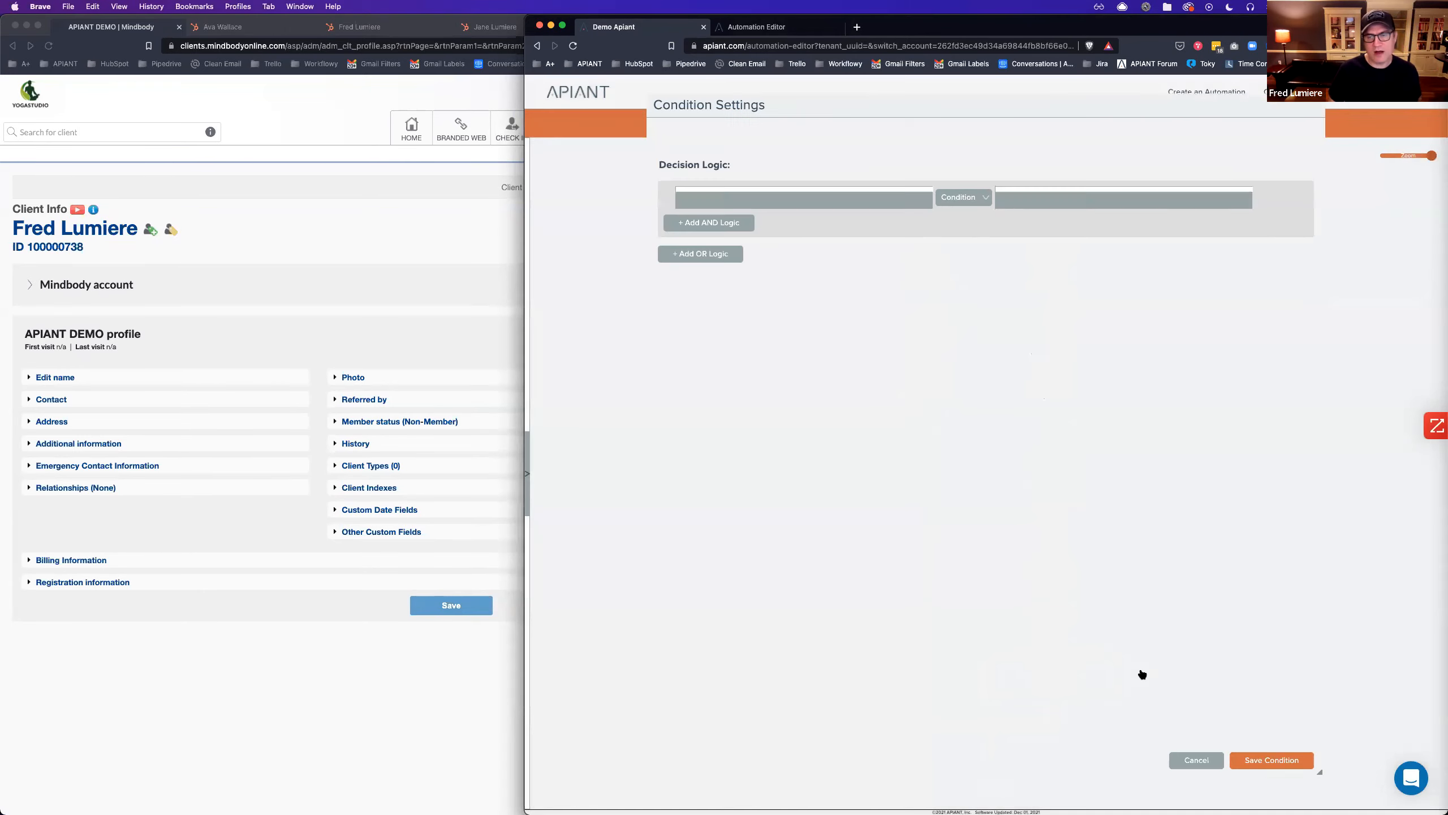
left_click(763, 190)
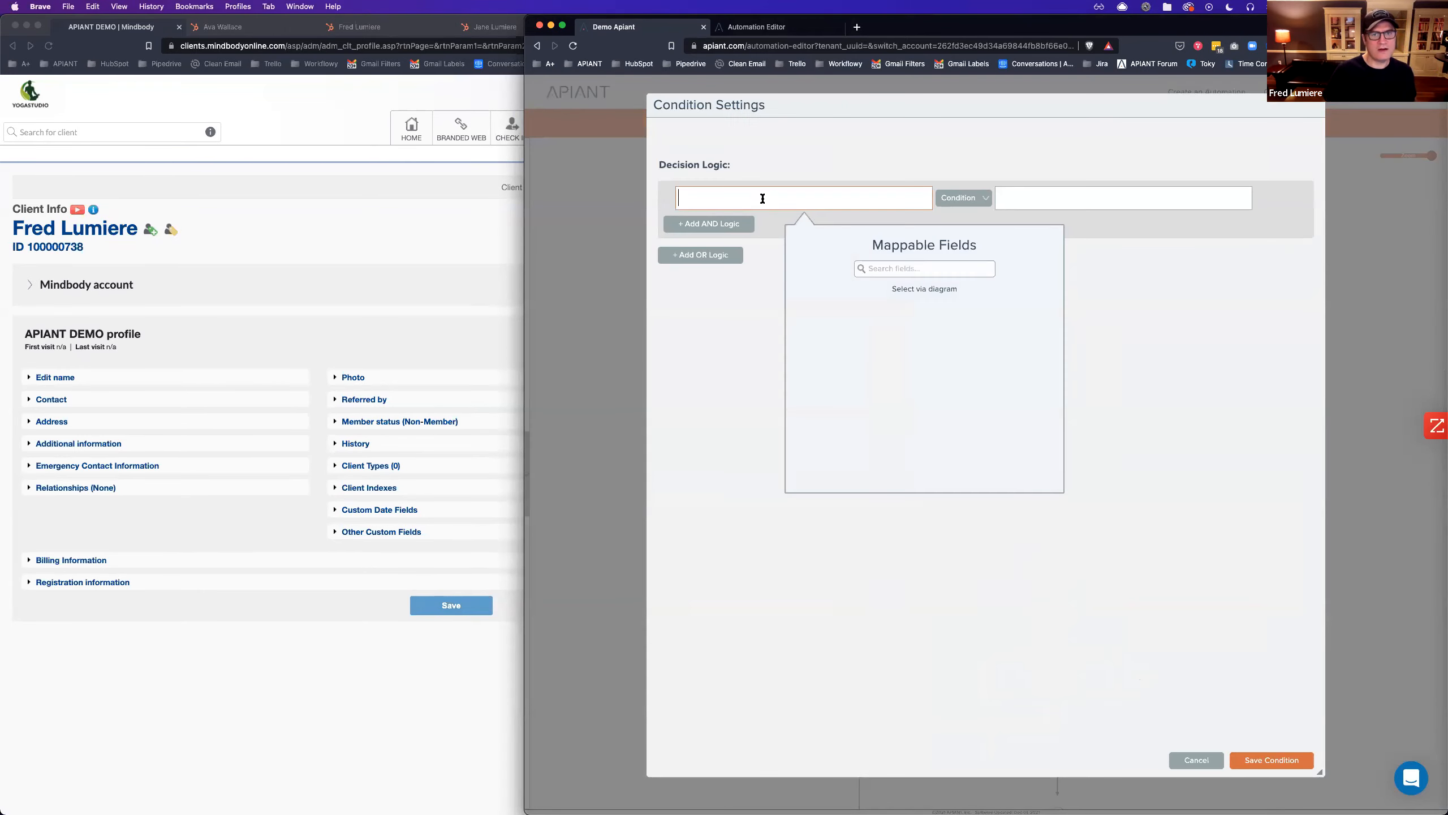
left_click(925, 288)
mouse_move(1065, 608)
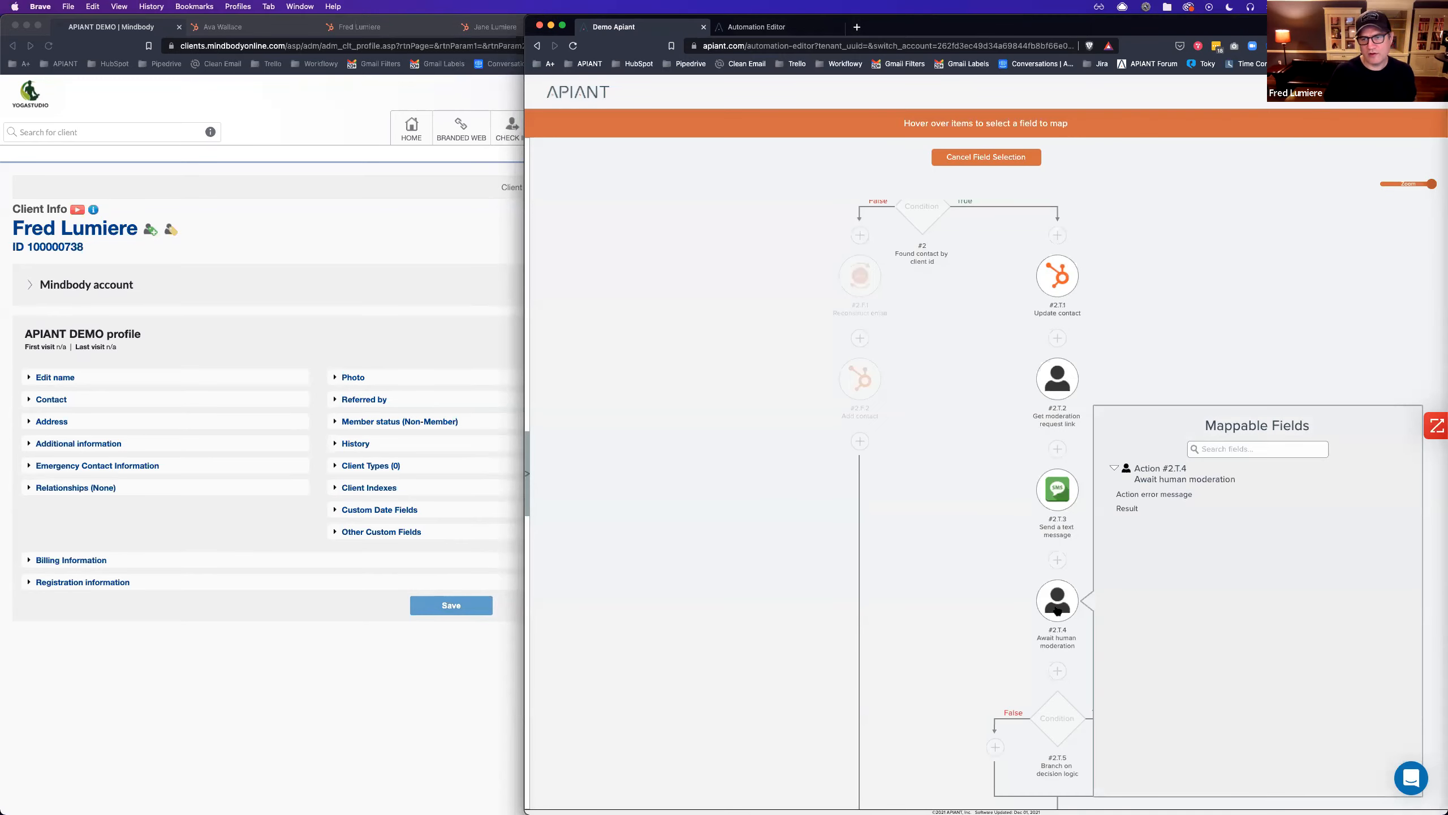
left_click(1129, 508)
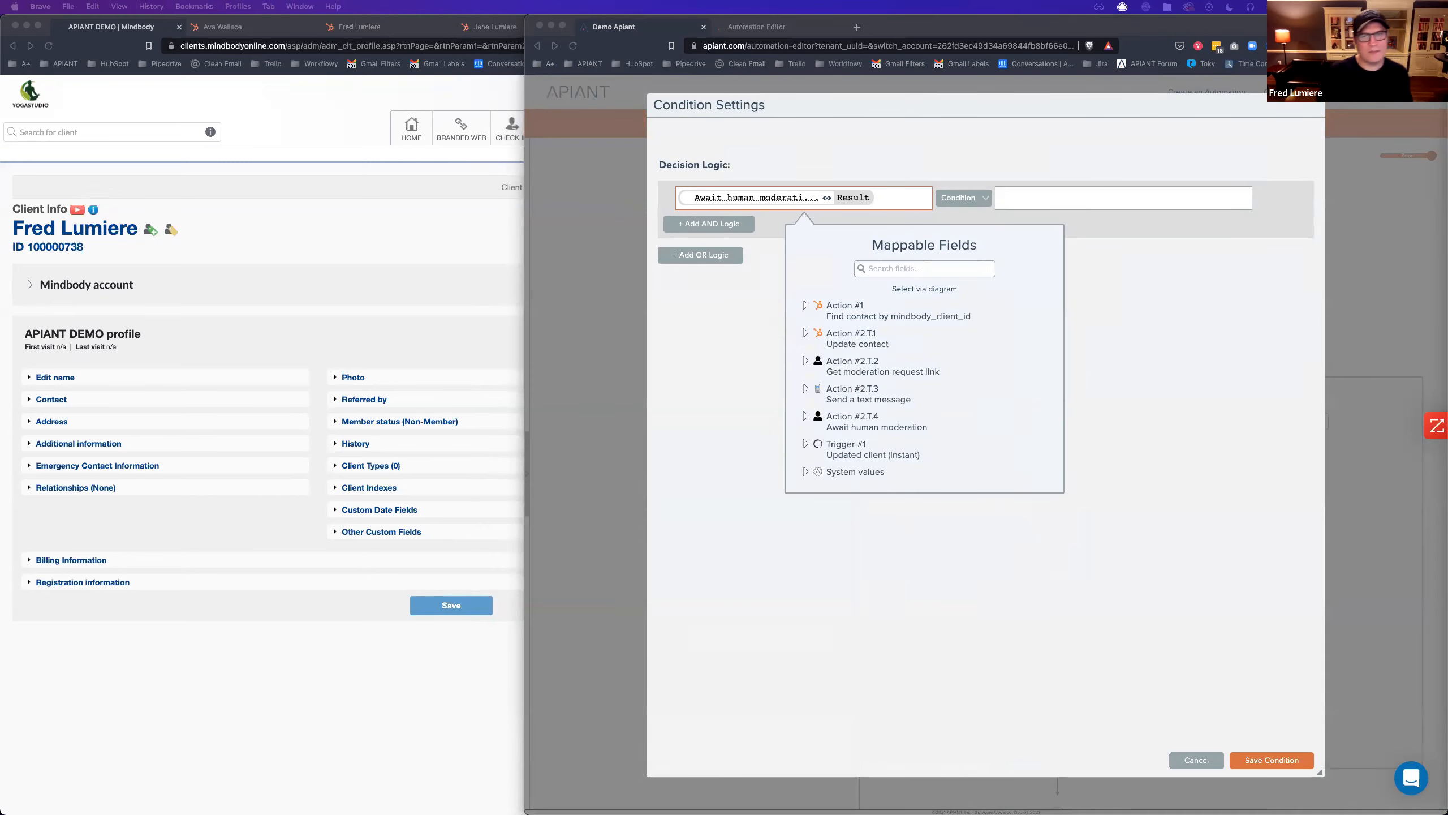
left_click(1147, 291)
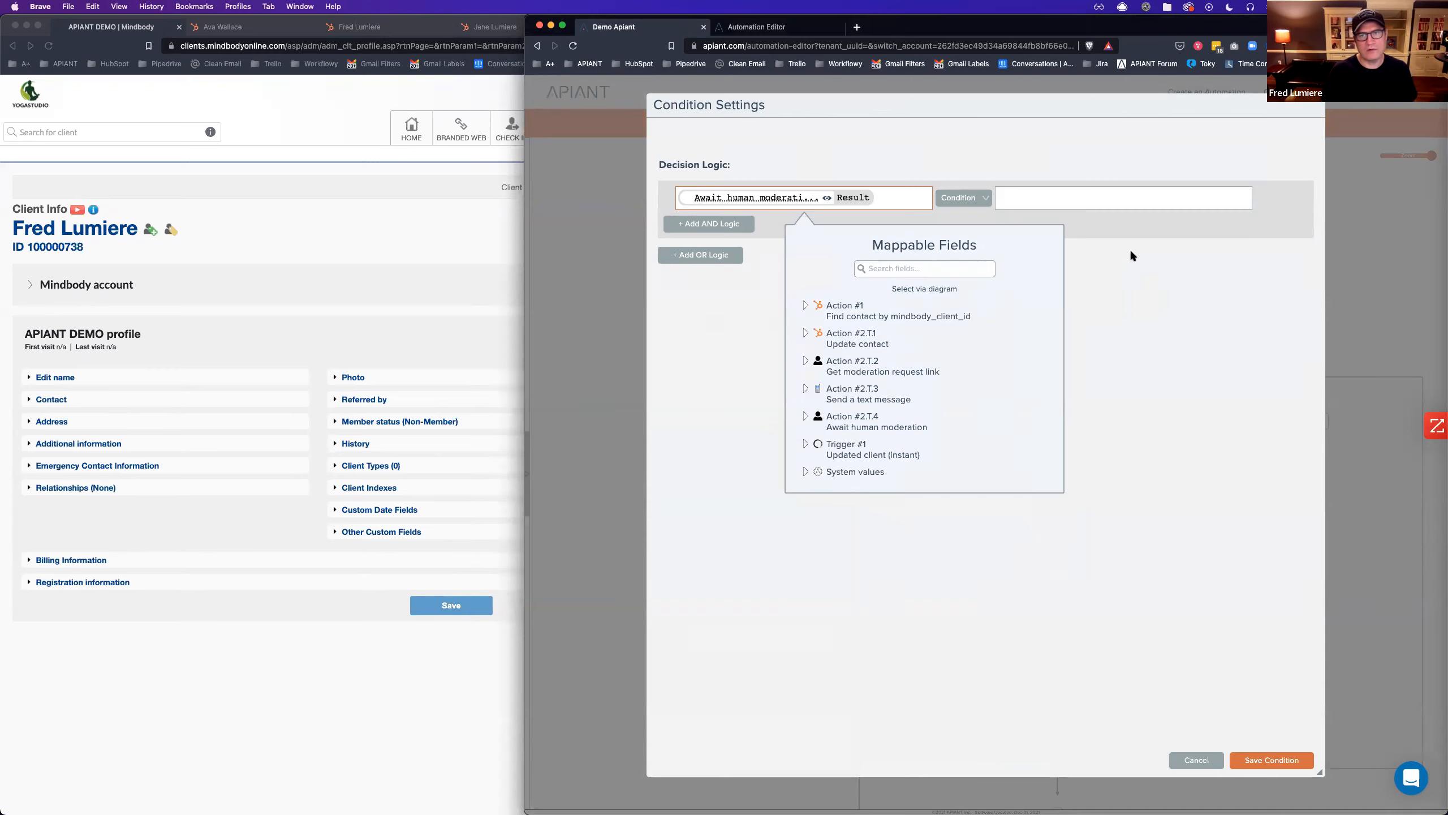
Set the condition to Does not contain 'denied' and save it.
left_click(959, 201)
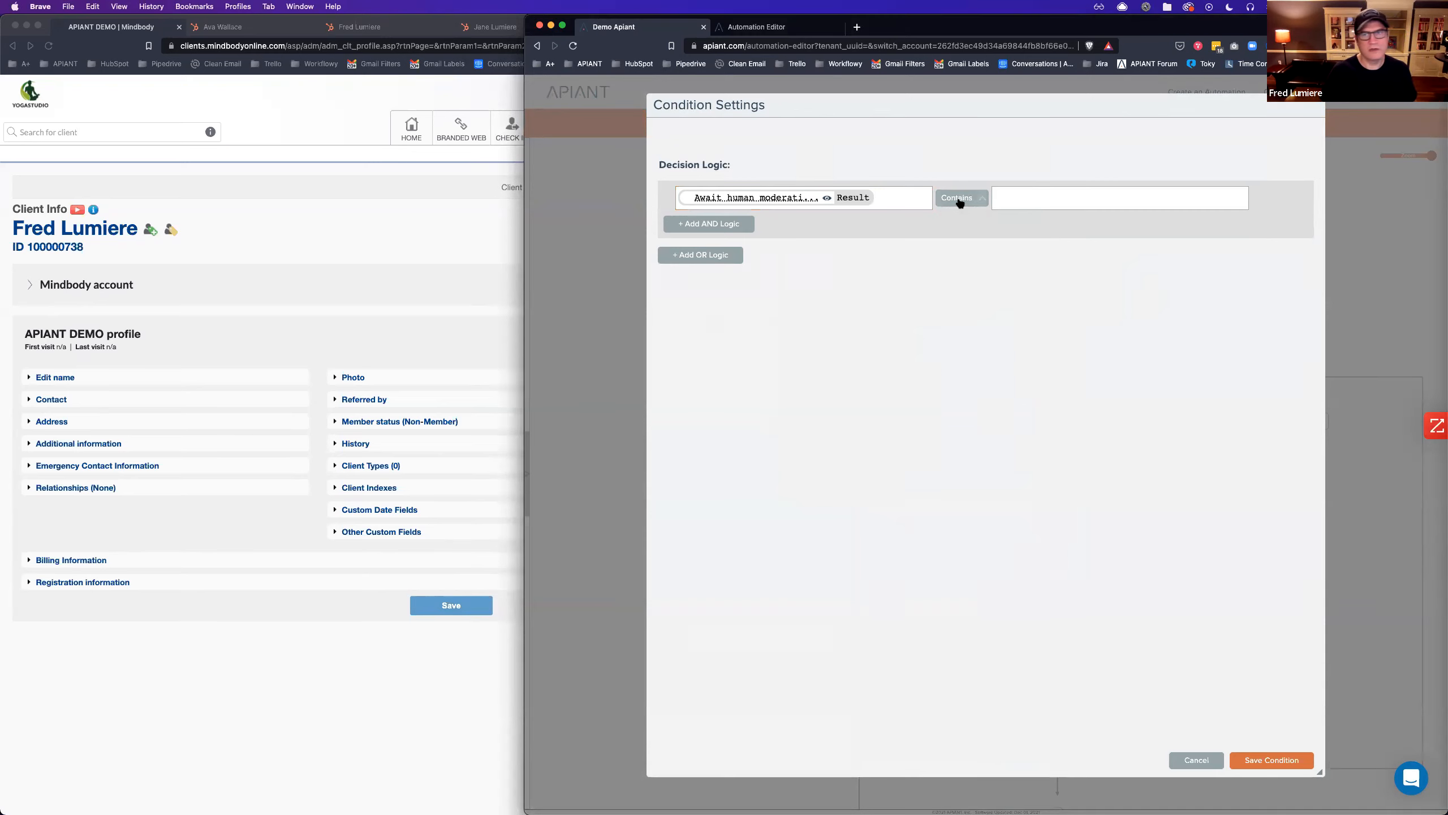
left_click(959, 201)
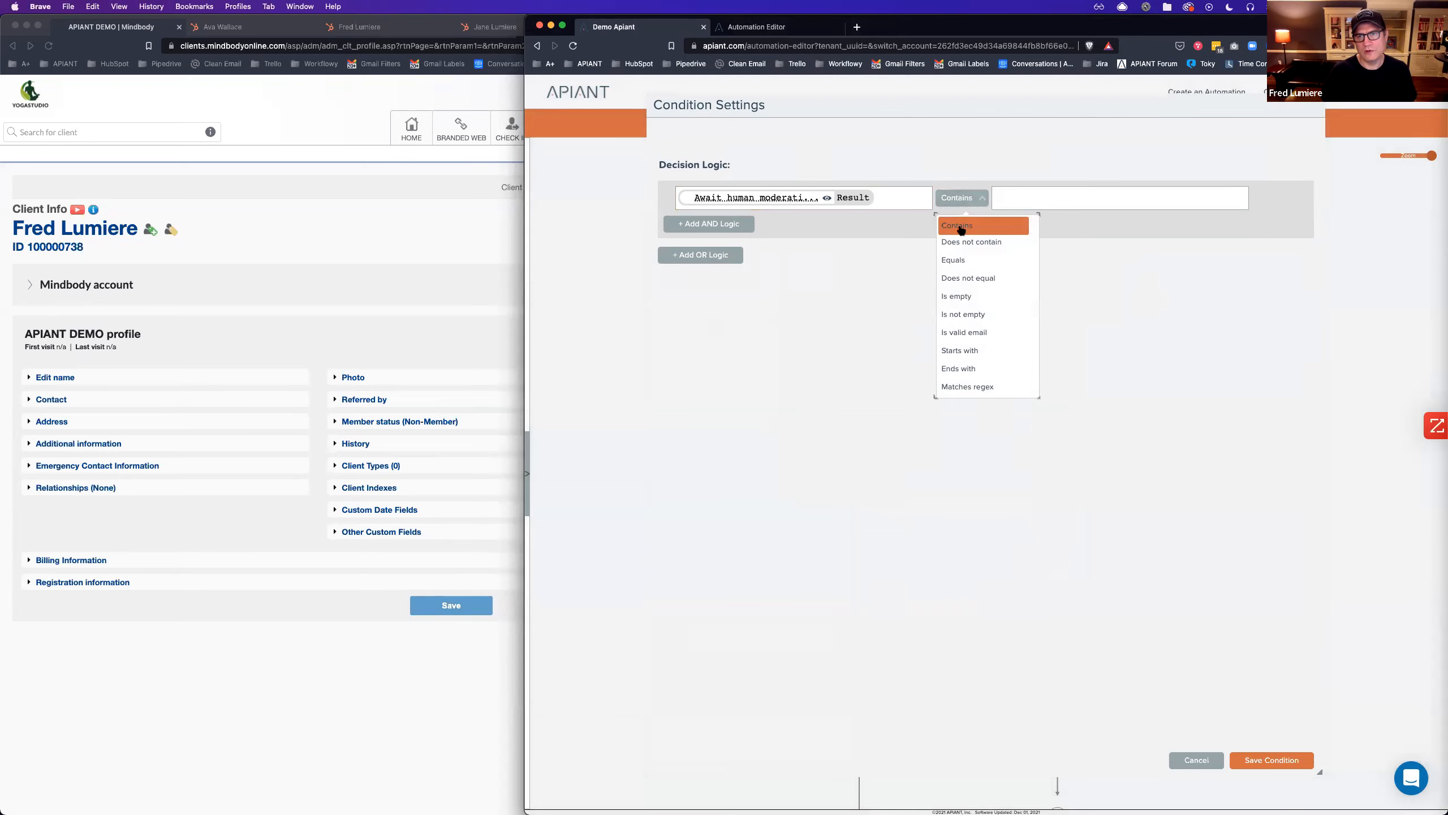
left_click(962, 261)
left_click(953, 201)
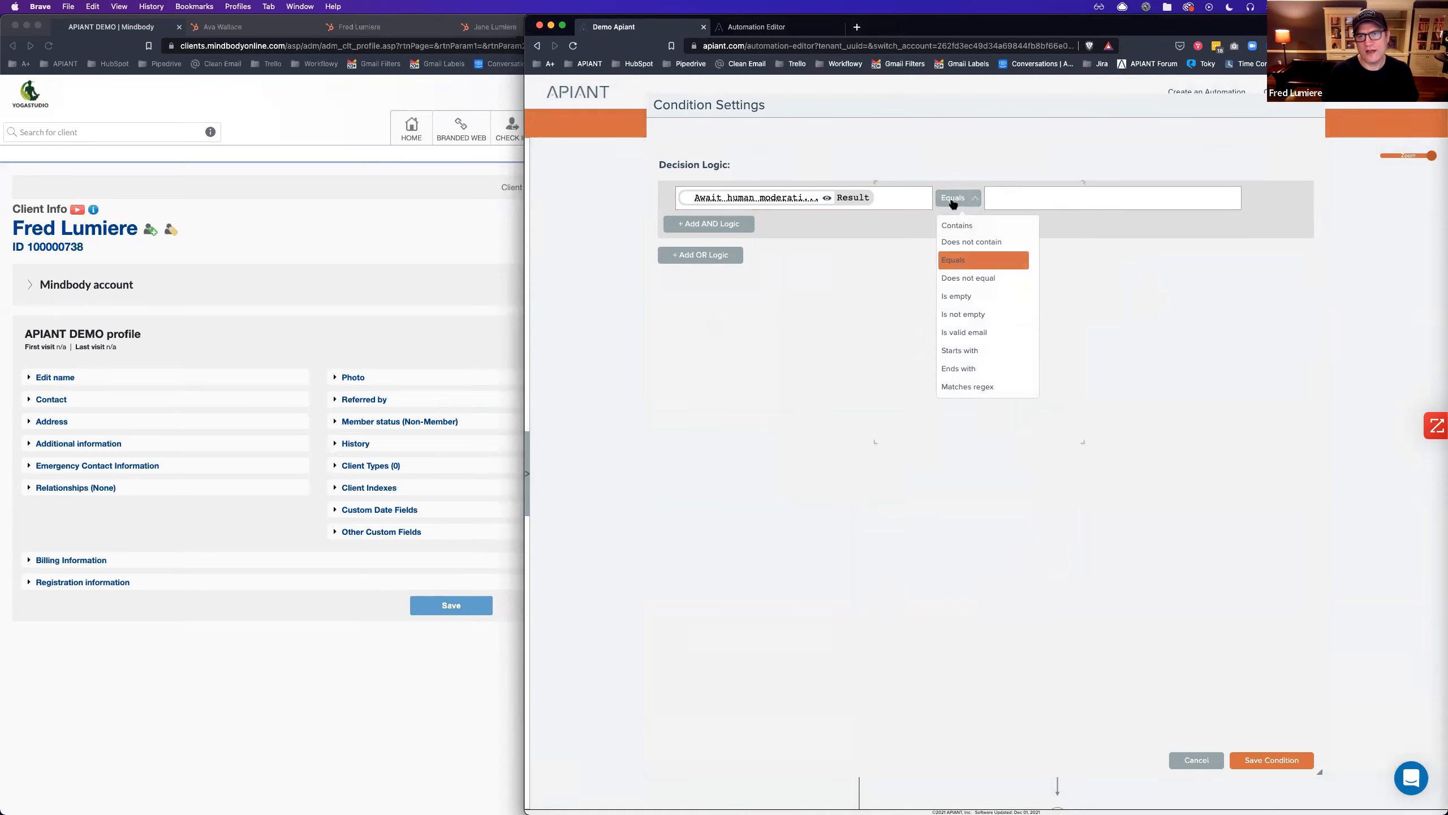
left_click(968, 246)
left_click(1048, 197)
type("denied")
left_click(1275, 760)
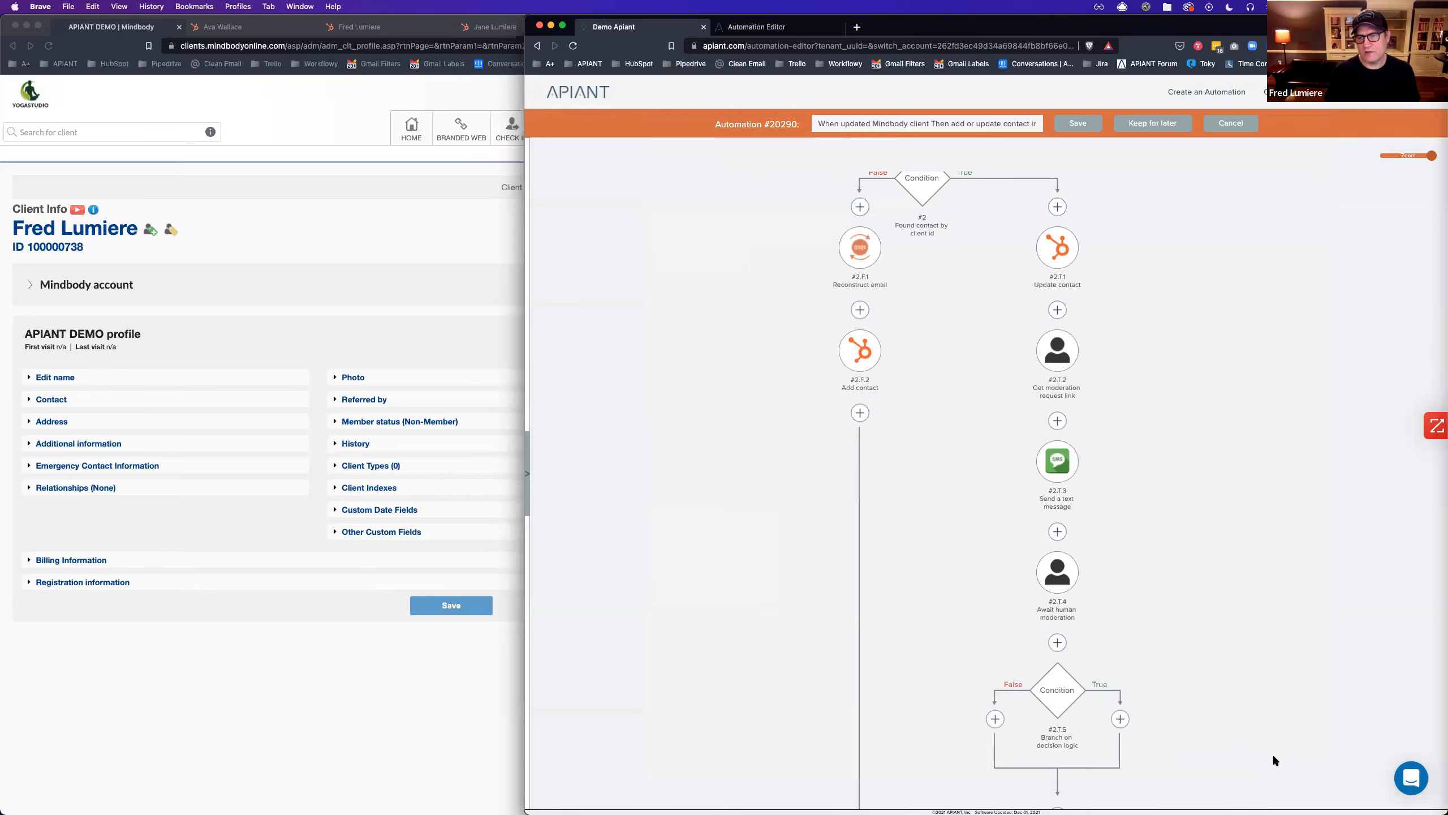
Rename the new condition step to 'Accepted'.
scroll(1177, 653, "down", 3)
right_click(1051, 525)
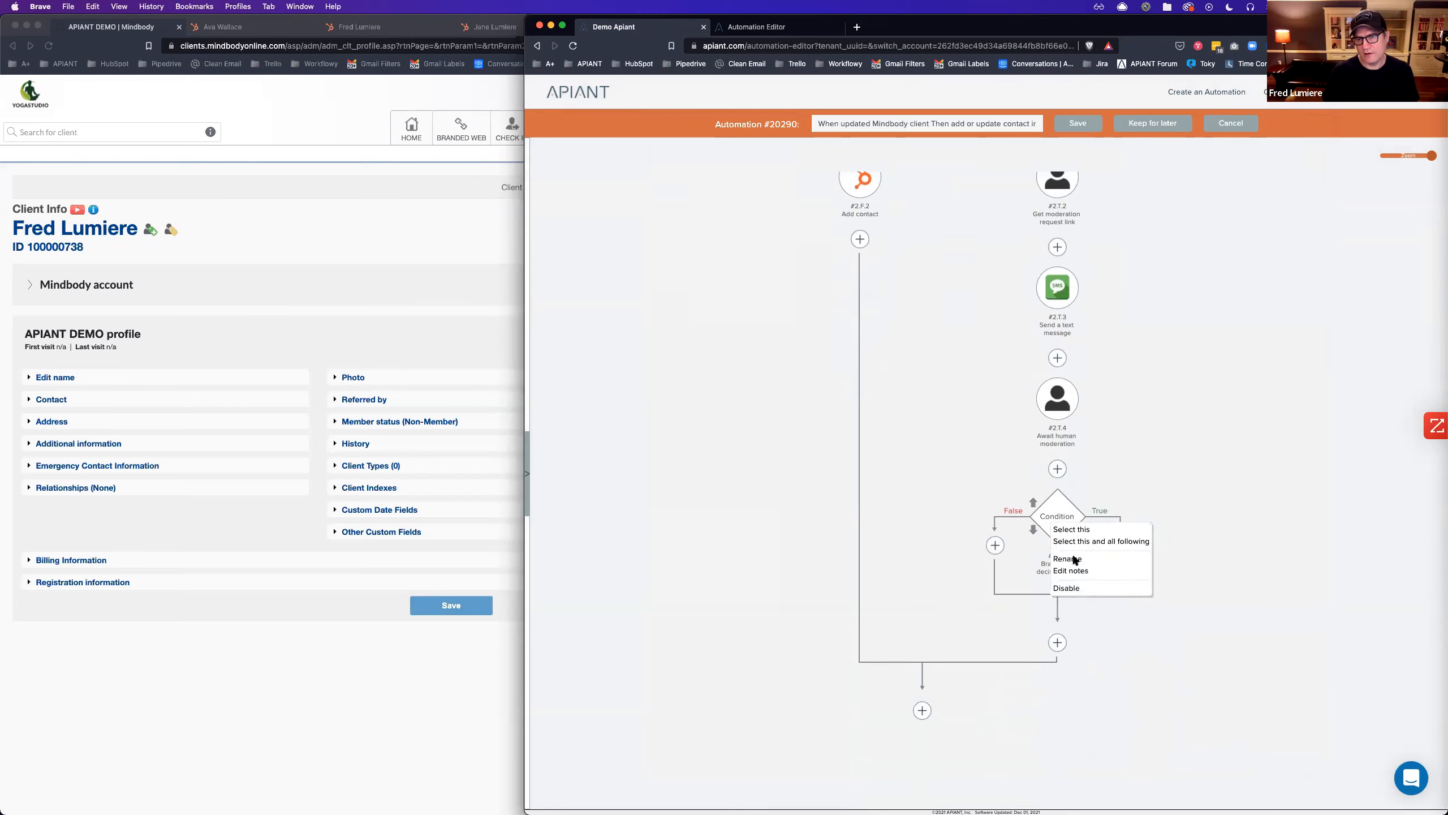
left_click(1073, 561)
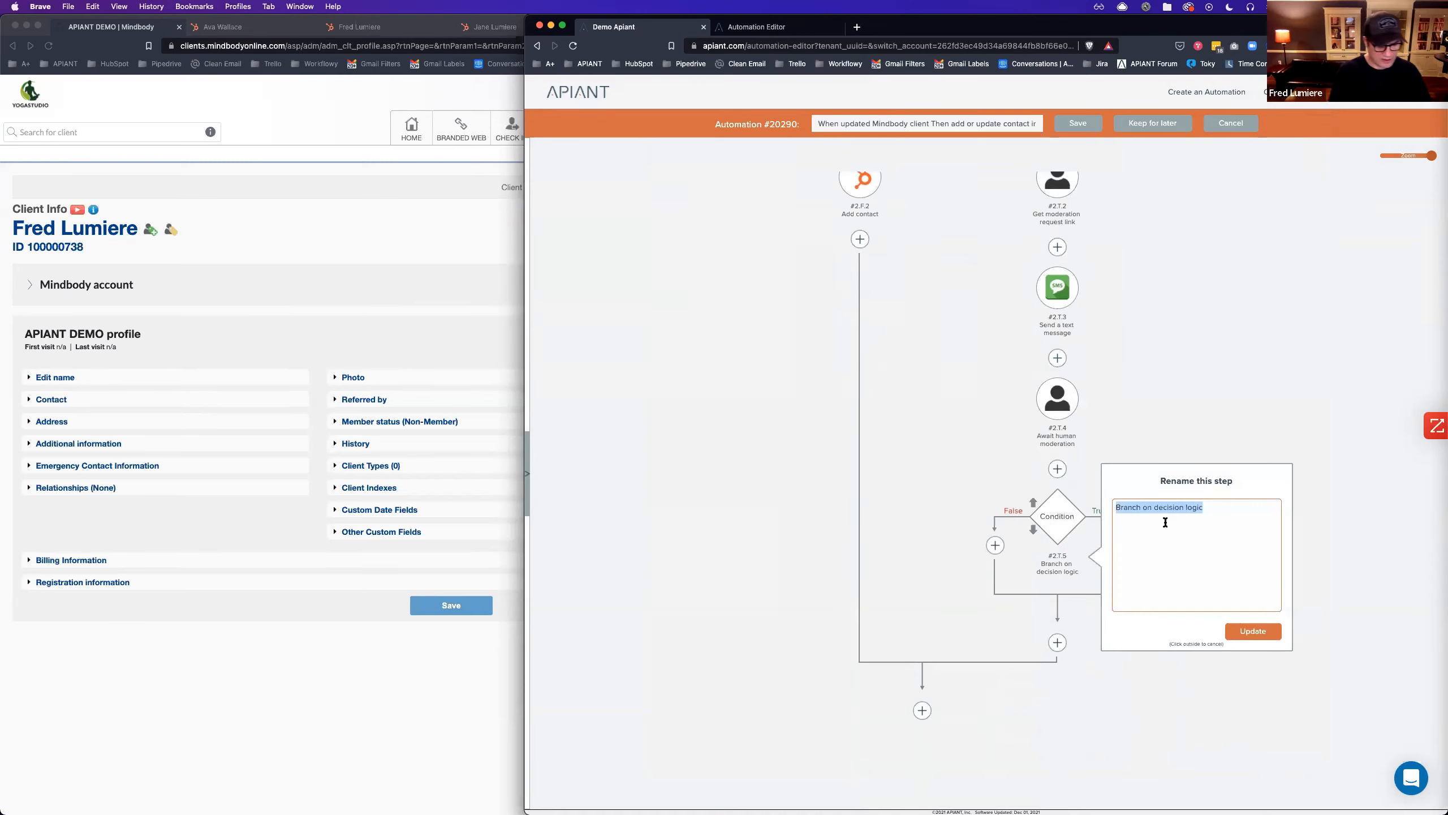
type("Accepted")
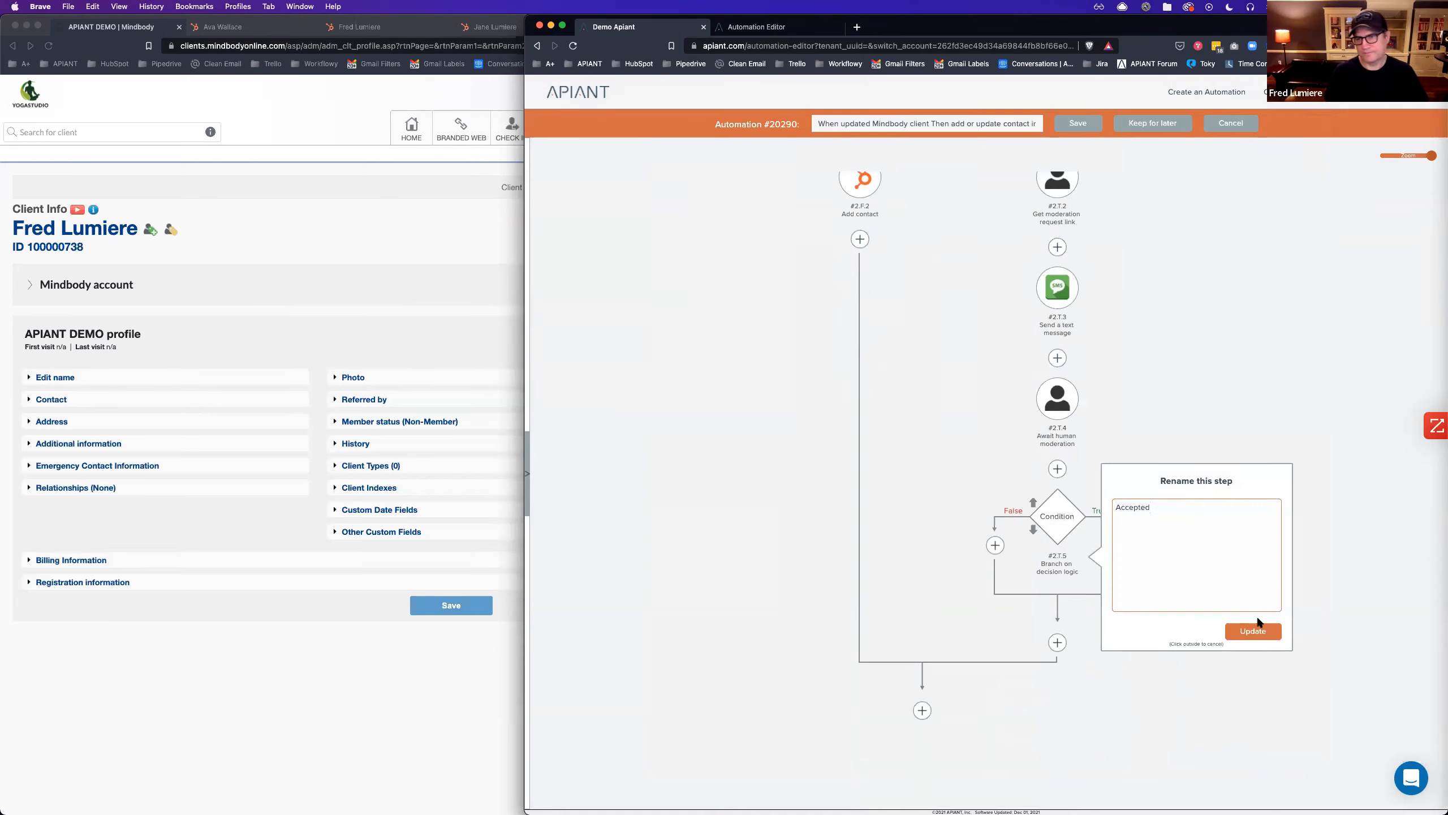
left_click(1253, 631)
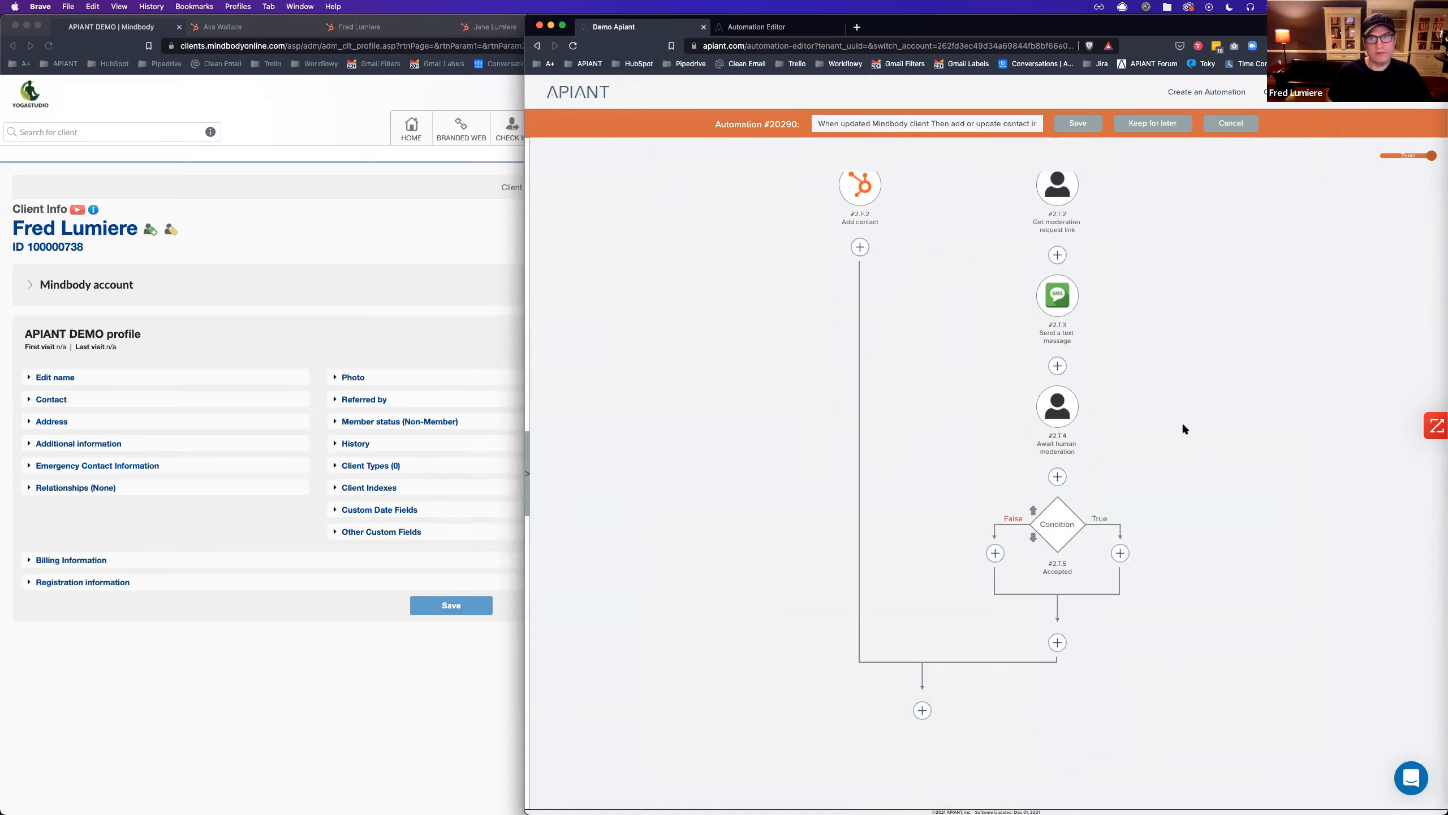
scroll(1181, 421, "up", 3)
Append 'Would you like to merge these contacts in HubSpot' to the moderation link description and save.
left_click(1058, 359)
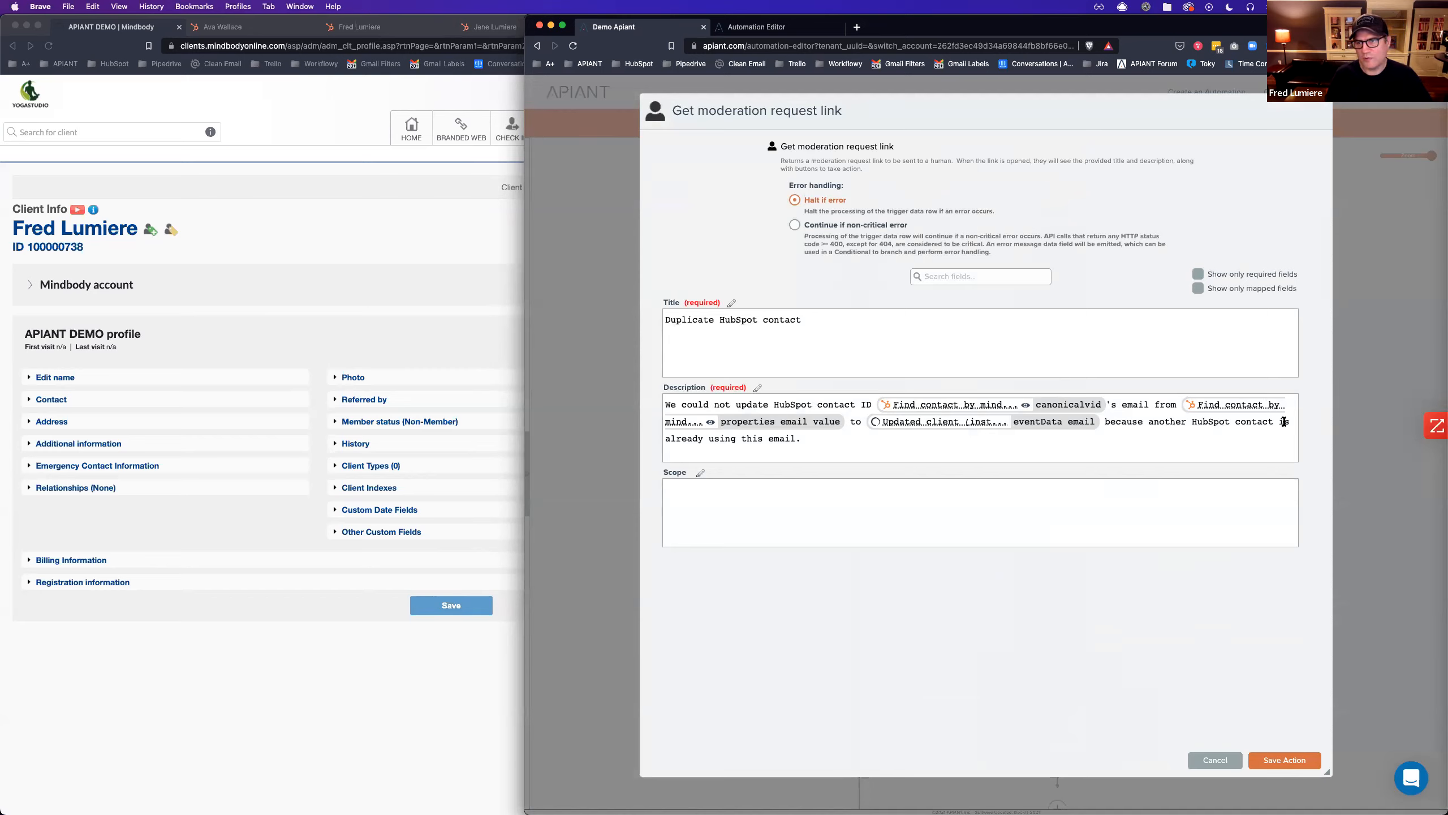
left_click(825, 439)
type("Would you like to merge these contacts in HubSpot?")
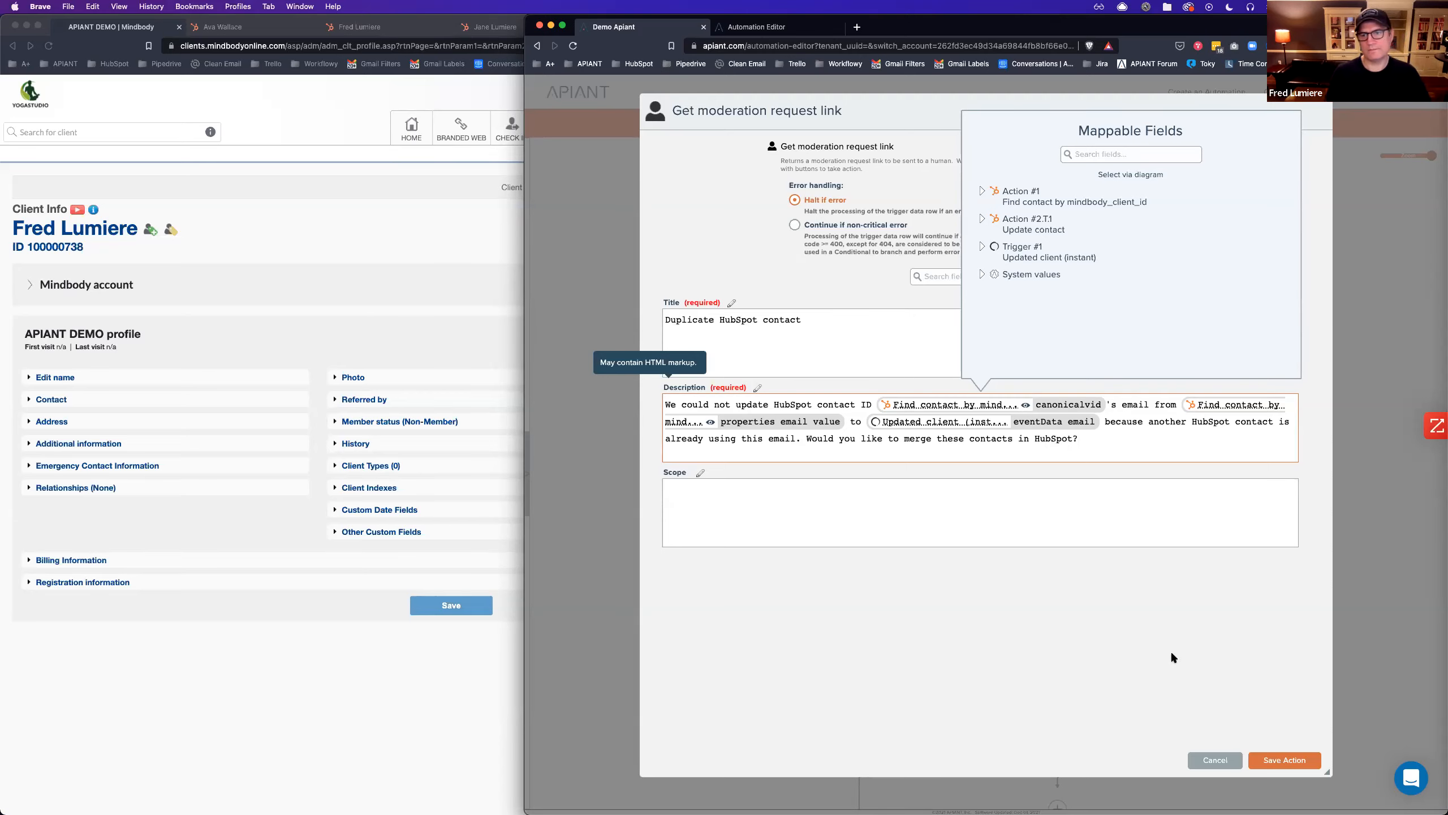
left_click(1276, 760)
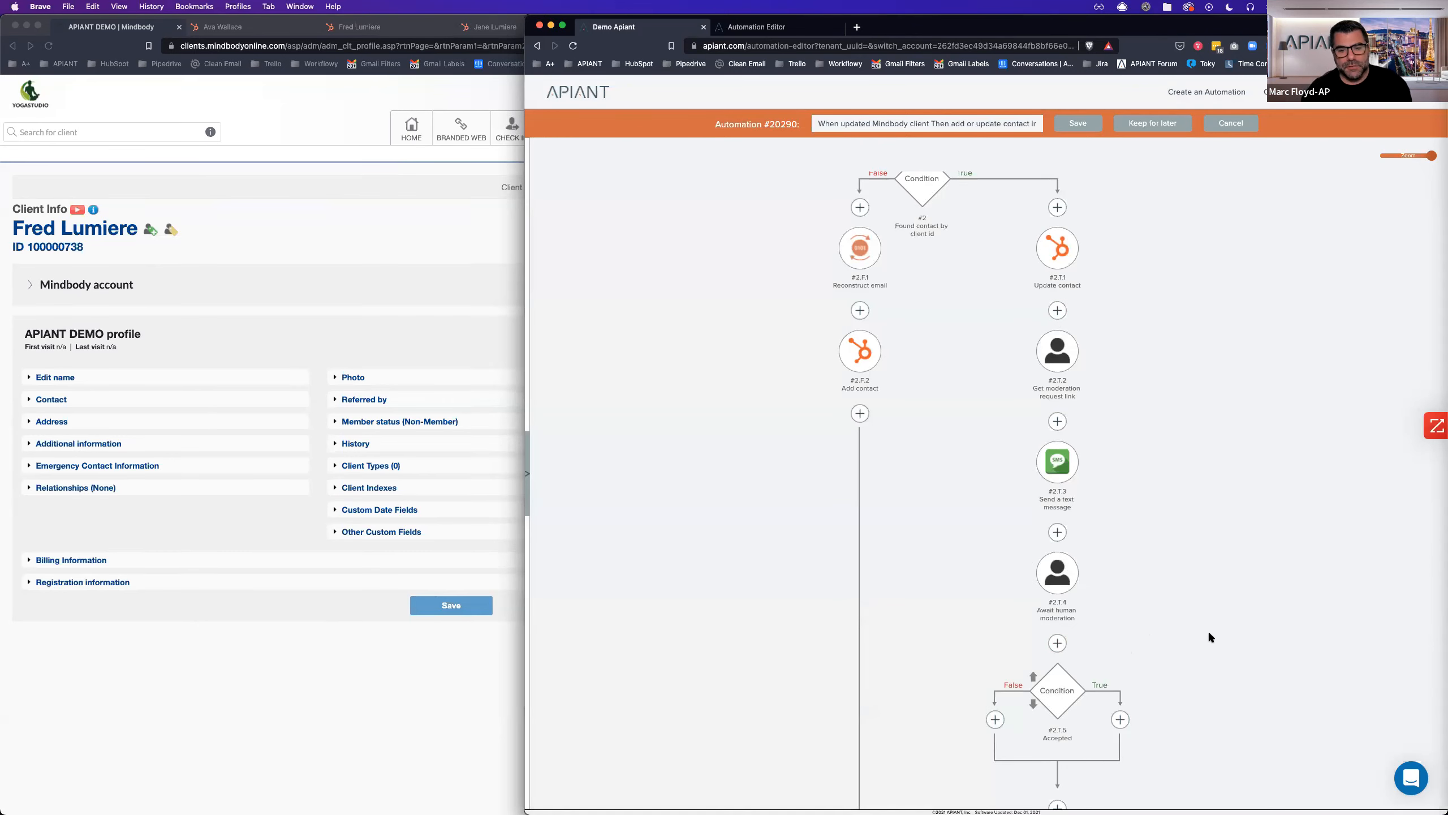
scroll(1208, 636, "down", 3)
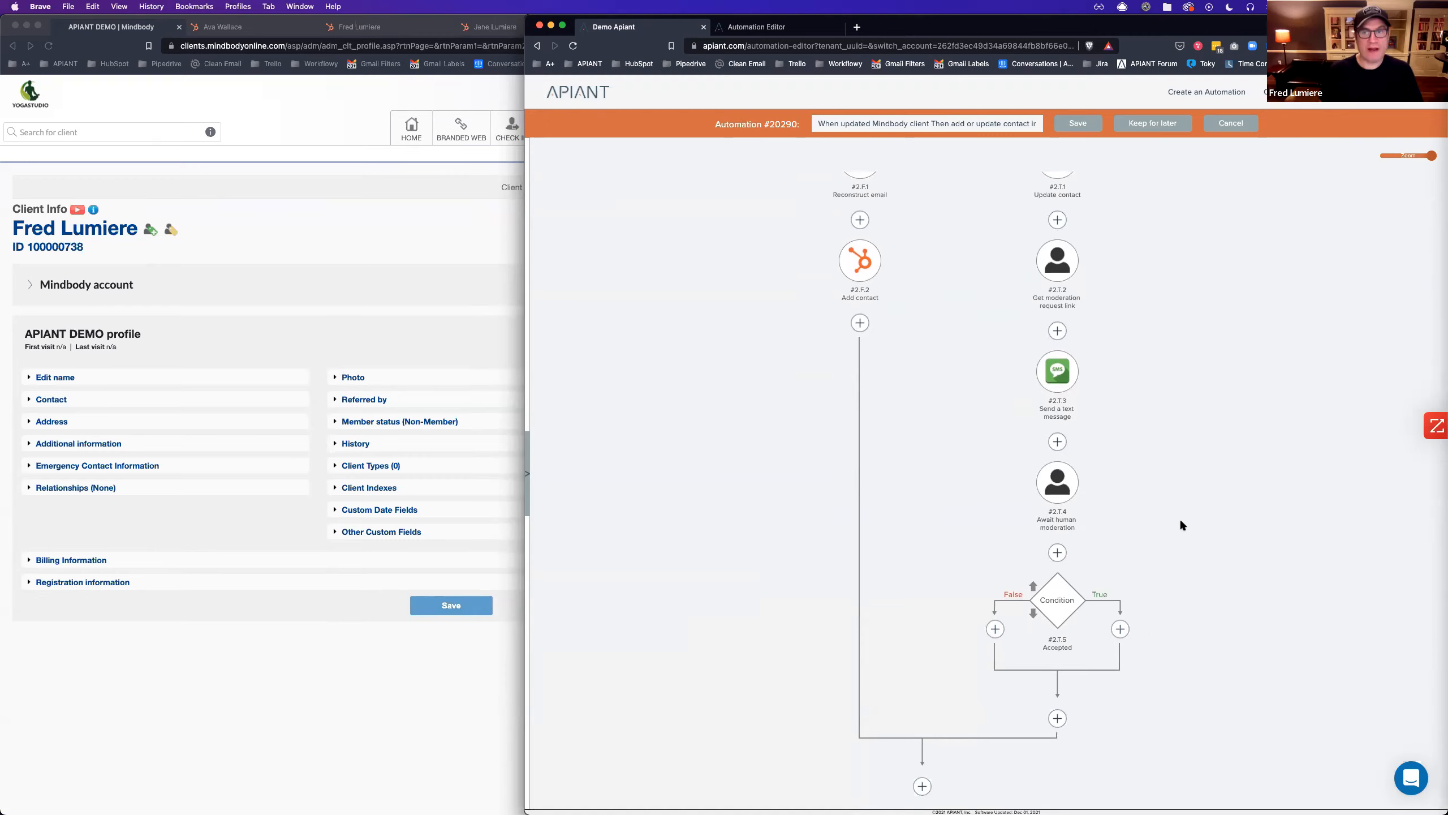
scroll(1179, 517, "up", 5)
scroll(1198, 516, "down", 3)
scroll(1196, 520, "down", 1)
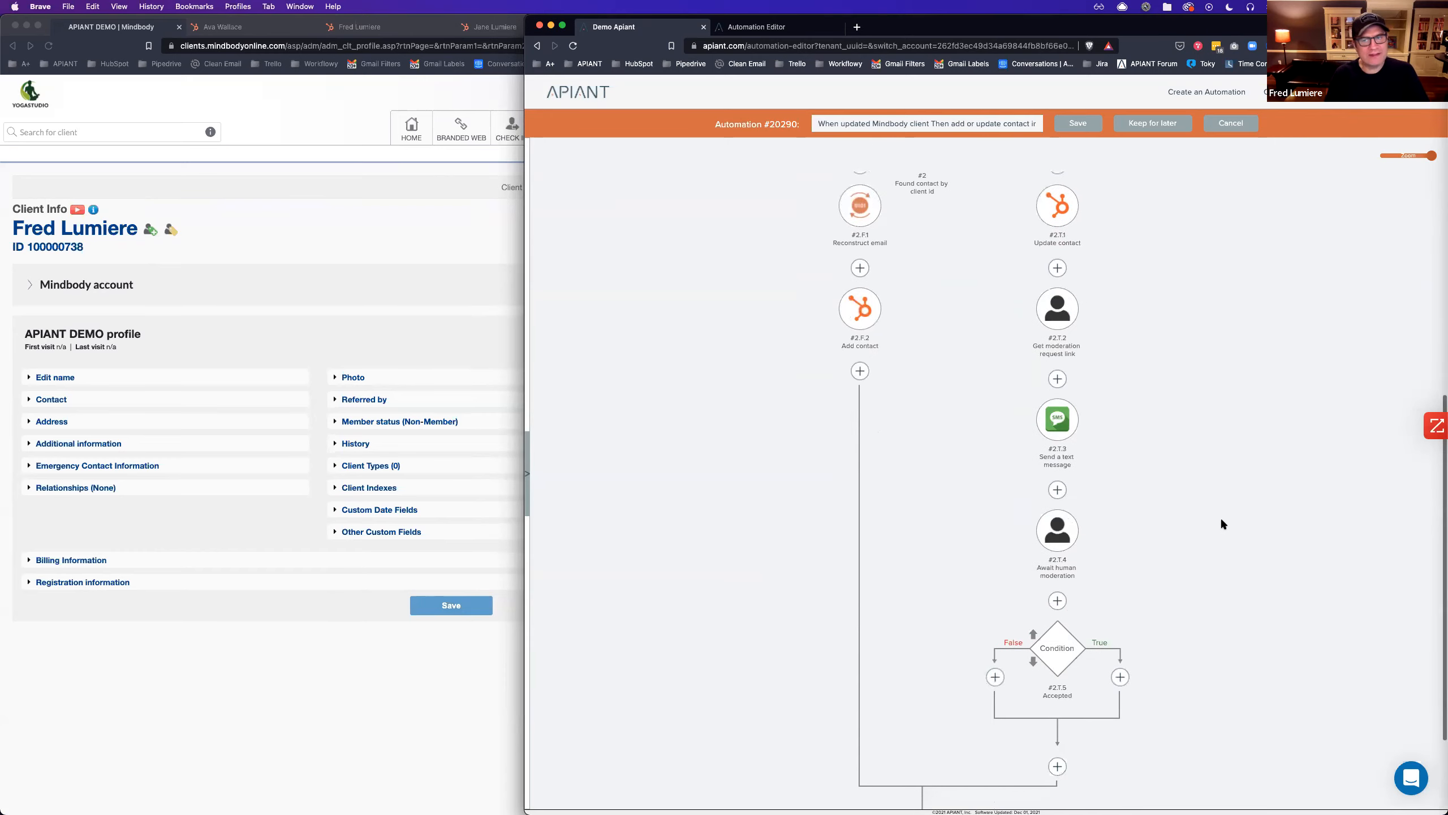
key("super+Tab")
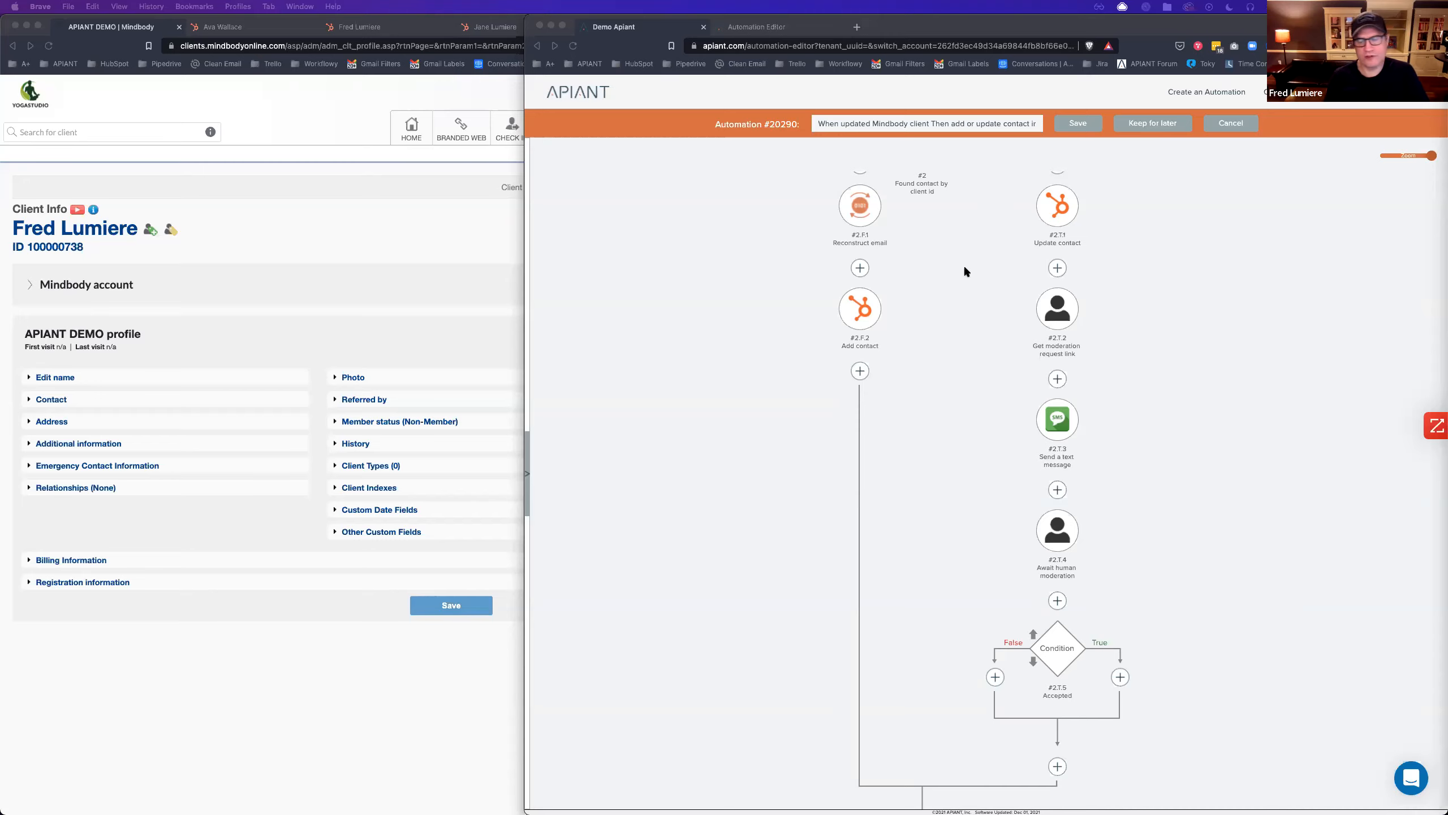
Save automation #20290 as a new version noted 'Added human moderation'.
left_click(1073, 124)
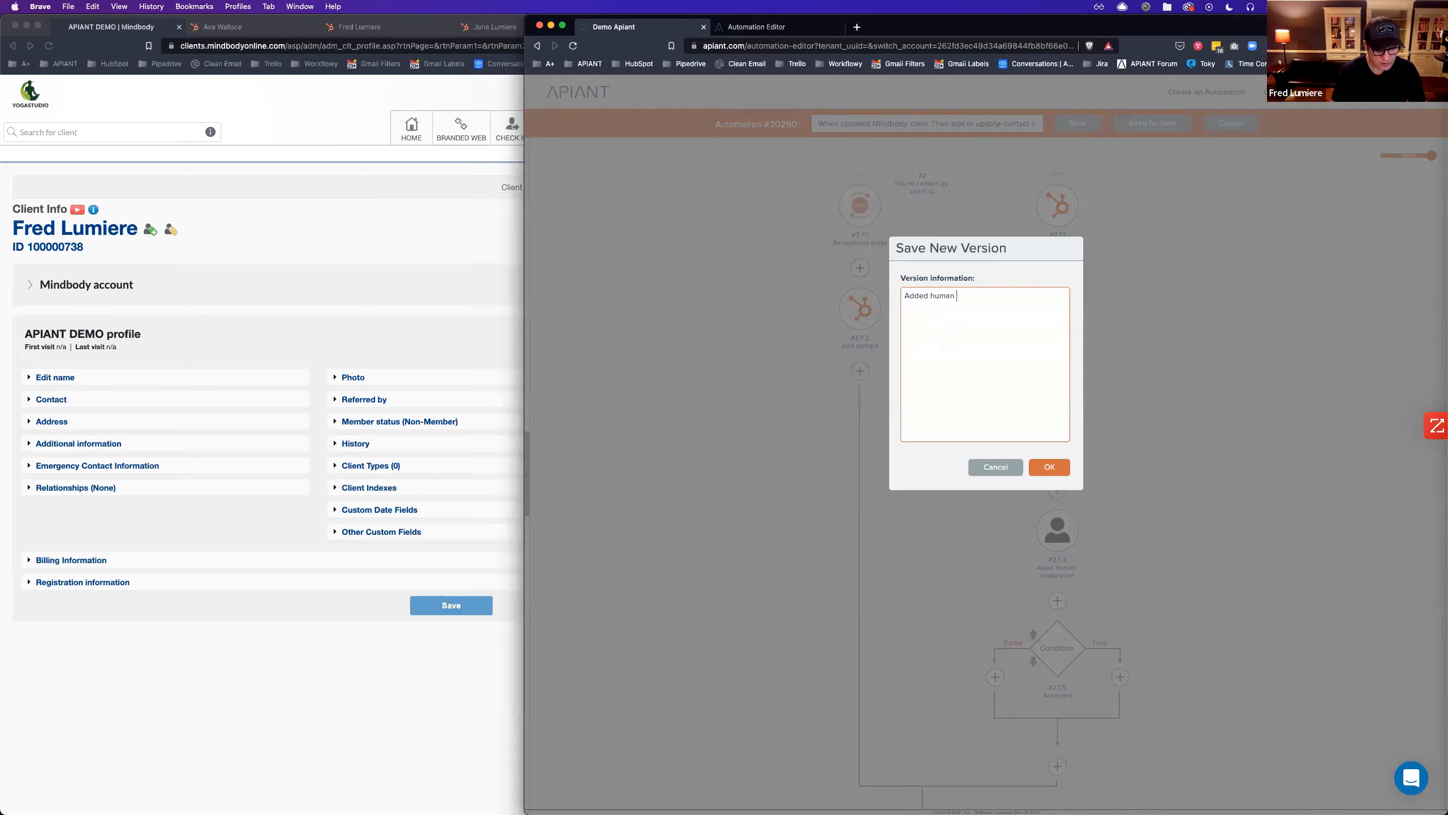
type("Added human moderation")
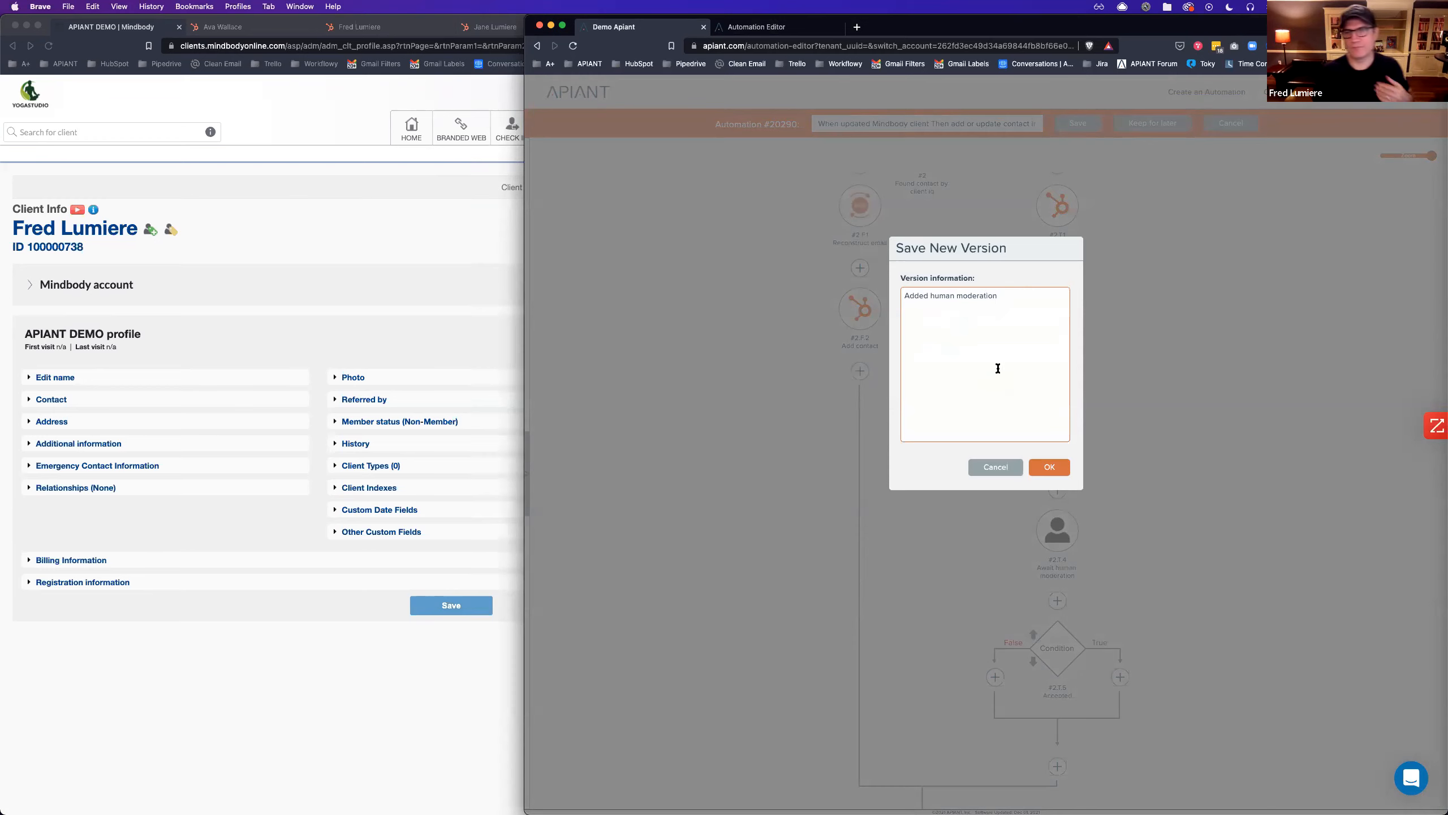
left_click(1038, 467)
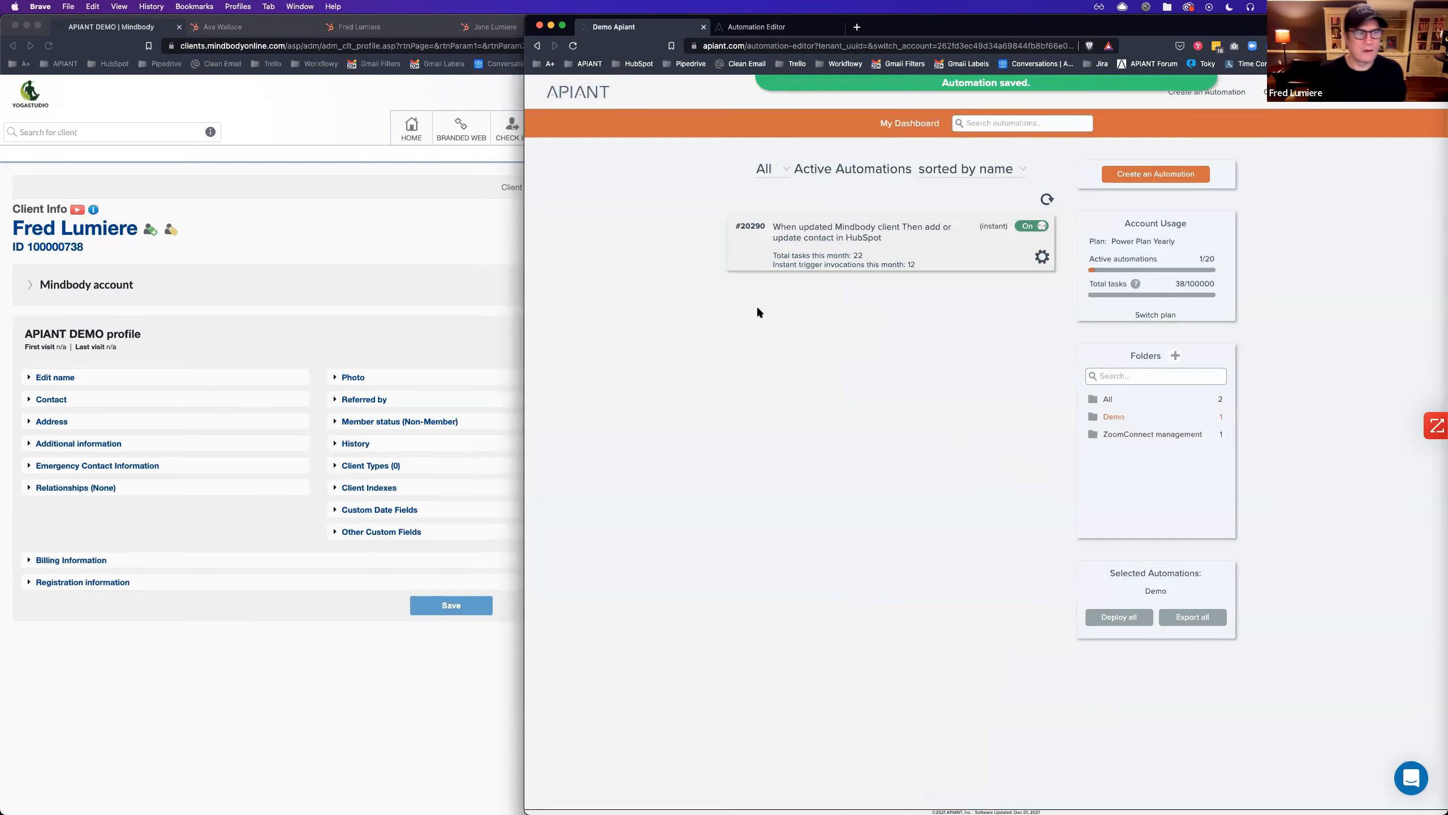
Open the automation's execution history with the status filter set to All.
left_click(875, 252)
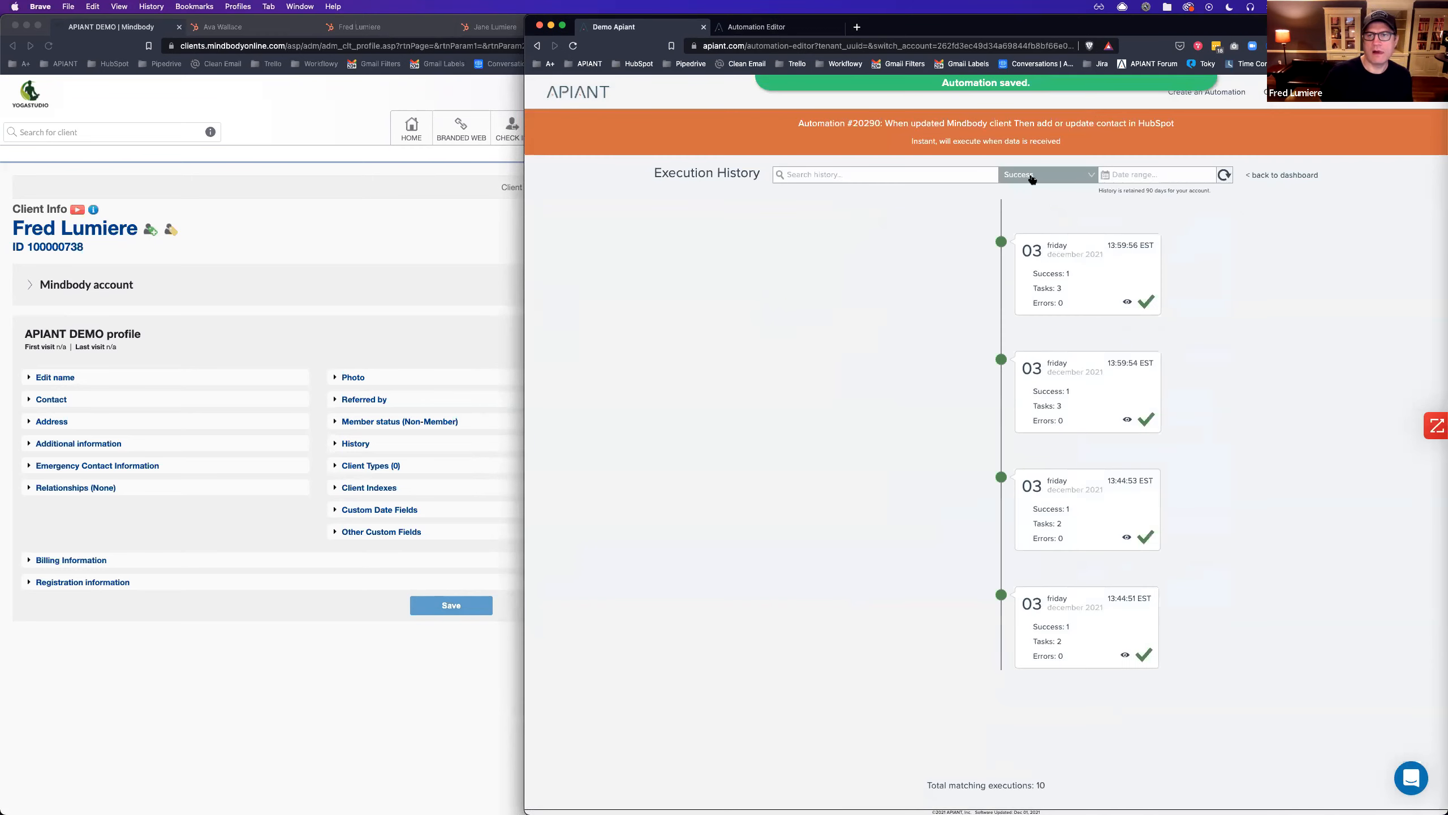
left_click(1072, 174)
left_click(1092, 200)
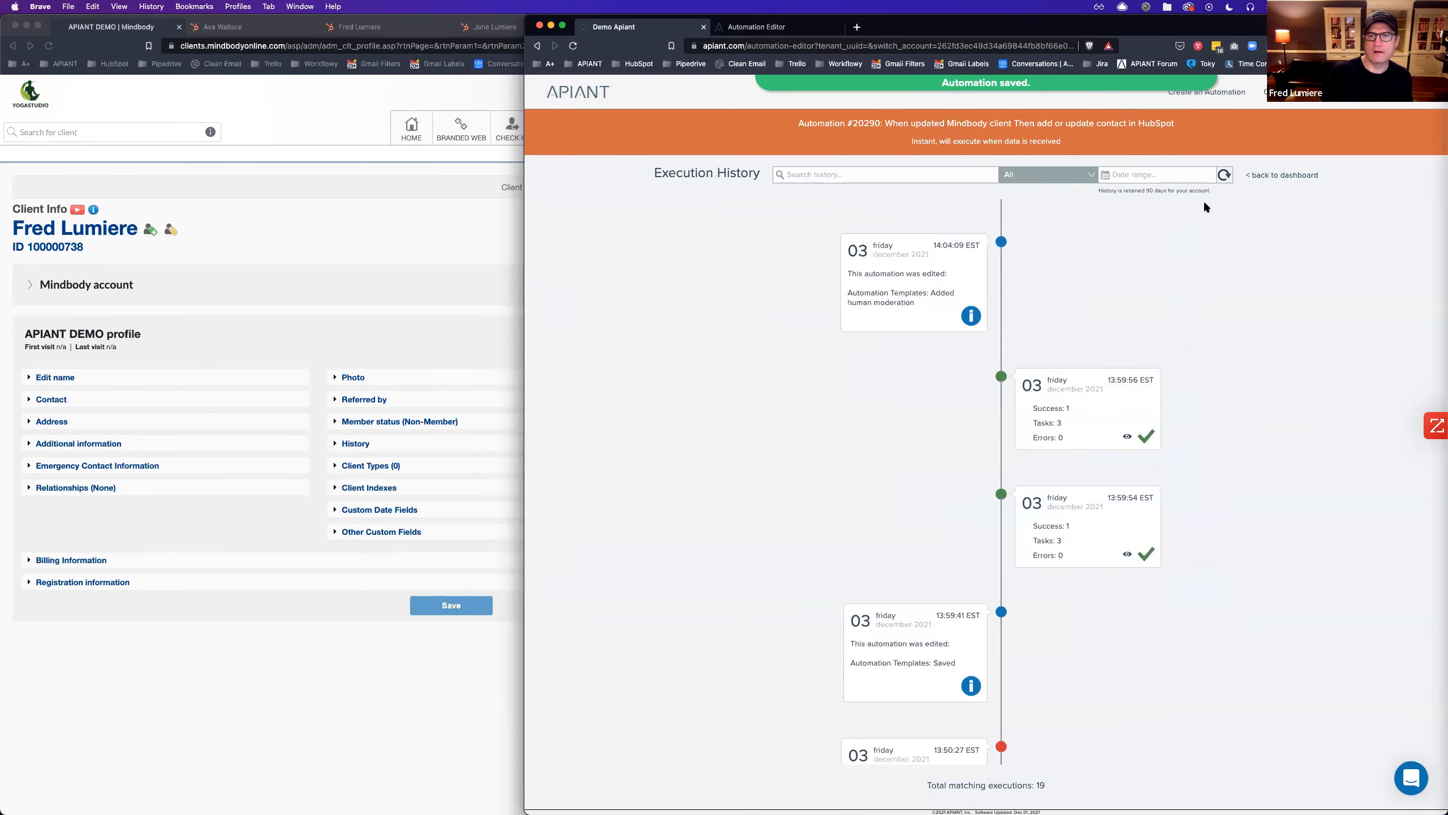
left_click(304, 291)
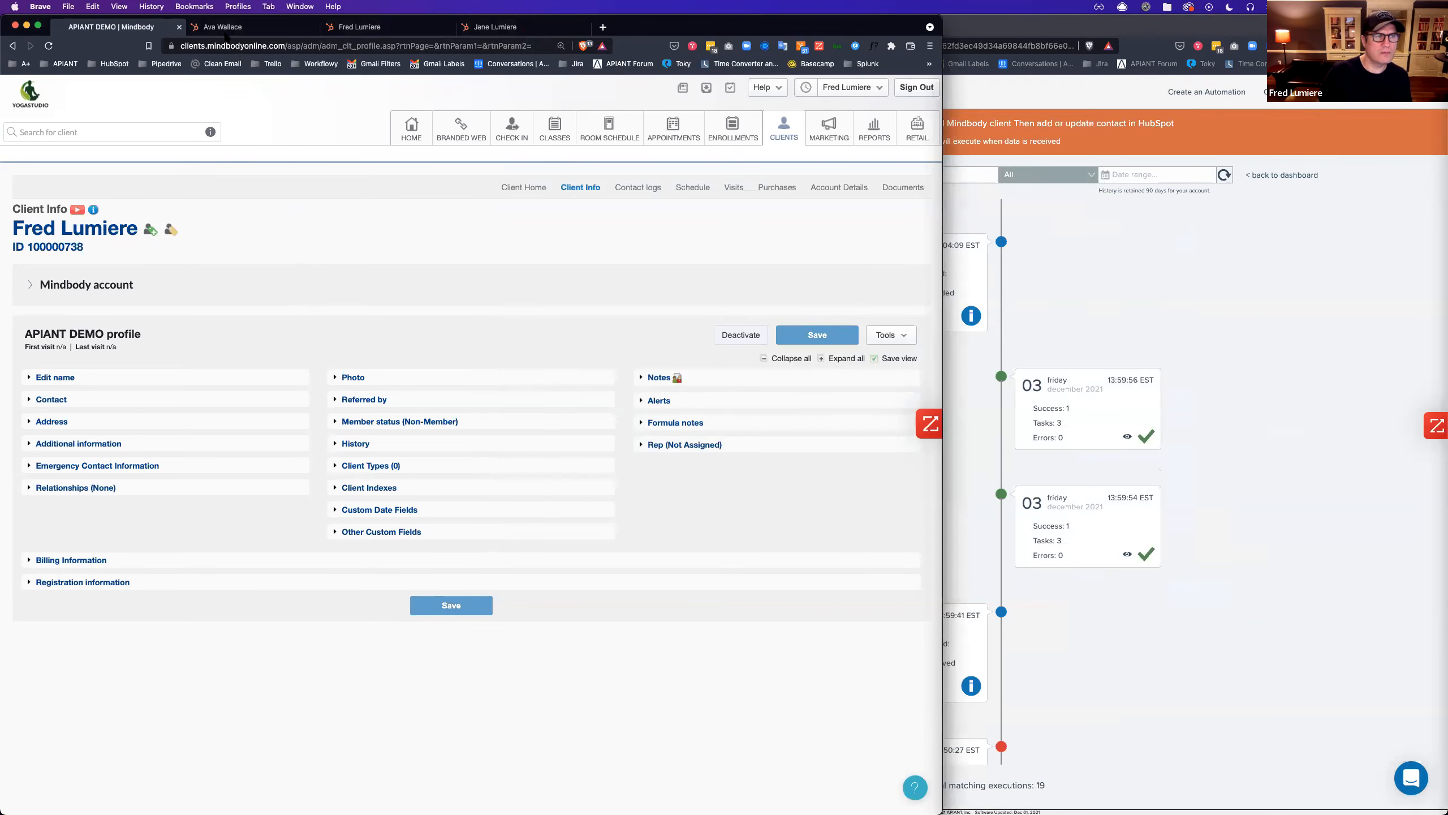
Add another 'note' line to the client's profile Notes and save the Mindbody profile.
left_click(46, 403)
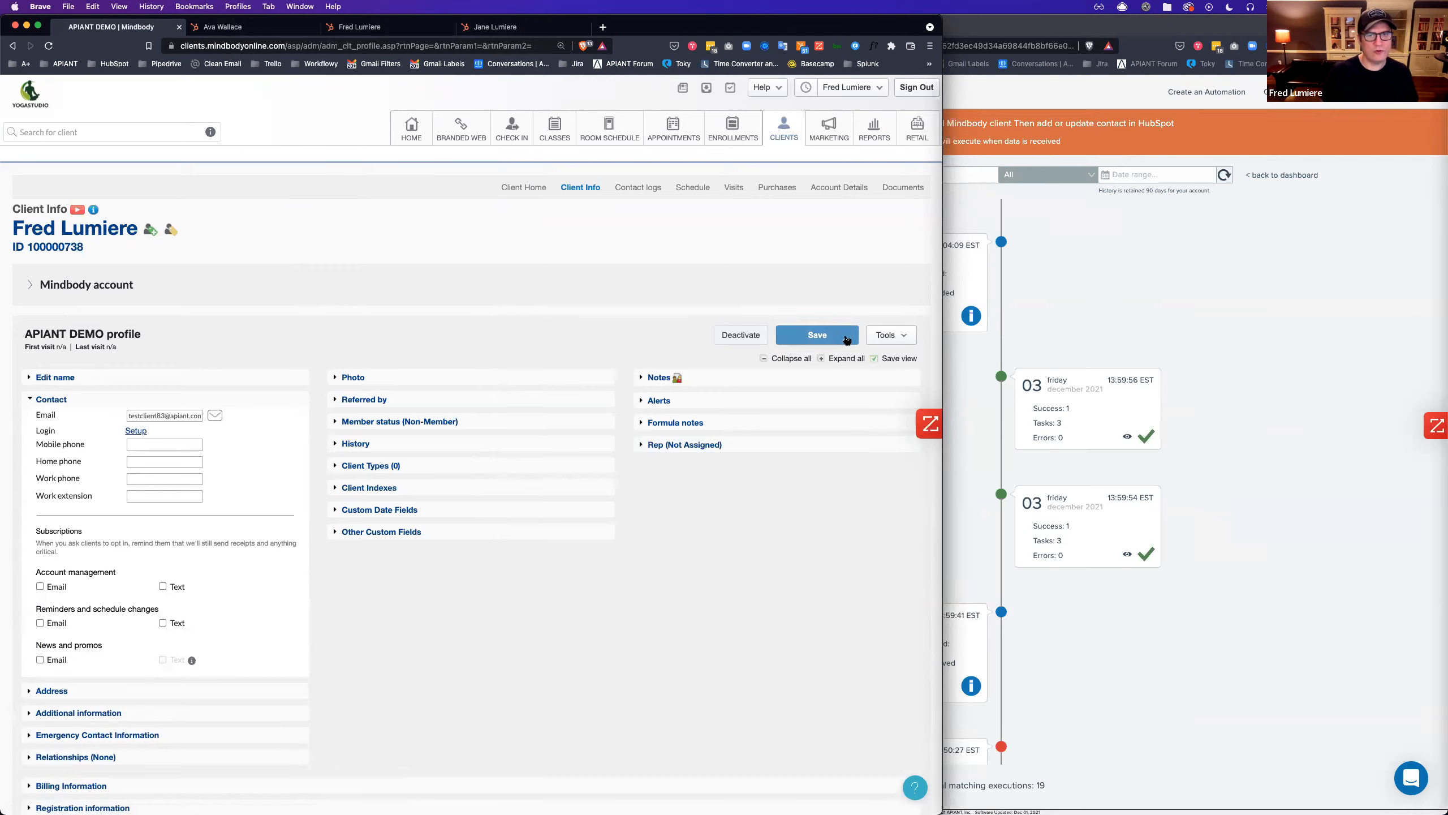
left_click(660, 378)
key("Return")
type("note")
left_click(805, 336)
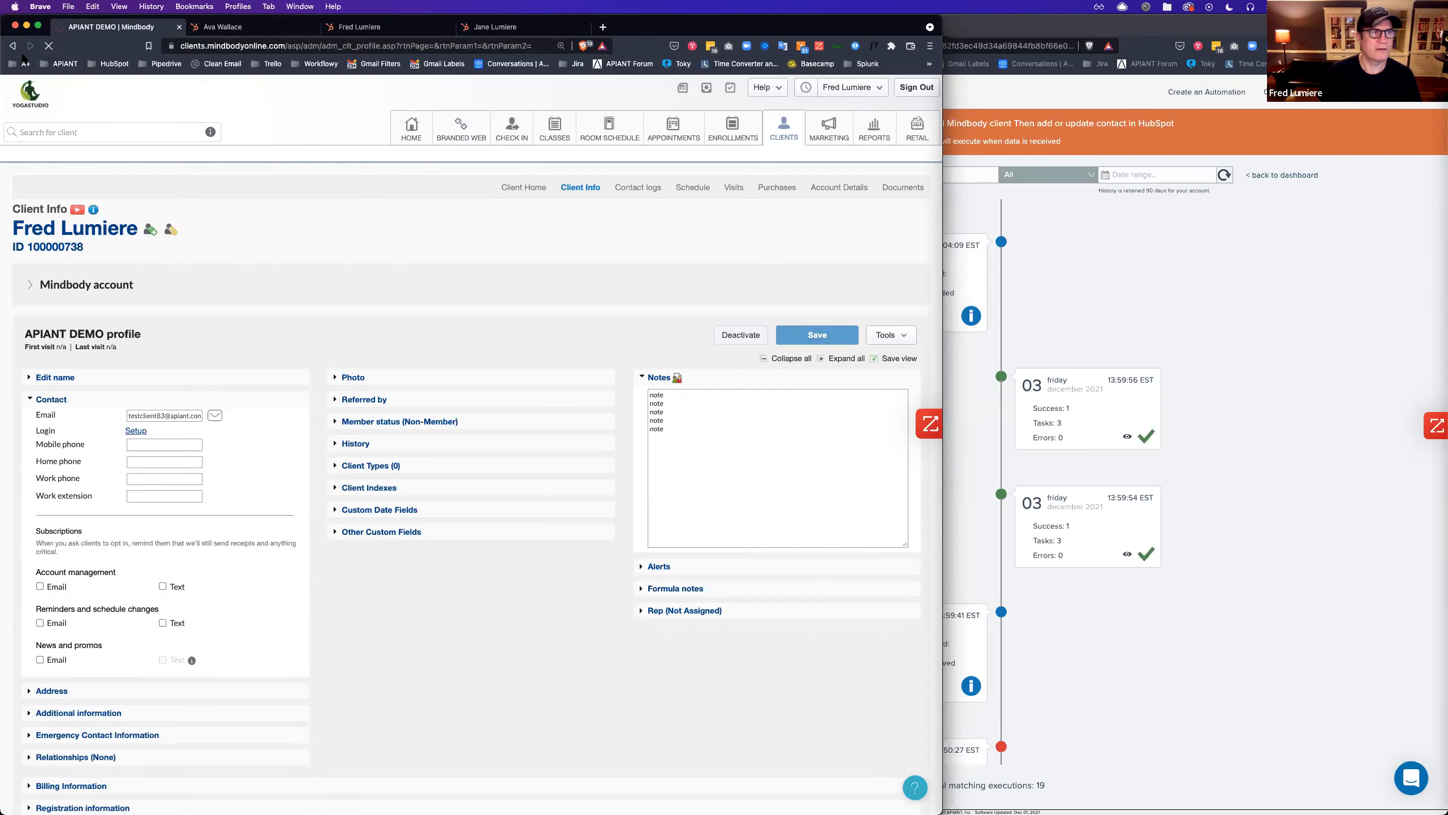
left_click(51, 47)
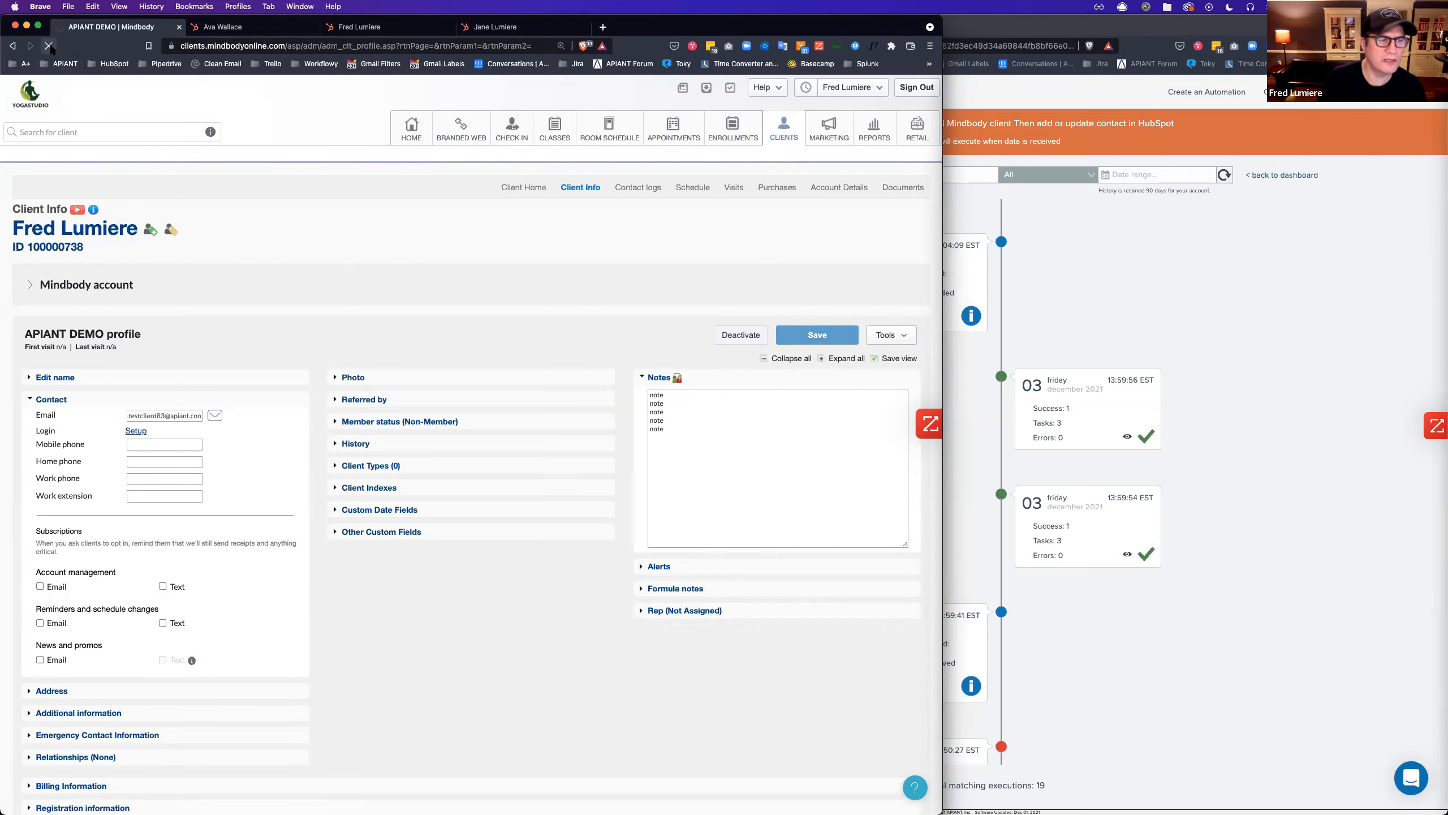
left_click(1293, 291)
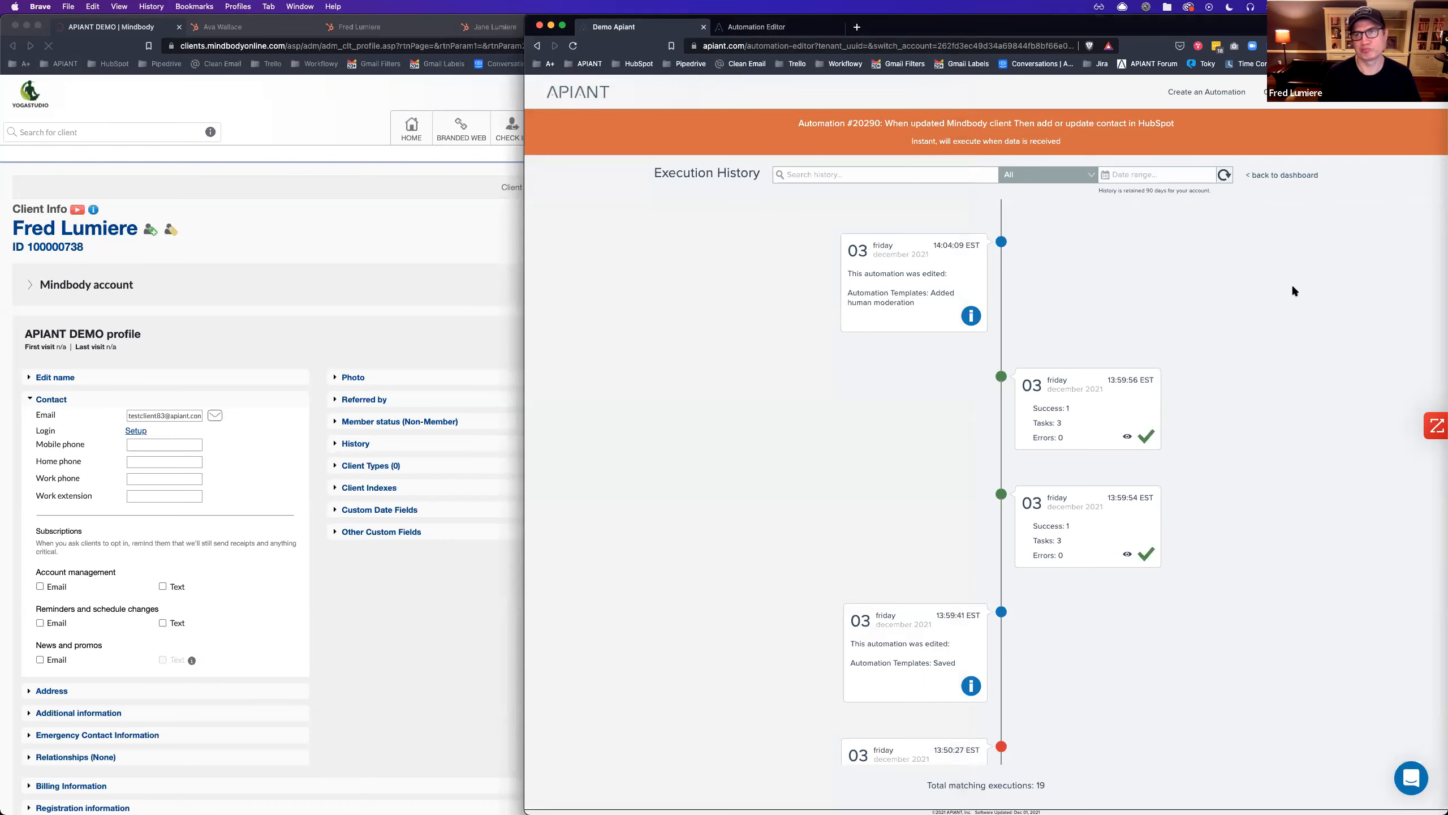
left_click(486, 267)
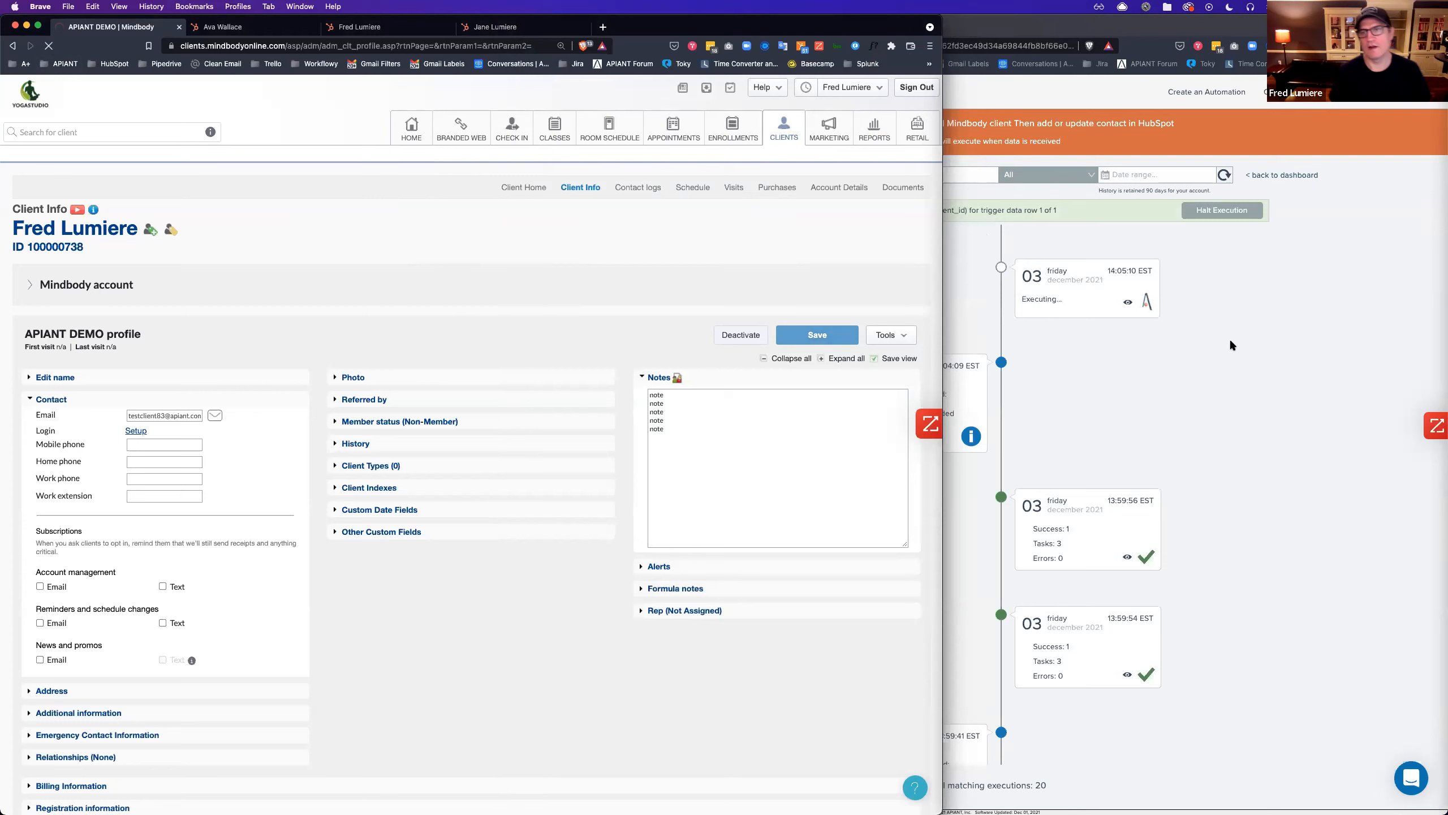
Open the execution flow for Data row #1 of the newest 14:05:15 run.
left_click(1196, 350)
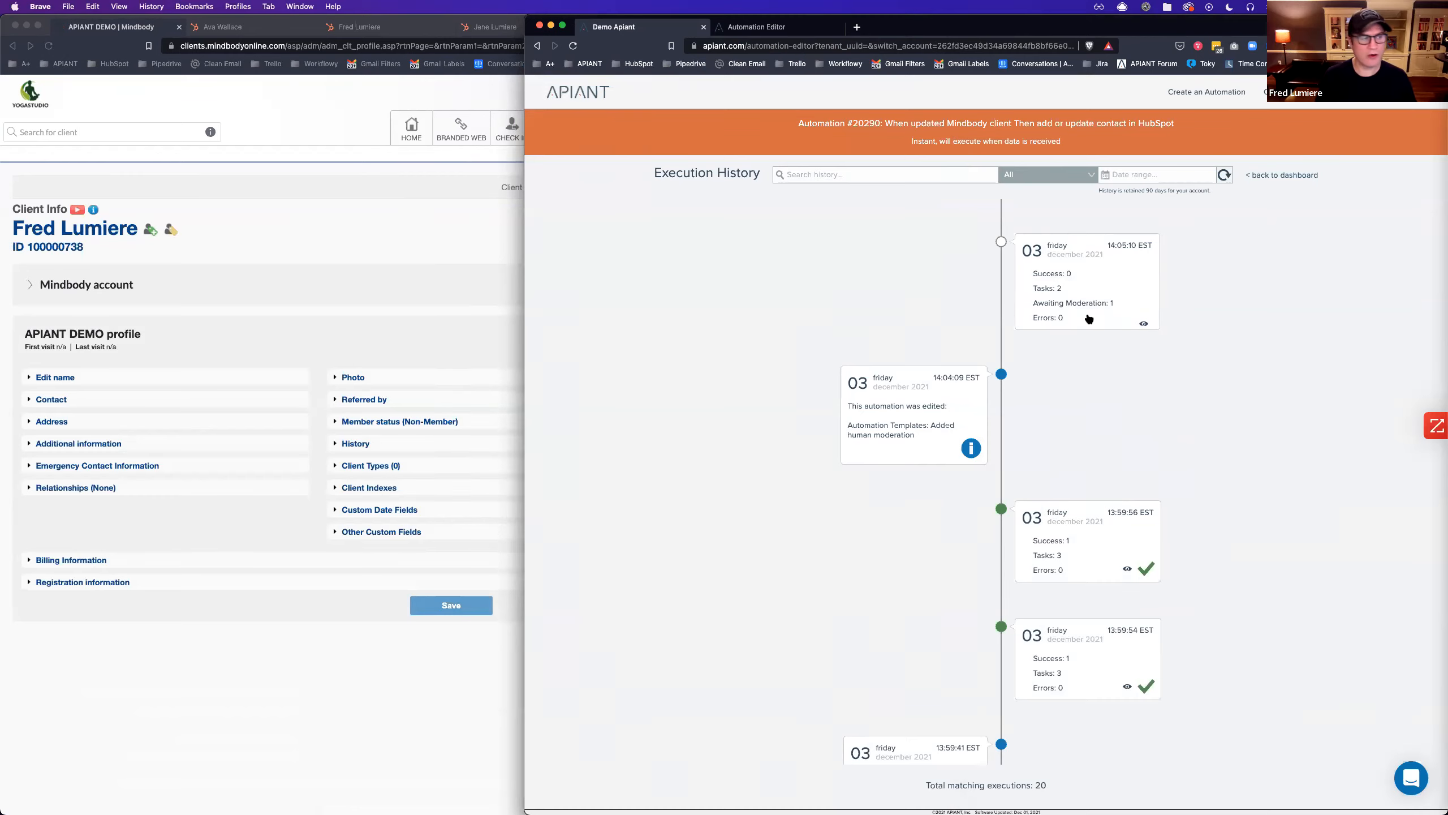
left_click(1081, 309)
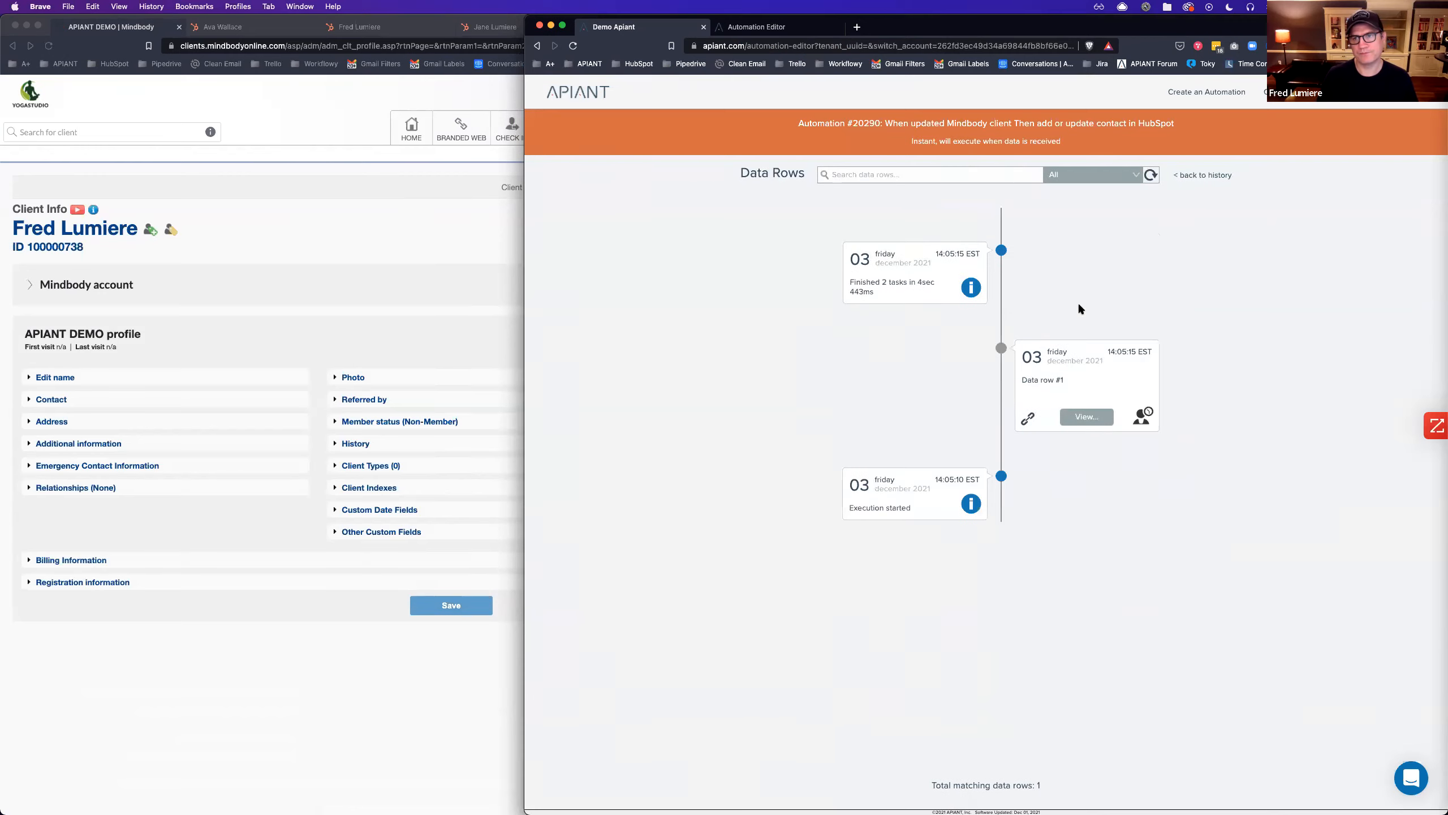
left_click(1078, 378)
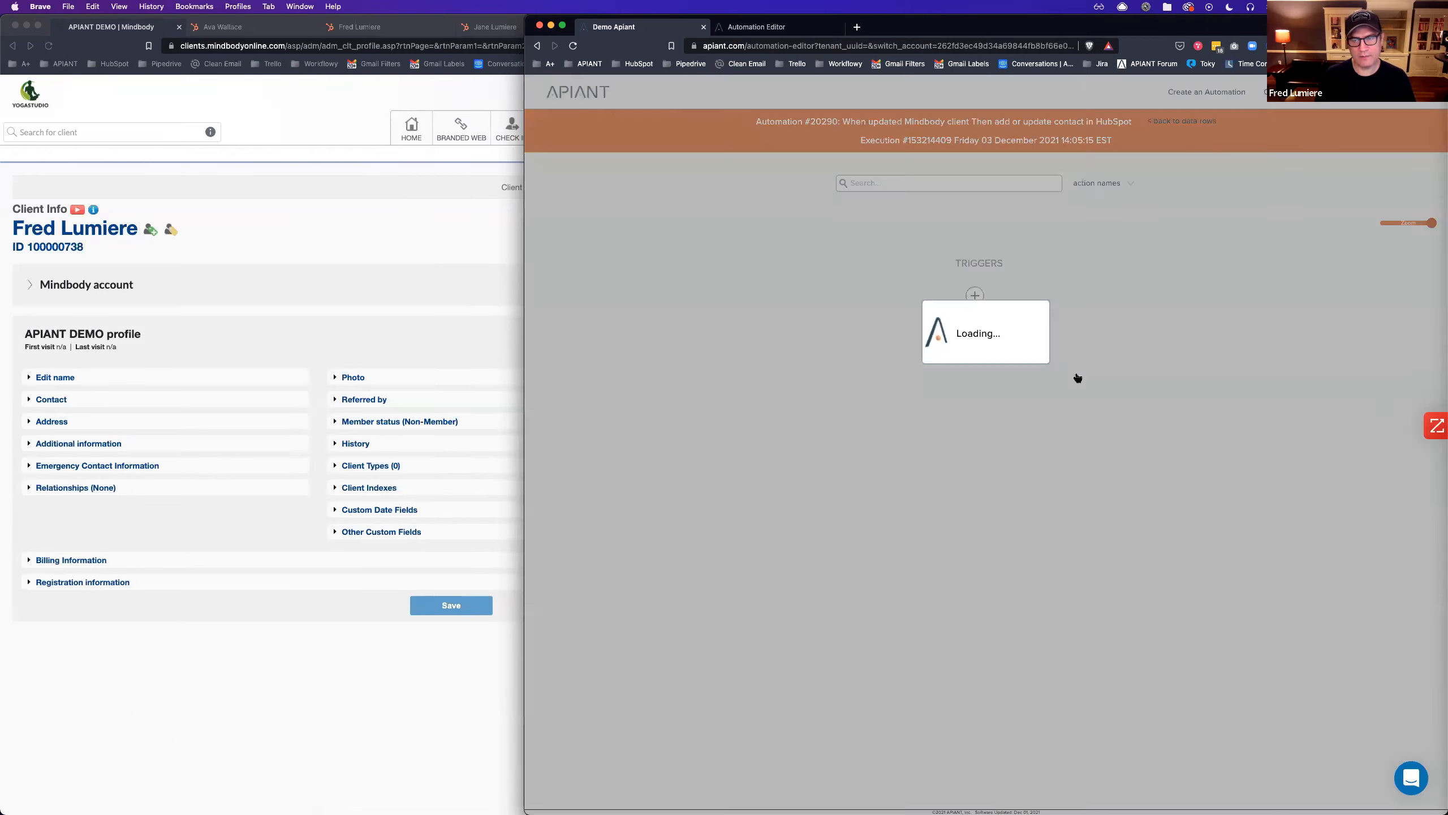
scroll(1163, 349, "down", 5)
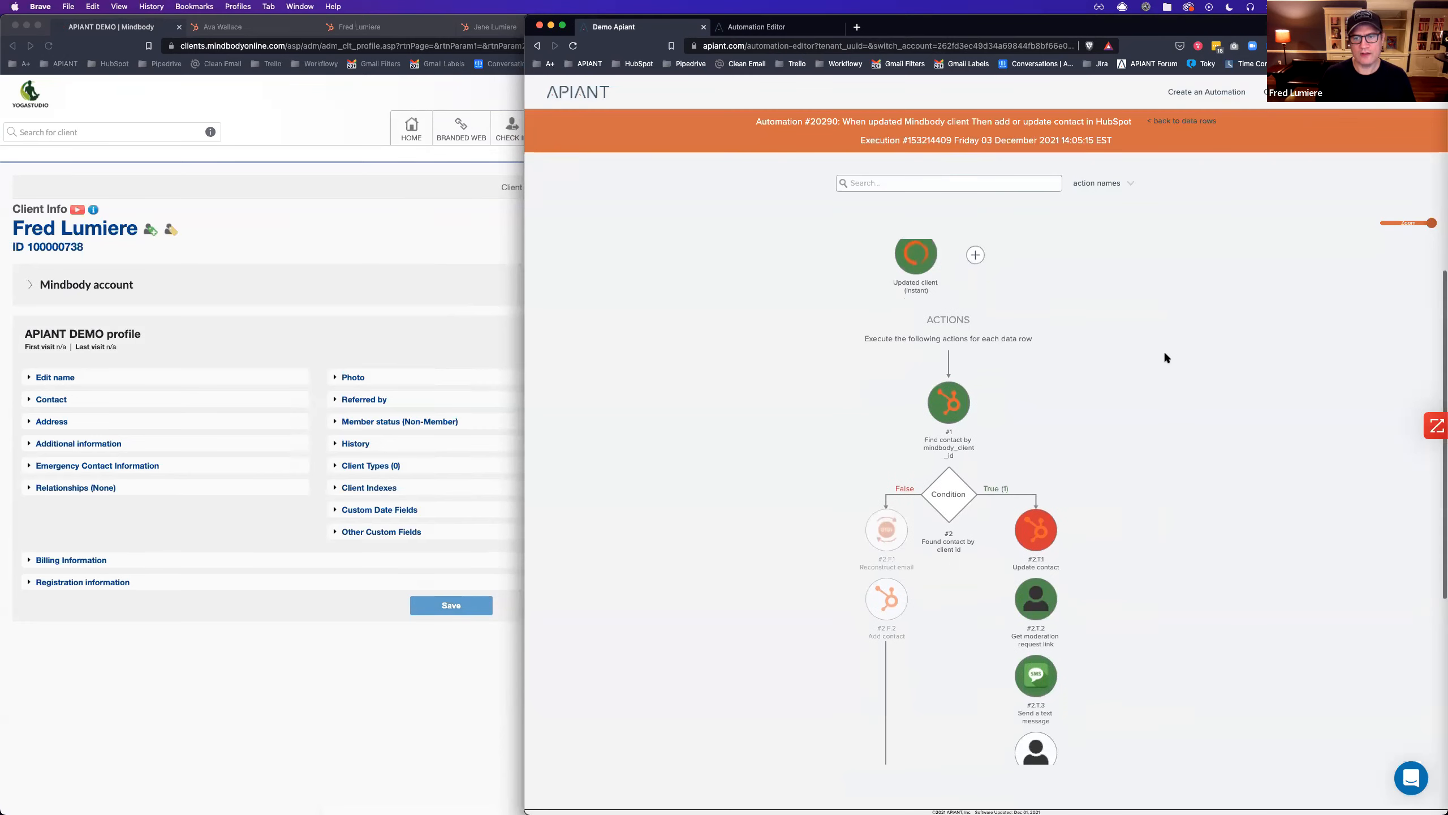
scroll(1095, 365, "down", 3)
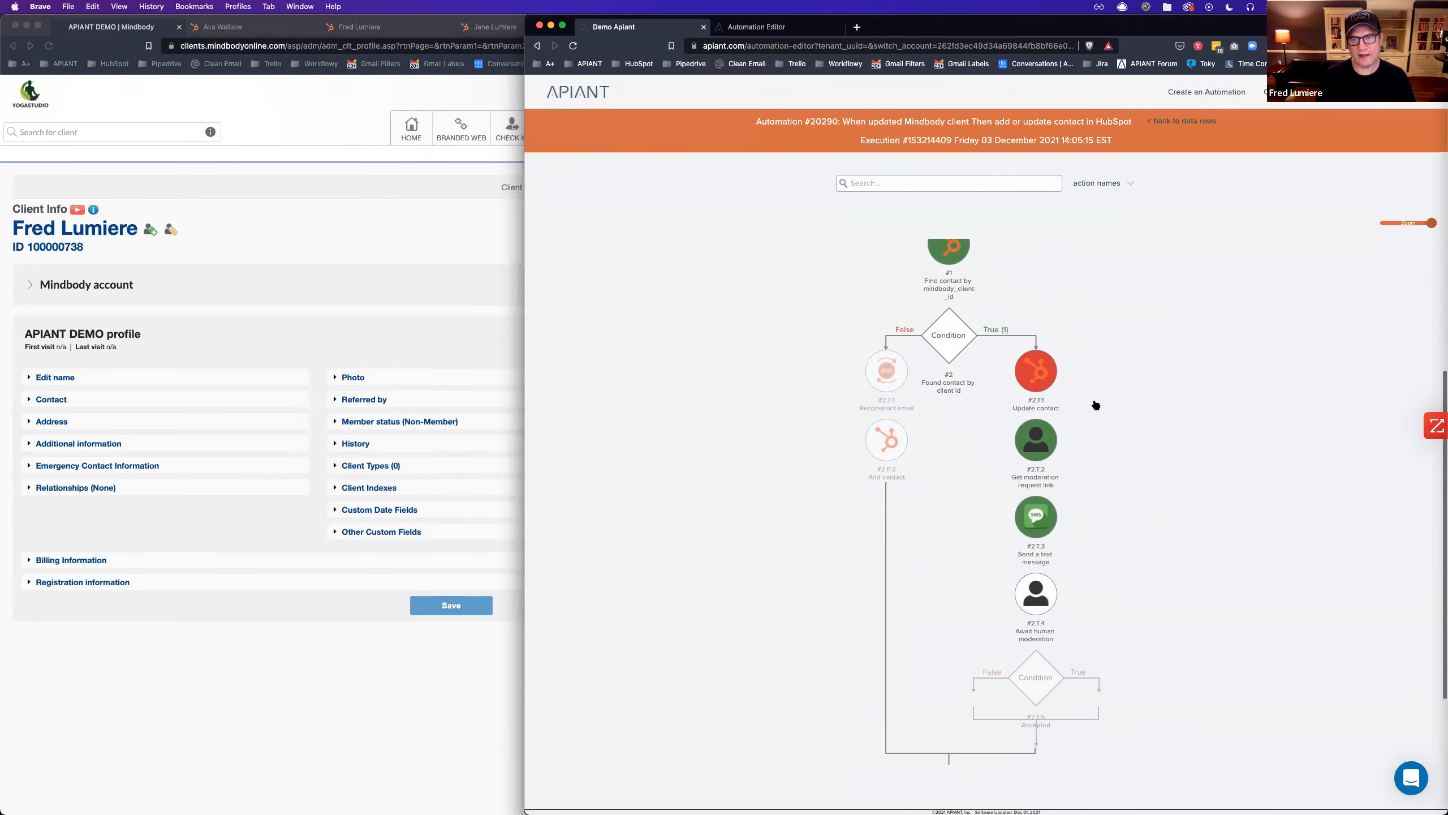
Inspect the Update contact, Get moderation link and Send a text message step details.
left_click(1035, 374)
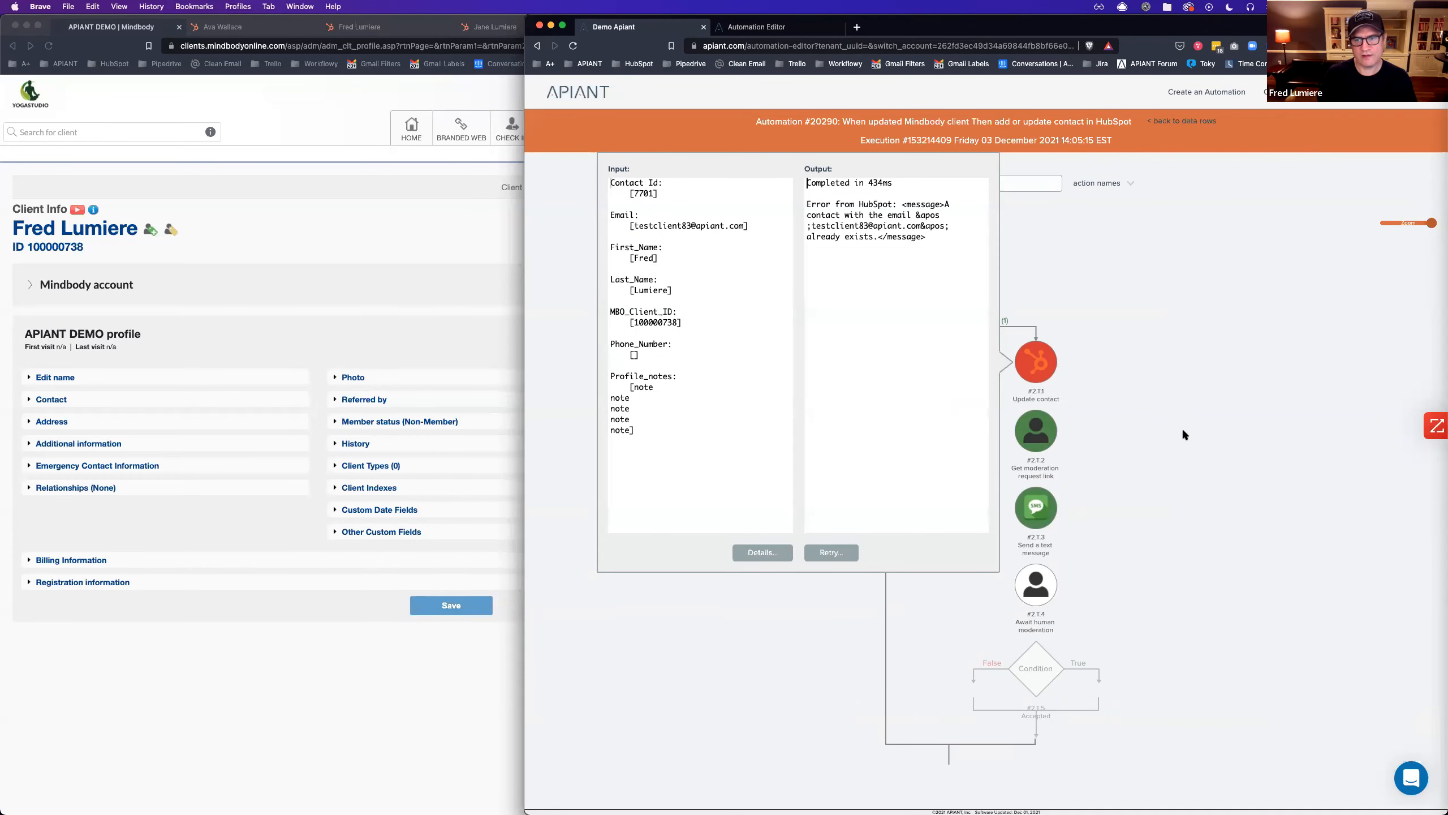
left_click(1033, 444)
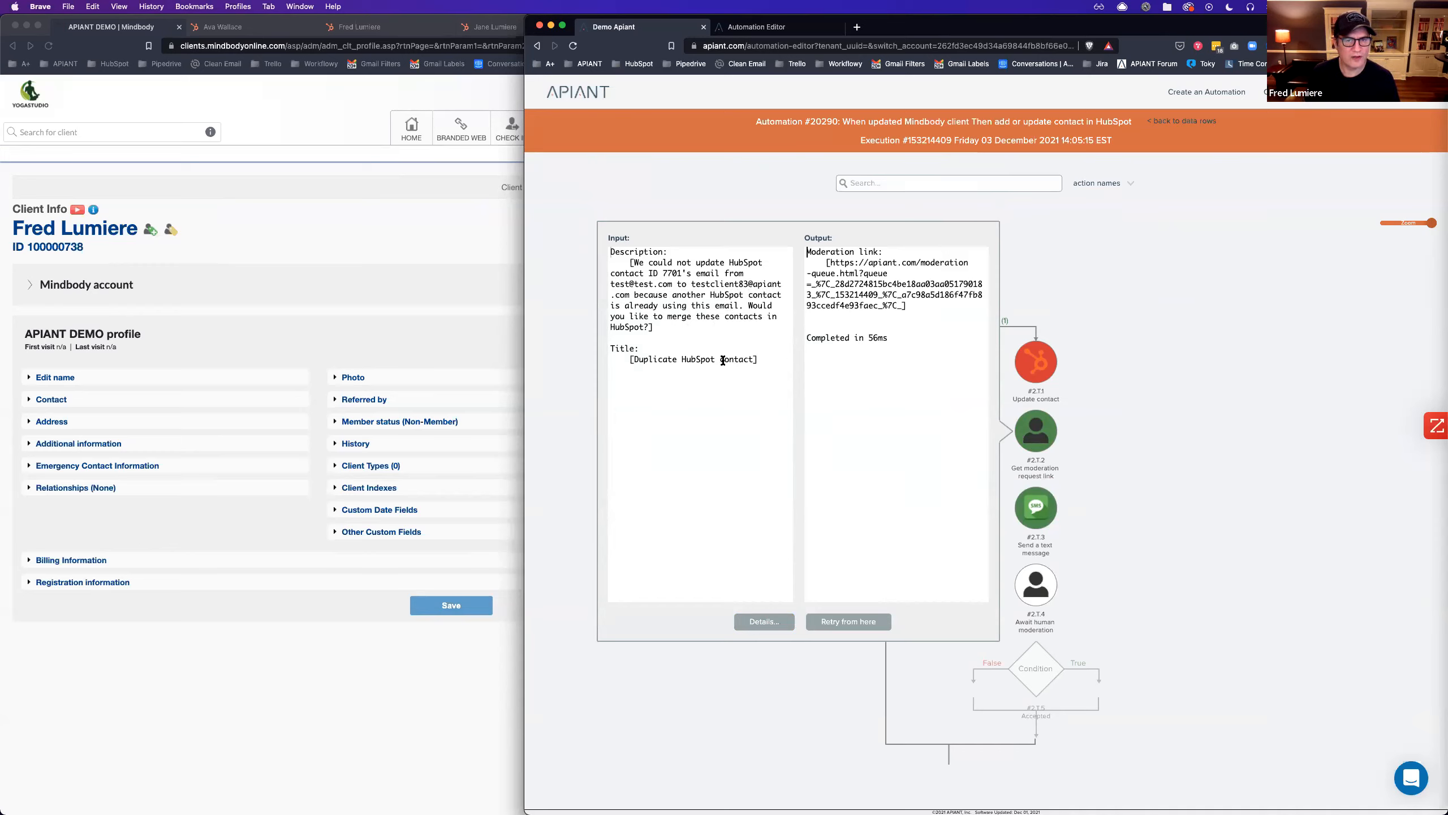
left_click(1206, 446)
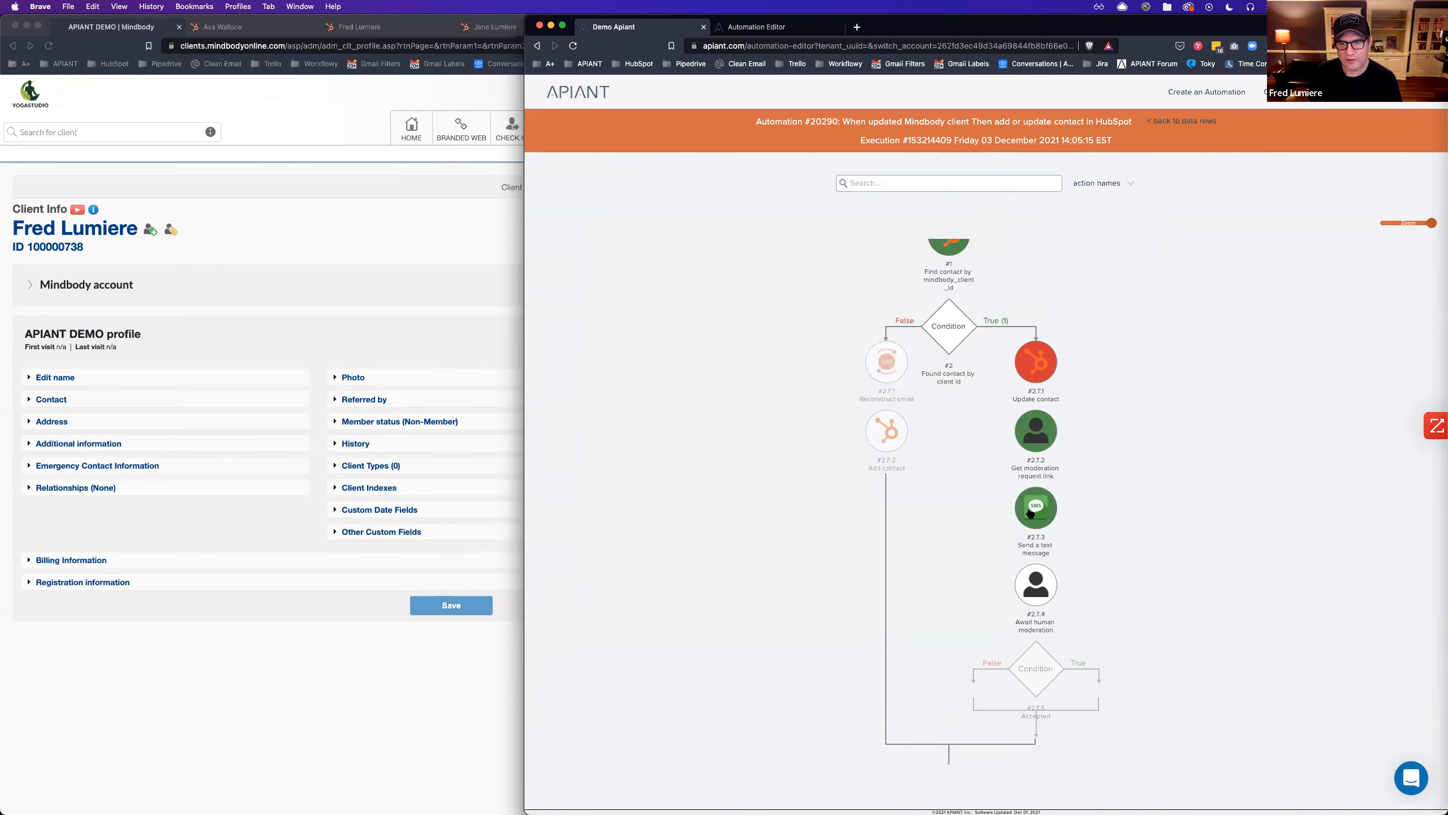
left_click(1031, 513)
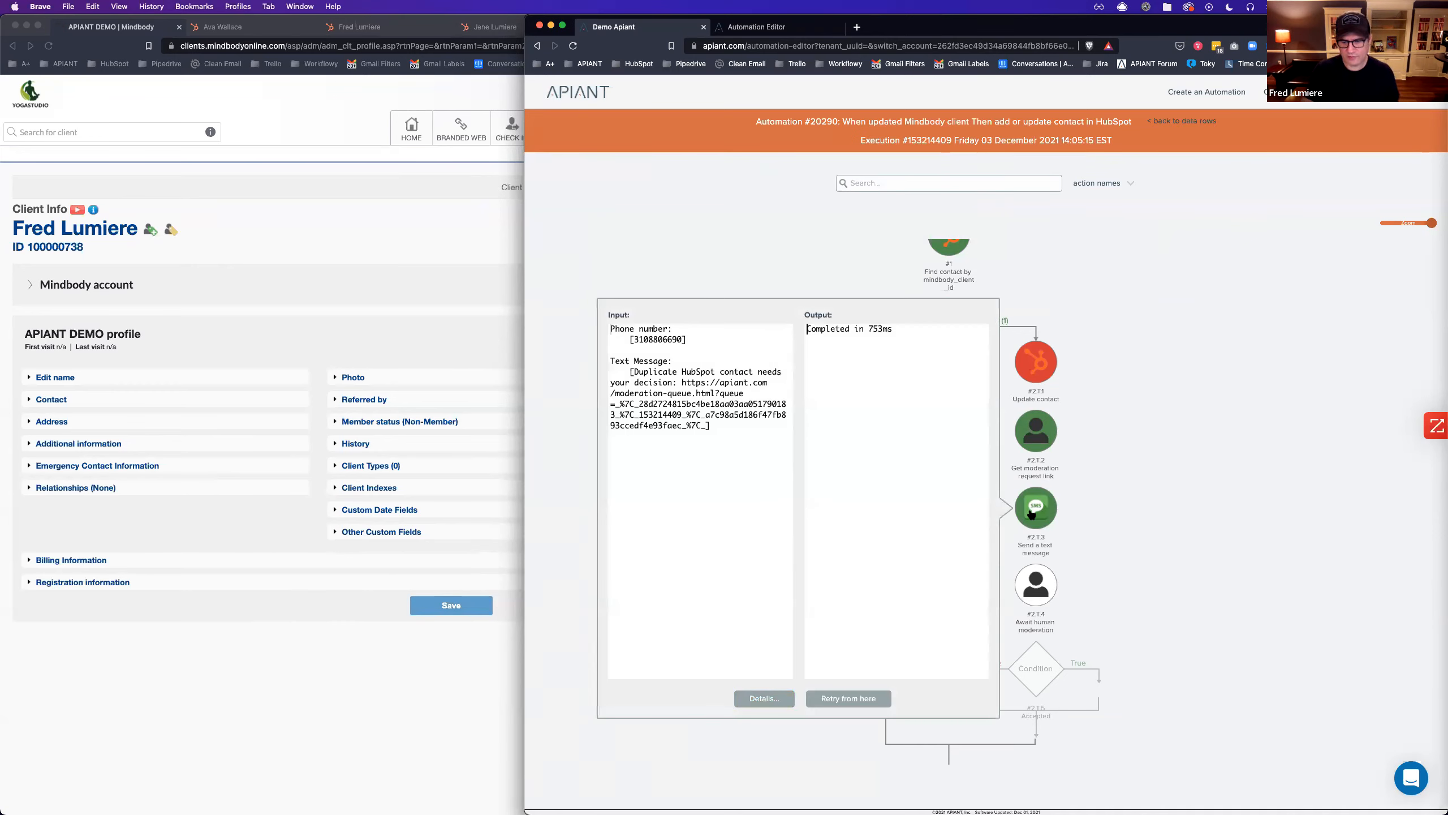
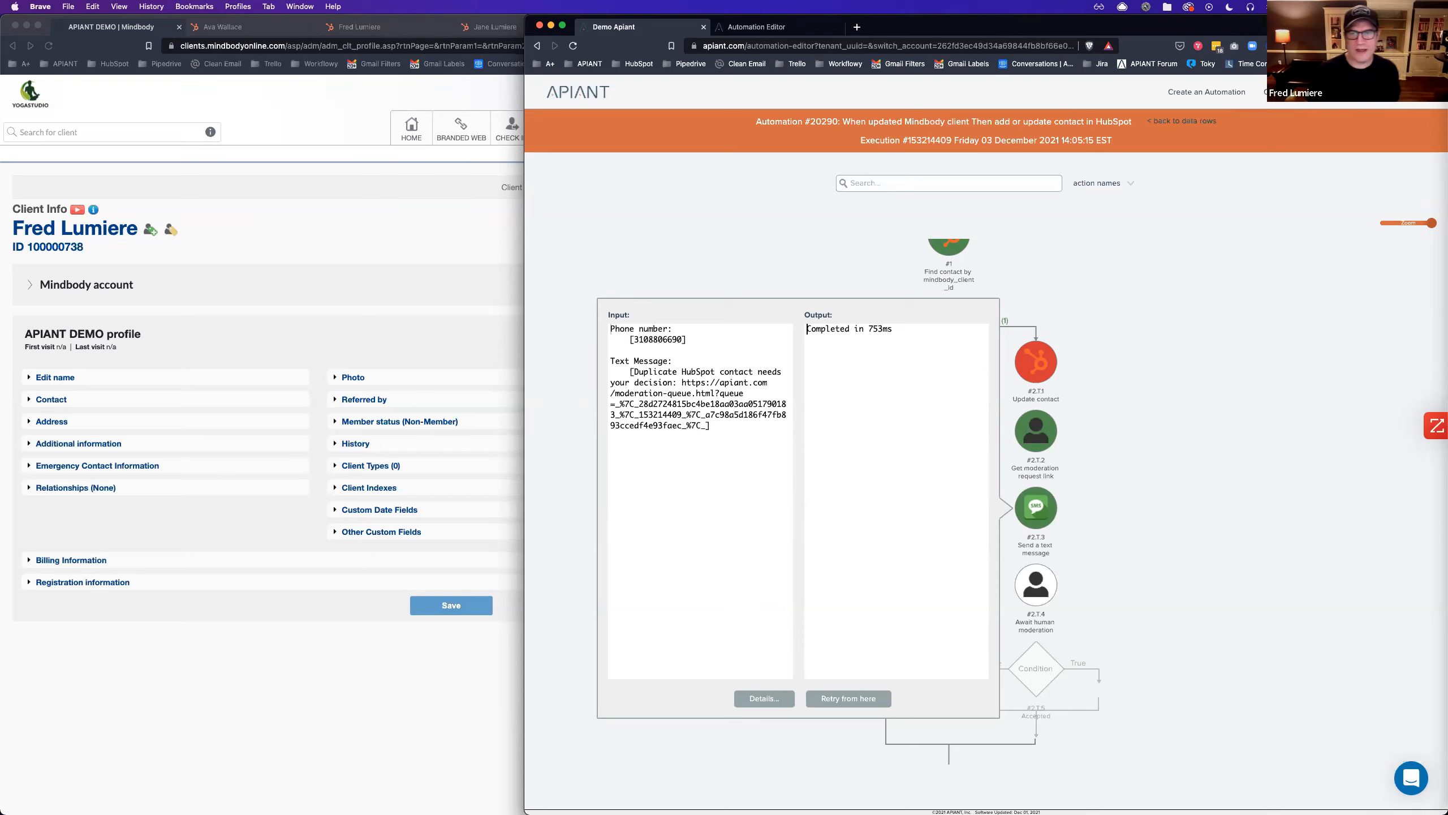
Close the step details, go back to the data rows, and open the row's pending moderation item.
left_click(1179, 129)
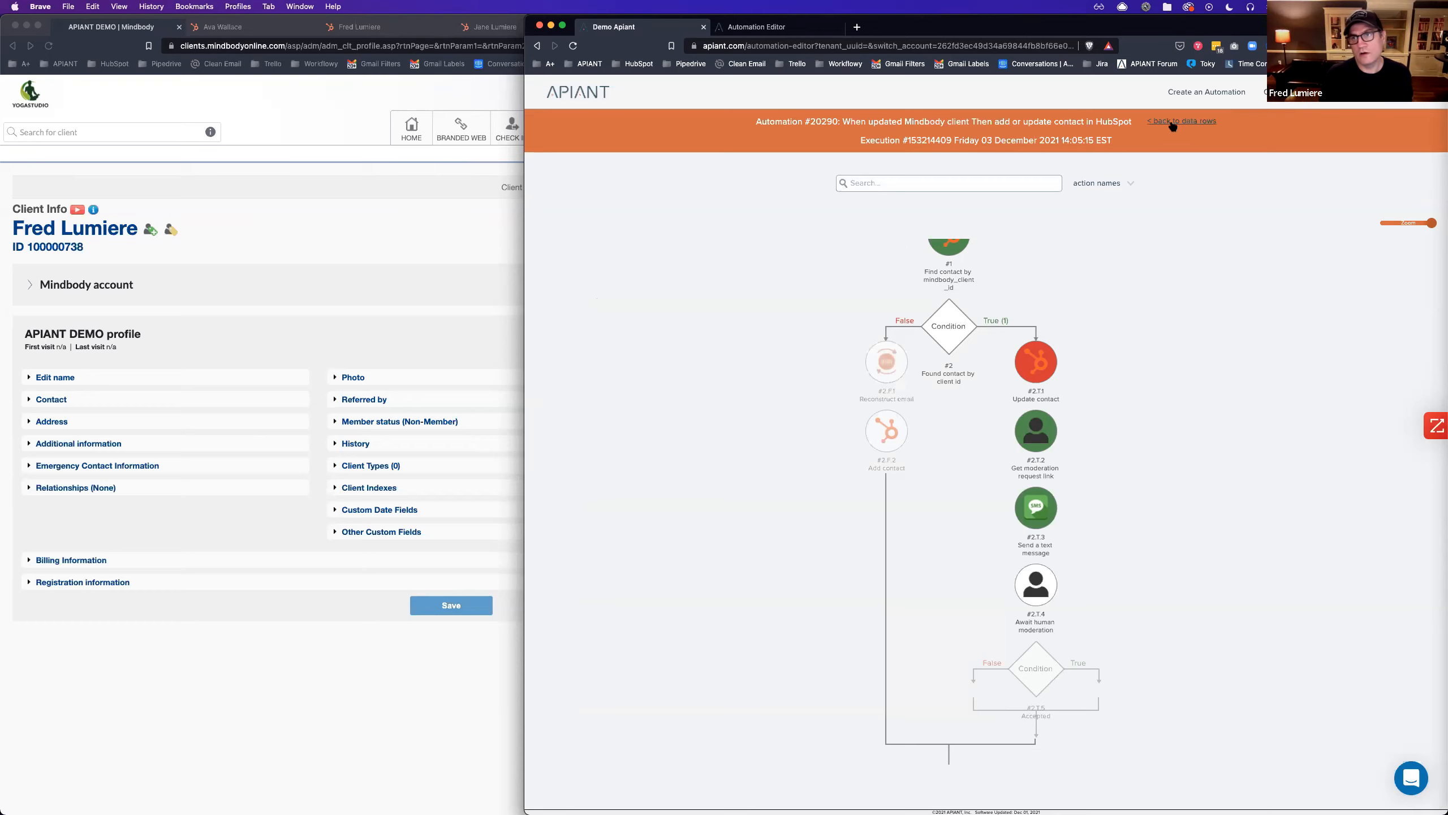
left_click(1173, 123)
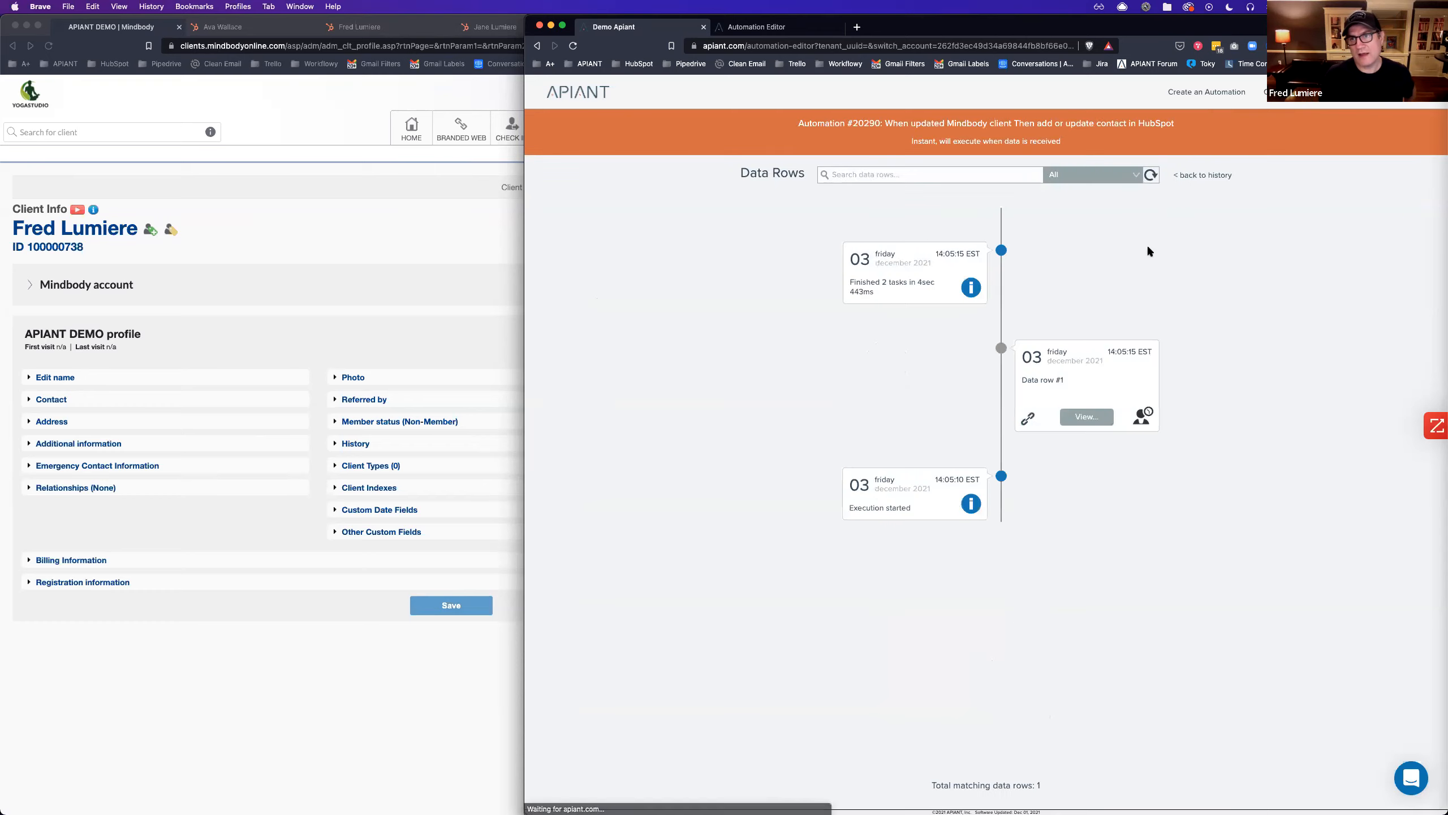
left_click(1087, 417)
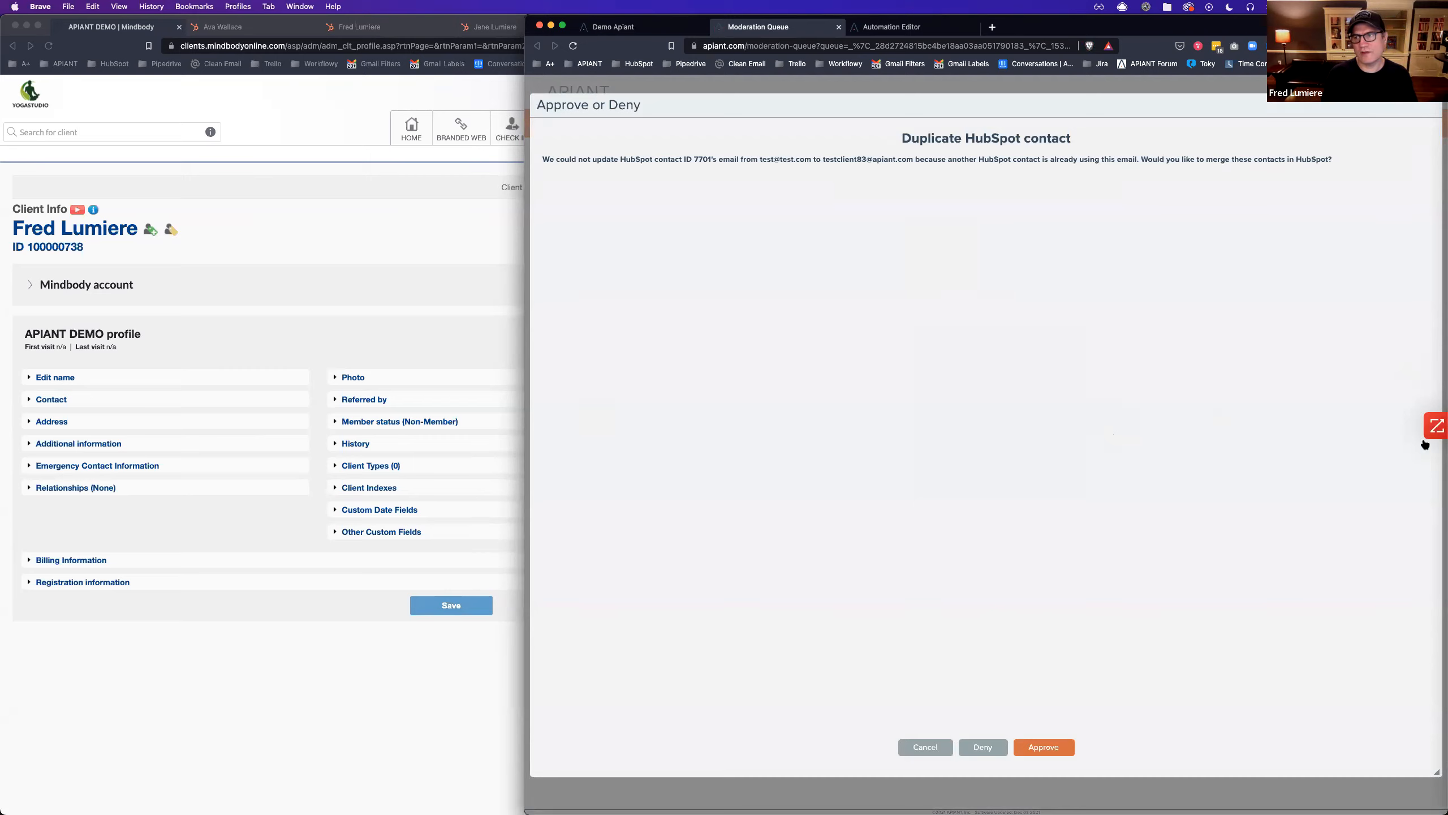
Shrink the Approve or Deny dialog, narrow the browser window, and centre the dialog.
left_click_drag(1435, 772, 748, 333)
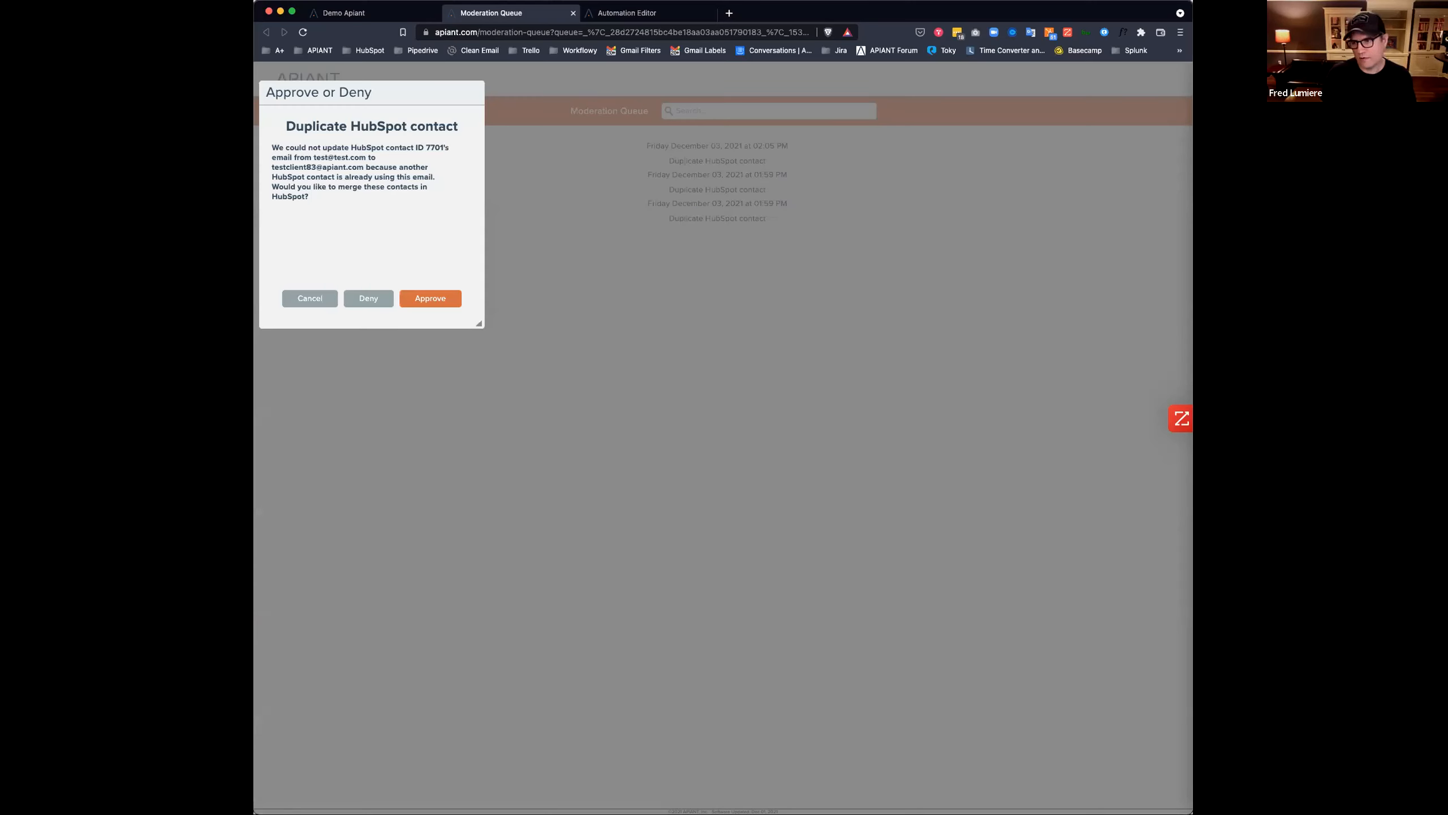
left_click_drag(1071, 748, 744, 593)
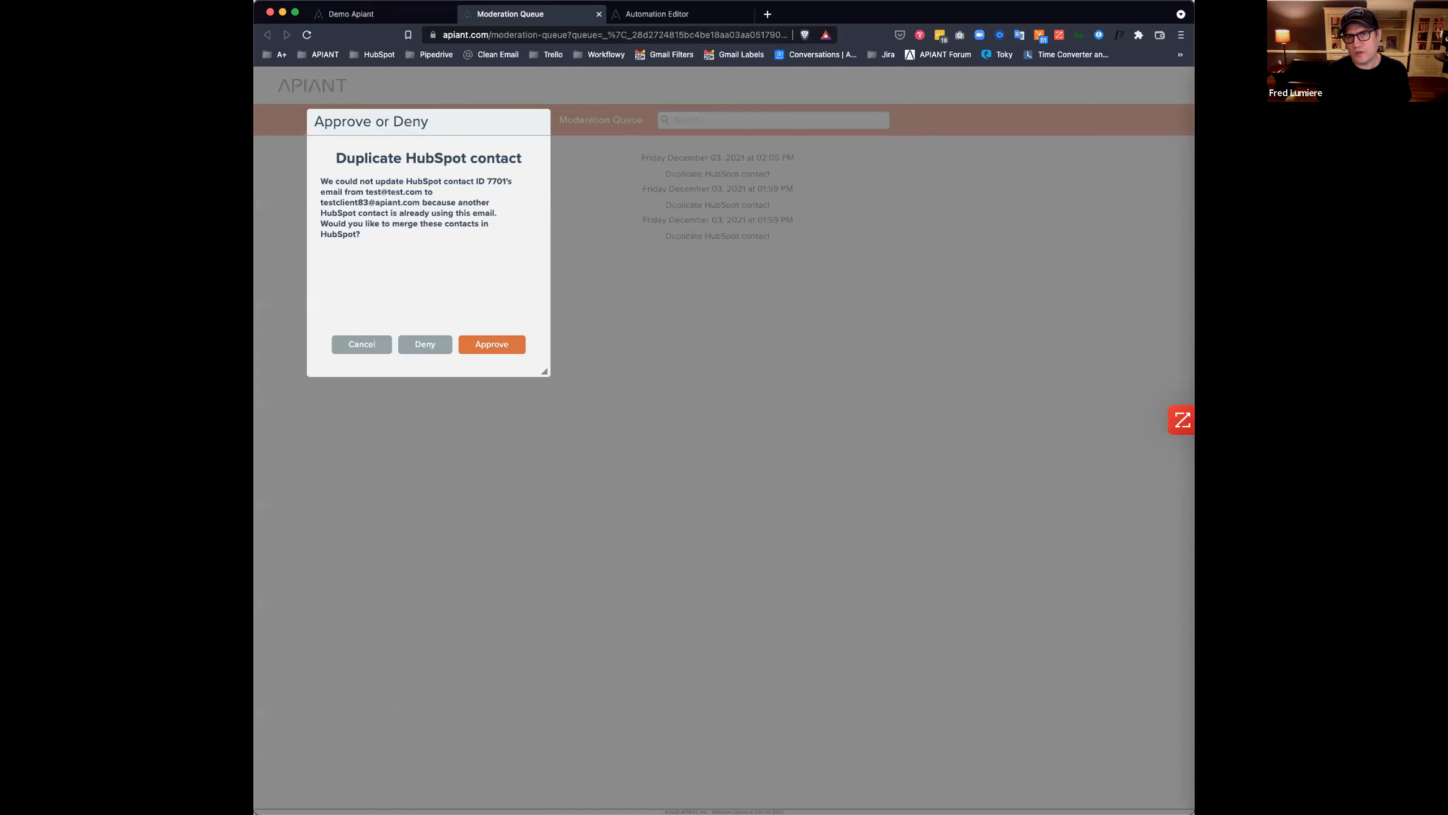
left_click_drag(448, 112, 613, 137)
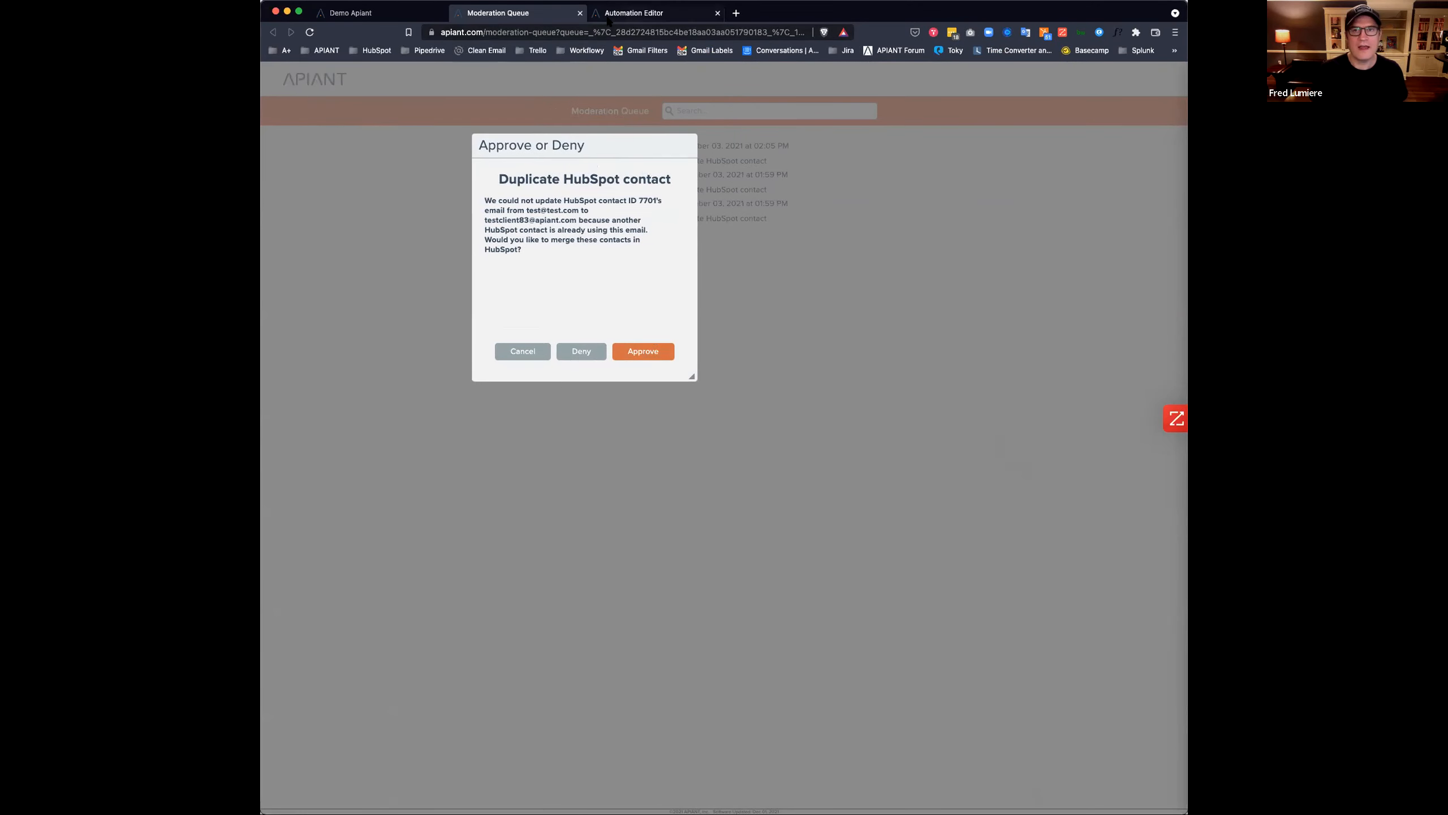
Check Data row #1's Await human moderation output to confirm the run is suspended.
left_click(358, 14)
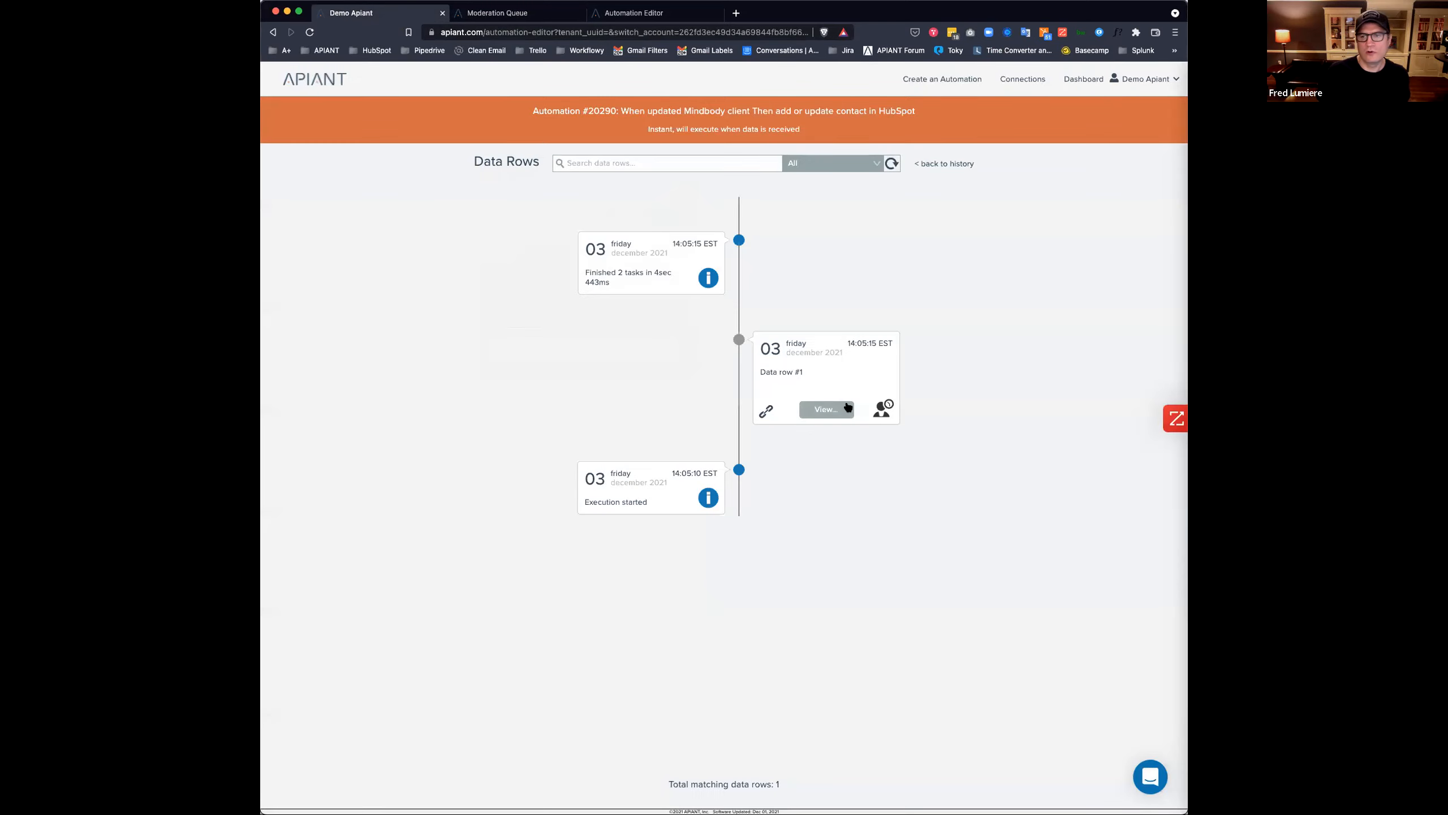
left_click(819, 372)
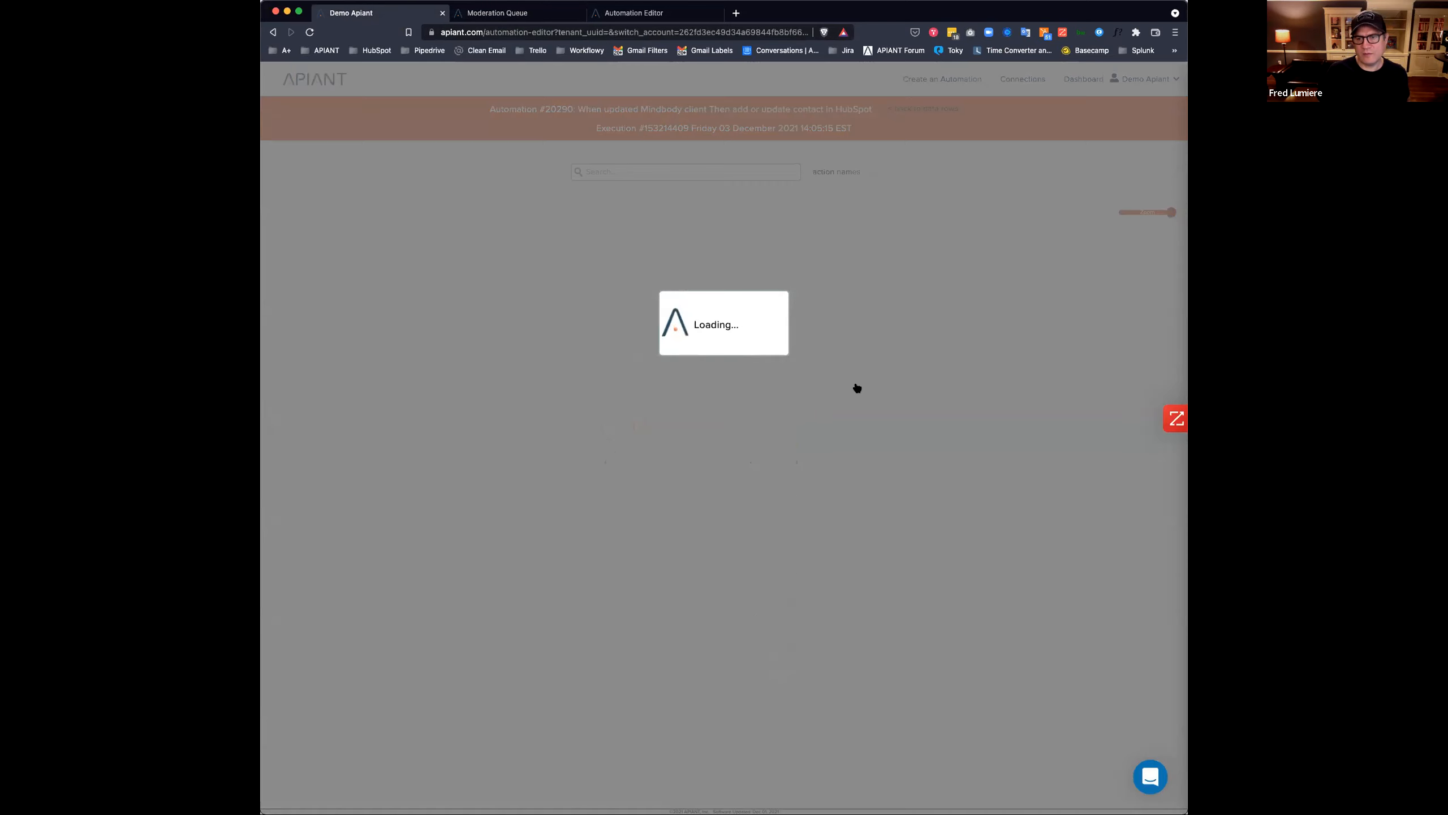
scroll(881, 500, "down", 3)
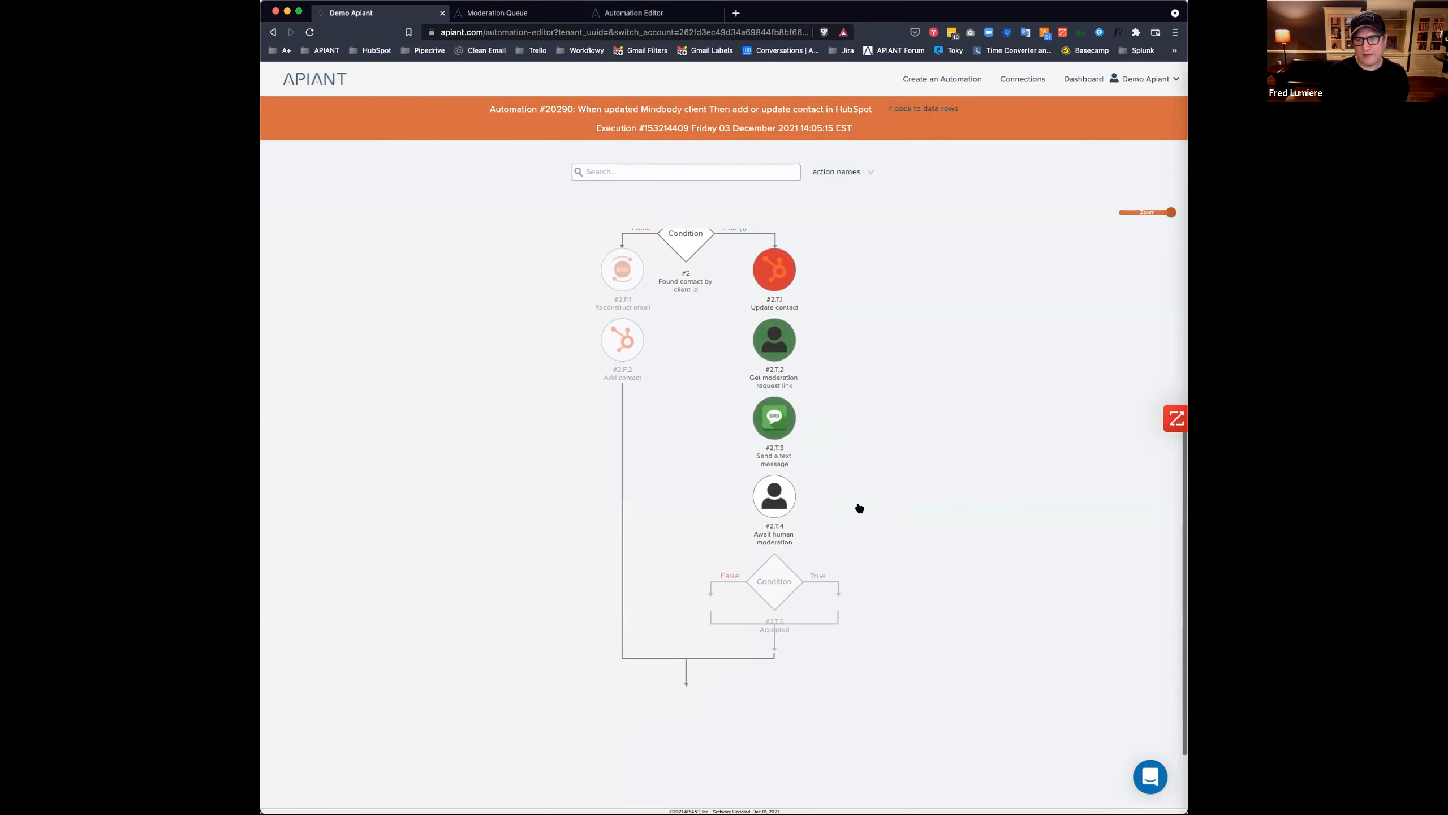
left_click(775, 500)
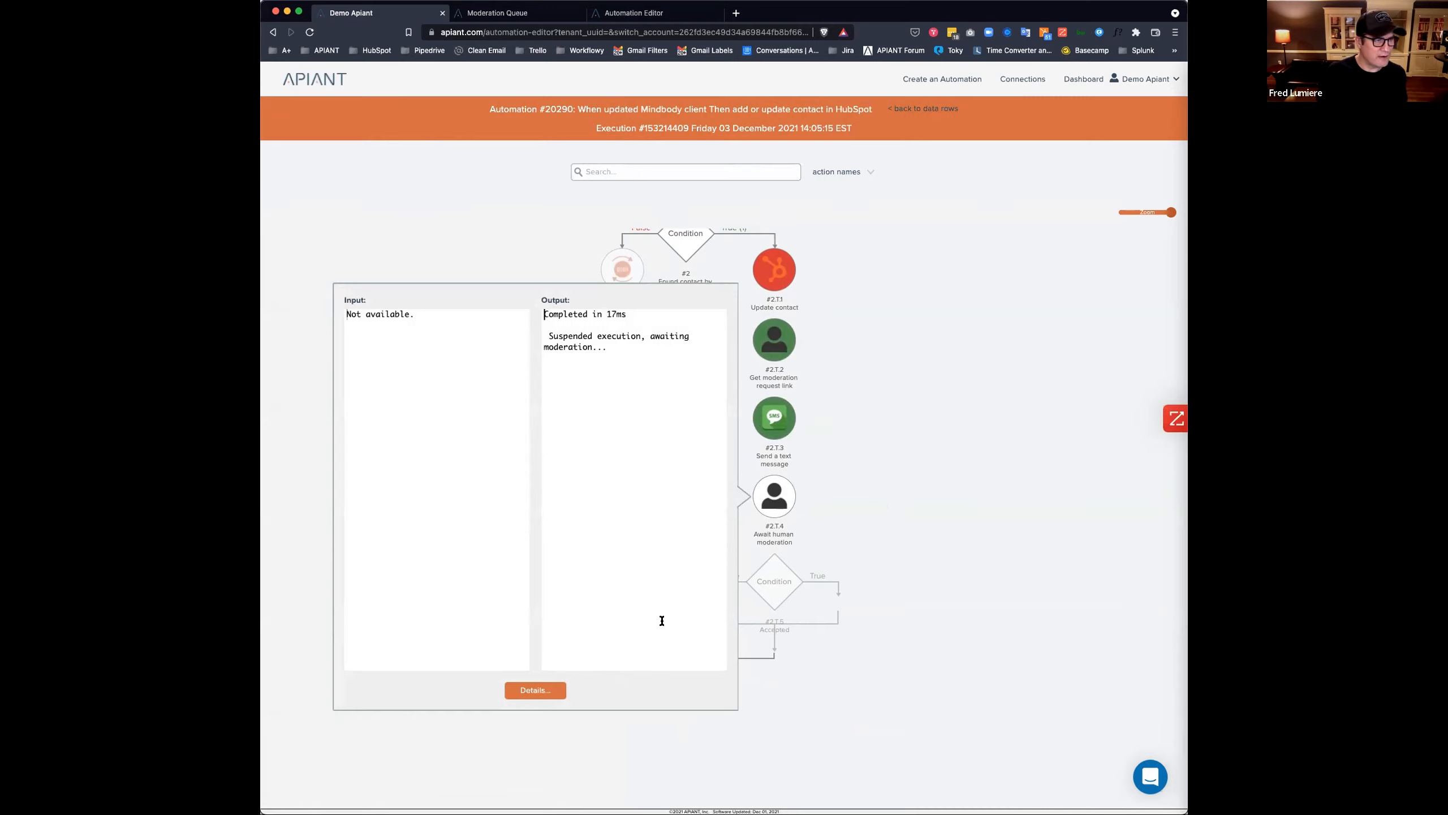
left_click(957, 539)
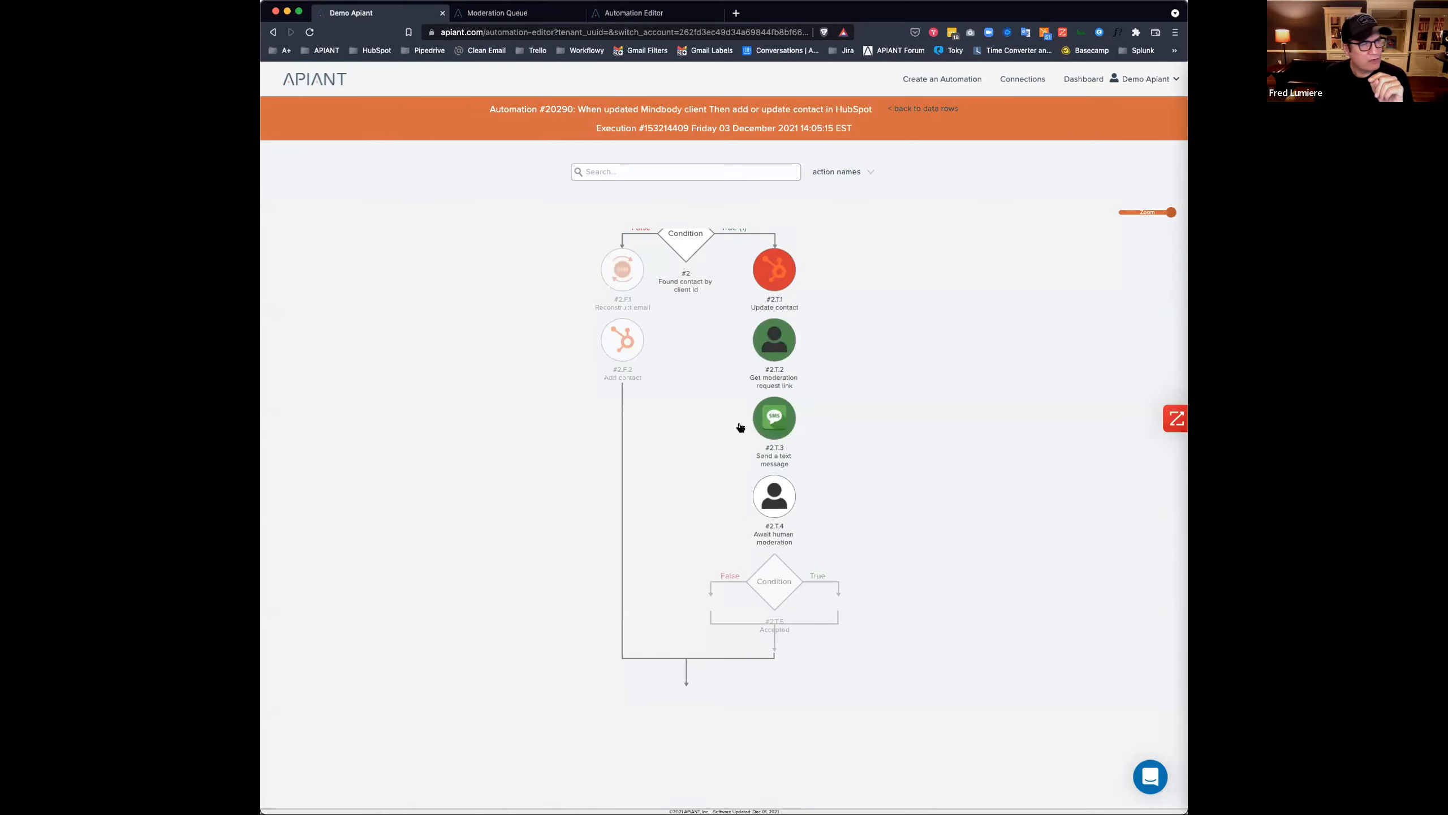
Glance at the moderation queue, then go to the automations dashboard.
left_click(509, 13)
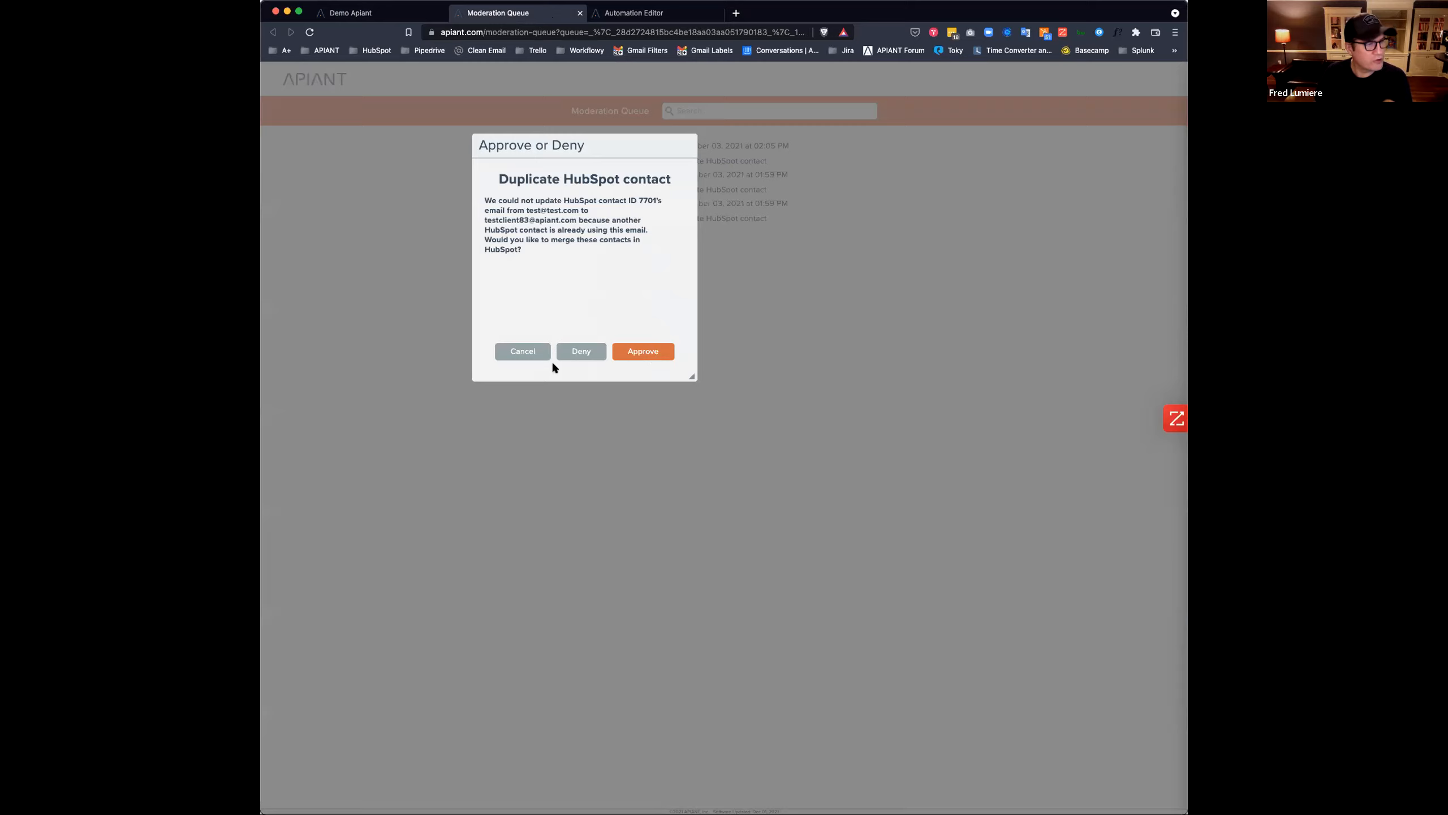
key("super+1")
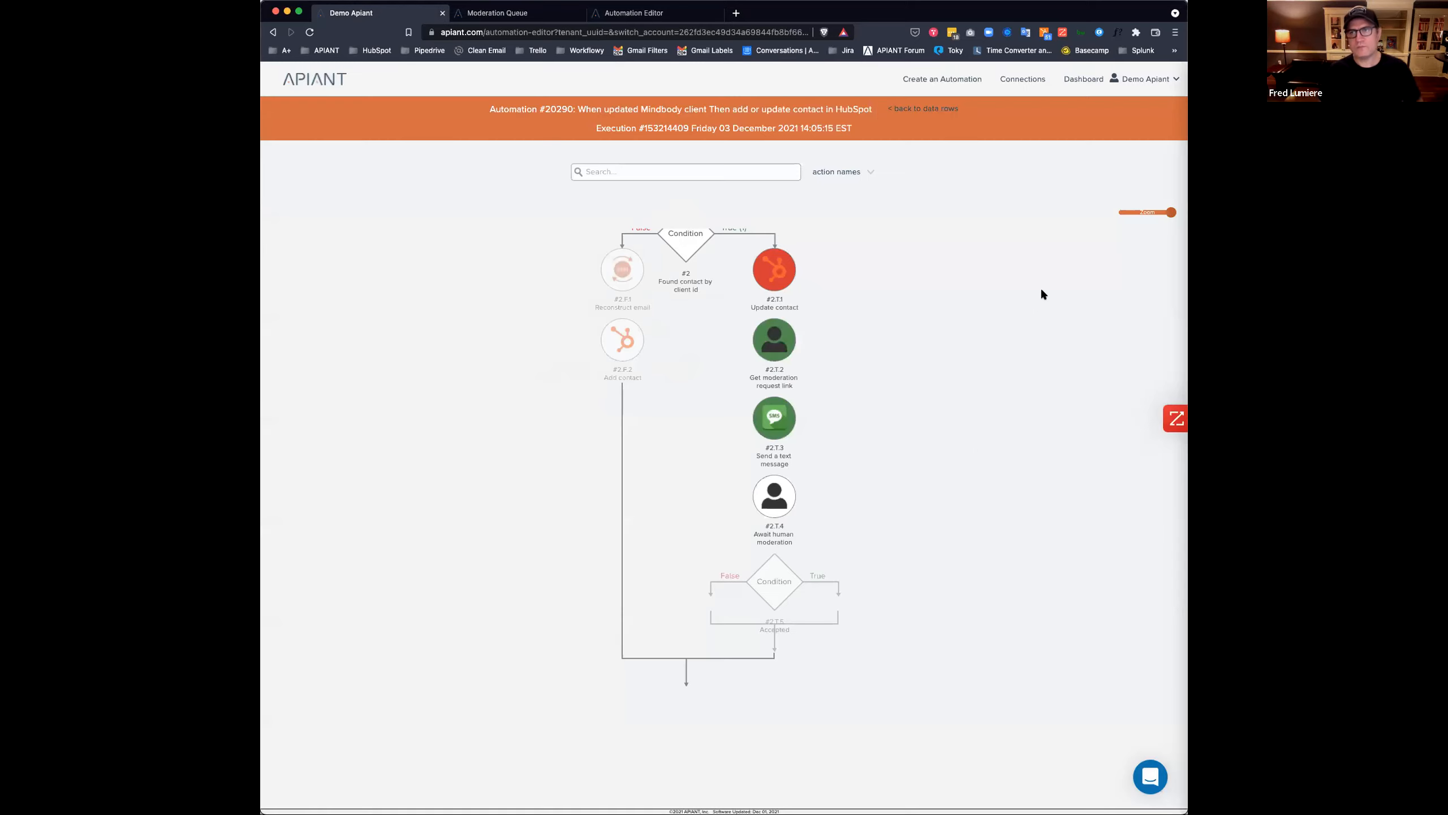
left_click(1073, 82)
Open automation #20290 in the editor from its gear menu.
left_click(781, 247)
left_click(814, 269)
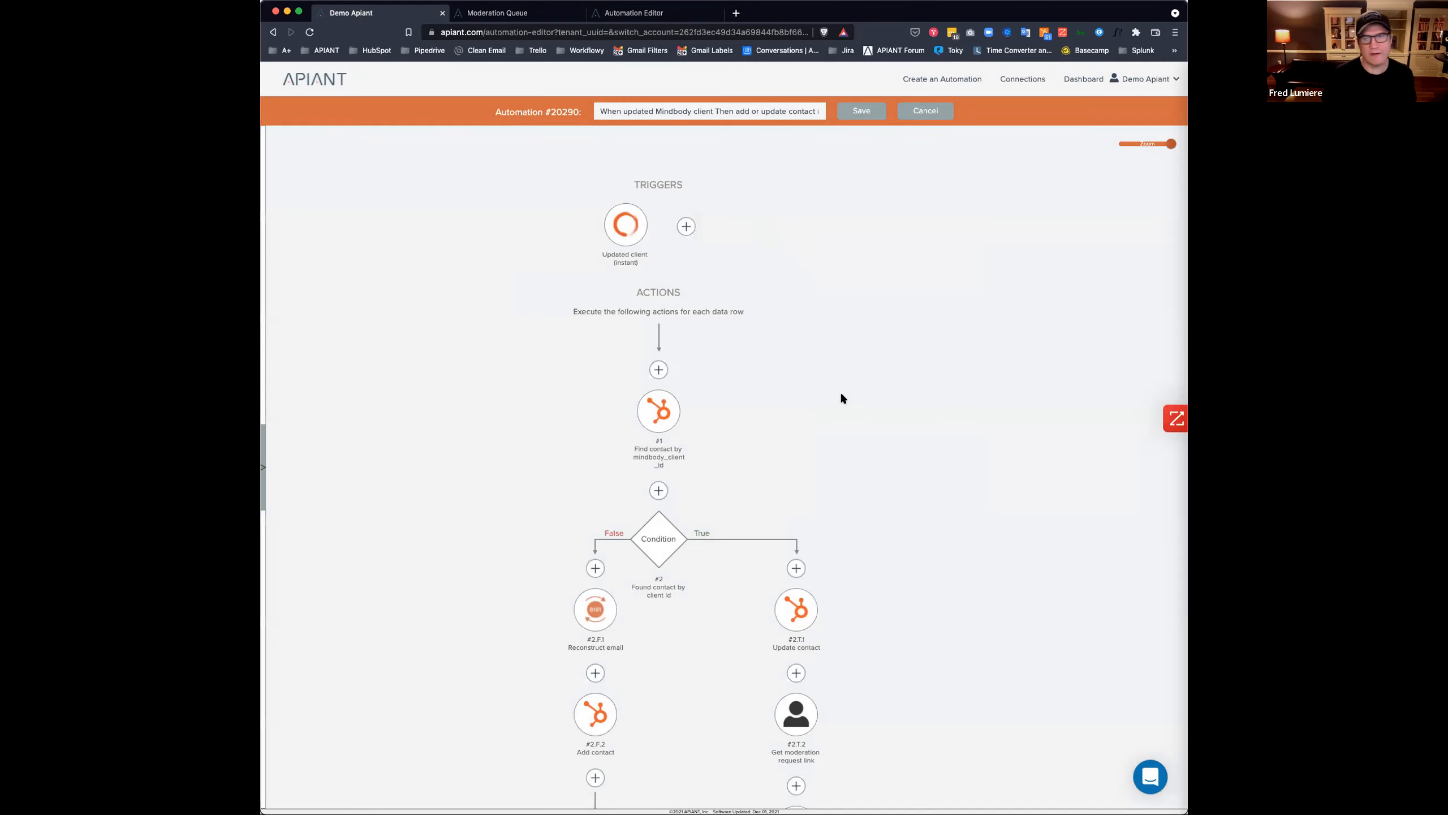
scroll(962, 422, "down", 6)
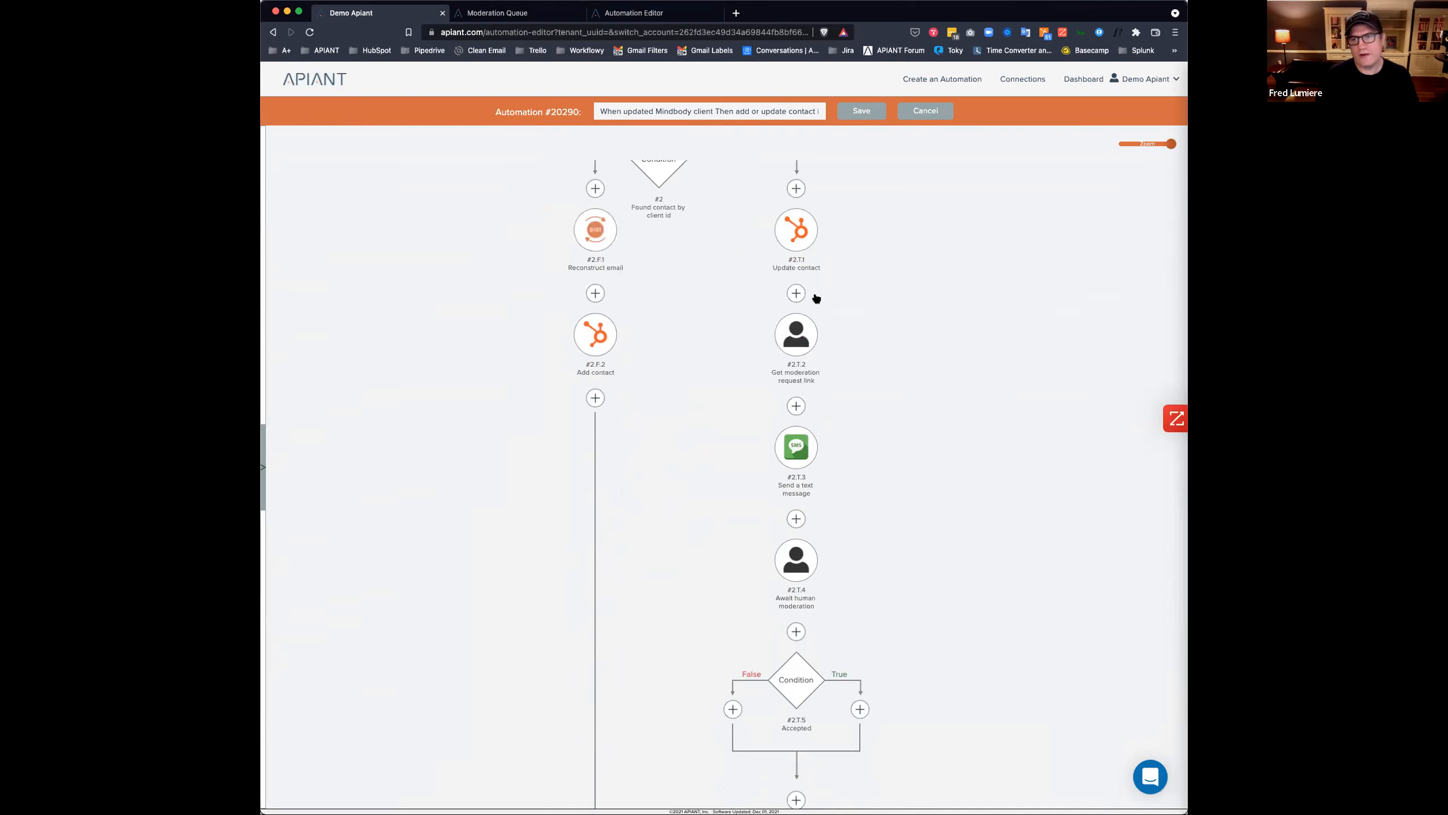
Insert a Configure UI action after Update contact, found by searching 'configure'.
left_click(796, 294)
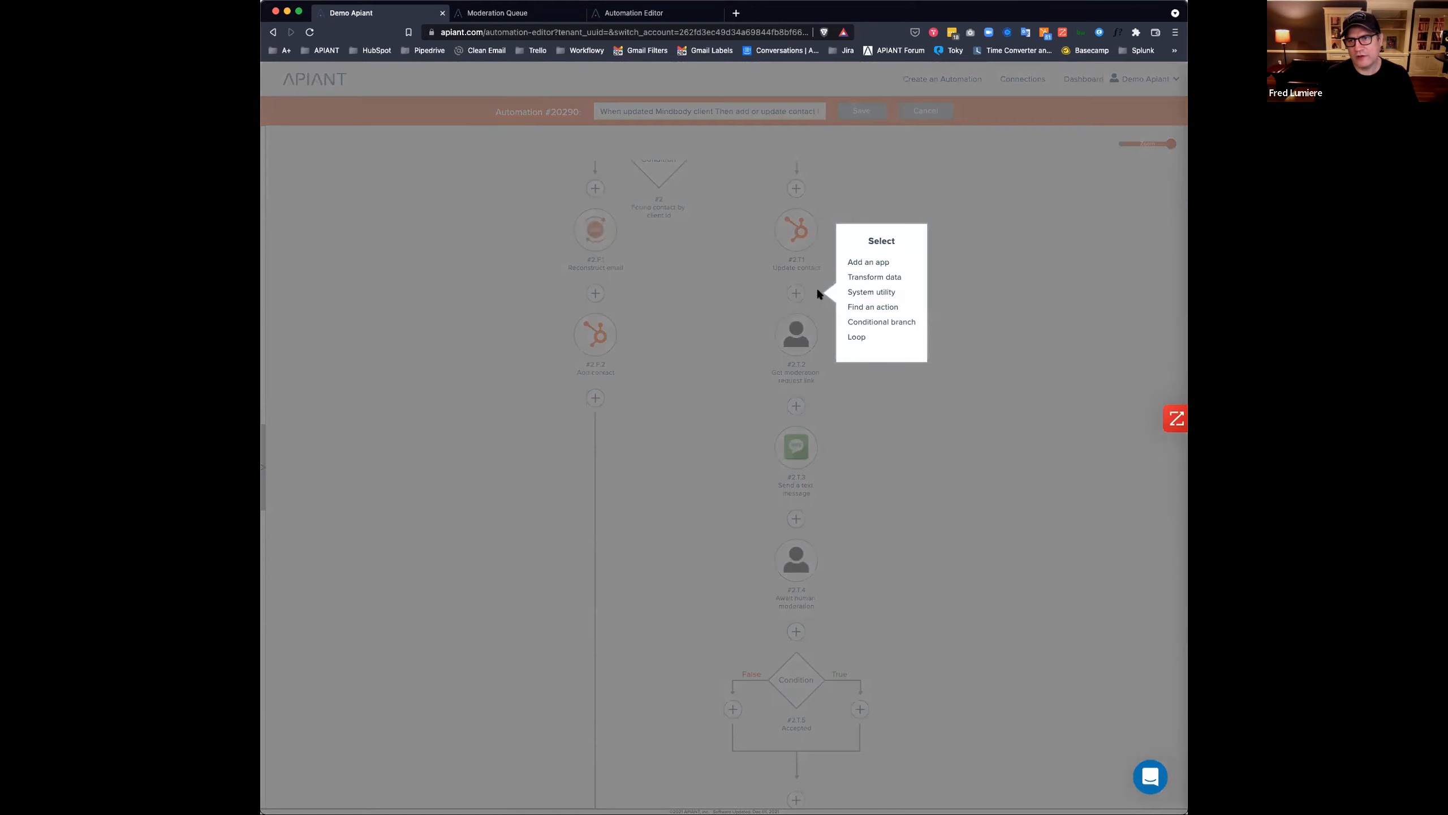
left_click(864, 309)
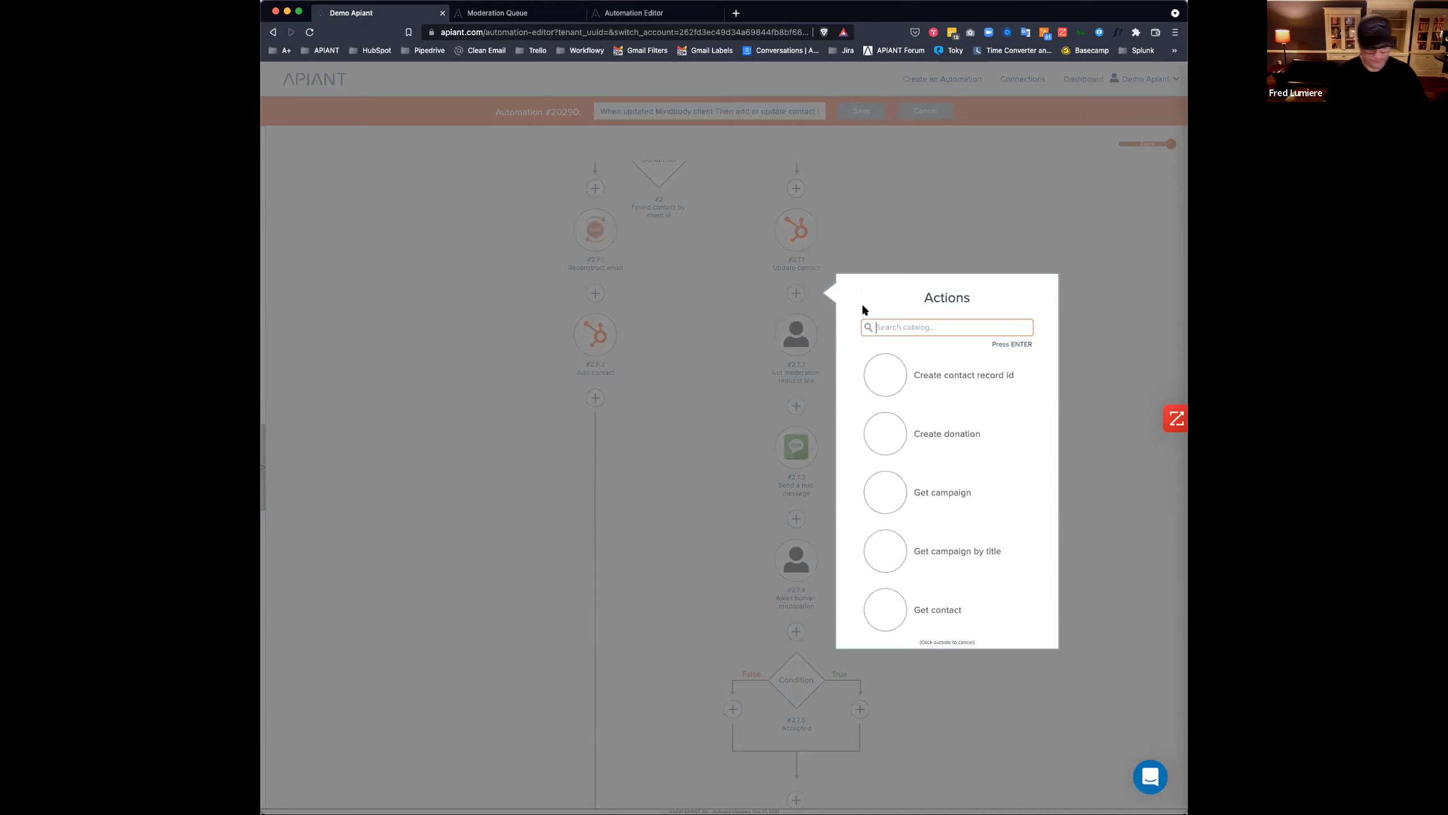
type("configure")
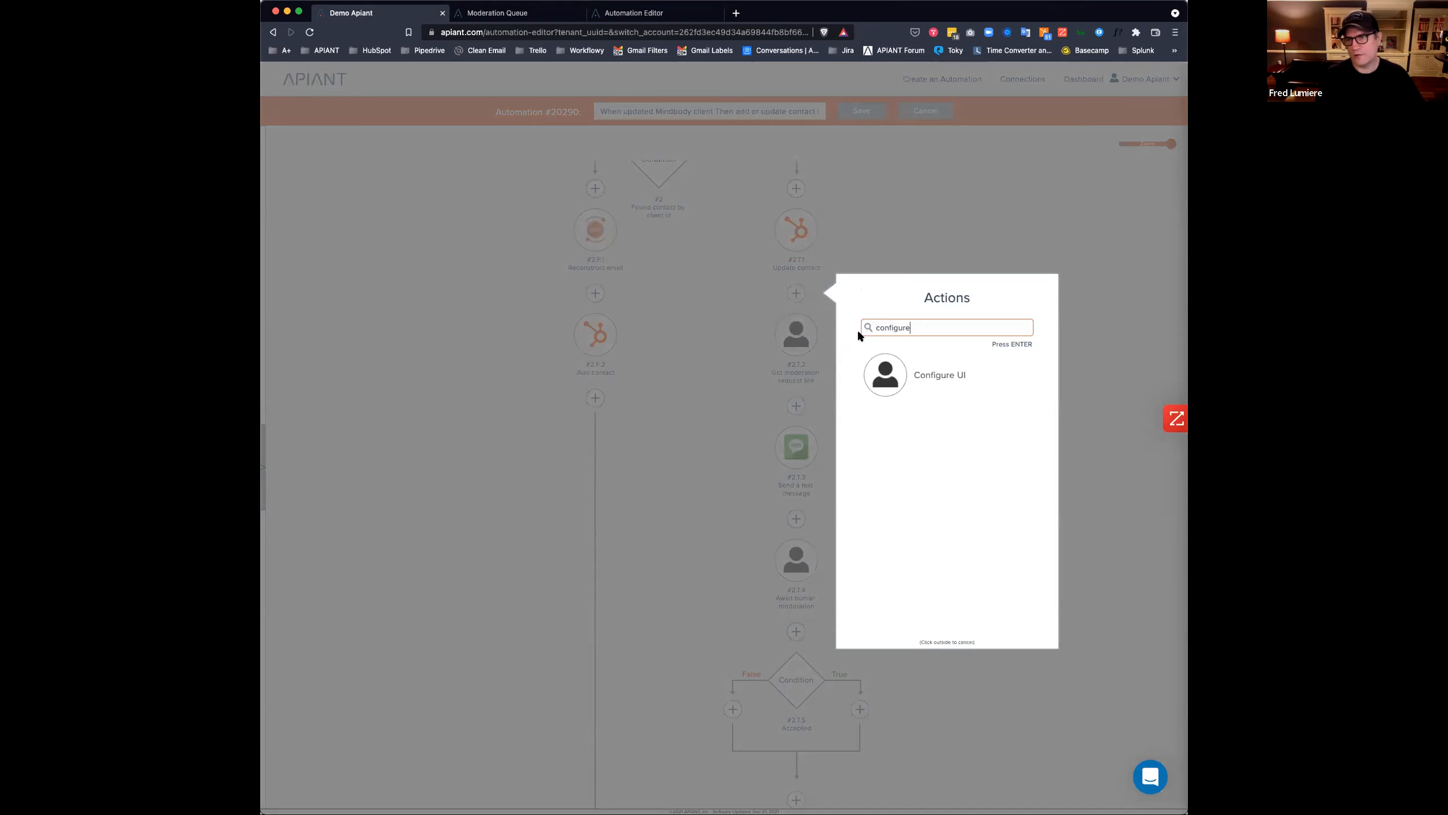
left_click(885, 384)
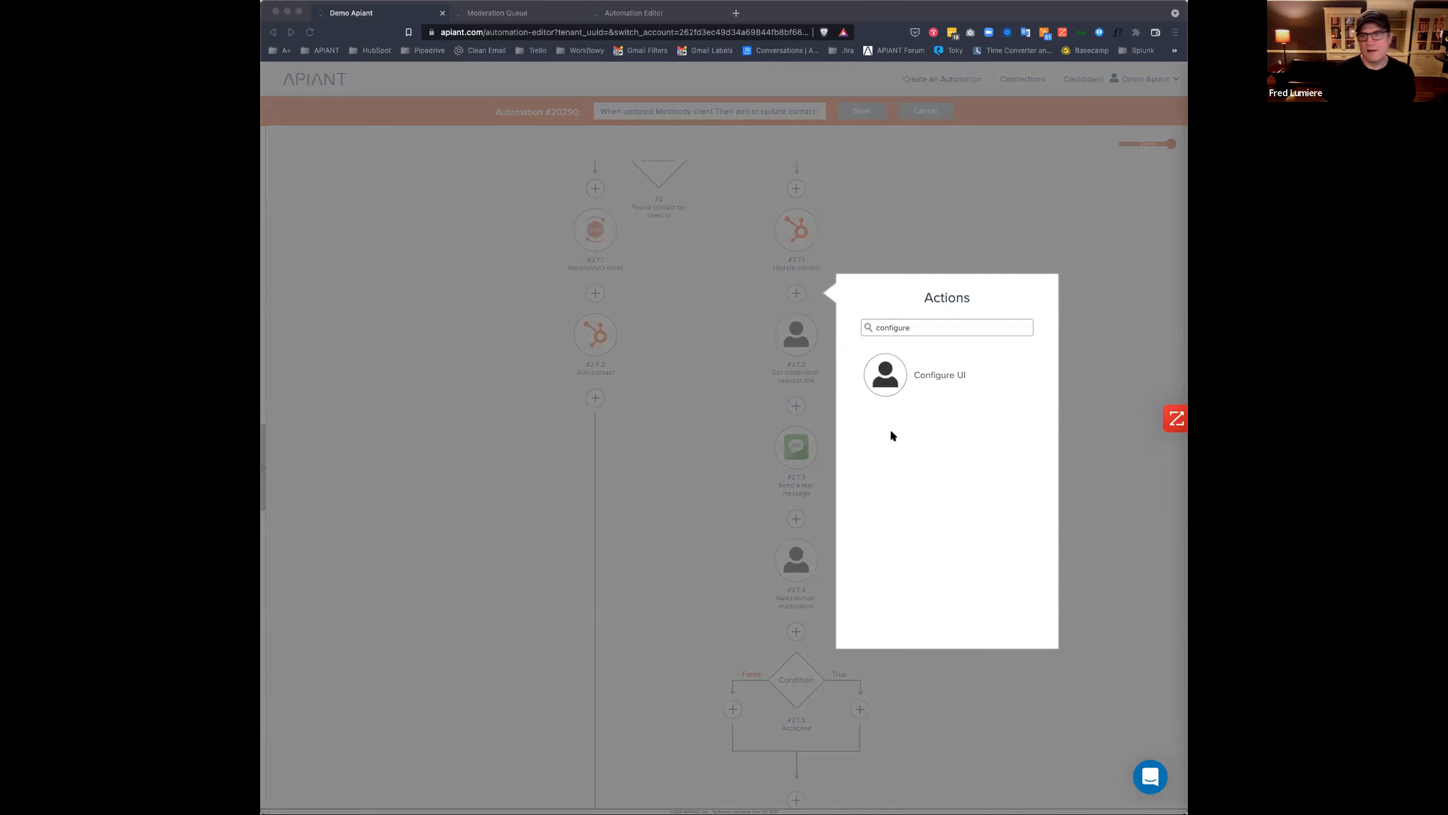
left_click(885, 380)
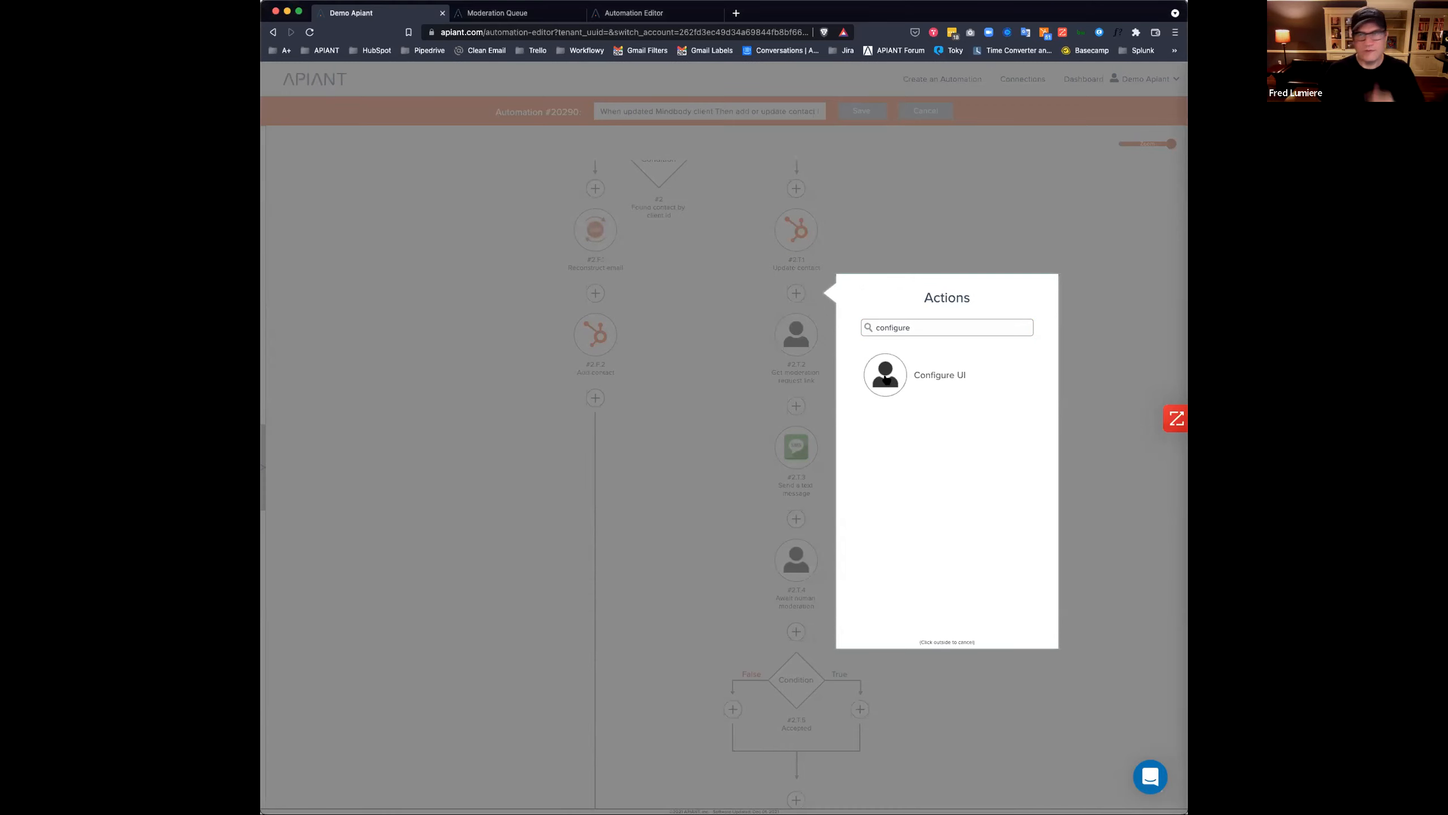
left_click(886, 380)
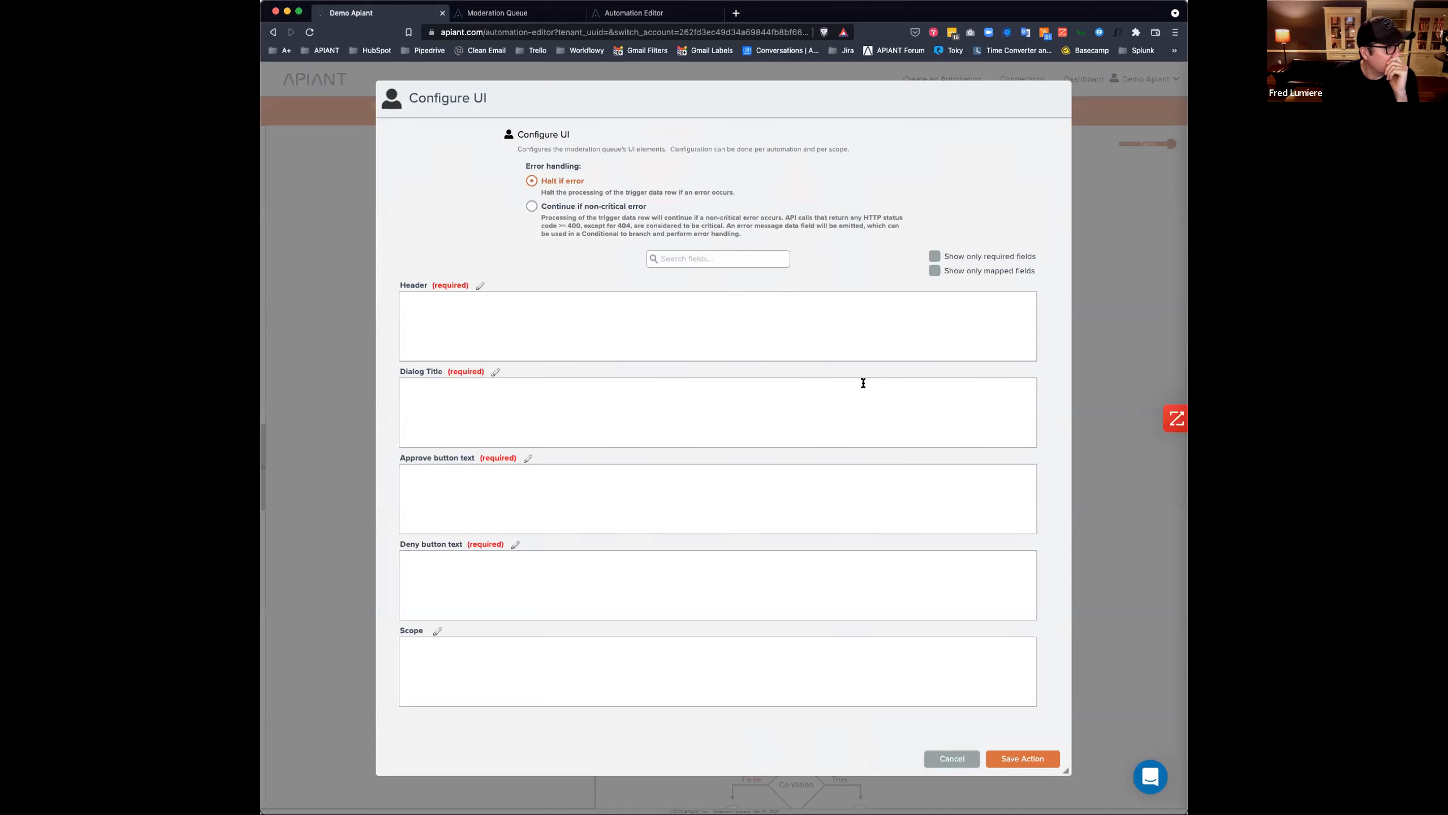
Set the header to 'HubSpot duplicate decision screen' and the title to 'HubSpot duplicate'.
left_click(527, 321)
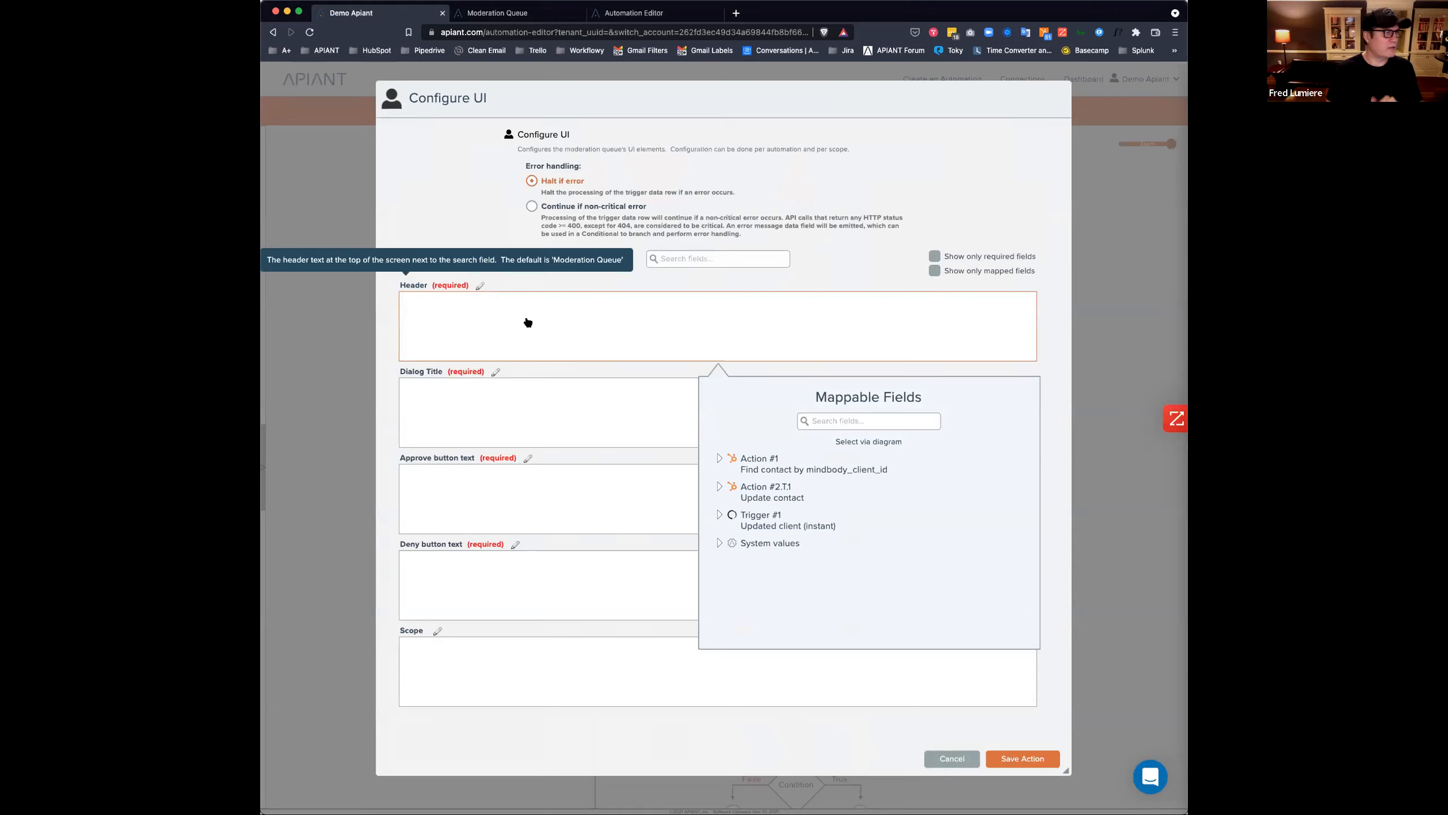
type("HubSpot su")
key("BackSpace")
key("BackSpace")
type("duplicate")
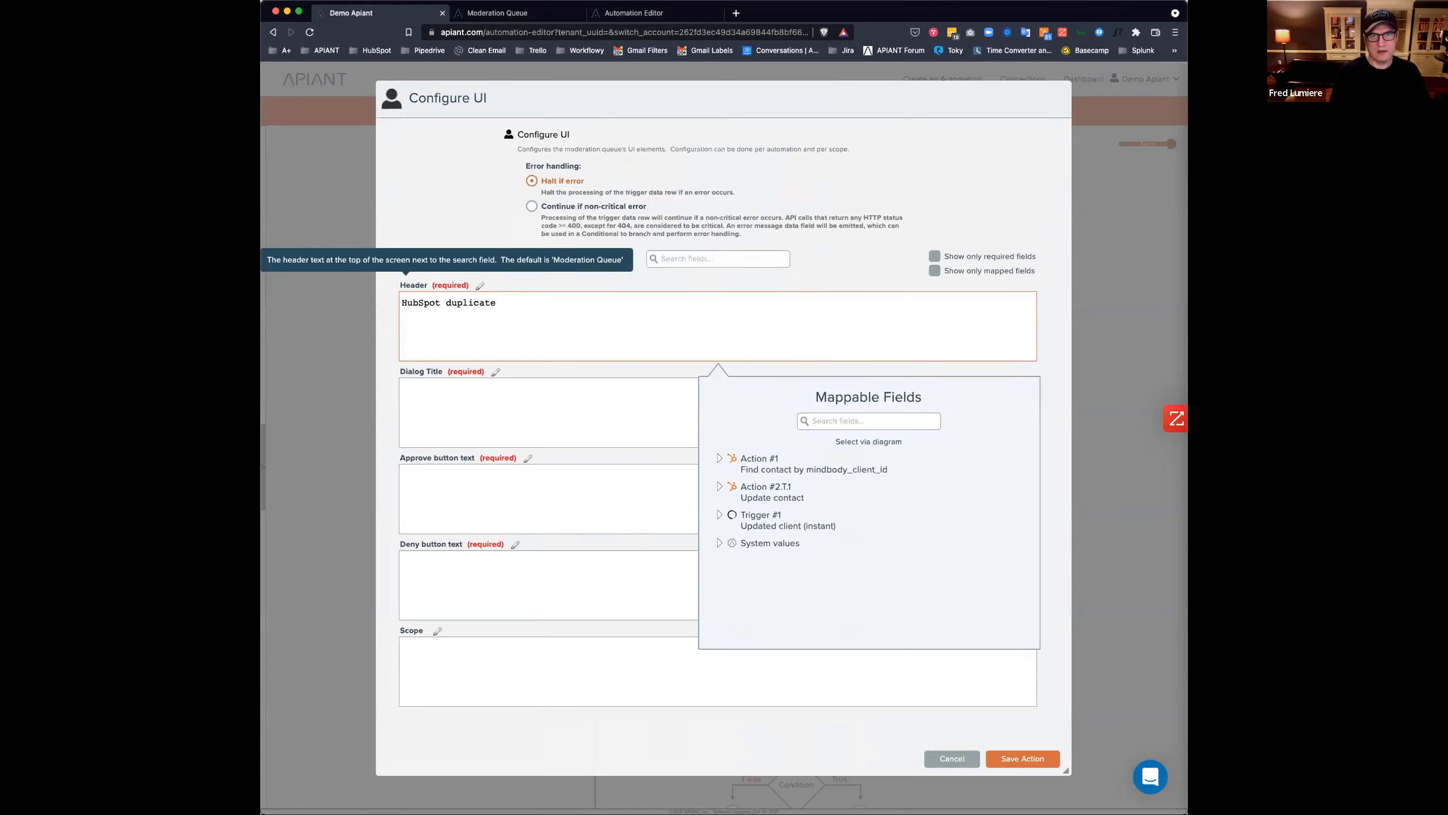
type(" decision screen")
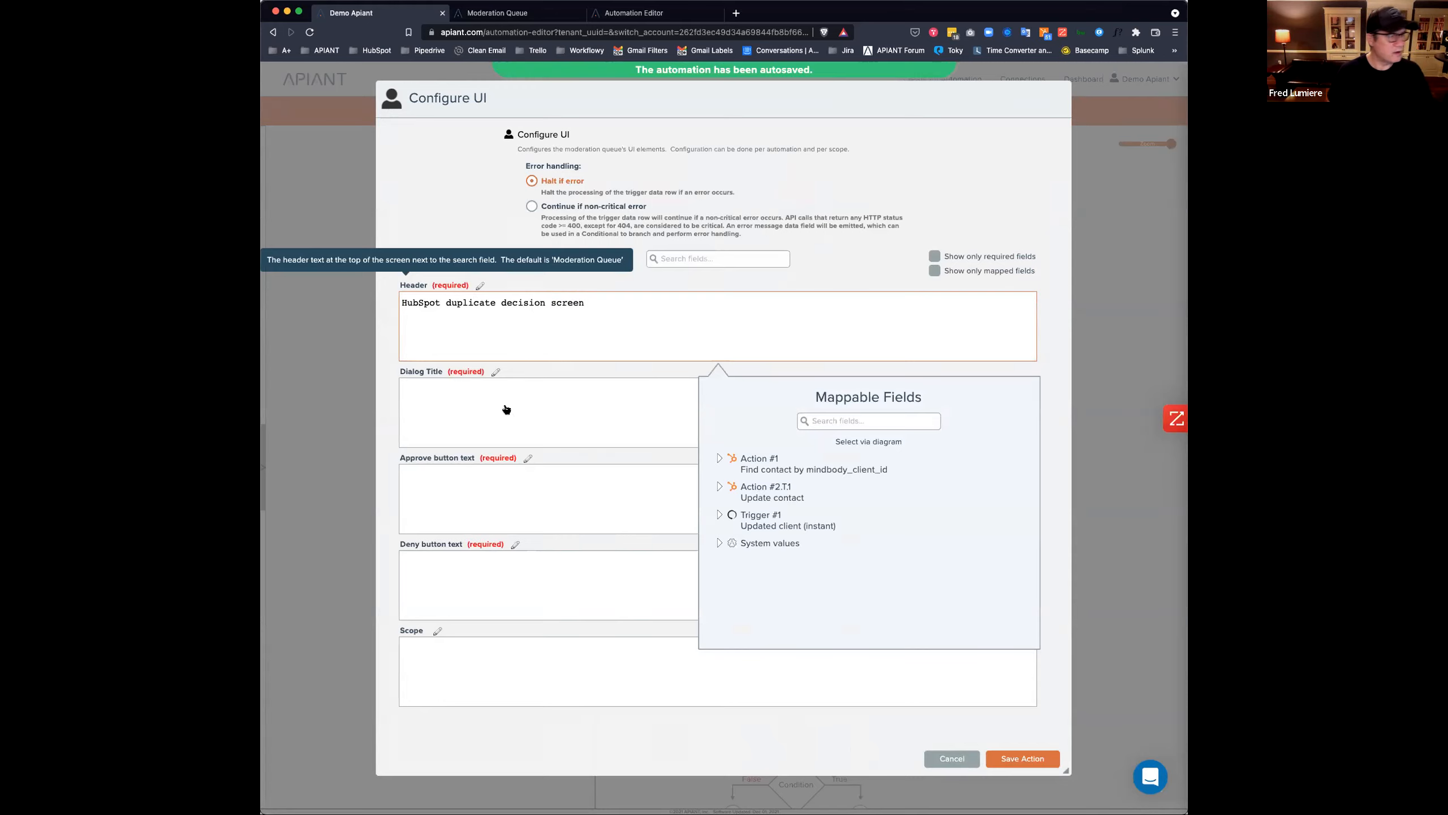
left_click(465, 414)
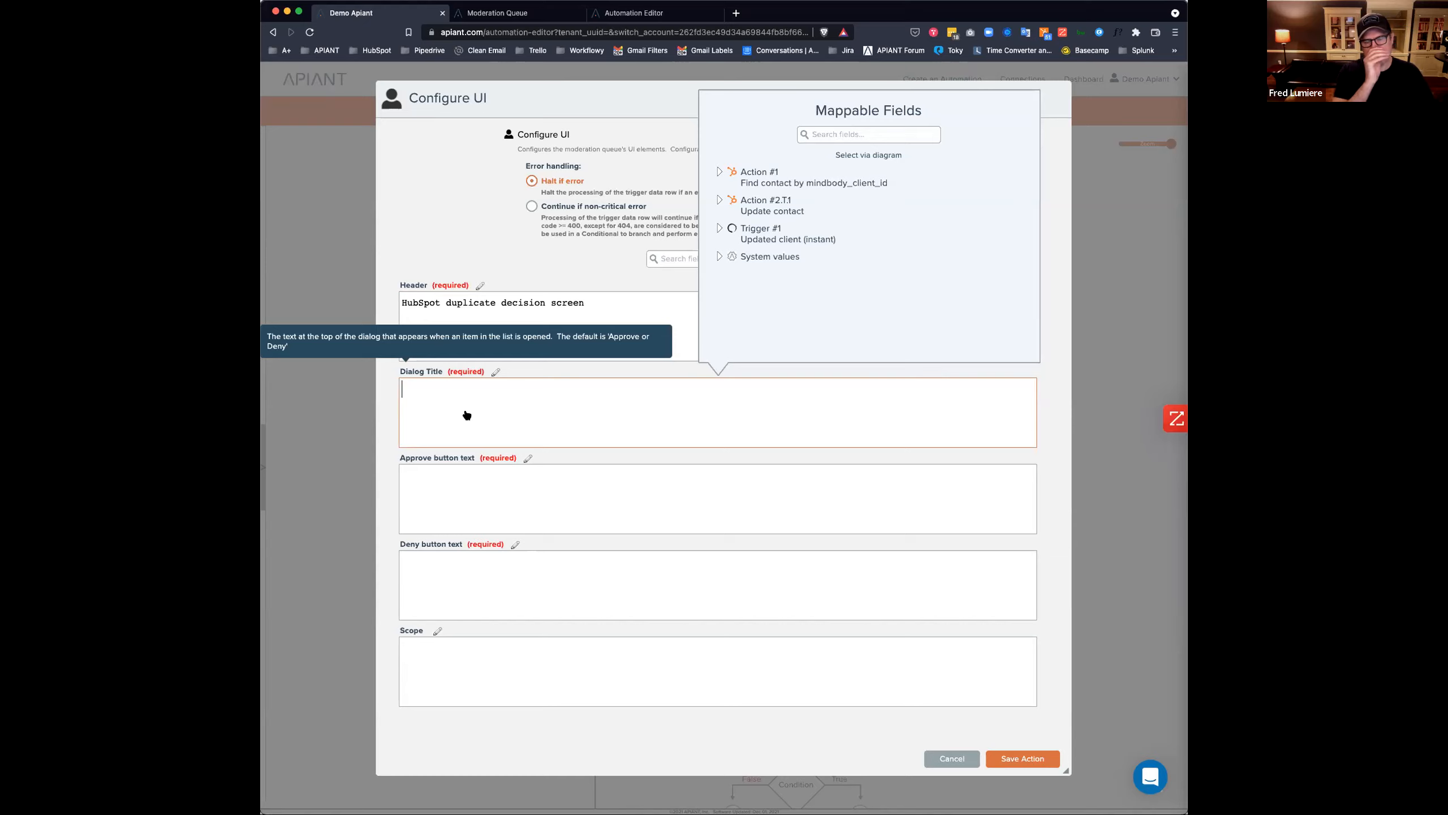
type("HubS")
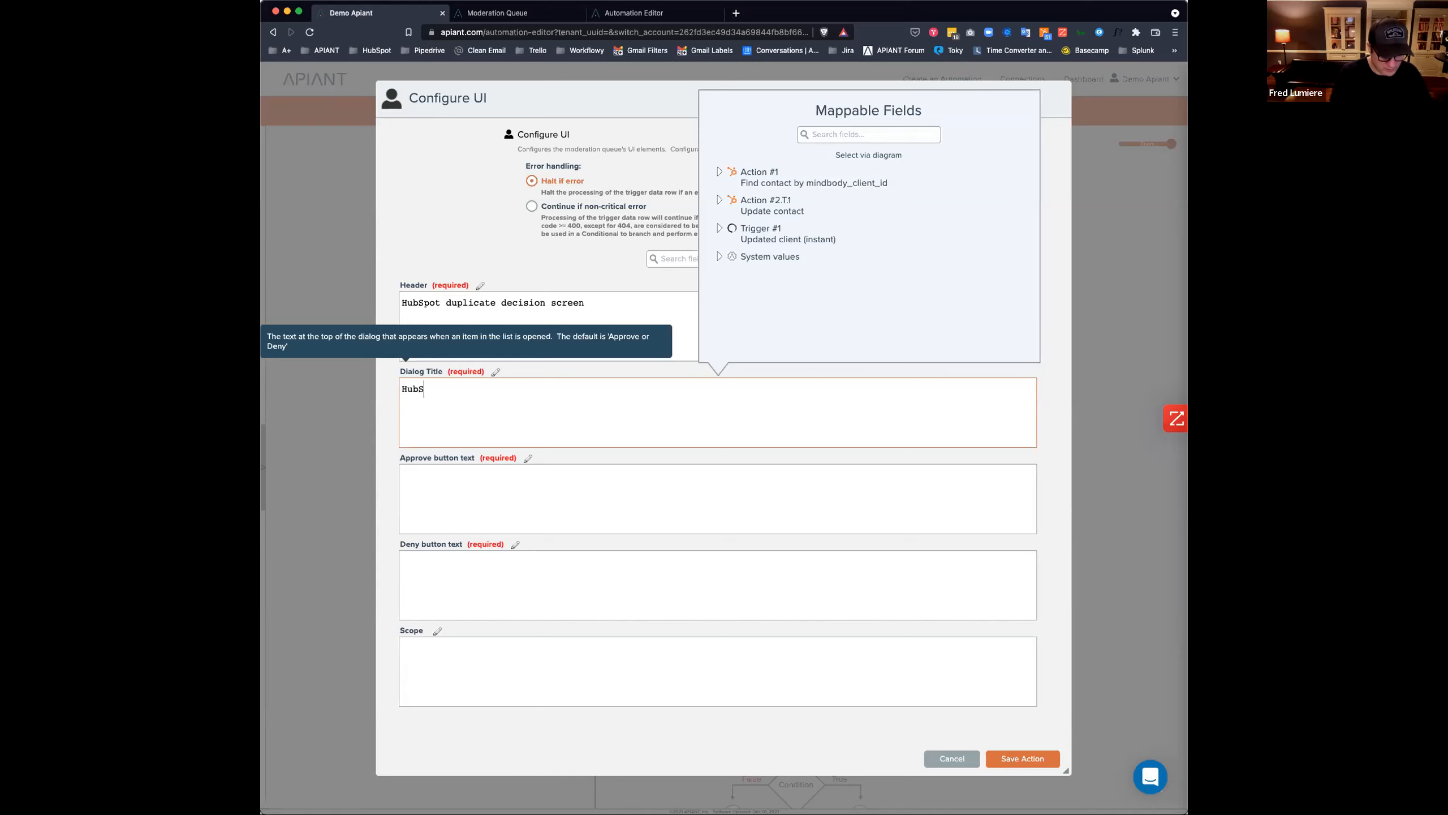
type("pot d")
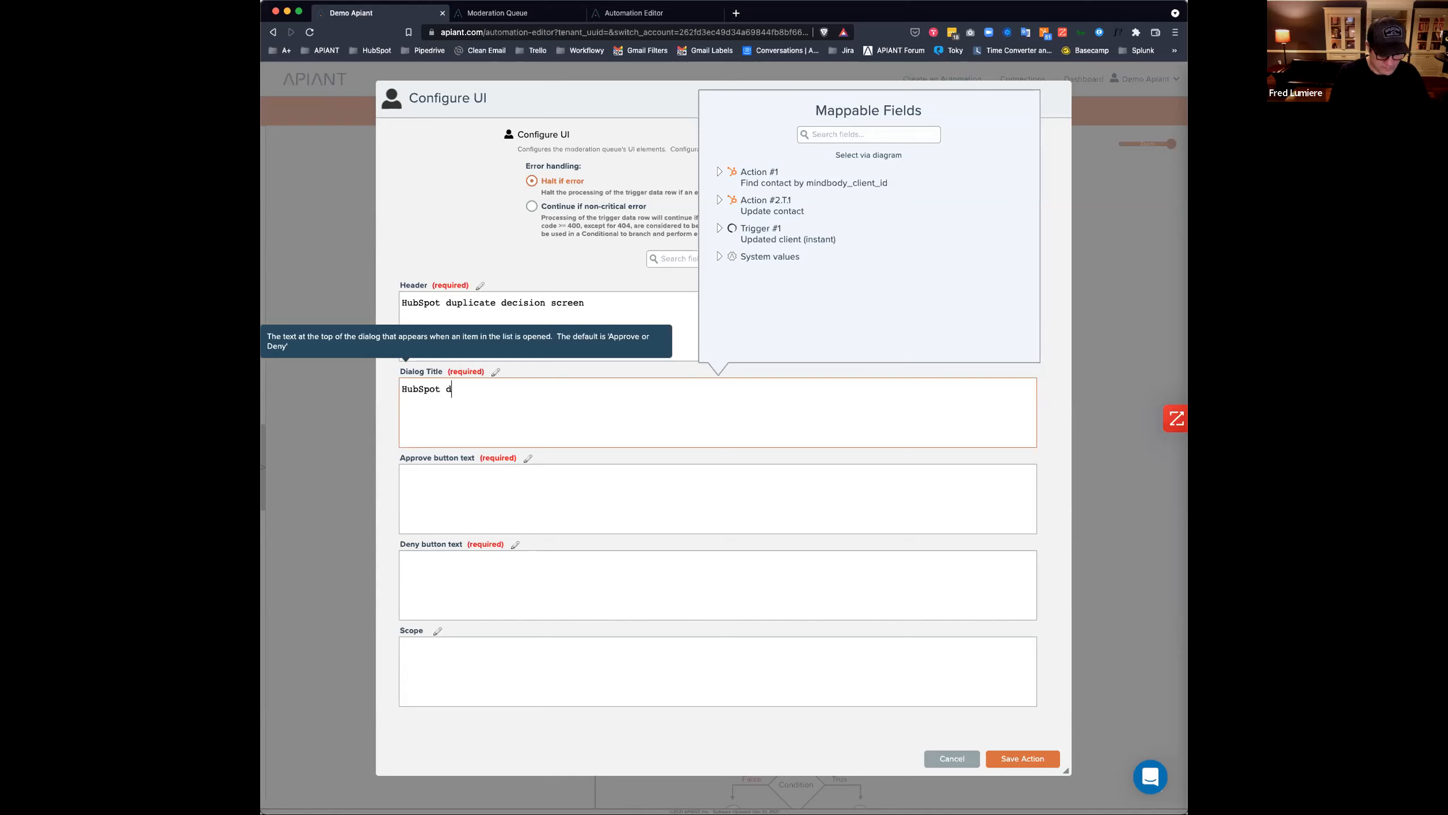
type("uplicat")
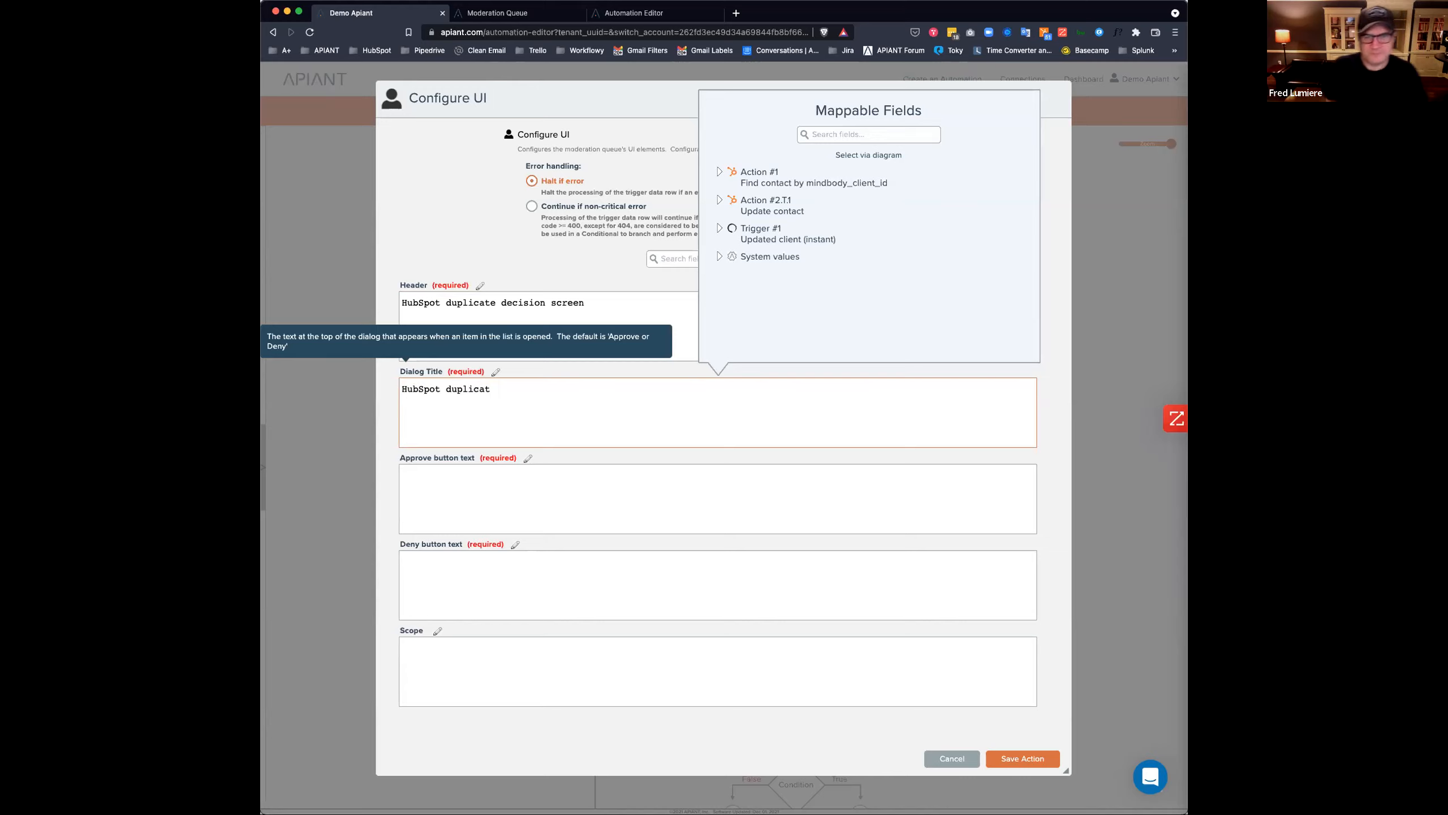
type("e")
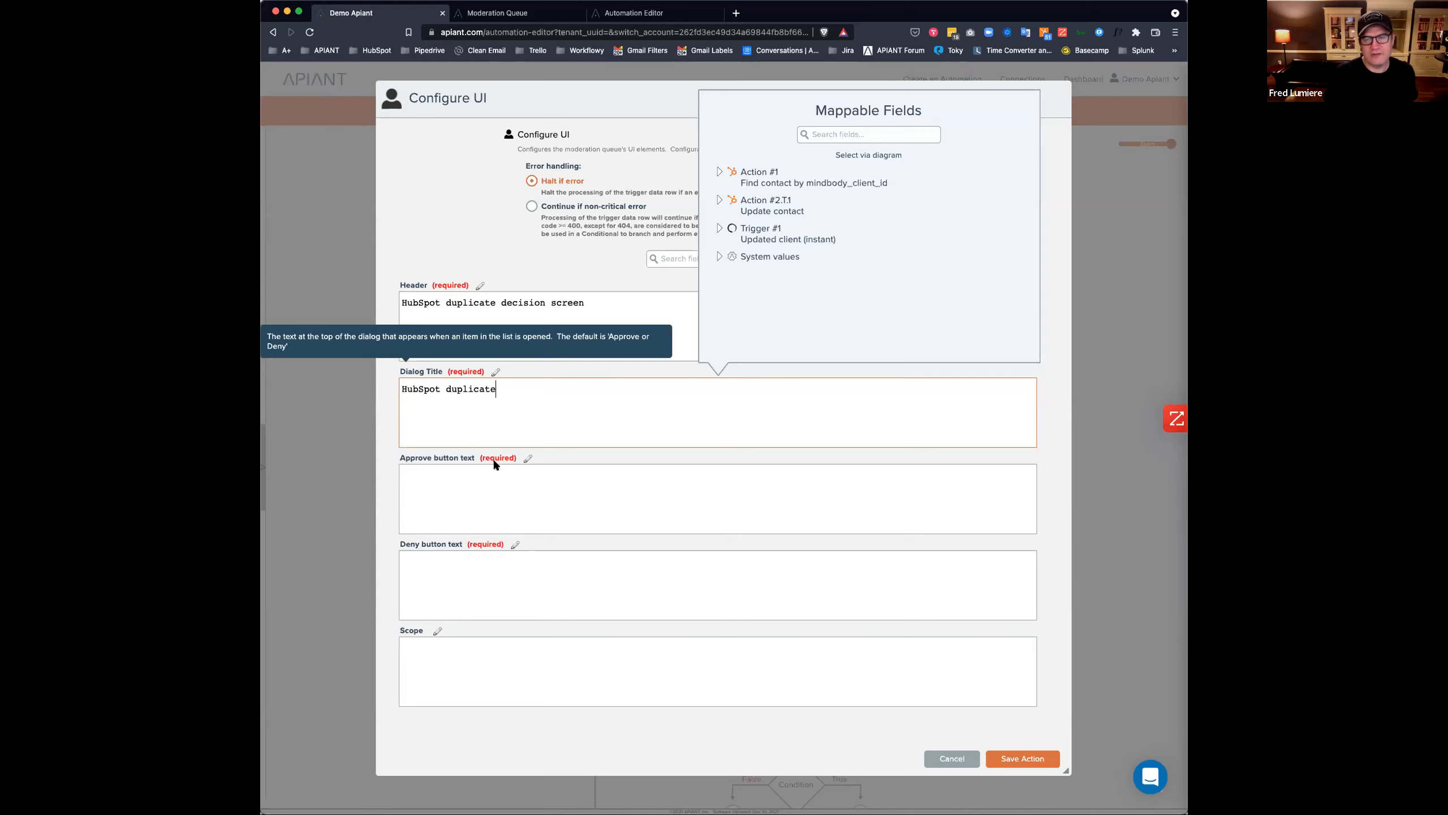
Label the buttons 'Merge' and 'Don't merge', then compare with the existing queue dialog.
left_click(451, 499)
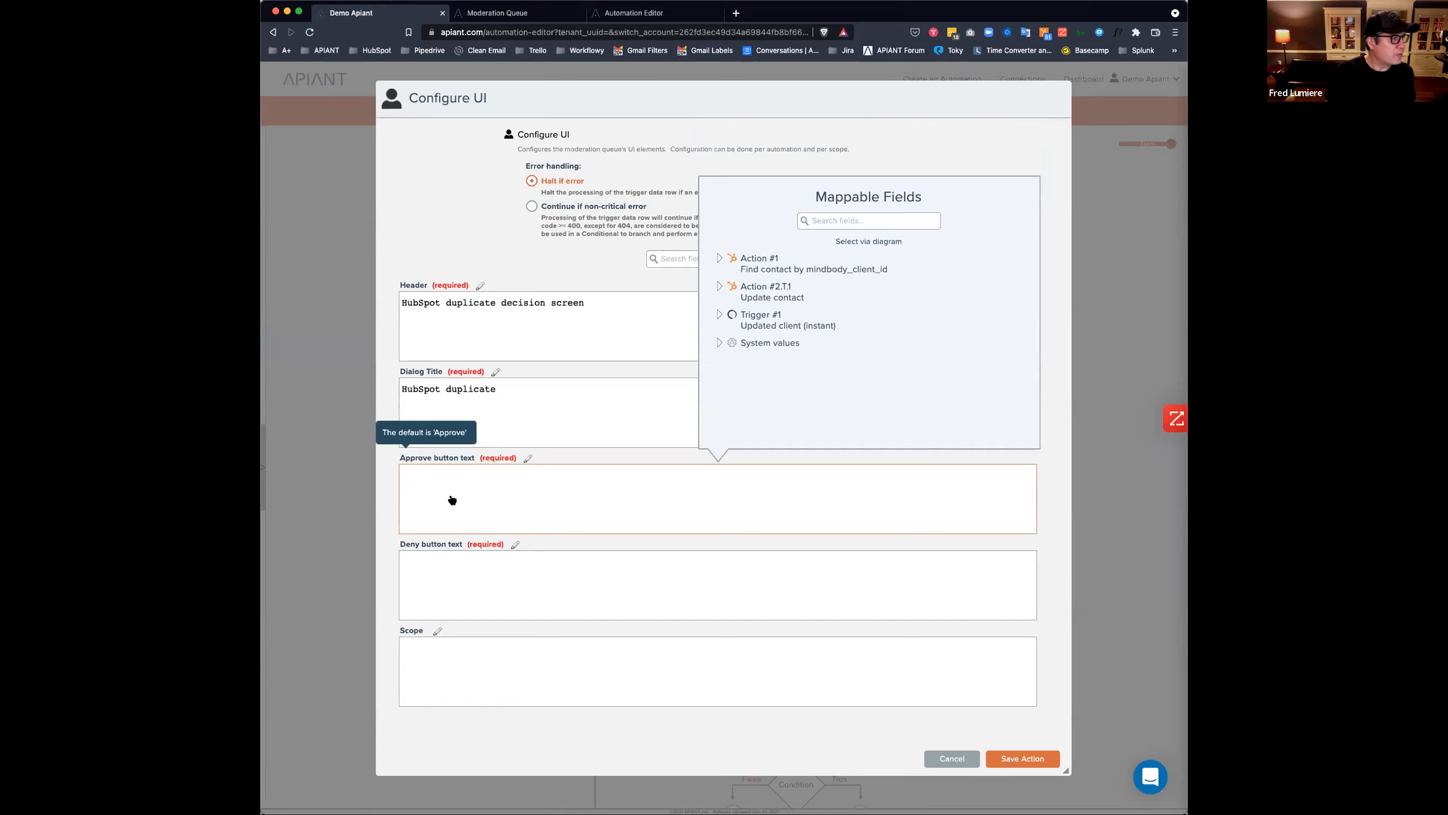
type("Merge")
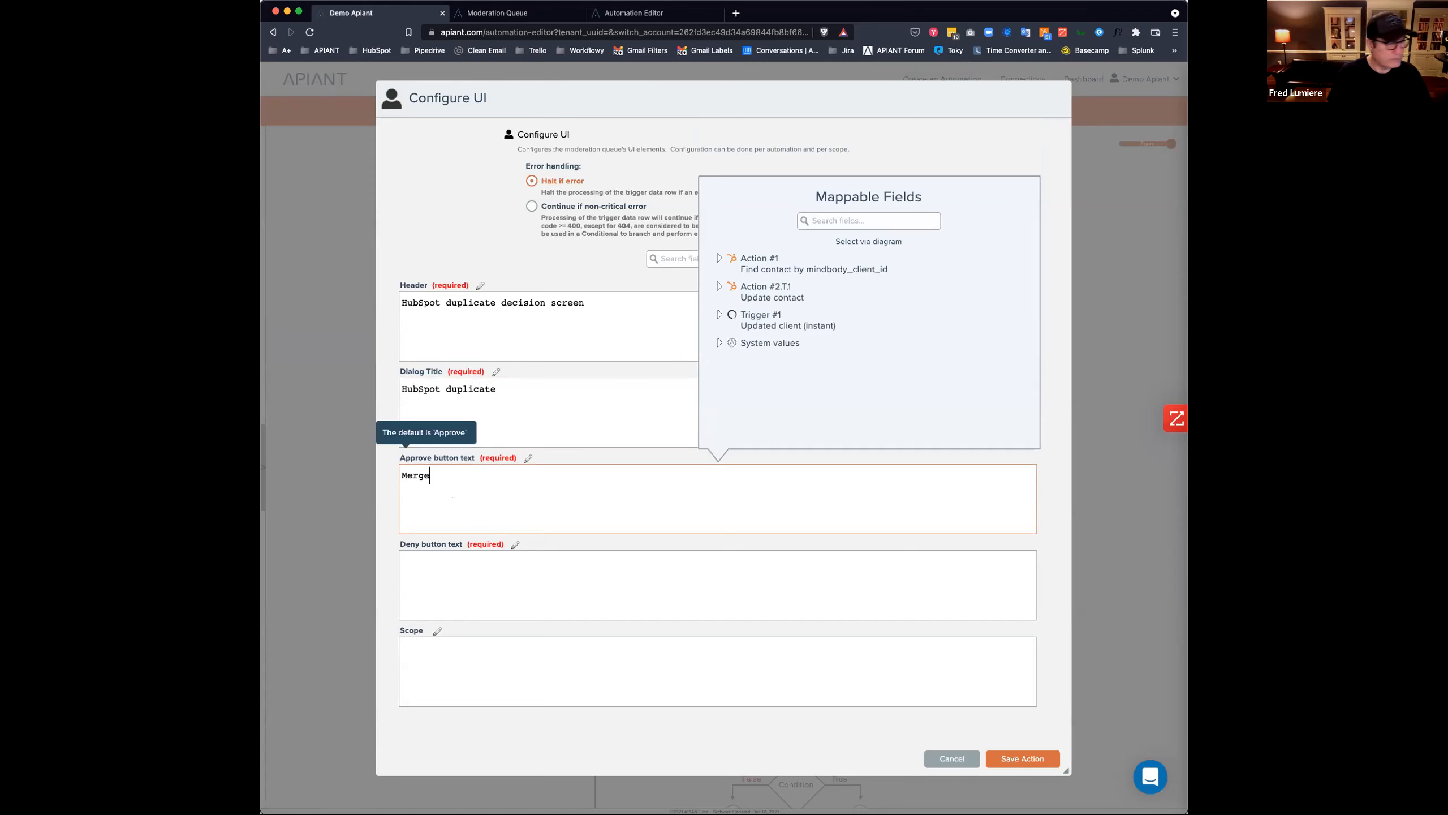
left_click(461, 592)
type("Don't merge")
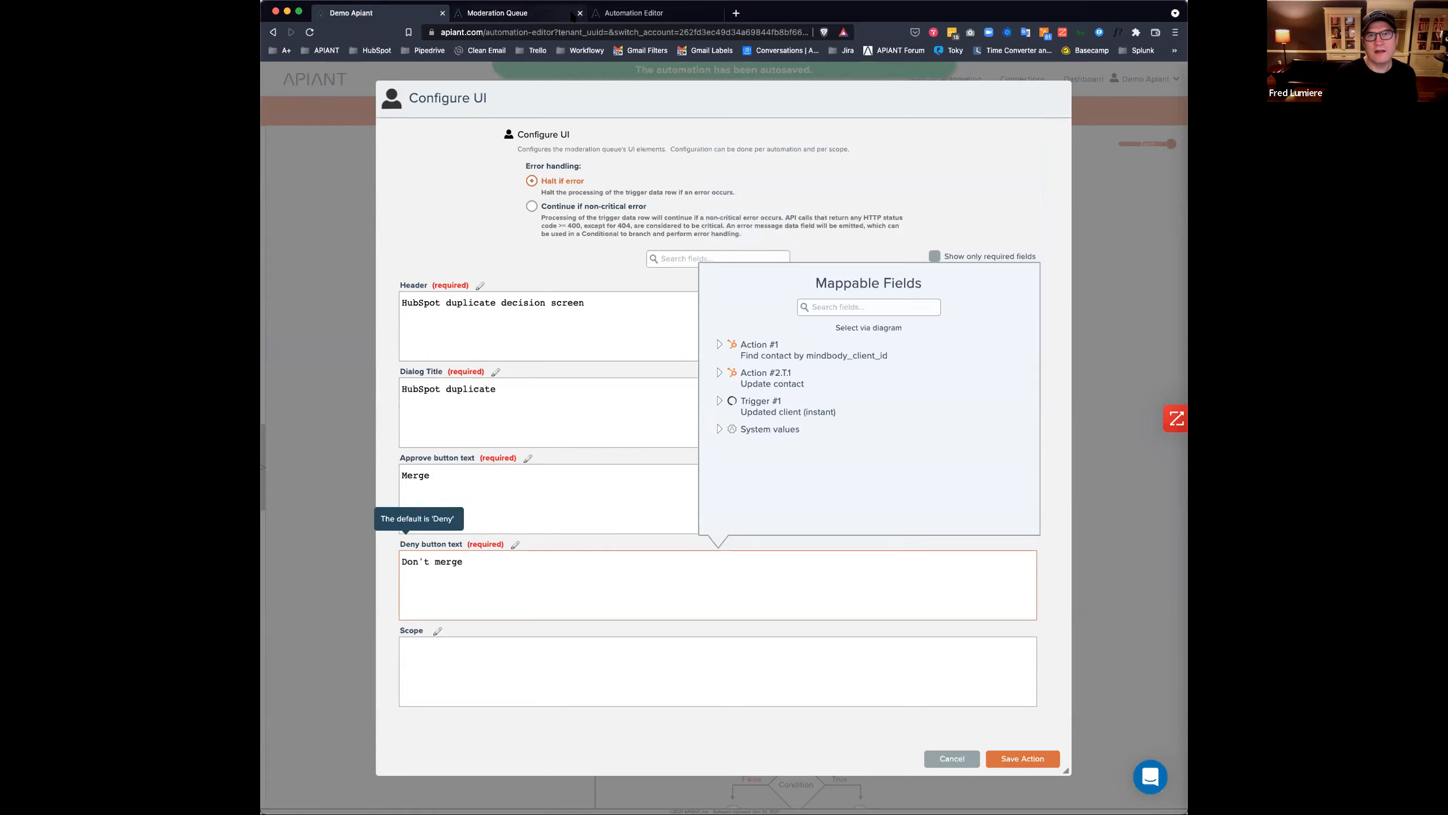
left_click(551, 14)
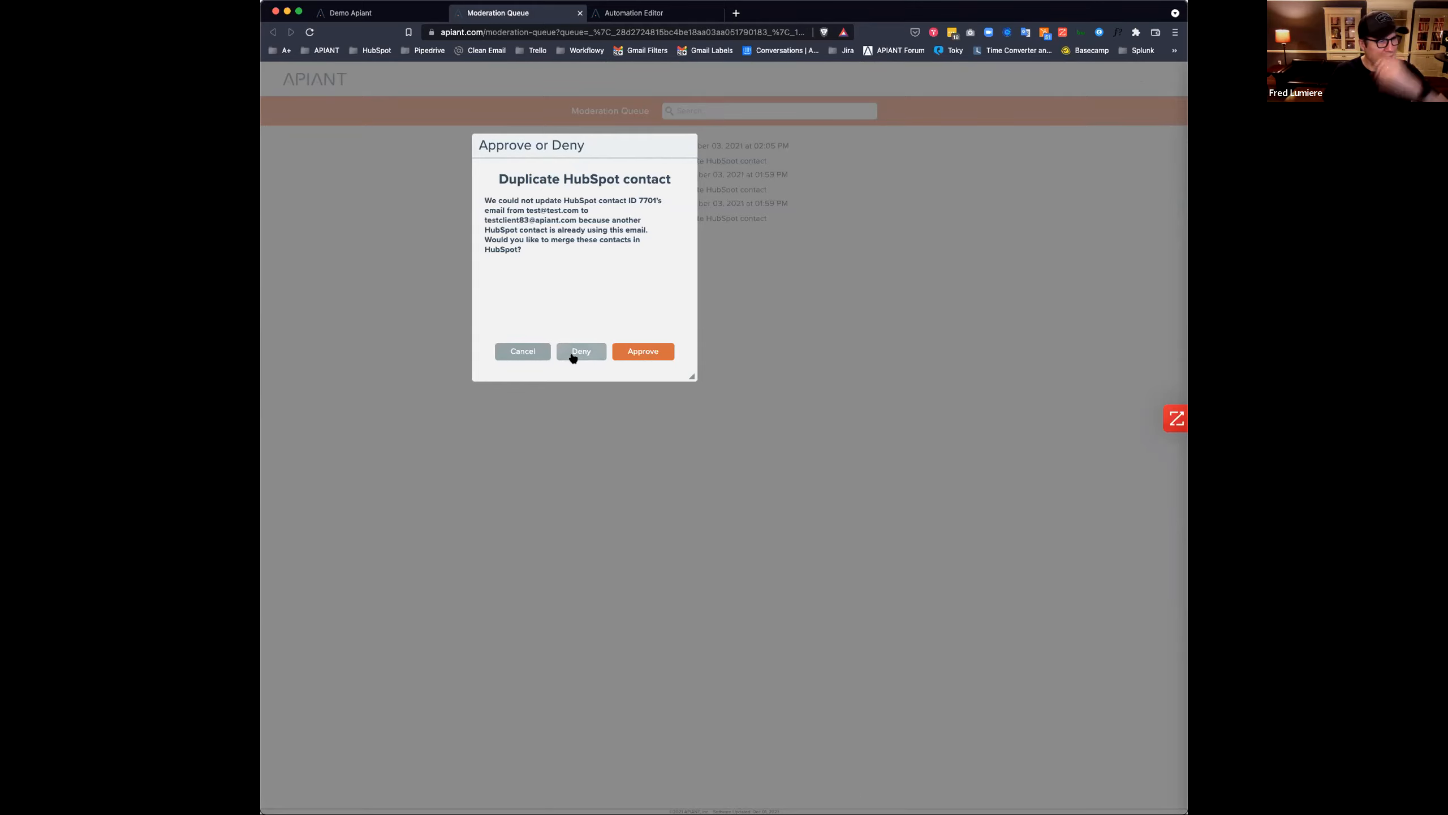
Back in Configure UI, edit the Scope field and save the step settings.
left_click(378, 15)
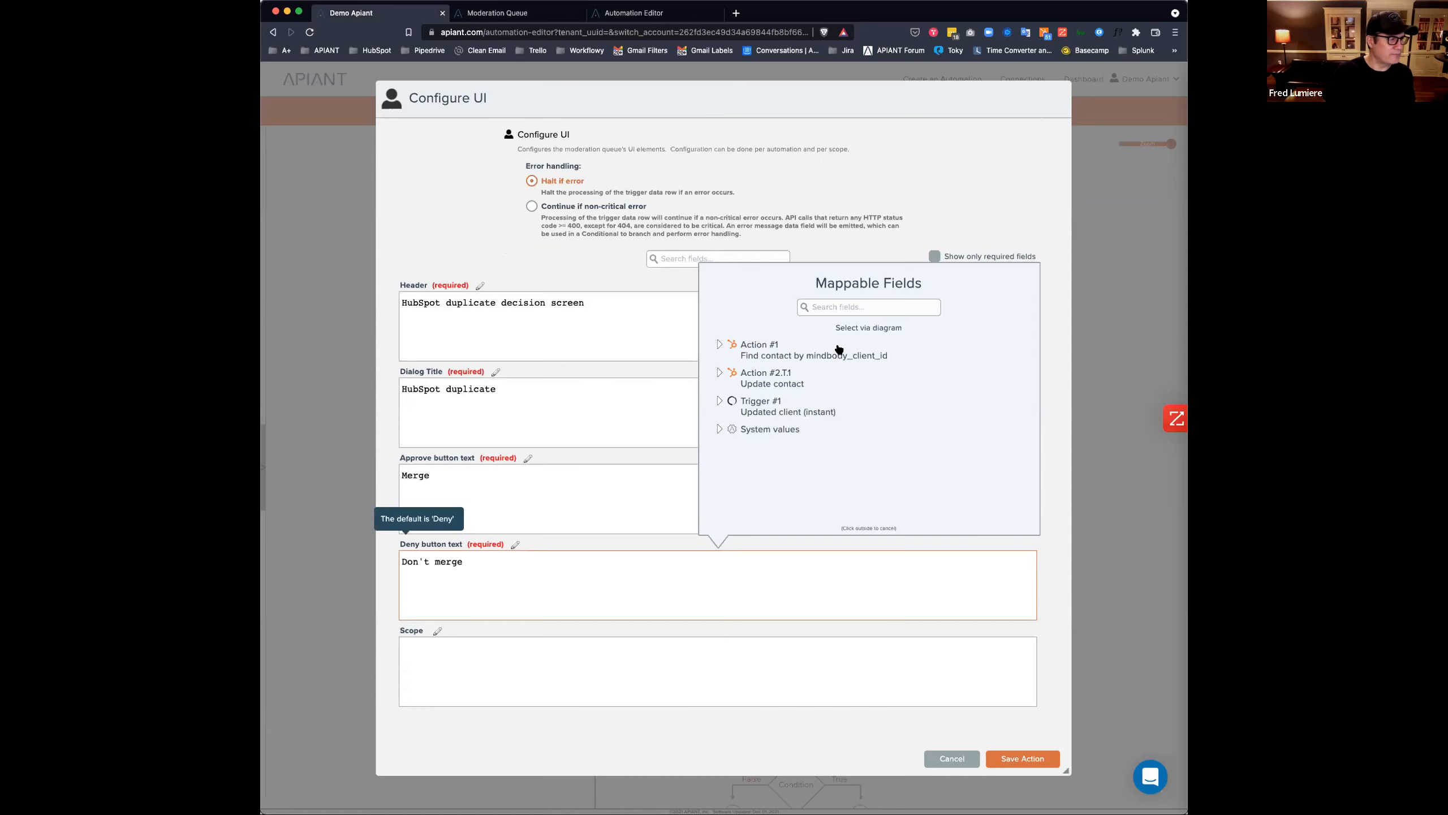
left_click(489, 670)
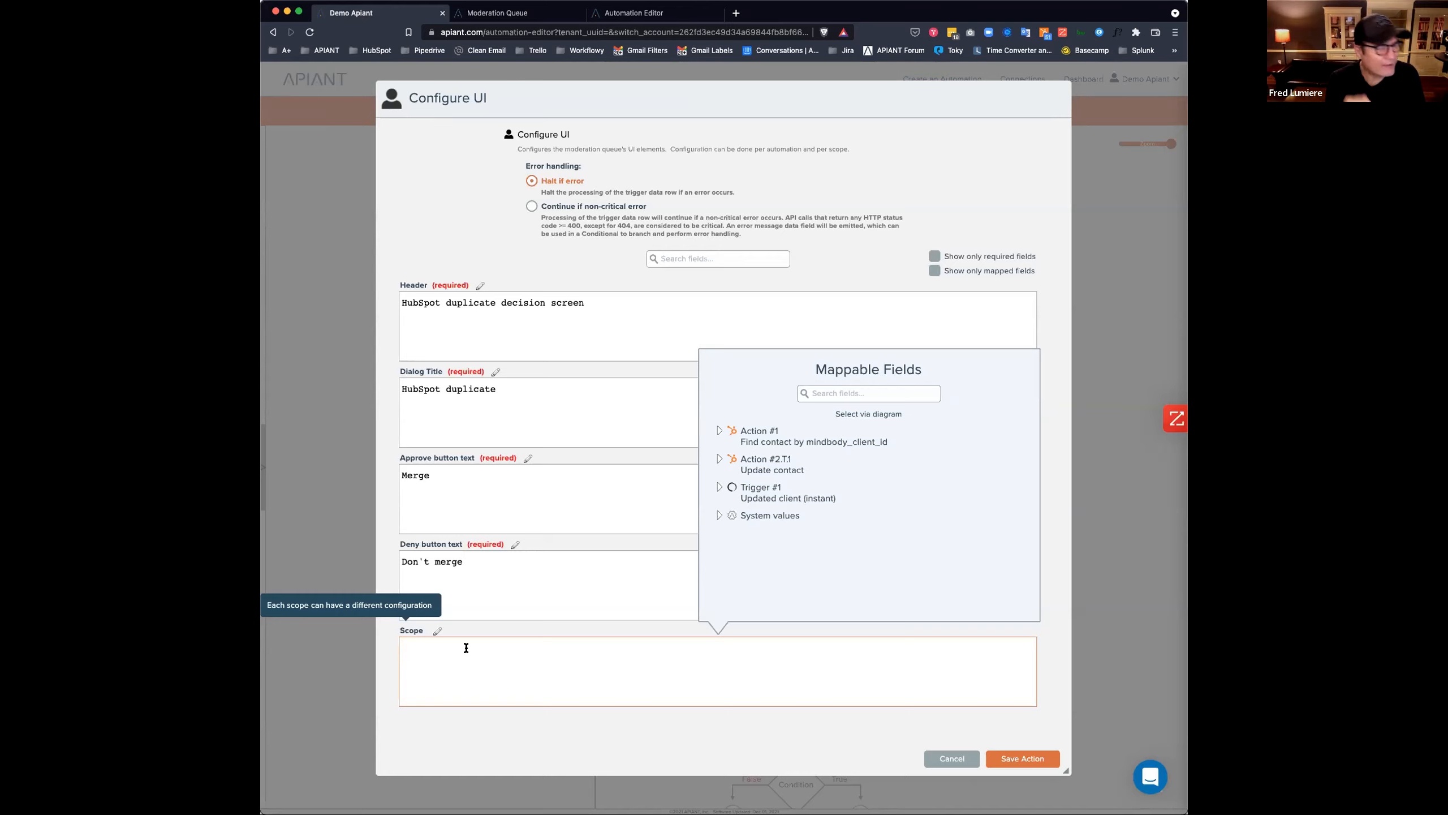
left_click(1030, 758)
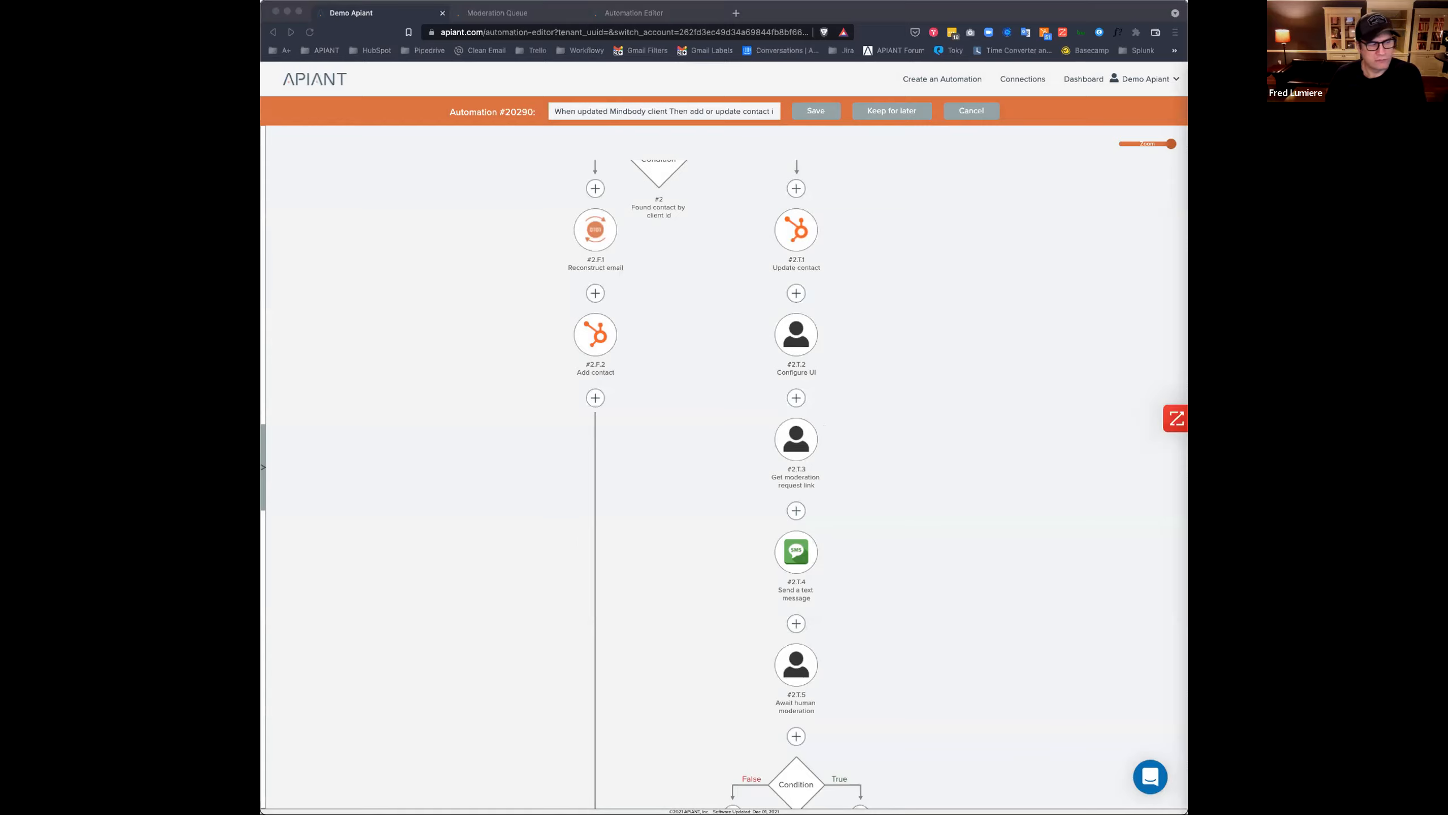
Save a new automation version with version information 'Added Configure UI'.
left_click(814, 112)
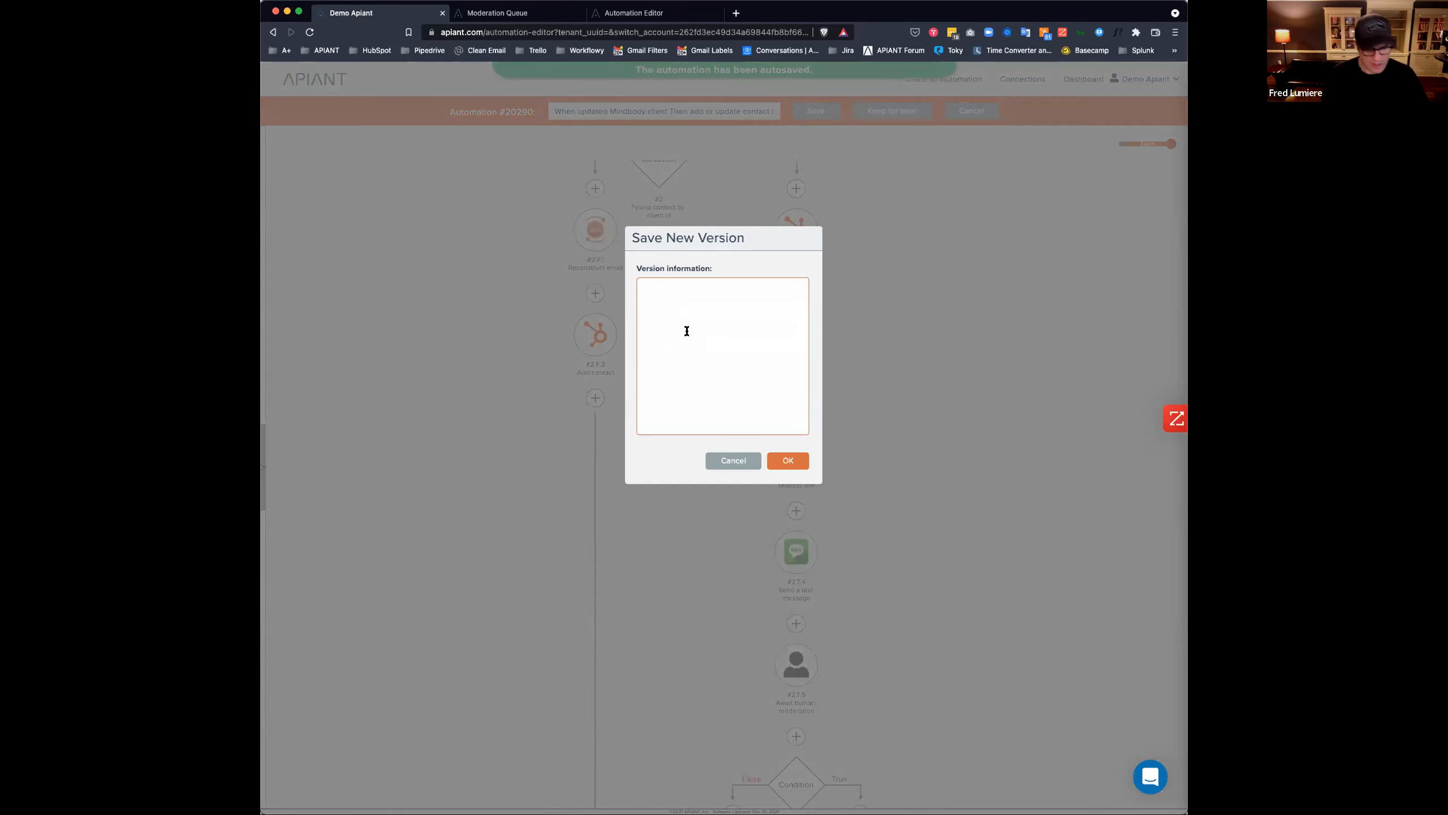
type("Added ")
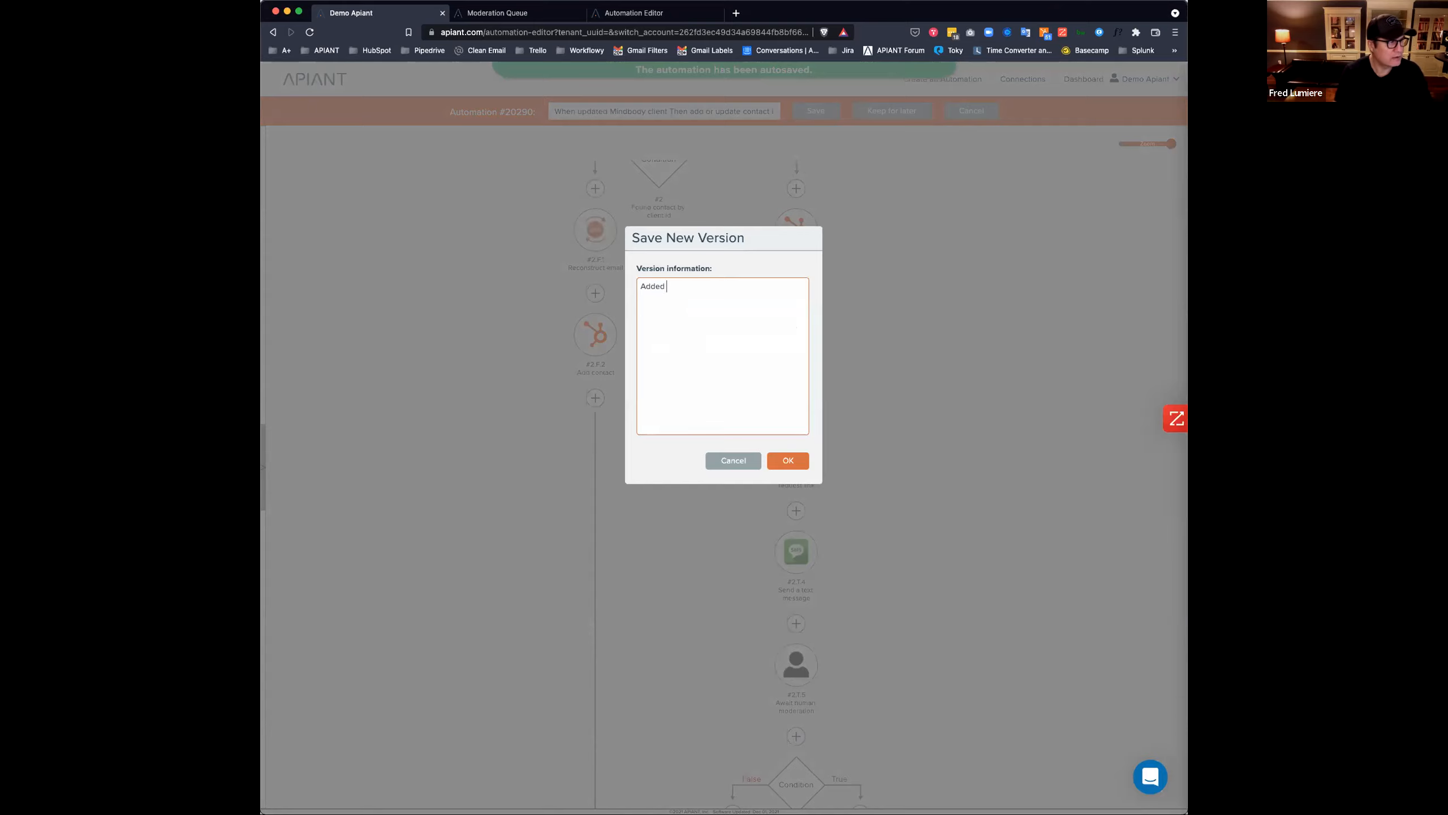
type("Configure UI")
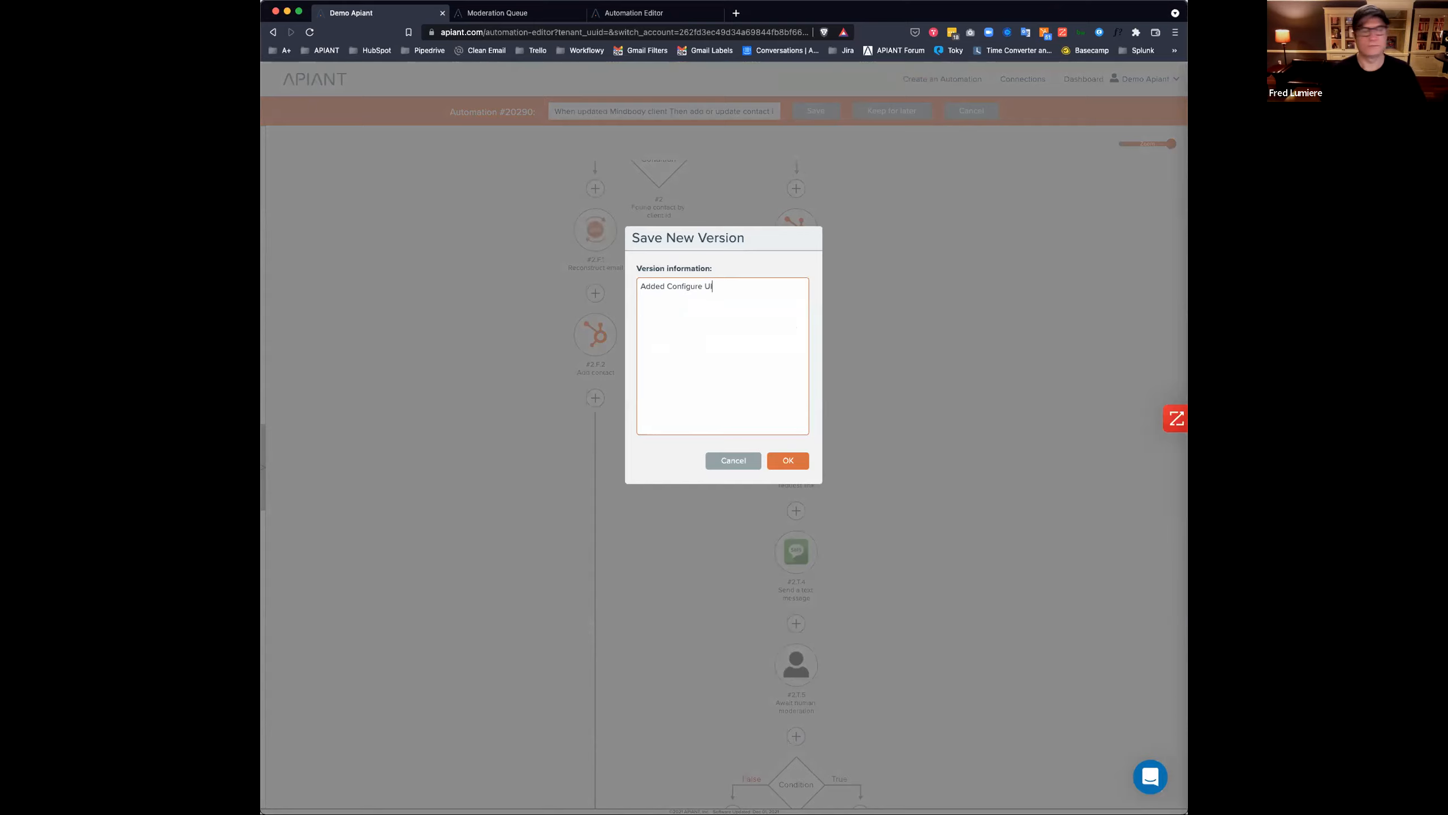
left_click(786, 461)
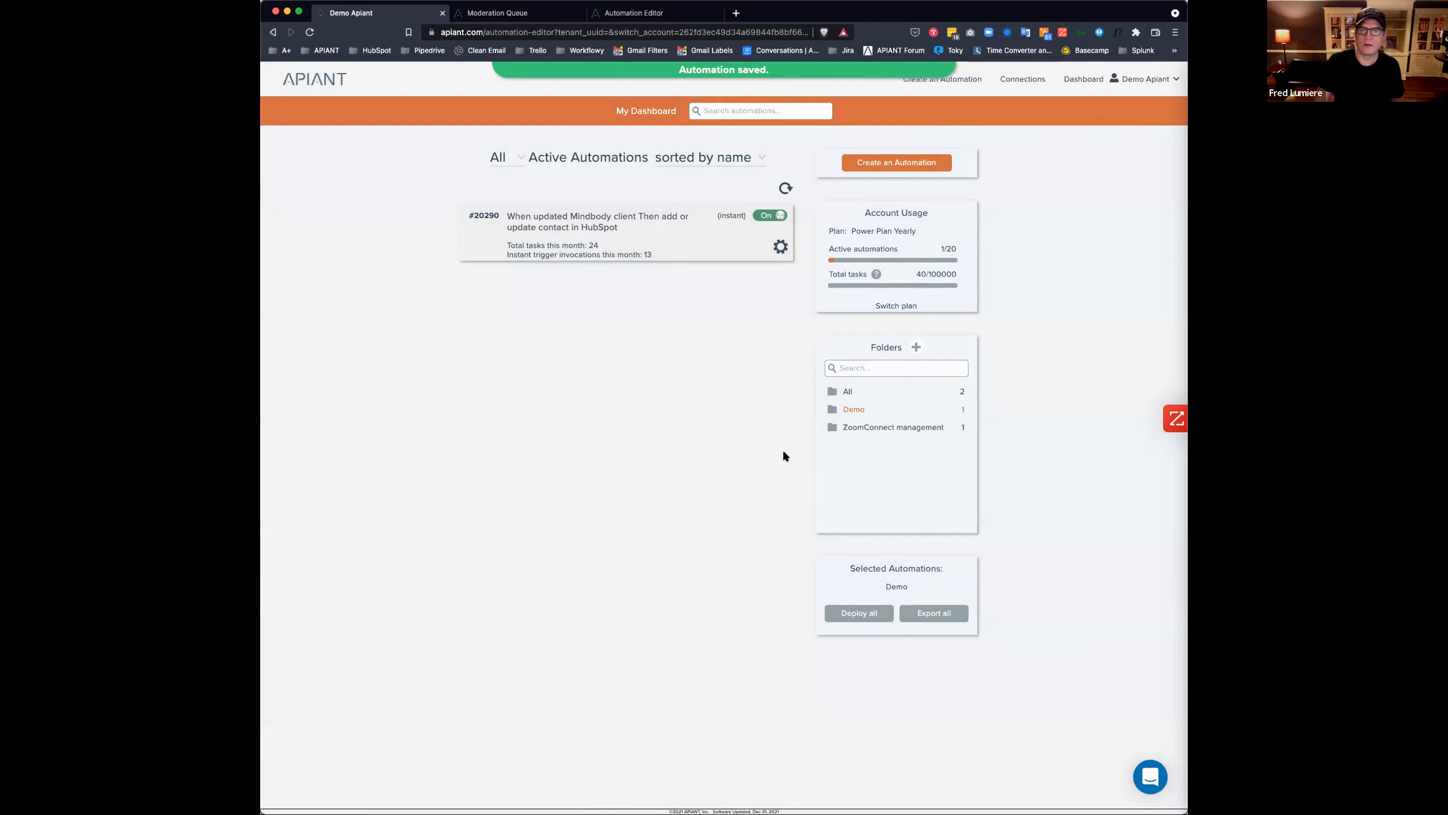
Filter the execution history to All and open Data row #1's moderation request in the latest run.
left_click(541, 246)
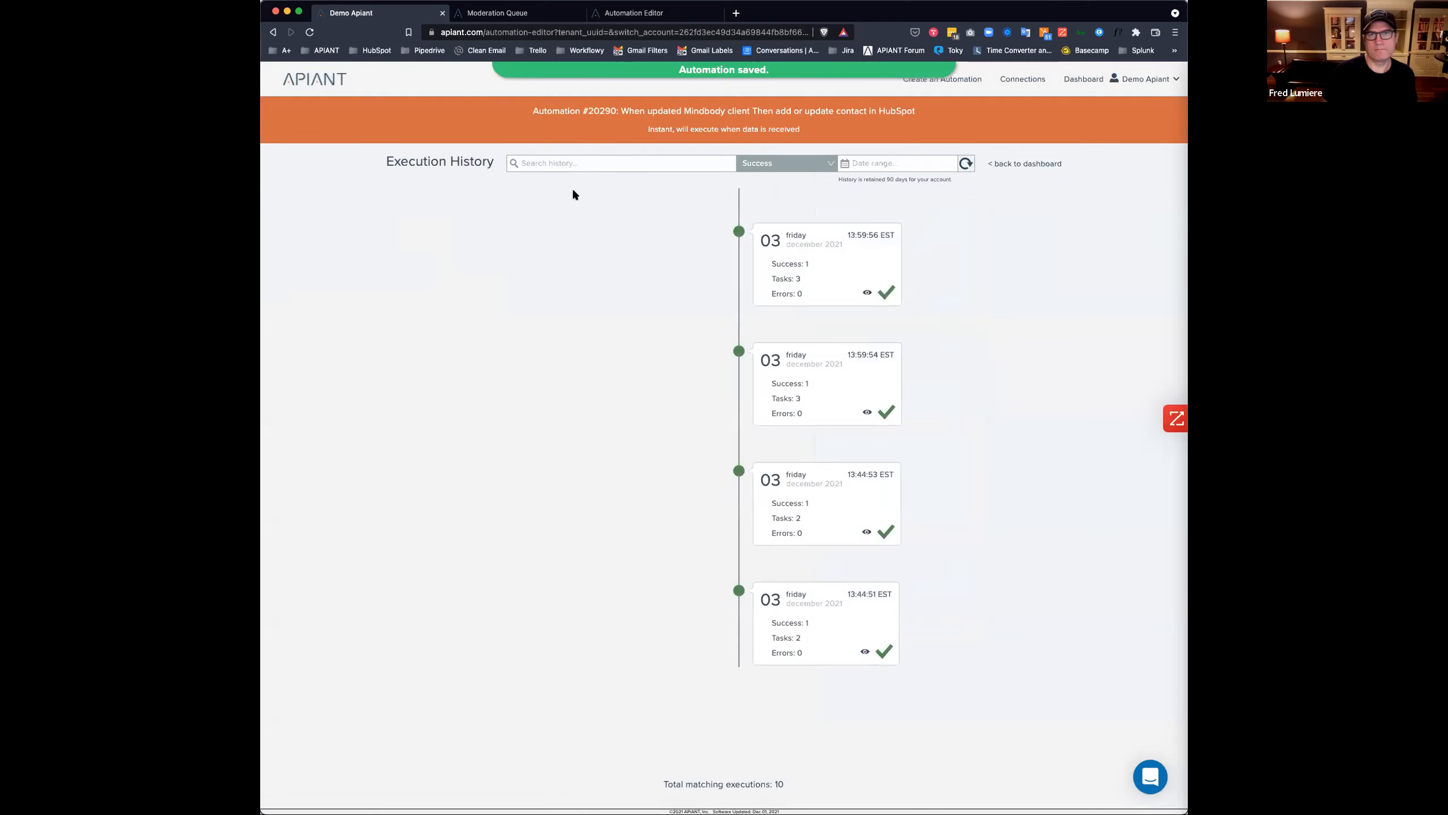
left_click(760, 166)
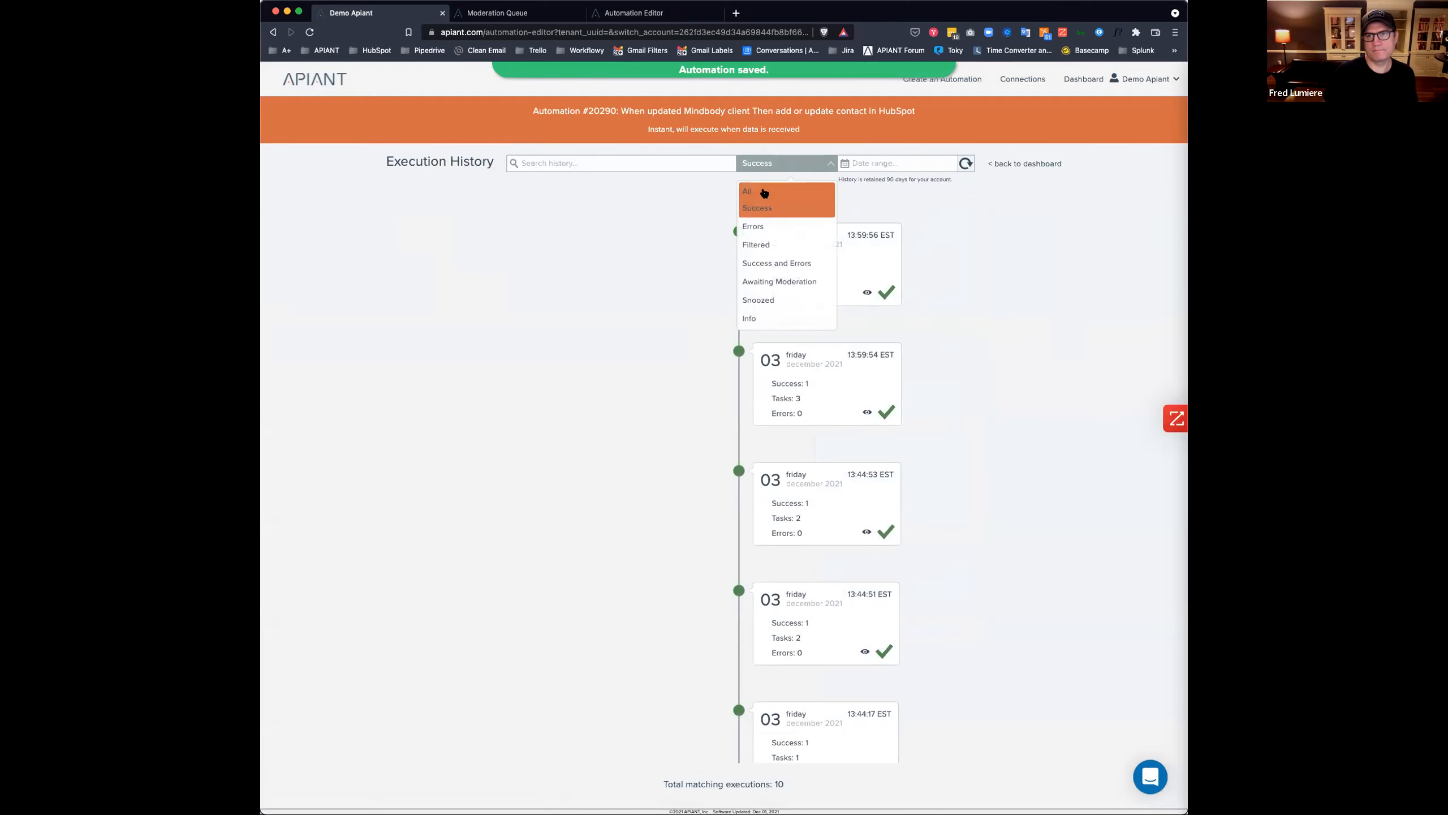
left_click(764, 194)
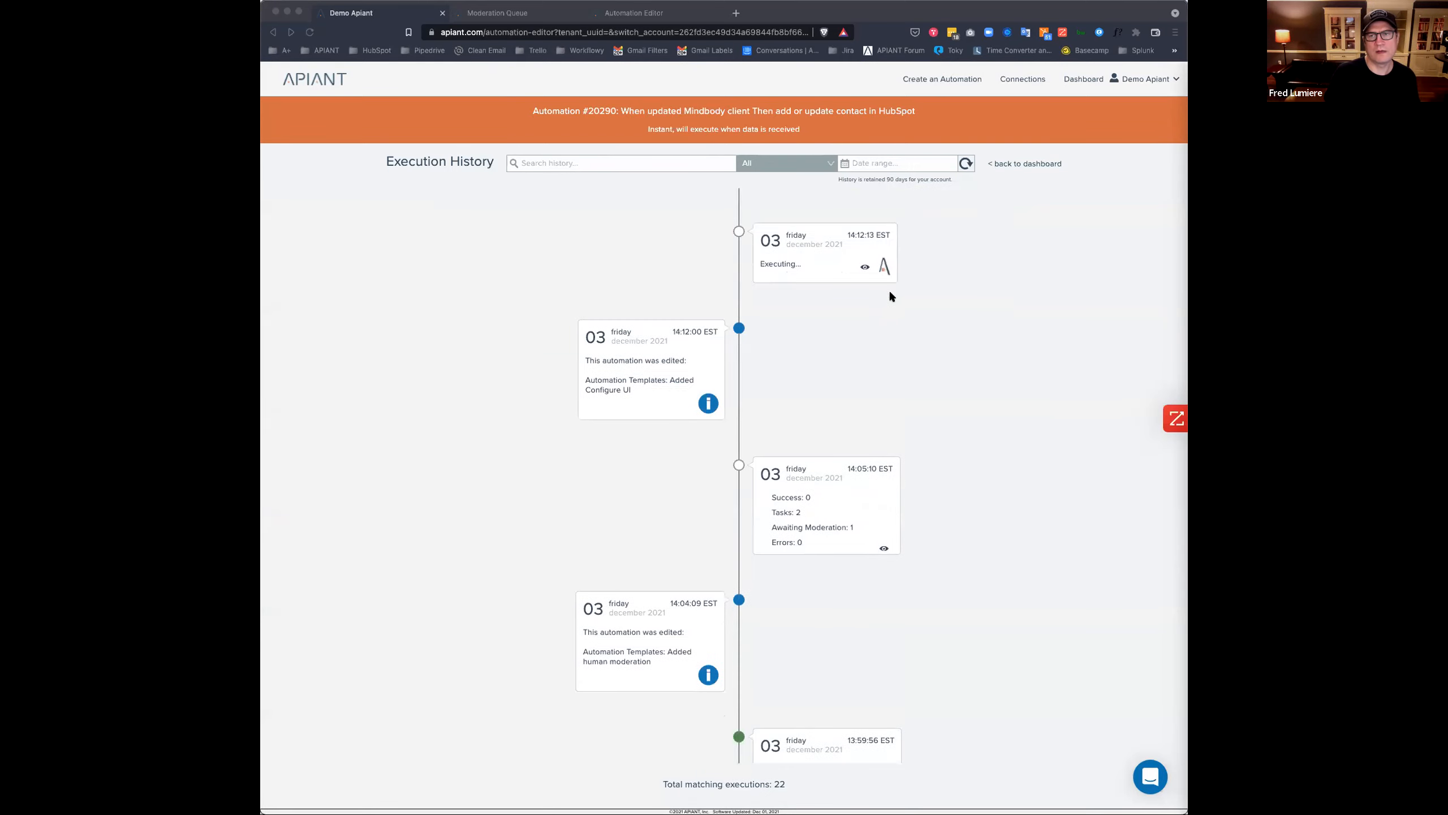
left_click(1018, 289)
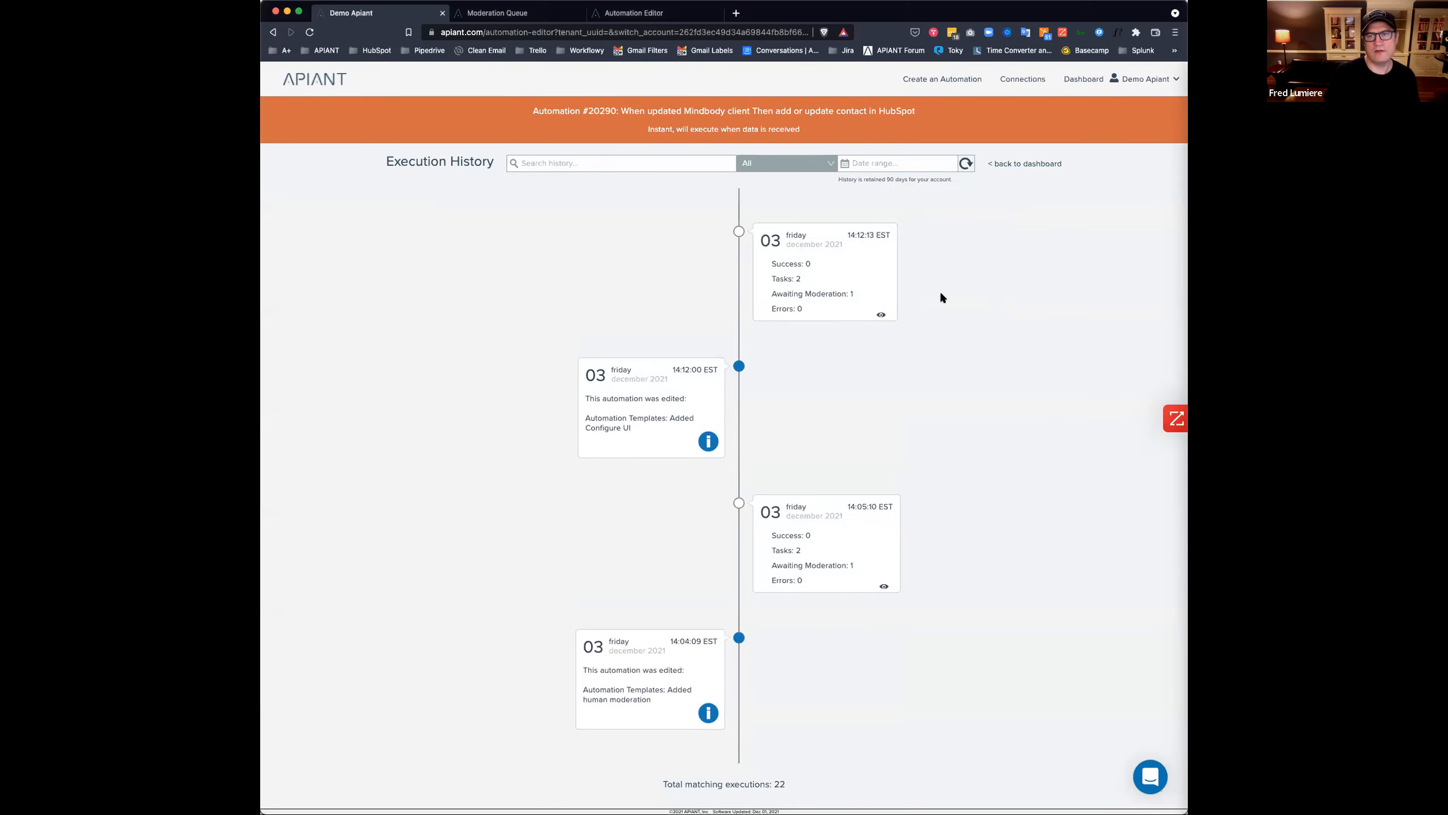
left_click(815, 280)
left_click(824, 409)
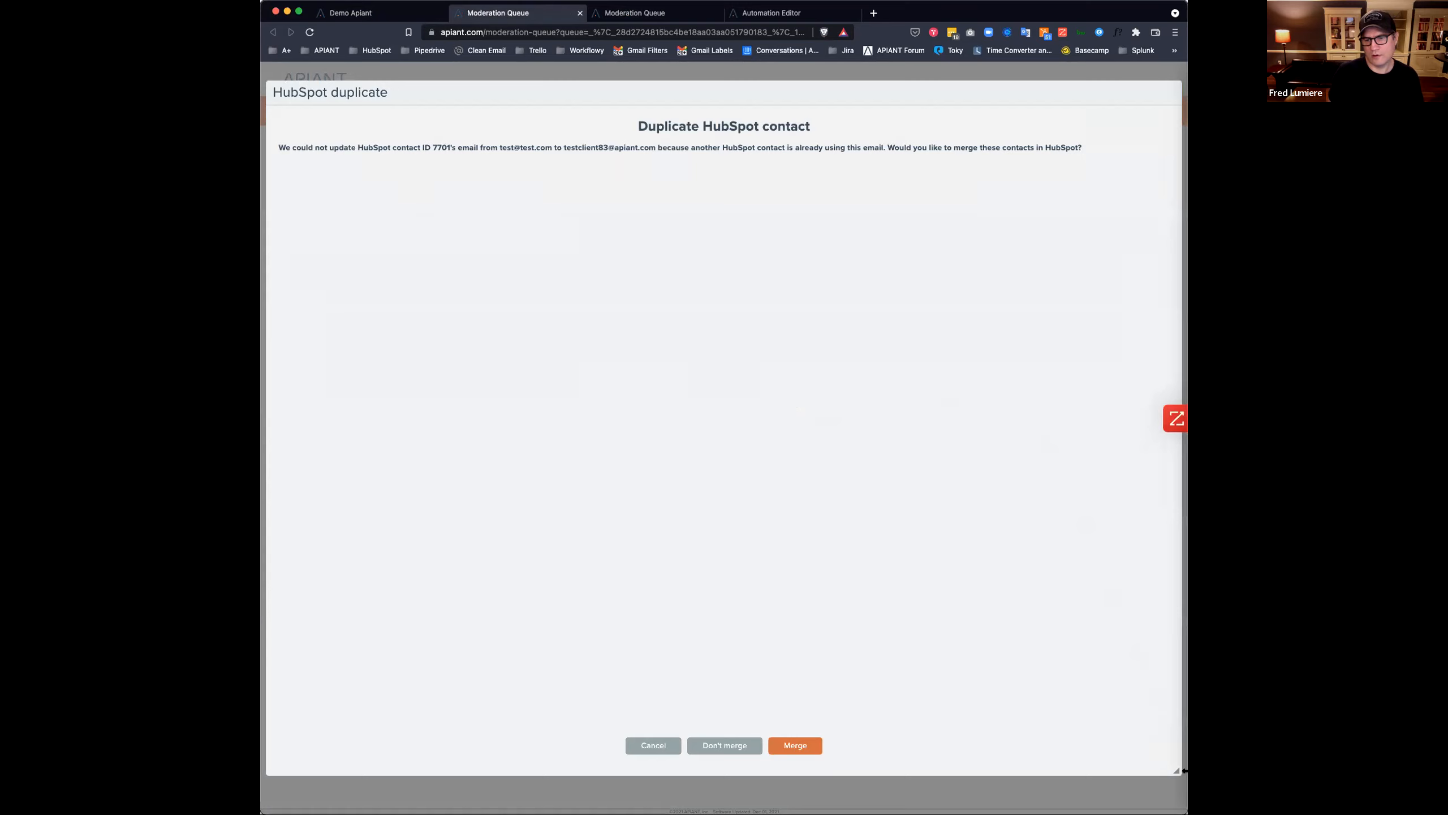
Resize and centre the HubSpot duplicate dialog, then return to the Demo Apiant data rows.
left_click_drag(1180, 771, 533, 450)
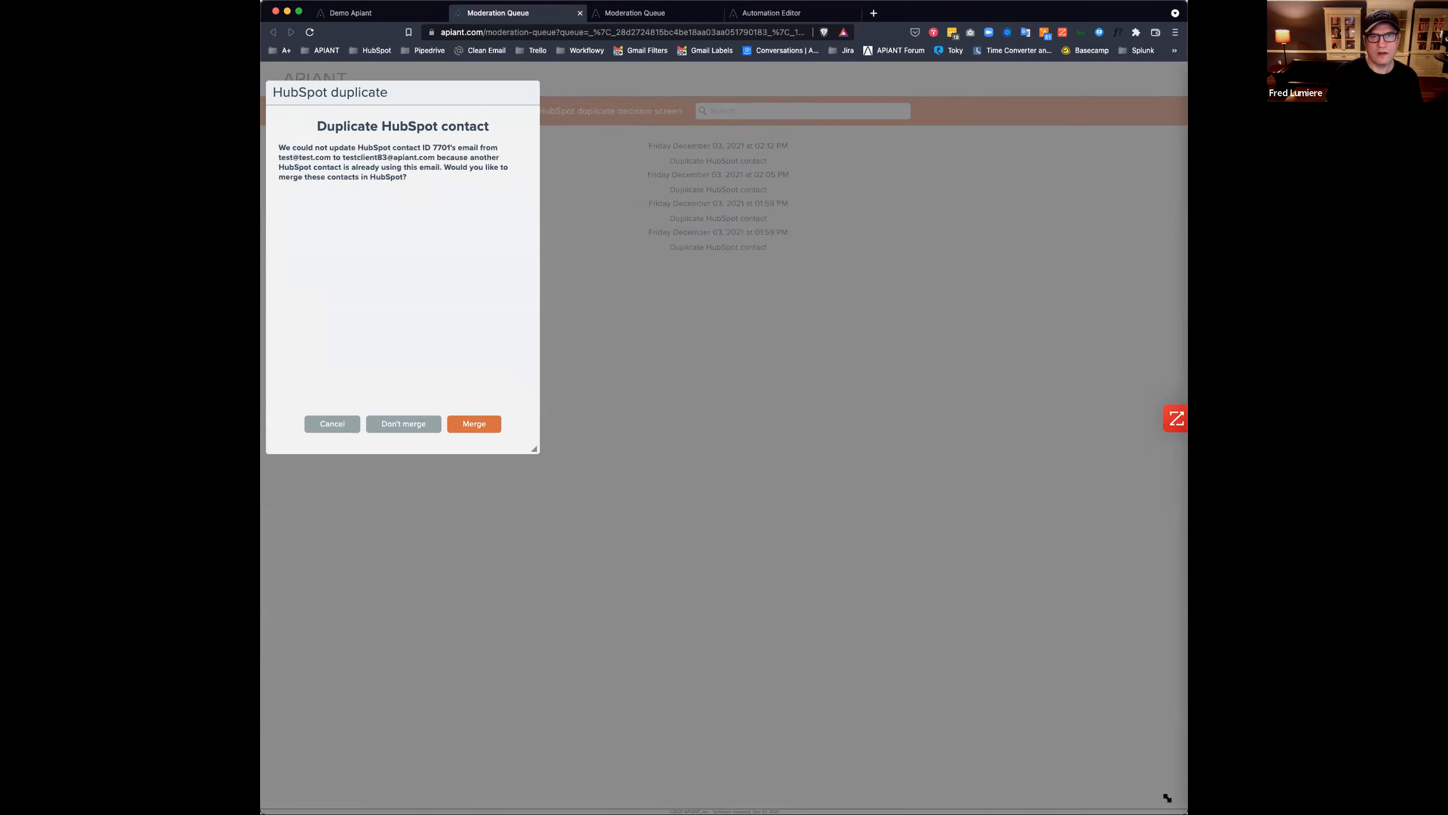
left_click_drag(1167, 798, 584, 513)
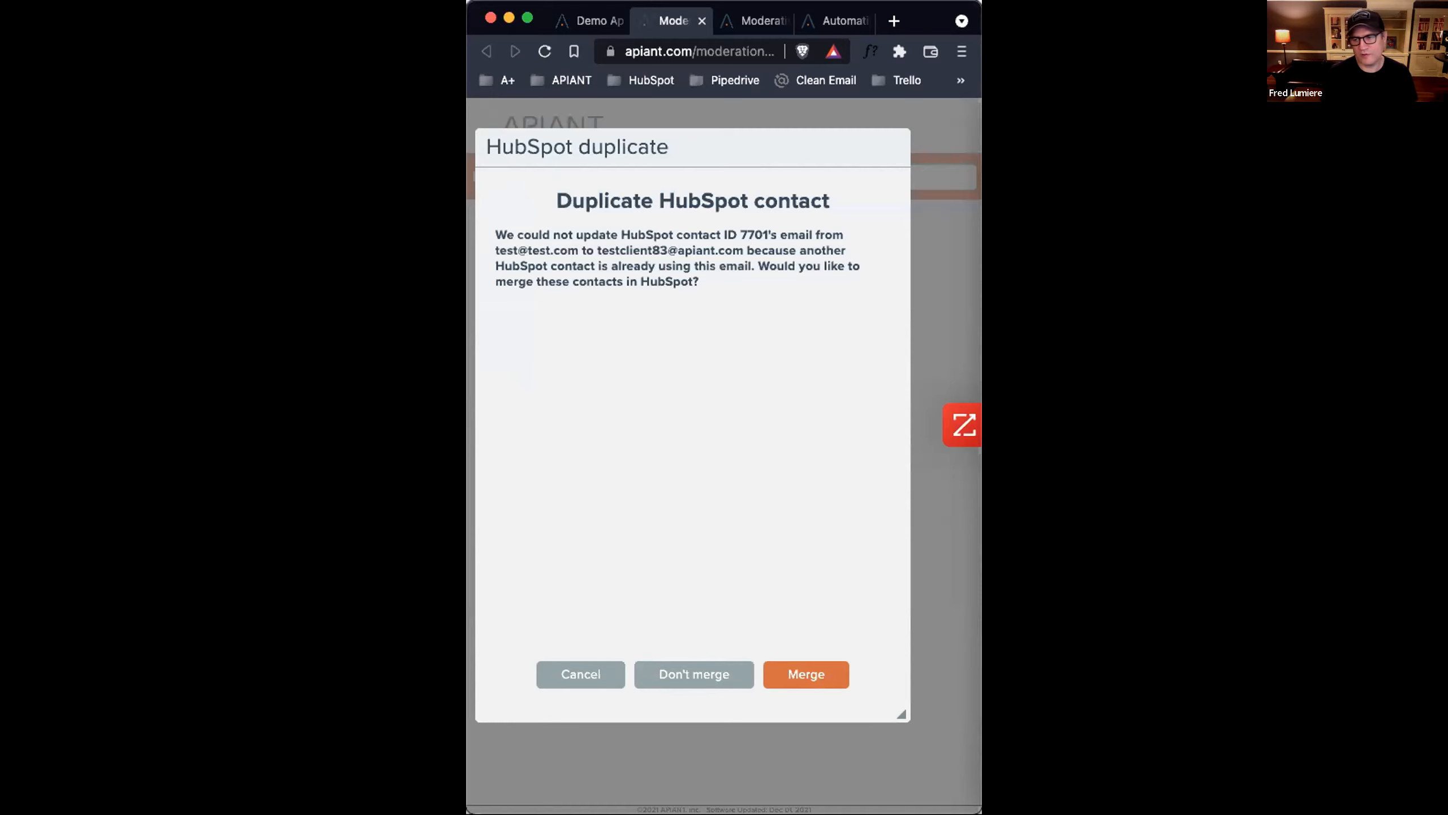
left_click_drag(981, 812, 1192, 813)
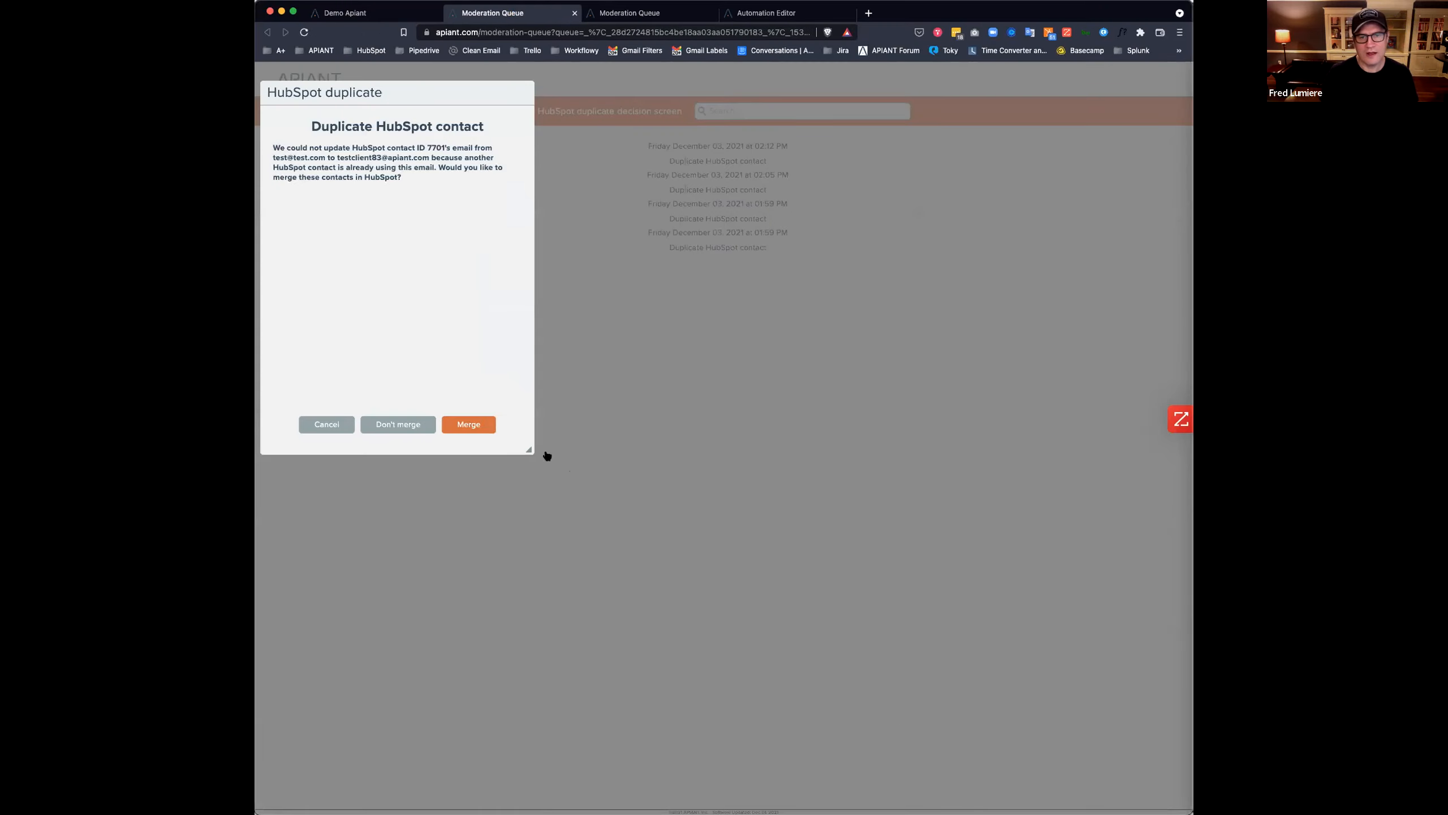
left_click_drag(416, 88, 618, 145)
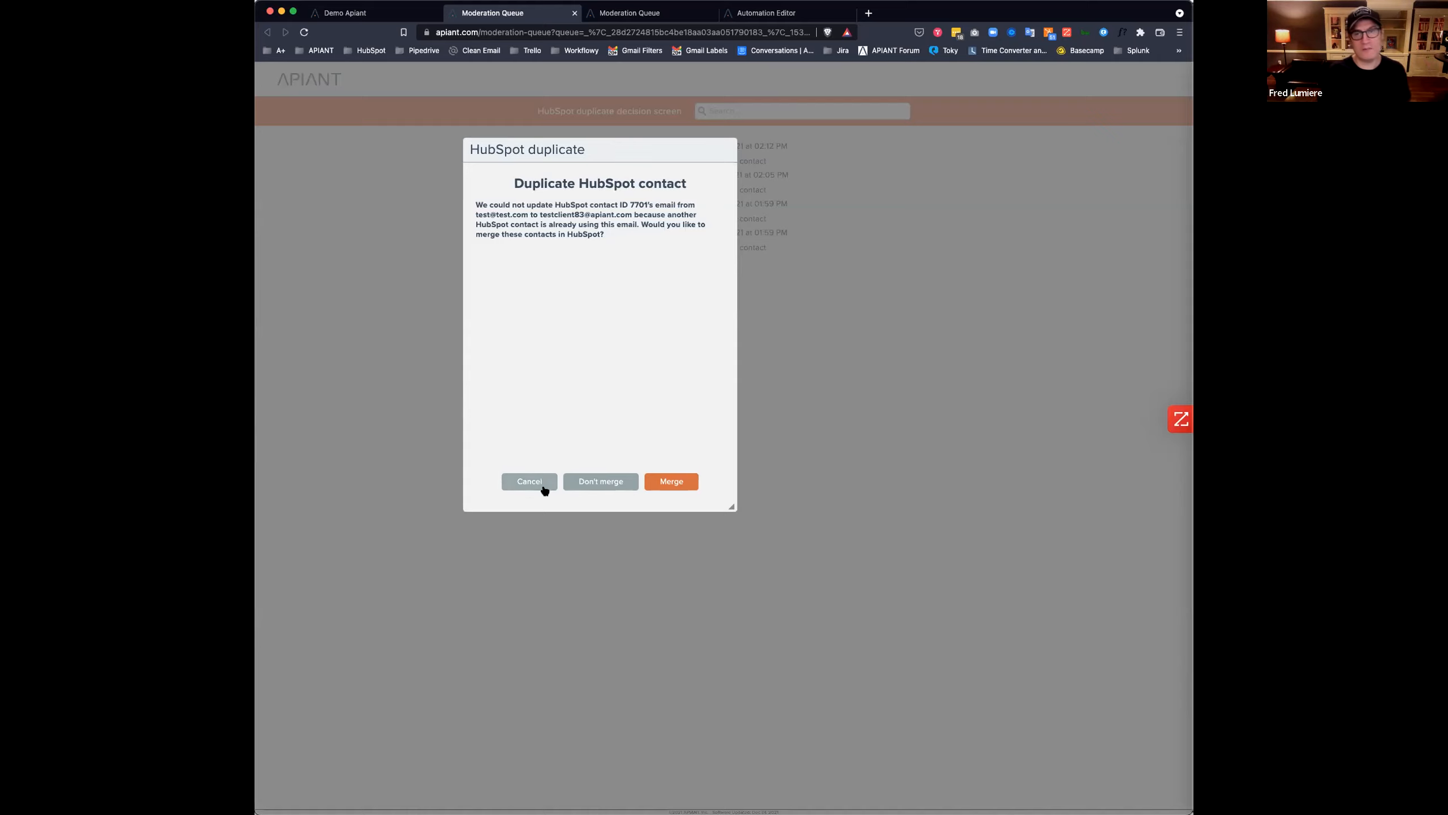
left_click(354, 12)
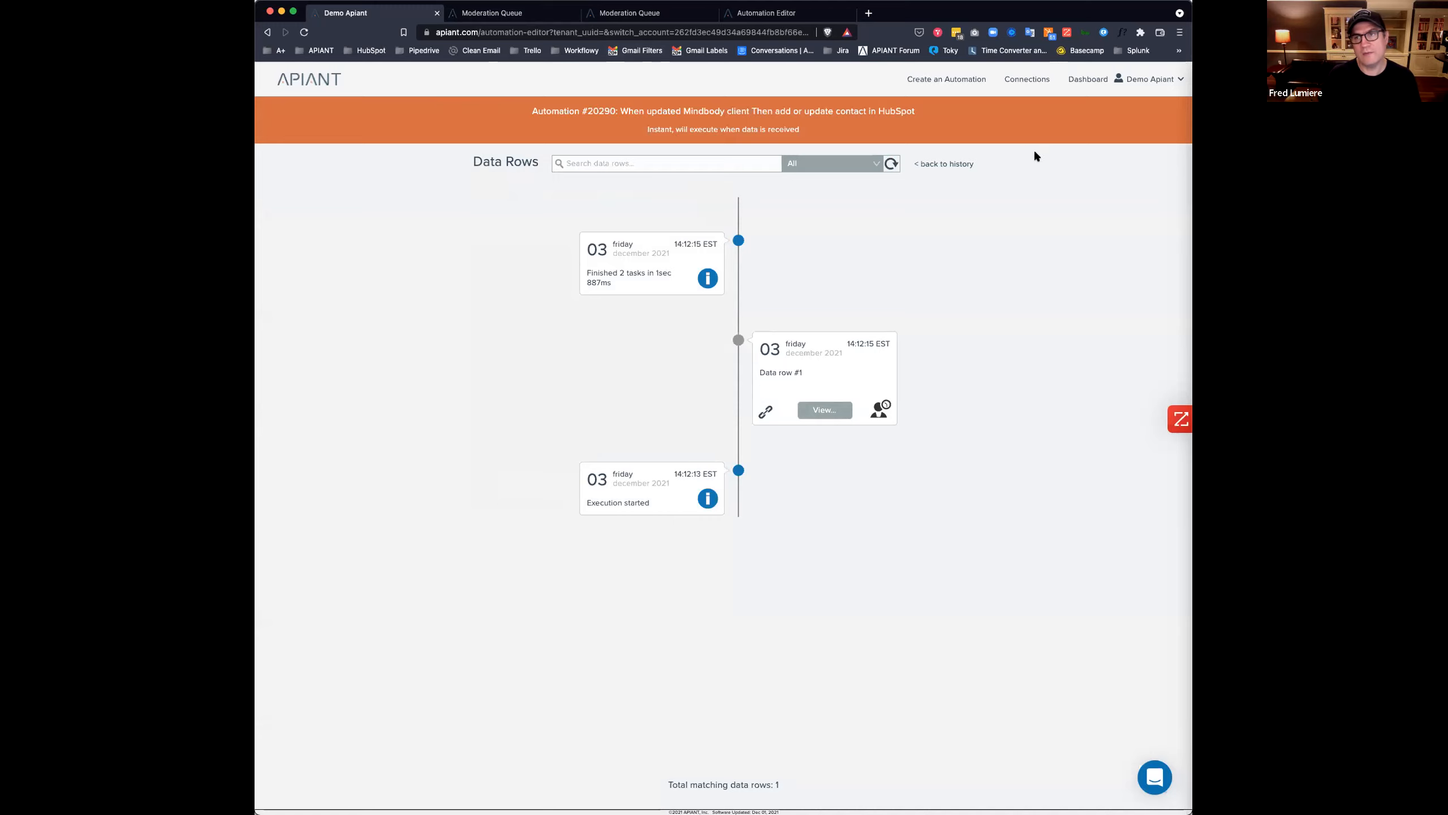
Reopen automation #20290 in the editor from the dashboard.
left_click(1076, 83)
left_click(779, 247)
left_click(809, 270)
scroll(853, 624, "down", 5)
scroll(855, 629, "down", 3)
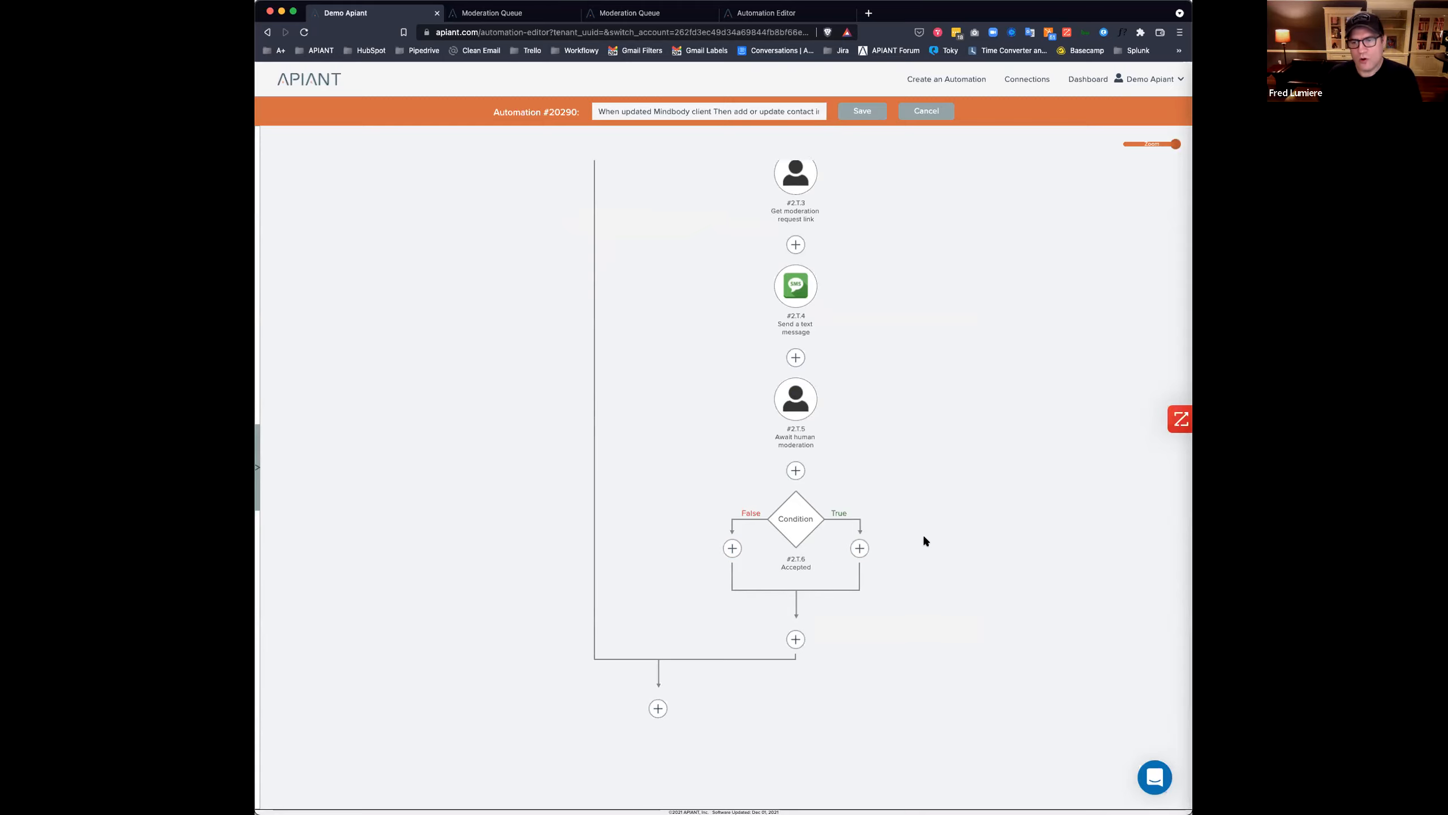
Add a HubSpot step to the Accepted True branch and scroll its actions to Merge contacts.
left_click(858, 549)
left_click(928, 516)
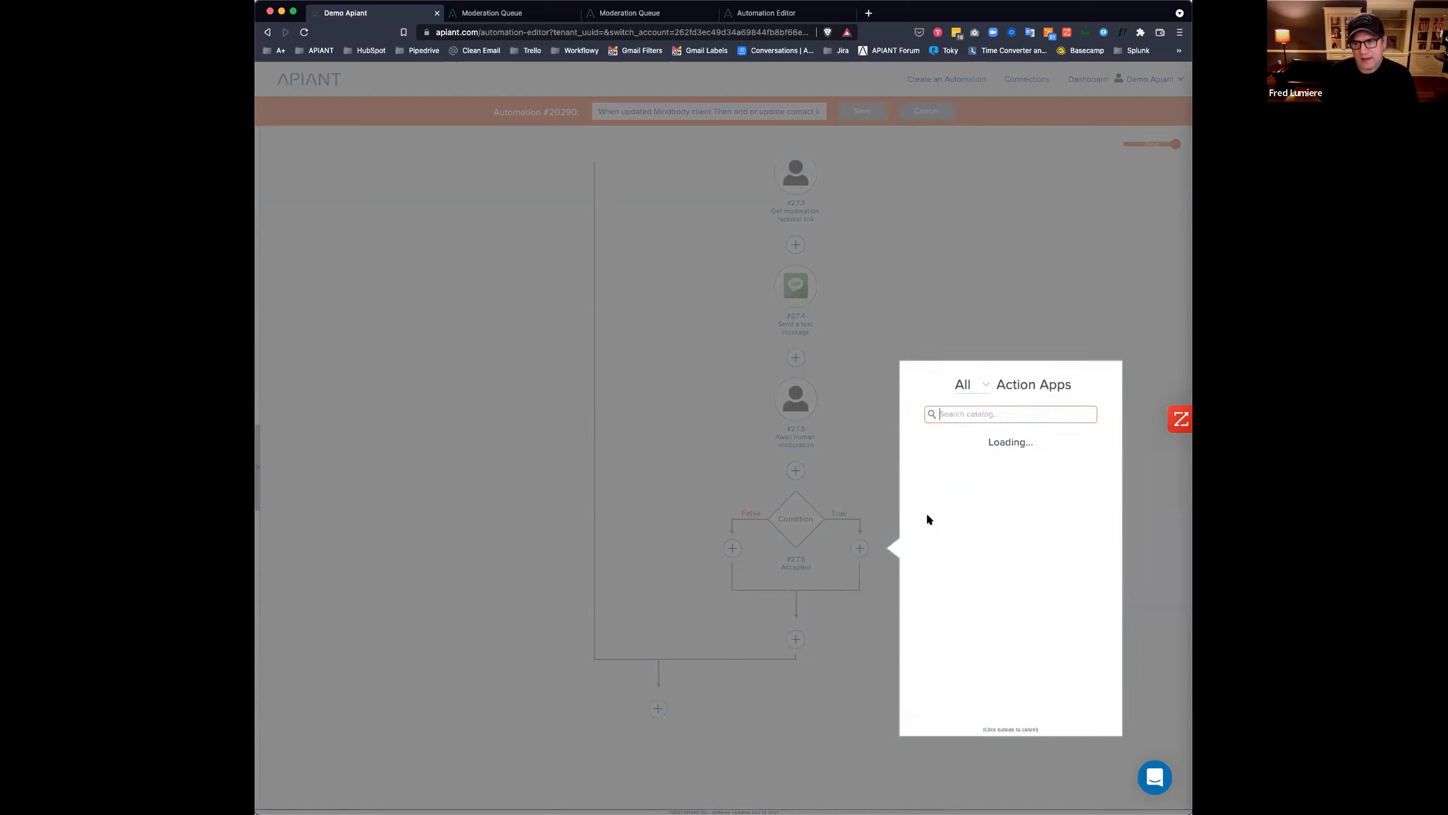
type("hub")
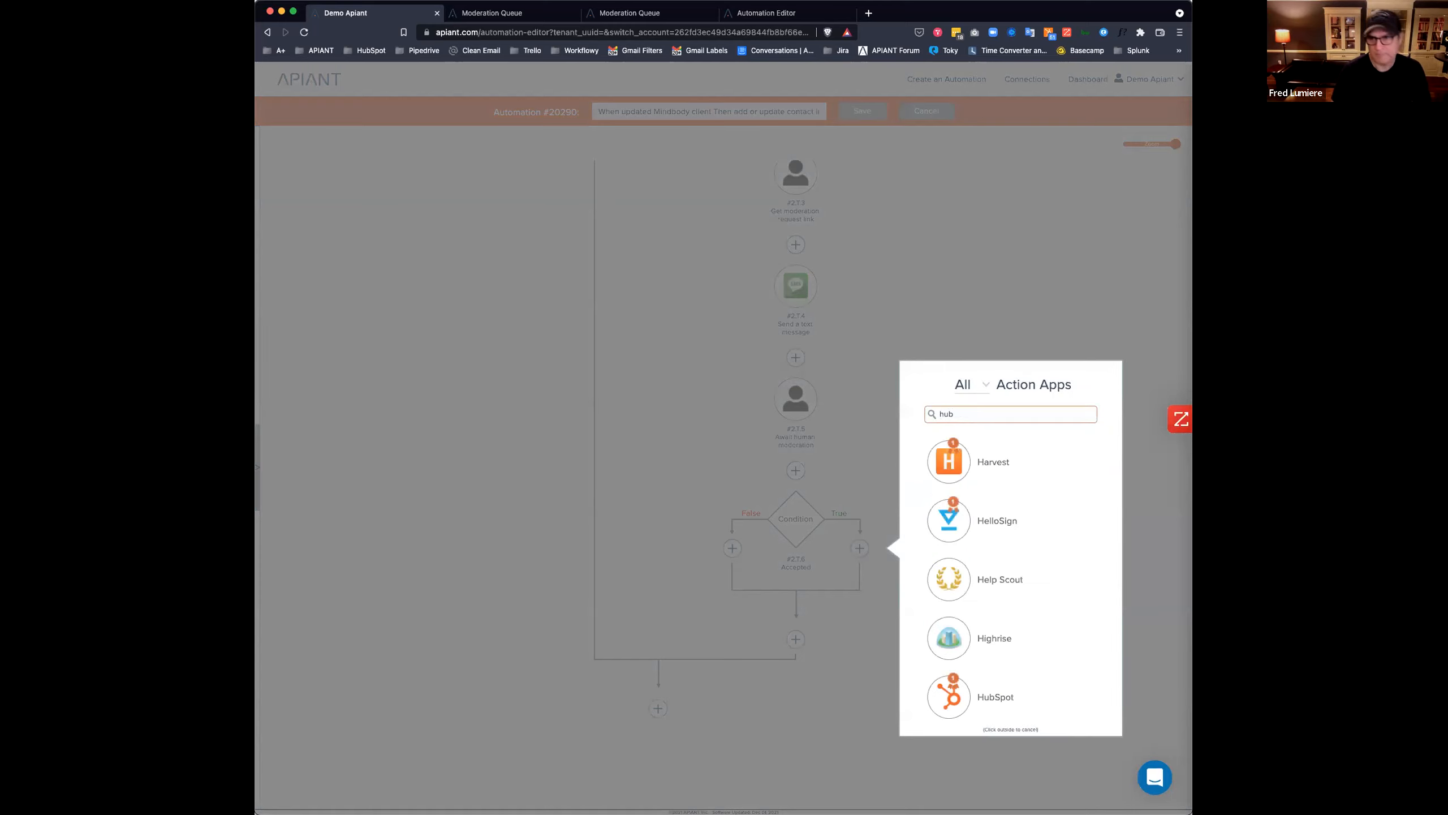
type("spot")
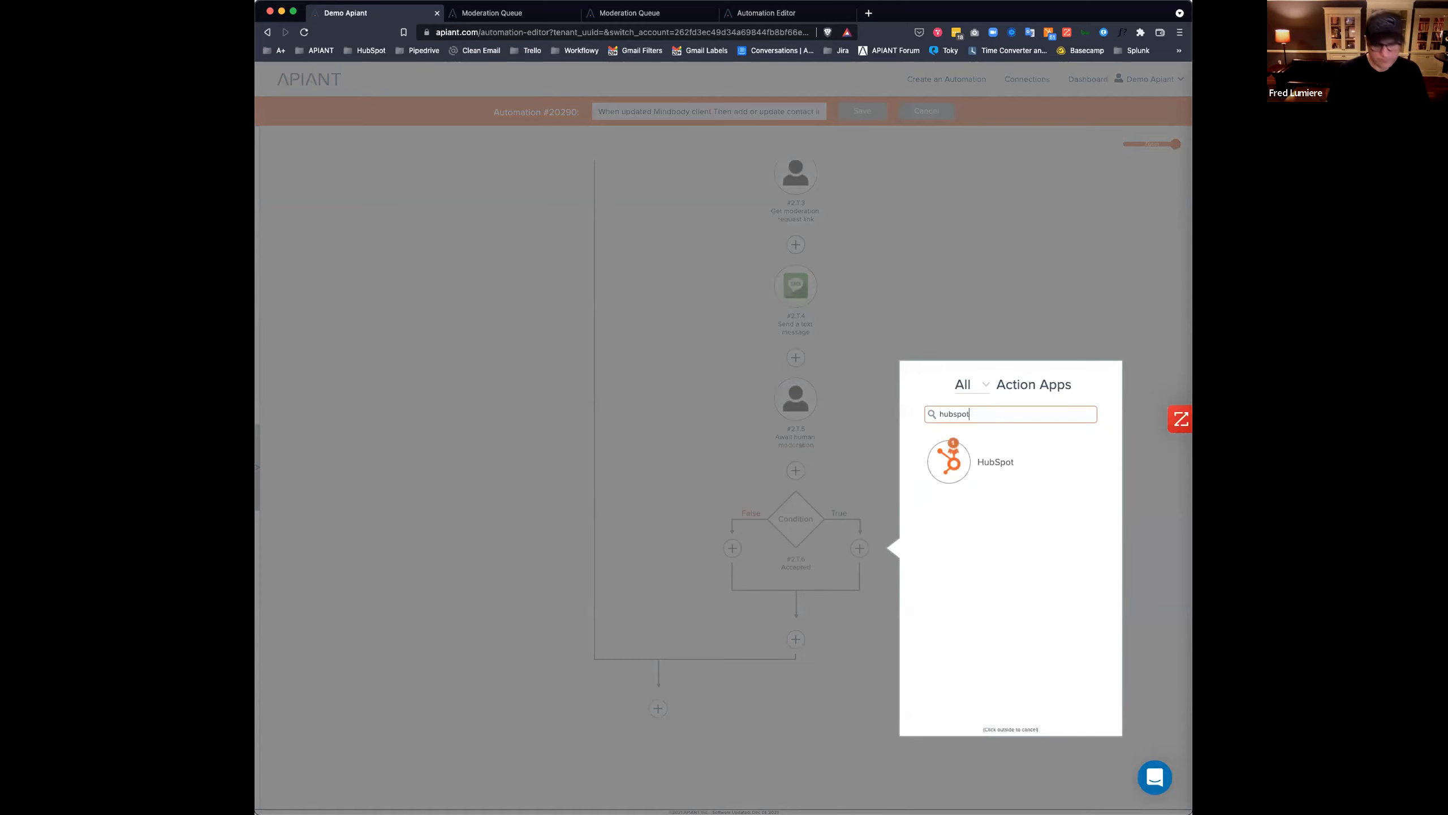
left_click(958, 473)
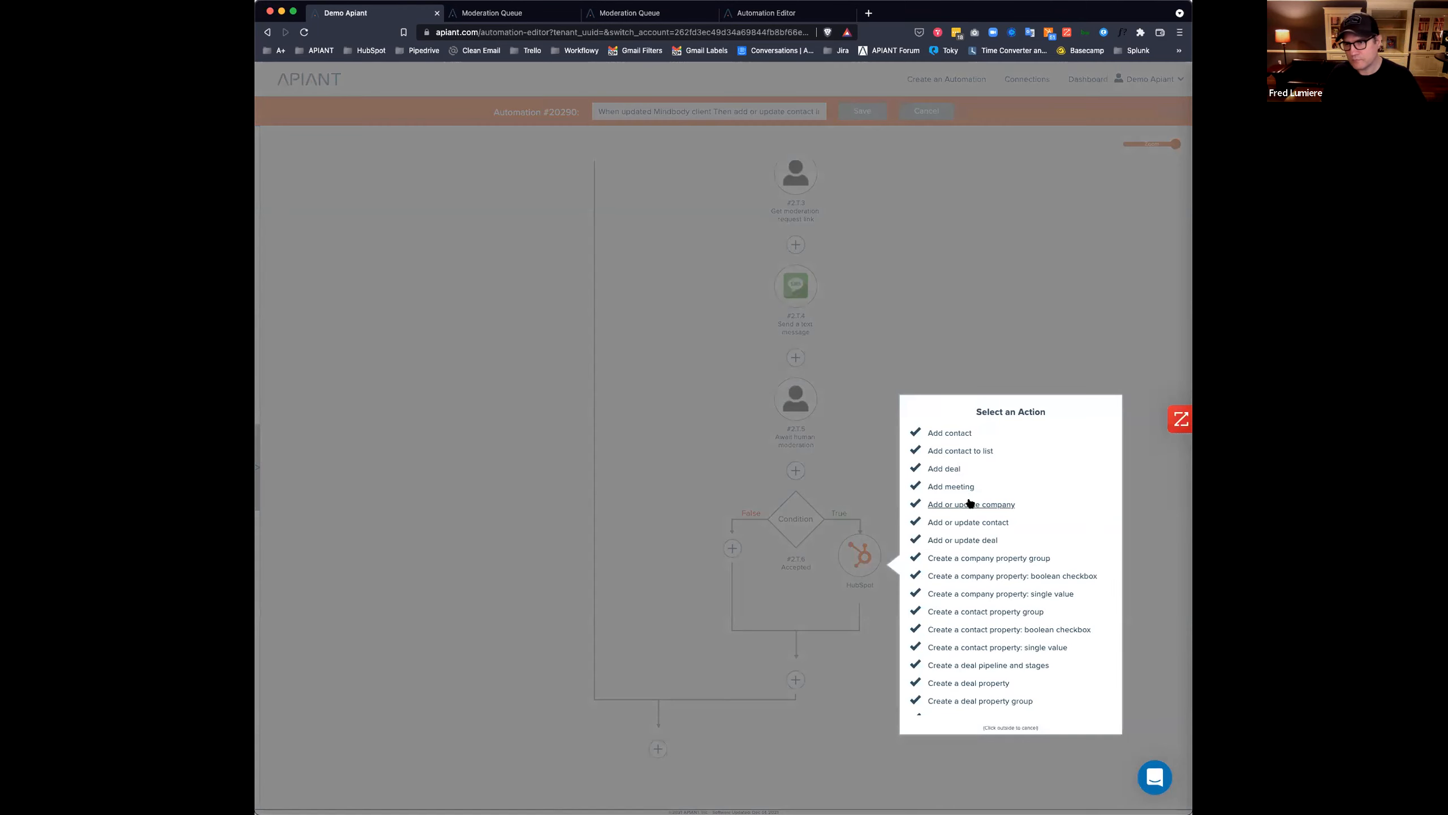
scroll(970, 503, "down", 10)
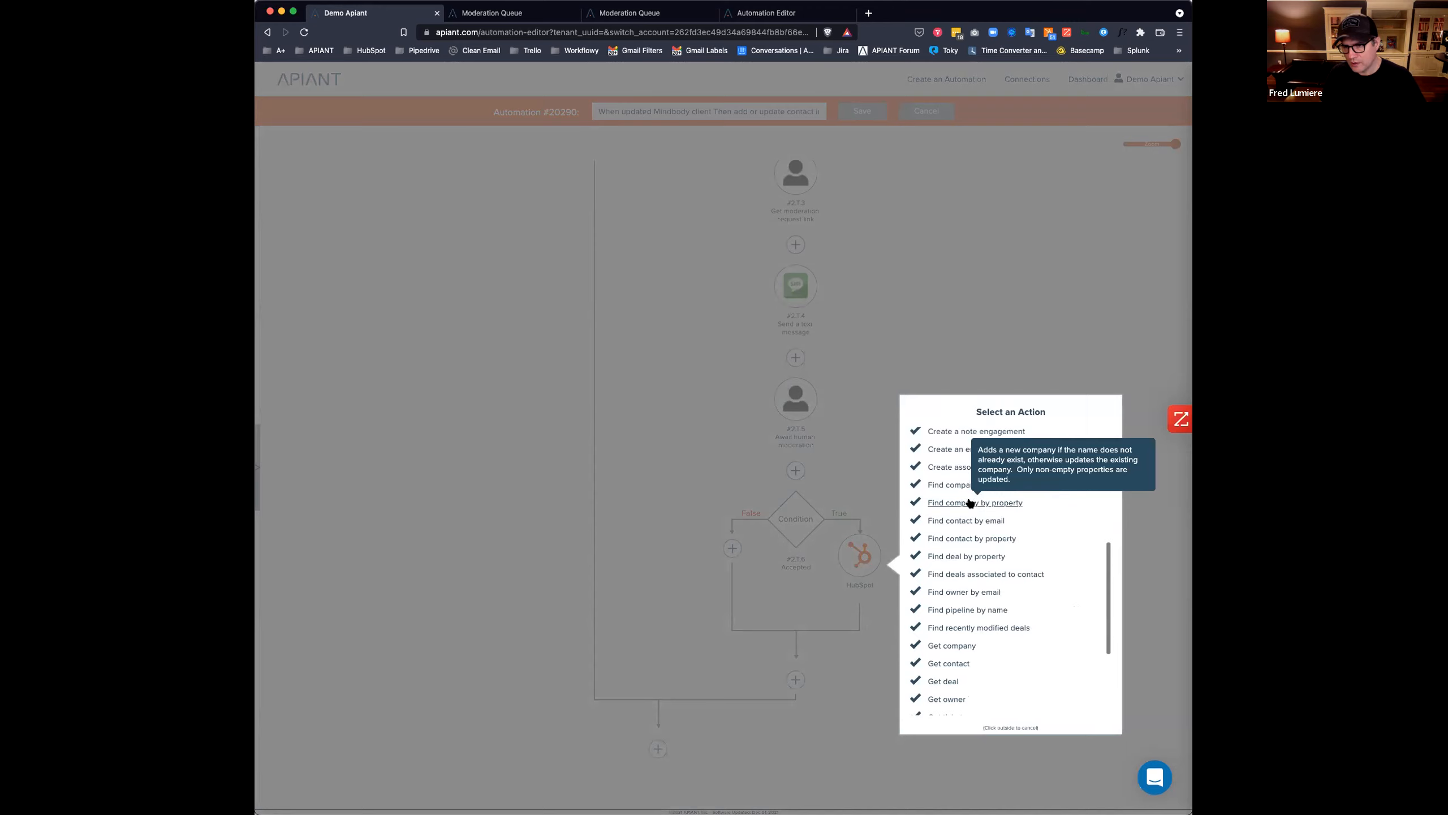
scroll(970, 503, "down", 2)
scroll(990, 628, "down", 1)
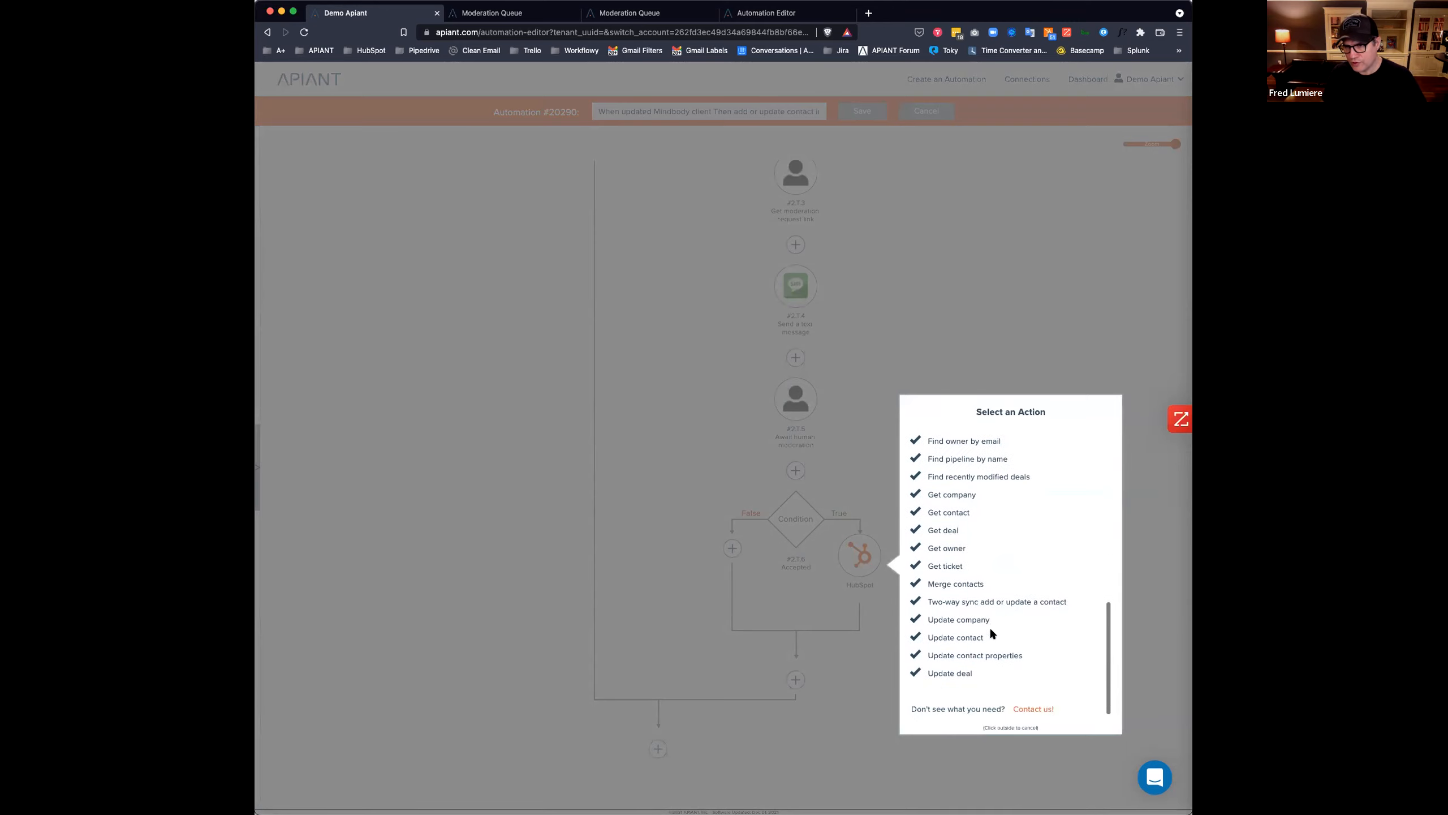
scroll(992, 630, "up", 1)
scroll(989, 627, "up", 3)
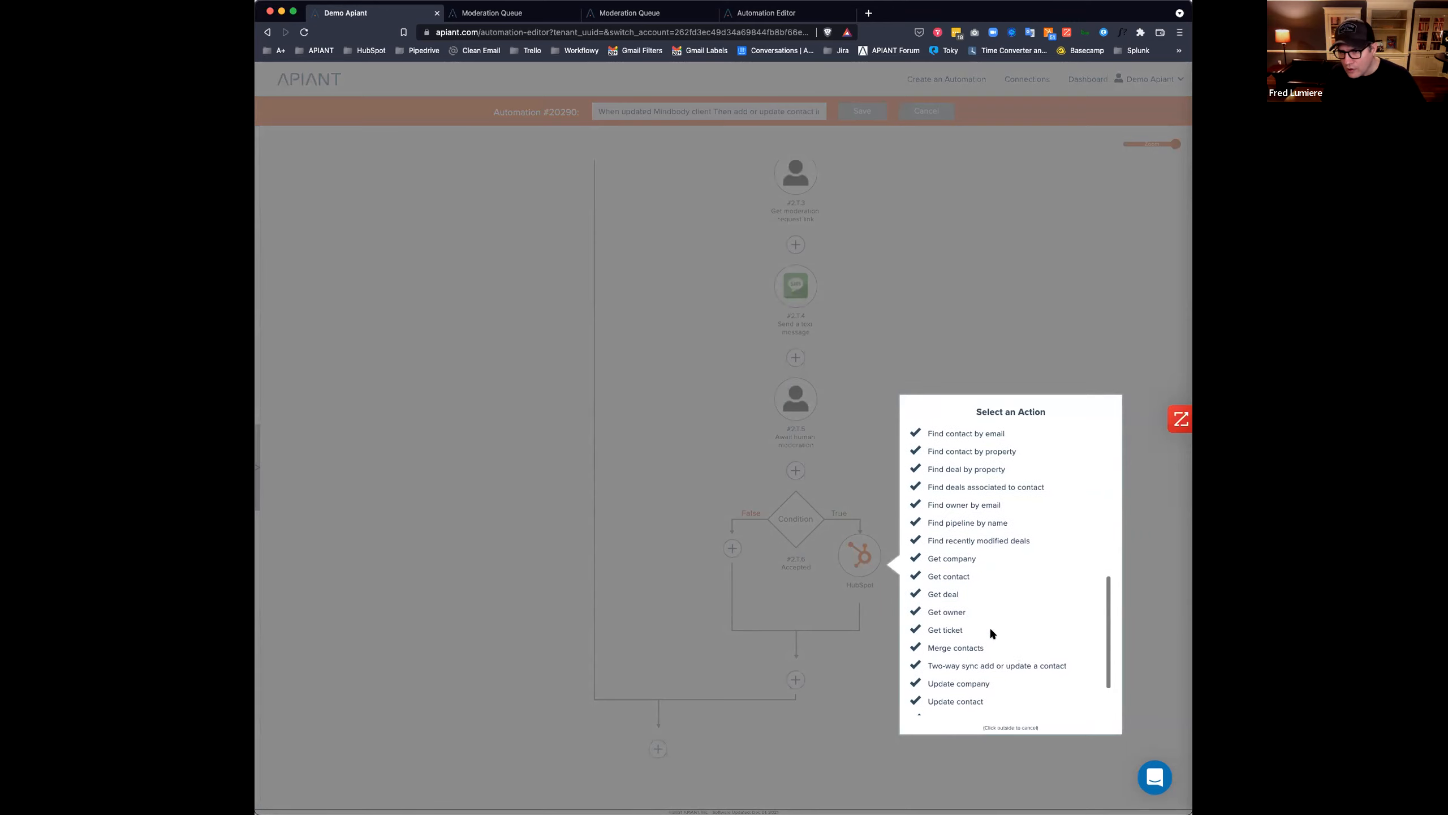
Set the HubSpot step to Merge contacts, with Contact ID mapped from Action #1's canonicalvid.
left_click(954, 648)
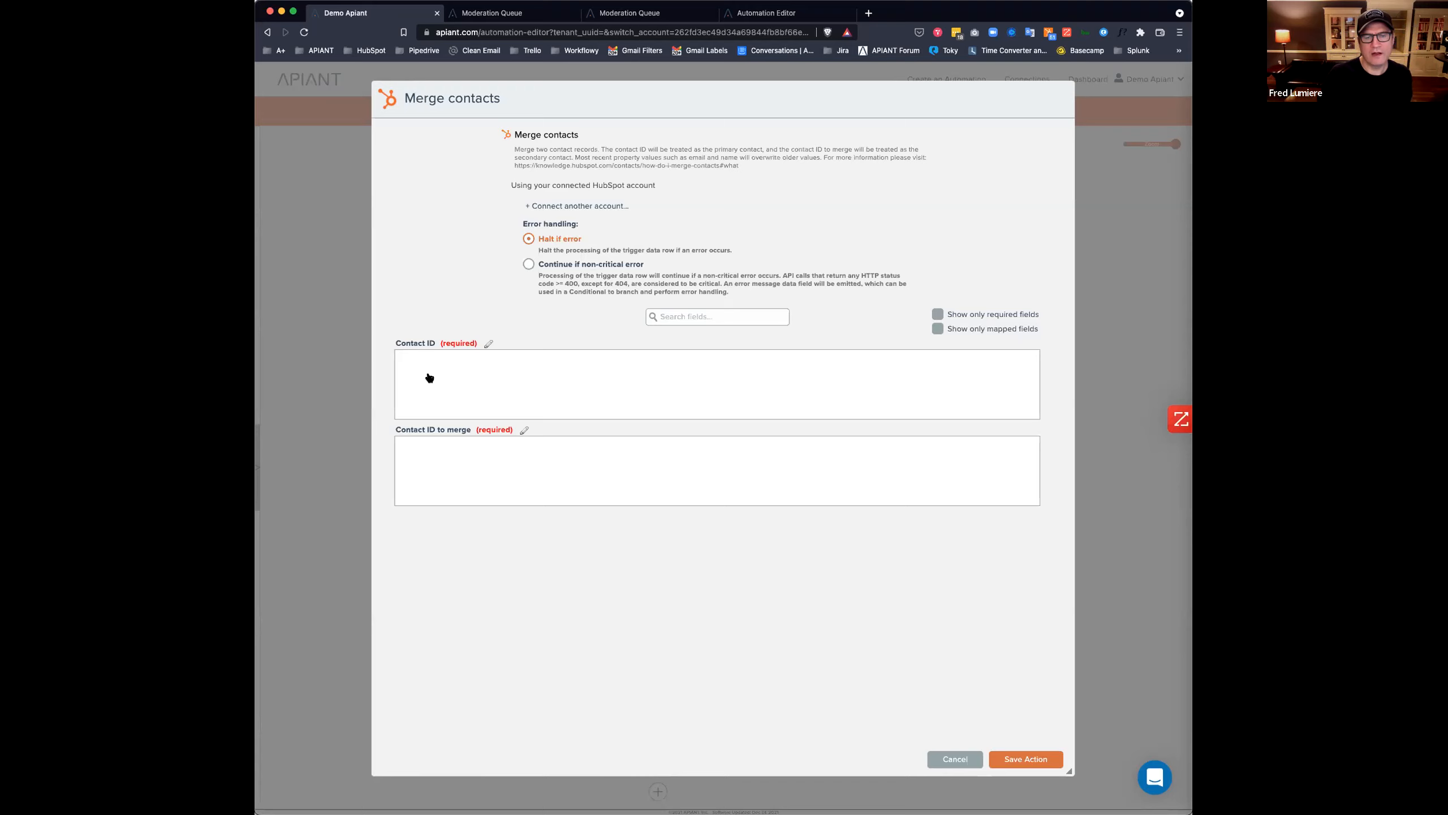
left_click(438, 371)
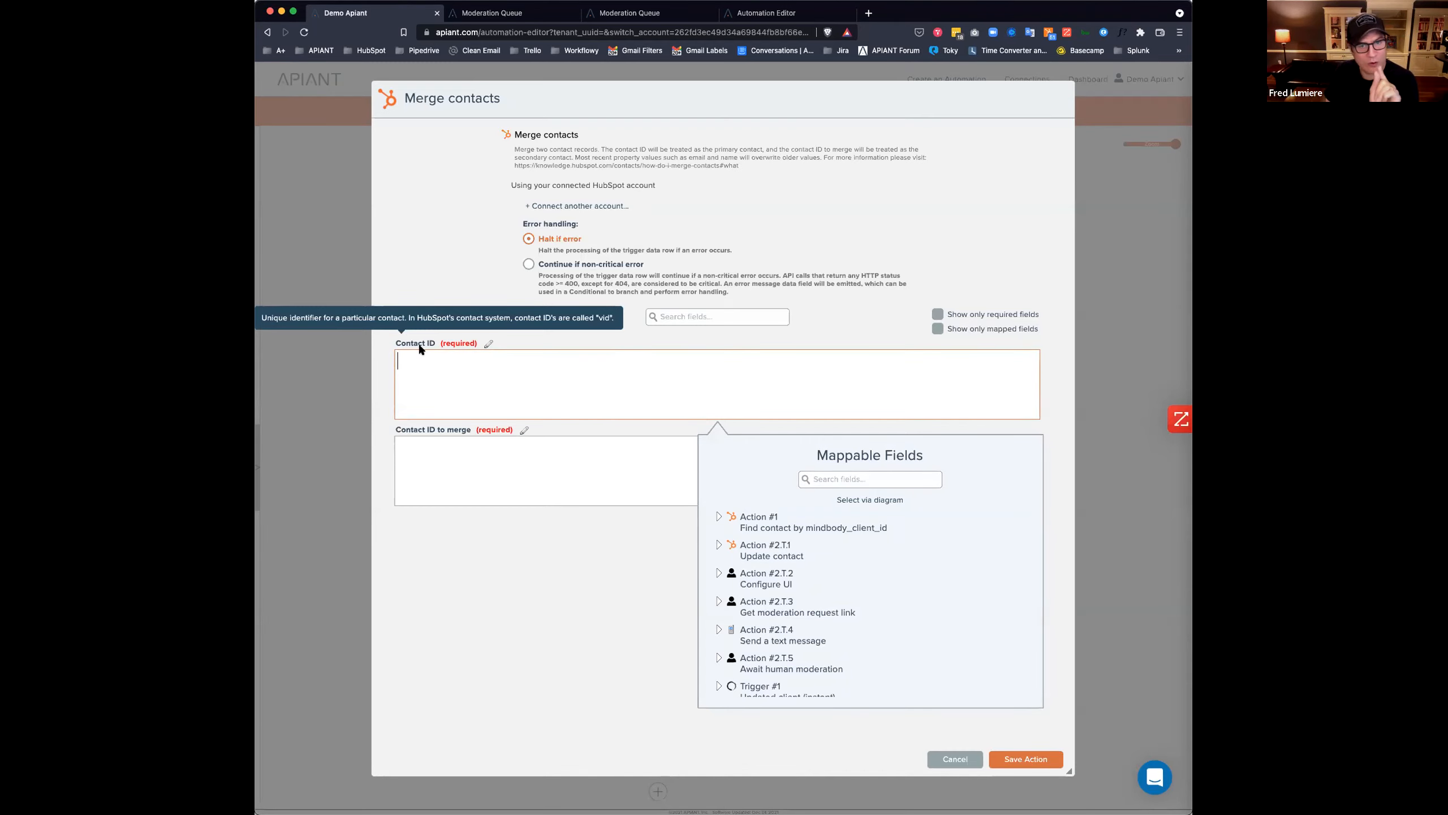
left_click(869, 500)
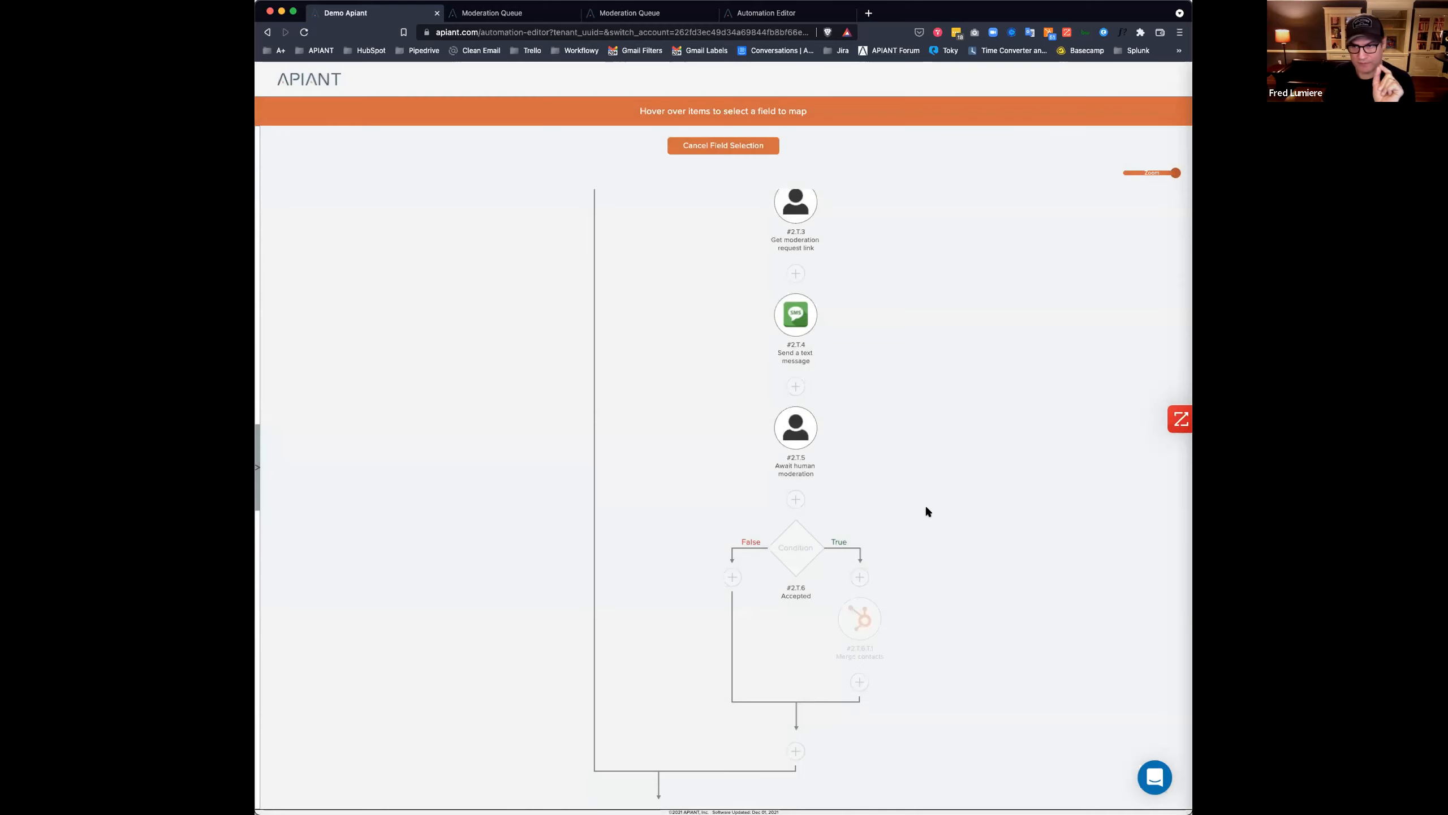
scroll(926, 508, "up", 1)
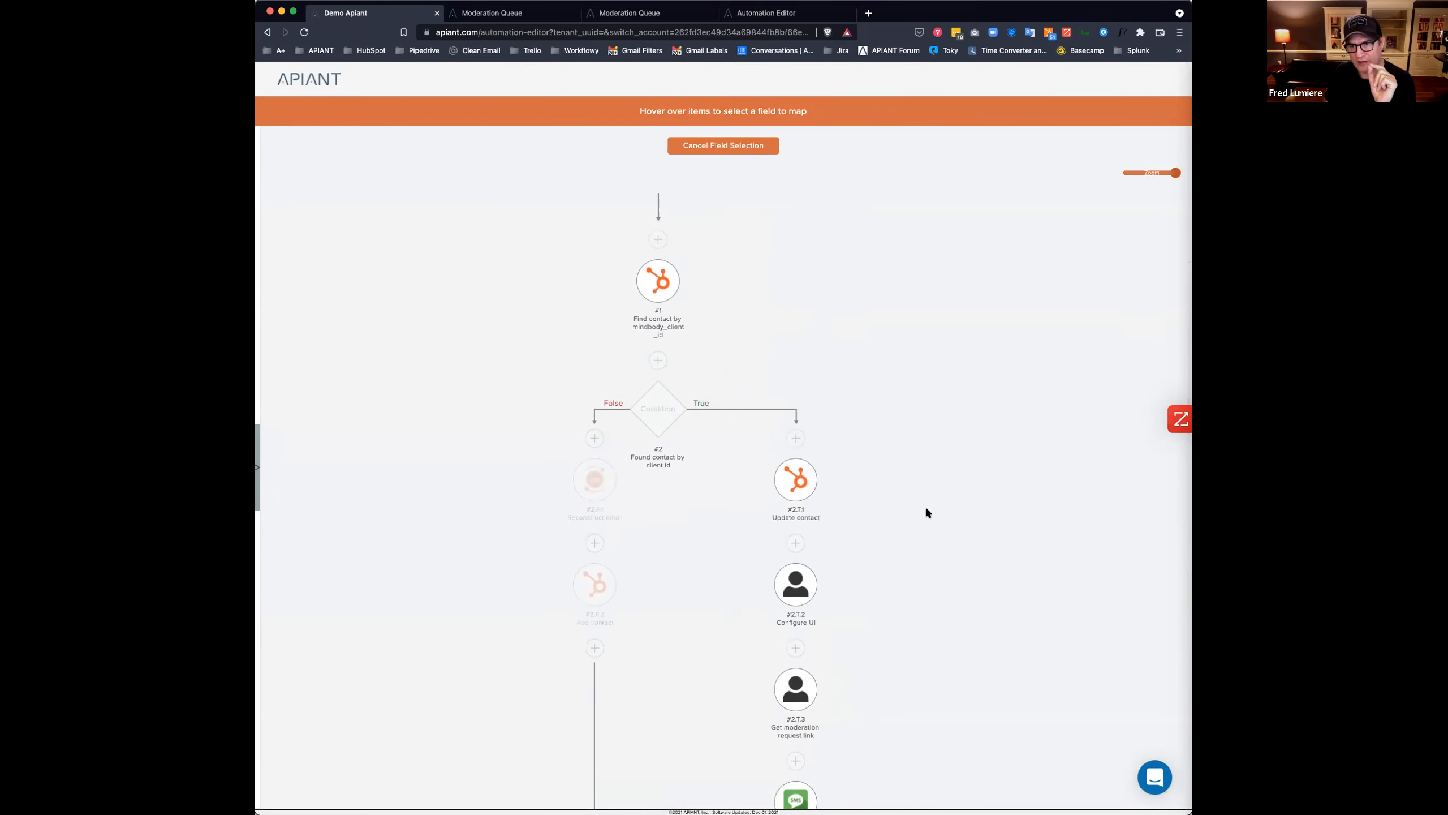
mouse_move(650, 284)
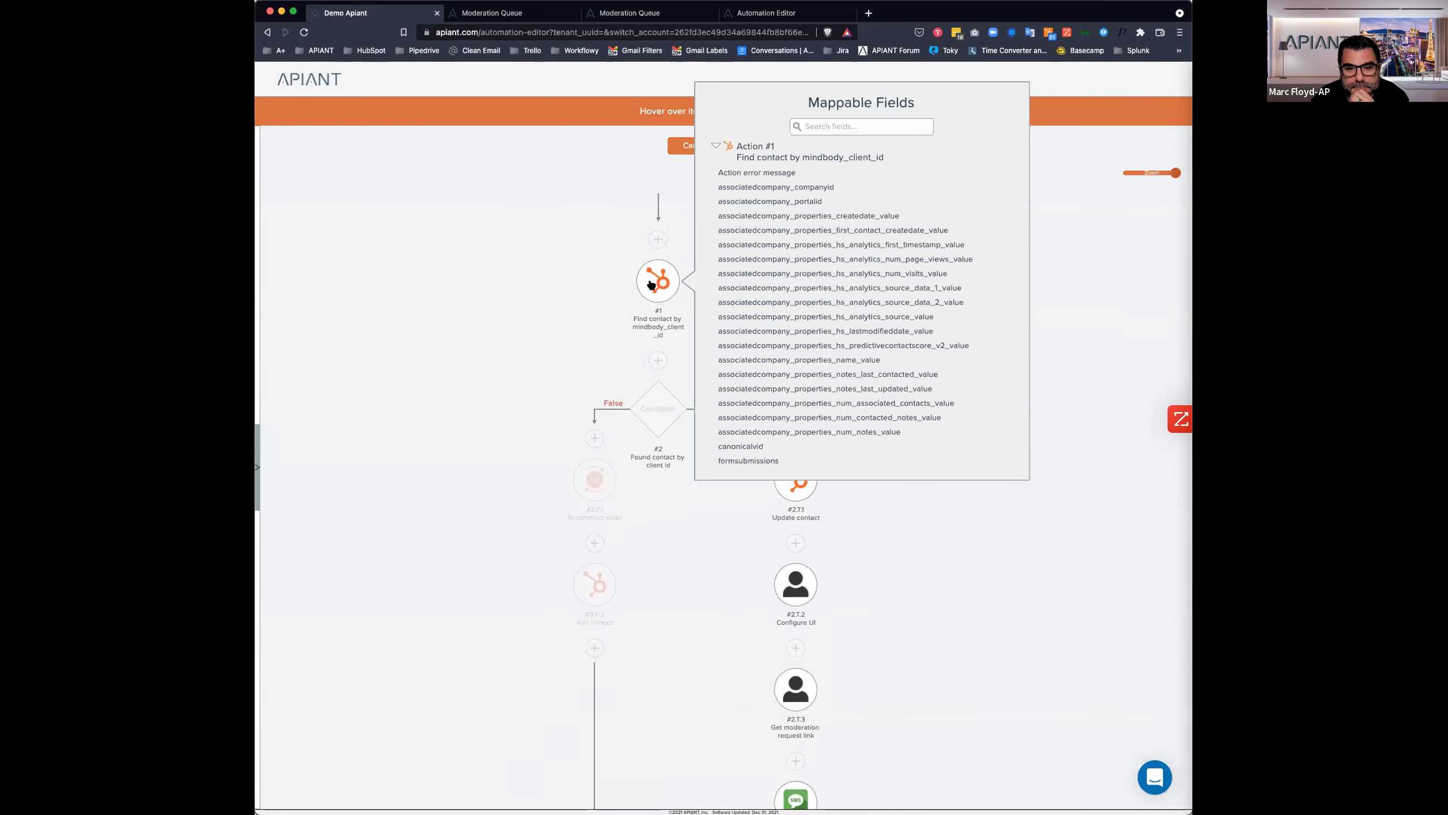
left_click(796, 447)
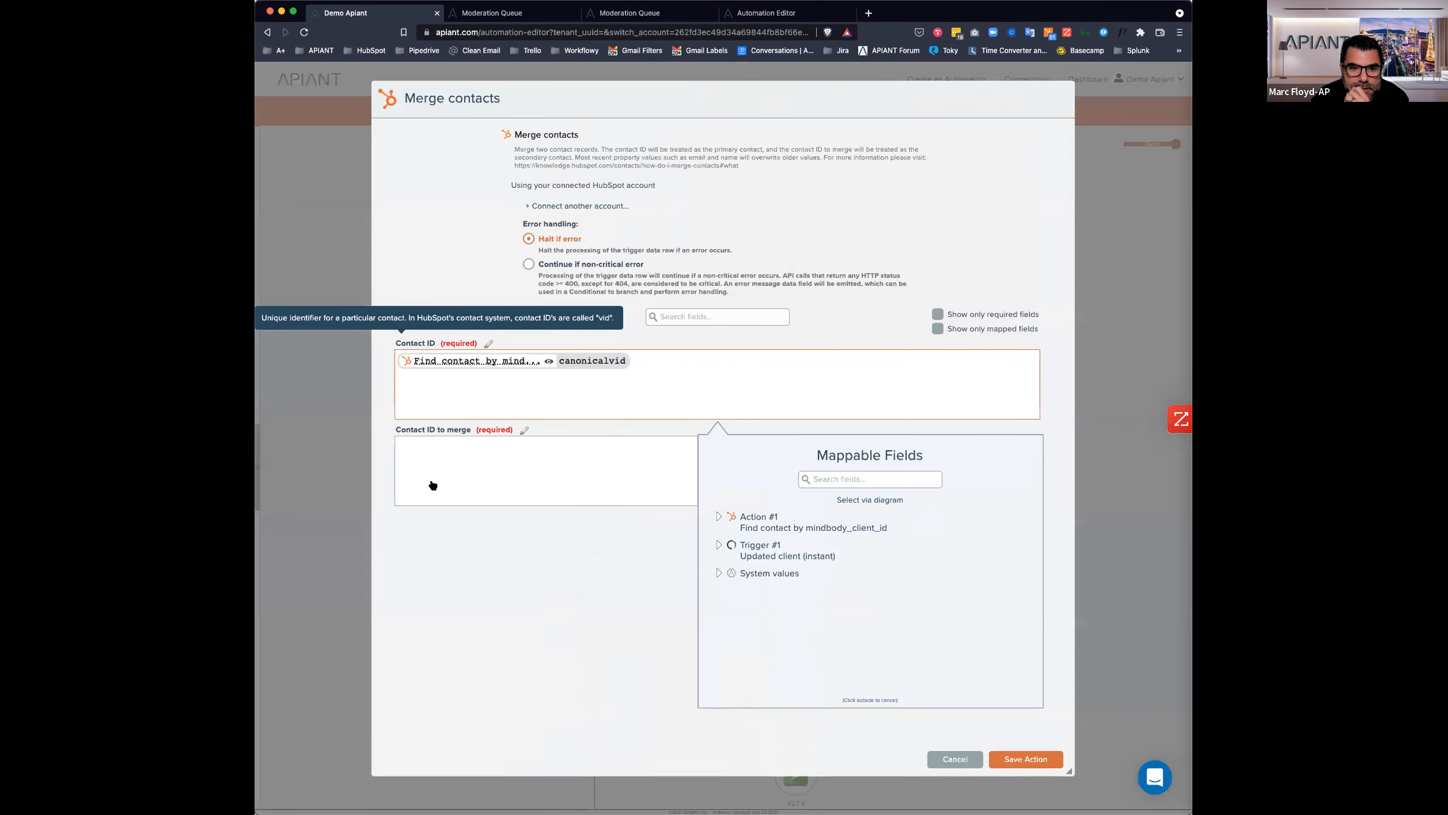
Leave Contact ID to merge unmapped for now and save the Merge contacts action.
left_click(432, 484)
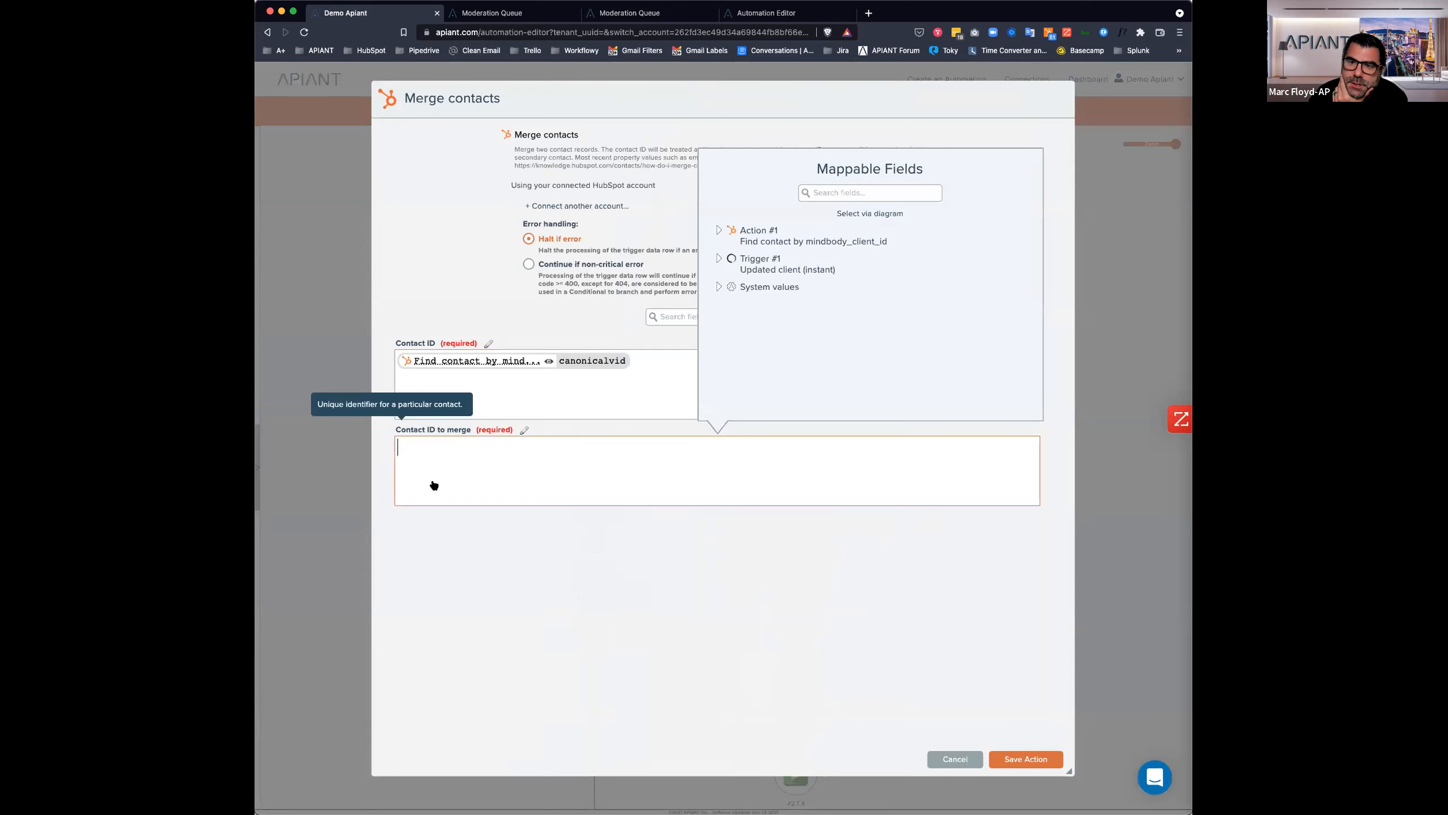
left_click(869, 214)
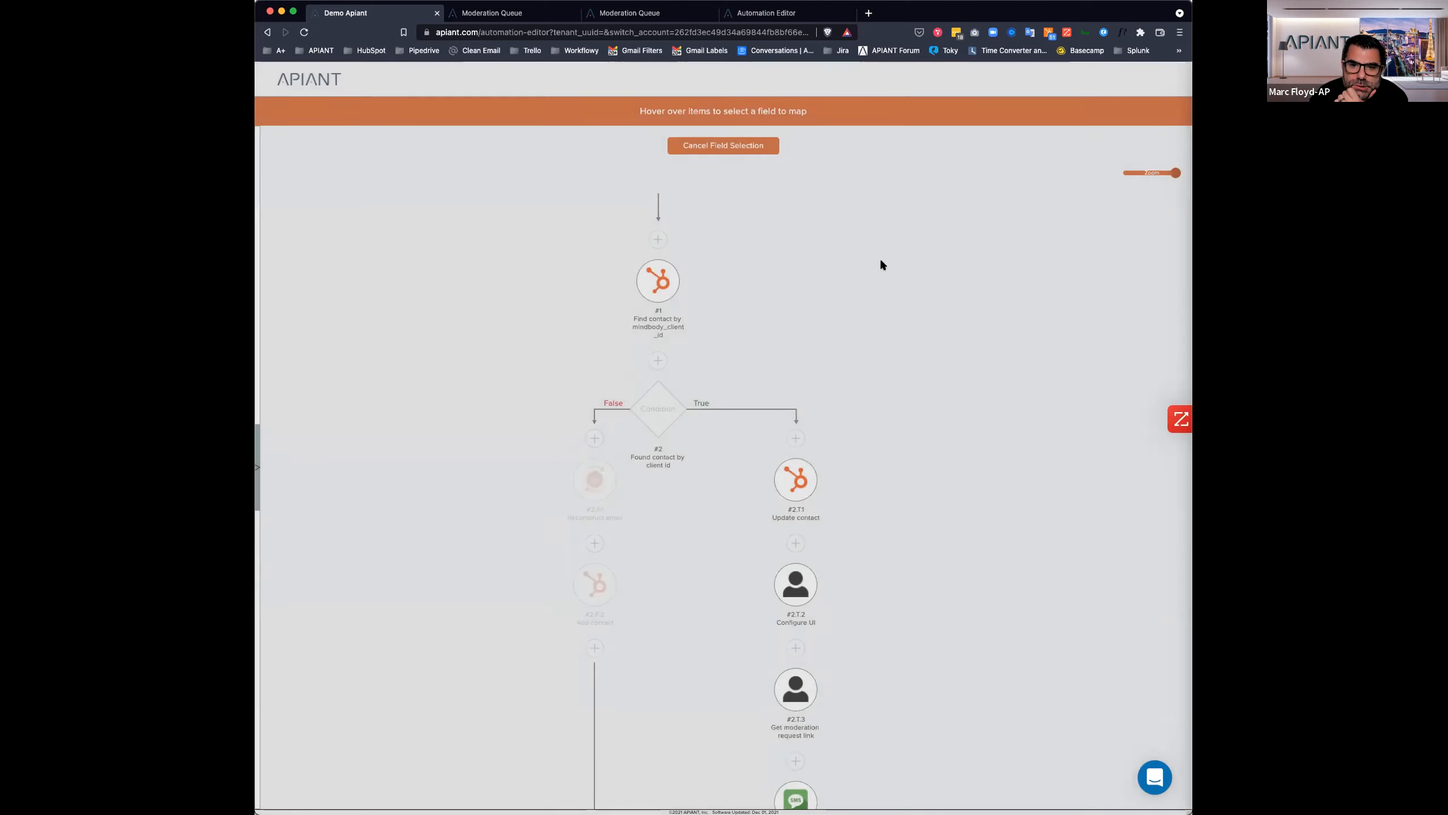
scroll(892, 281, "down", 5)
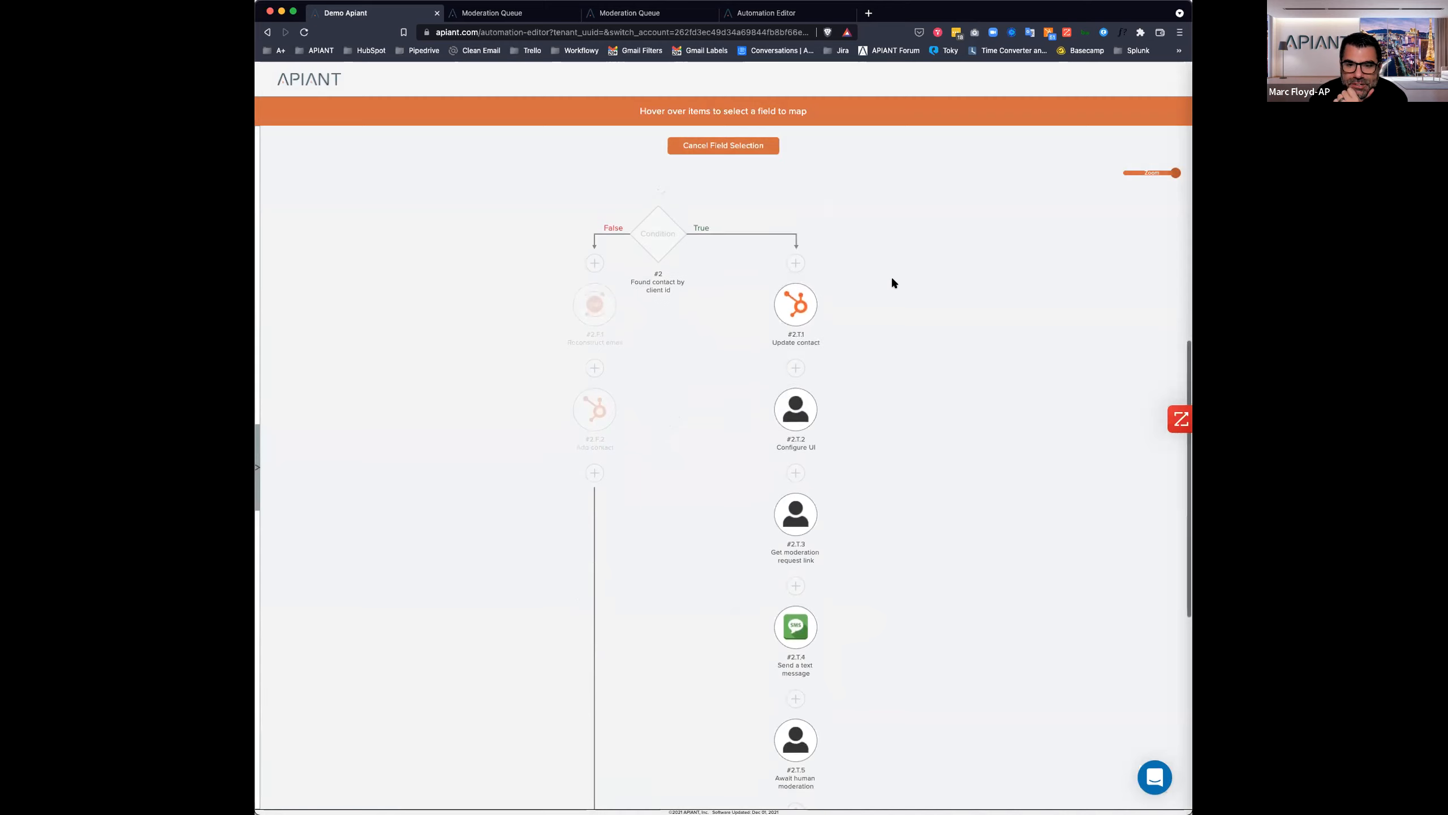
mouse_move(792, 294)
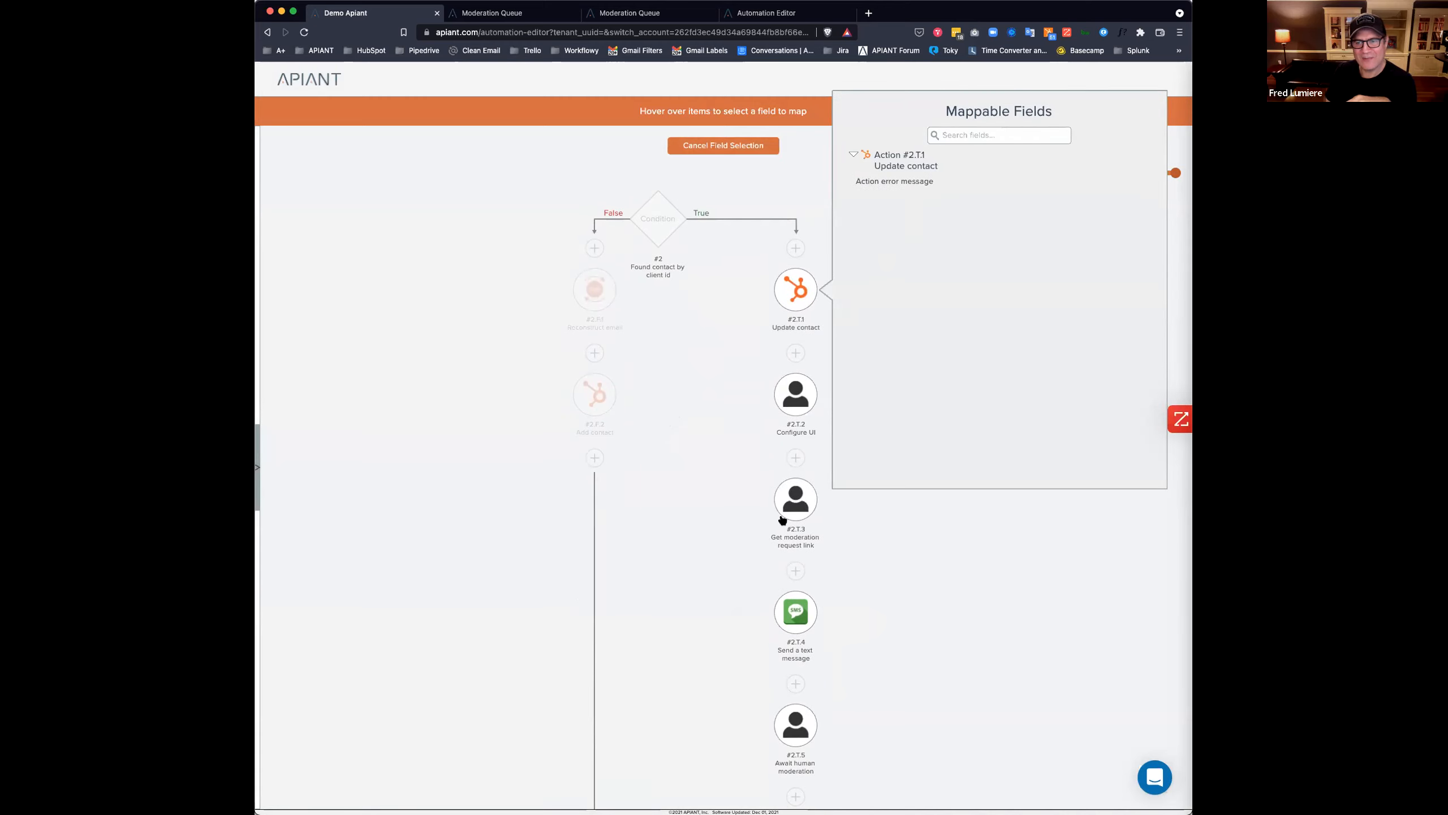
scroll(951, 593, "up", 3)
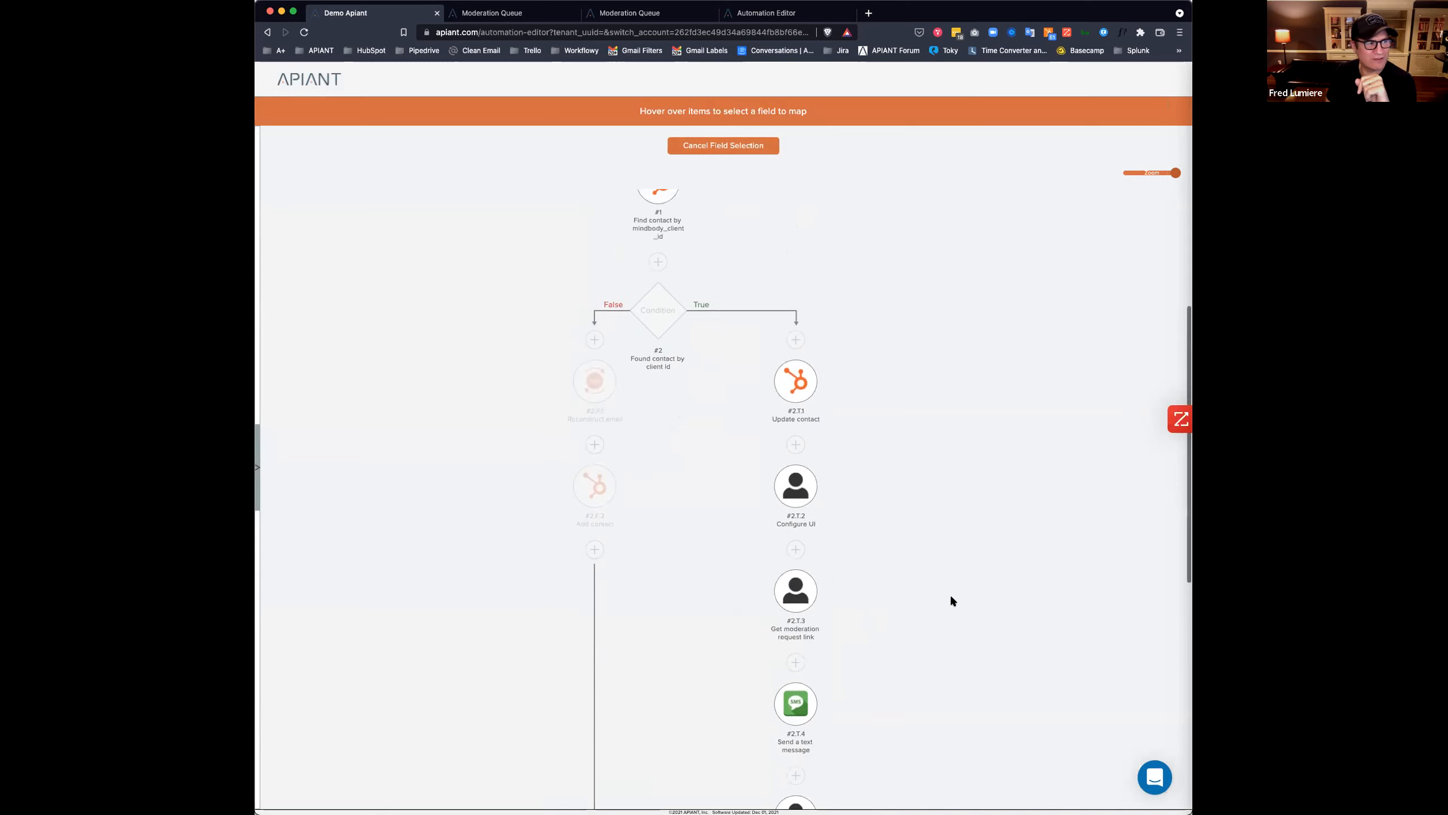
left_click(710, 146)
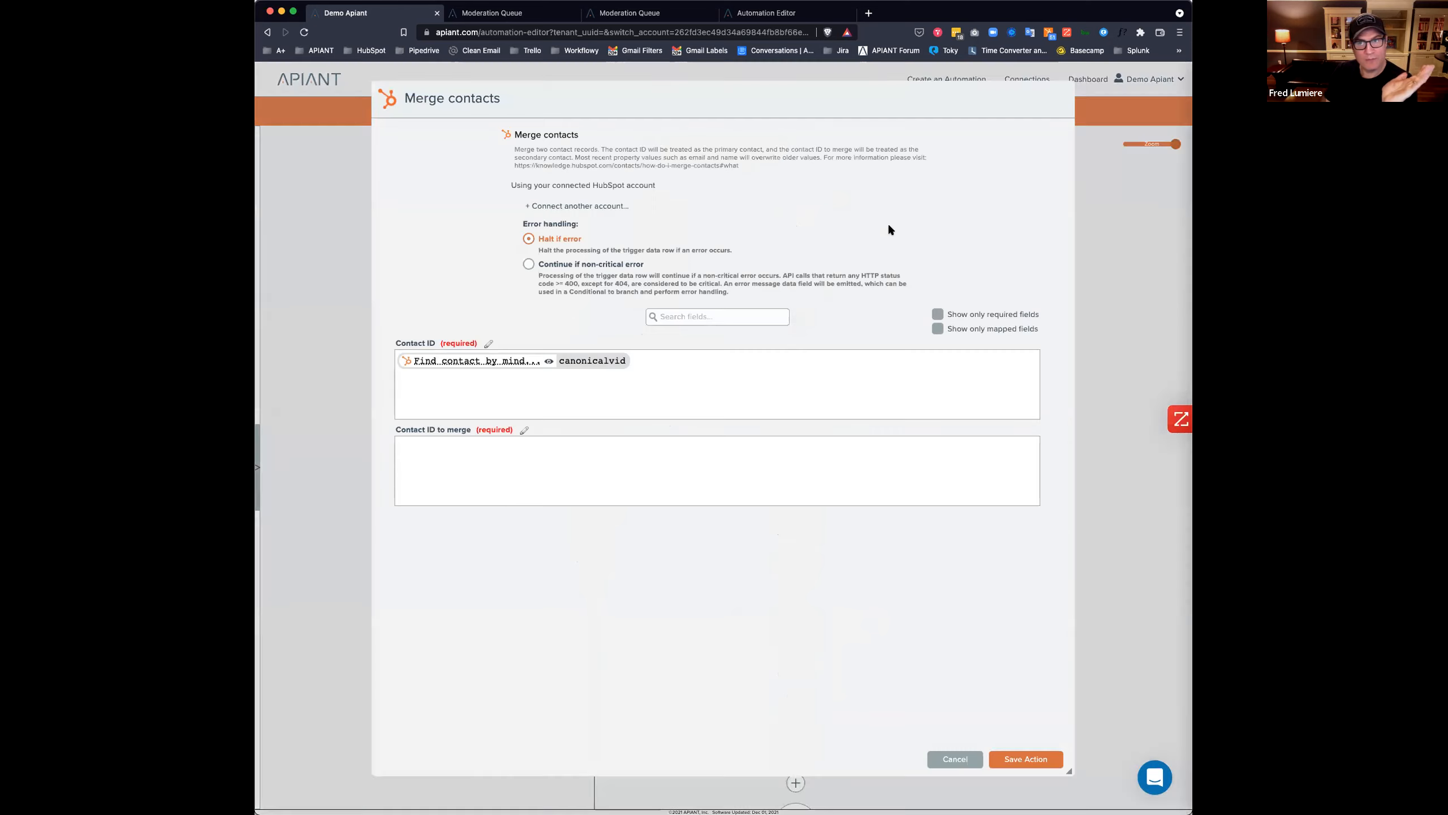
left_click(1014, 759)
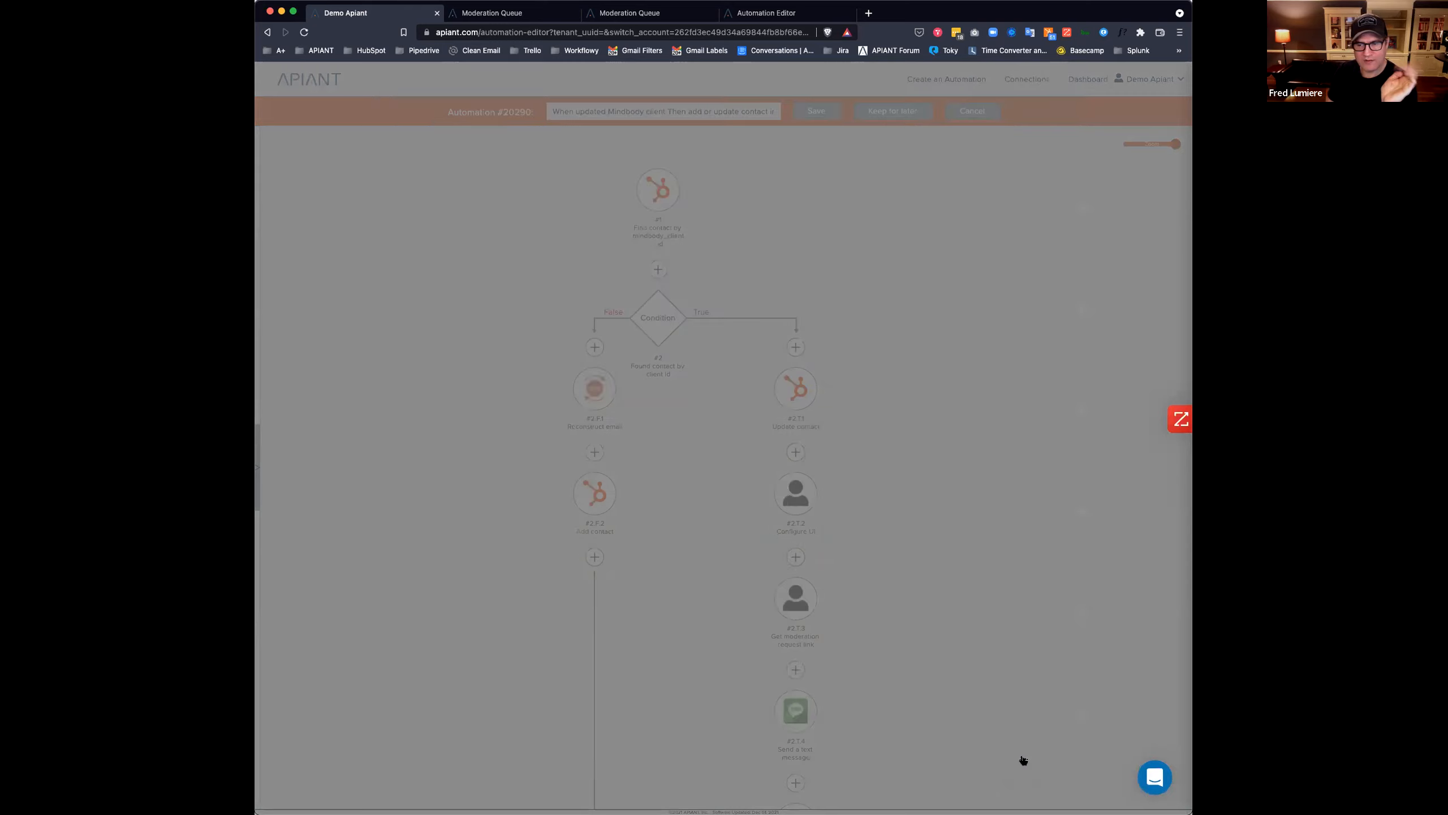
scroll(933, 620, "down", 5)
scroll(933, 621, "down", 3)
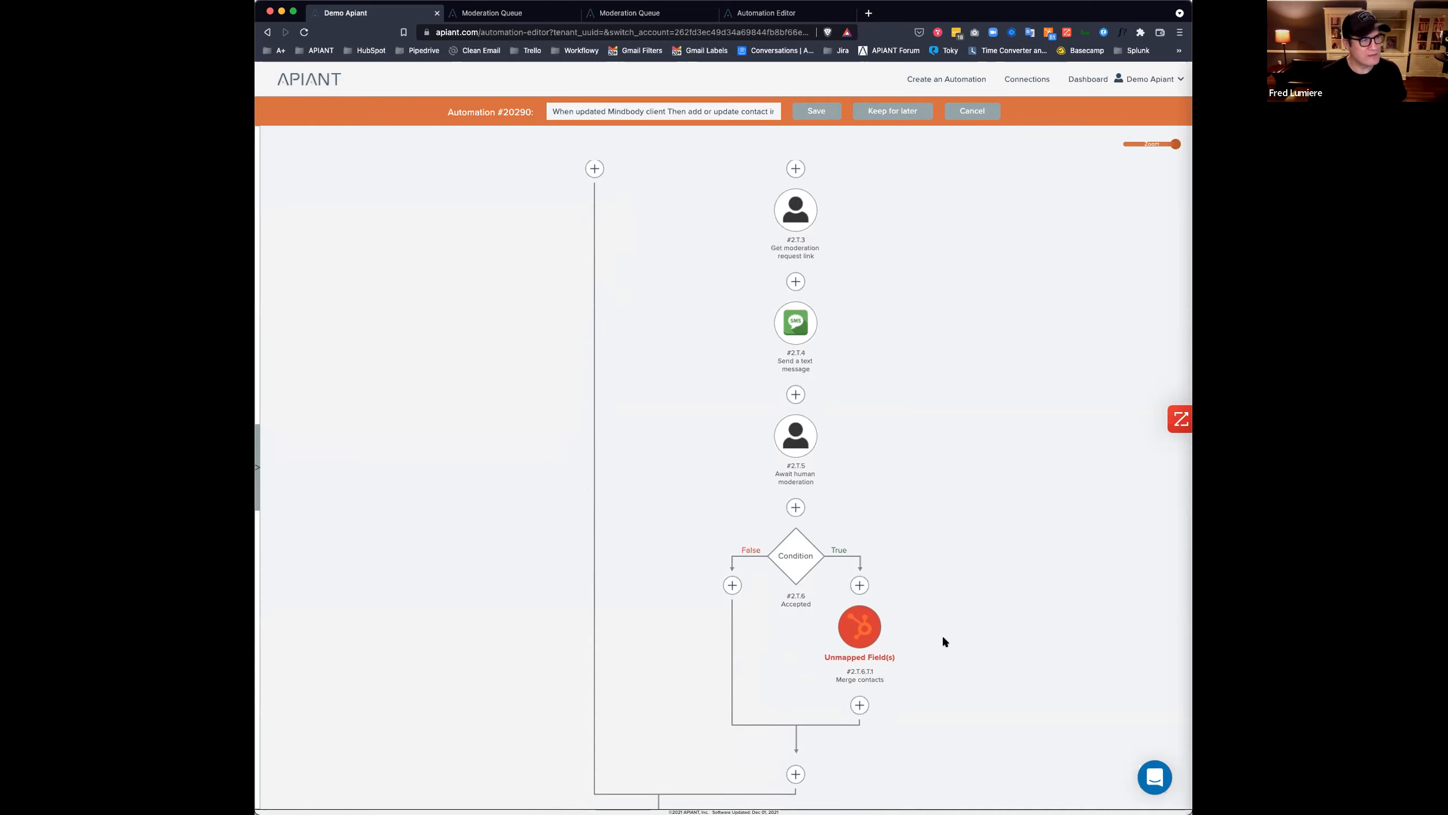
Insert a HubSpot step above Merge contacts on the Accepted True branch and browse its actions.
scroll(942, 638, "up", 8)
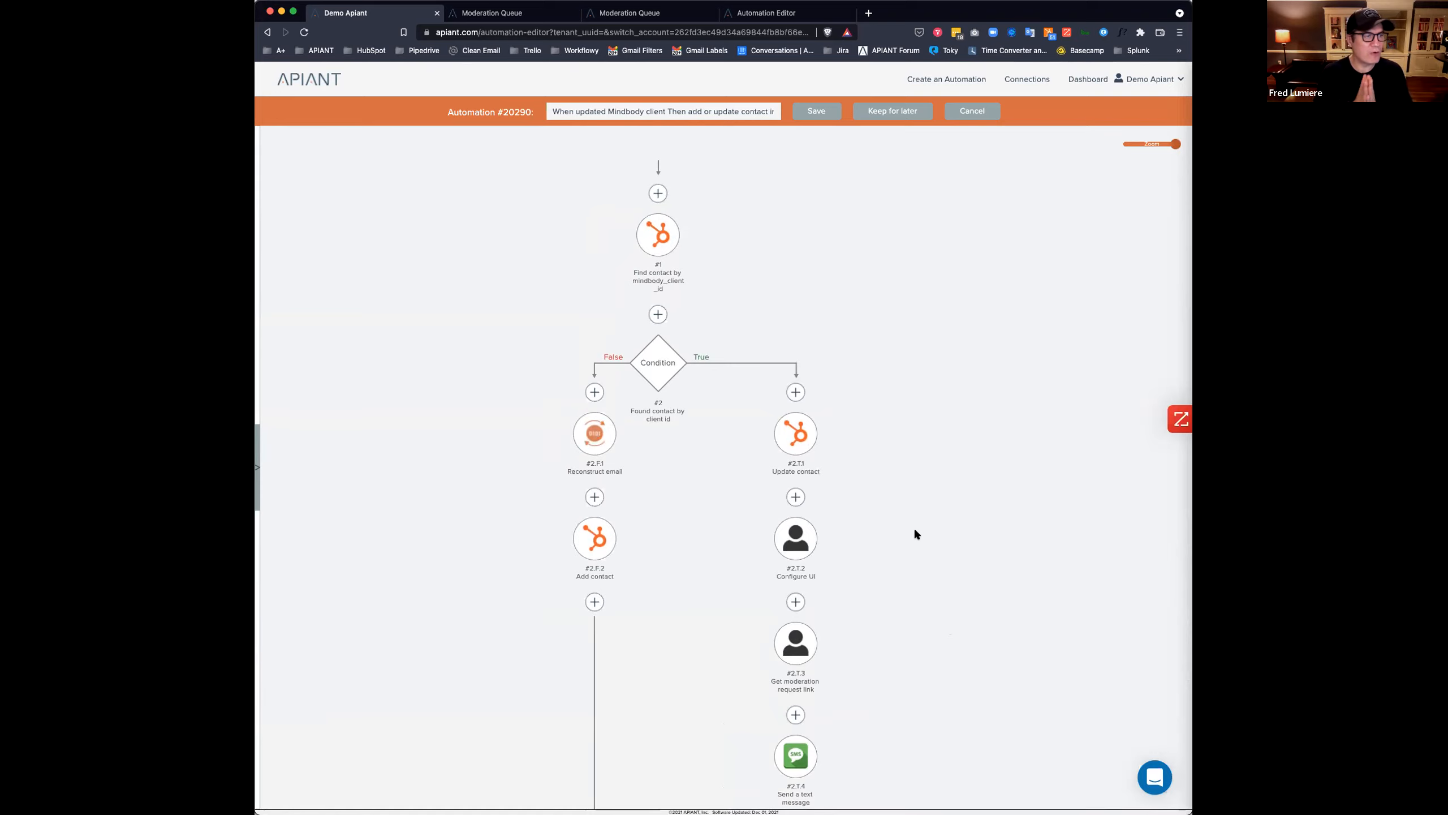
scroll(914, 528, "down", 10)
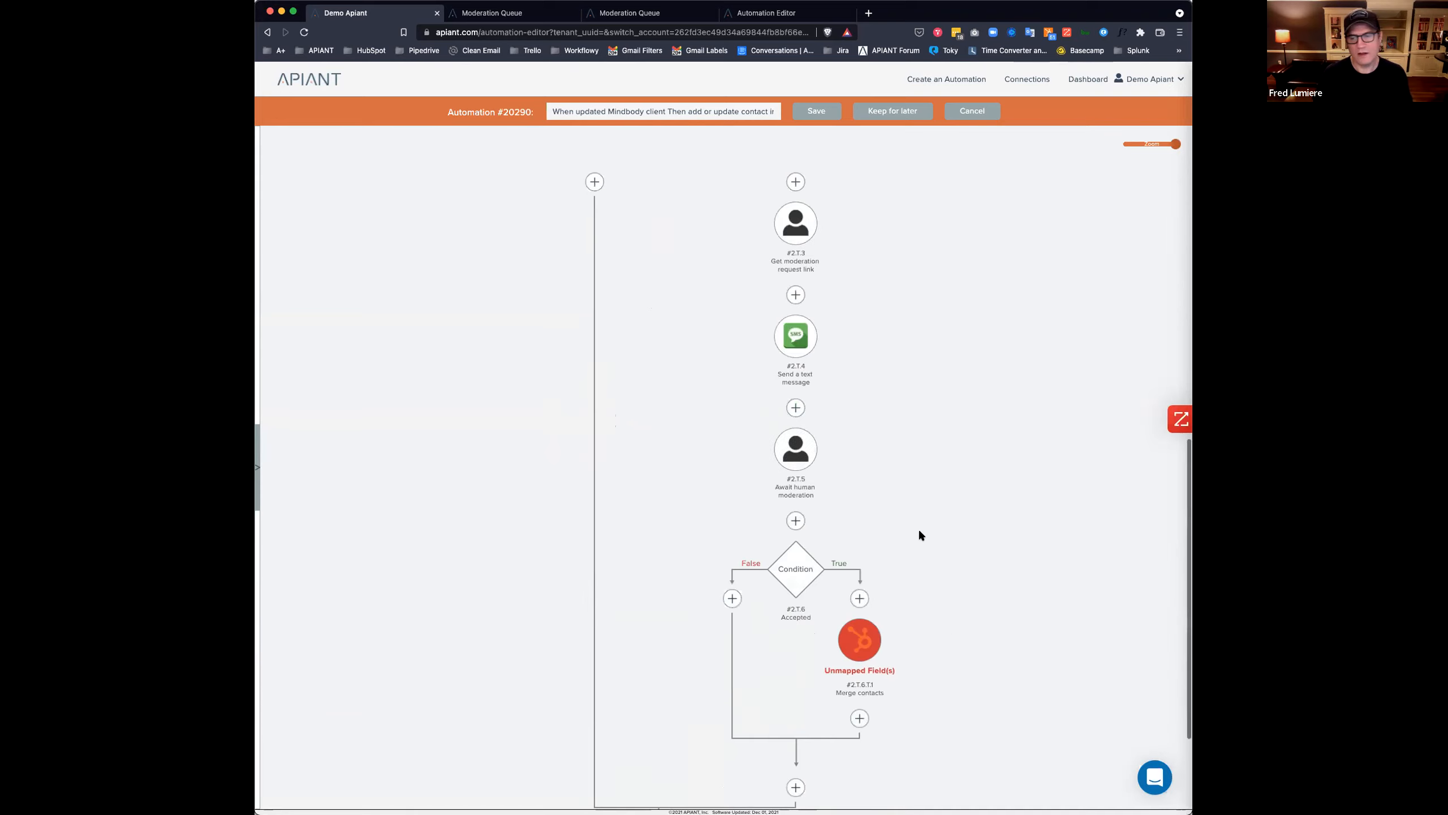
left_click(860, 450)
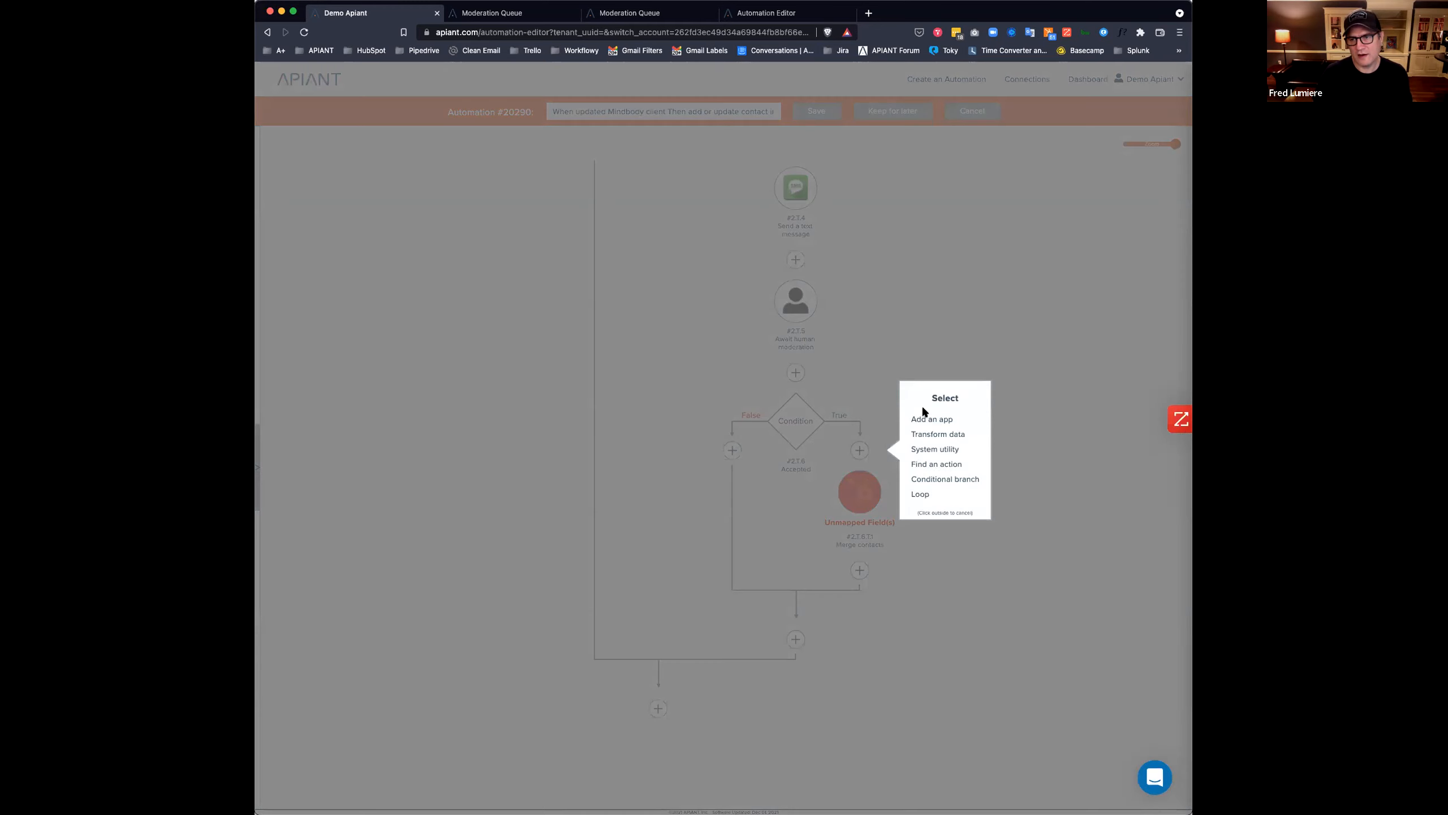
left_click(929, 426)
type("hubs")
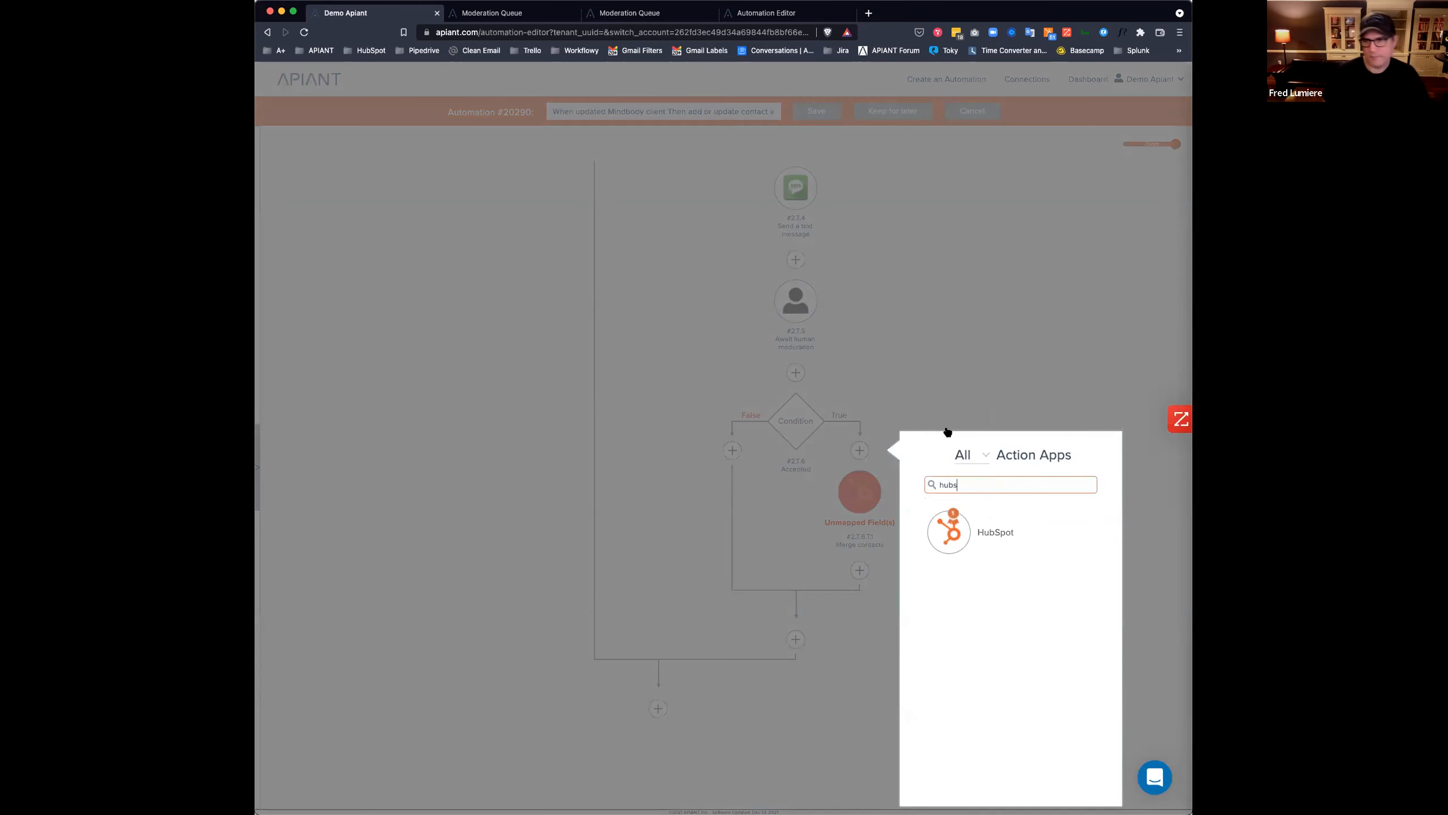
left_click(947, 547)
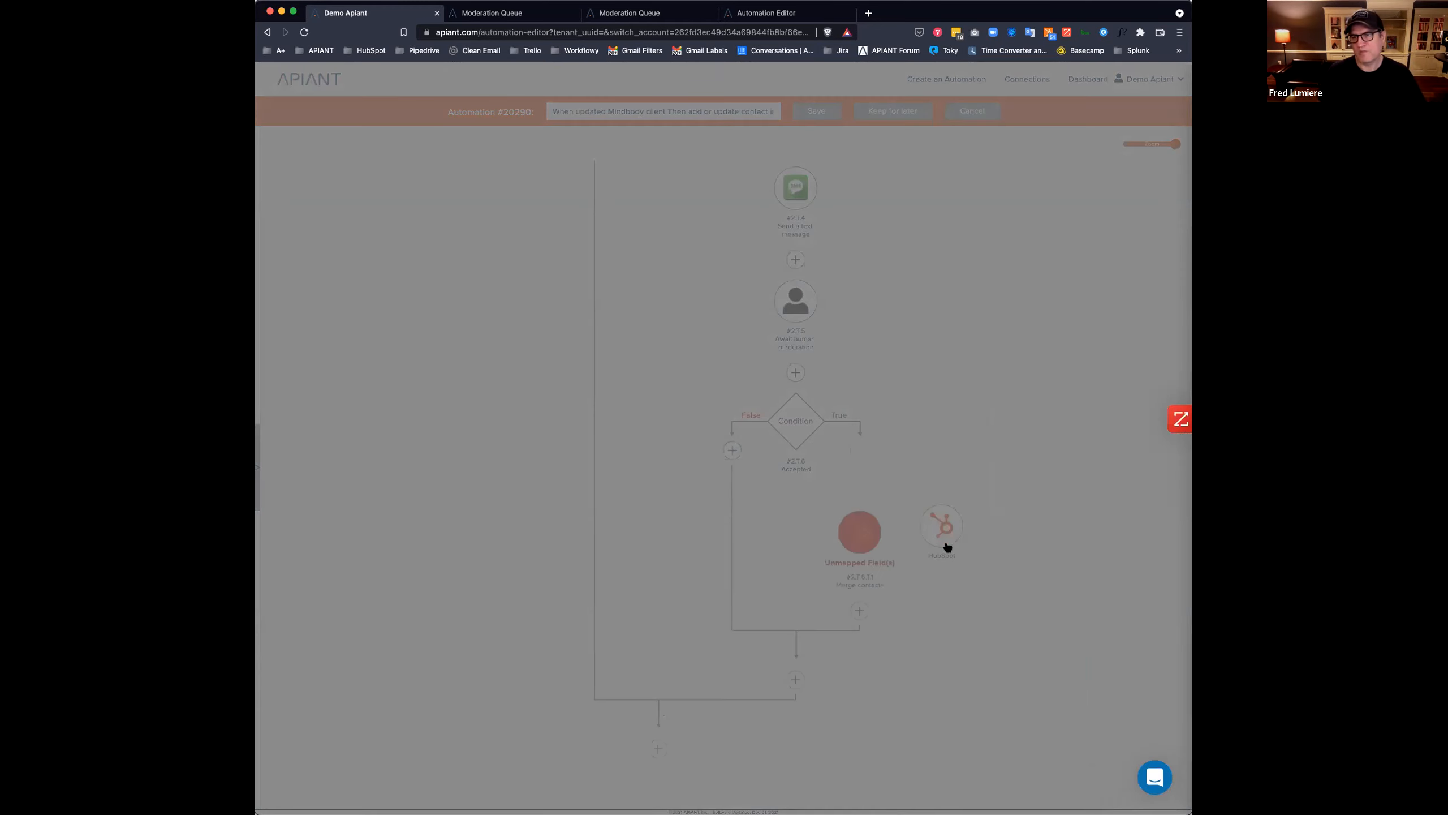
scroll(970, 440, "down", 5)
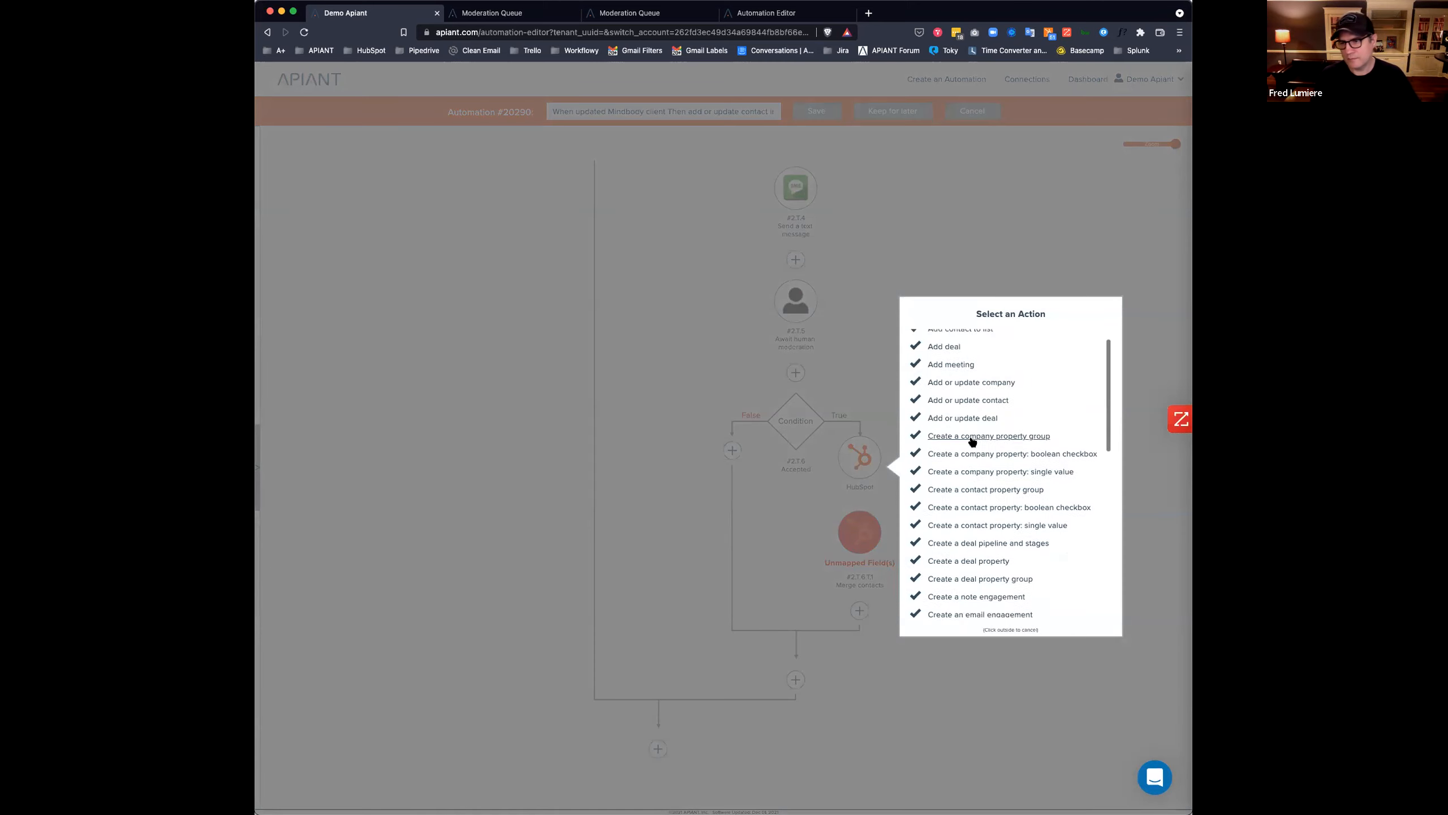
scroll(971, 441, "down", 1)
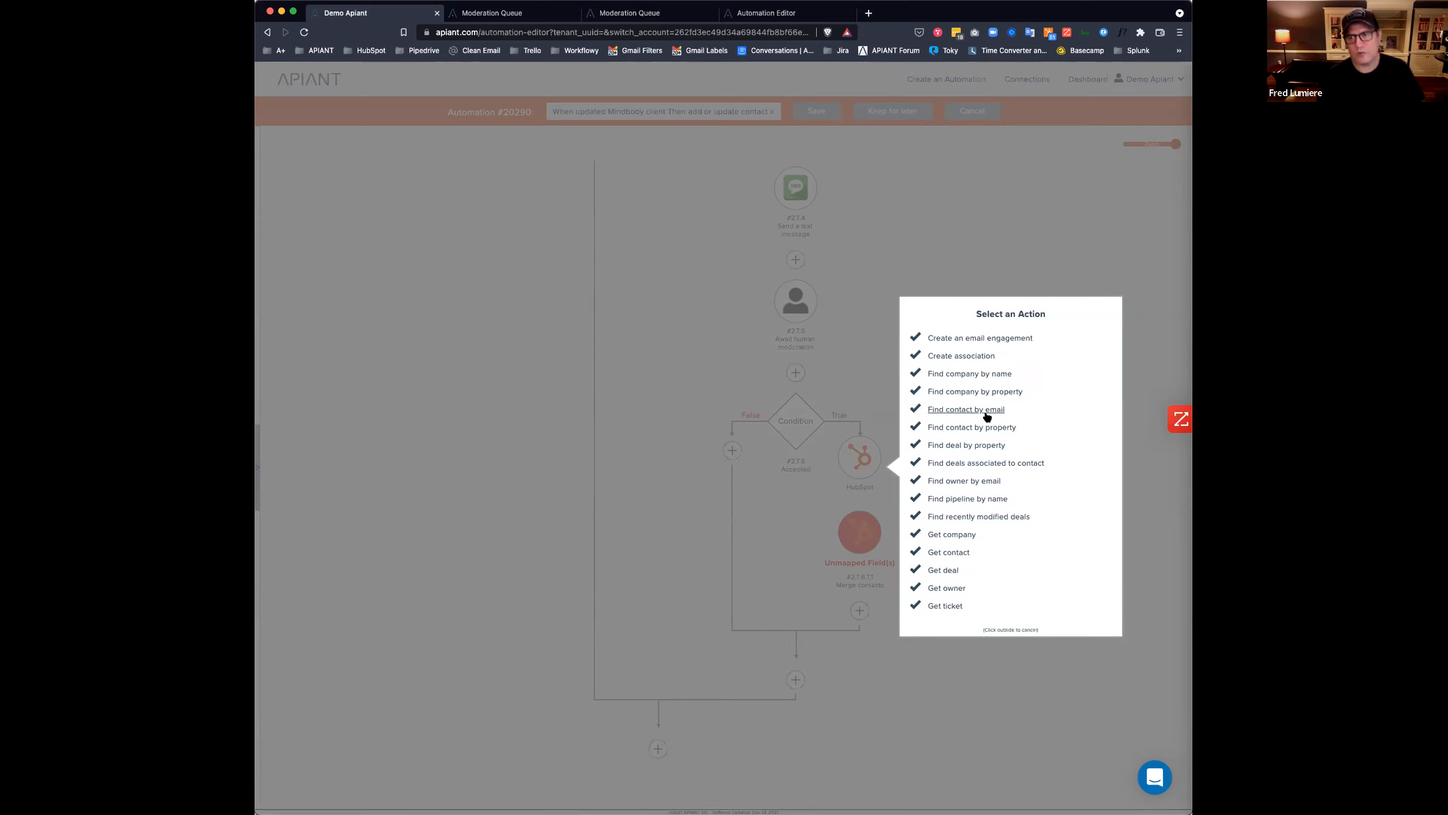
mouse_move(950, 414)
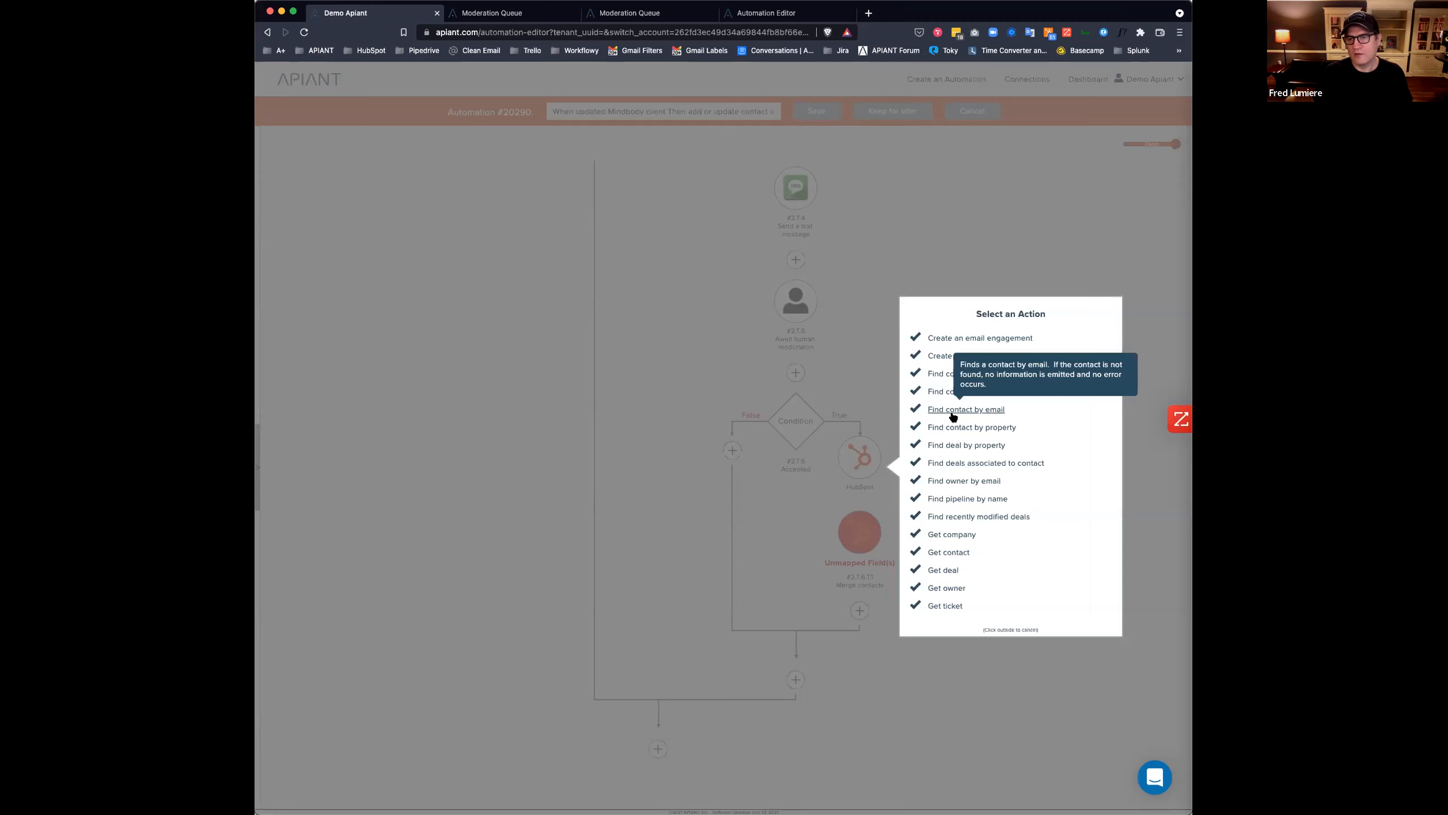
Make the step Find contact by email, with Email Address mapped from the trigger's eventData email, and save it.
left_click(952, 410)
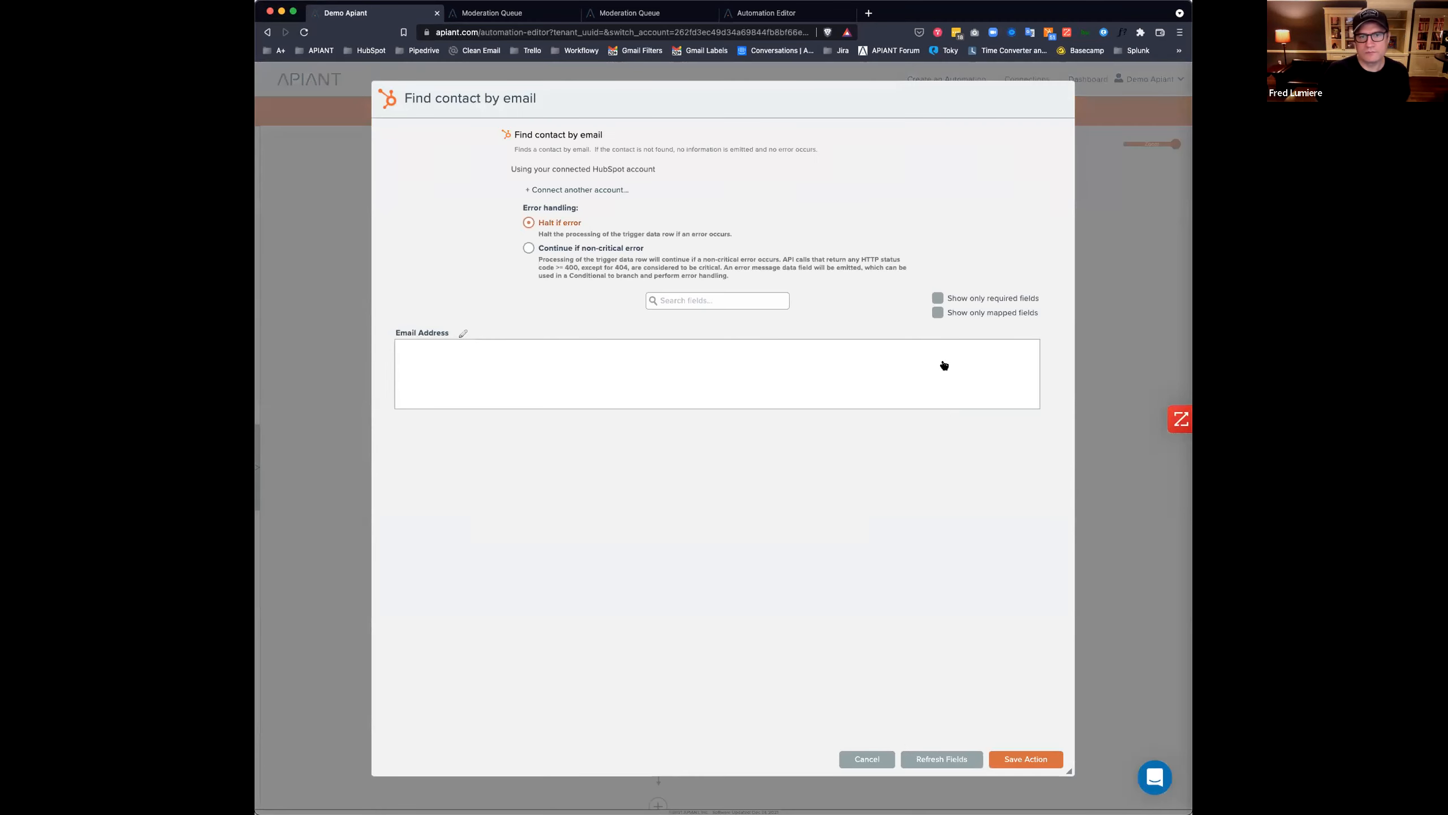
left_click(567, 388)
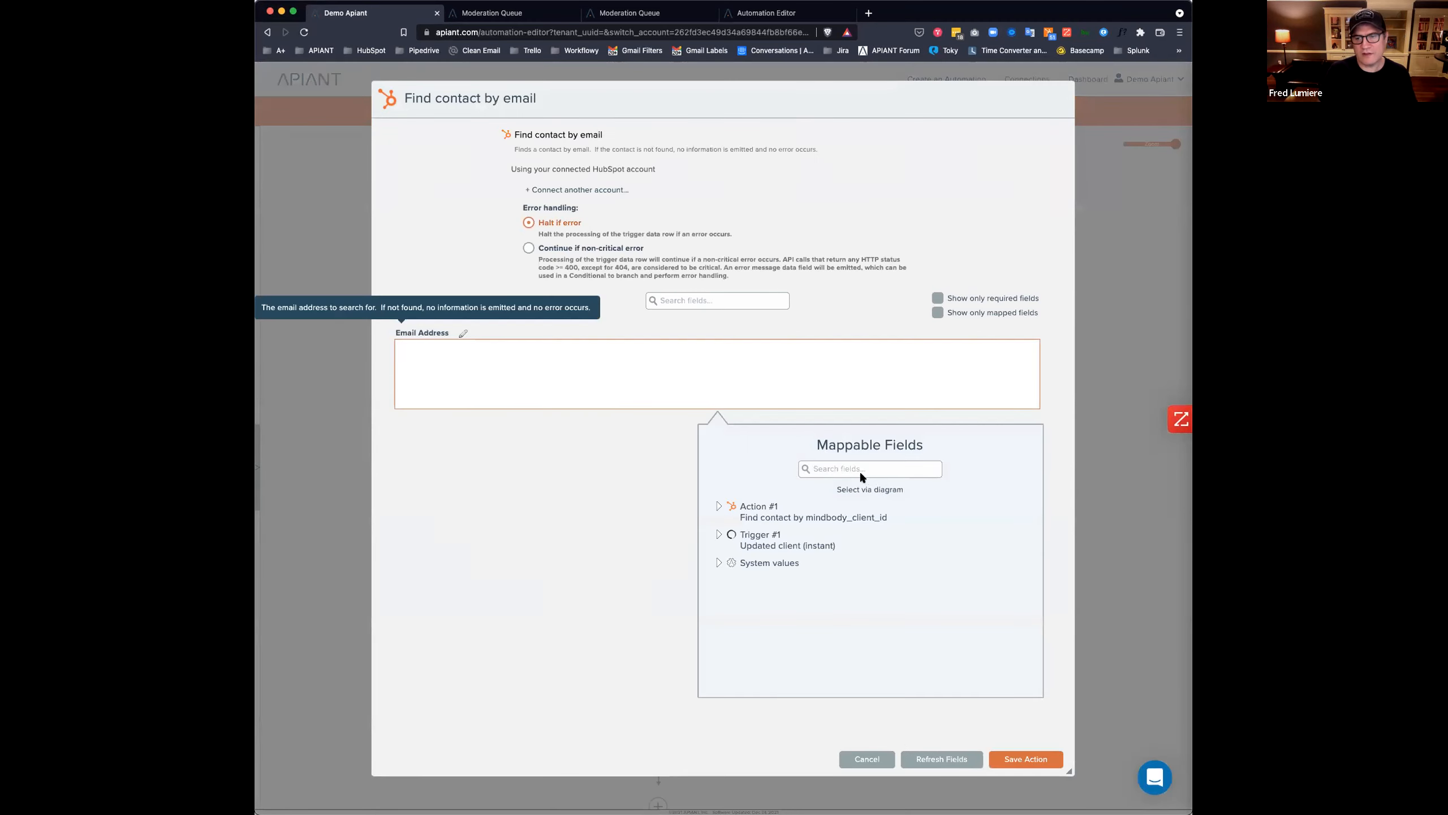
left_click(865, 489)
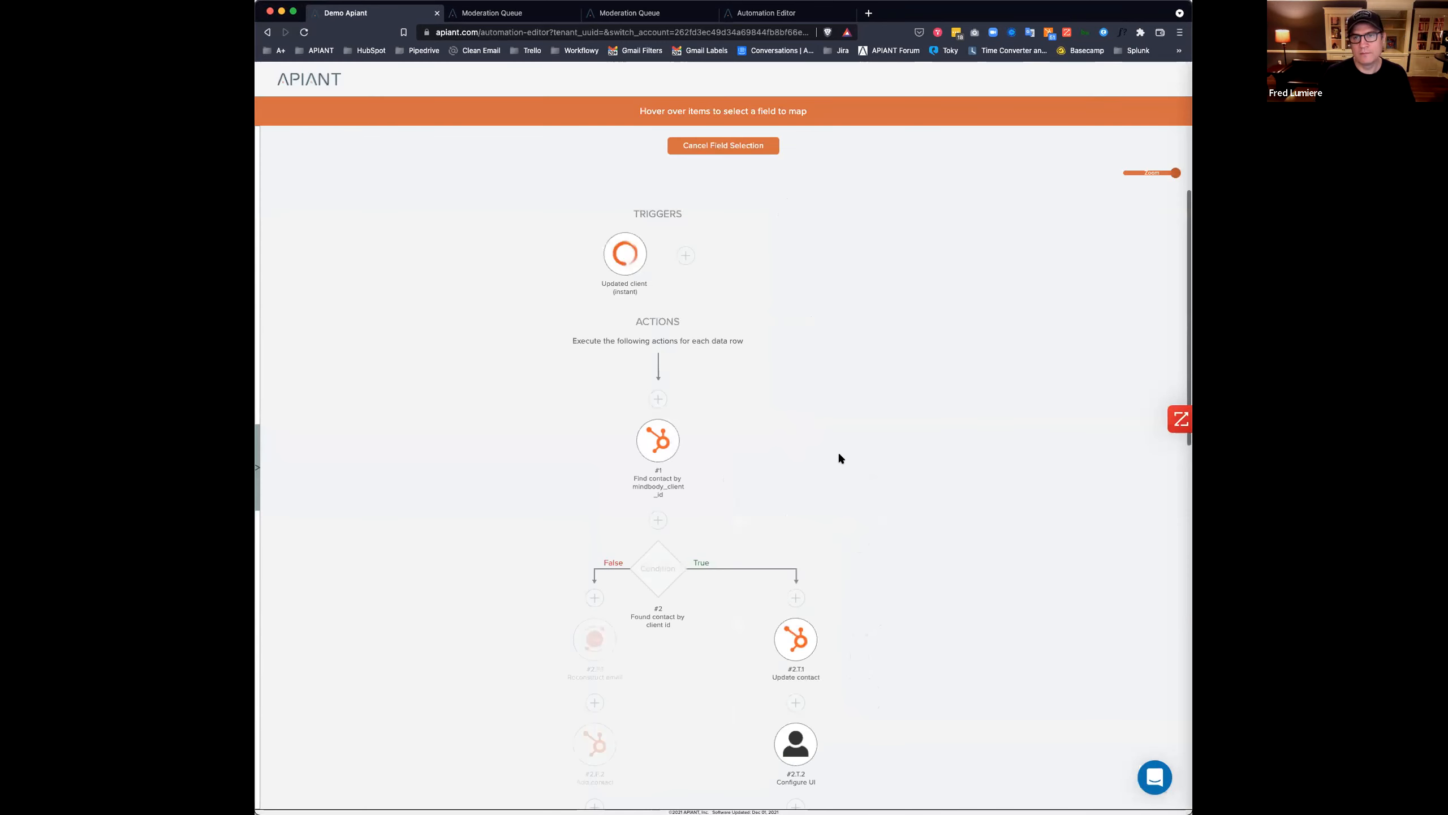
mouse_move(624, 257)
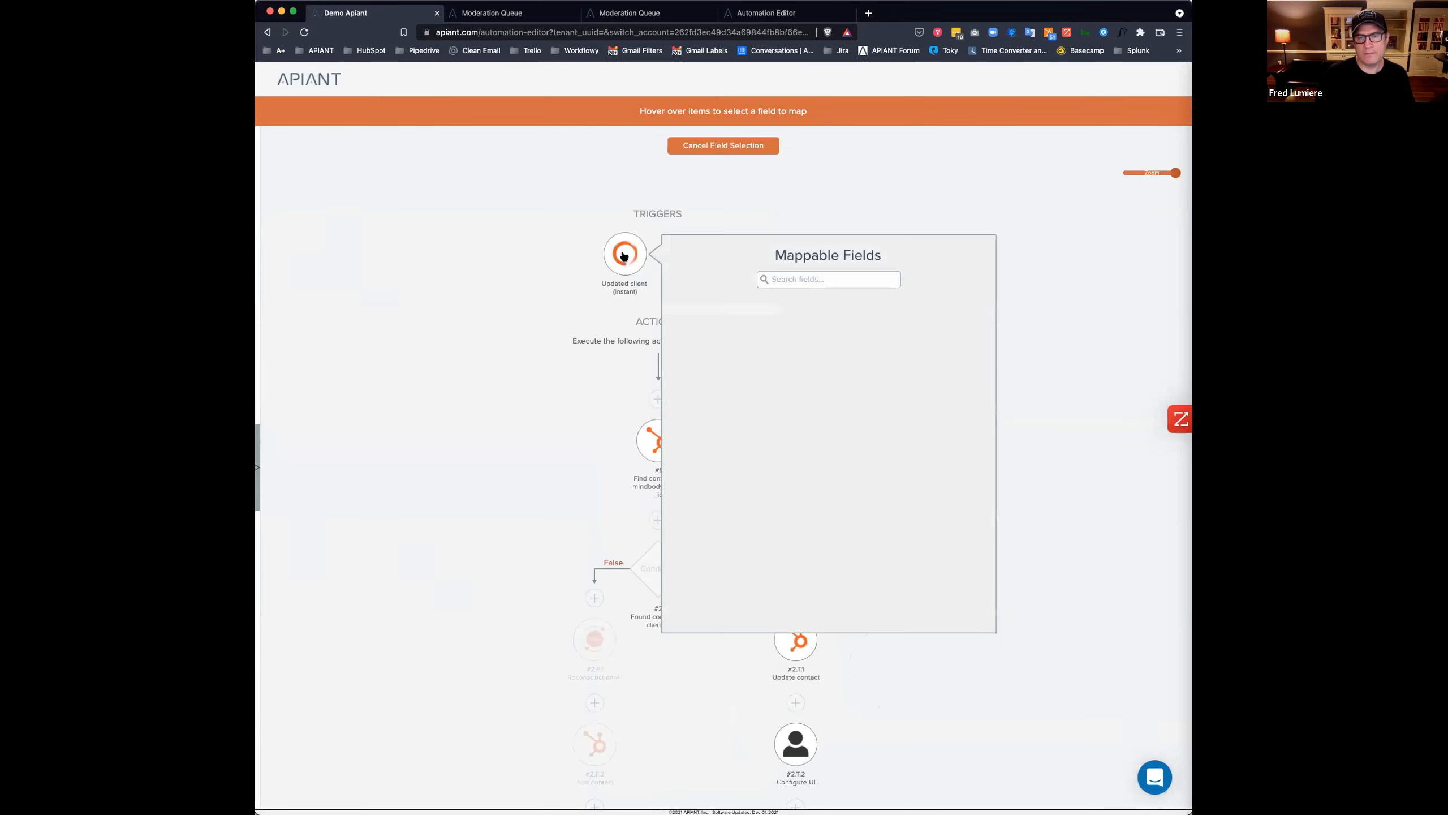
left_click(818, 278)
type("email")
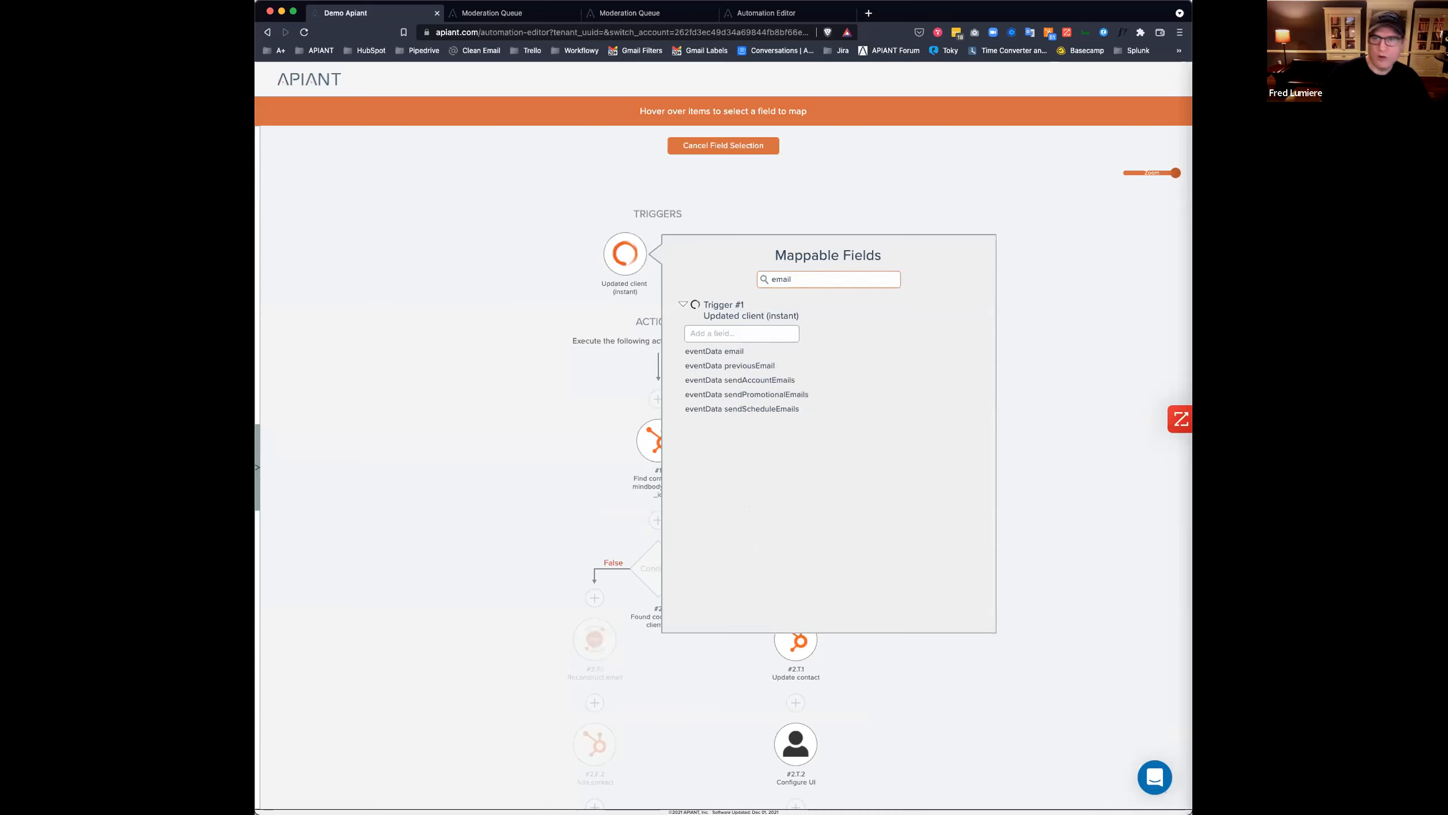
left_click(782, 352)
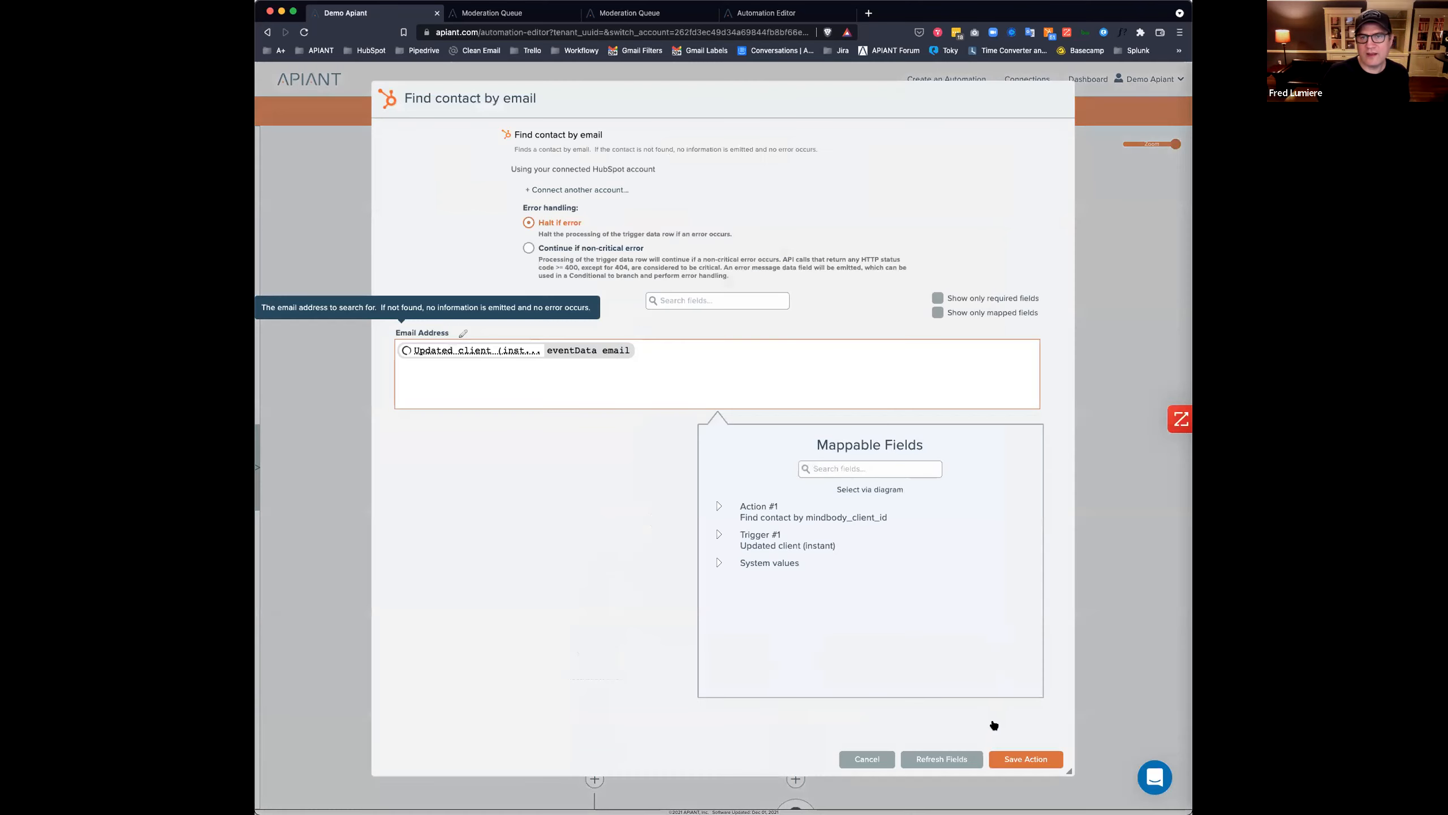
left_click(1032, 761)
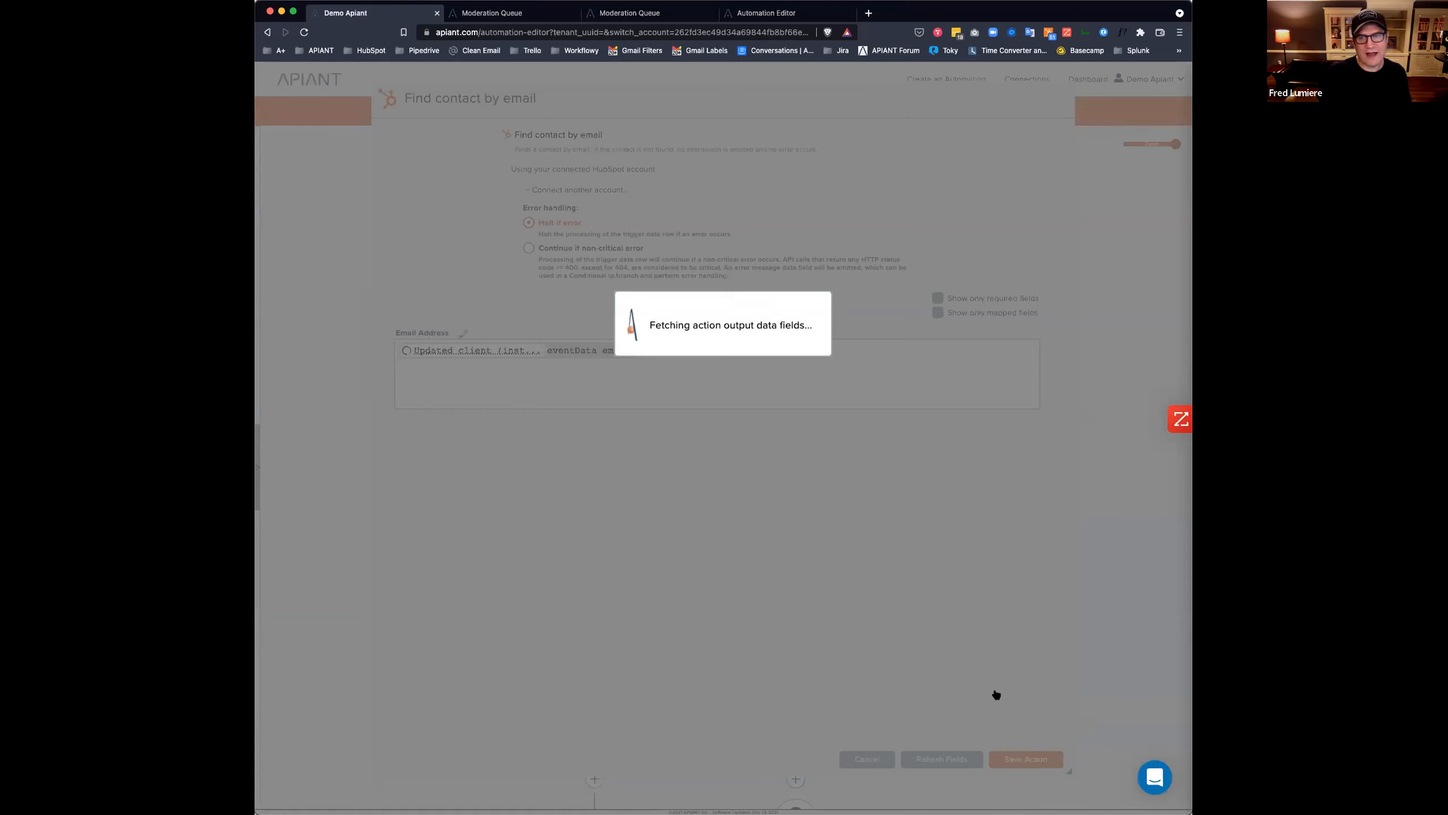
scroll(912, 610, "down", 3)
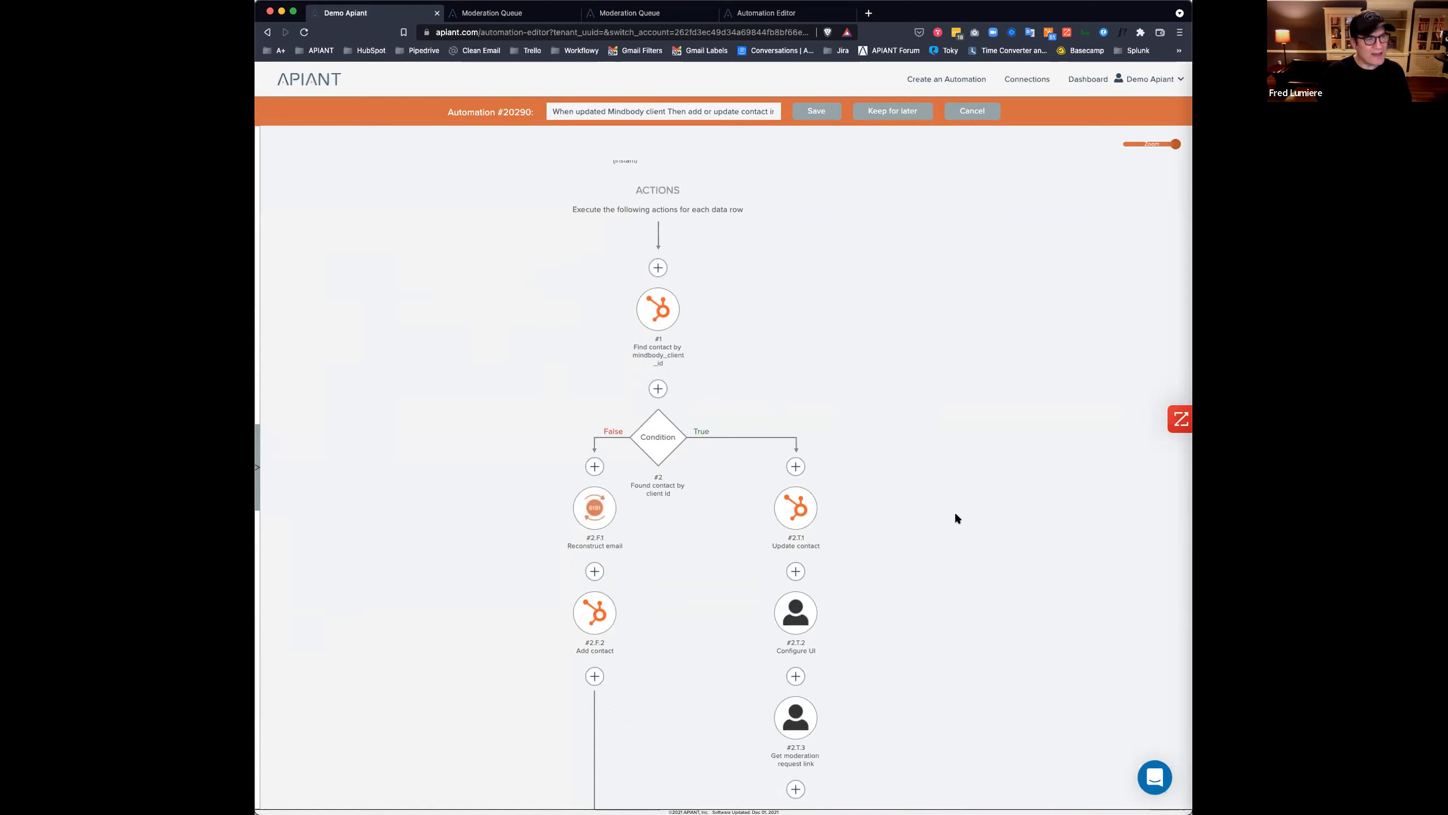
scroll(948, 523, "down", 10)
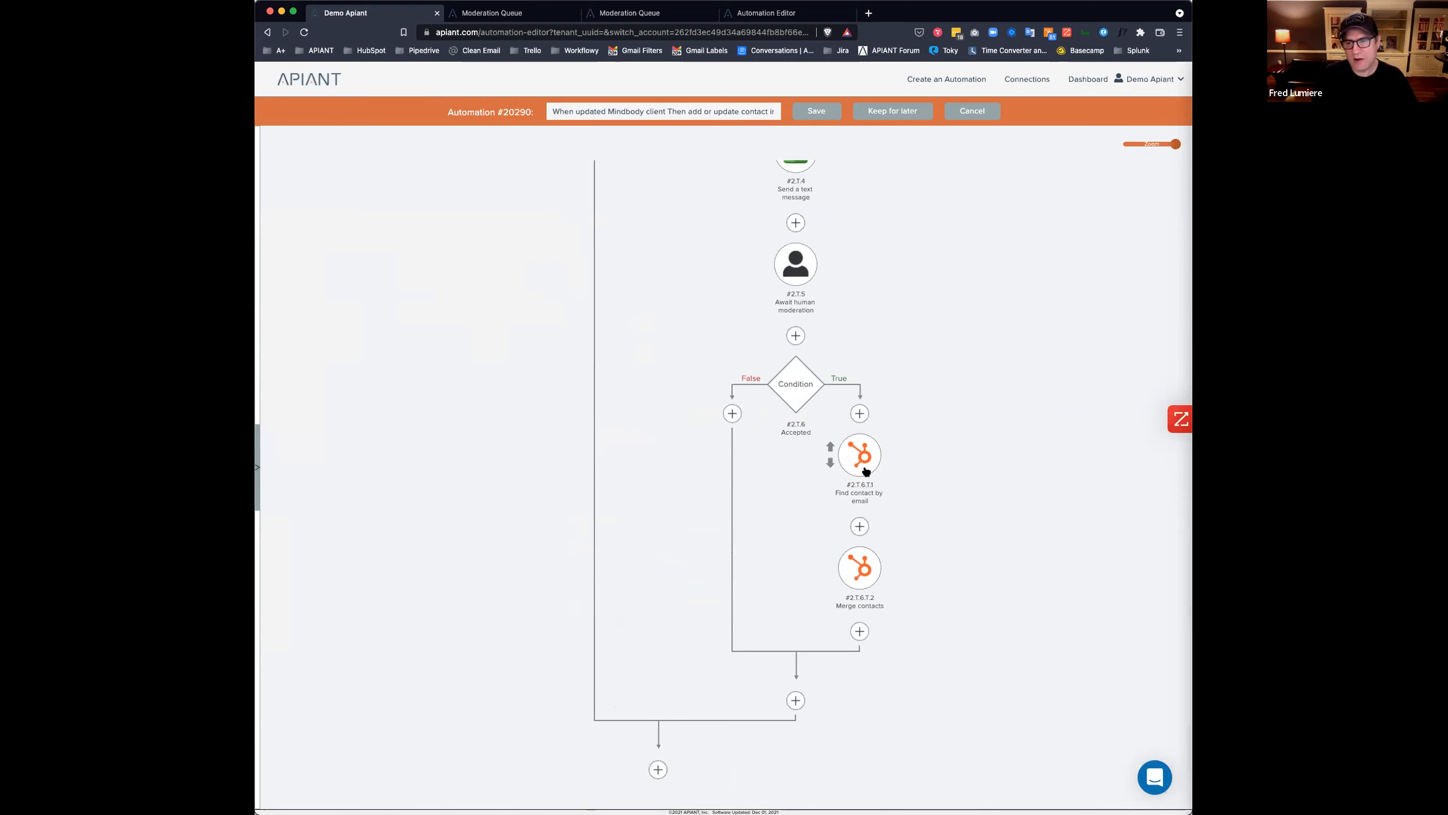
Map Merge contacts' Contact ID to merge from Find contact by email's canonicalvid and save the step.
left_click(862, 573)
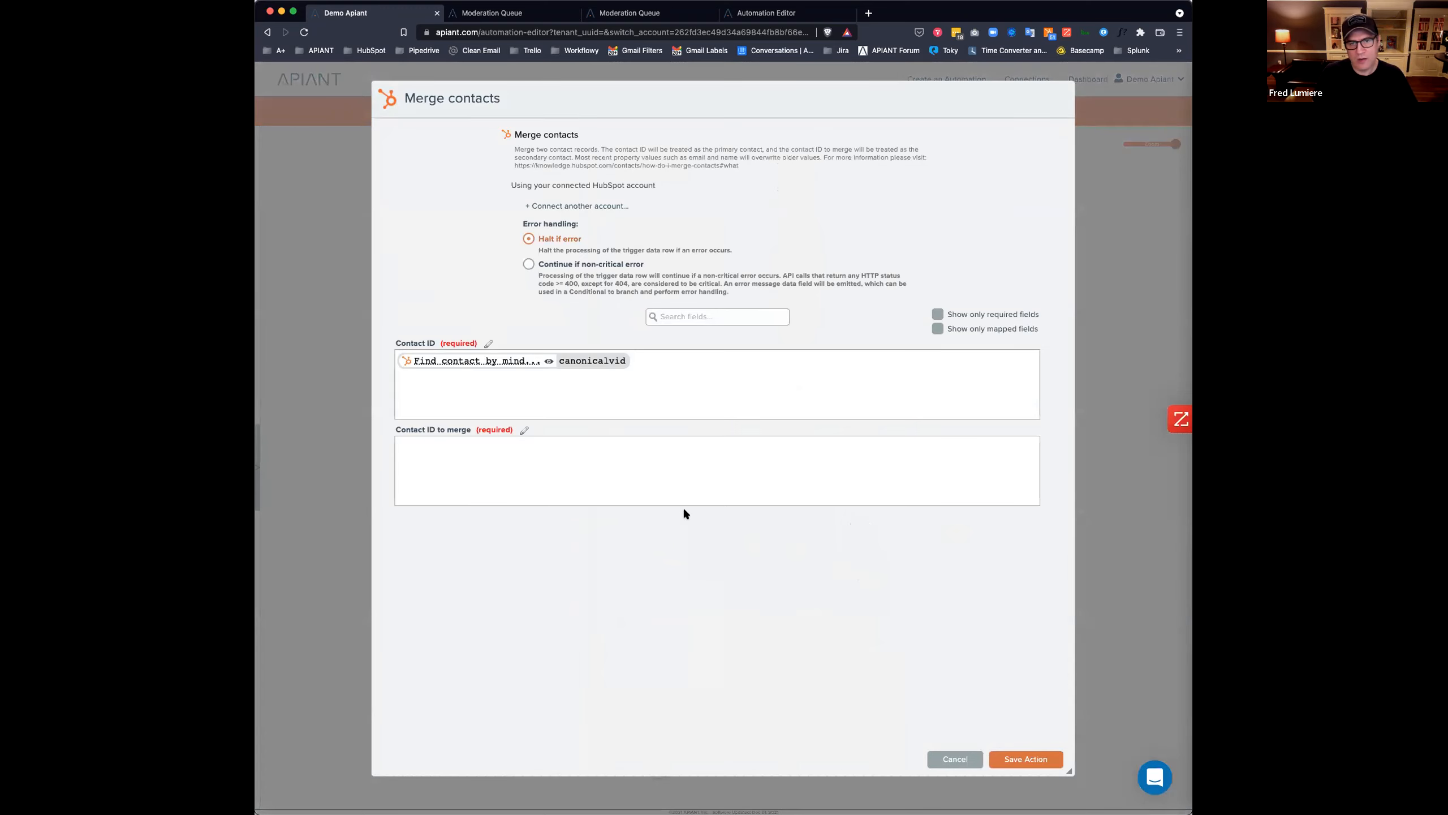
left_click(480, 463)
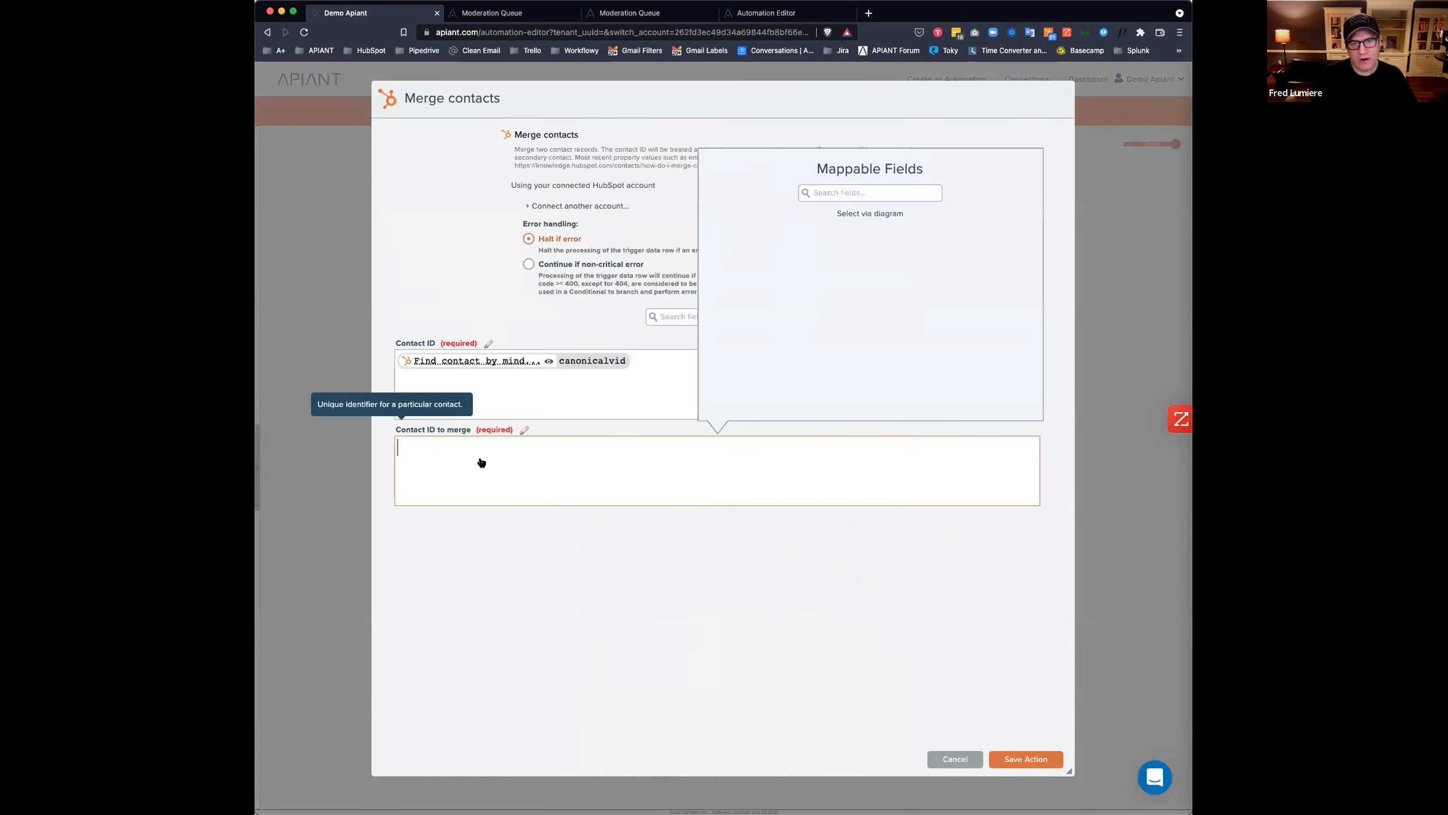
left_click(855, 215)
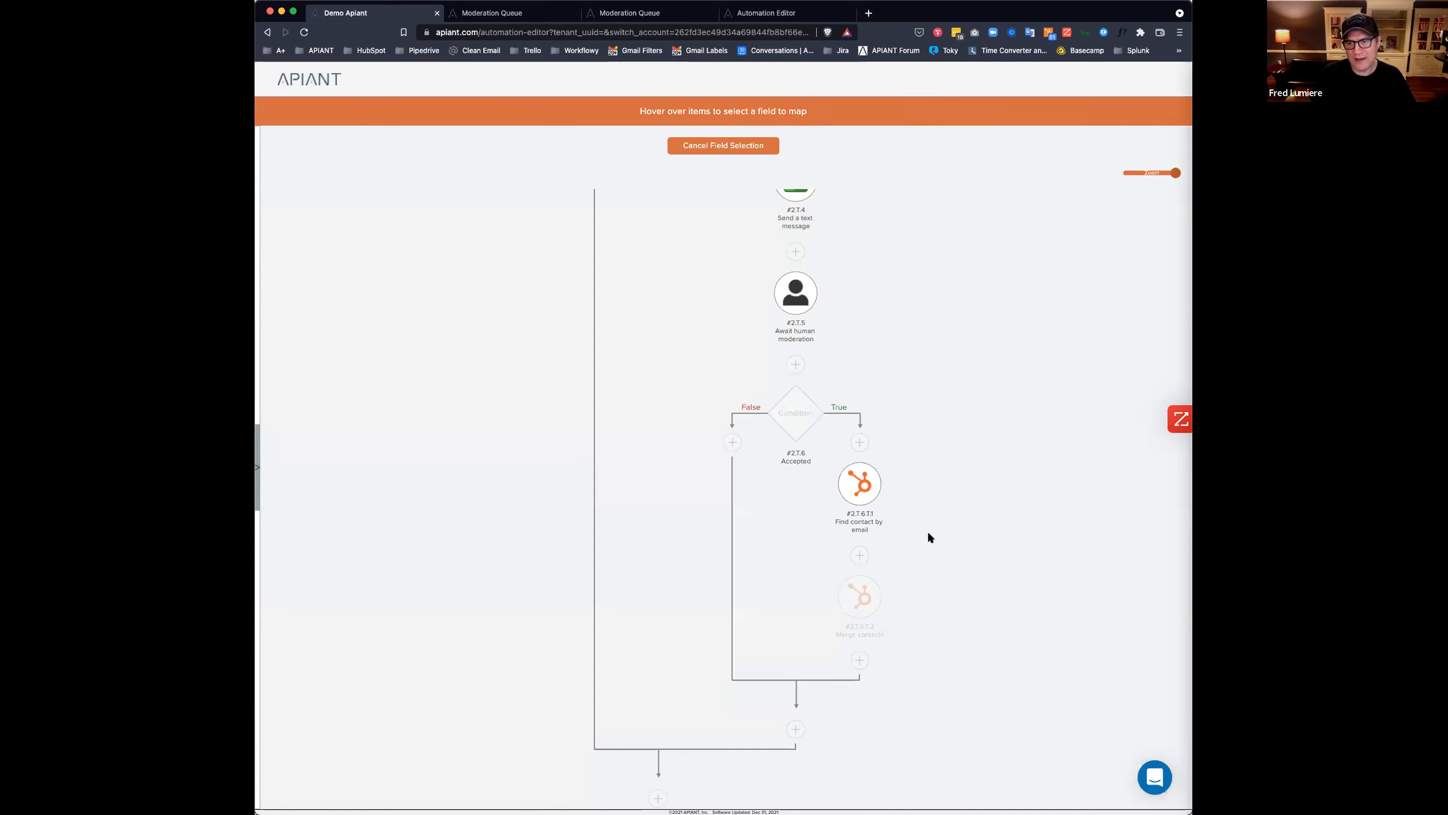
mouse_move(864, 489)
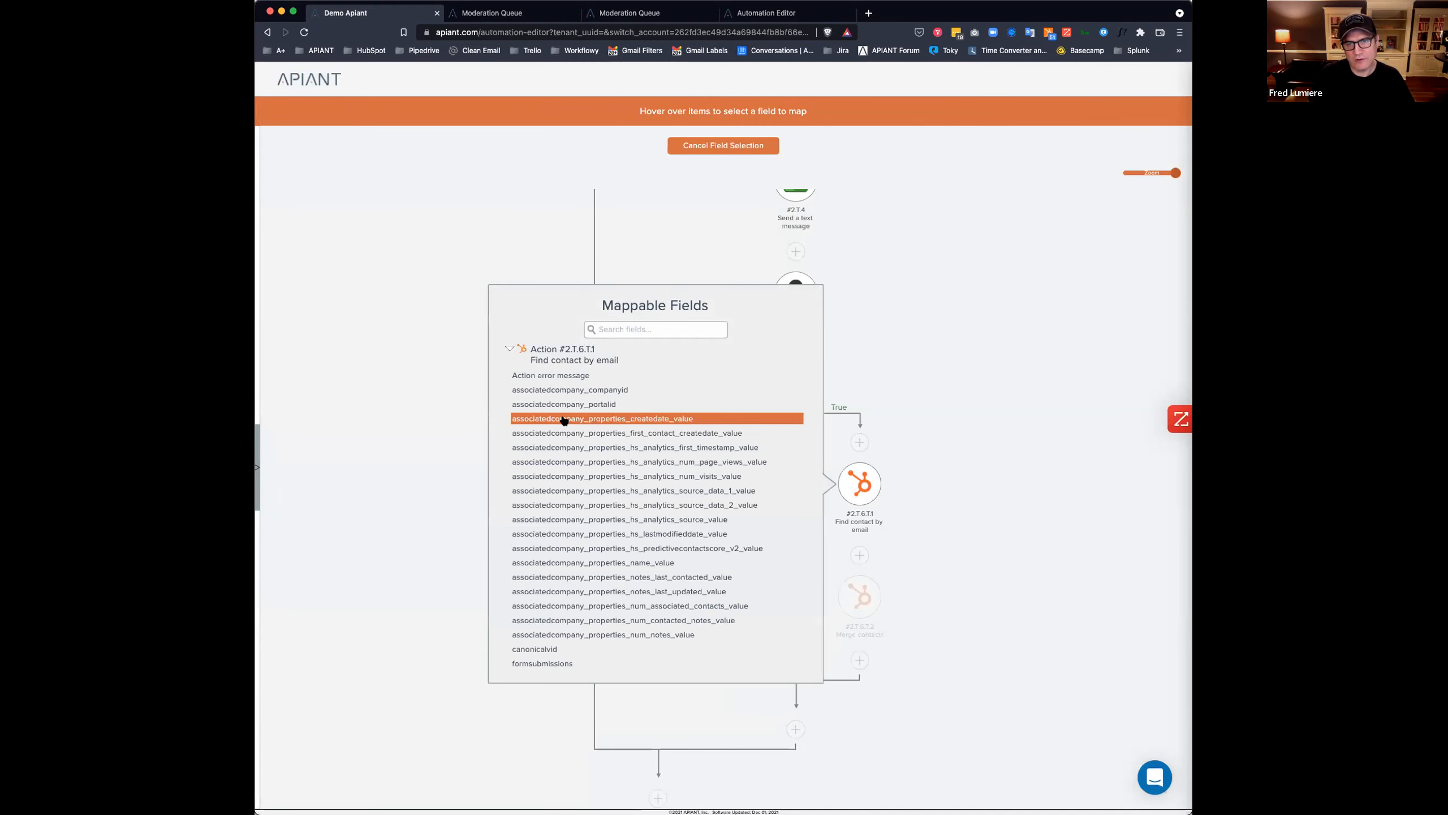
left_click(559, 650)
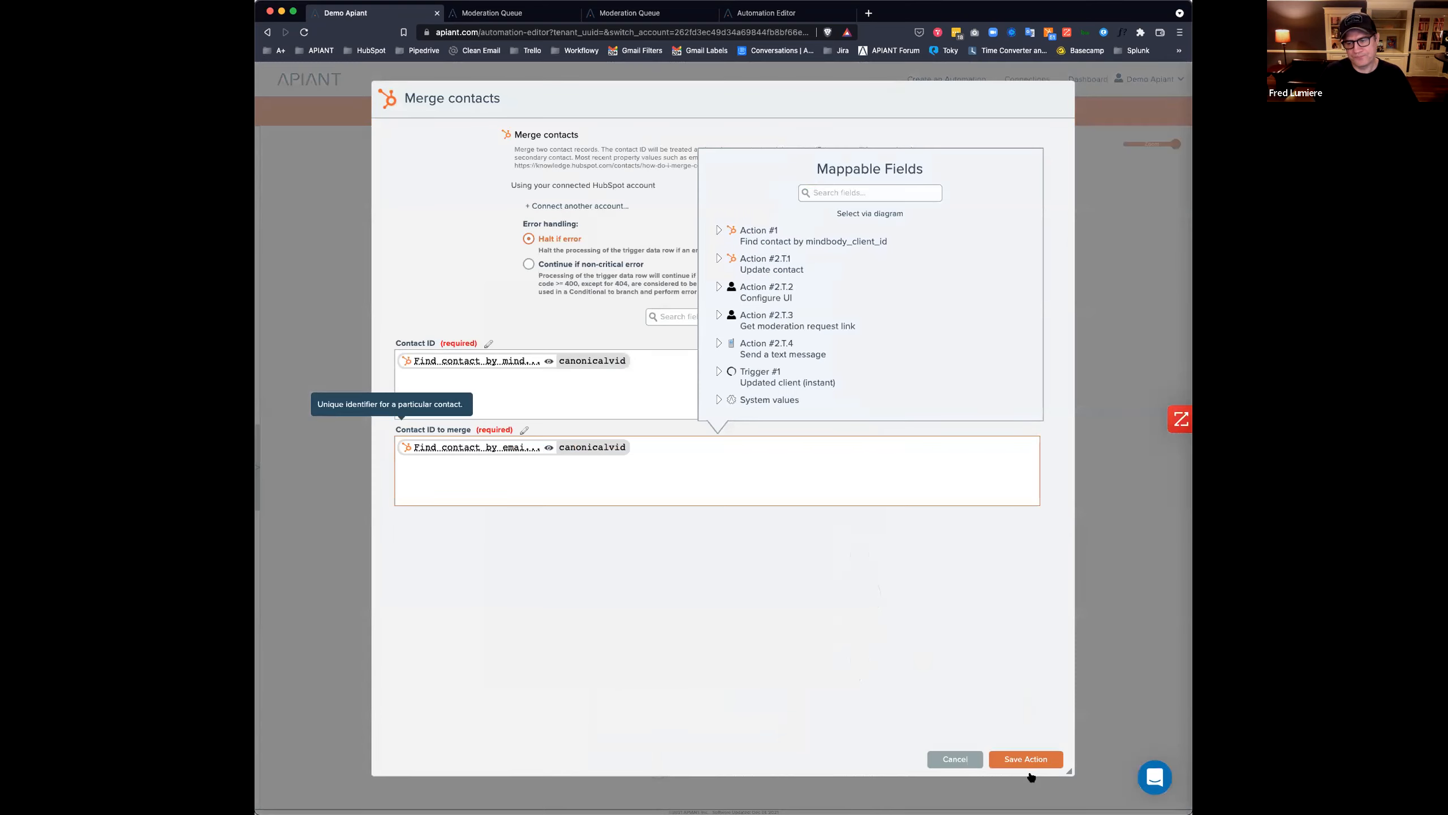
left_click(1029, 766)
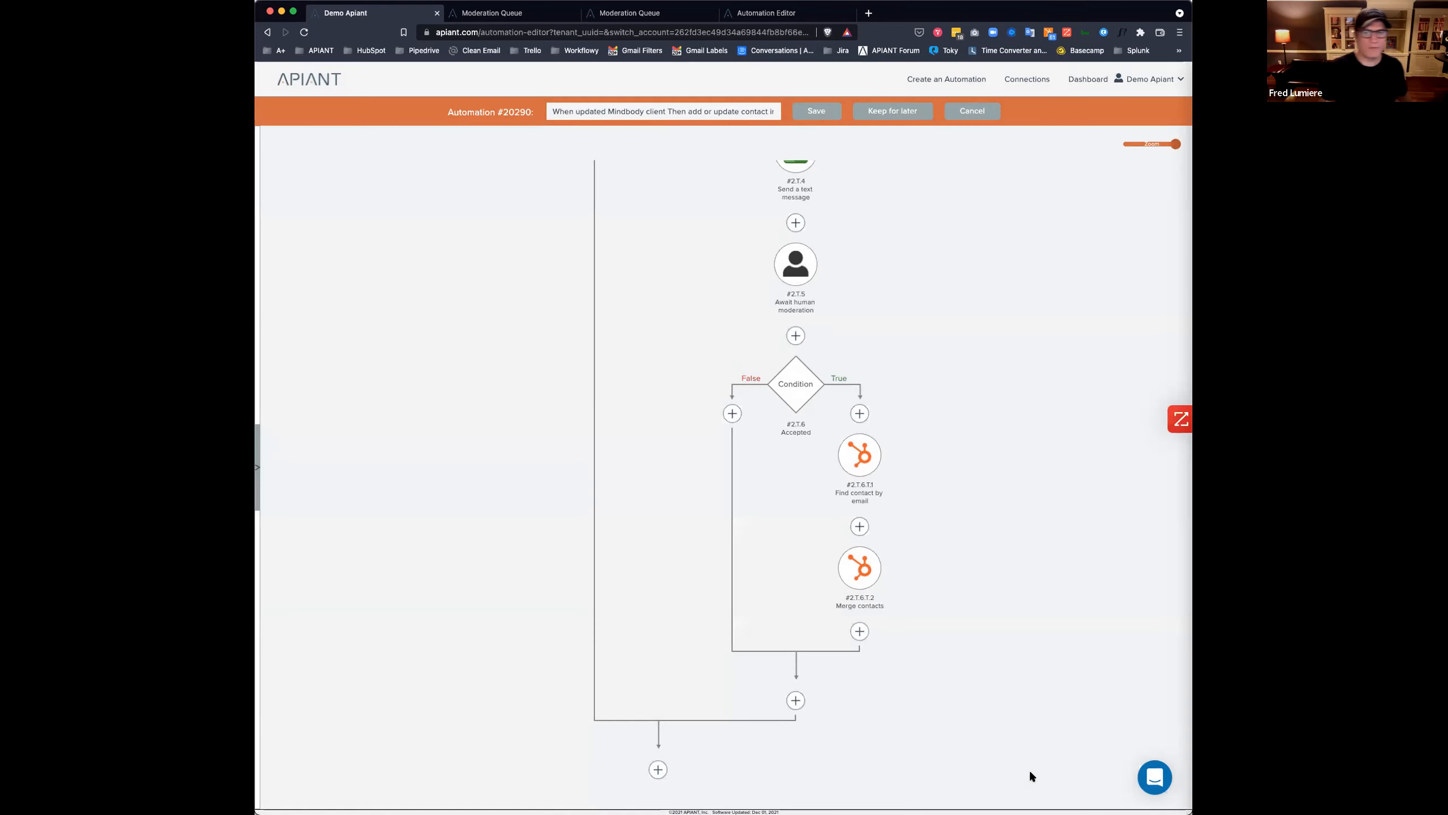
Rename the #2:T:6 condition step from 'Accepted' to 'Merge'.
right_click(792, 380)
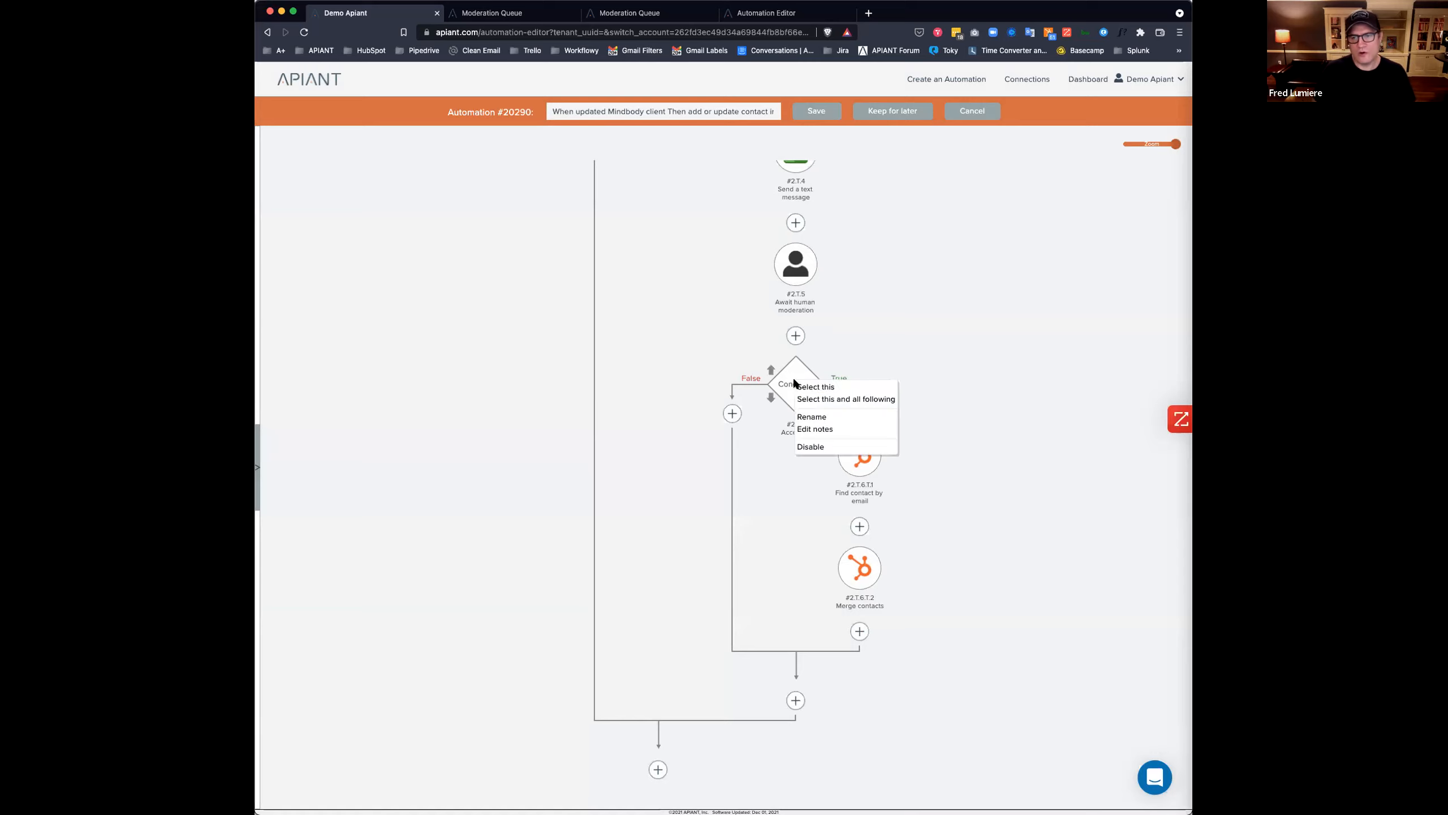
left_click(812, 417)
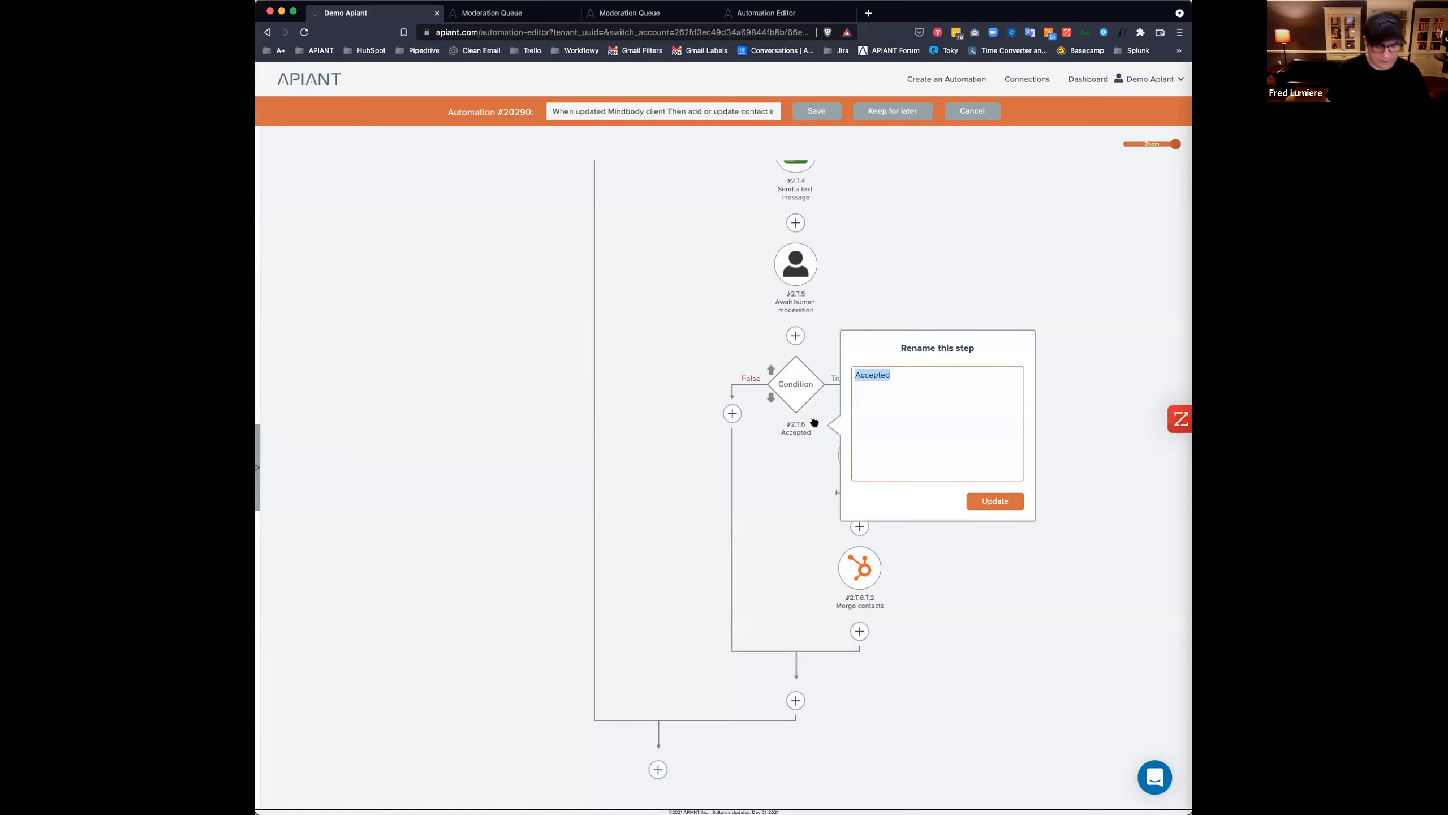
type("Merge")
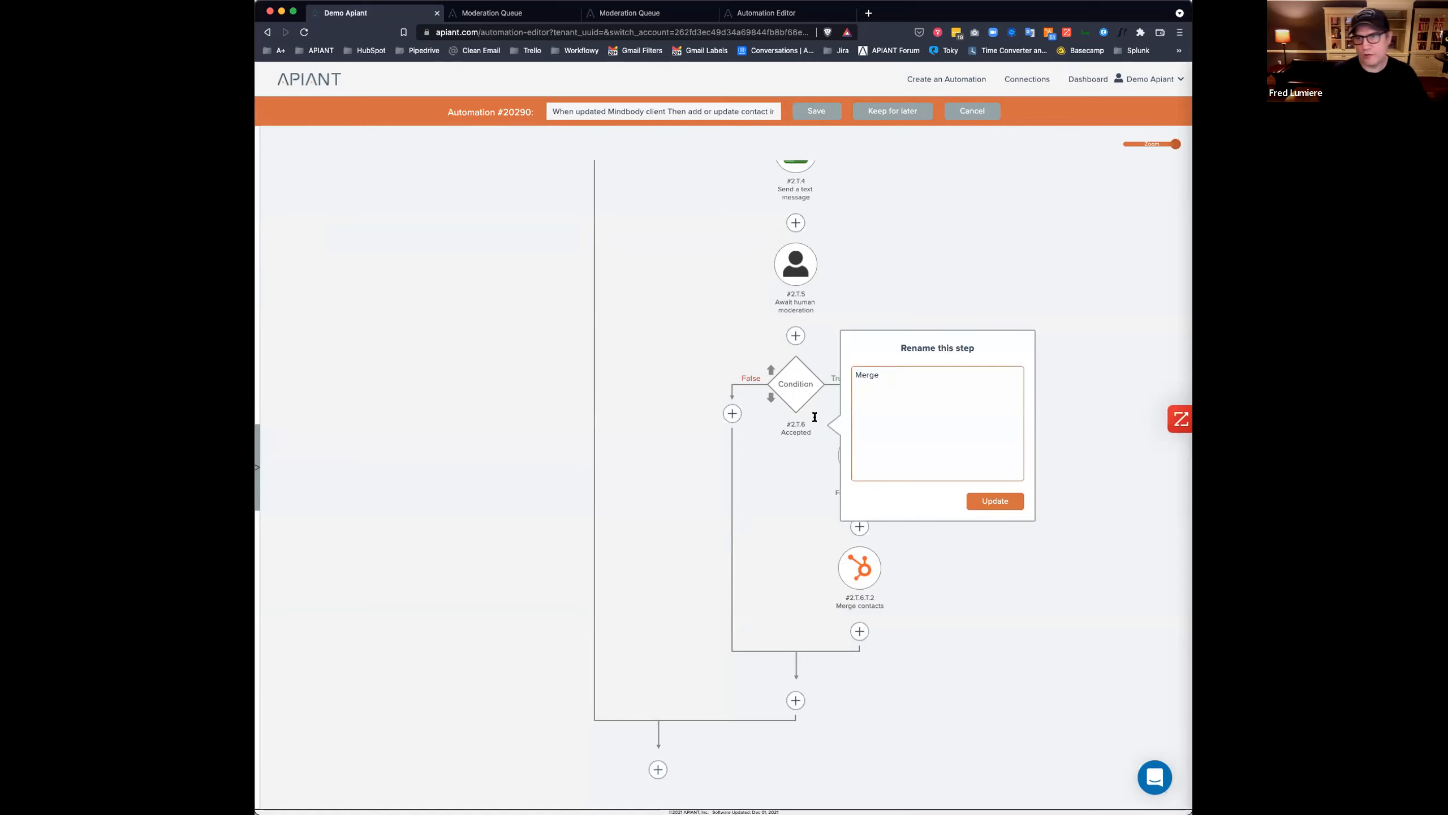
left_click(994, 500)
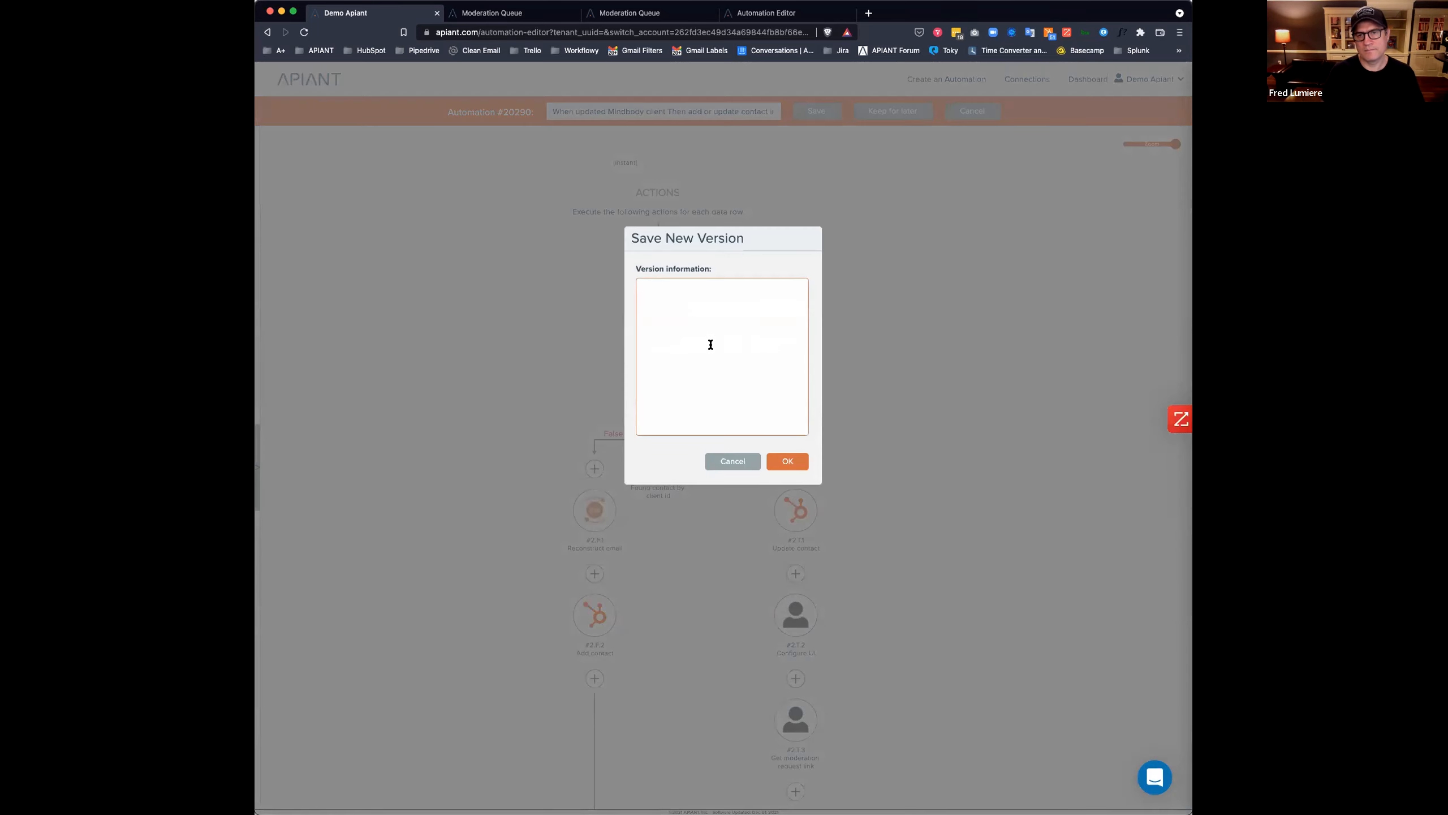
Save a new automation version noted 'Added merge hubspot contact actions'.
left_click(711, 344)
type("Adde")
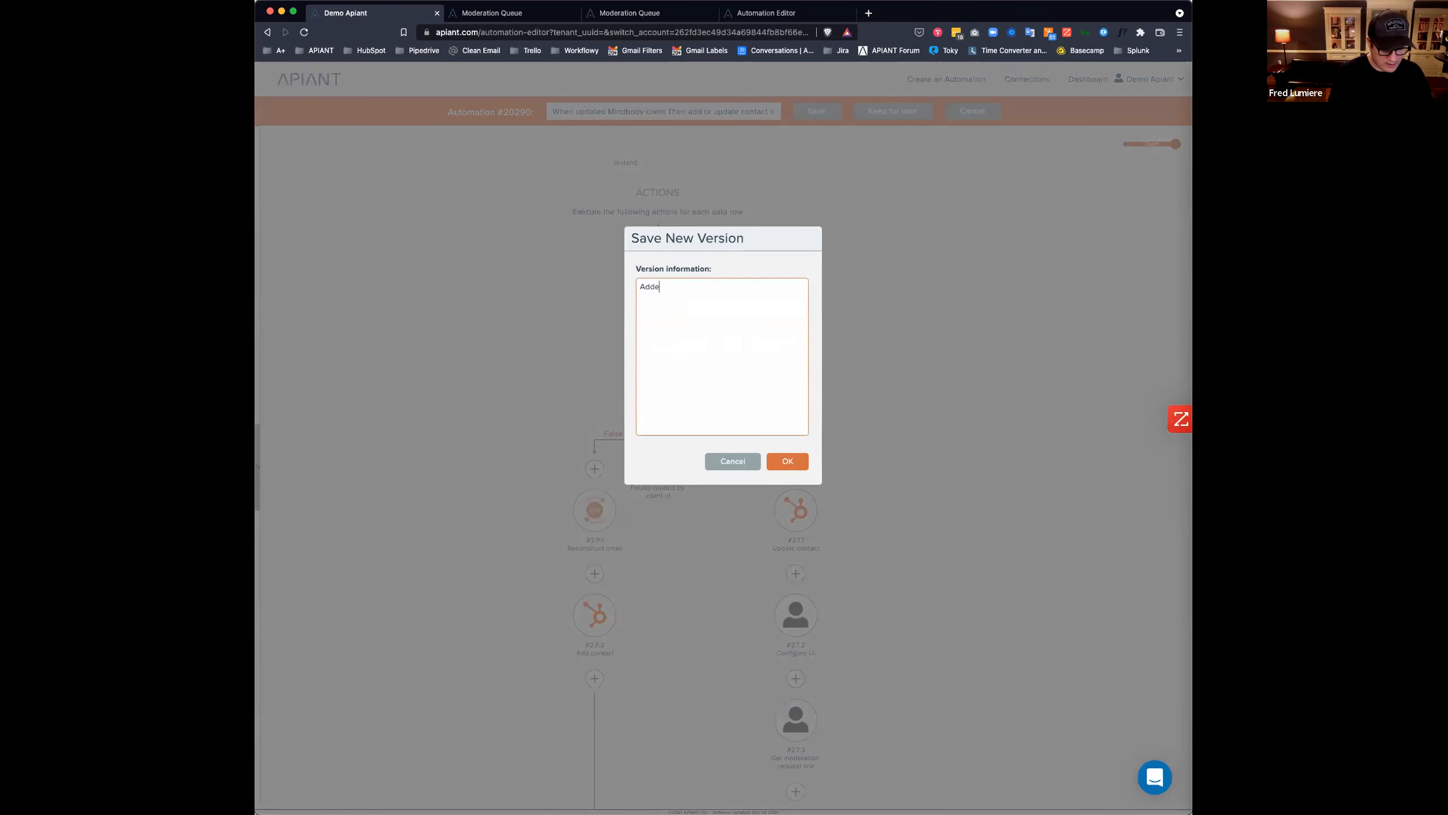
type("d merge ")
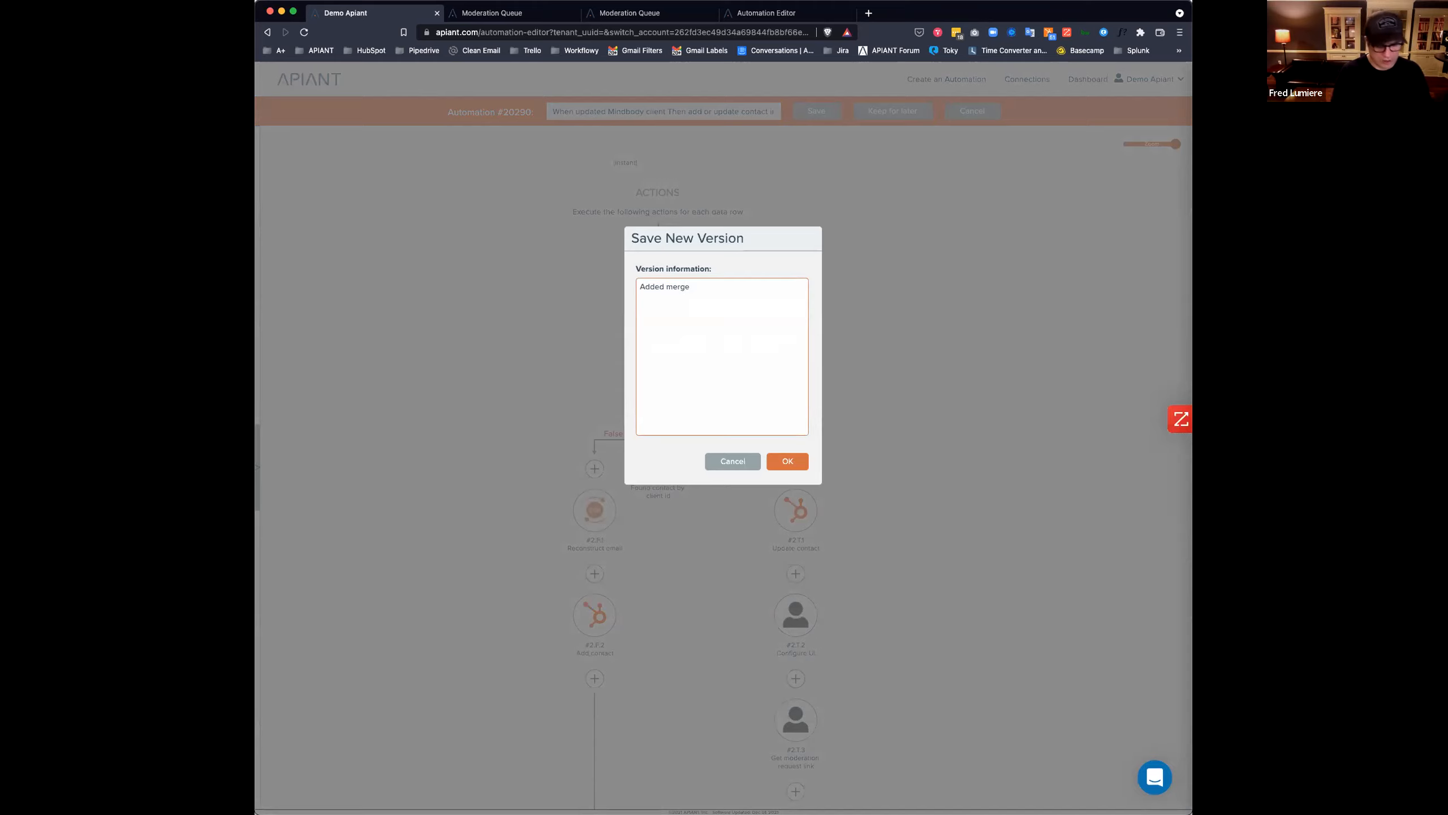
type("hubspot ")
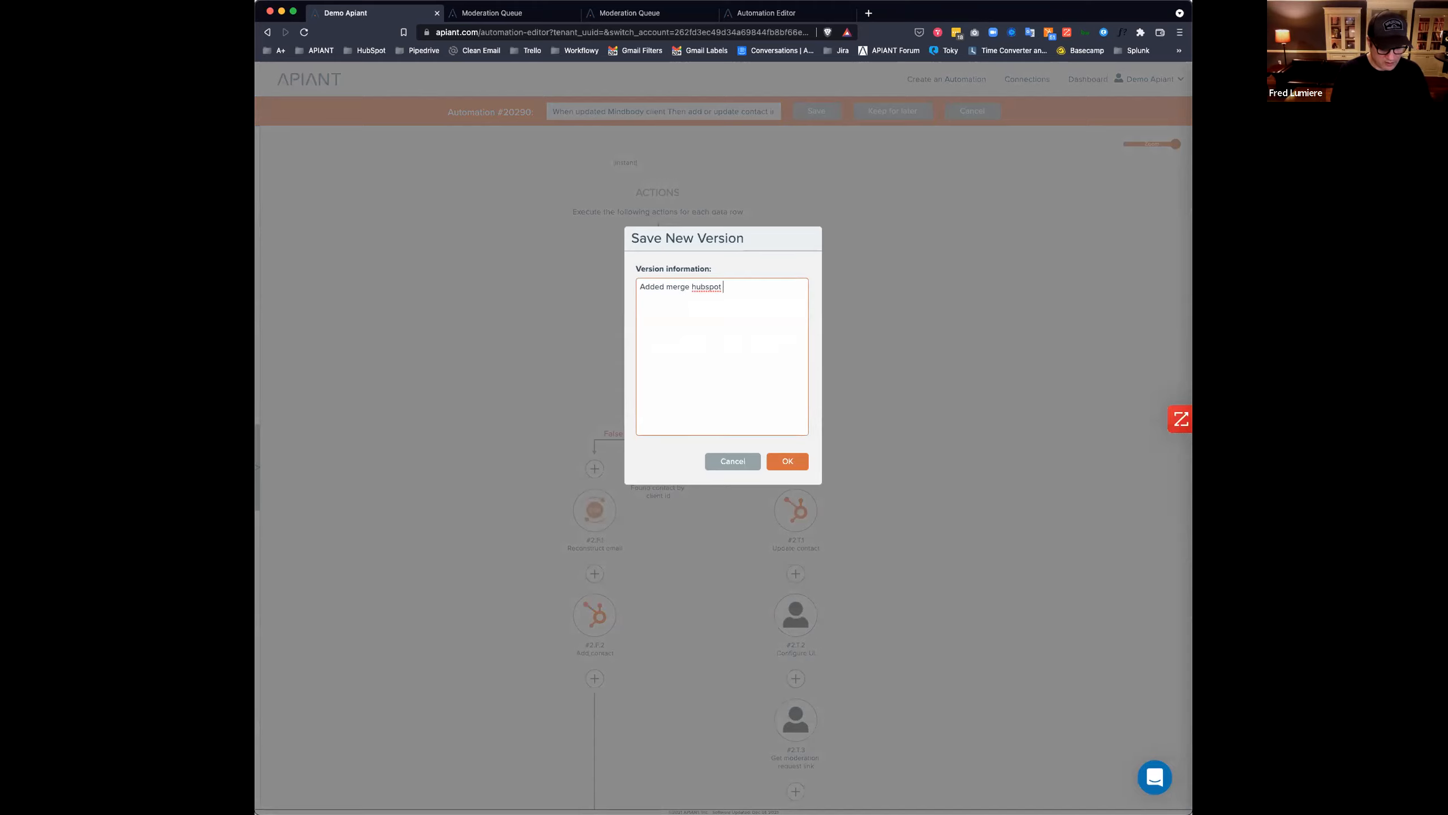
type("contact actions")
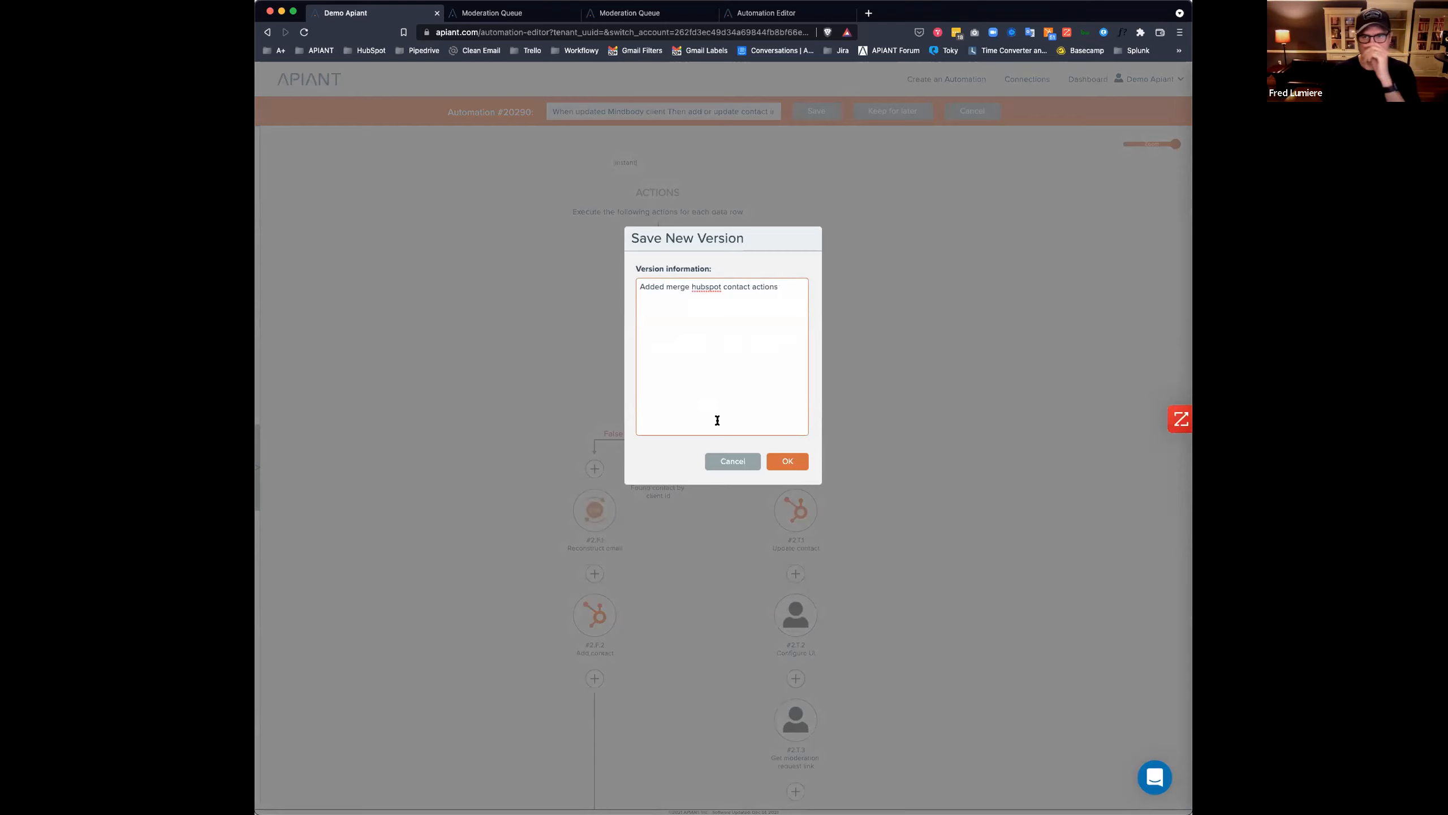
left_click(788, 461)
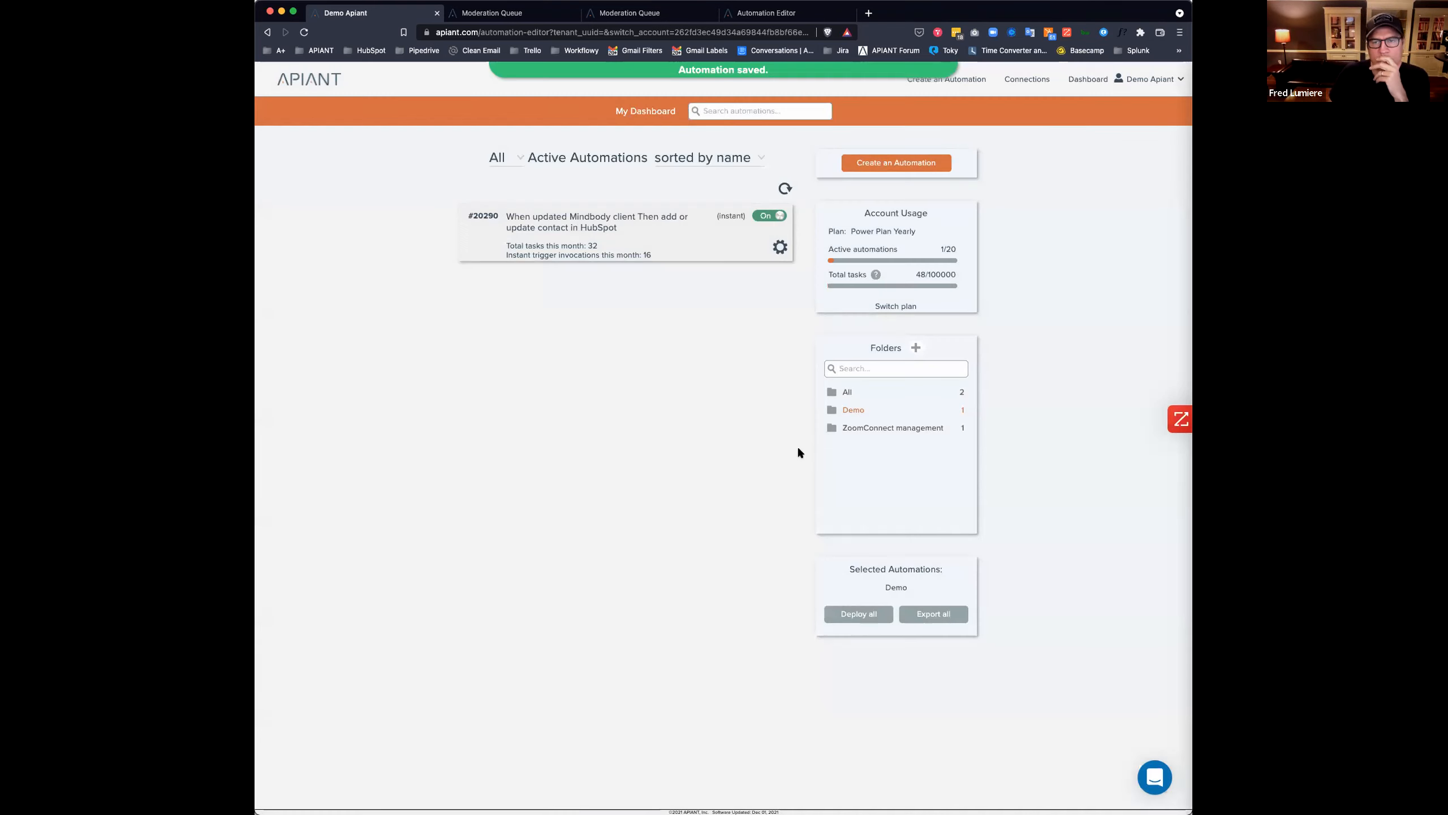
View the execution history filtered to All statuses, closing extra tabs, then return to the dashboard.
left_click(542, 240)
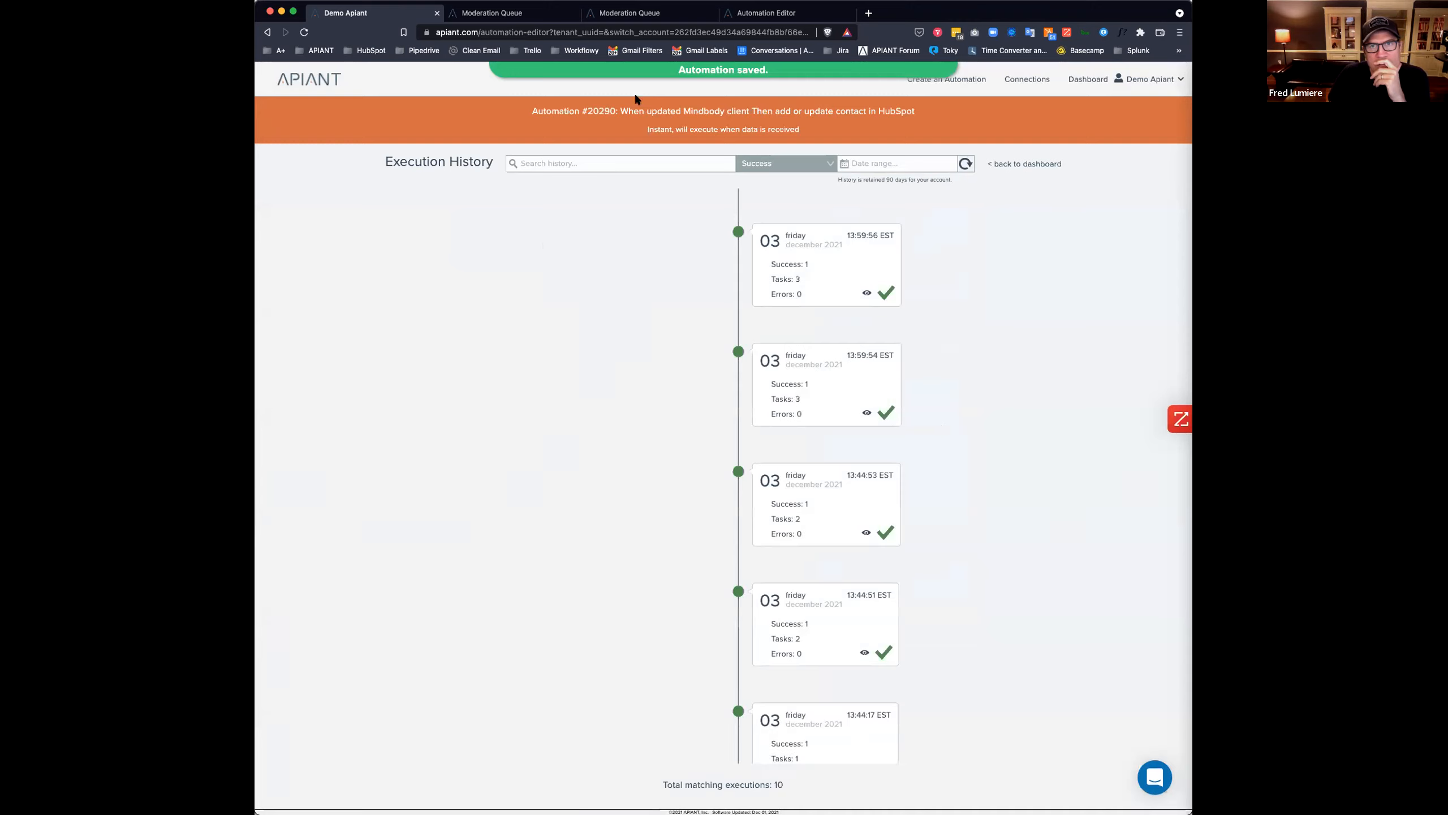
left_click(574, 12)
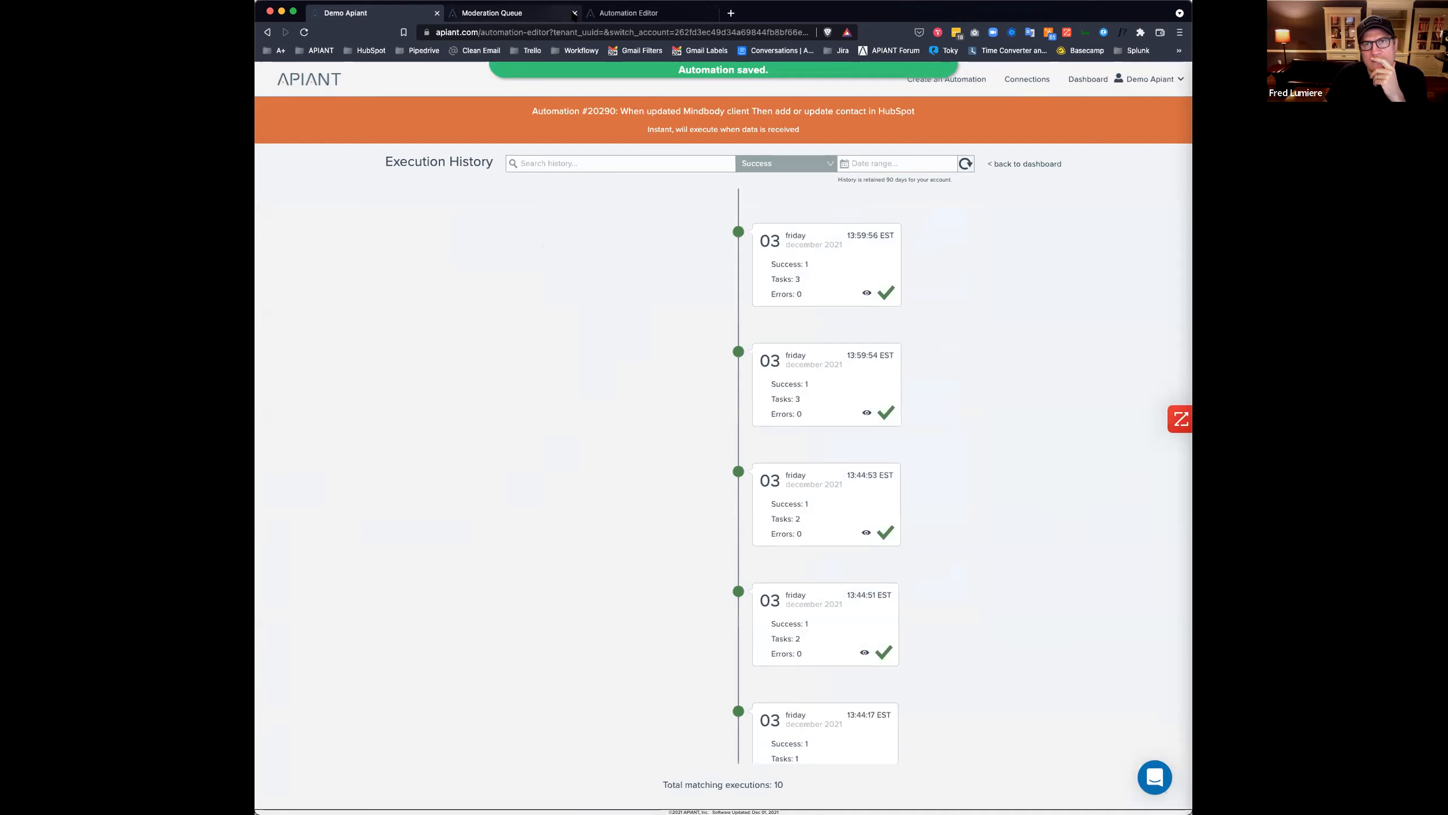
left_click(574, 12)
left_click(575, 13)
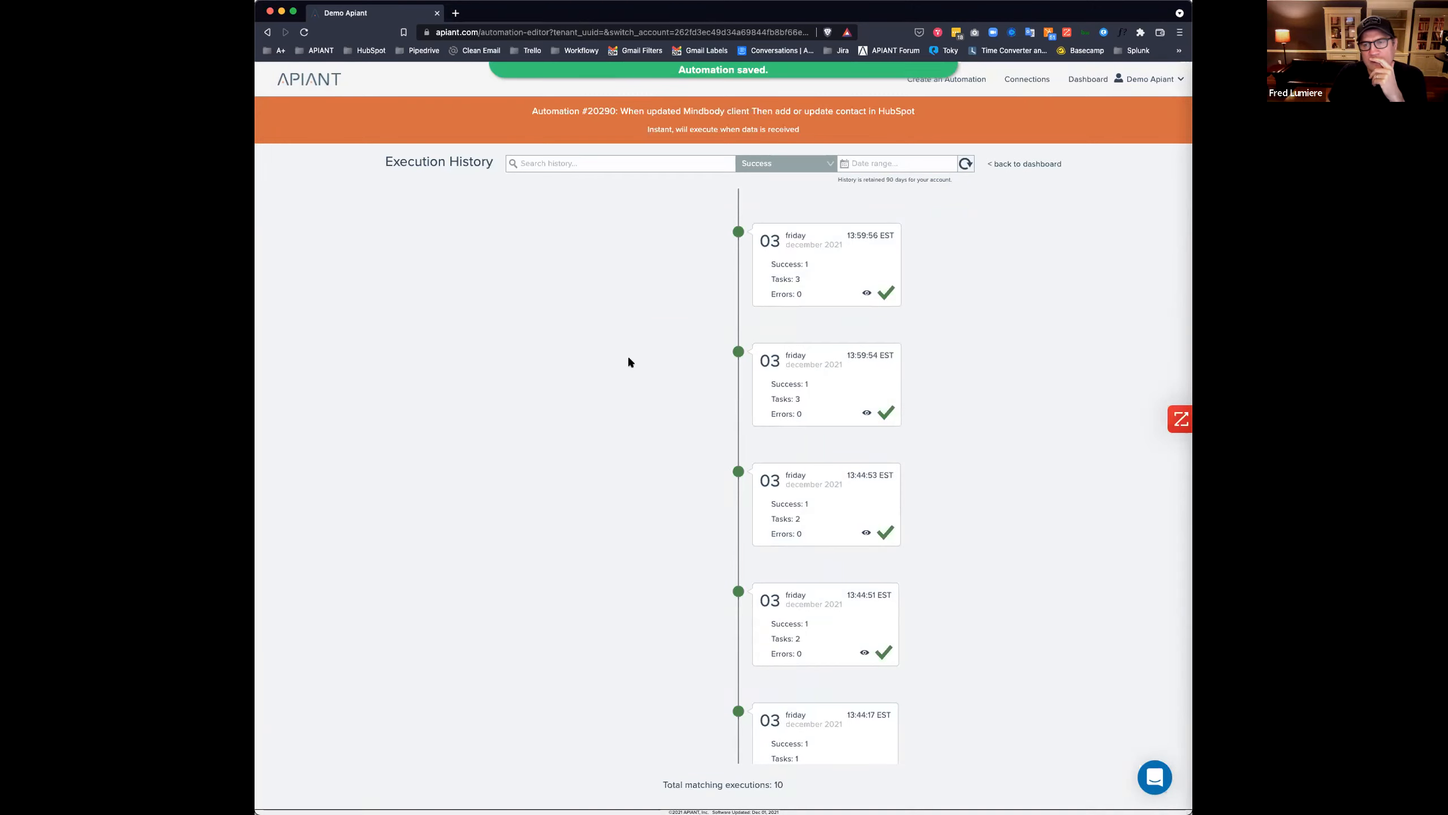
left_click(756, 163)
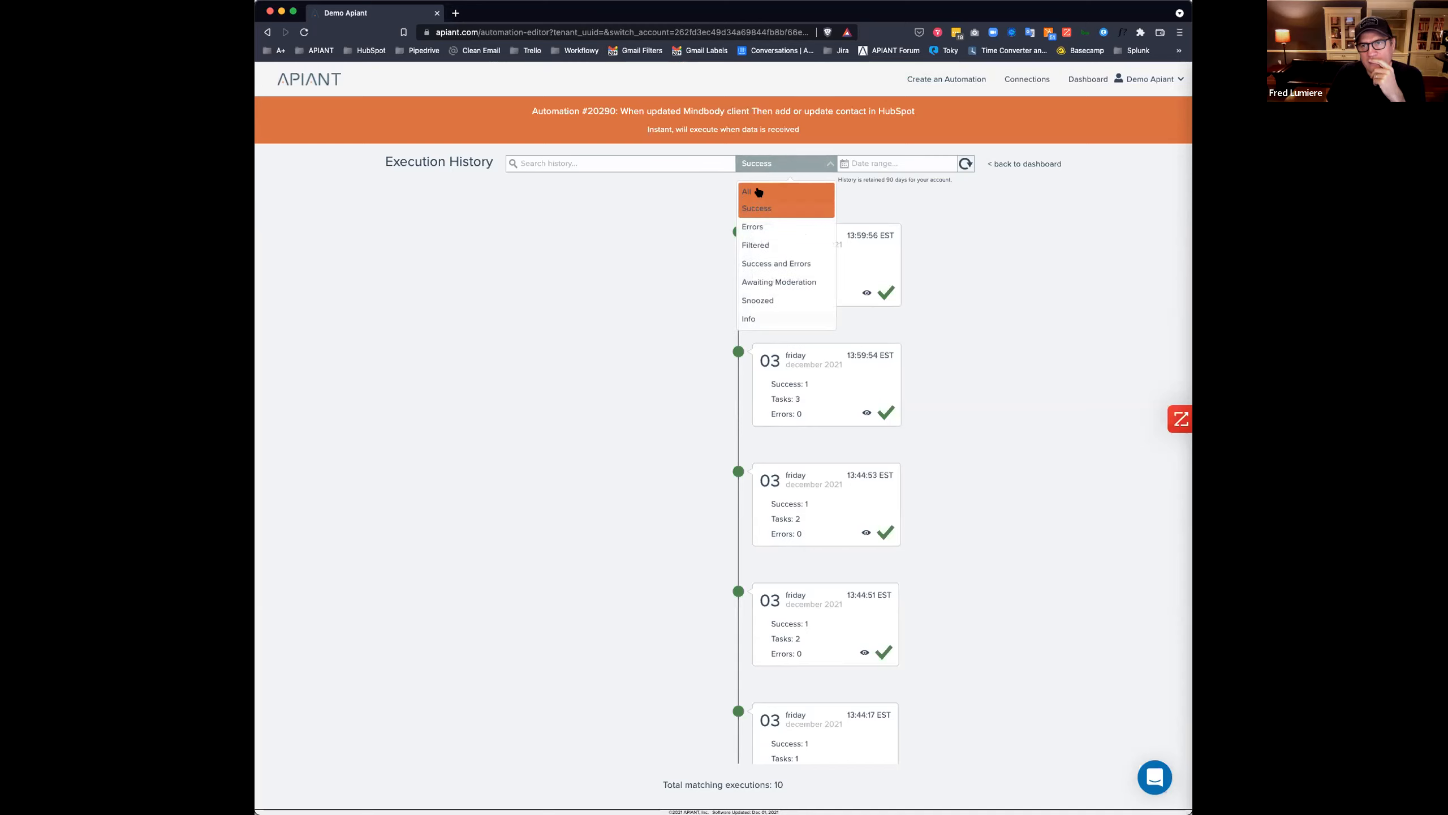
left_click(760, 193)
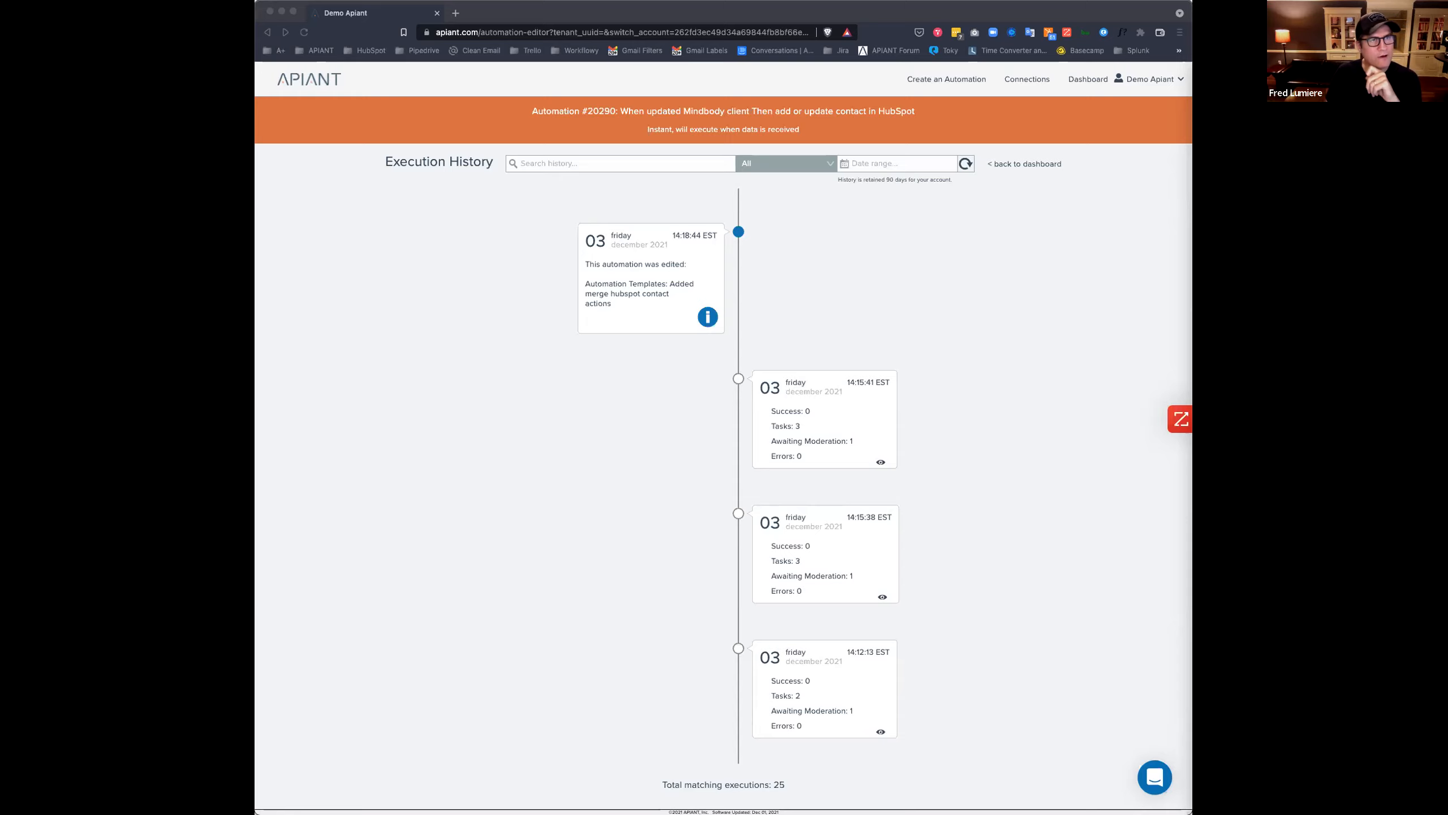
left_click(1034, 362)
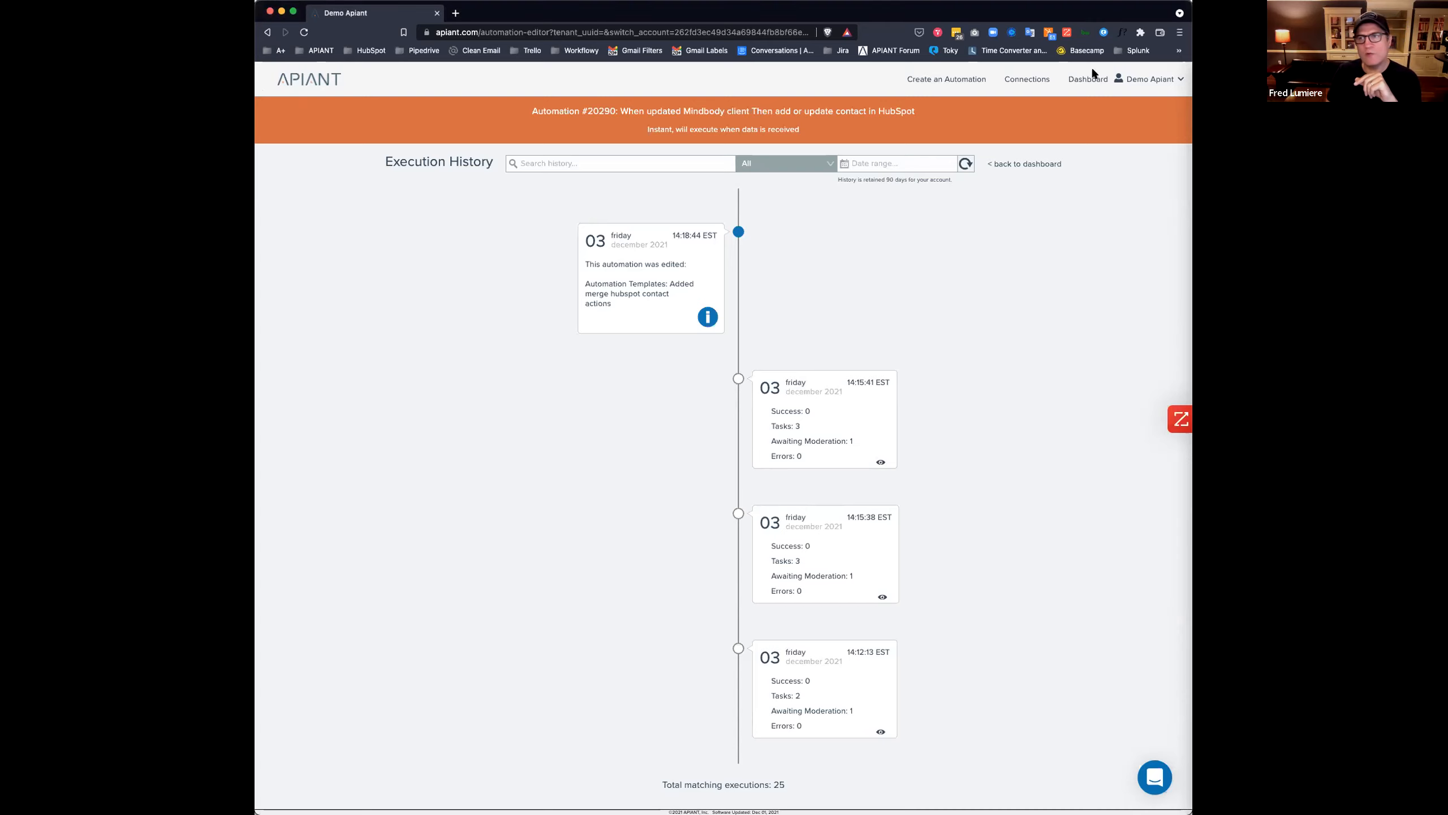
left_click(1089, 79)
Open automation #20290 in the editor, look through its flow, then cancel back to My Dashboard.
left_click(780, 247)
left_click(810, 270)
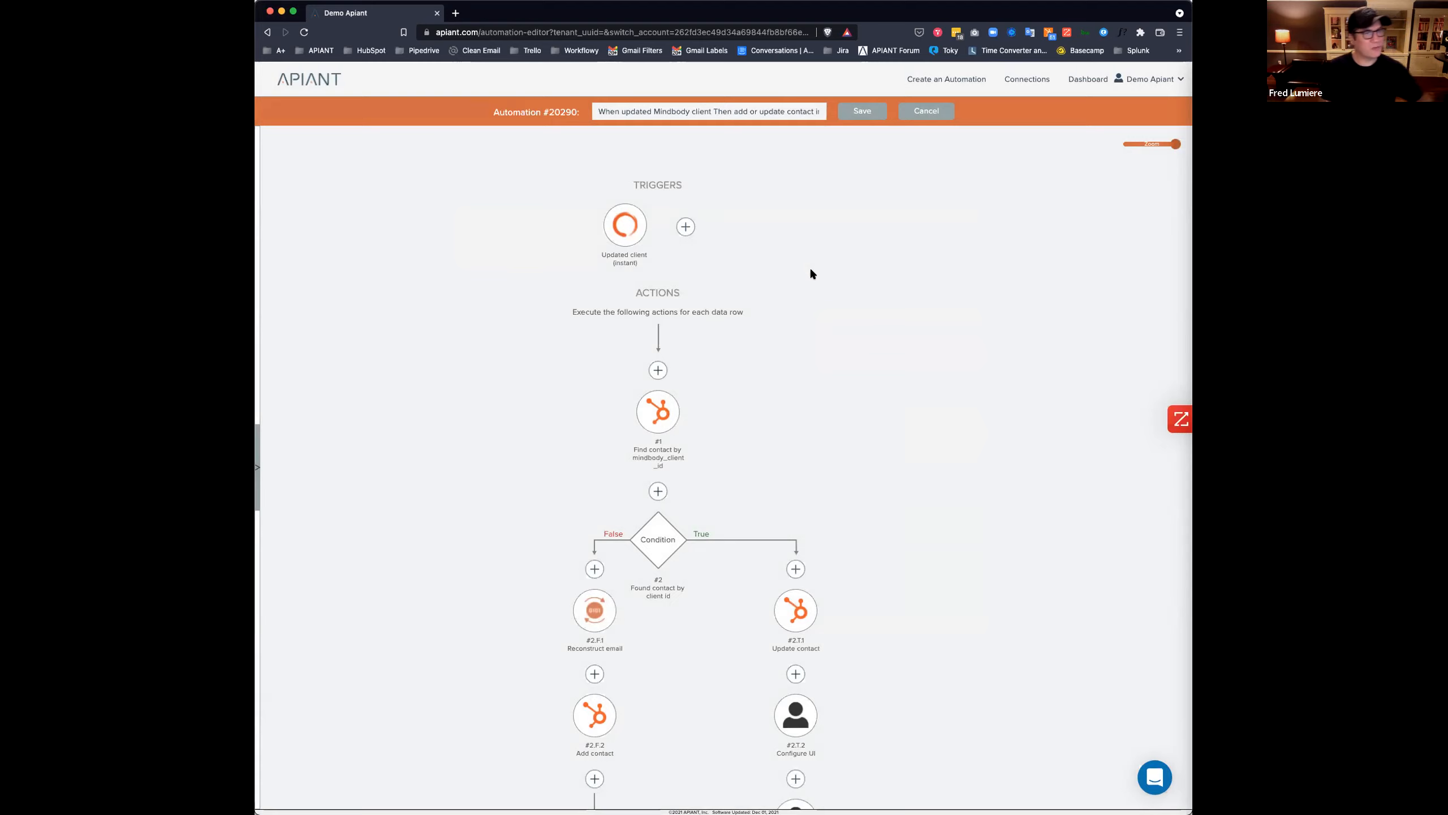
scroll(550, 314, "down", 15)
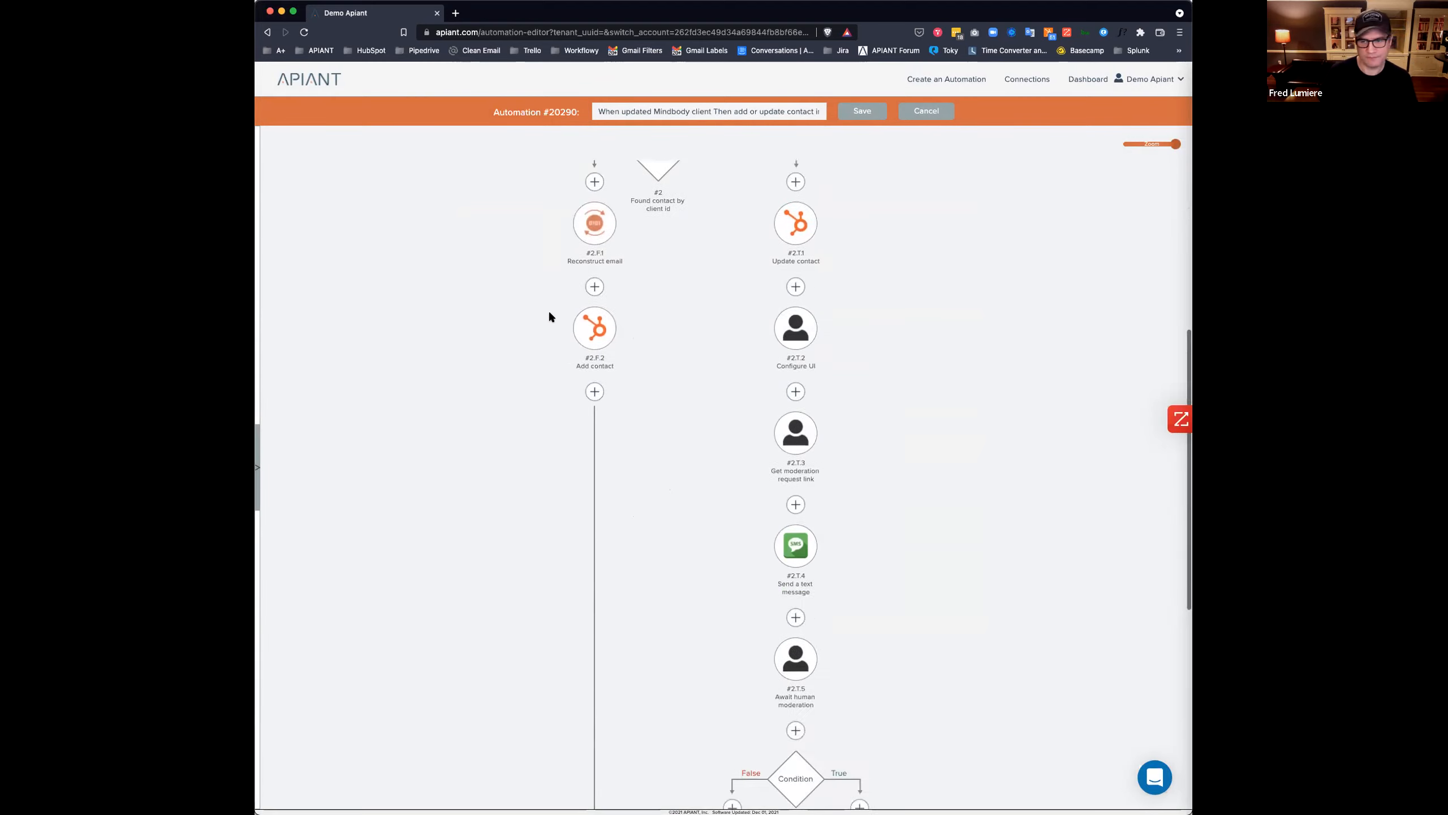
scroll(550, 314, "up", 9)
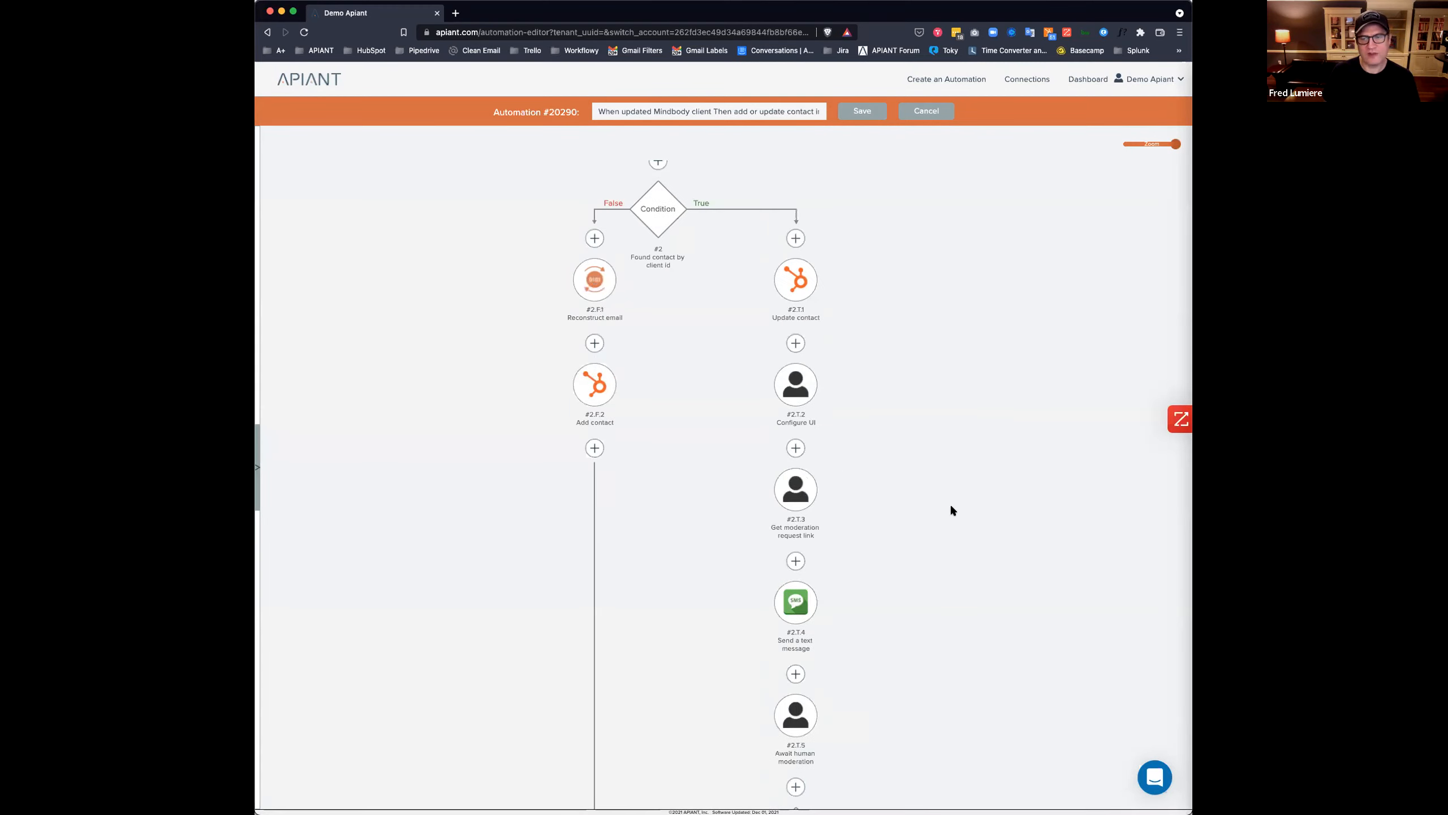
scroll(951, 502, "down", 5)
scroll(948, 520, "down", 5)
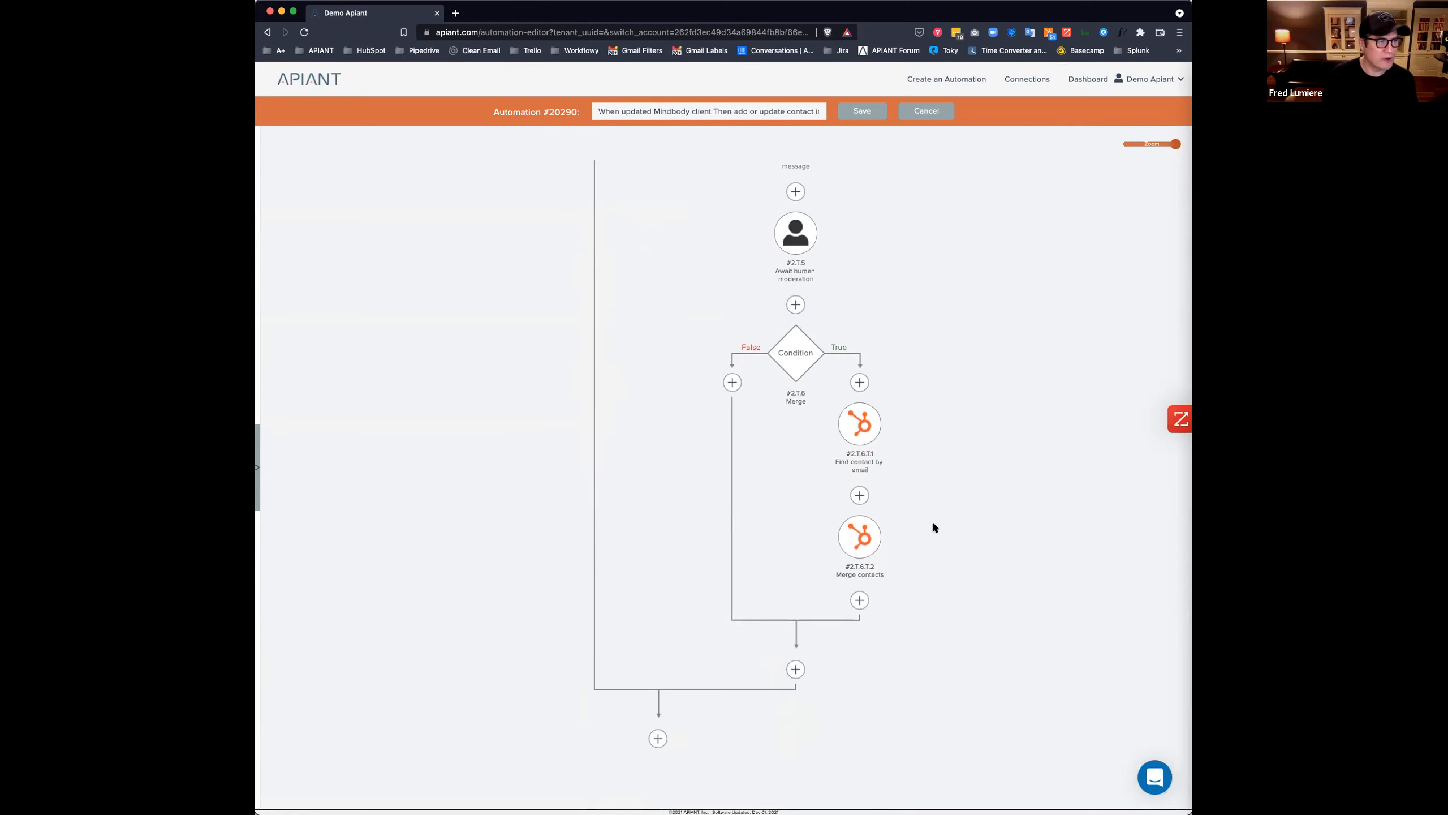
scroll(934, 525, "down", 1)
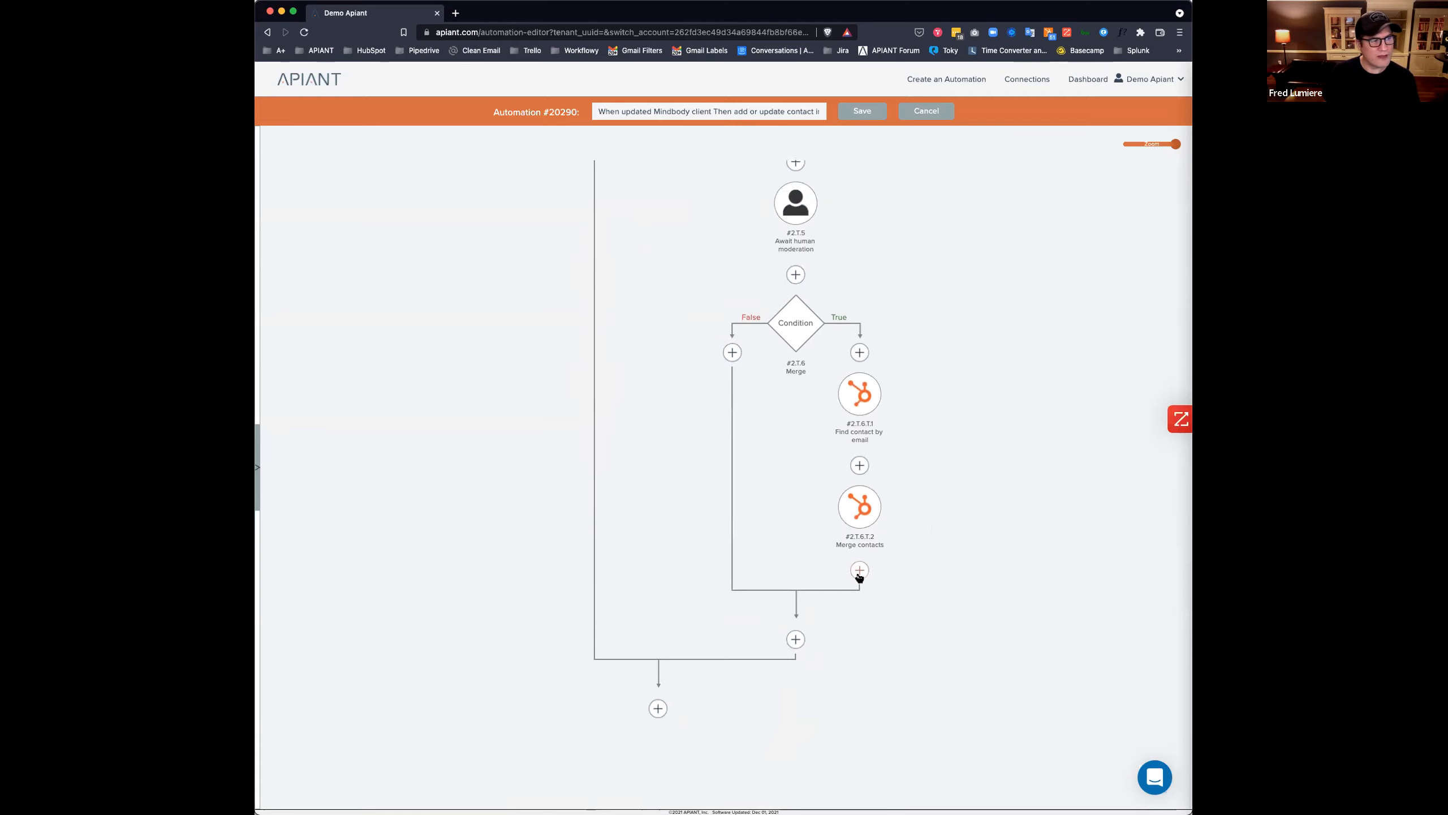
mouse_move(862, 409)
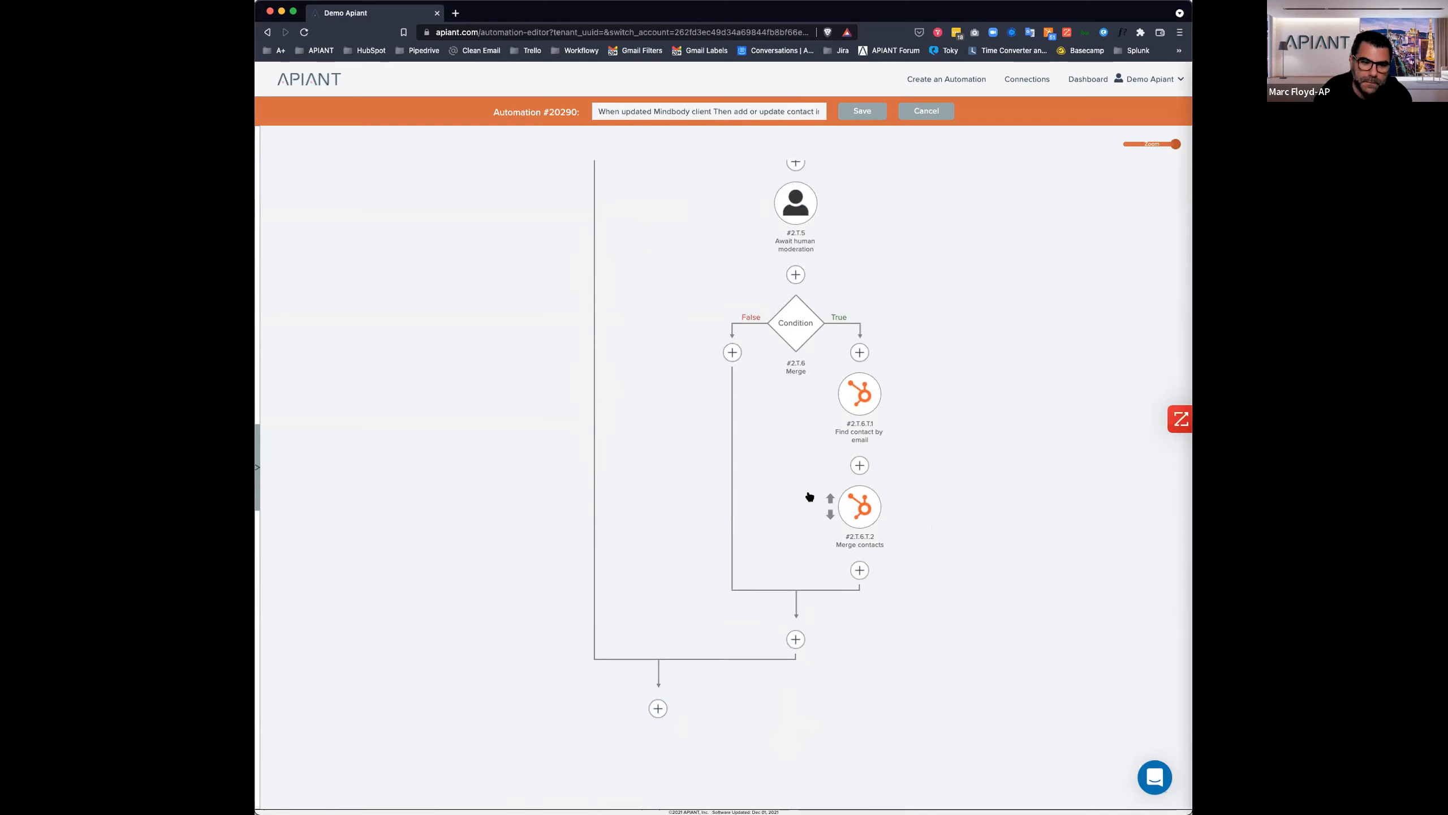
left_click(935, 115)
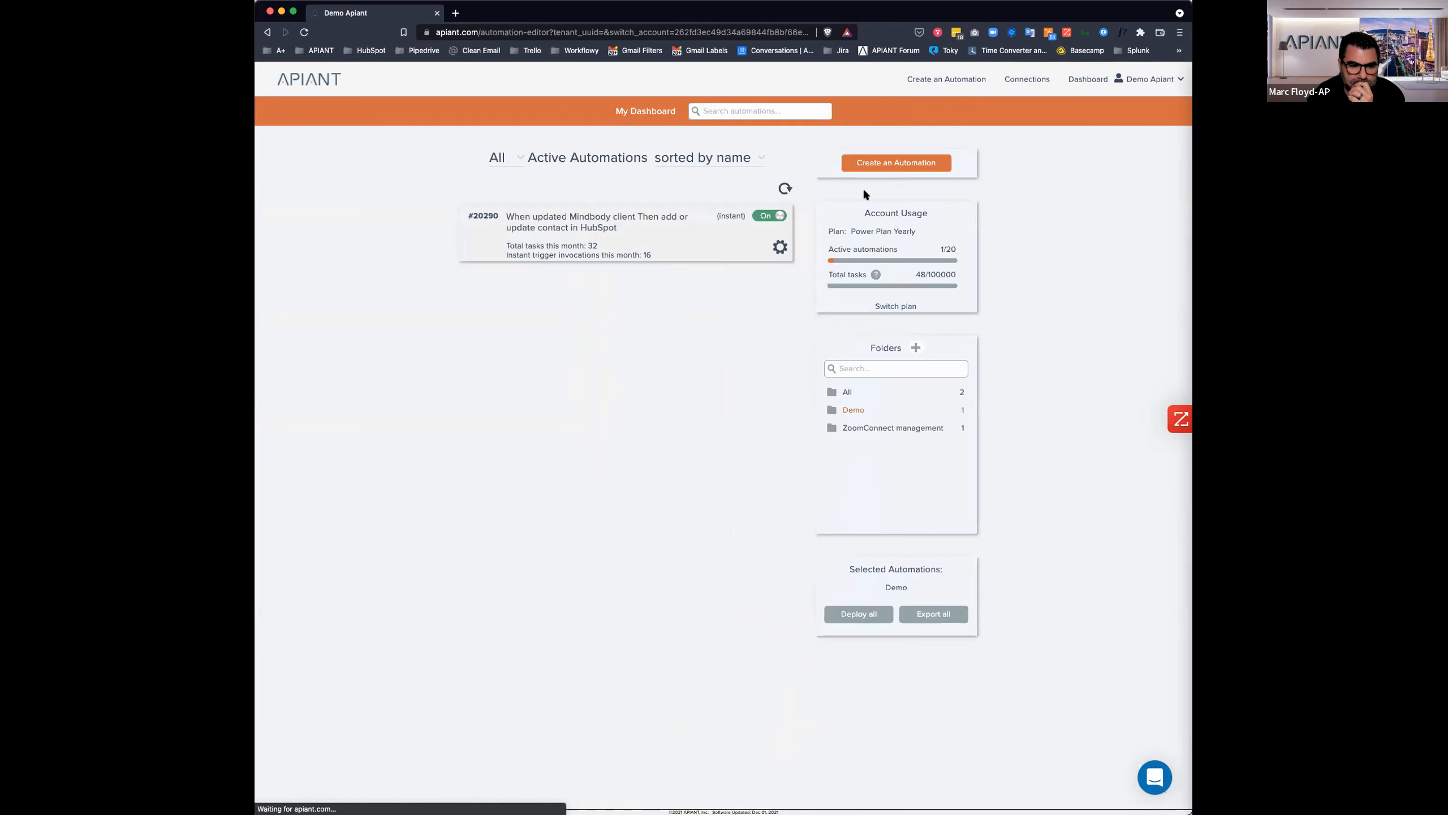
Open automation #20290's execution history with the status filter set to All.
left_click(535, 248)
left_click(791, 170)
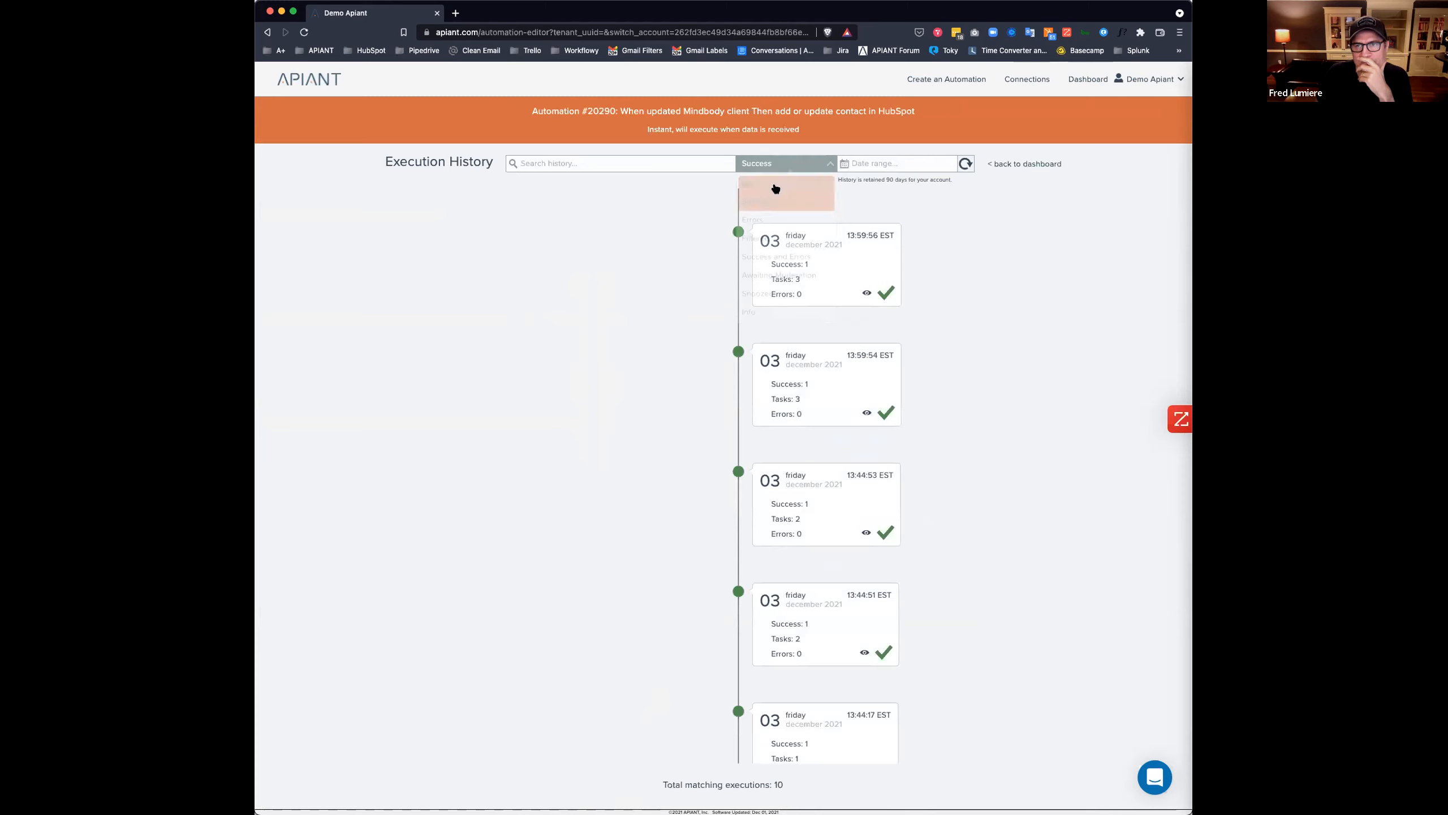
left_click(773, 194)
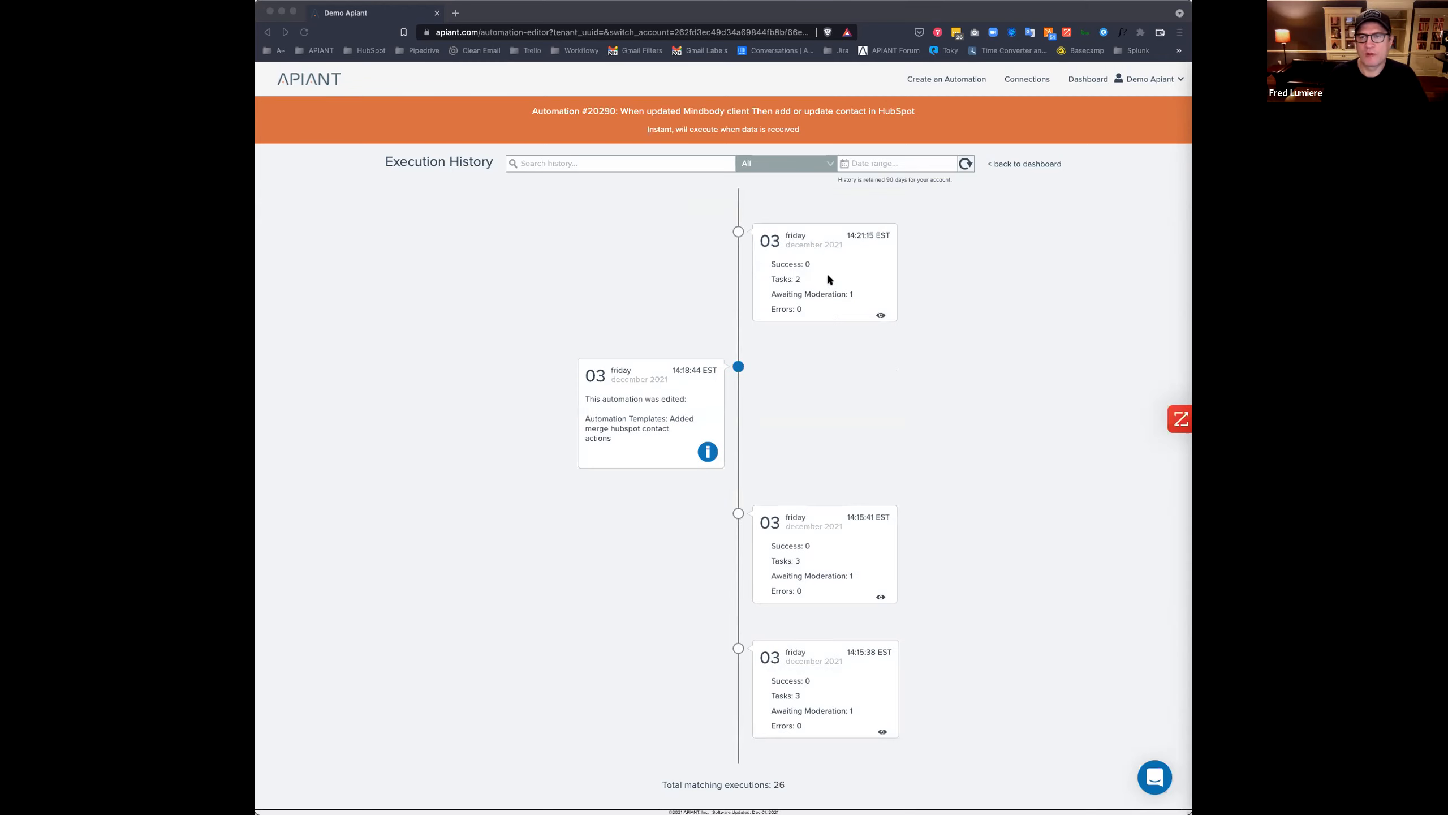
Inspect the 14:21:15 run's data-row flow, then go back to the execution history.
left_click(828, 279)
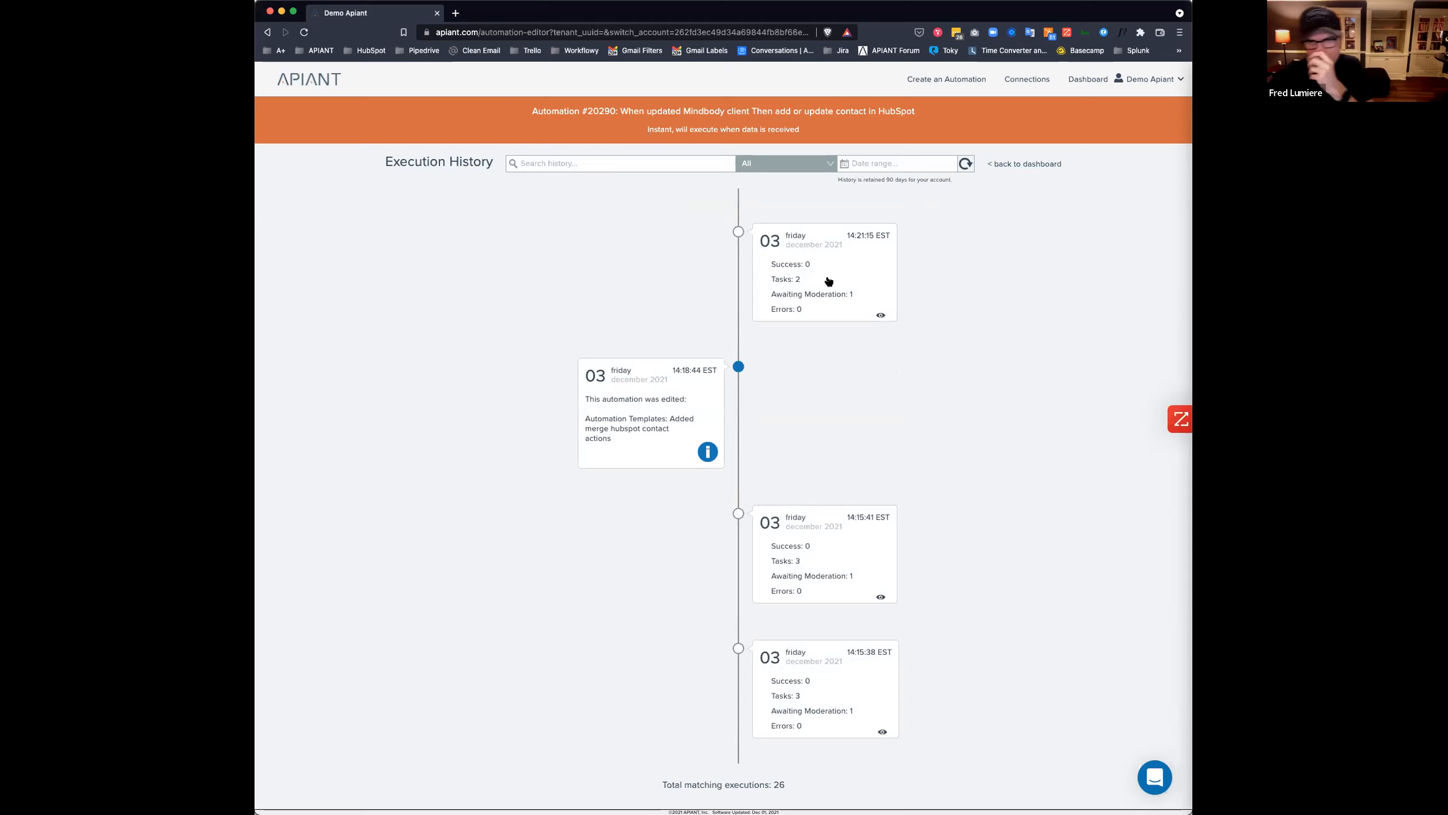
left_click(829, 280)
left_click(823, 353)
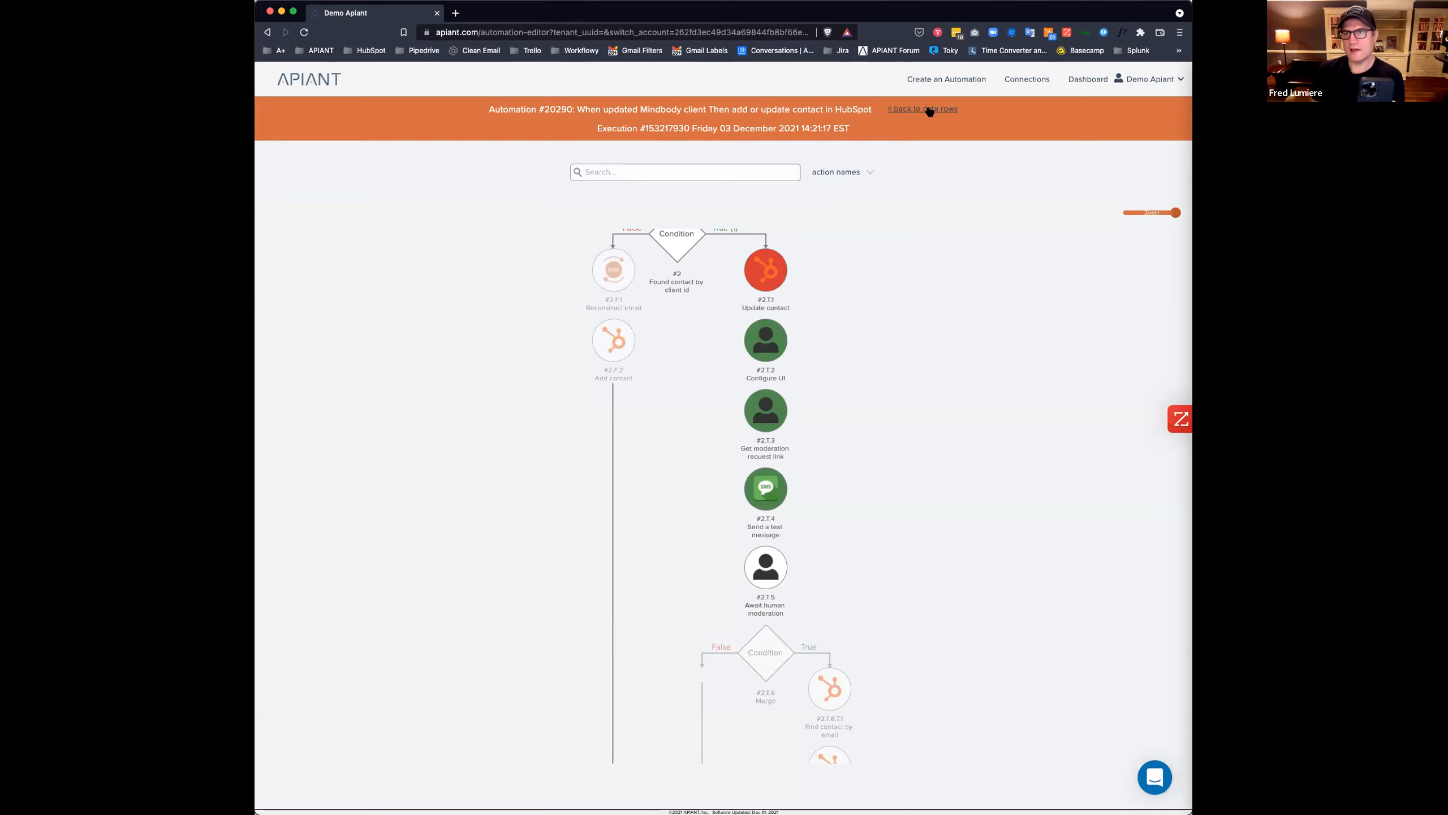
left_click(931, 110)
left_click(950, 165)
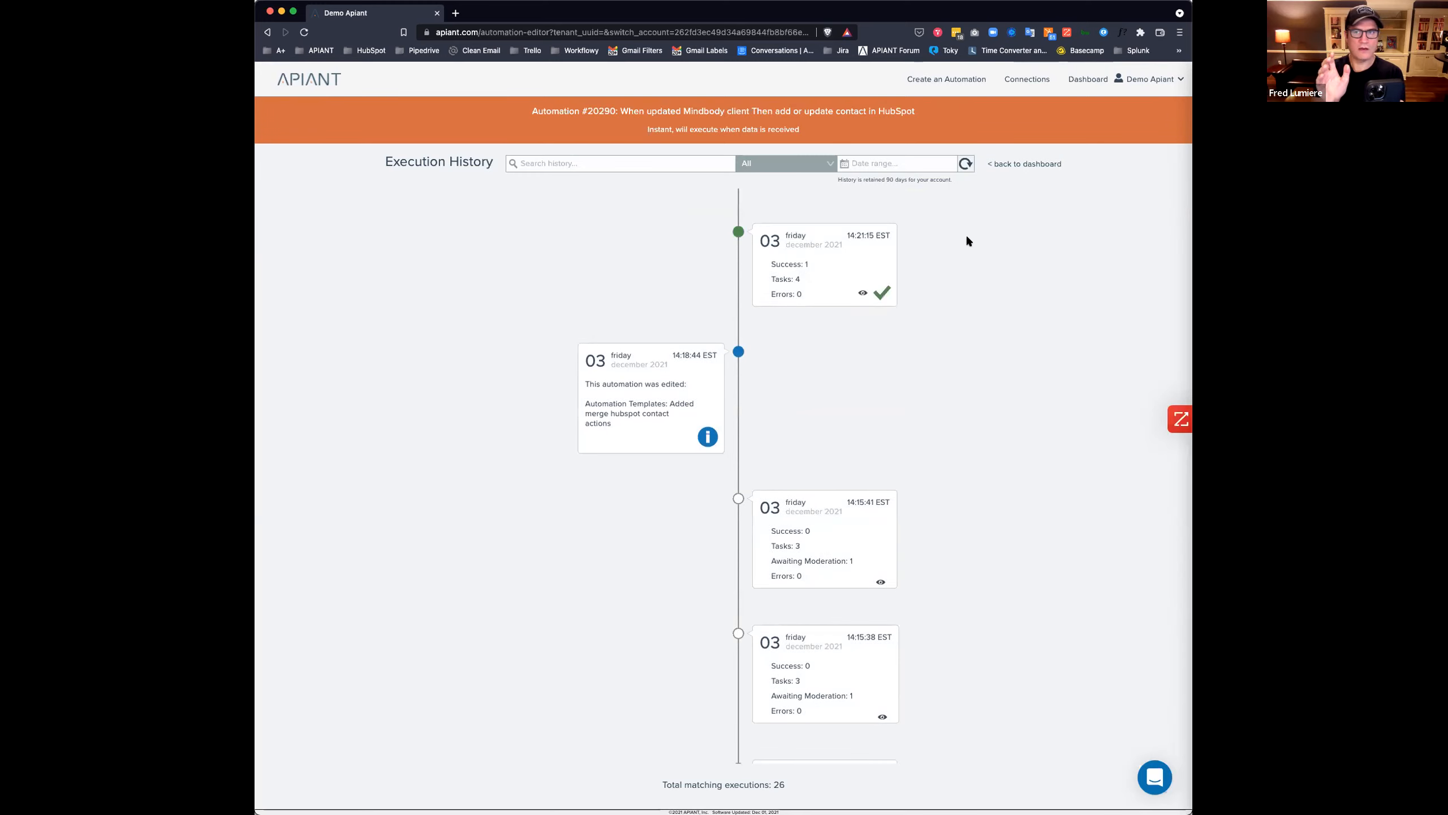
Open the latest run's Data row #1 flow and inspect the Merge condition and Find contact by email details.
left_click(816, 261)
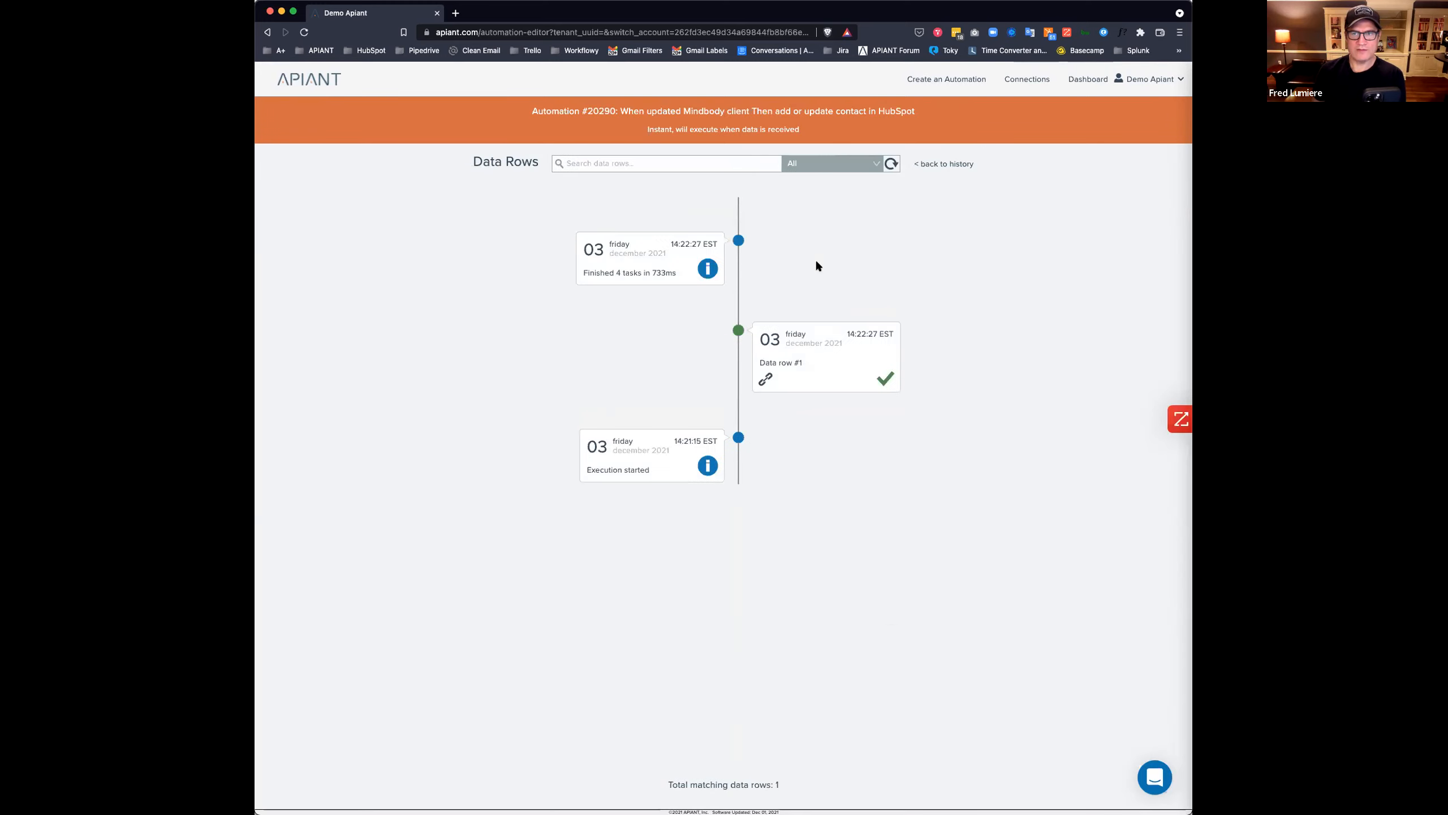
left_click(827, 372)
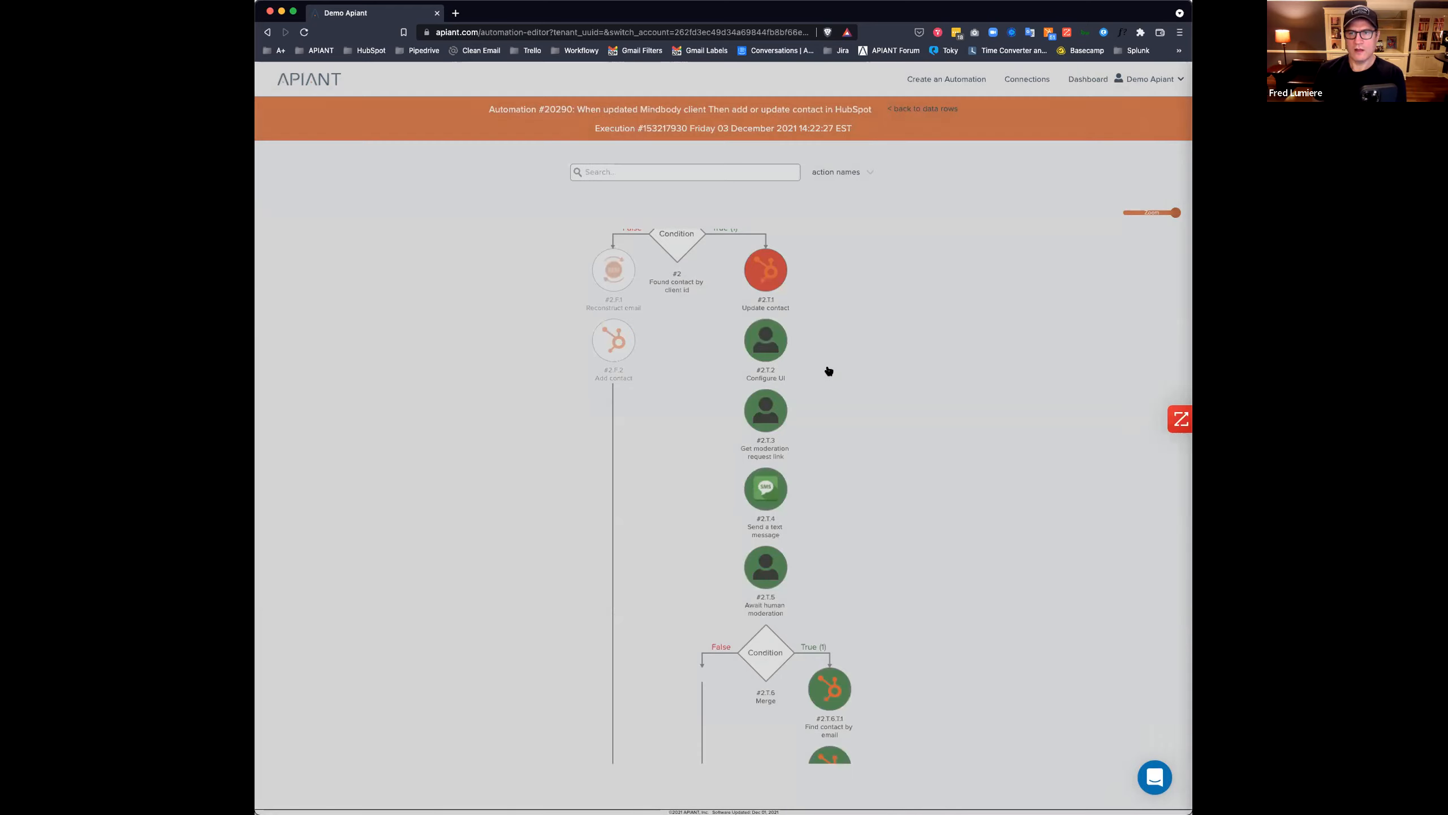
scroll(856, 371, "down", 5)
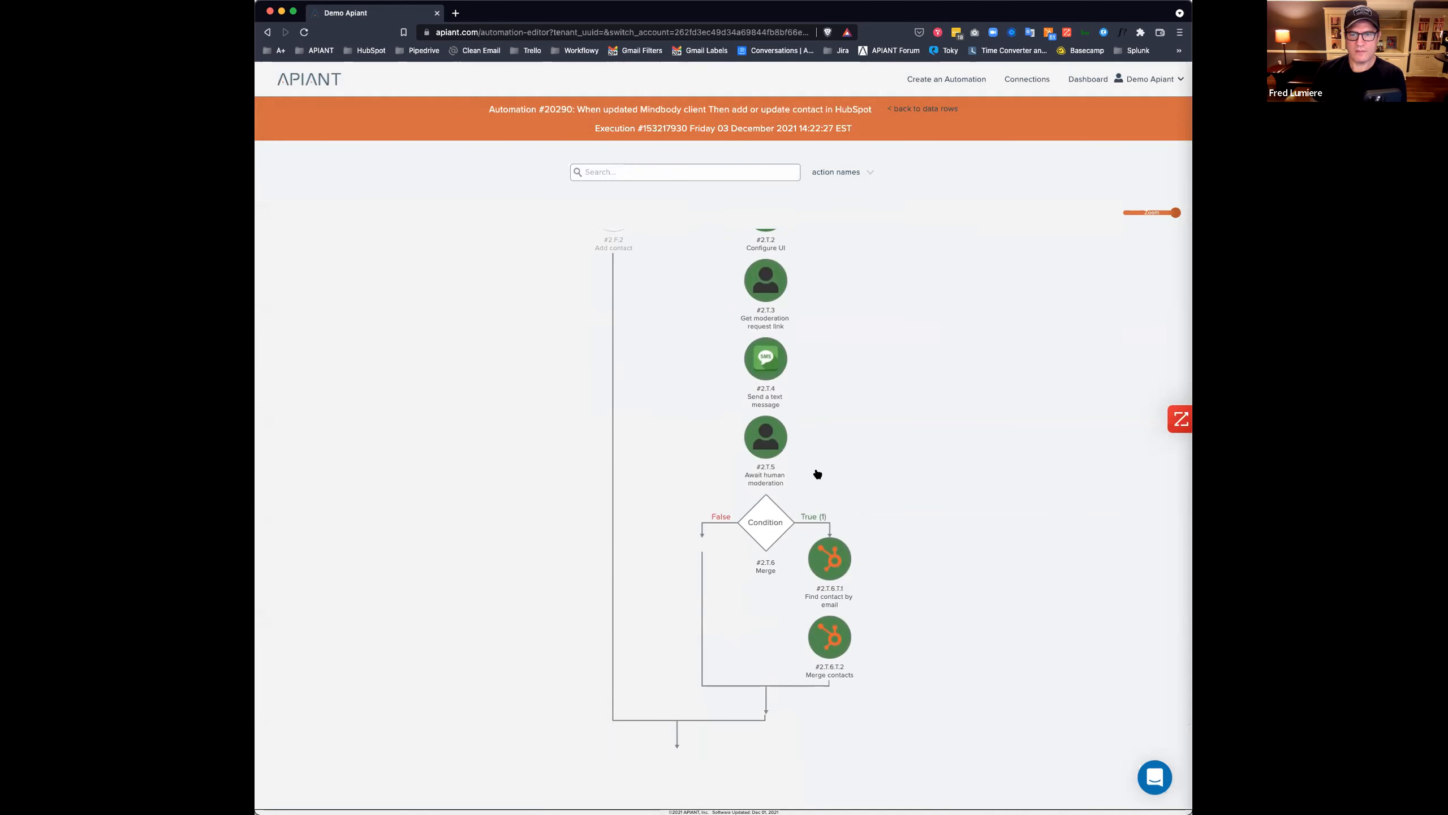
left_click(762, 525)
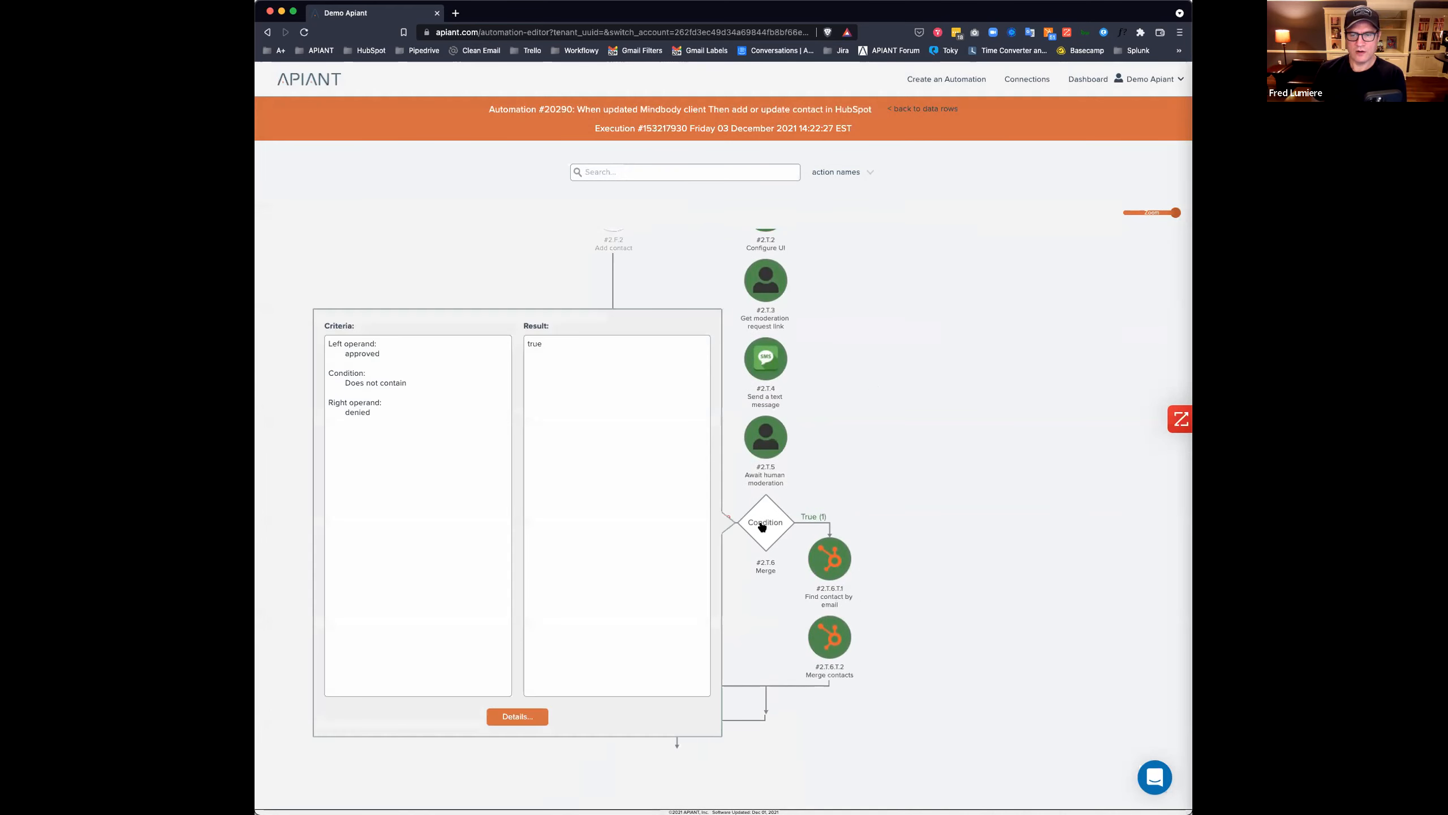
left_click(830, 557)
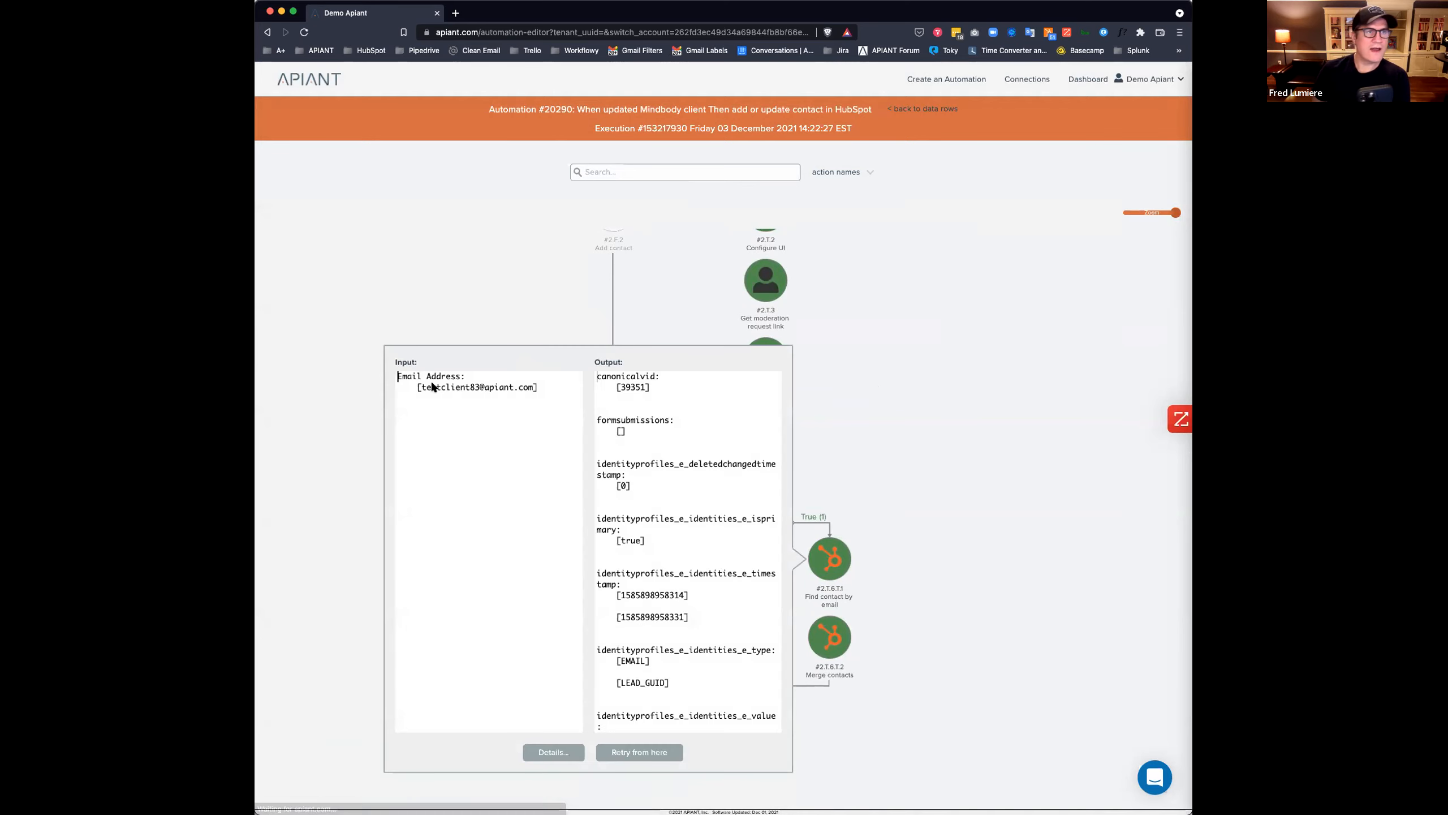
key("super+Tab")
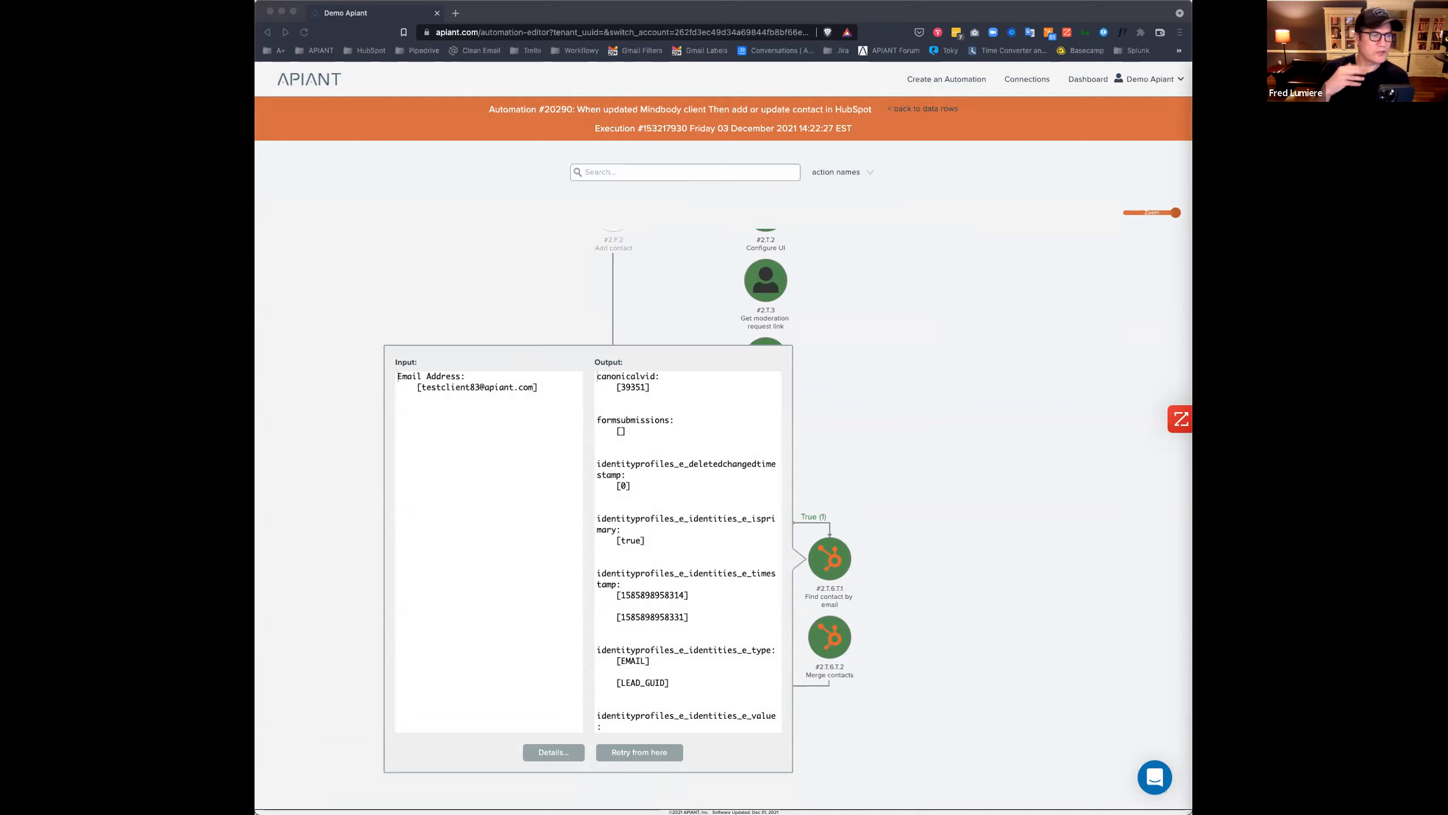
Dismiss the Input/Output panel and scroll the run's flowchart to check that Find contact by email and Merge contacts both executed.
left_click(888, 422)
left_click(888, 422)
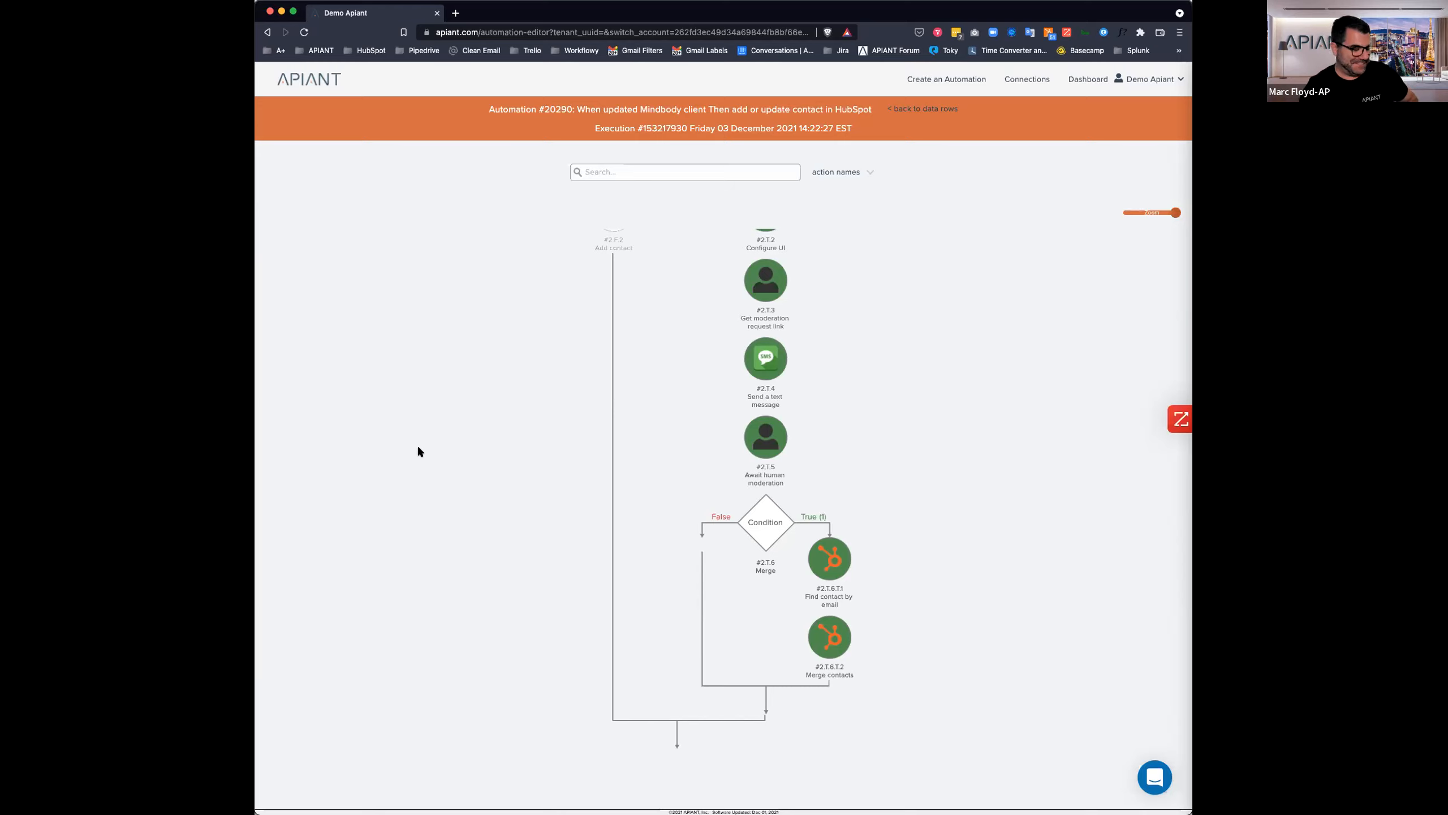
scroll(417, 450, "up", 6)
scroll(418, 451, "down", 6)
scroll(419, 451, "up", 7)
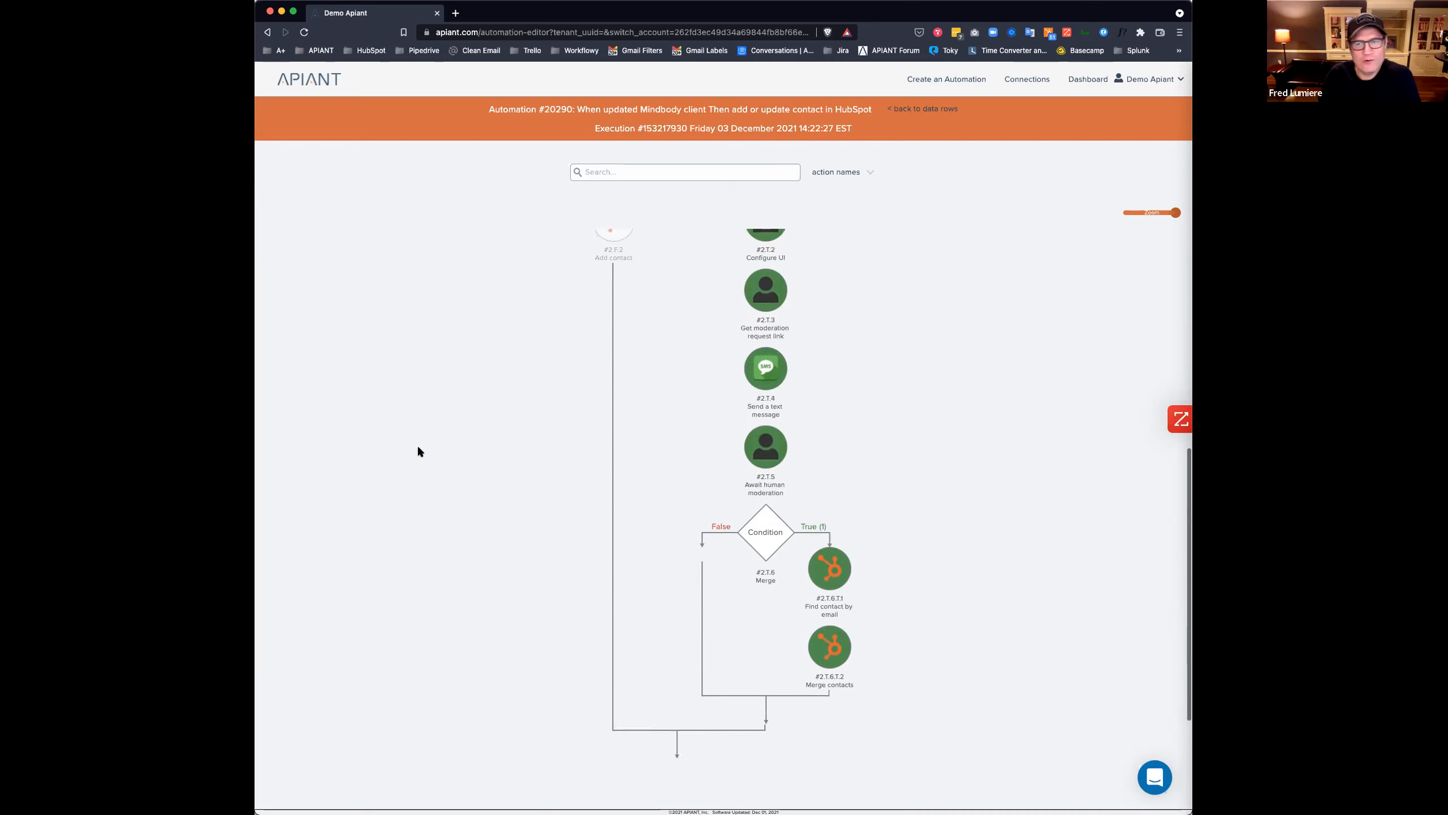
scroll(418, 451, "down", 6)
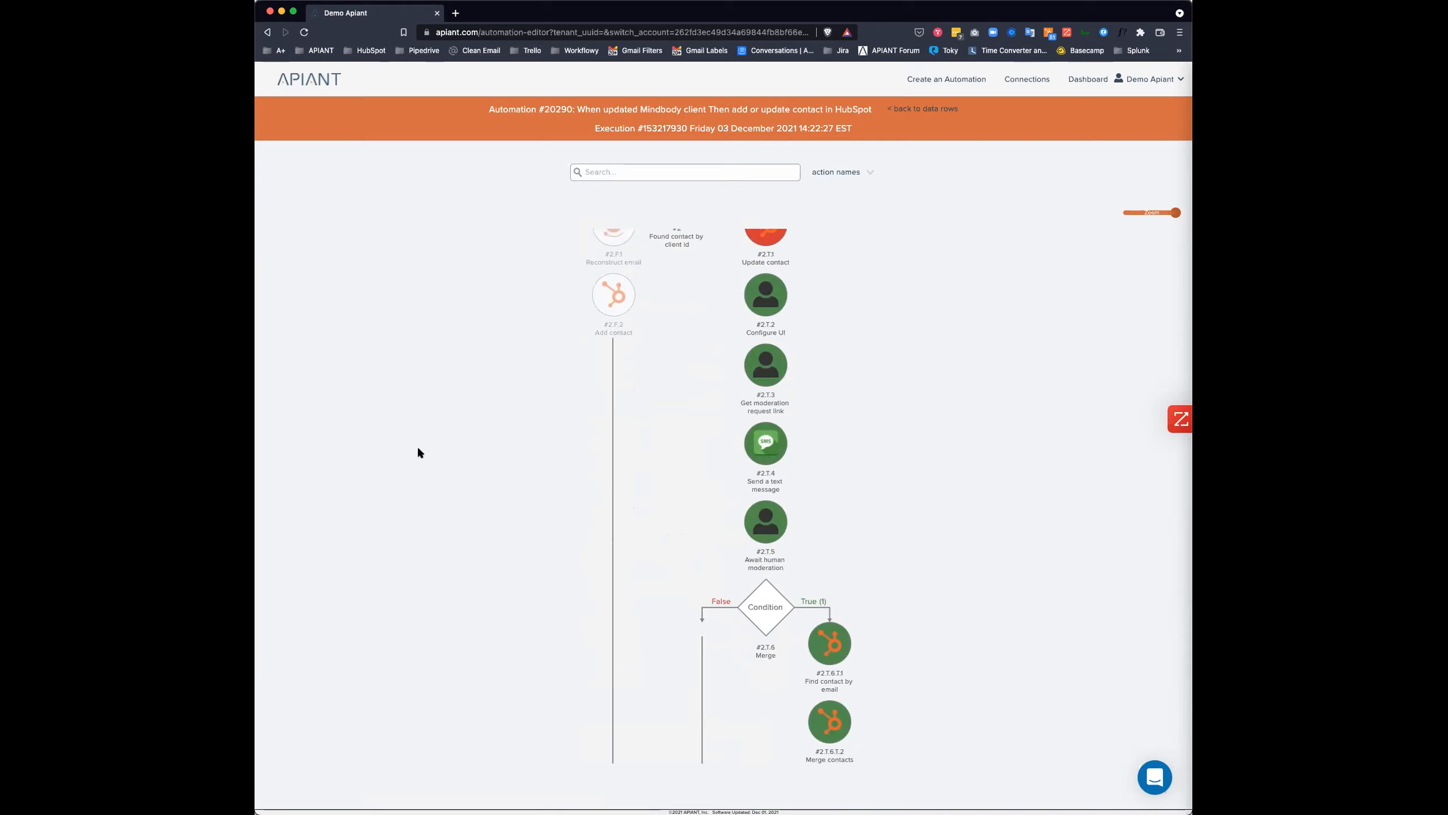
scroll(416, 448, "up", 2)
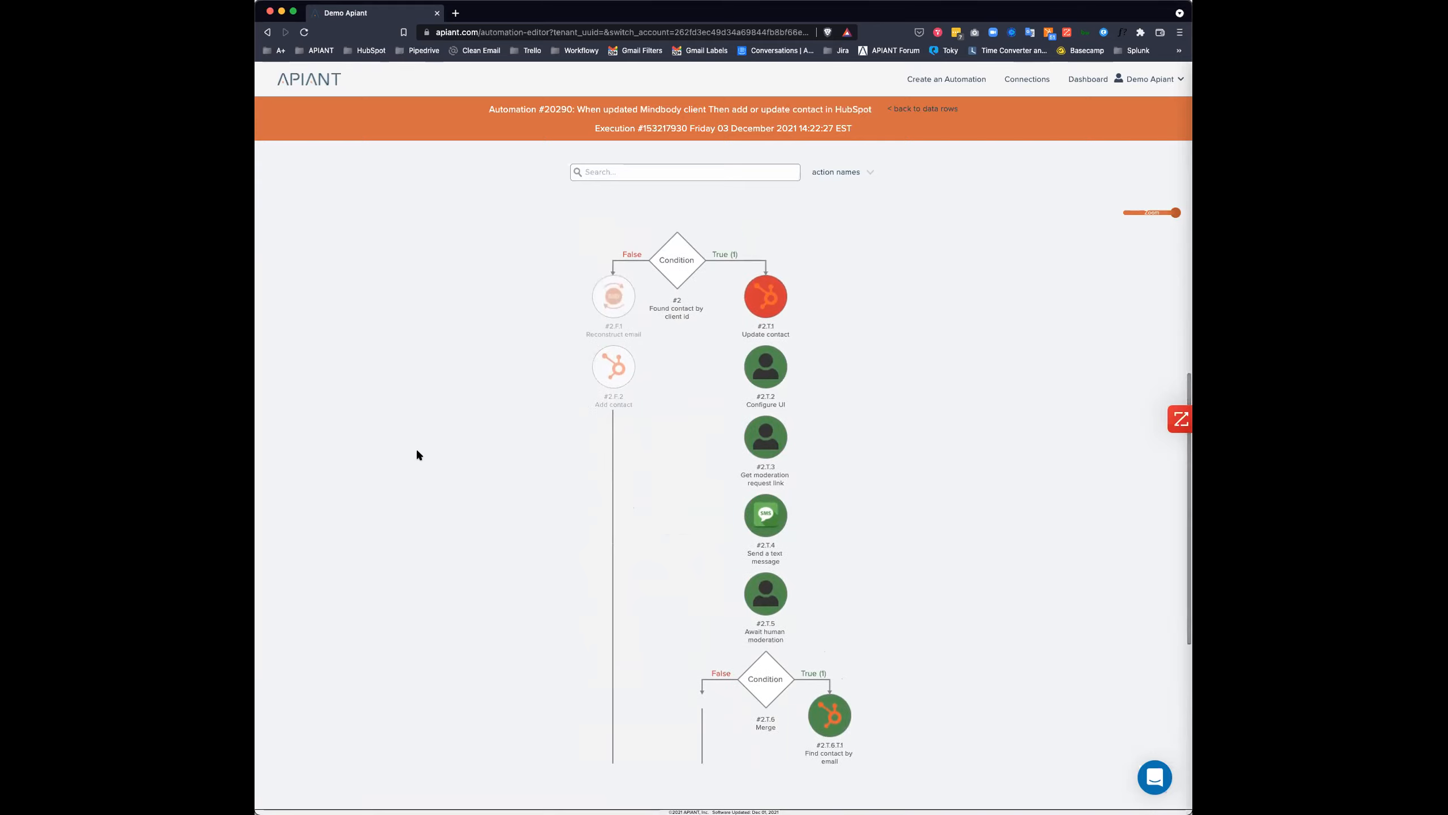
scroll(416, 449, "down", 1)
scroll(417, 448, "down", 2)
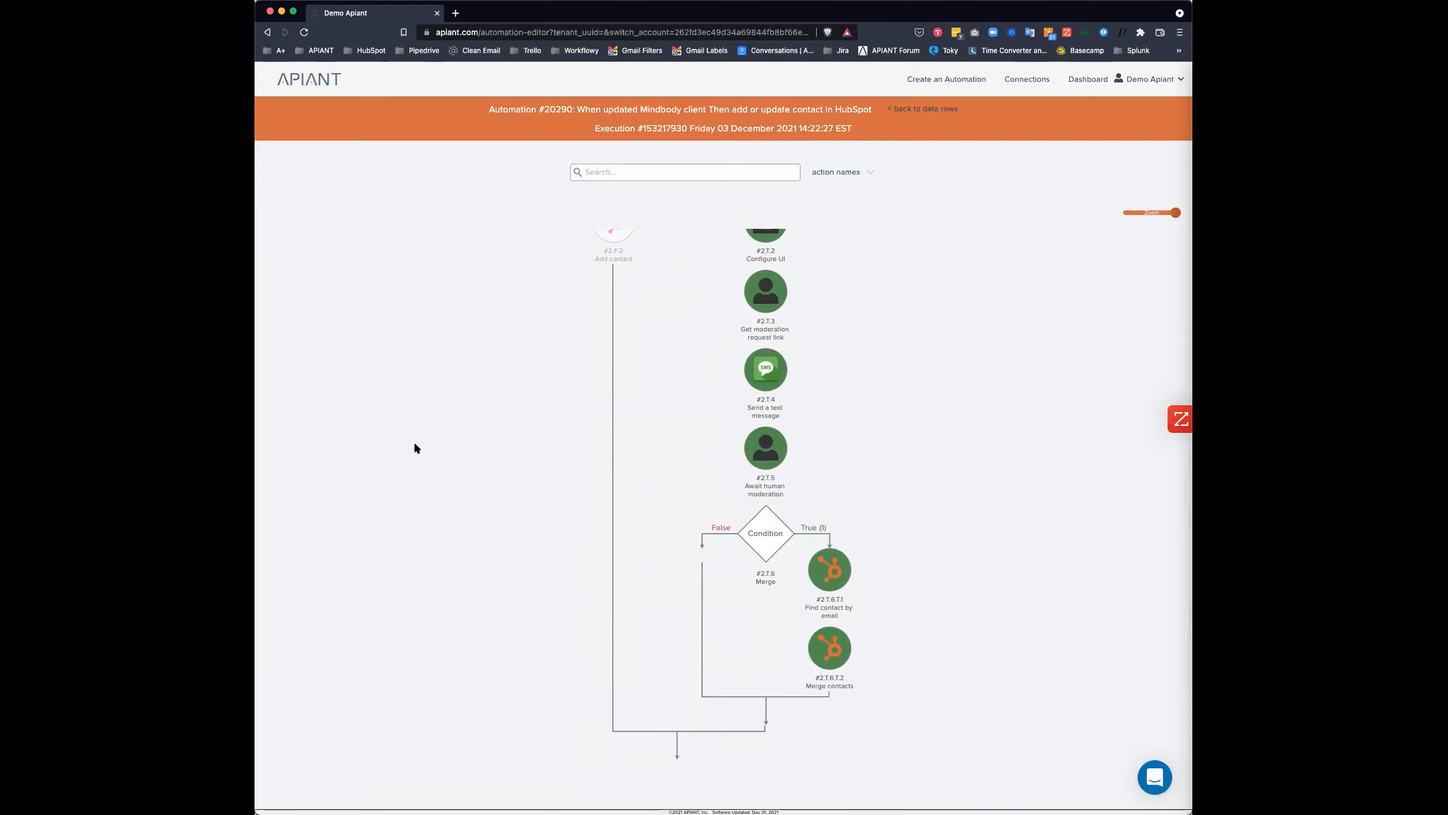
scroll(412, 444, "up", 2)
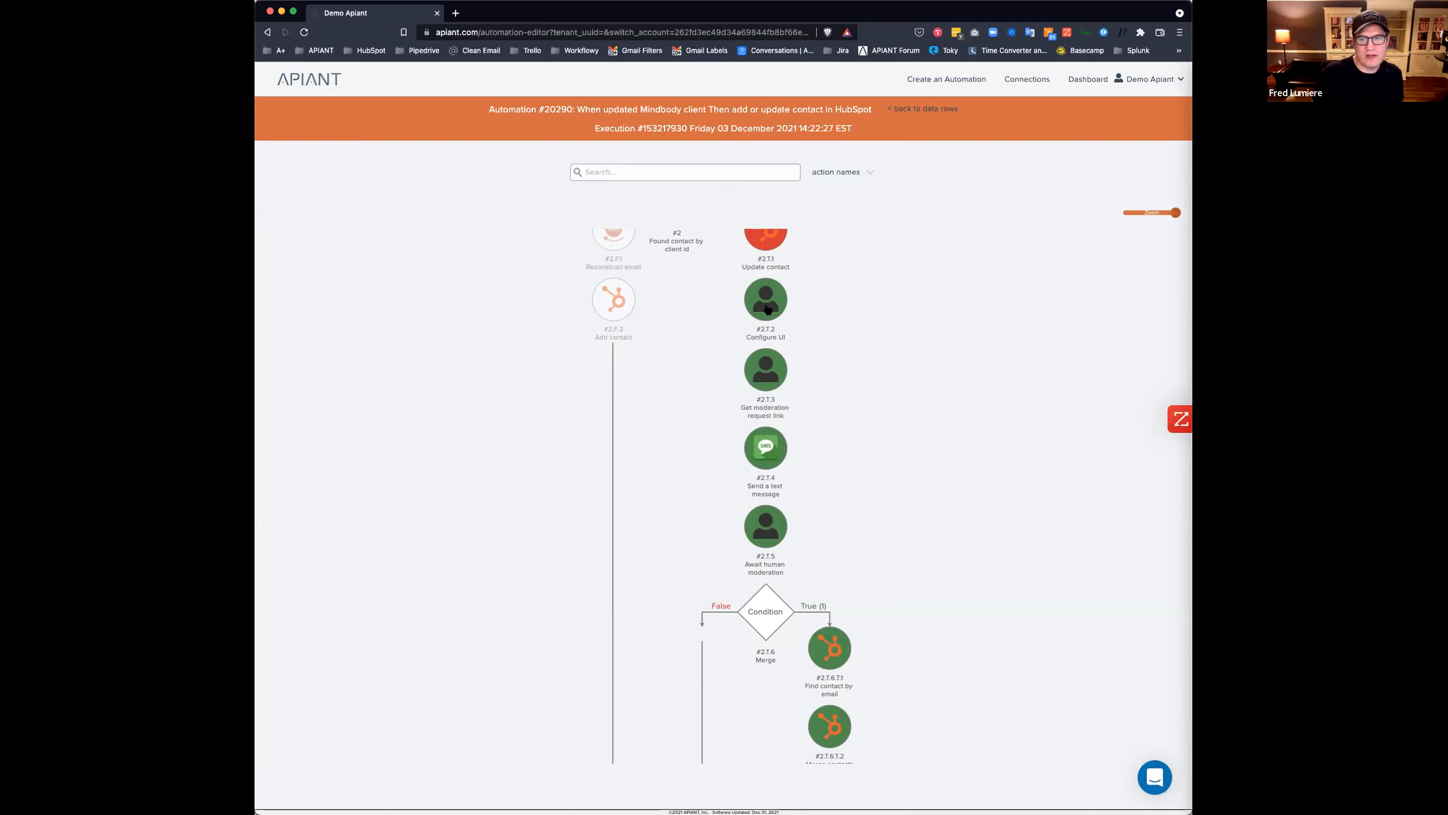
left_click(767, 311)
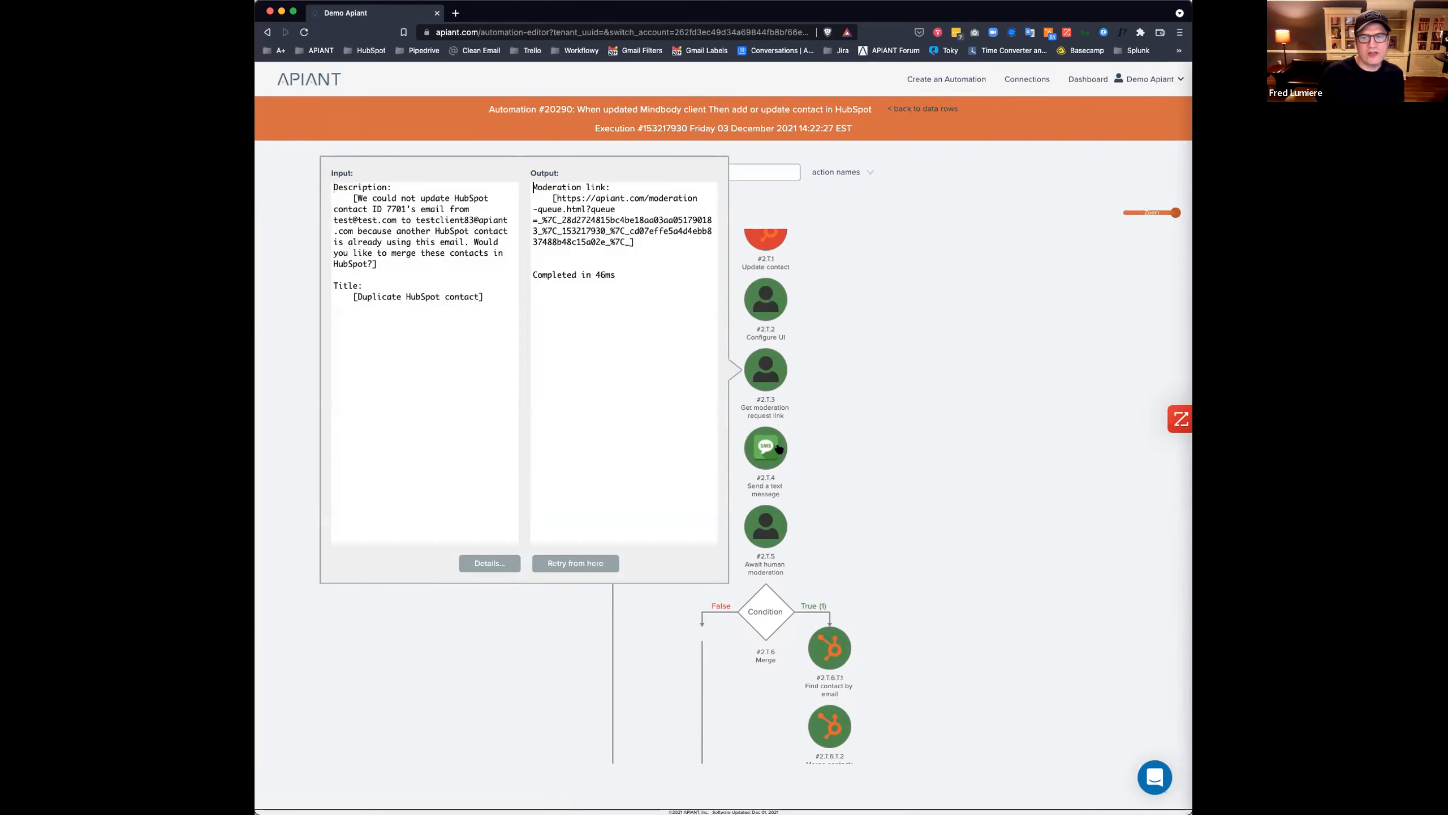
scroll(534, 503, "up", 5)
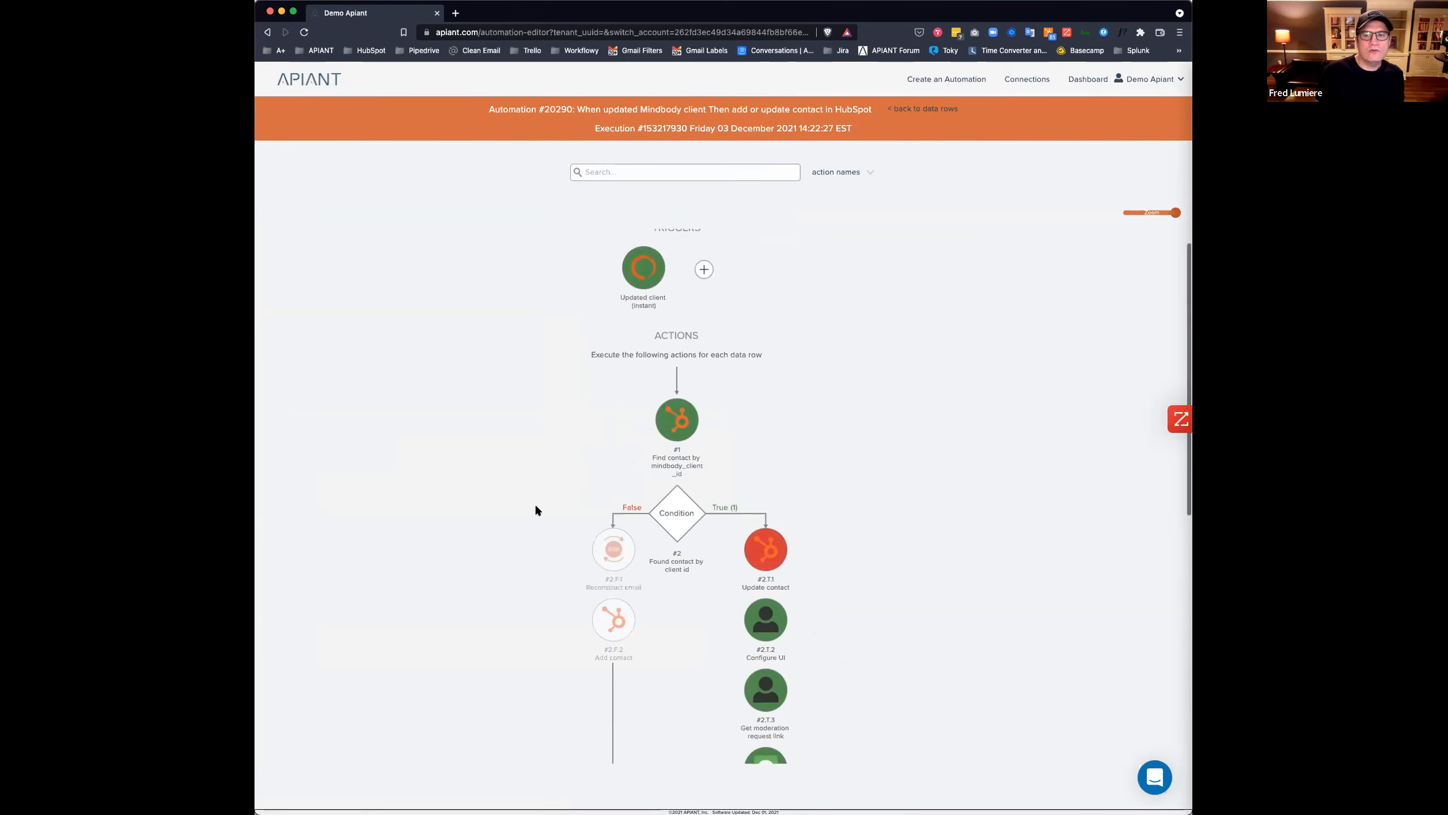
scroll(517, 507, "down", 1)
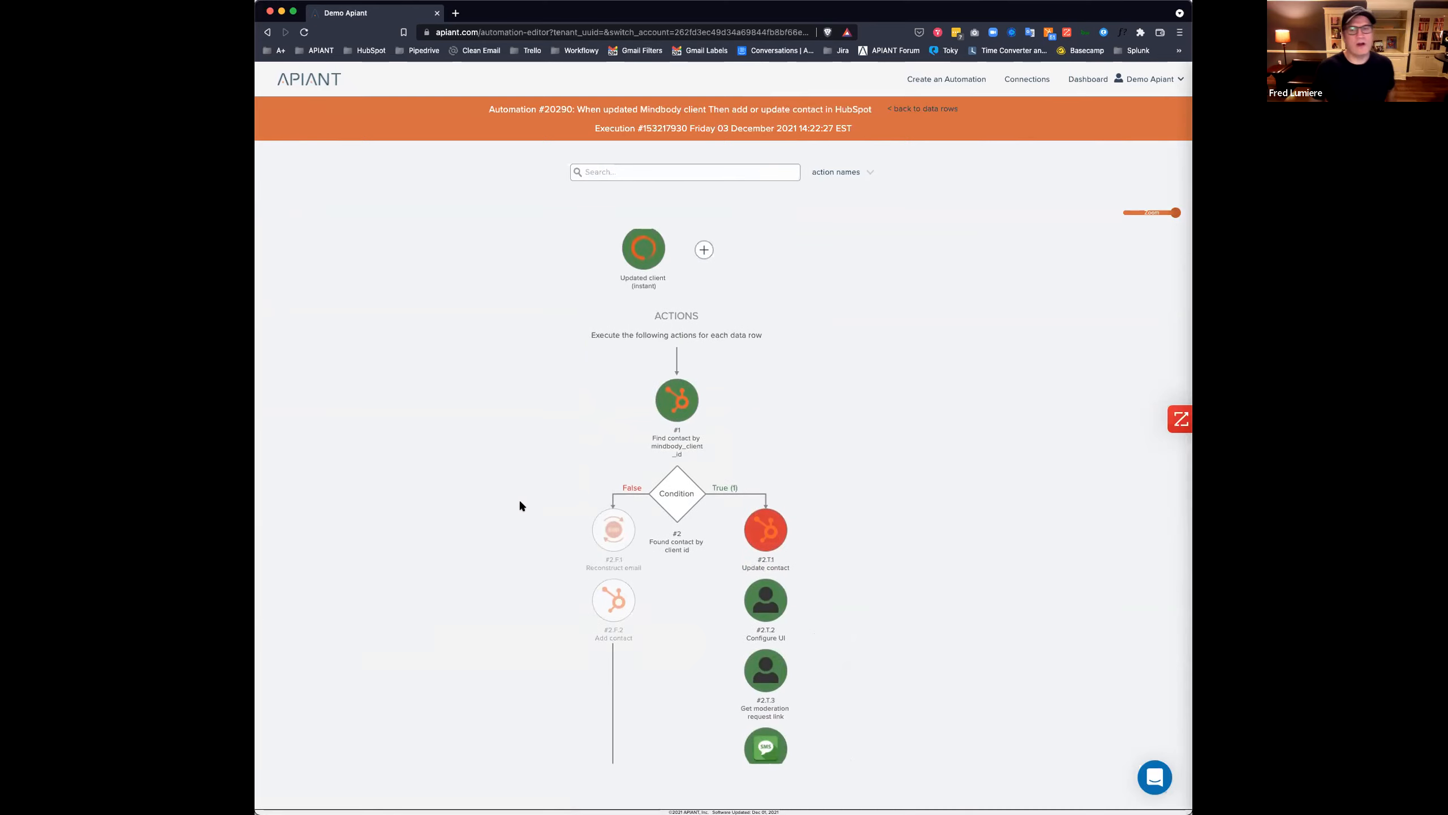
scroll(528, 444, "up", 2)
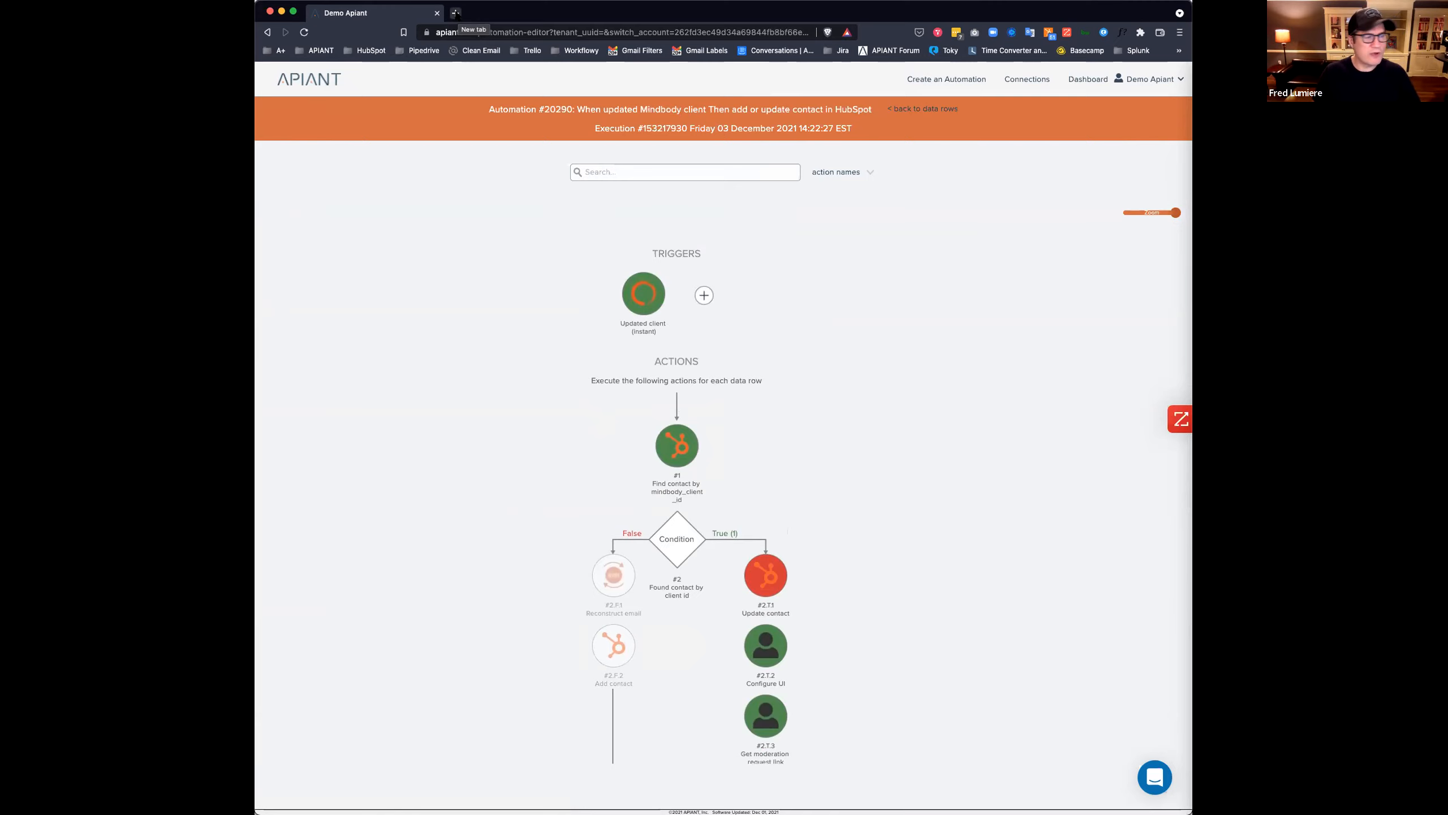
scroll(435, 545, "down", 5)
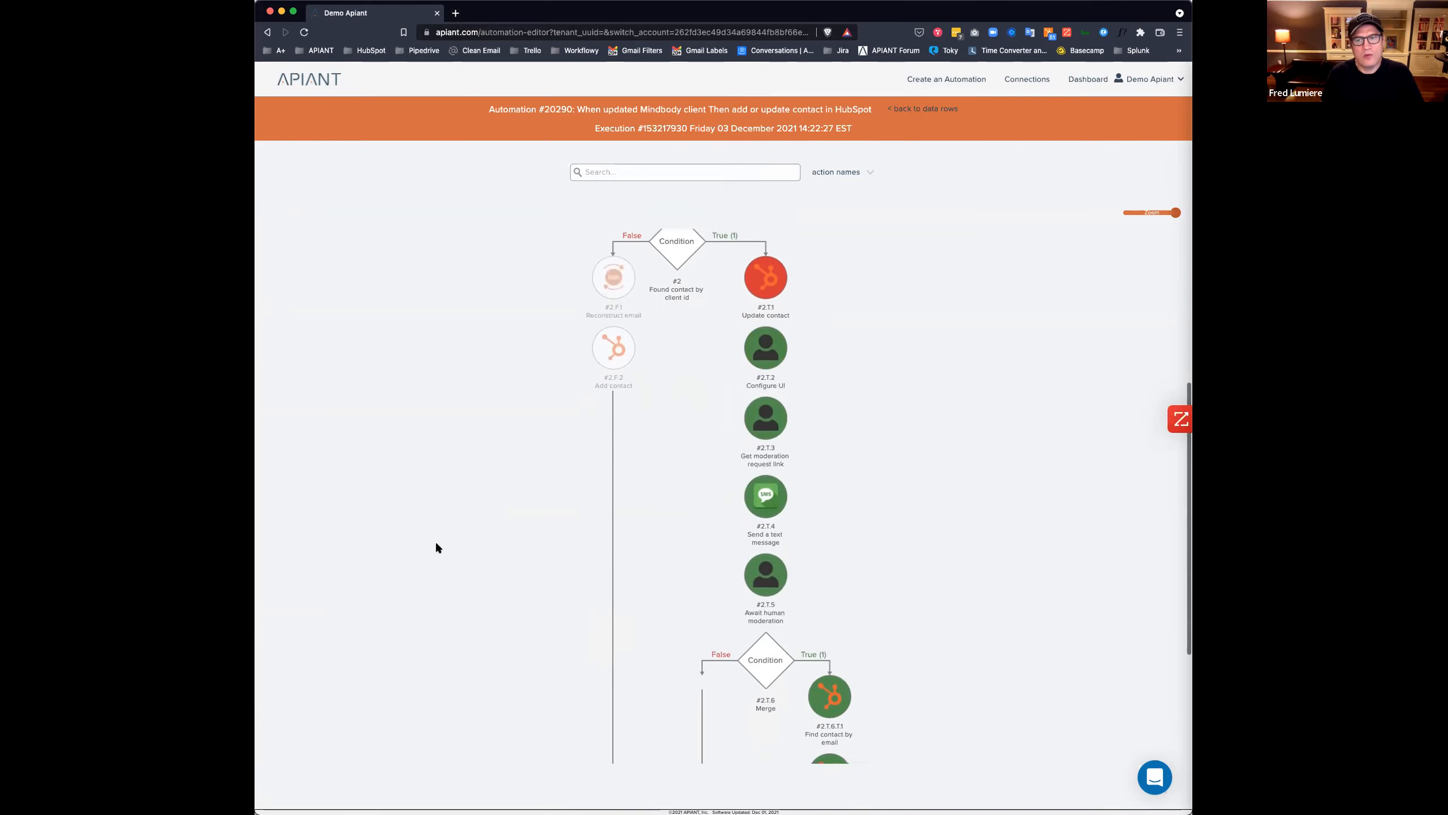
left_click(780, 351)
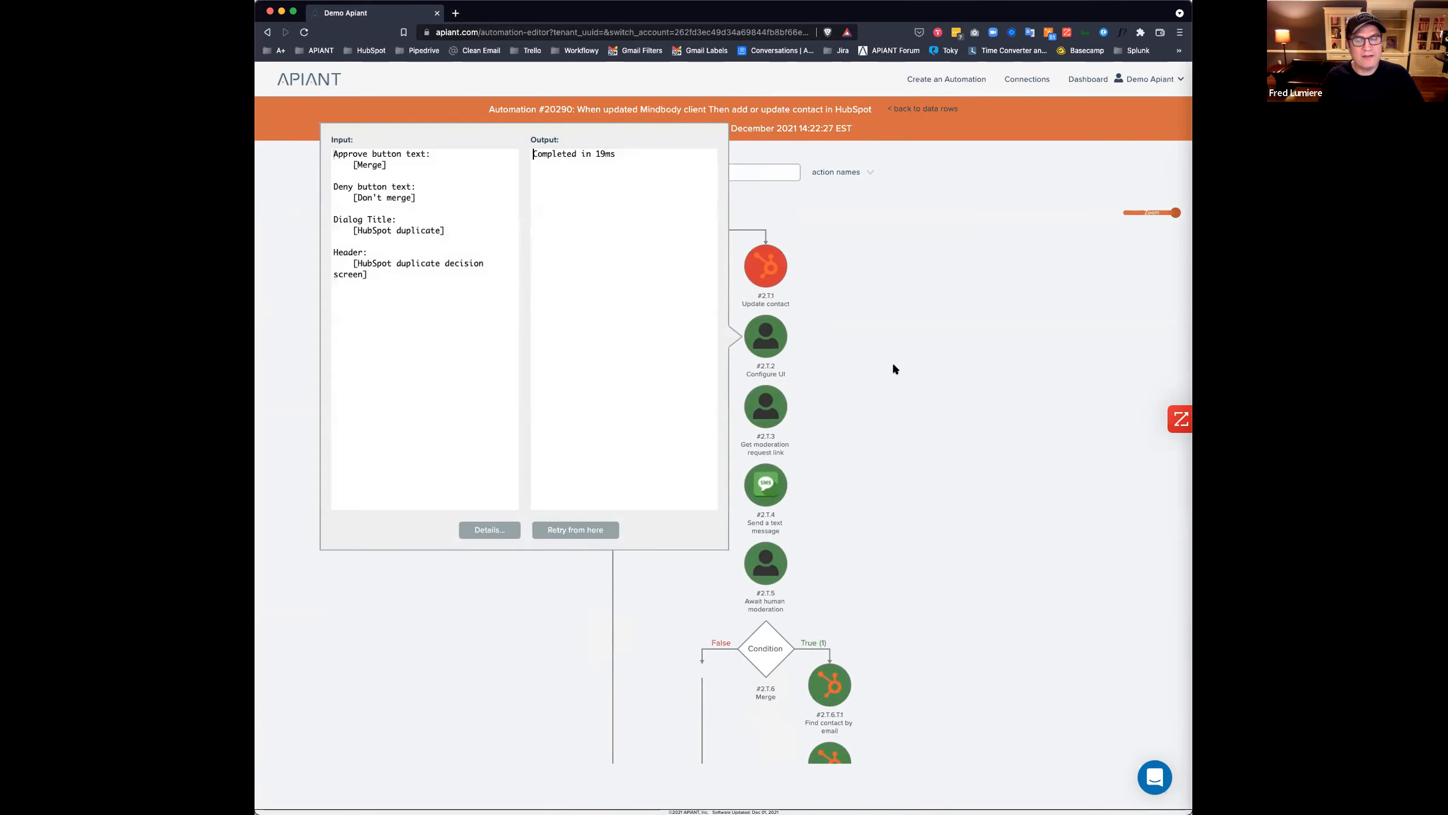
left_click(864, 368)
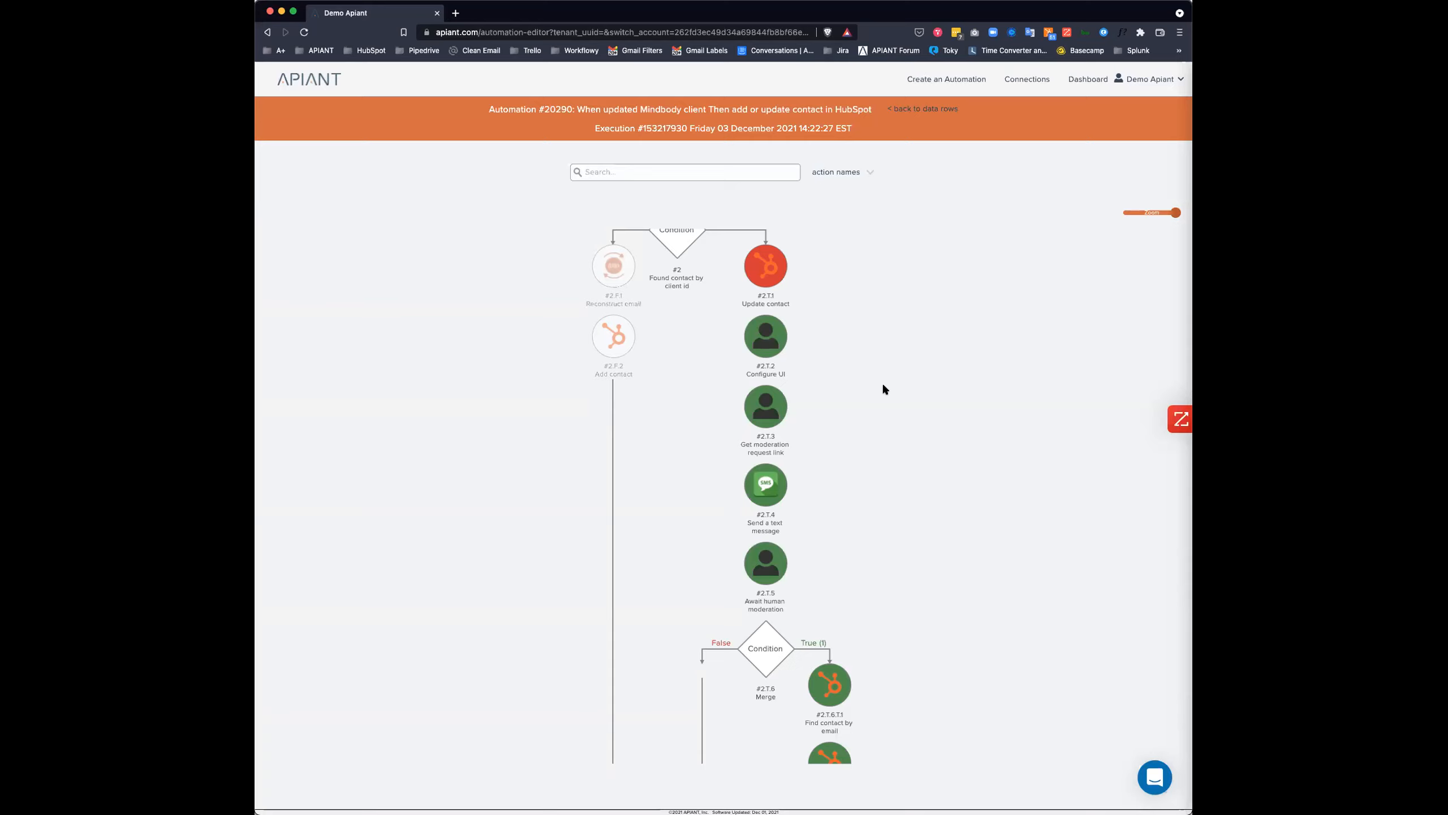
scroll(883, 384, "up", 2)
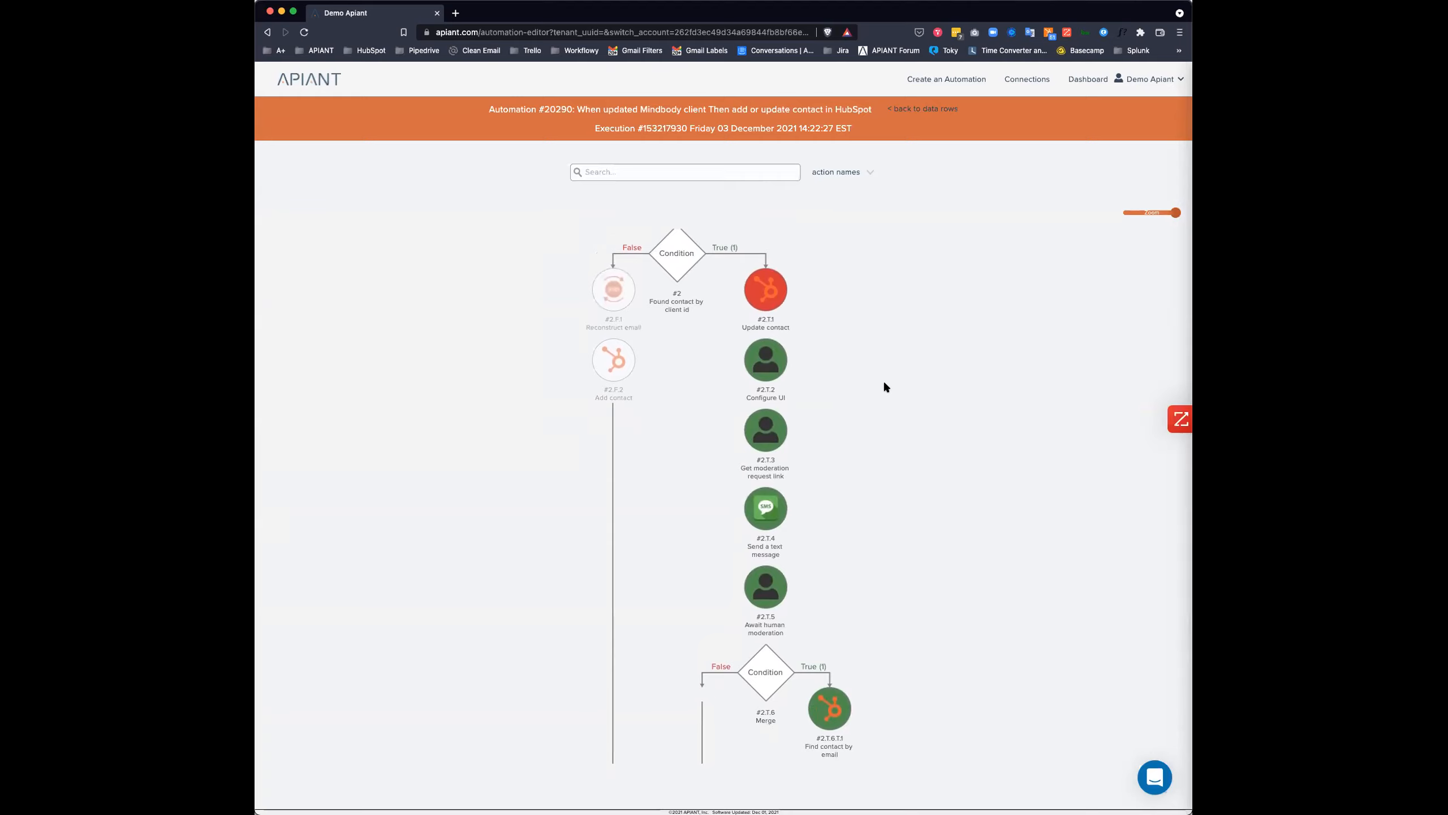